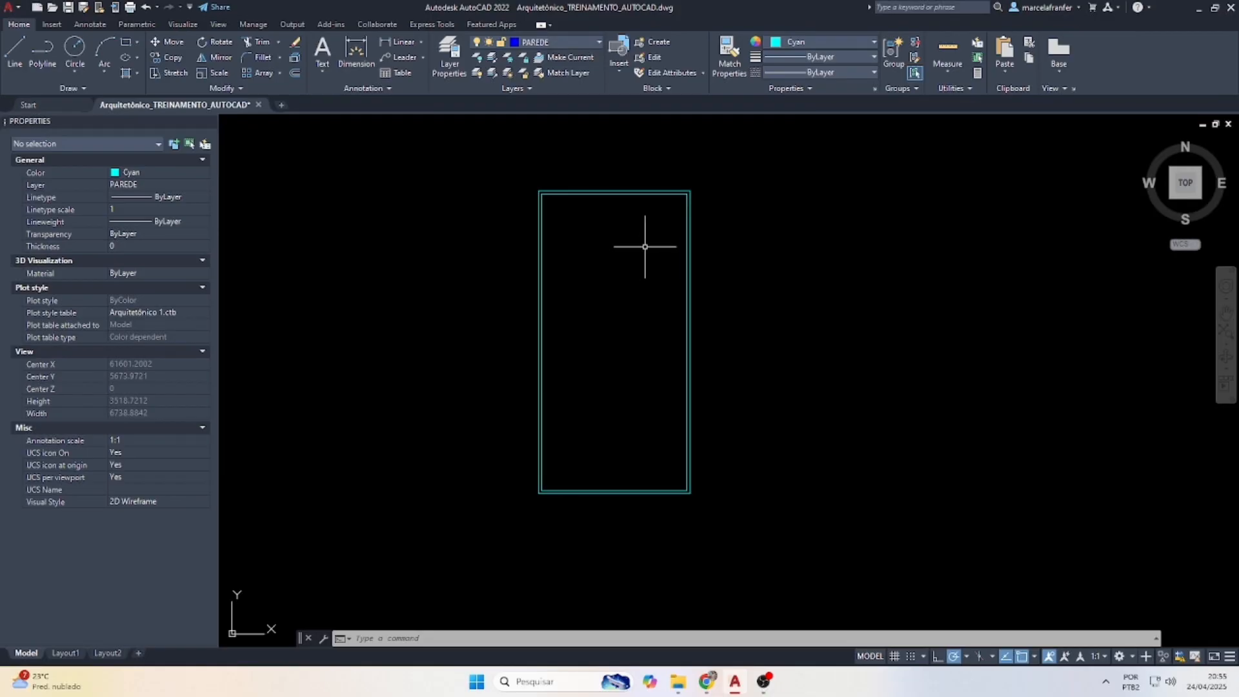
Draw a horizontal line from the inner wall outline's lower-left corner to a point beyond the right wall.
scroll(636, 426, "down", 1)
scroll(653, 451, "up", 1)
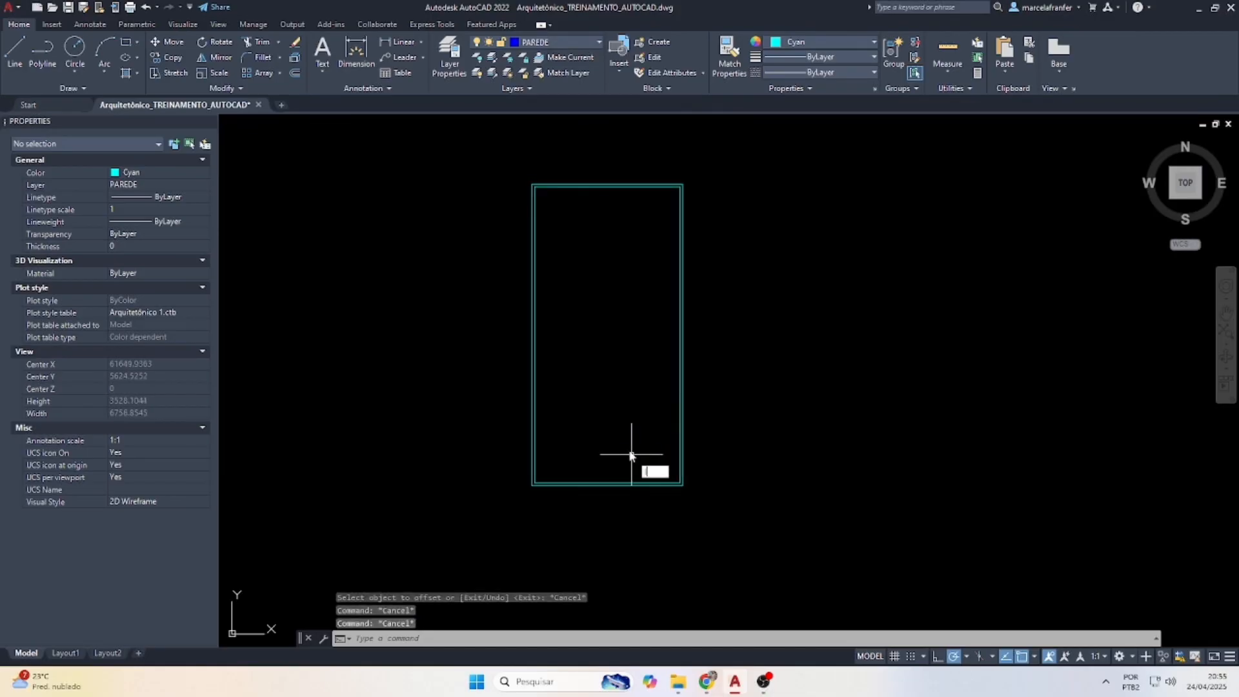
type("l")
key("Return")
scroll(572, 486, "up", 2)
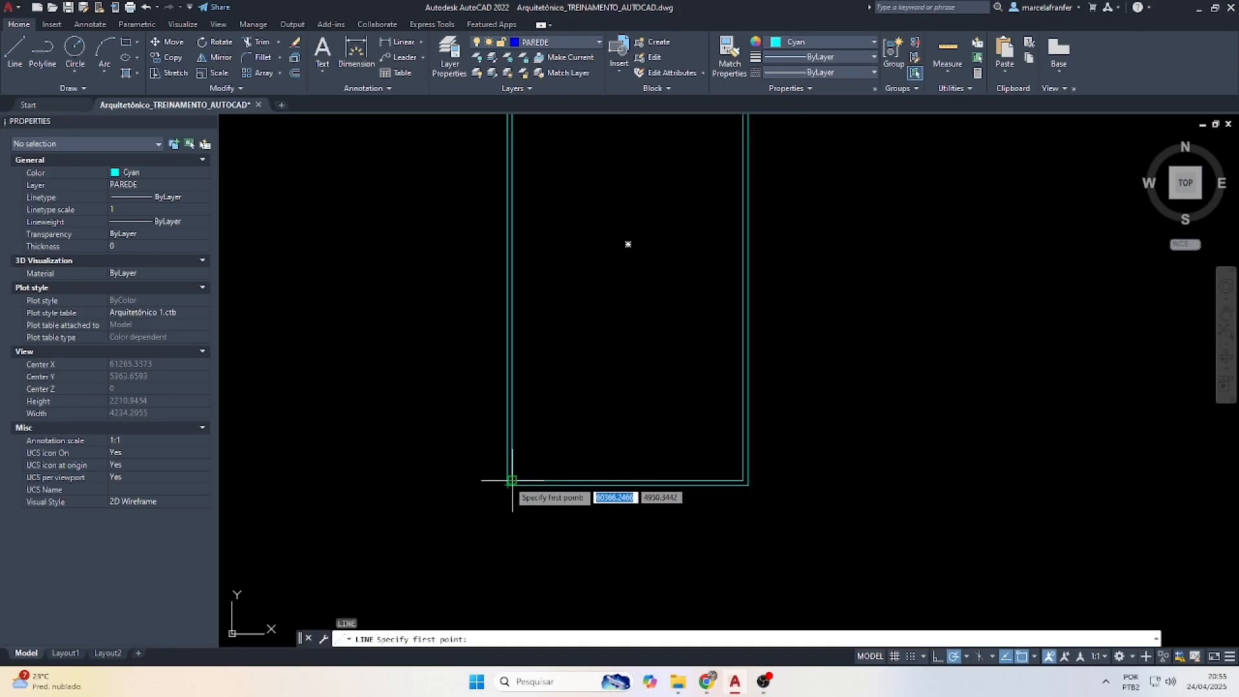
left_click(512, 480)
left_click(848, 480)
key("Escape")
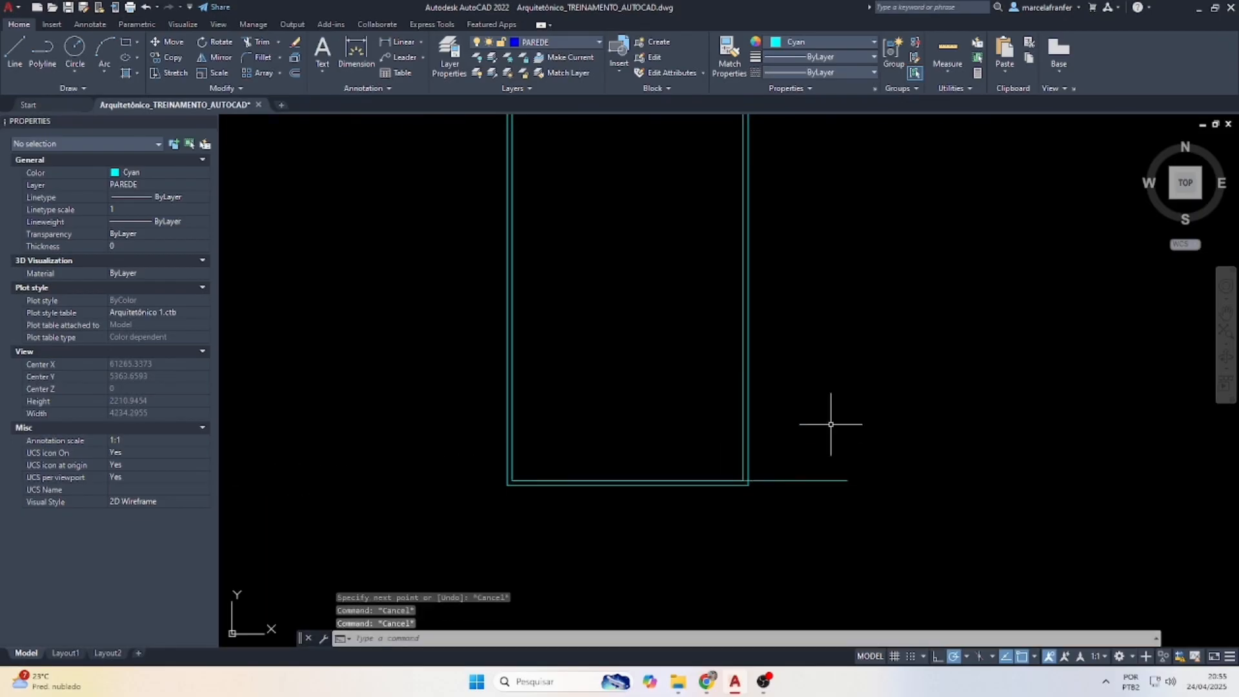
Offset the extended horizontal line 300 upward and erase the original line.
type("of")
key("Return")
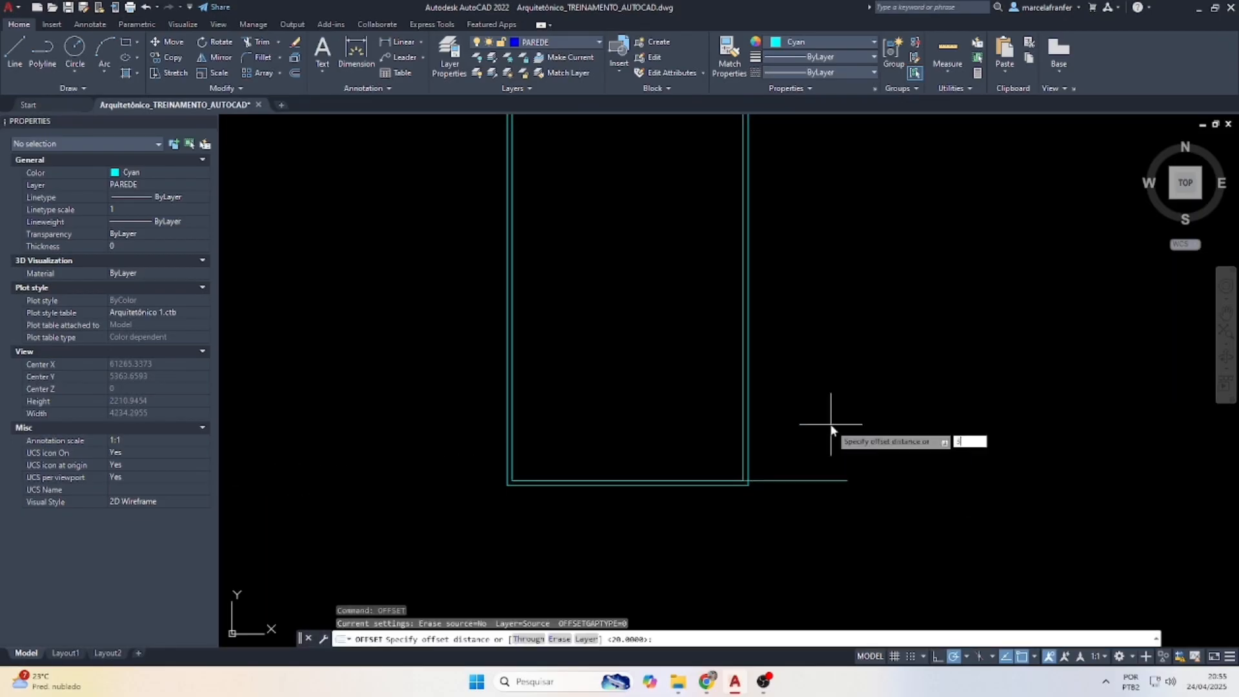
key("Return")
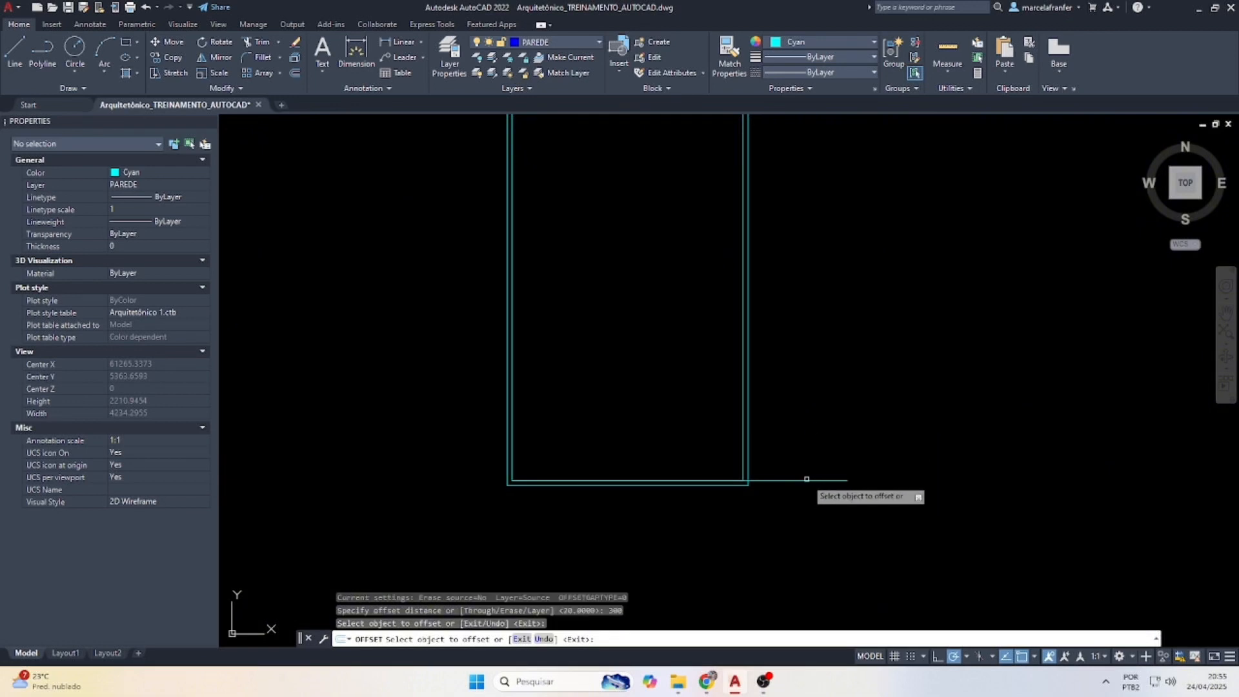
left_click(806, 478)
left_click(794, 348)
key("Escape")
left_click_drag(860, 493, 817, 462)
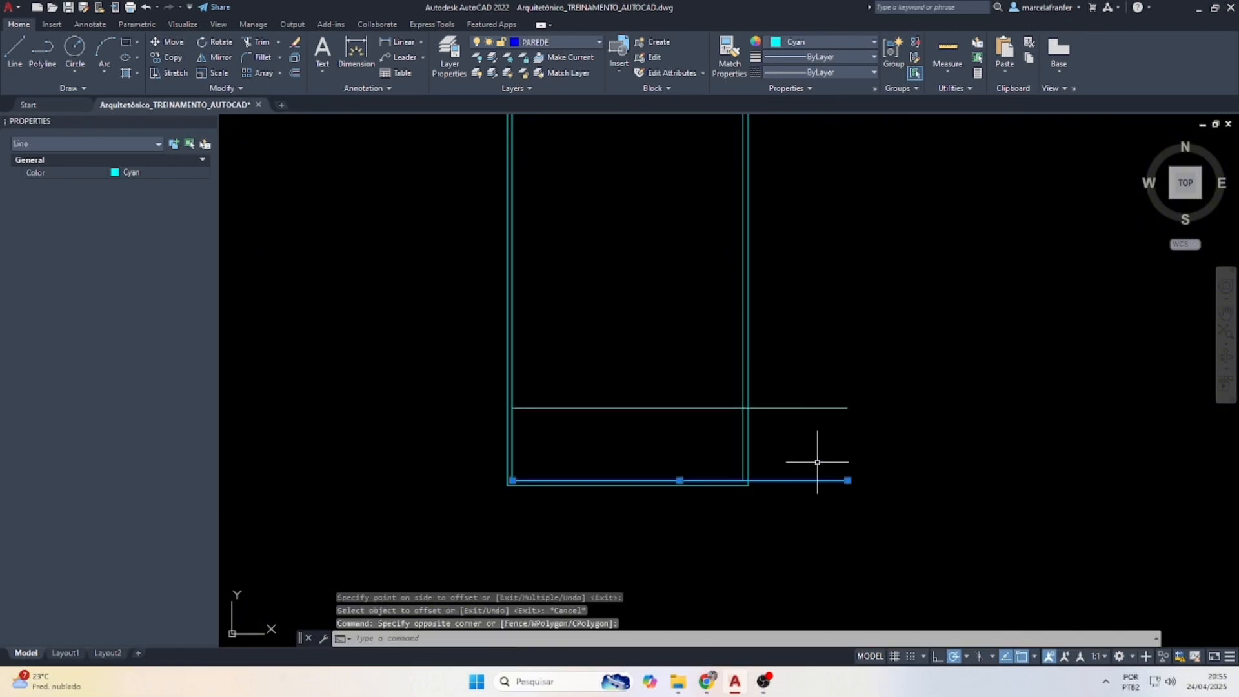
key("Delete")
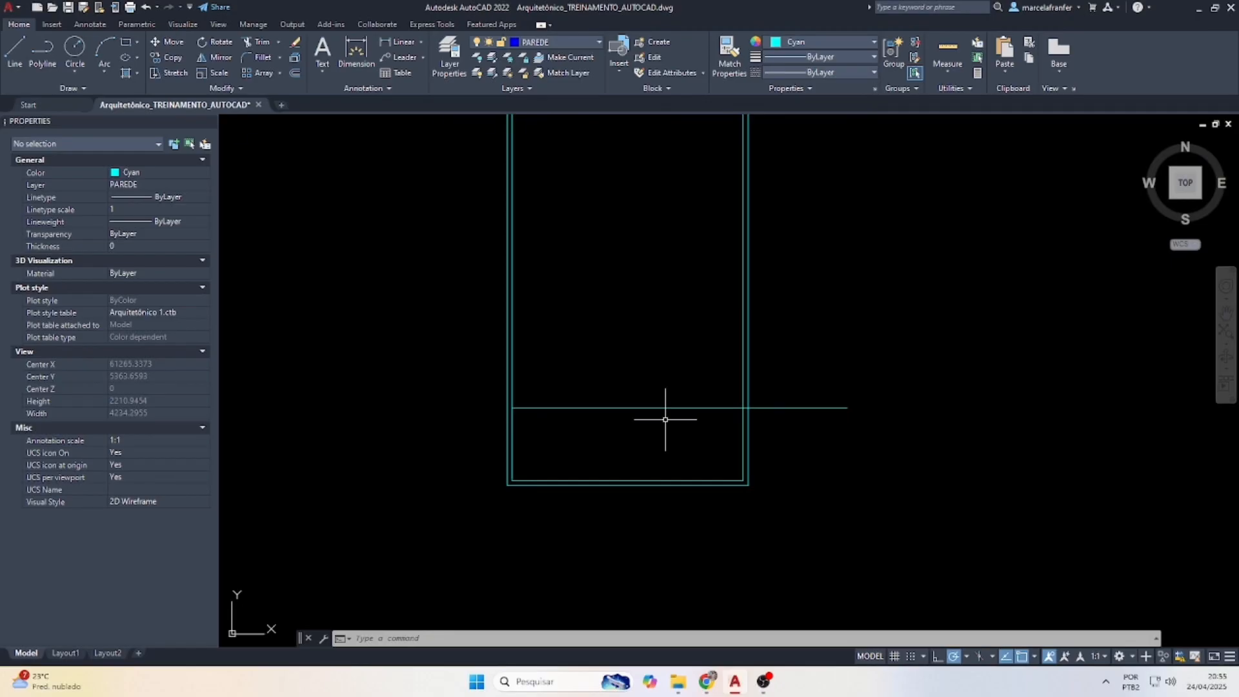
Offset the remaining horizontal construction line another 150 upward.
type("o")
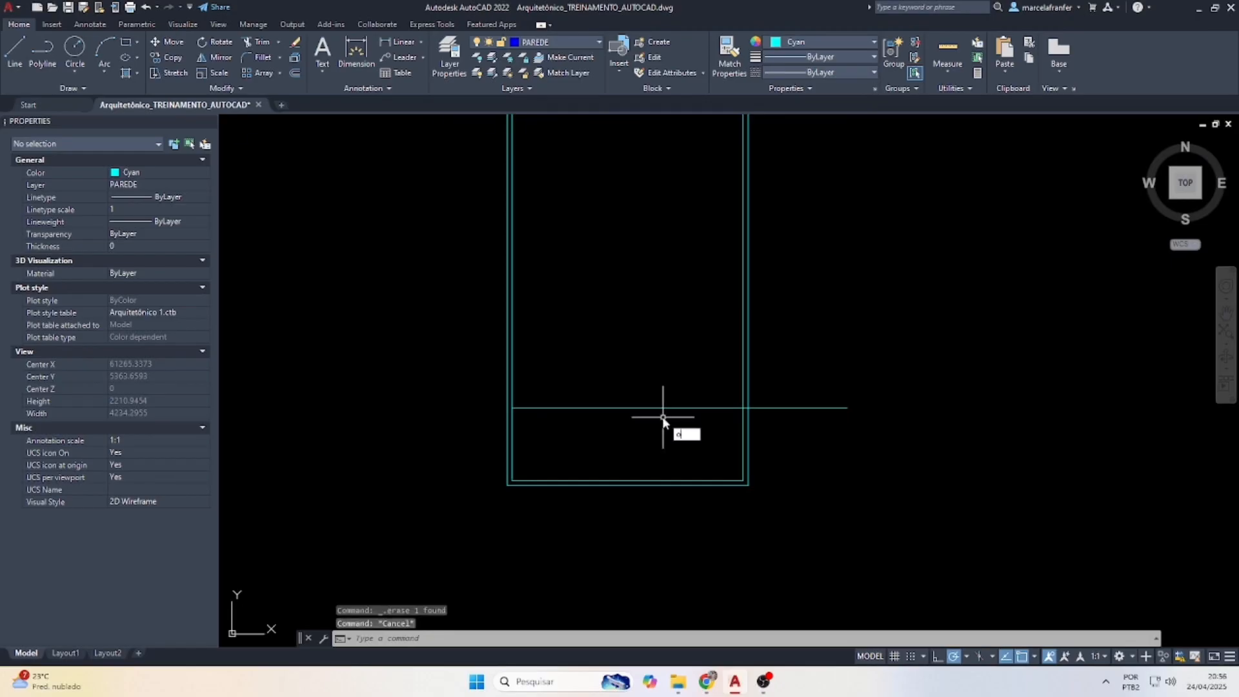
type("f")
key("Return")
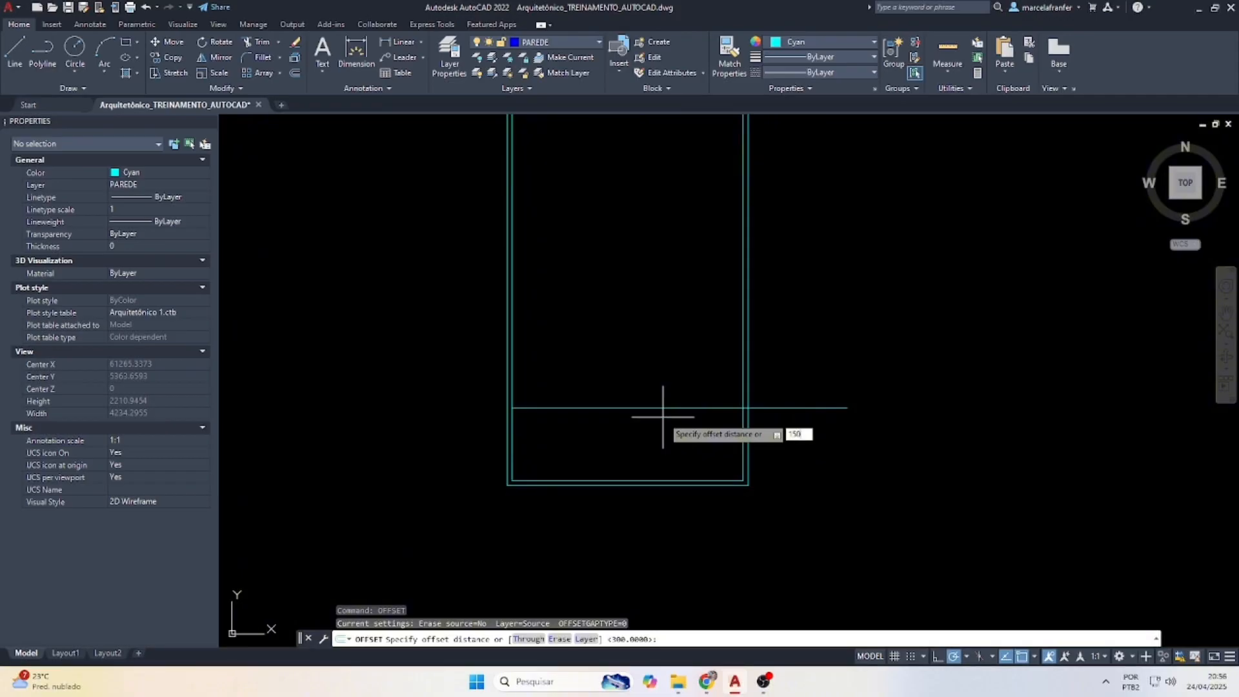
key("Return")
left_click(684, 407)
left_click(710, 389)
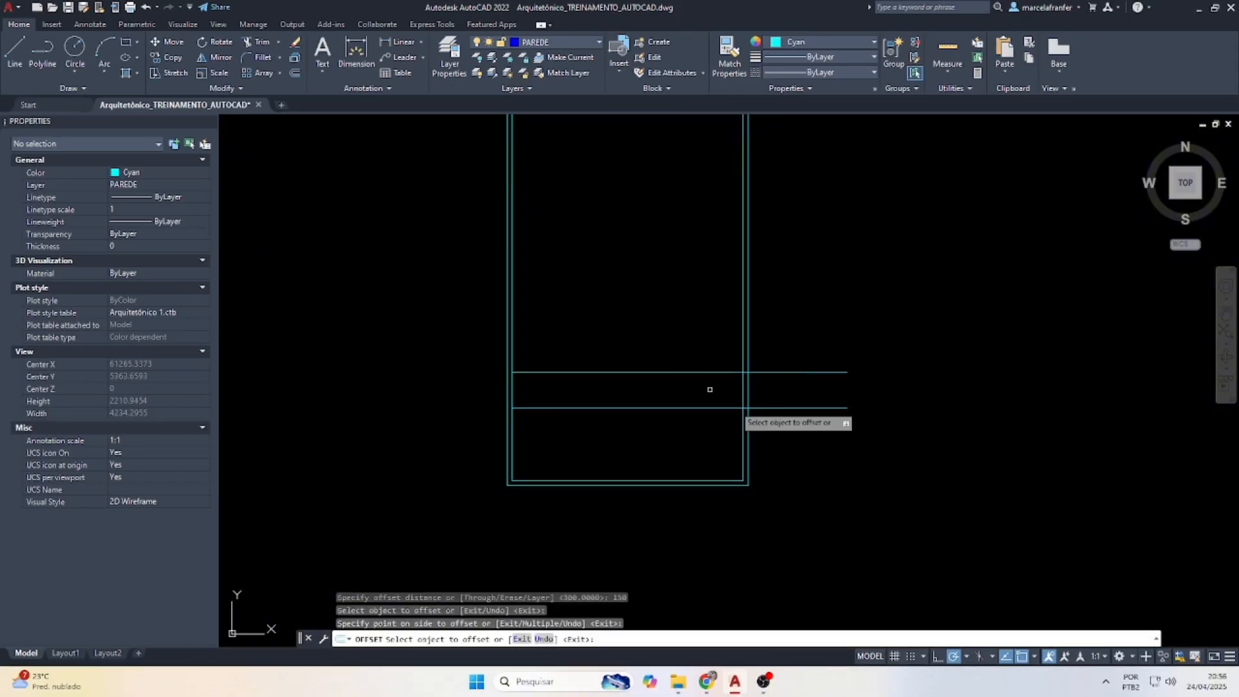
key("Escape")
Erase the lower of the two horizontal construction lines.
left_click(835, 400)
left_click(806, 440)
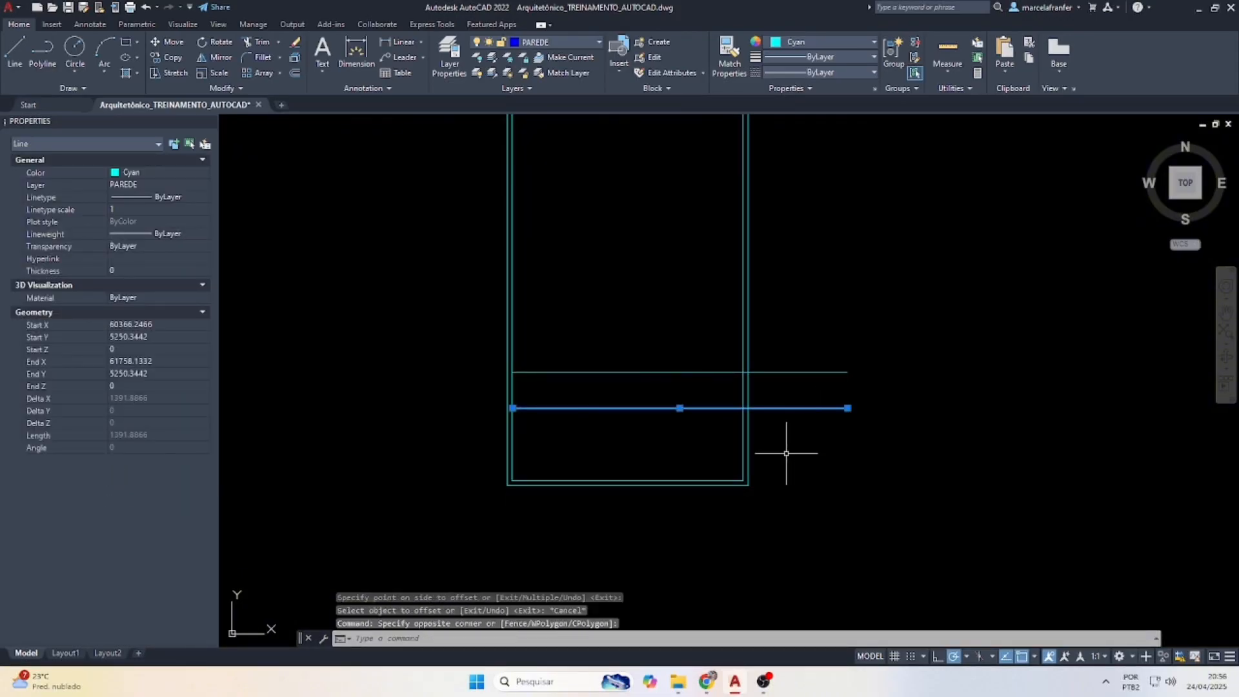
key("Delete")
key("Escape")
key("Escape")
Shorten the horizontal line by stretching its right endpoint back to the right wall's outer line.
scroll(793, 423, "down", 2)
left_click(798, 407)
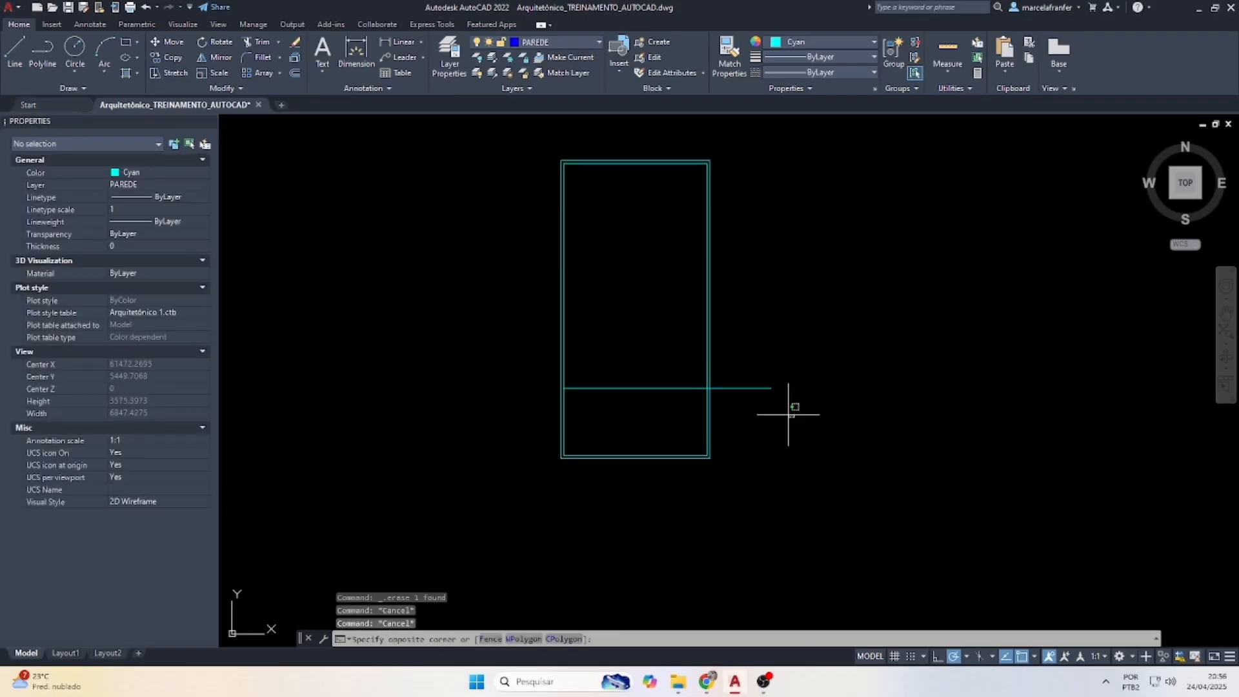
left_click(740, 370)
scroll(755, 391, "up", 2)
left_click(779, 385)
scroll(697, 389, "up", 2)
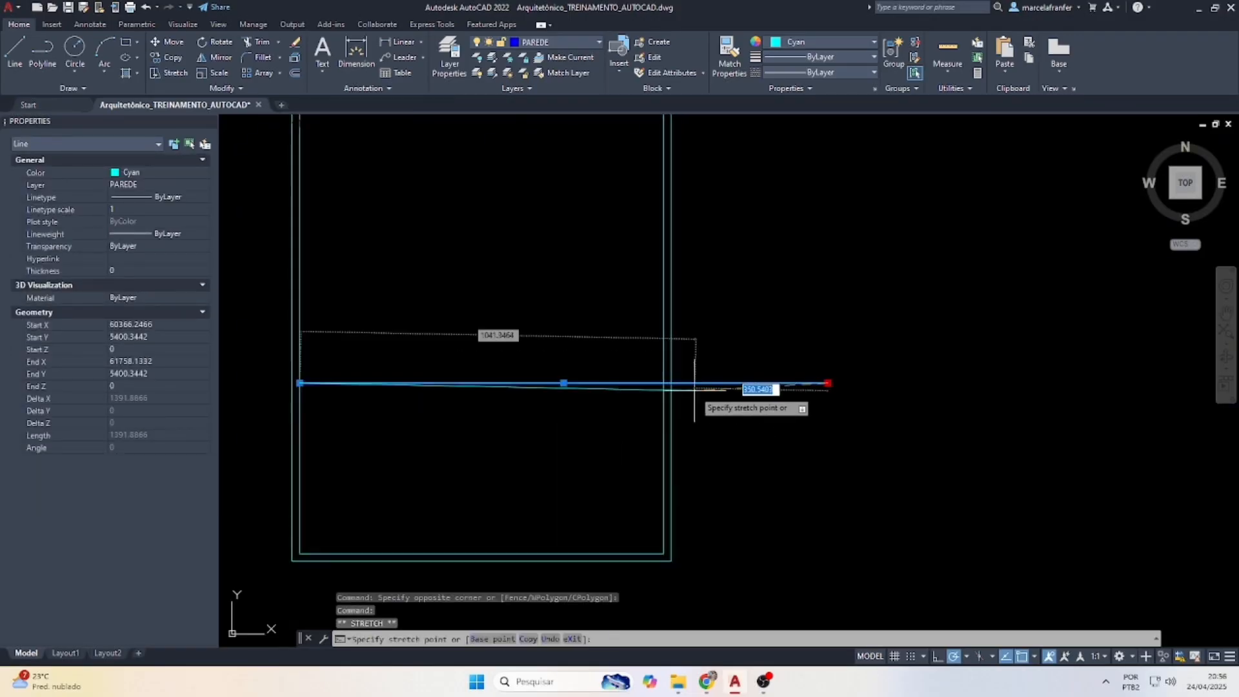
left_click(671, 383)
Change the shortened horizontal line's color to blue and clear the selection.
left_click(798, 44)
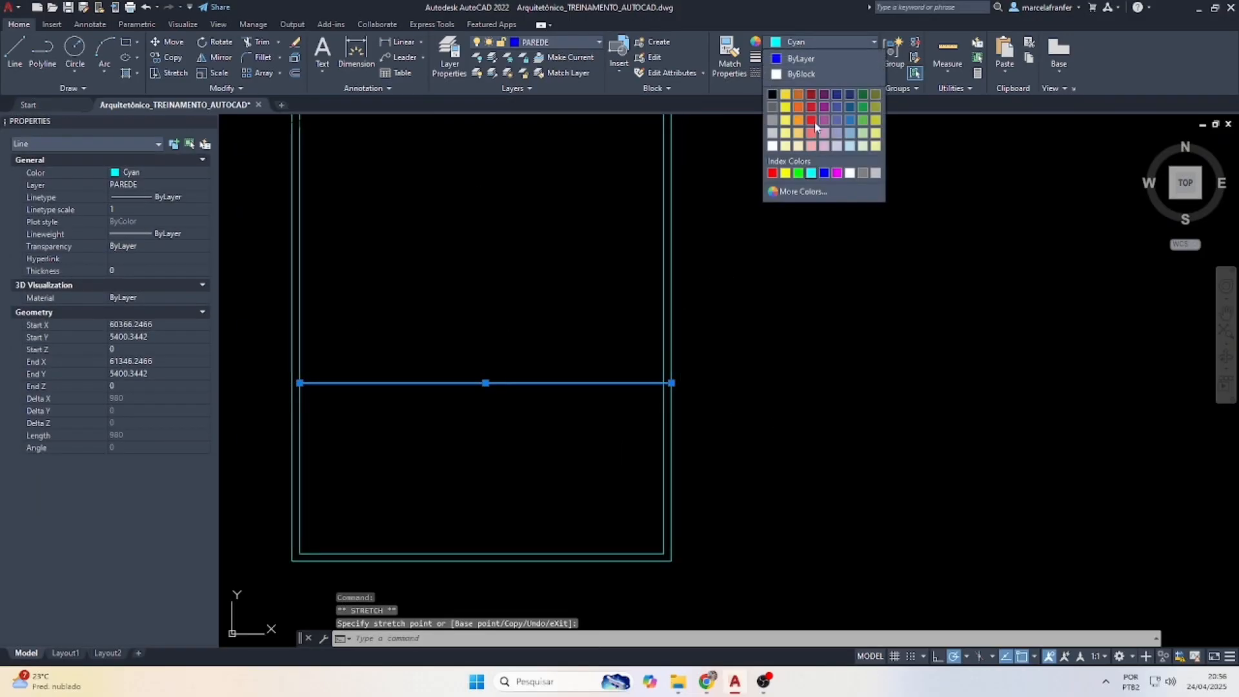
left_click(823, 175)
key("Escape")
key("Escape")
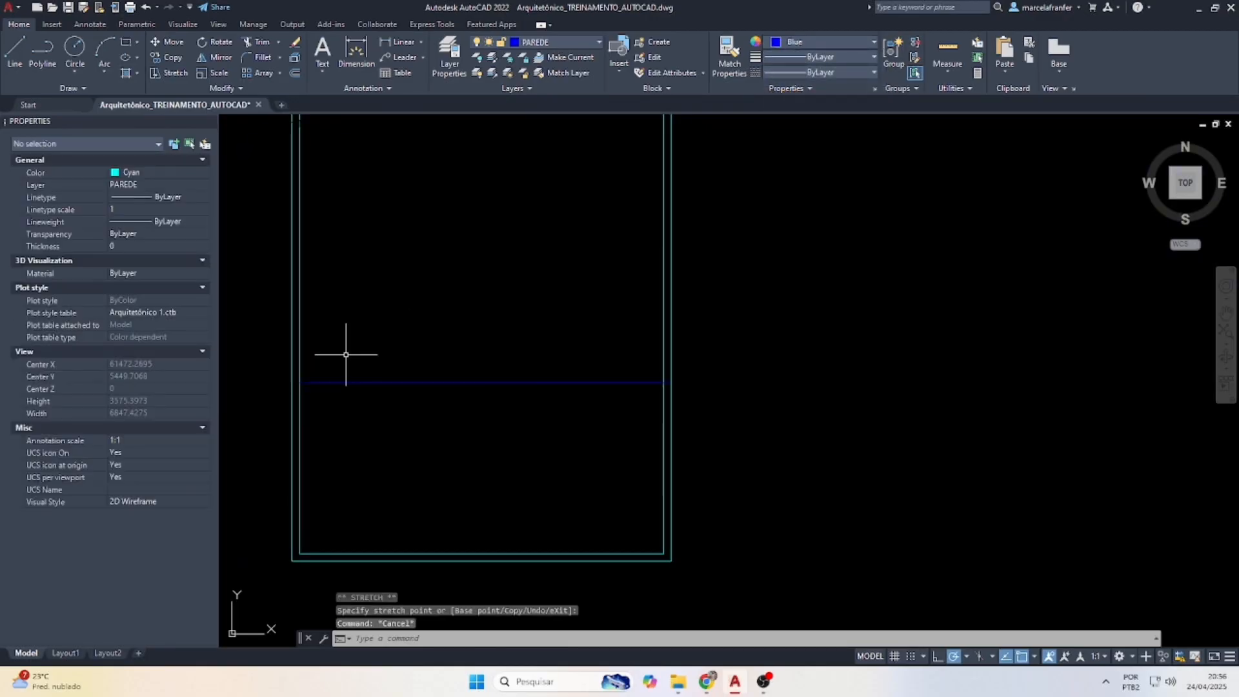
Explode the inner wall outline polyline into separate lines.
left_click(299, 341)
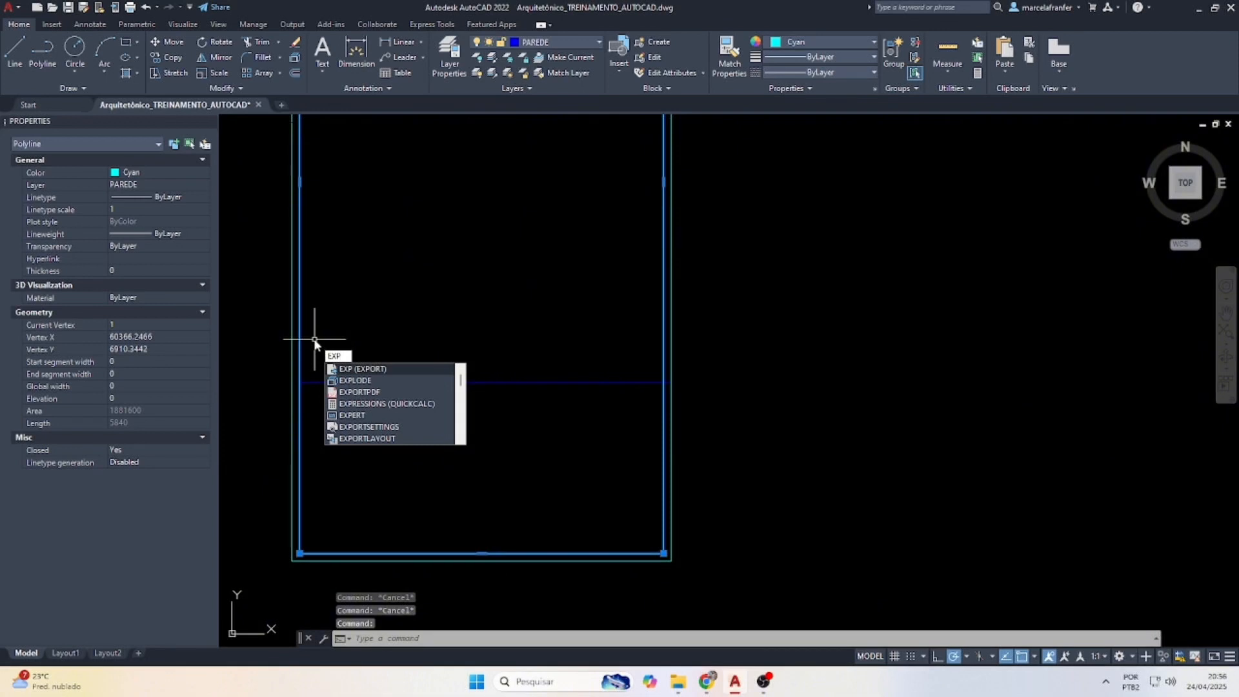
type("l")
key("Return")
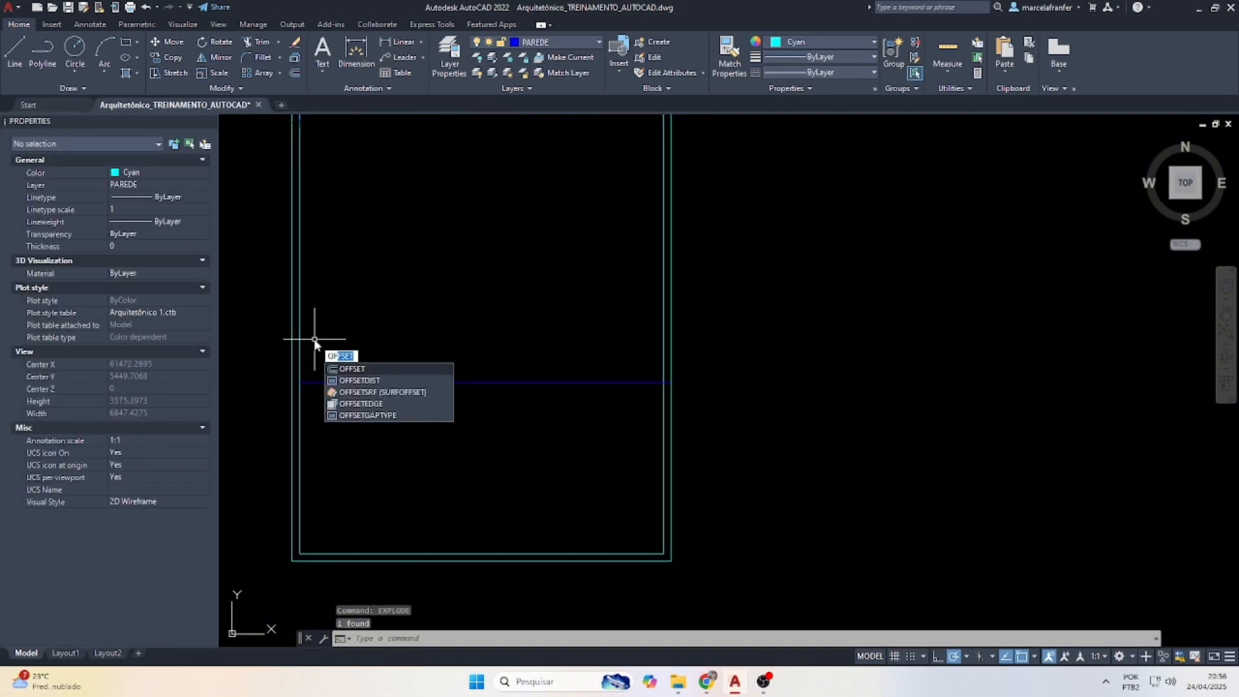
Offset the left wall's inner line 350 to the right, into the plan.
key("Return")
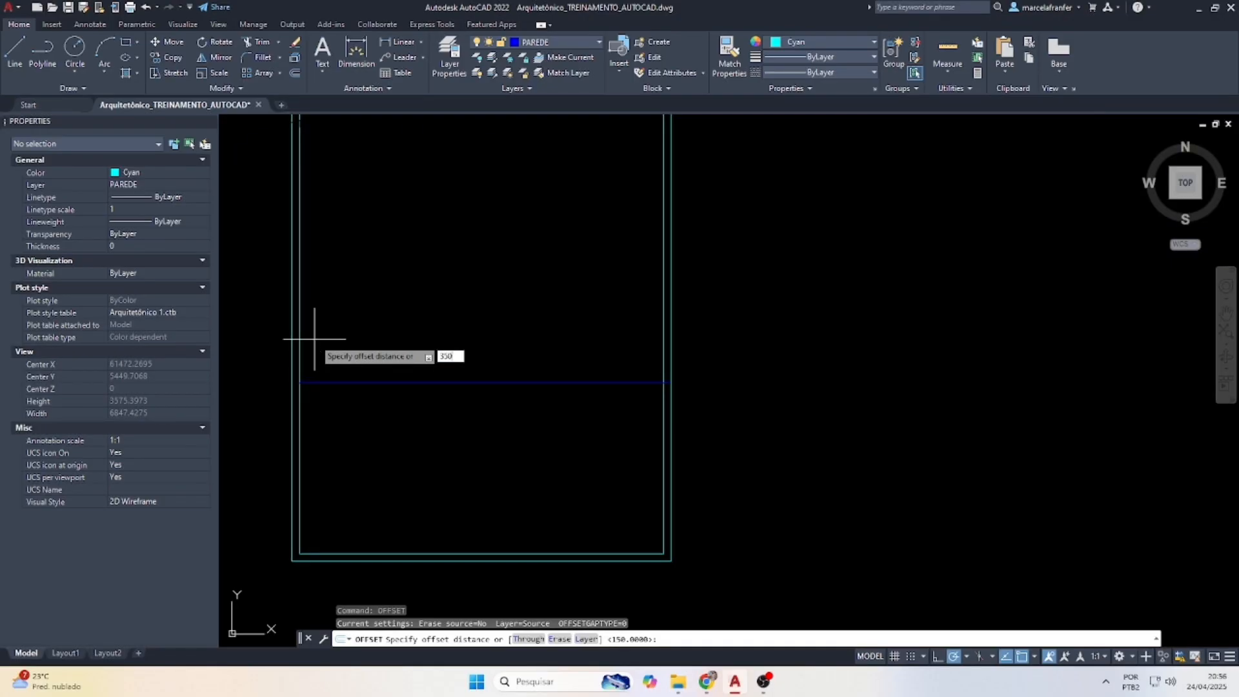
key("Return")
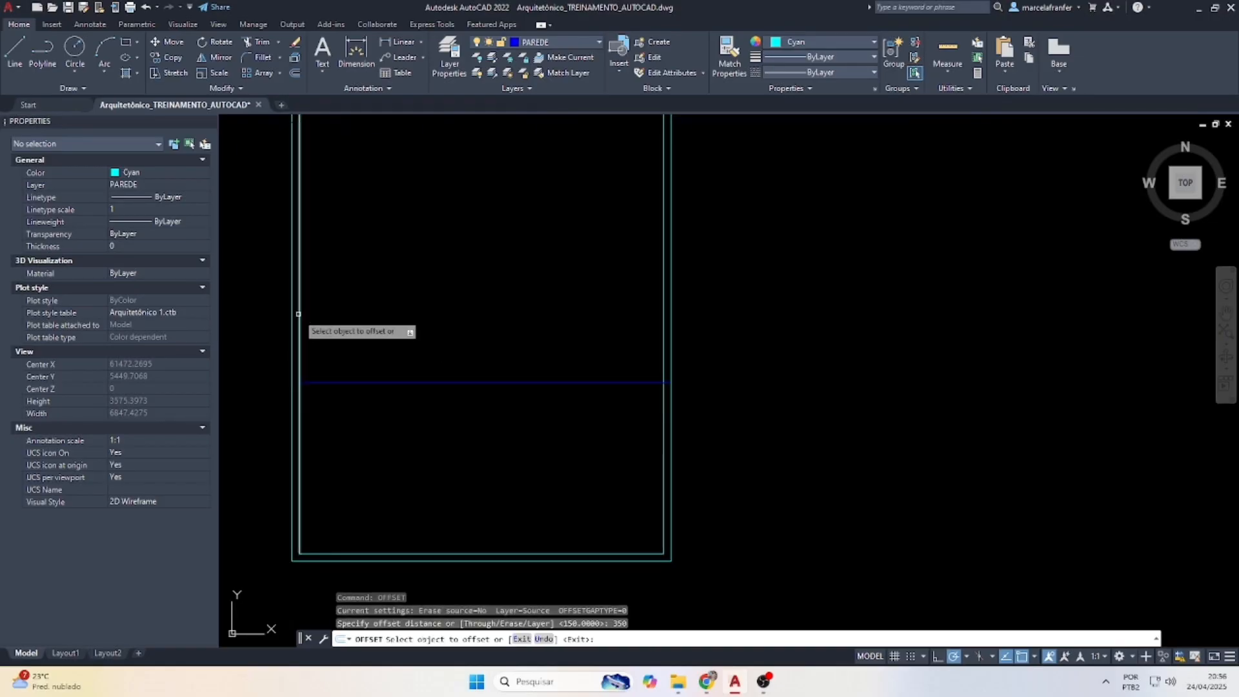
left_click(298, 315)
left_click(451, 322)
key("Escape")
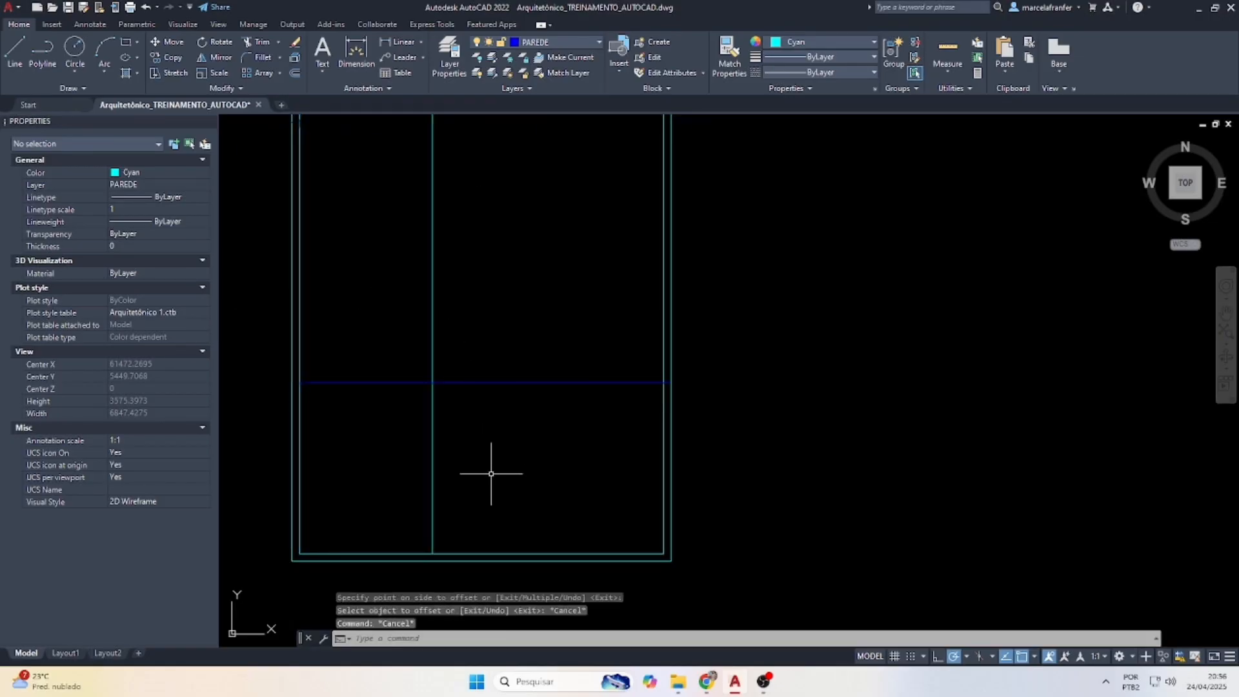
Trim the blue line left of the new vertical line and the vertical line below the blue one, forming a corner.
type("tr")
key("Return")
left_click(390, 371)
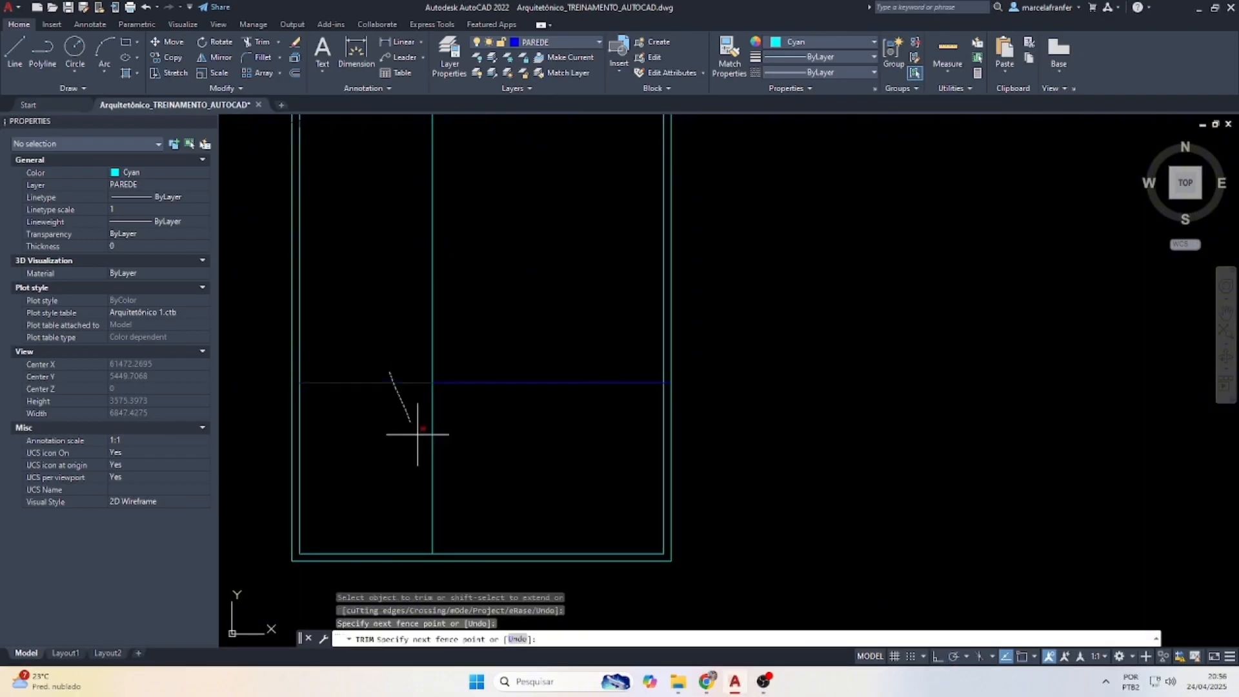
left_click(465, 443)
key("Escape")
Match the blue horizontal line's properties onto the vertical line that meets it.
left_click(489, 415)
left_click(472, 352)
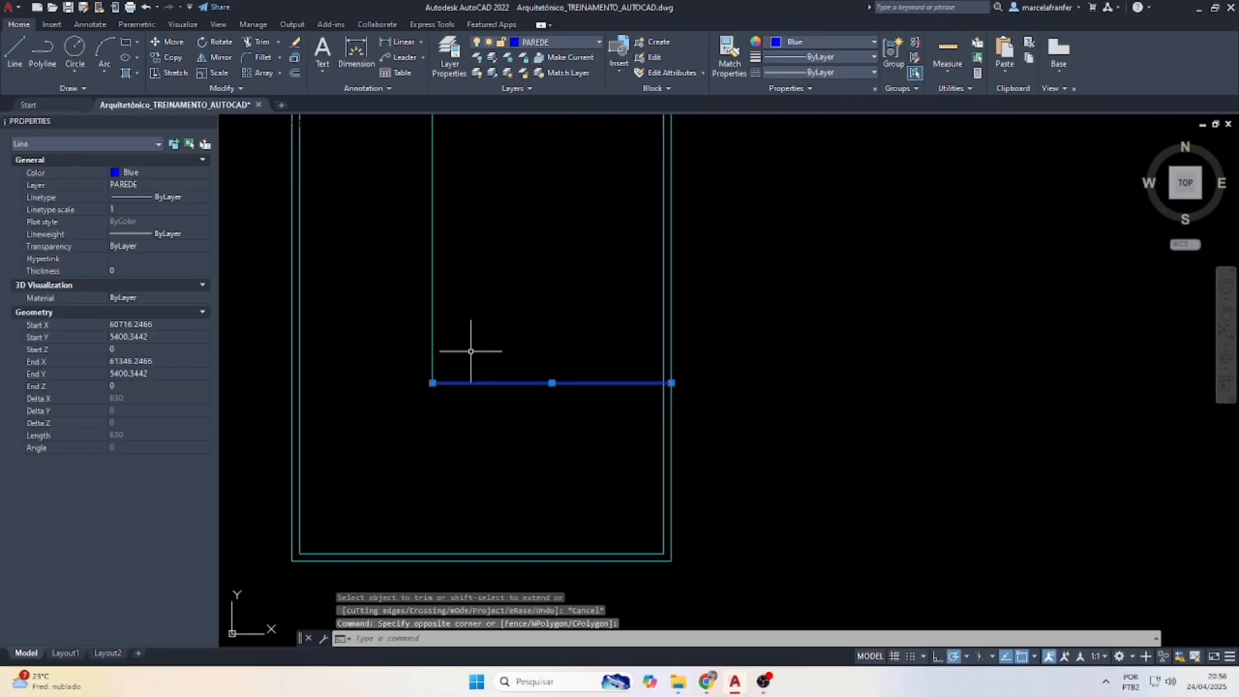
type("ma")
key("Return")
left_click(475, 350)
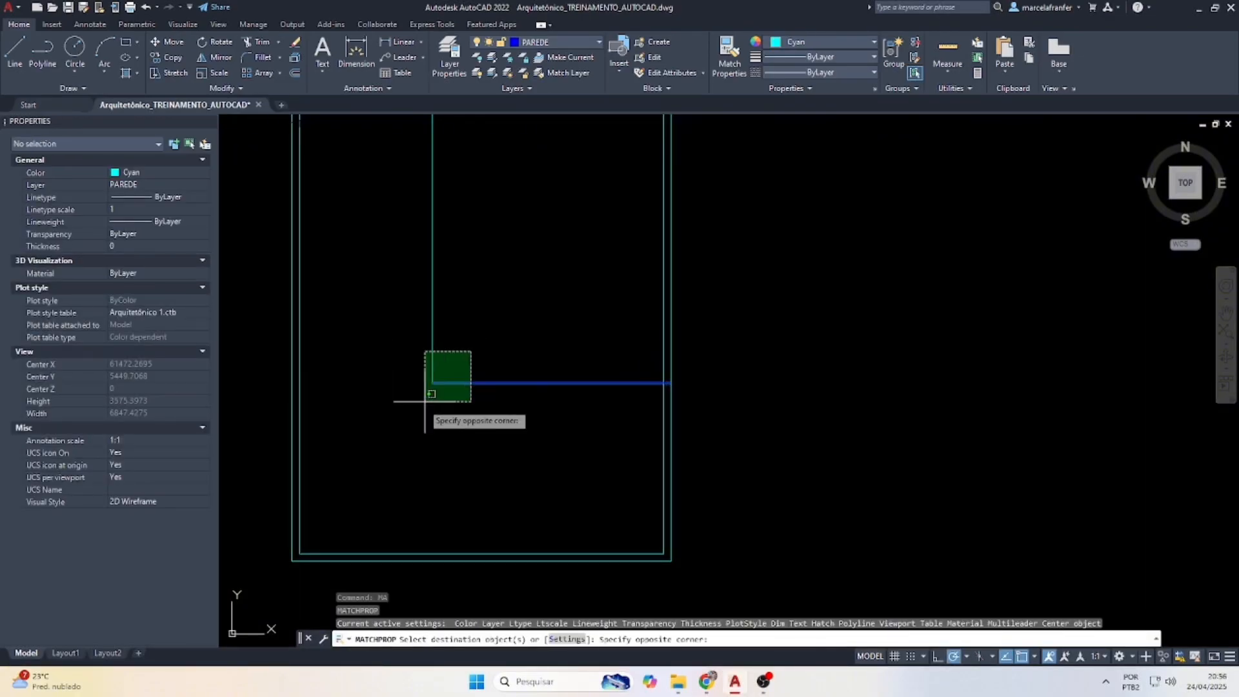
left_click(423, 404)
key("Escape")
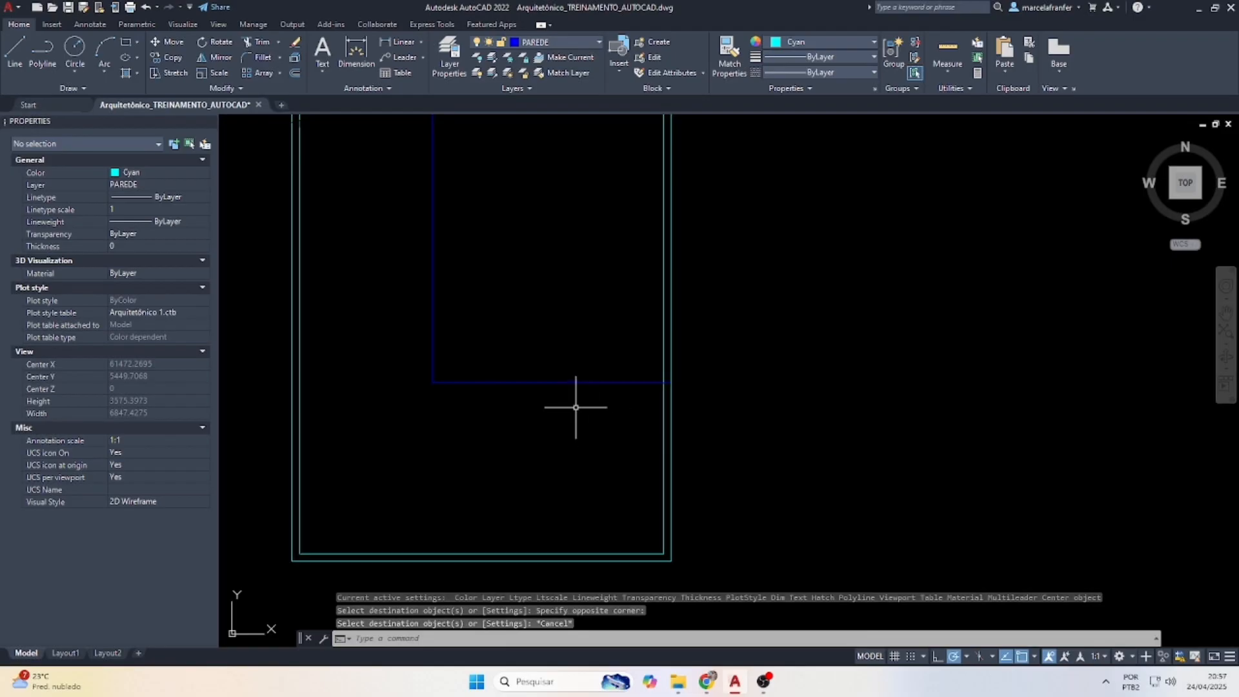
Check the vertical distance from the blue corner to the bottom wall's inner line using a temporary linear dimension.
scroll(587, 381, "up", 6)
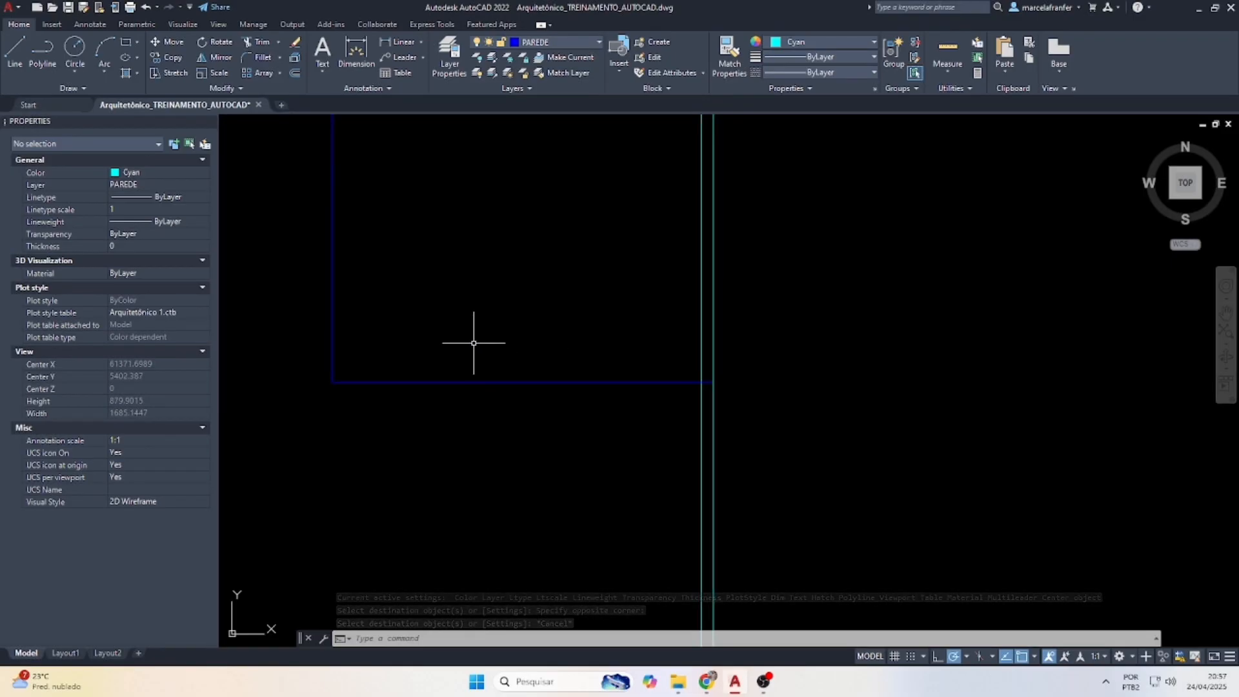
scroll(474, 343, "down", 4)
scroll(423, 341, "up", 2)
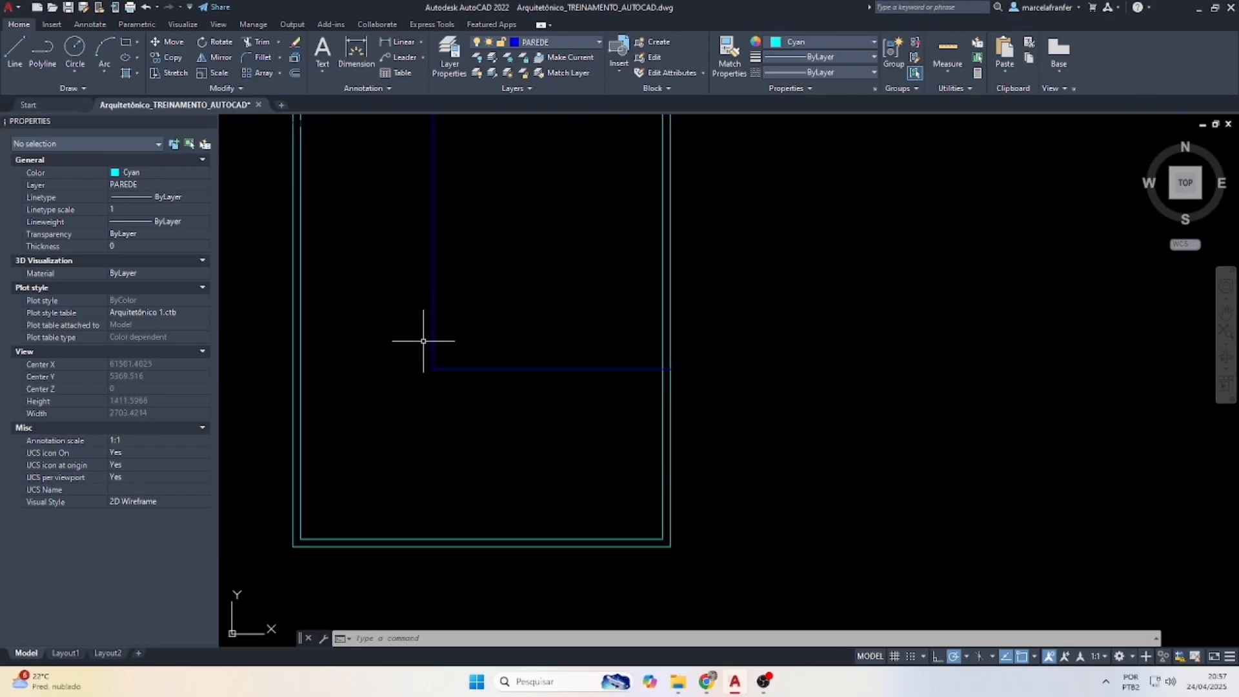
left_click(400, 44)
left_click(432, 369)
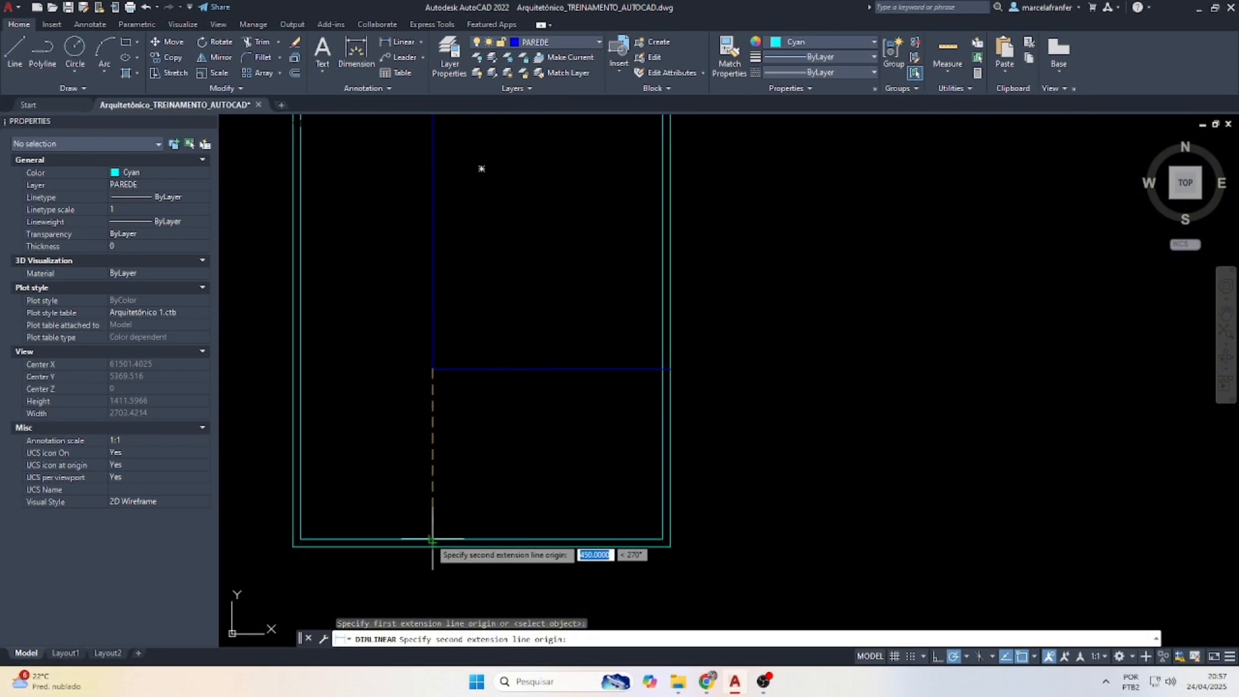
left_click(432, 539)
scroll(415, 459, "up", 2)
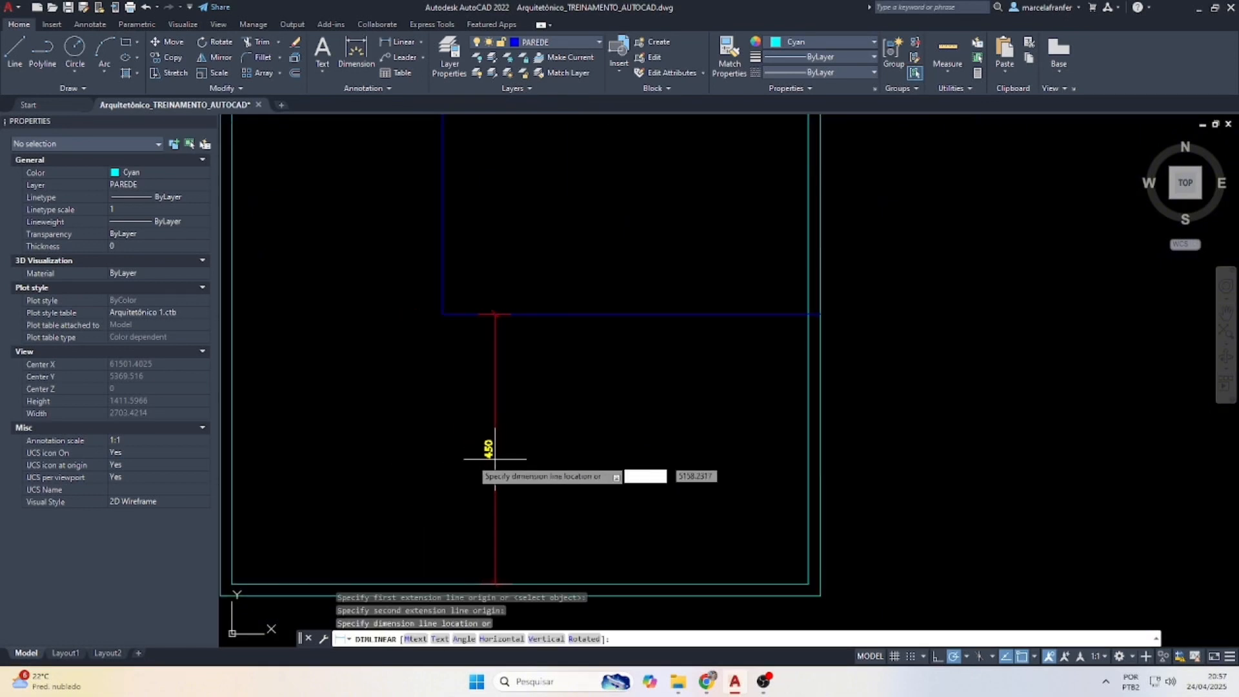
key("Escape")
key("Escape")
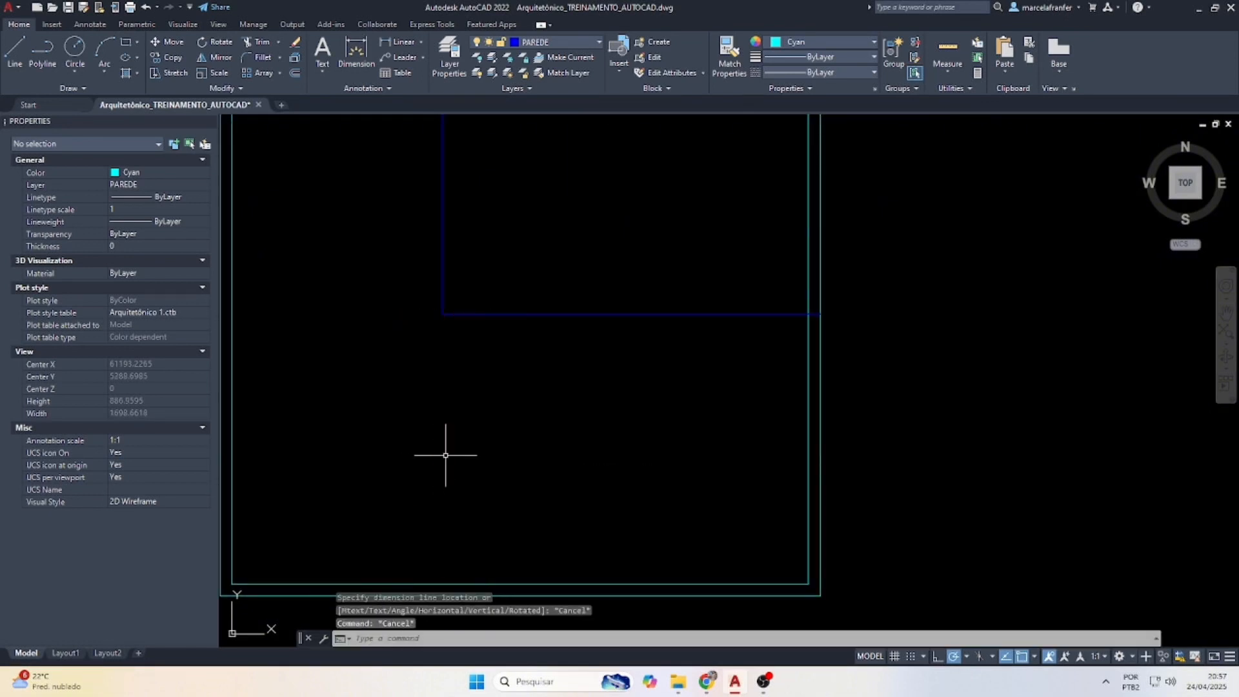
Offset the bottom wall's inner line 300 upward.
key("Return")
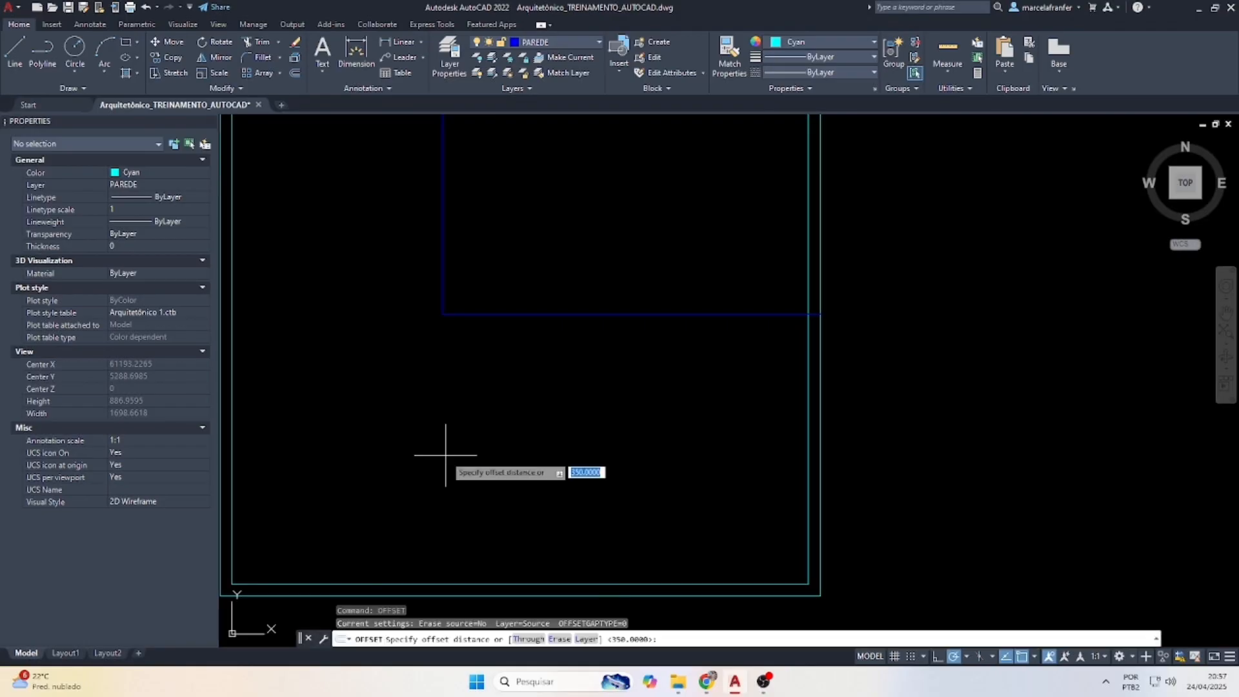
type("300")
key("Return")
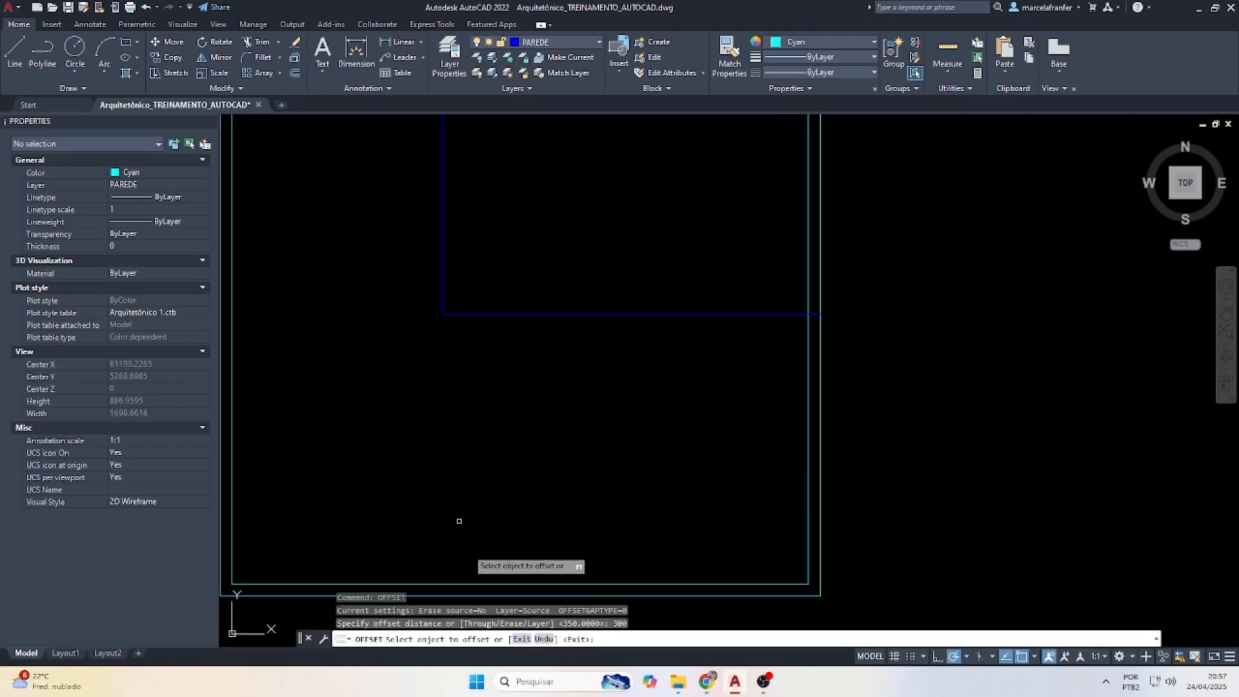
left_click(474, 584)
left_click(465, 420)
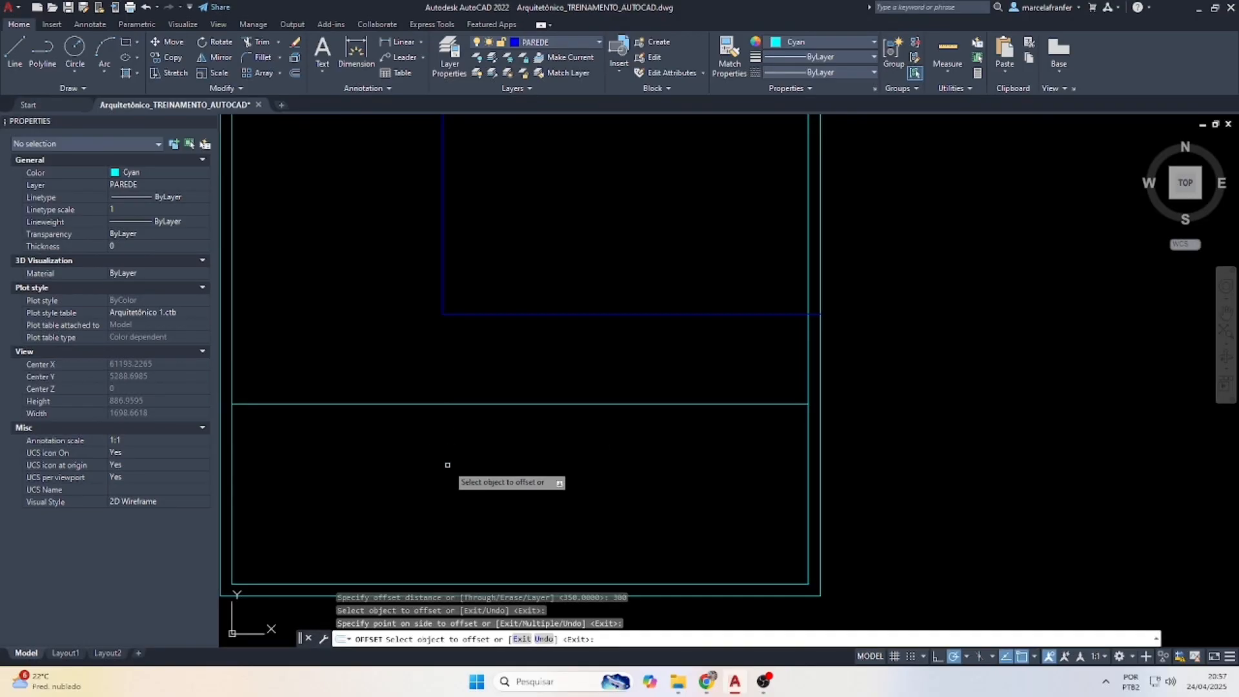
key("Escape")
key("Escape")
Draw a vertical line from the blue corner down to the offset horizontal line.
type("l")
key("Return")
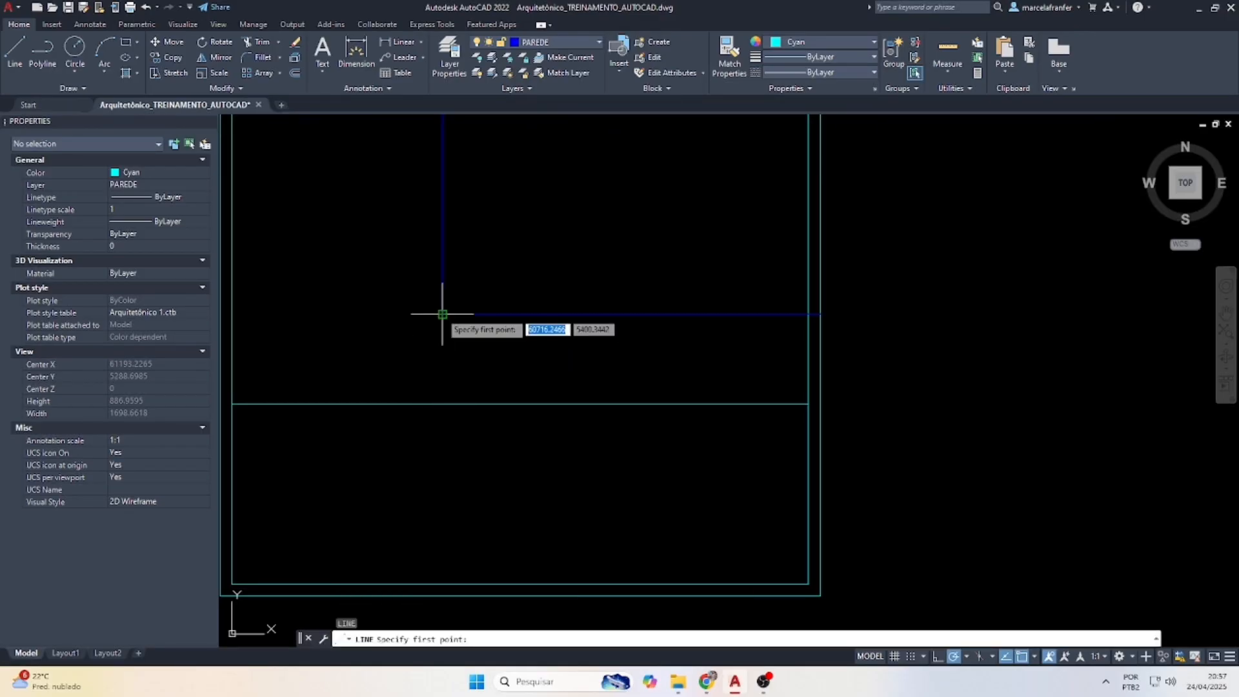
left_click(442, 314)
left_click(442, 404)
key("Escape")
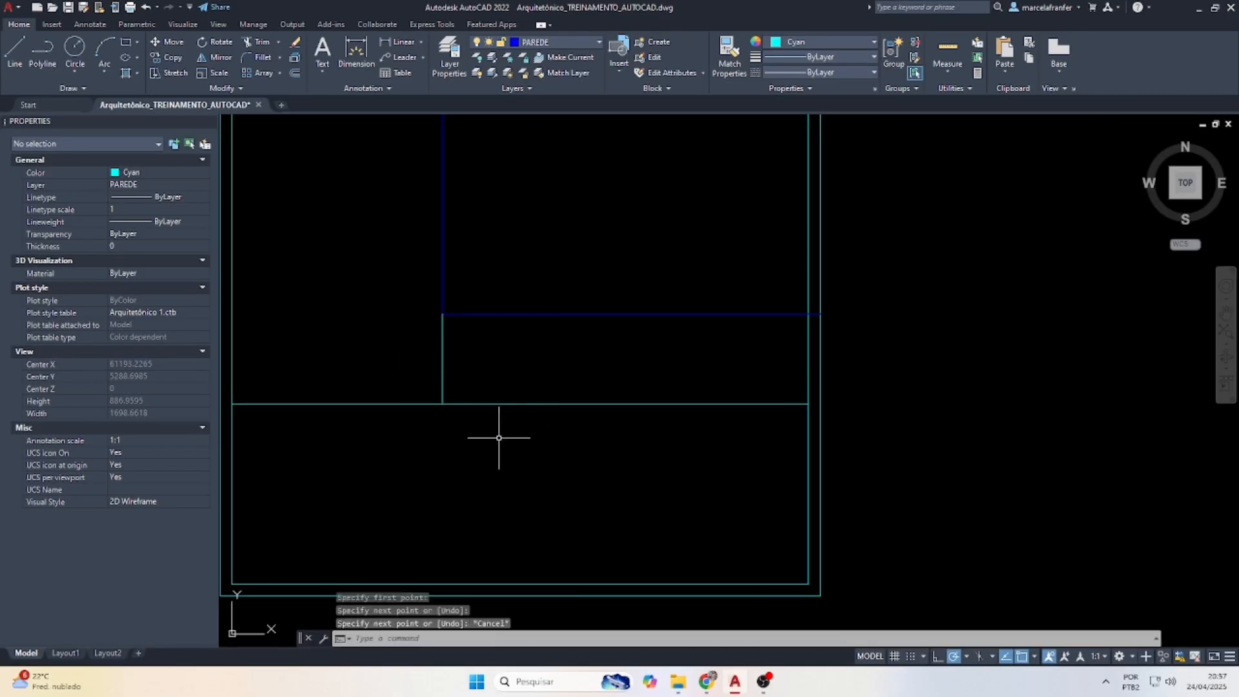
Trim the offset horizontal line to the right of the short vertical line.
type("tr")
key("Return")
left_click(547, 444)
left_click(519, 375)
key("Escape")
left_click(489, 437)
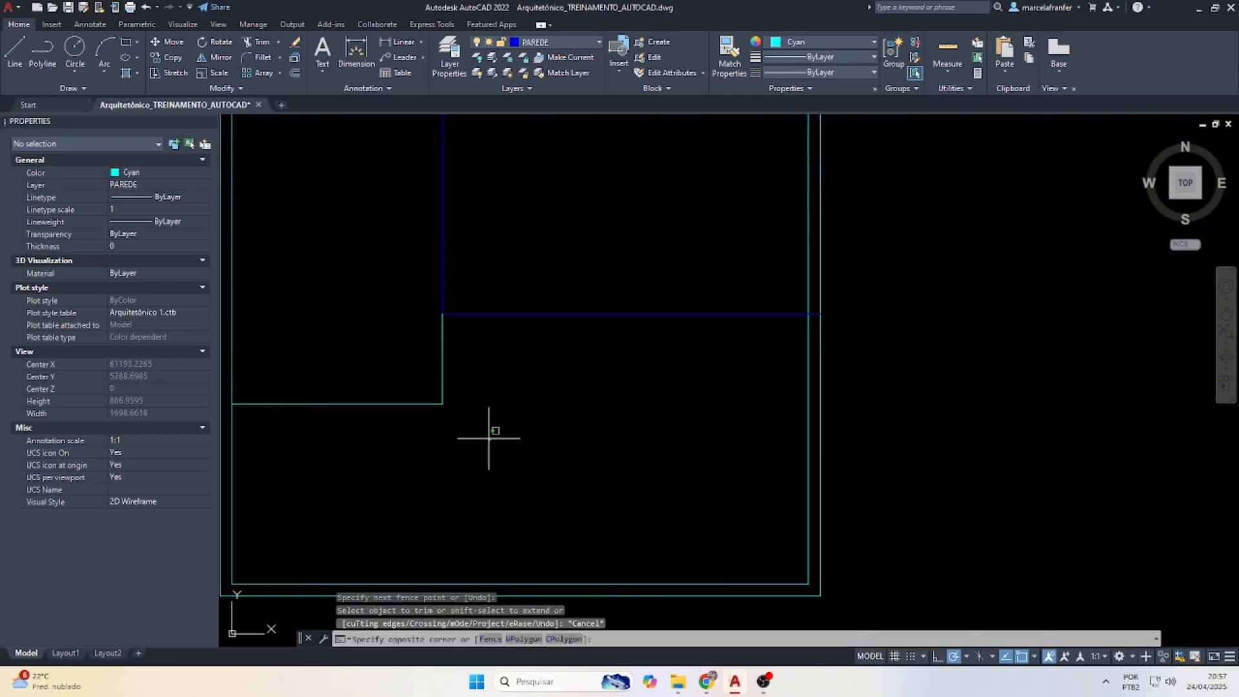
Set the short vertical line and the horizontal line joining it to yellow with the DASHED linetype.
left_click(396, 384)
left_click(825, 44)
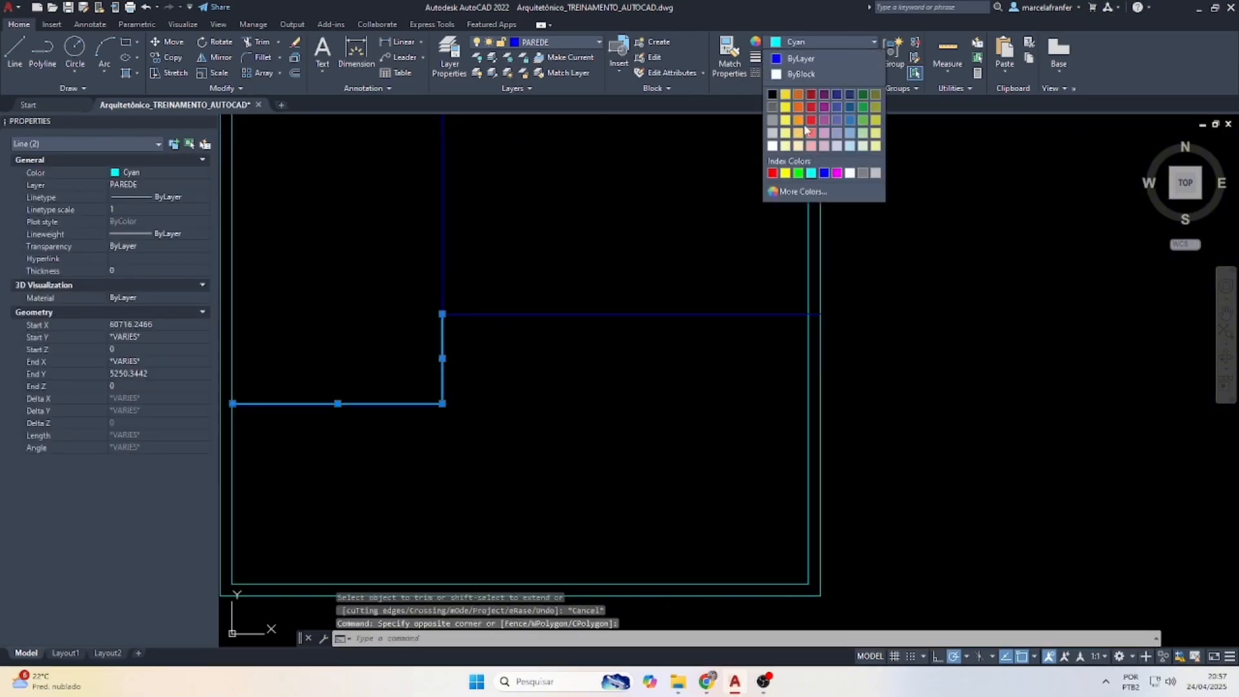
left_click(787, 174)
left_click(811, 73)
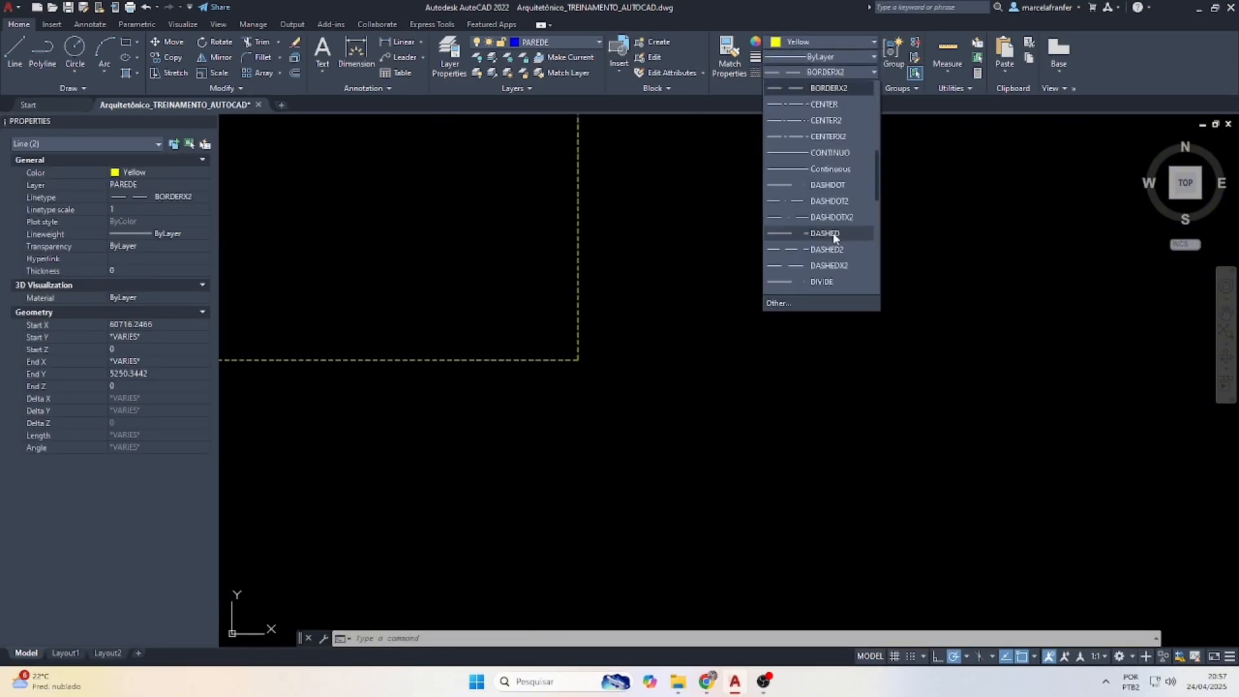
left_click(811, 240)
key("Escape")
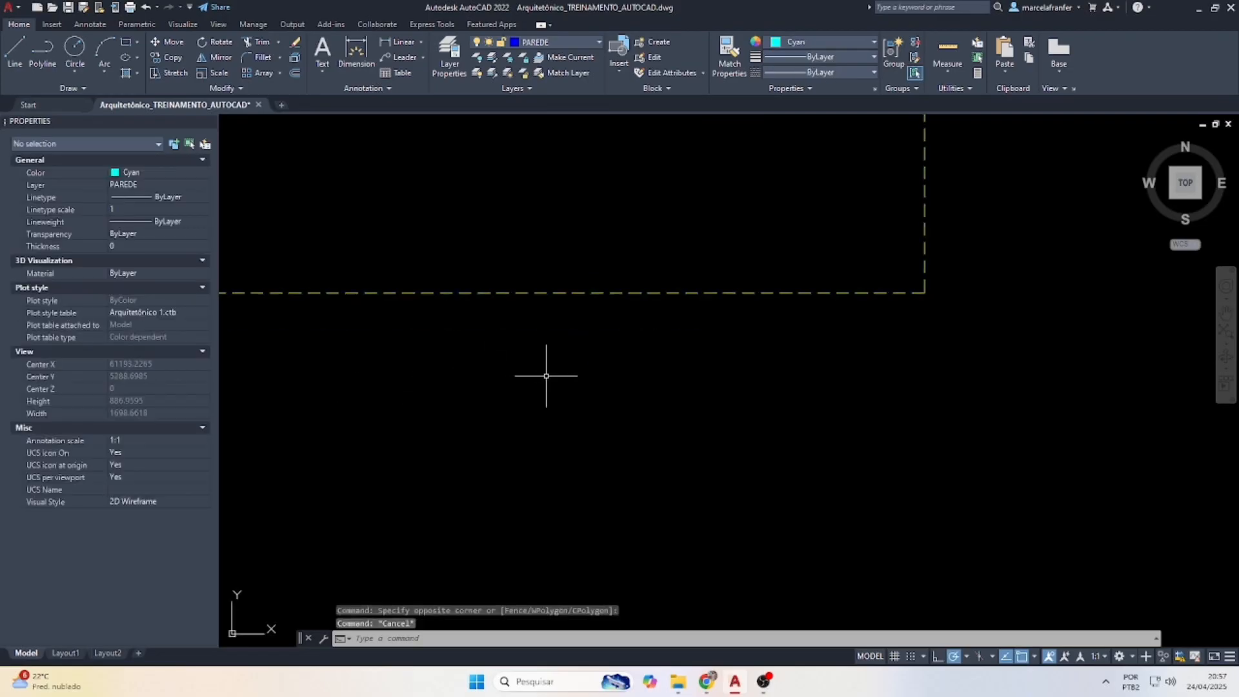
scroll(601, 371, "down", 3)
scroll(594, 376, "down", 2)
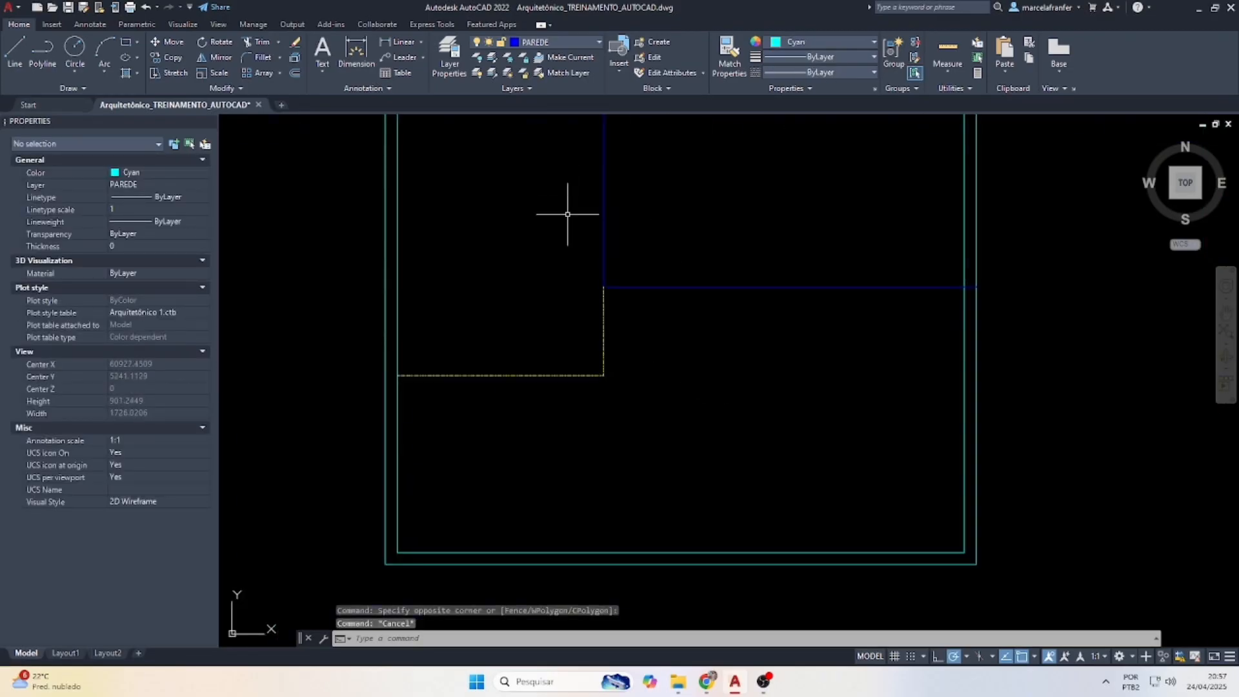
scroll(576, 327, "down", 4)
scroll(566, 315, "up", 6)
key("Escape")
key("Escape")
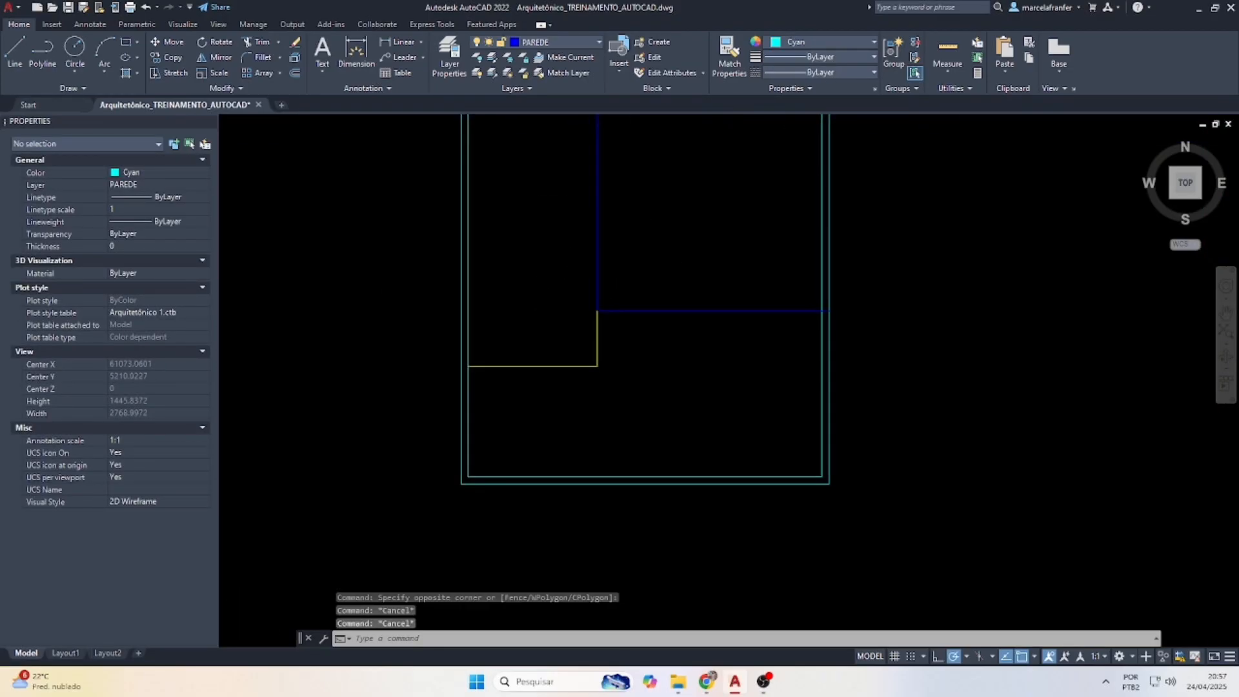
Offset the yellow dashed horizontal line 520 upward.
type("o")
key("Return")
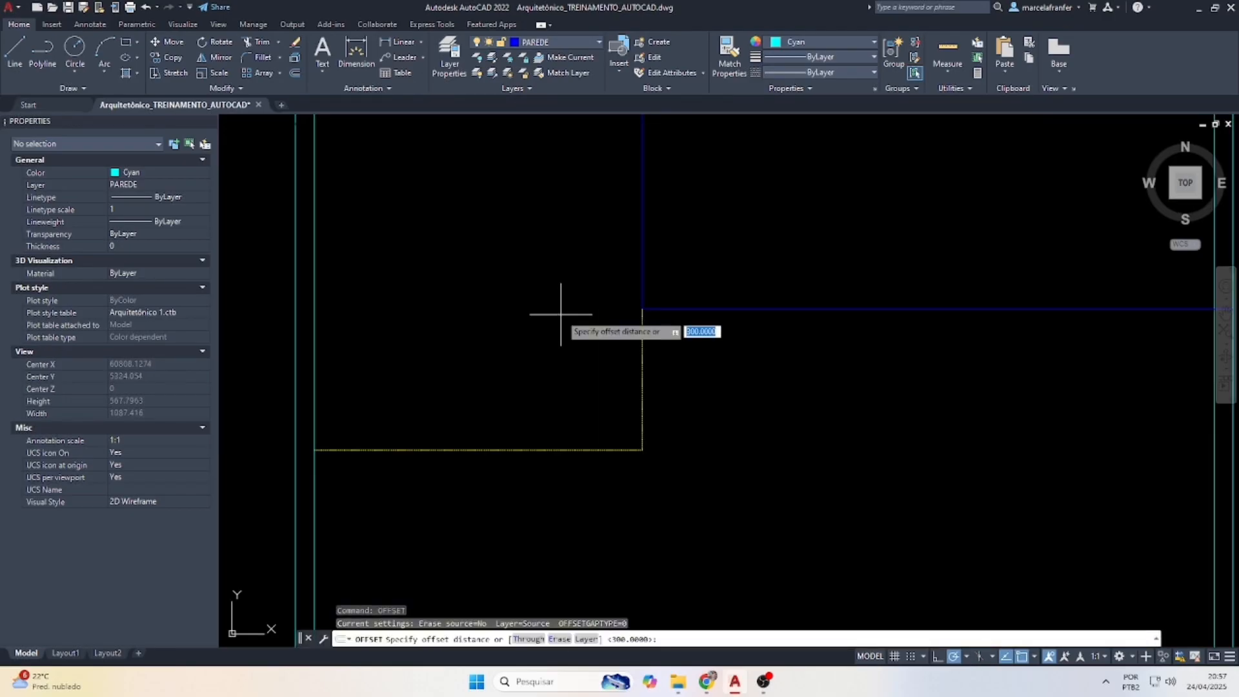
key("Return")
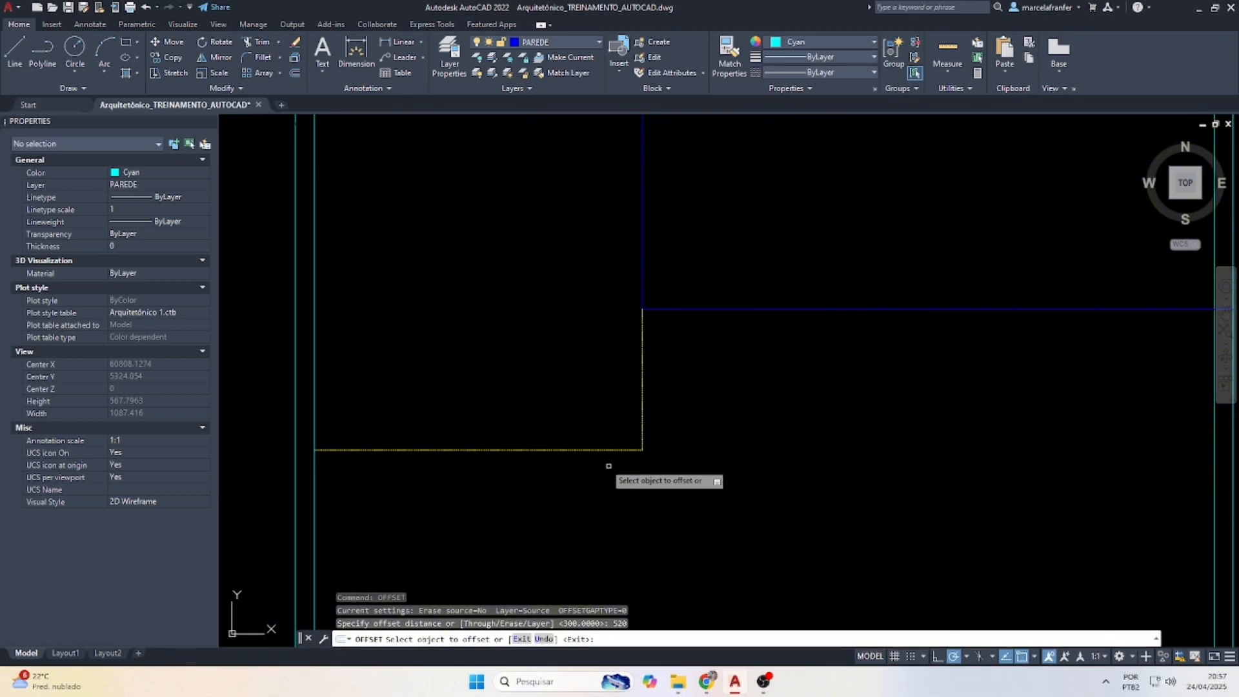
left_click(594, 450)
scroll(595, 450, "down", 5)
left_click(581, 362)
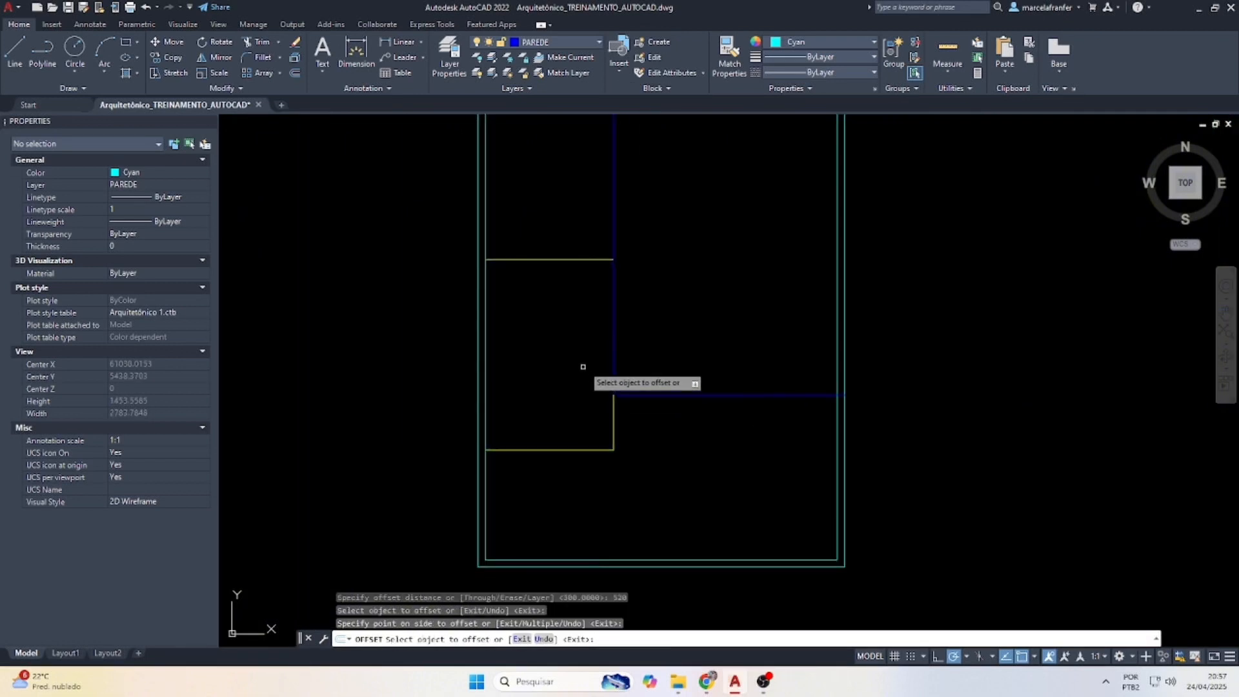
scroll(611, 254, "up", 3)
scroll(578, 264, "down", 4)
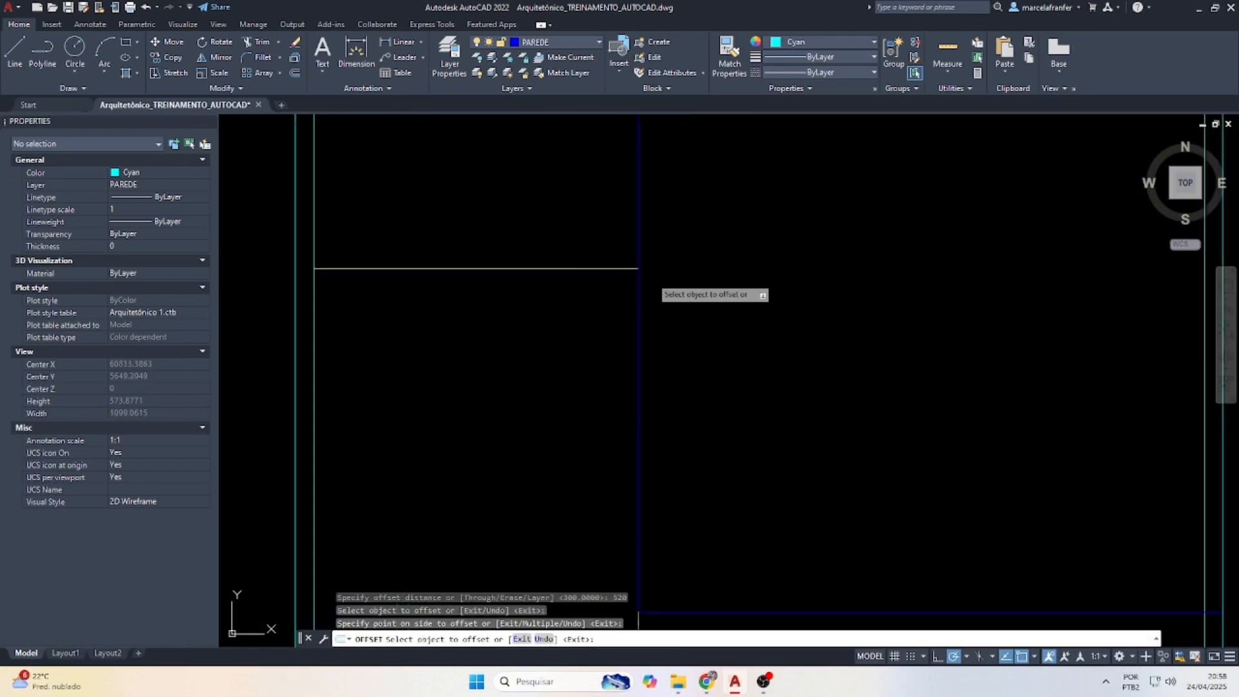
key("Escape")
Check the horizontal distance from the blue corner to the right wall's inner line using a temporary linear dimension.
scroll(755, 320, "up", 4)
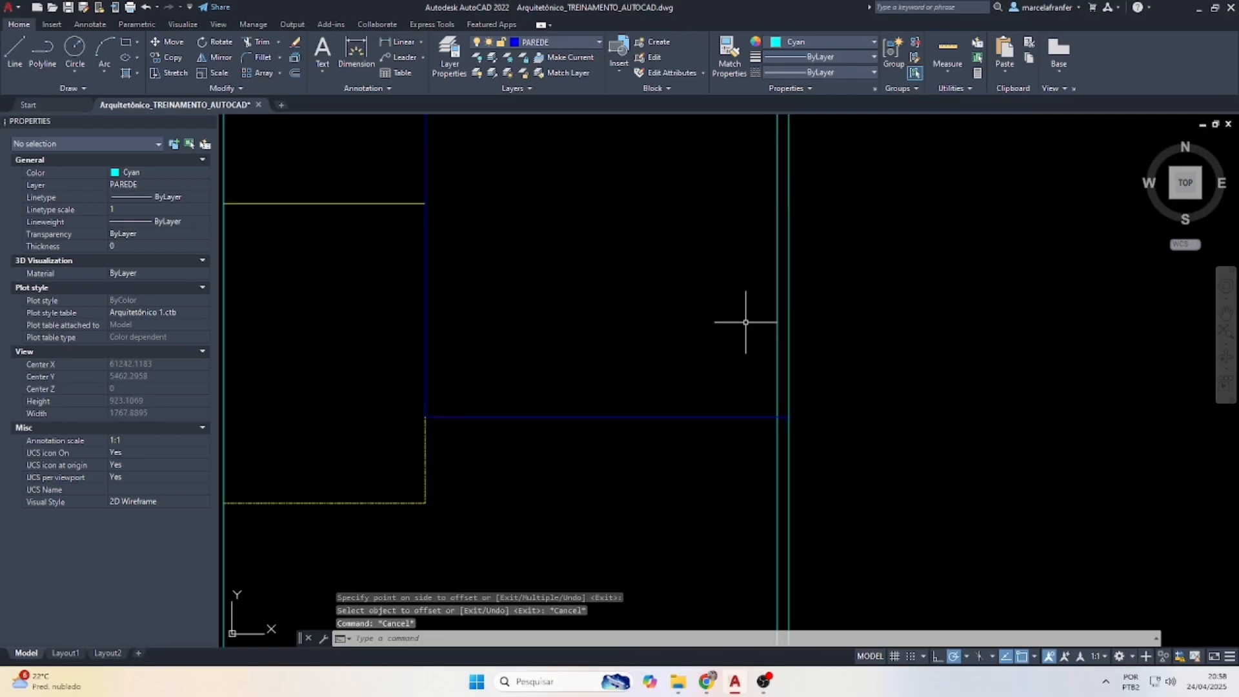
scroll(704, 332, "down", 2)
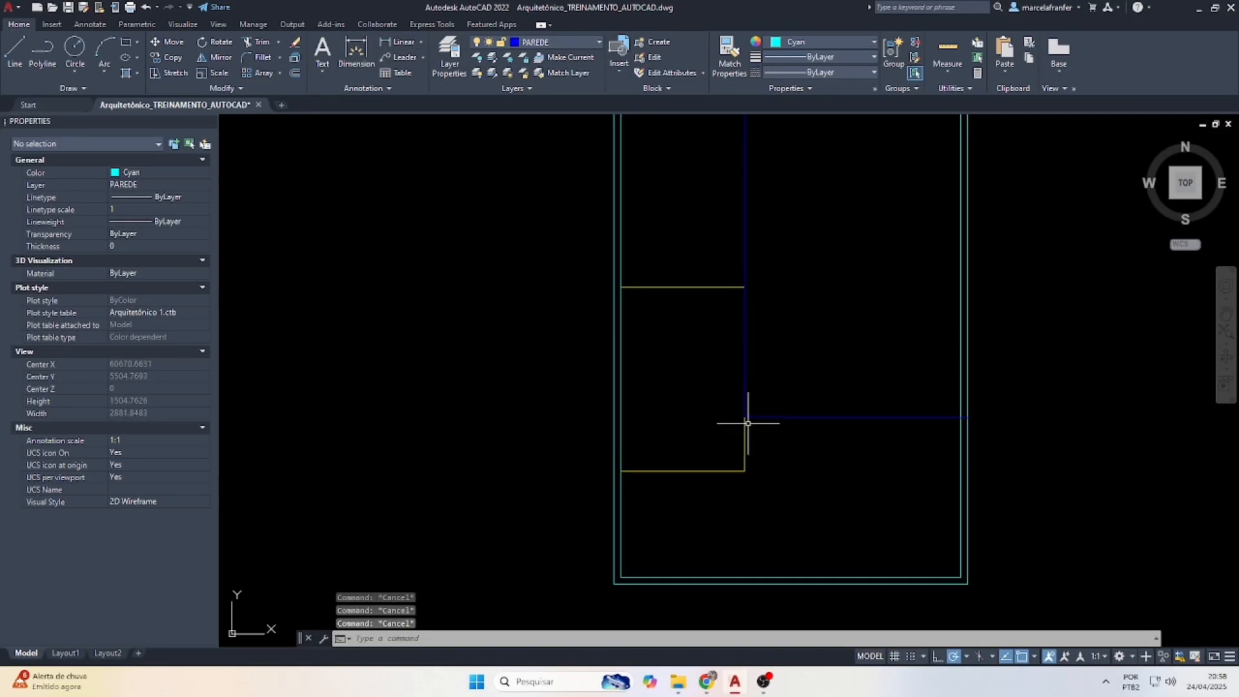
left_click(399, 41)
left_click(743, 419)
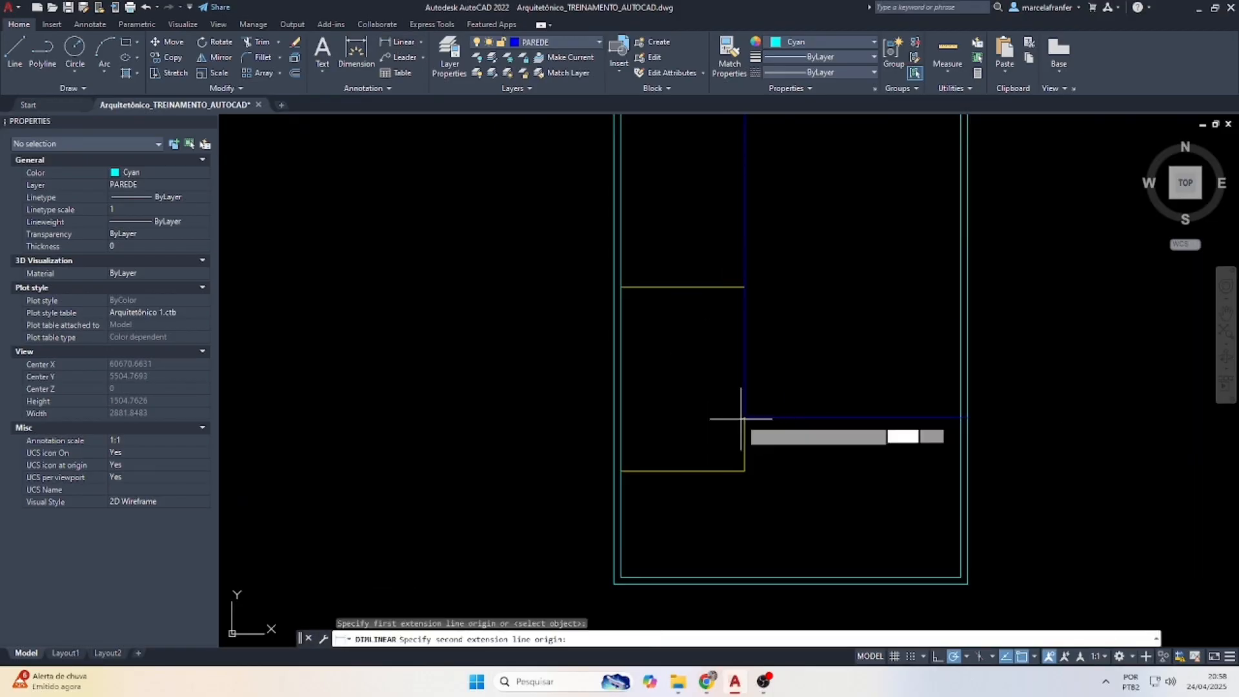
left_click(960, 418)
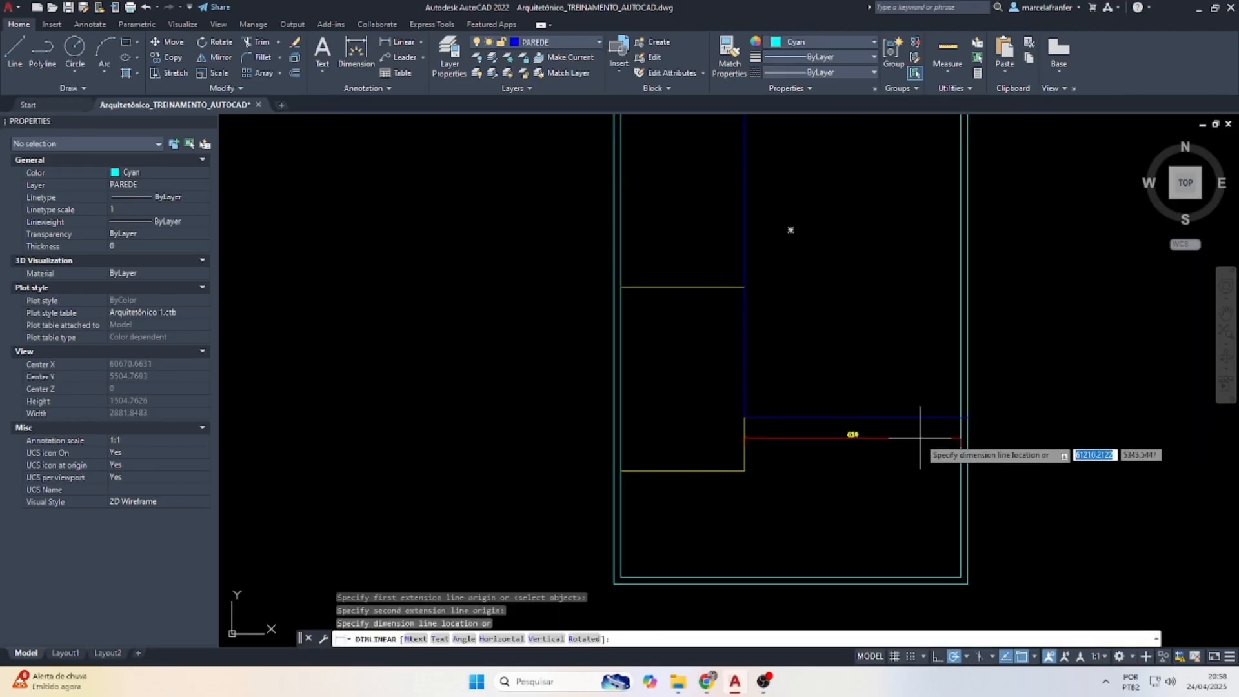
scroll(884, 445, "up", 4)
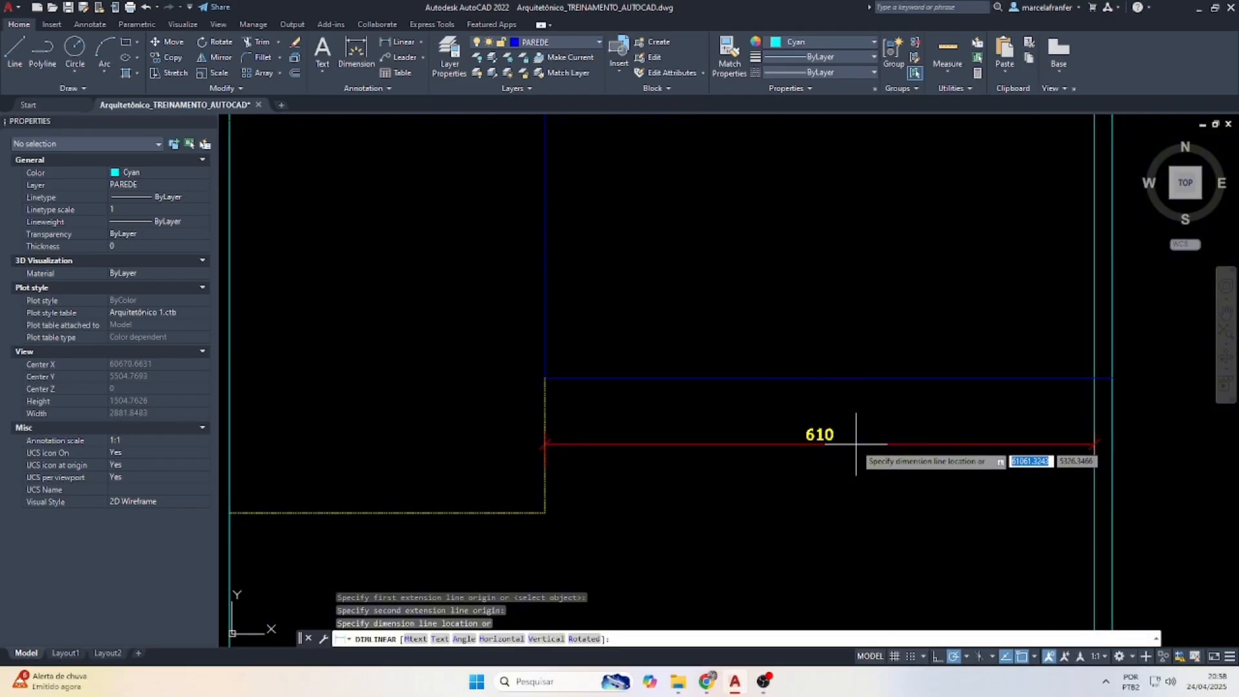
key("Escape")
key("Escape")
key("Escape")
Offset the blue vertical line 310 to the right.
key("Return")
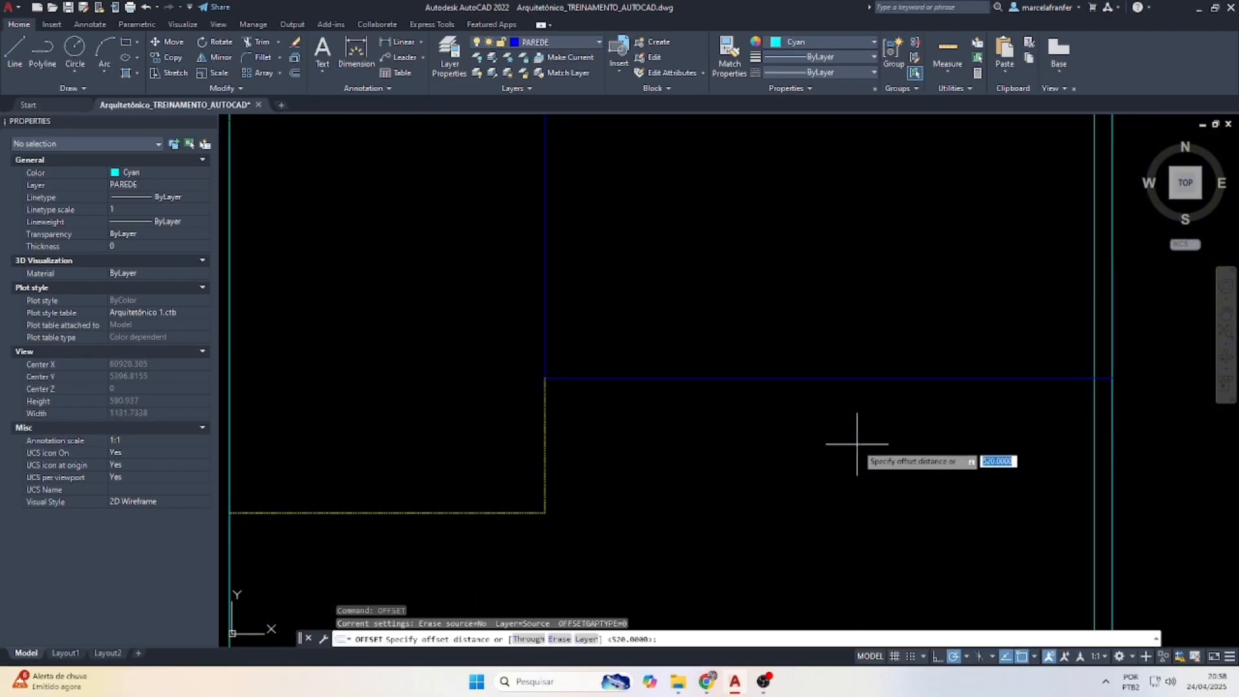
type("310")
key("Return")
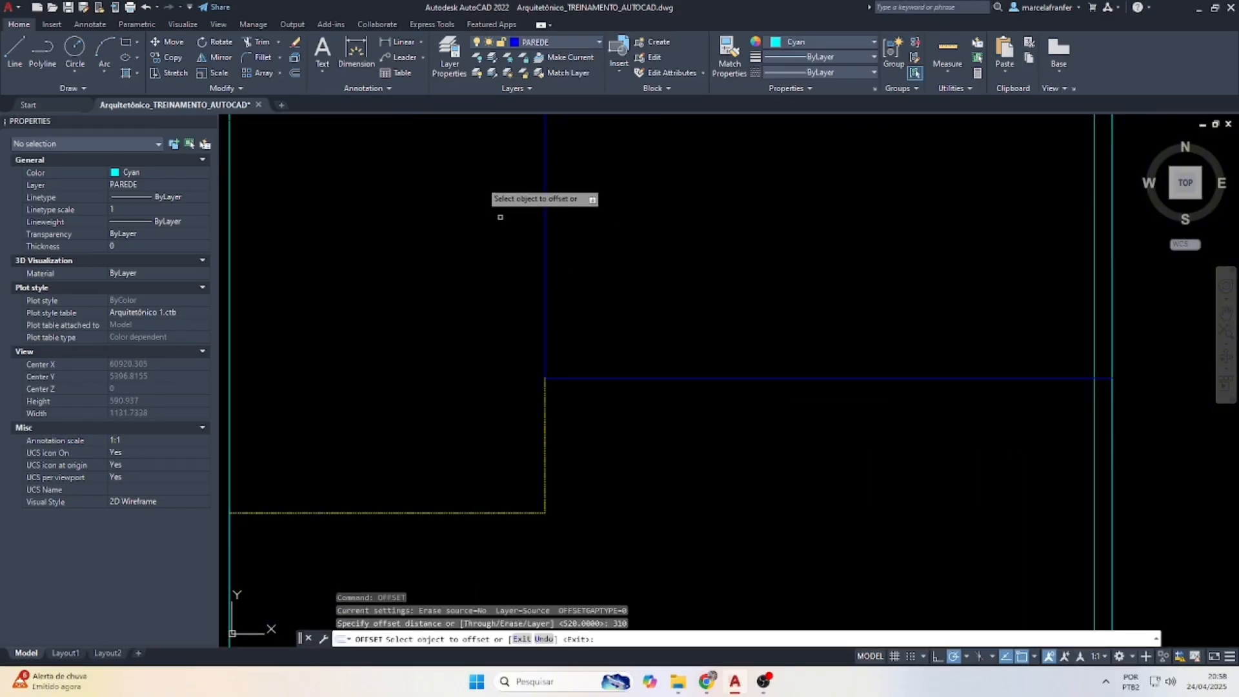
left_click(544, 211)
left_click(742, 346)
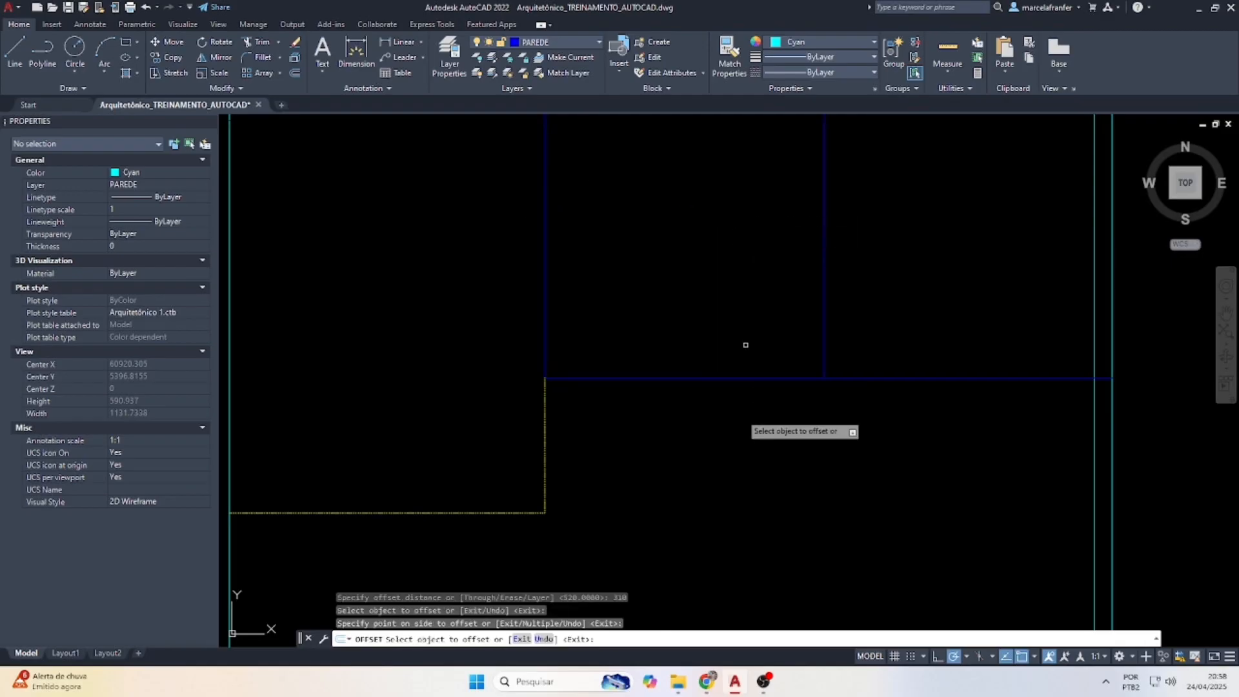
key("Escape")
key("Escape")
key("Escape")
Give the blue boundaries a 15 thickness by offsetting both vertical lines to the right and the horizontal line upward.
type("of")
key("Return")
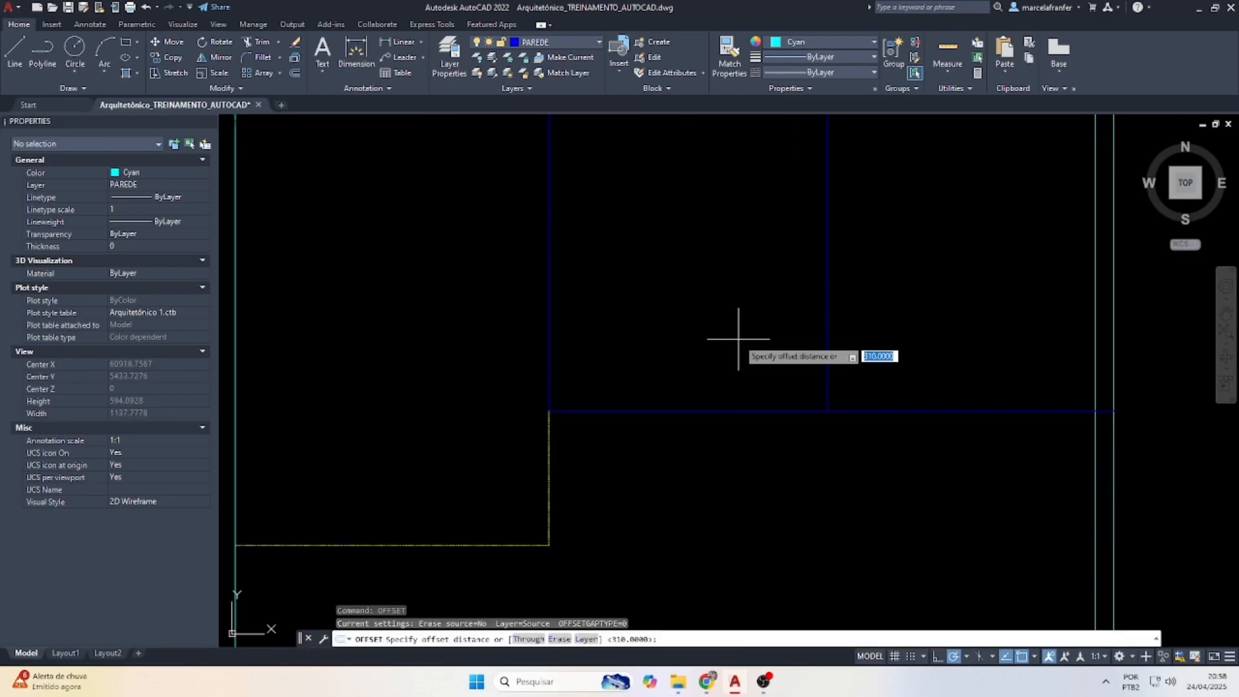
key("Return")
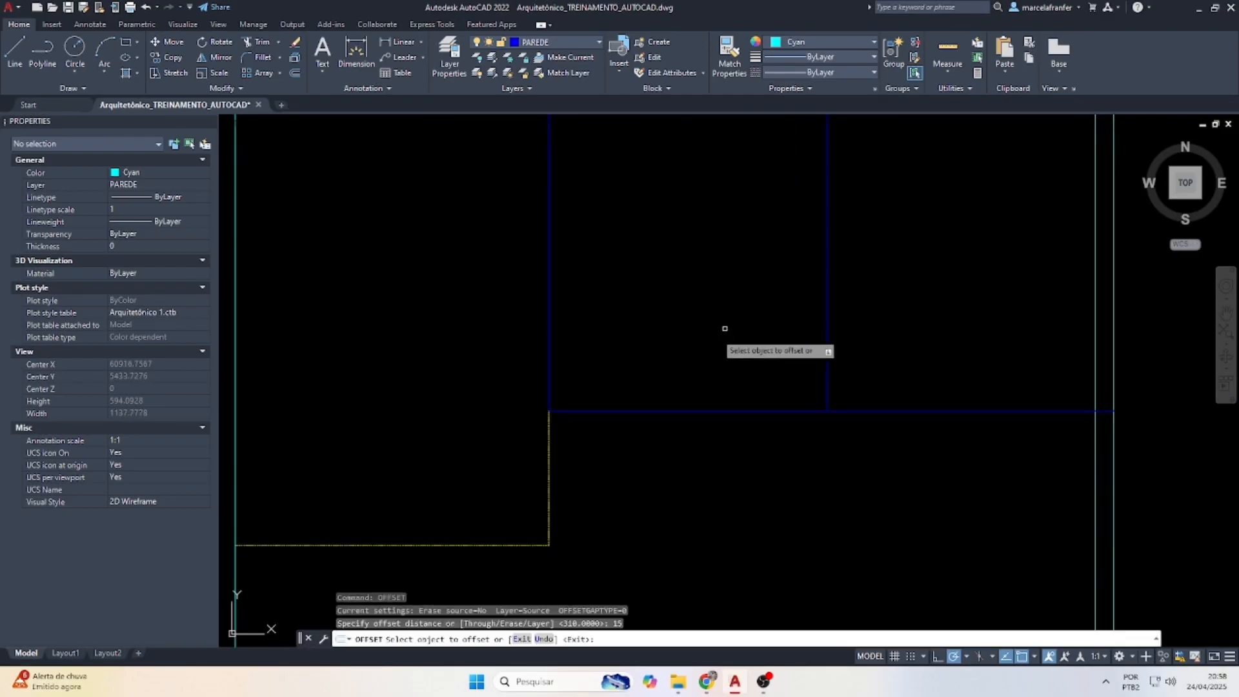
left_click(548, 256)
left_click(679, 416)
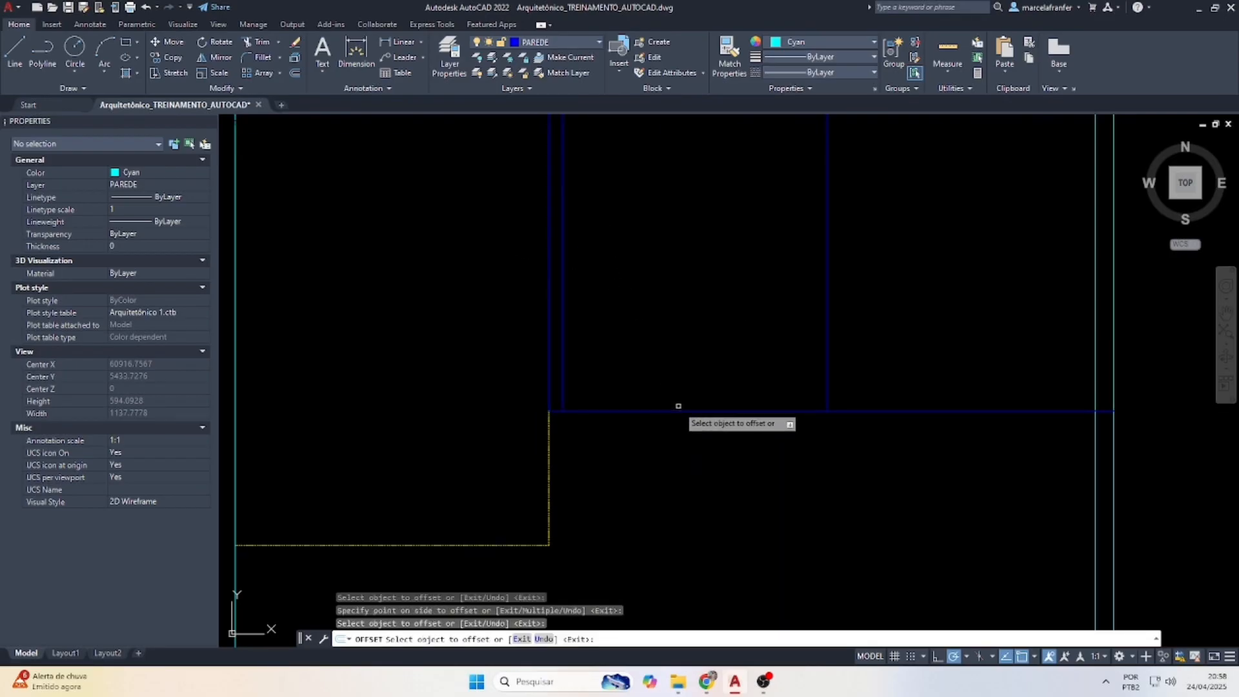
left_click(680, 409)
left_click(691, 307)
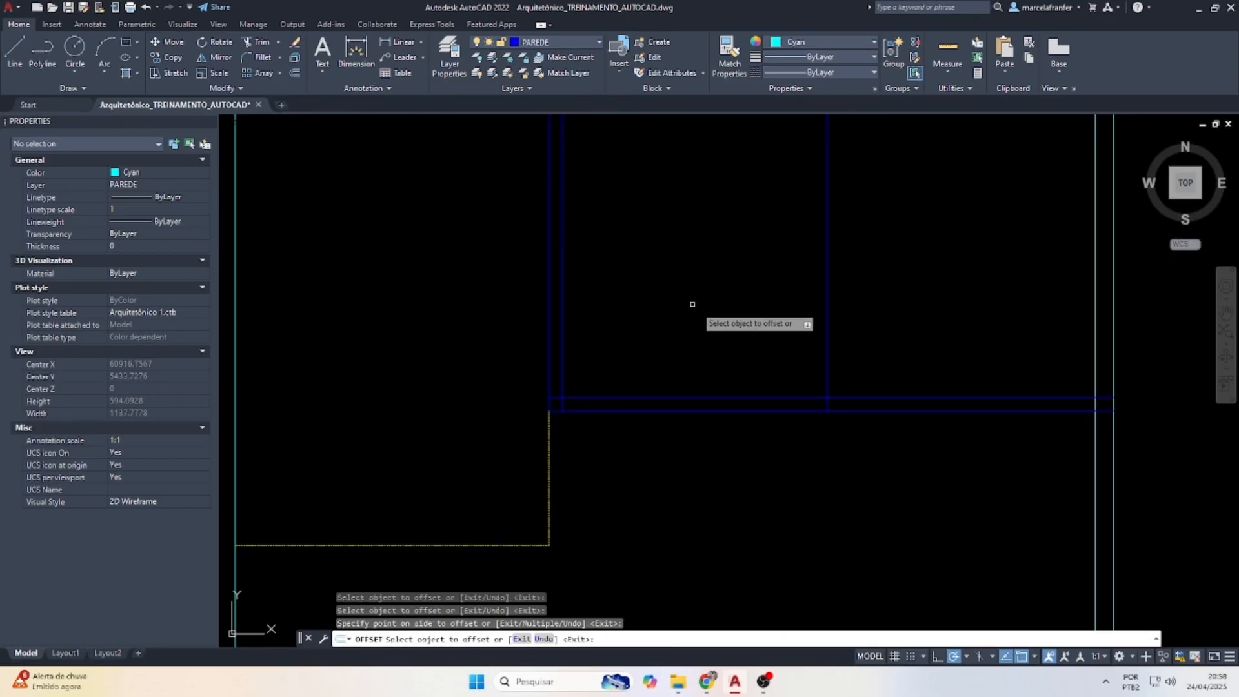
left_click(828, 325)
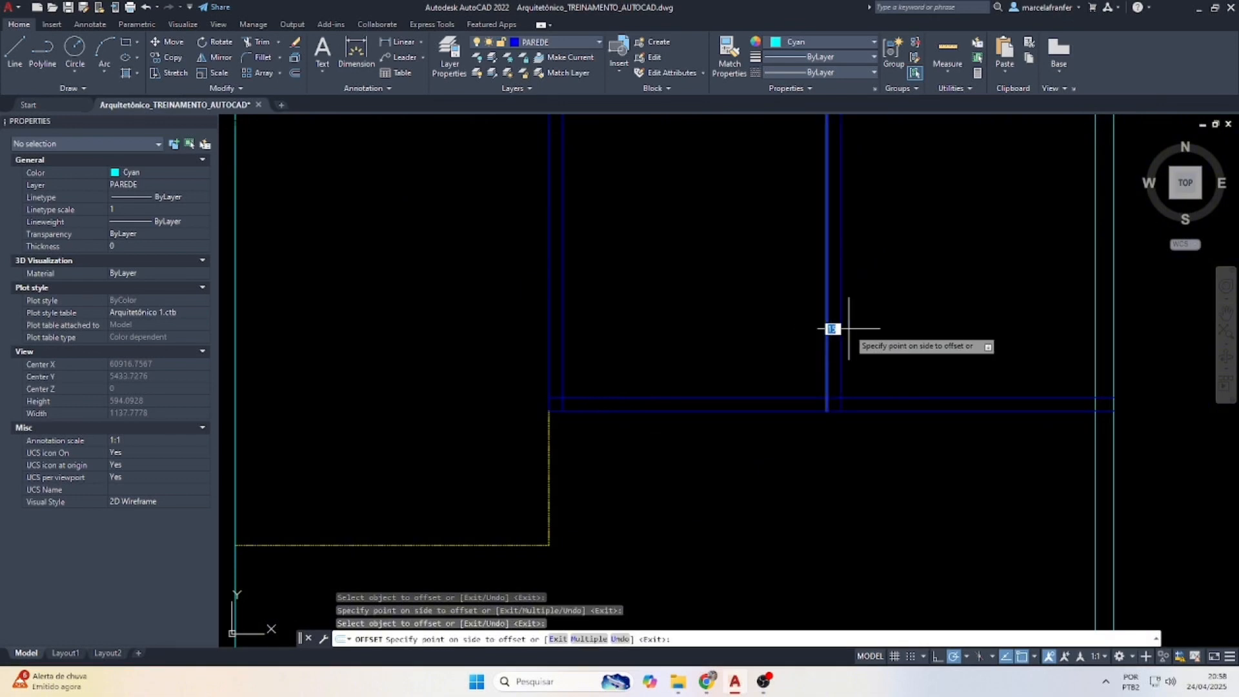
left_click(833, 328)
key("Escape")
key("Escape")
Offset the upper line of the blue horizontal wall 650 upward.
scroll(968, 413, "down", 3)
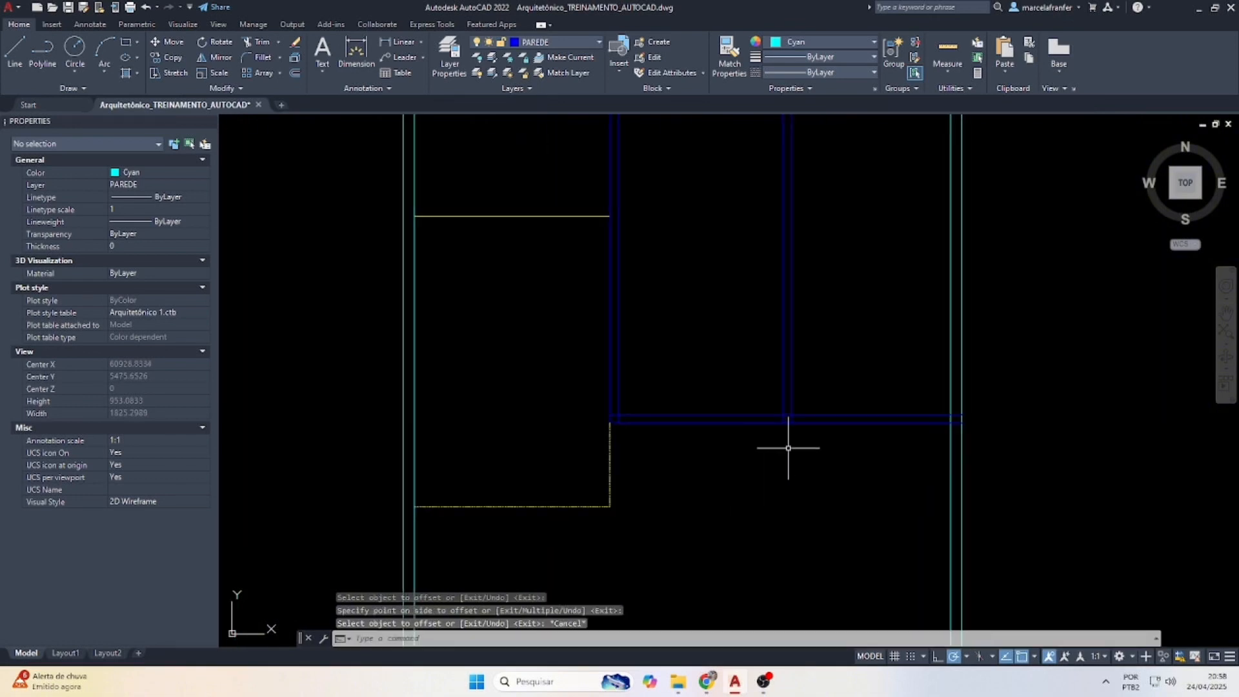
scroll(969, 386, "up", 4)
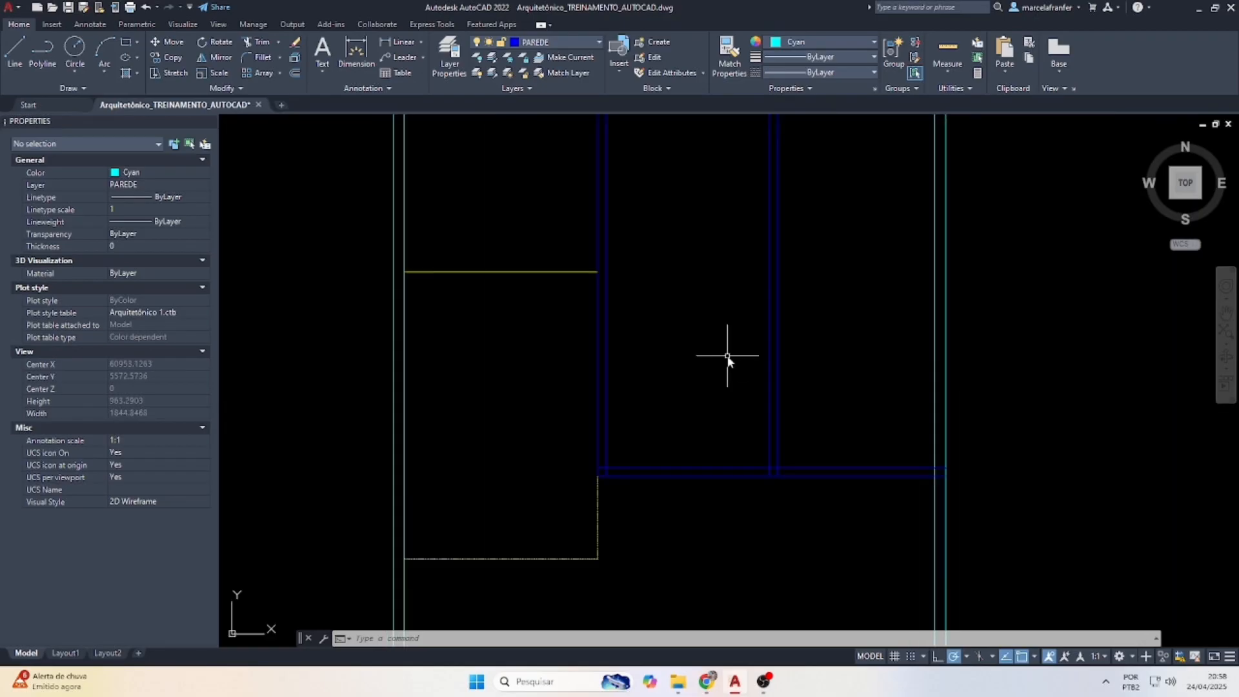
type("of")
key("Return")
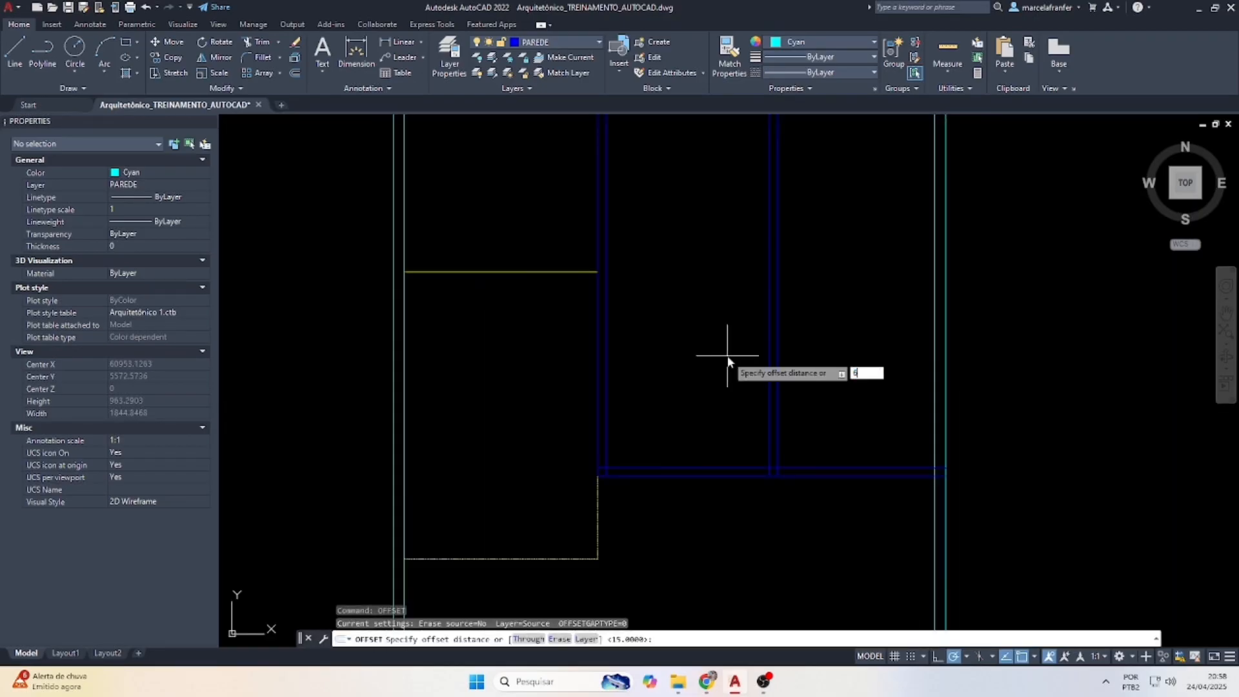
type("650")
key("Return")
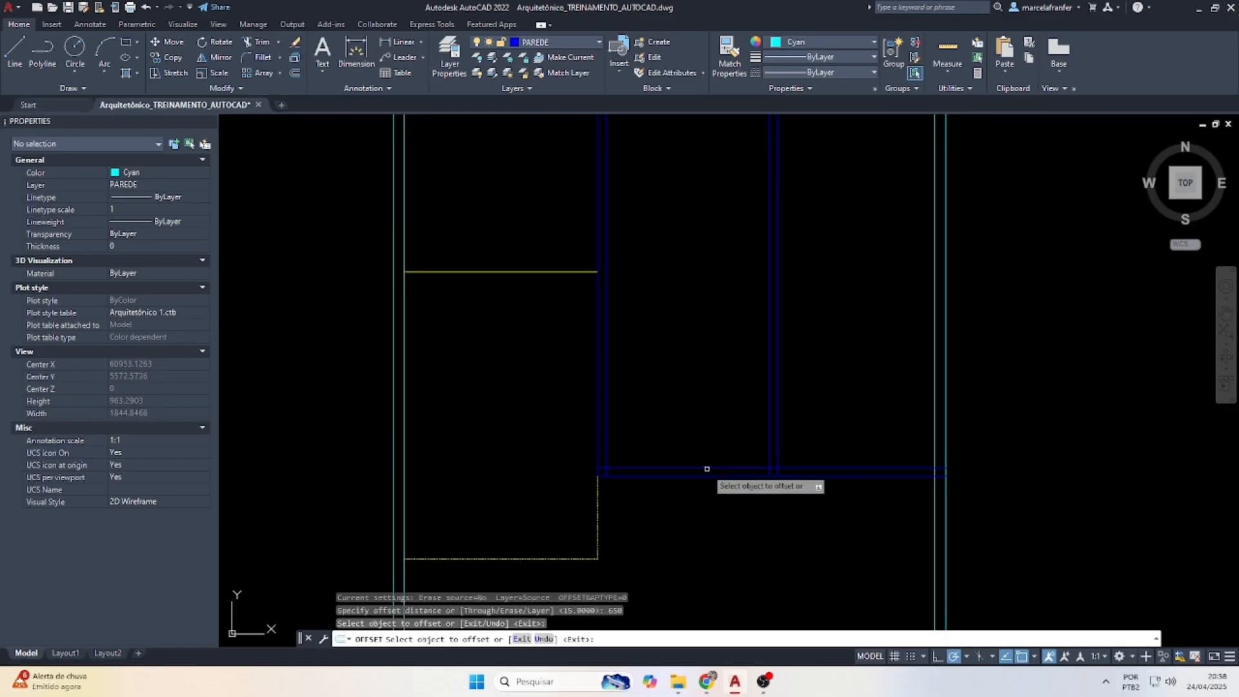
left_click(707, 467)
scroll(704, 466, "down", 2)
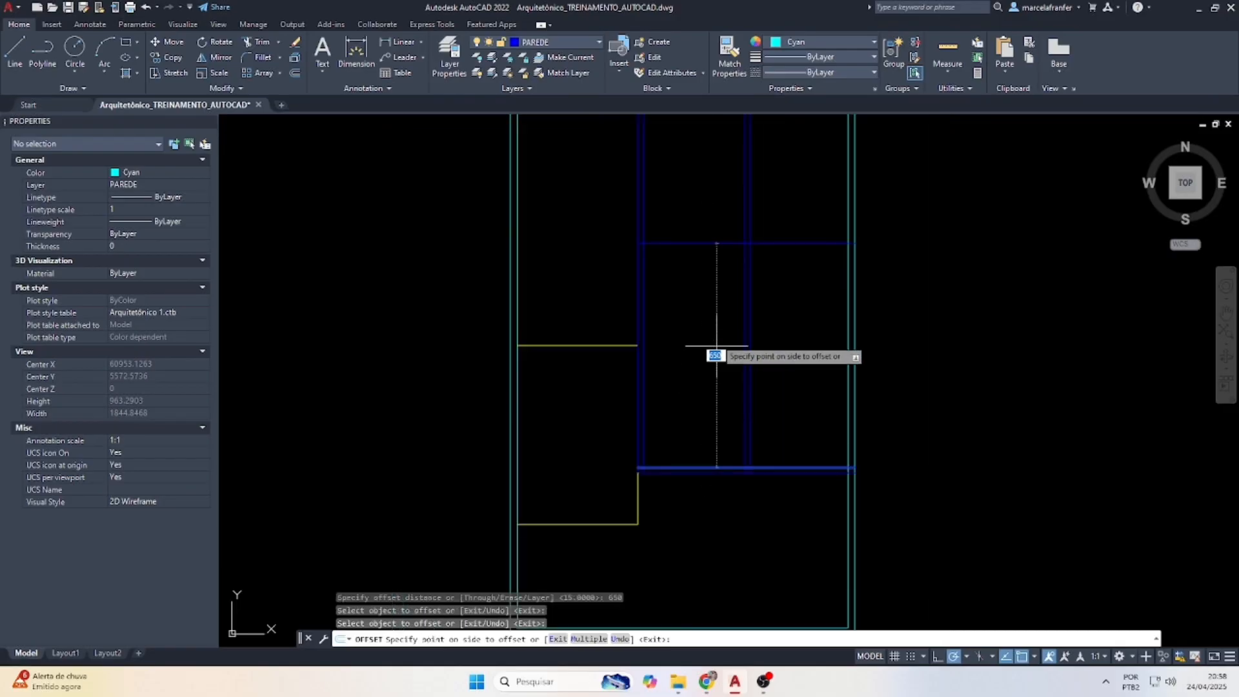
left_click(715, 290)
key("Escape")
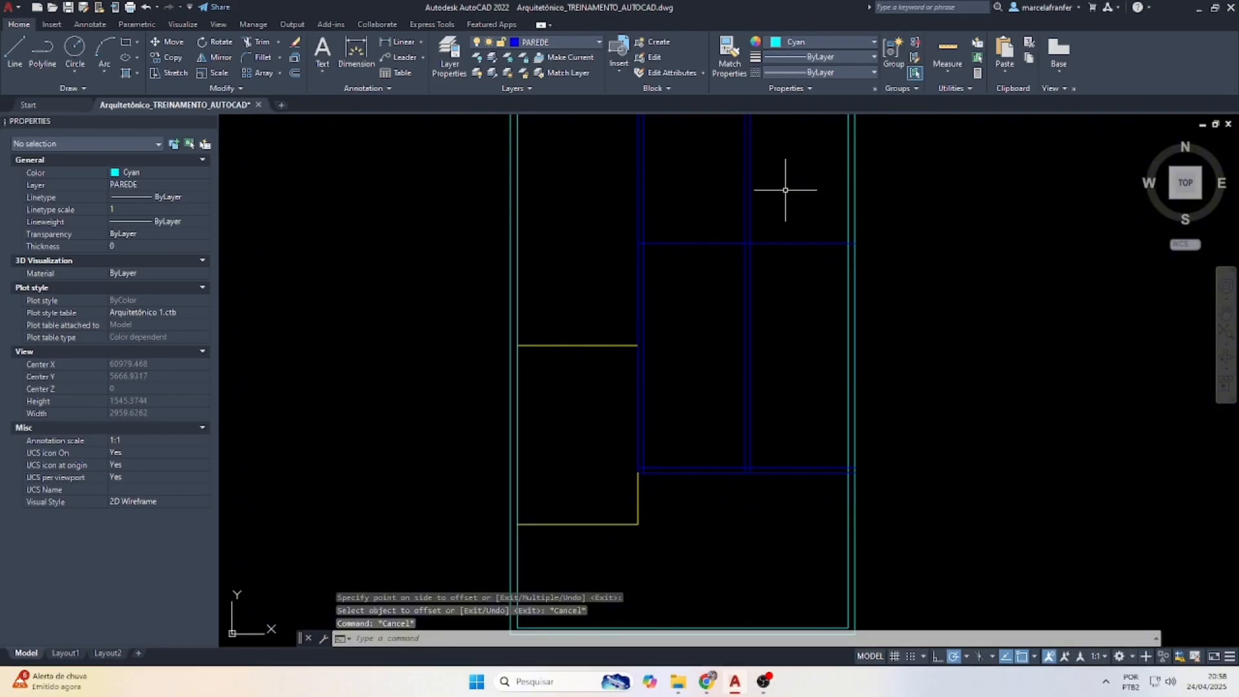
Trim the blue vertical lines above the new horizontal line and the right wall's two lines alongside the blue rooms.
type("tr")
key("Return")
left_click_drag(788, 194, 616, 197)
scroll(872, 239, "up", 2)
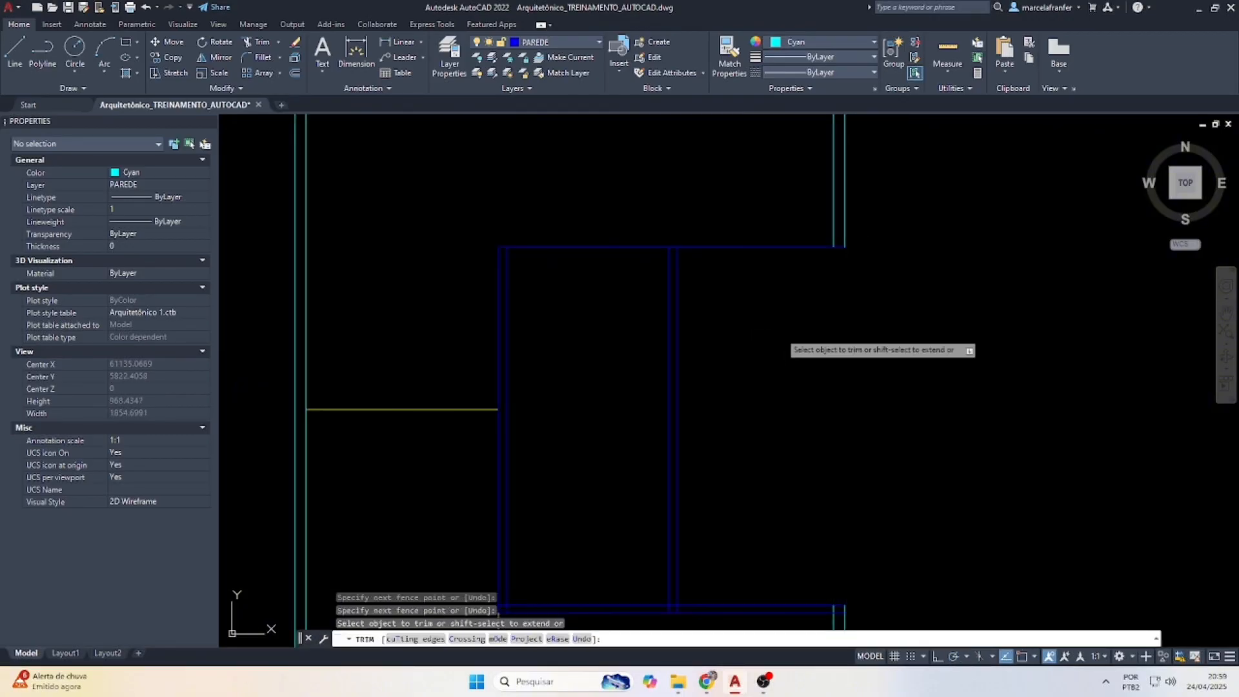
key("Escape")
Draw two vertical lines closing the gap in the right wall's outer and inner lines beside the blue rooms.
type("l")
key("Return")
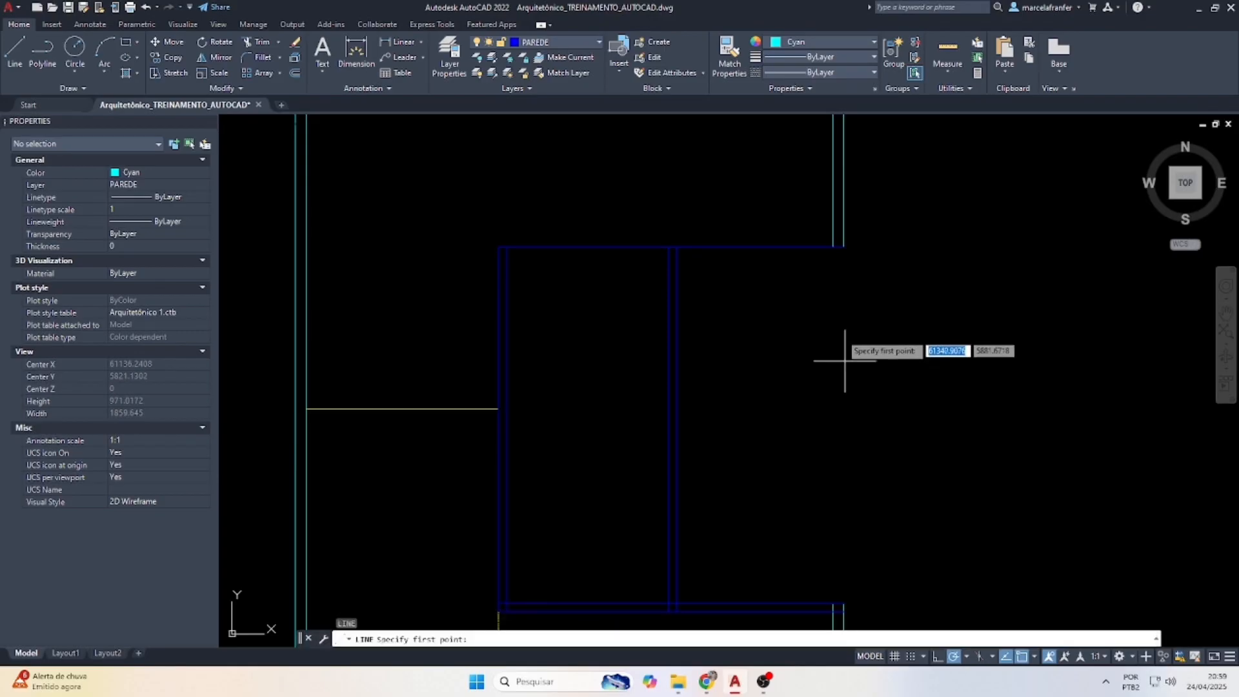
left_click(844, 247)
scroll(843, 248, "down", 1)
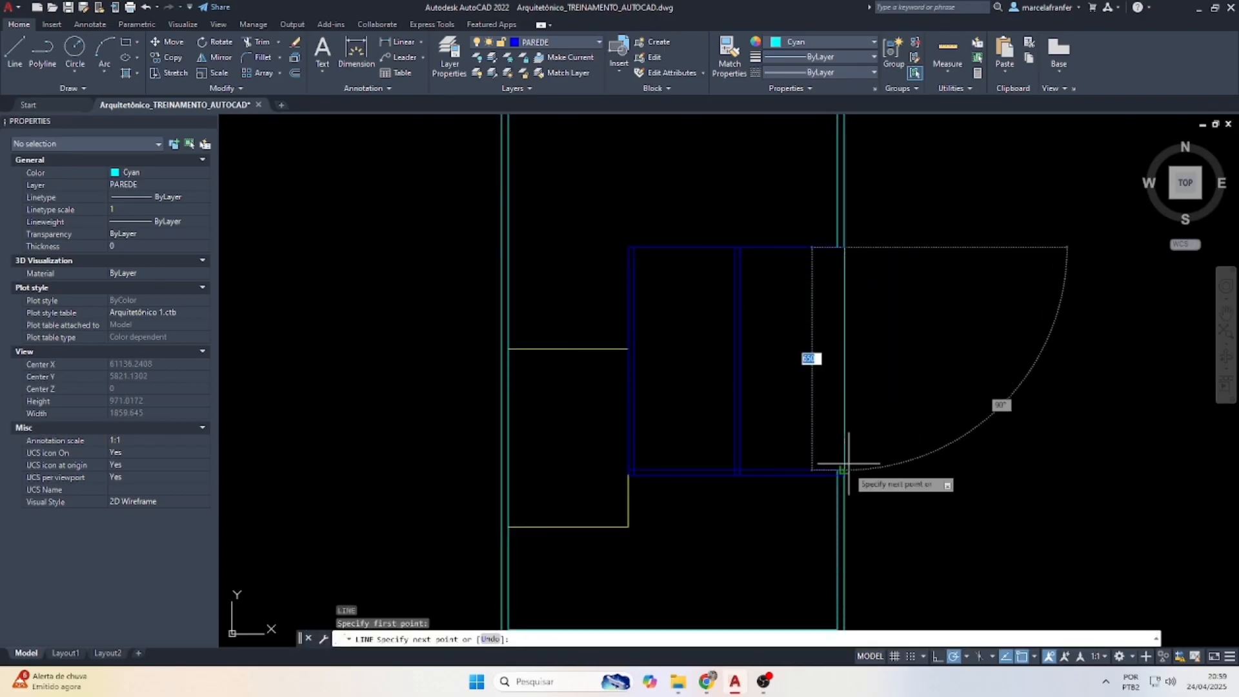
left_click(844, 473)
key("Return")
key("Return")
left_click(838, 248)
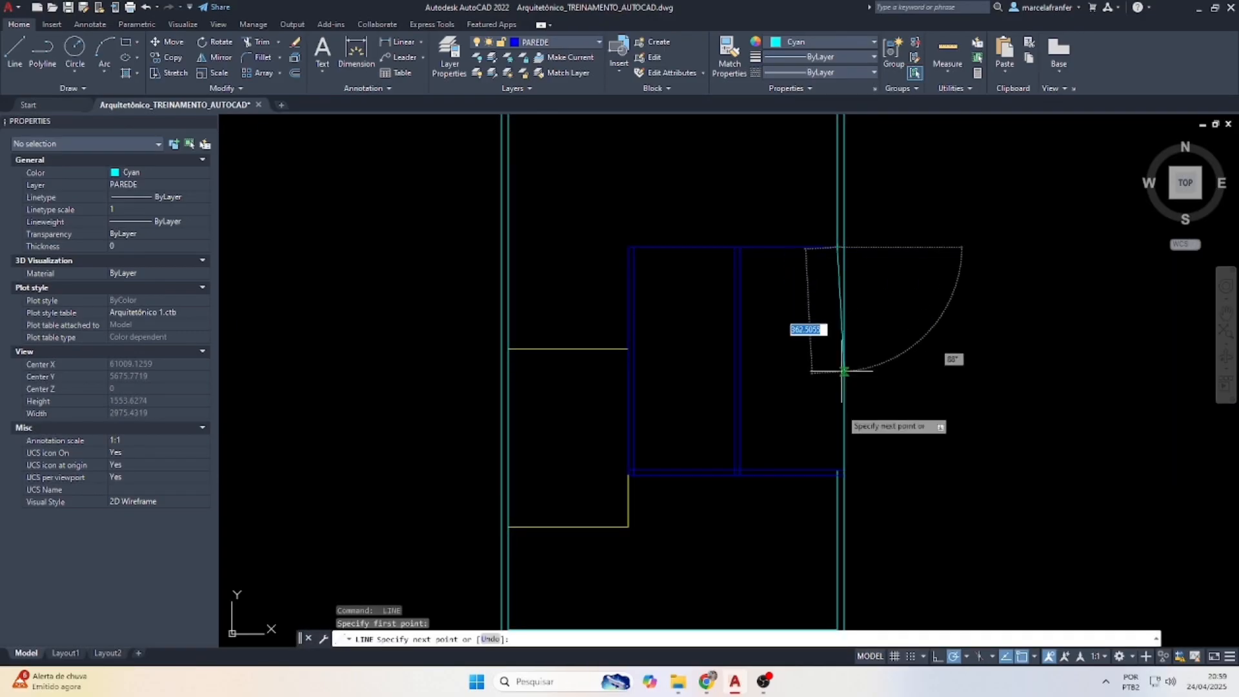
left_click(838, 472)
key("Escape")
Match the properties of the lowest blue horizontal line onto the two new vertical lines of the right wall.
left_click_drag(809, 472, 803, 481)
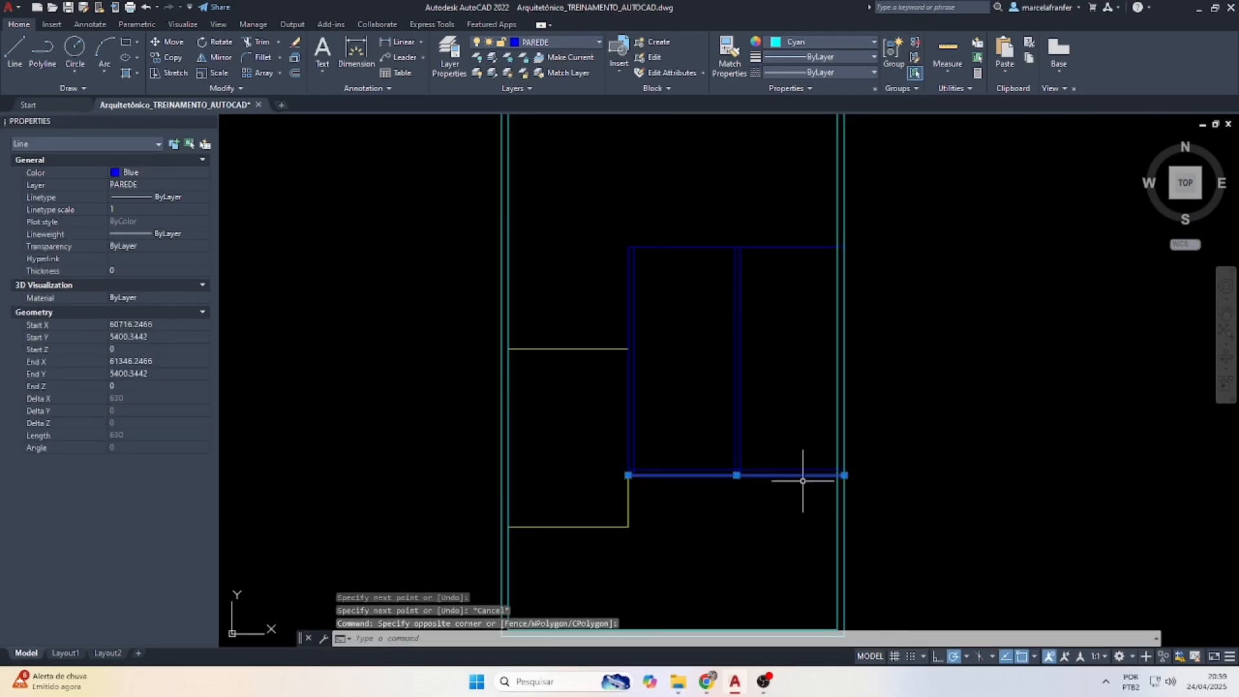
type("ma")
key("Return")
left_click(869, 387)
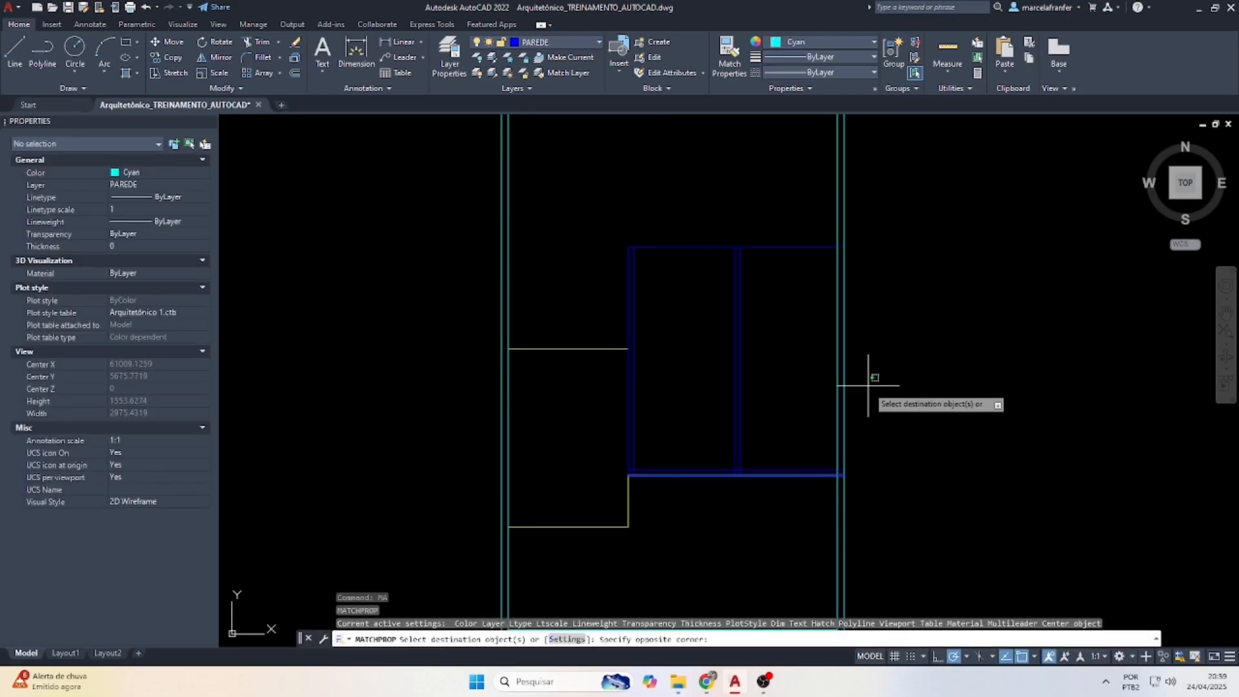
left_click(824, 356)
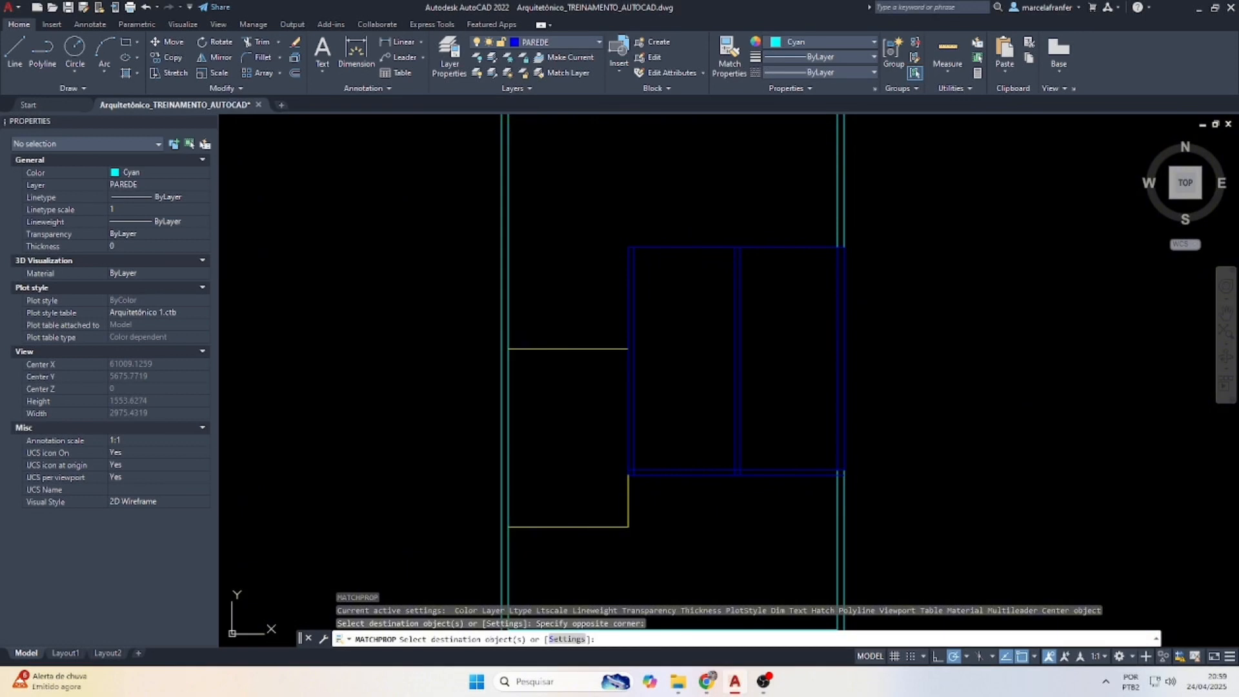
Offset the top horizontal line of the blue rooms 15 upward.
key("Escape")
key("Return")
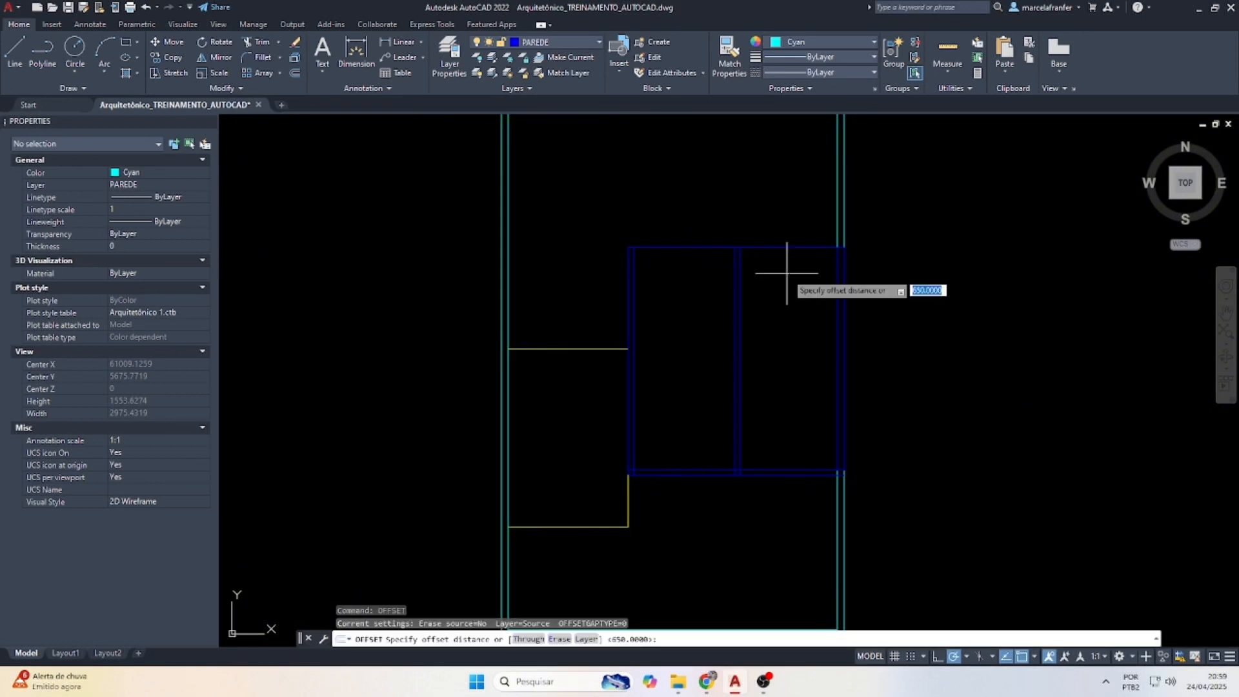
key("Return")
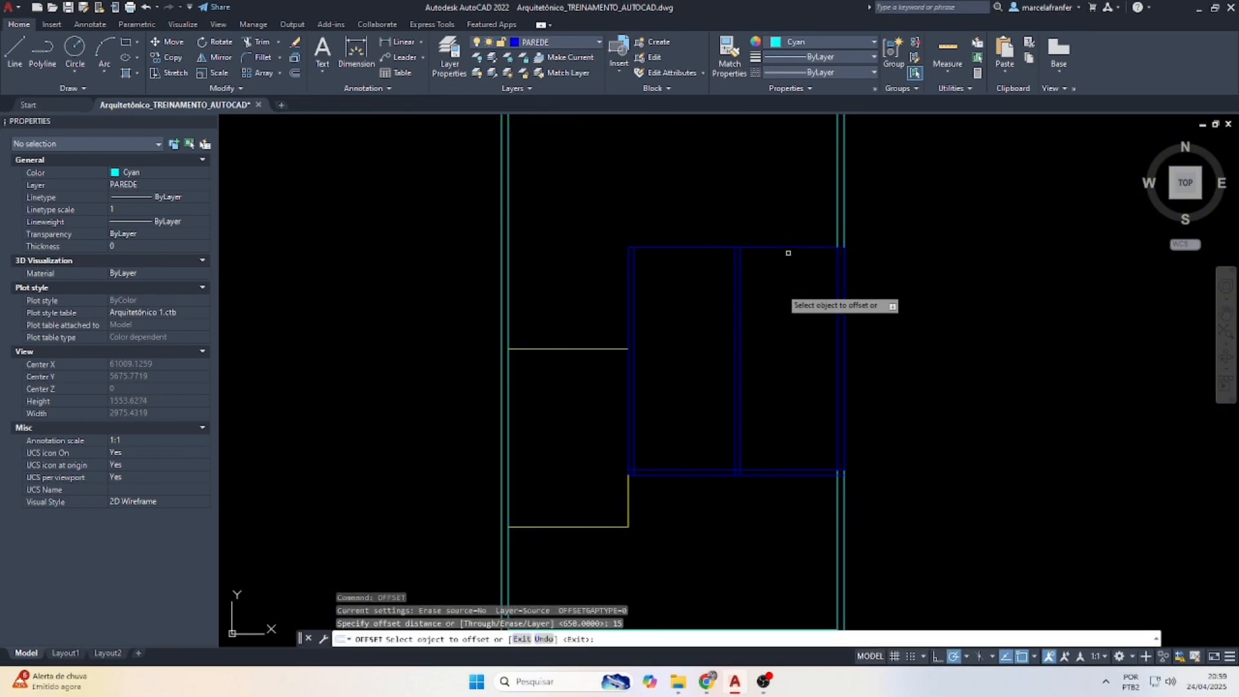
left_click(781, 248)
left_click(770, 238)
key("Escape")
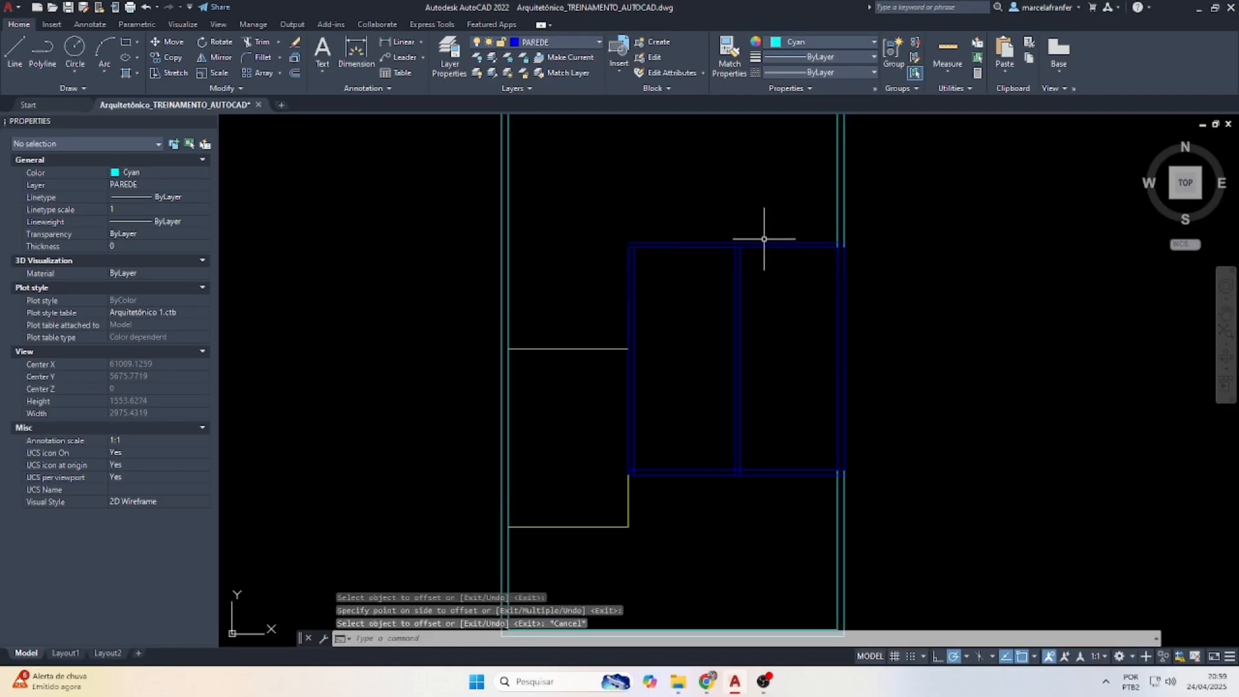
Trim the right wall's two cyan lines between the two top horizontal lines of the blue rooms.
scroll(764, 249, "up", 4)
type("tr")
key("Return")
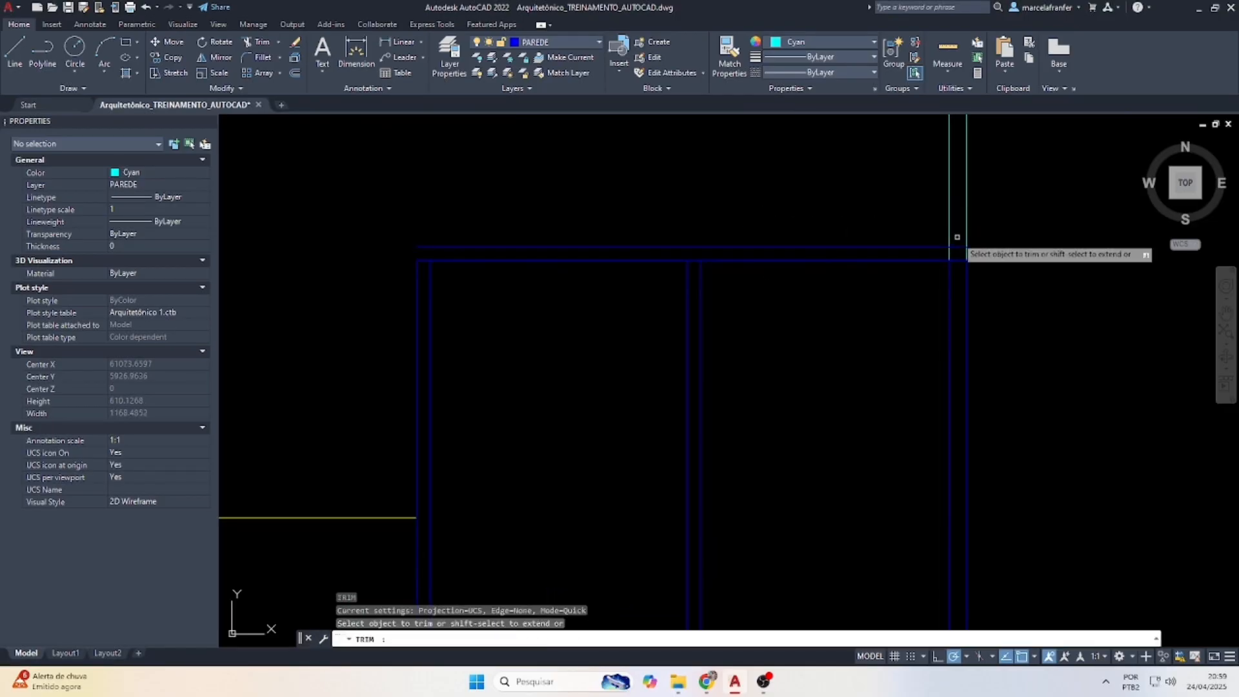
scroll(947, 264, "up", 2)
left_click(948, 245)
left_click(989, 249)
key("Return")
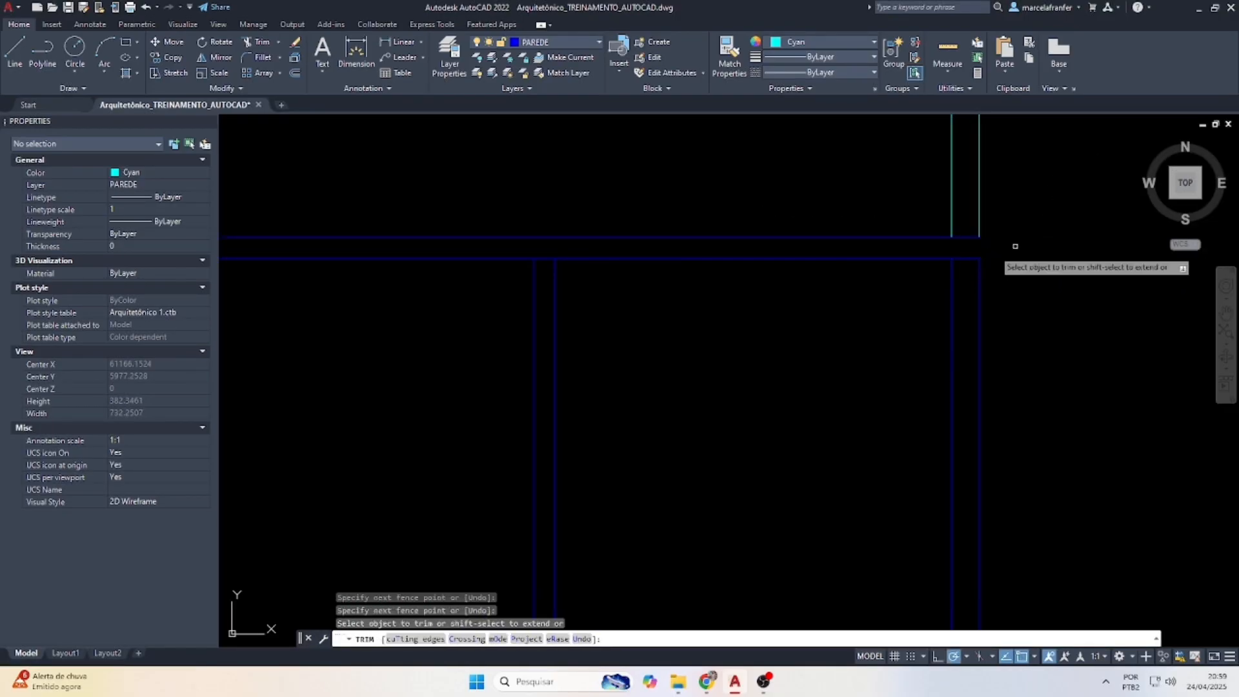
Trim the top wall's inner line where it crosses the left, middle and right blue walls.
scroll(990, 251, "down", 4)
scroll(655, 249, "up", 2)
left_click(648, 244)
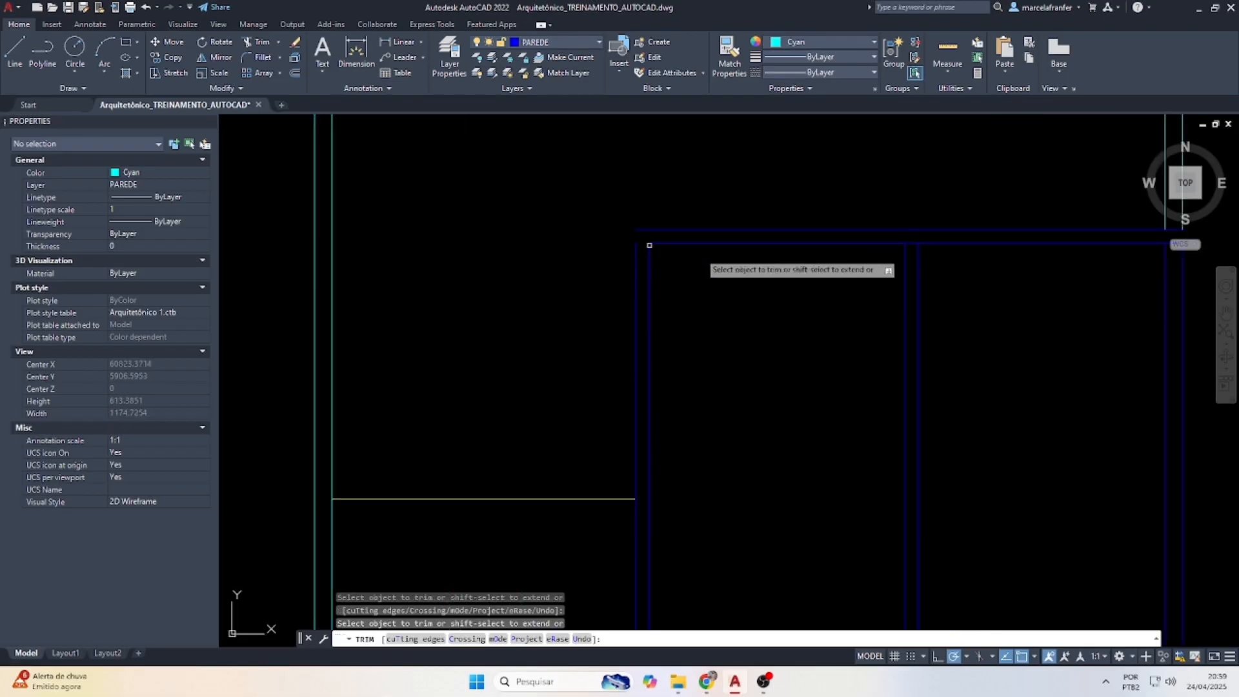
left_click_drag(911, 249, 911, 250)
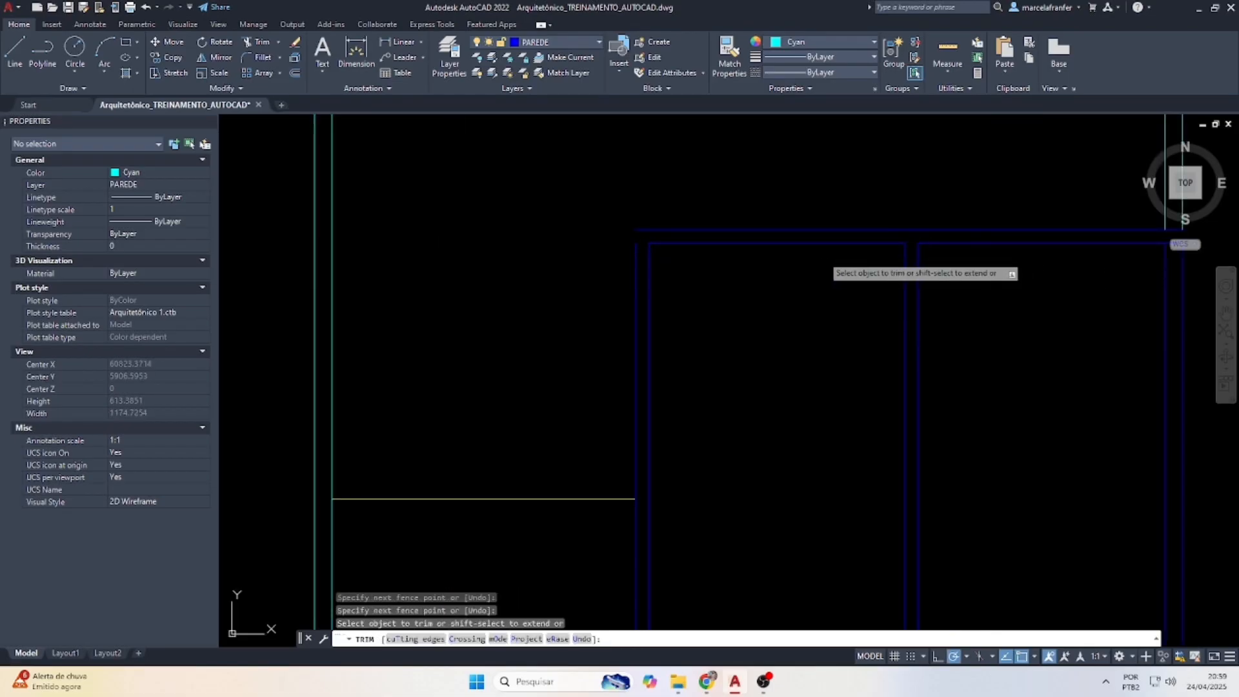
scroll(824, 255, "down", 4)
scroll(980, 252, "up", 4)
left_click(927, 250)
left_click(927, 252)
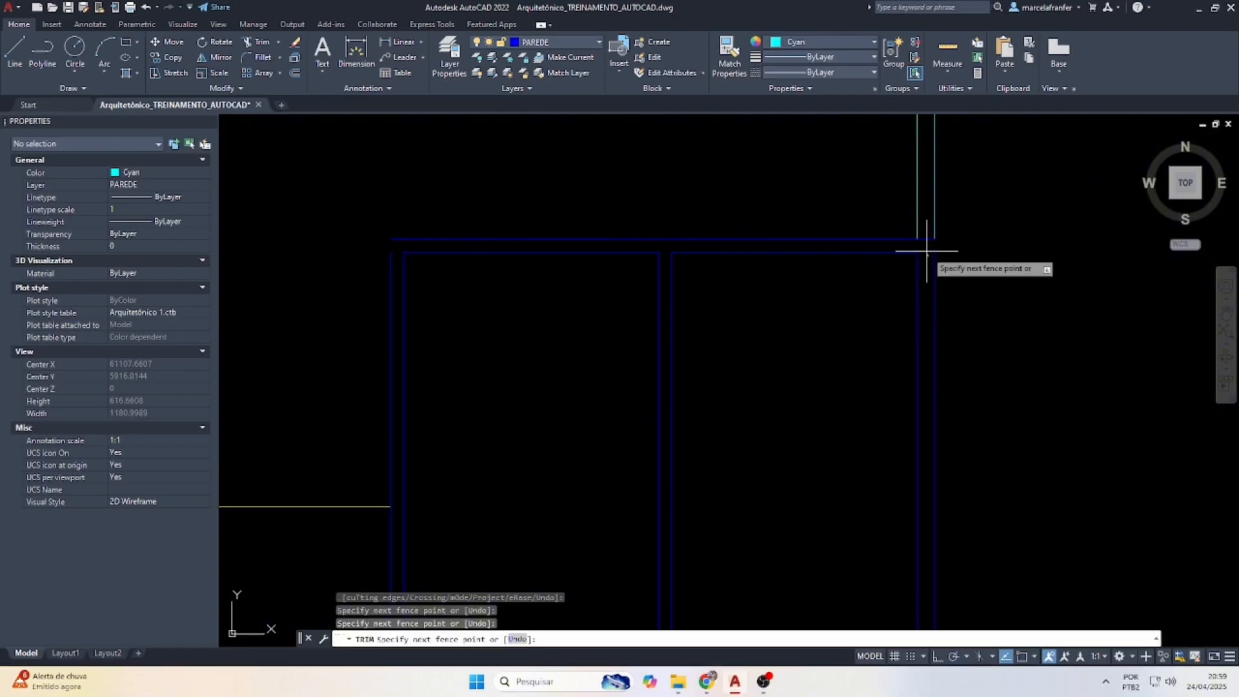
key("Escape")
key("Escape")
Extend the outermost vertical lines of the blue rooms up to the top horizontal line.
left_click(868, 240)
type("ex")
key("Return")
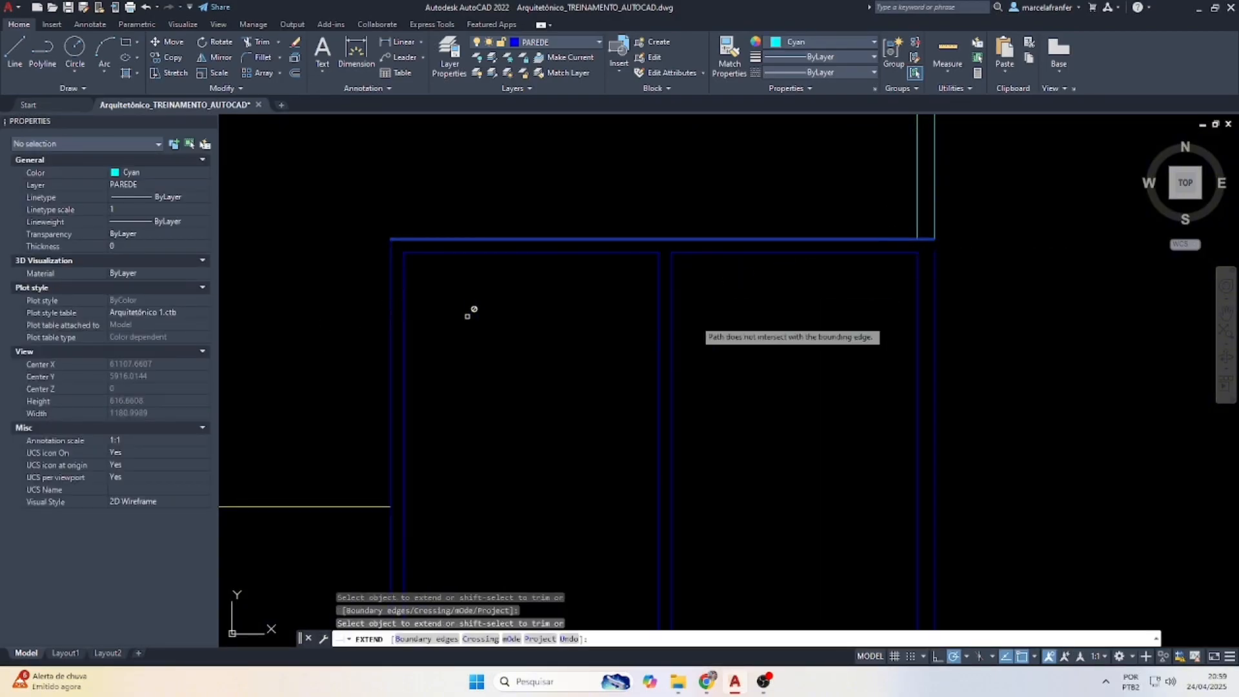
left_click(934, 294)
scroll(600, 415, "down", 2)
key("Escape")
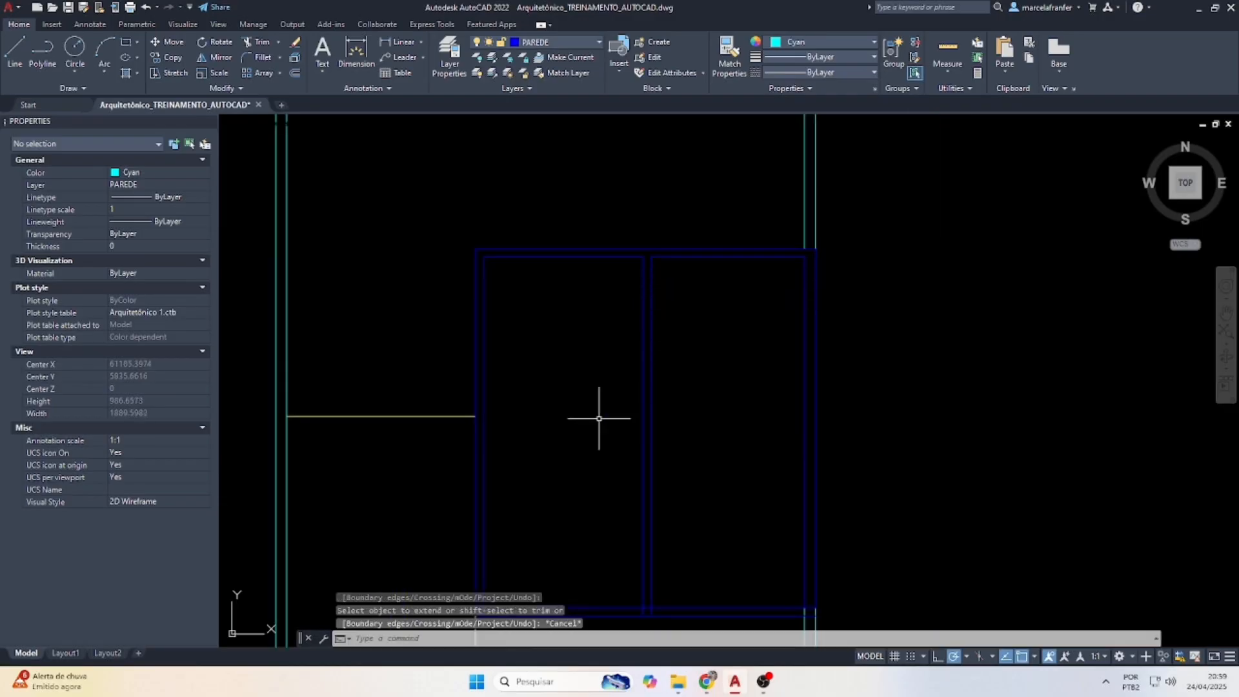
Offset the upper line of the bottom blue wall 290 upward.
scroll(589, 346, "down", 2)
scroll(592, 548, "up", 2)
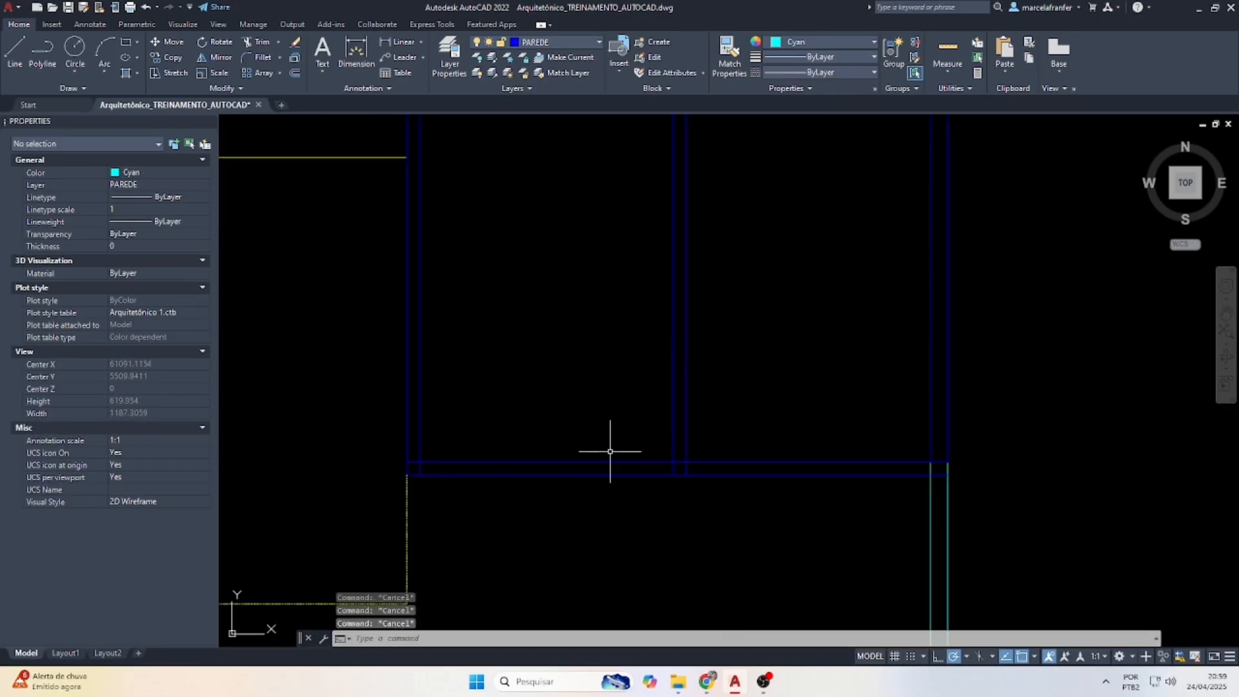
key("Return")
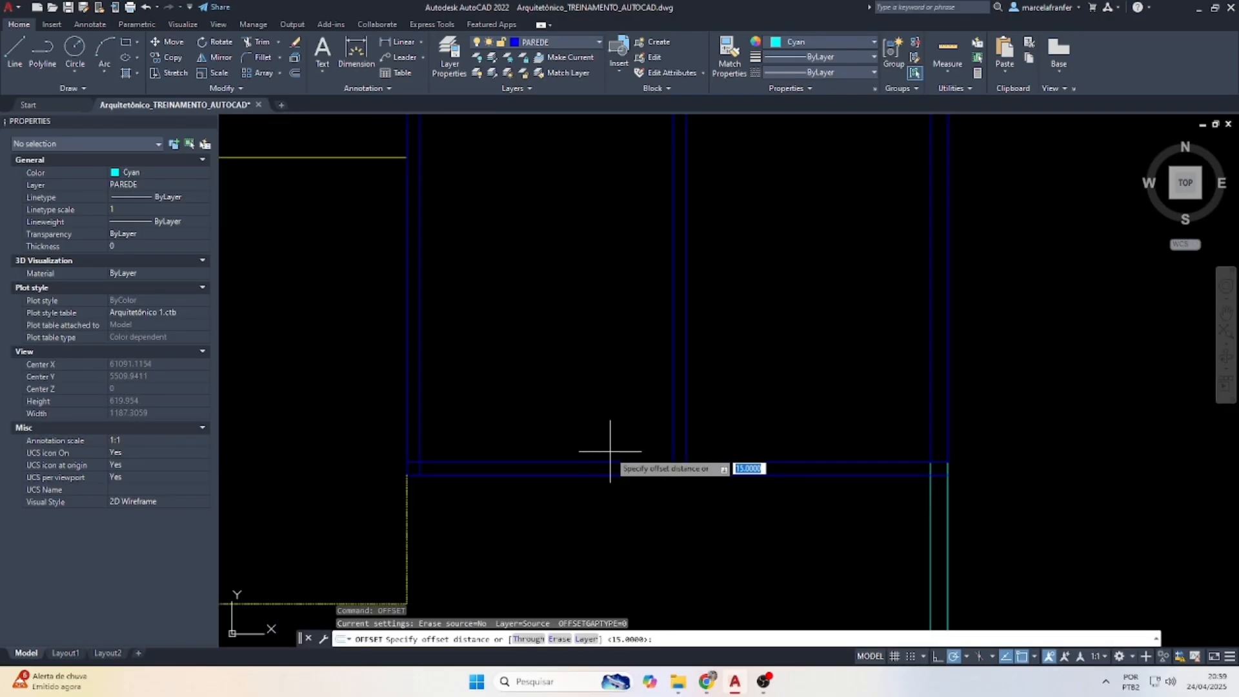
type("290")
key("Return")
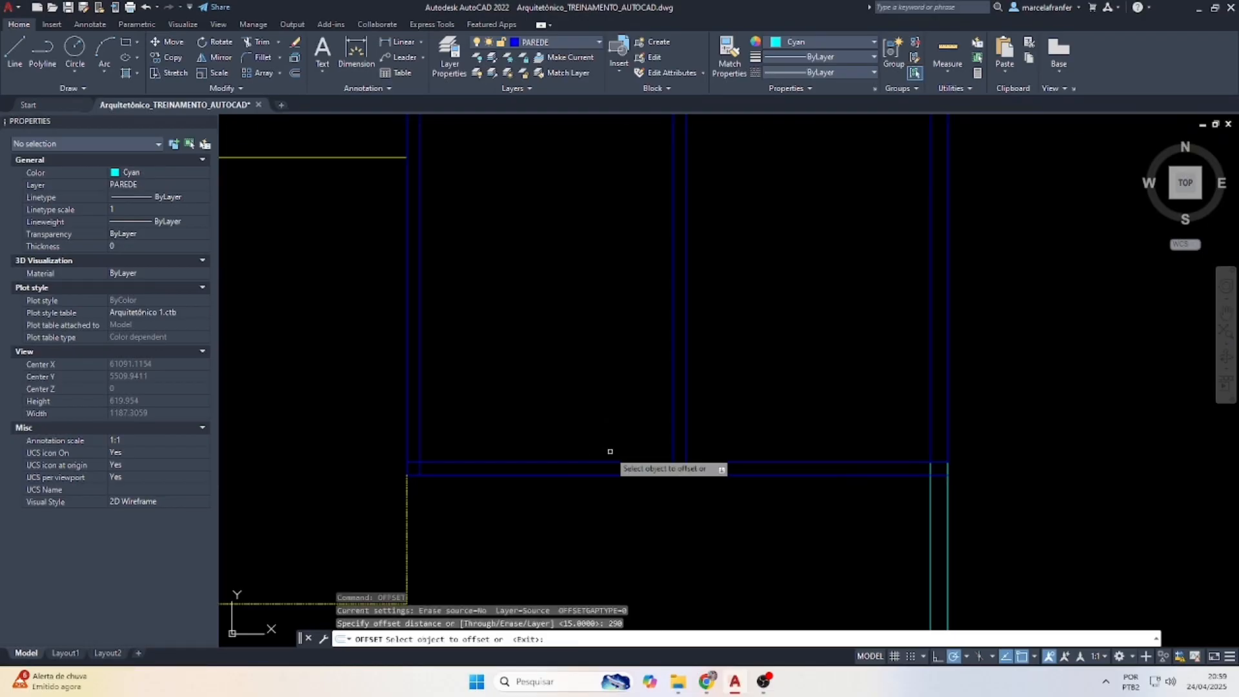
left_click(622, 462)
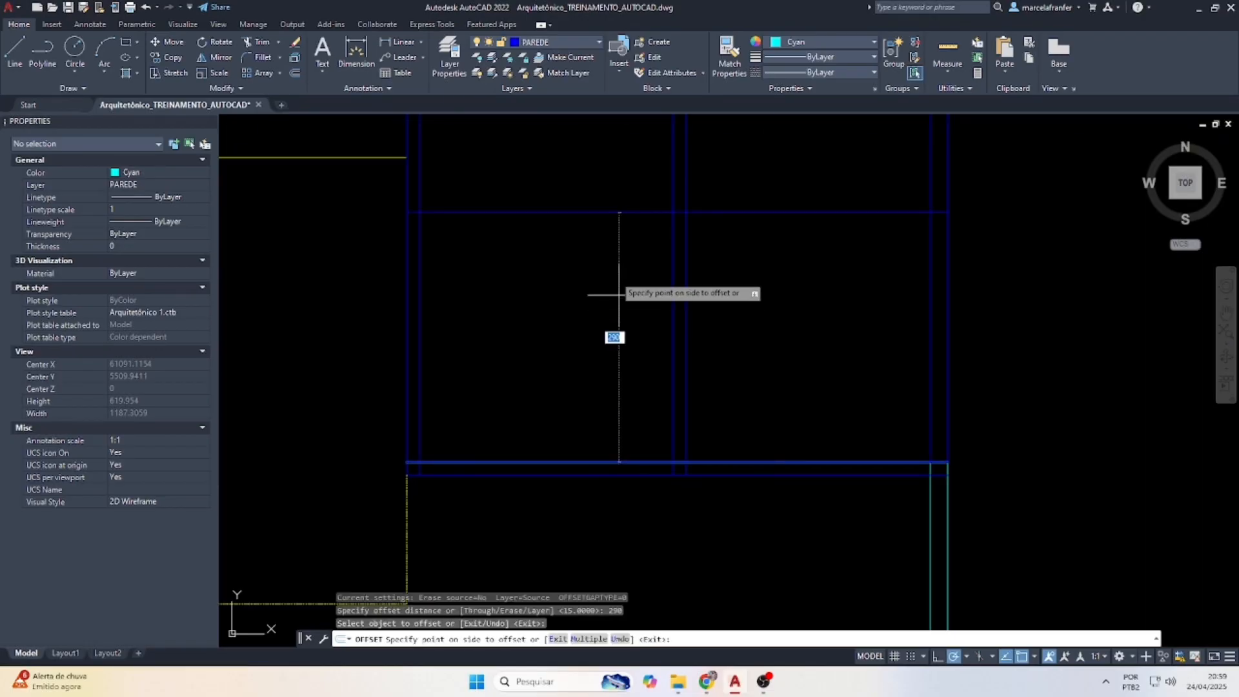
left_click(639, 310)
key("Escape")
key("Escape")
key("Escape")
scroll(690, 387, "down", 2)
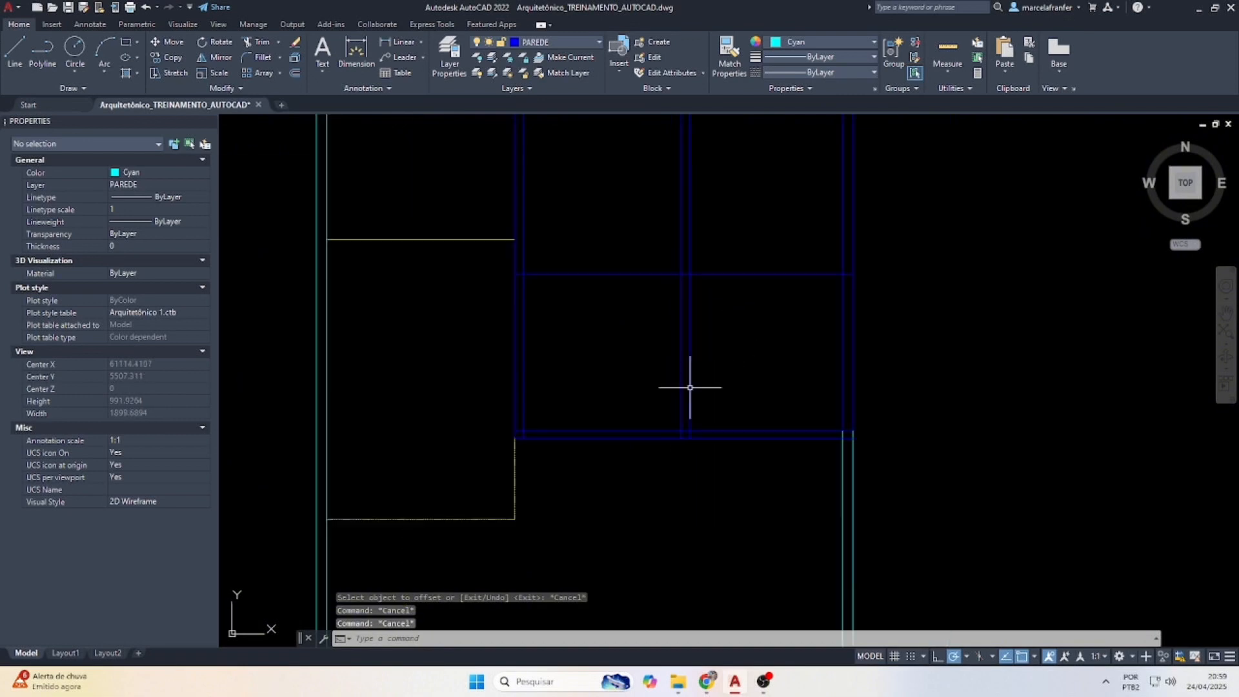
Delete the horizontal line just offset across the blue rooms.
scroll(697, 391, "down", 2)
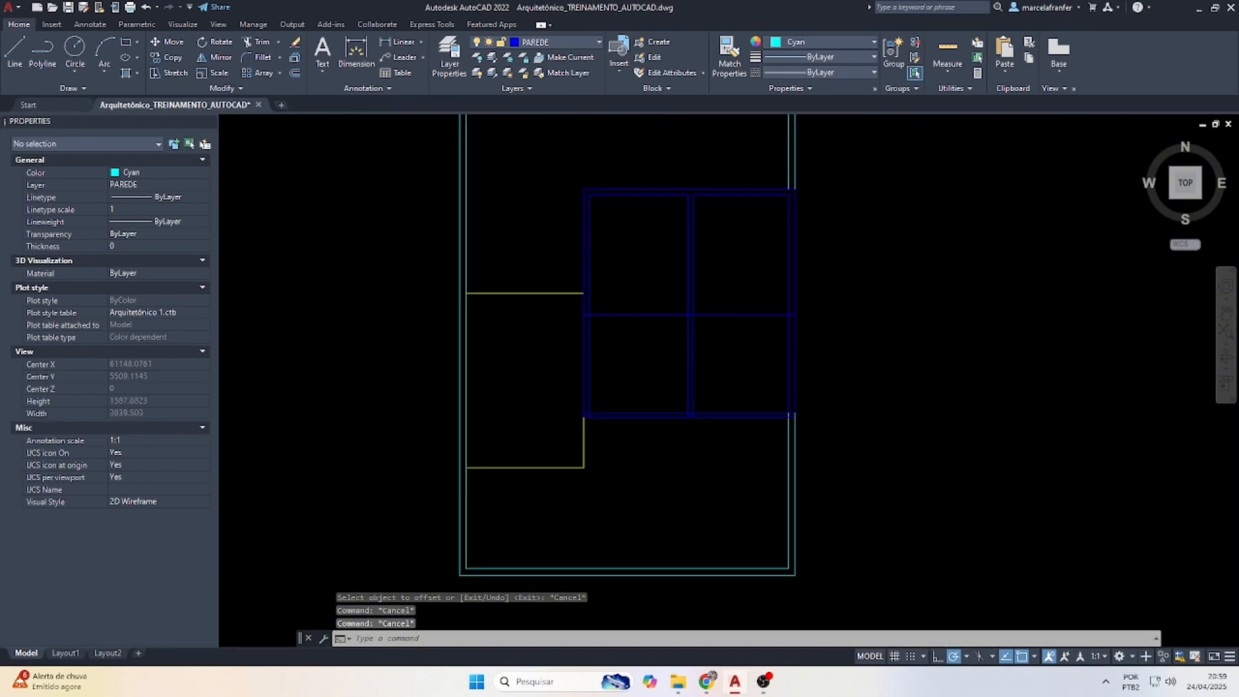
scroll(695, 323, "up", 2)
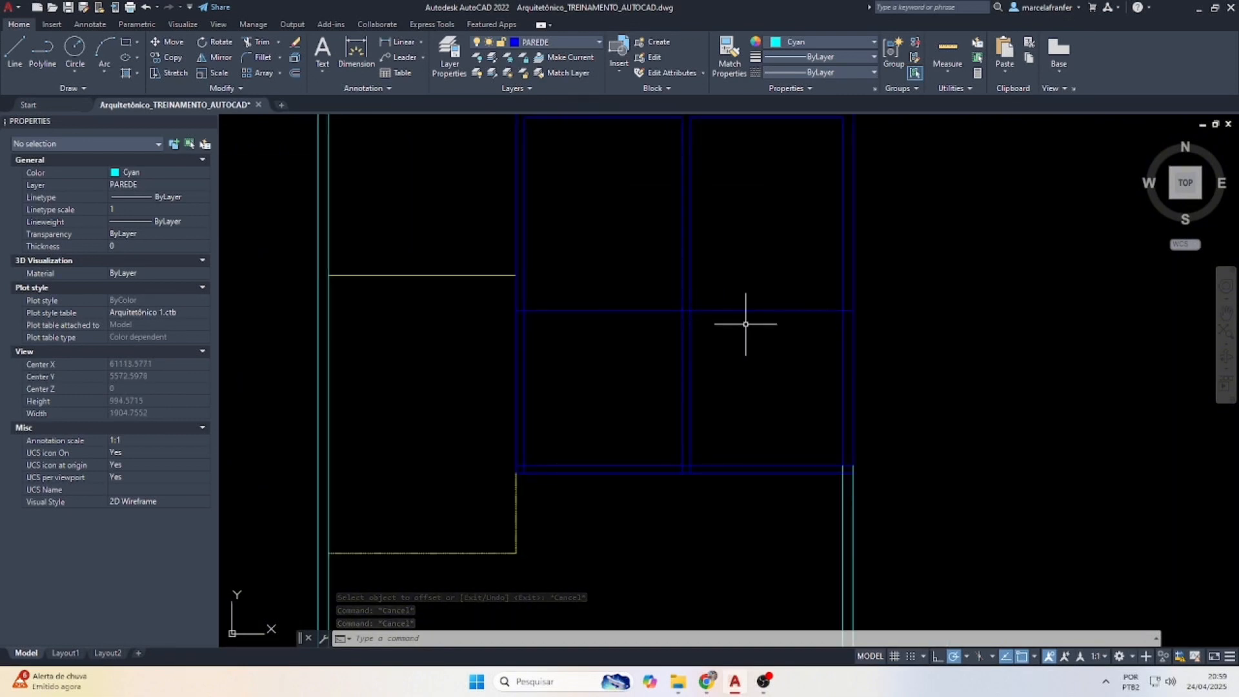
left_click(728, 310)
key("Delete")
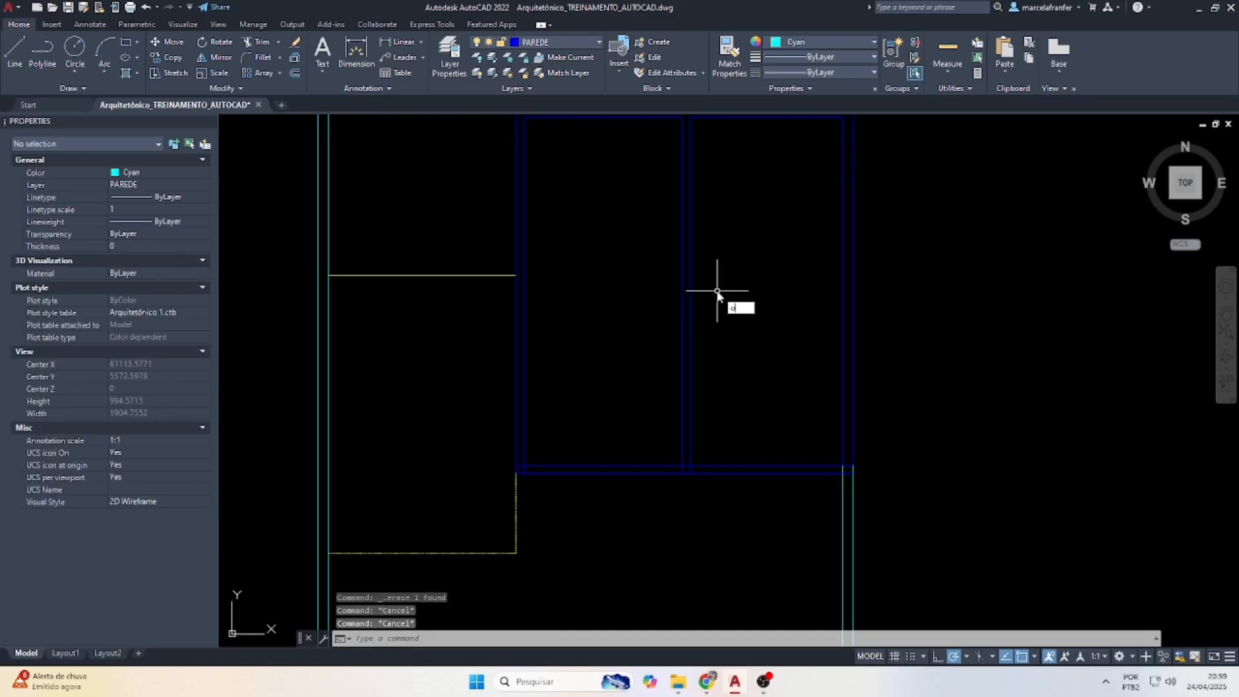
Offset the upper line of the bottom blue wall 220 upward.
key("Return")
type("220")
key("Return")
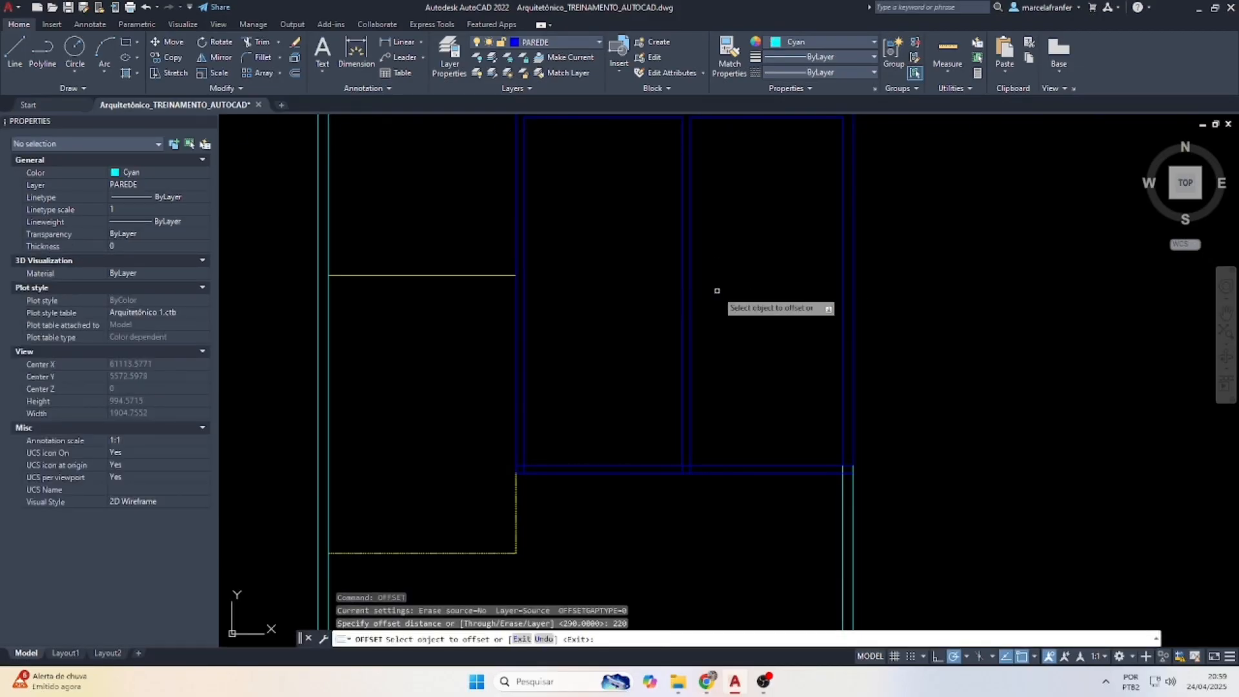
left_click(744, 465)
left_click(741, 329)
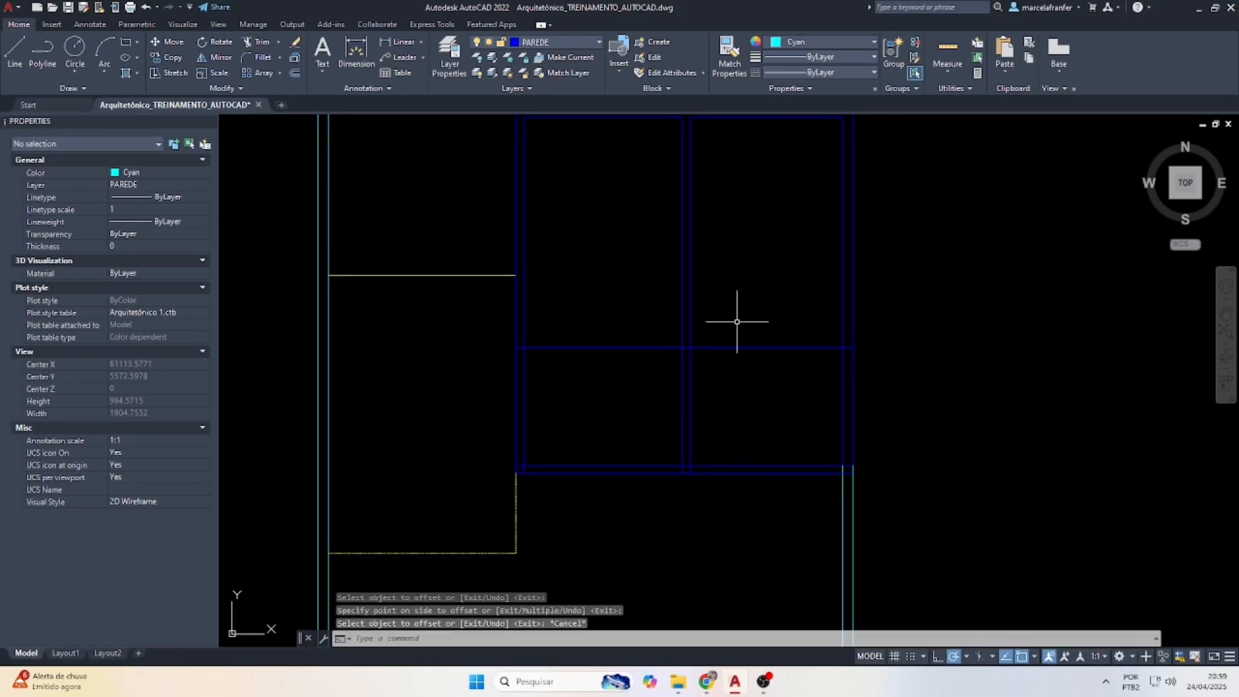
key("Return")
Trim the new horizontal line inside the left wall and the middle wall's two vertical lines above it.
type("tr")
key("Return")
scroll(537, 363, "up", 2)
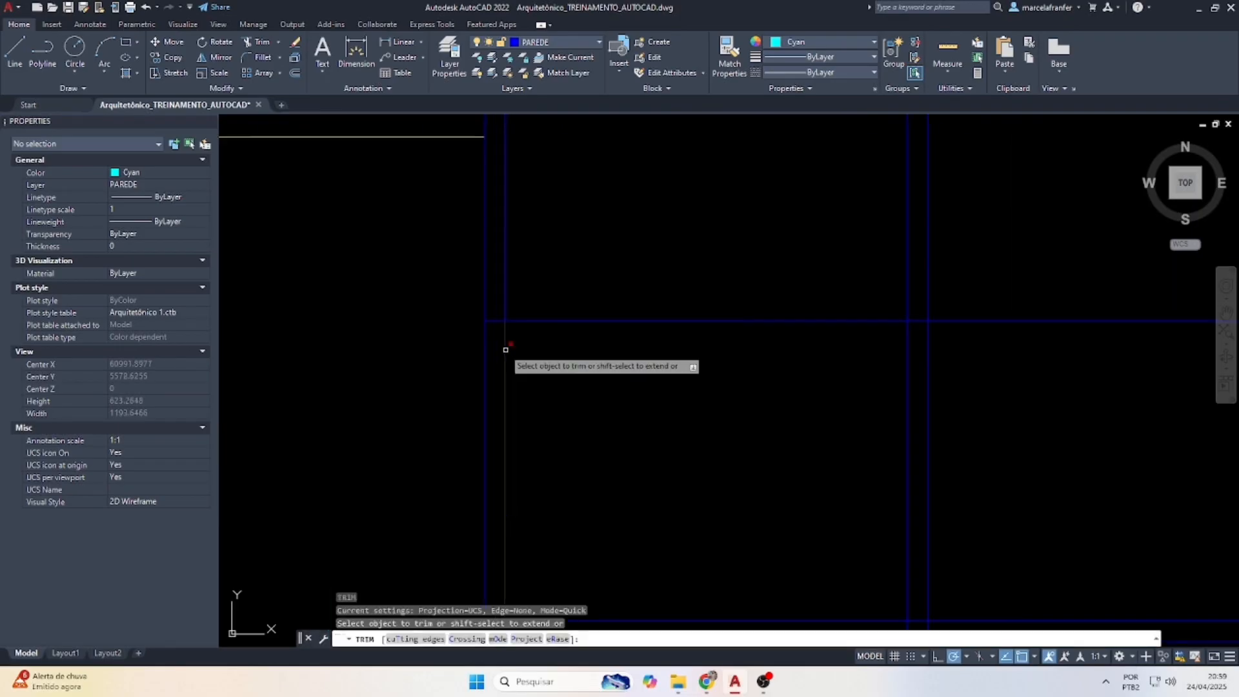
left_click(494, 336)
left_click(492, 314)
scroll(496, 325, "down", 1)
left_click(775, 295)
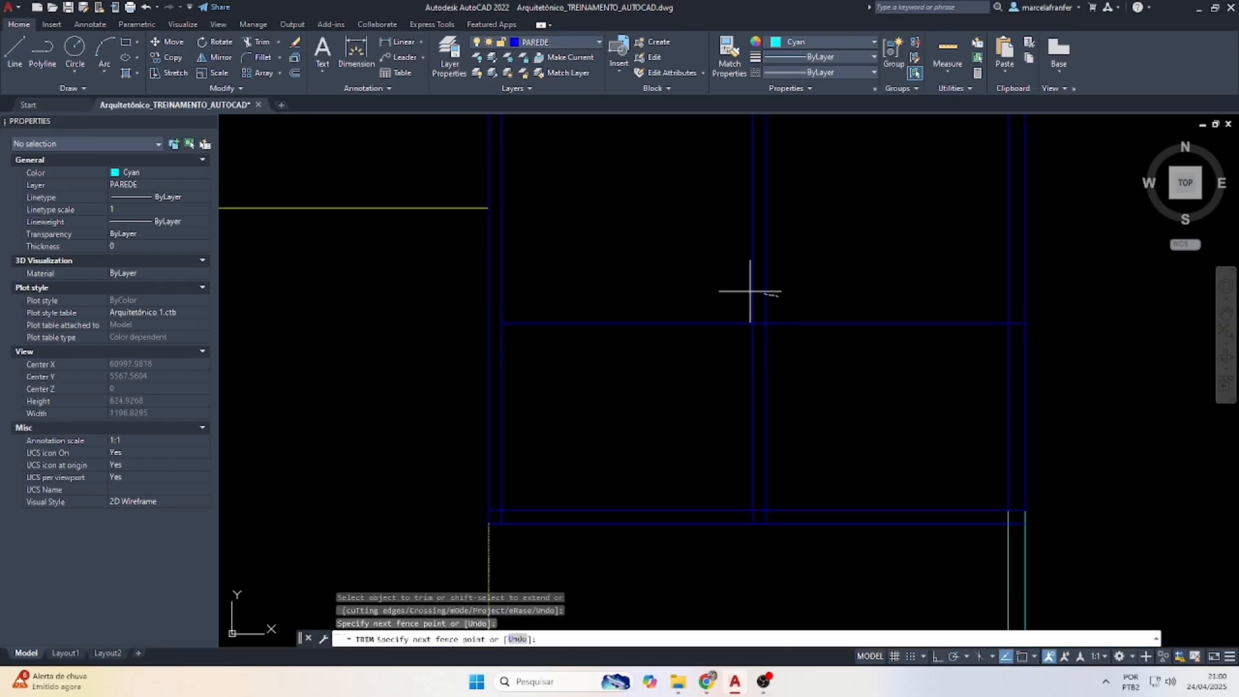
left_click(702, 295)
left_click(699, 298)
Trim the new horizontal line on both sides of the middle wall, leaving only the piece that caps it.
left_click(707, 346)
left_click(1016, 323)
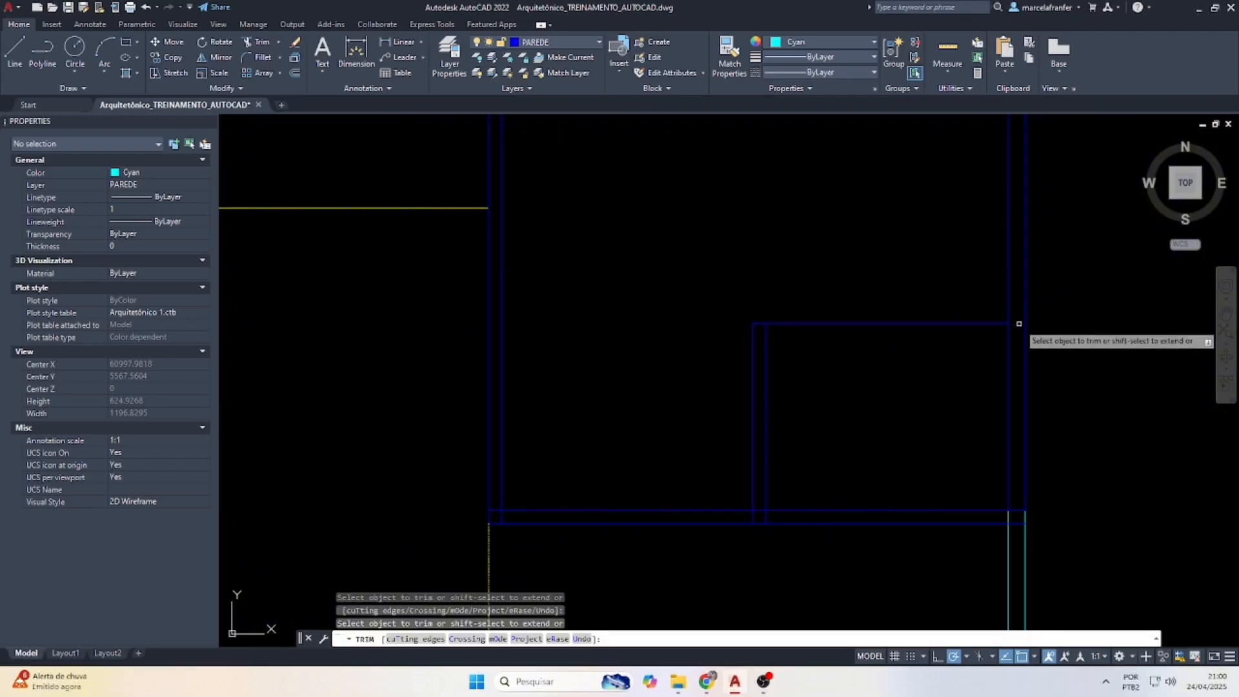
left_click(870, 313)
left_click(853, 350)
Trim both lines of the bottom blue wall between the middle wall's two vertical lines.
scroll(607, 350, "down", 1)
scroll(694, 452, "up", 5)
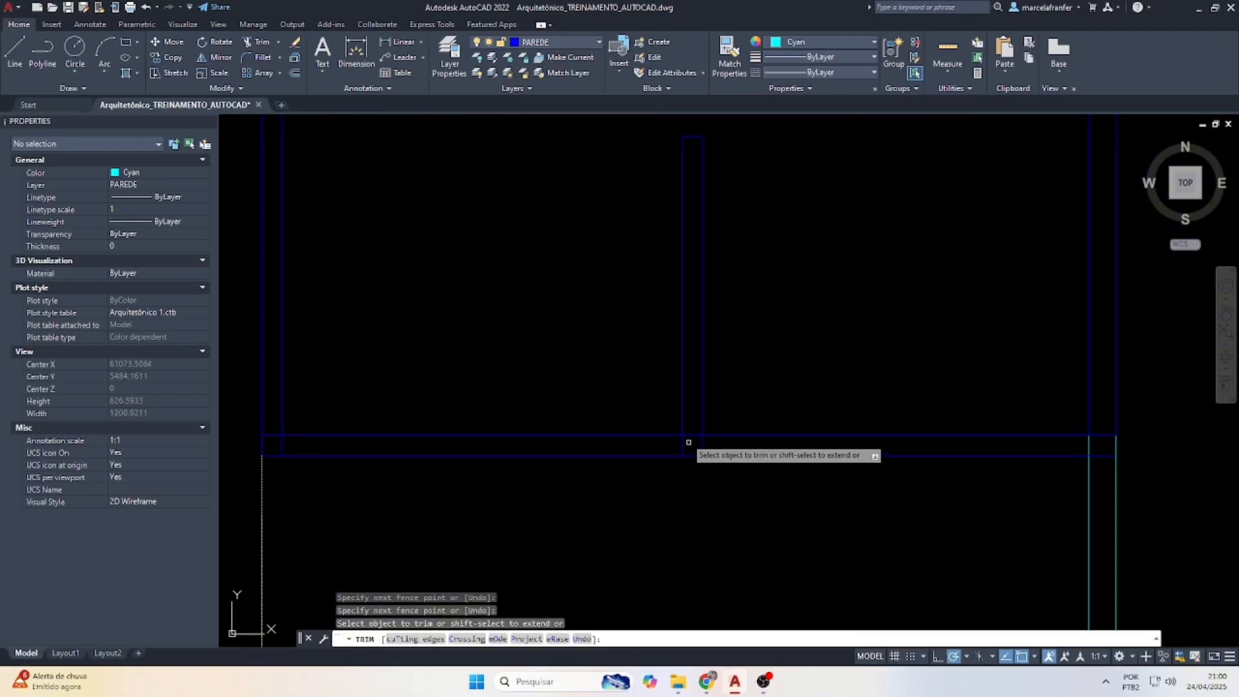
scroll(688, 454, "down", 4)
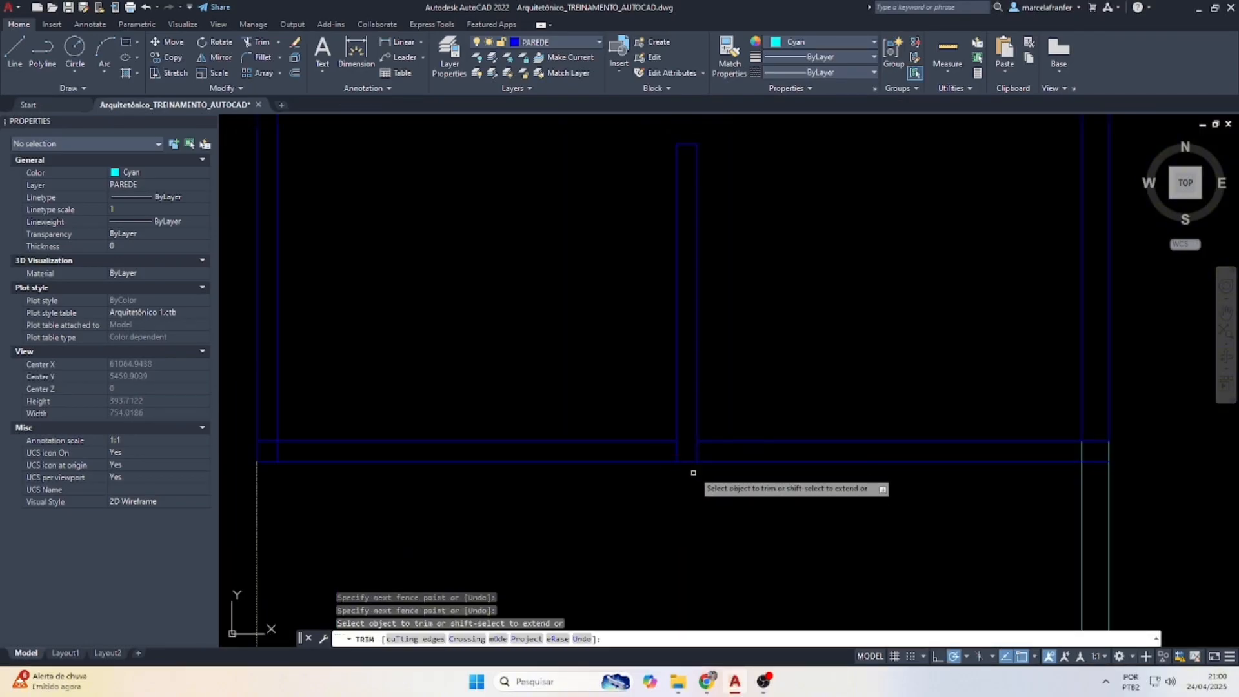
key("Escape")
Move the two bottom wall lines of the right-hand blue room 100 straight down.
left_click(797, 490)
left_click(755, 393)
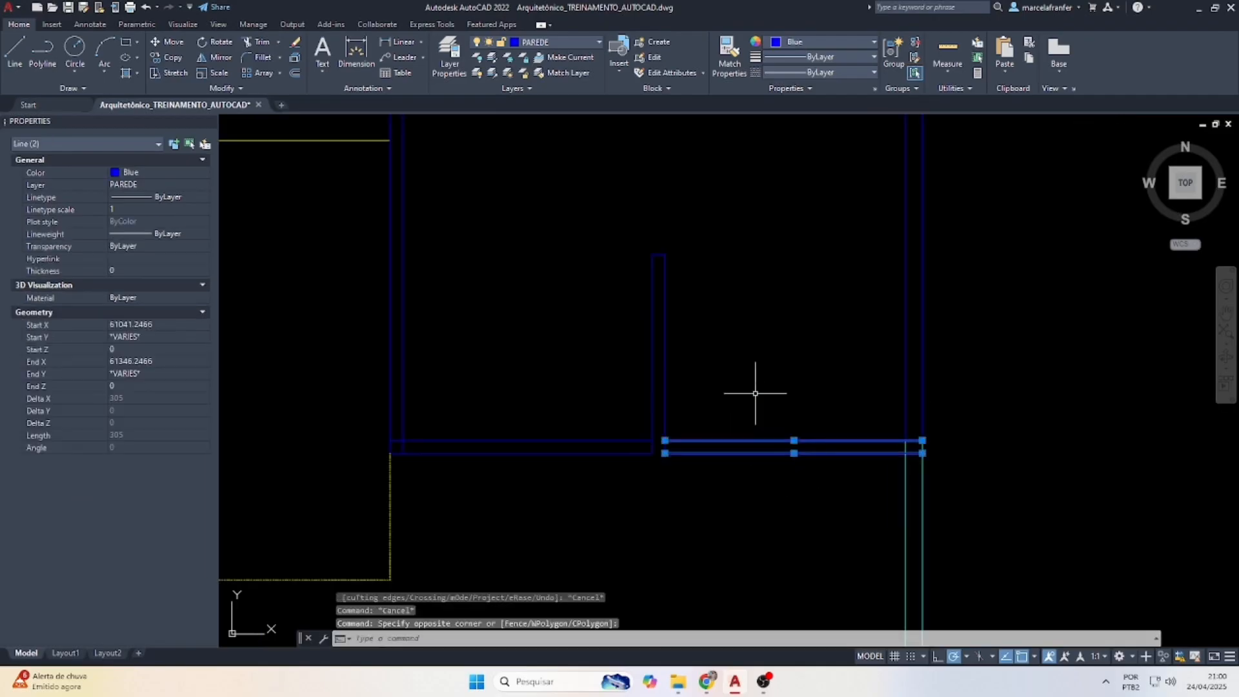
type("m")
key("Return")
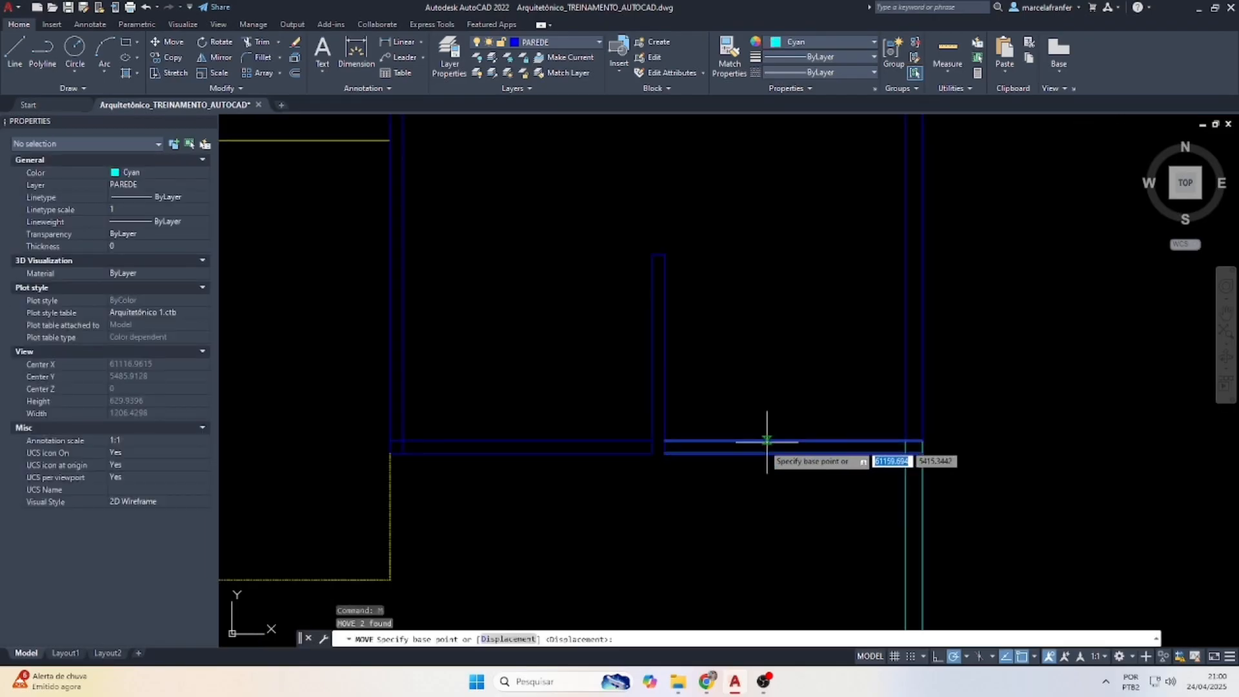
left_click(665, 440)
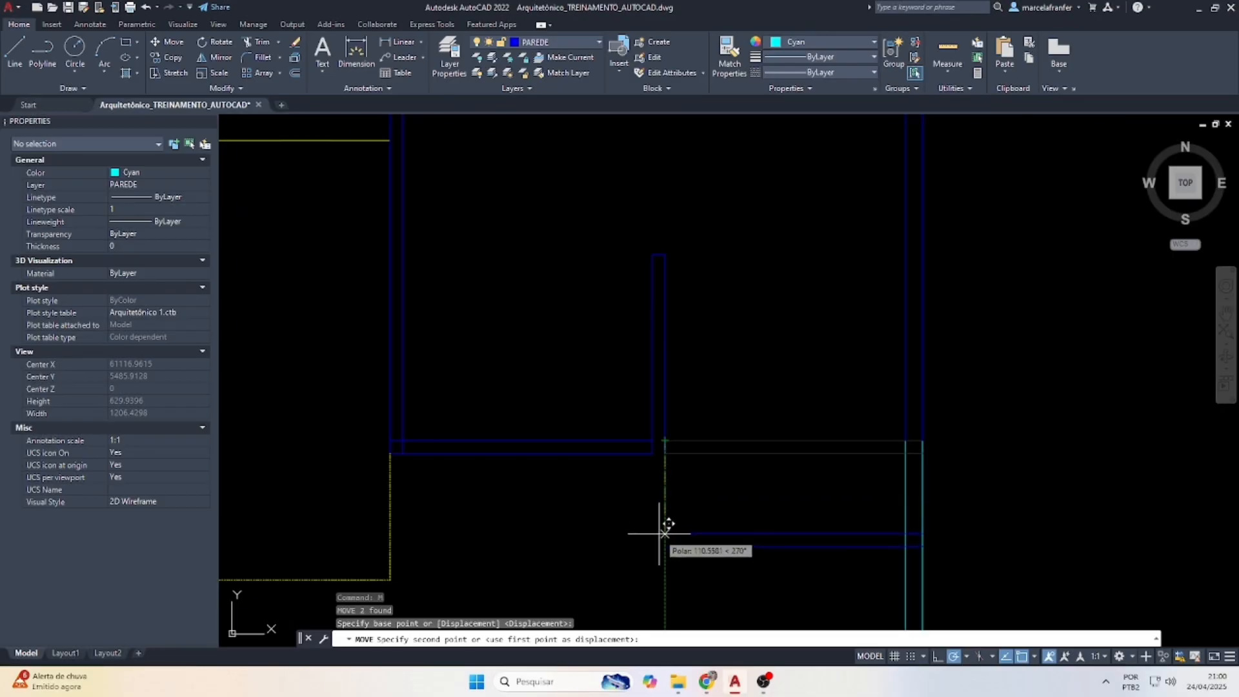
type("1")
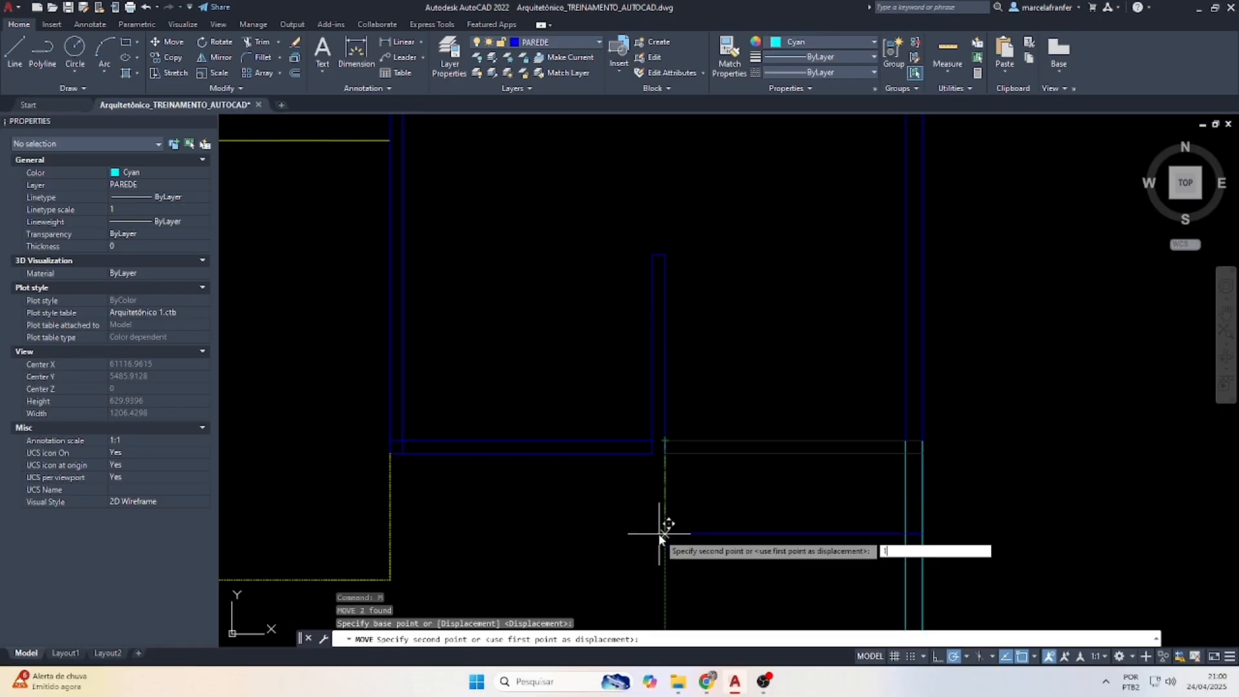
type("00")
key("Return")
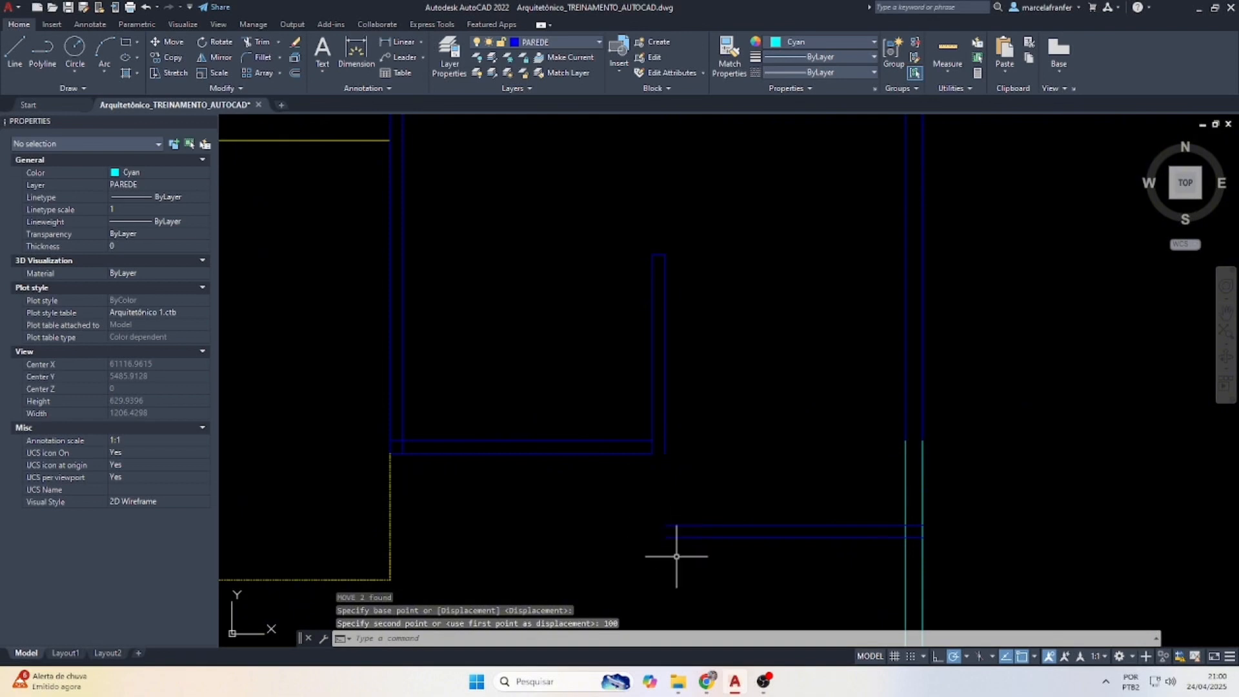
Stretch the moved wall's lower line leftward past the middle wall and extend the middle wall's two vertical lines down to it.
left_click(668, 537)
left_click(665, 537)
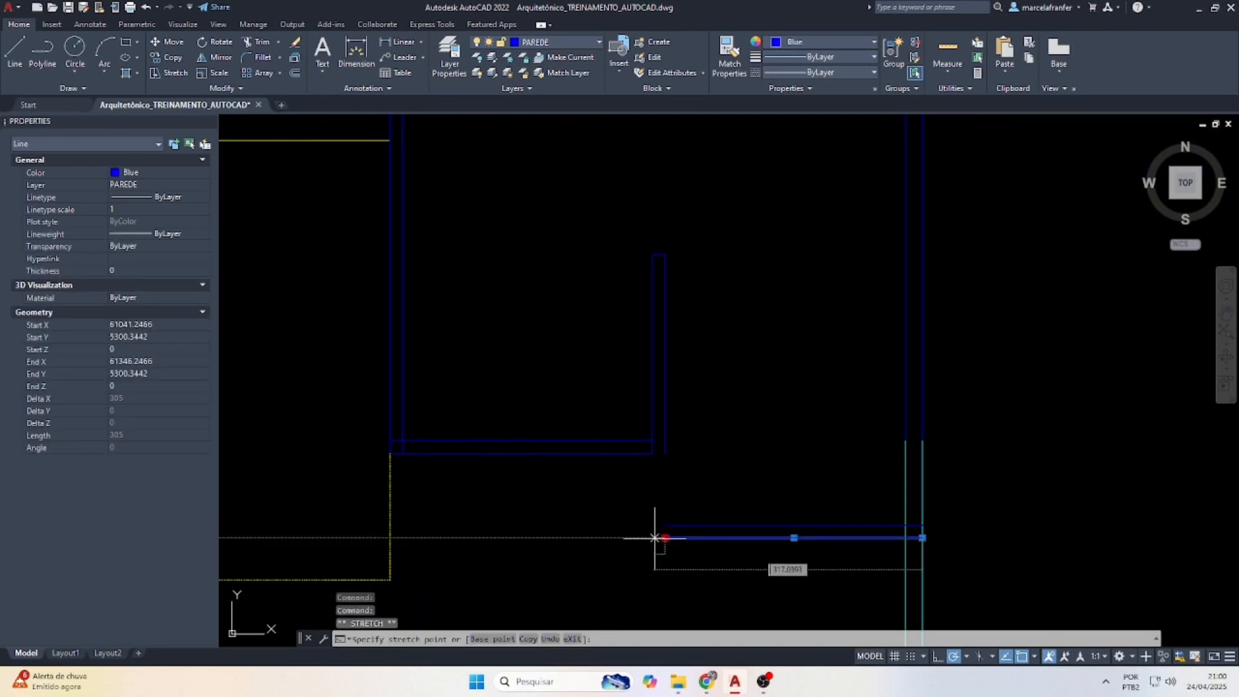
left_click(607, 538)
type("ex")
key("Return")
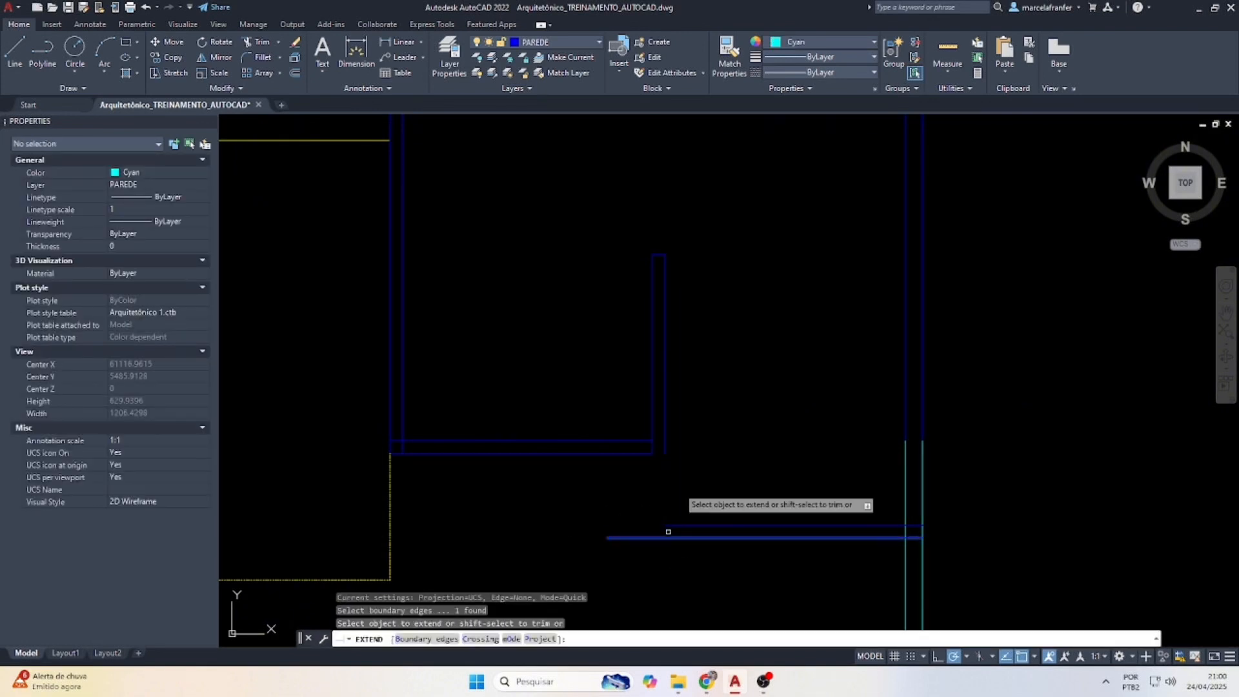
left_click(689, 373)
left_click(574, 336)
key("Escape")
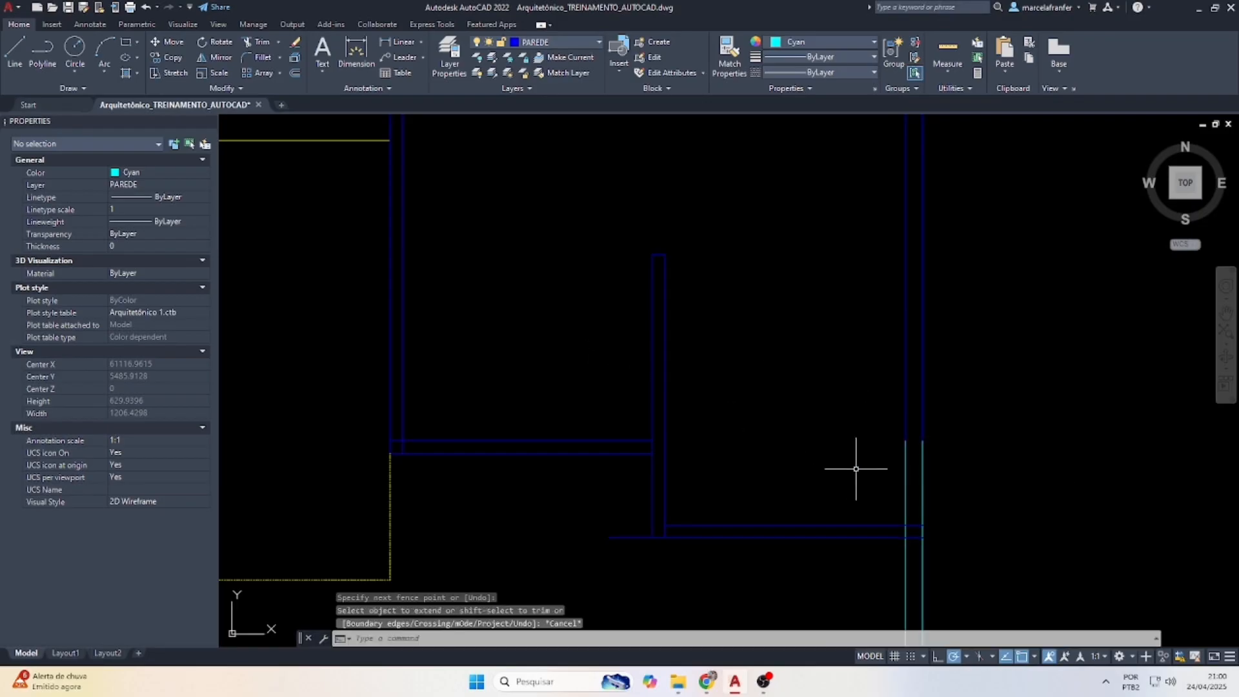
Trim the overlapping line pieces where the middle wall meets the bottom walls, at the left corner, and the stub left of the middle wall.
type("tr")
key("Return")
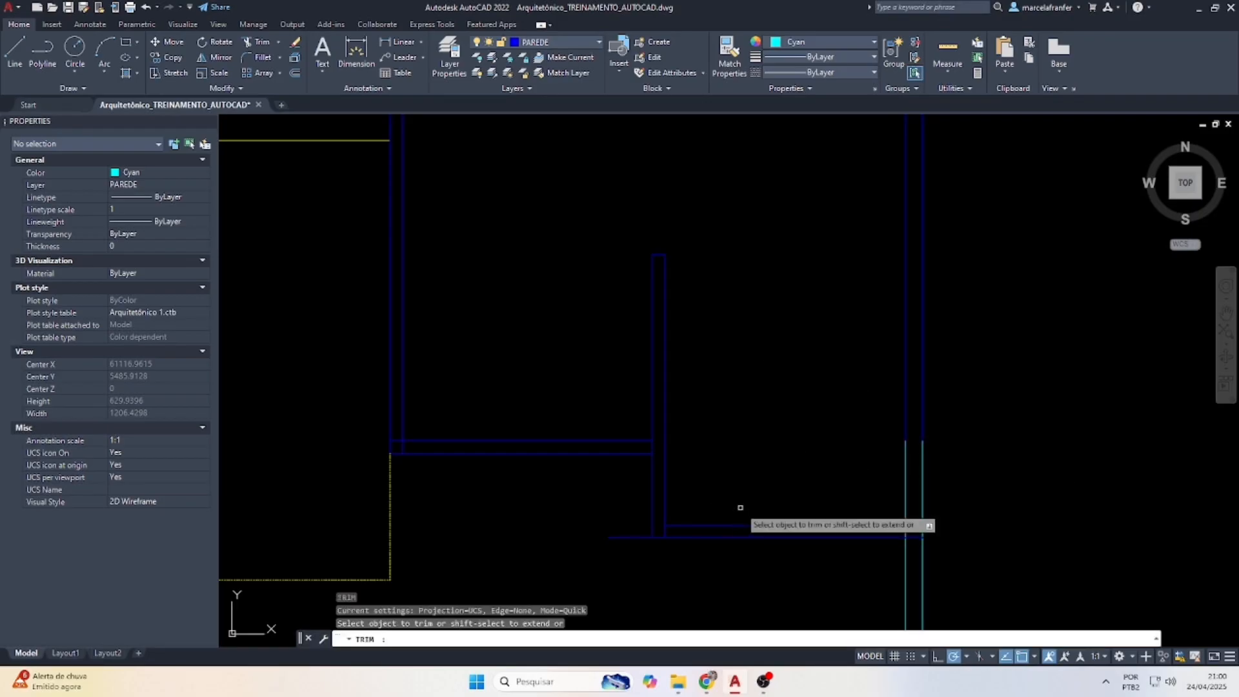
left_click(652, 447)
left_click(397, 442)
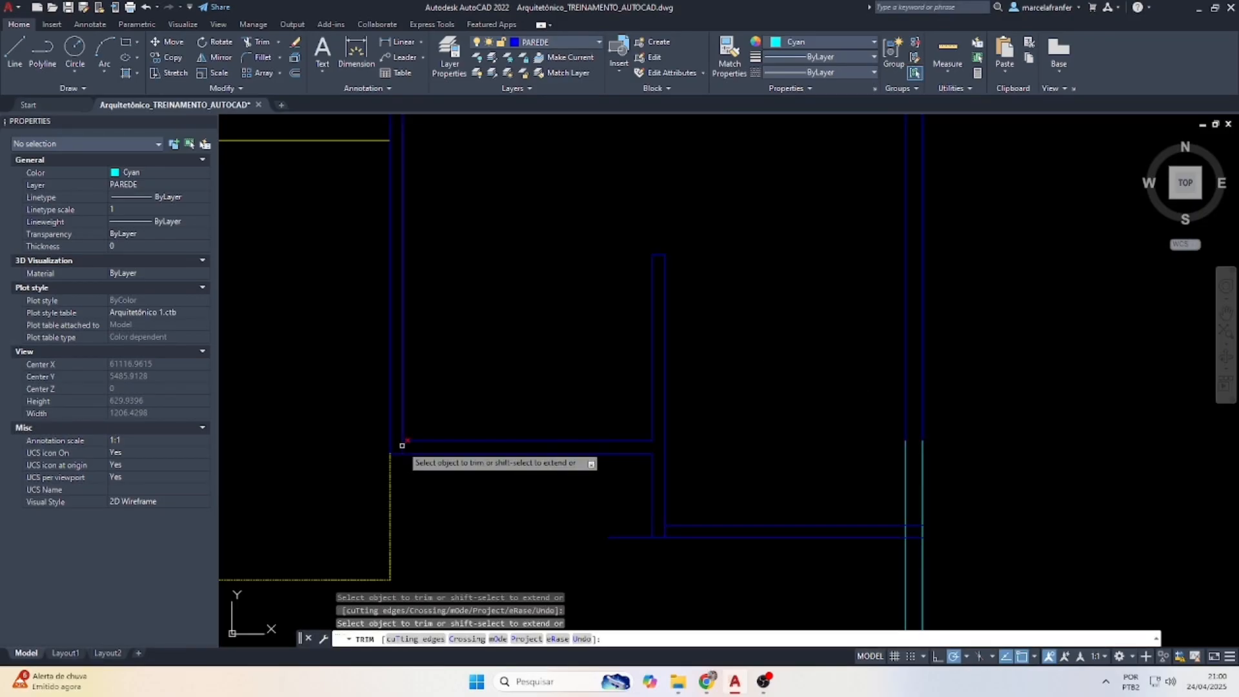
scroll(663, 535, "up", 2)
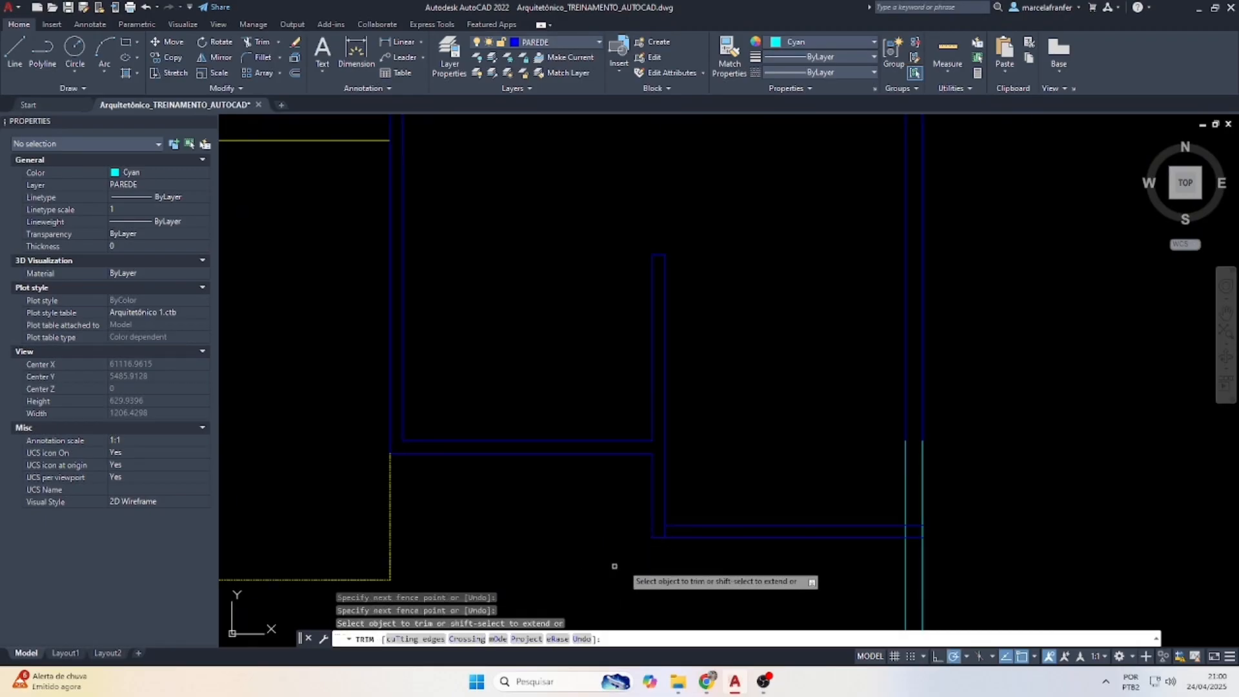
Trim the cyan outer wall lines back to the lower line of the right-hand room's bottom wall.
left_click_drag(1115, 468, 1030, 475)
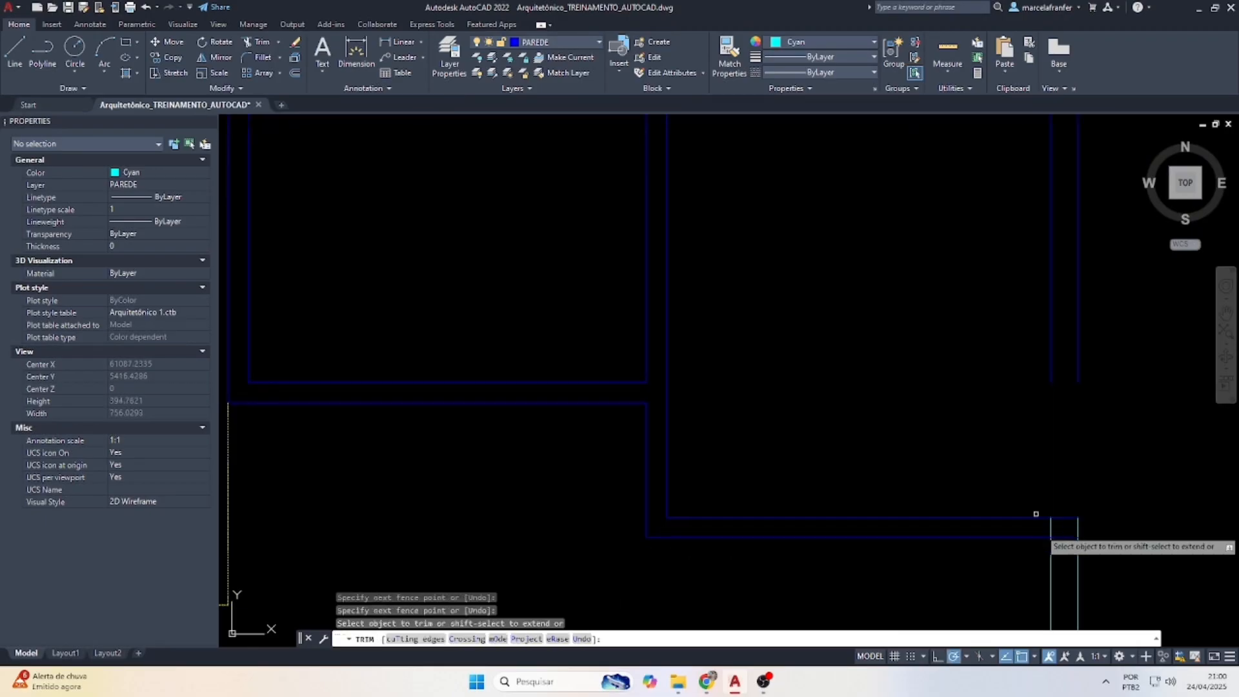
left_click_drag(1050, 529, 1095, 529)
key("Return")
key("Escape")
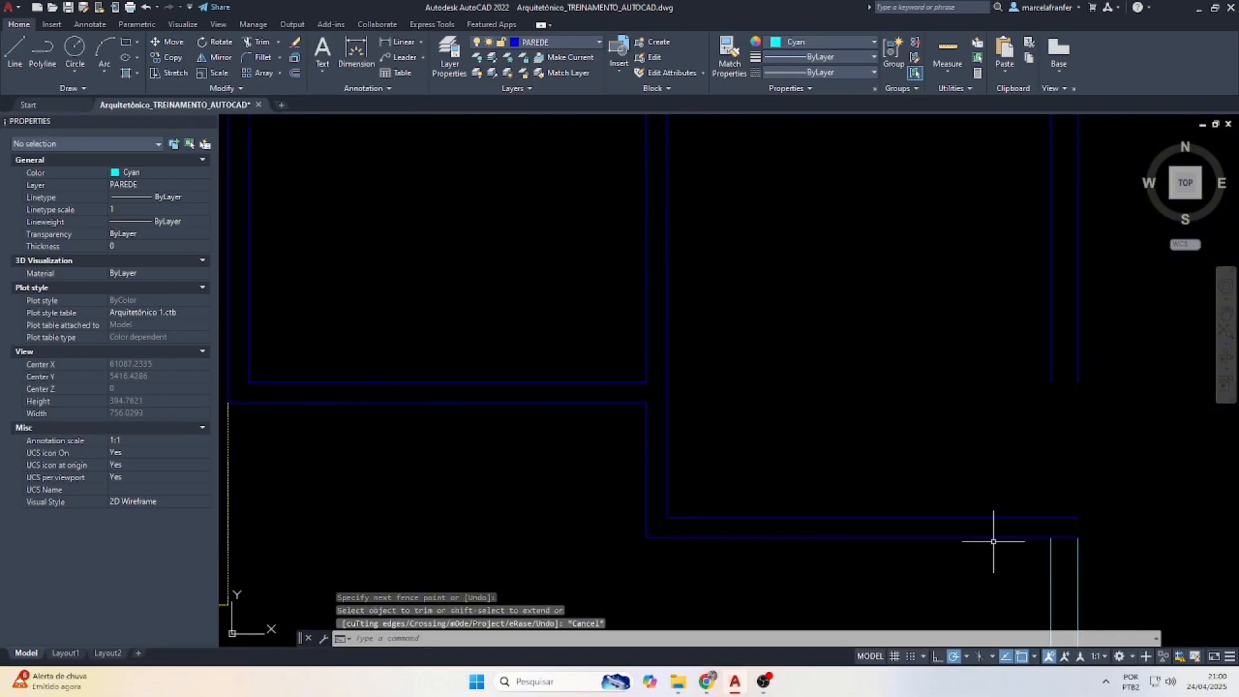
Extend the right blue wall's two vertical lines down to the lower line of the room's bottom wall.
left_click(996, 545)
left_click(962, 527)
type("ex")
key("Return")
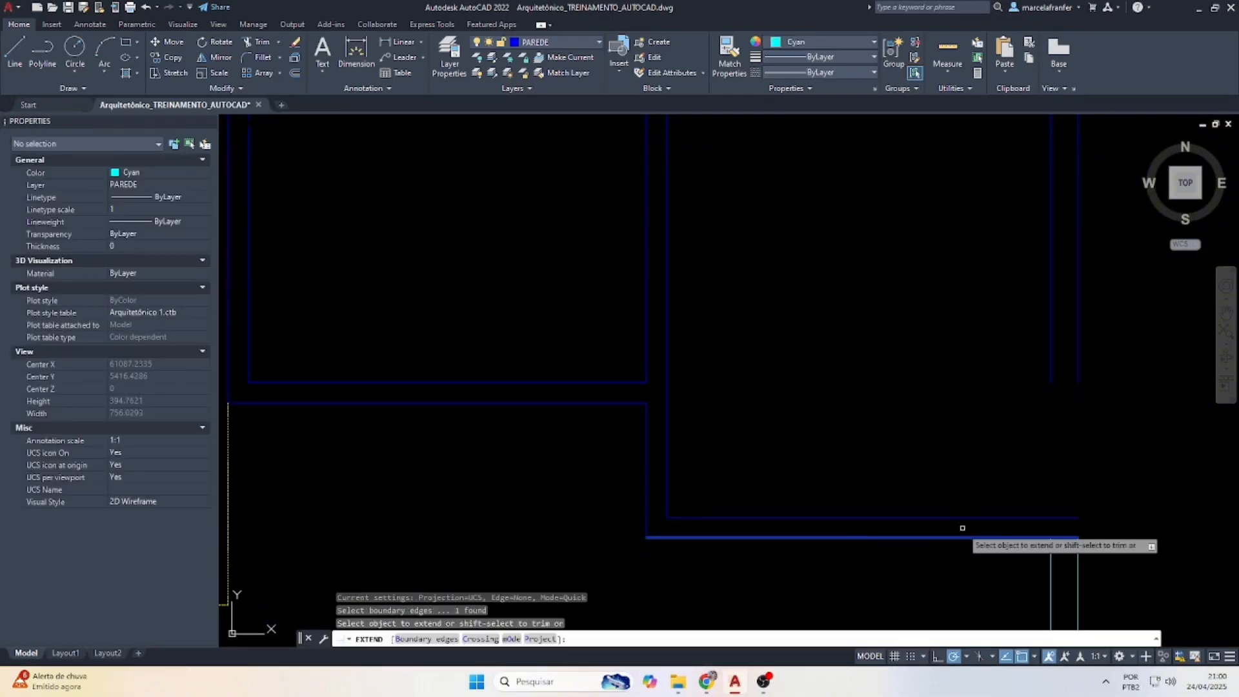
left_click_drag(1110, 360, 975, 328)
key("Escape")
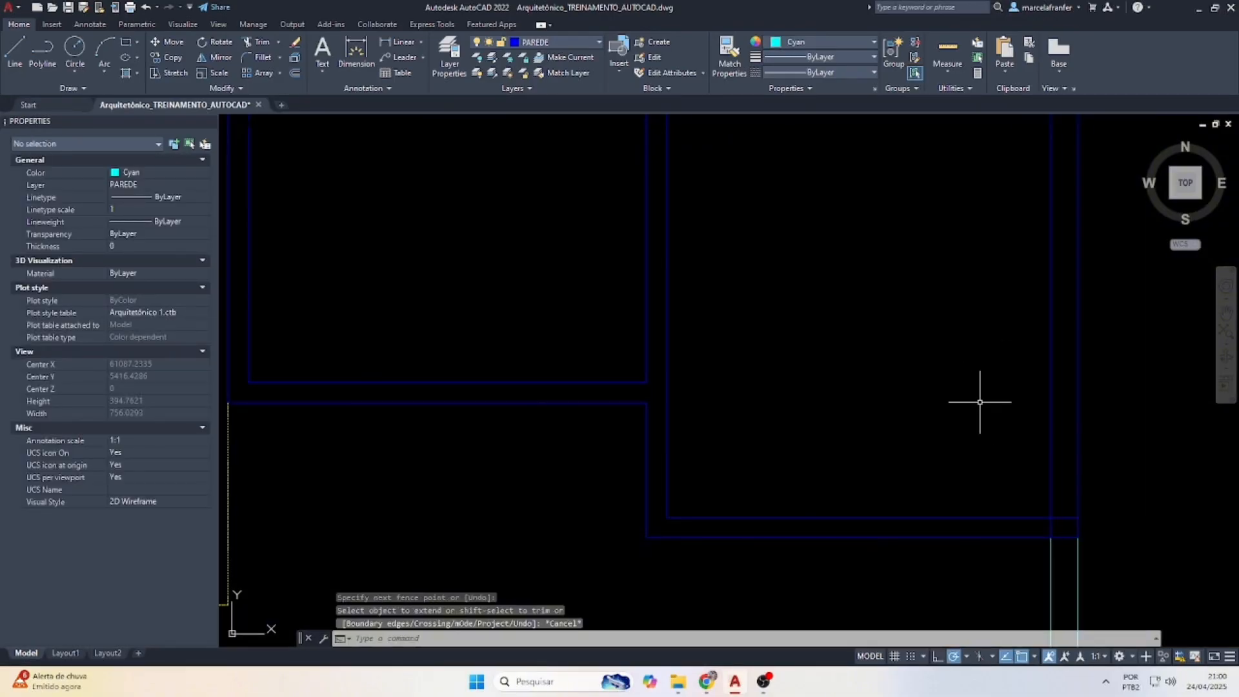
Trim the overlapping inner line pieces at the right-hand room's bottom-right wall corner.
key("Return")
left_click_drag(1062, 505, 1057, 525)
scroll(790, 477, "down", 5)
key("Escape")
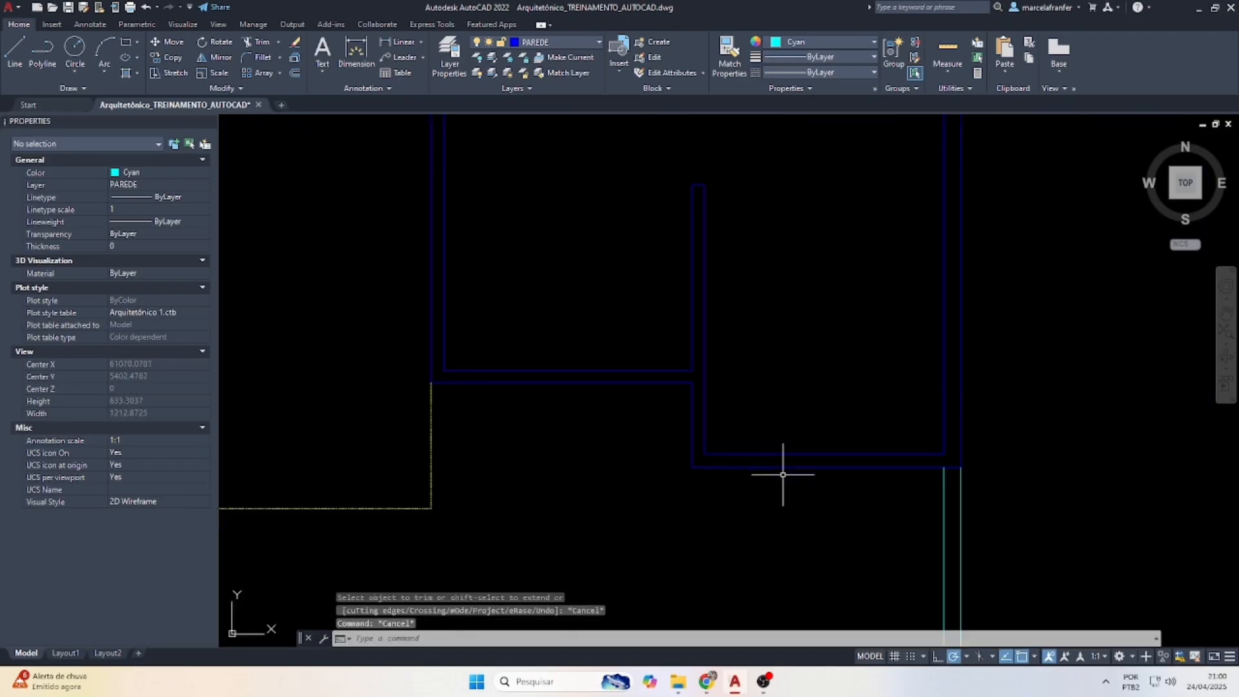
Offset the lower line of the right-hand room's bottom wall 80 downward.
scroll(788, 460, "up", 4)
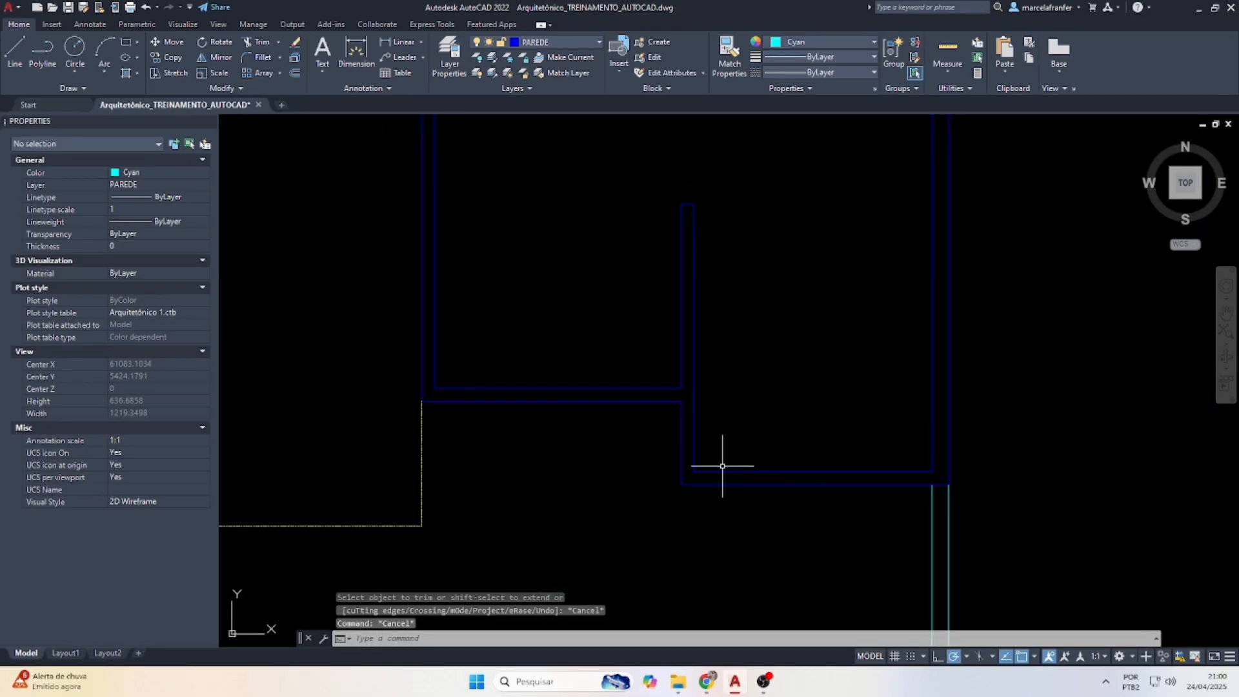
scroll(722, 466, "down", 3)
scroll(761, 457, "up", 5)
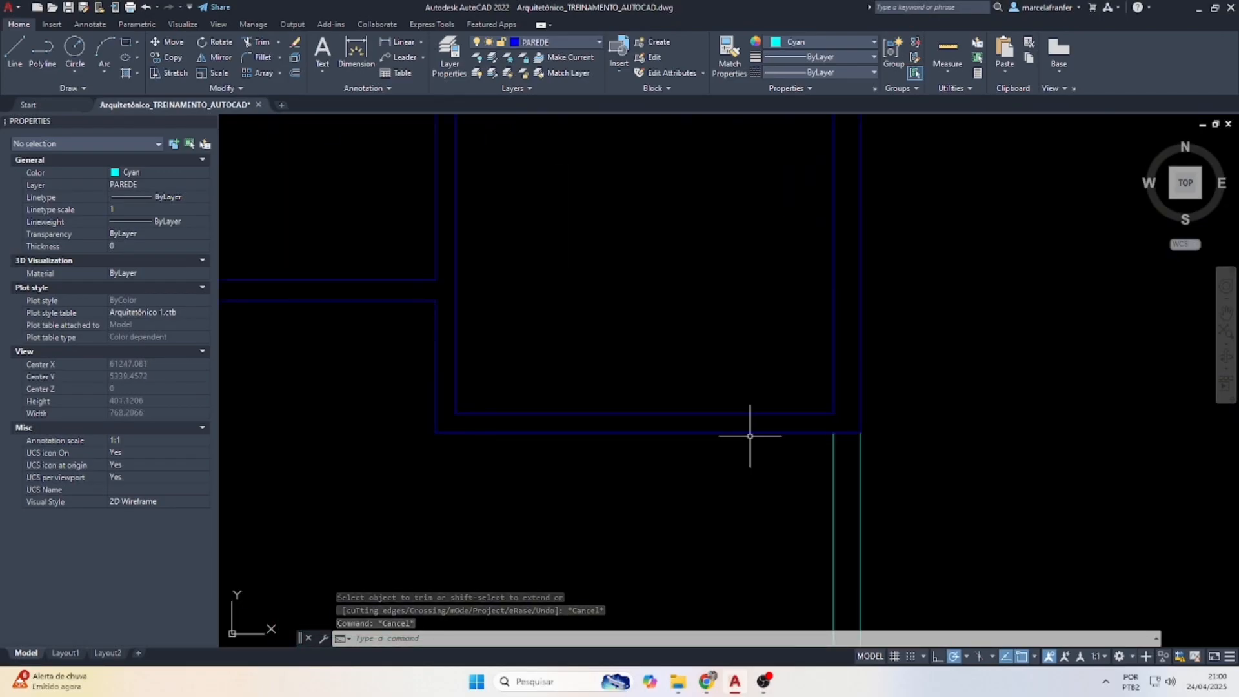
key("Escape")
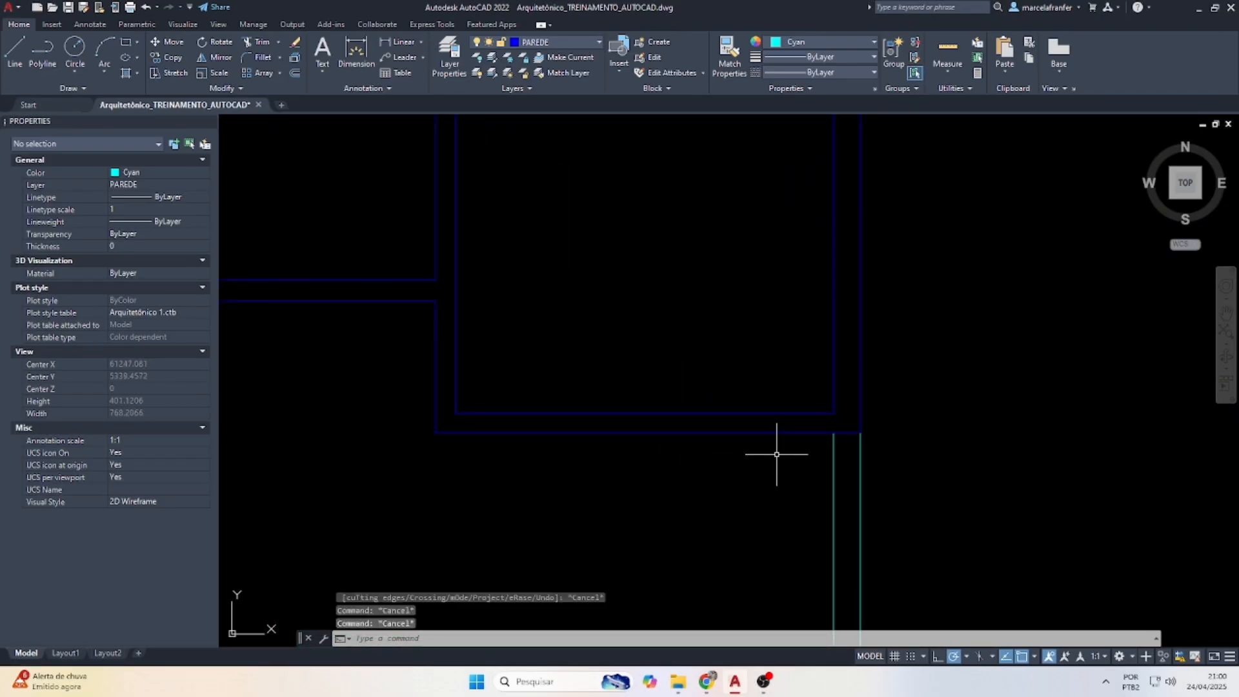
type("o")
key("Return")
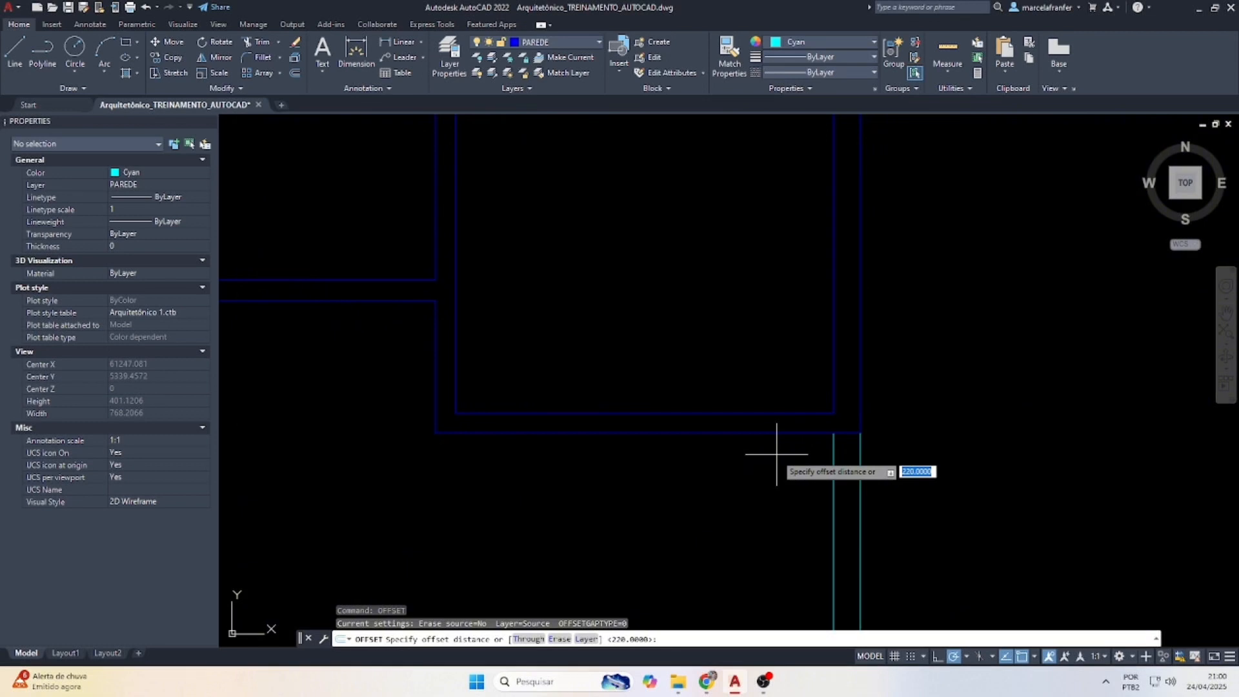
type("80")
key("Return")
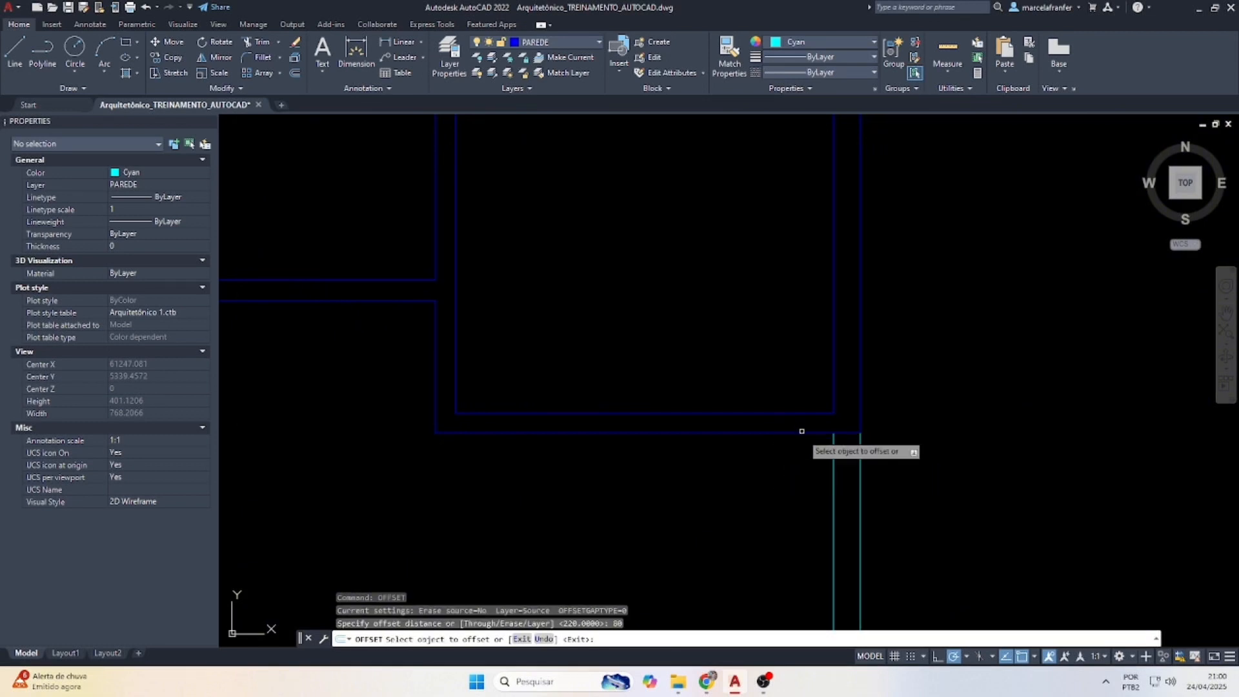
left_click(802, 432)
left_click(774, 476)
key("Escape")
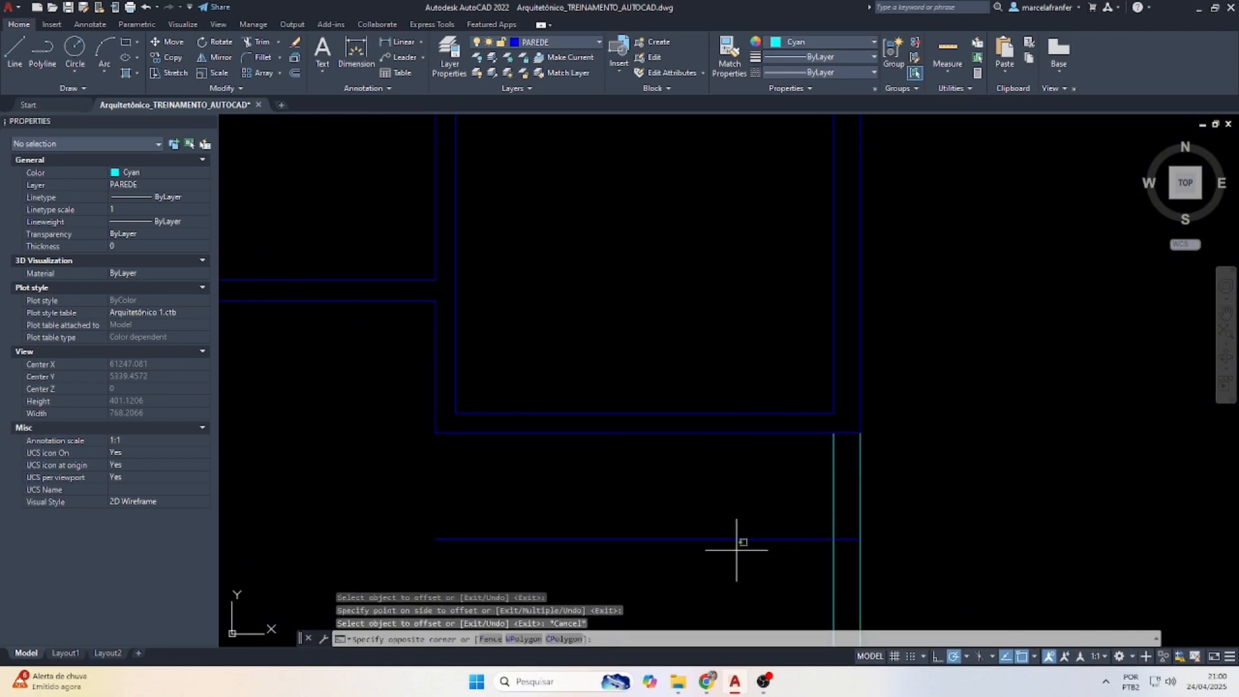
Shorten the offset line to the outer wall's thickness by stretching its left end to the inner cyan line.
left_click_drag(733, 544, 552, 544)
left_click(436, 539)
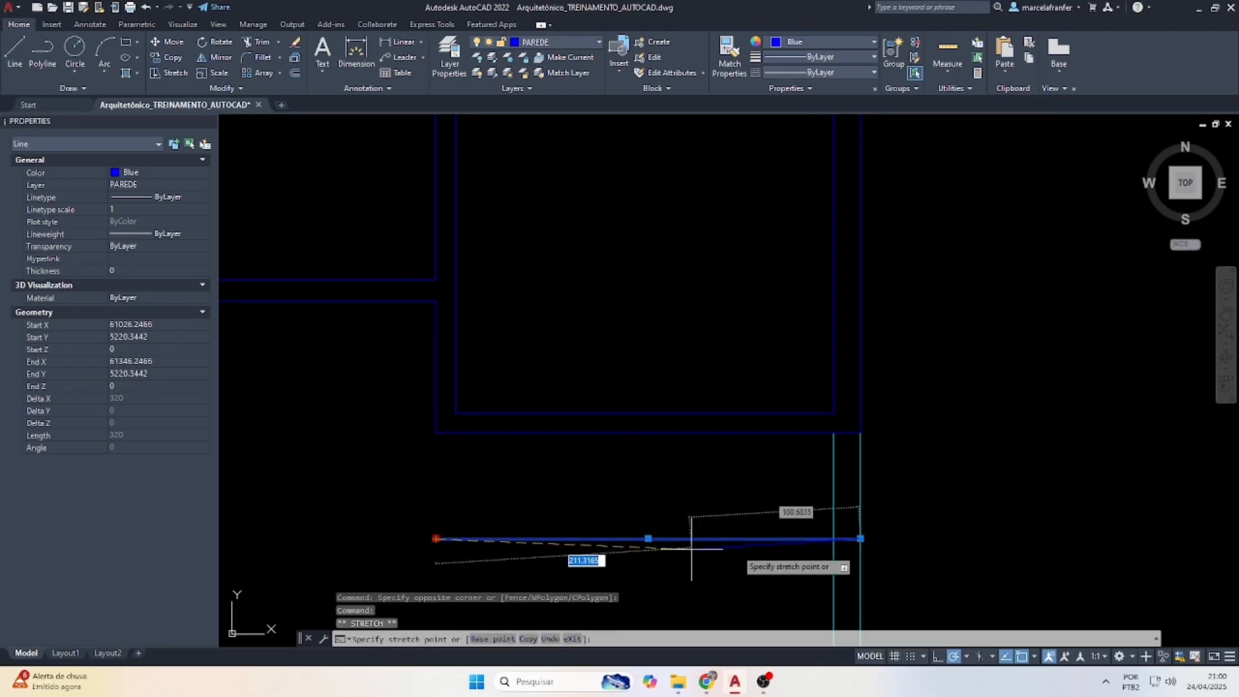
left_click(834, 538)
scroll(736, 368, "down", 2)
key("Escape")
key("Escape")
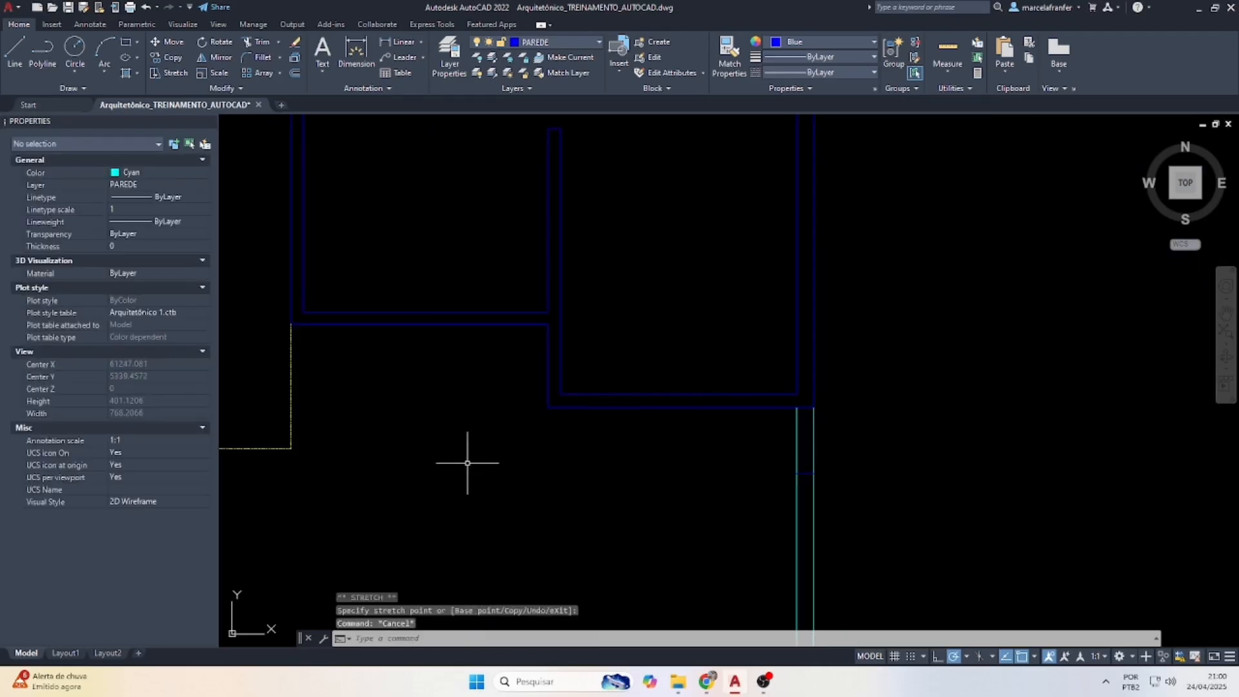
Draw a horizontal line from the dashed yellow boundary's corner to the right outer wall's inner line.
type("l")
key("Return")
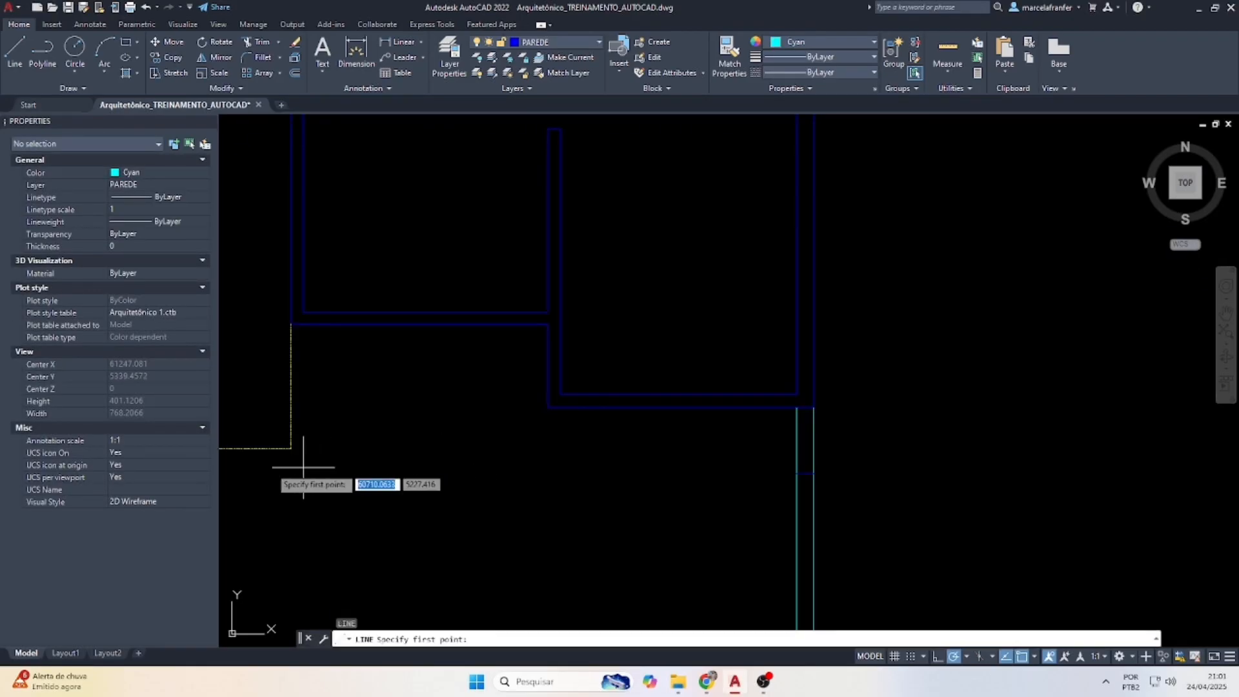
left_click(290, 448)
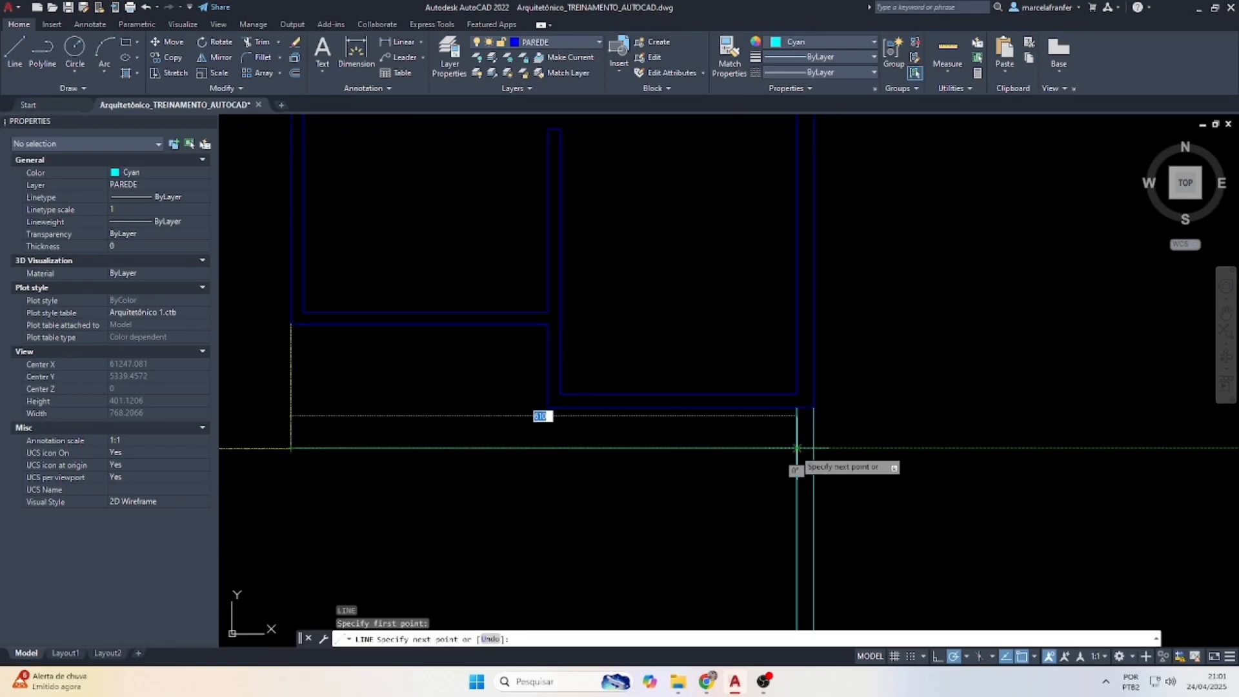
left_click(797, 448)
key("Escape")
key("Escape")
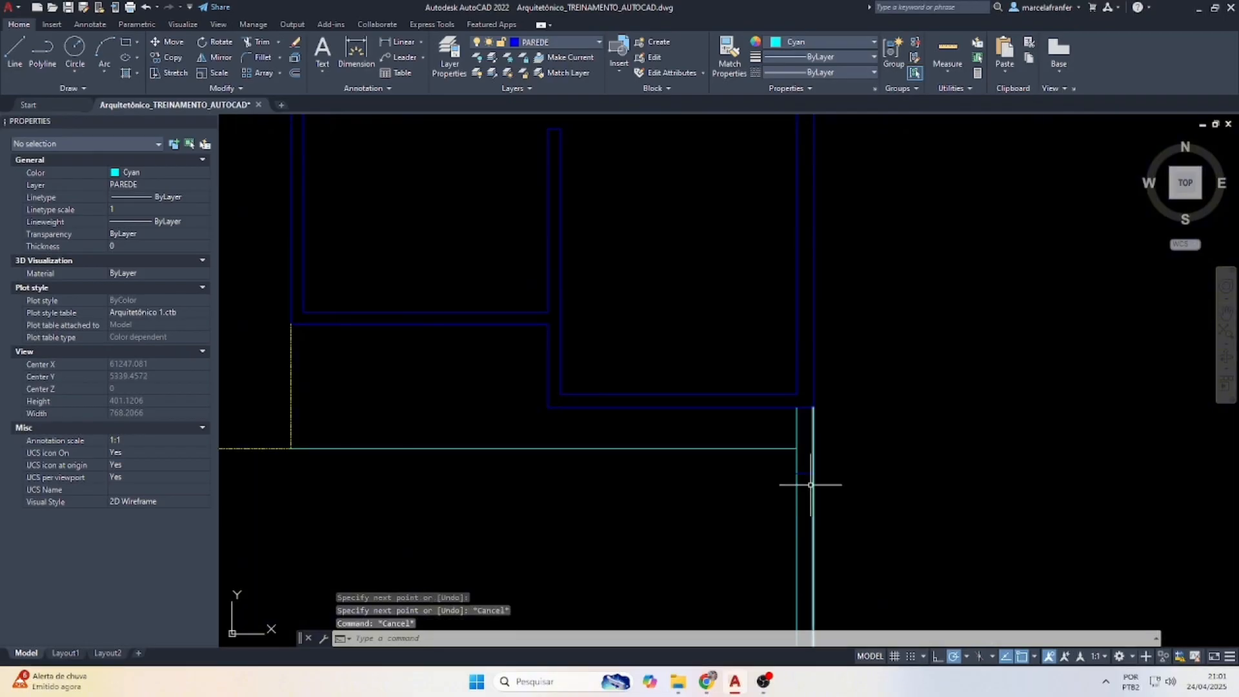
Trim both cyan outer wall lines between the room's bottom wall and the short blue line below it.
scroll(837, 468, "up", 2)
key("Escape")
type("t or")
key("Return")
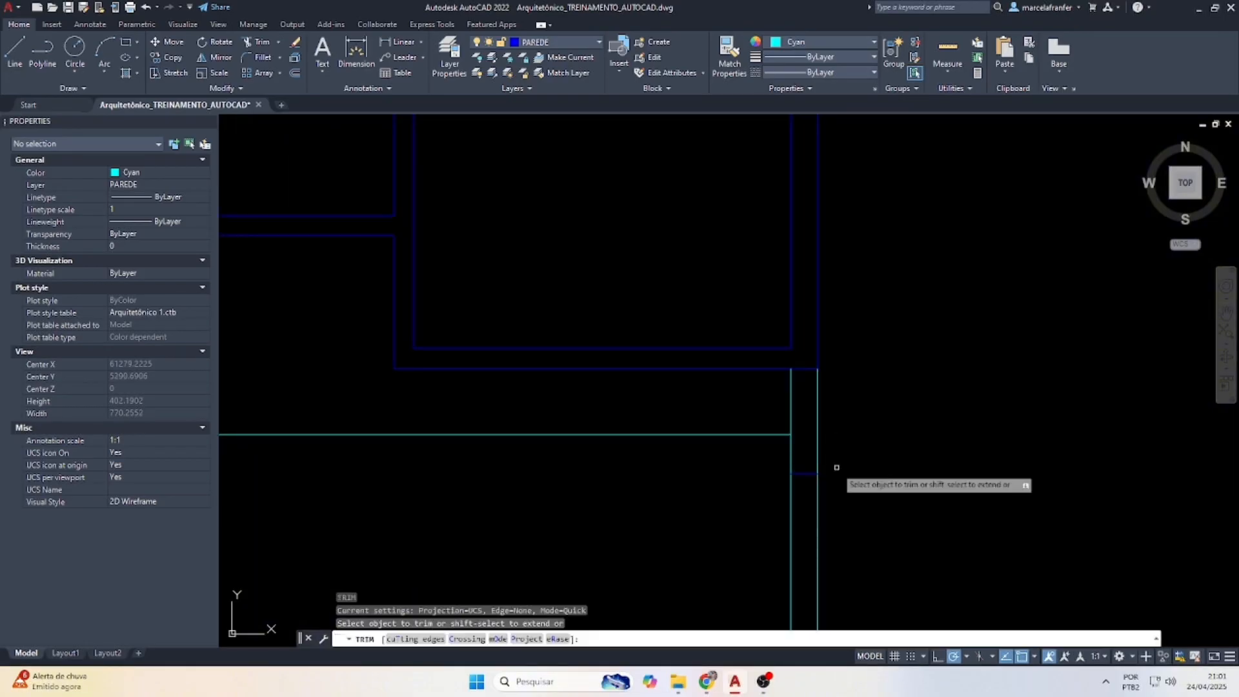
left_click(854, 394)
left_click(742, 393)
left_click(770, 452)
left_click(828, 409)
key("Escape")
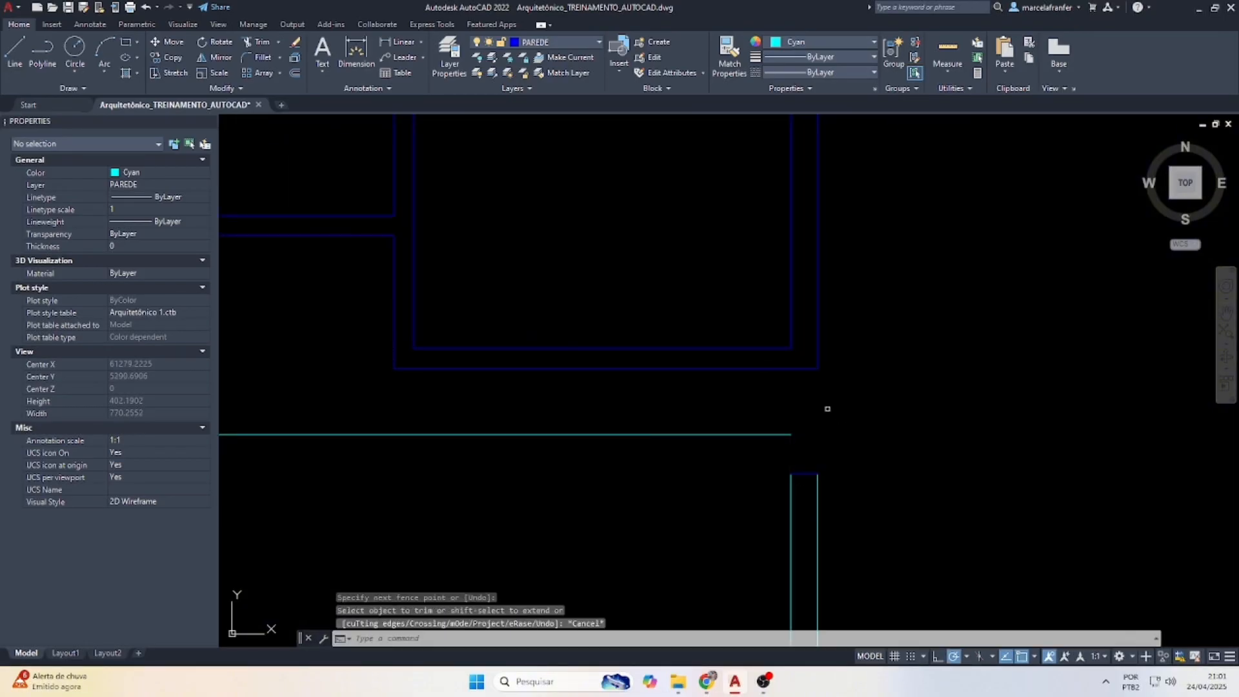
Extend the right blue wall's two vertical lines down to the short blue line capping the cyan wall.
left_click(807, 485)
left_click(804, 464)
type("ex")
key("Return")
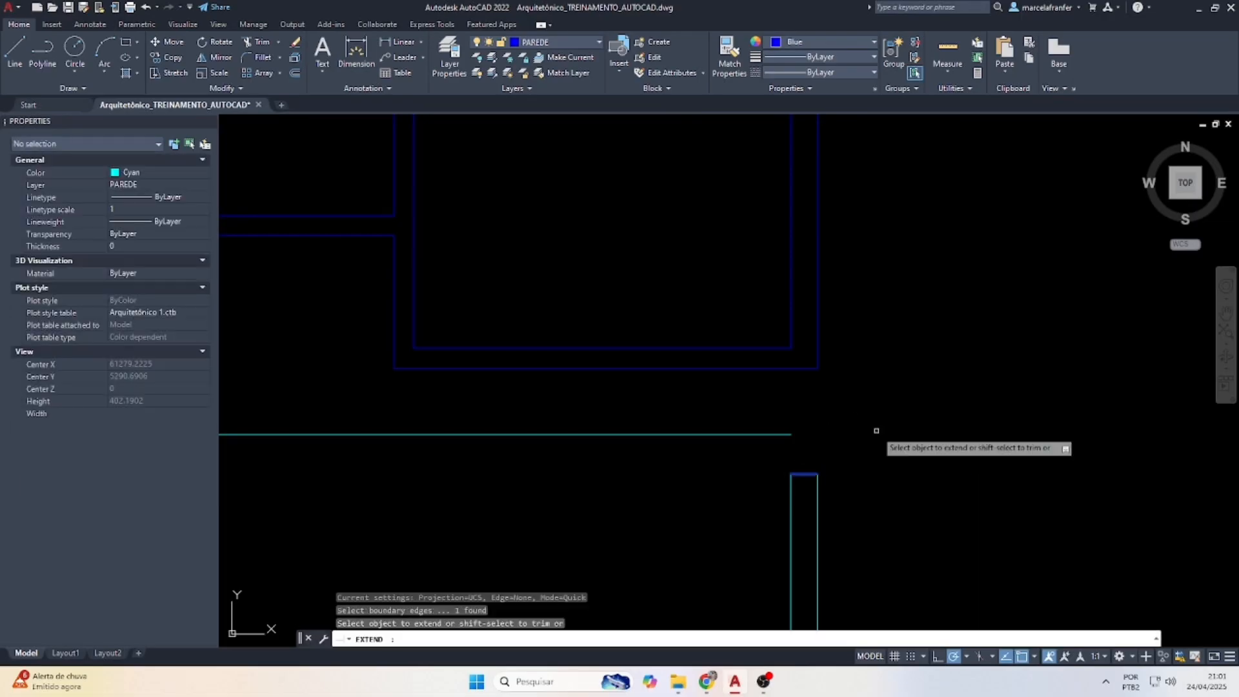
left_click(844, 307)
left_click(730, 294)
key("Escape")
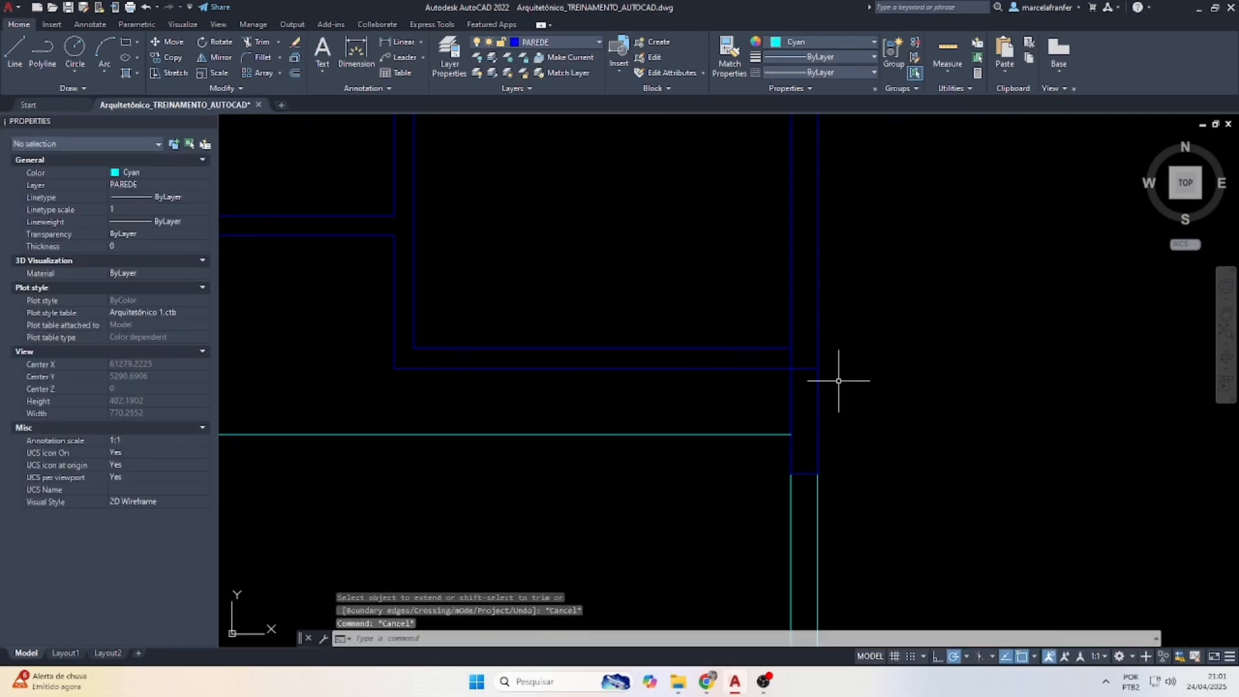
Trim the overlapping line pieces where the right-hand room's bottom wall meets the right wall.
type("tr")
key("Return")
scroll(797, 369, "up", 2)
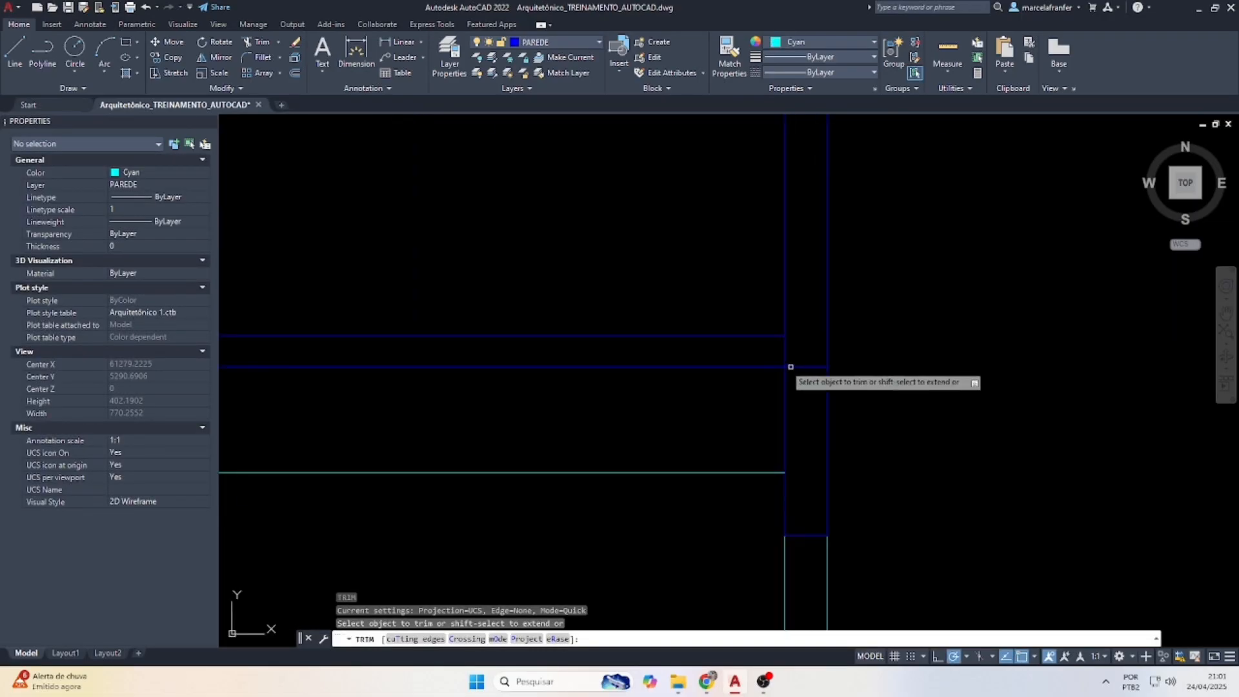
left_click(781, 352)
left_click(804, 368)
scroll(839, 341, "down", 1)
key("Escape")
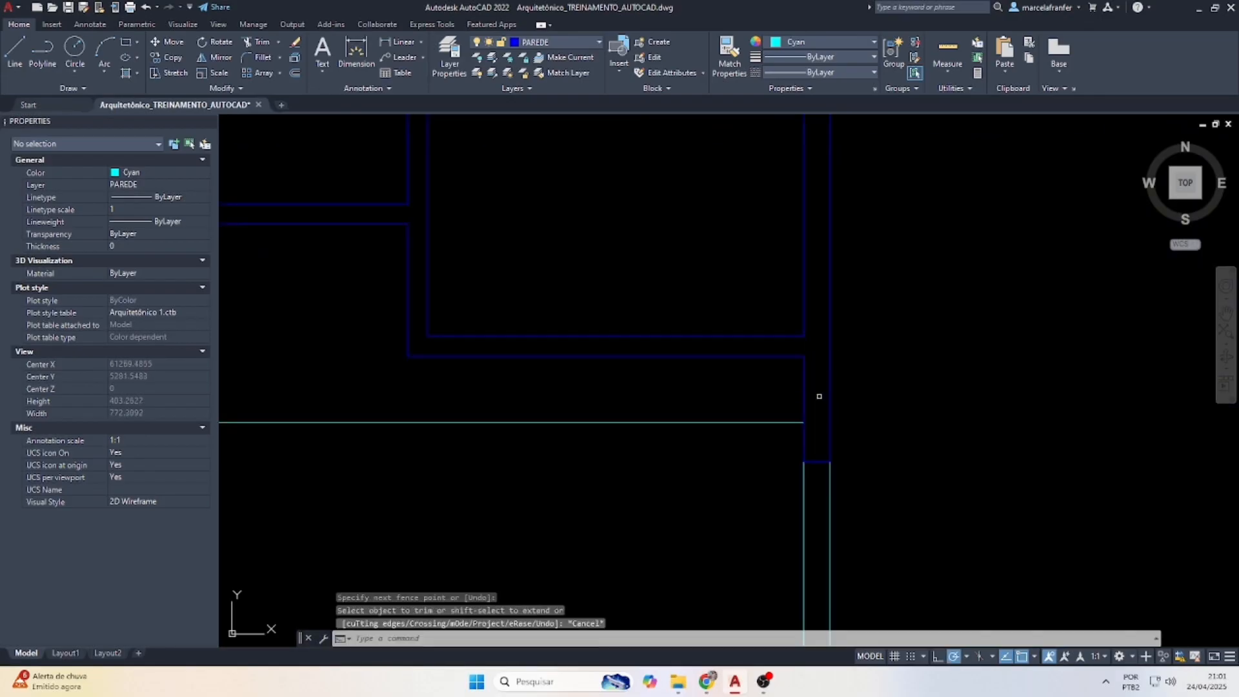
Delete the dashed yellow vertical line below the left room's bottom-left corner.
scroll(820, 396, "down", 3)
scroll(645, 402, "up", 4)
left_click(713, 348)
key("Delete")
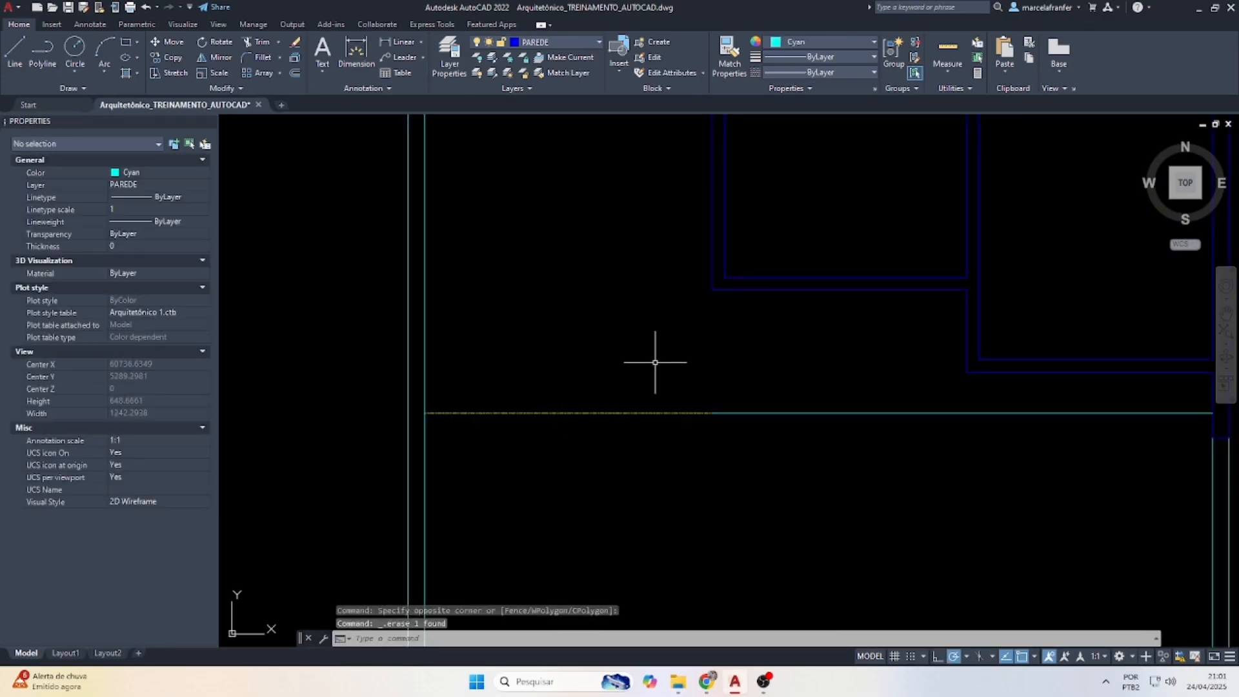
Match the new cyan horizontal boundary line's properties to the dashed yellow line beside it.
left_click(616, 435)
left_click(579, 373)
type("ma")
key("Return")
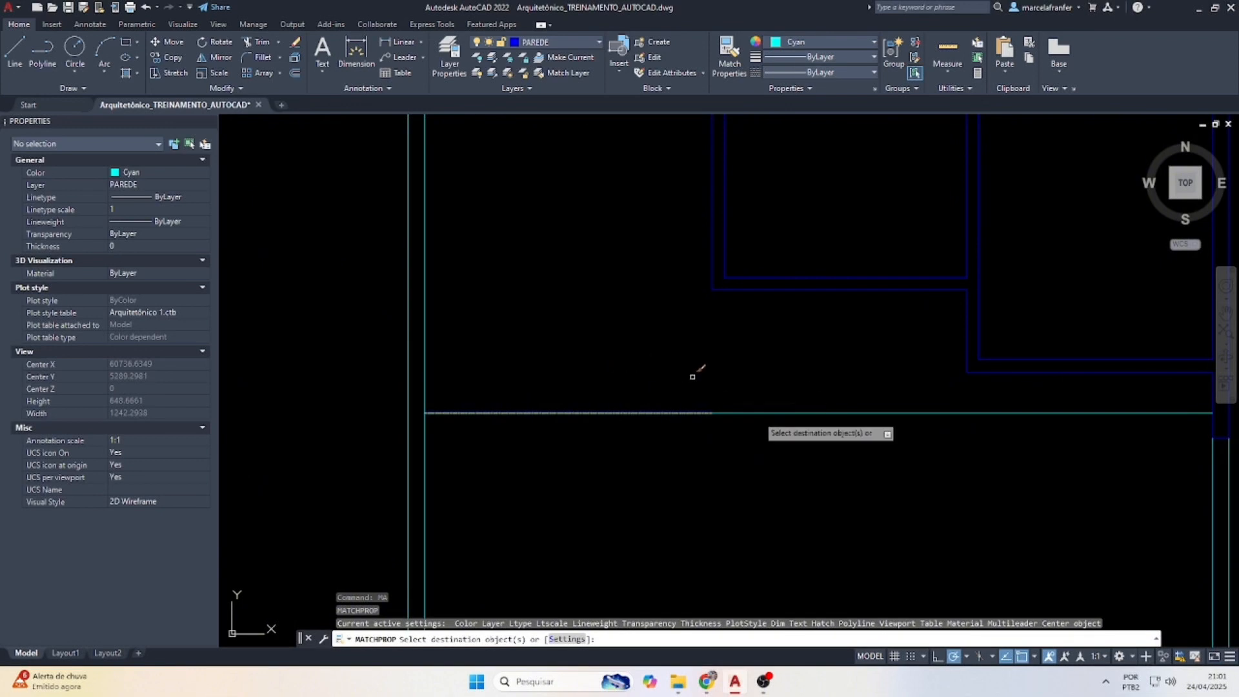
left_click(809, 450)
left_click(718, 359)
scroll(615, 393, "down", 2)
key("Escape")
key("Escape")
scroll(575, 368, "down", 2)
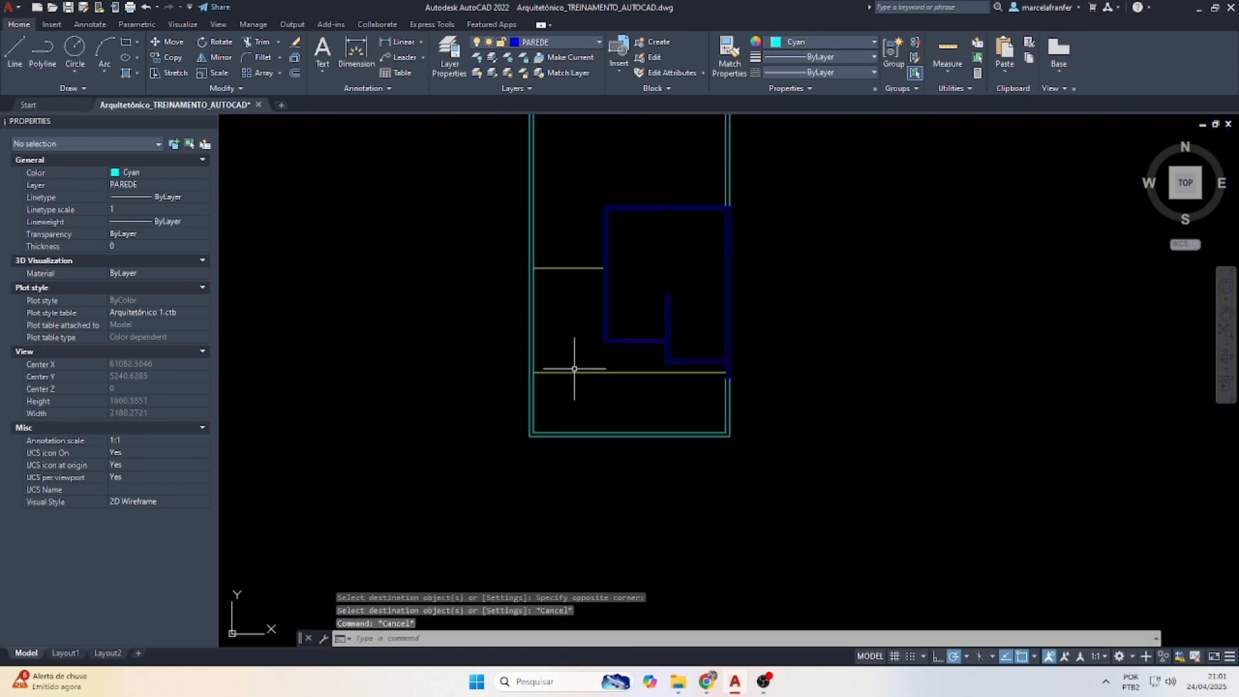
Examine the blue room walls and yellow boundary lines from the lower boundary up to the top wall.
scroll(693, 368, "up", 4)
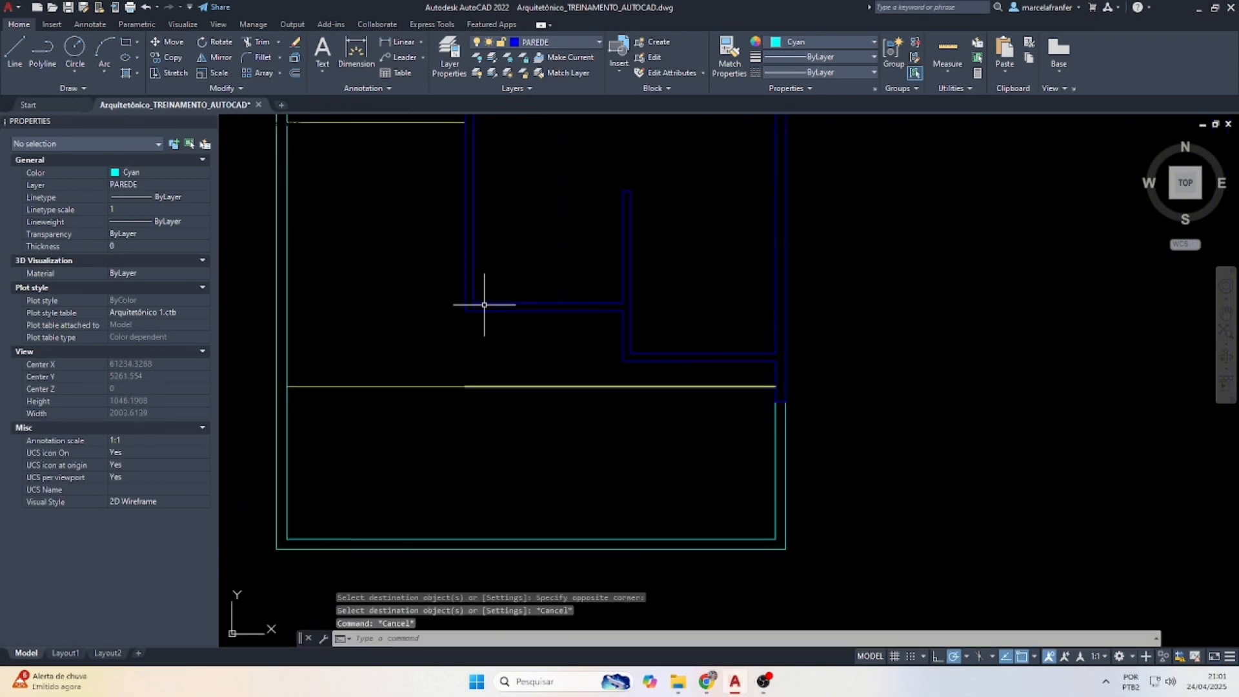
scroll(733, 388, "up", 2)
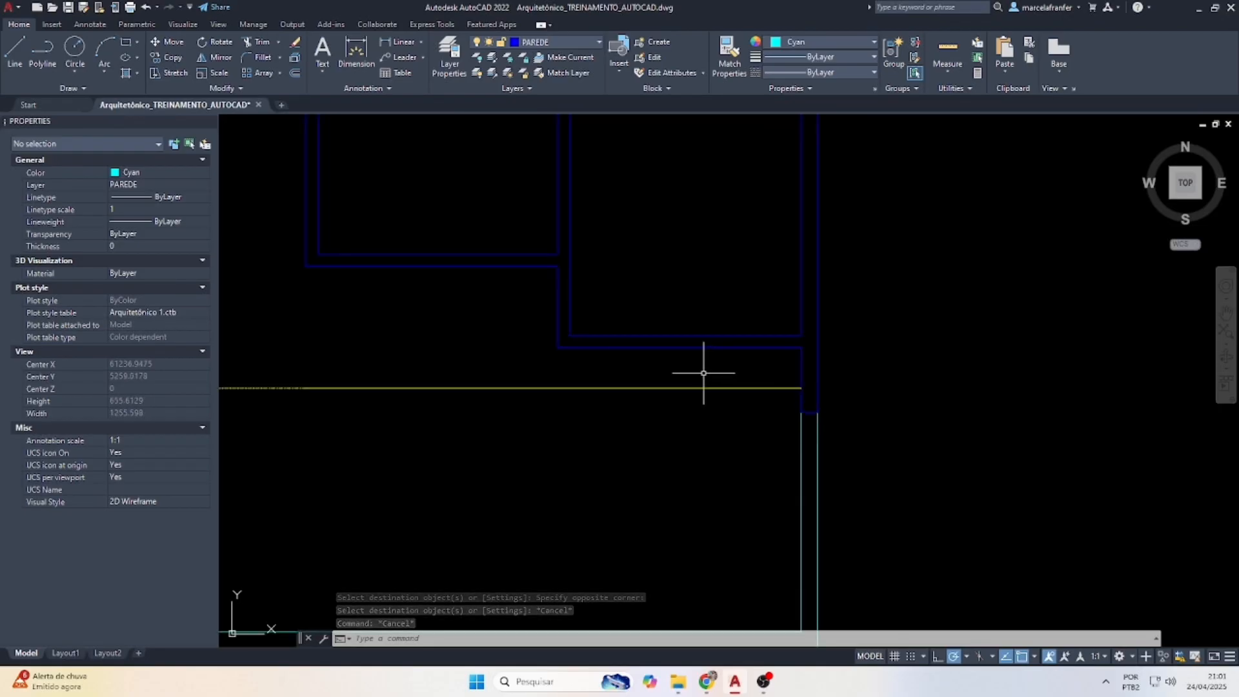
scroll(697, 380, "down", 3)
scroll(688, 352, "up", 2)
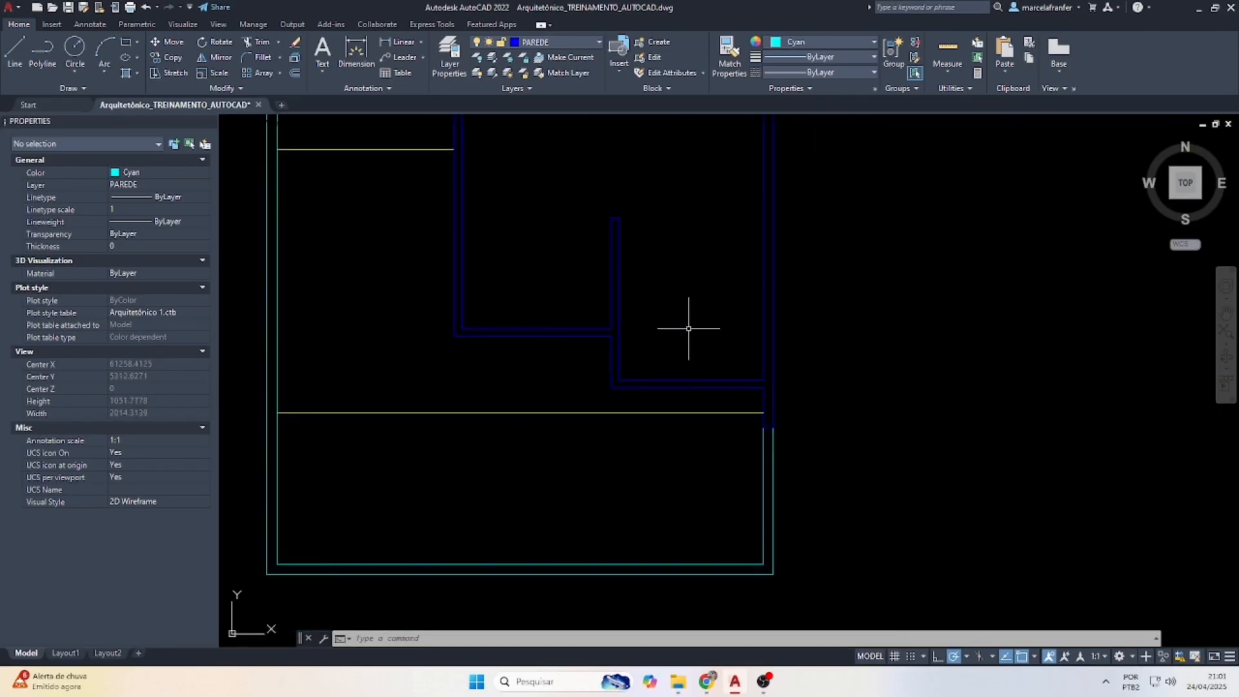
scroll(660, 317, "down", 2)
scroll(644, 198, "up", 2)
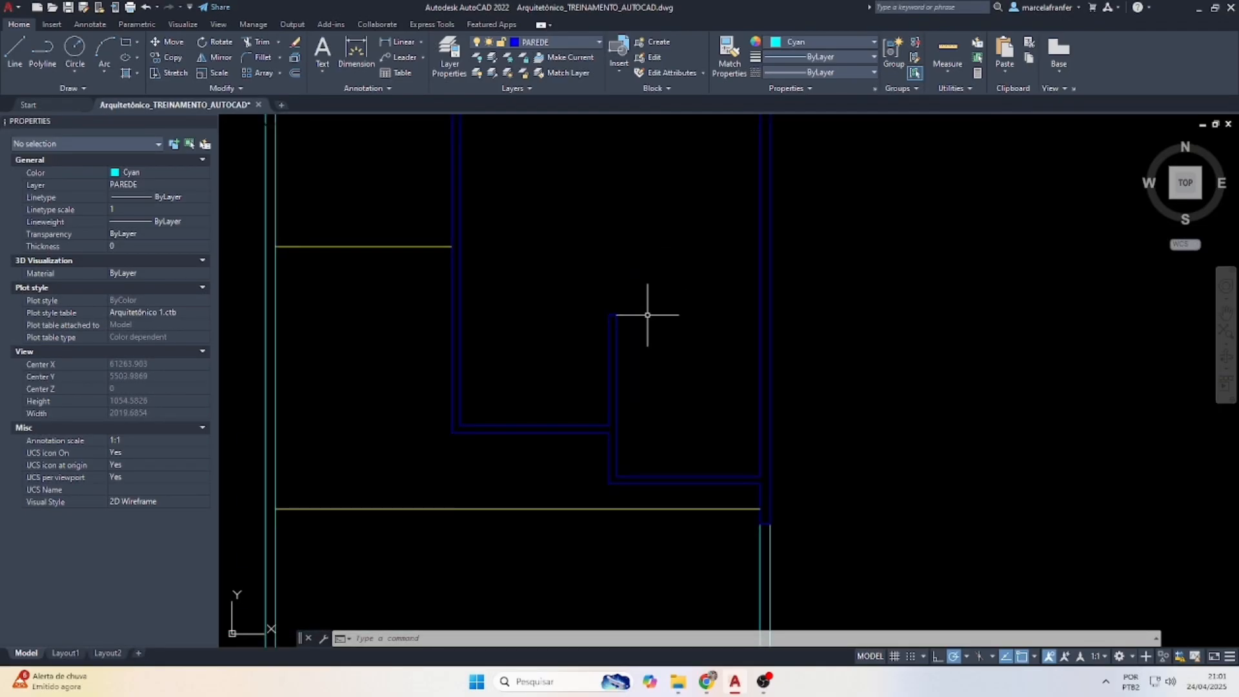
scroll(647, 315, "down", 2)
scroll(597, 293, "up", 2)
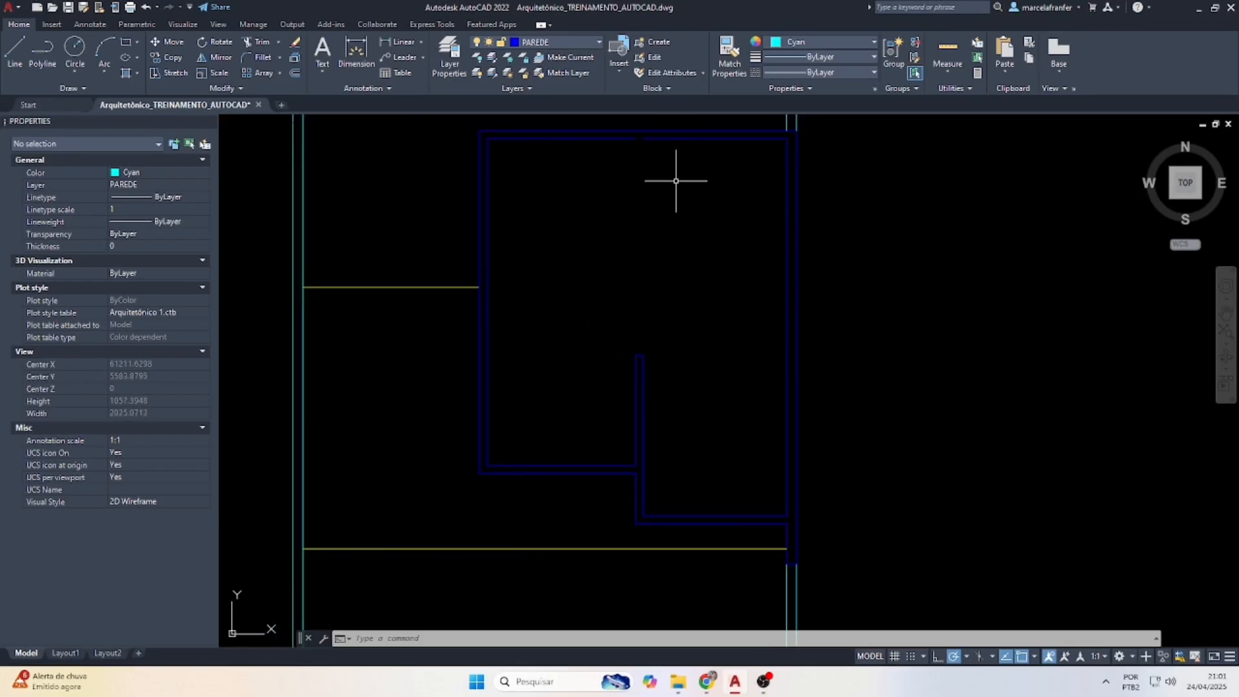
scroll(677, 147, "up", 2)
scroll(597, 176, "down", 2)
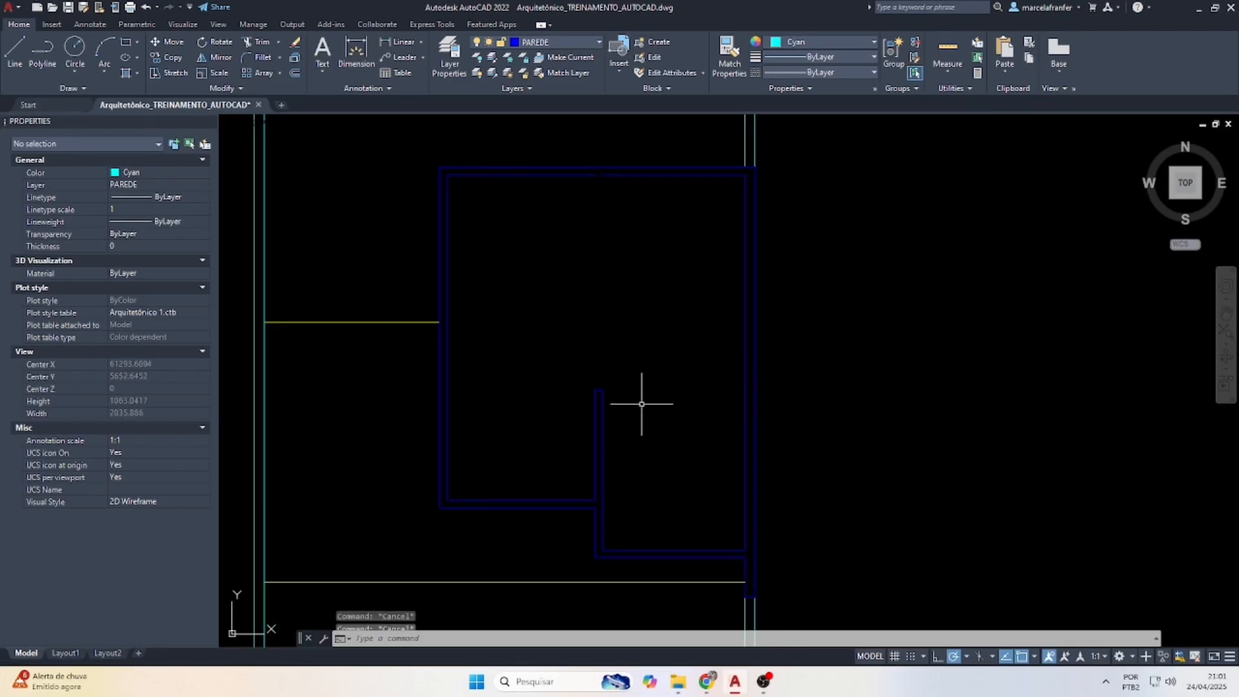
key("Escape")
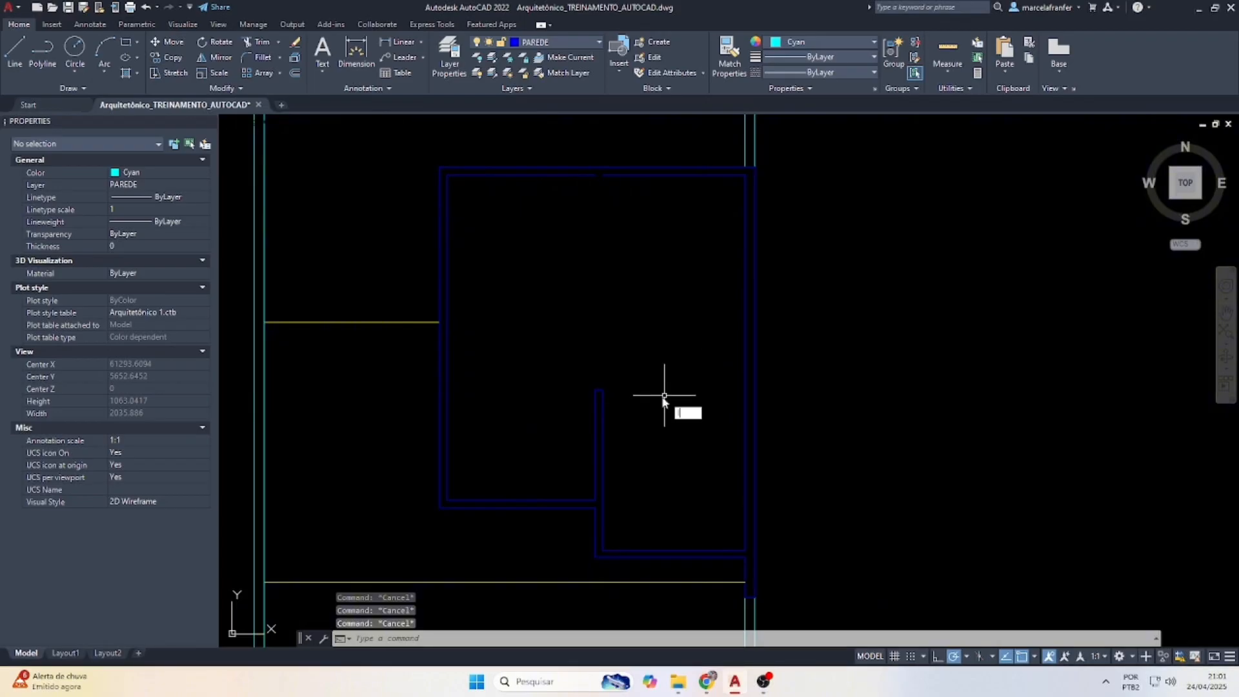
Draw a horizontal line from the top end of the interior wall stub across and past the right wall.
type("l")
key("Return")
left_click(601, 390)
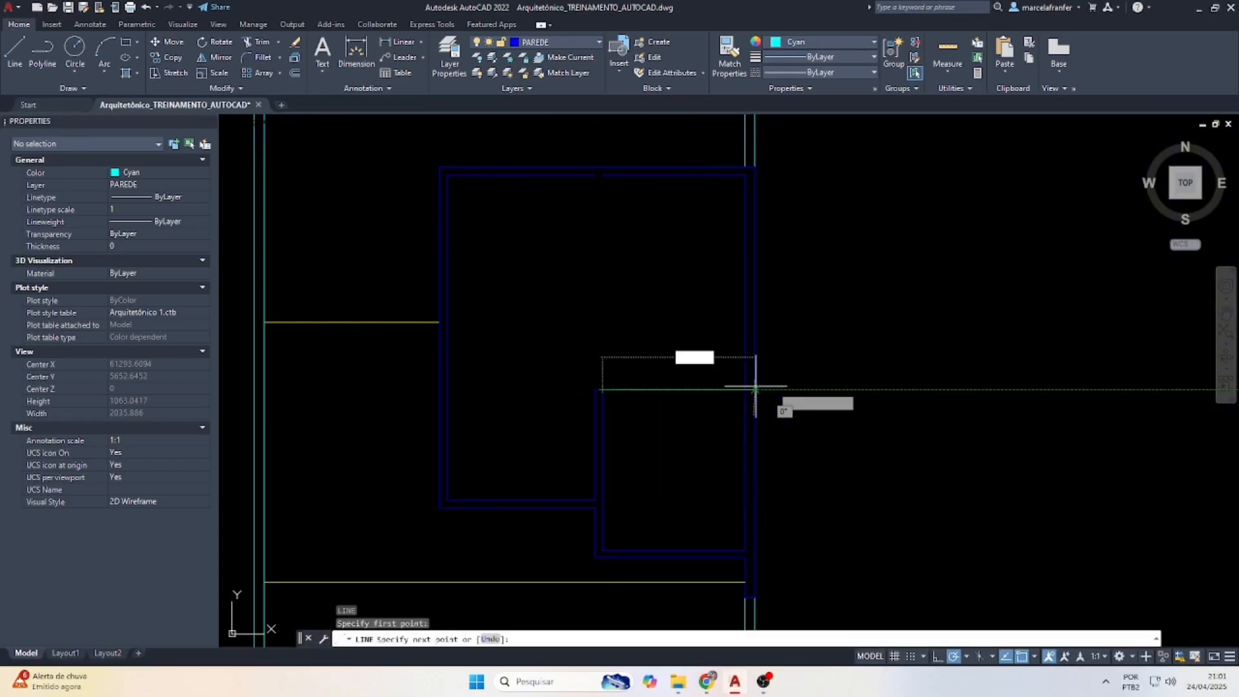
left_click(821, 388)
key("Escape")
key("Escape")
key("Escape")
Offset the new horizontal line 100 upward and delete the original line at the wall stub.
key("Return")
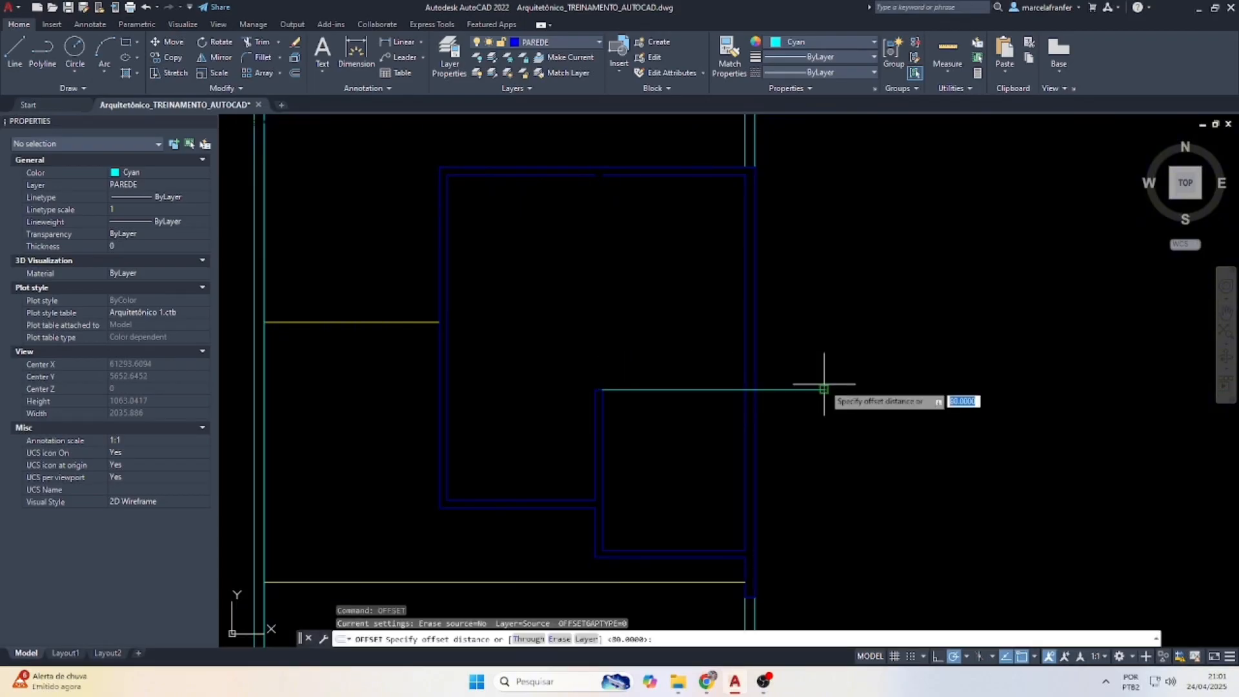
type("100")
key("Return")
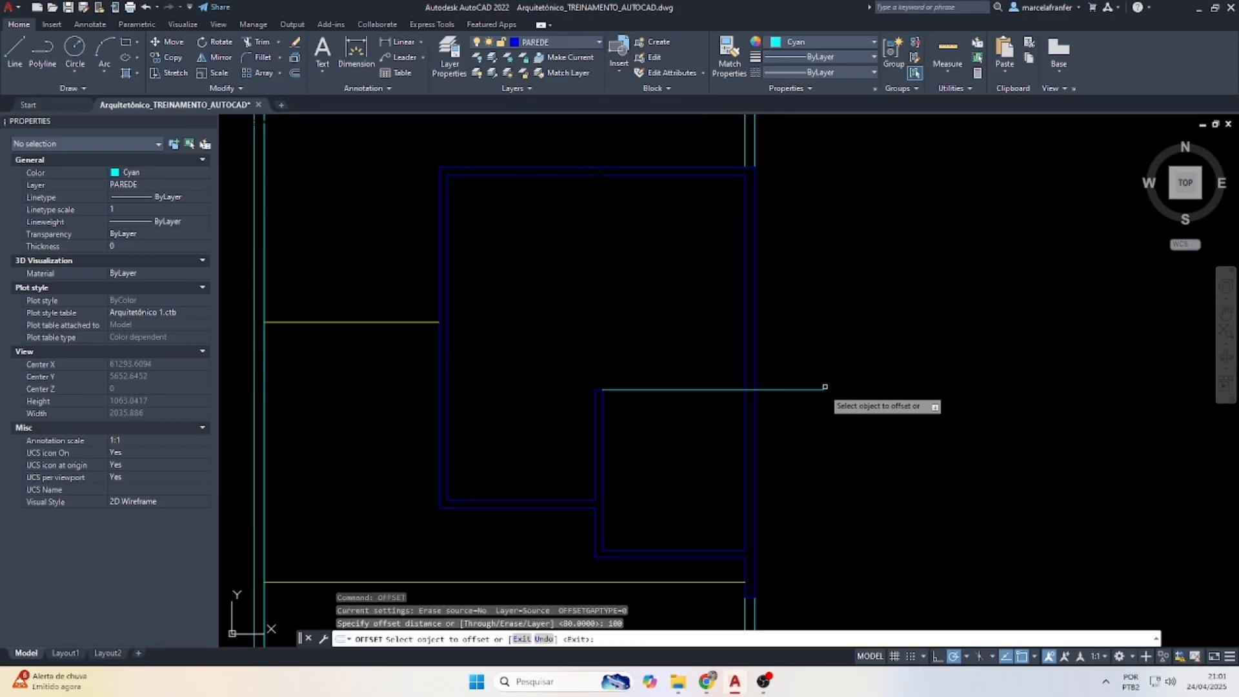
left_click(723, 391)
left_click(727, 329)
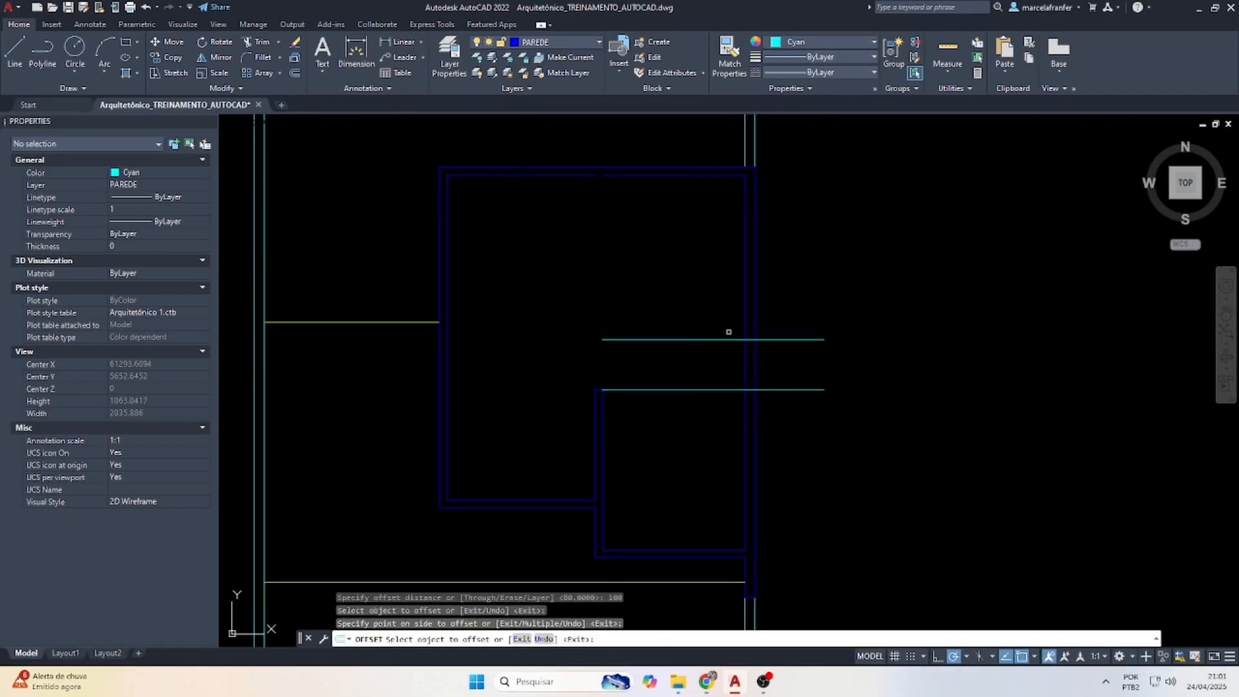
key("Escape")
left_click_drag(821, 433, 783, 364)
key("Delete")
key("Escape")
key("Escape")
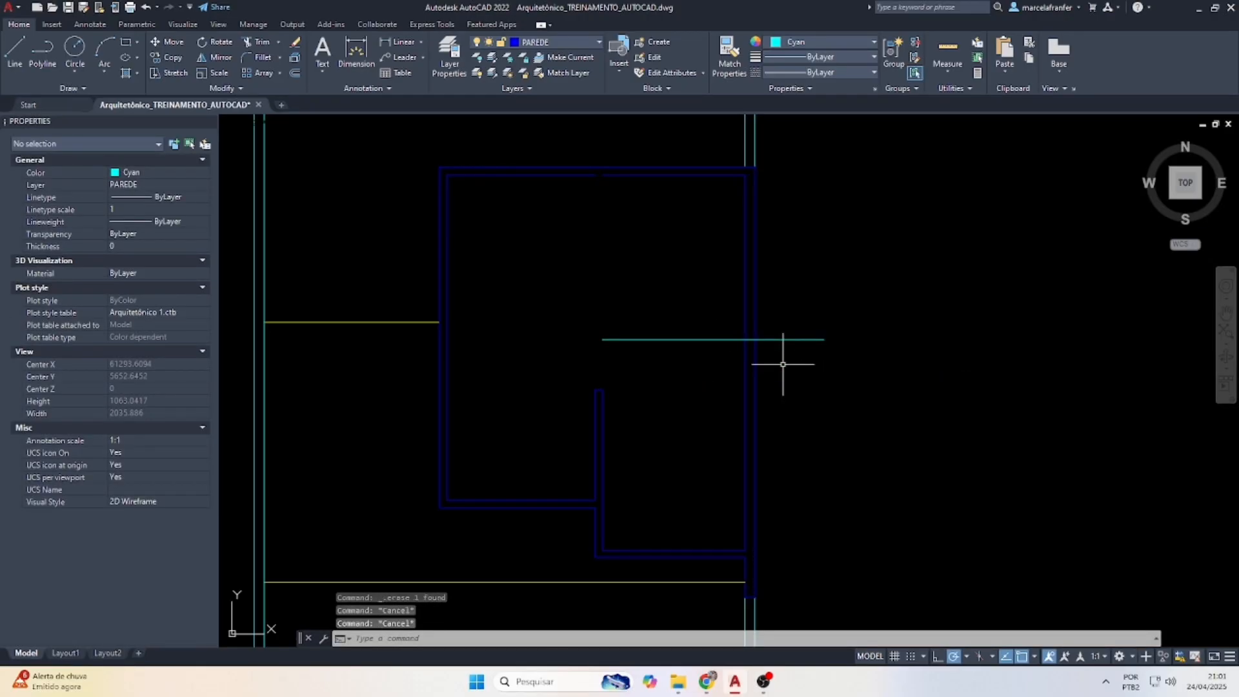
Offset the remaining cyan horizontal line 220 upward to set the staircase's overall width.
key("Return")
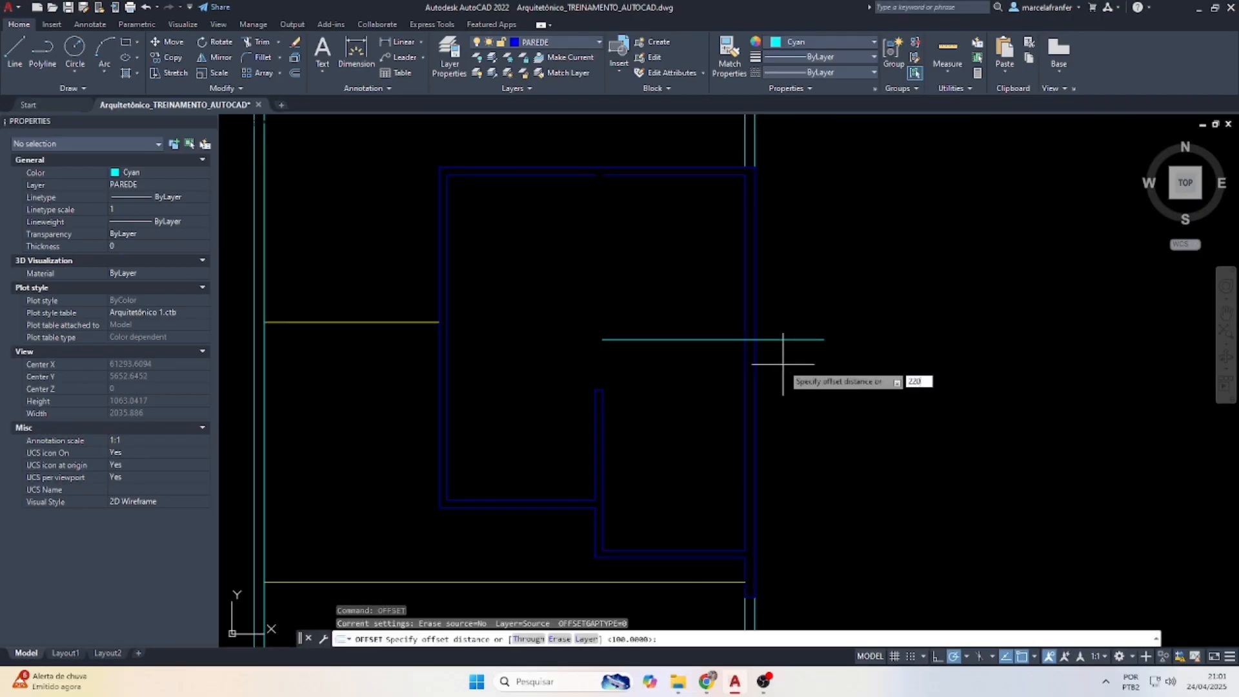
key("Return")
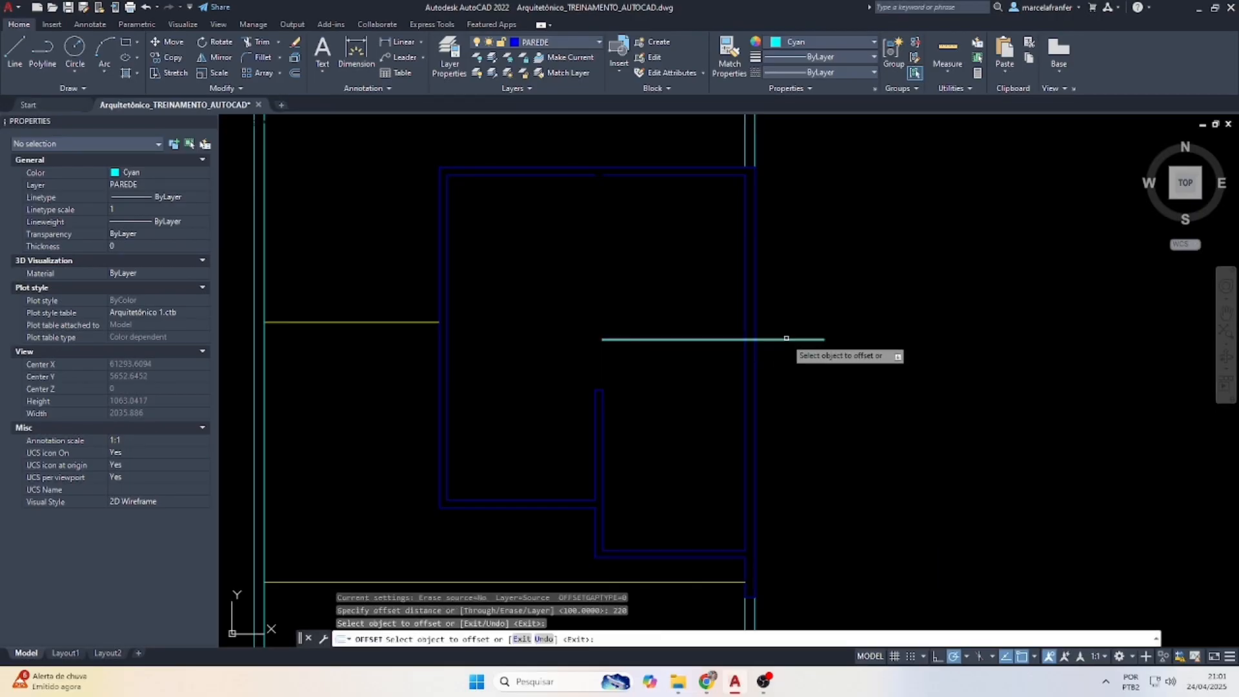
left_click(786, 338)
left_click(788, 287)
key("Escape")
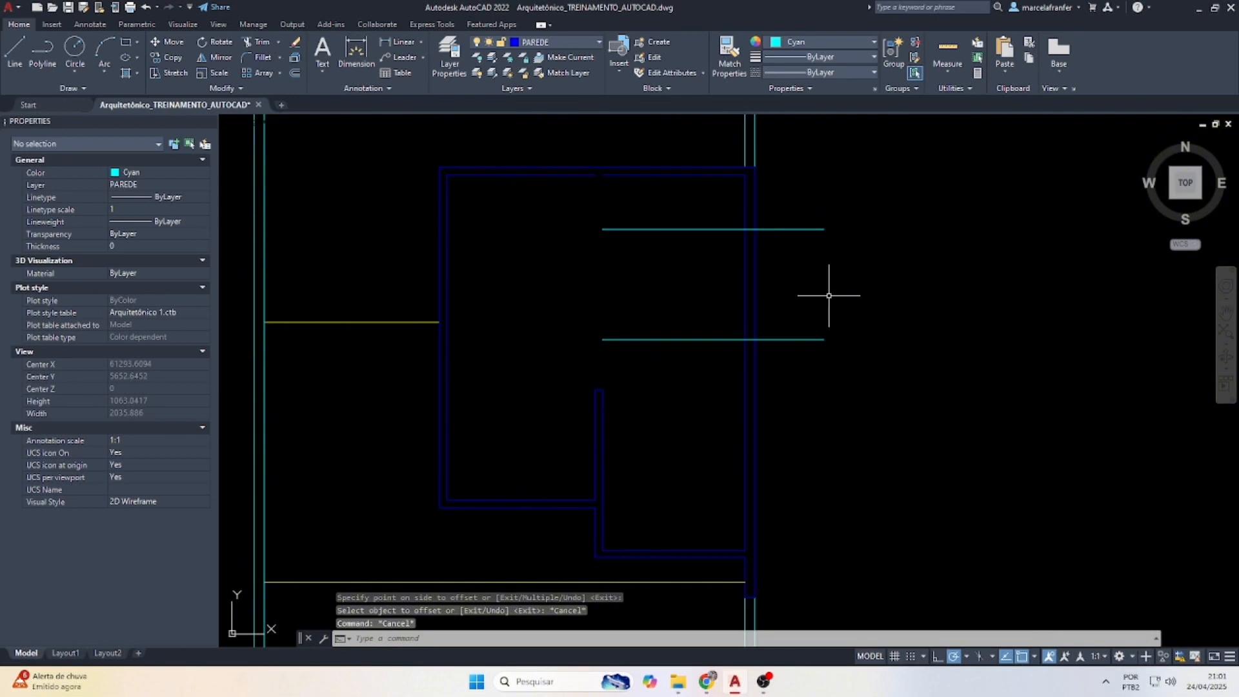
Draw a vertical line joining the left ends of the two cyan horizontal lines.
key("Return")
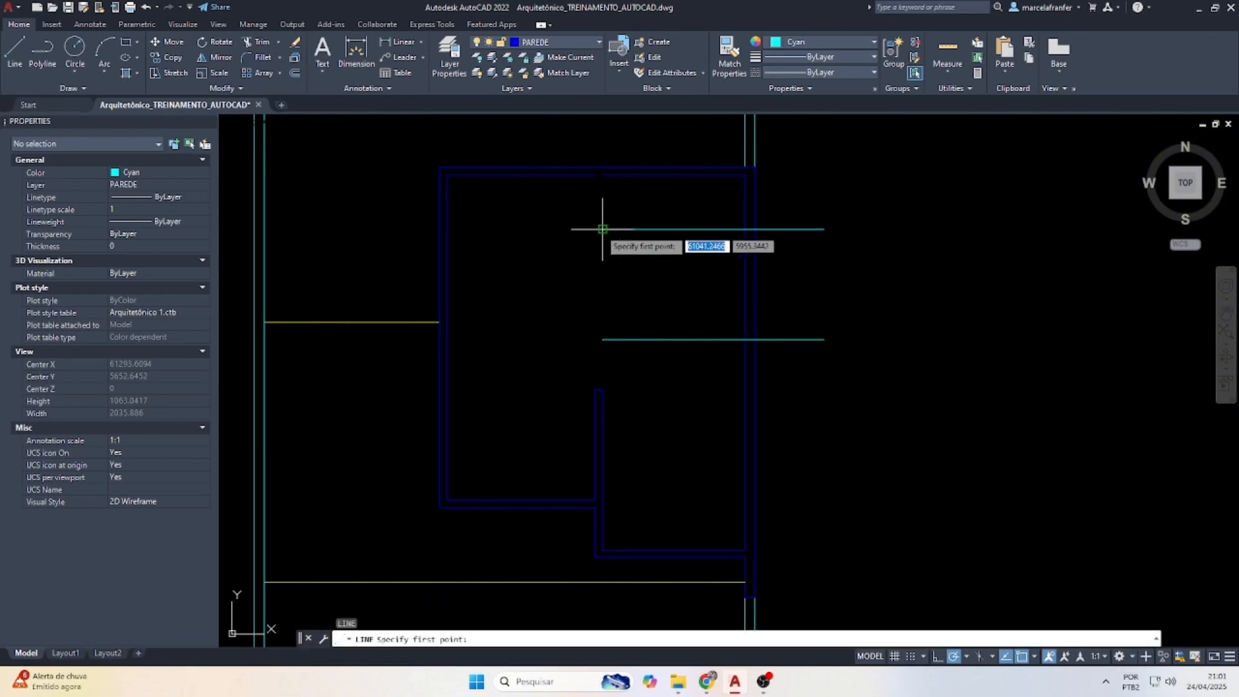
left_click(602, 229)
left_click(602, 339)
key("Escape")
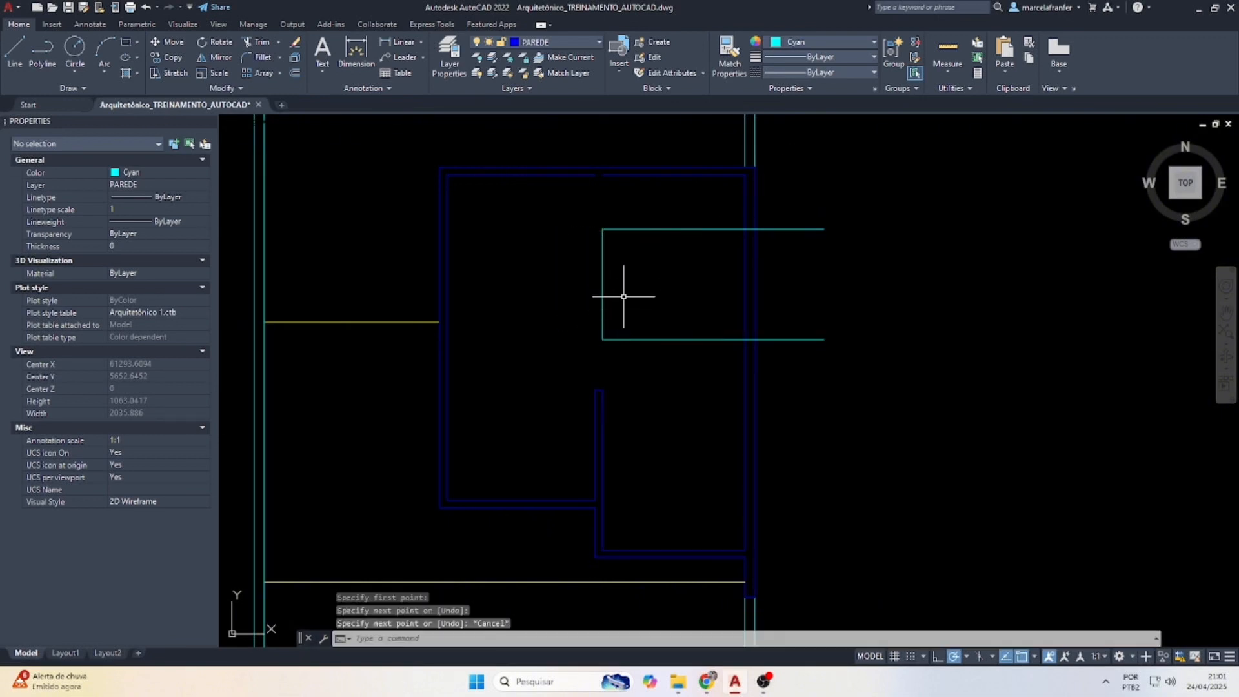
Draw a horizontal line from the midpoint of the vertical cyan line to the right wall's inner face.
key("Return")
left_click(602, 284)
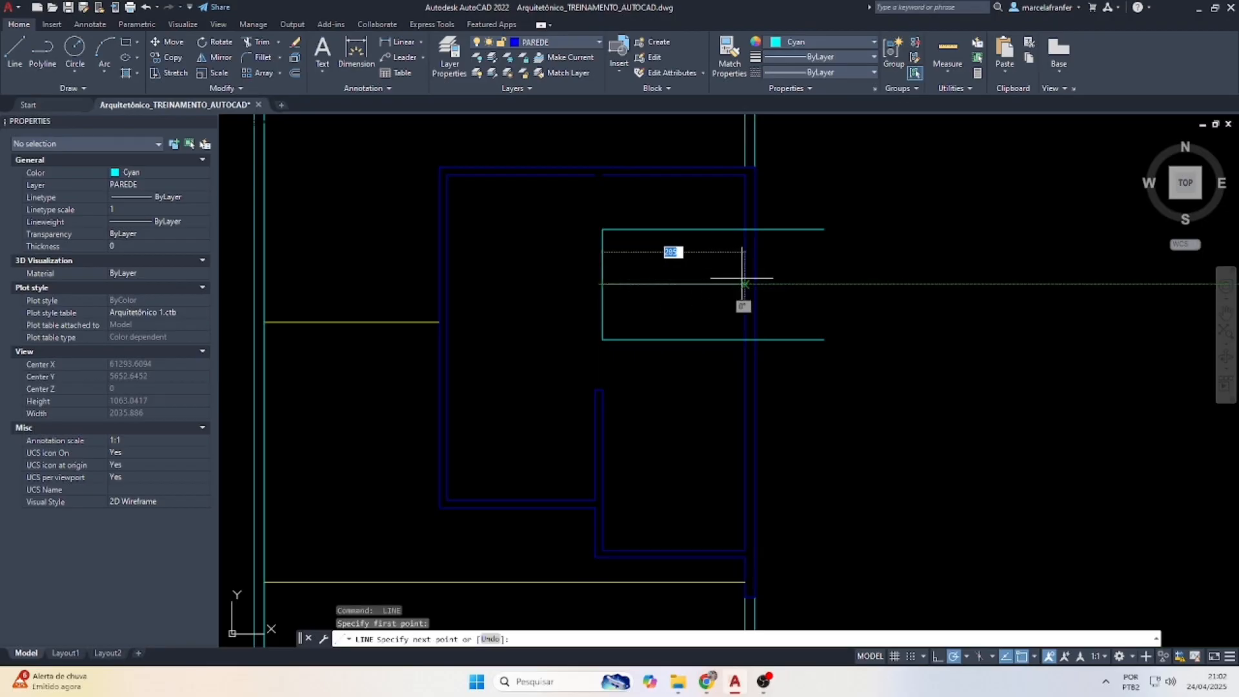
left_click(743, 281)
key("Escape")
key("Escape")
Trim the upper and lower staircase lines back to the right wall's inner face.
key("Return")
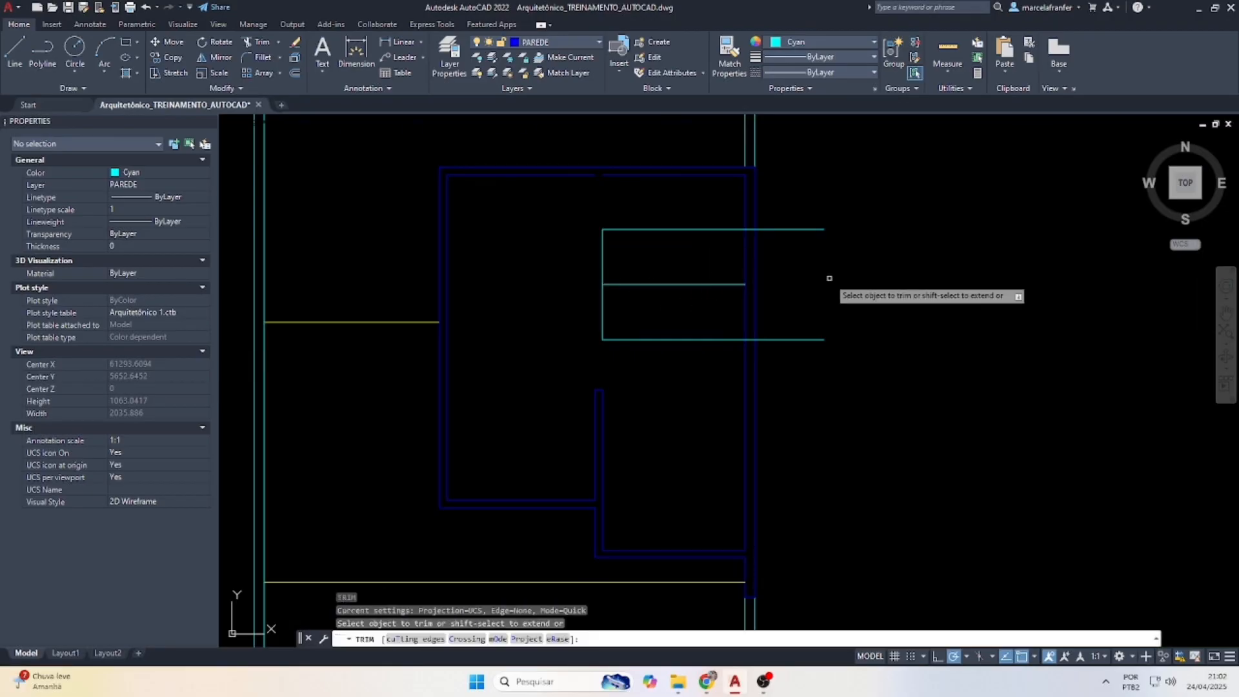
left_click(830, 279)
scroll(749, 238, "up", 4)
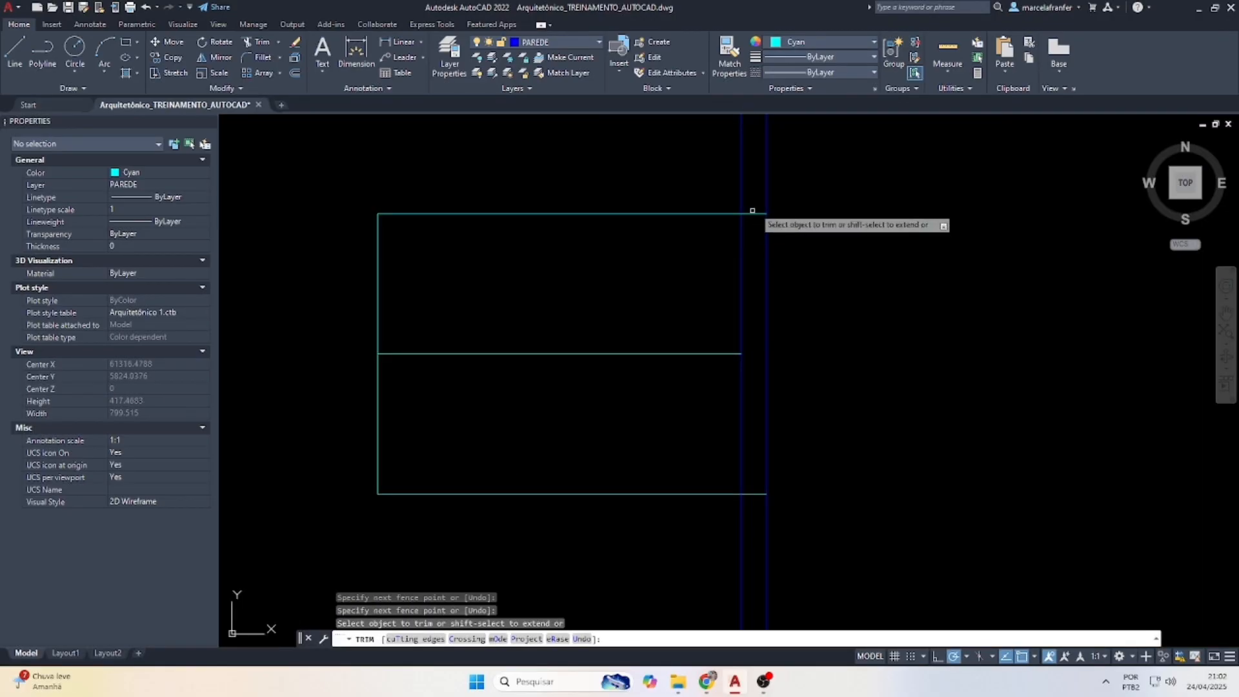
left_click(755, 207)
scroll(719, 349, "down", 2)
key("Escape")
key("Escape")
key("Escape")
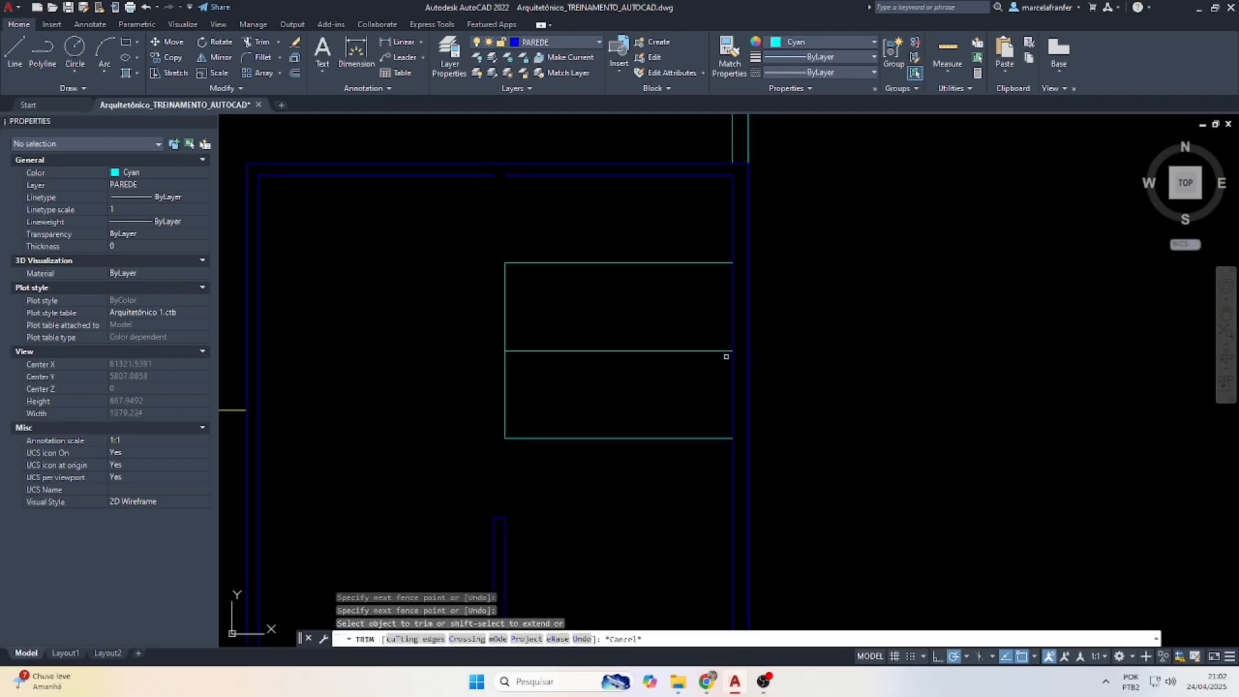
Offset the right wall's inner face line 100 to the left to mark the stair landing.
type("of")
key("Return")
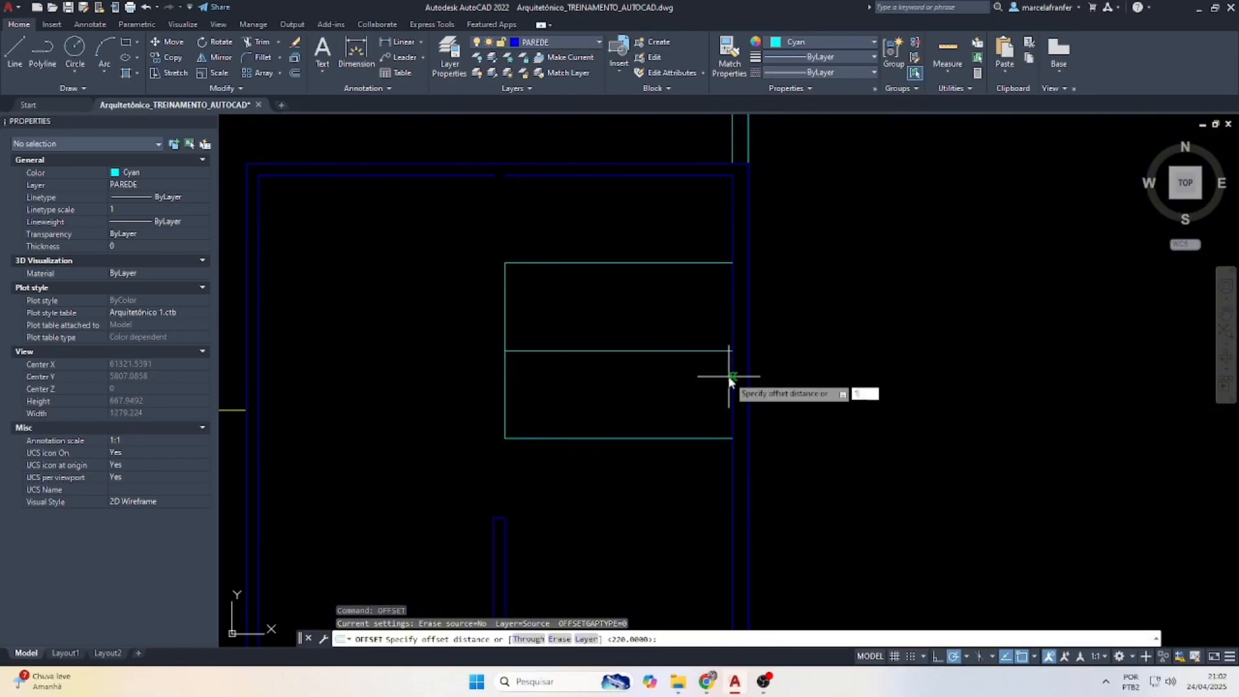
key("Return")
left_click(734, 382)
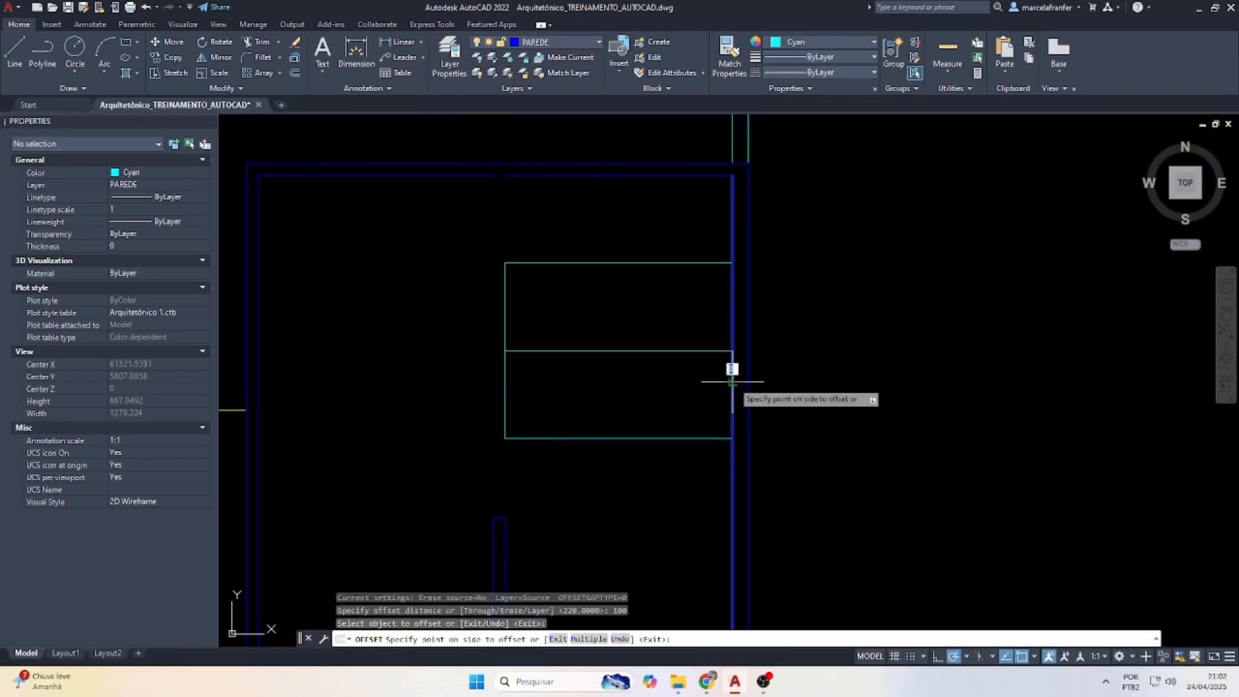
left_click(683, 381)
key("Escape")
Trim the landing line's excess above and below the staircase outline.
type("tr")
key("Return")
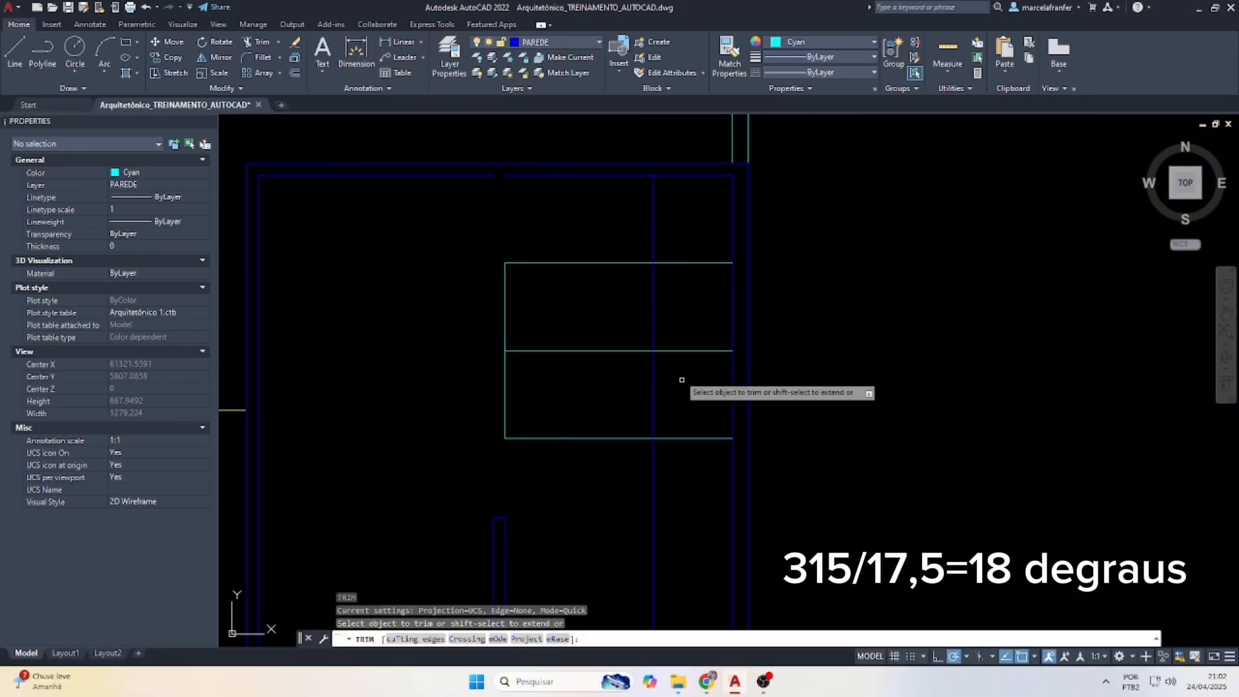
left_click(653, 257)
left_click(662, 468)
left_click(629, 477)
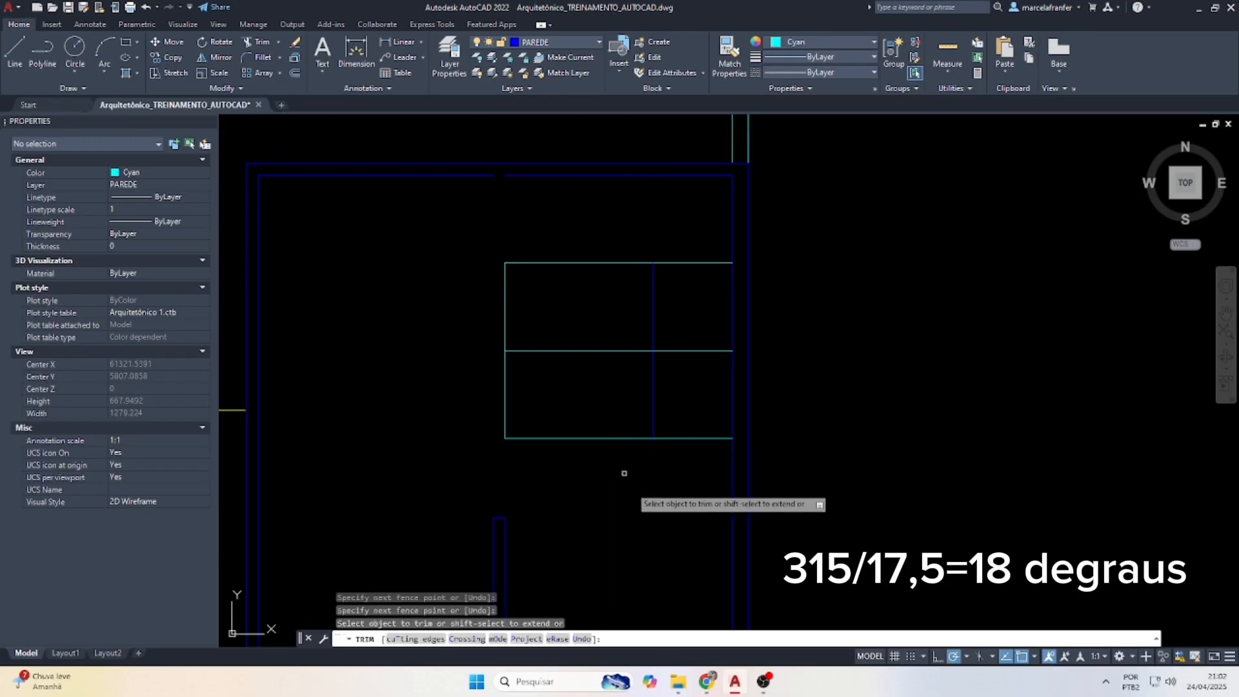
key("Return")
key("Escape")
key("Escape")
key("Escape")
Offset the landing line leftward nine times in succession at 28 spacing to create the stair tread lines.
key("Return")
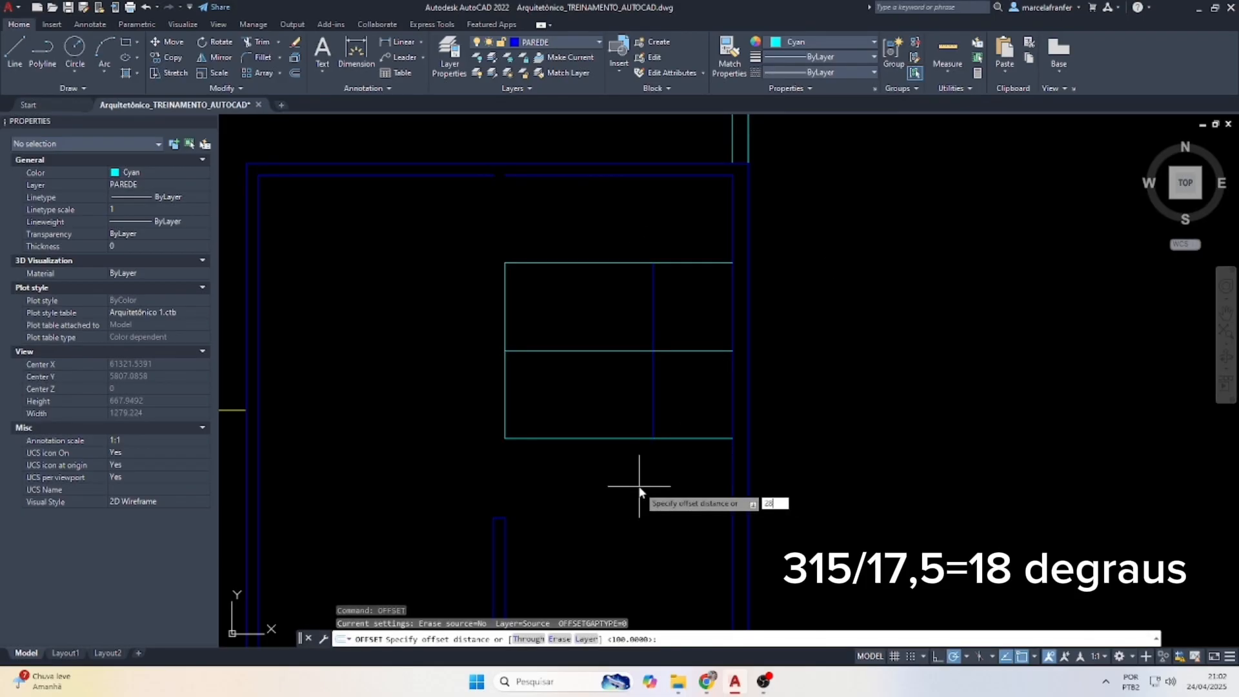
type("28")
key("Return")
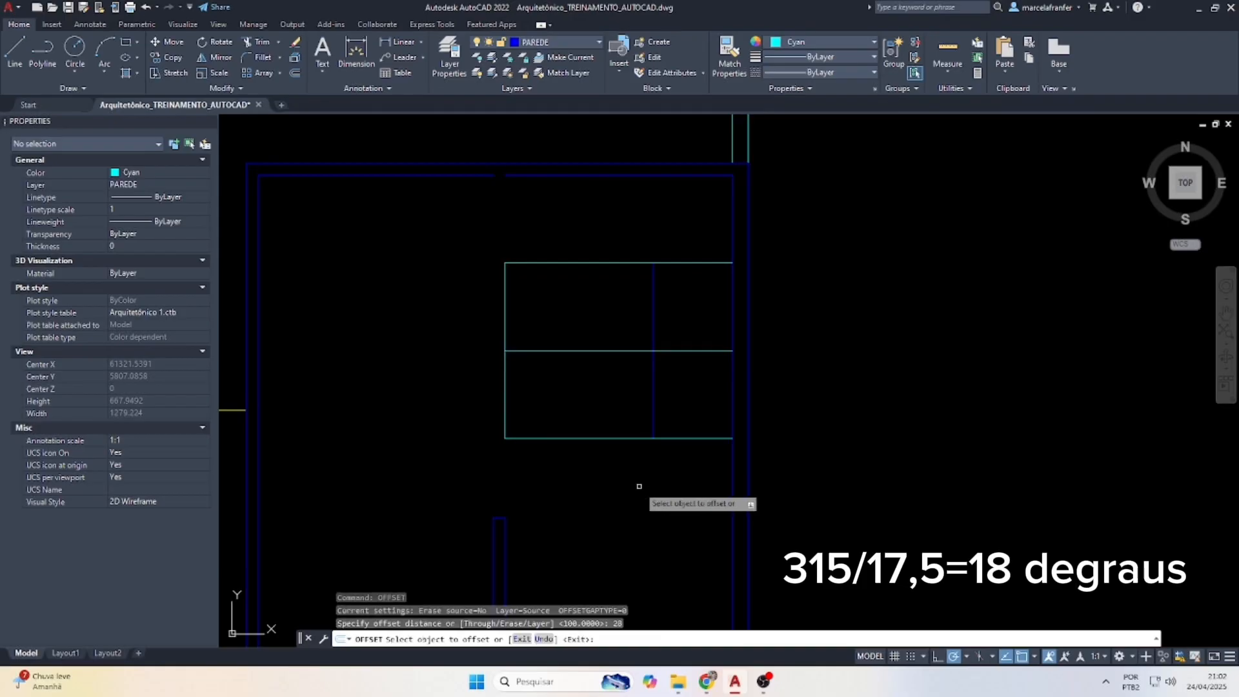
left_click(652, 389)
left_click(628, 384)
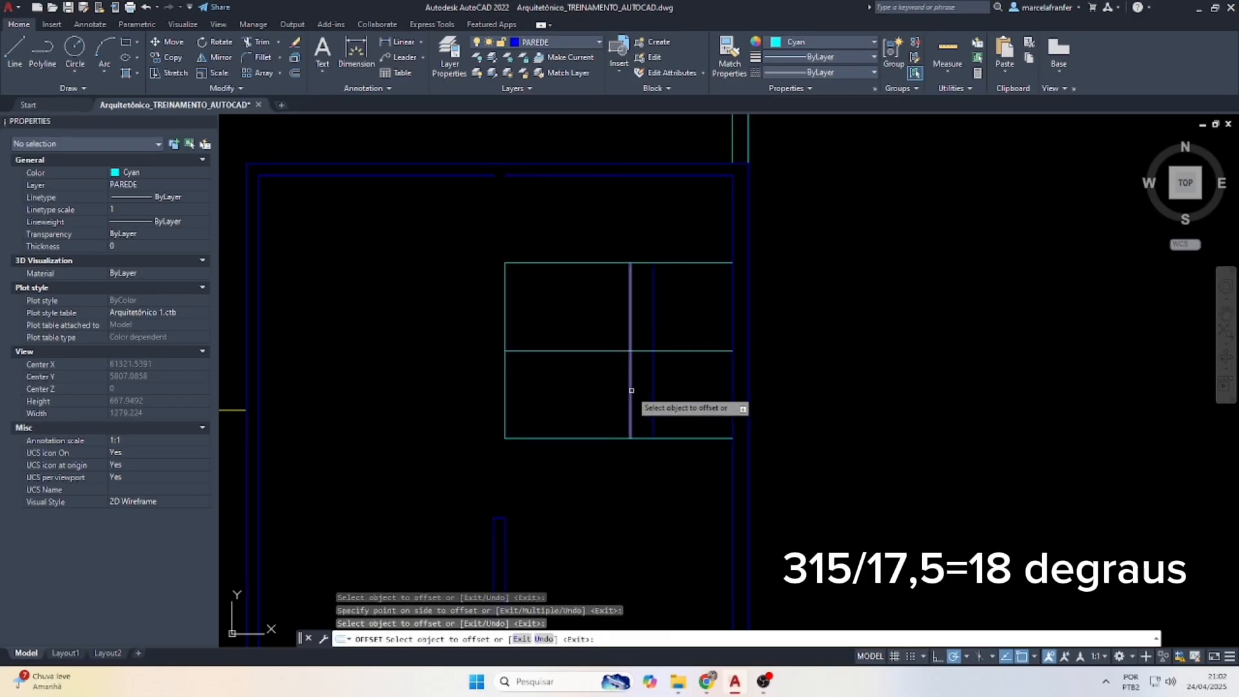
left_click(632, 391)
left_click(608, 390)
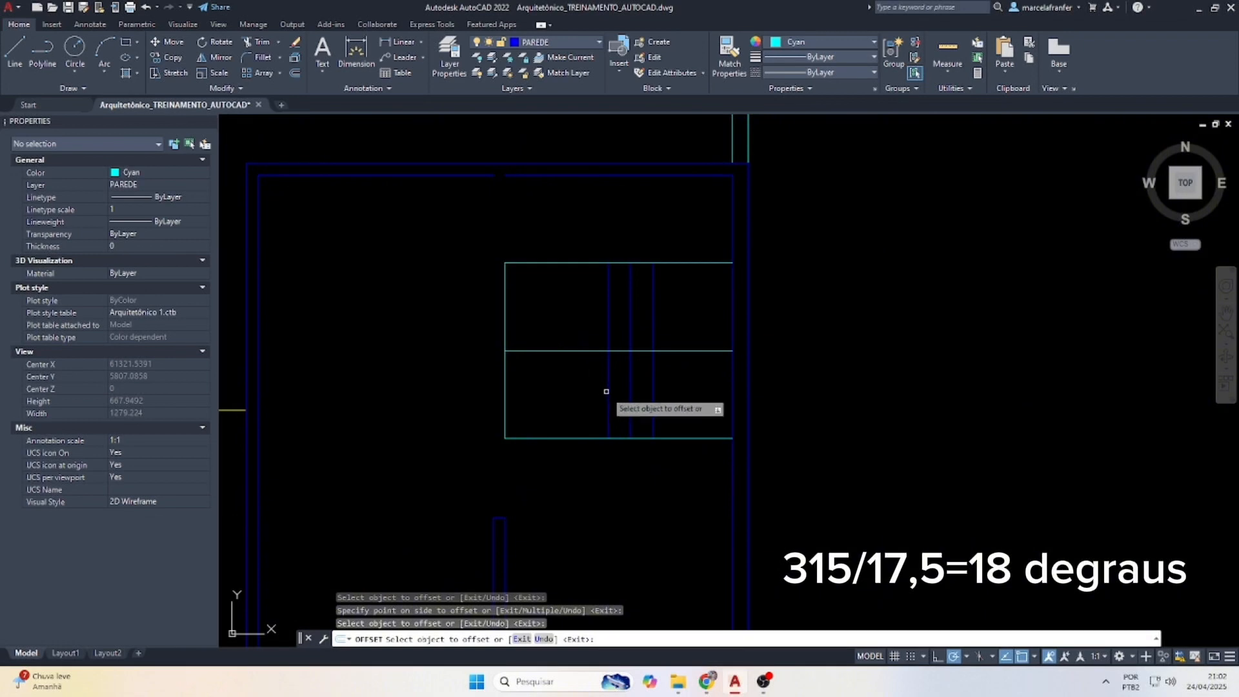
left_click(608, 391)
left_click(582, 389)
left_click(586, 389)
left_click(565, 388)
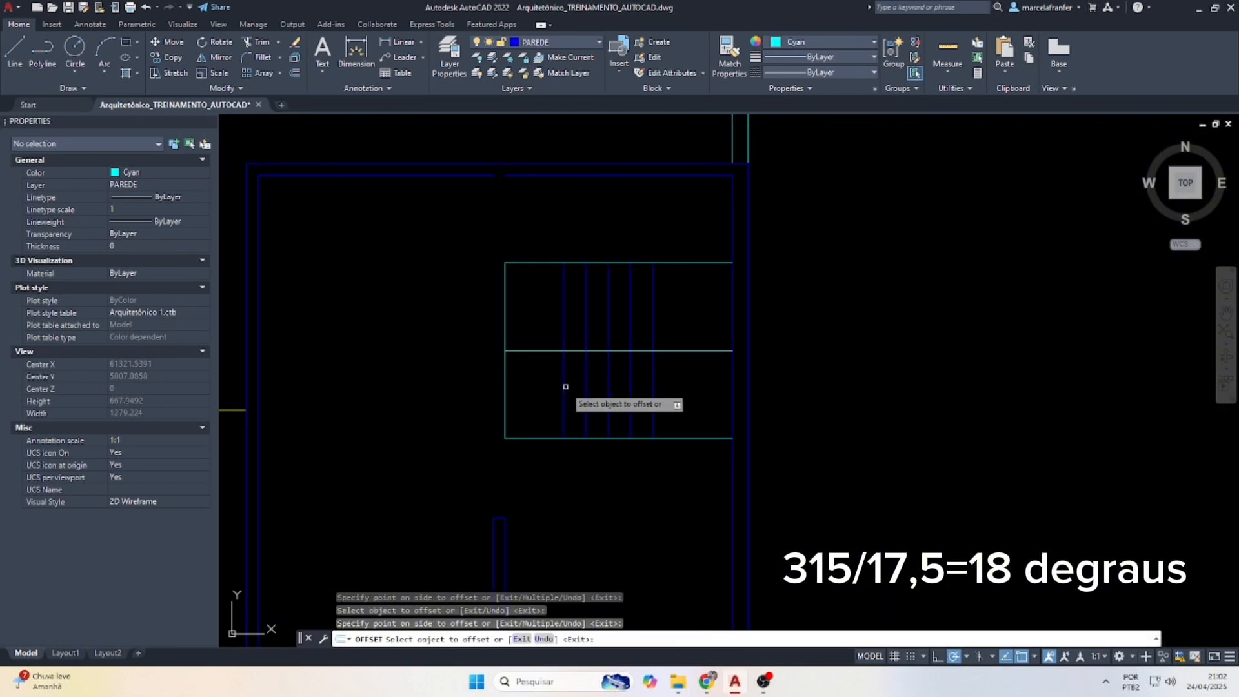
left_click(565, 387)
left_click(543, 389)
left_click(542, 390)
left_click(520, 386)
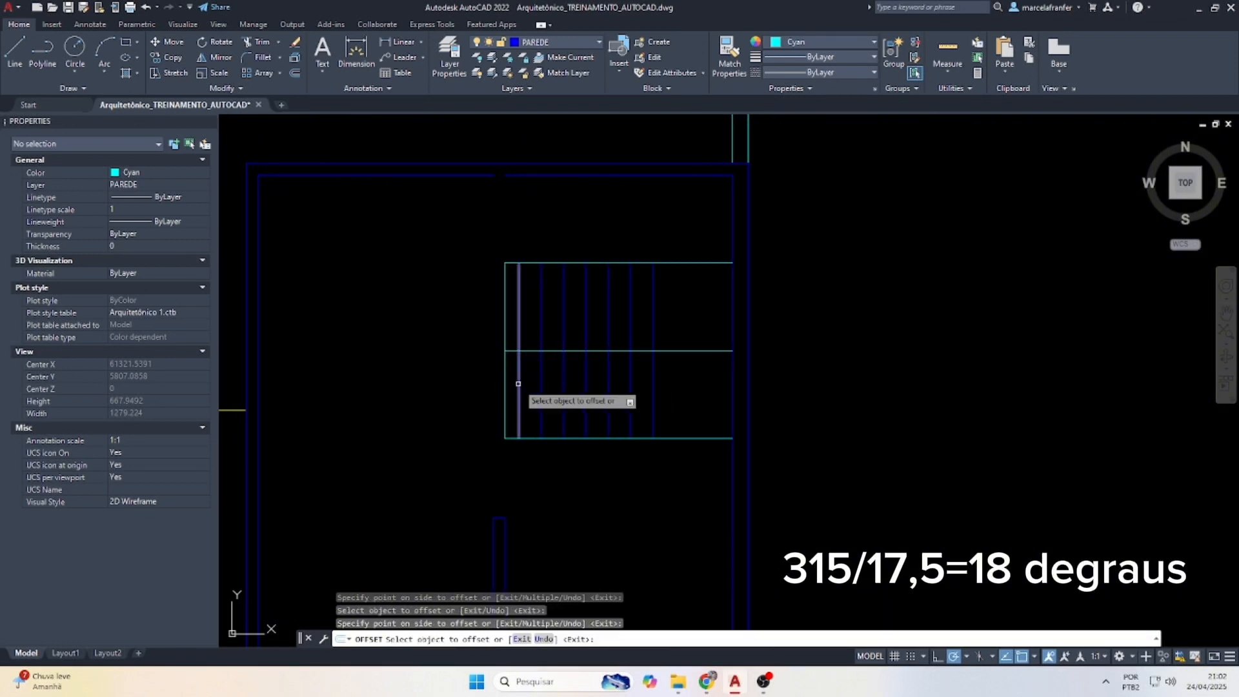
left_click(519, 384)
left_click(494, 386)
left_click(497, 387)
left_click(475, 385)
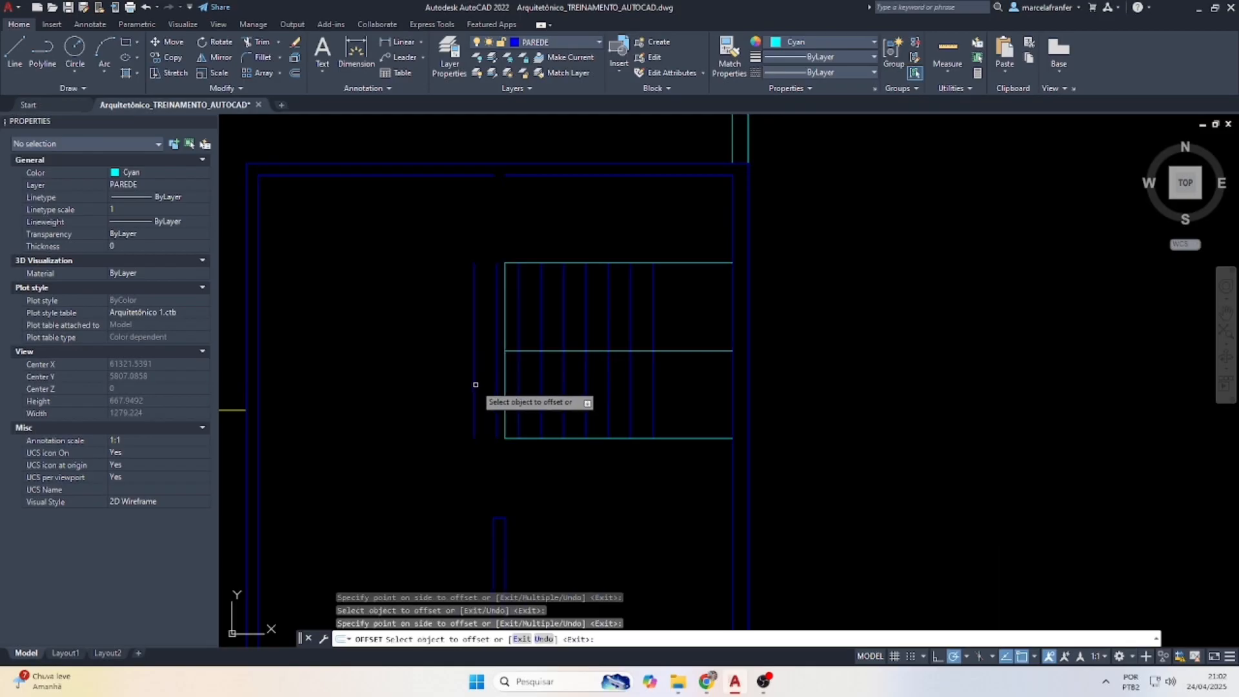
left_click(475, 384)
left_click(446, 379)
key("Escape")
scroll(530, 382, "down", 2)
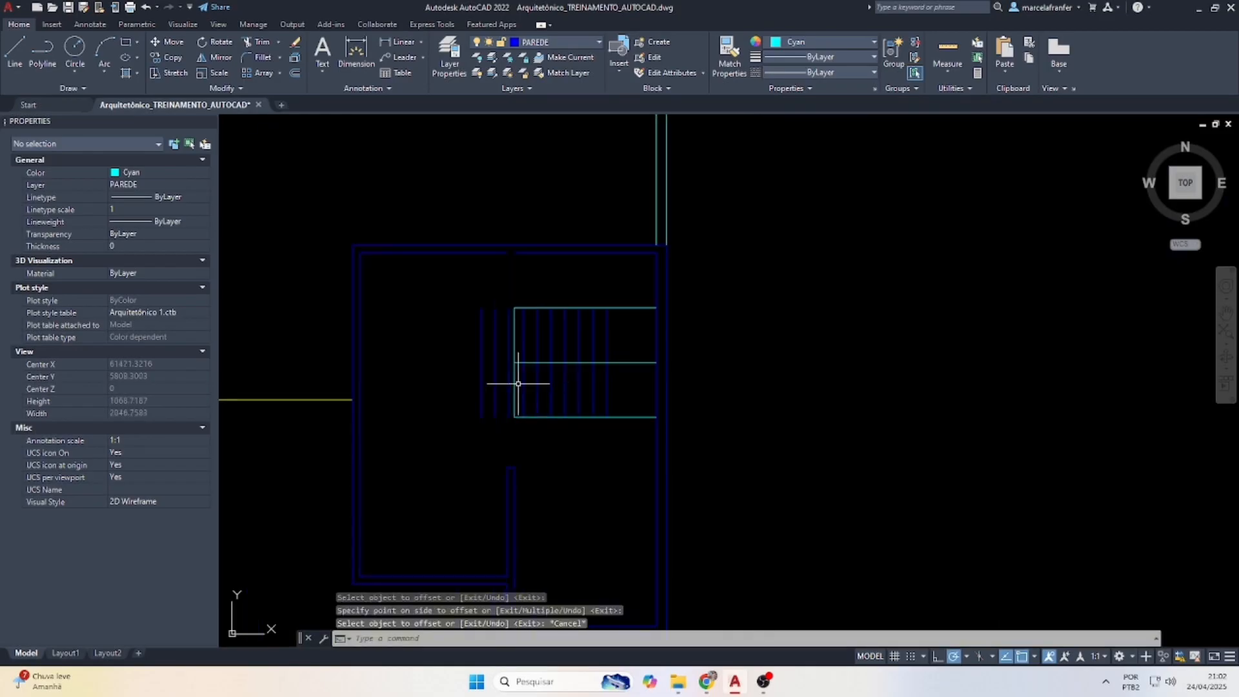
Stretch the staircase's middle line to the leftmost tread line and delete the cyan vertical line crossing the treads.
scroll(450, 382, "up", 2)
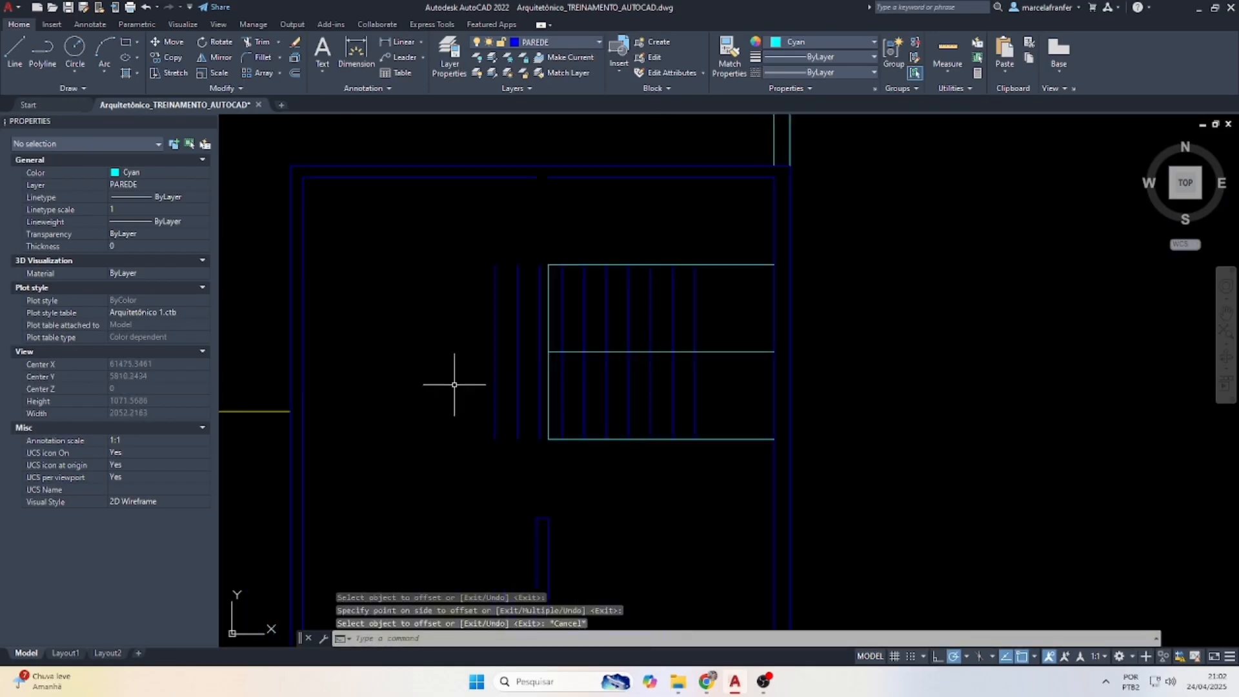
left_click(599, 353)
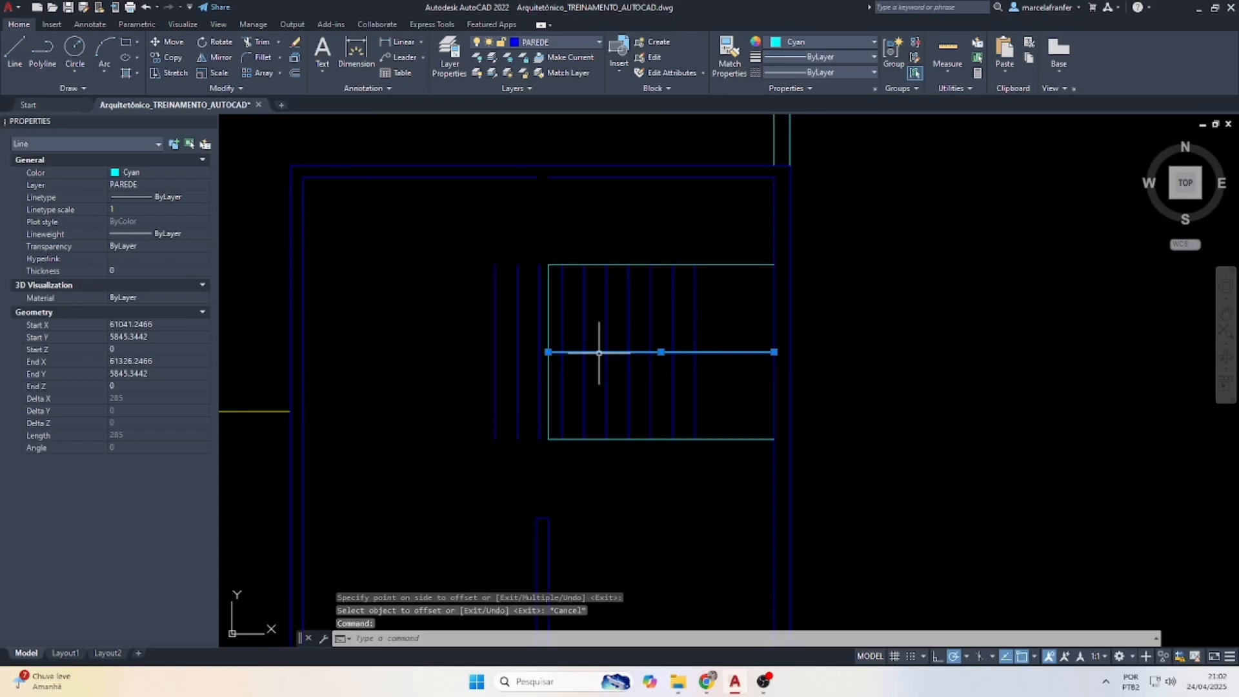
left_click(548, 352)
left_click(494, 351)
key("Escape")
key("Escape")
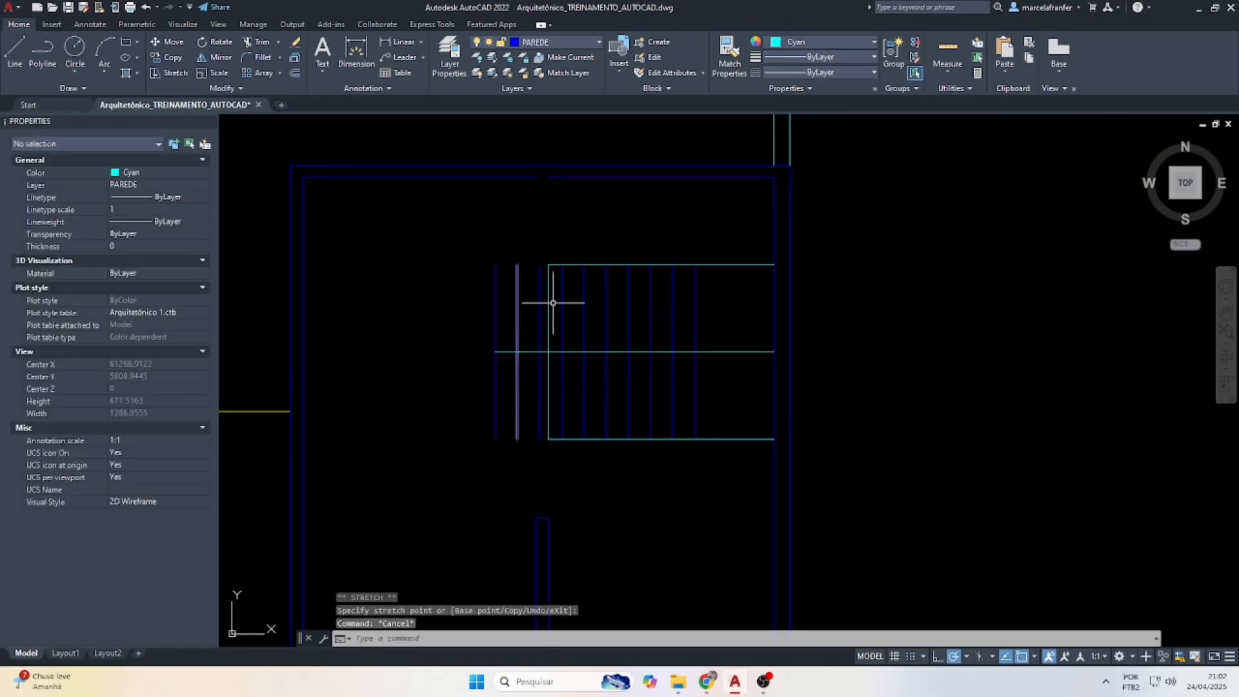
left_click(548, 300)
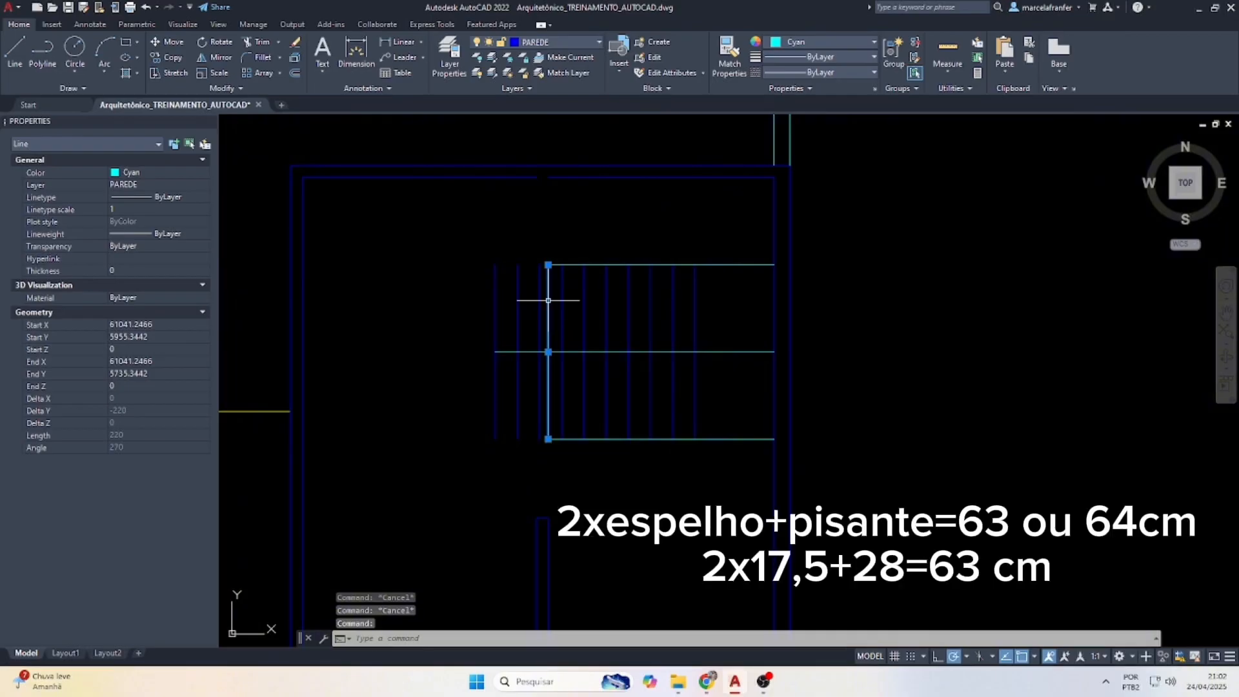
key("Delete")
Extend the staircase's upper and lower horizontal lines to the leftmost tread line.
left_click(498, 295)
left_click(462, 296)
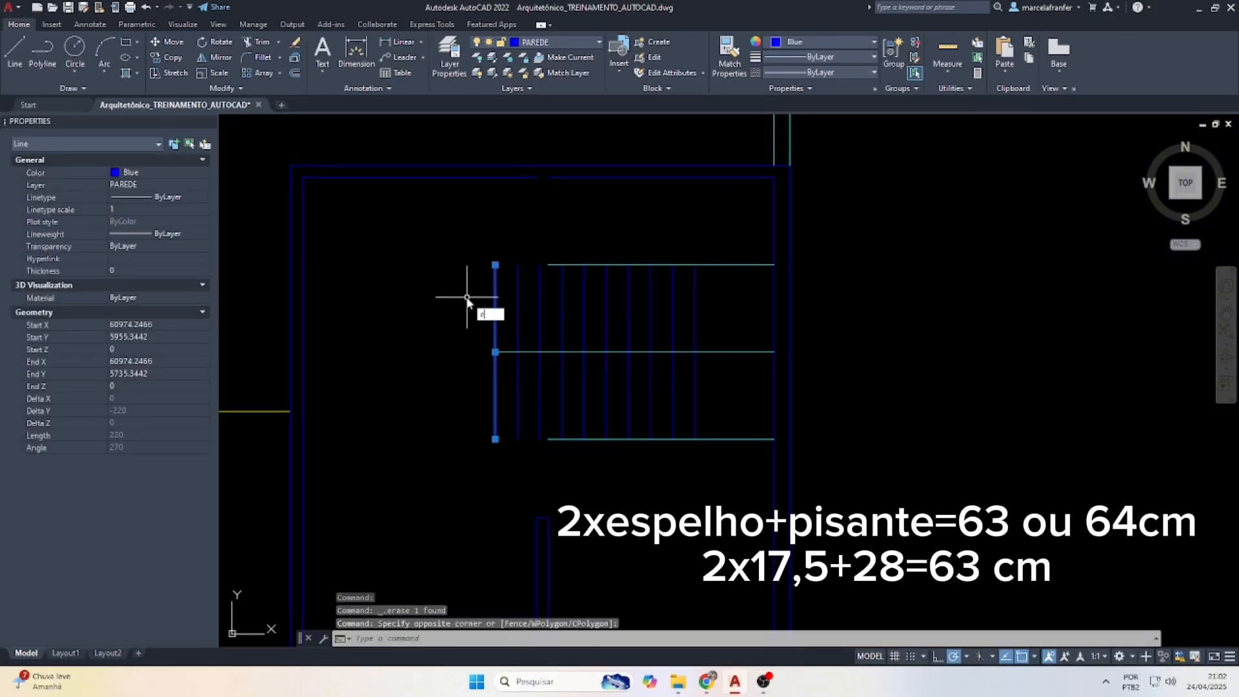
type("x")
key("Return")
left_click_drag(501, 273, 575, 263)
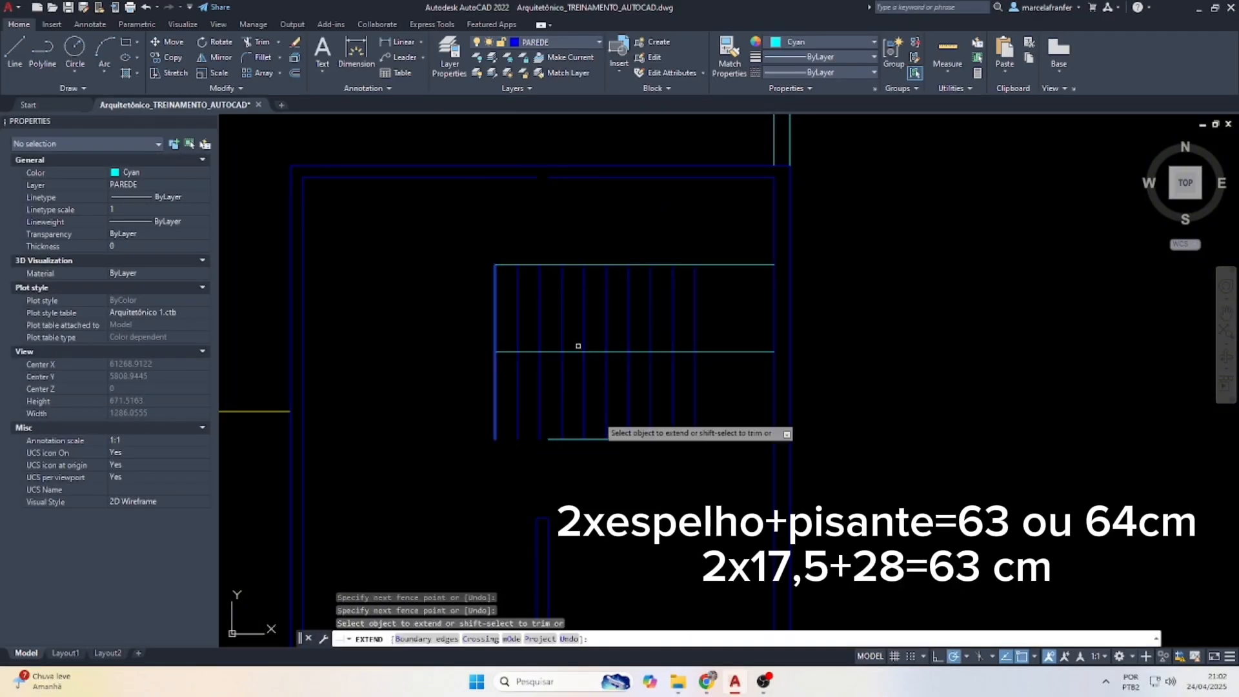
left_click_drag(586, 453, 573, 410)
key("Escape")
key("Escape")
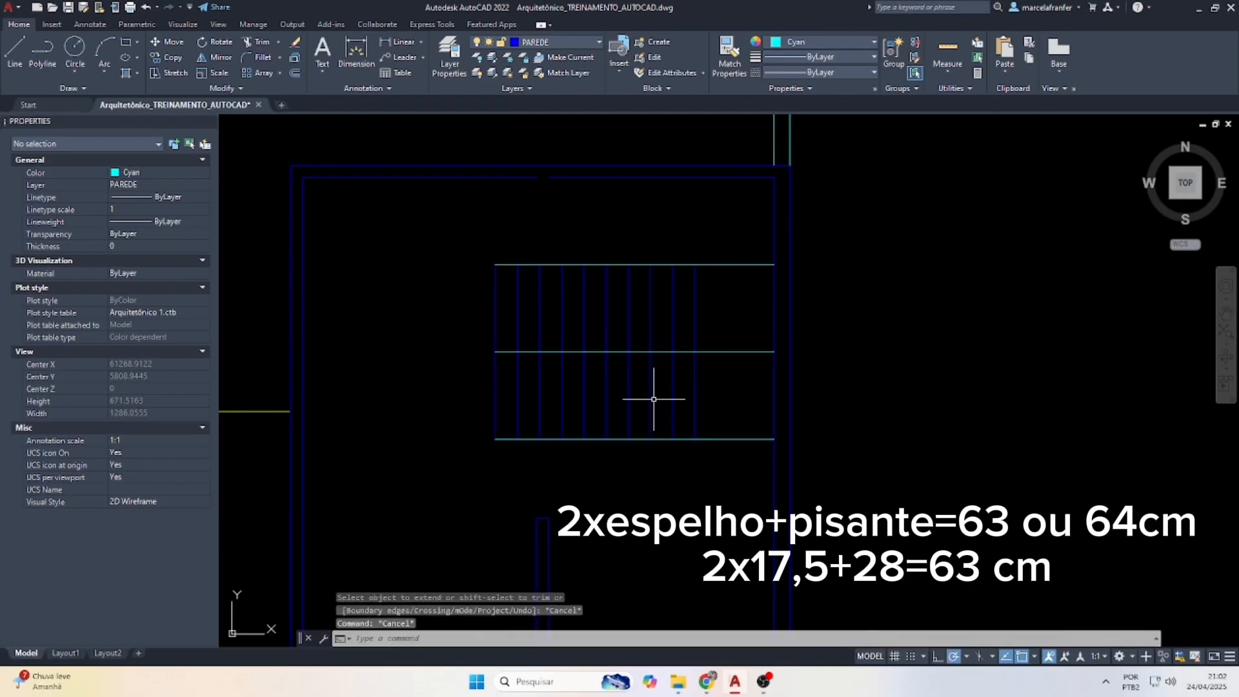
Trim the staircase's middle line between the landing line and the right wall.
type("tr")
key("Return")
mouse_move(717, 346)
left_mouse_down()
mouse_move(721, 370)
mouse_move(705, 349)
left_mouse_up()
scroll(705, 349, "down", 2)
key("Escape")
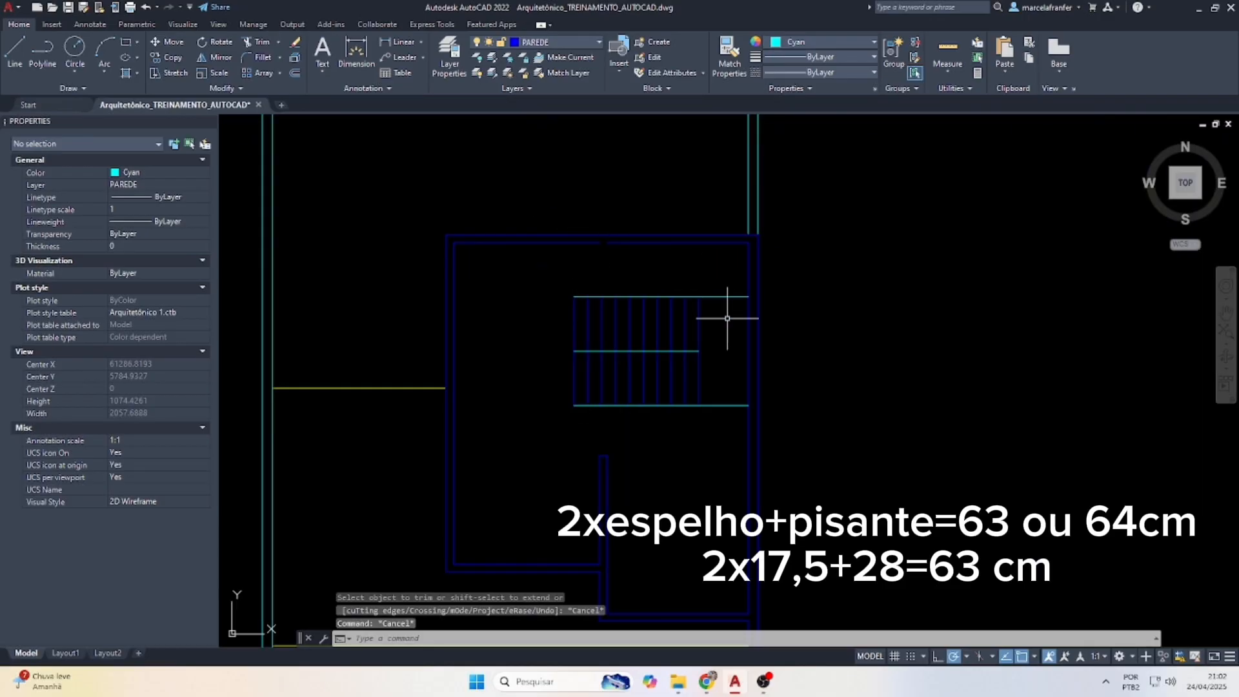
scroll(580, 277, "down", 2)
scroll(609, 282, "up", 2)
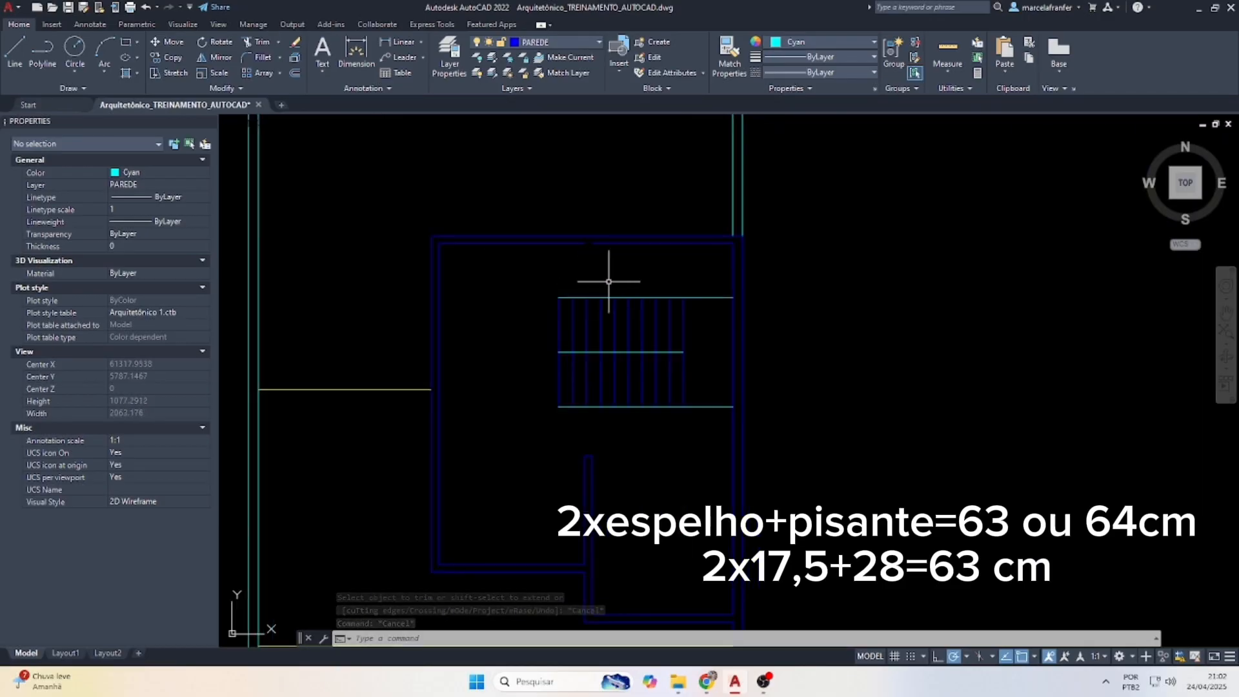
Offset the staircase's upper horizontal line 15 upward to form the upper wall's thickness.
scroll(674, 295, "up", 2)
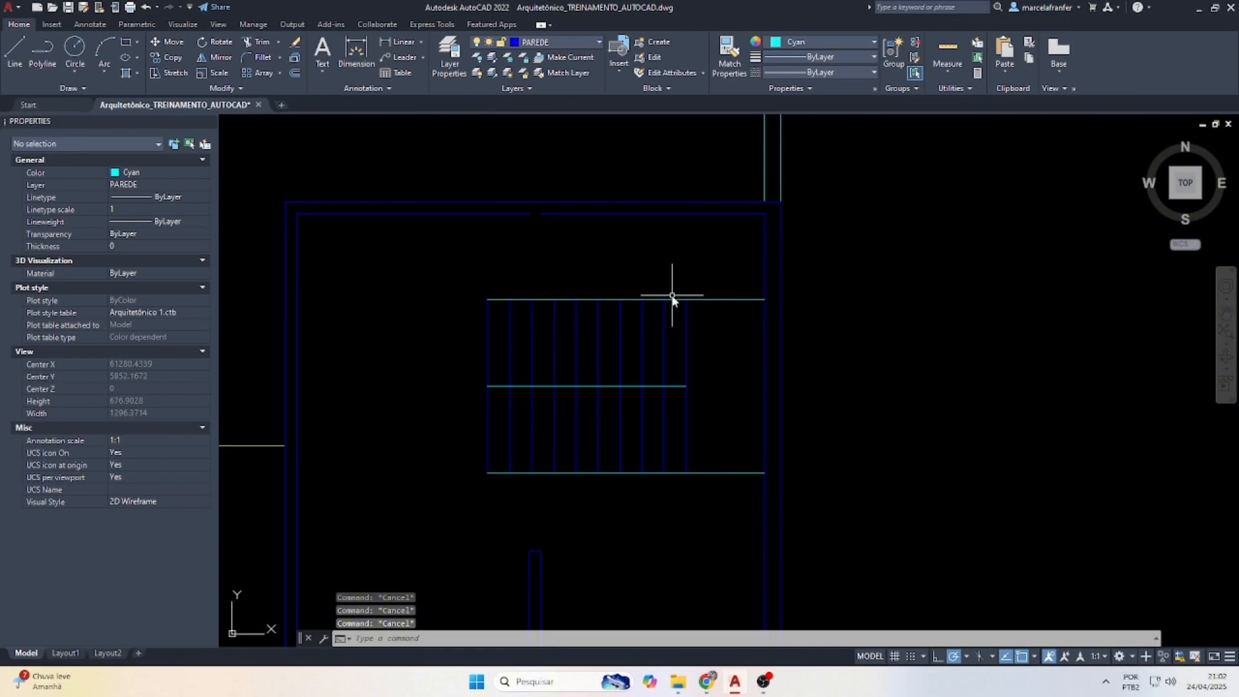
type("o")
key("Return")
type("15")
key("Return")
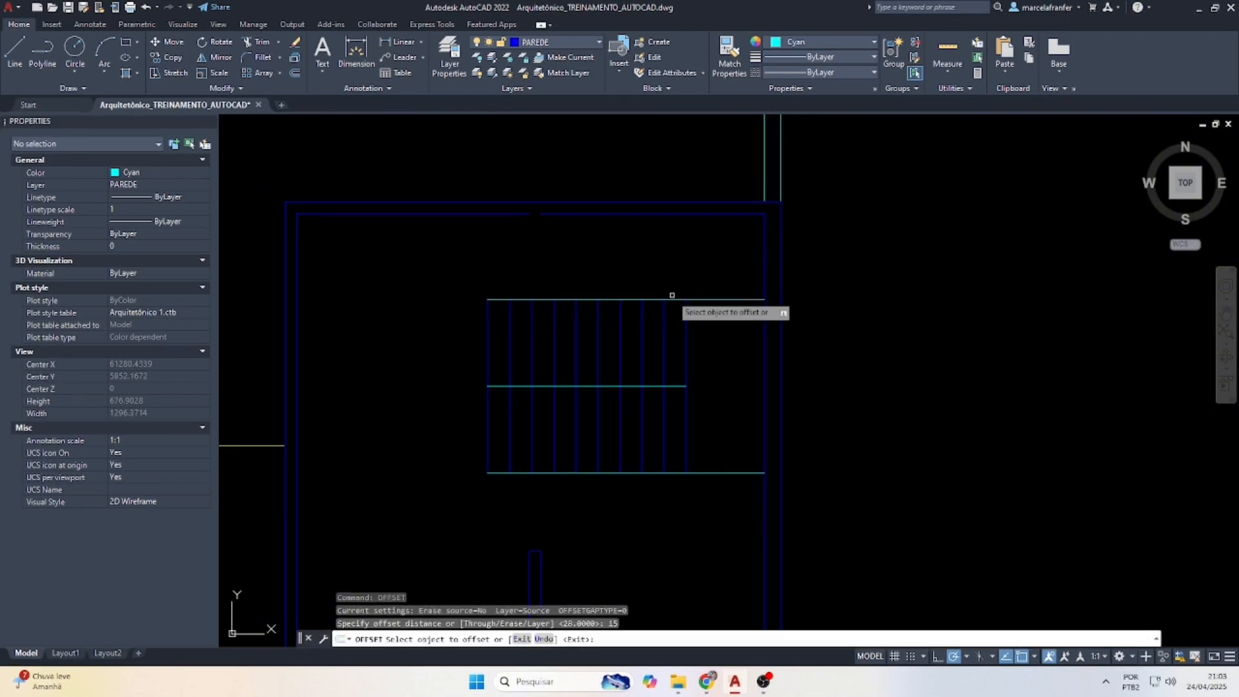
left_click(710, 297)
left_click(703, 270)
key("Escape")
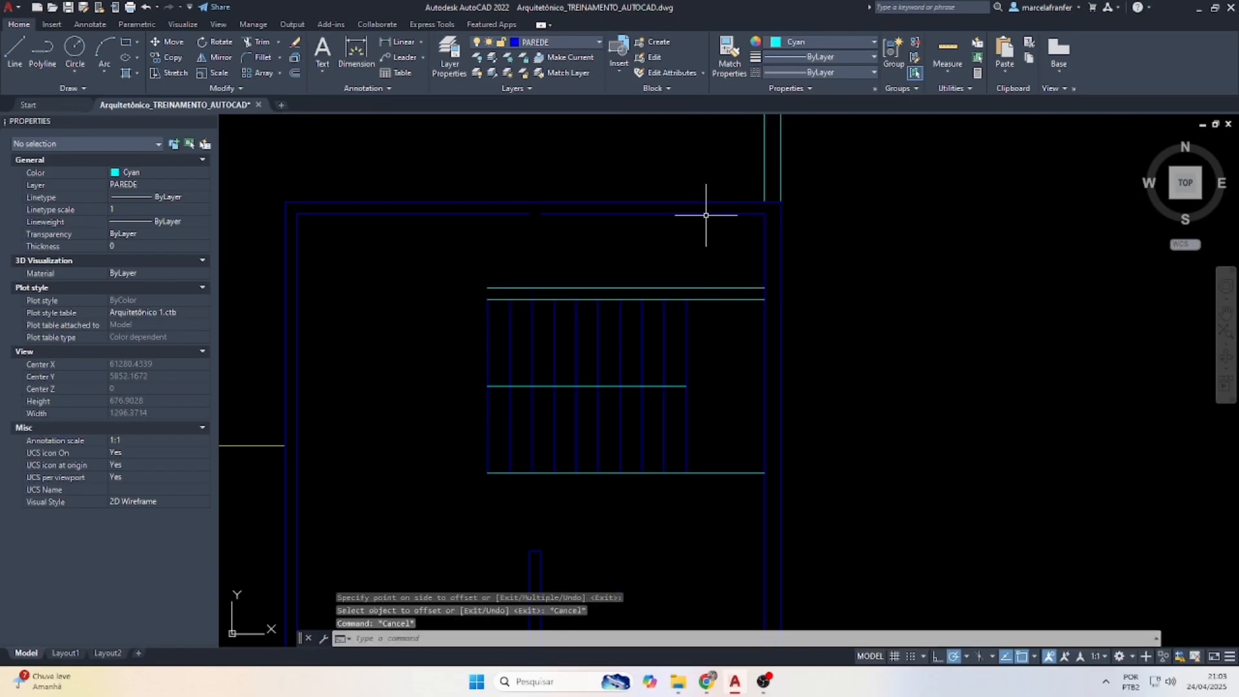
Match the properties of the room's blue inner top wall line onto the staircase's two upper horizontal lines.
left_click(706, 215)
left_click(691, 207)
type("ma")
key("Return")
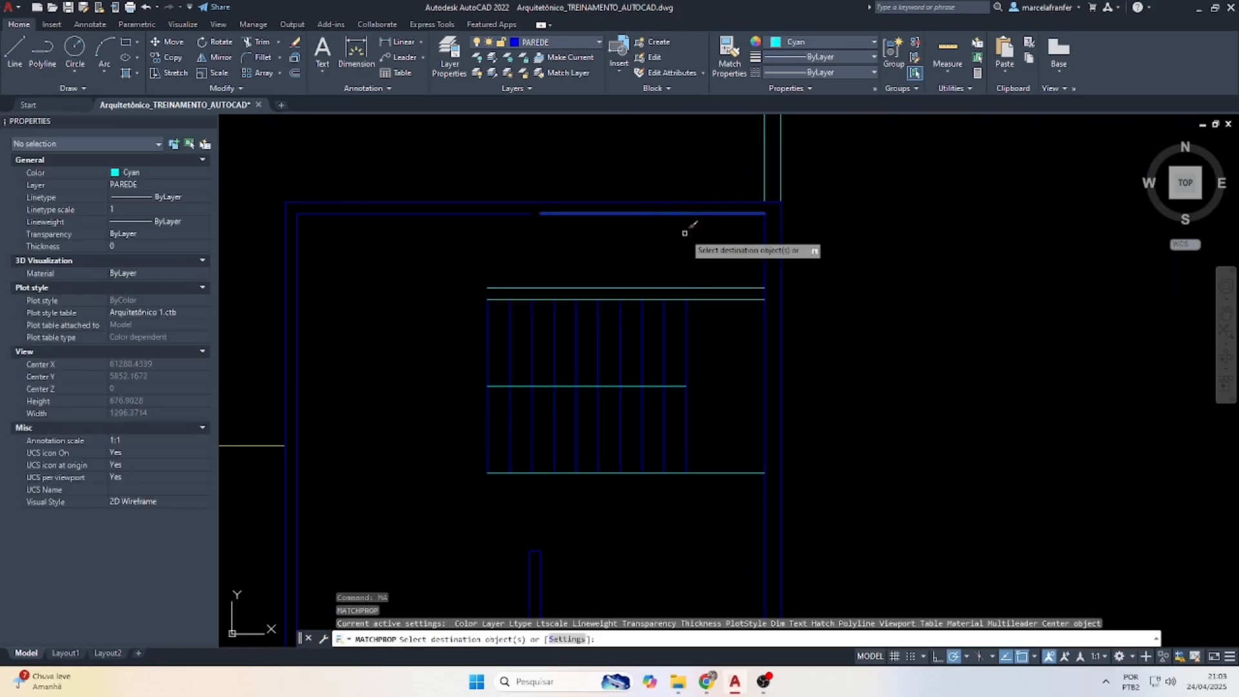
left_click_drag(721, 324, 702, 249)
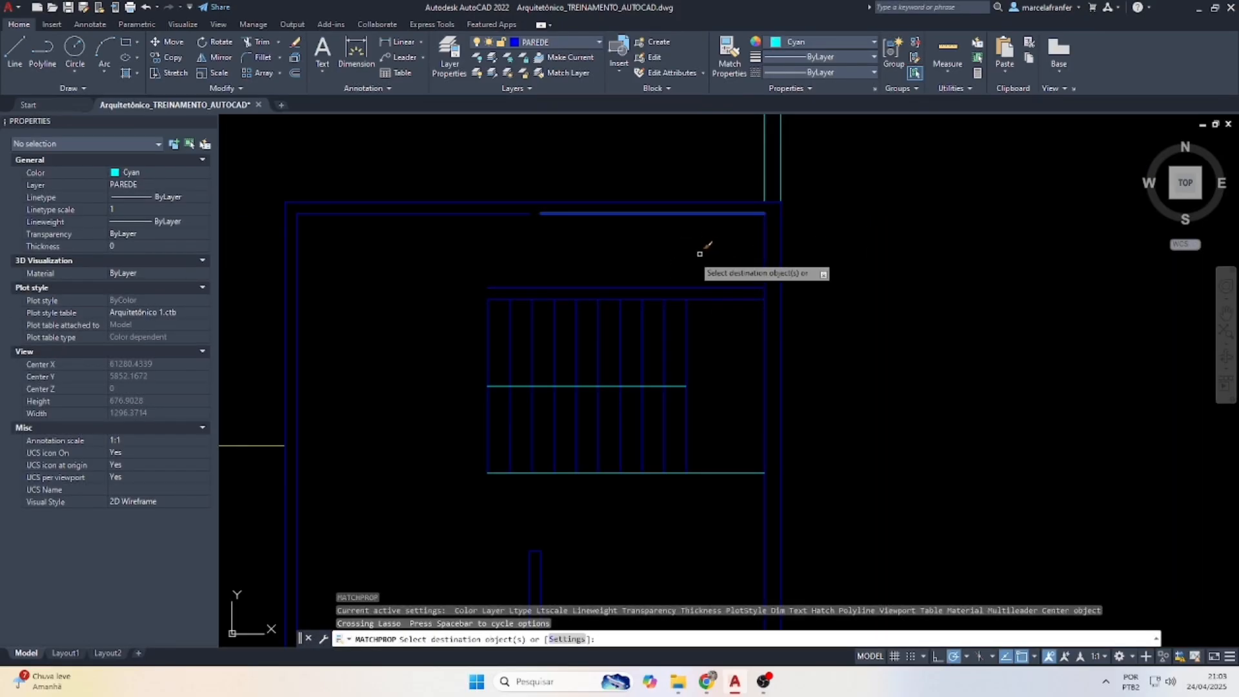
key("Escape")
key("Escape")
Stretch the upper end of the leftmost tread line to the left end of the new upper wall line.
scroll(481, 296, "up", 3)
left_click(492, 301)
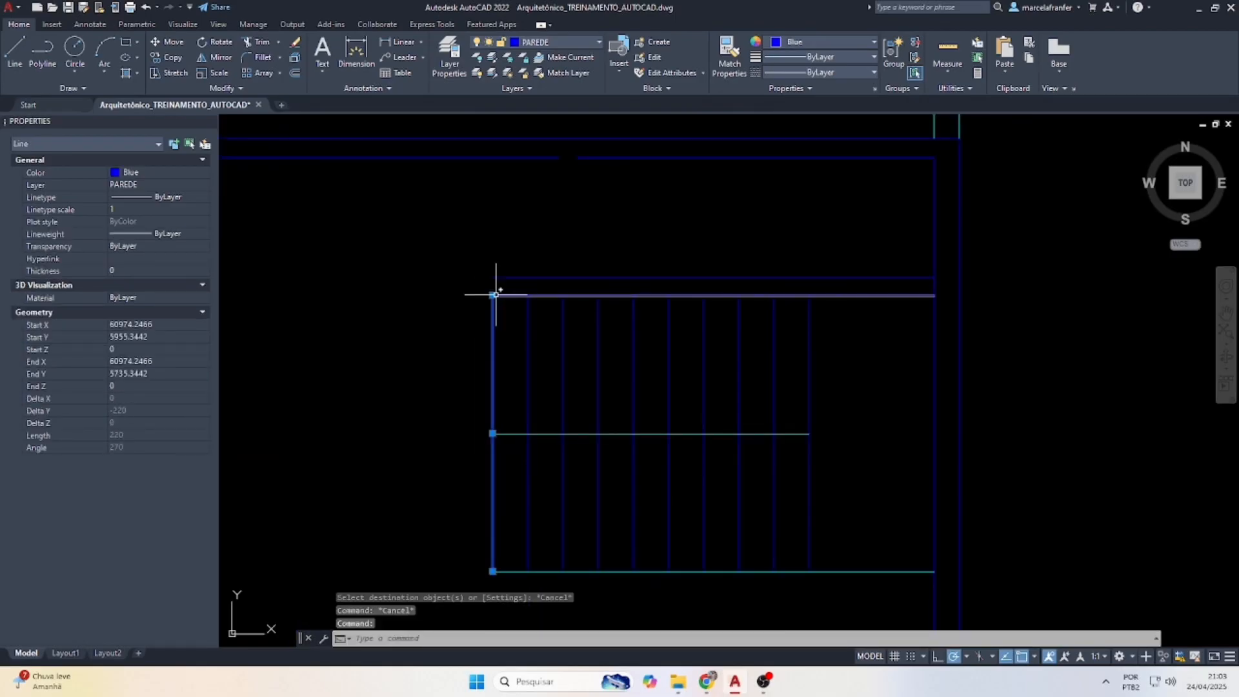
left_click(493, 297)
key("Escape")
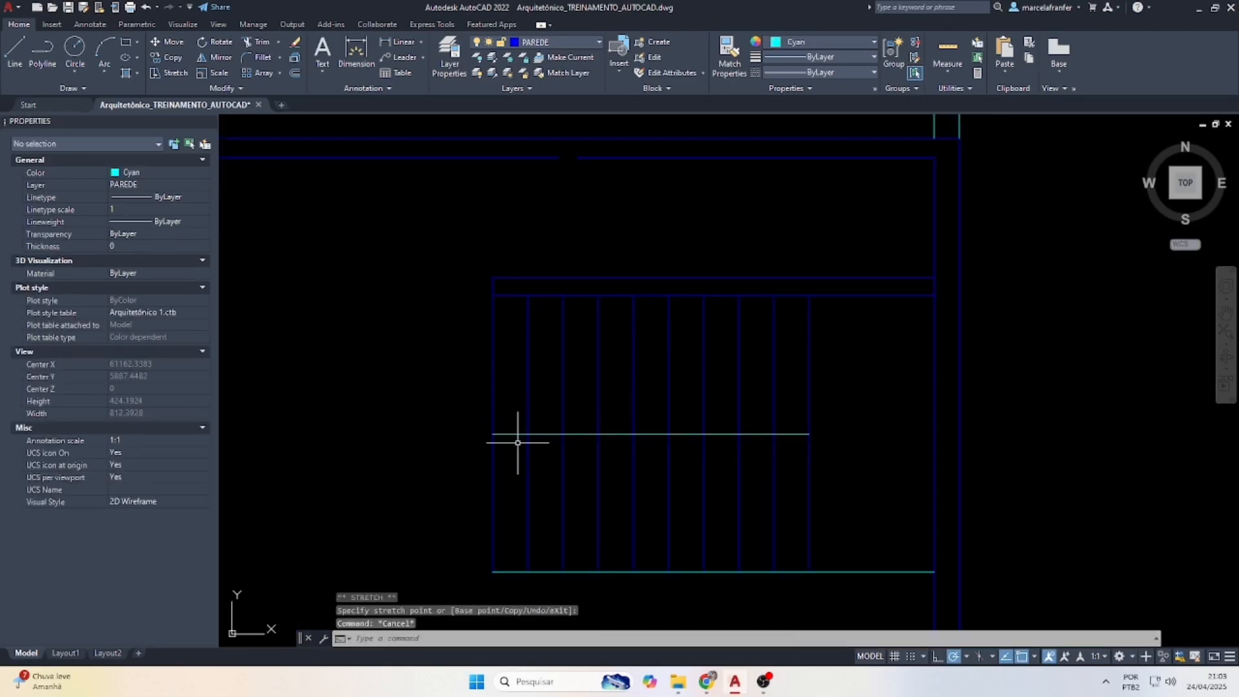
key("Escape")
key("Escape")
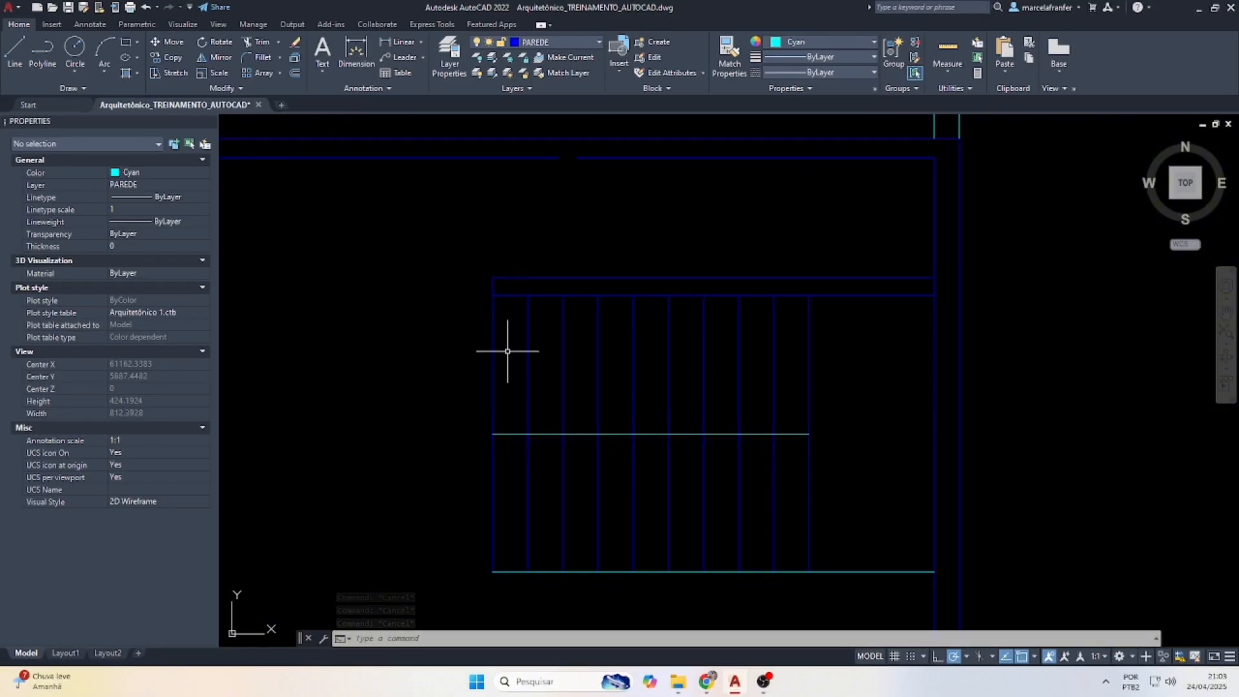
Offset the leftmost tread line 15 to the right to form the stair's side wall.
type("o")
key("Return")
type("15")
key("Return")
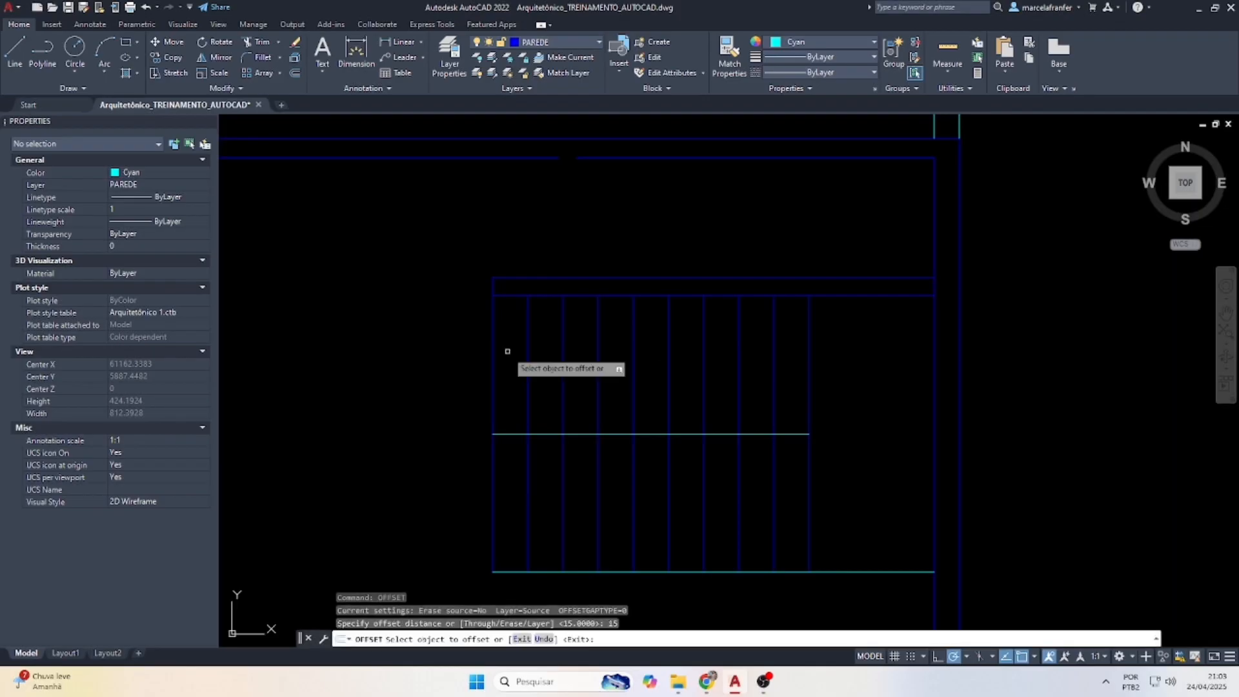
left_click(494, 337)
left_click(510, 339)
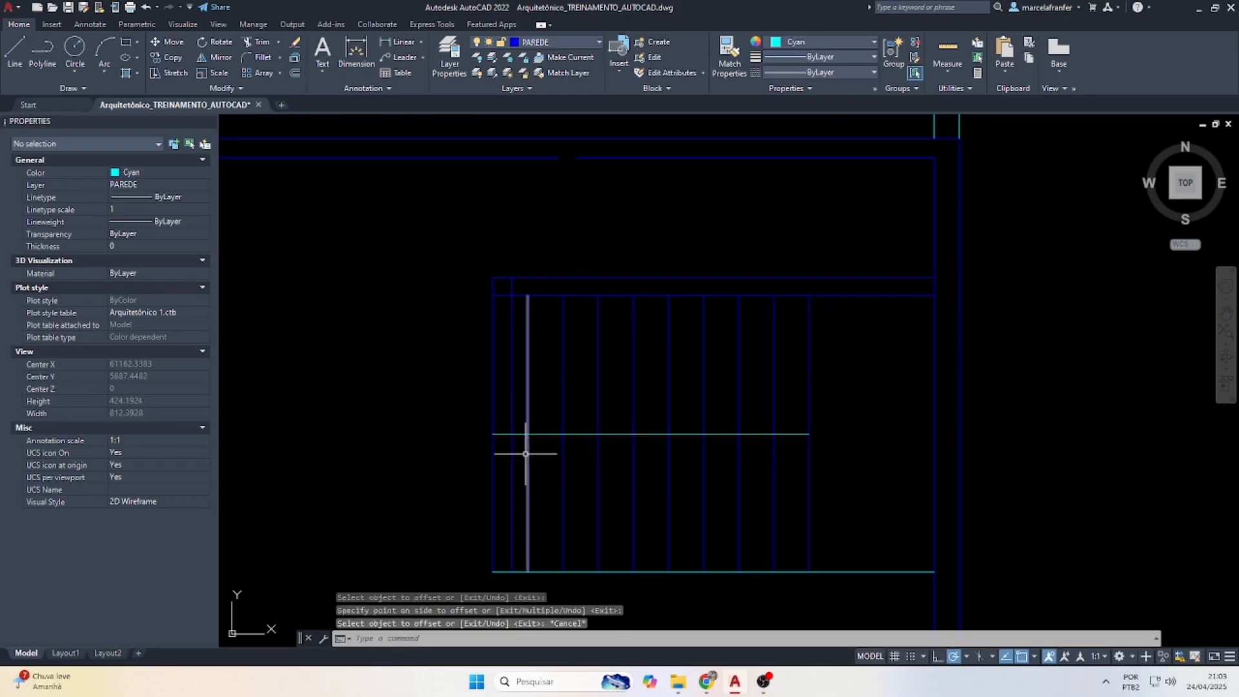
key("Escape")
Trim the side wall's inner line below the middle line and clean up the overlaps at the wall's upper-left corner.
type("tr")
key("Return")
left_click(510, 452)
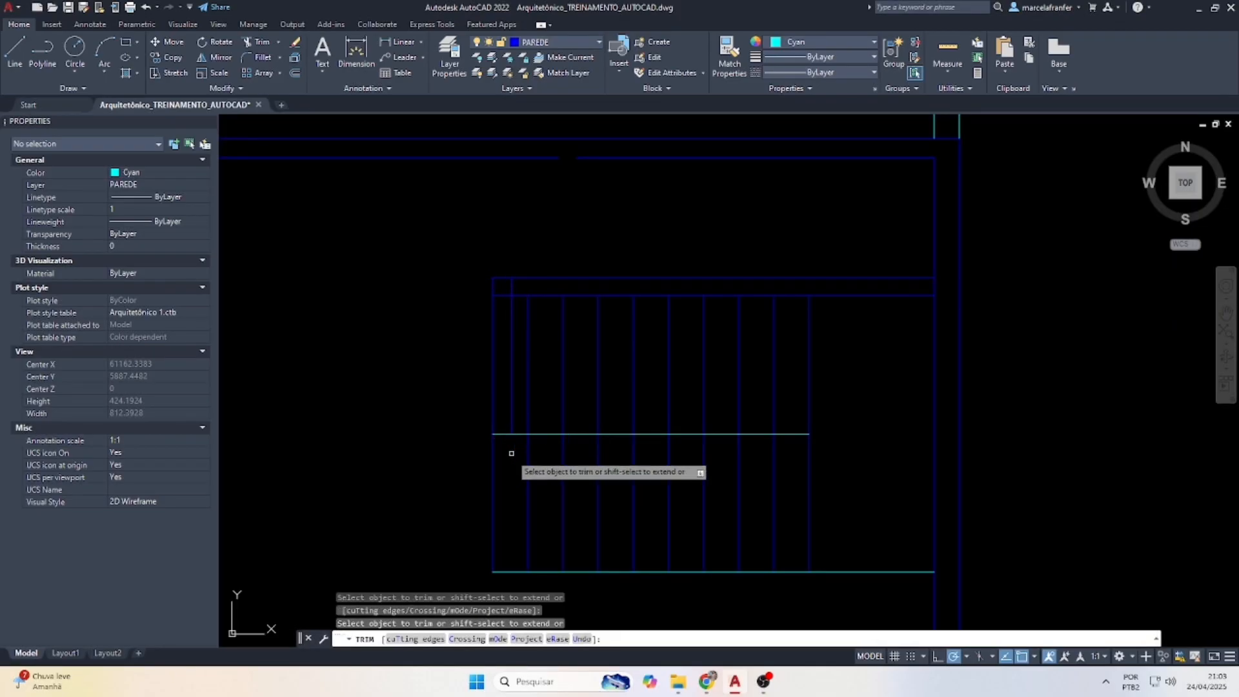
left_click(504, 299)
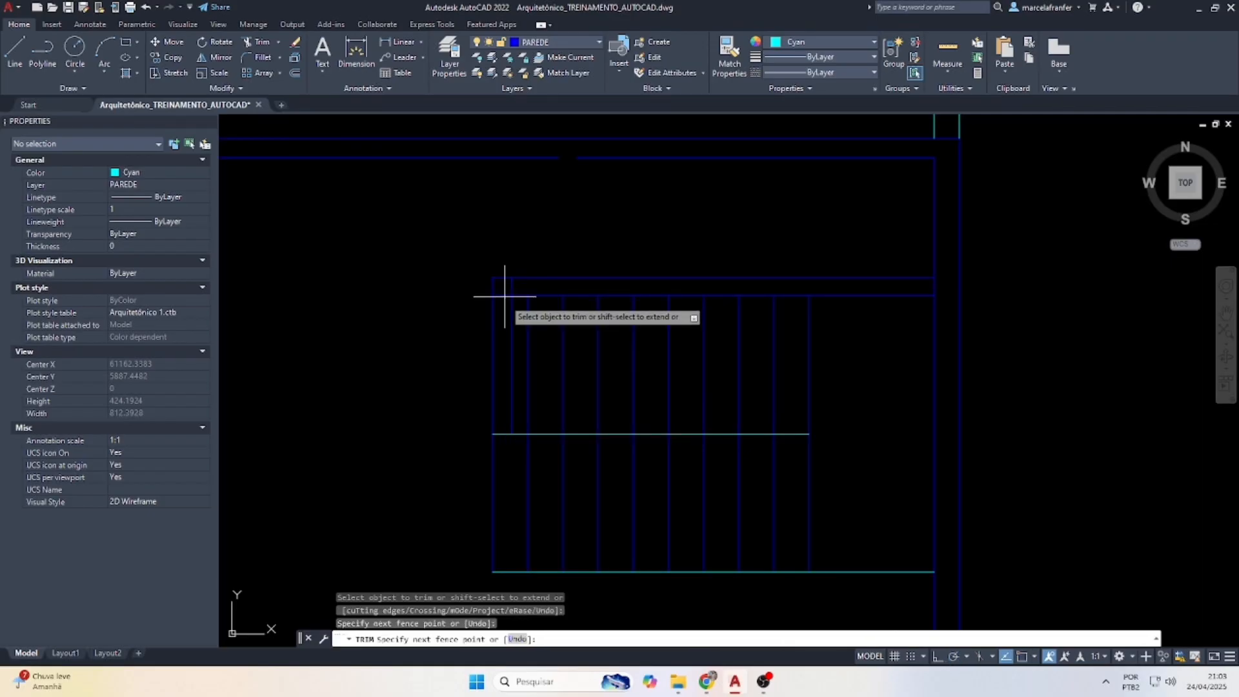
left_click(519, 286)
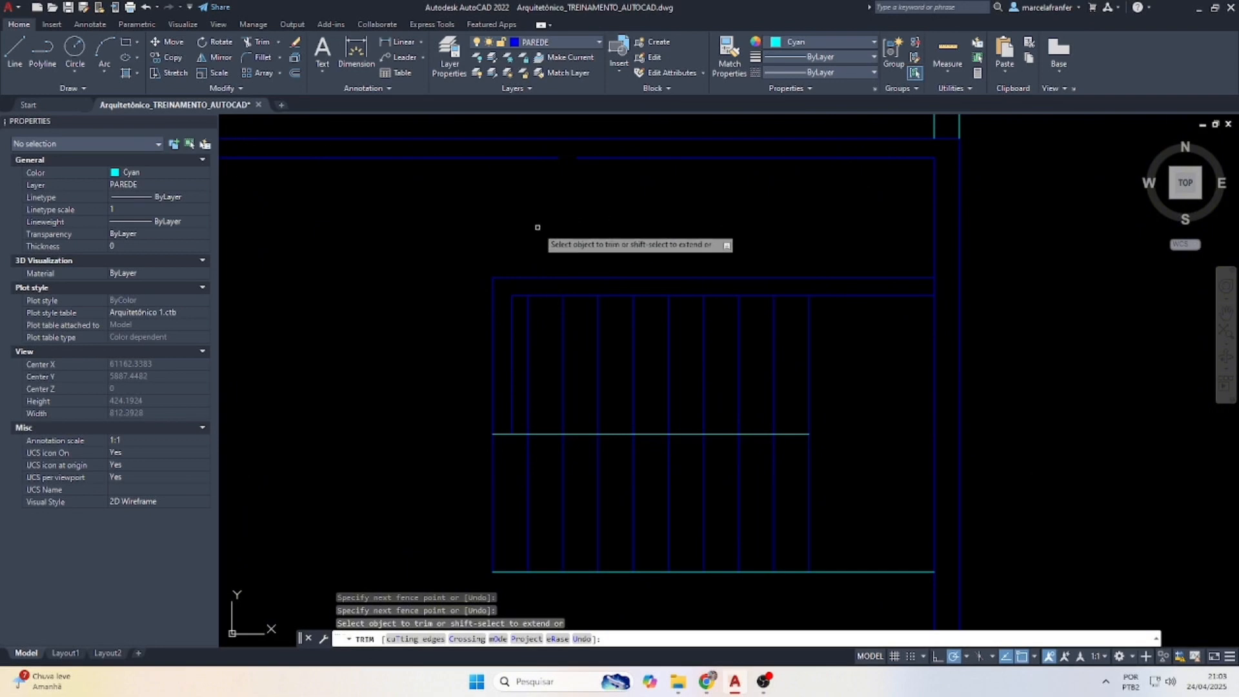
key("Escape")
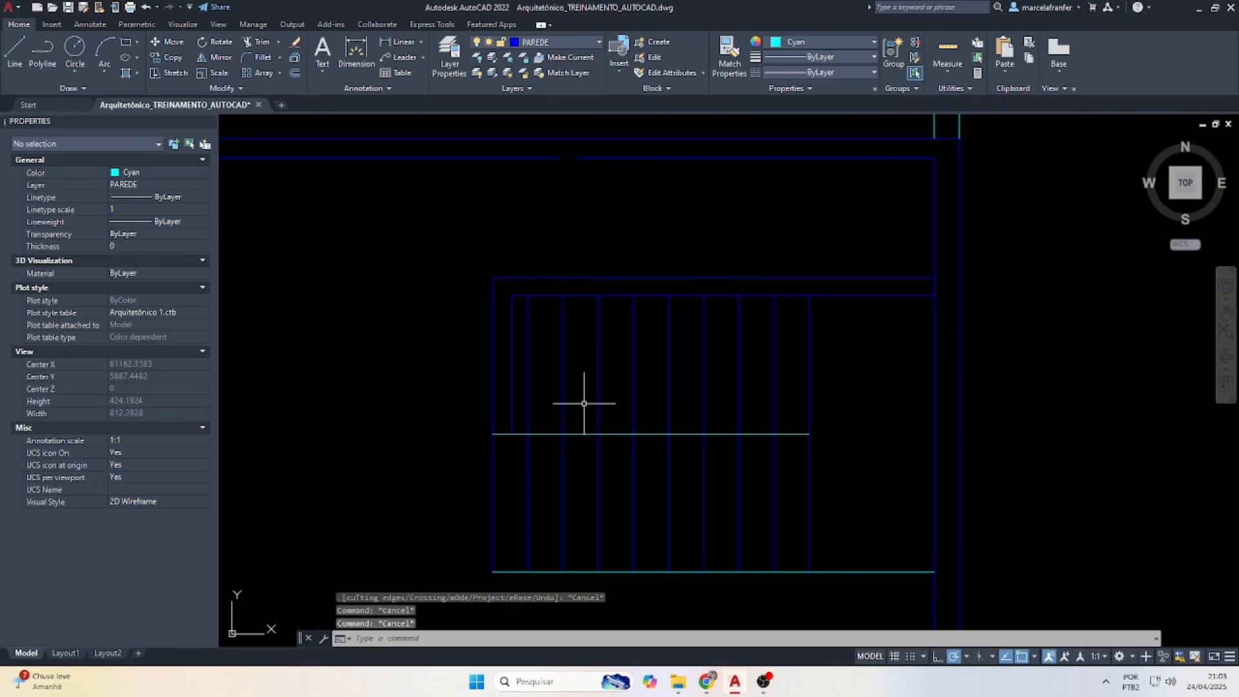
Offset the staircase's middle line 15 upward to form the wall between the two flights.
type("o")
key("Return")
type("15")
key("Return")
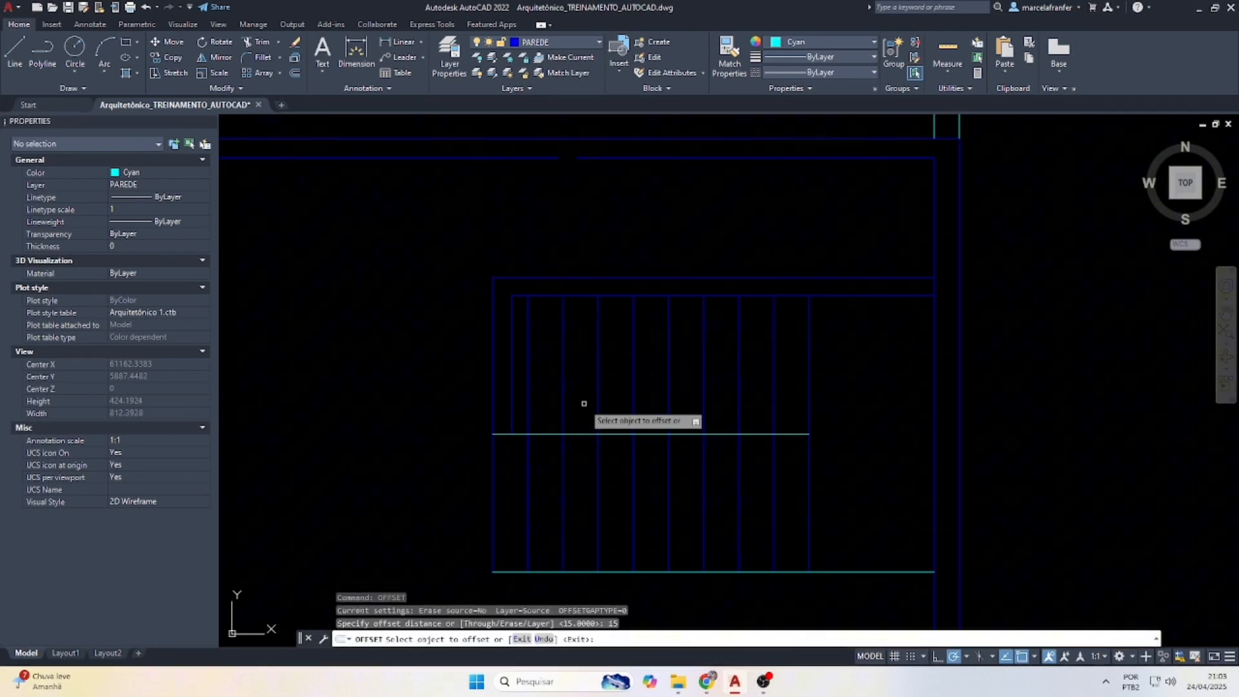
left_click(621, 434)
left_click(621, 403)
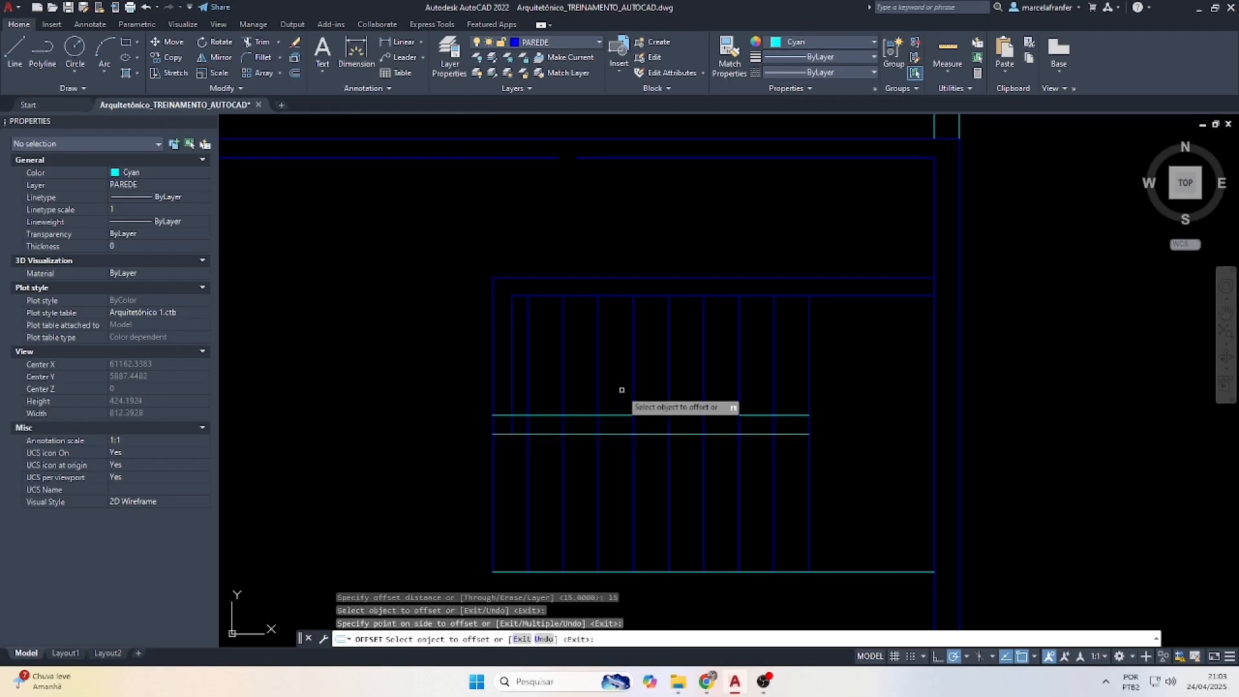
key("Escape")
Match the blue upper wall line's properties onto the two middle lines between the flights.
left_click(728, 282)
left_click(715, 306)
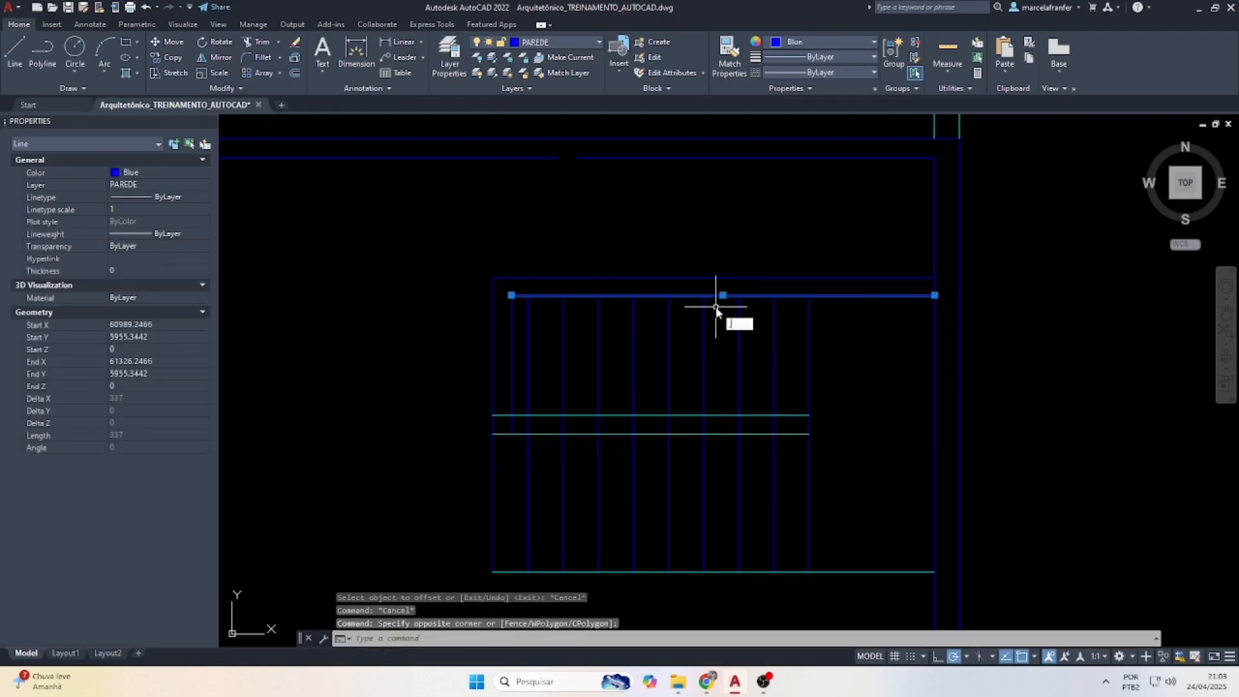
key("Return")
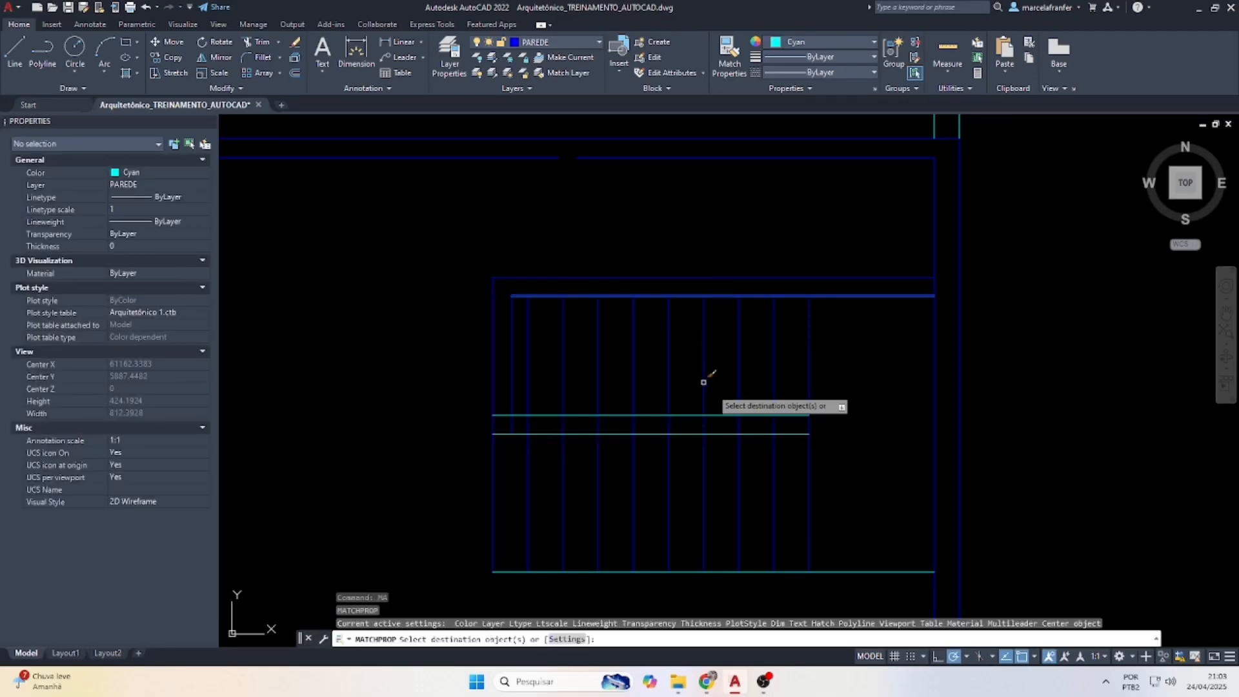
left_click(728, 440)
left_click(684, 384)
key("Escape")
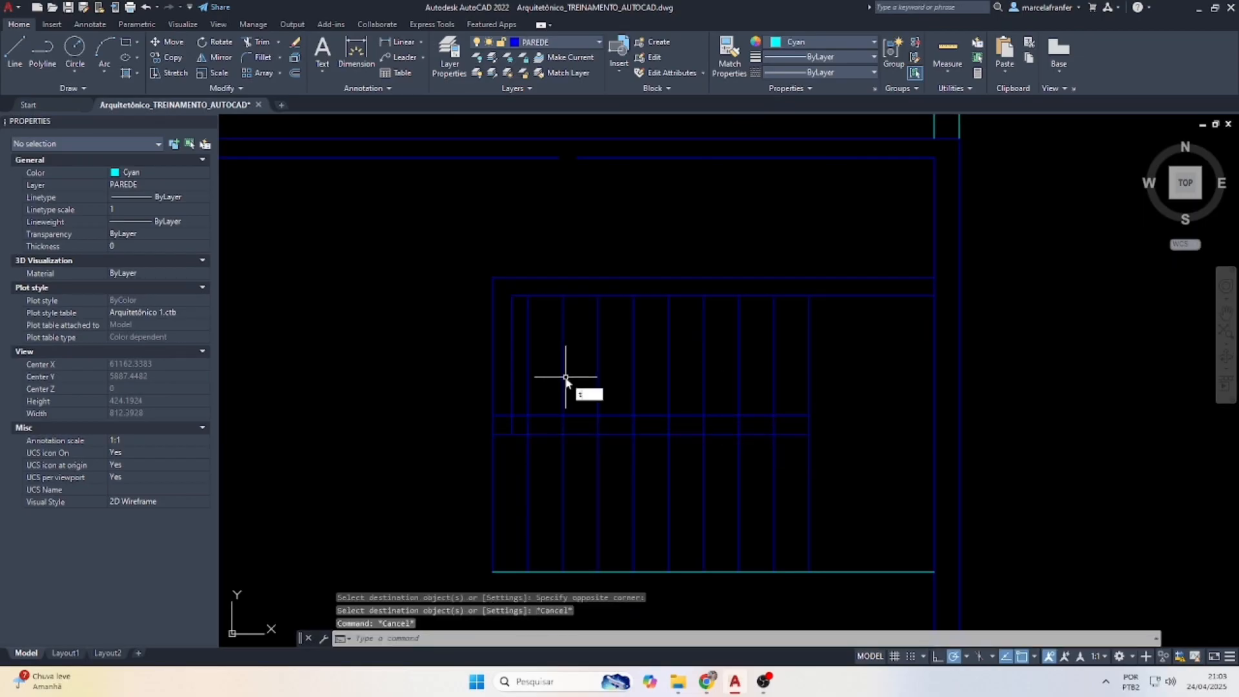
Trim the tread lines inside the middle wall and the overlapping lines at its left corner.
type("r")
key("Return")
scroll(497, 420, "up", 3)
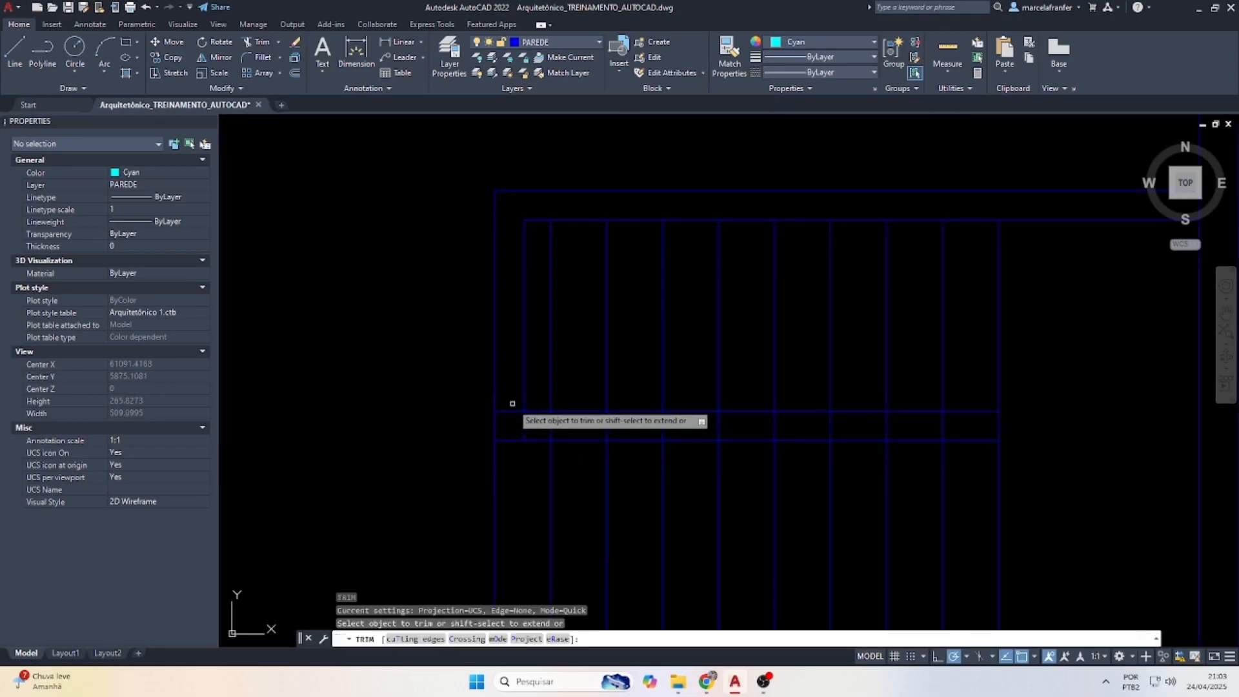
left_click_drag(513, 403, 519, 426)
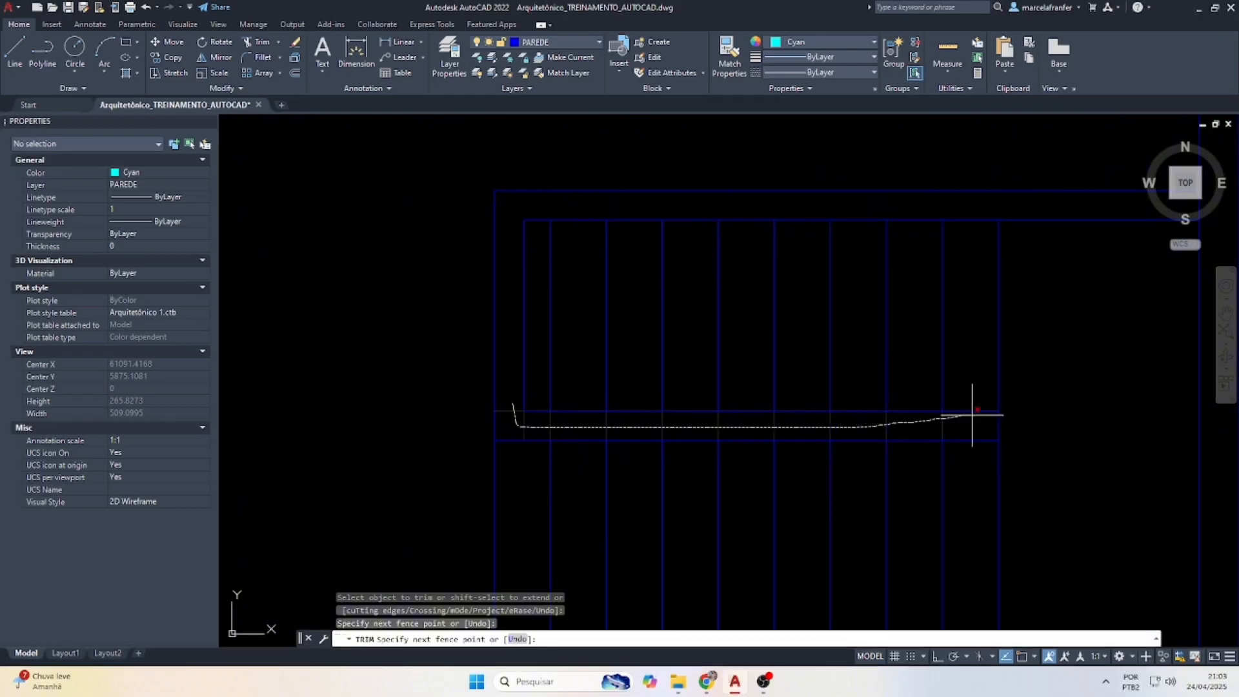
left_click_drag(973, 415, 961, 426)
scroll(961, 426, "down", 3)
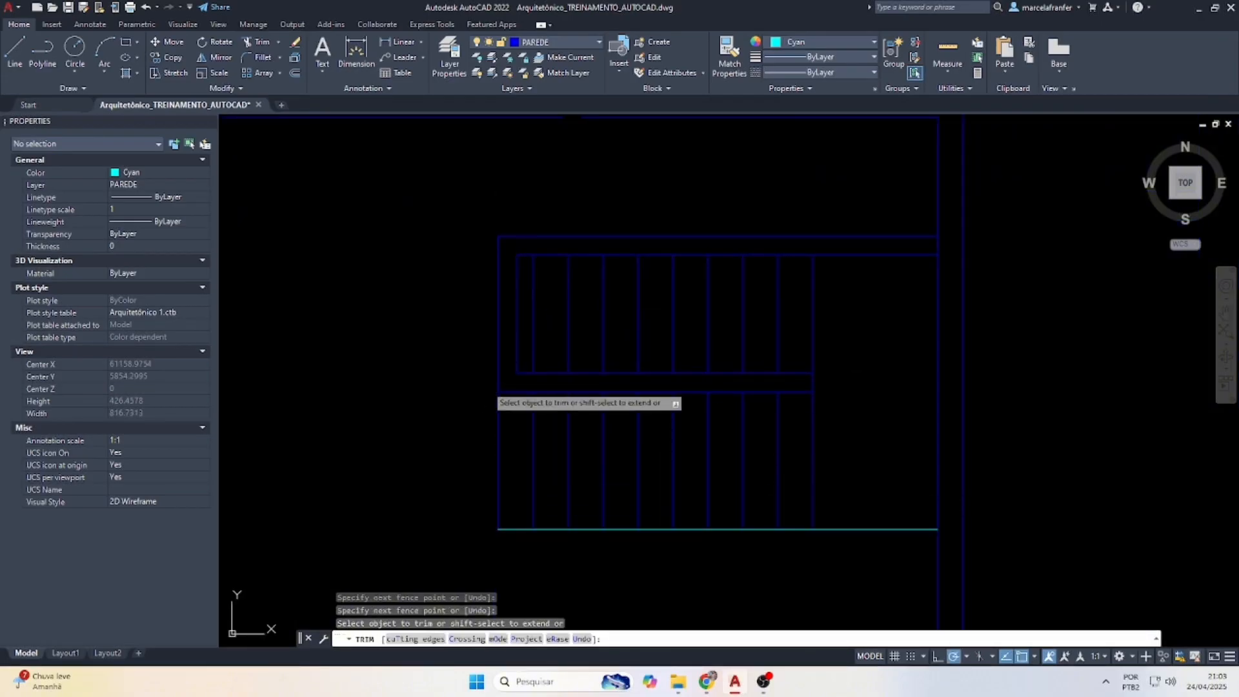
scroll(490, 395, "up", 2)
key("Escape")
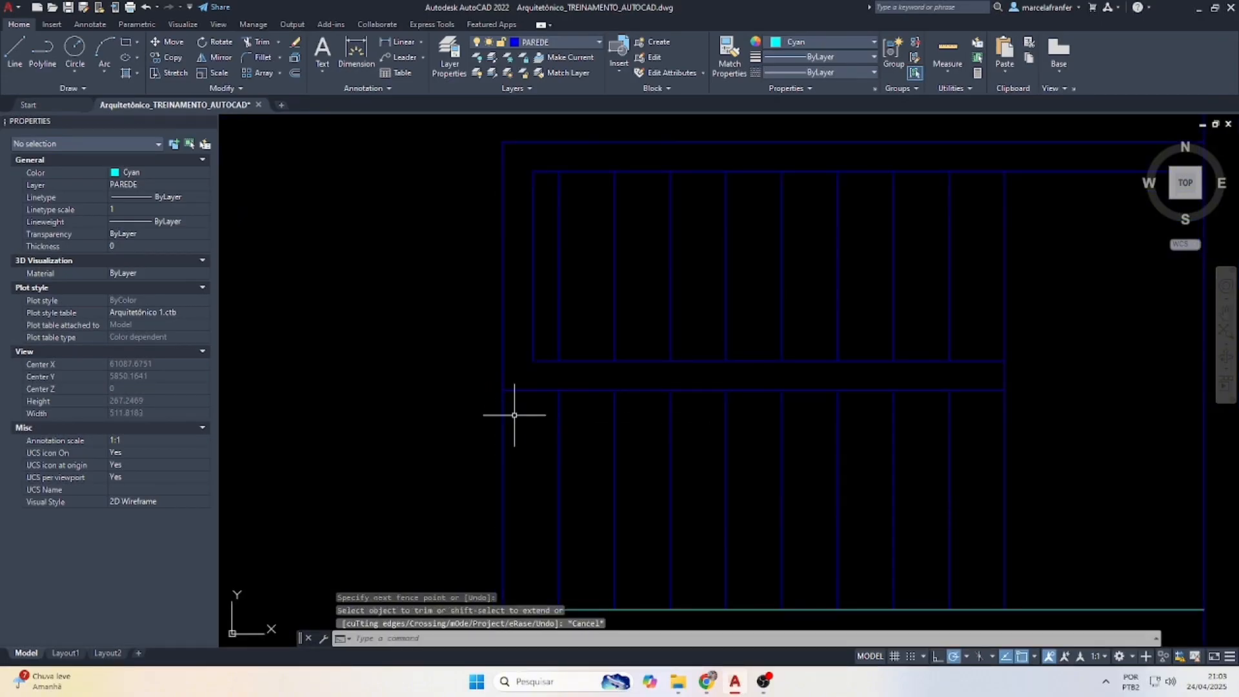
Trim the stair's leftmost vertical line below the middle wall.
right_click(515, 415)
left_click(549, 432)
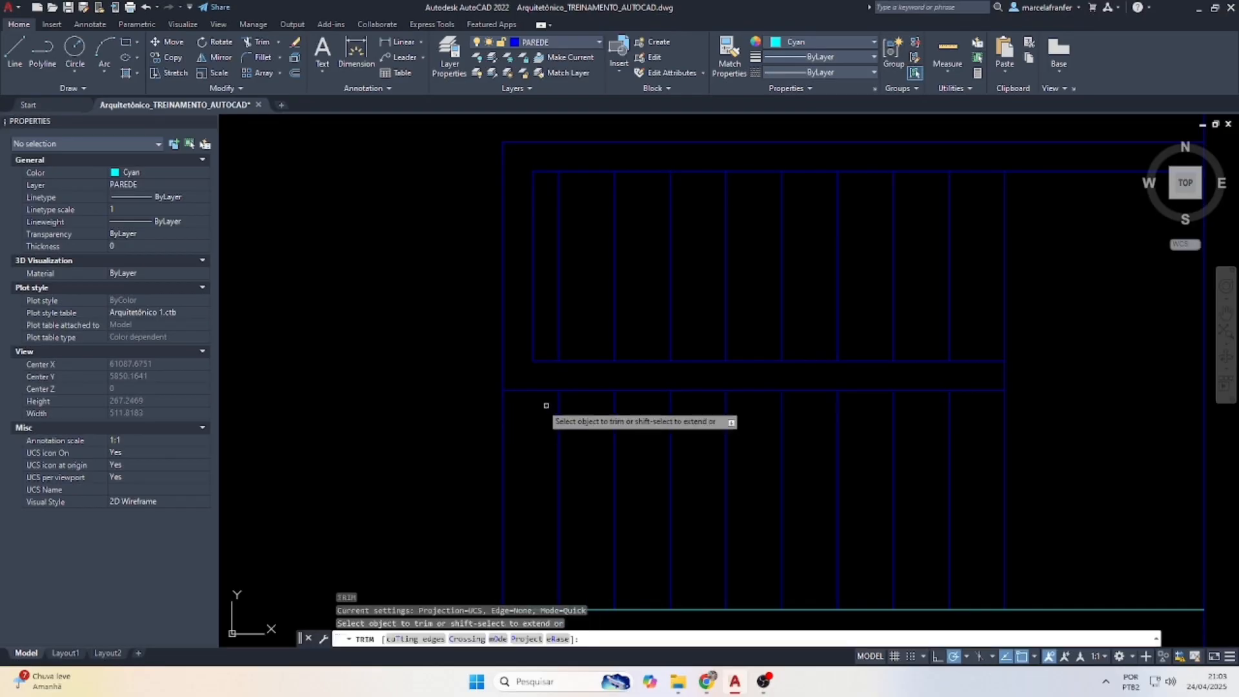
left_click_drag(491, 400, 491, 395)
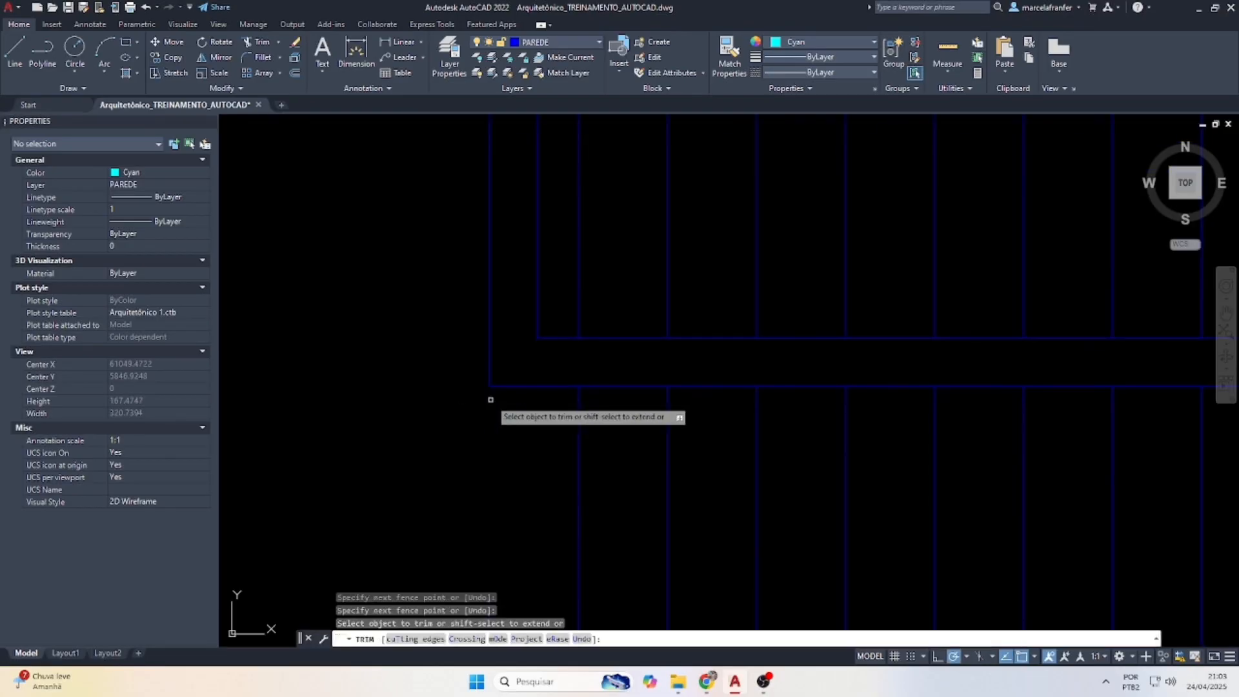
key("Escape")
scroll(519, 456, "down", 2)
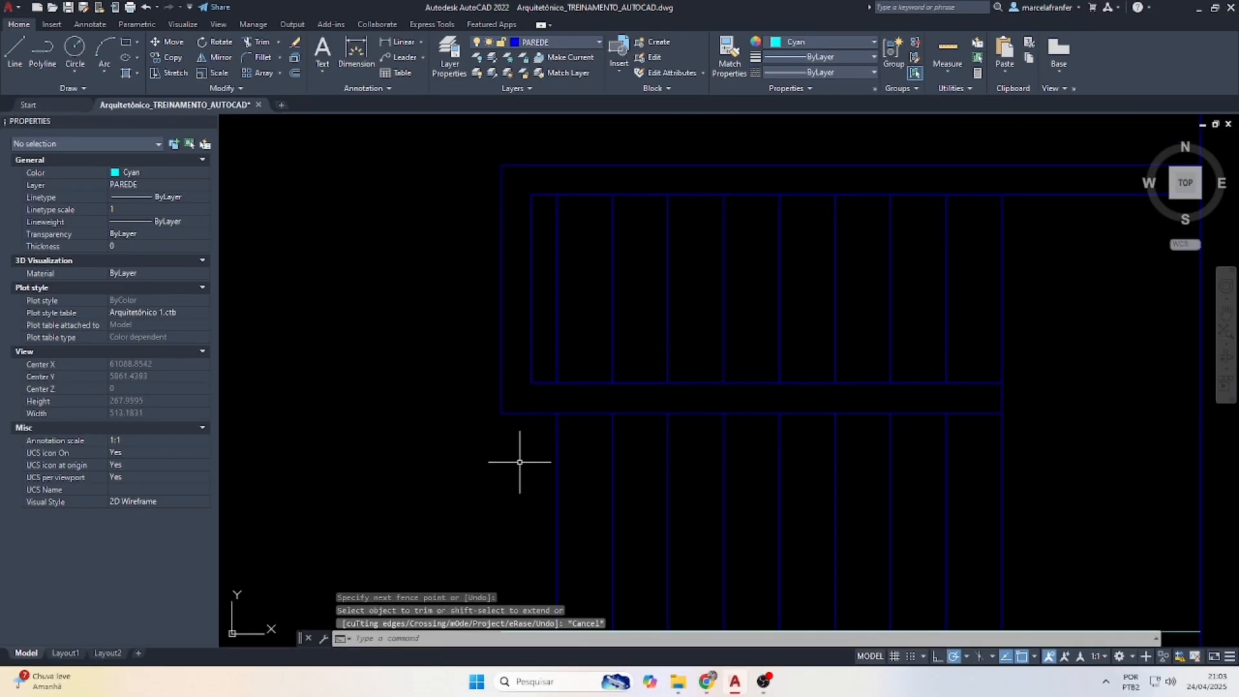
Draw a vertical line from the middle wall's lower-left corner to the left end of the staircase's lower horizontal line.
type("l")
key("Return")
scroll(501, 415, "up", 2)
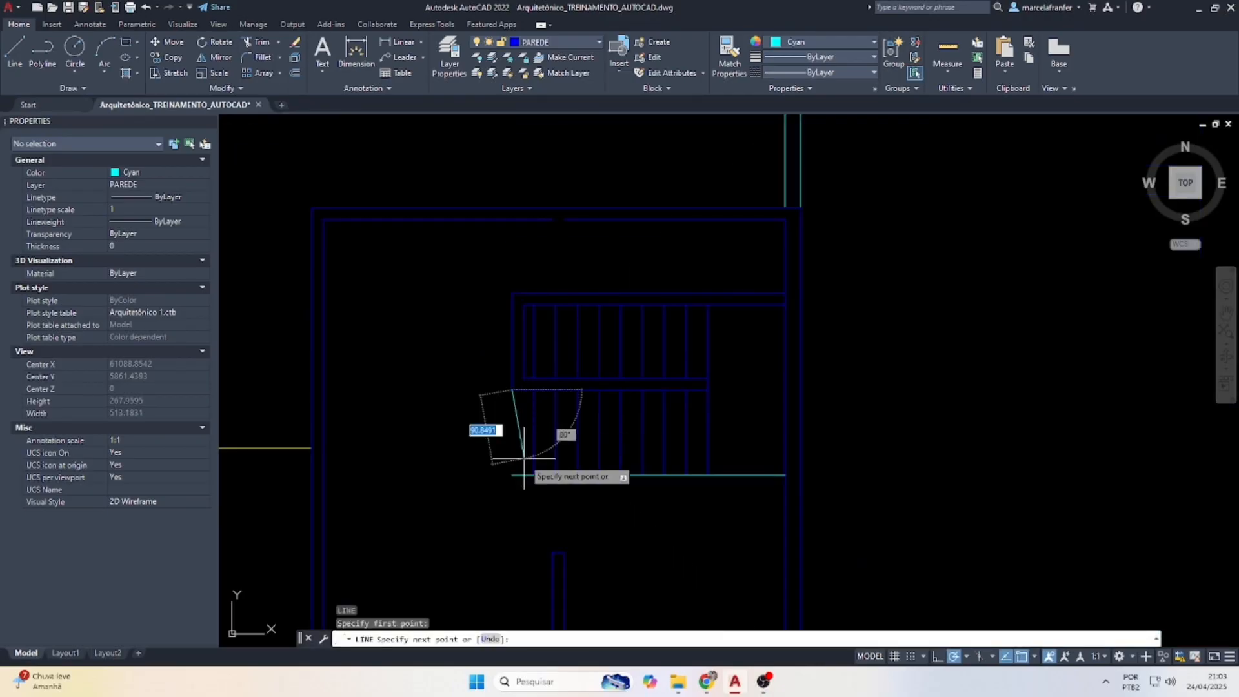
left_click(512, 475)
left_click(512, 475)
key("Escape")
key("Escape")
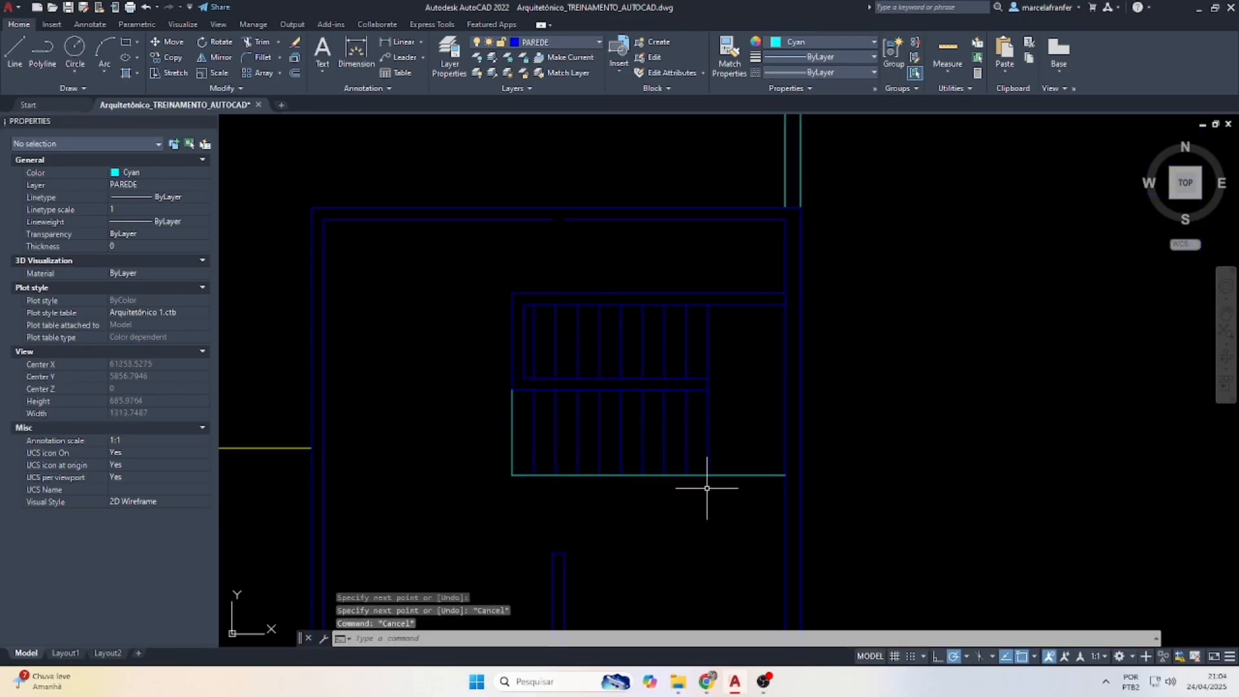
Change the colour of the lower flight's treads, the landing line and the lower horizontal line to yellow.
left_click(708, 494)
left_click(475, 422)
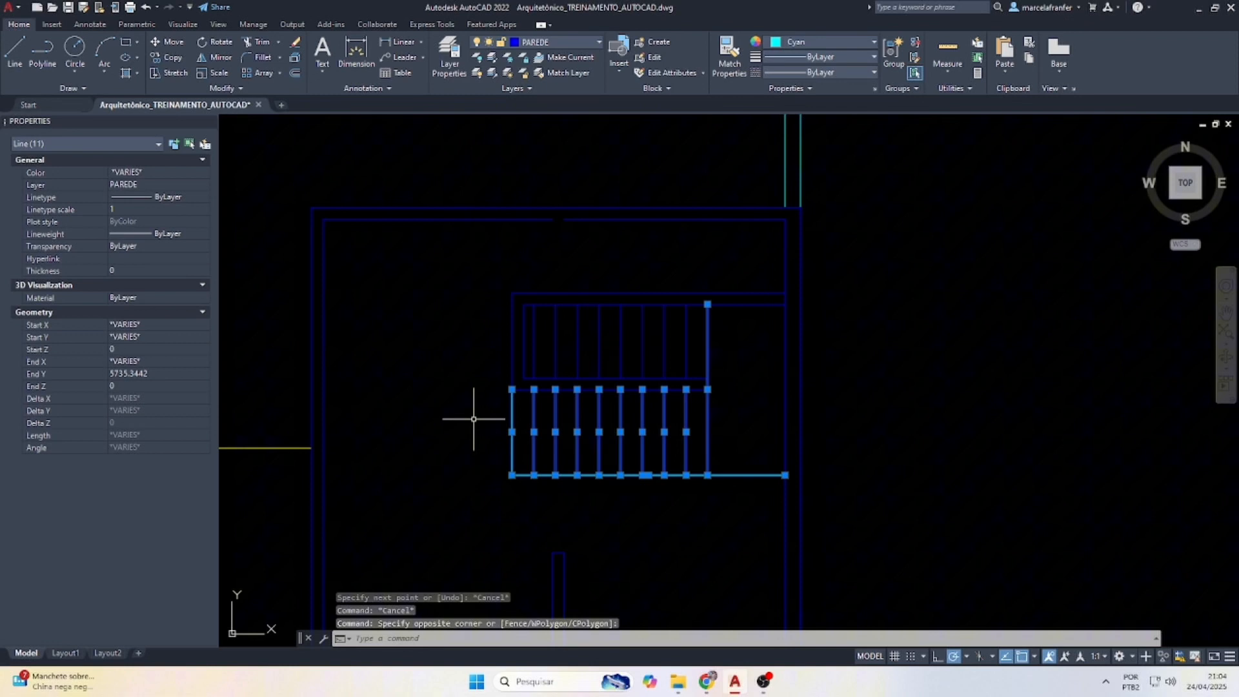
left_click(802, 44)
left_click(788, 173)
key("Escape")
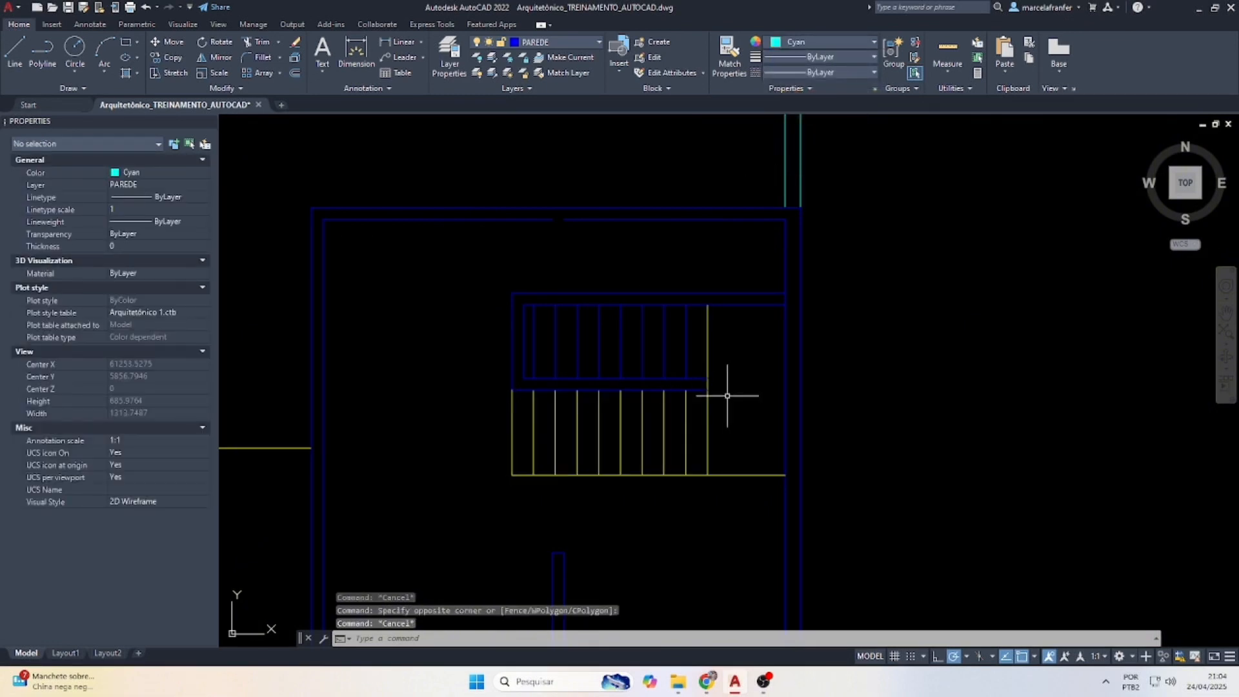
Match the yellow landing line's properties onto the upper flight's eight tread lines.
left_click(707, 341)
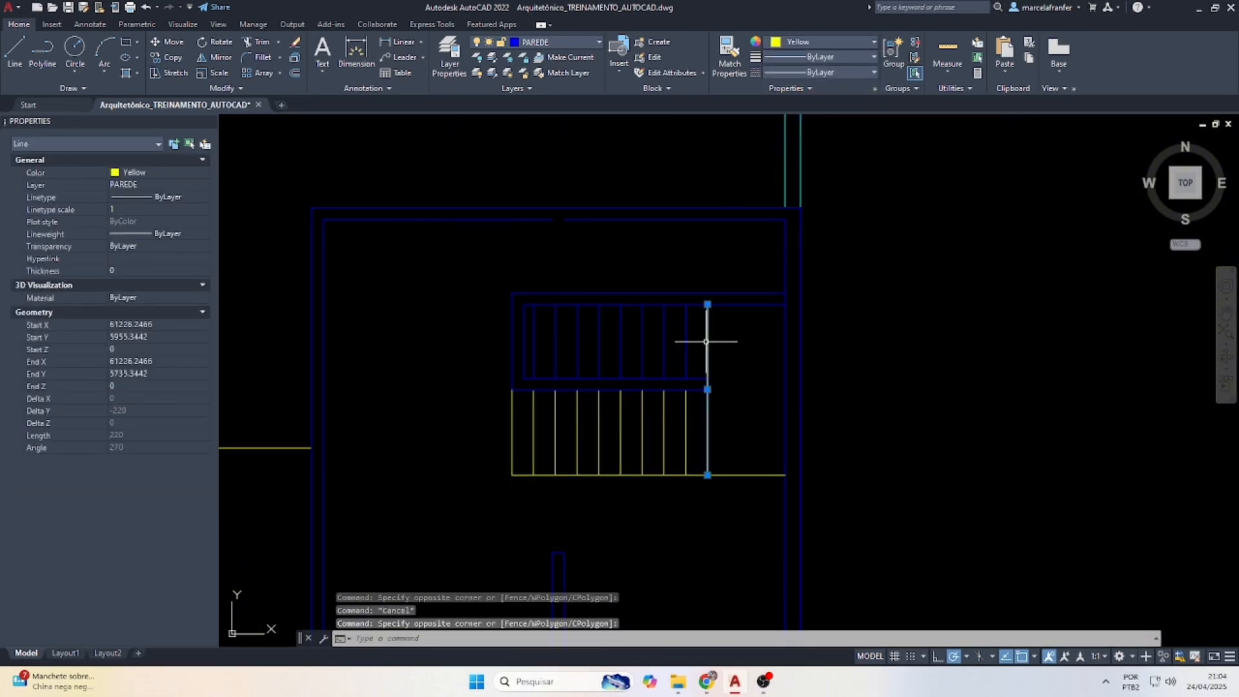
type("MA")
key("Return")
scroll(685, 337, "up", 2)
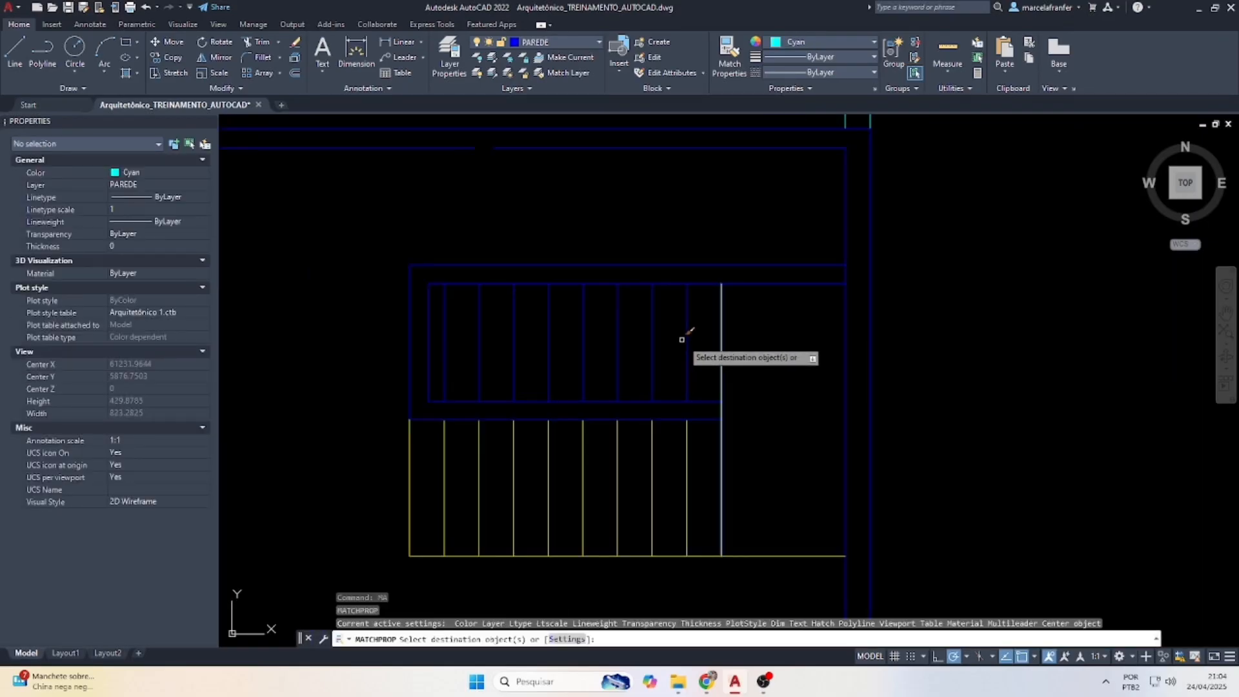
left_click(708, 341)
left_click(445, 339)
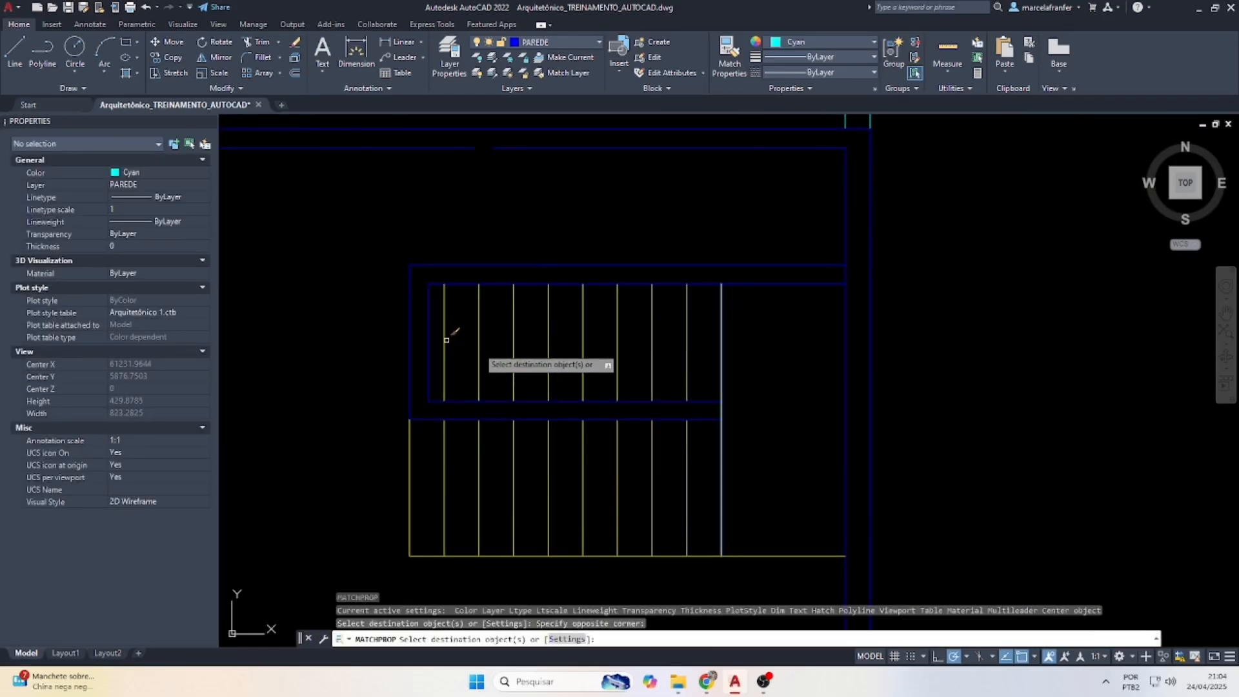
key("Escape")
Set the linetype of the upper flight's eight tread lines to ACAD_ISO03W100 and check the dash pattern up close.
left_click(708, 340)
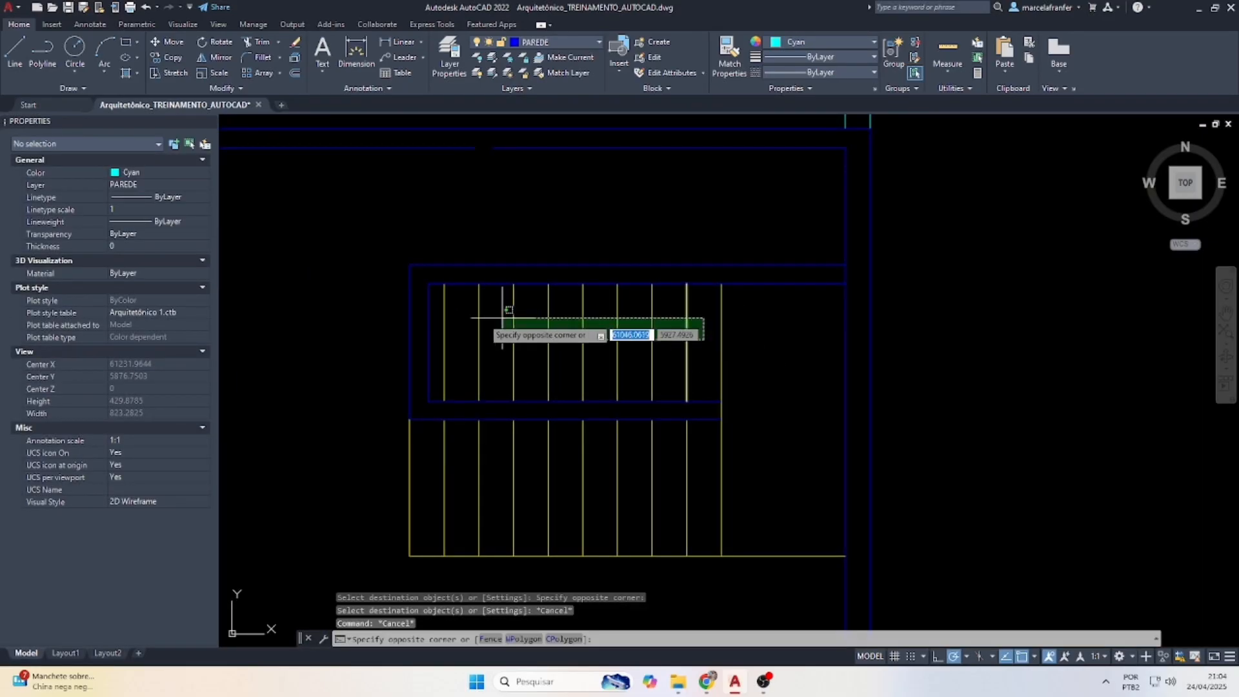
left_click(436, 334)
left_click(822, 73)
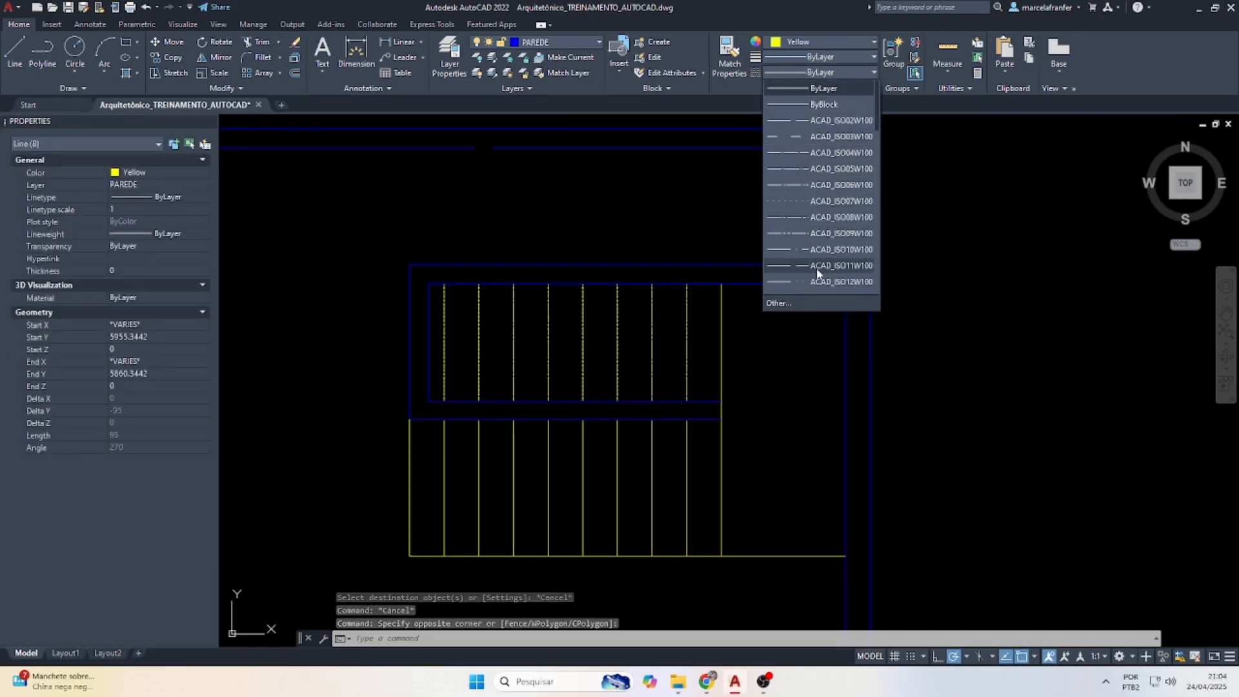
left_click(809, 142)
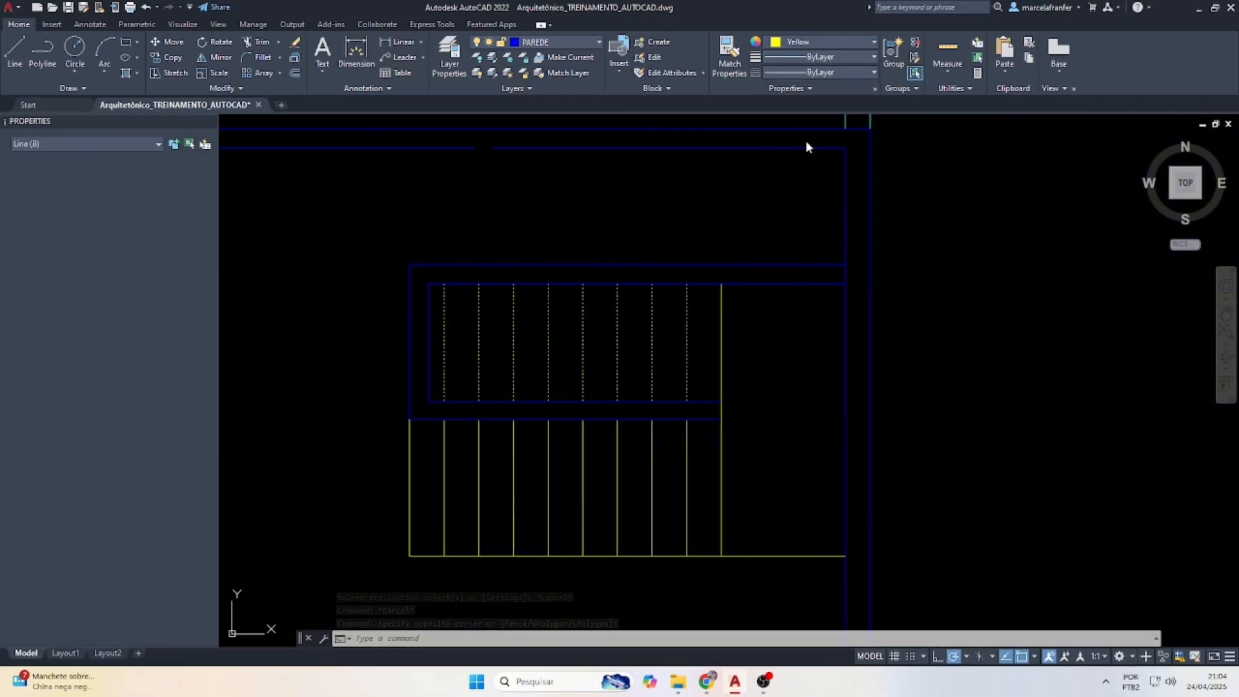
scroll(686, 345, "up", 4)
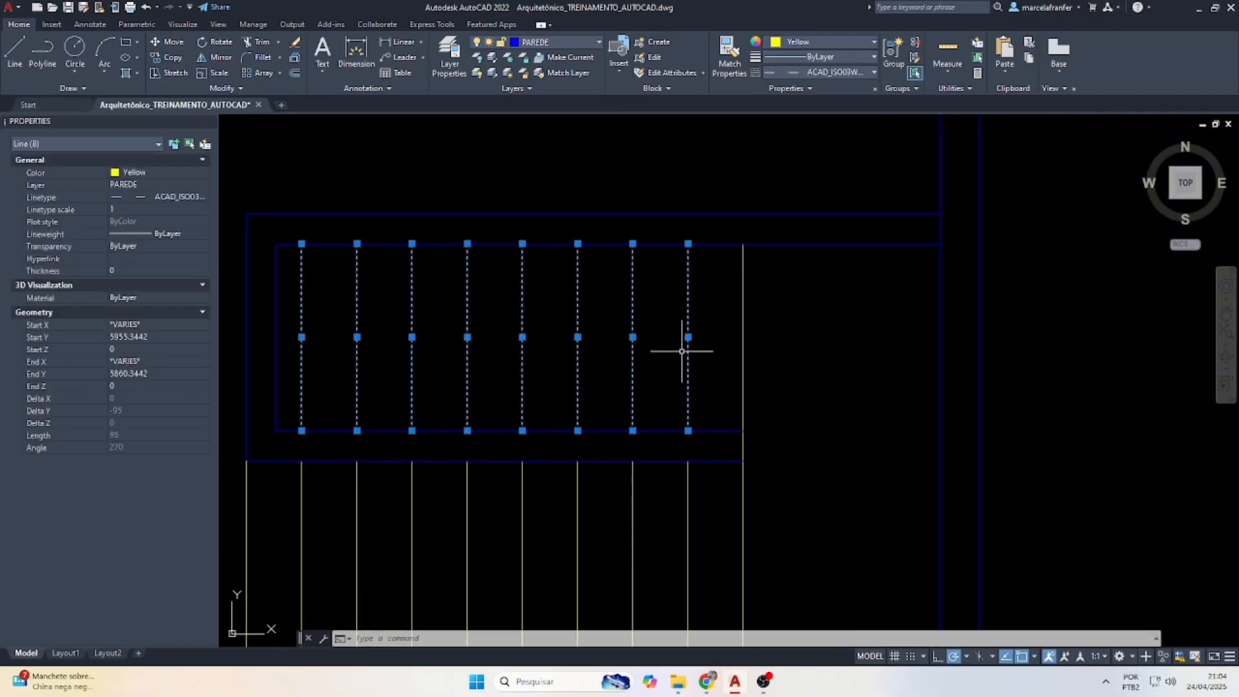
Change the linetype of the upper flight's eight tread lines to ACAD_ISO02W100.
left_click(803, 72)
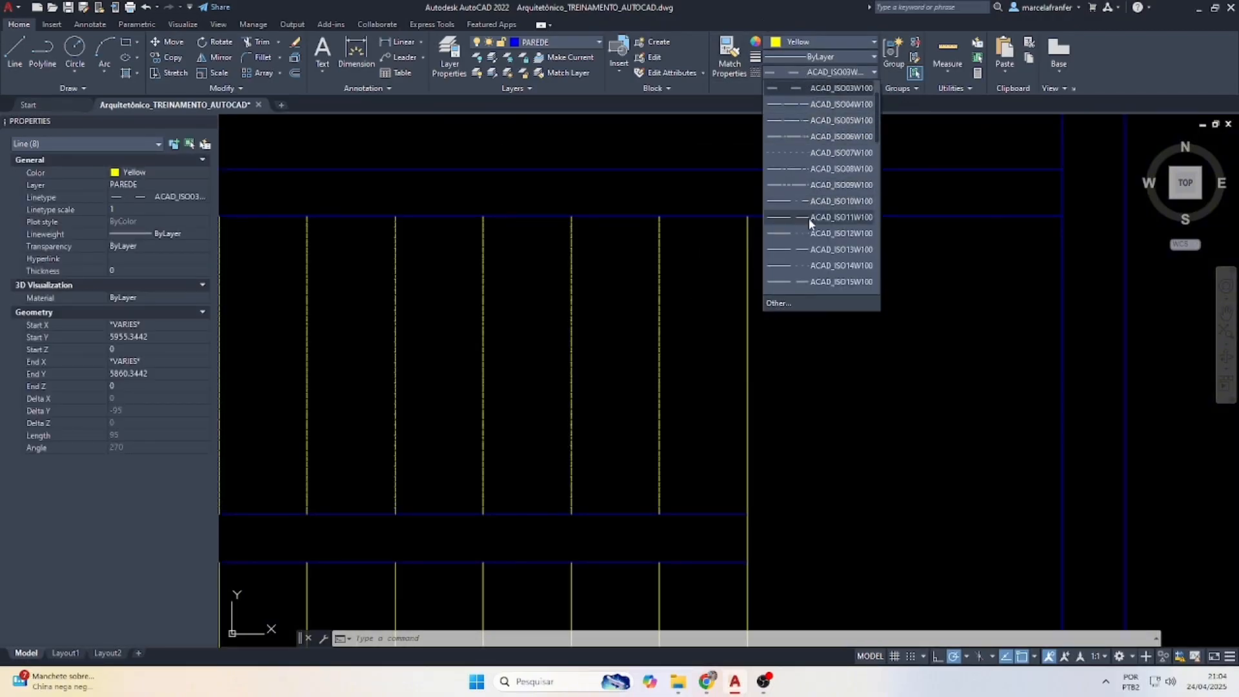
scroll(718, 325, "up", 4)
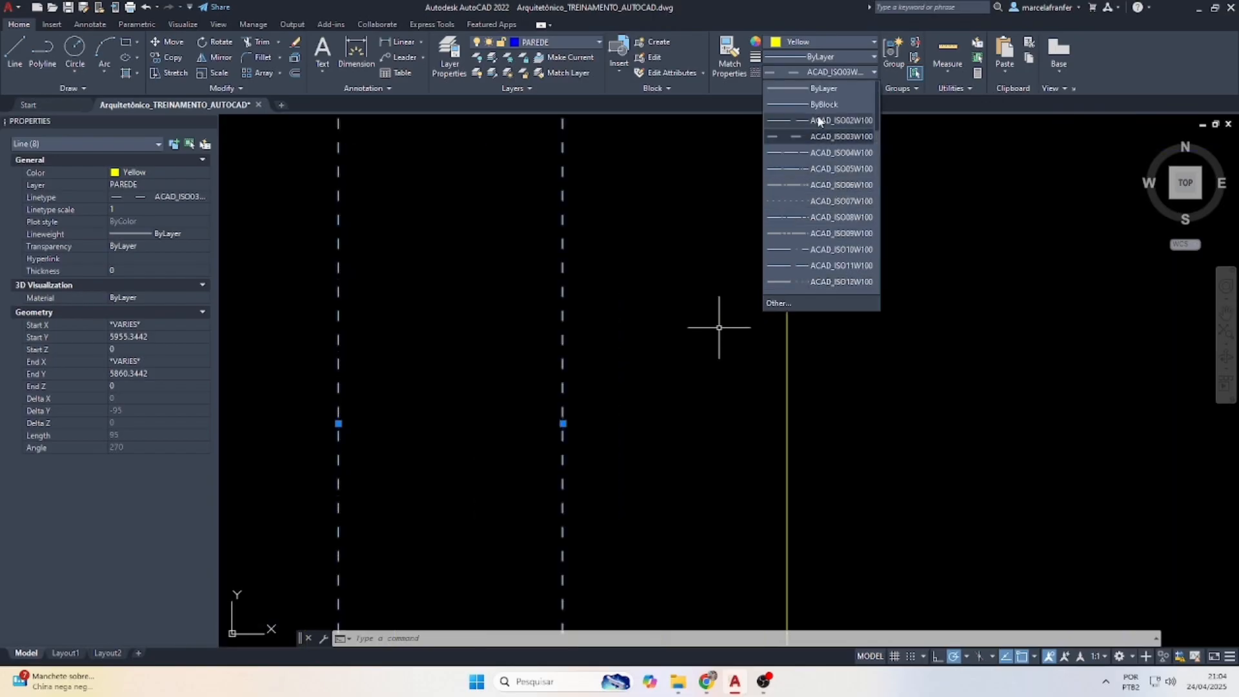
left_click(817, 120)
key("Escape")
key("Escape")
scroll(636, 332, "down", 5)
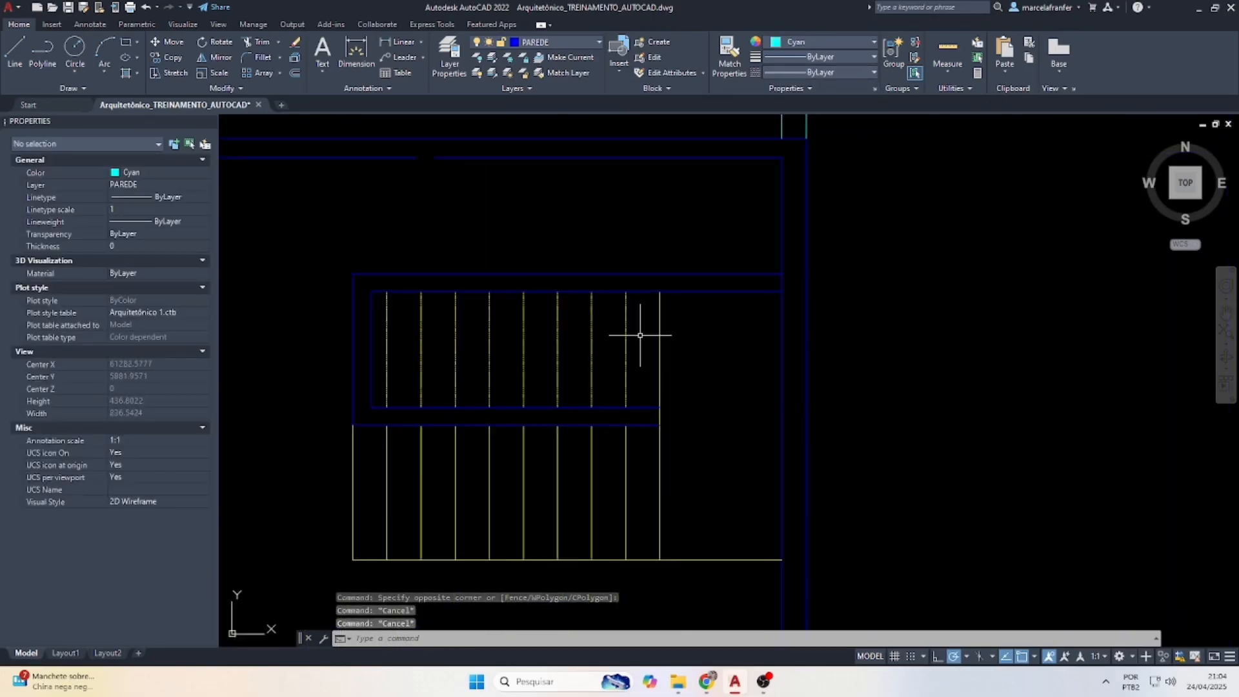
Adjust the linetype scale of the upper flight's eight dashed tread lines.
left_click(635, 353)
left_click(382, 337)
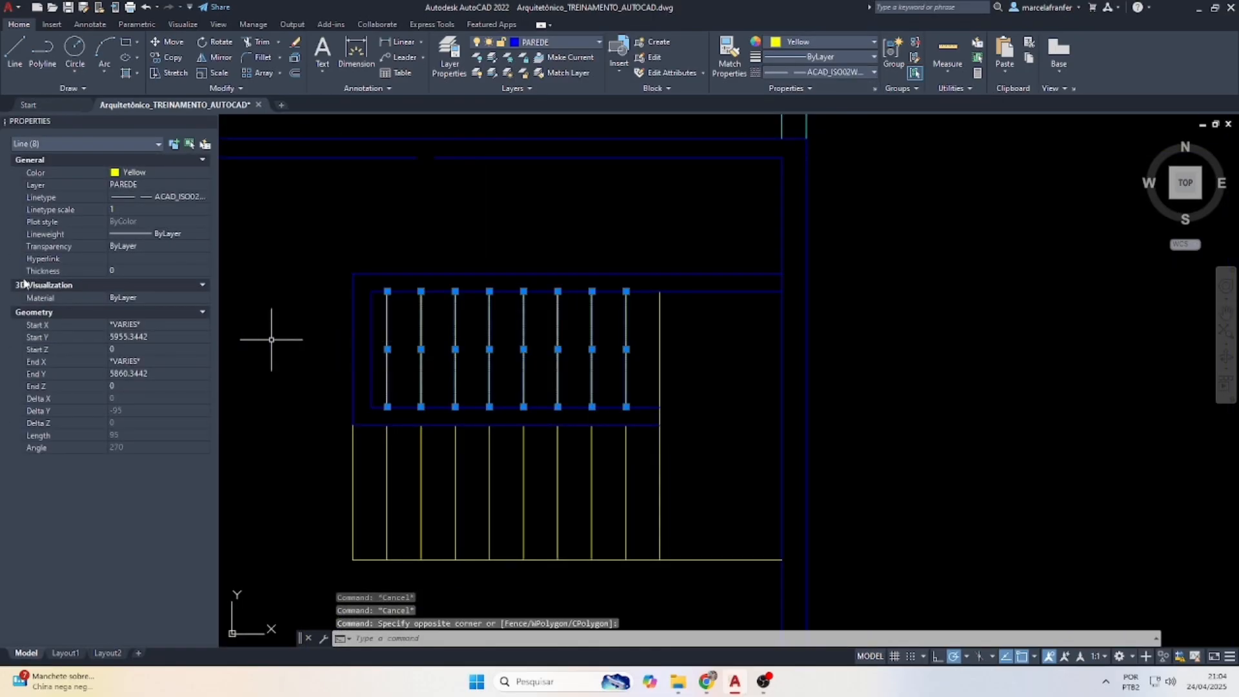
key("Return")
Extend the two vertical lines of the stair's left wall up to the building's upper outer wall line.
scroll(575, 188, "down", 3)
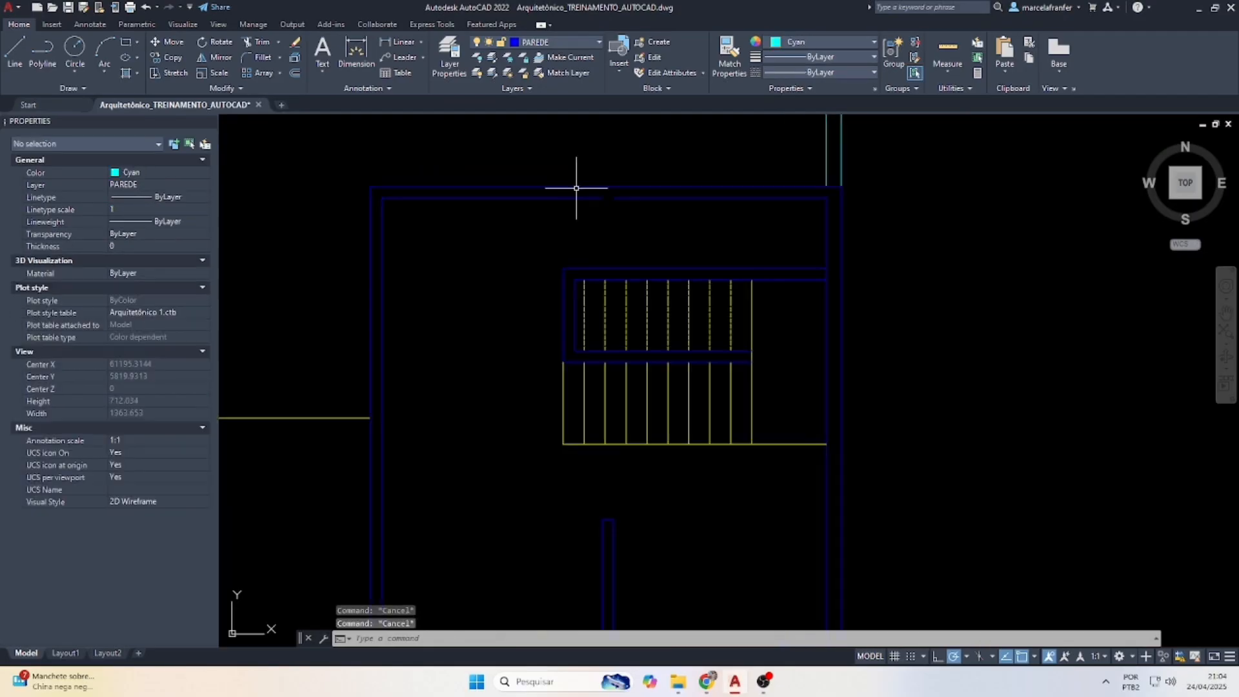
left_click(576, 185)
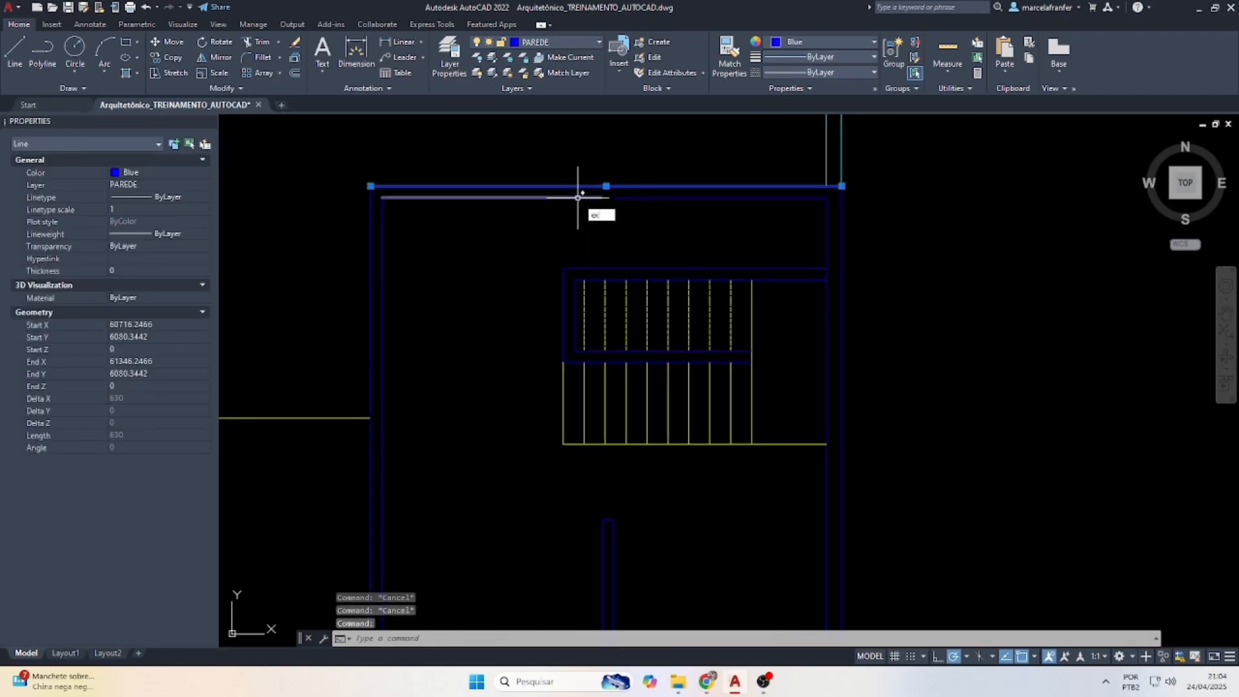
type("ex")
key("Return")
mouse_move(584, 191)
left_mouse_down()
mouse_move(576, 282)
mouse_move(537, 286)
left_mouse_up()
key("Escape")
key("Escape")
key("Escape")
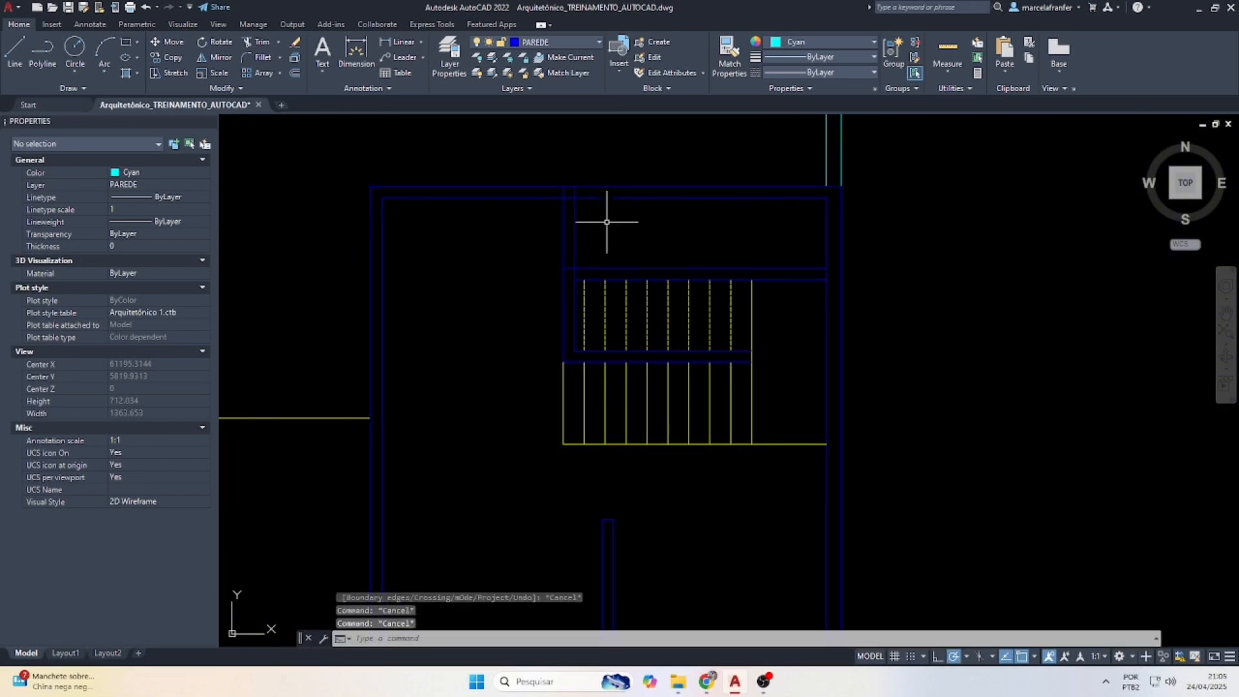
Trim away the upper outer wall beyond the stair's left wall and clean up the wall junctions at the stair's upper-left corner.
type("tr")
key("Return")
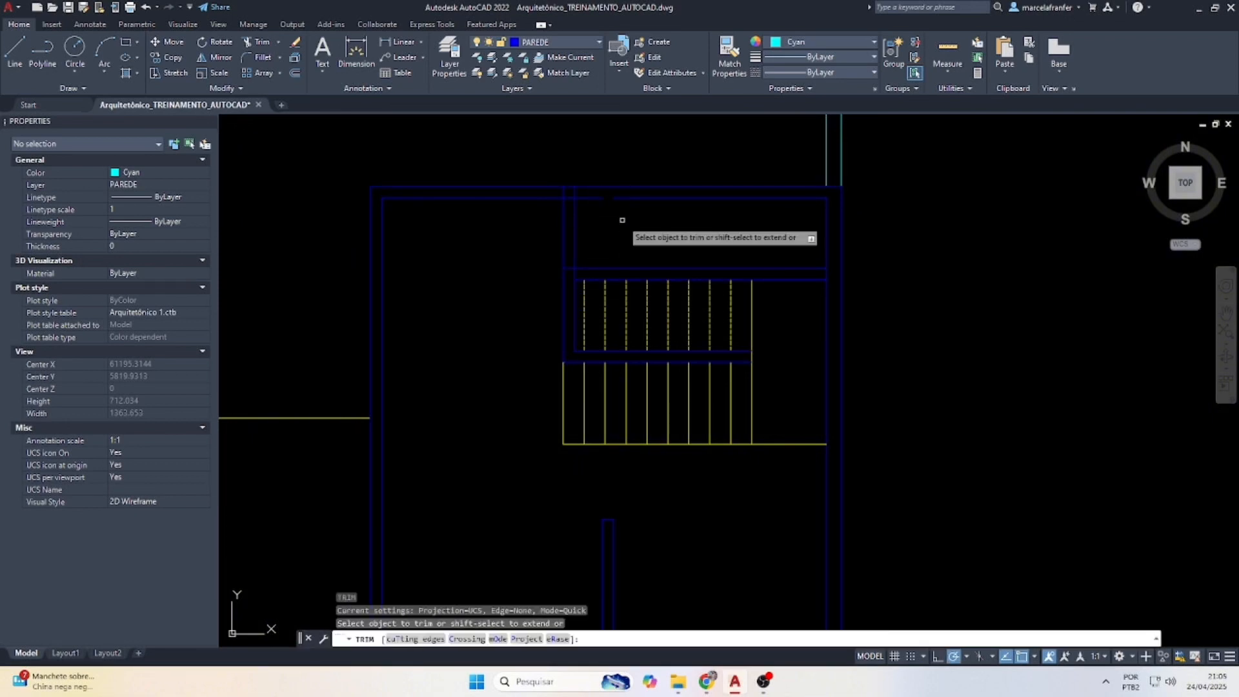
mouse_move(594, 207)
left_mouse_down()
mouse_move(605, 175)
mouse_move(553, 194)
mouse_move(560, 208)
left_mouse_up()
scroll(587, 192, "up", 2)
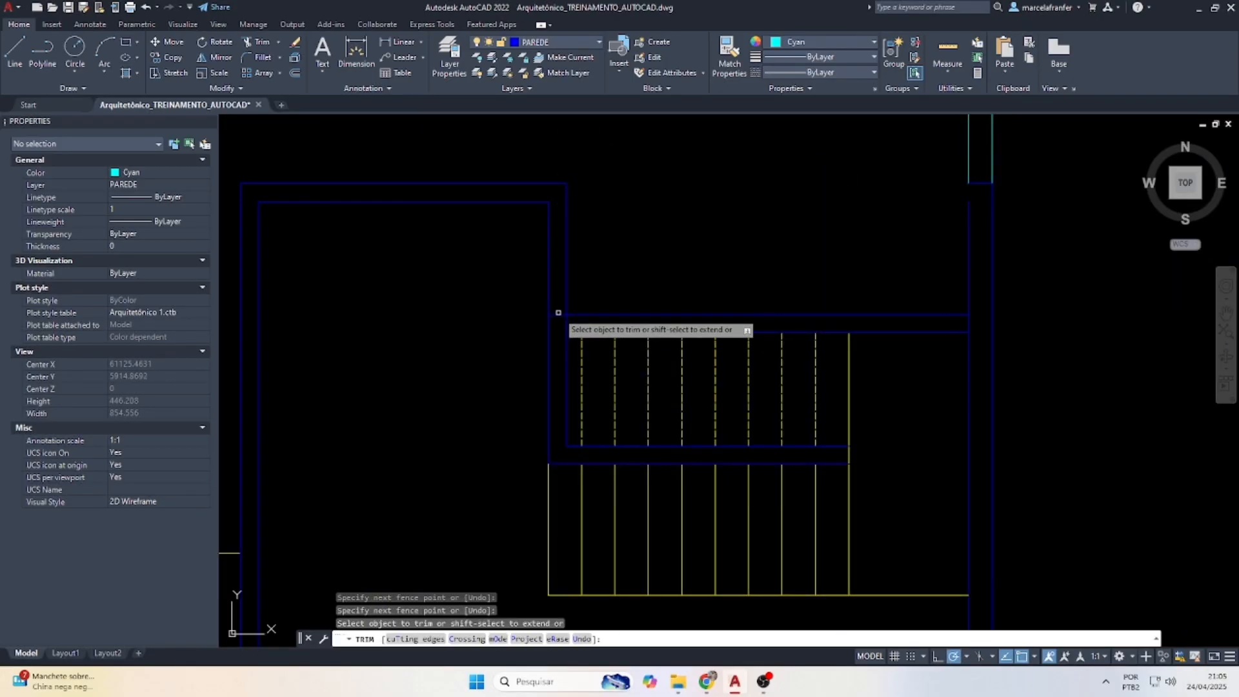
left_click(558, 312)
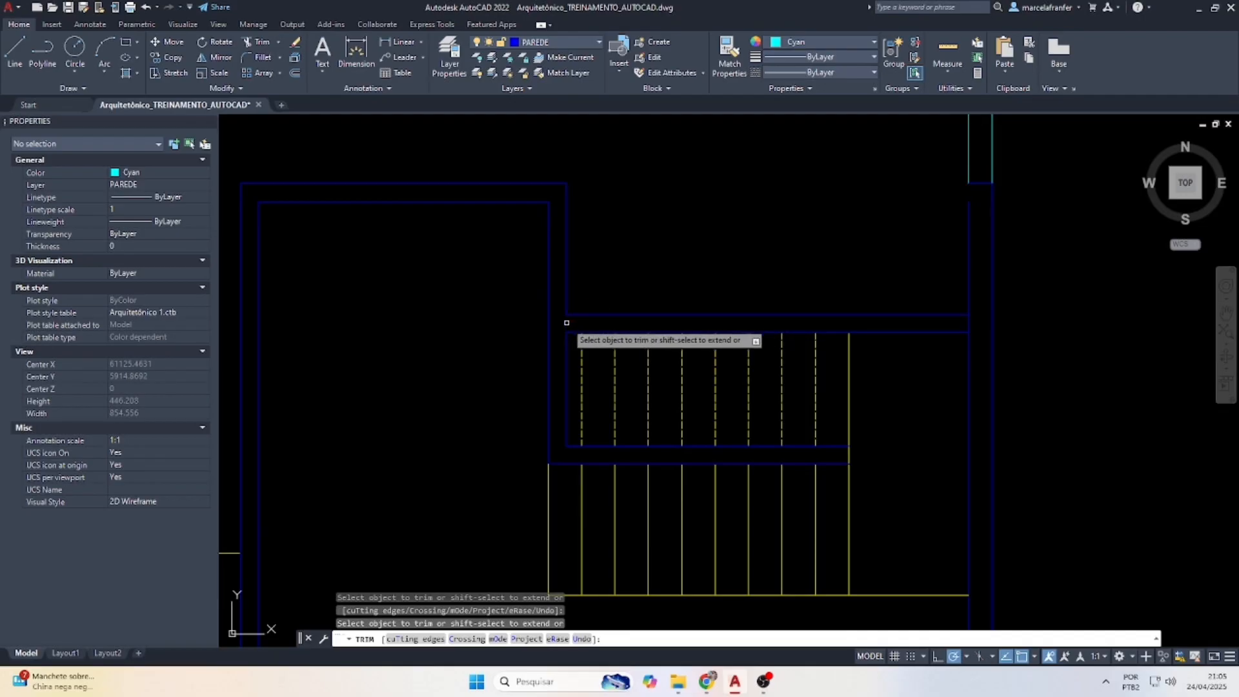
key("Escape")
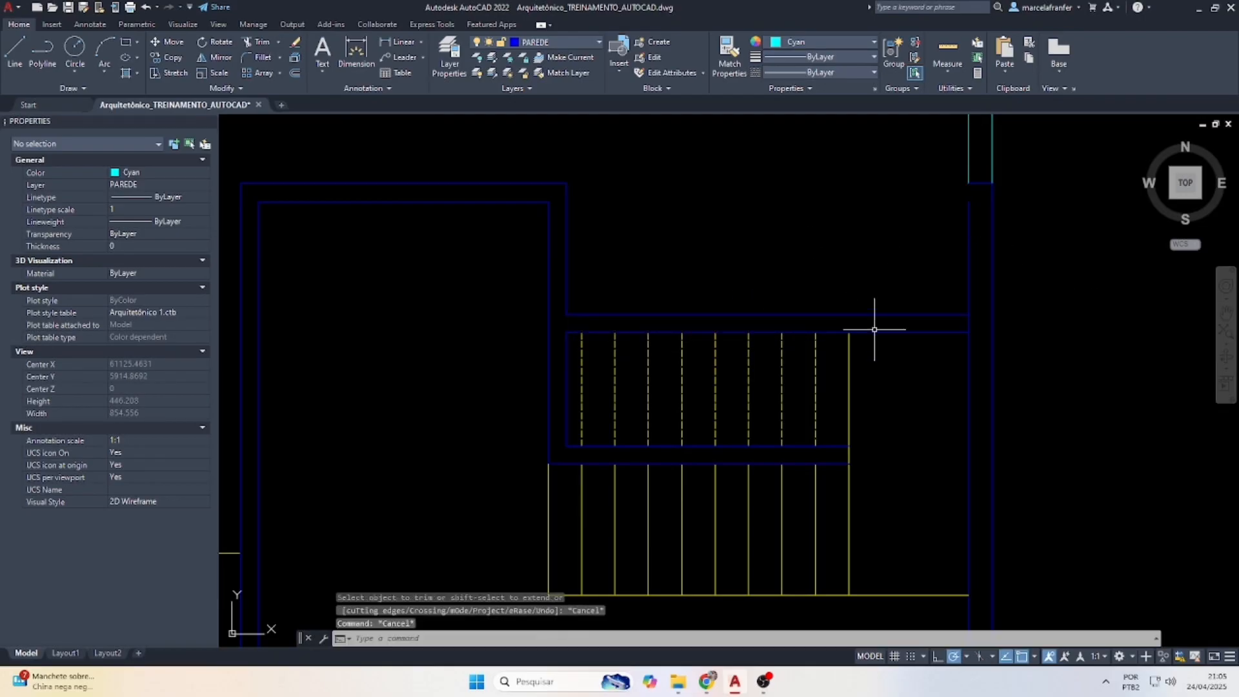
Draw two horizontal lines across the landing from the middle wall's end corners to the right outer wall.
type("l")
key("Return")
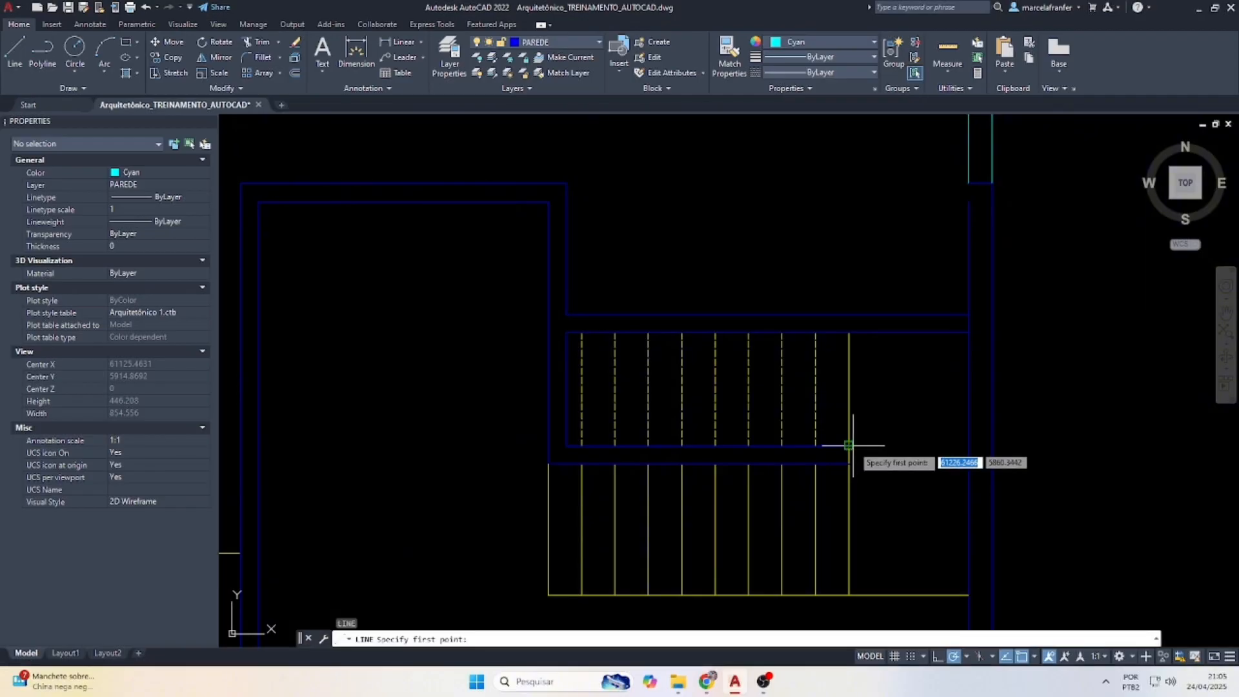
left_click(849, 446)
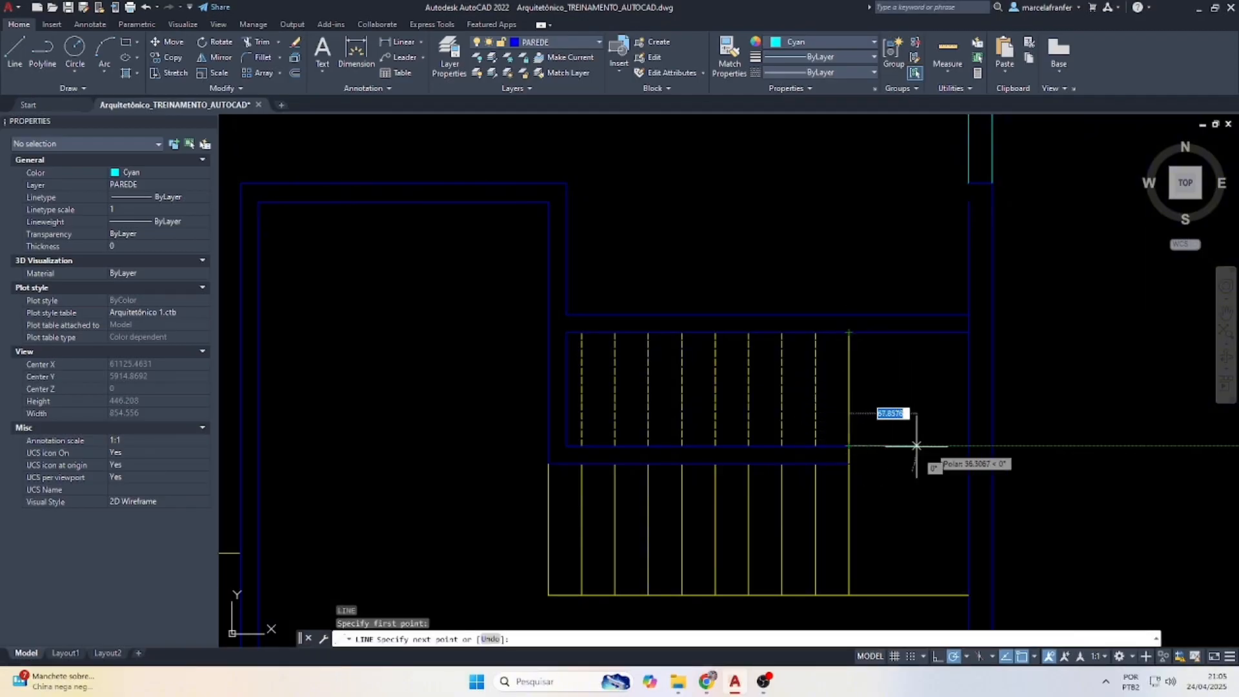
left_click(968, 445)
key("Return")
key("Return")
left_click(849, 463)
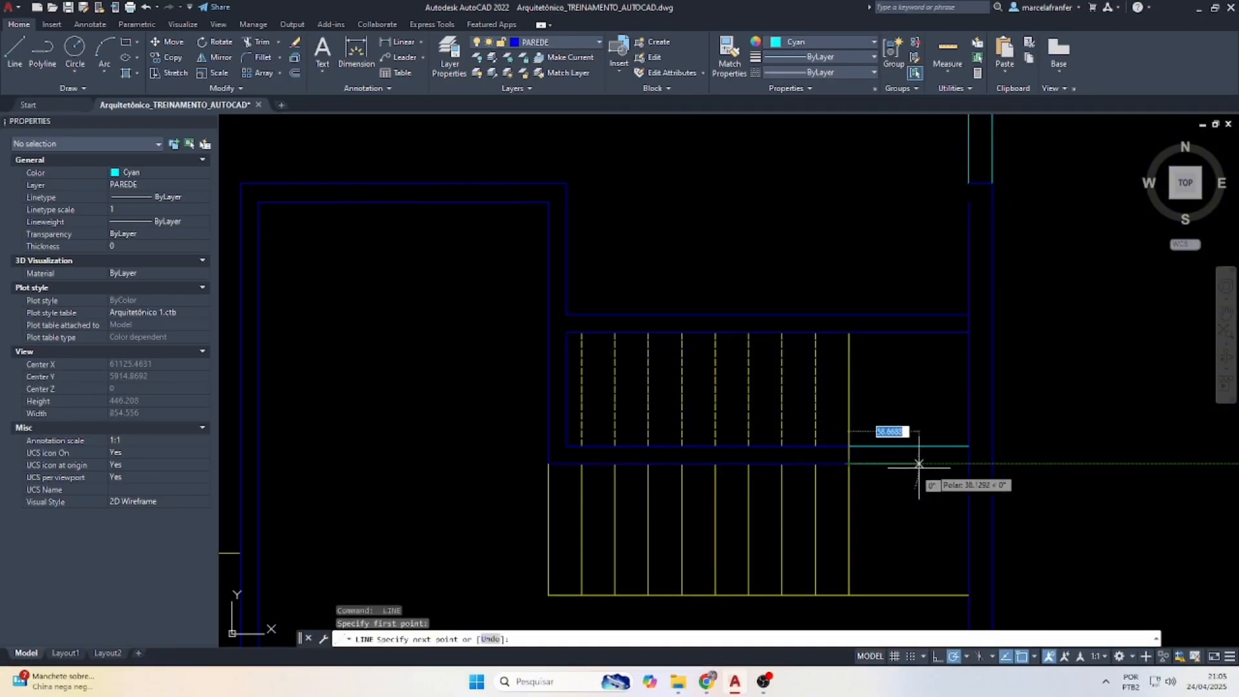
left_click(968, 463)
key("Escape")
Give the two horizontal landing lines colour 99,100,102 and linetype ACAD_ISO02W100, and adjust their linetype scale.
left_click(932, 484)
left_click(894, 409)
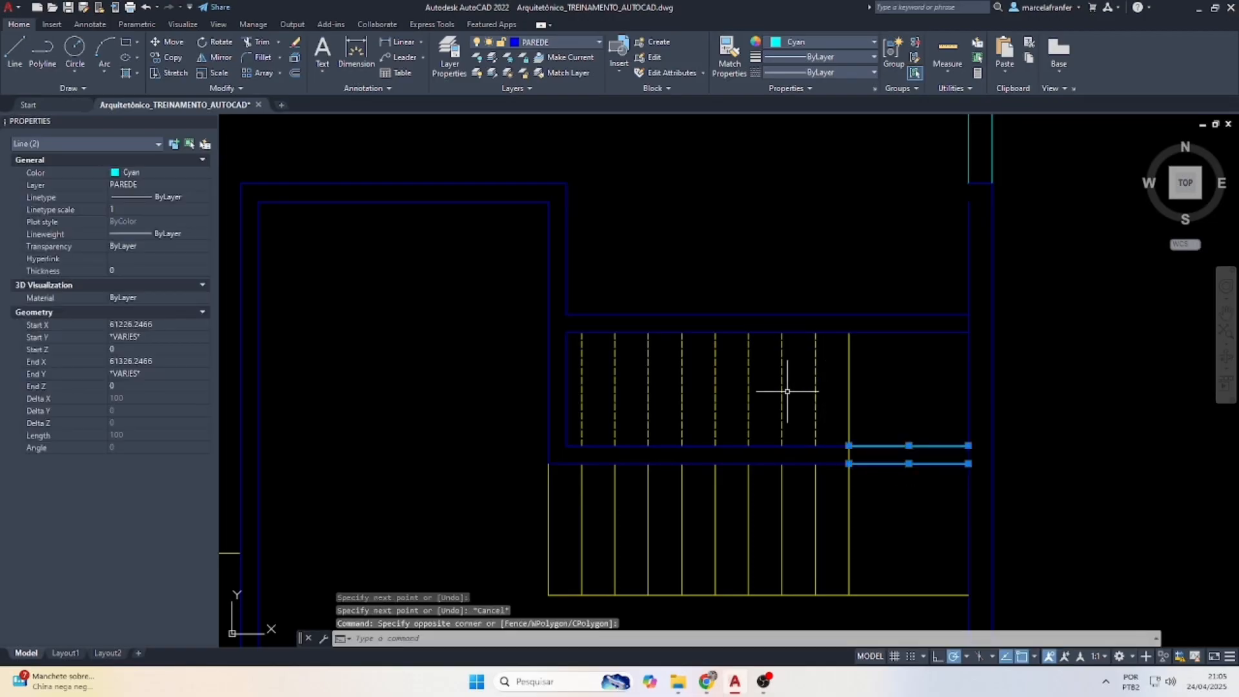
left_click(829, 45)
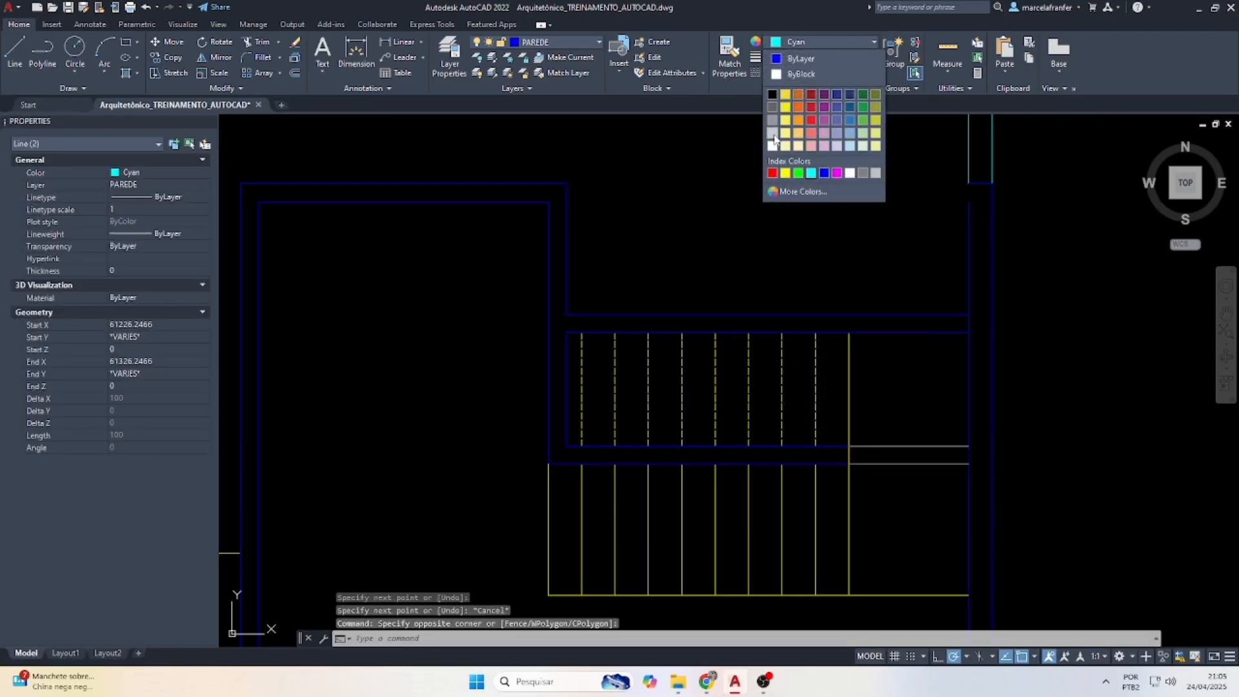
left_click(772, 107)
left_click(803, 74)
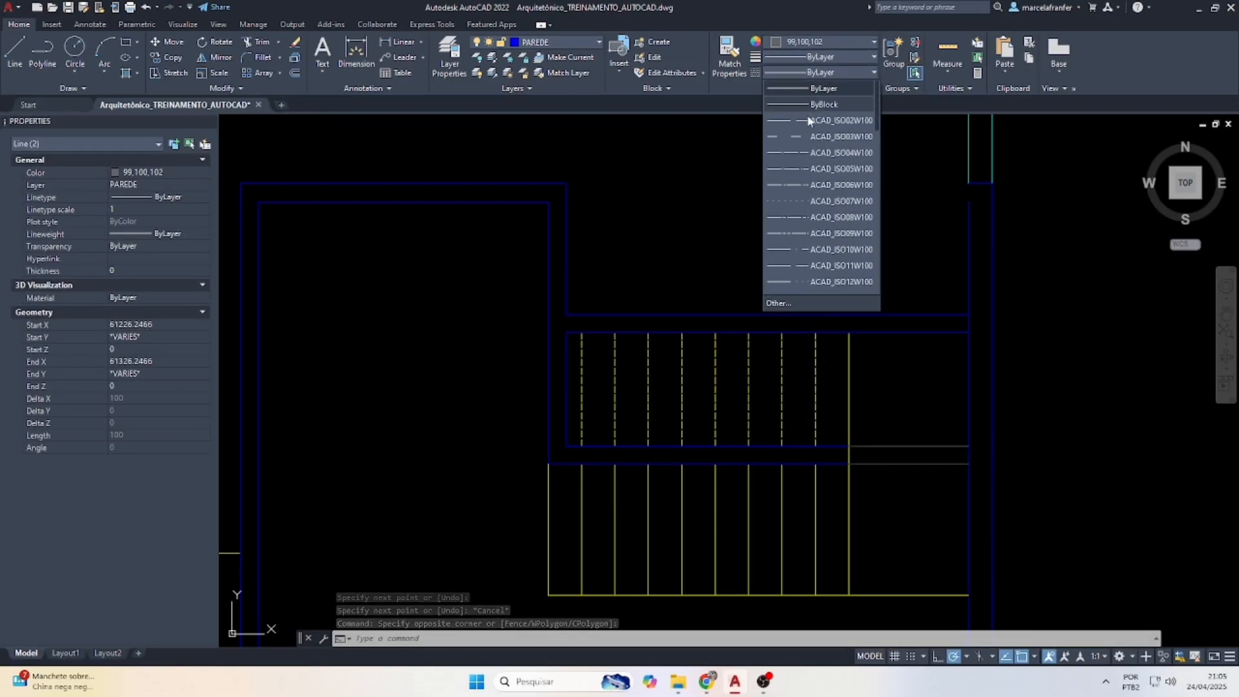
left_click(809, 121)
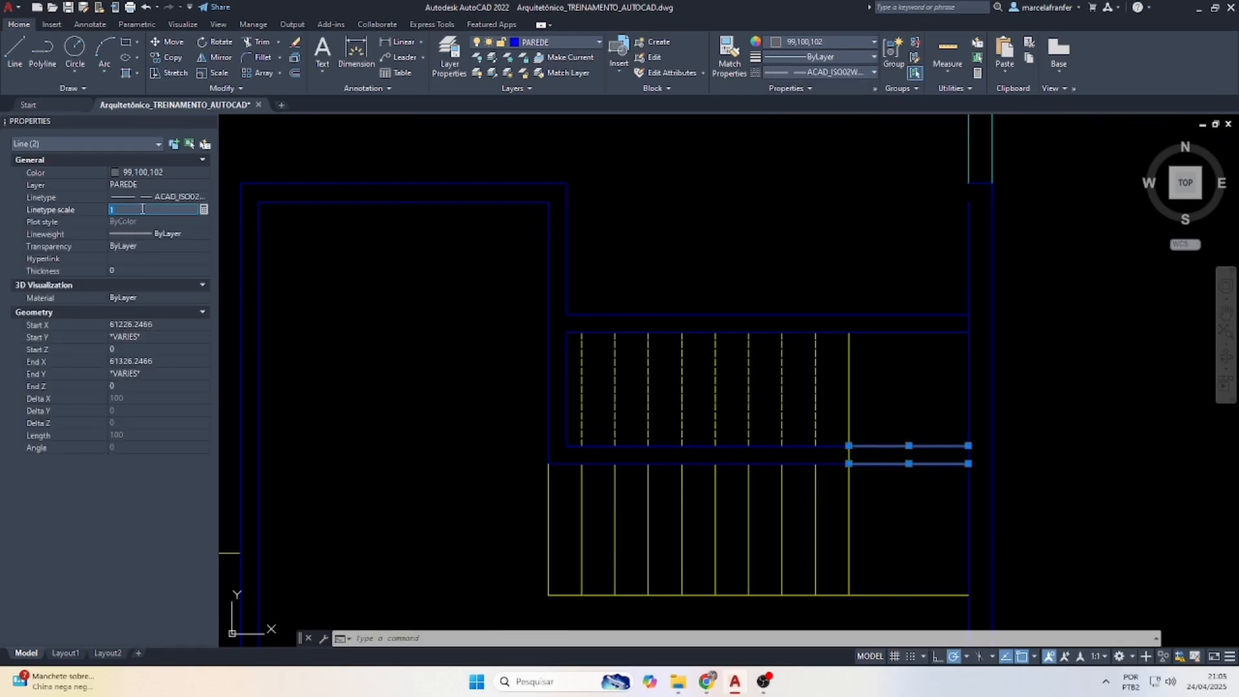
key("Escape")
key("Escape")
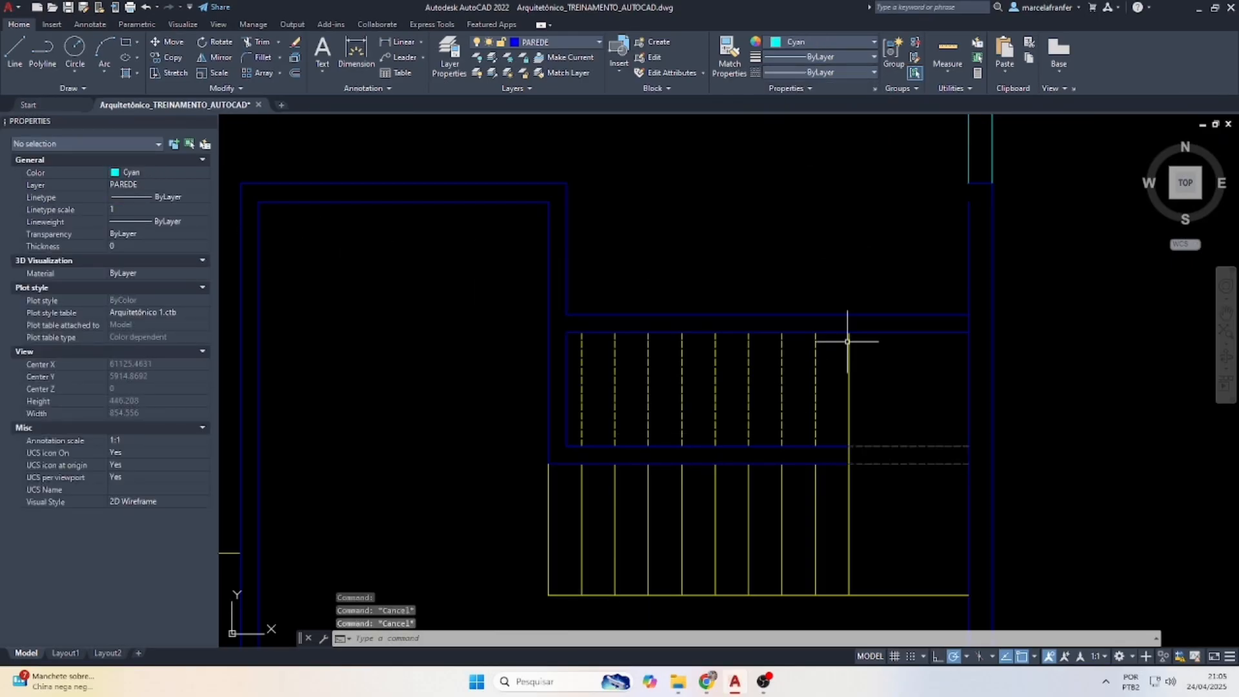
Shorten the yellow vertical landing line so its upper end sits at the middle wall's lower-right corner.
left_click(865, 387)
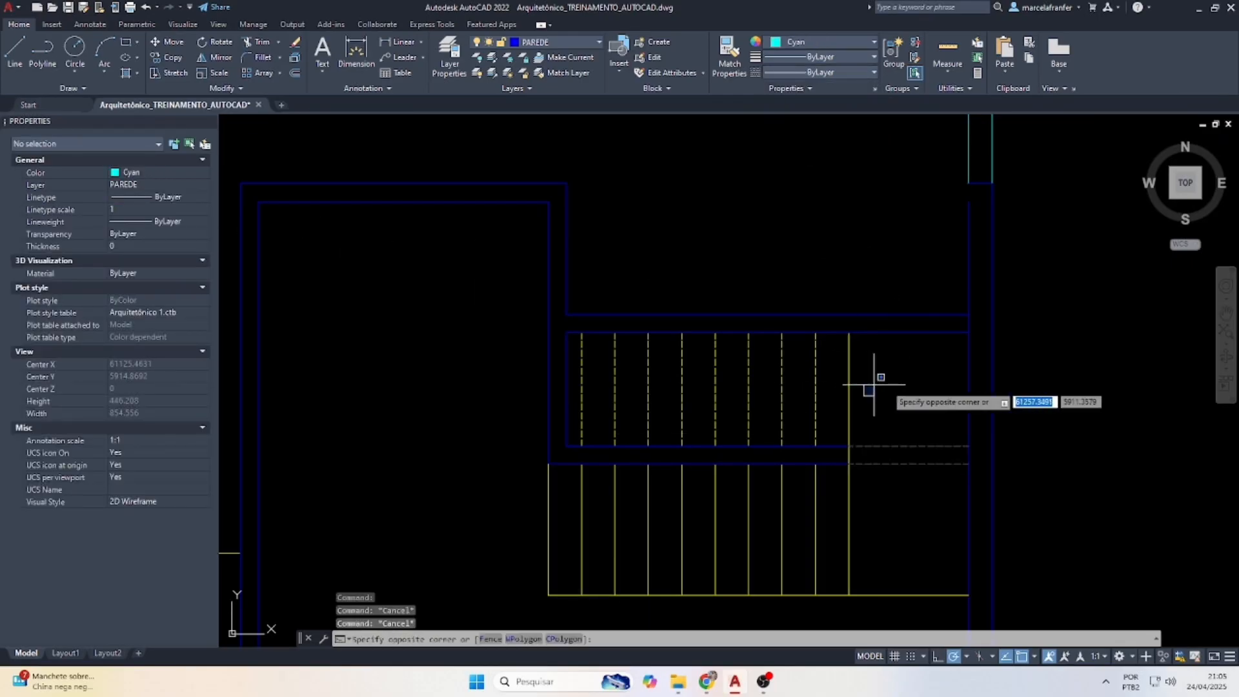
left_click(837, 380)
left_click(849, 333)
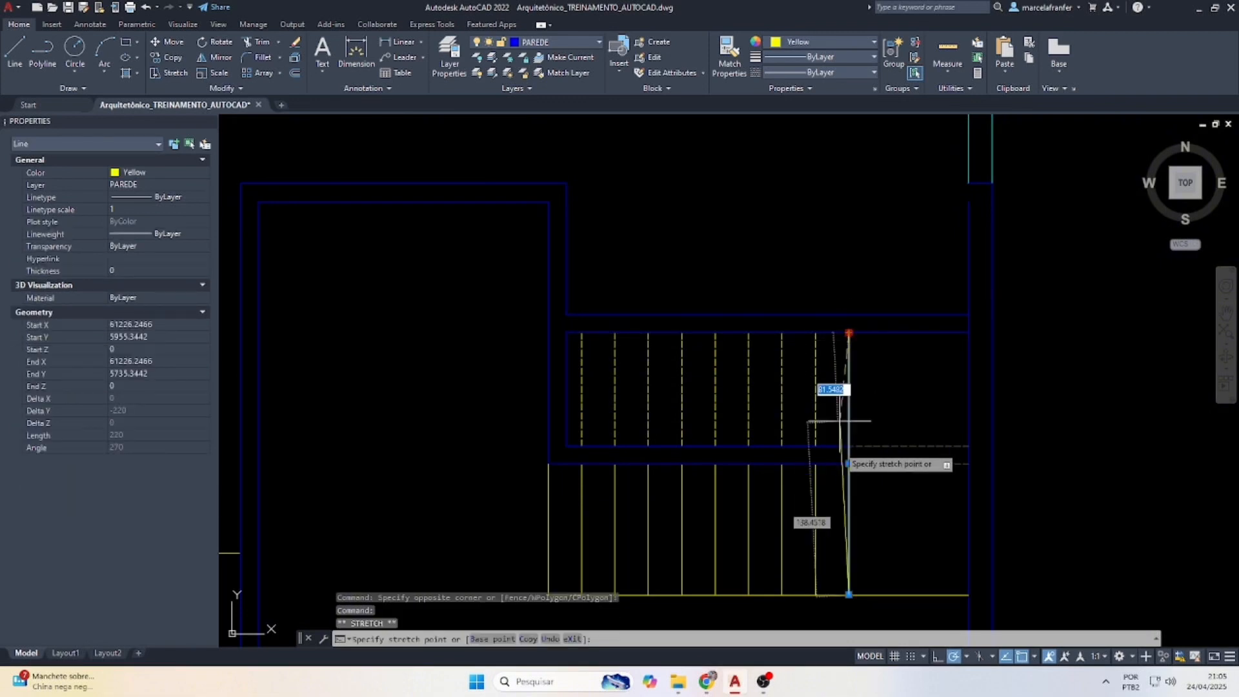
left_click(848, 463)
key("Escape")
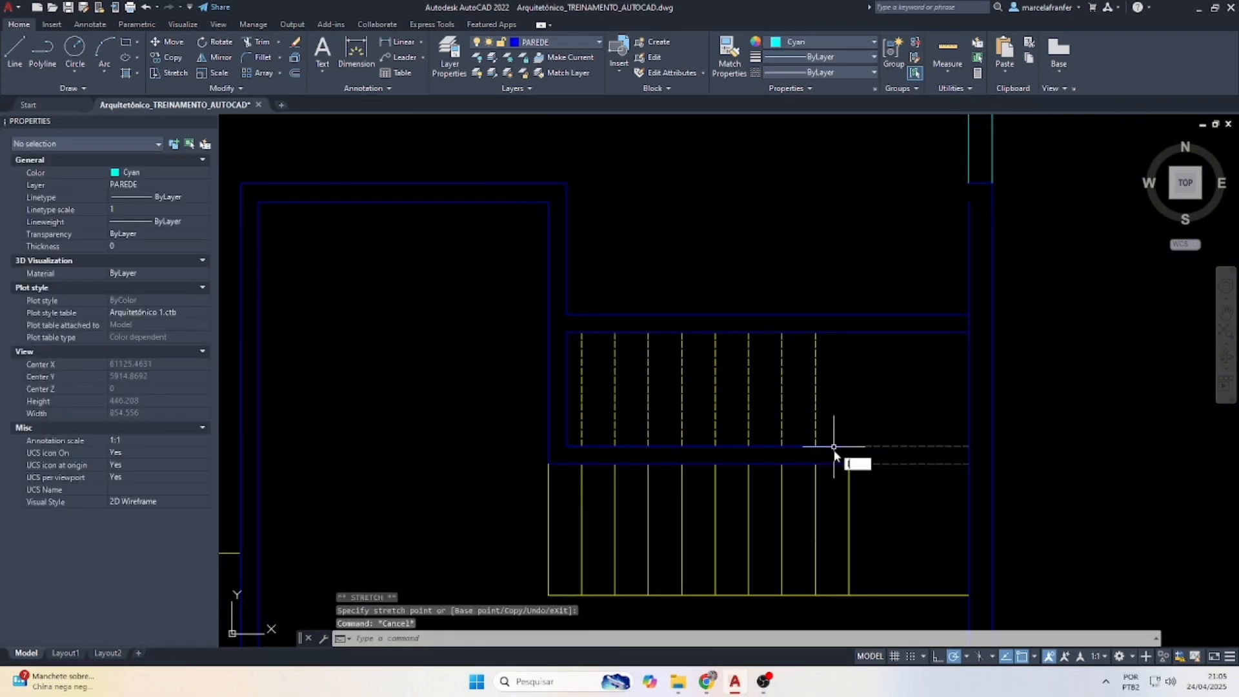
Draw a vertical line from the middle wall's lower-right corner up to the inner line of the stair's upper wall.
type("l")
key("Return")
left_click(846, 461)
left_click(847, 334)
key("Escape")
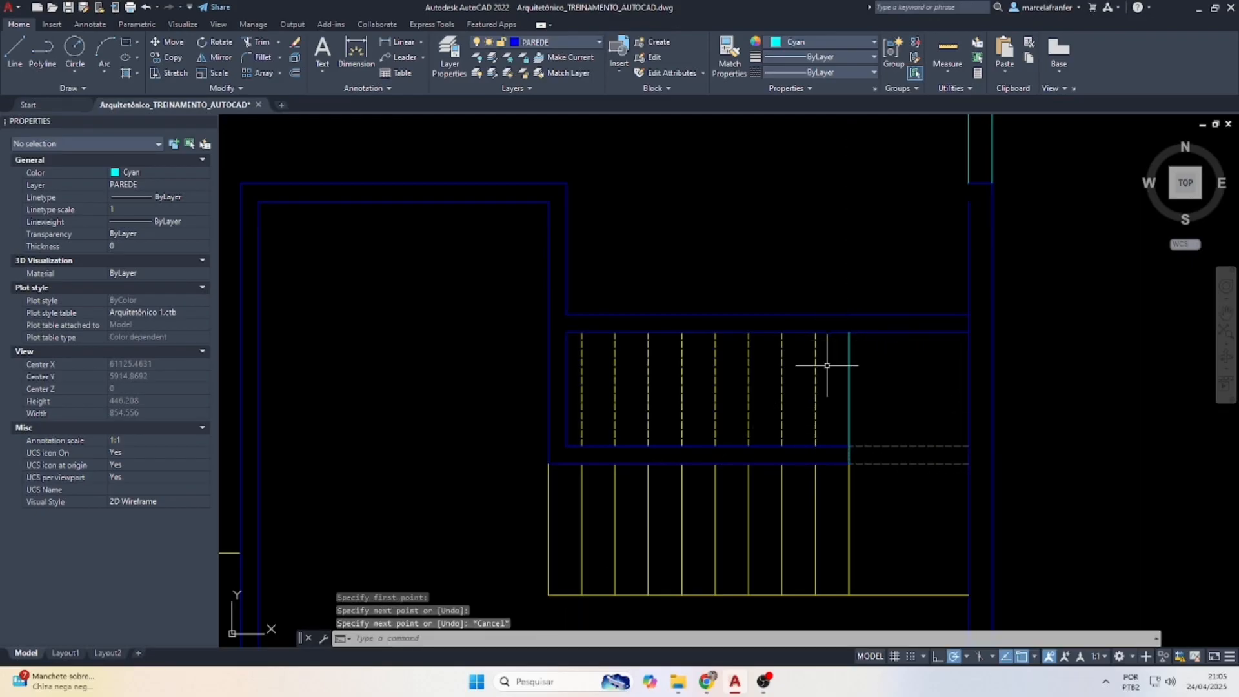
Match the properties of the upper flight's rightmost dashed tread onto the new vertical line at the landing edge.
left_click(827, 365)
left_click(793, 358)
type("ma")
key("Return")
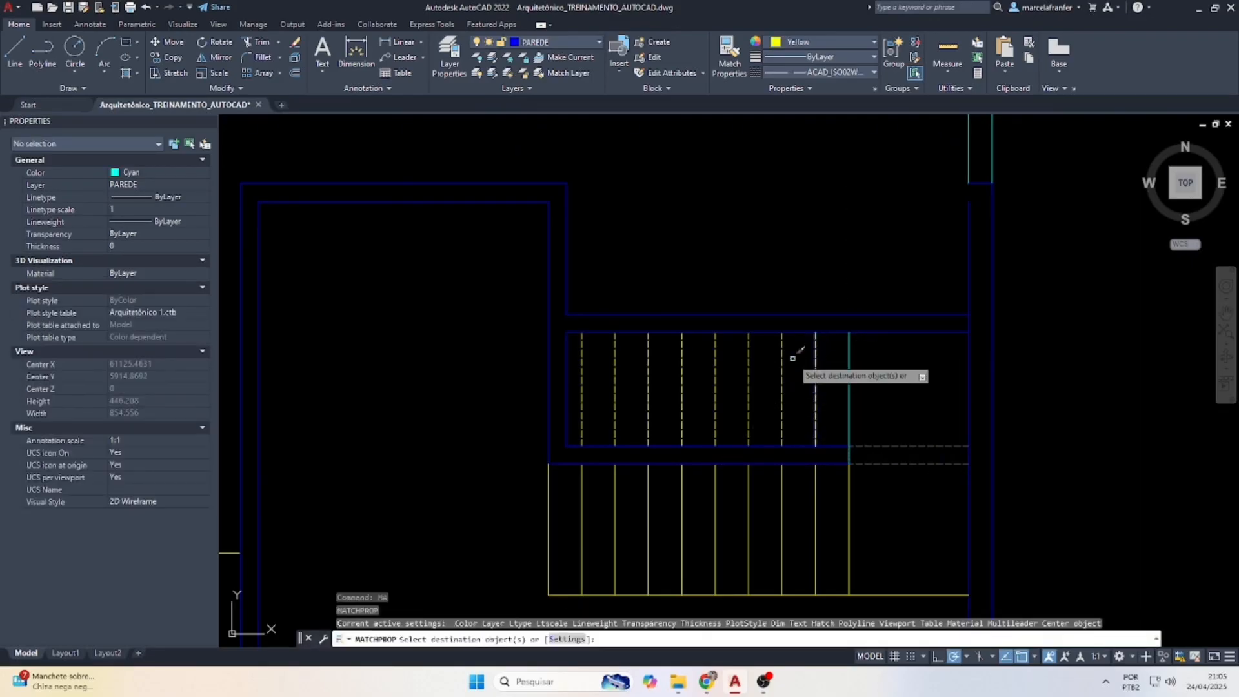
left_click(808, 354)
key("Escape")
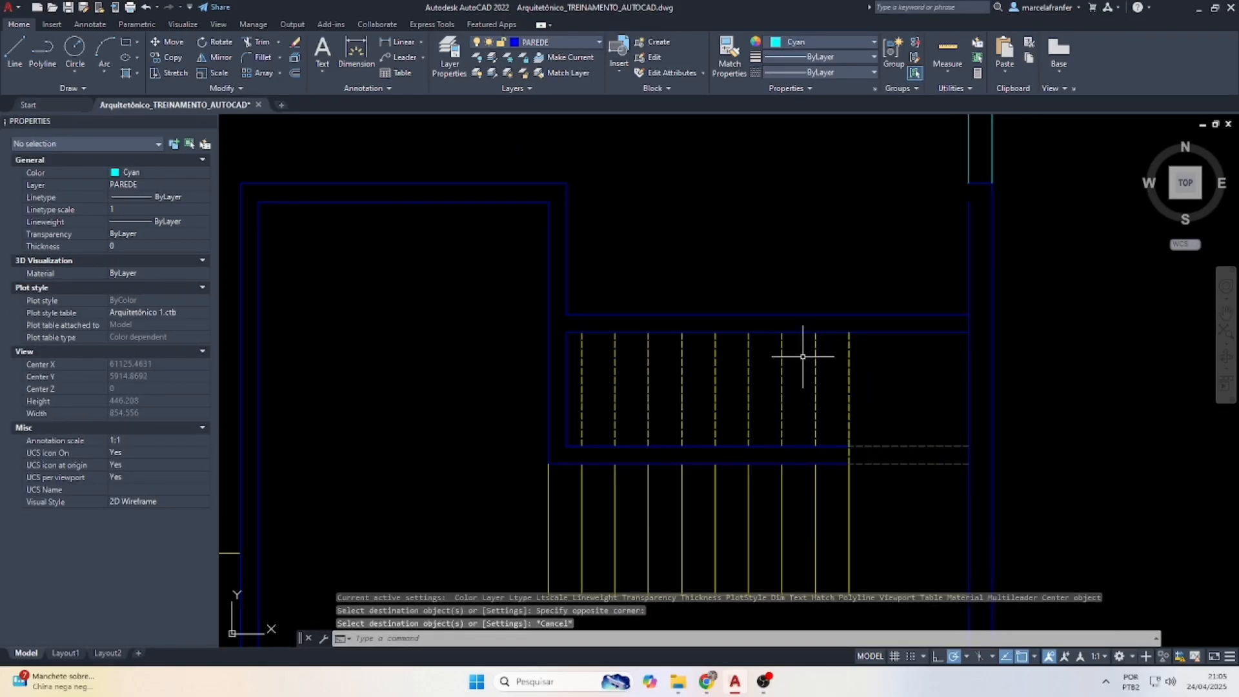
Review the overall floor plan, checking the wall outline, the lower rooms and the completed staircase area.
scroll(891, 342, "down", 2)
scroll(803, 438, "down", 7)
scroll(803, 437, "up", 5)
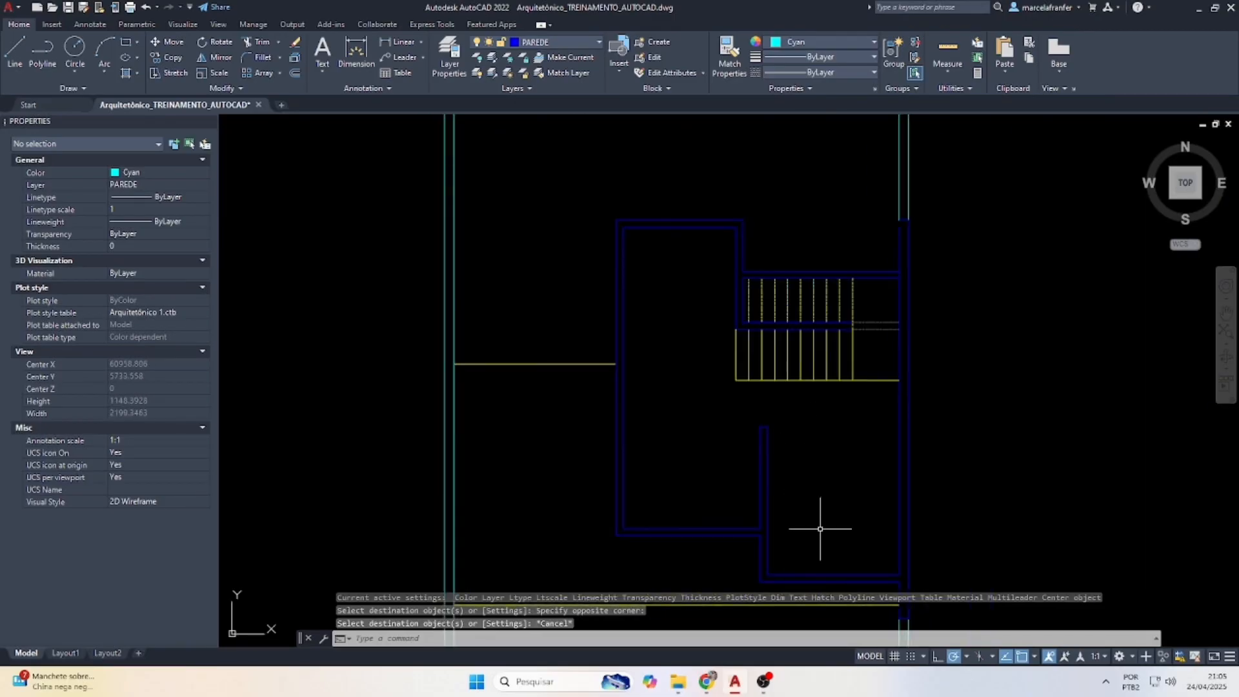
scroll(659, 285, "down", 2)
scroll(783, 443, "up", 2)
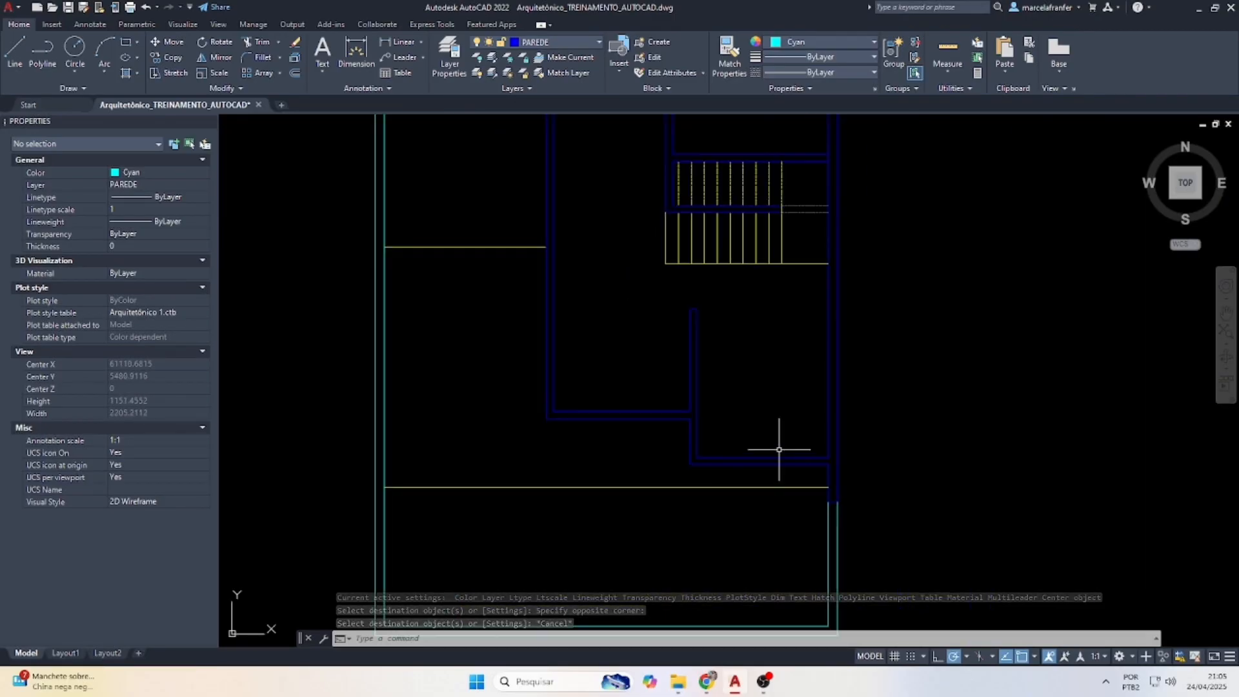
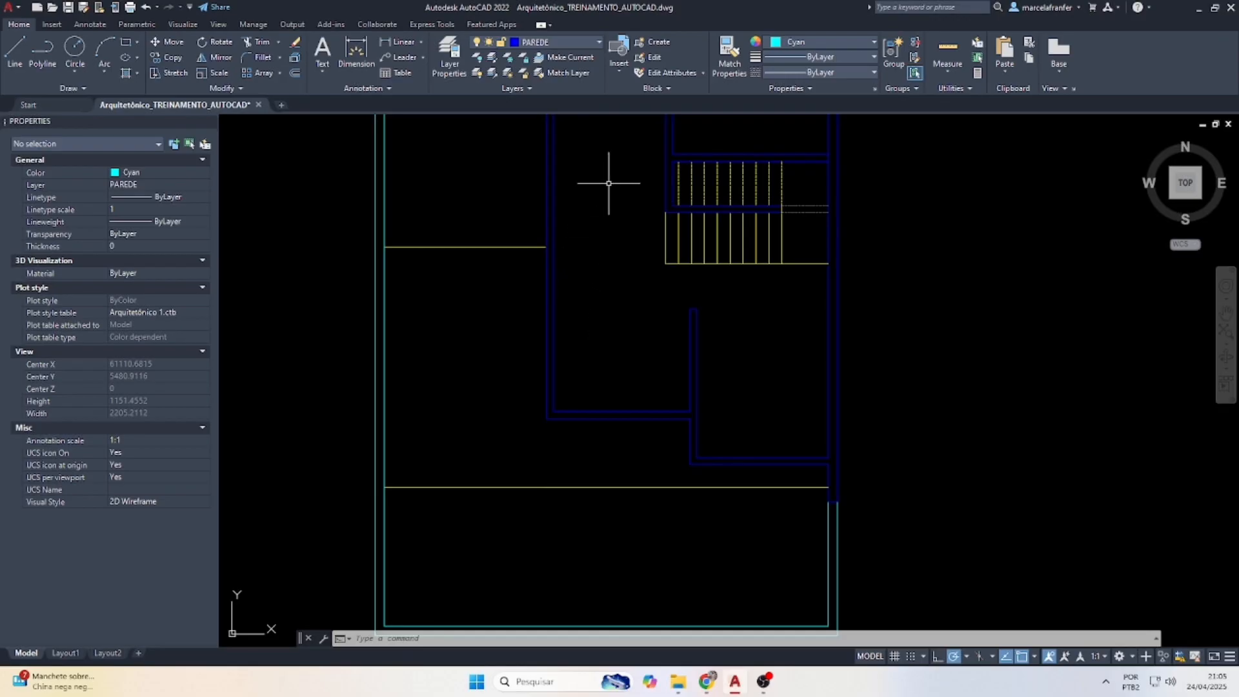
scroll(707, 256, "down", 3)
scroll(762, 202, "up", 3)
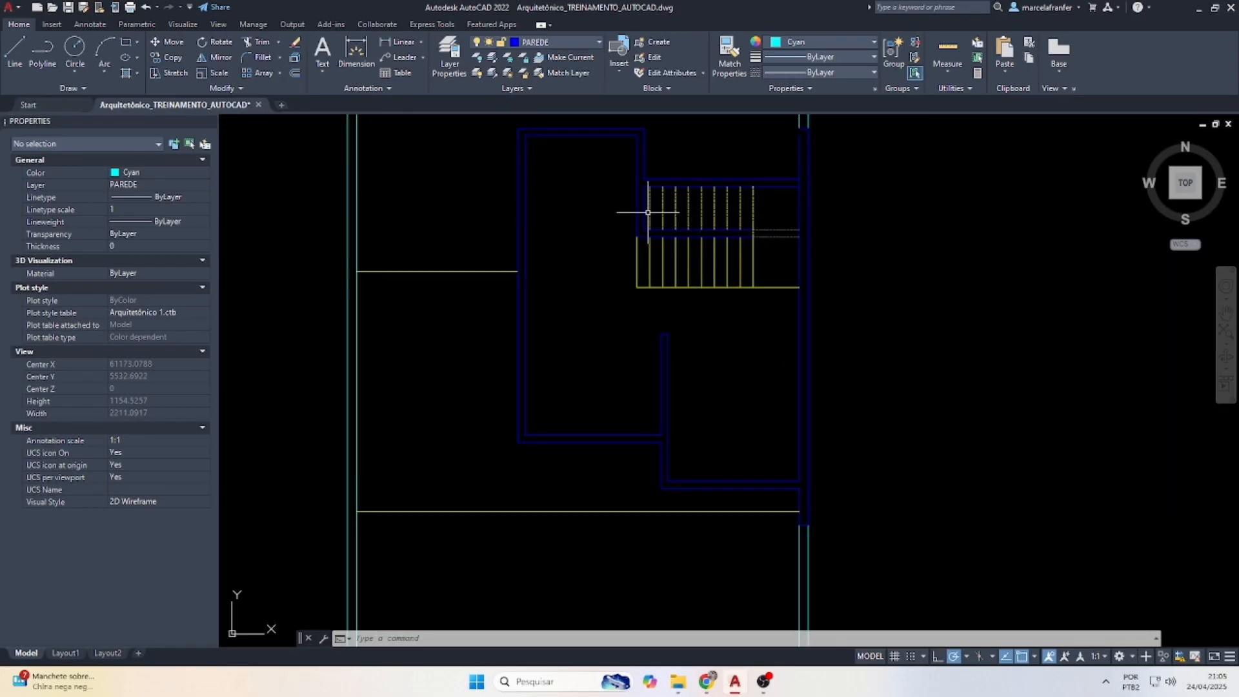
scroll(662, 131, "up", 2)
scroll(664, 288, "down", 3)
scroll(675, 194, "up", 1)
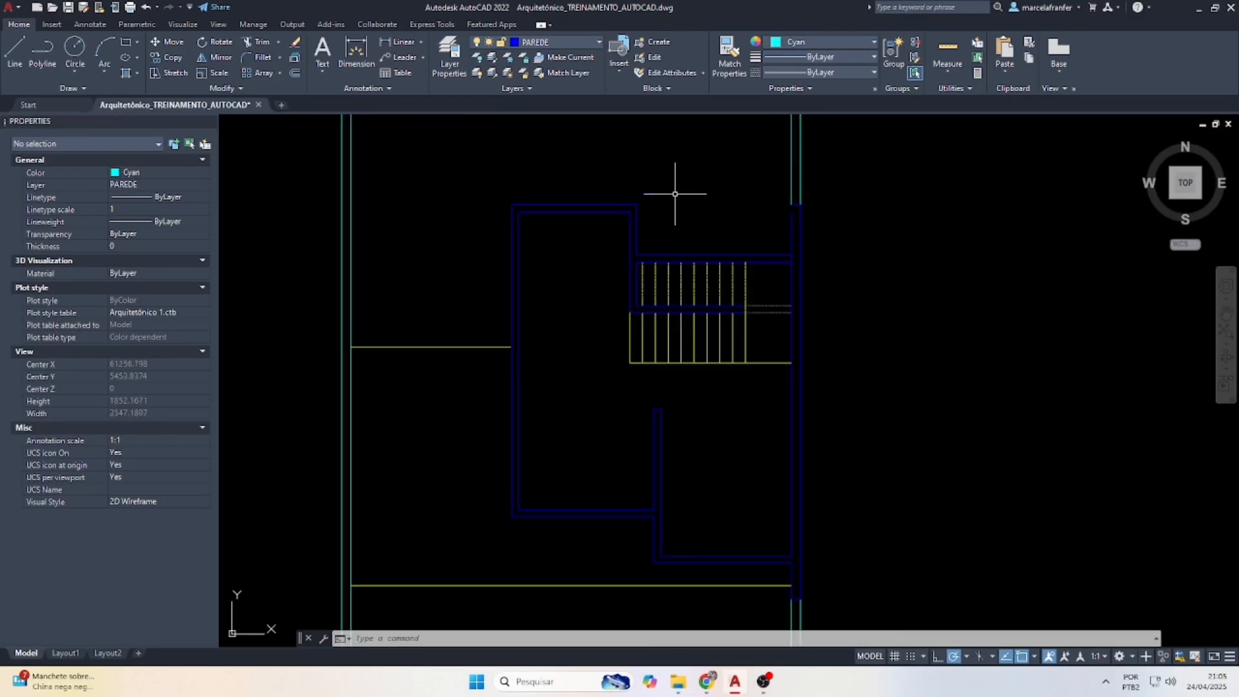
scroll(662, 219, "up", 2)
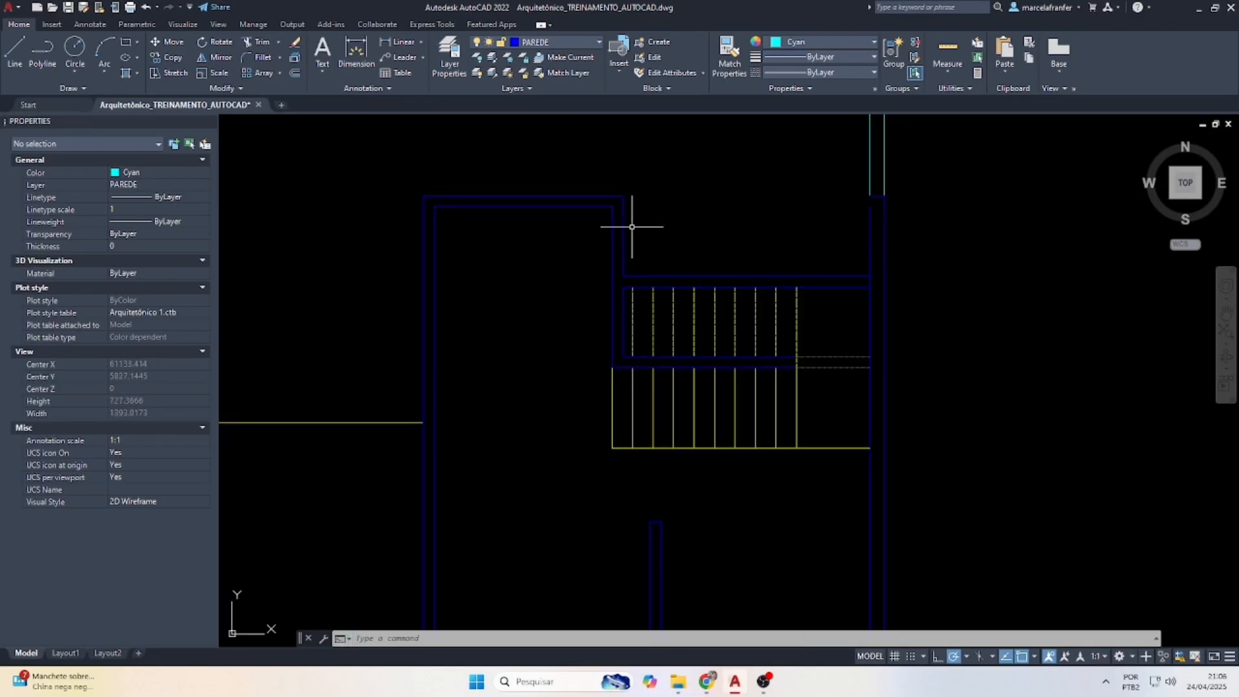
Stretch the outer line of the stair's upper wall left to the inner line of the adjoining vertical wall.
key("Escape")
key("Escape")
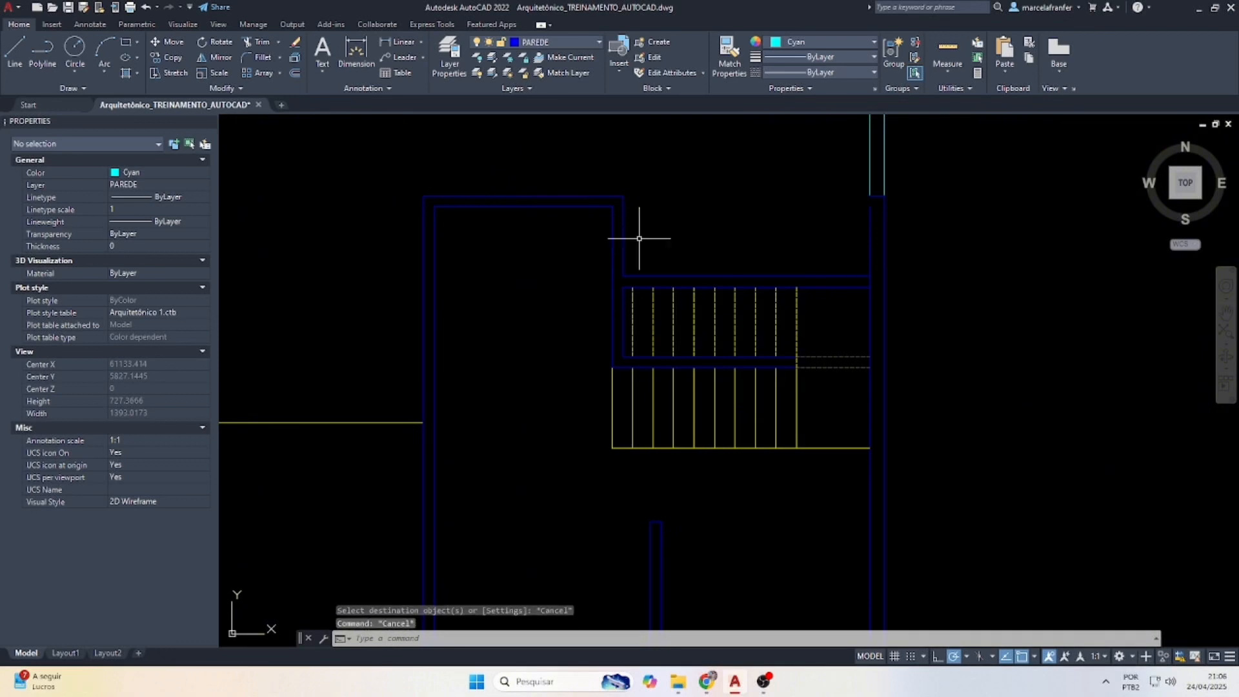
scroll(632, 280, "up", 2)
left_click(618, 279)
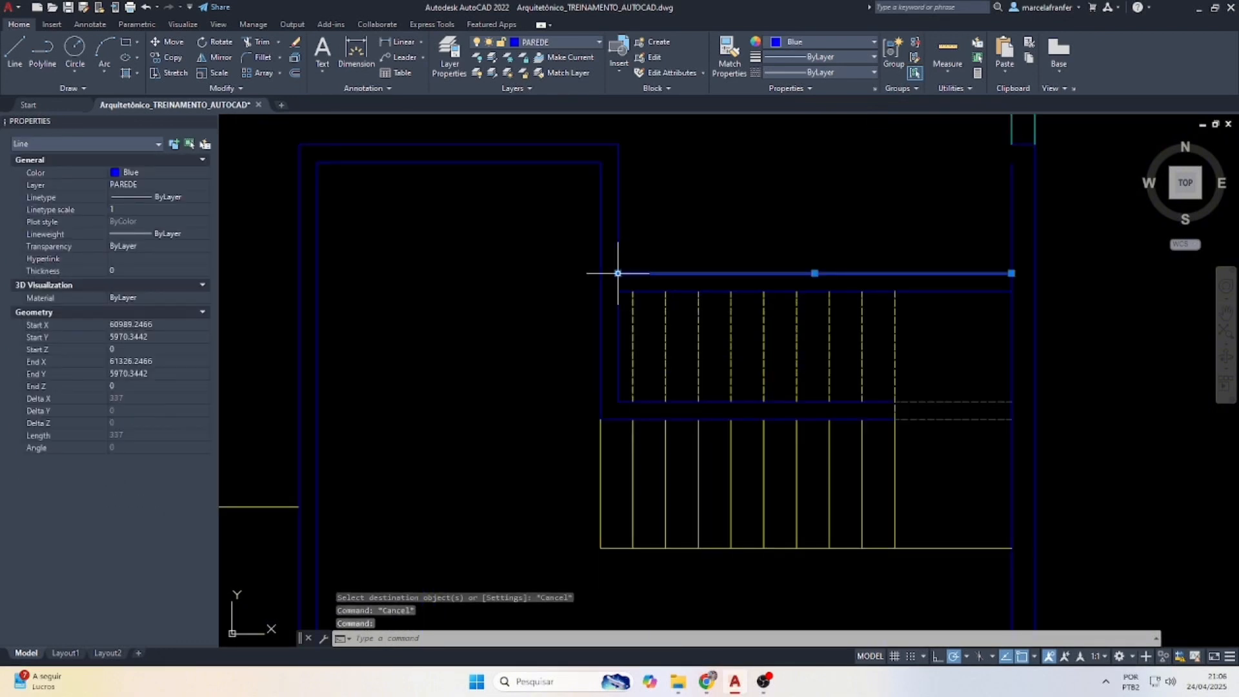
key("Escape")
key("Escape")
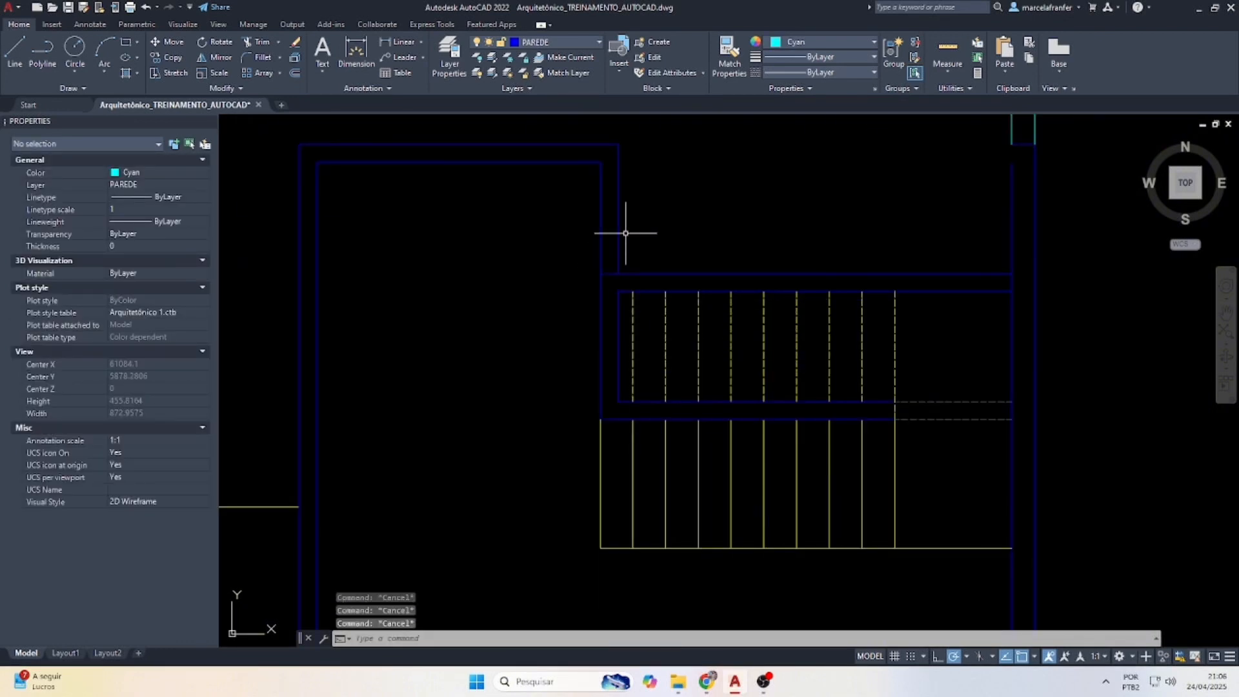
Break the vertical wall's left line where it meets the outer line of the stair's upper wall.
type("r")
key("Return")
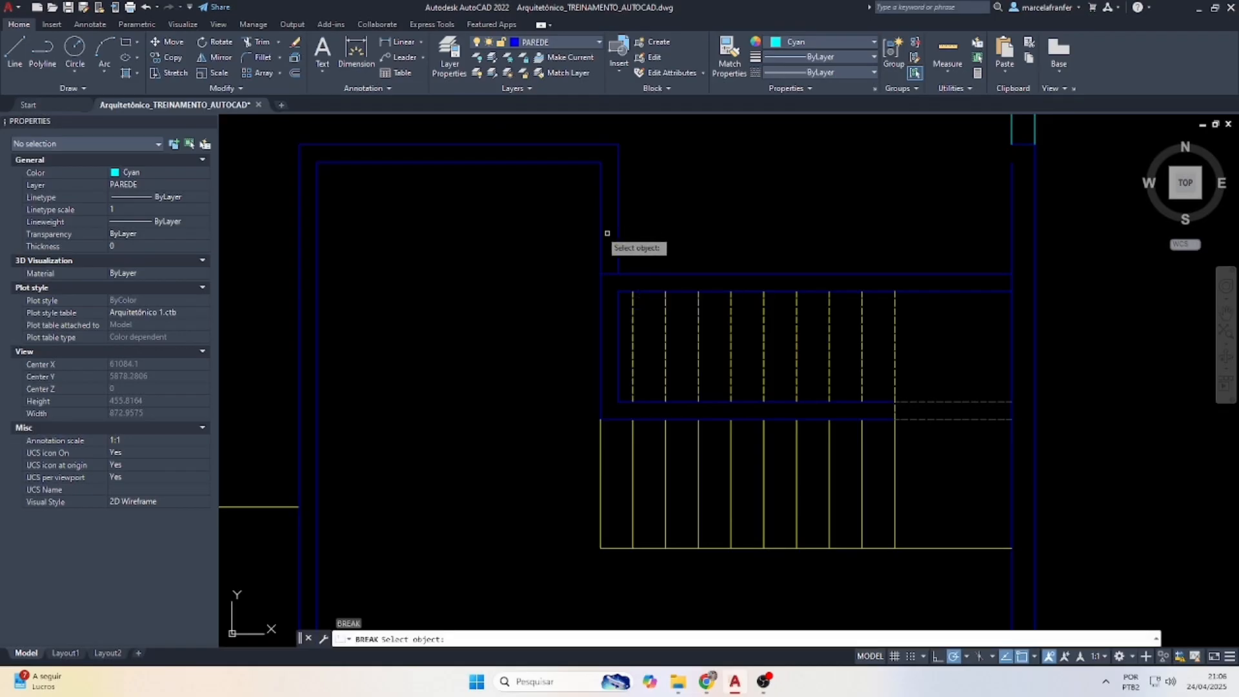
left_click(611, 268)
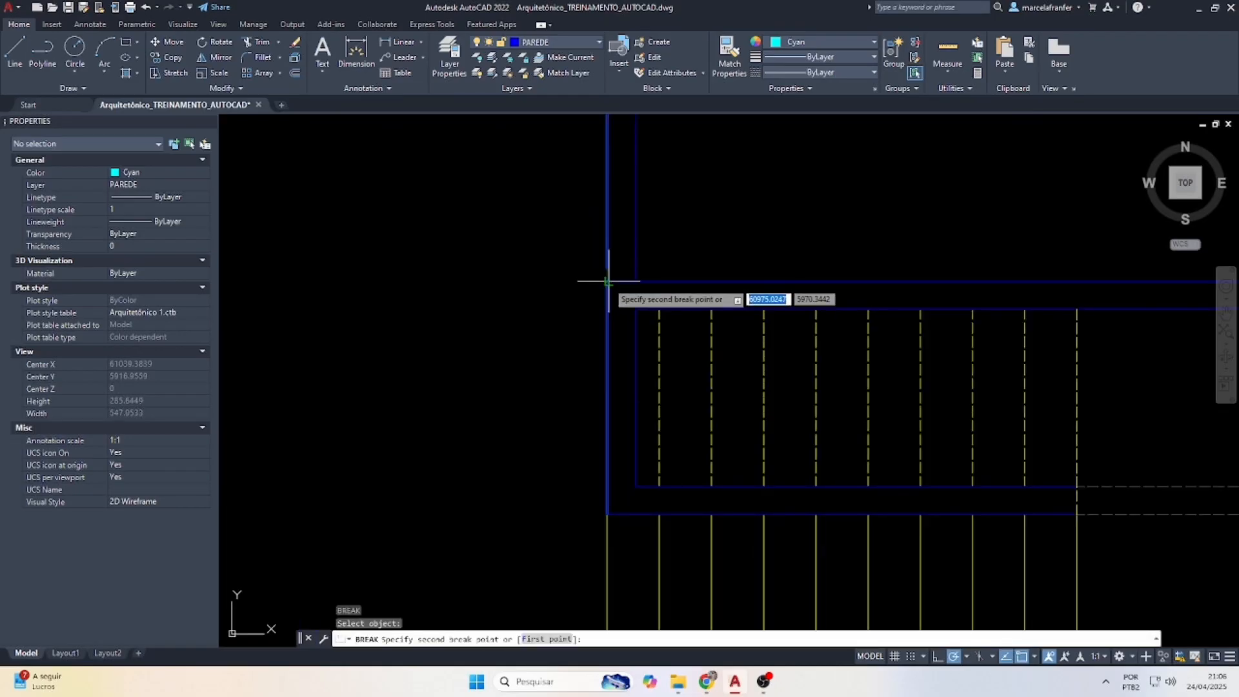
key("Escape")
scroll(635, 330, "down", 2)
scroll(619, 301, "up", 2)
Move the two vertical wall lines above the staircase 120 to the right.
left_click(664, 240)
left_click(548, 227)
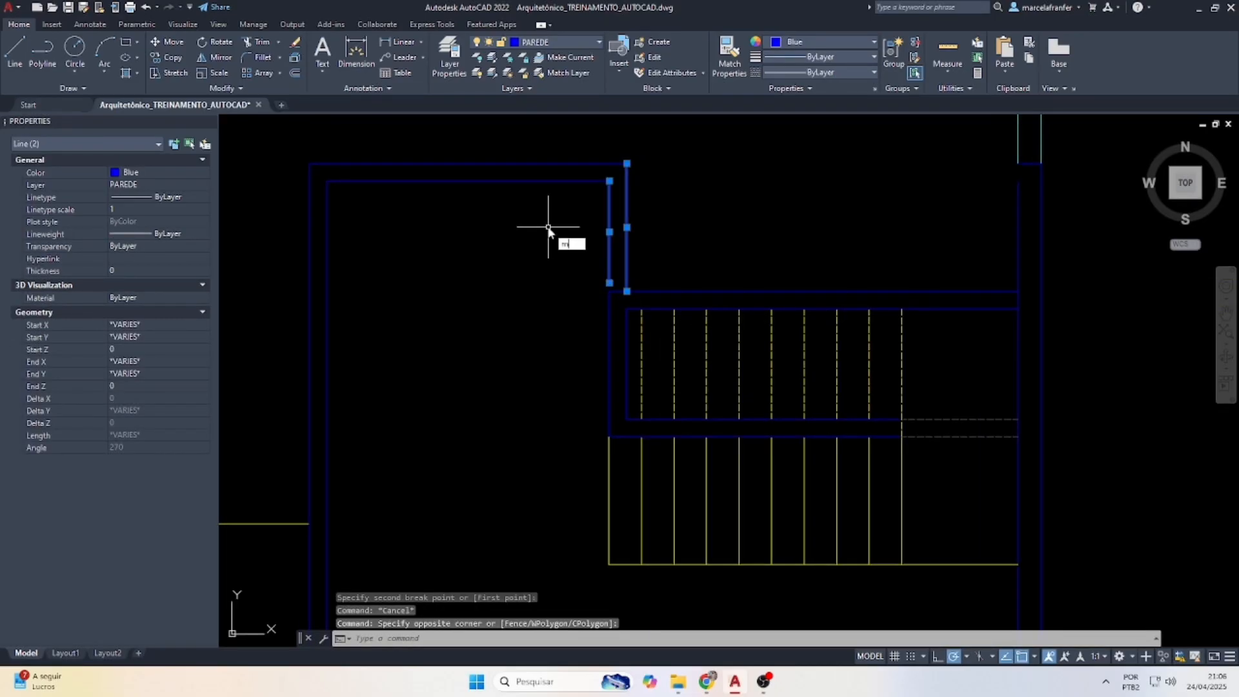
key("Return")
left_click(646, 224)
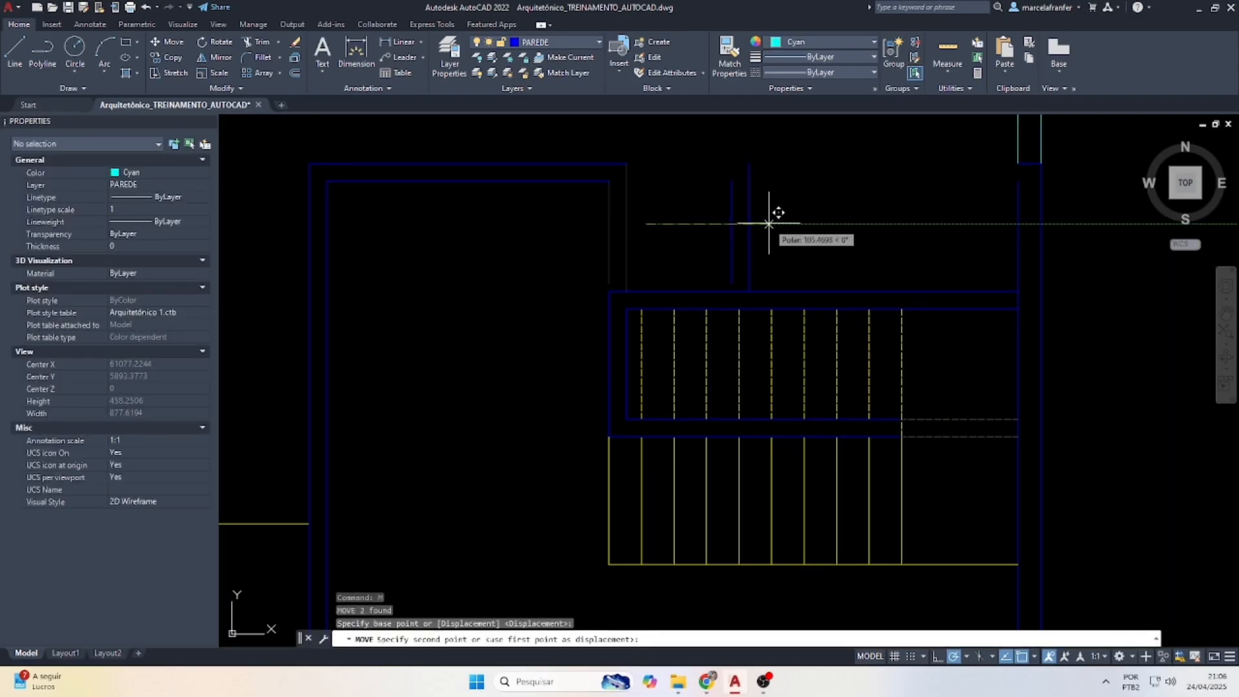
type("120")
key("Return")
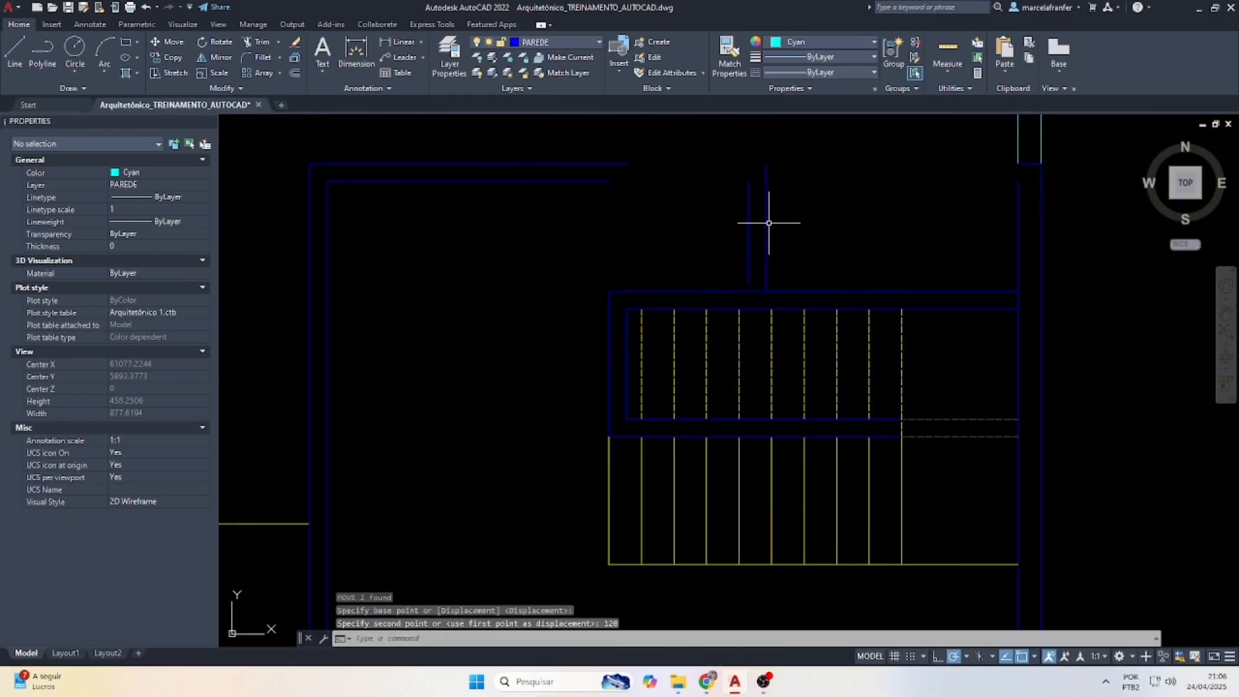
key("Escape")
Stretch the lower end of the moved wall's left line down to the stair's upper wall.
left_click(748, 277)
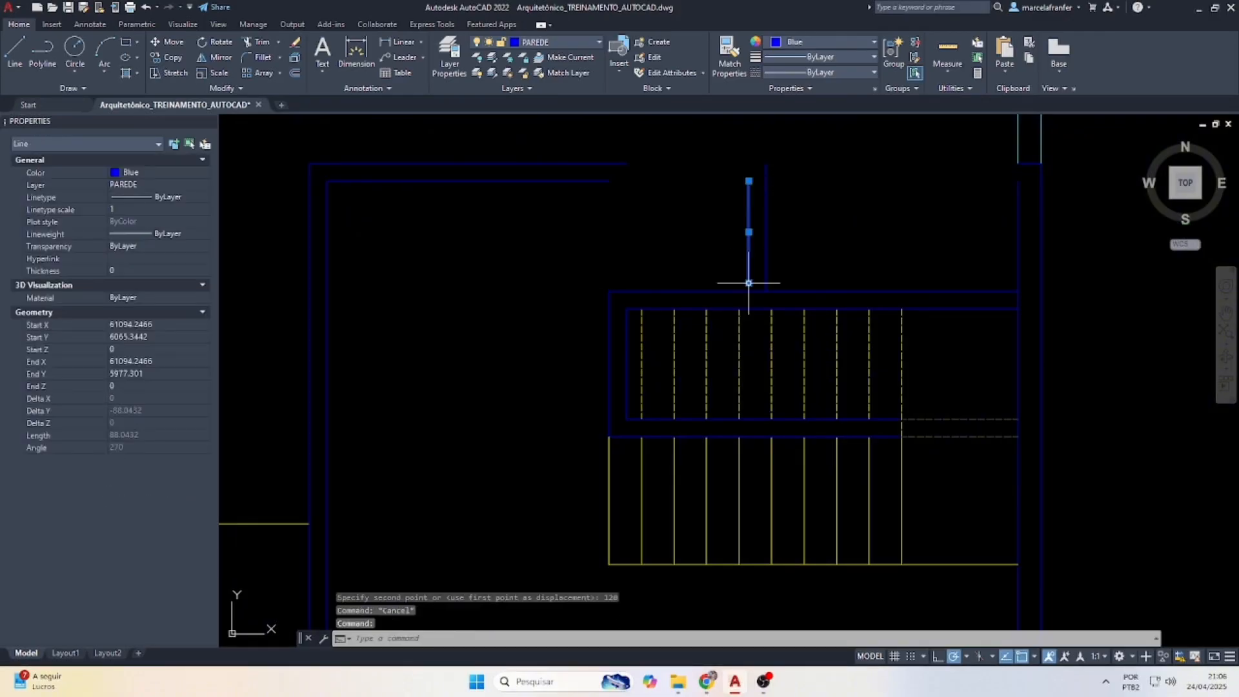
left_click(749, 286)
left_click(749, 285)
left_click(748, 282)
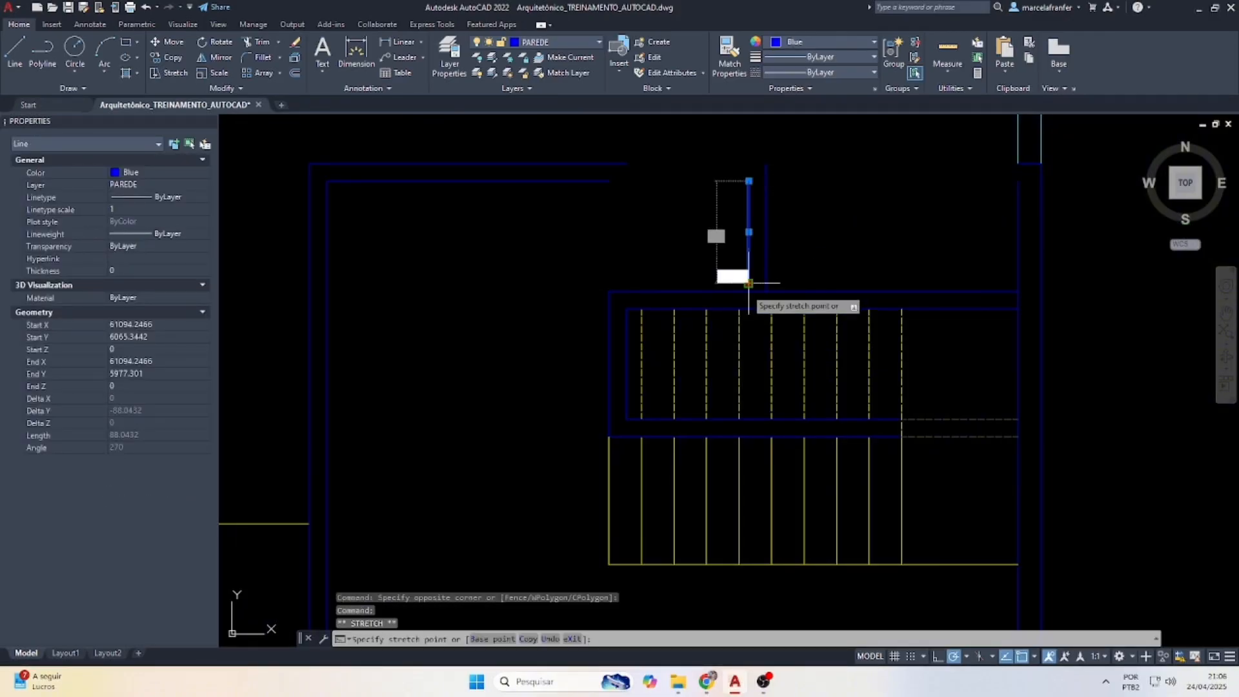
left_click(749, 291)
key("Escape")
Extend both lines of the room's top wall to the right line of the moved vertical wall.
left_click(774, 169)
left_click(741, 152)
type("e")
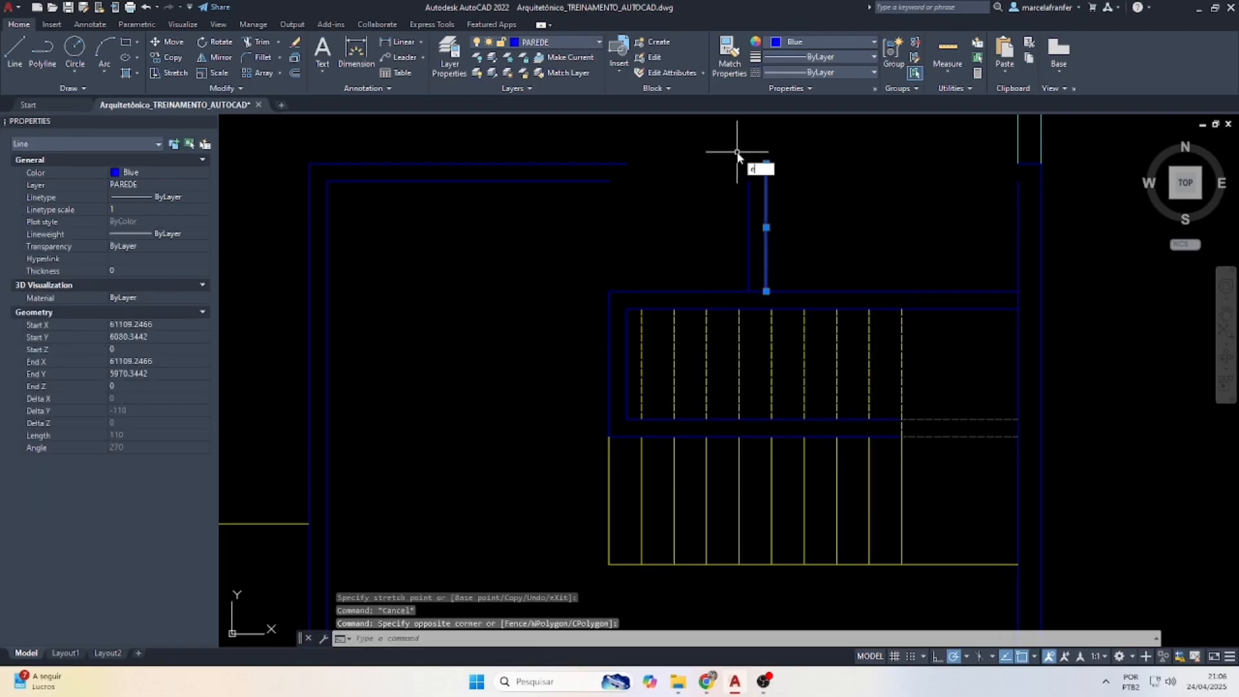
type("x")
key("space")
left_click(588, 196)
left_click(583, 144)
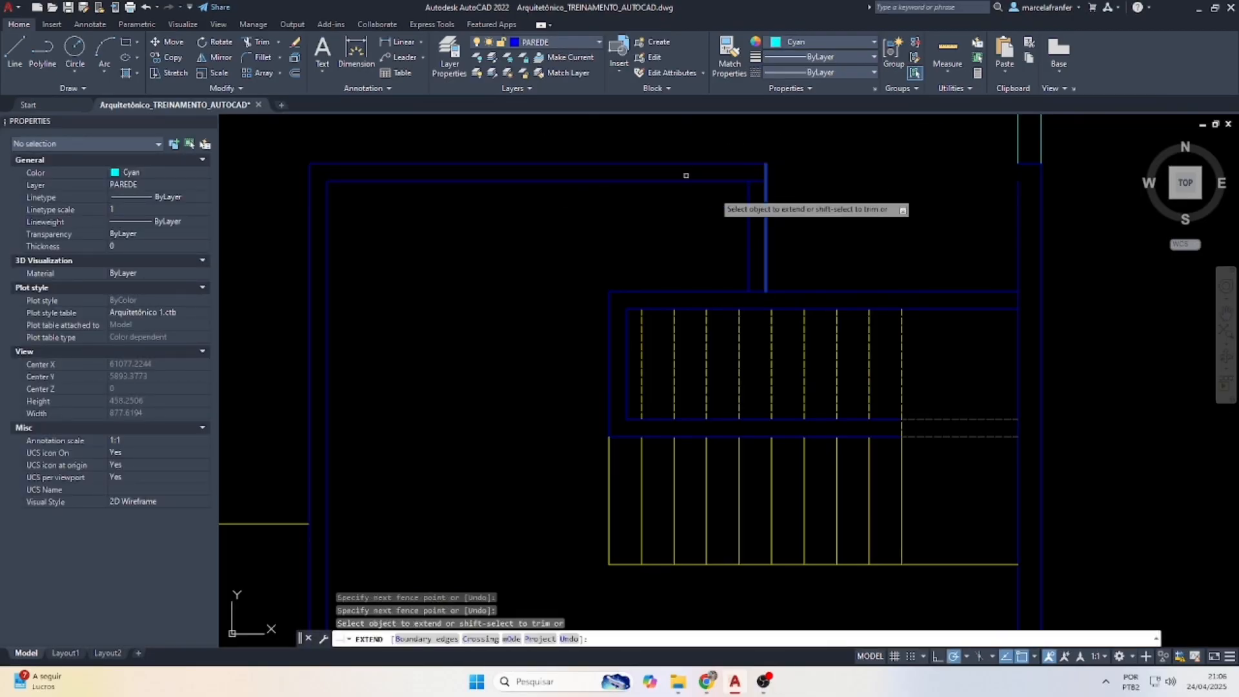
key("Escape")
Trim the surplus wall segments at the moved wall's upper corner and at its junction with the stair's upper wall.
key("space")
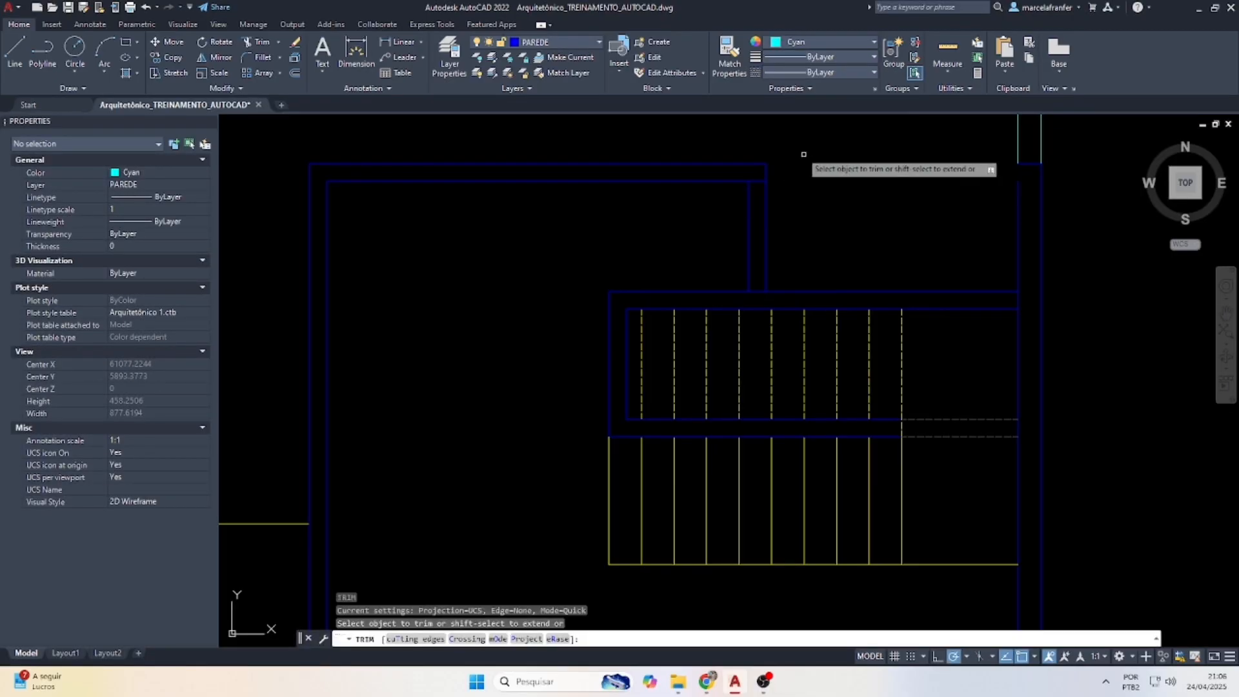
scroll(774, 197, "up", 2)
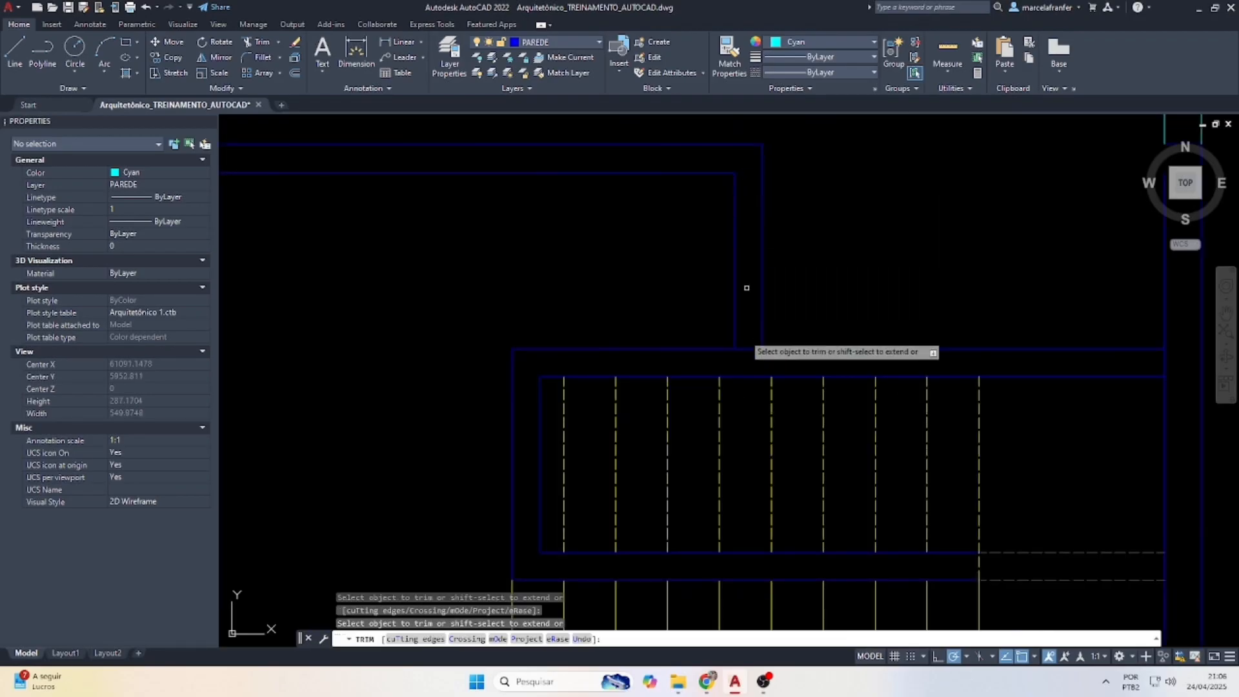
left_click(747, 349)
scroll(749, 255, "down", 2)
scroll(907, 284, "up", 3)
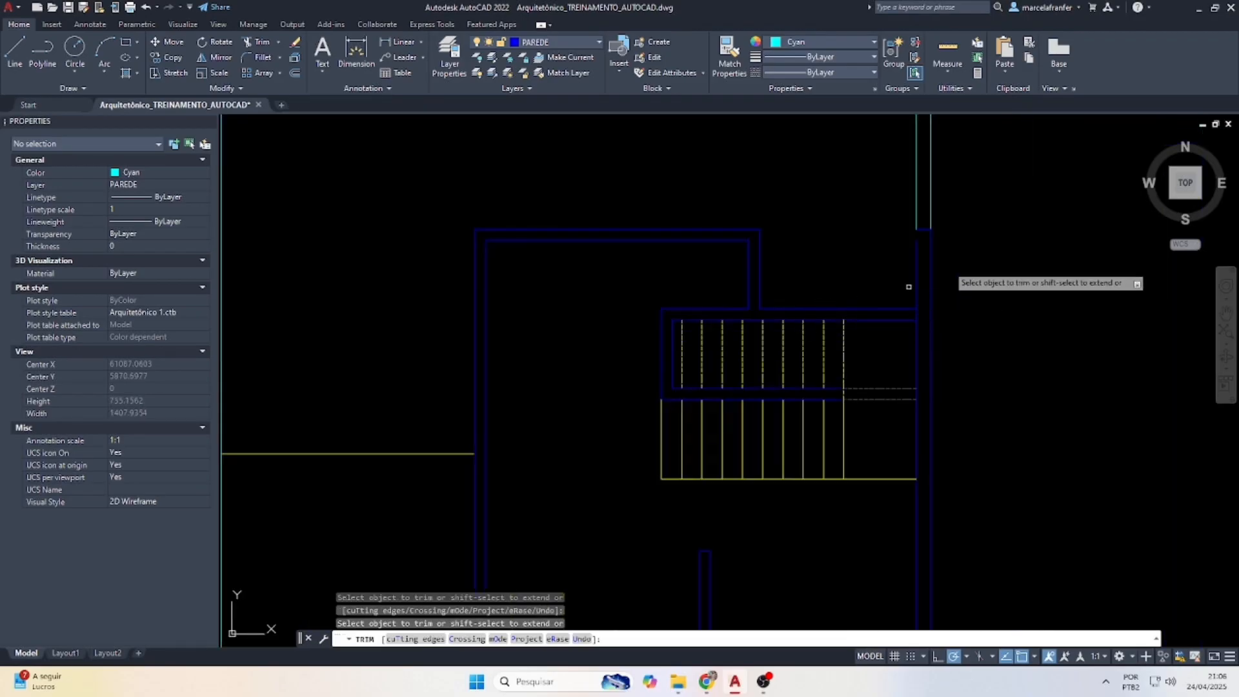
key("Escape")
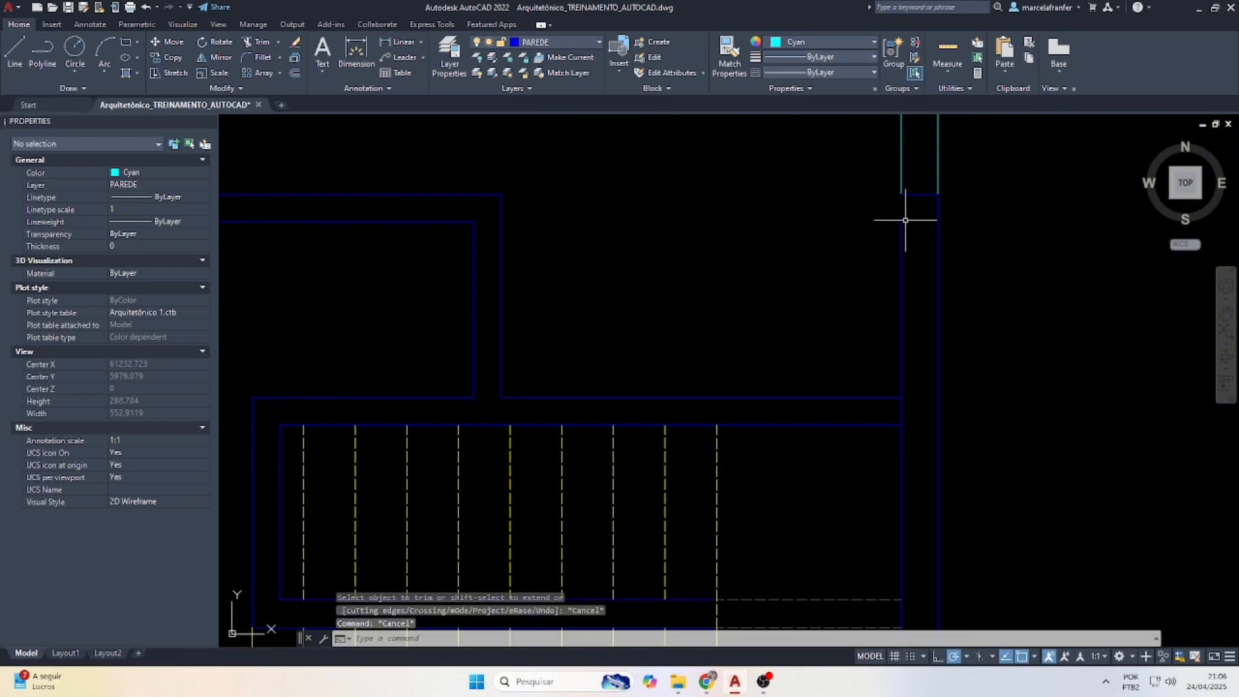
Stretch the inner line of the right boundary wall up to the blue wall's top end.
scroll(905, 220, "down", 5)
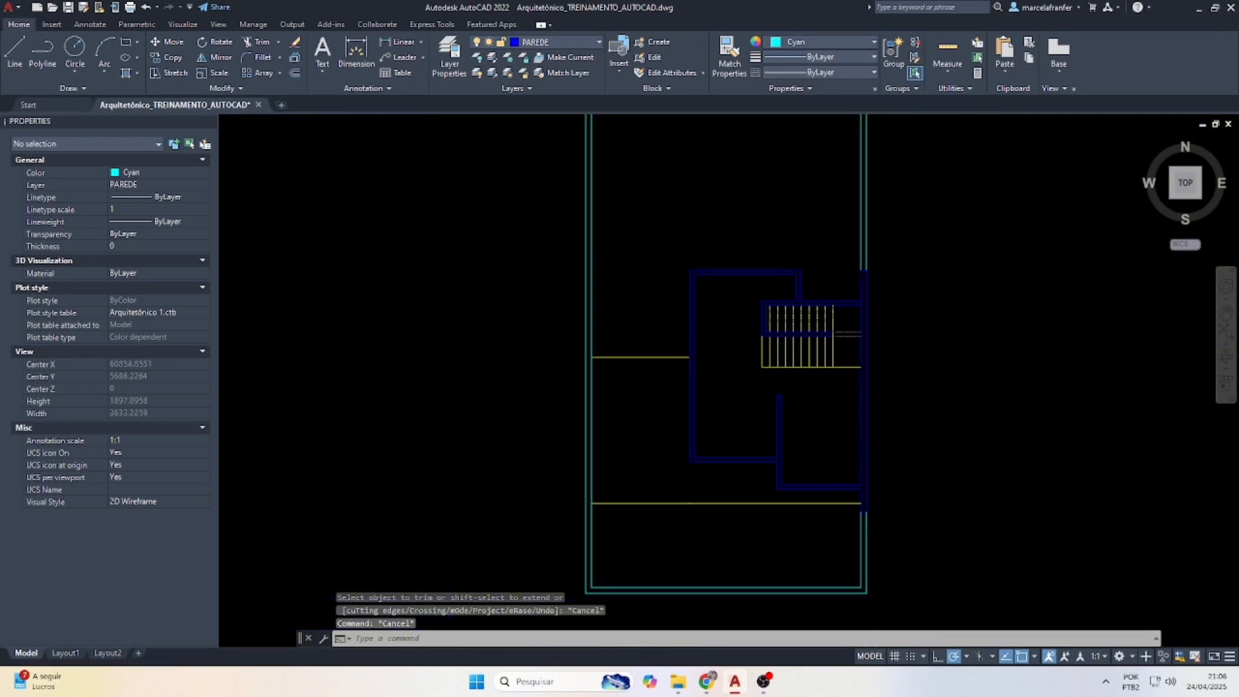
scroll(813, 257, "up", 2)
scroll(641, 269, "down", 2)
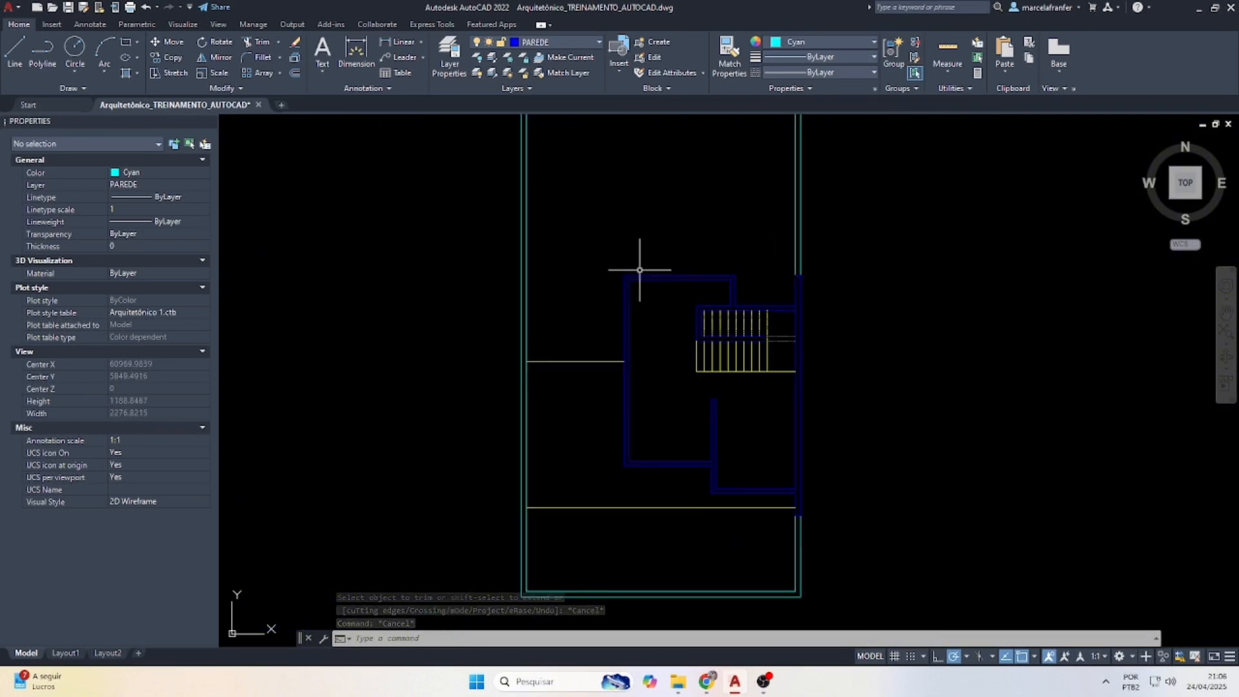
scroll(793, 271, "up", 2)
scroll(795, 278, "up", 2)
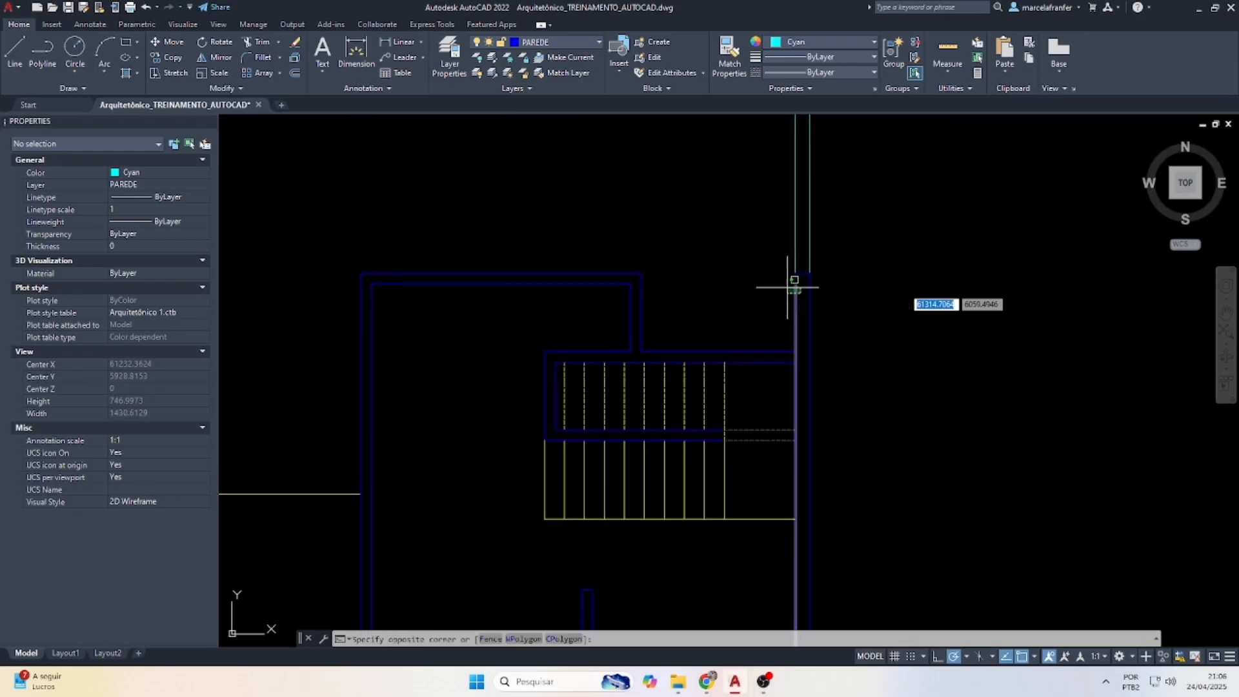
left_click(795, 285)
scroll(795, 285, "up", 4)
key("Escape")
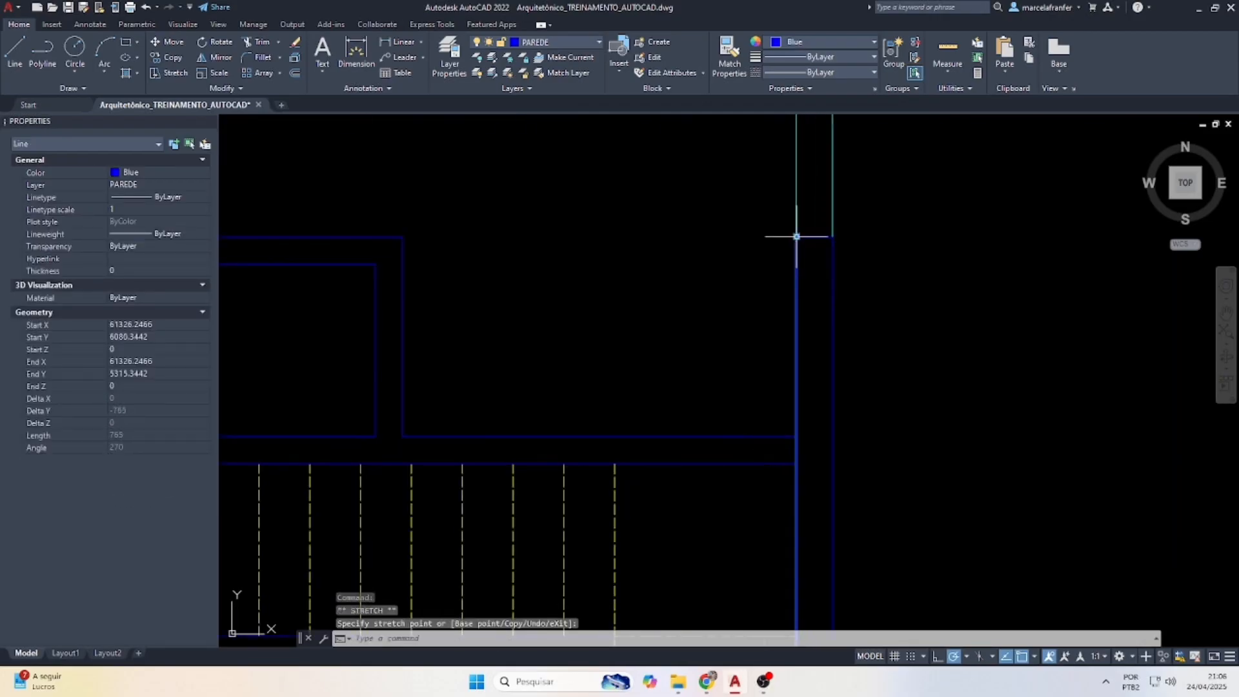
key("Escape")
Draw a horizontal line 217 long from the moved wall's upper outer corner to the right boundary wall's inner line.
type("l")
key("Return")
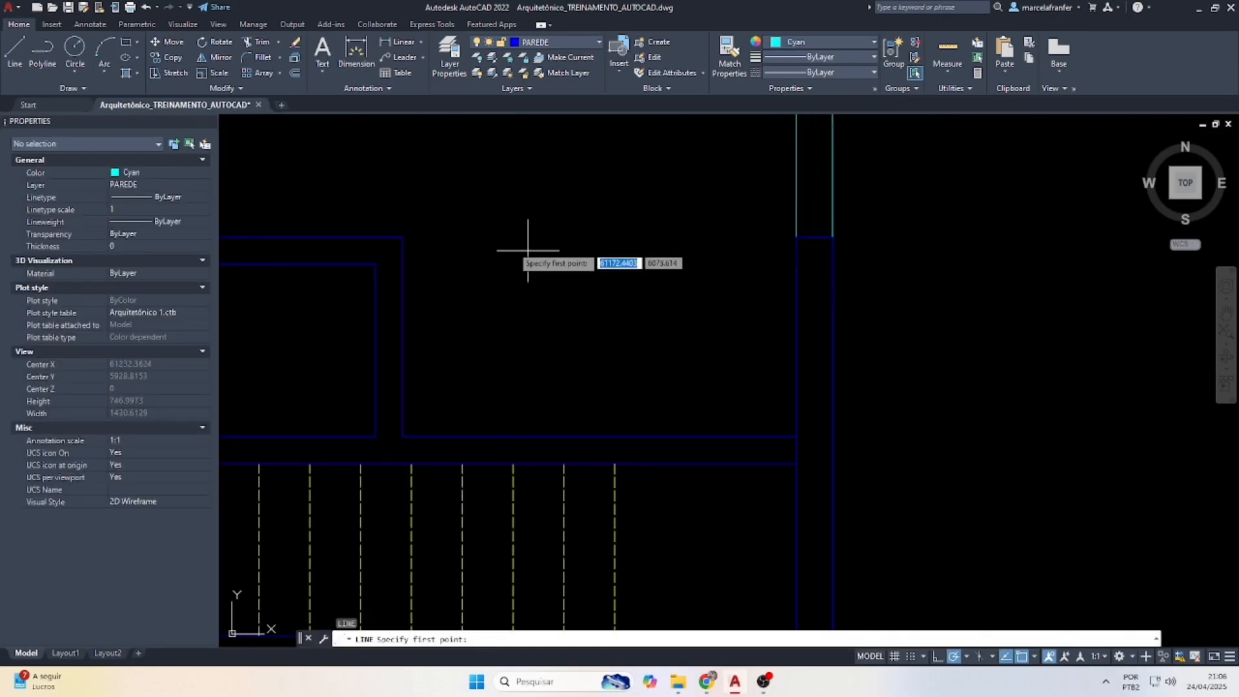
left_click(402, 237)
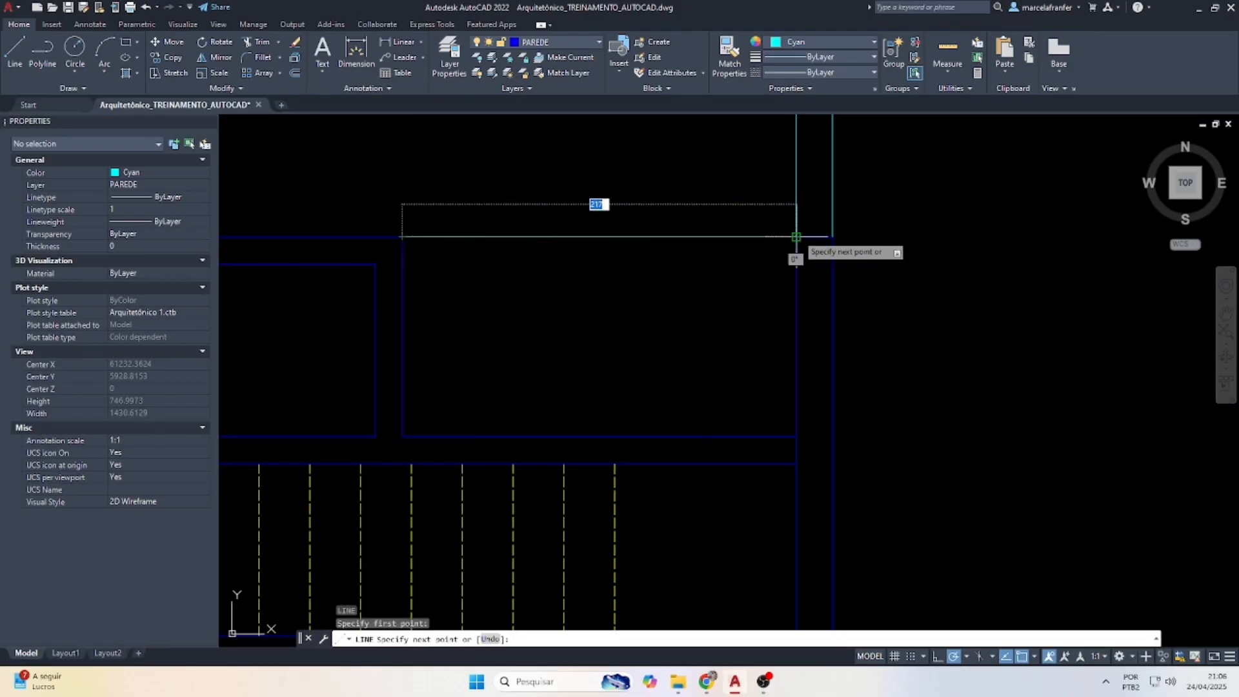
left_click(797, 237)
key("Escape")
Set the new horizontal line's color to the dark gray 99,100,102.
scroll(747, 234, "down", 2)
left_click(682, 262)
left_click(656, 207)
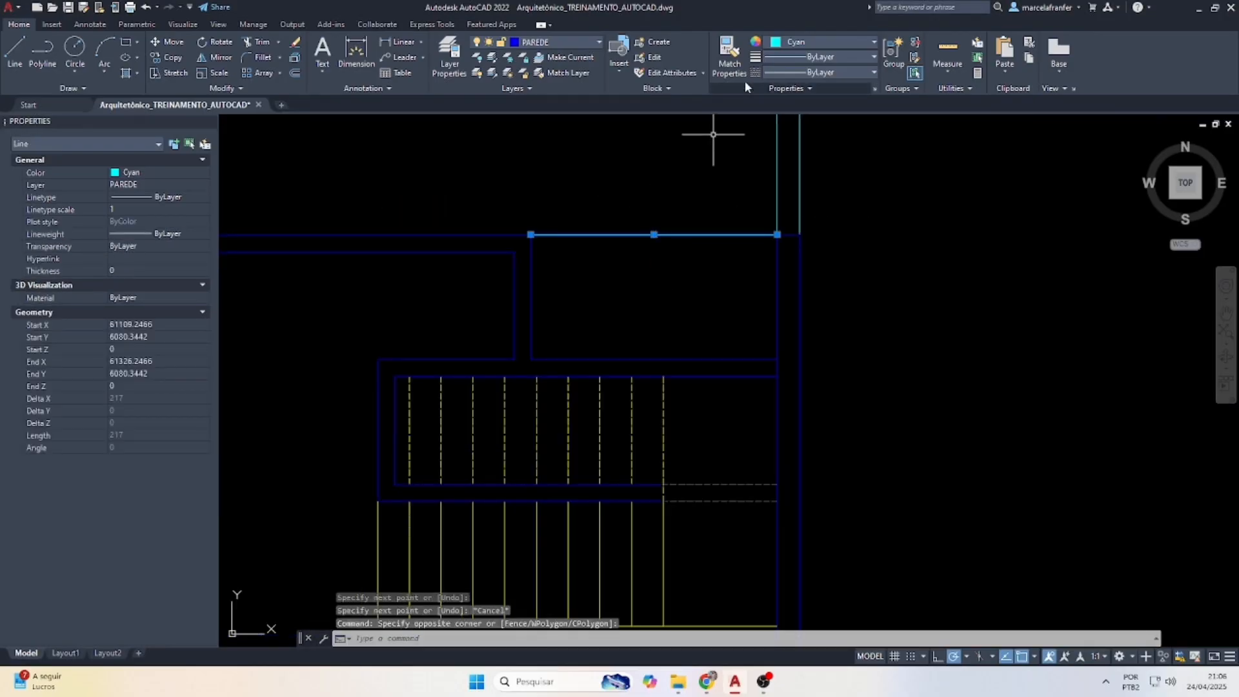
left_click(807, 43)
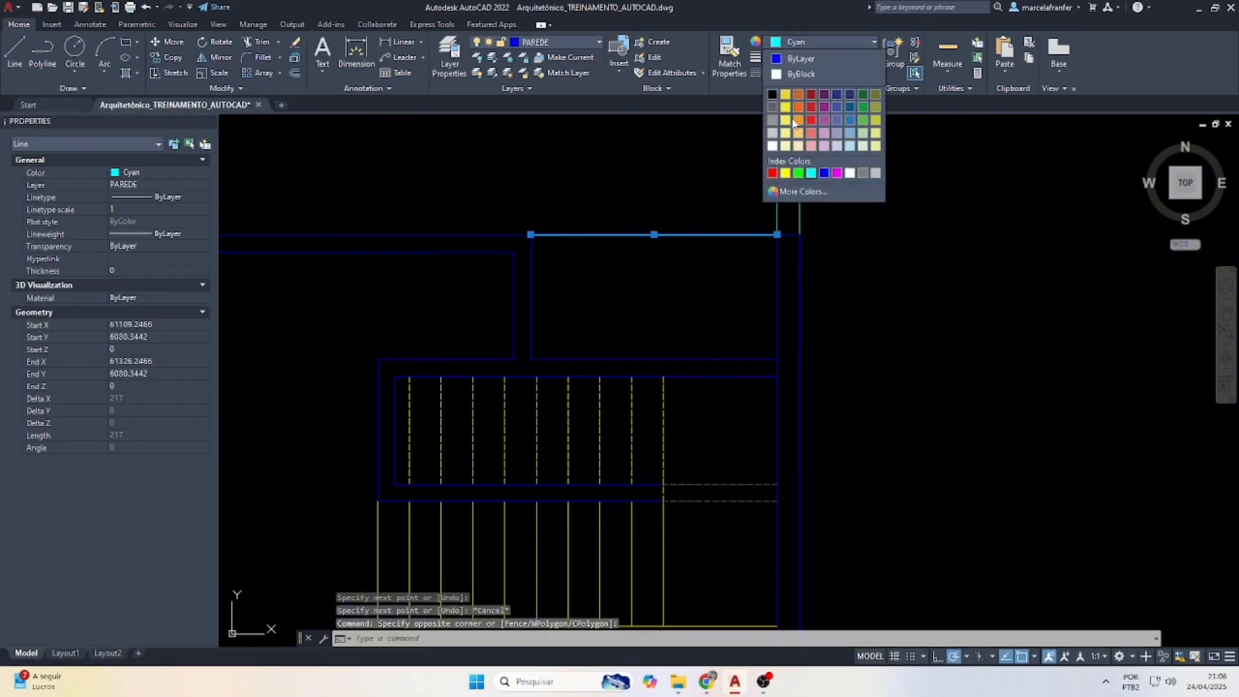
left_click(773, 108)
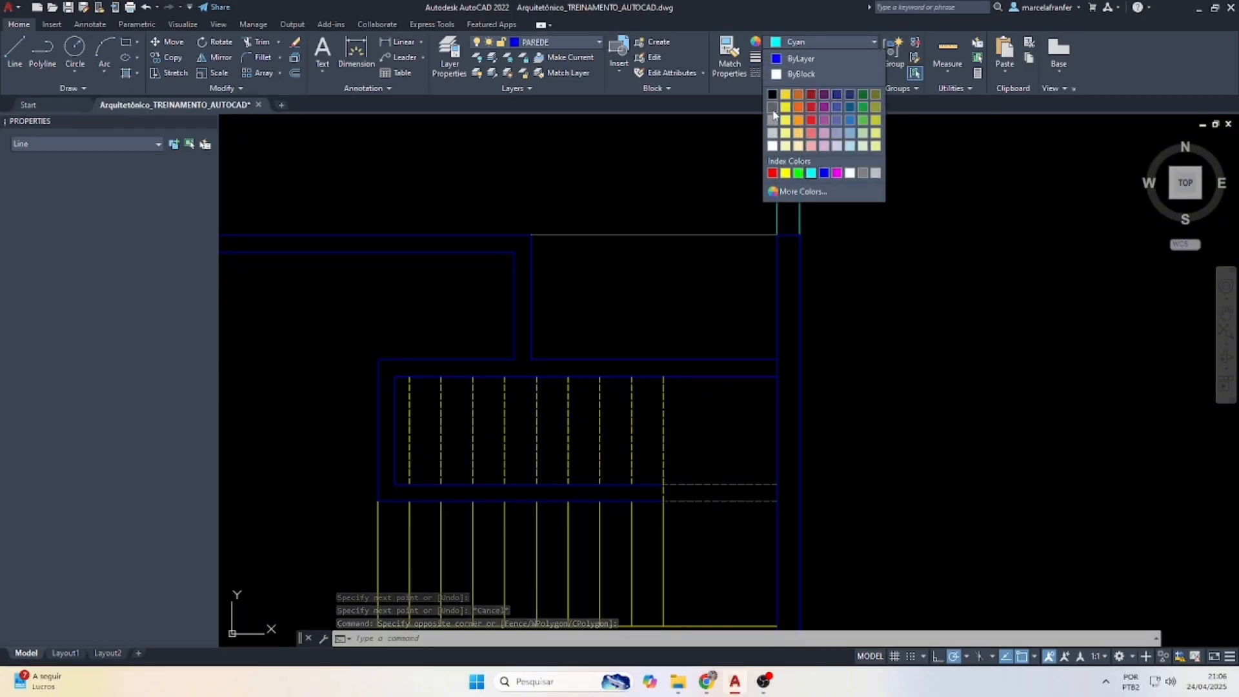
Give the new gray line the ACAD_ISO02W100 linetype with a linetype scale of 5.
left_click(796, 73)
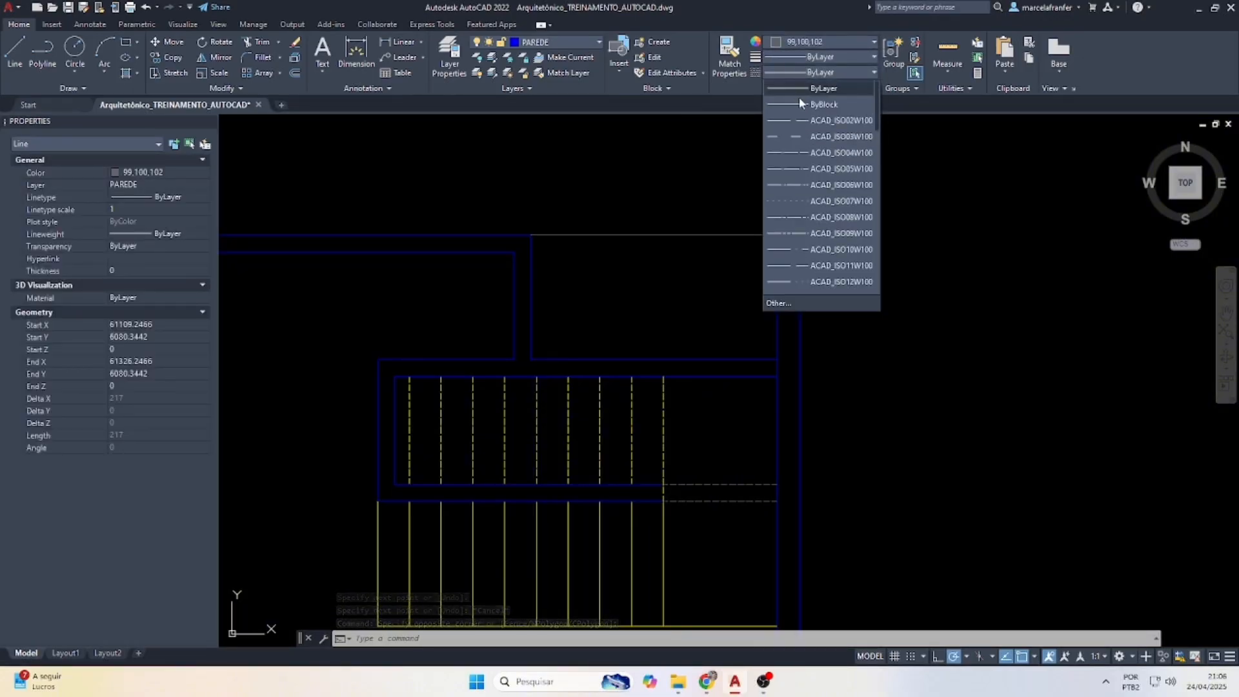
left_click(804, 137)
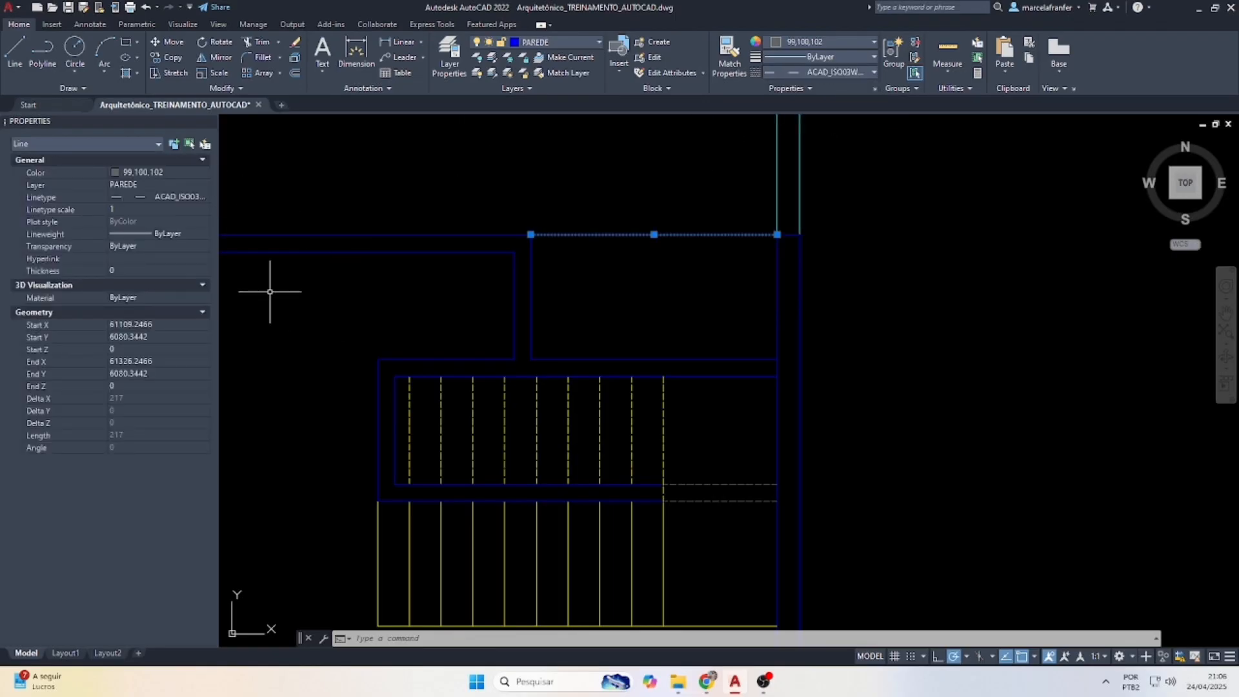
left_click(807, 71)
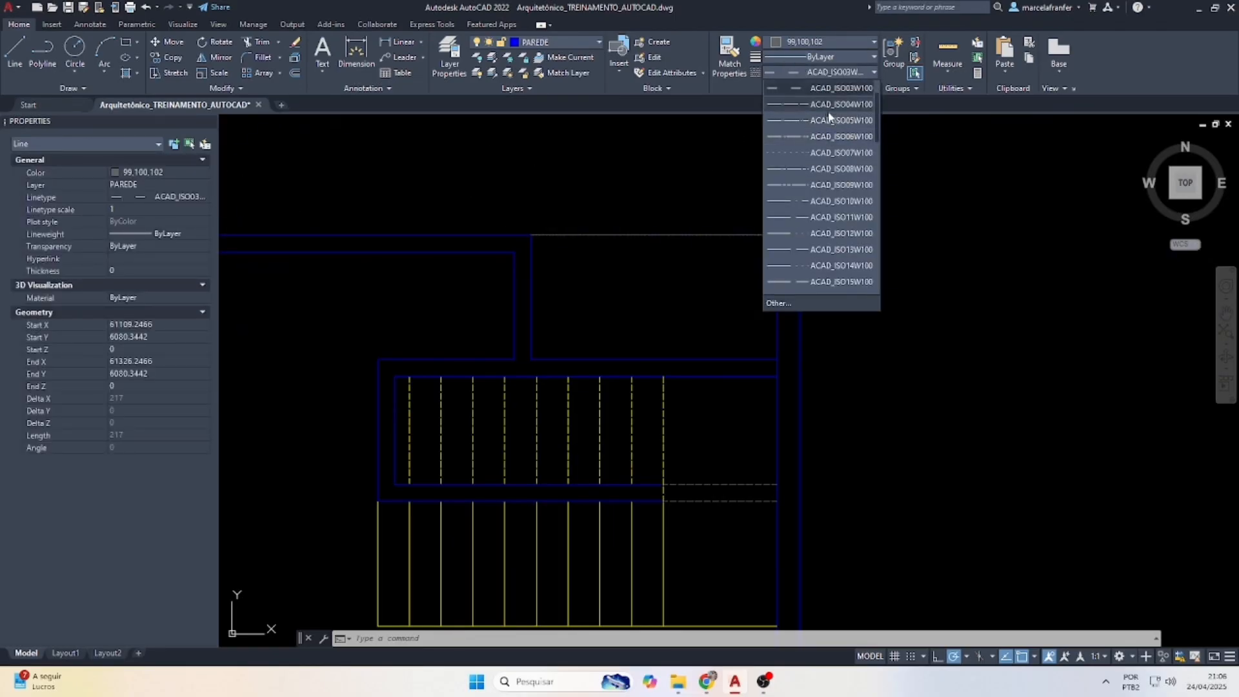
scroll(820, 106, "up", 2)
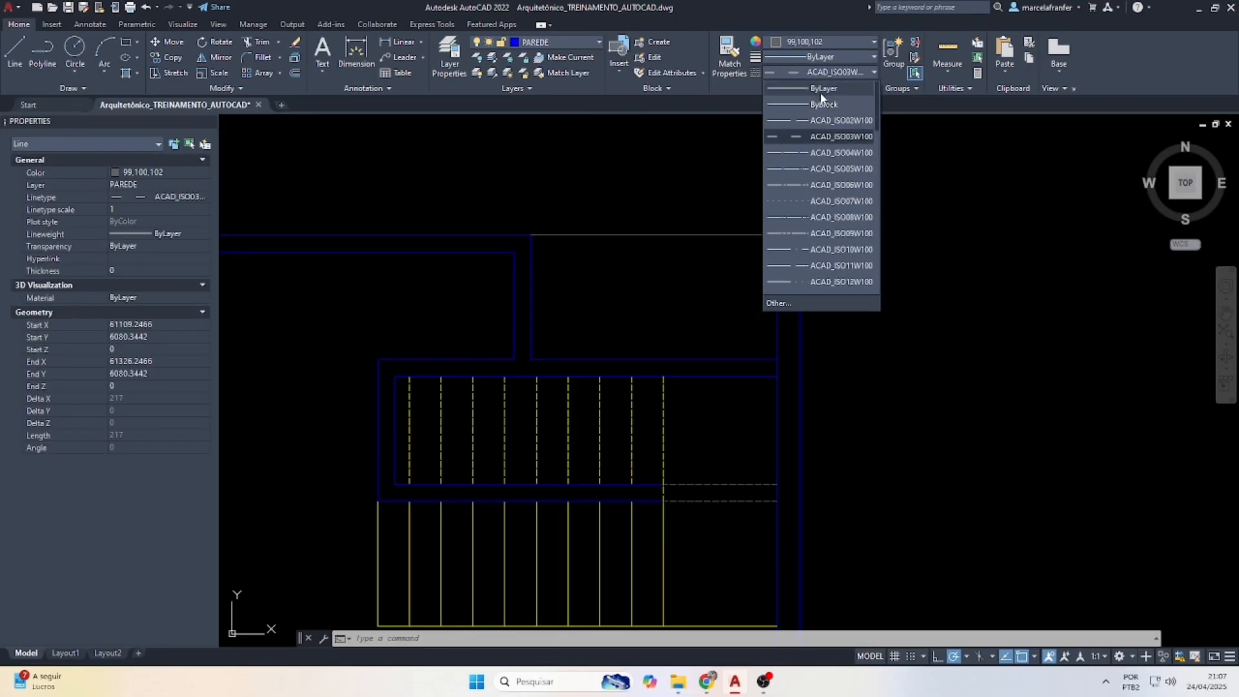
left_click(817, 118)
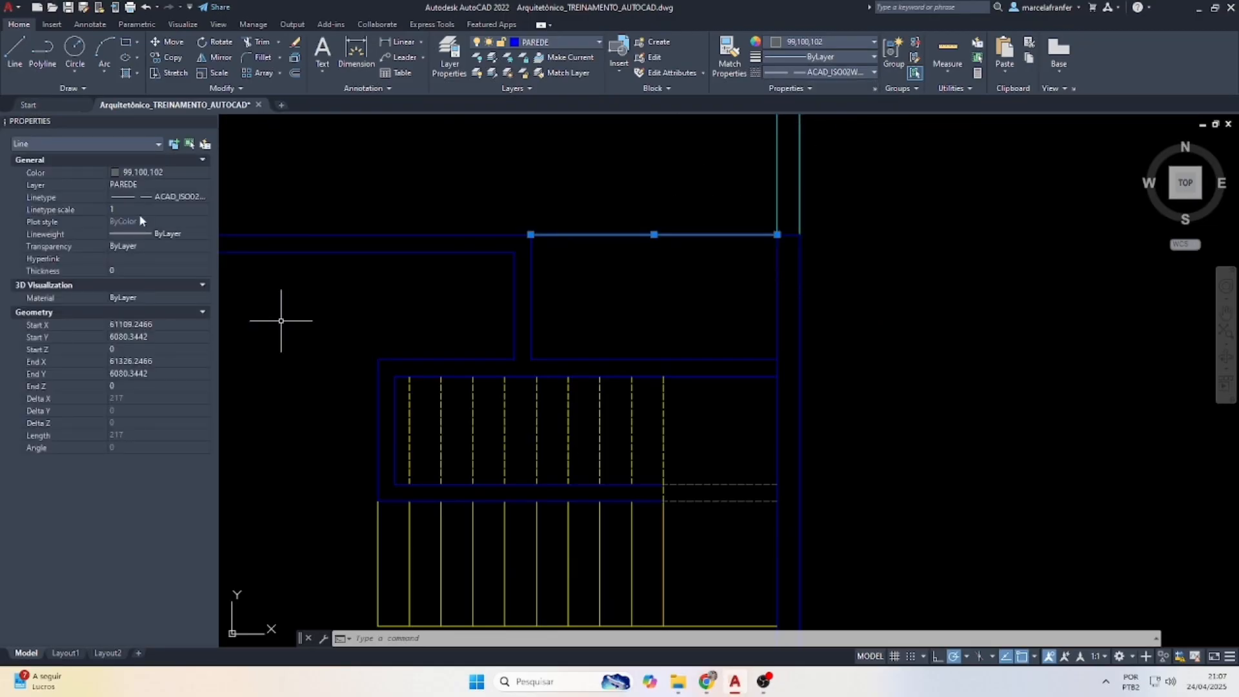
left_click(135, 213)
key("Return")
key("Escape")
key("Escape")
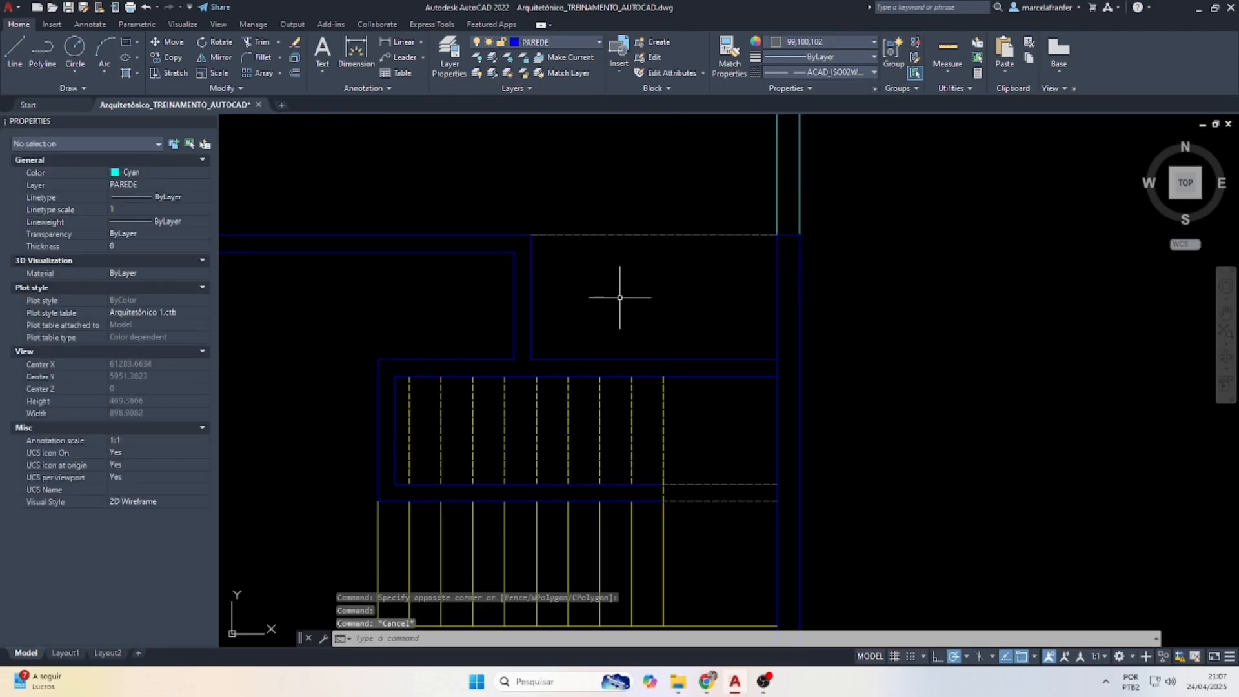
Trim the right boundary wall's inner line between the two lines of the stair's upper wall.
scroll(783, 273, "down", 2)
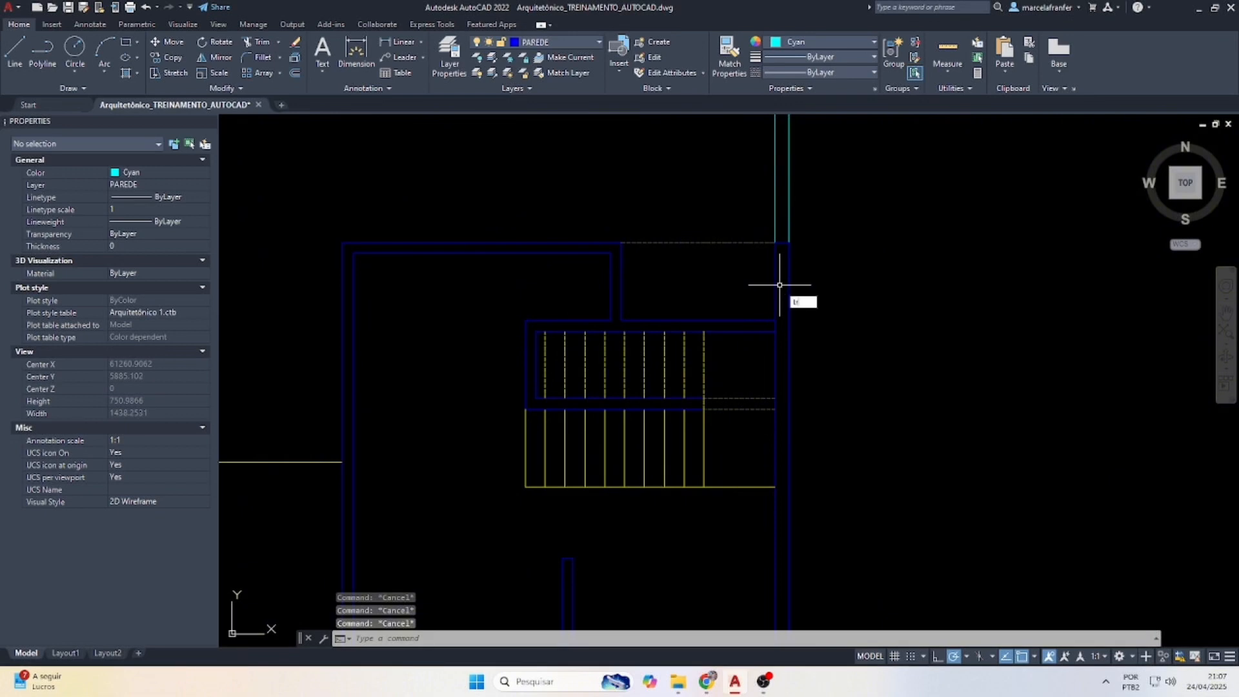
key("Return")
scroll(775, 325, "up", 2)
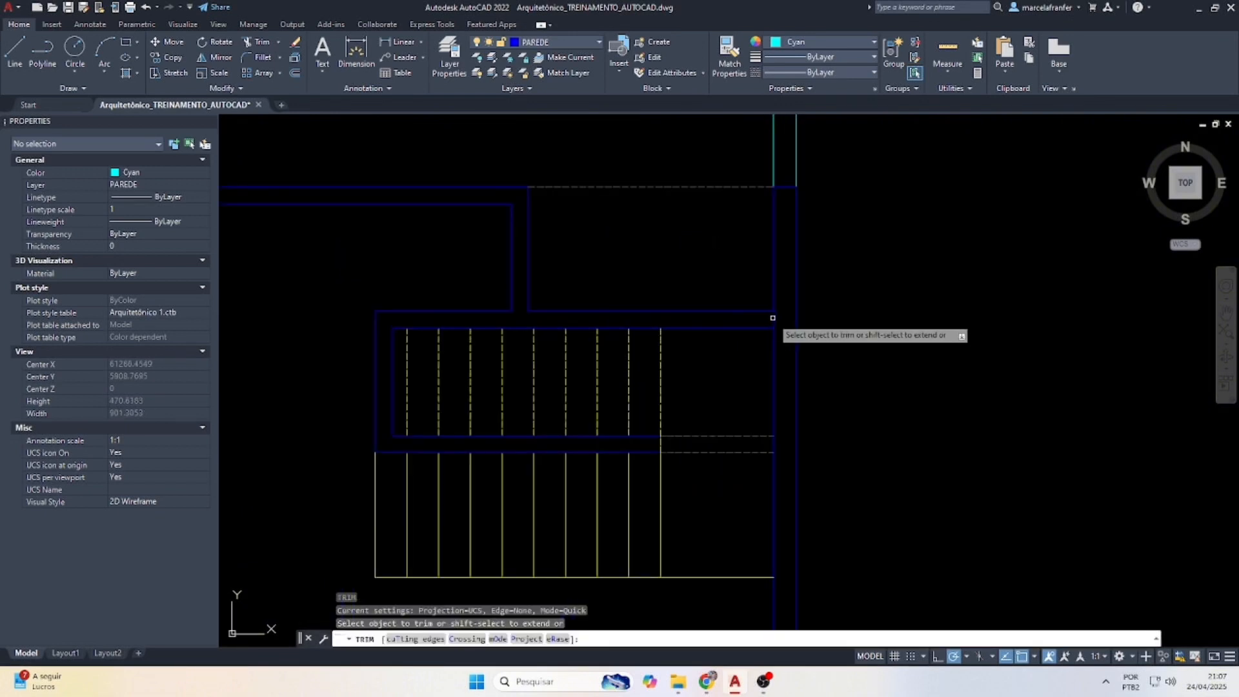
left_click(773, 318)
key("Escape")
key("Escape")
Match the properties of the gray dashed line above the stairs onto the yellow lines left of and below the house.
scroll(692, 312, "down", 5)
left_click(685, 294)
left_click(669, 259)
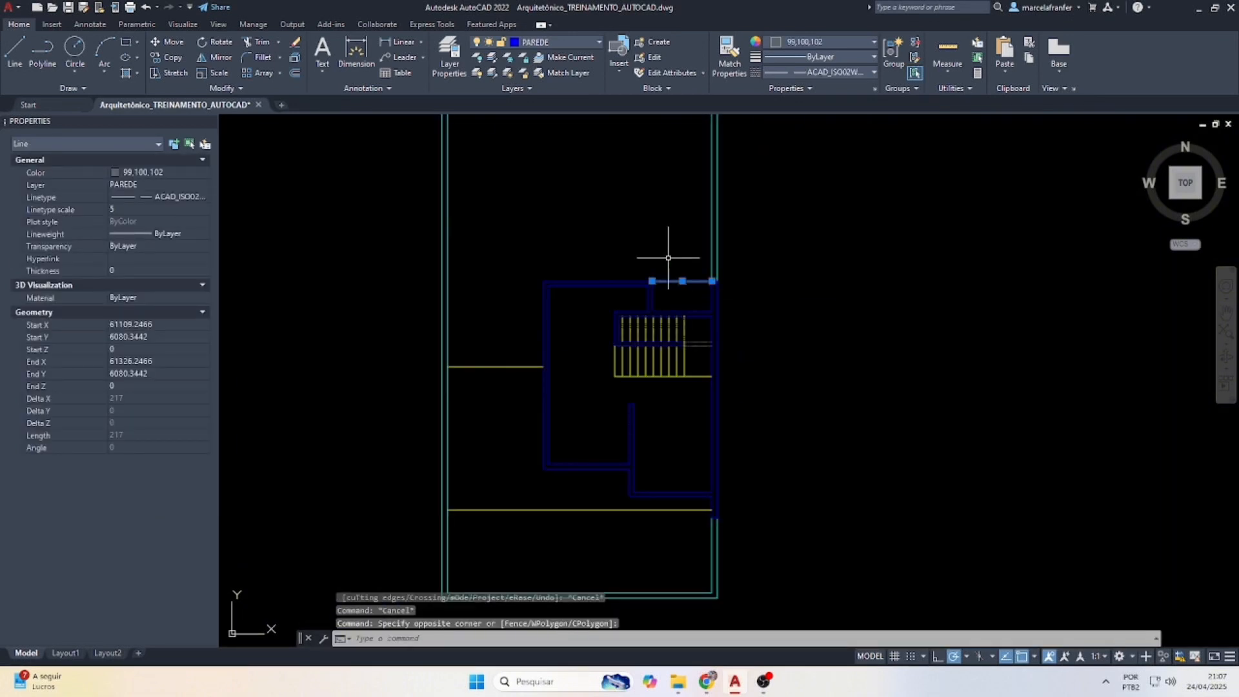
key("Return")
left_click(600, 516)
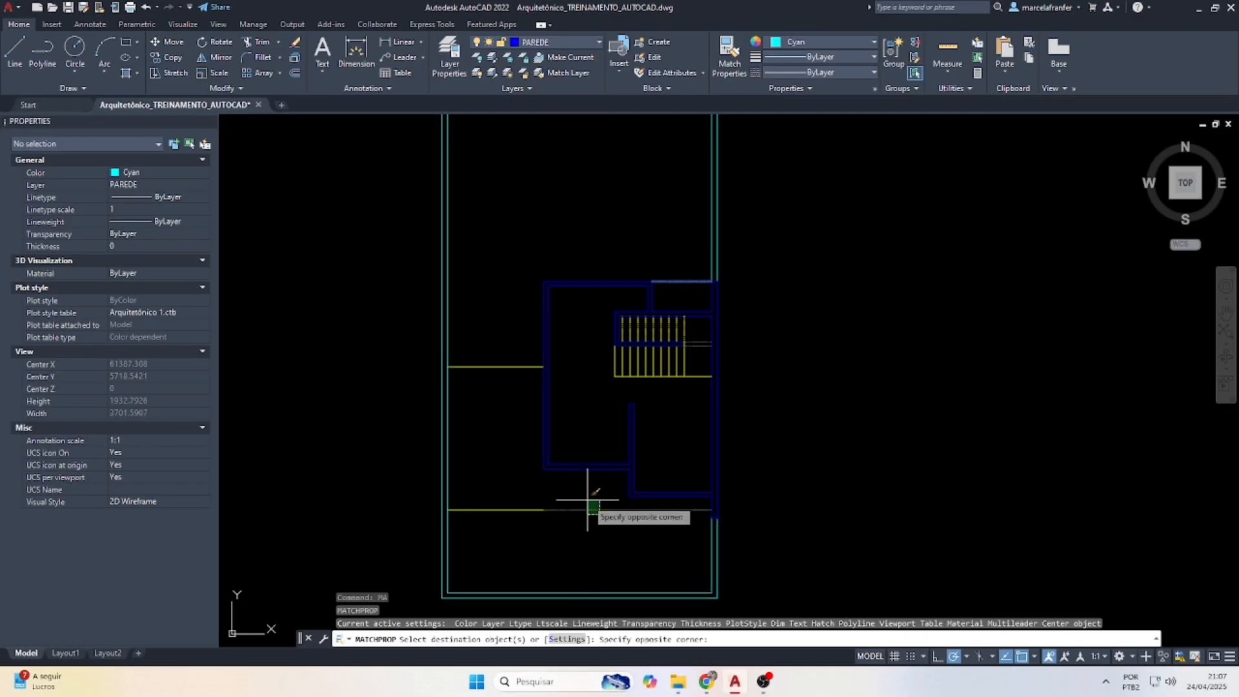
left_click(586, 497)
left_click(535, 539)
left_click(514, 498)
left_click(490, 418)
left_click(476, 316)
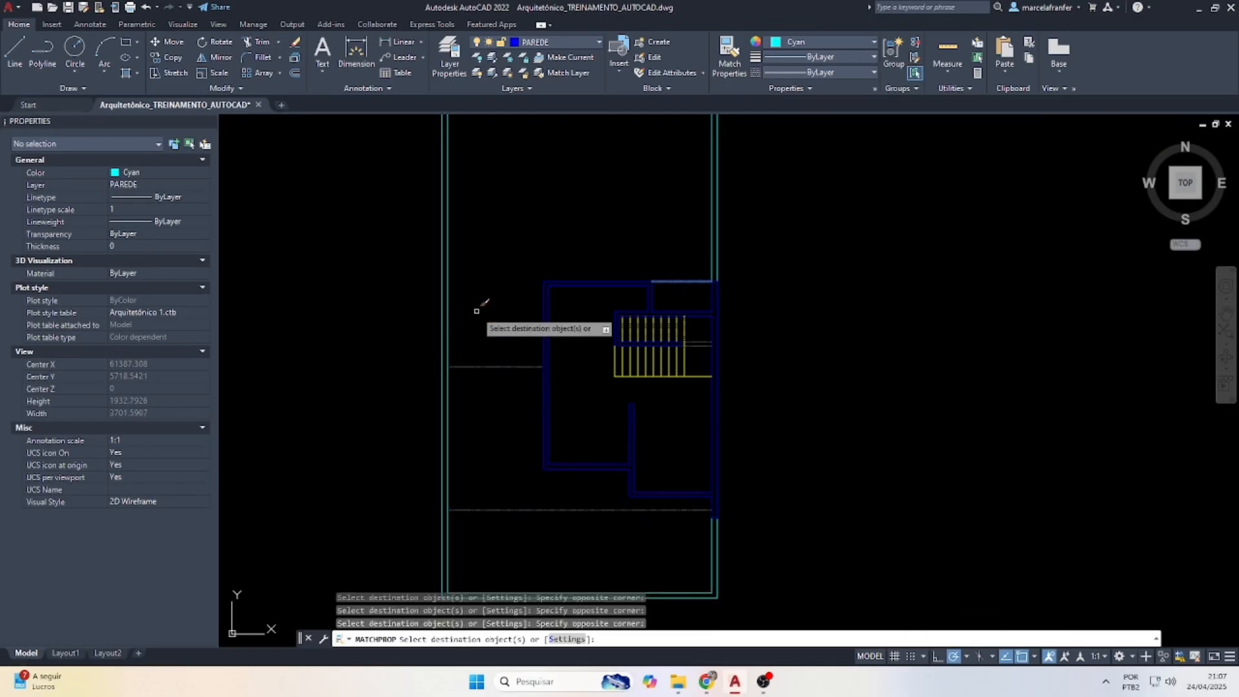
key("Escape")
key("Escape")
Add a horizontal linear dimension about 427 long in the empty space right of the plan, using the esc 75 style.
scroll(671, 348, "down", 2)
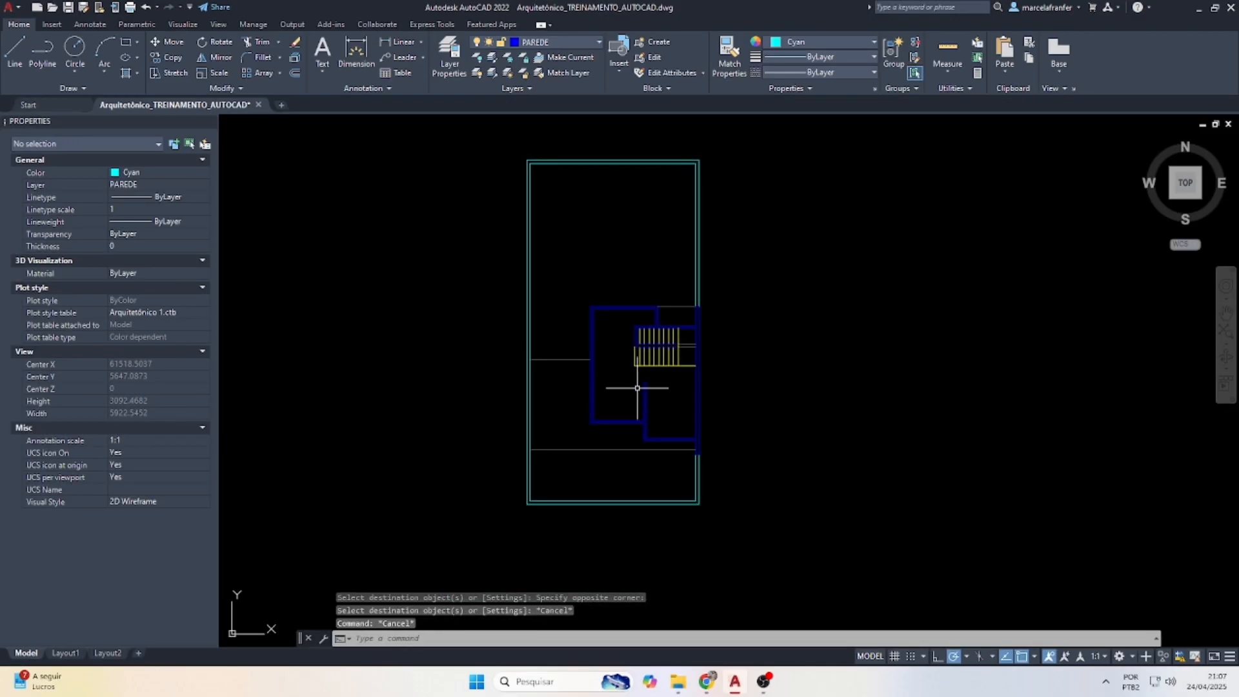
scroll(637, 388, "up", 2)
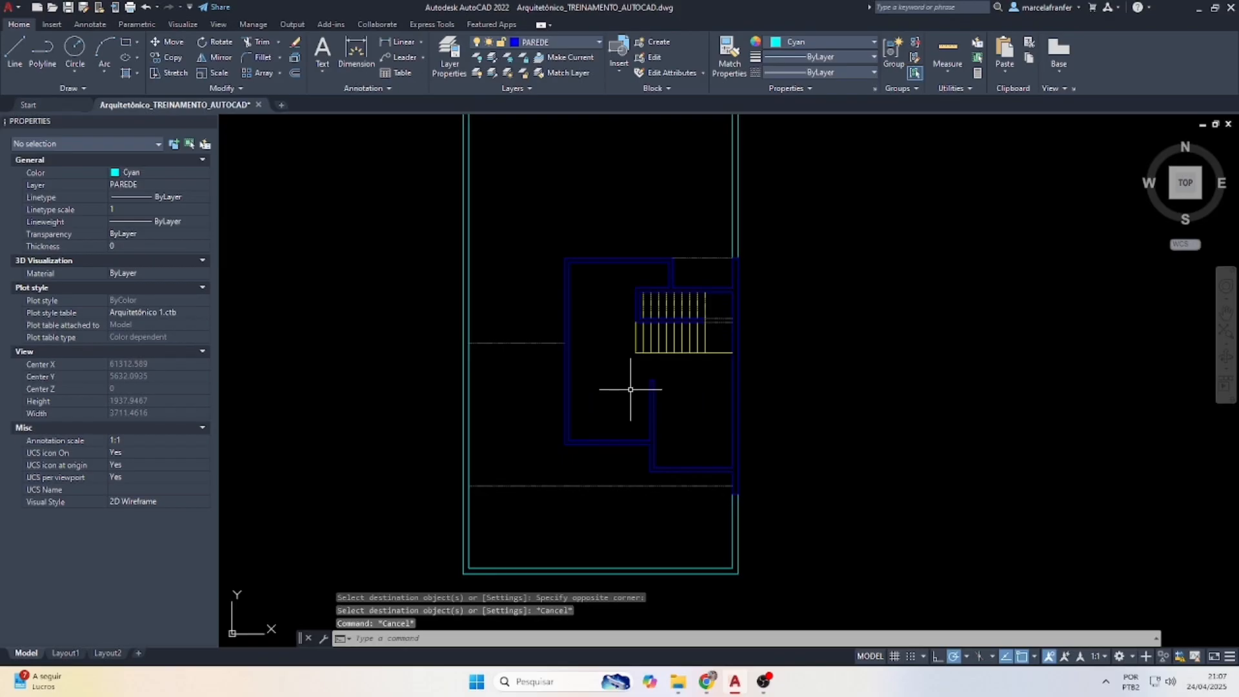
left_click(420, 42)
left_click(392, 86)
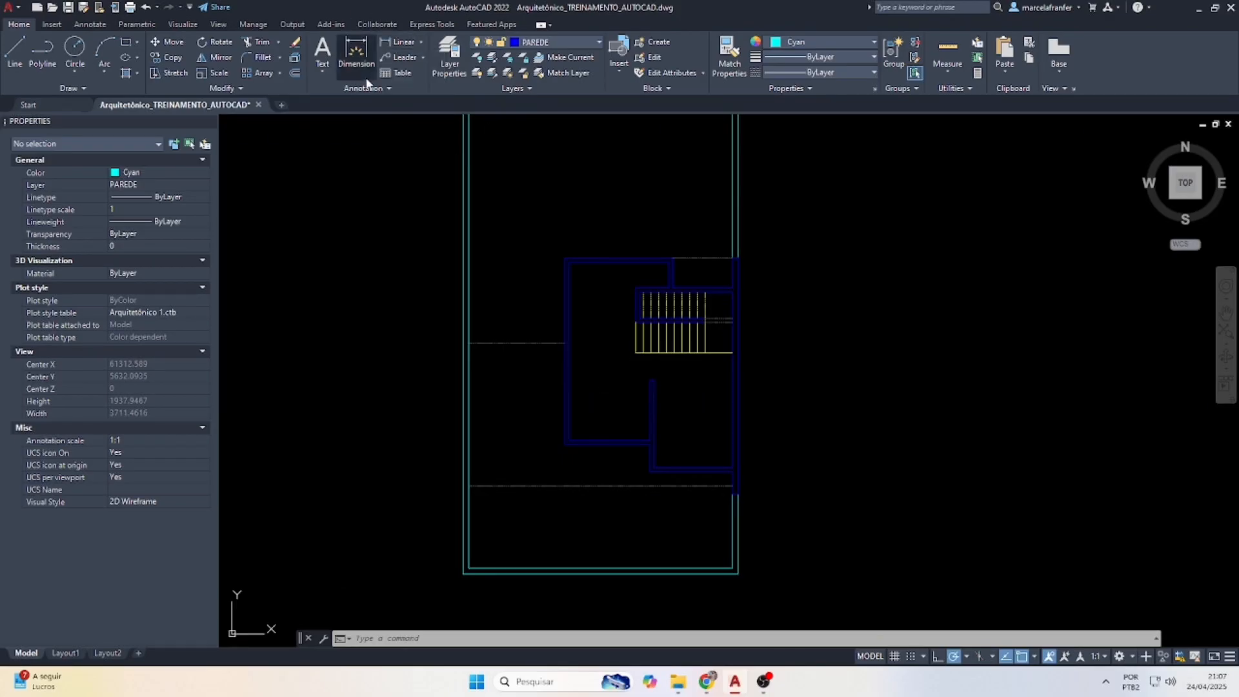
left_click(380, 89)
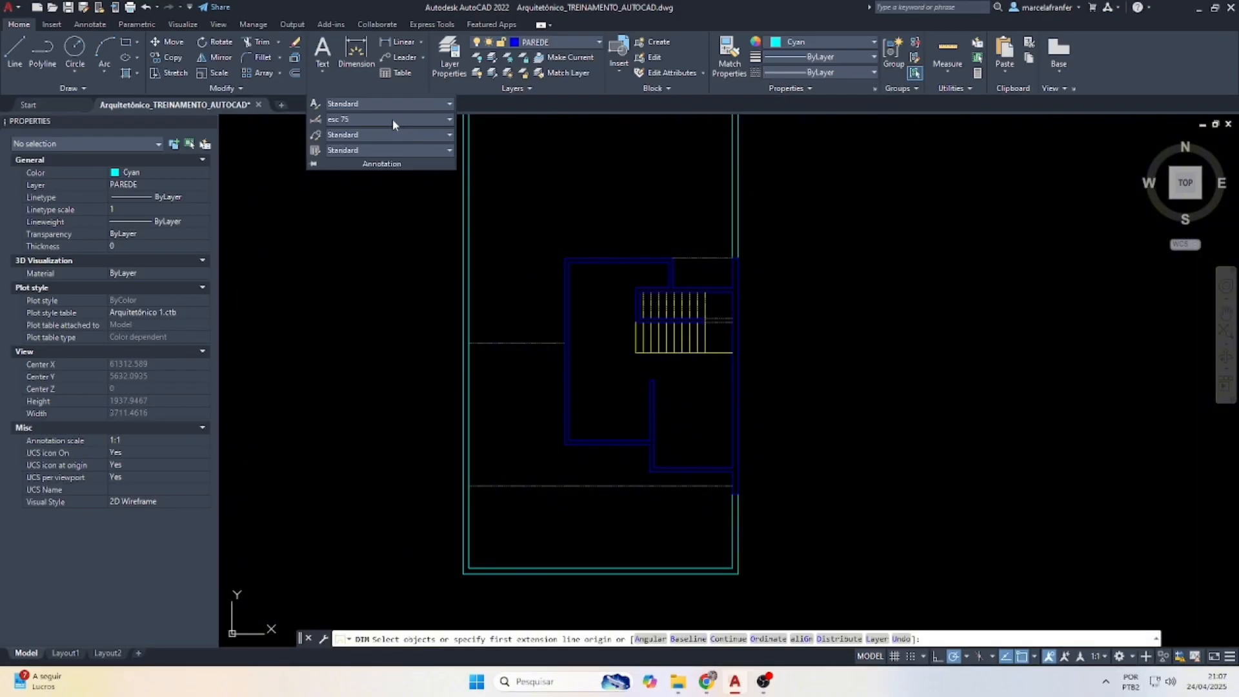
left_click(392, 119)
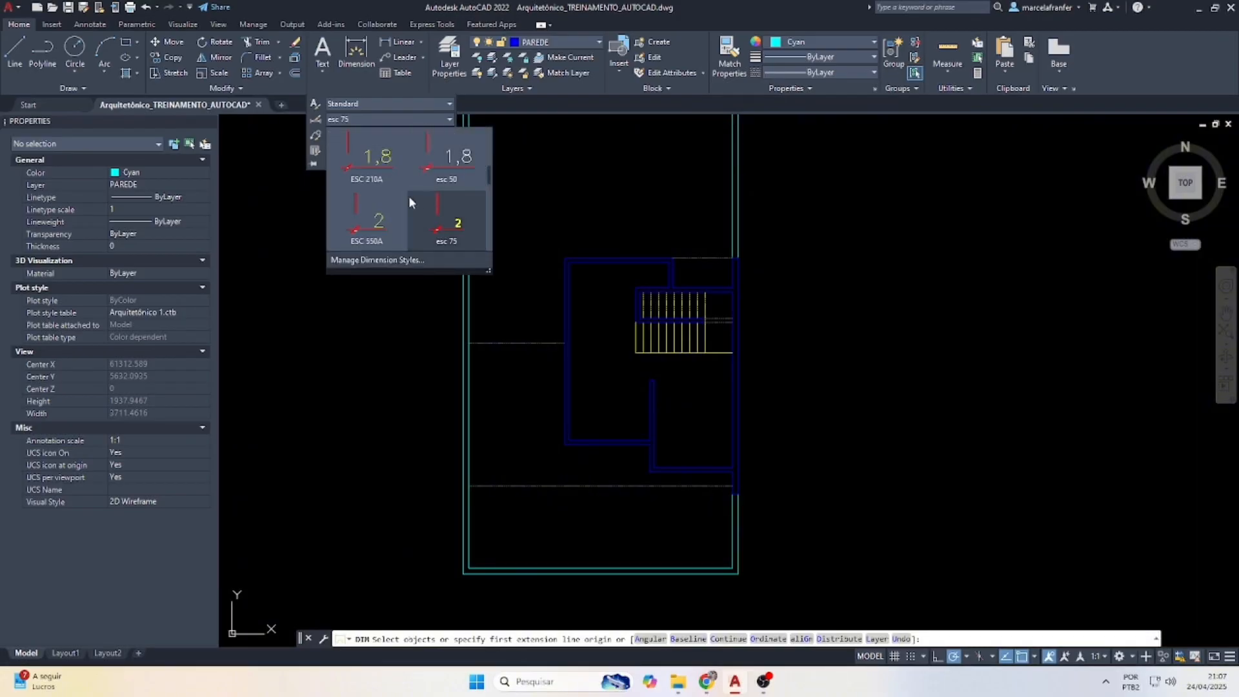
left_click(400, 42)
left_click(817, 290)
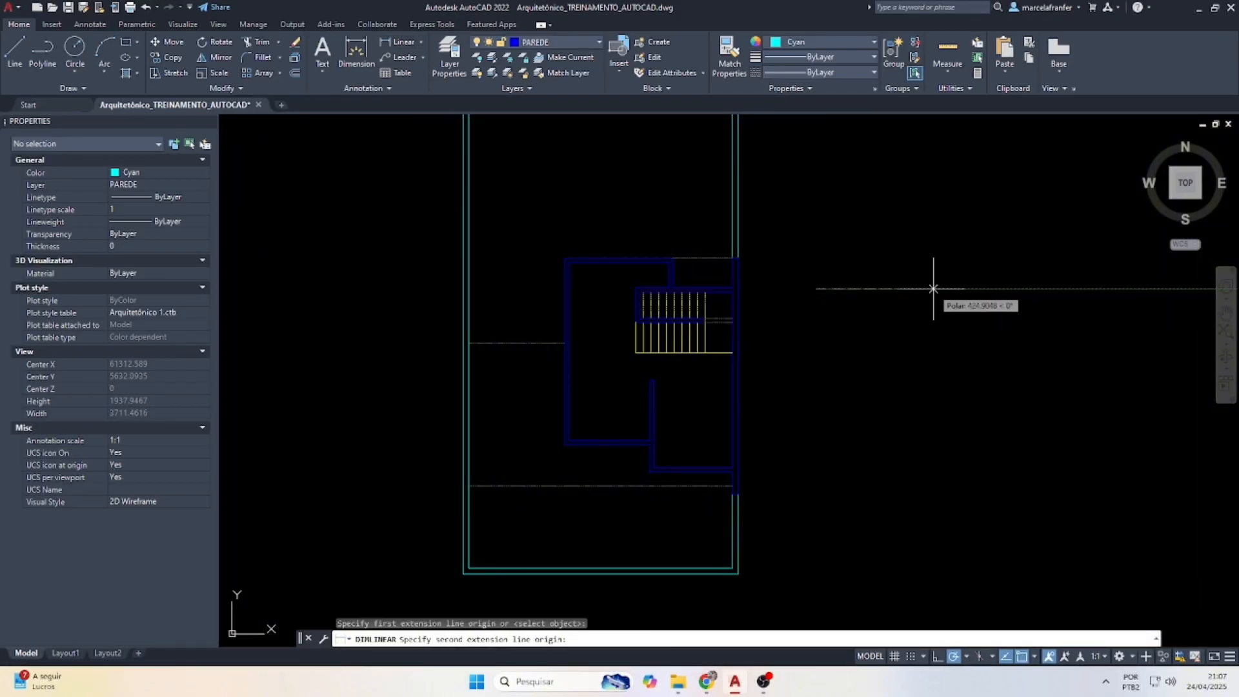
left_click(934, 290)
left_click(919, 306)
key("Escape")
Explode the new dimension and erase its lines and end marks, keeping only the text.
left_click(918, 346)
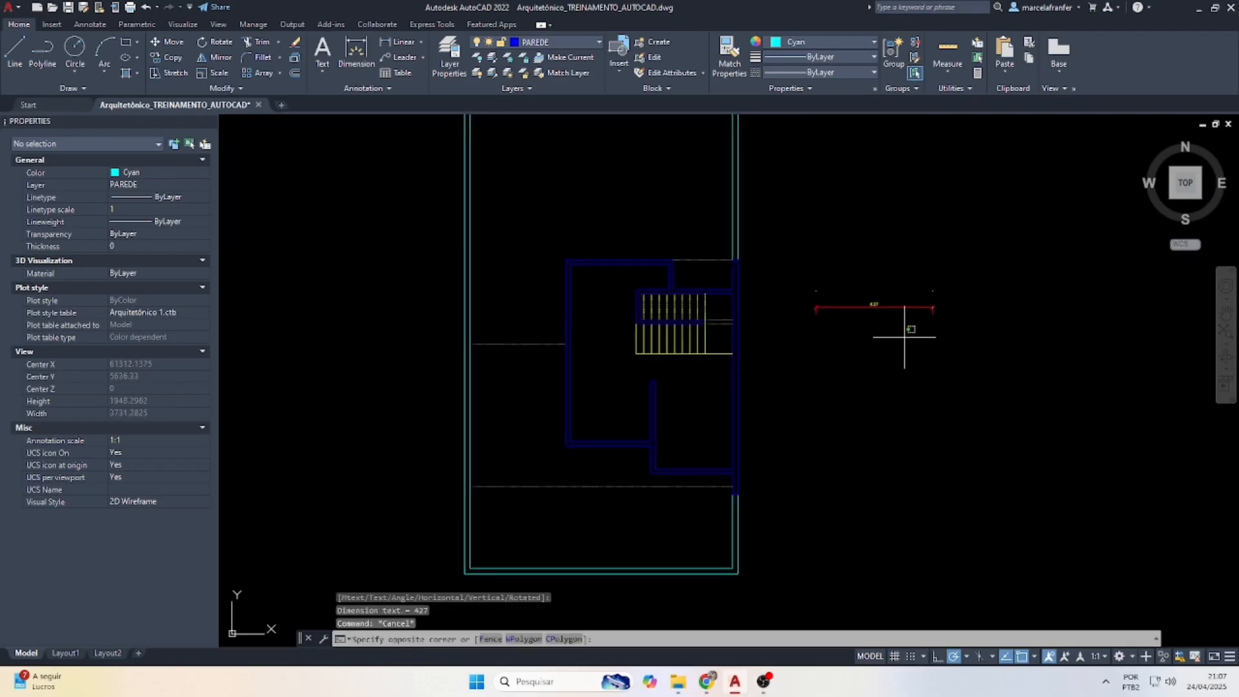
left_click(887, 272)
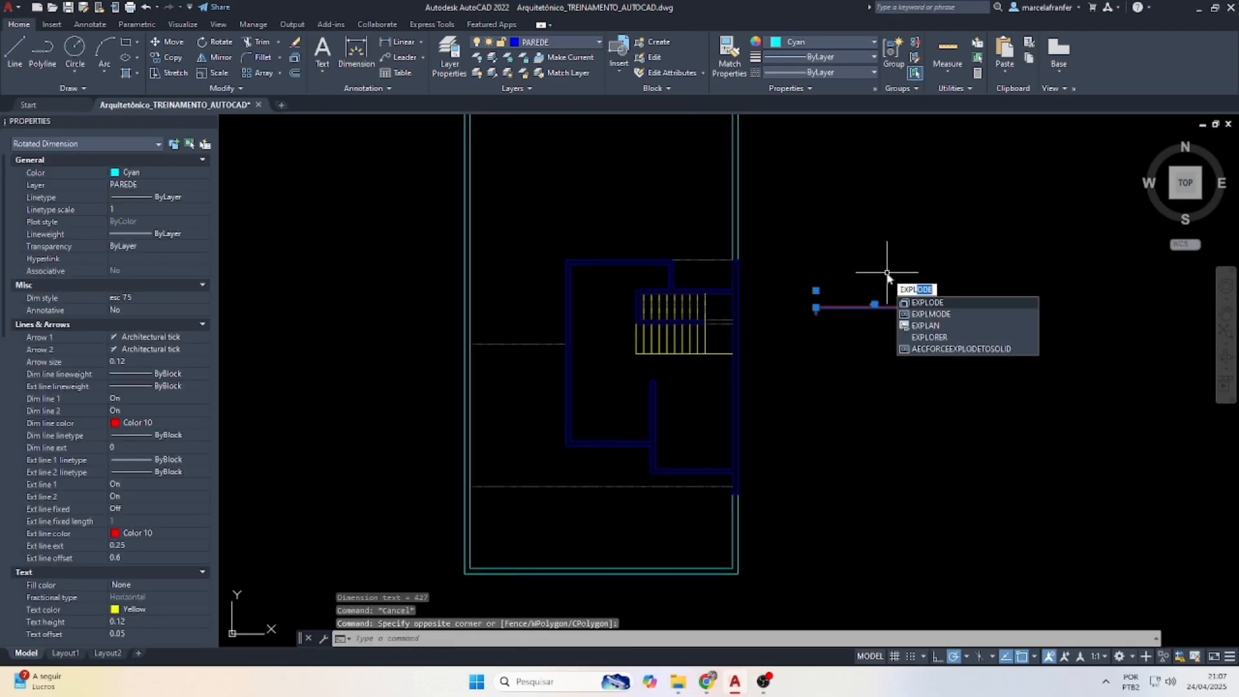
key("Return")
scroll(870, 362, "up", 2)
left_click(842, 333)
left_click(746, 203)
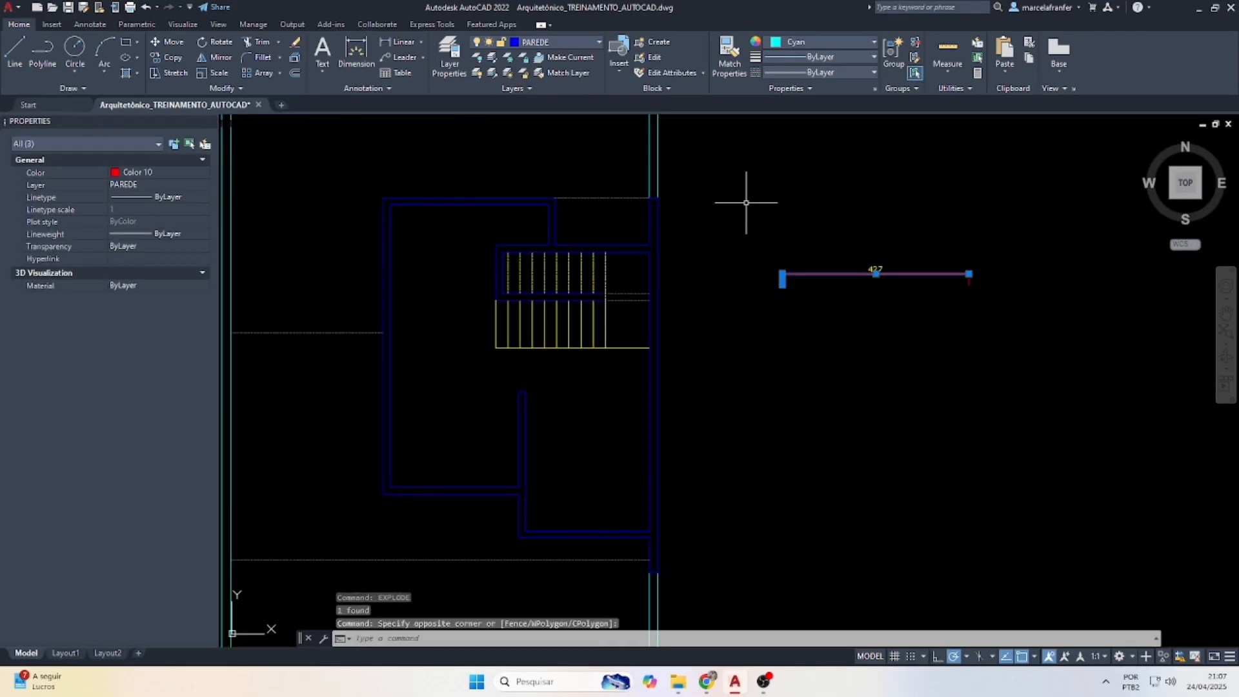
key("Delete")
left_click(1010, 343)
left_click(926, 227)
key("Delete")
Copy the leftover dimension text into the middle of the lower-right room.
left_click(900, 297)
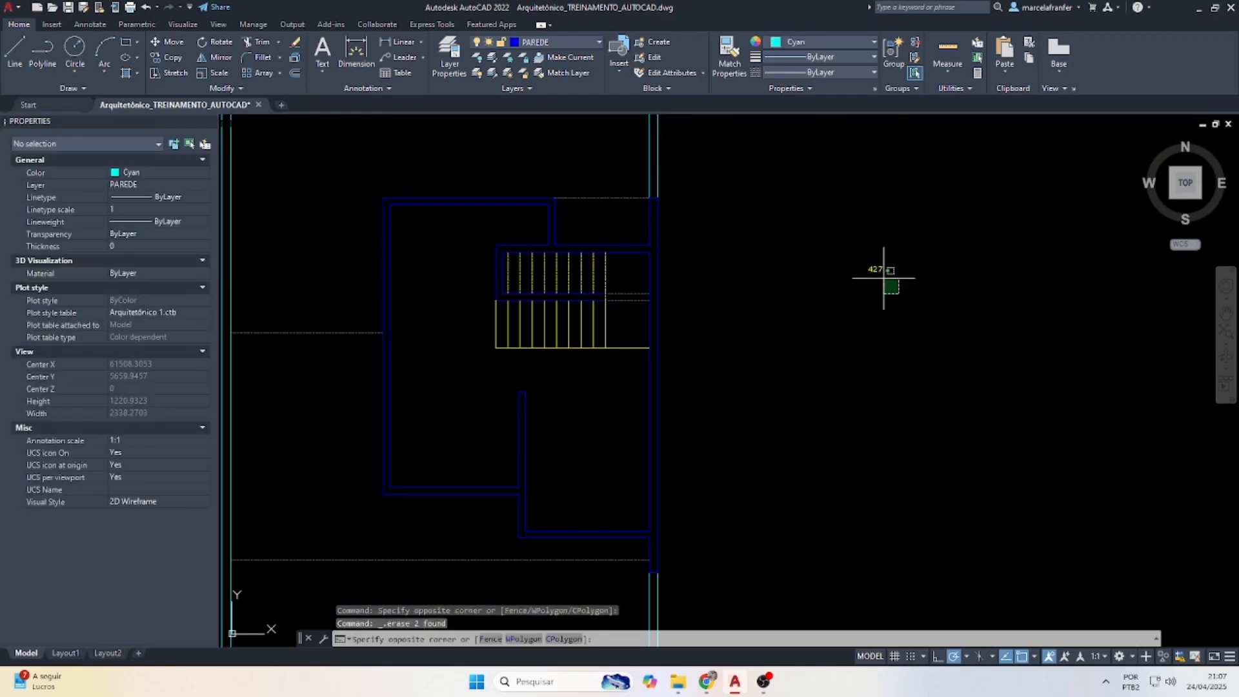
left_click(853, 231)
type("co")
key("Return")
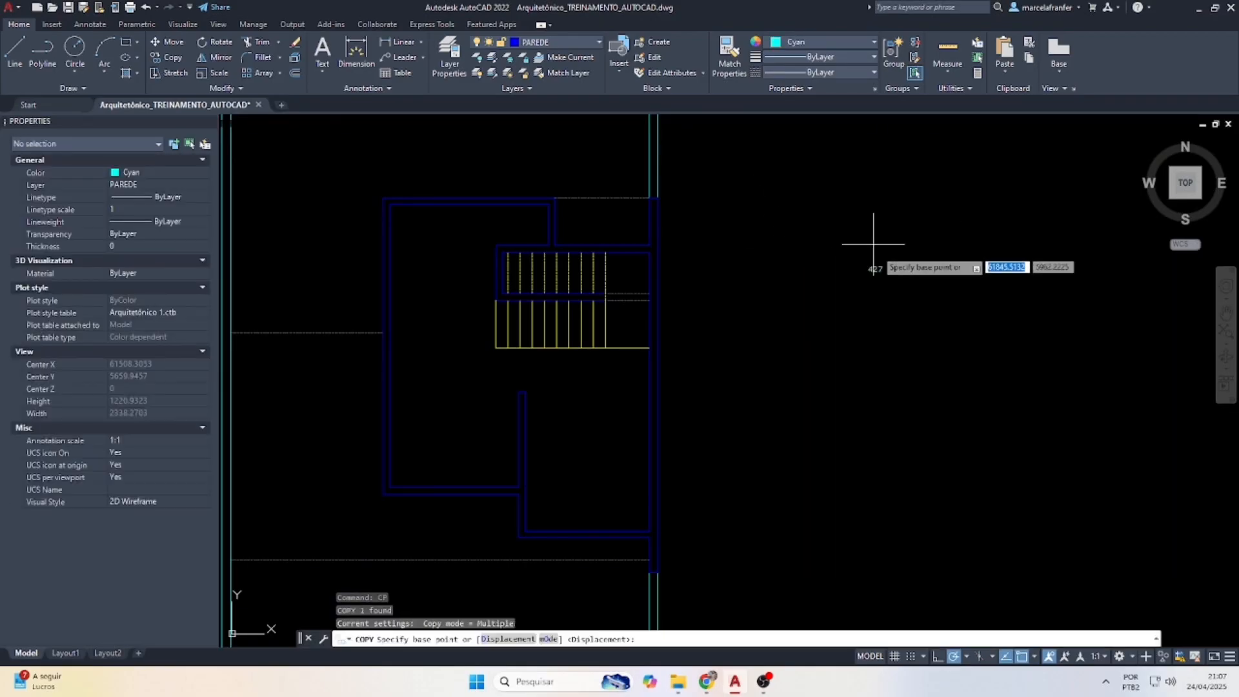
left_click(875, 269)
scroll(651, 293, "down", 5)
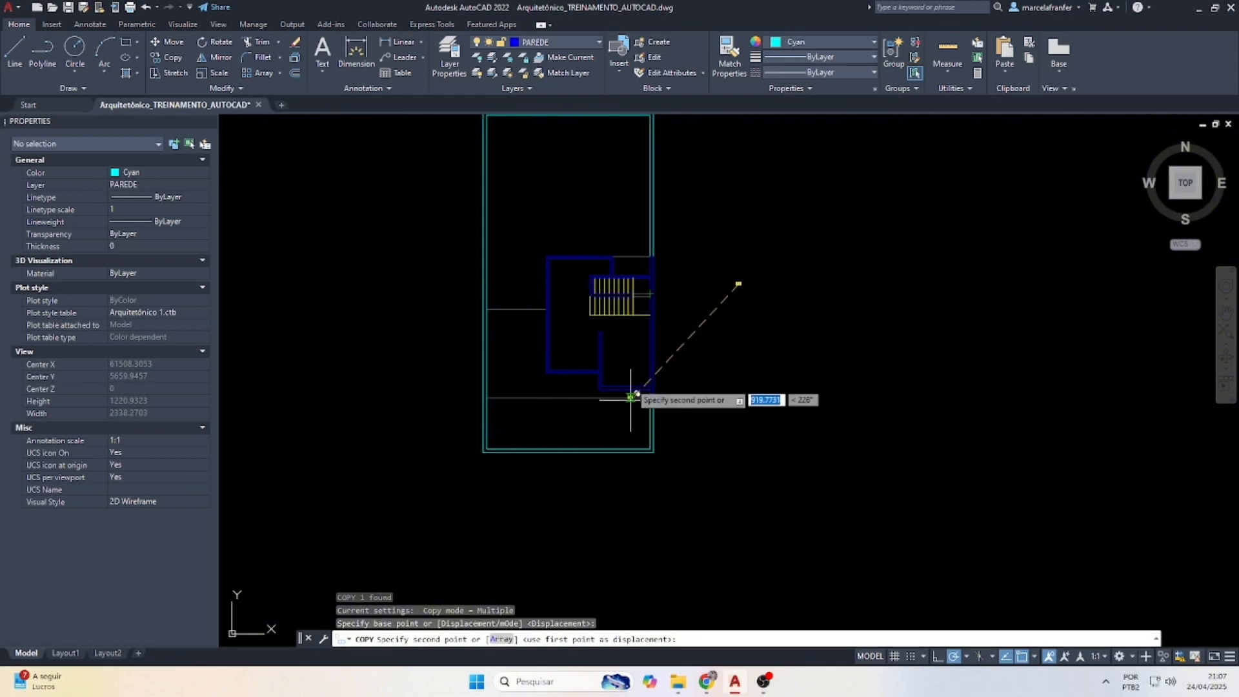
scroll(630, 348, "up", 6)
left_click(609, 347)
key("Escape")
scroll(607, 343, "up", 2)
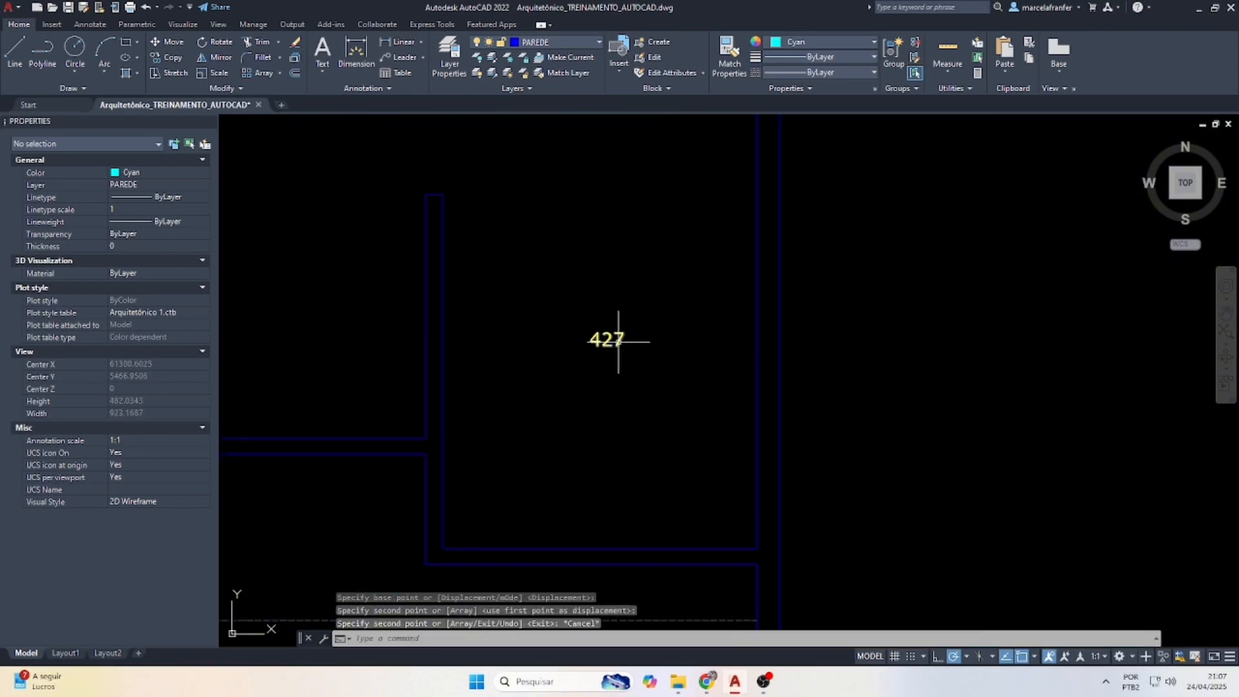
Change the copied text in the lower-right room to SALA.
double_click(606, 338)
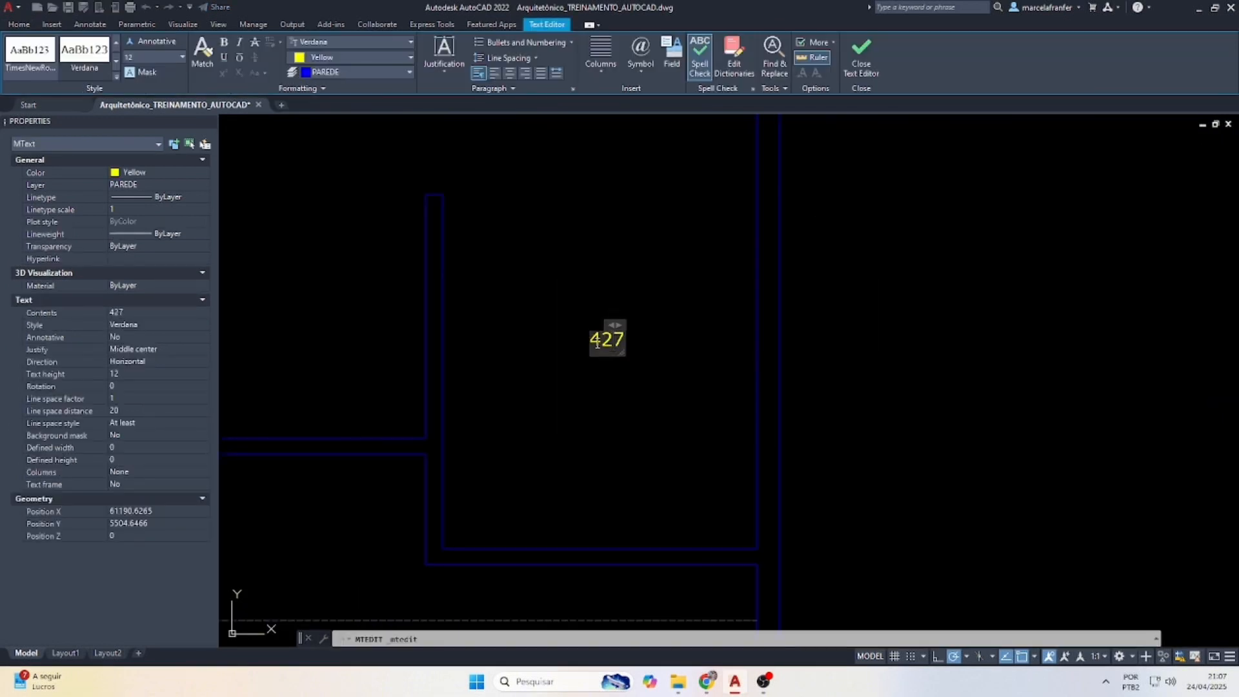
type("SALA")
key("Escape")
Copy the SALA label to the area left of the house, both ends of the long room, the upper stair flight and the small upper-right room.
left_click(662, 400)
left_click(593, 280)
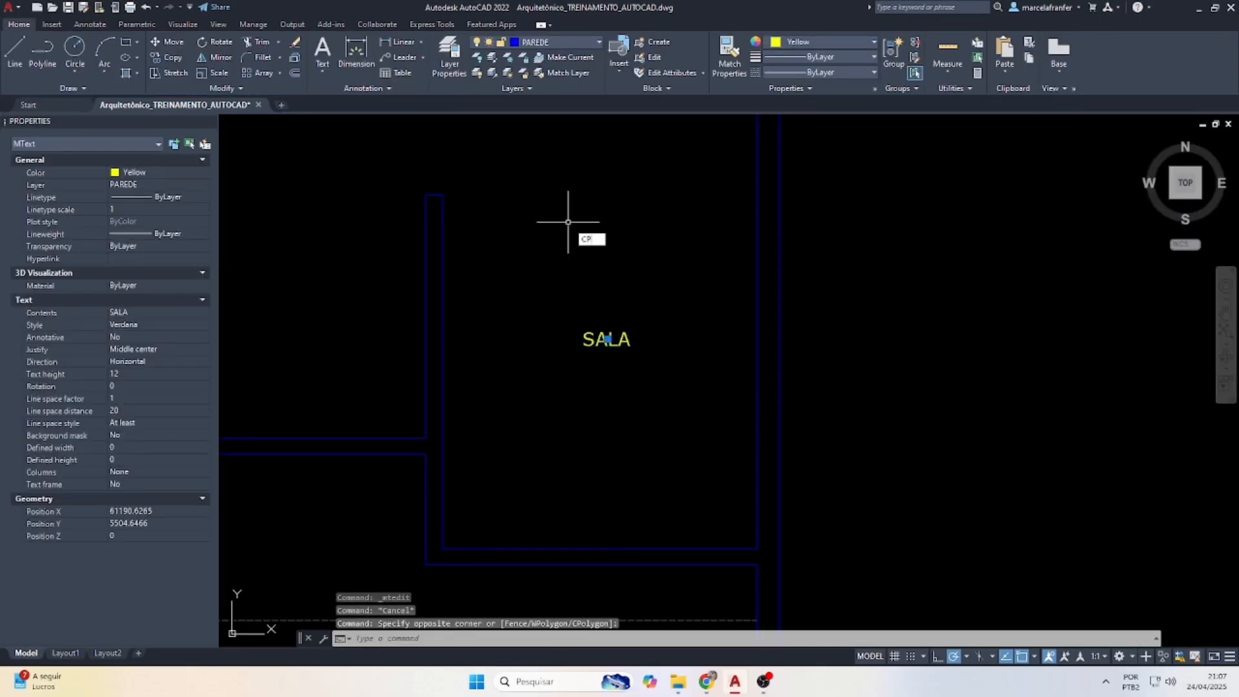
type("CP")
key("Return")
left_click(600, 379)
scroll(672, 277, "down", 4)
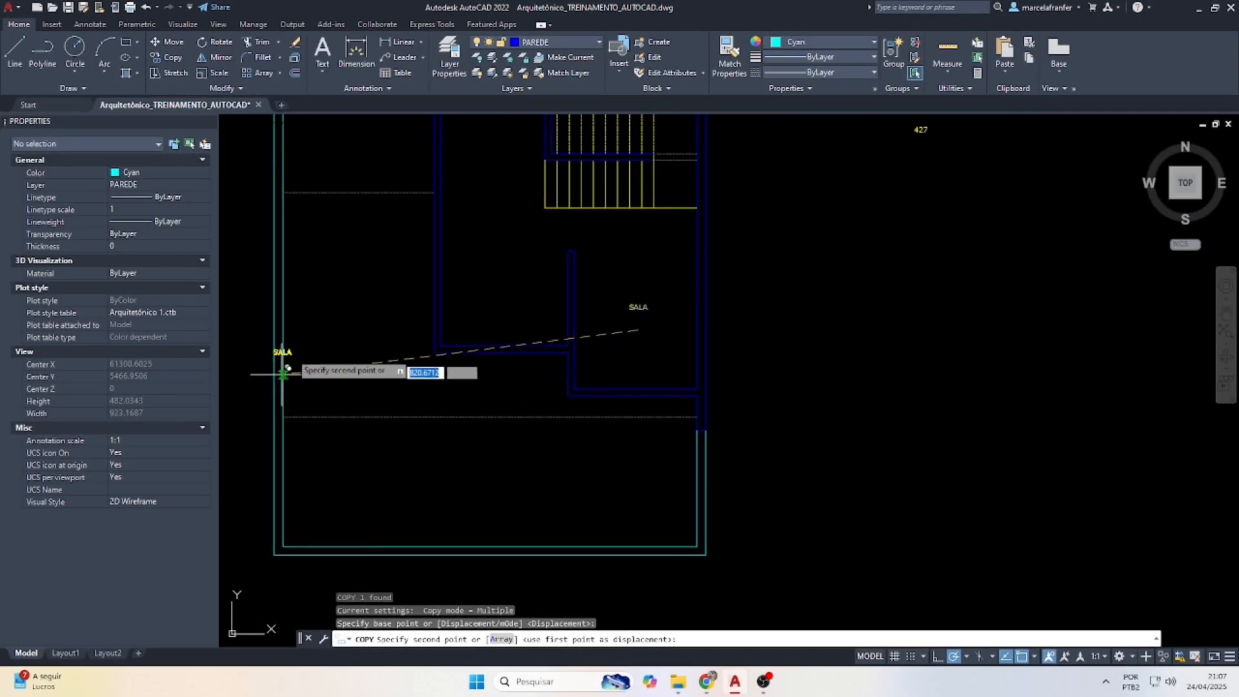
left_click(356, 328)
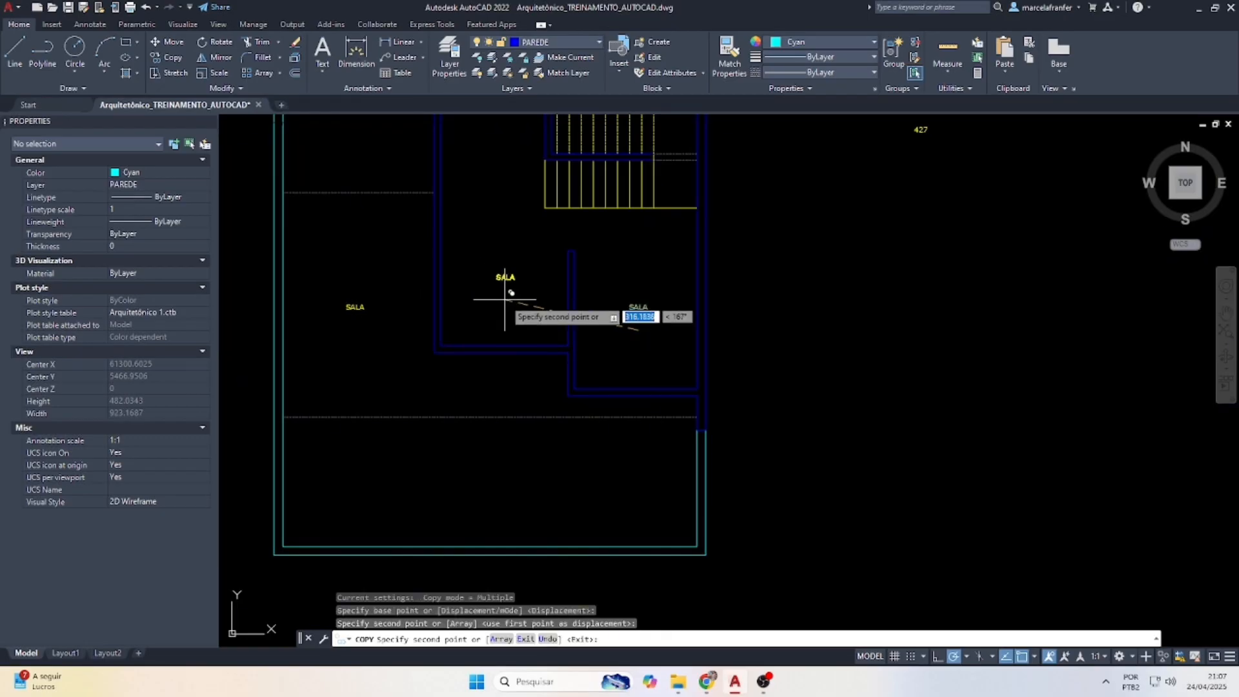
left_click(505, 299)
scroll(500, 302, "down", 2)
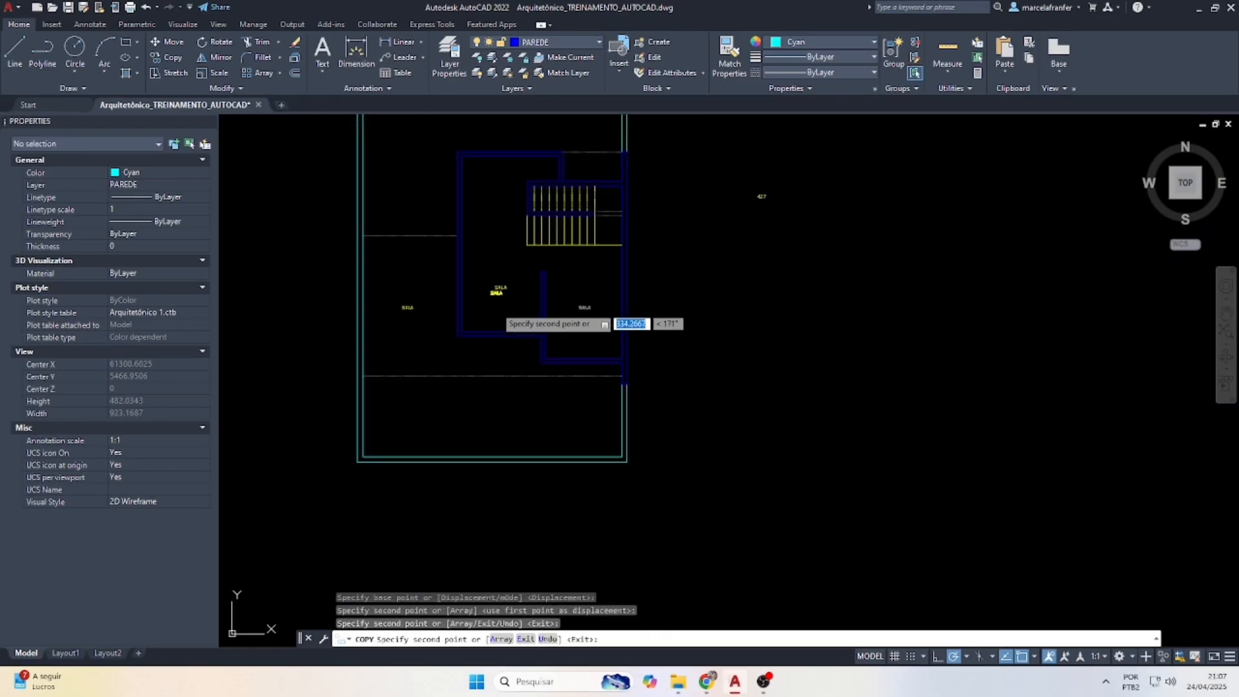
left_click(499, 210)
scroll(563, 207, "up", 4)
left_click(597, 226)
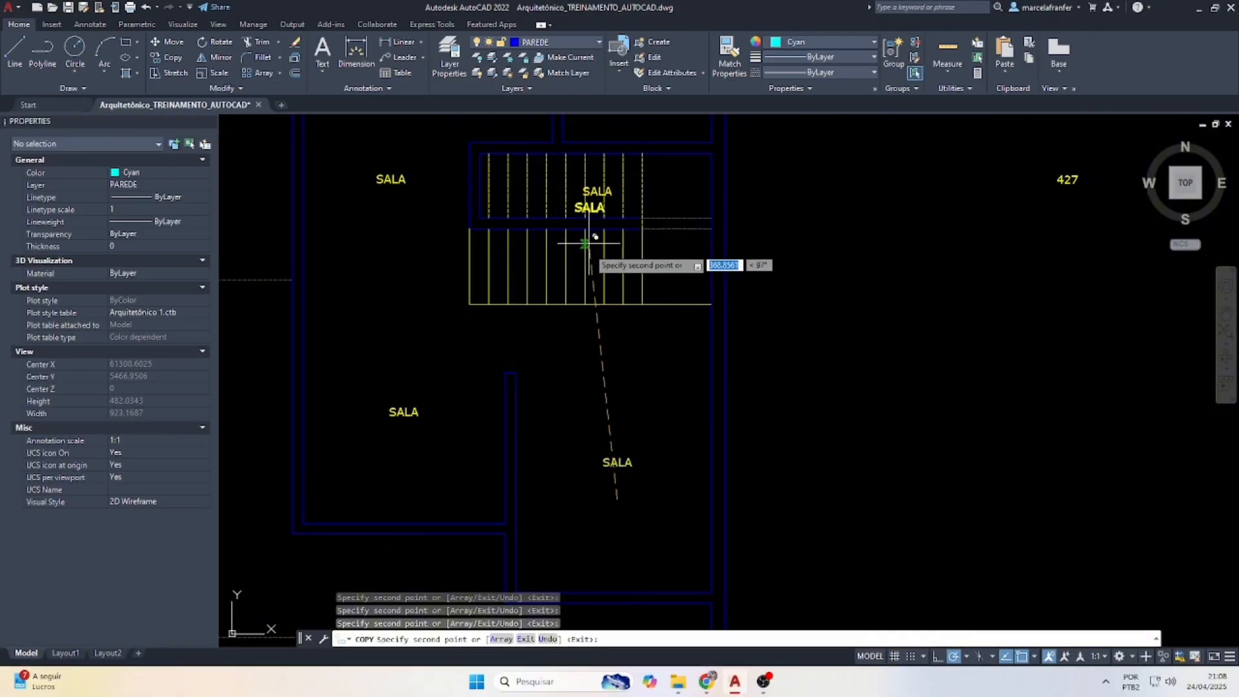
scroll(589, 244, "down", 2)
scroll(611, 191, "up", 2)
left_click(619, 175)
scroll(697, 234, "down", 2)
key("Escape")
key("Escape")
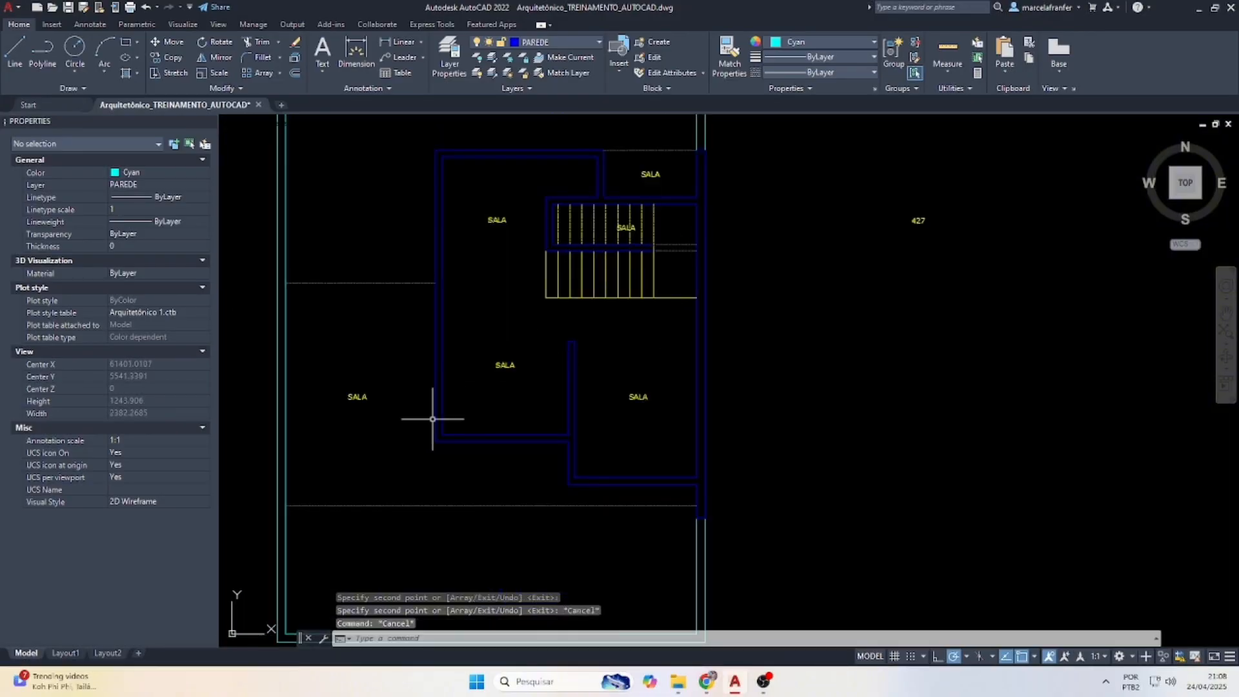
Change the label in the area left of the house to GARAGEM.
scroll(365, 397, "up", 2)
double_click(365, 389)
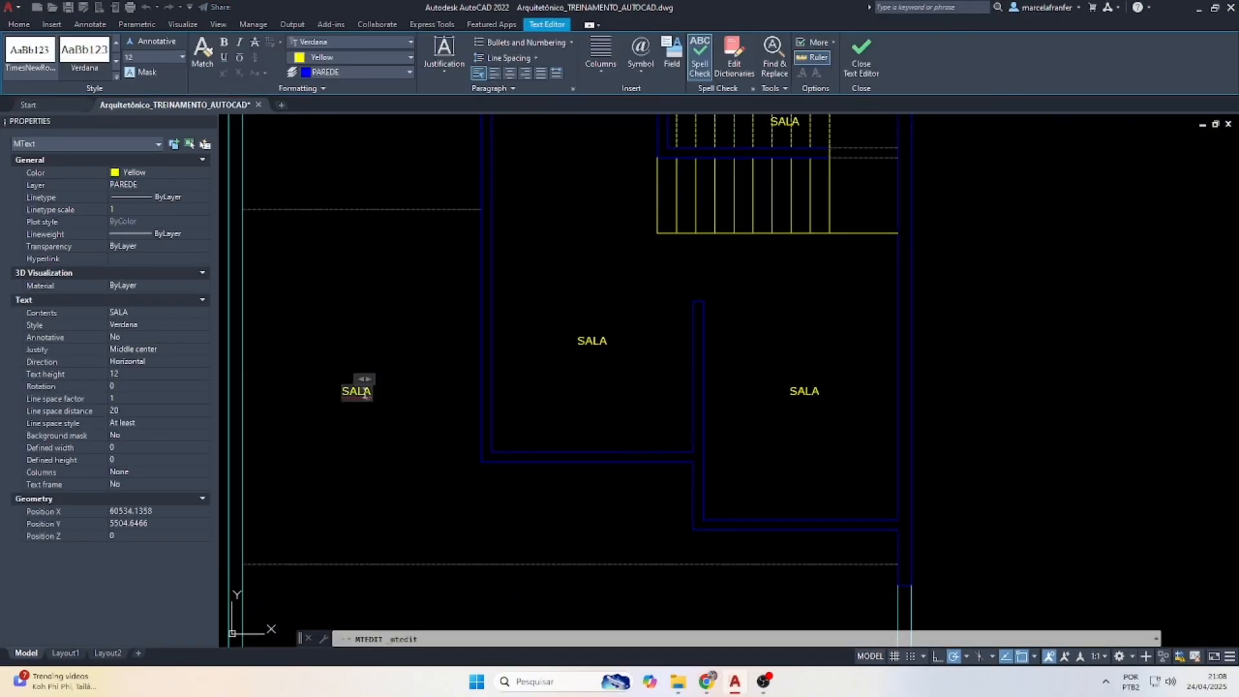
key("BackSpace")
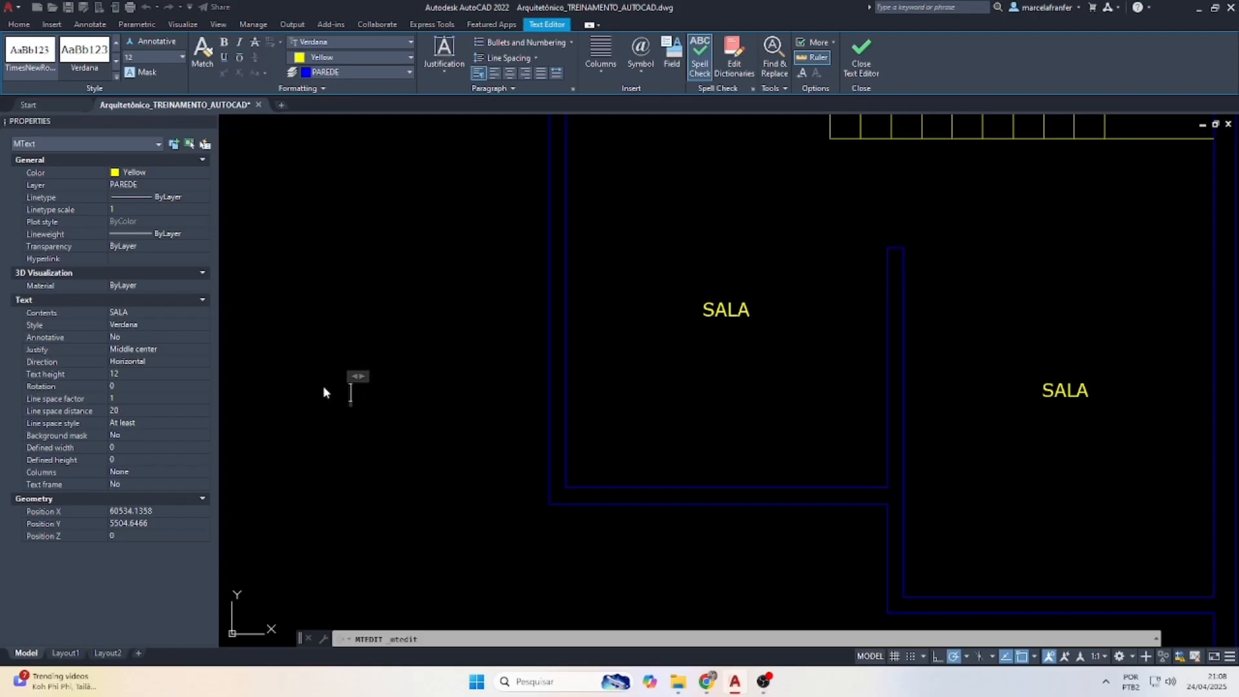
type("GARAGEM")
left_click(370, 311)
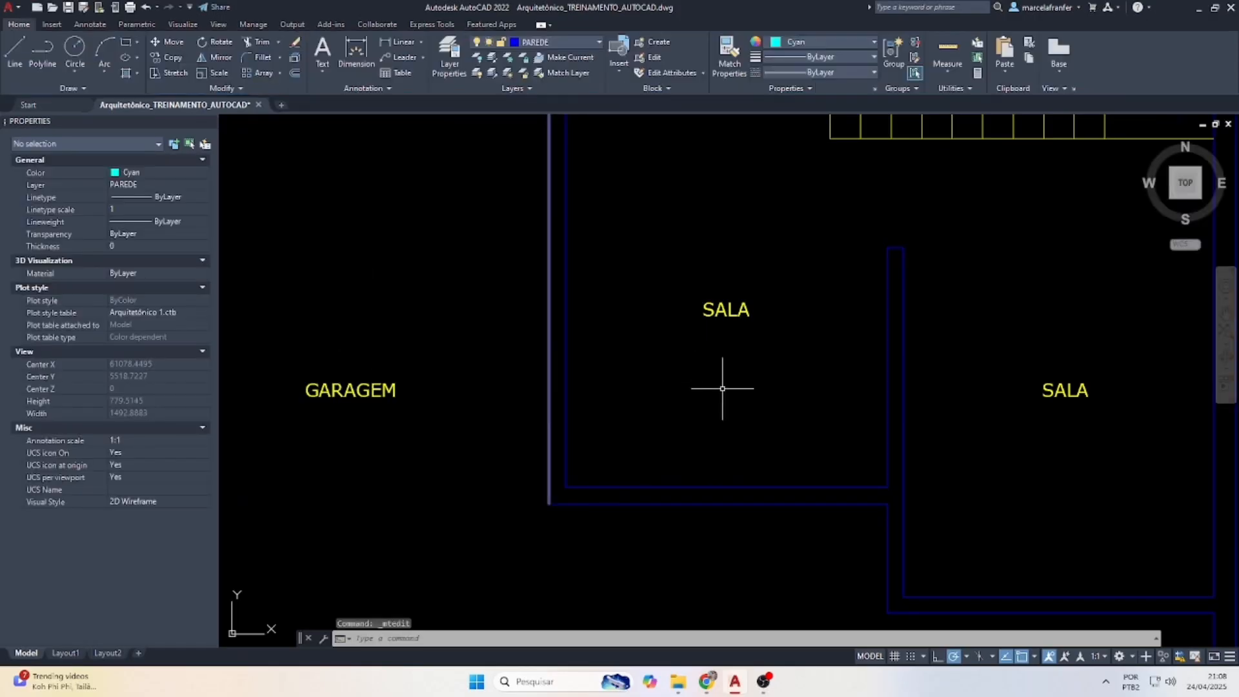
Change the label in the lower part of the long room to COPA.
double_click(730, 308)
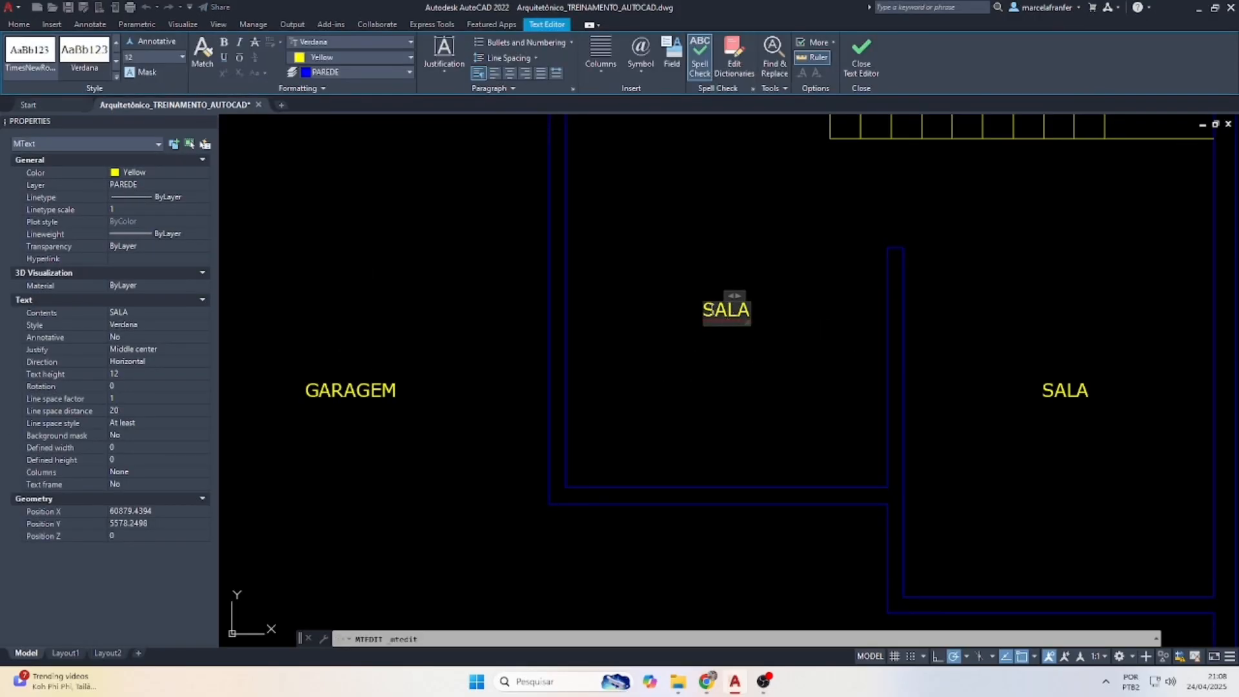
key("BackSpace")
key("BackSpace")
type("COPA")
left_click(754, 315)
scroll(660, 258, "down", 3)
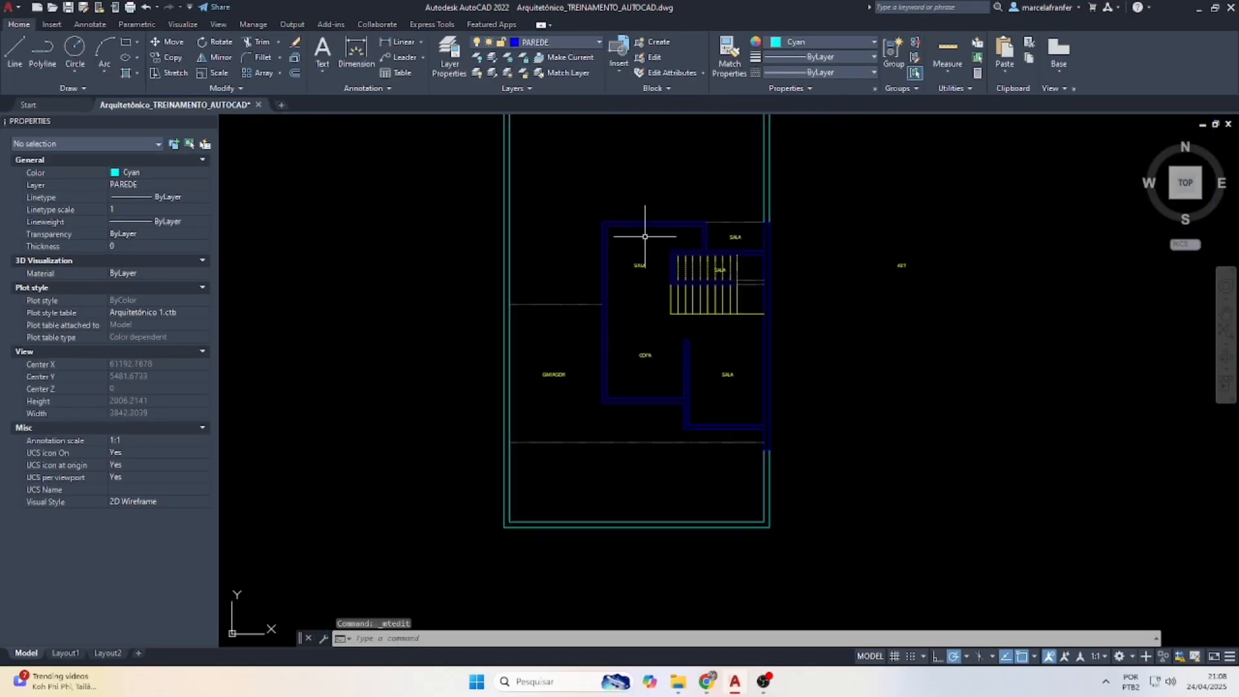
Change the label in the upper part of the long room to COZINHA.
scroll(642, 284, "up", 3)
double_click(641, 305)
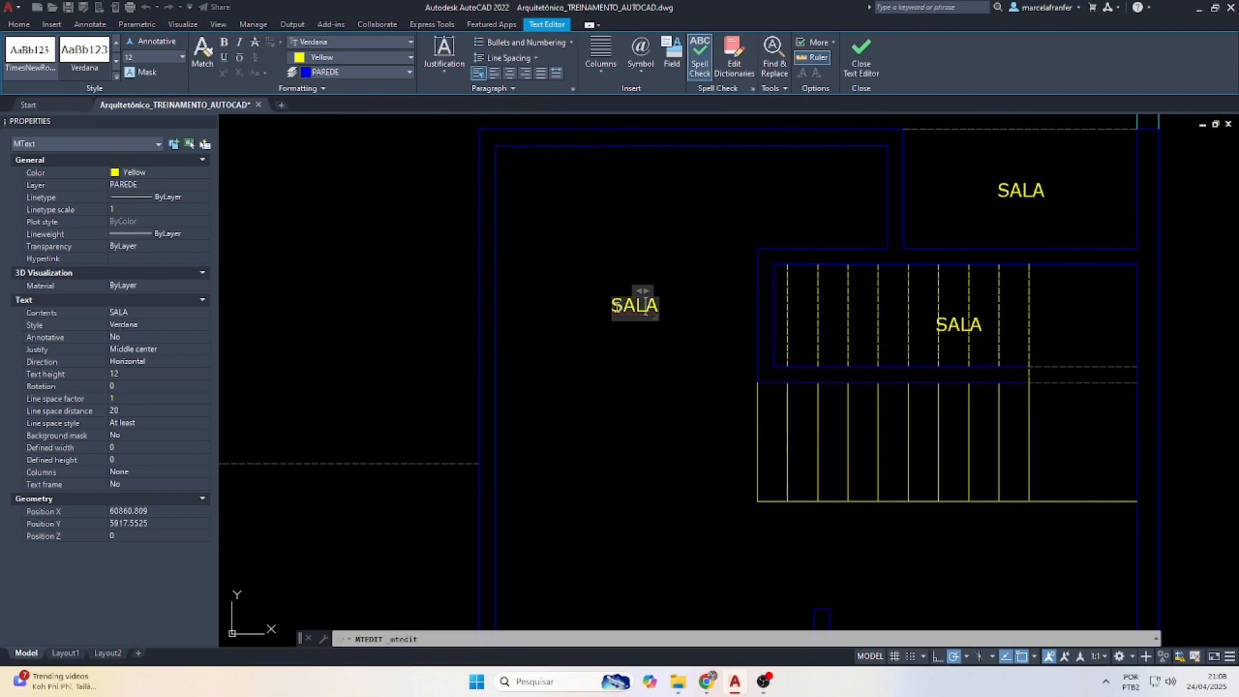
type("COZINJA")
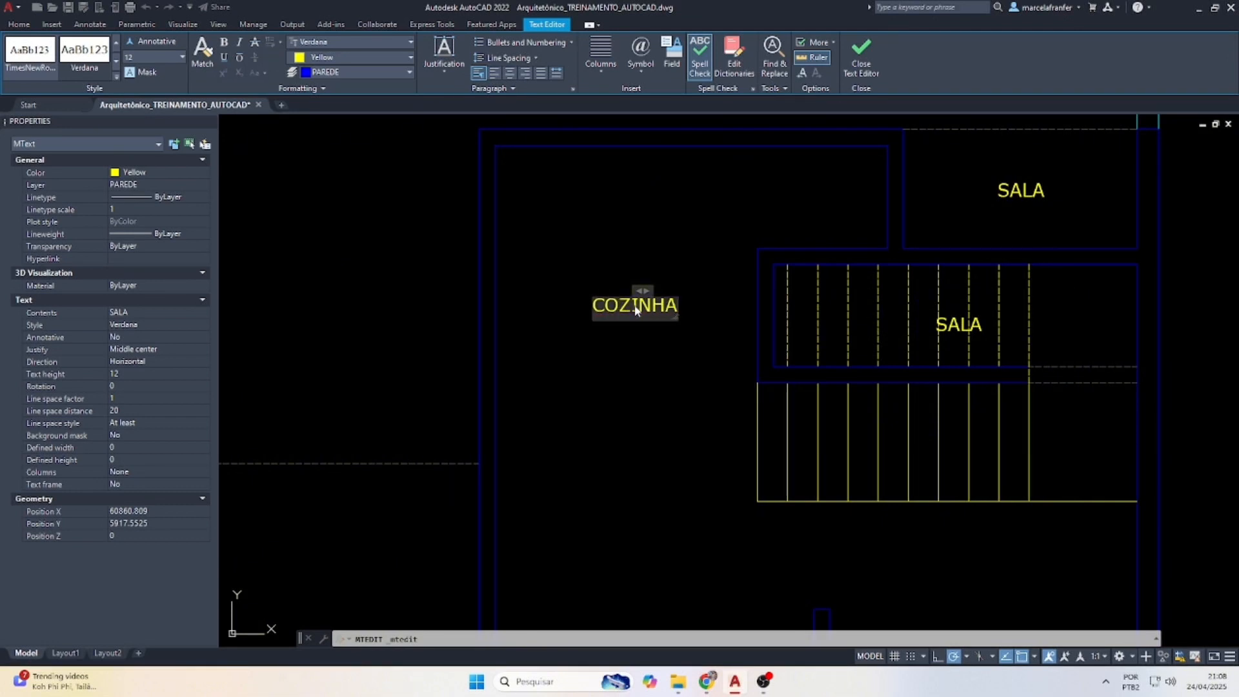
left_click(665, 430)
Change the label over the dashed stair flight to LAVABO.
scroll(965, 323, "up", 2)
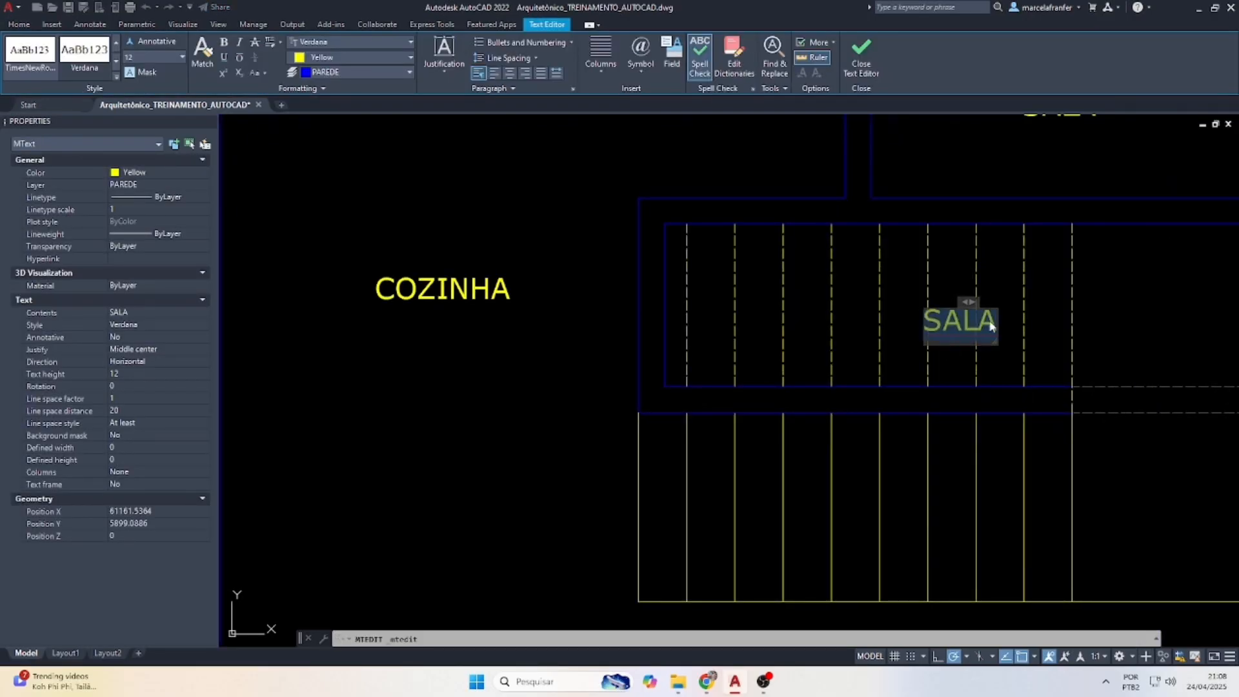
type("AB")
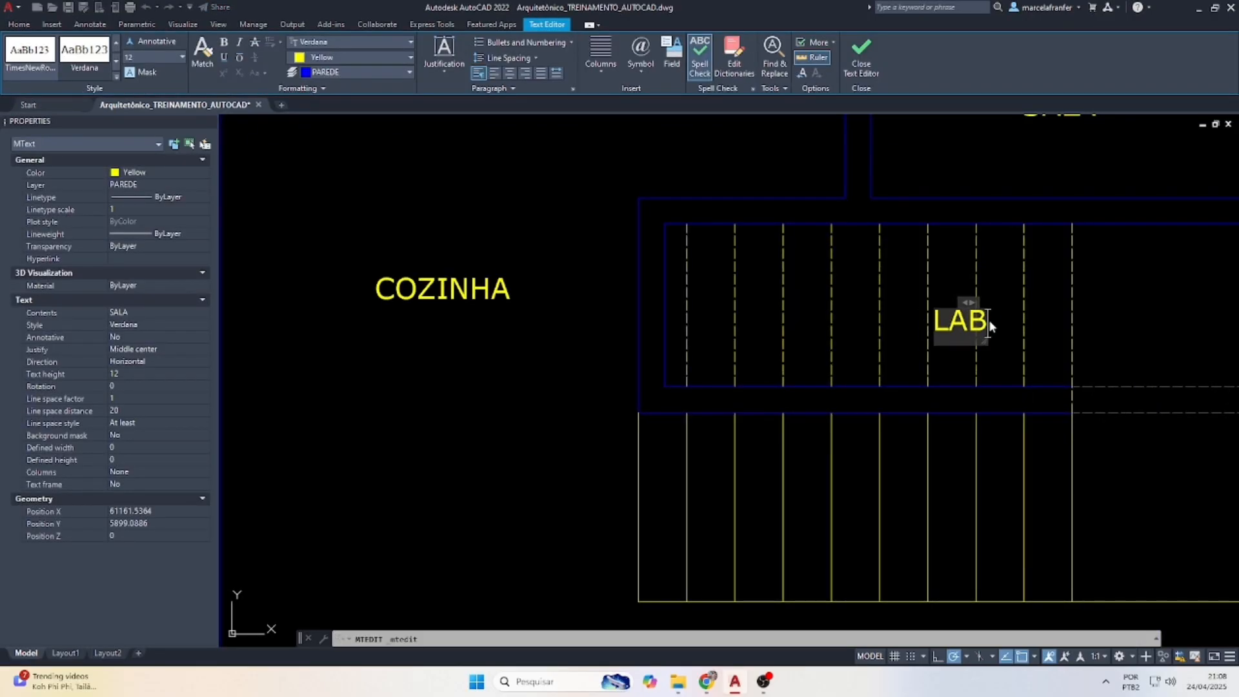
key("BackSpace")
type("VABO")
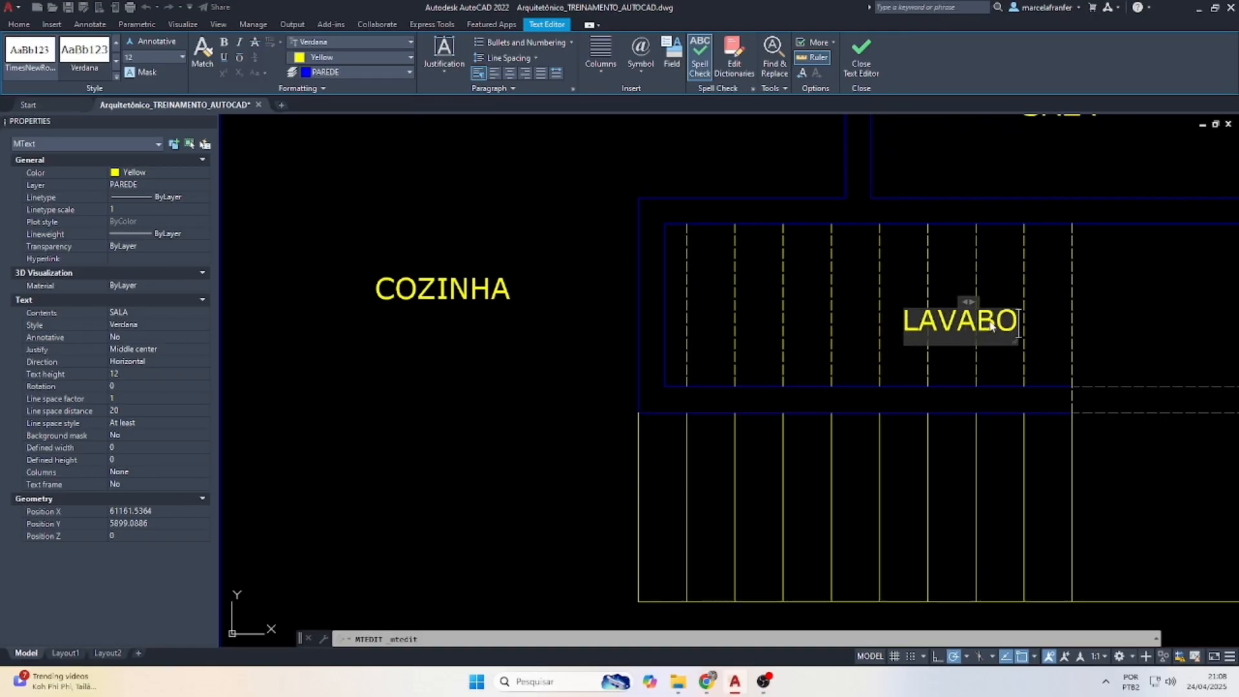
left_click(941, 267)
scroll(684, 337, "down", 4)
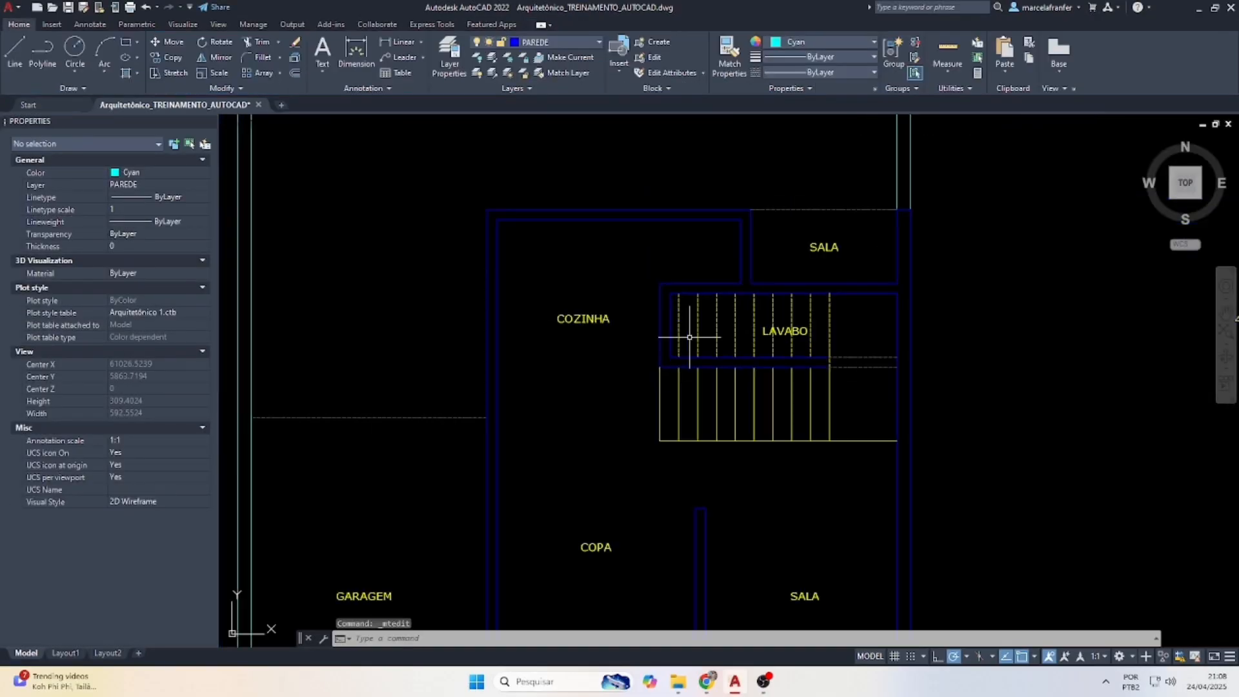
Change the label in the small room above the dashed stair flight to LAVANDERIA.
double_click(824, 247)
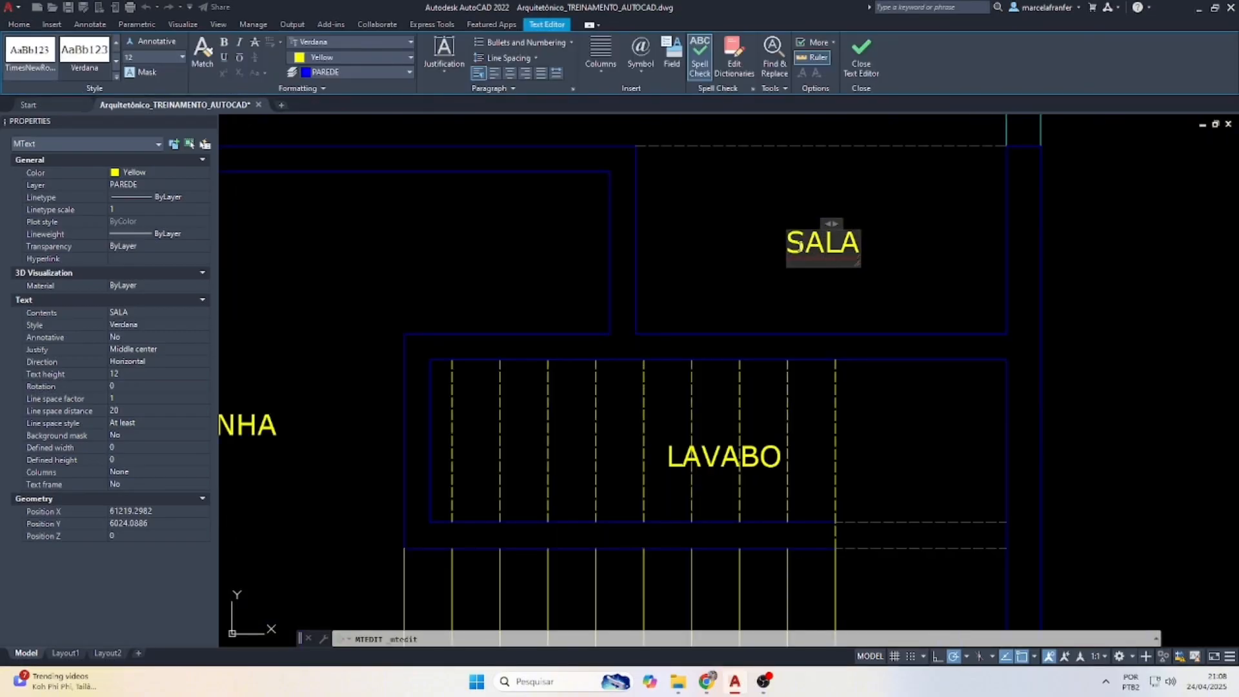
key("BackSpace")
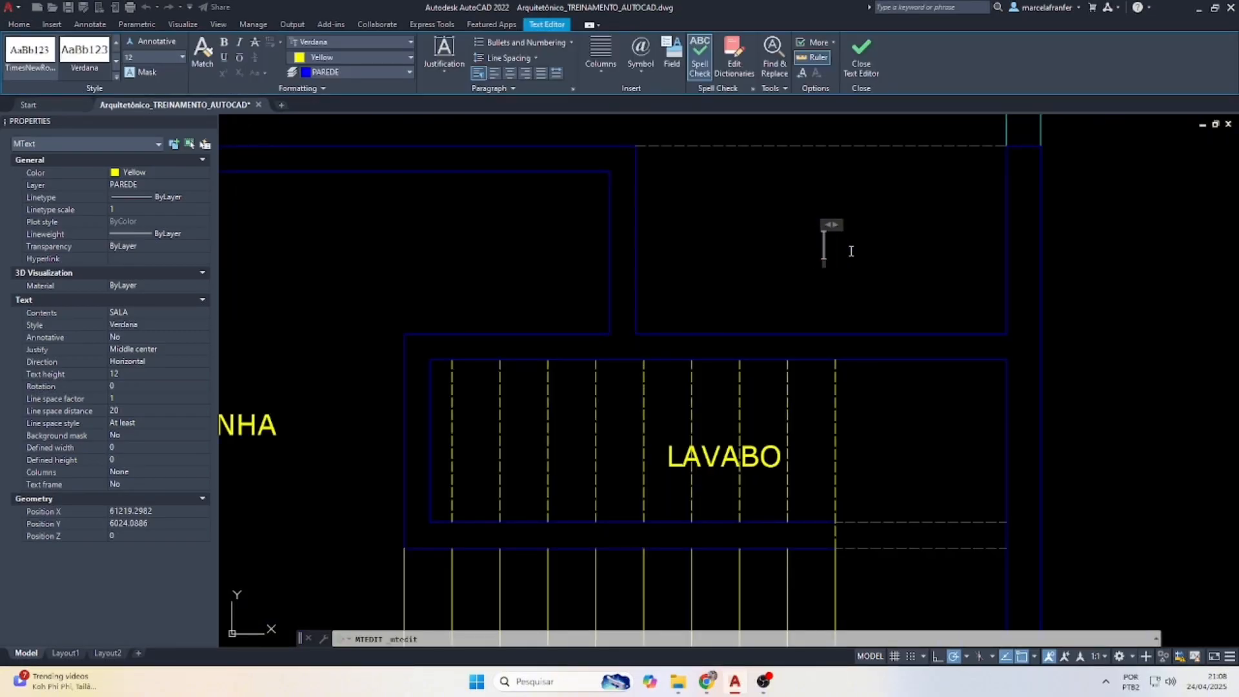
type("LAVANDERIA")
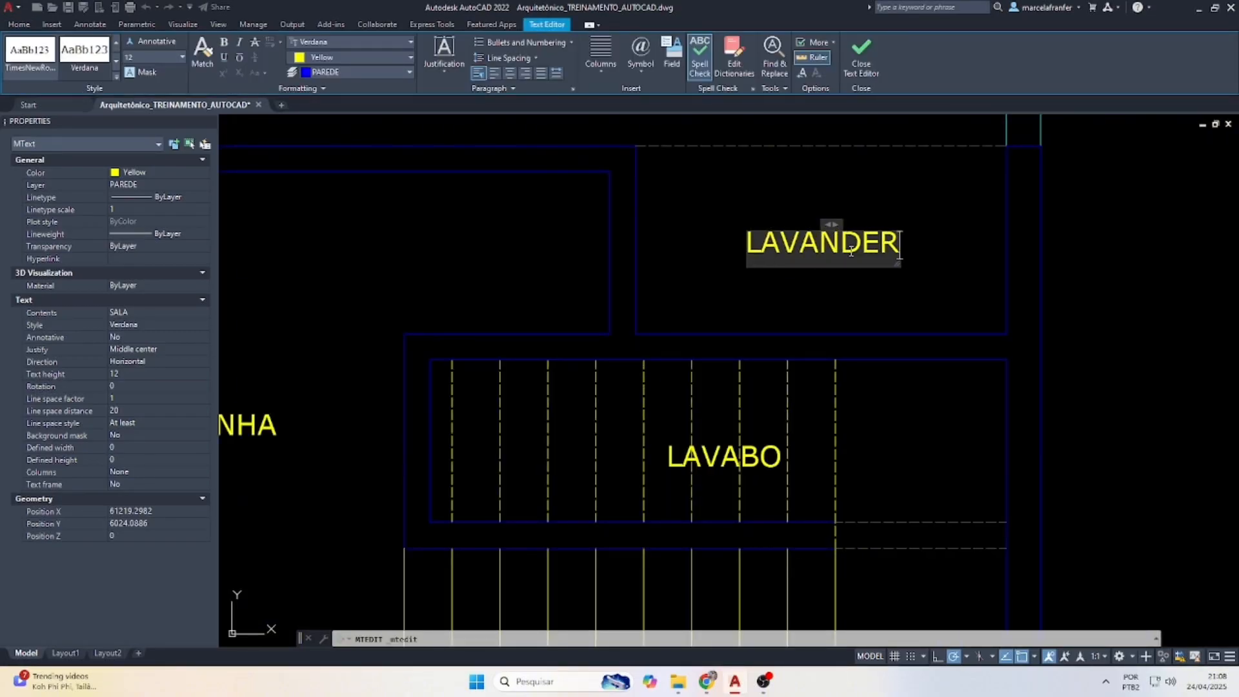
left_click(690, 282)
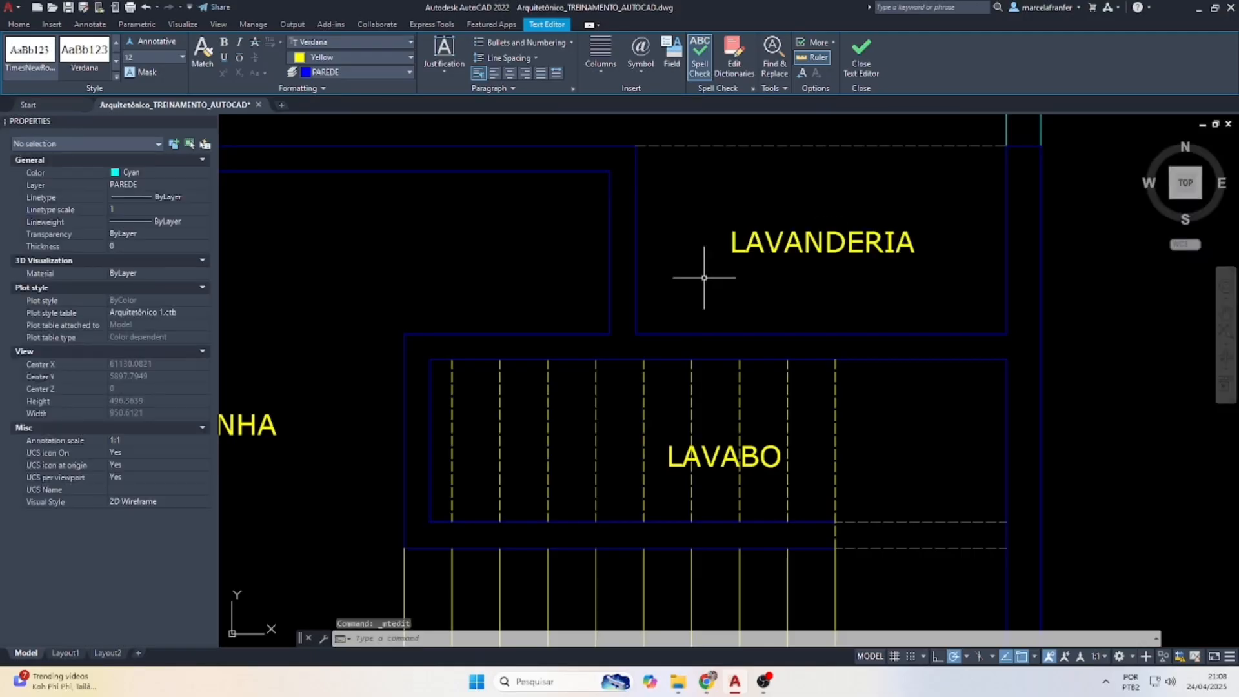
Measure the LAVABO's inside depth along the outer wall with a temporary linear dimension.
left_click(409, 47)
scroll(637, 287, "down", 4)
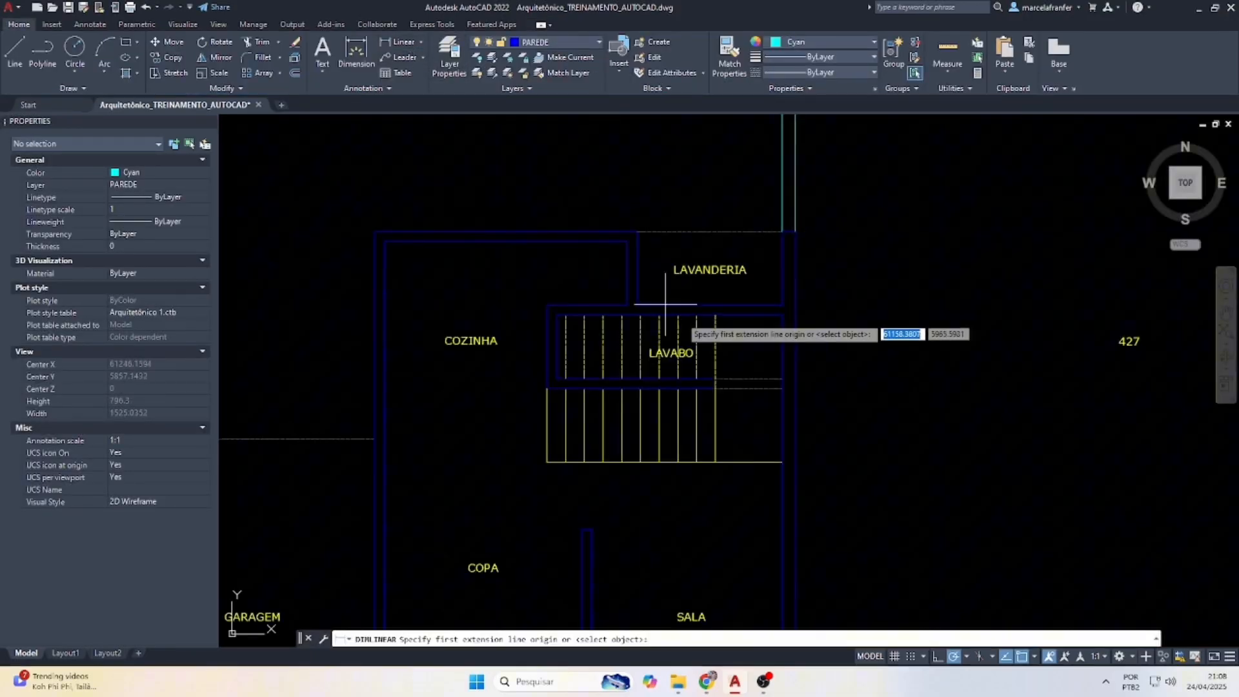
left_click(782, 316)
left_click(782, 381)
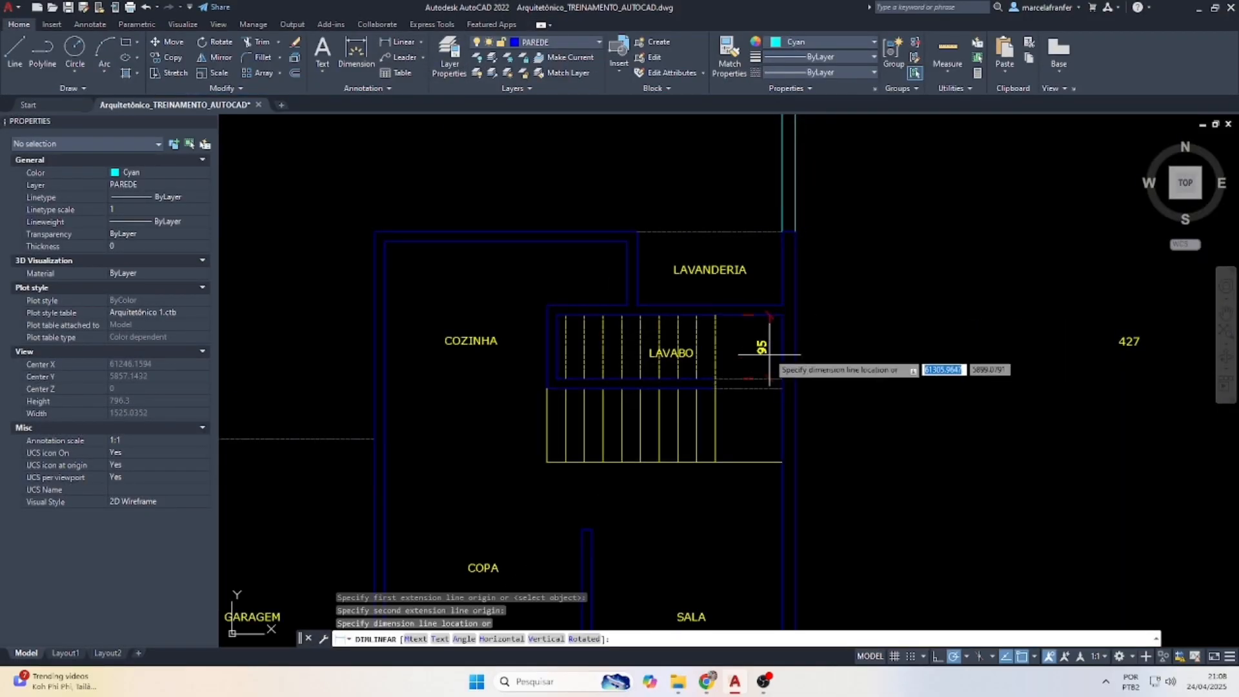
key("Escape")
scroll(639, 290, "up", 3)
scroll(606, 271, "down", 4)
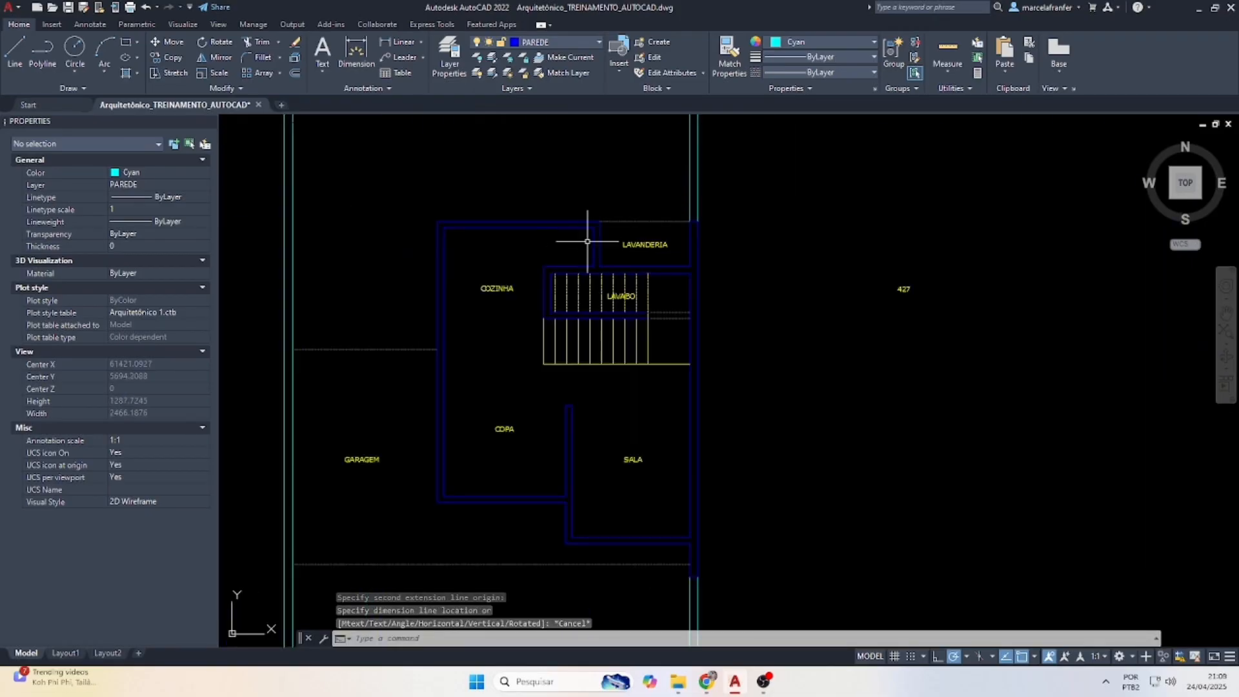
Move the upper COZINHA walls together with the LAVANDERIA's walls, dashed line and label and the upper LAVABO wall line.
scroll(615, 232, "up", 2)
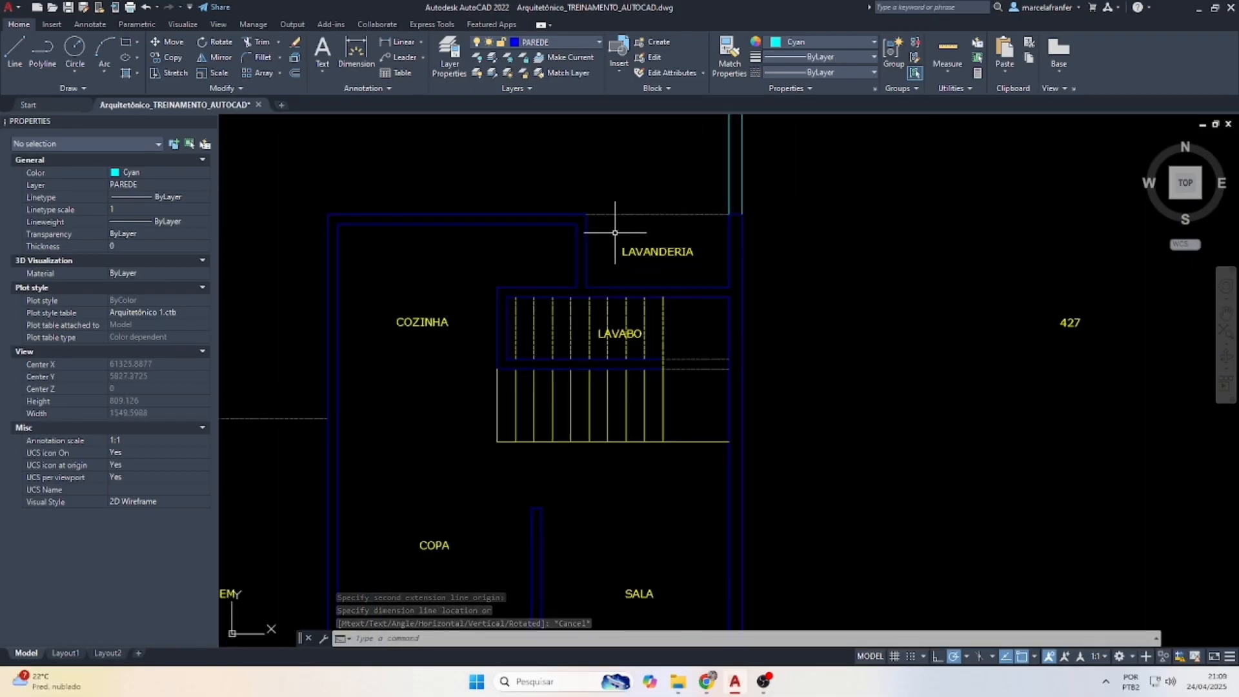
left_click(310, 188)
left_click(806, 239)
left_click(445, 253)
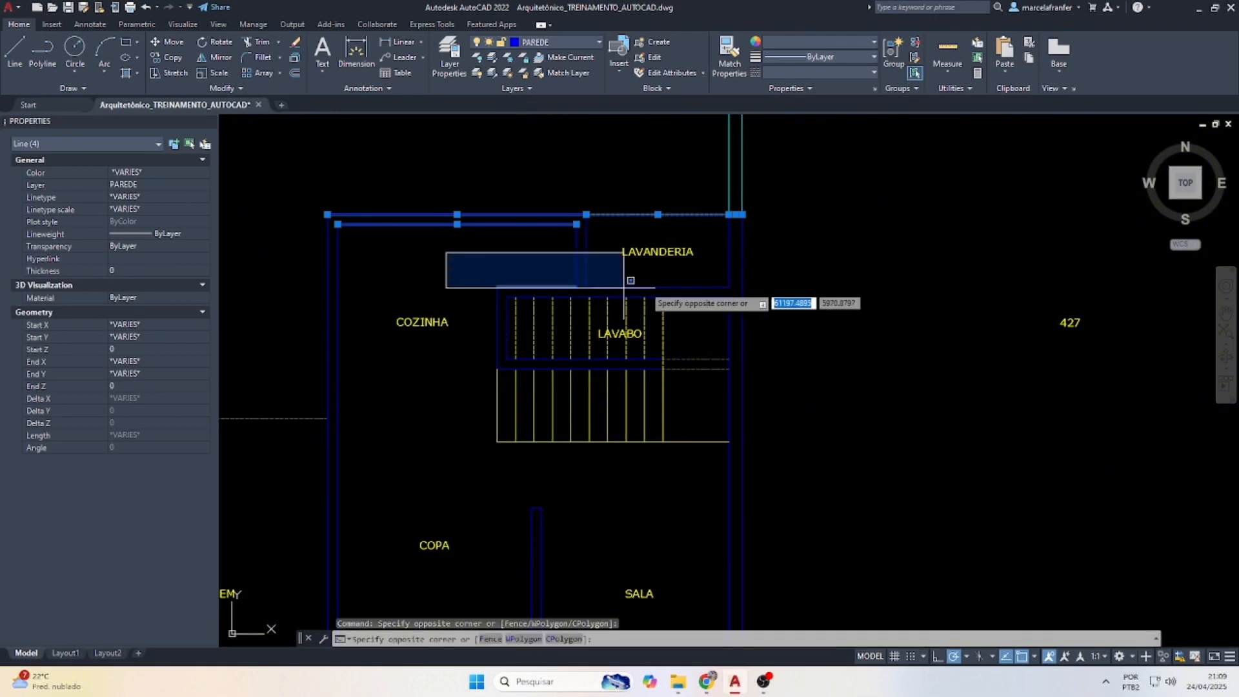
left_click(808, 299)
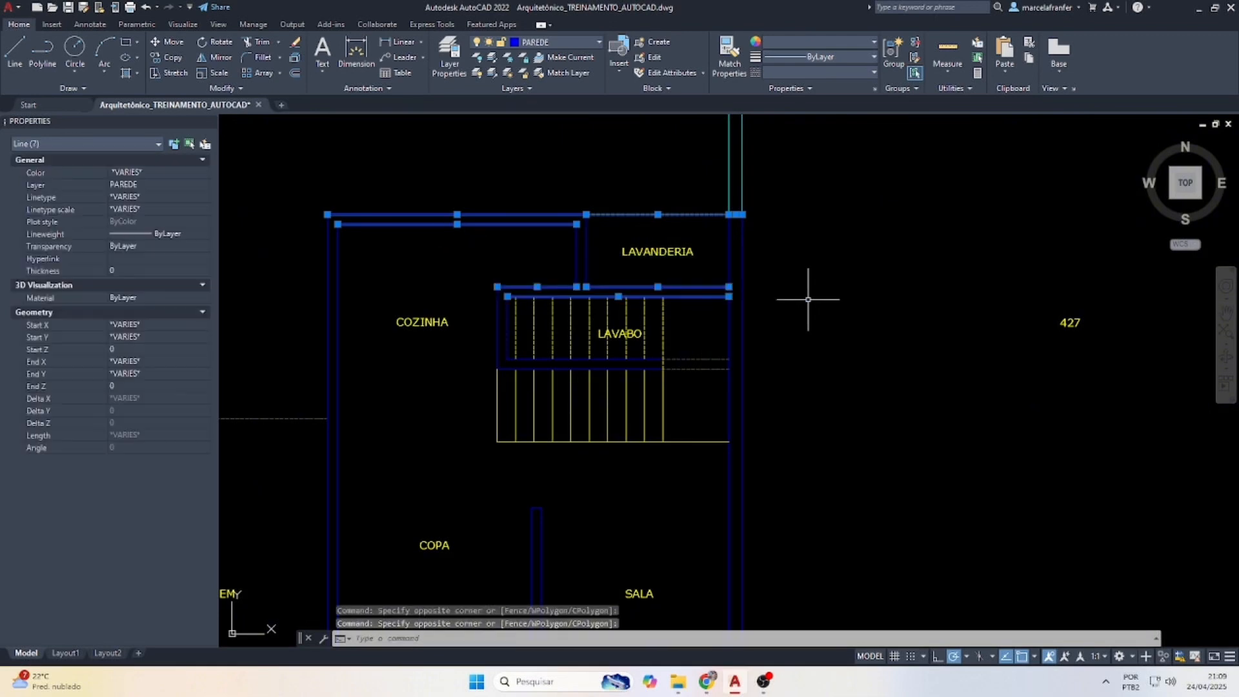
left_click(601, 263)
left_click(553, 248)
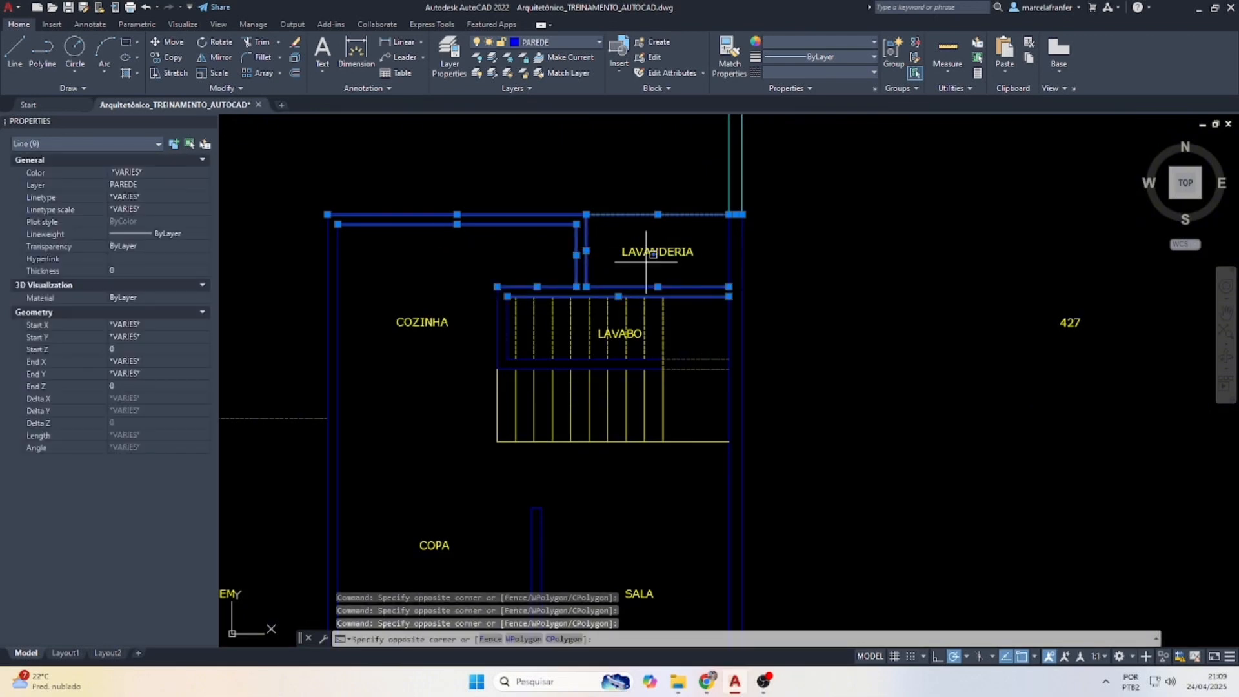
type("m")
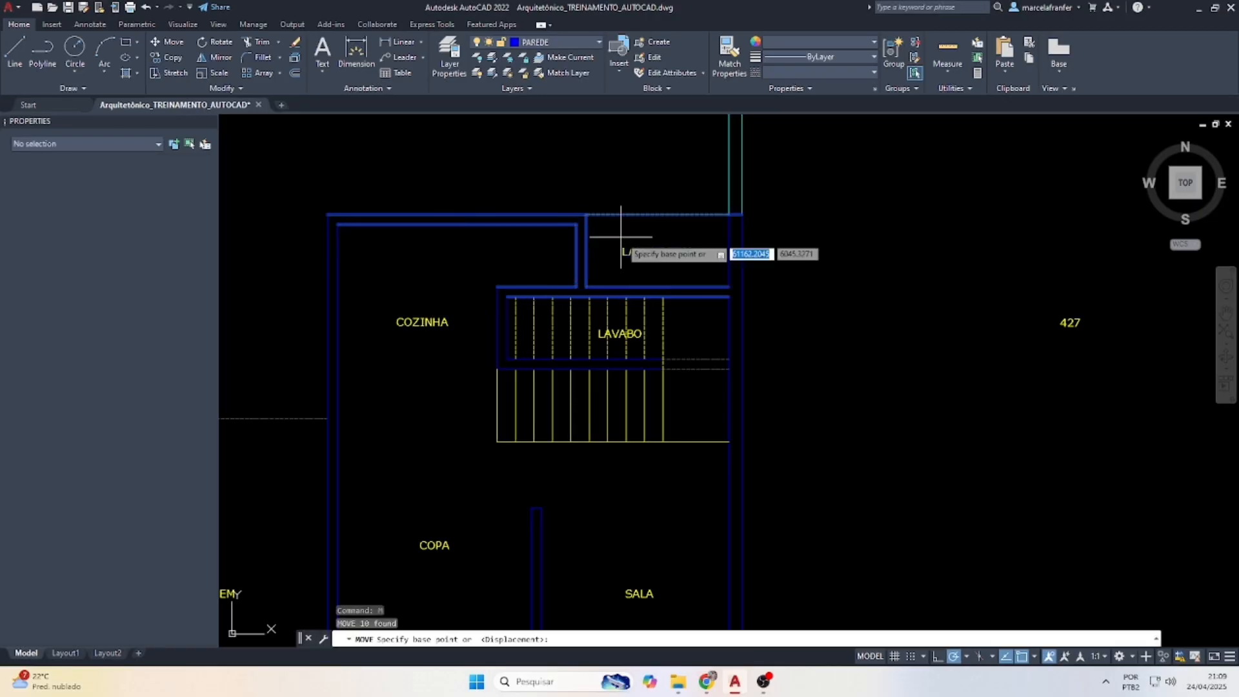
Move the selected Cozinha, Lavanderia and Lavabo upper walls with the Lavanderia label 25 units upward.
key("Return")
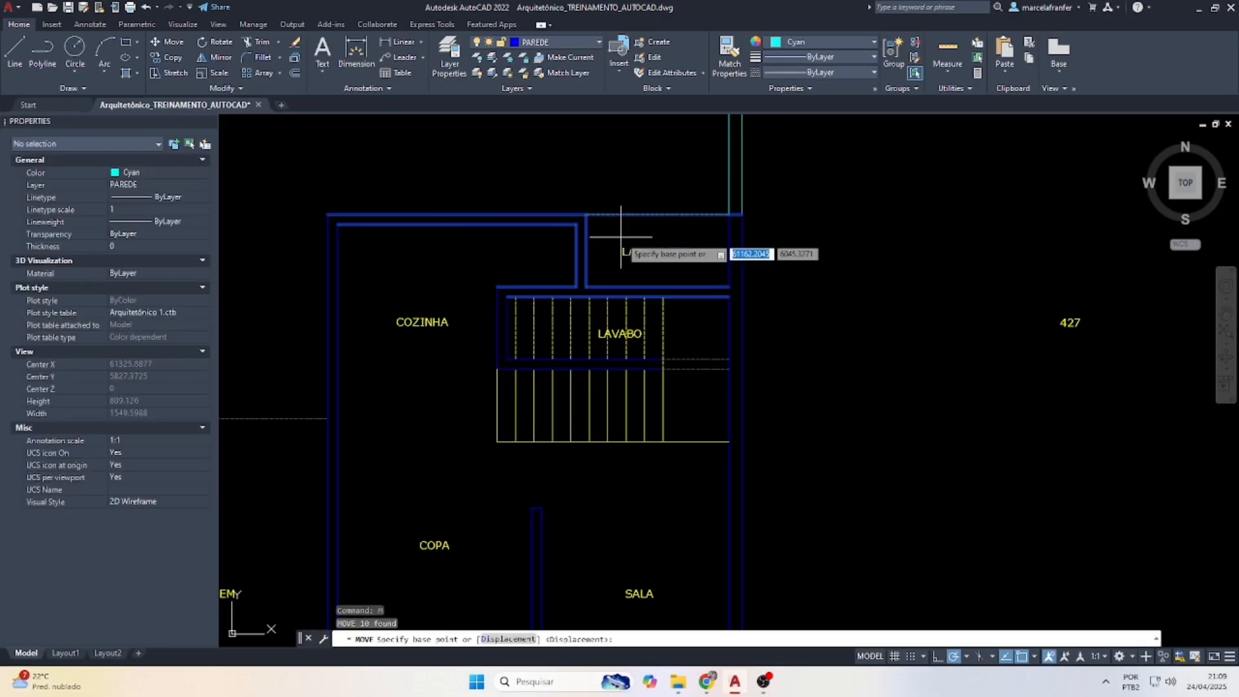
left_click(624, 200)
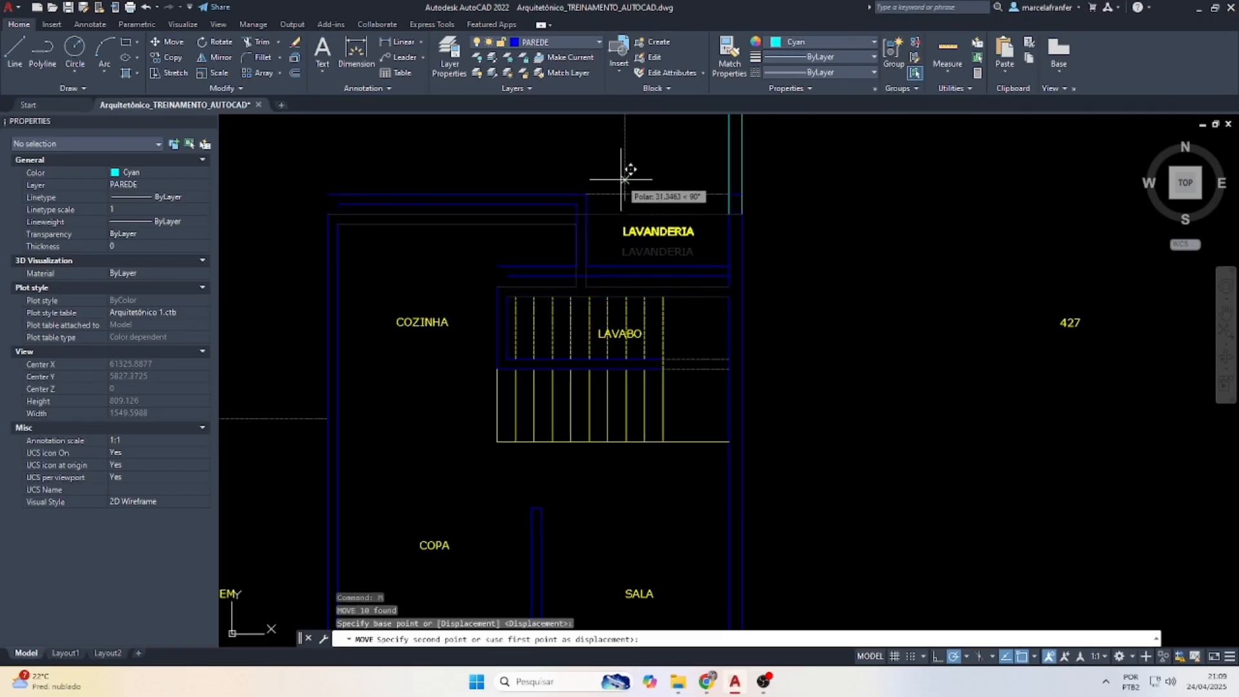
type("25")
key("Return")
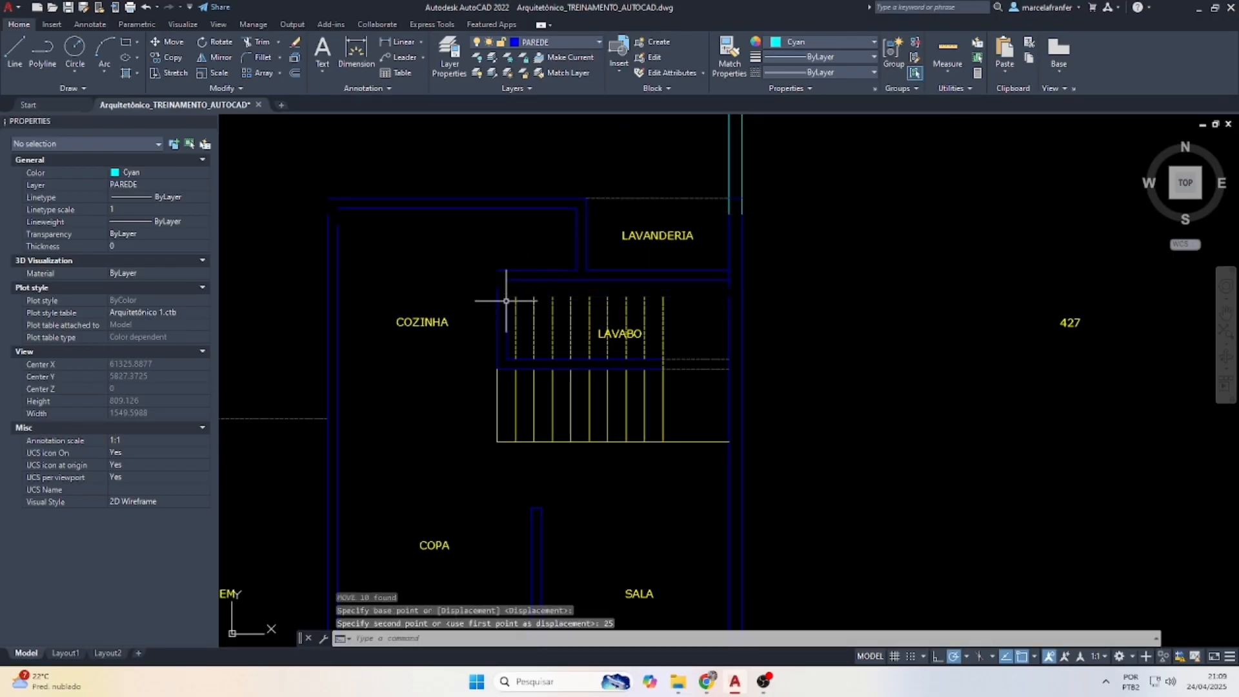
Stretch the Lavabo's two left wall lines upward to meet the moved upper wall lines.
scroll(506, 301, "up", 3)
left_click_drag(512, 221, 491, 217)
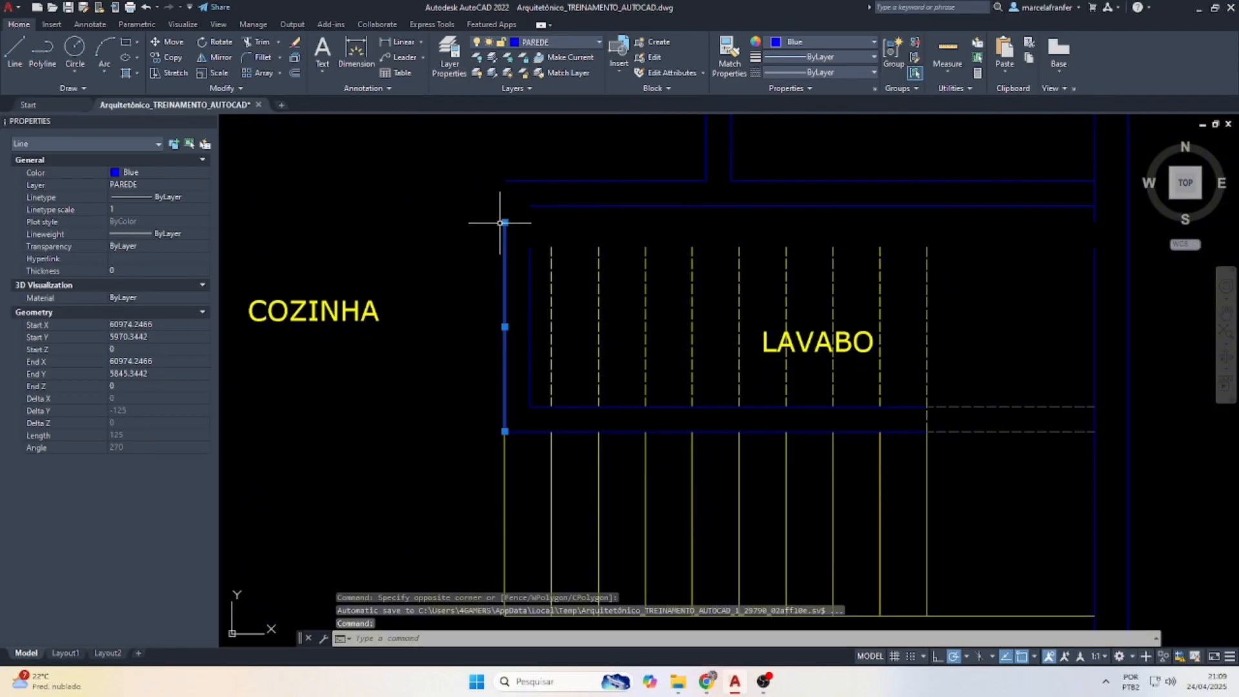
left_click(501, 222)
type("25.1283")
key("Return")
left_click(530, 247)
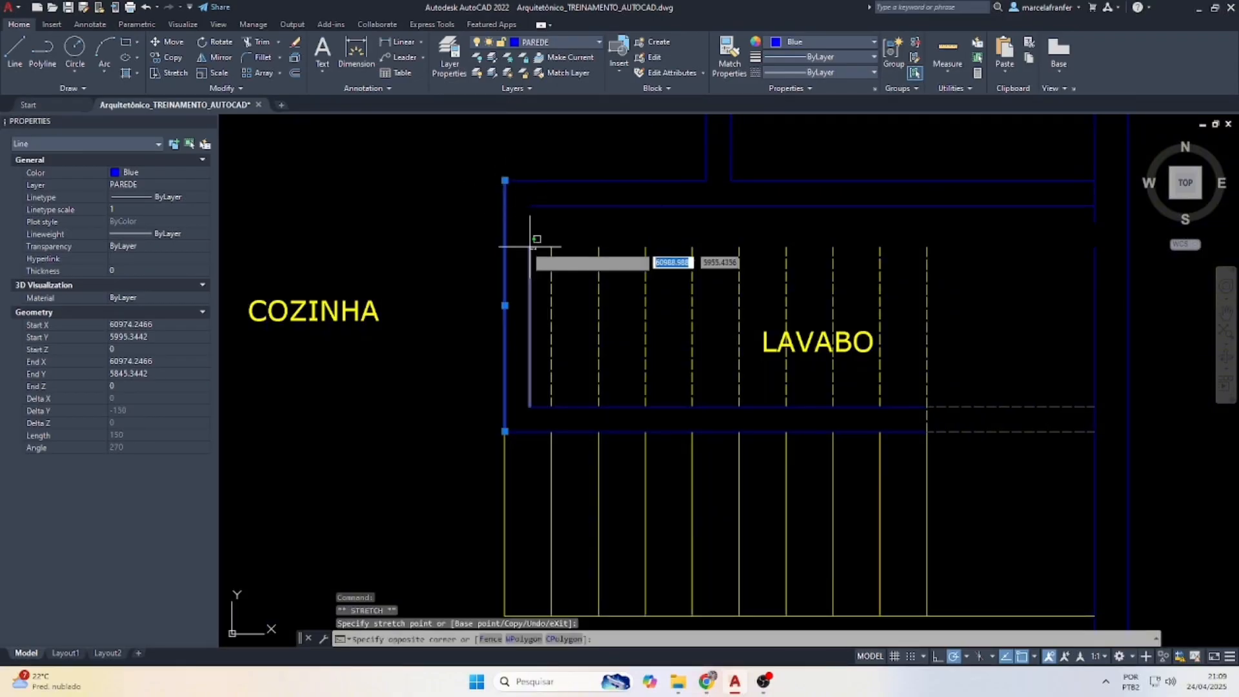
left_click(530, 247)
left_click(530, 247)
left_click(530, 206)
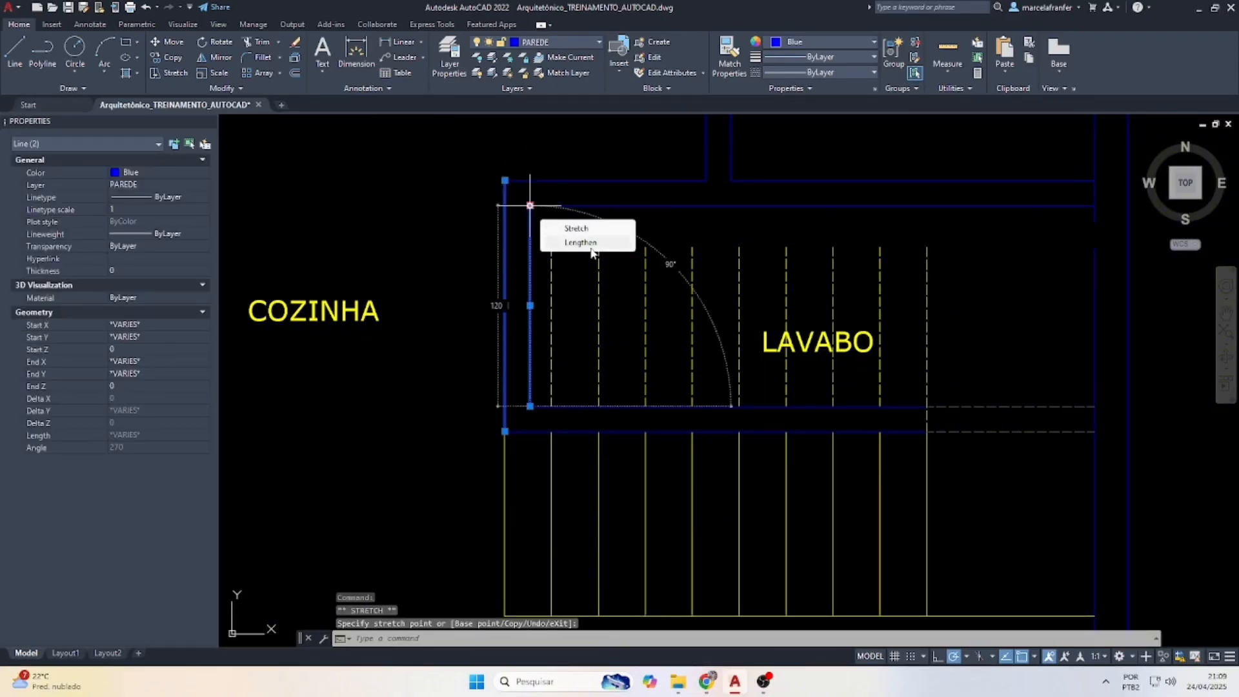
scroll(591, 252, "down", 4)
key("Escape")
key("Escape")
scroll(728, 238, "up", 2)
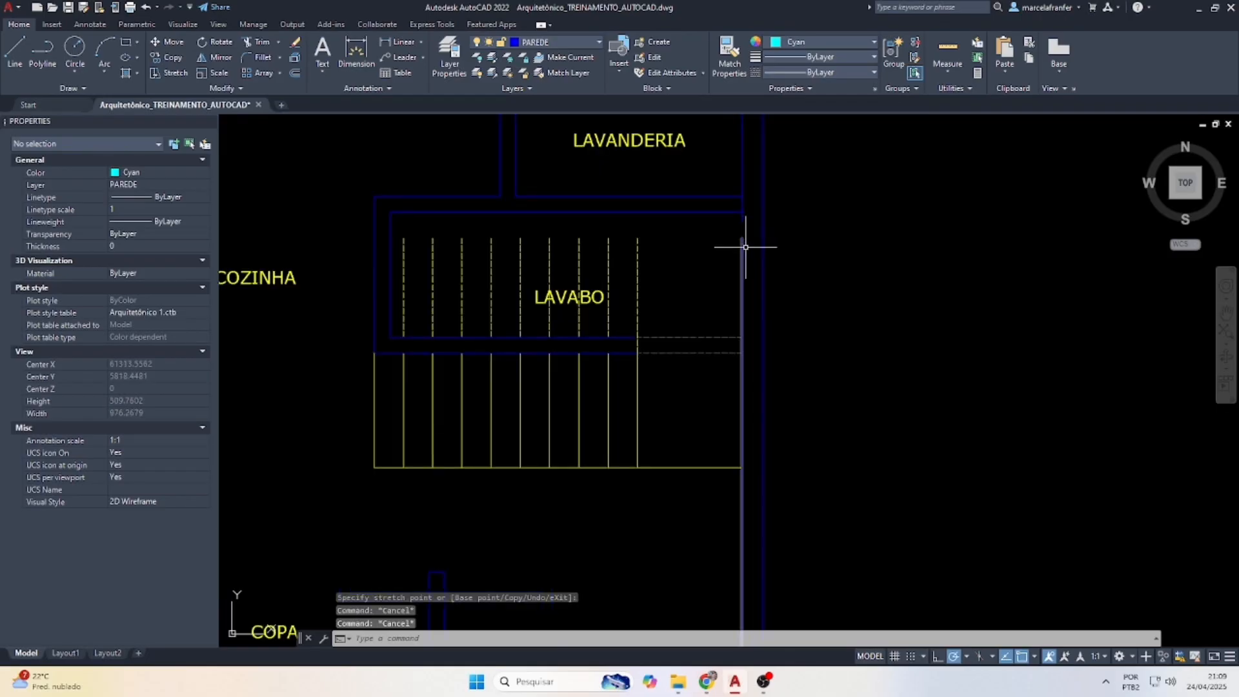
Join the two separated segments of the right side wall's inner line beside the Lavabo.
left_click(751, 248)
left_click(722, 216)
type("j")
key("Return")
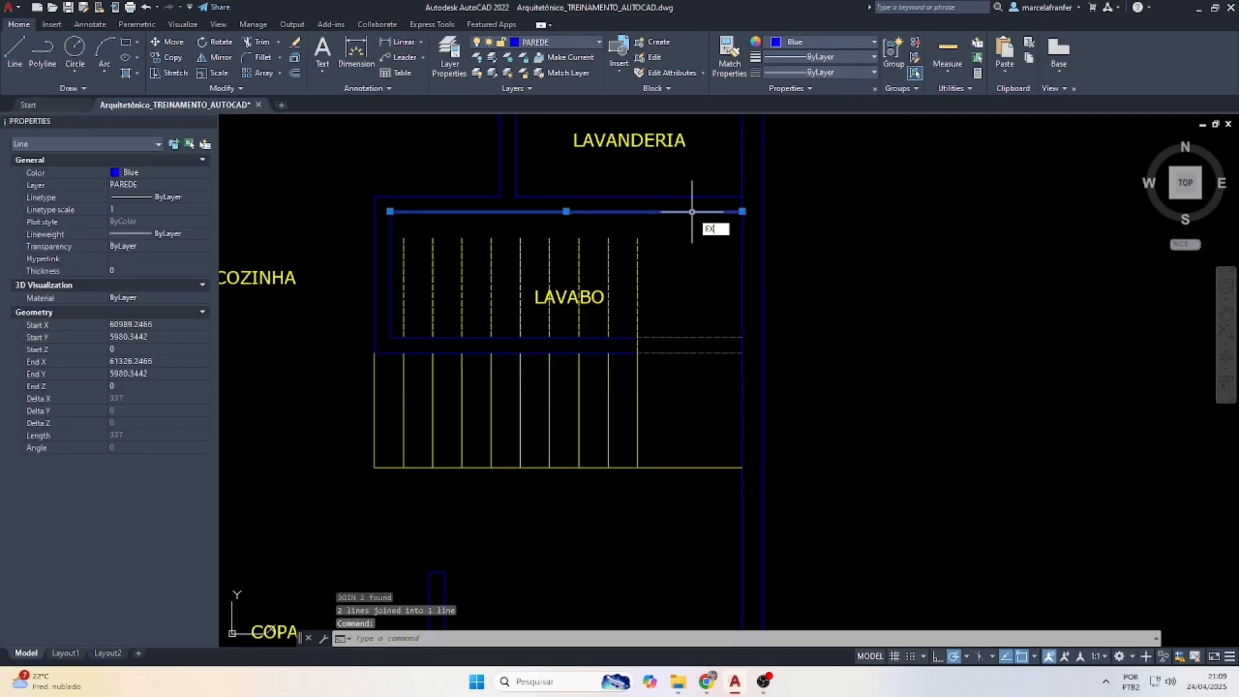
Extend the dashed stair tread lines up to the inner line of the Lavabo's upper wall.
type("ex")
key("Return")
left_click(401, 246)
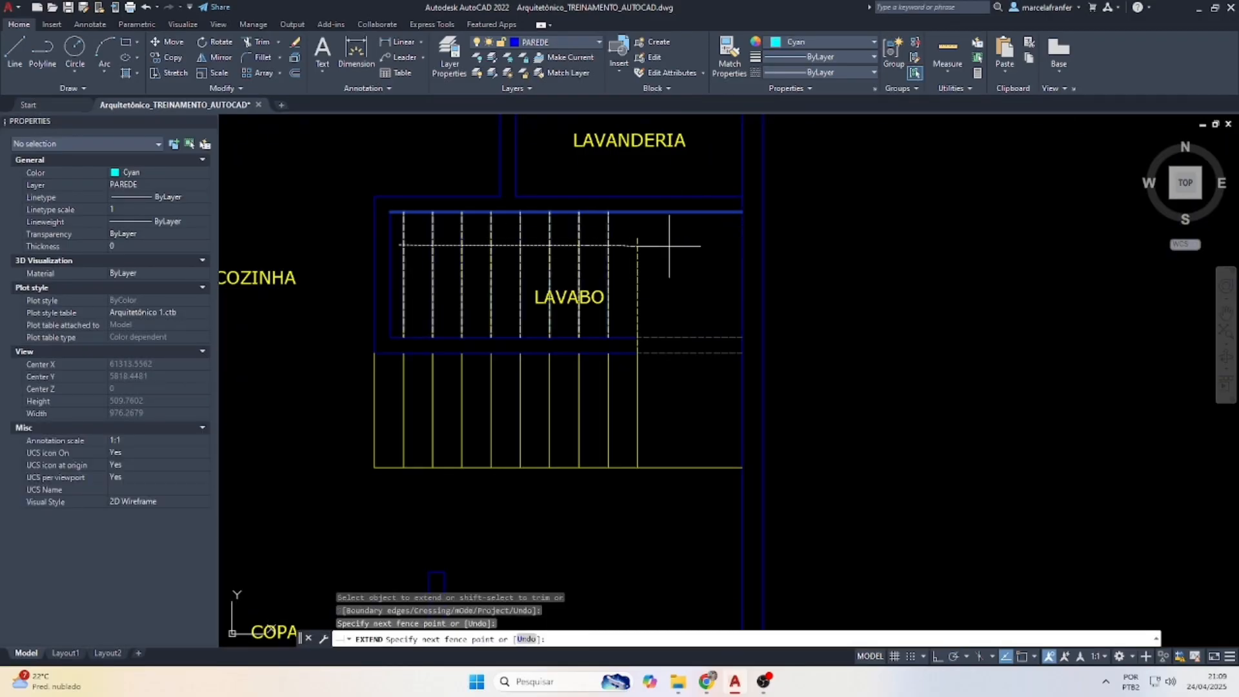
key("Return")
key("Escape")
scroll(707, 289, "down", 2)
scroll(678, 416, "down", 2)
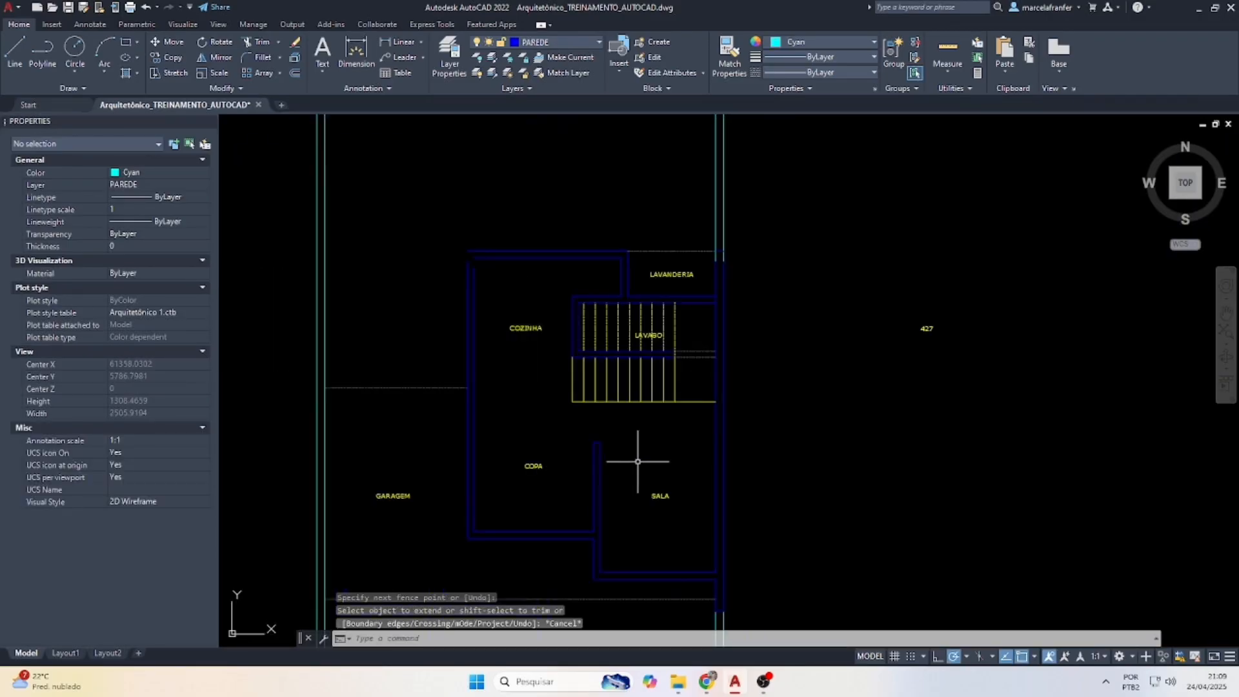
Close the outer and inner wall corners at the Cozinha's upper left with Fillet at radius 0.
scroll(459, 255, "up", 4)
key("Escape")
type("F")
key("Return")
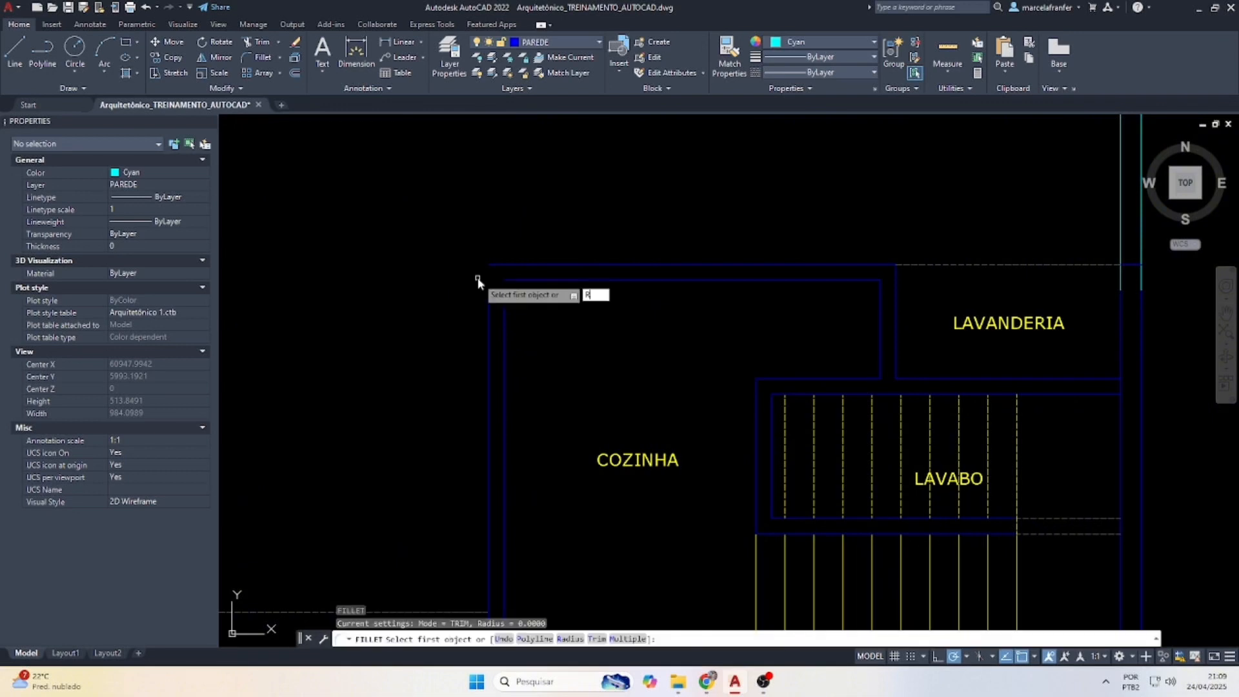
type("r")
key("Return")
type("0")
key("Return")
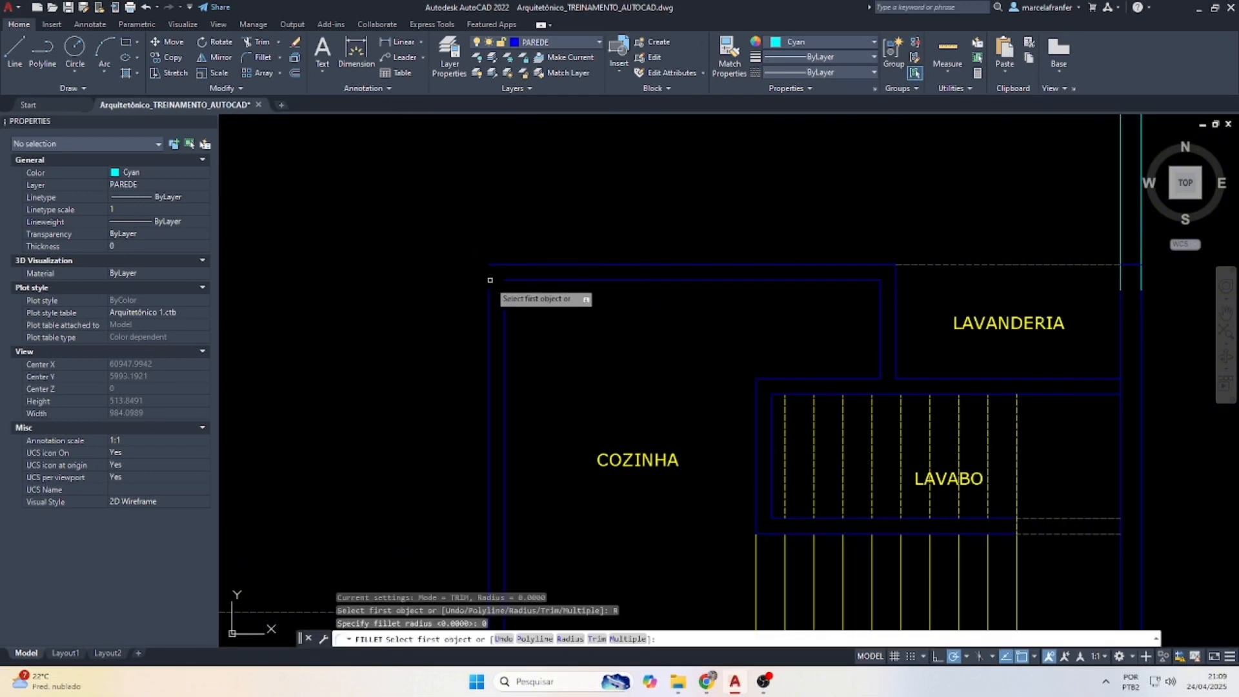
left_click(488, 290)
left_click(506, 265)
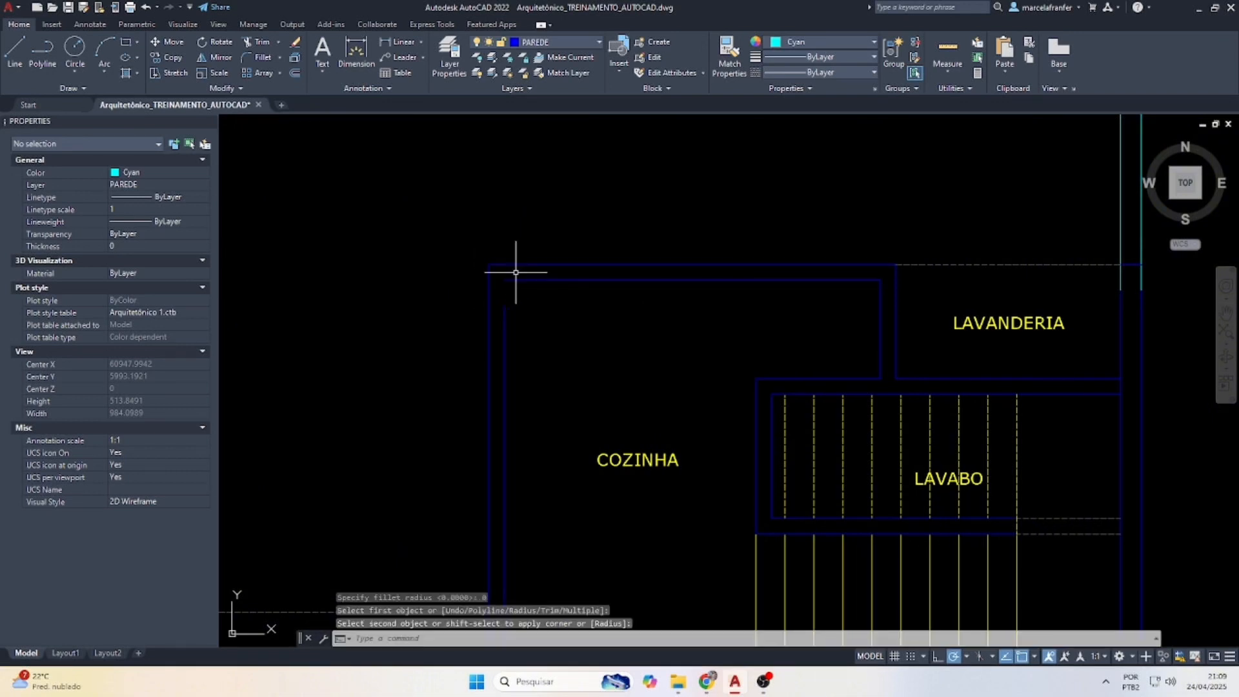
key("Return")
left_click(513, 281)
key("Escape")
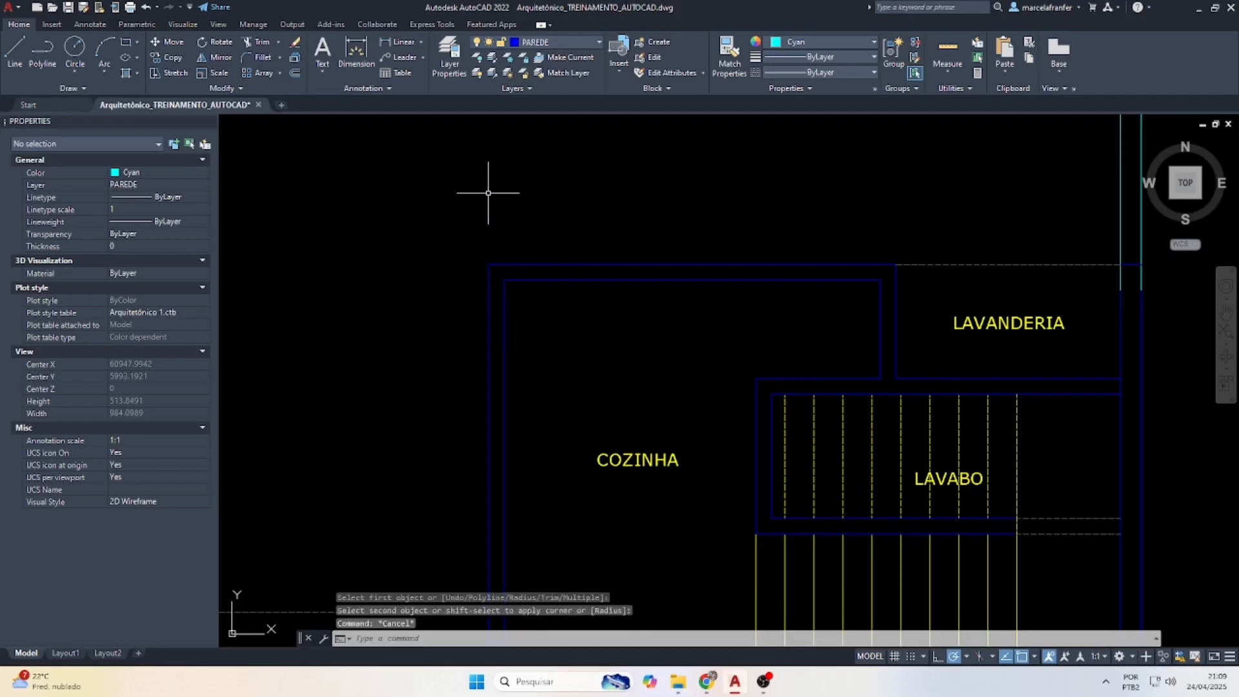
Trim the cyan boundary wall lines below the end line of the blue wall beside the Lavanderia.
scroll(570, 184, "down", 2)
key("Escape")
scroll(974, 259, "up", 2)
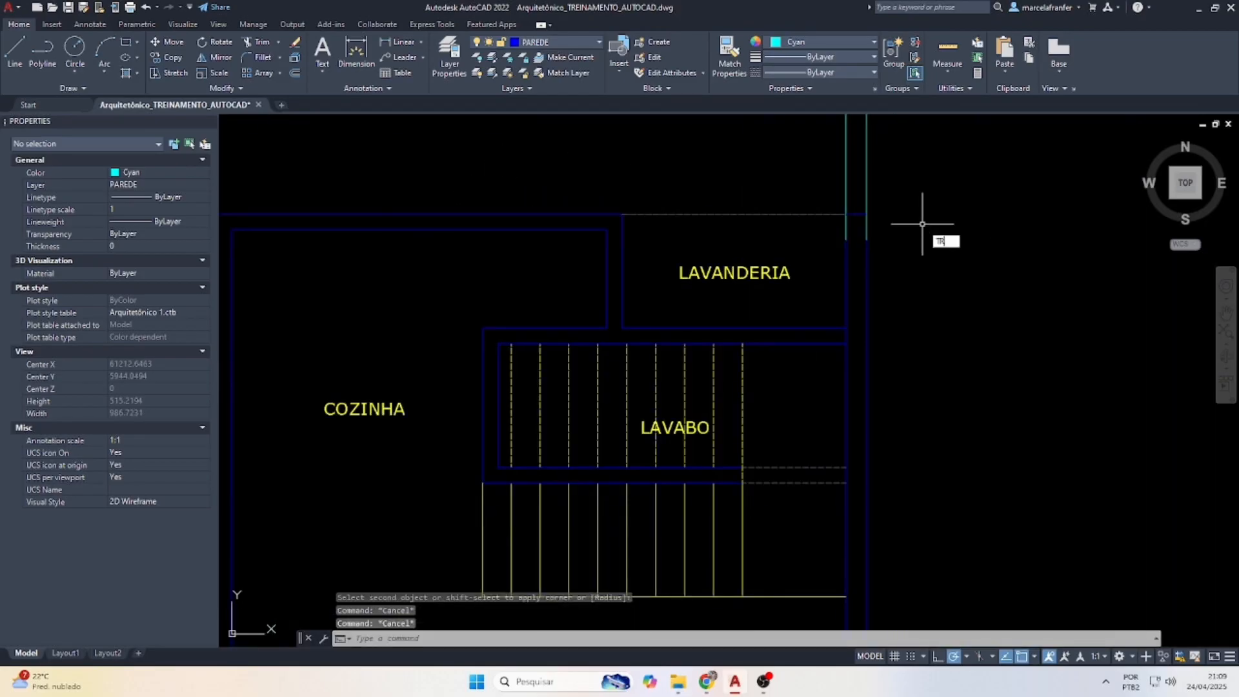
type("tr")
key("Return")
mouse_move(877, 224)
left_mouse_down()
mouse_move(839, 227)
mouse_move(853, 229)
left_mouse_up()
key("Escape")
Extend the two blue right side wall lines up to the wall's end line beside the Lavanderia.
left_click(831, 199)
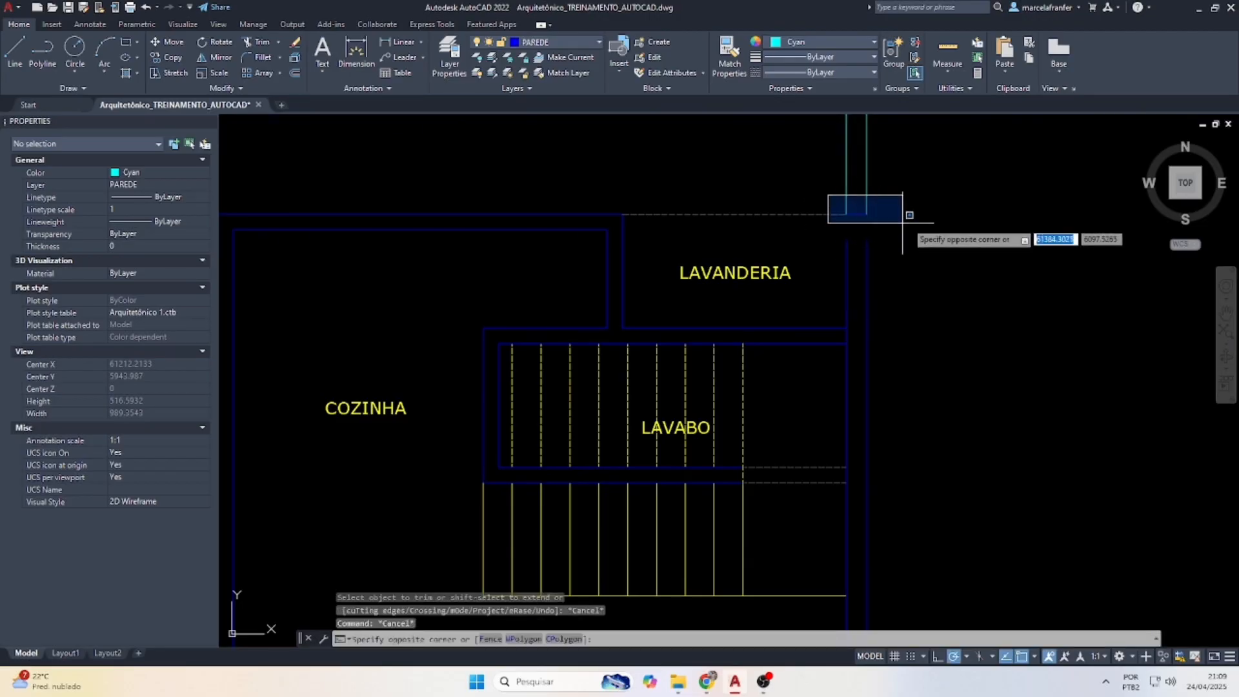
left_click(912, 224)
type("ex")
key("Return")
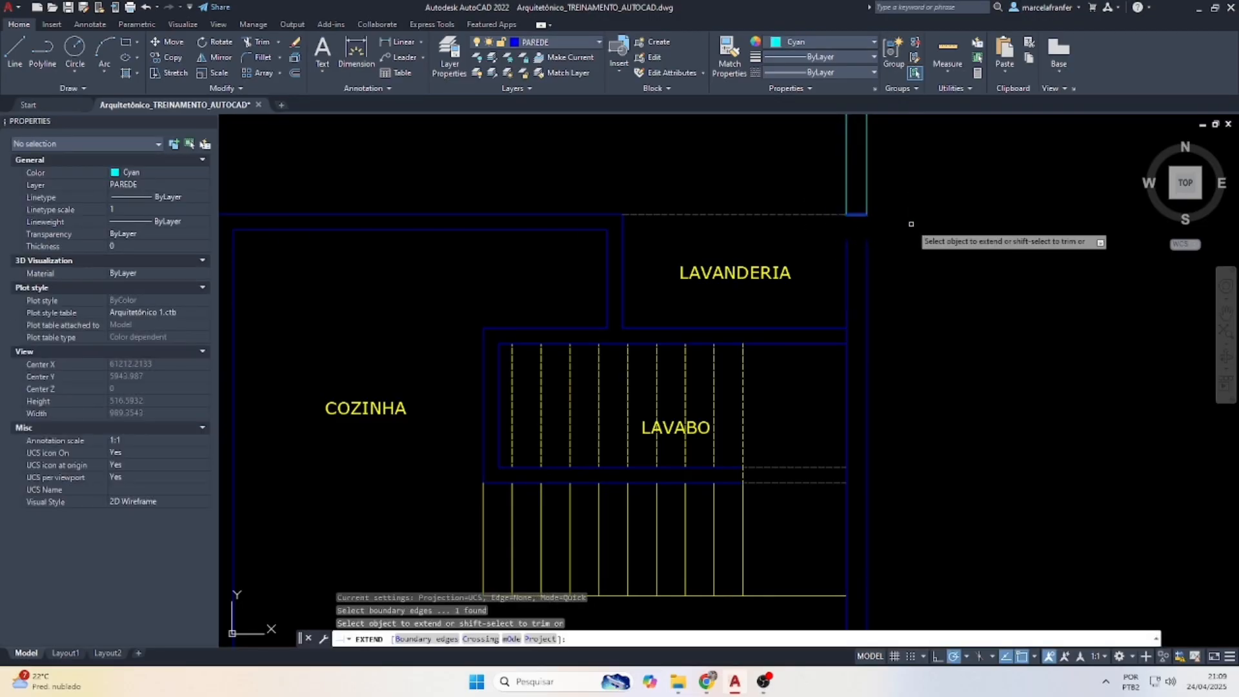
left_click(839, 247)
left_click(902, 251)
key("Escape")
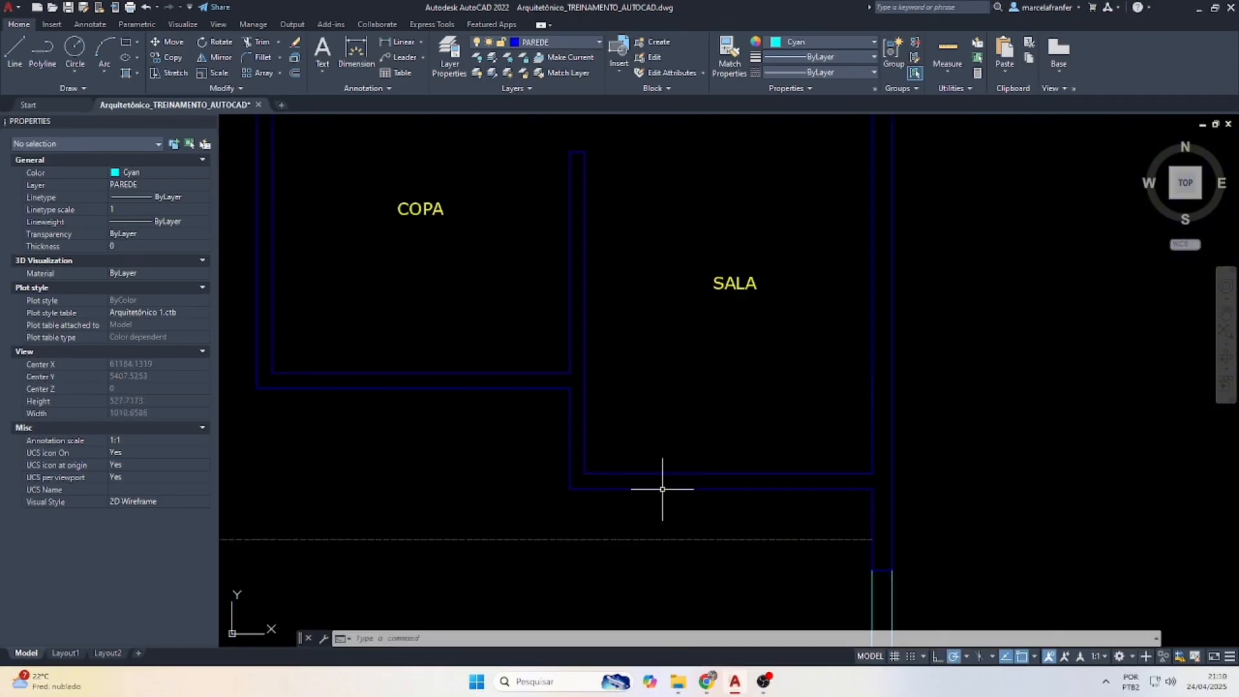
Erase the selected object, and offset the Sala's inner left wall line 10 units into the room.
key("Delete")
key("Escape")
key("Escape")
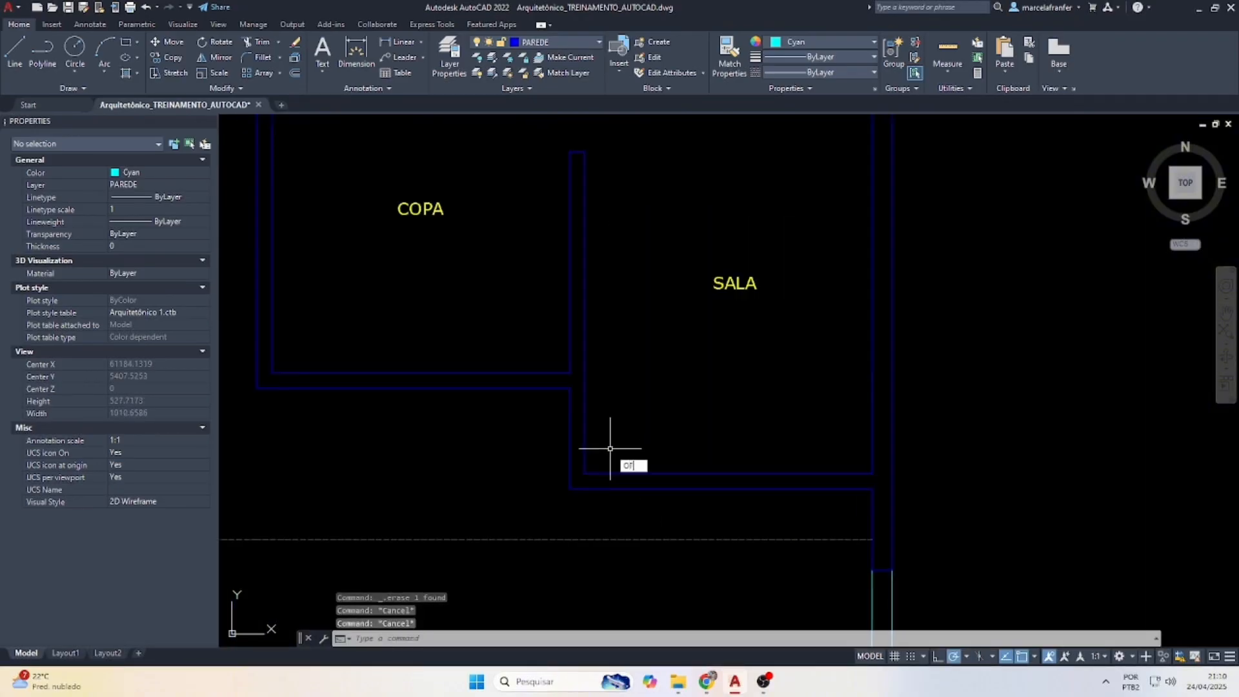
type("of")
key("Return")
type("10")
key("Return")
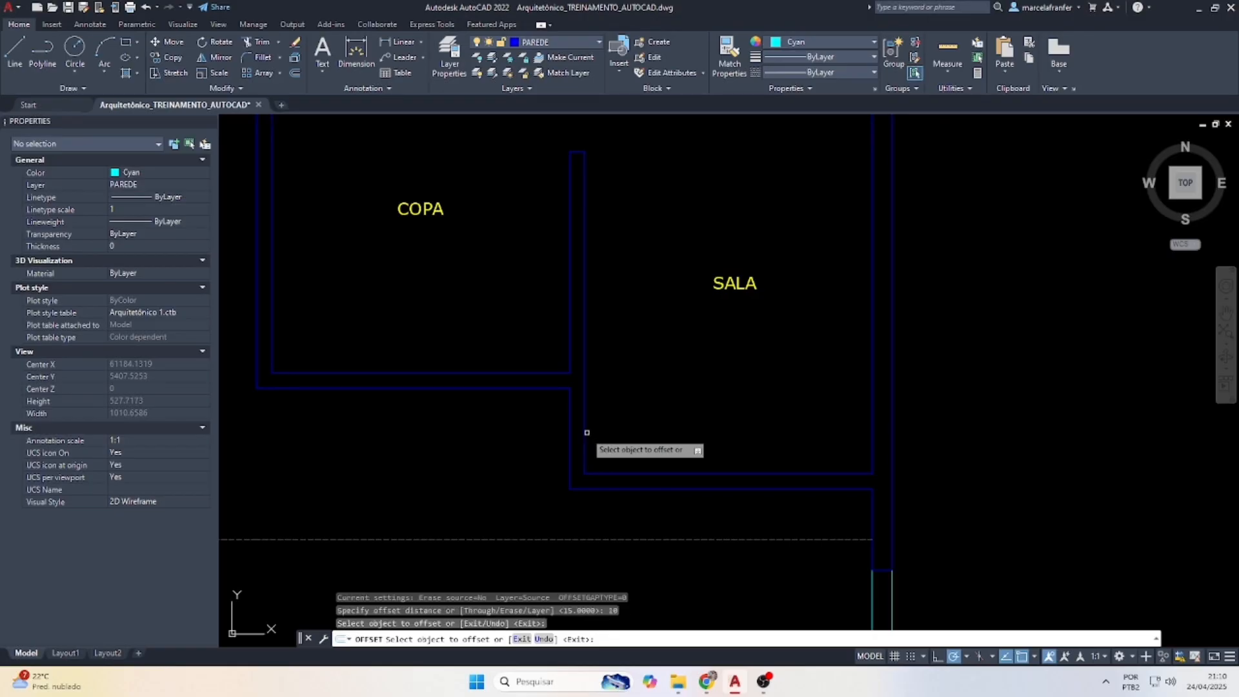
left_click(587, 430)
left_click(614, 459)
key("Escape")
Extend the offset line down to the outer line of the Sala's front wall.
scroll(614, 460, "up", 5)
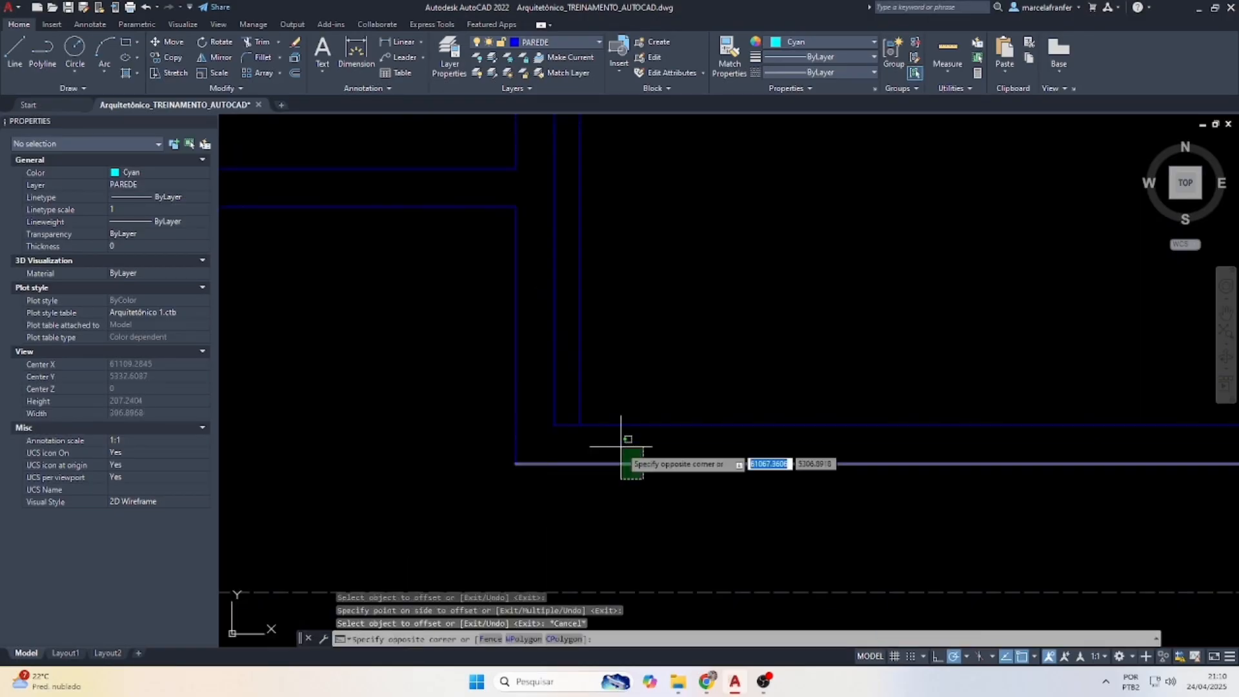
left_click(622, 455)
type("x")
key("Return")
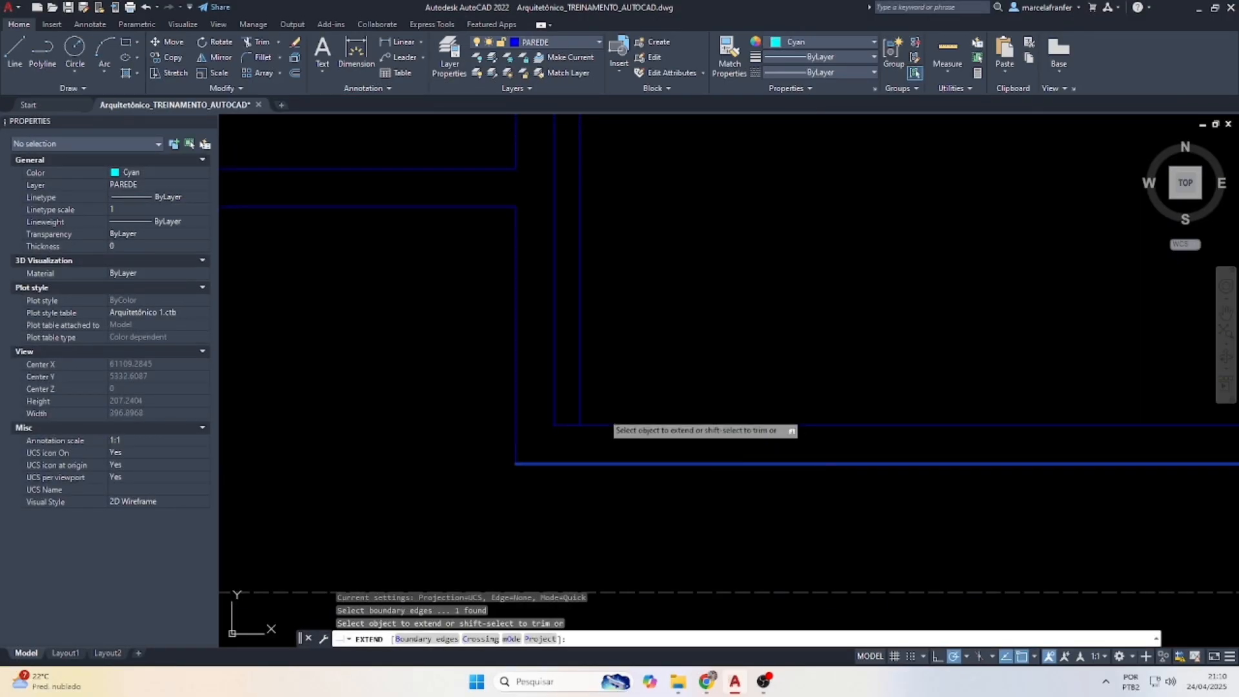
left_click(562, 387)
key("Escape")
key("Escape")
key("Escape")
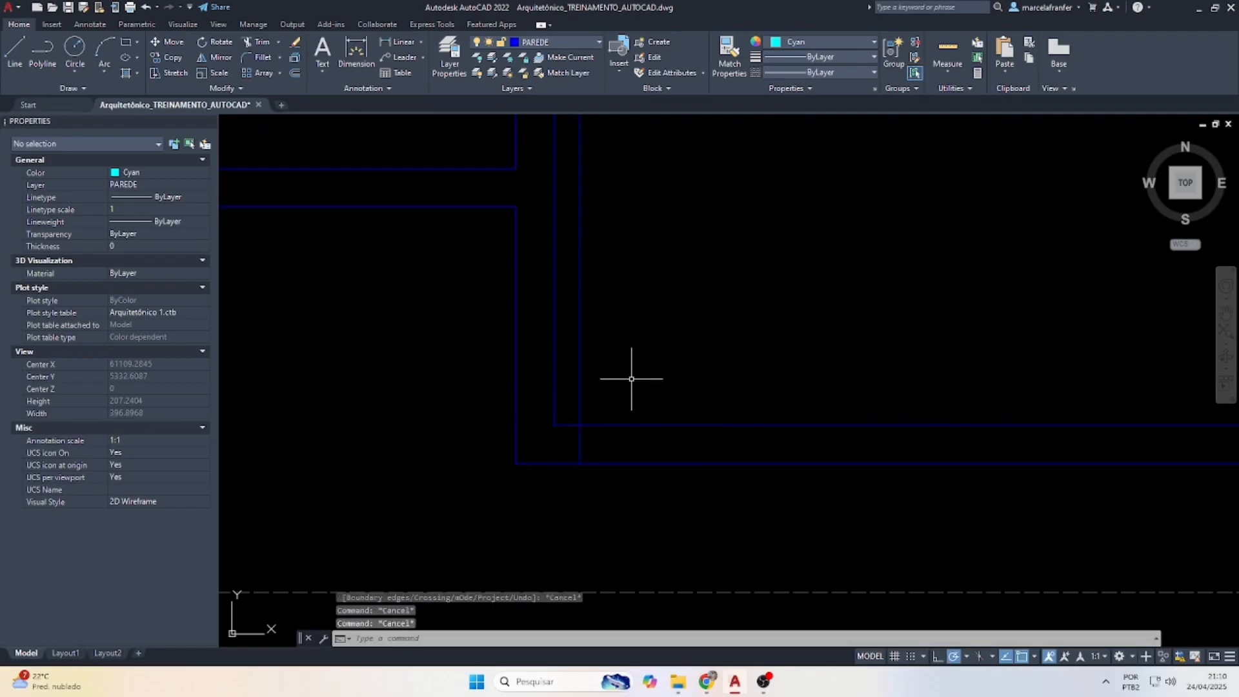
Trim the part of the offset line inside the Sala, leaving only the piece across the front wall.
type("TR")
key("Return")
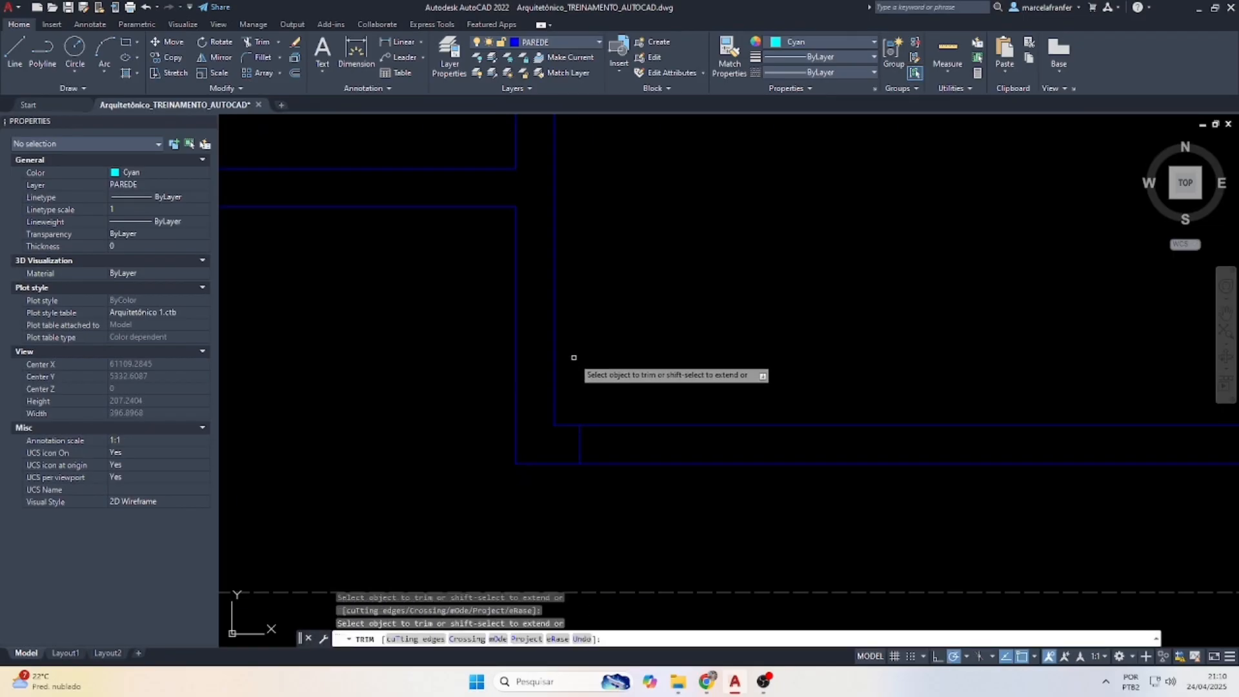
key("Escape")
key("Escape")
Offset the short line across the Sala's front wall 100 units to the right to mark an opening.
type("O")
key("Return")
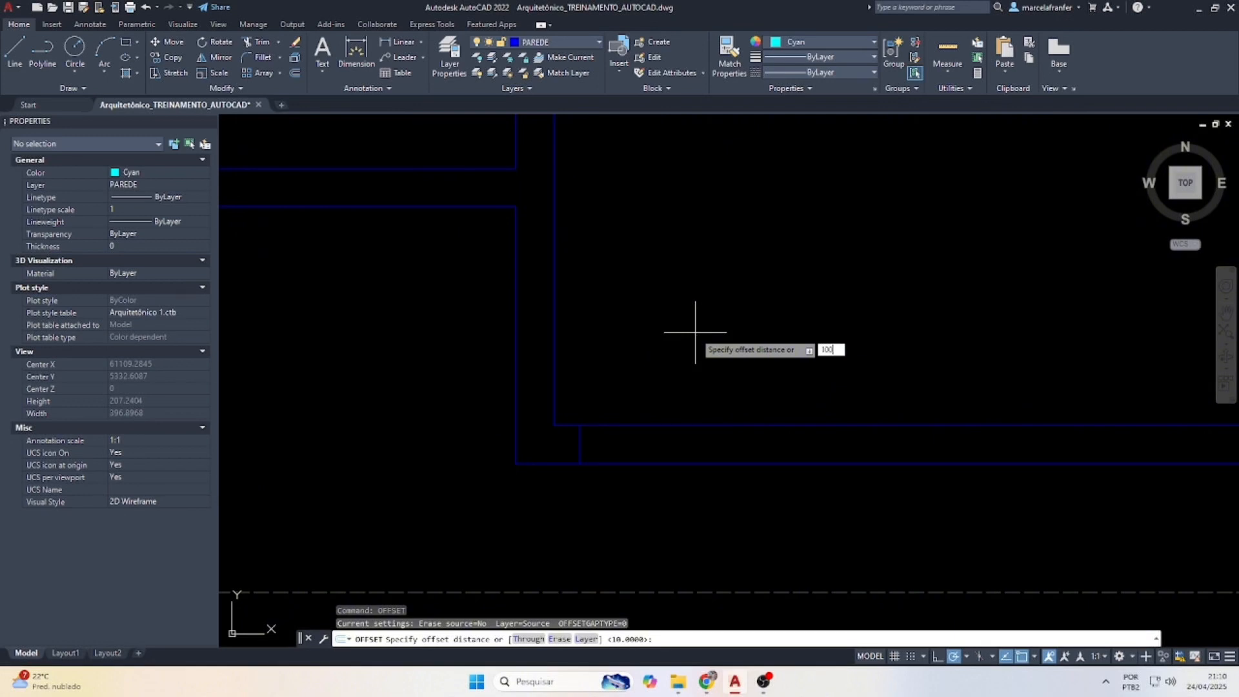
type("100")
key("Return")
left_click(579, 451)
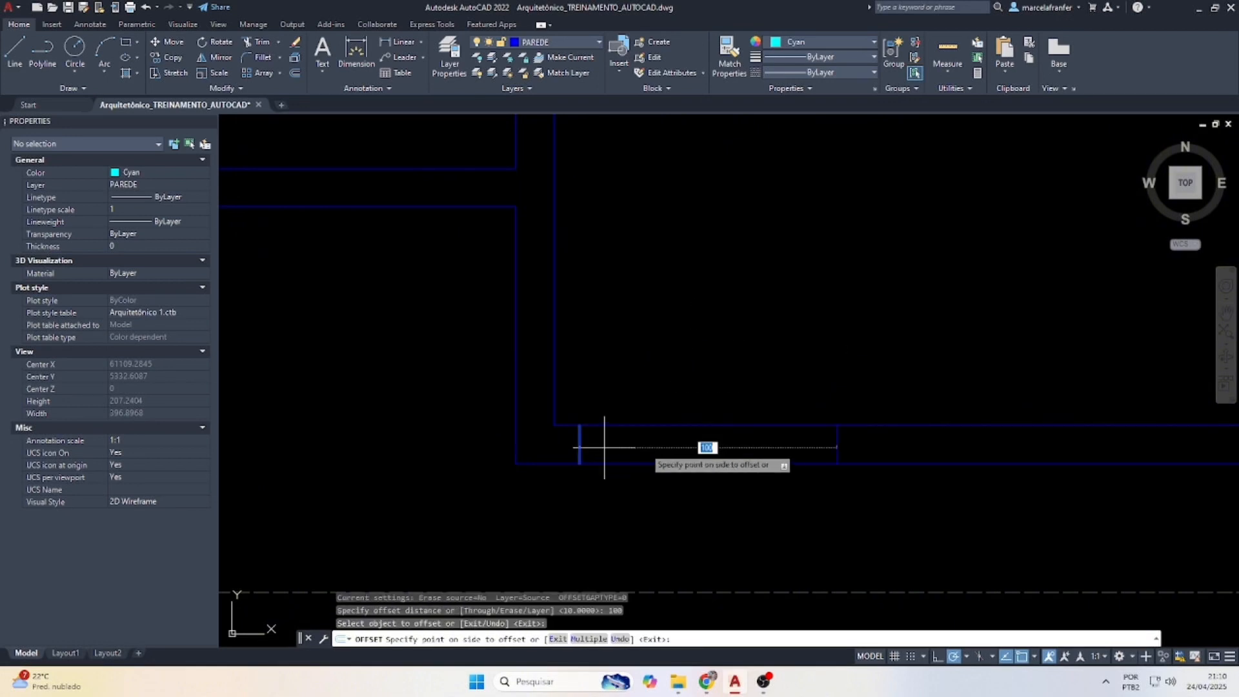
left_click(729, 445)
scroll(645, 451, "down", 5)
key("Escape")
key("Escape")
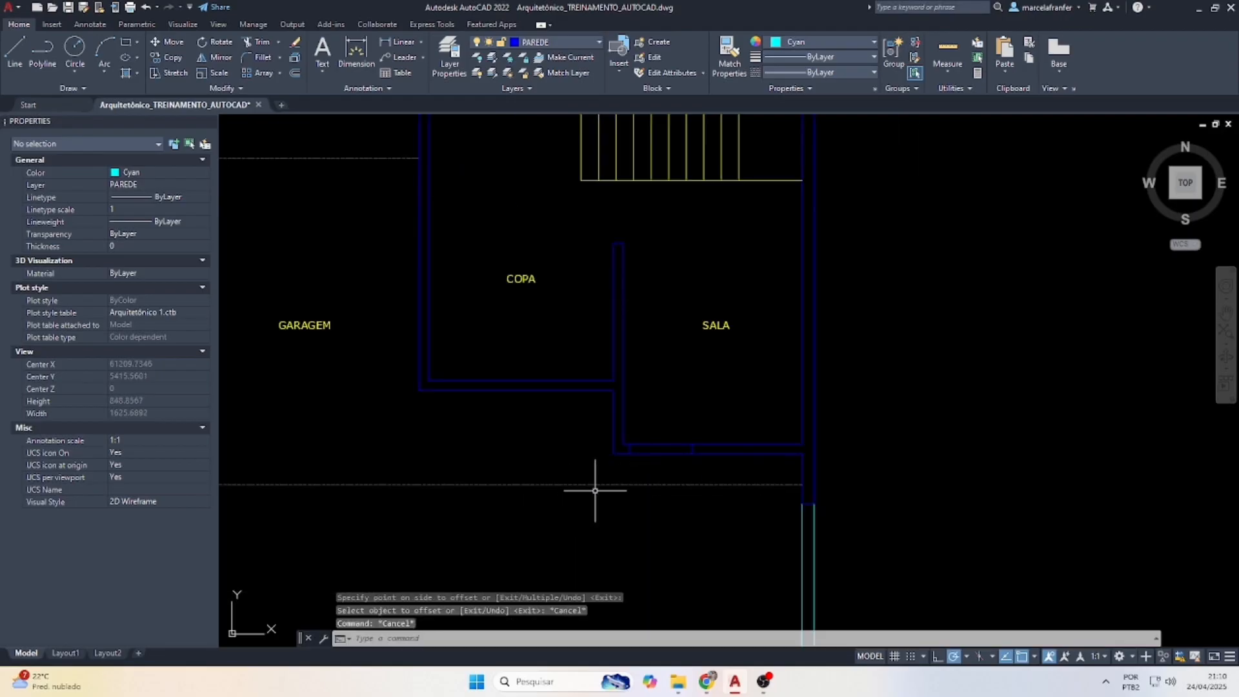
Move both opening lines in the Sala's front wall 30 units to the right.
scroll(644, 434, "up", 3)
left_click(611, 396)
left_click(813, 460)
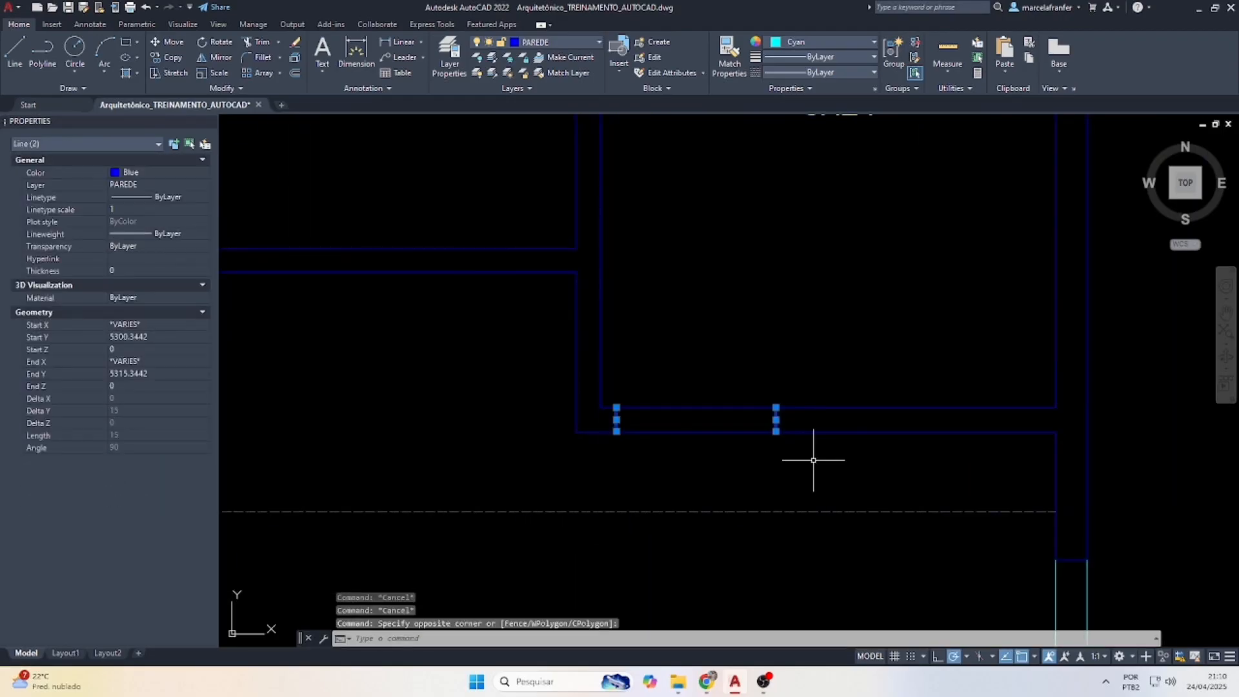
key("Return")
scroll(820, 423, "up", 1)
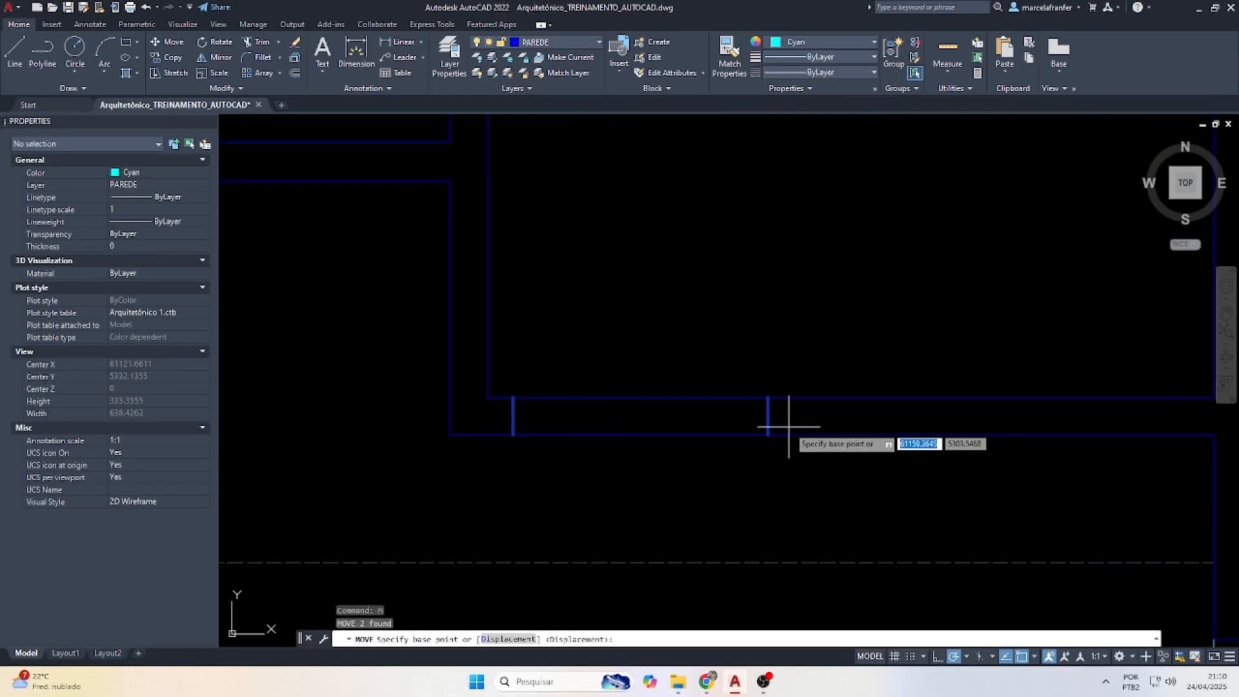
left_click(801, 421)
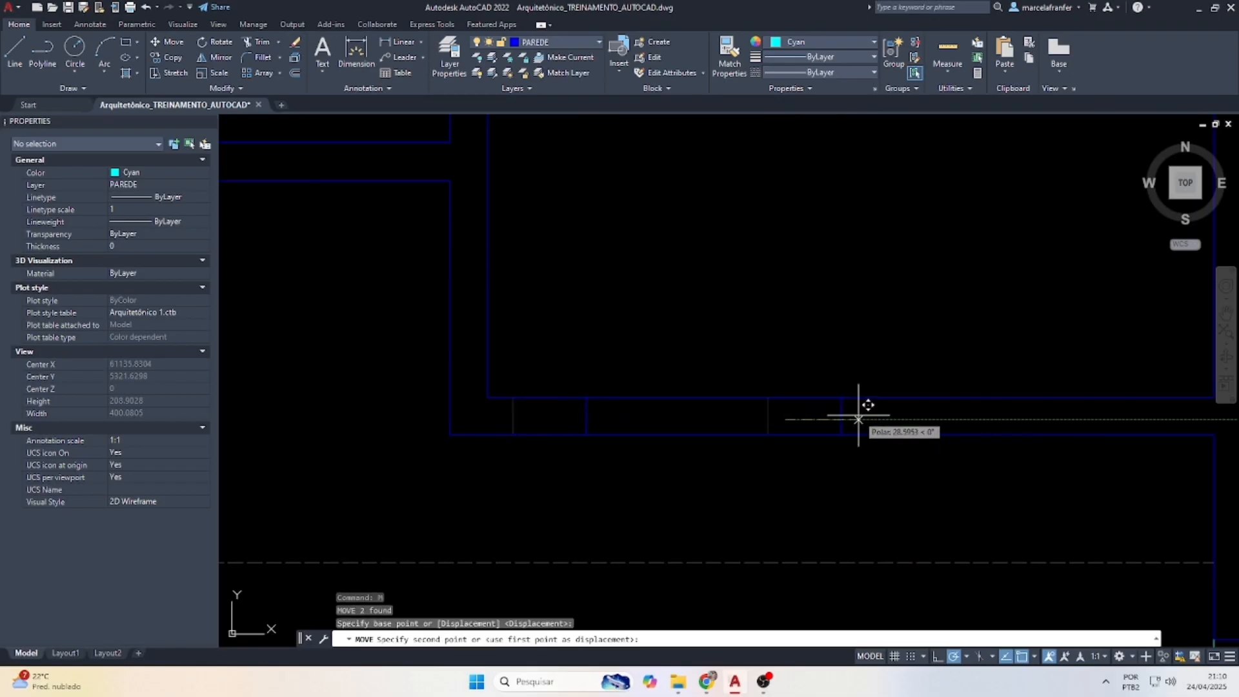
type("30")
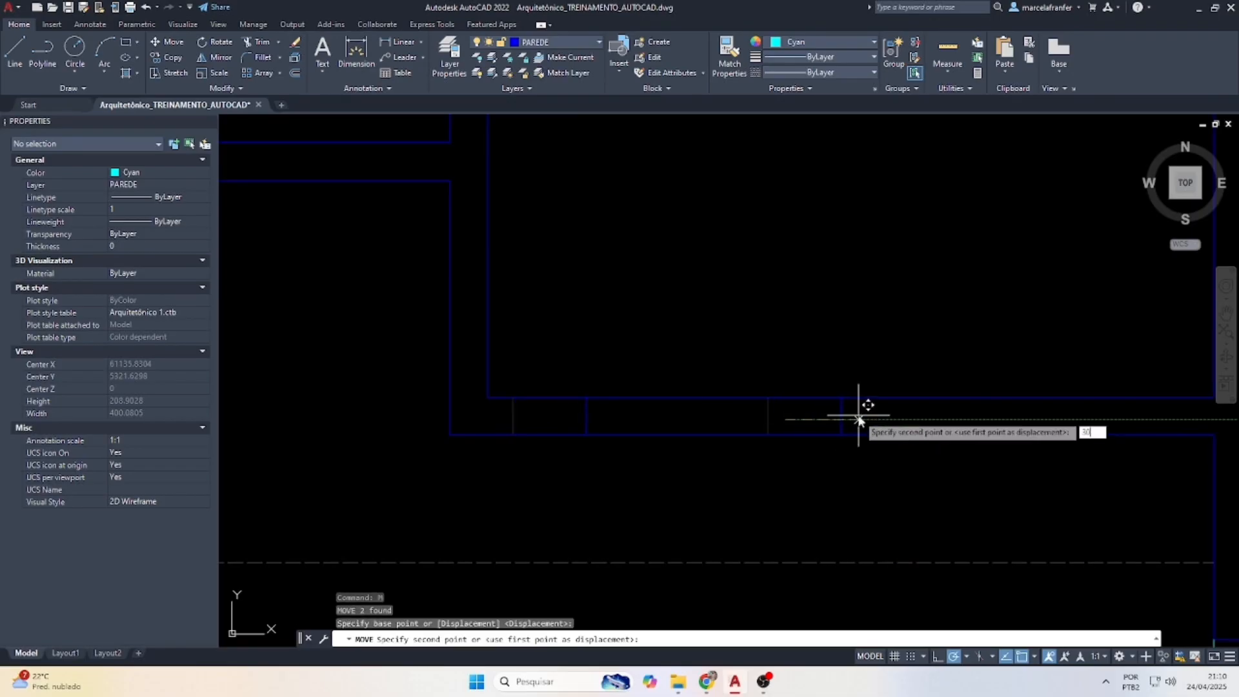
key("Return")
key("Escape")
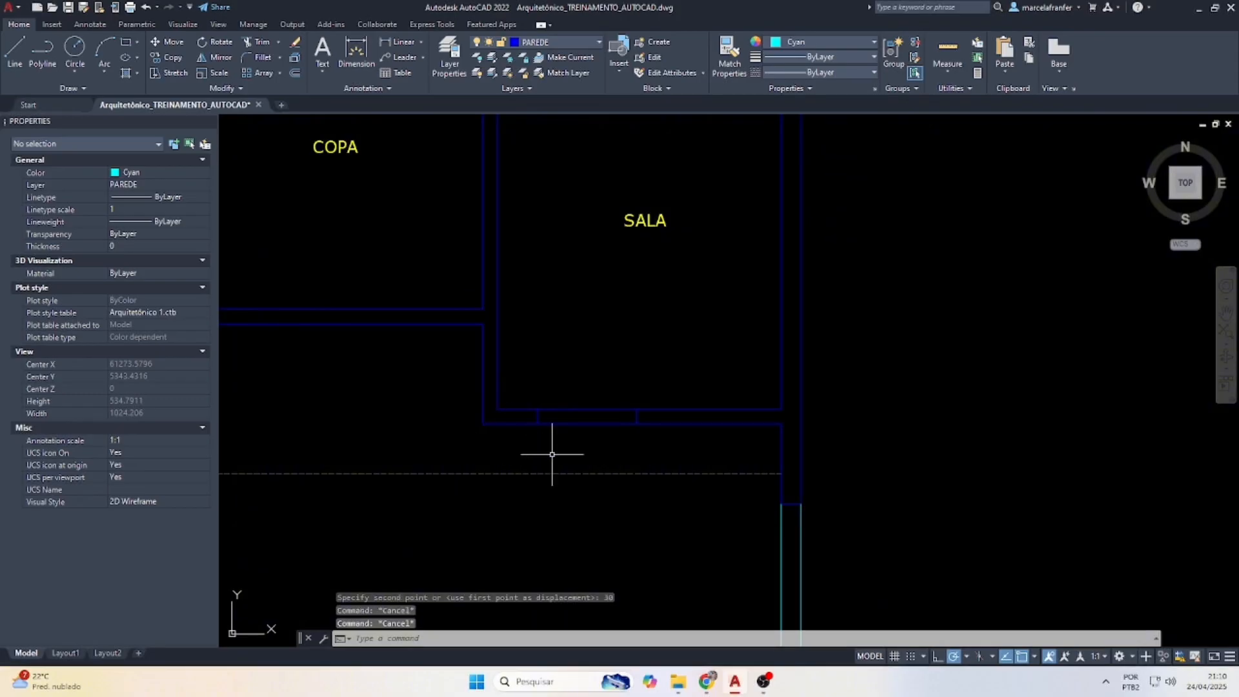
Offset the right opening line in the Sala's front wall 10 units to the right.
scroll(561, 443, "down", 3)
scroll(619, 436, "up", 5)
key("Escape")
scroll(615, 439, "up", 2)
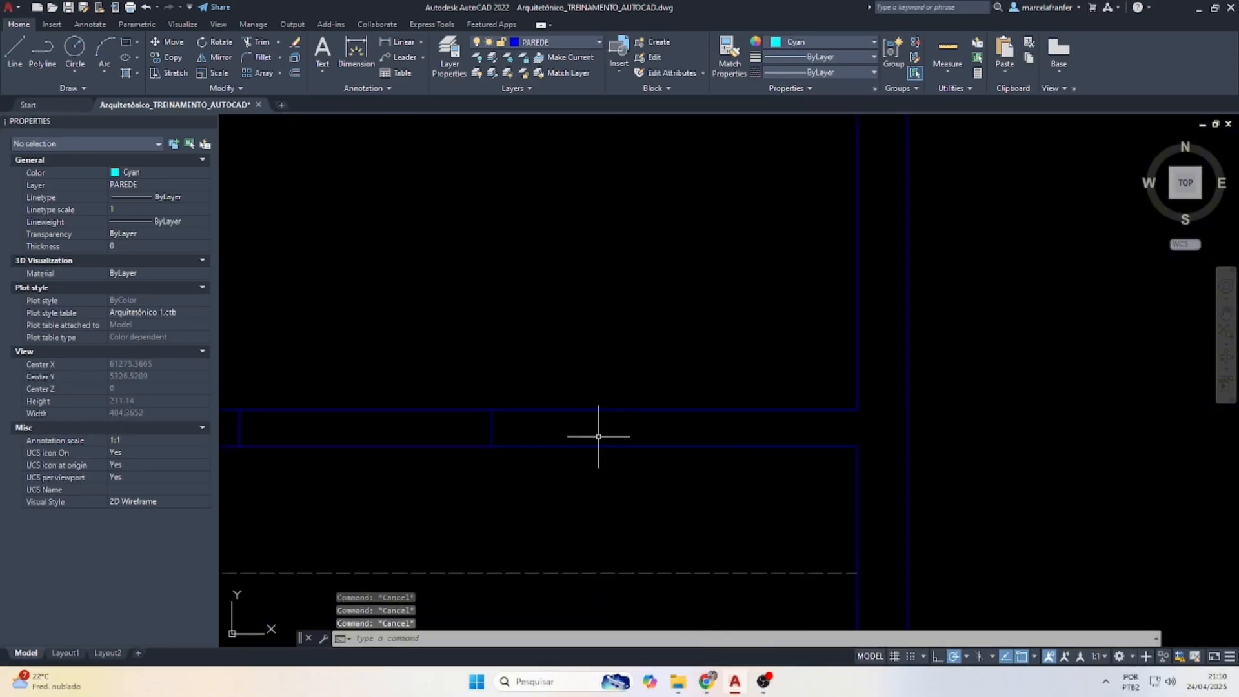
type("o")
key("Return")
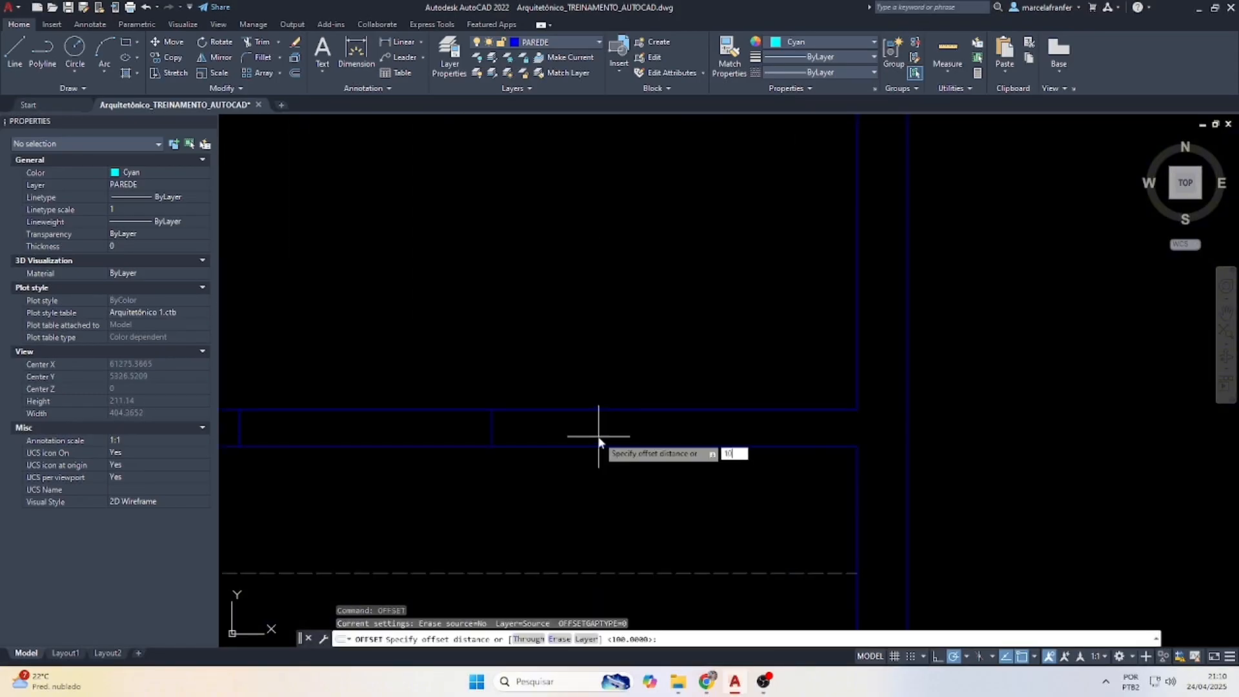
type("10")
key("Return")
left_click(492, 429)
left_click(532, 430)
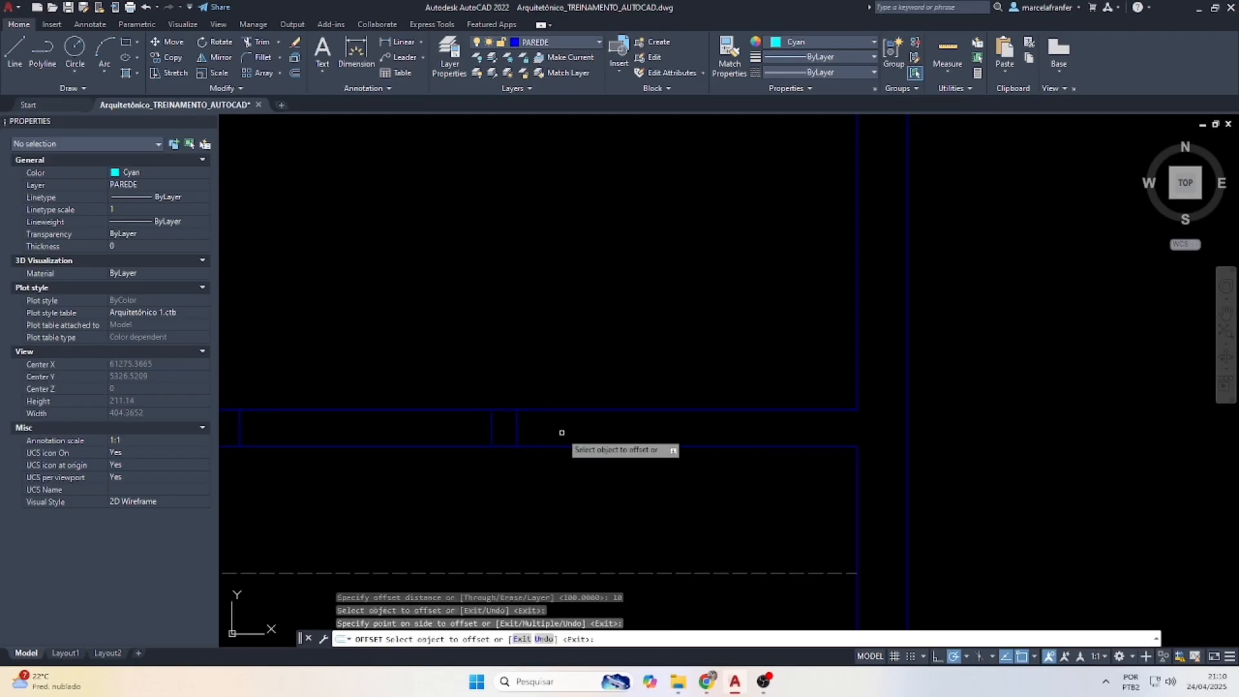
Measure the distance from the rightmost opening line in the Sala's front wall to the side wall with a linear dimension.
key("Escape")
key("Escape")
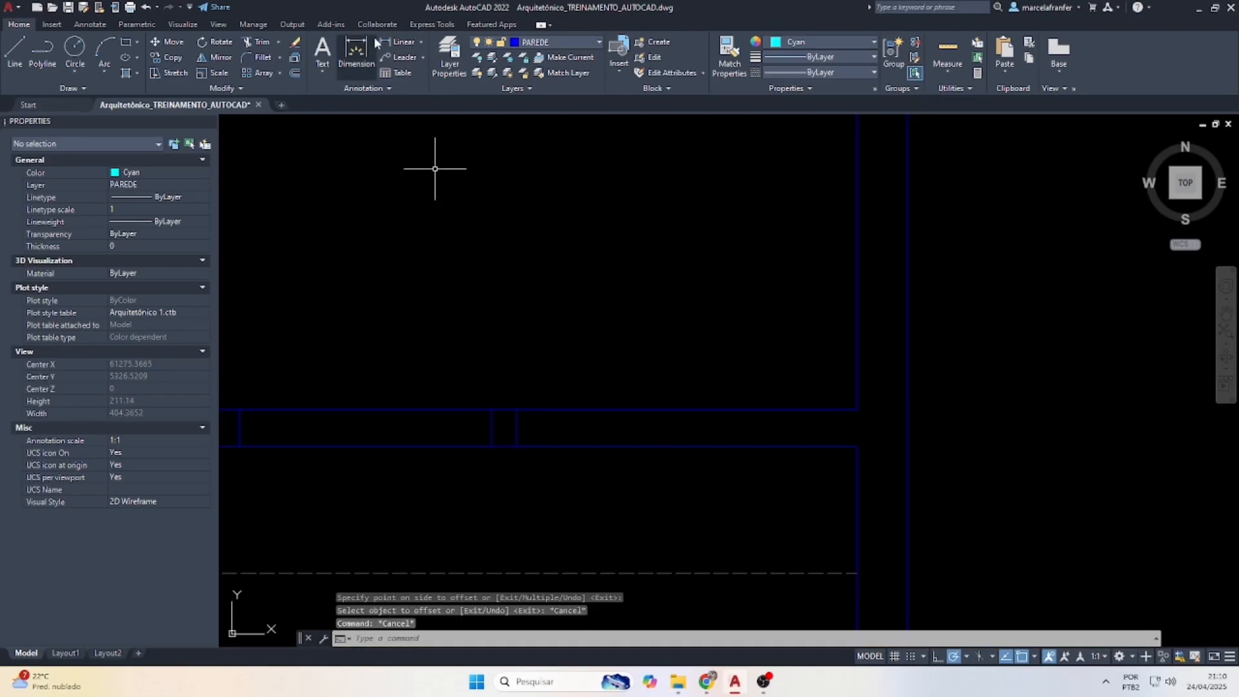
left_click(401, 41)
left_click(517, 446)
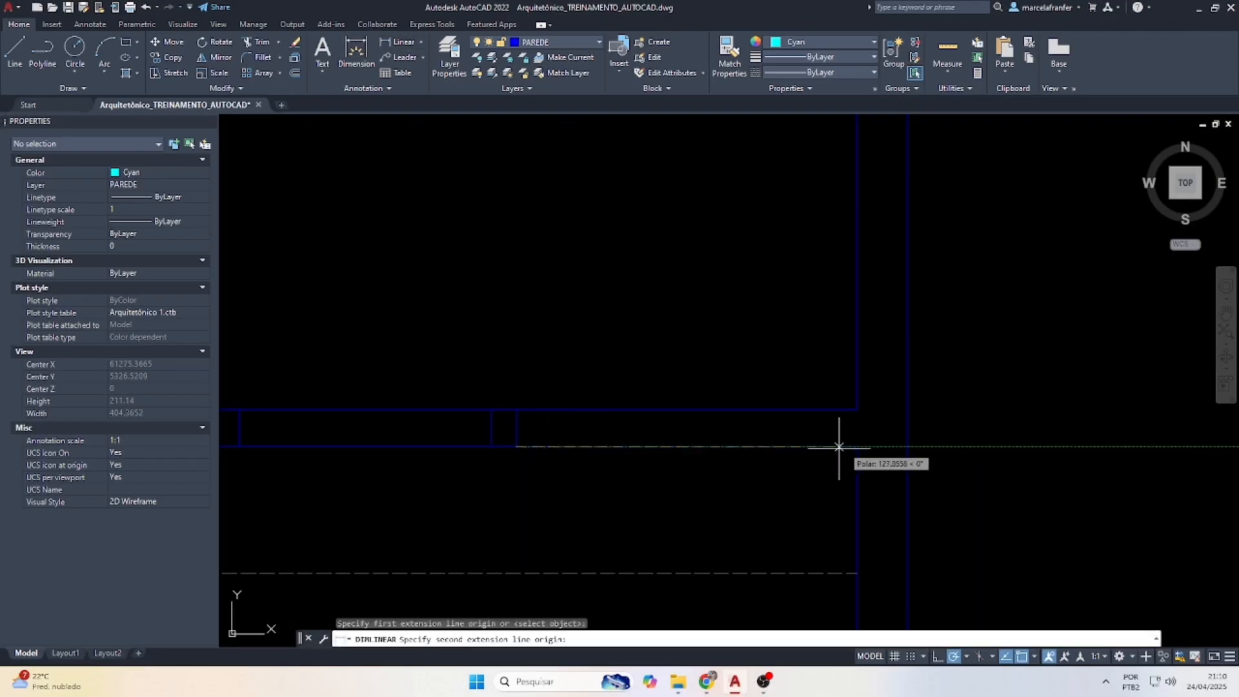
left_click(856, 446)
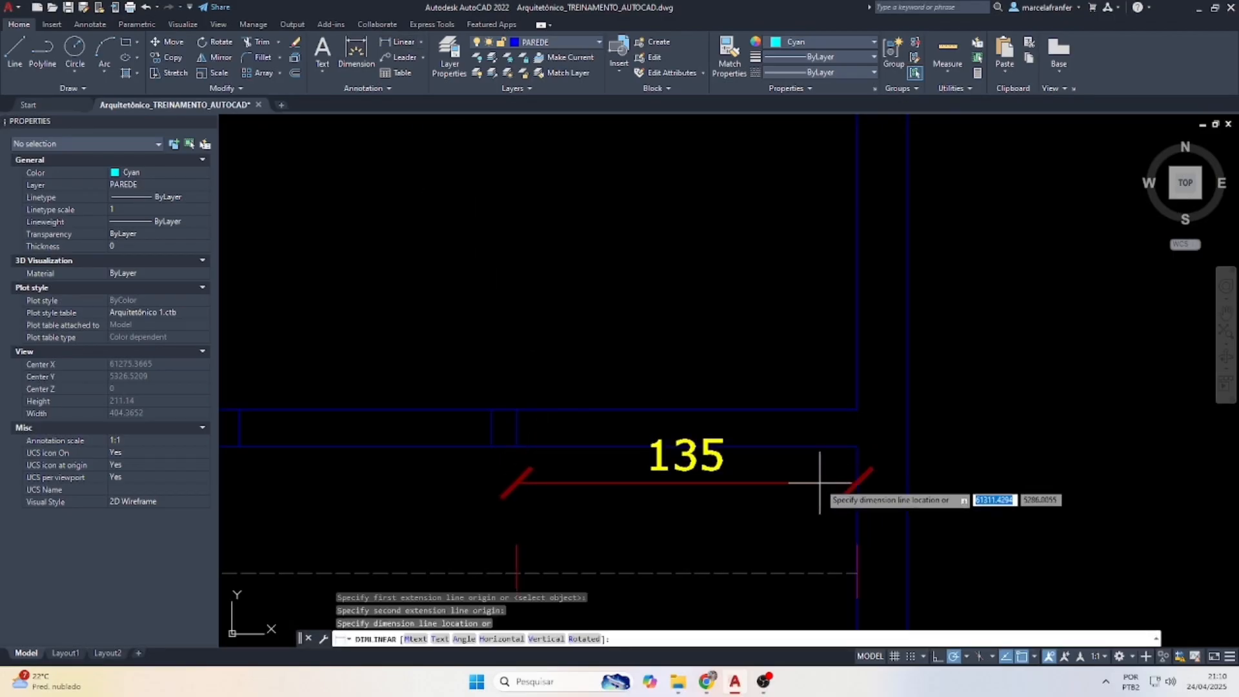
key("Escape")
key("Escape")
key("Escape")
Offset the rightmost opening line in the Sala's front wall 125 units to the right.
type("OF")
key("Return")
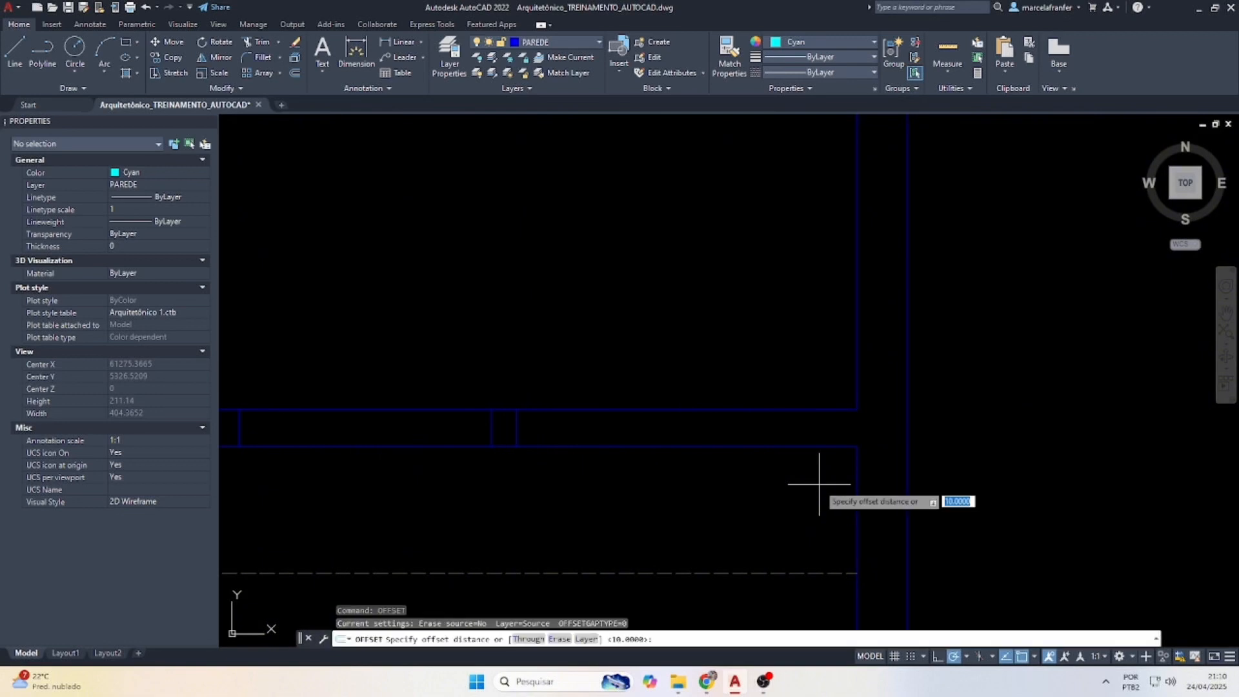
type("125")
key("Return")
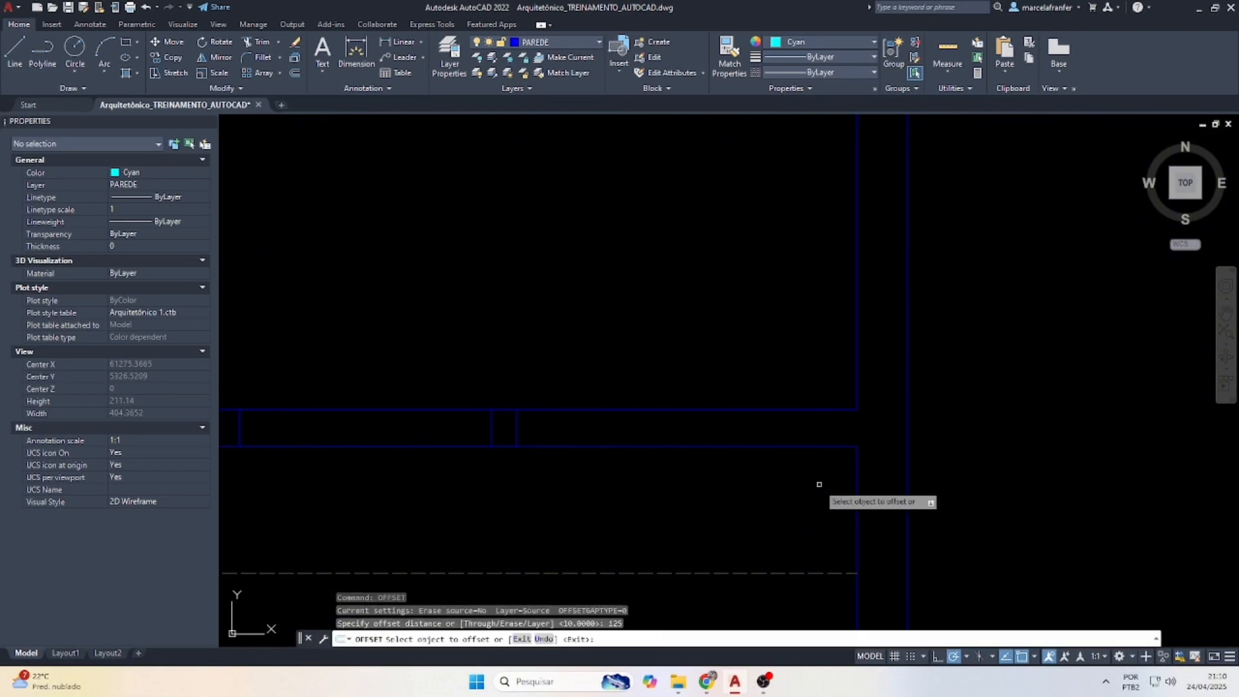
left_click(516, 431)
left_click(687, 426)
scroll(636, 304, "down", 2)
key("Escape")
key("Escape")
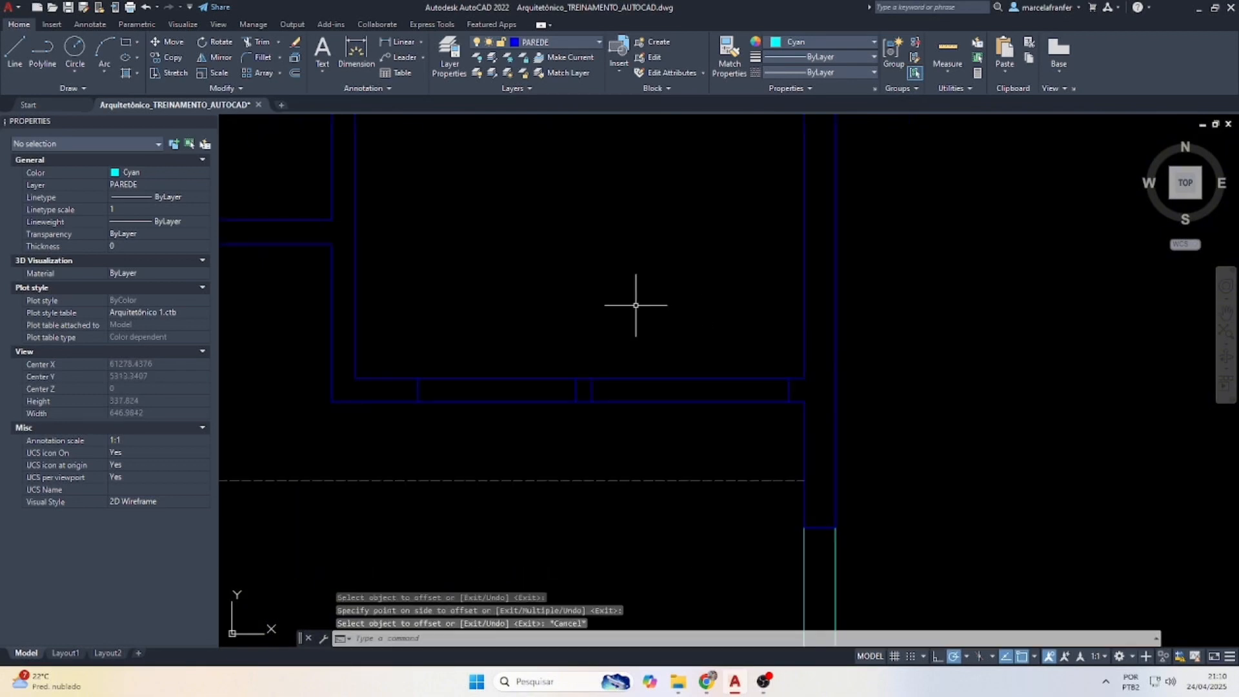
Trim the wall lines between both pairs of opening lines in the Sala's front wall to open the two gaps.
key("Return")
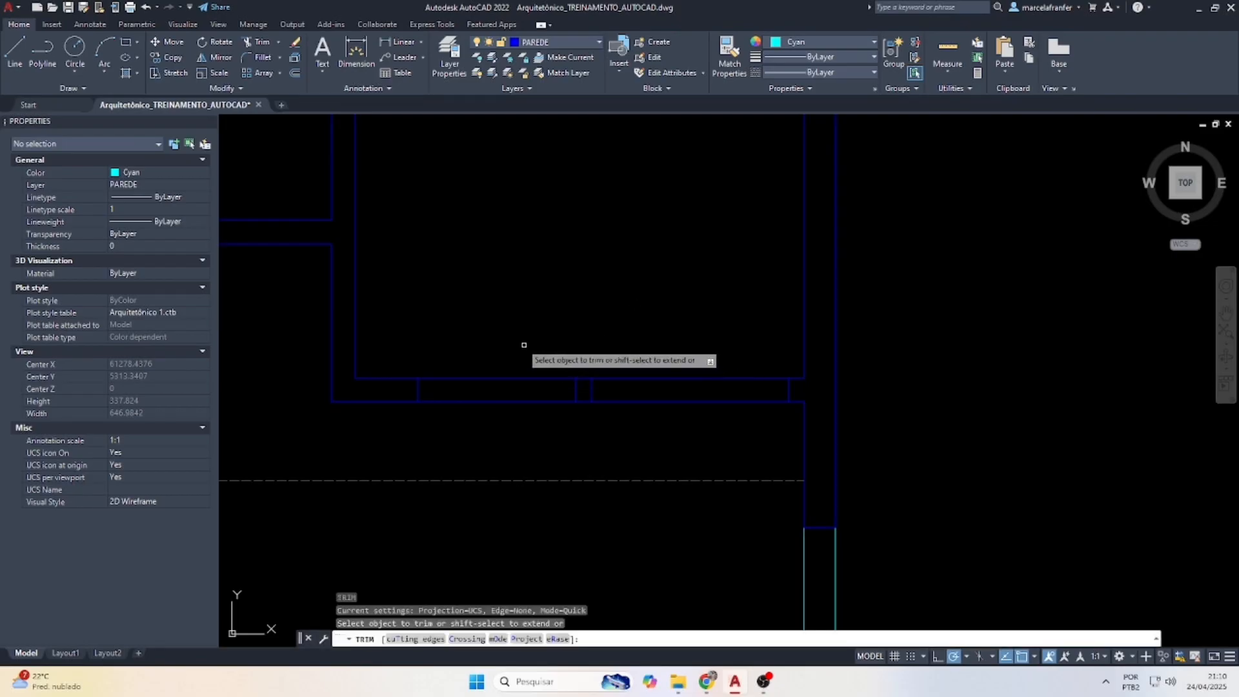
left_click_drag(525, 351, 521, 415)
left_click_drag(694, 417, 704, 346)
scroll(733, 453, "down", 1)
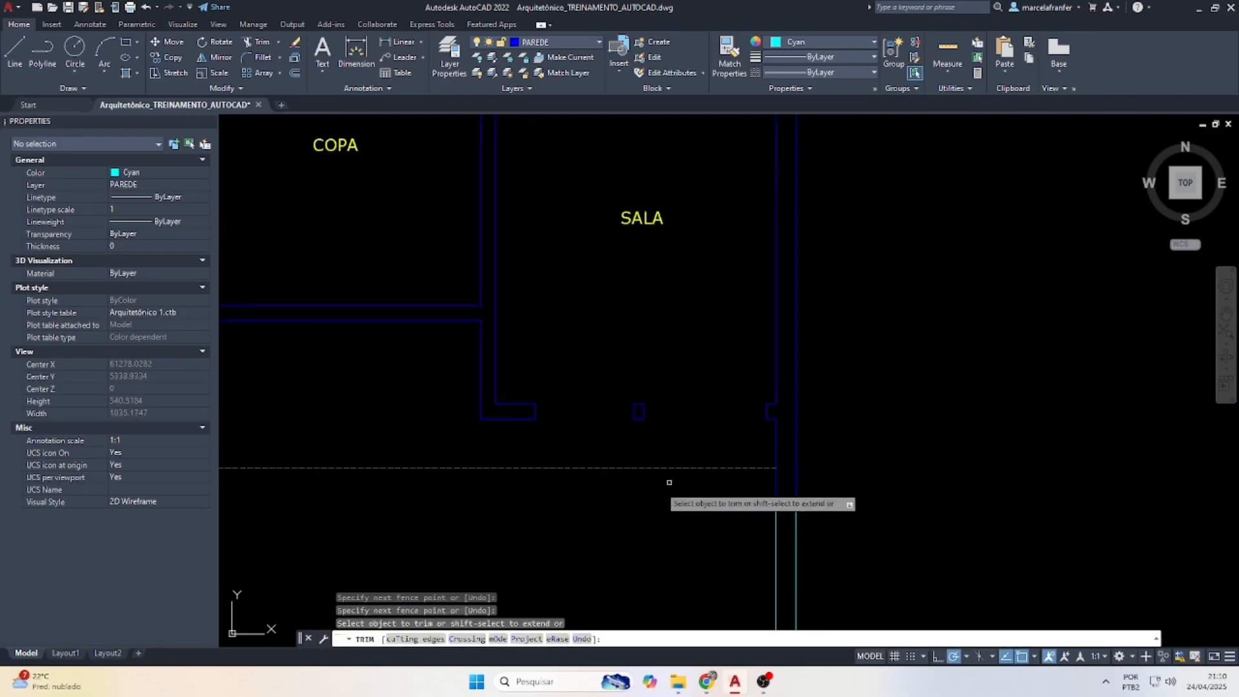
scroll(798, 426, "down", 1)
scroll(446, 355, "up", 1)
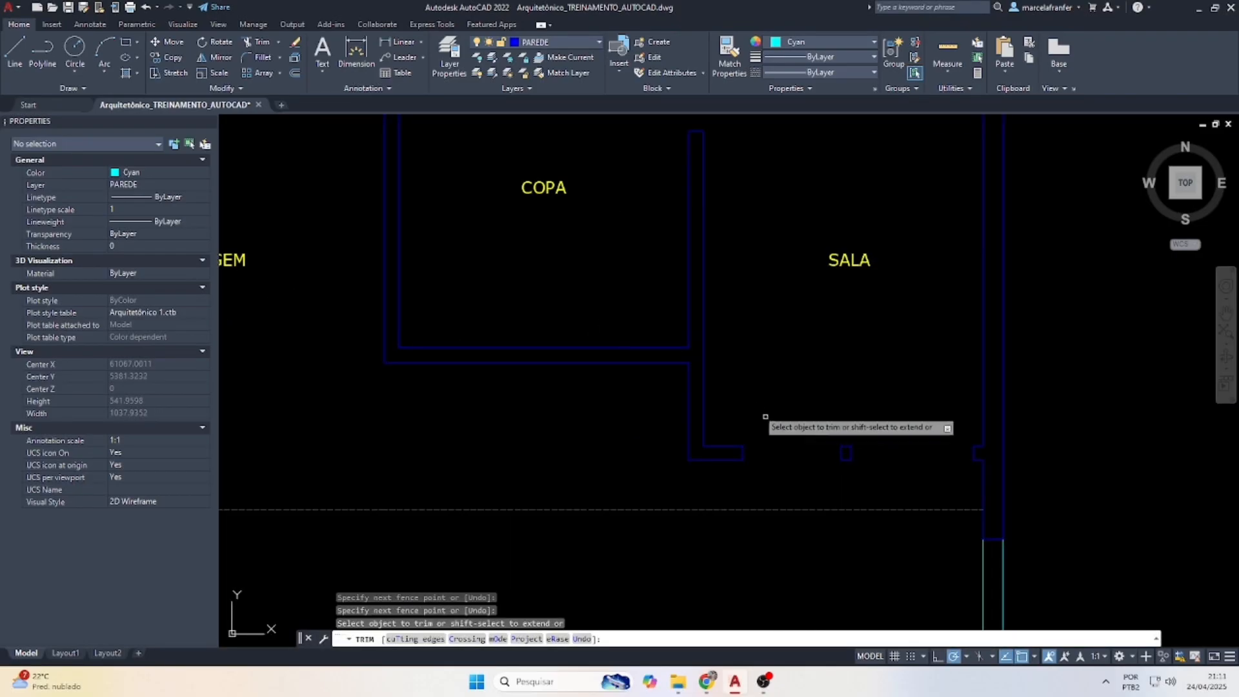
key("Escape")
Offset the inner face of the Lavabo's wall beside the Cozinha 10 units to the right.
scroll(633, 357, "down", 1)
scroll(609, 351, "down", 2)
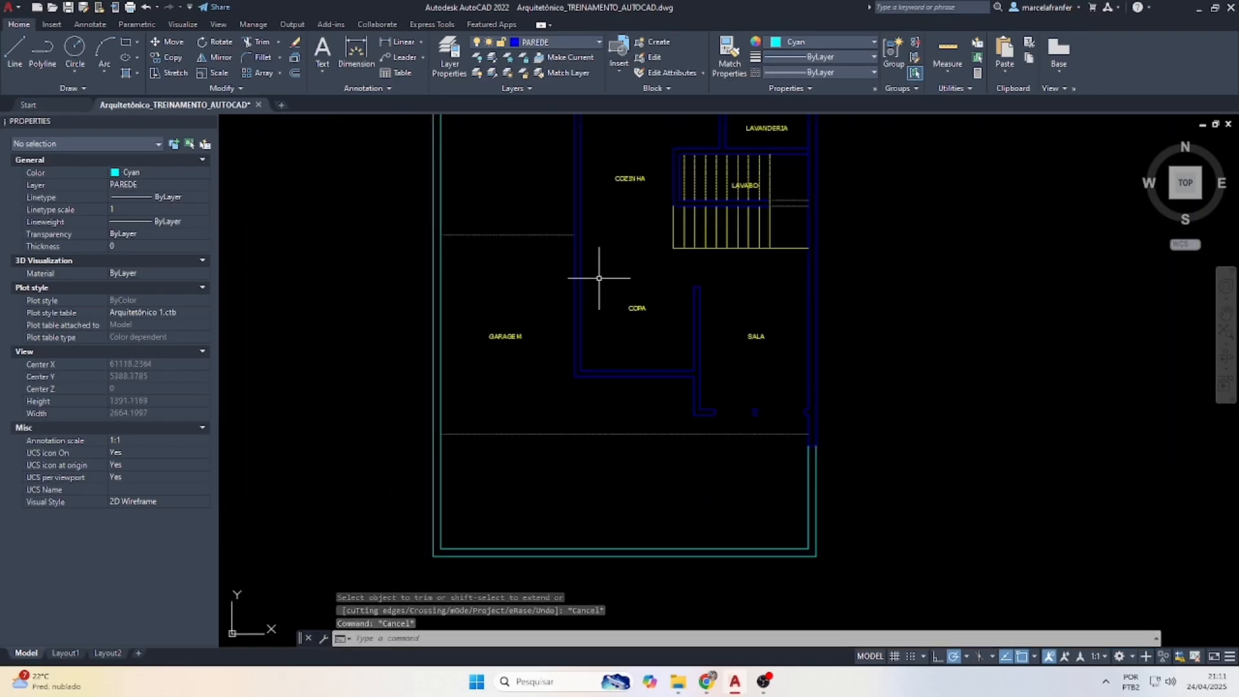
scroll(601, 274, "down", 4)
scroll(615, 326, "up", 4)
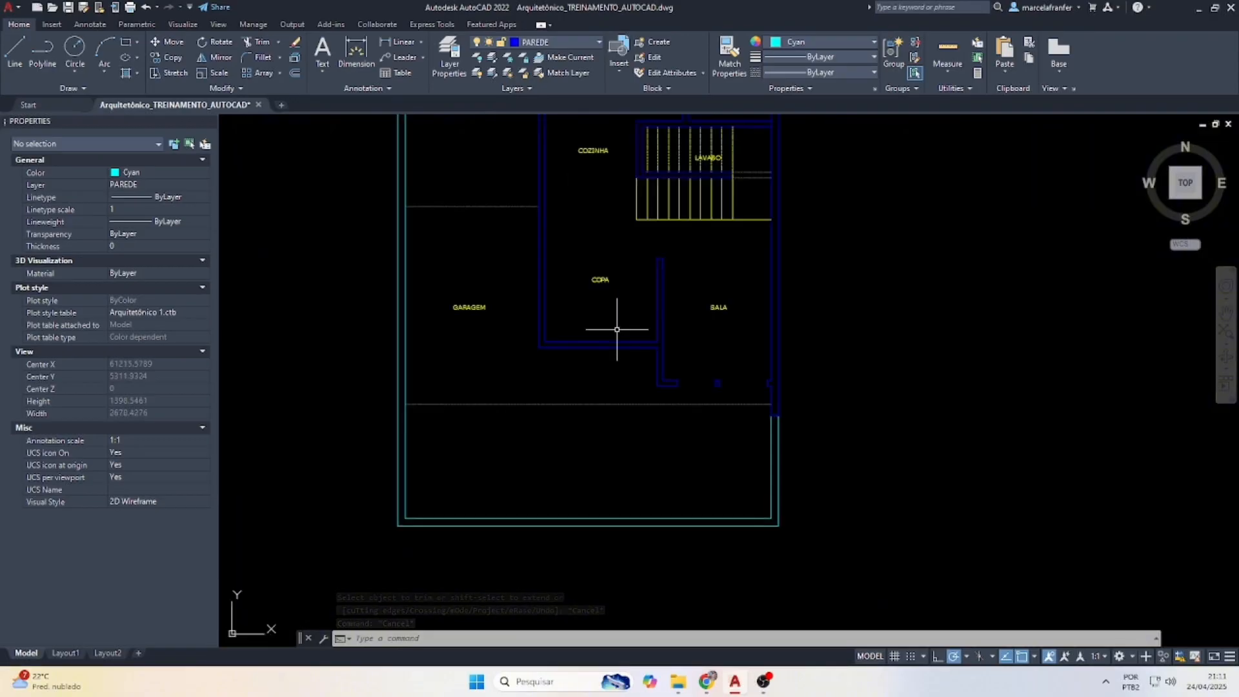
scroll(616, 328, "down", 1)
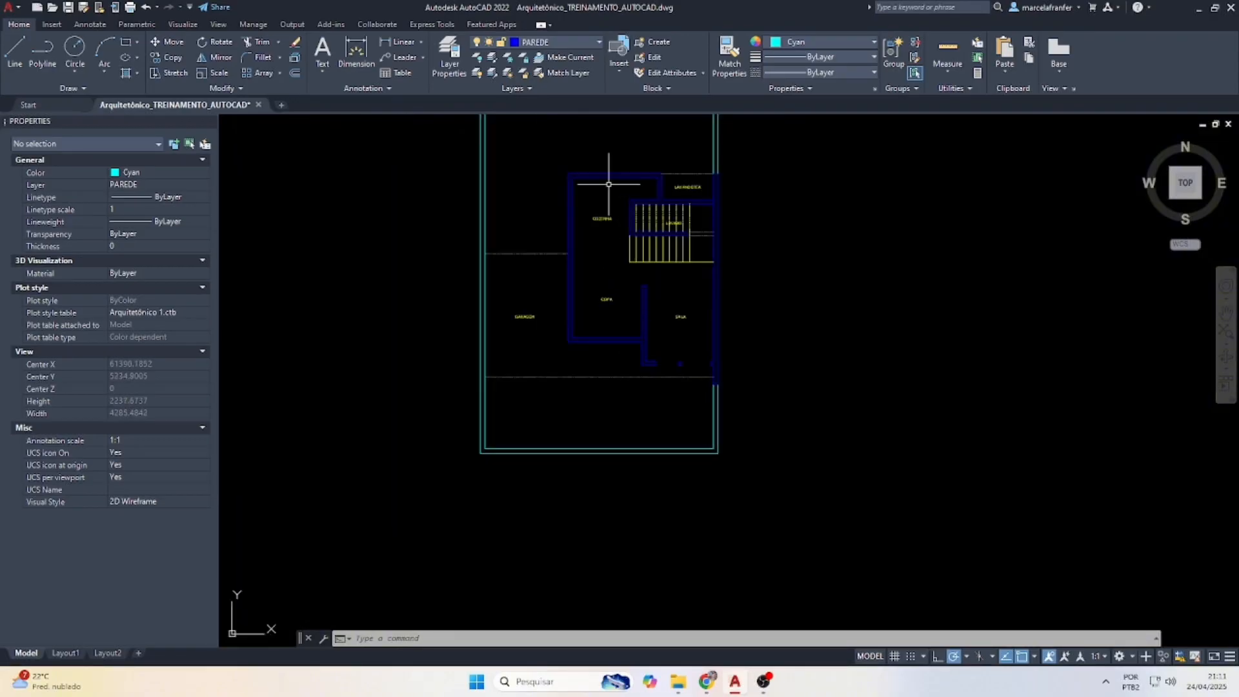
scroll(707, 215, "up", 2)
scroll(746, 274, "up", 5)
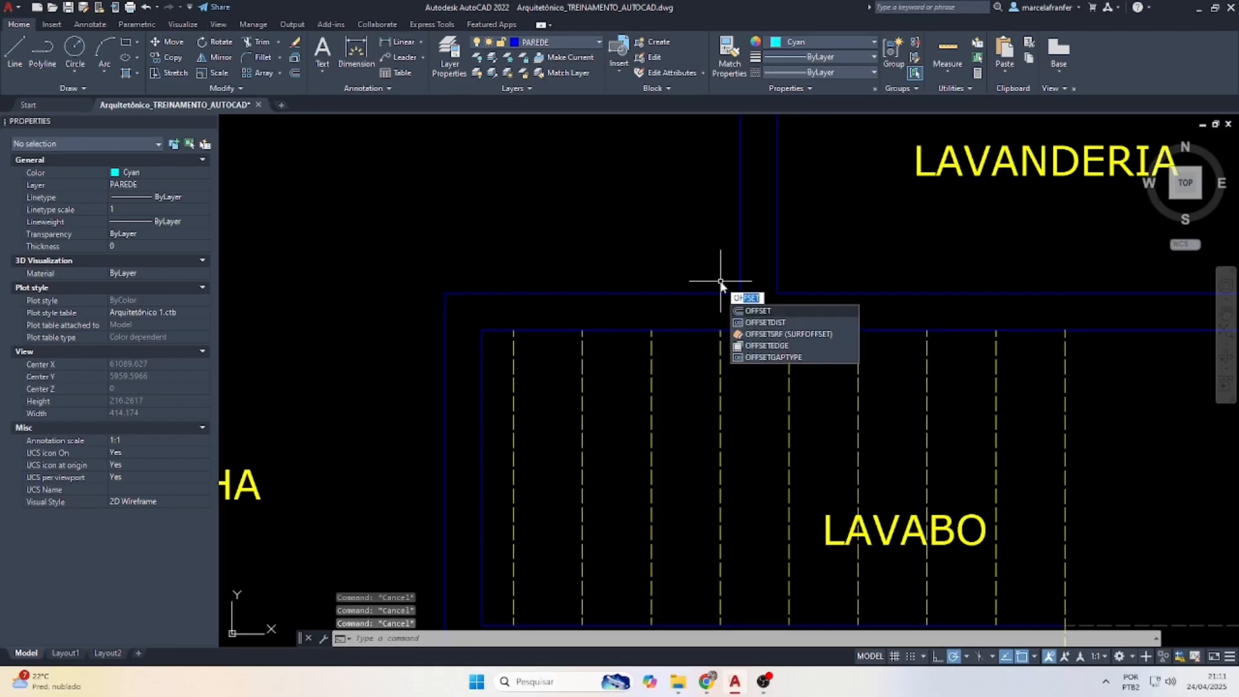
key("Return")
type("10")
key("Return")
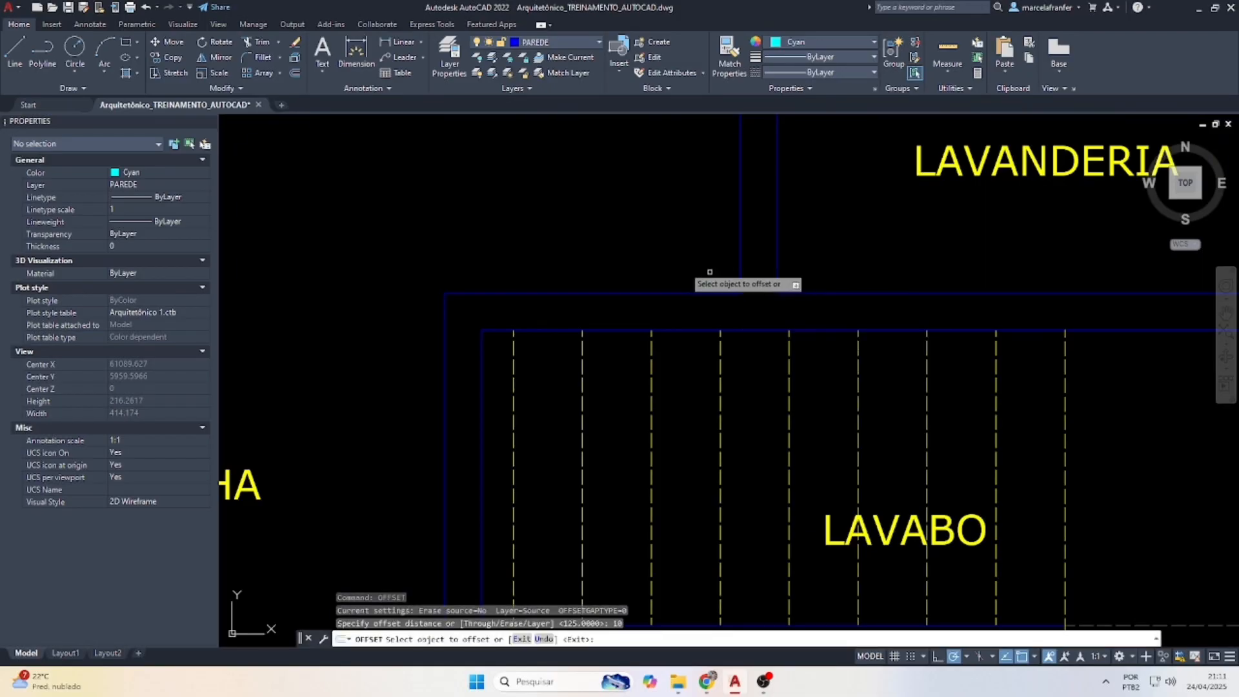
left_click(481, 352)
left_click(532, 353)
key("Return")
key("Return")
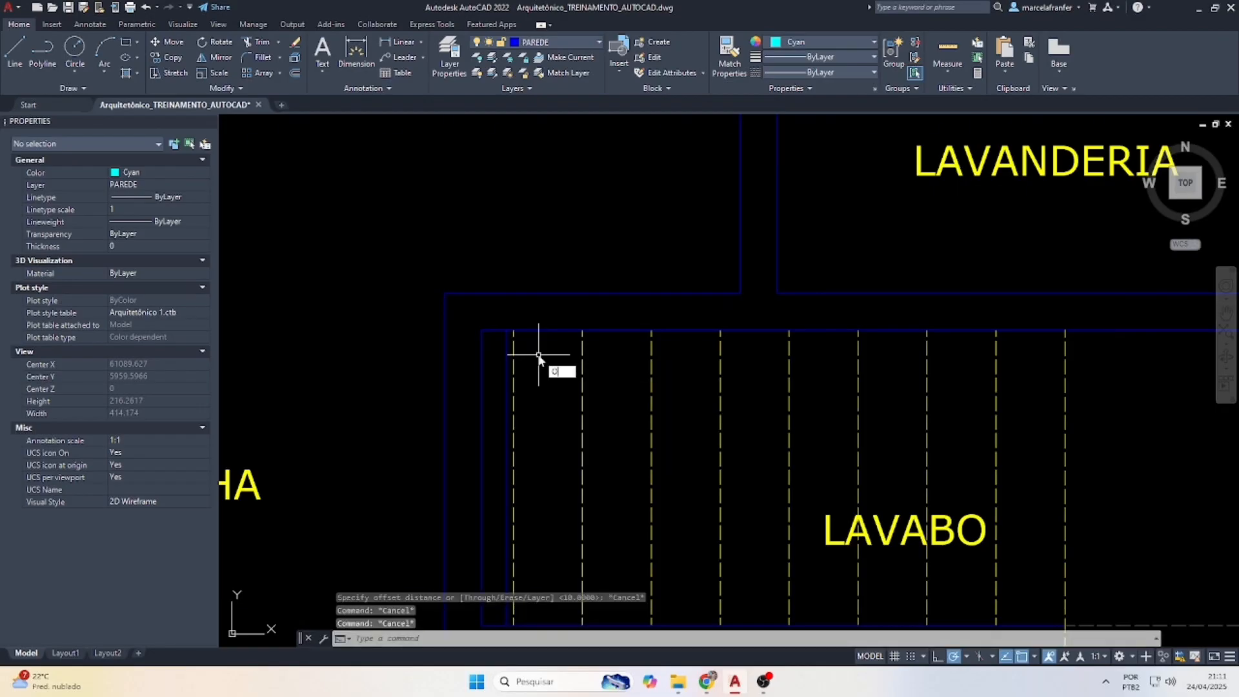
Offset the new vertical line in the Lavabo 80 units to the right to mark the door width.
key("Return")
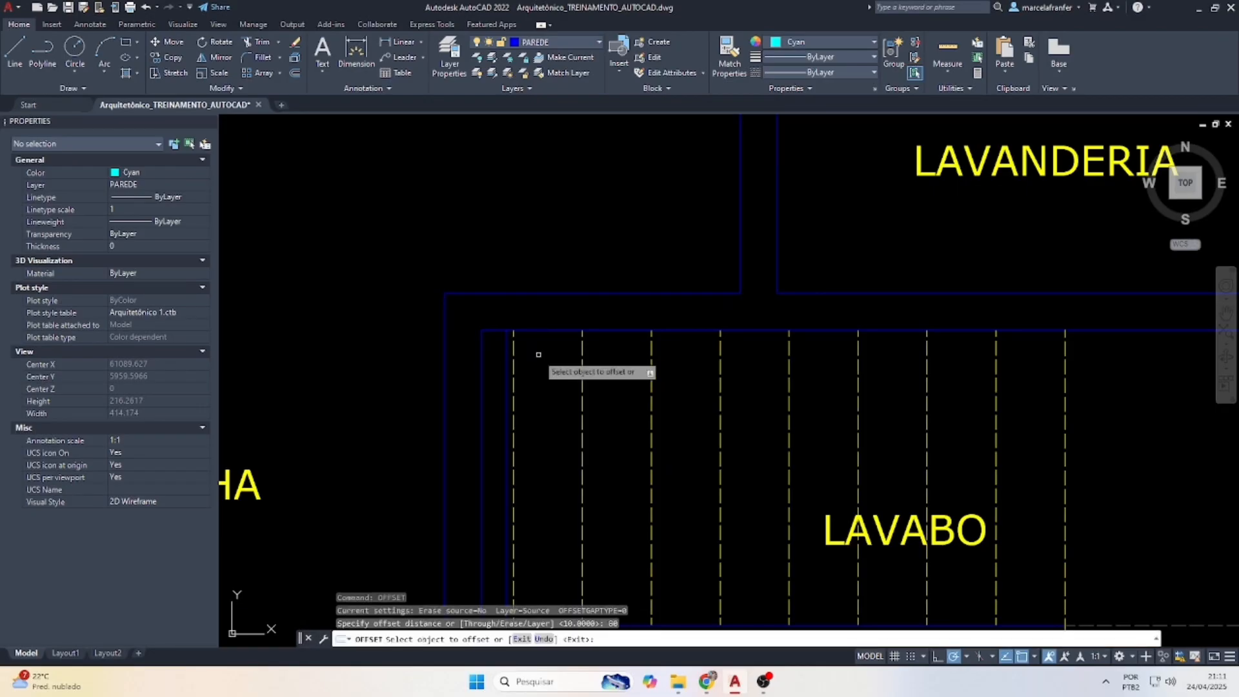
left_click(506, 352)
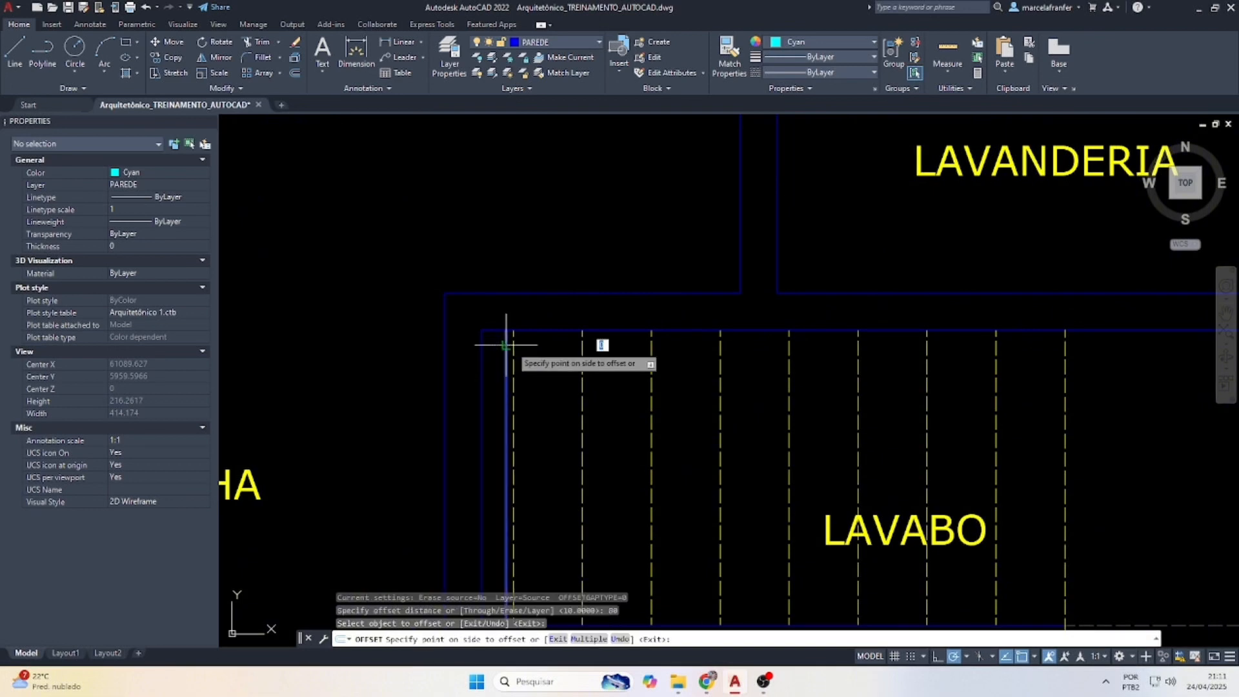
left_click(674, 371)
key("Escape")
Extend both vertical door lines up to the outer face of the Lavabo's upper wall.
left_click(666, 290)
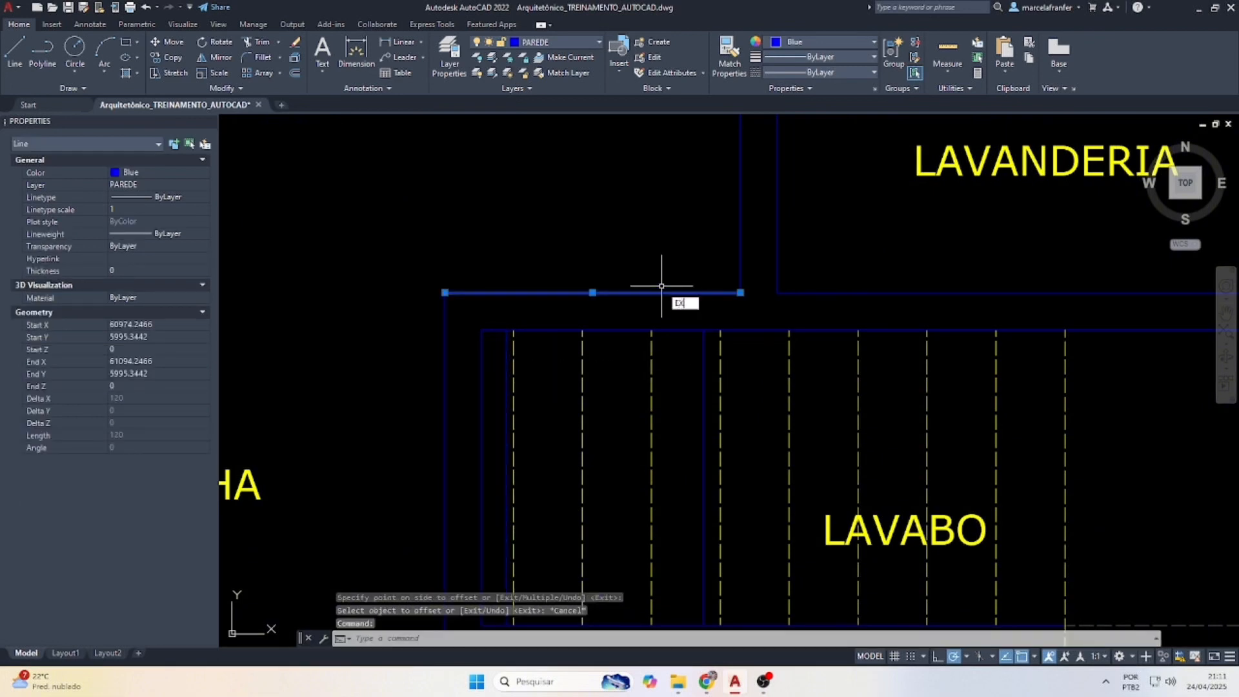
key("Return")
left_click(507, 355)
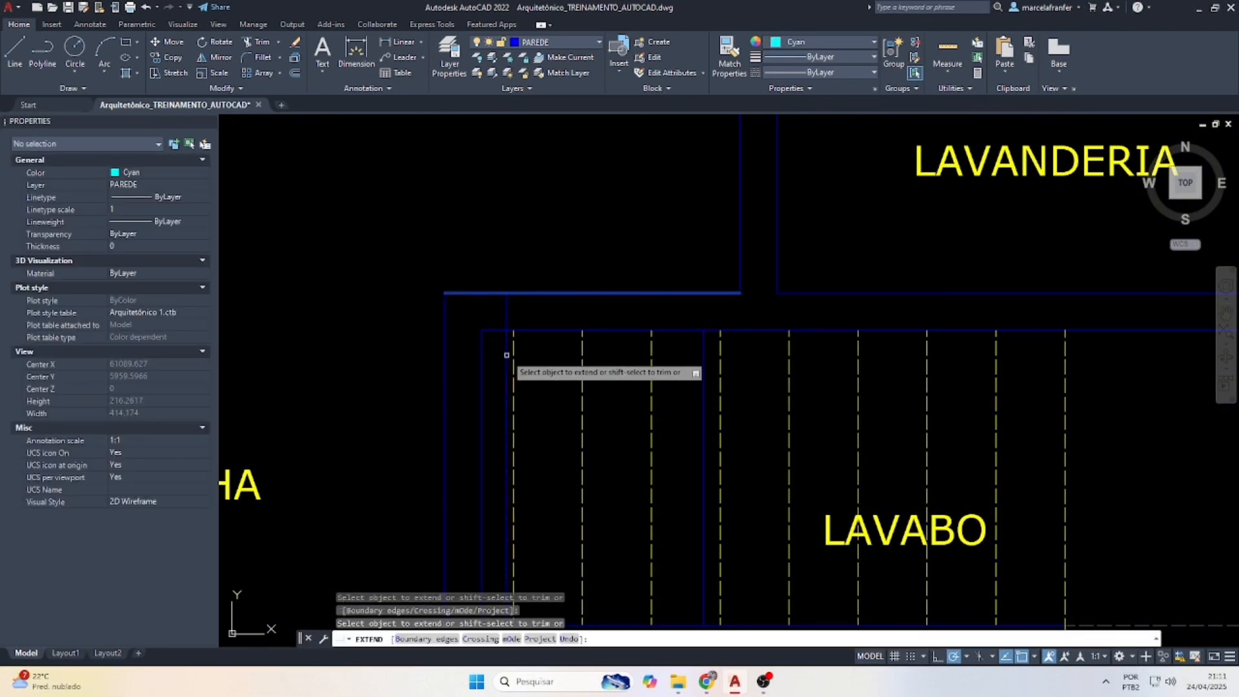
left_click(709, 356)
left_click(696, 349)
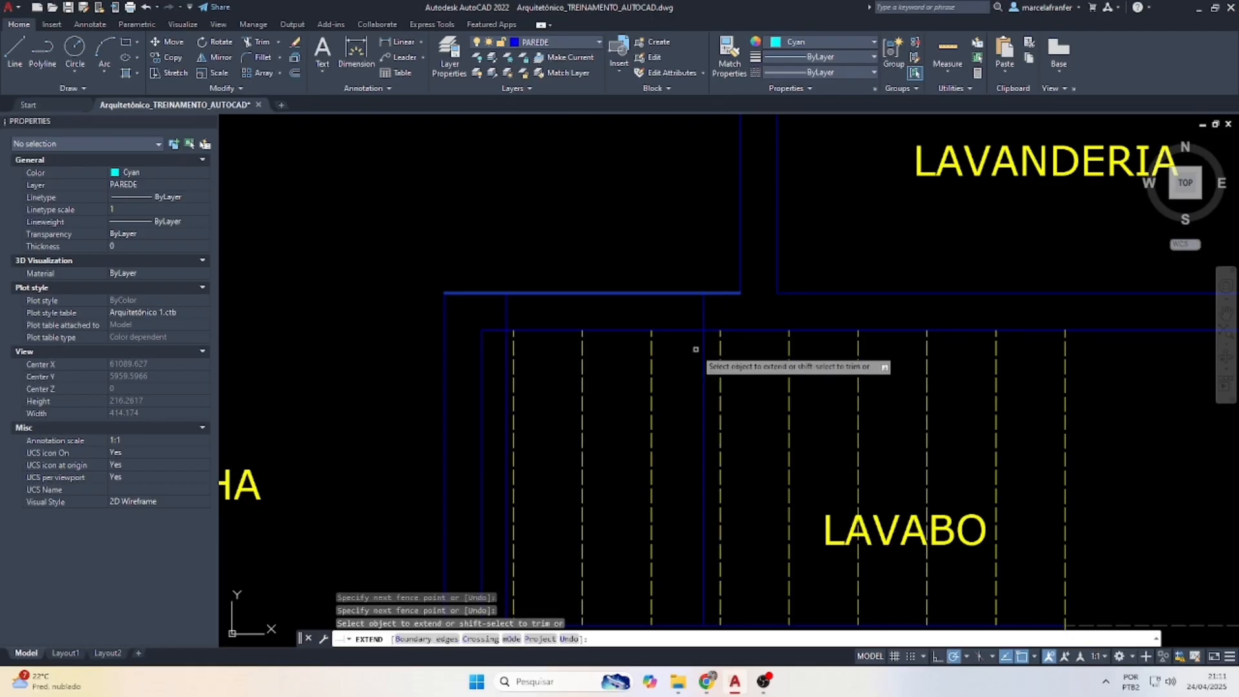
key("Escape")
key("Escape")
Trim the parts of both door lines inside the Lavabo, leaving only the pieces across the upper wall.
type("TR")
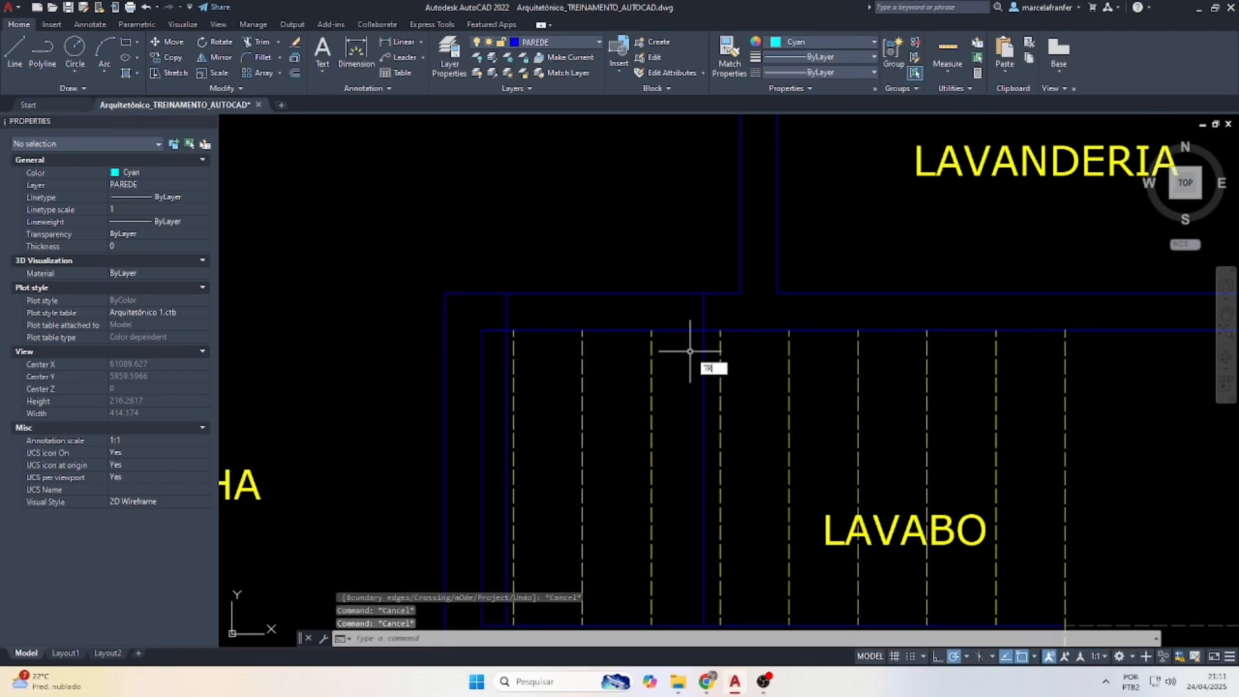
key("Return")
left_click(703, 355)
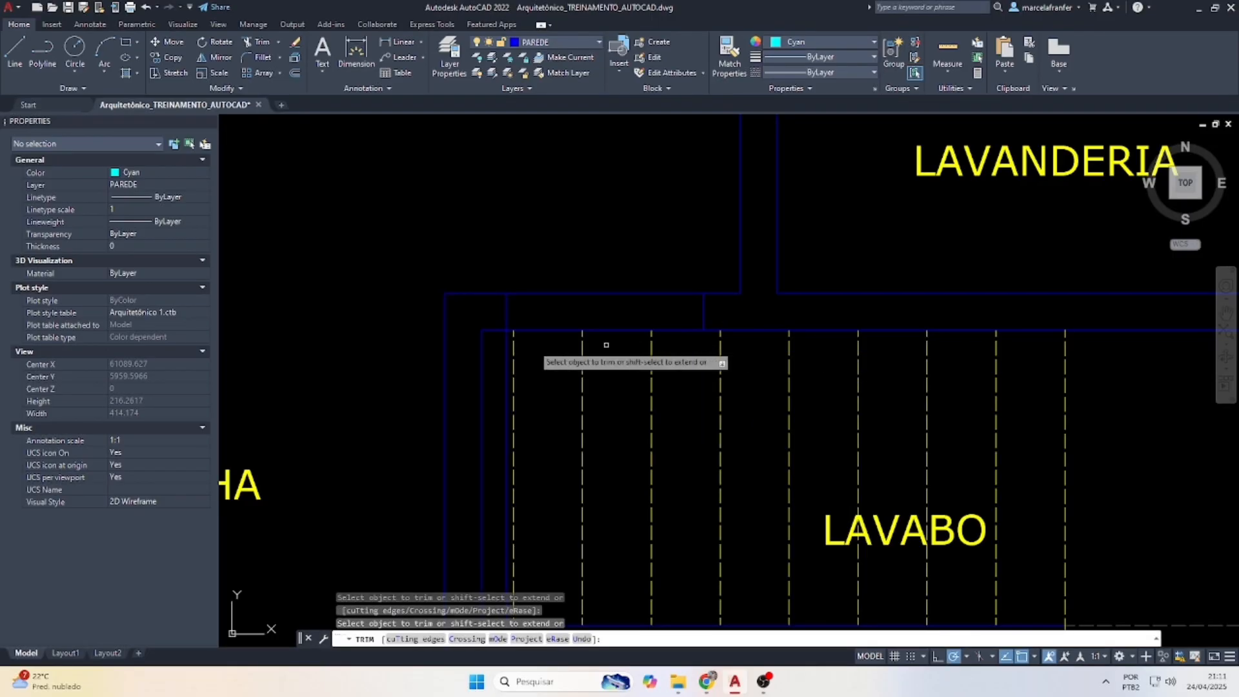
left_click_drag(504, 342, 510, 342)
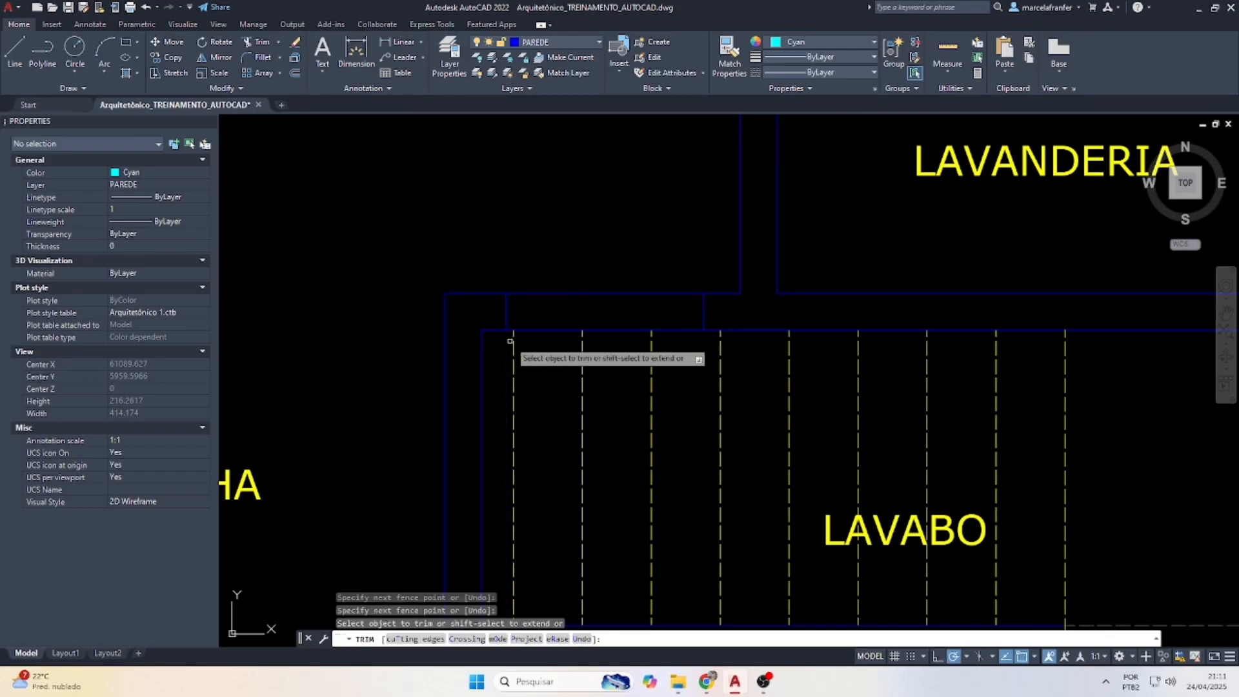
Trim both faces of the Lavabo's upper wall between the door lines, removing every segment between the stair lines.
left_click_drag(551, 279, 542, 359)
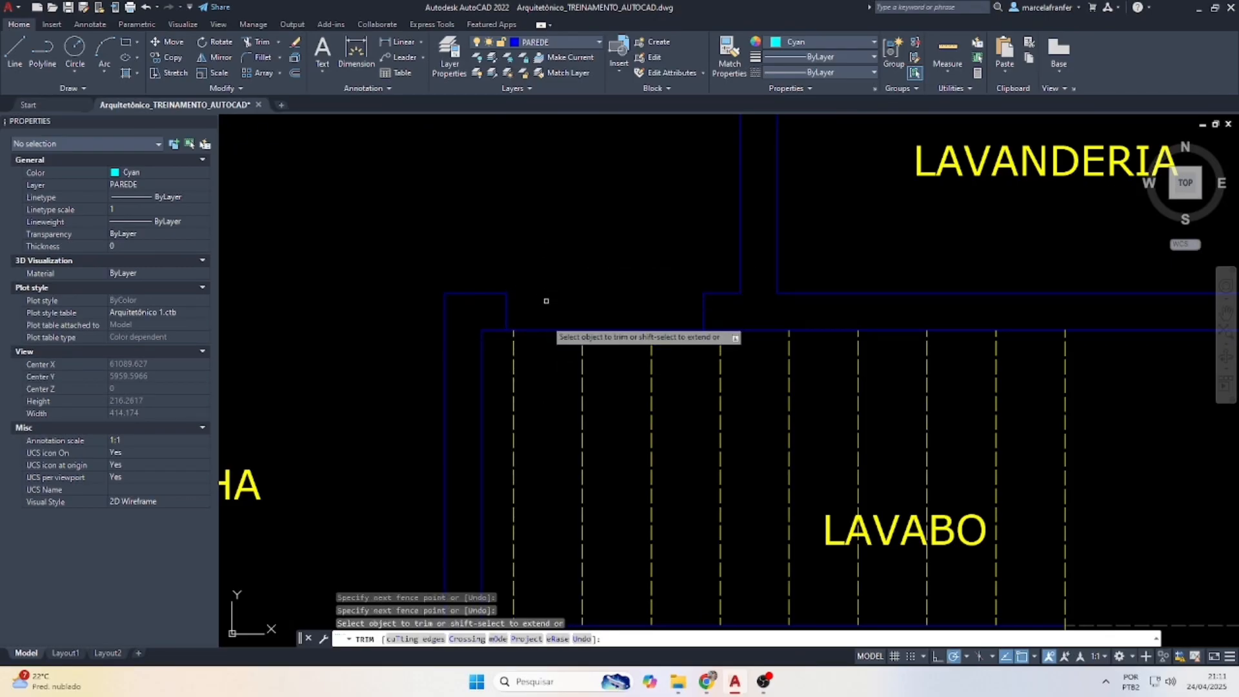
left_click_drag(545, 302, 542, 338)
scroll(513, 316, "up", 4)
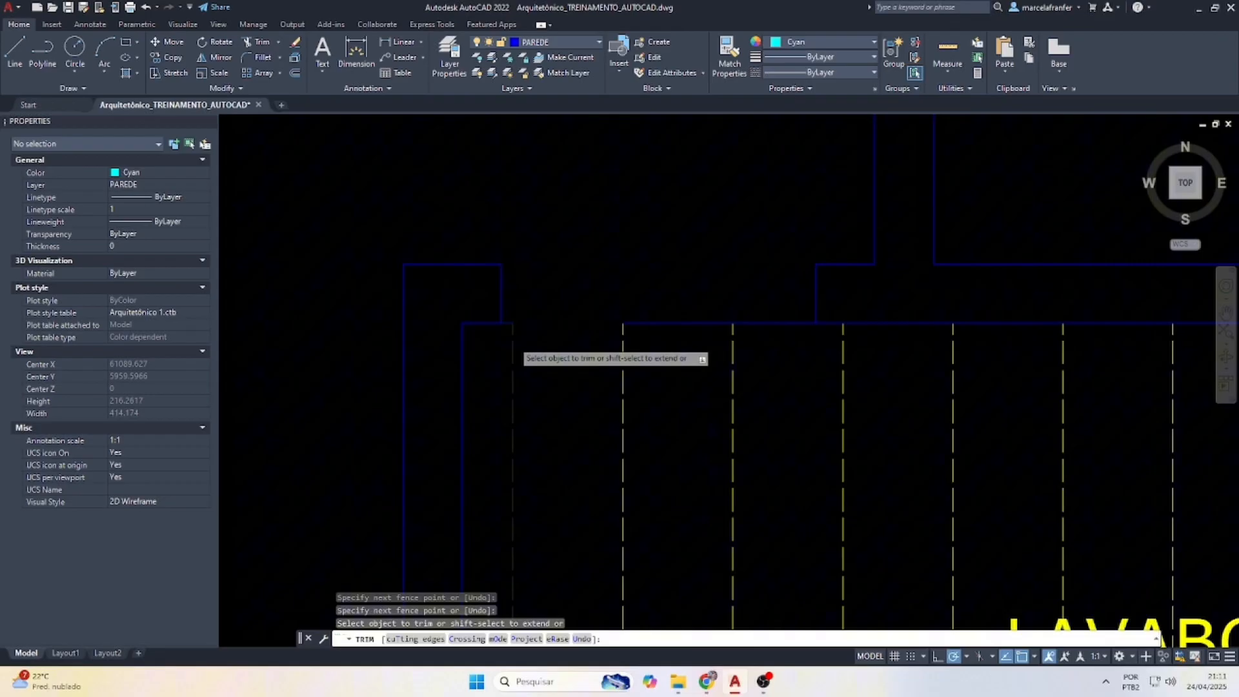
left_click(509, 313)
mouse_move(910, 297)
left_mouse_down()
mouse_move(907, 208)
mouse_move(788, 355)
left_mouse_up()
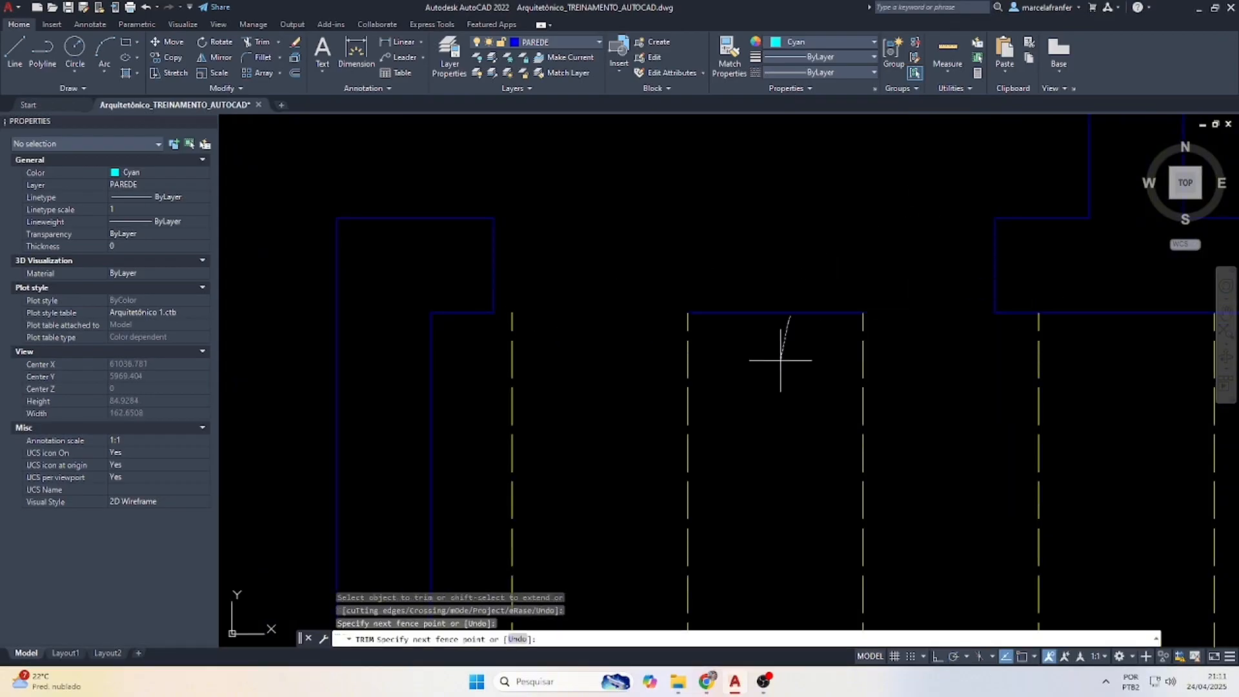
key("Escape")
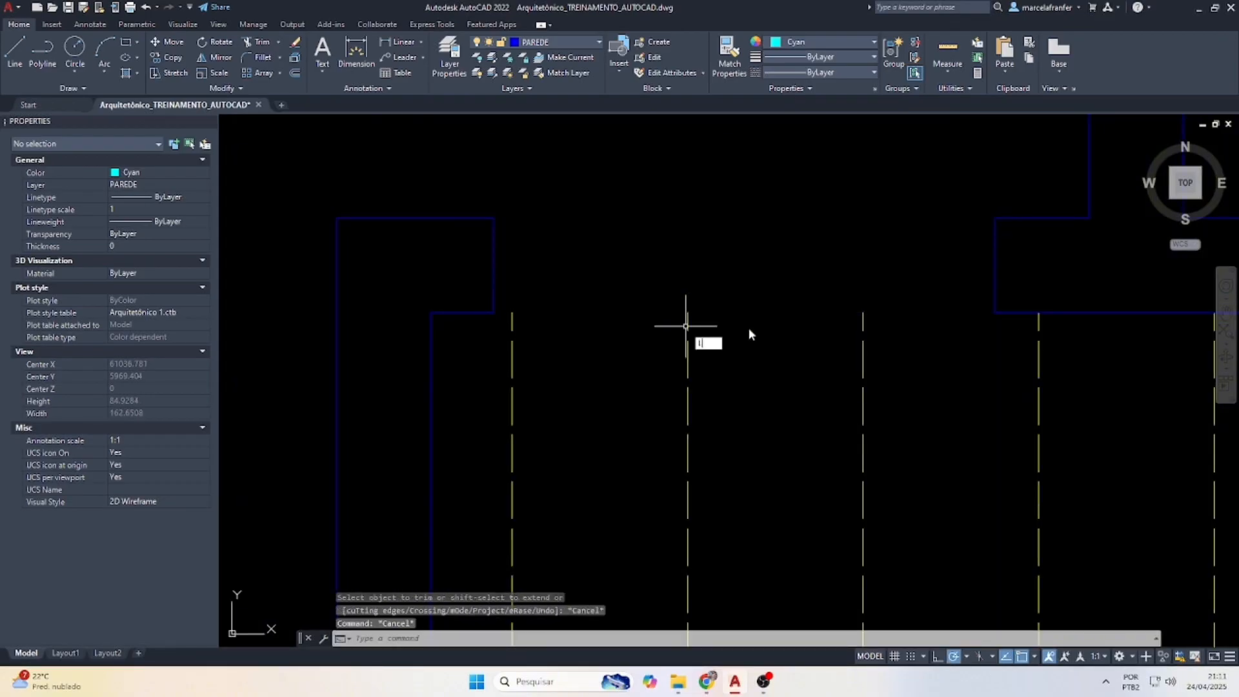
Draw an 80-unit line across the Lavabo's door opening along the wall's inner face.
type("l")
key("Return")
left_click(995, 313)
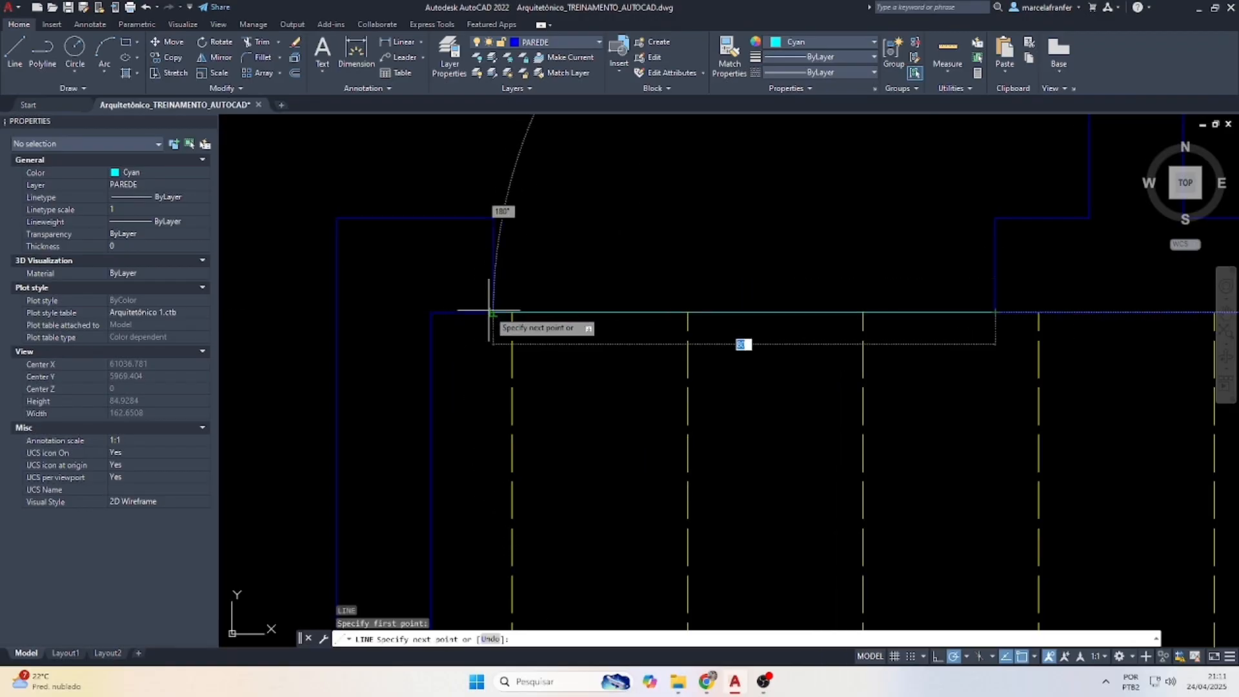
left_click(488, 311)
key("Escape")
Match the line across the Lavabo's door opening to the properties of the dashed yellow stair lines.
left_click(552, 400)
left_click(453, 384)
type("ma")
key("Return")
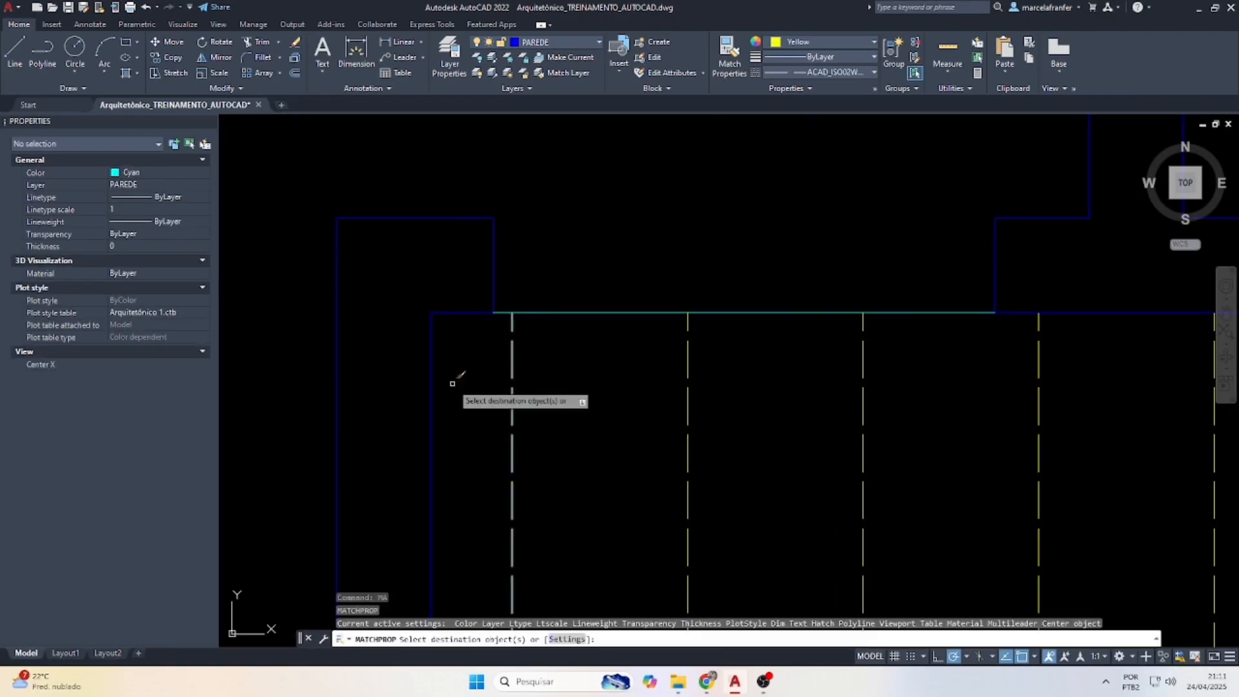
left_click(578, 352)
left_click(551, 224)
key("Escape")
scroll(554, 218, "down", 2)
key("Escape")
scroll(550, 213, "down", 2)
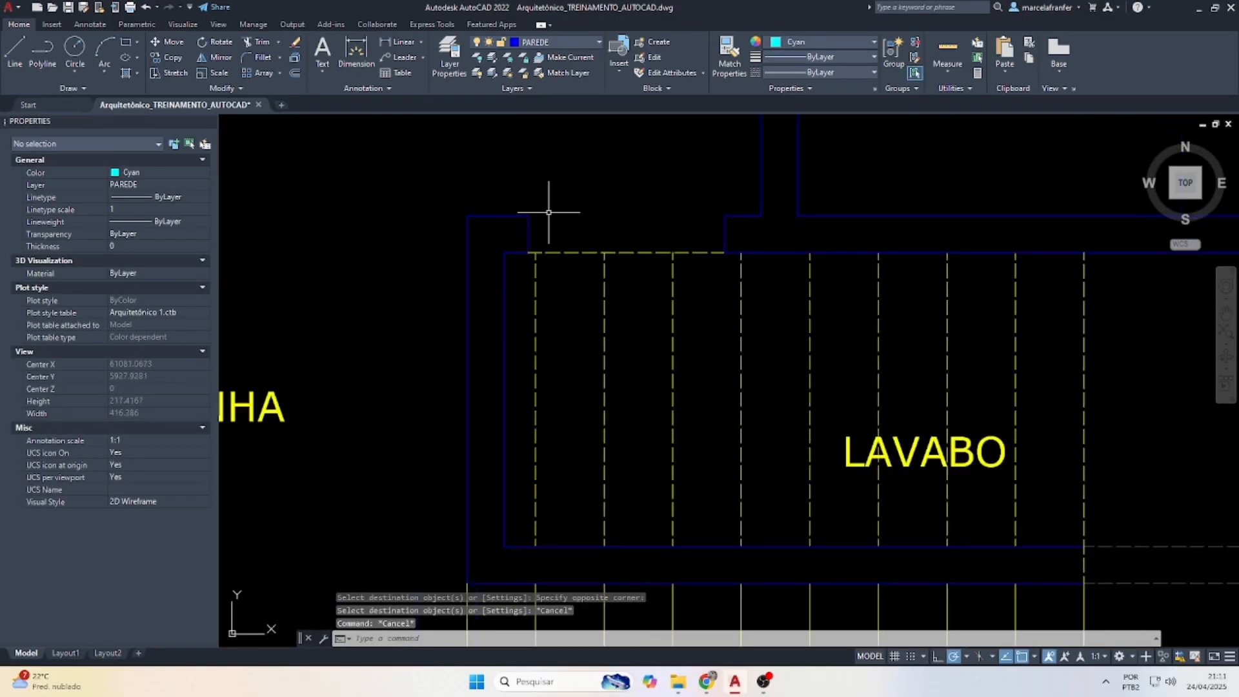
scroll(547, 243, "down", 3)
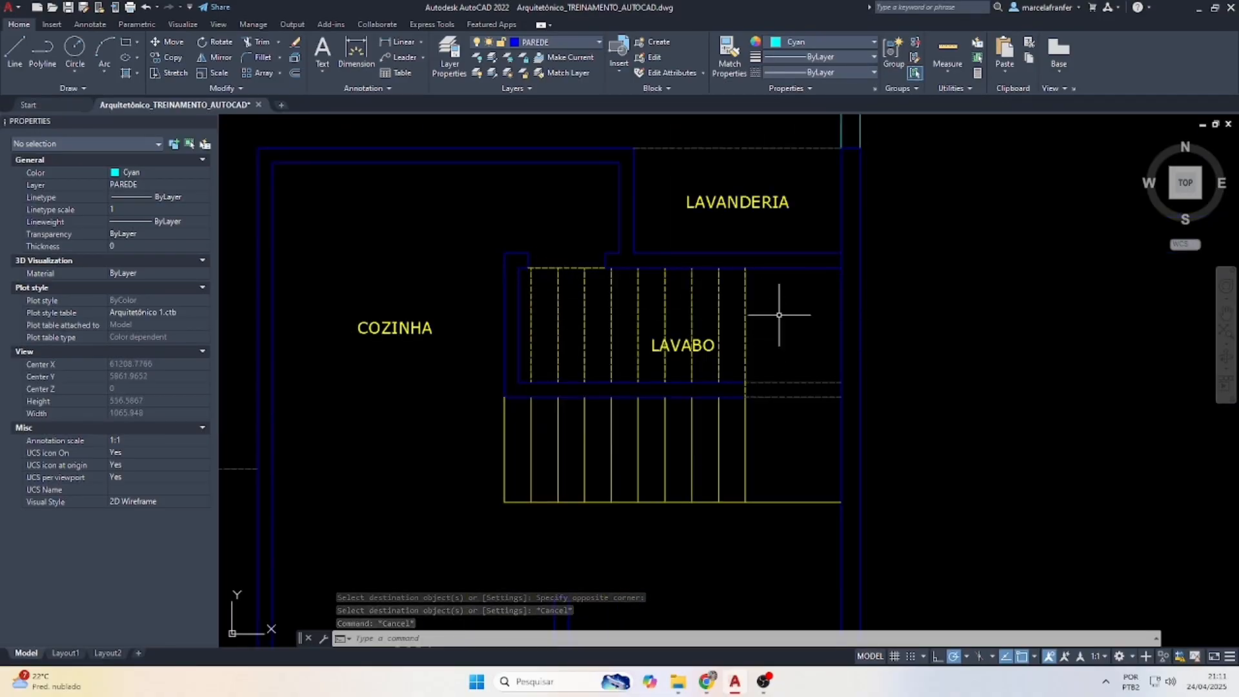
Offset the Lavanderia's lower wall line 10 units up into the room.
scroll(787, 230, "up", 2)
scroll(754, 343, "down", 2)
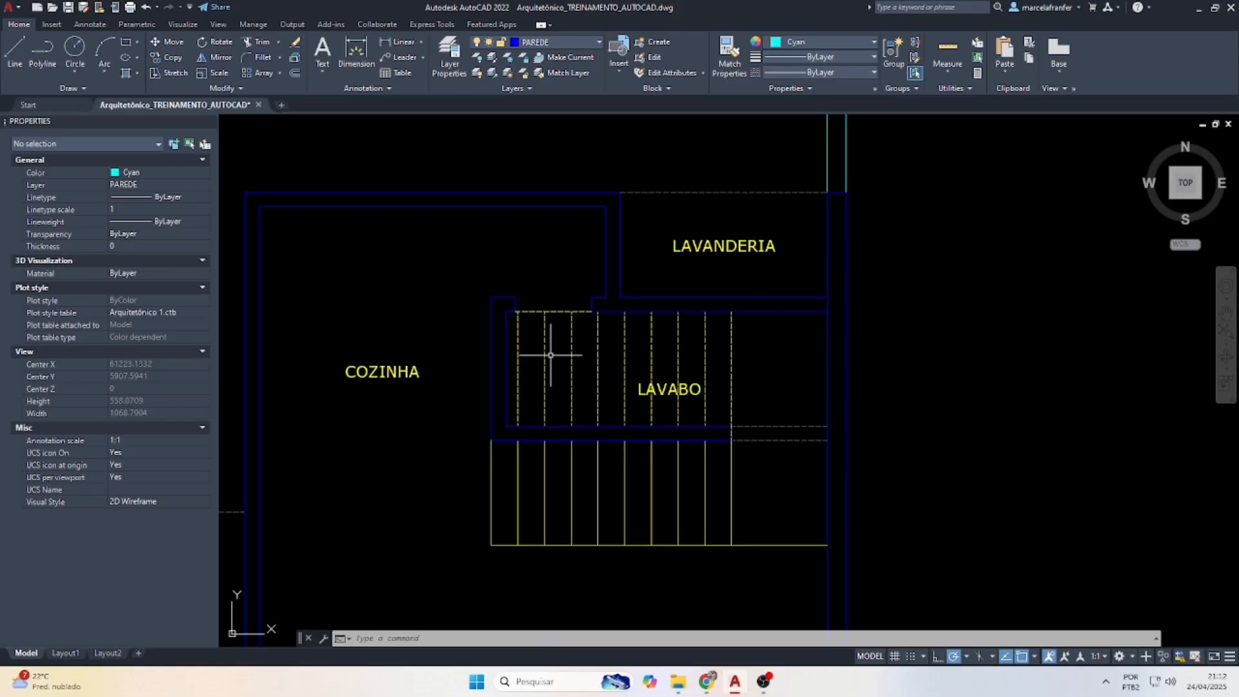
scroll(613, 239, "up", 2)
key("Escape")
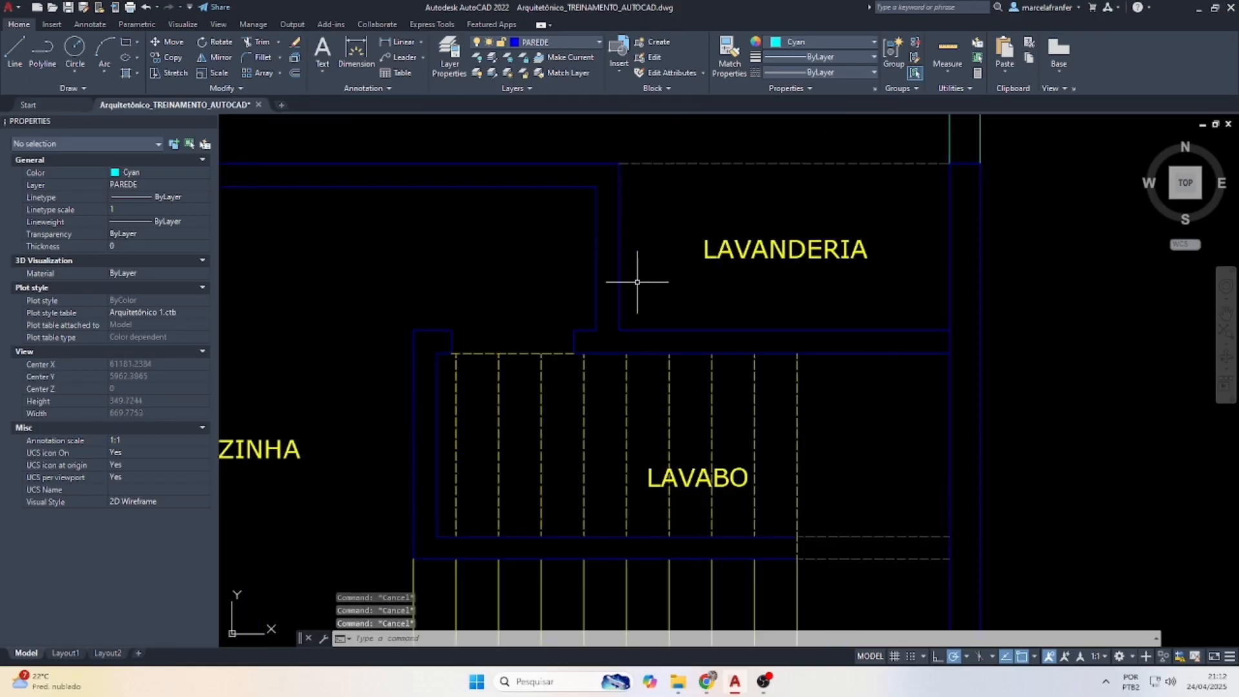
type("o")
key("Return")
type("10")
key("Return")
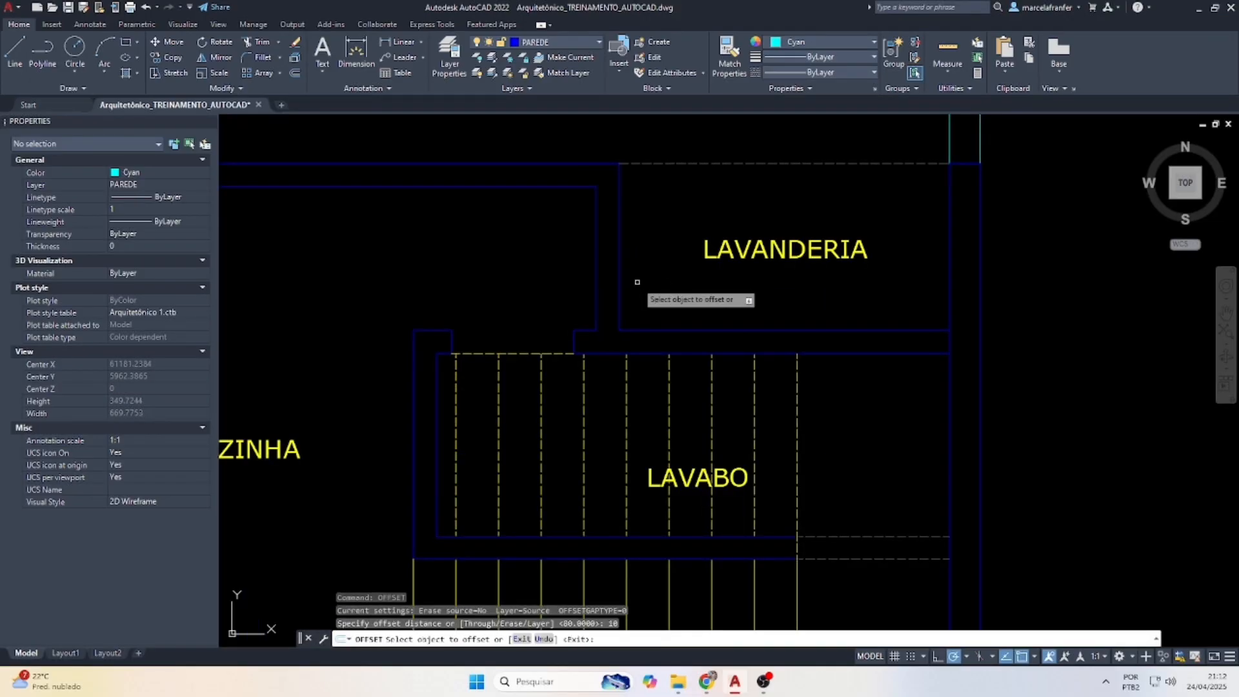
left_click(644, 330)
left_click(644, 307)
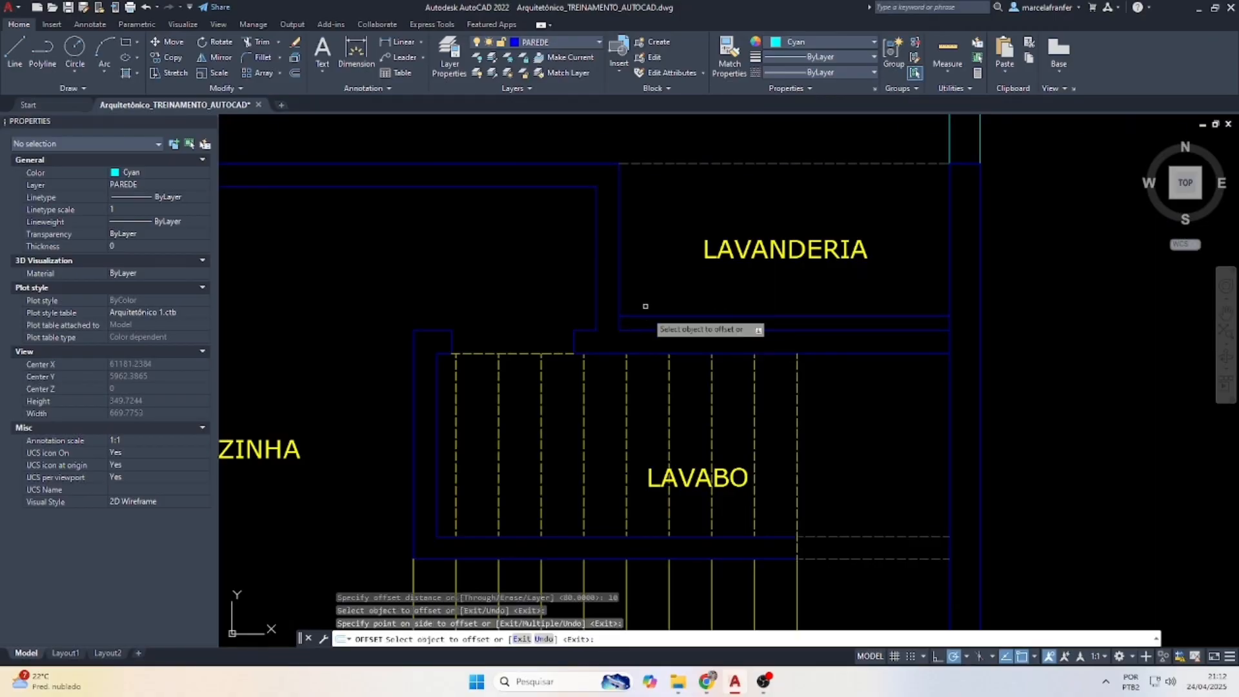
Stretch the left end of the Lavanderia's offset line across the left wall to its kitchen-side face.
key("Escape")
scroll(639, 303, "up", 2)
left_click(647, 318)
left_click(634, 298)
left_click(601, 313)
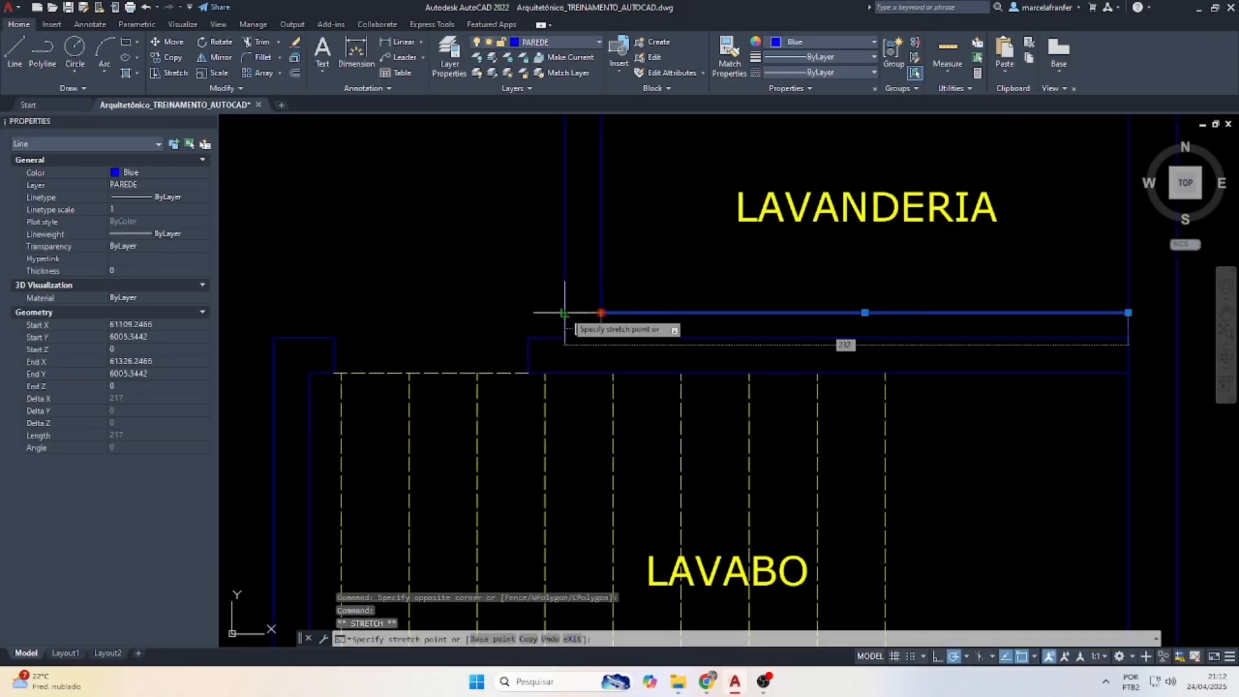
Trim the part of the offset line inside the Lavanderia, keeping only the short segment across the left wall.
key("Escape")
type("TR")
key("Return")
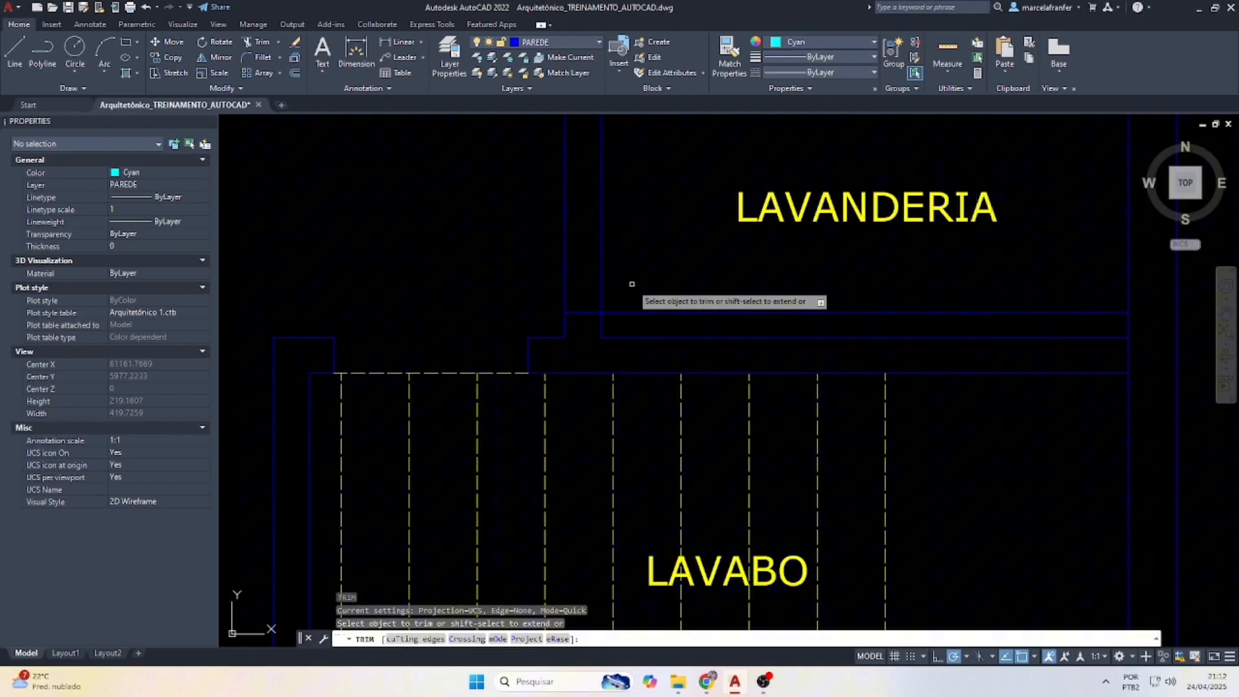
left_click(624, 317)
left_click(625, 284)
key("Escape")
key("Escape")
Offset the short line across the Lavanderia's left wall 80 units upward for the other door jamb.
type("O")
key("Return")
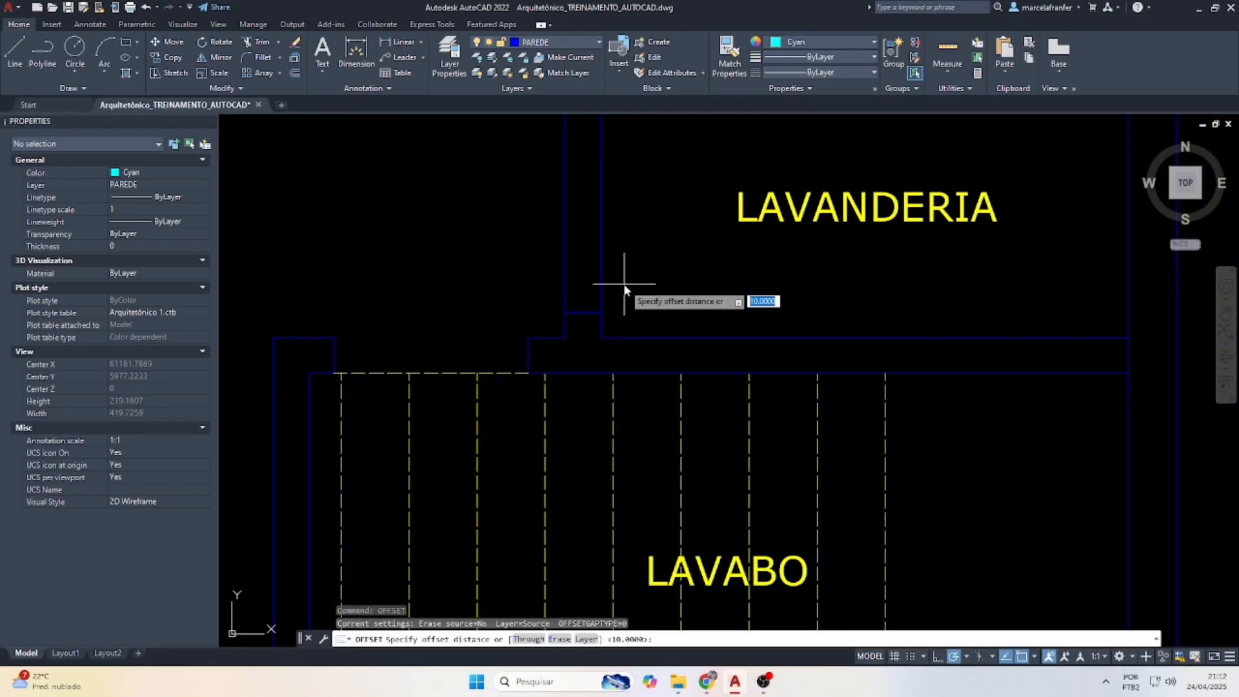
key("Return")
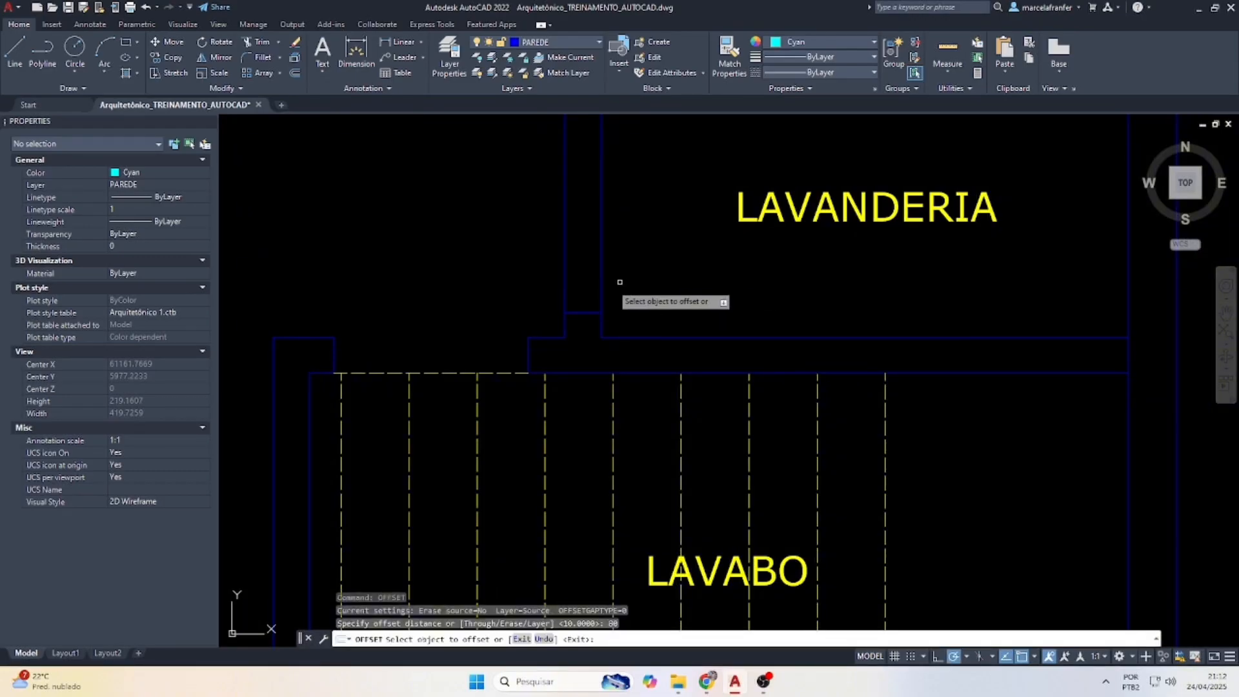
left_click(590, 313)
left_click(581, 253)
scroll(636, 261, "down", 2)
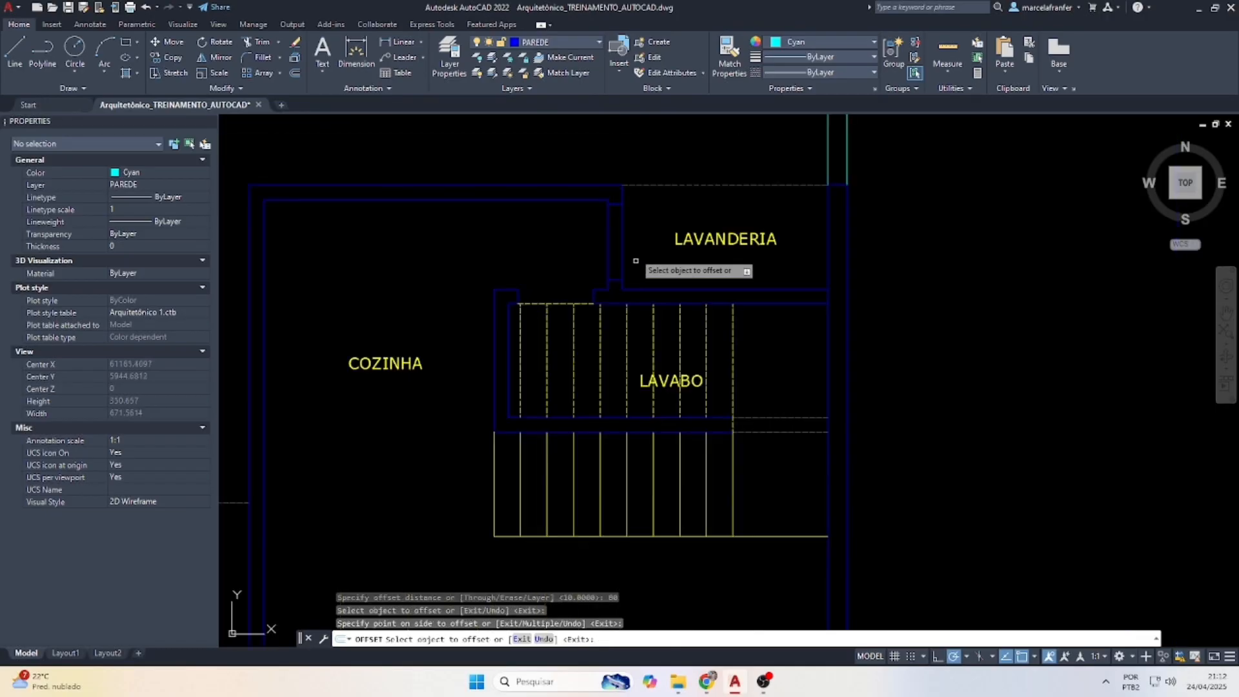
scroll(636, 260, "up", 2)
Trim both faces of the Lavanderia's left wall between the two jamb lines to open the doorway.
key("Escape")
type("TR")
key("Return")
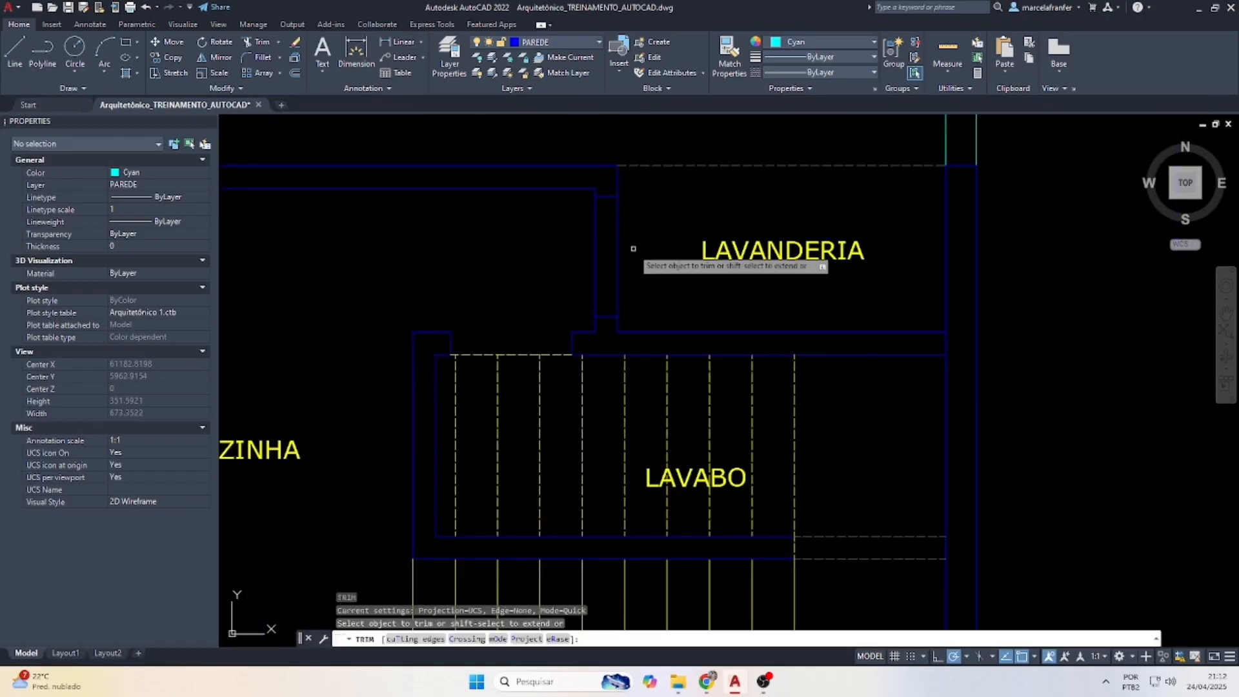
mouse_move(633, 249)
left_mouse_down()
mouse_move(567, 249)
mouse_move(577, 261)
left_mouse_up()
key("Escape")
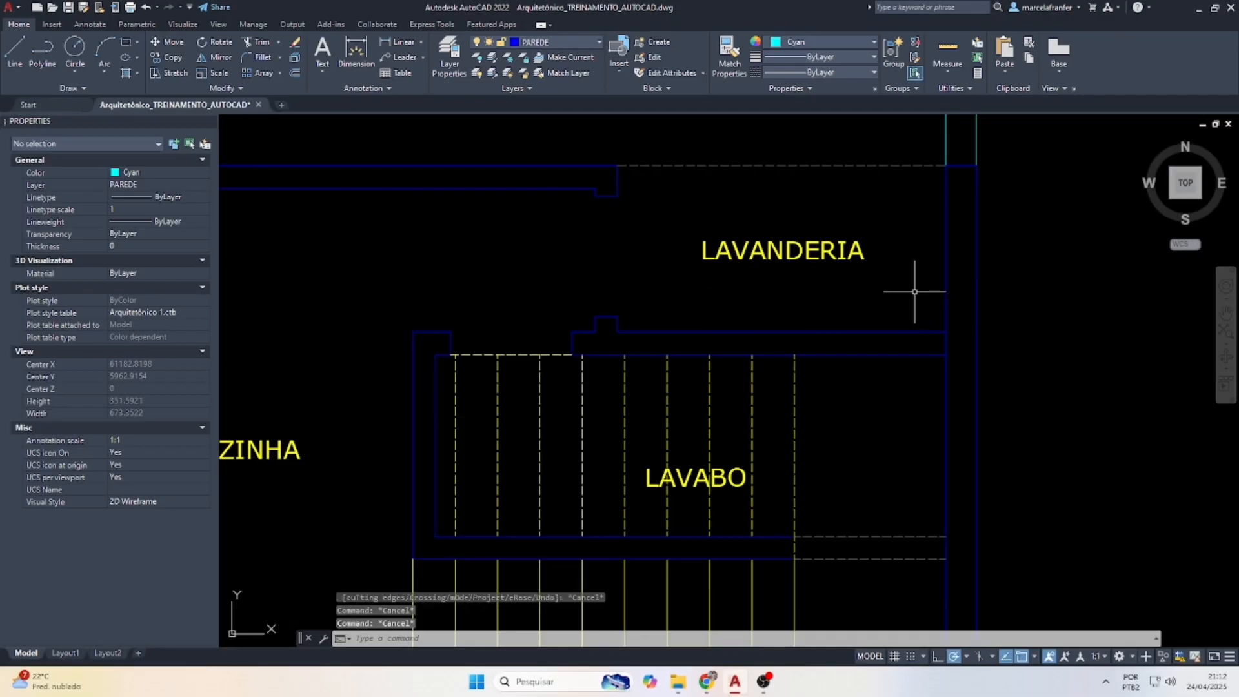
Trim the short right-wall segment where the wall between the Lavanderia and Lavabo meets it.
key("Return")
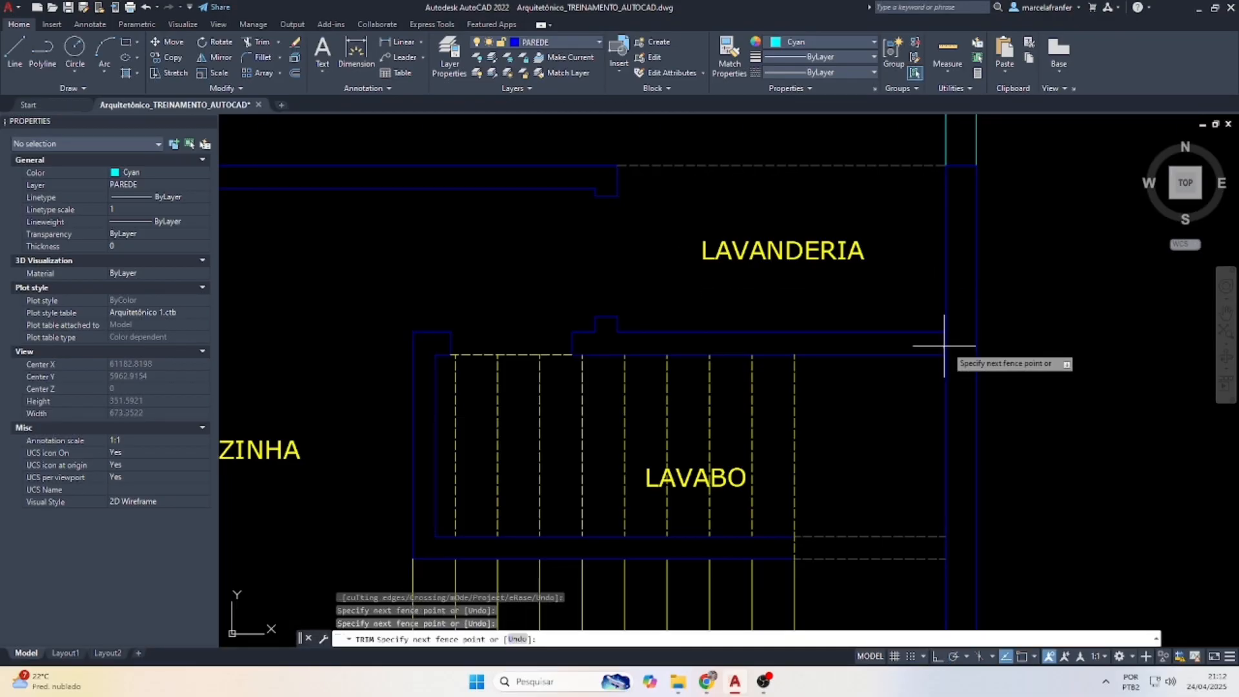
left_click(947, 345)
key("Escape")
scroll(945, 342, "down", 2)
key("Escape")
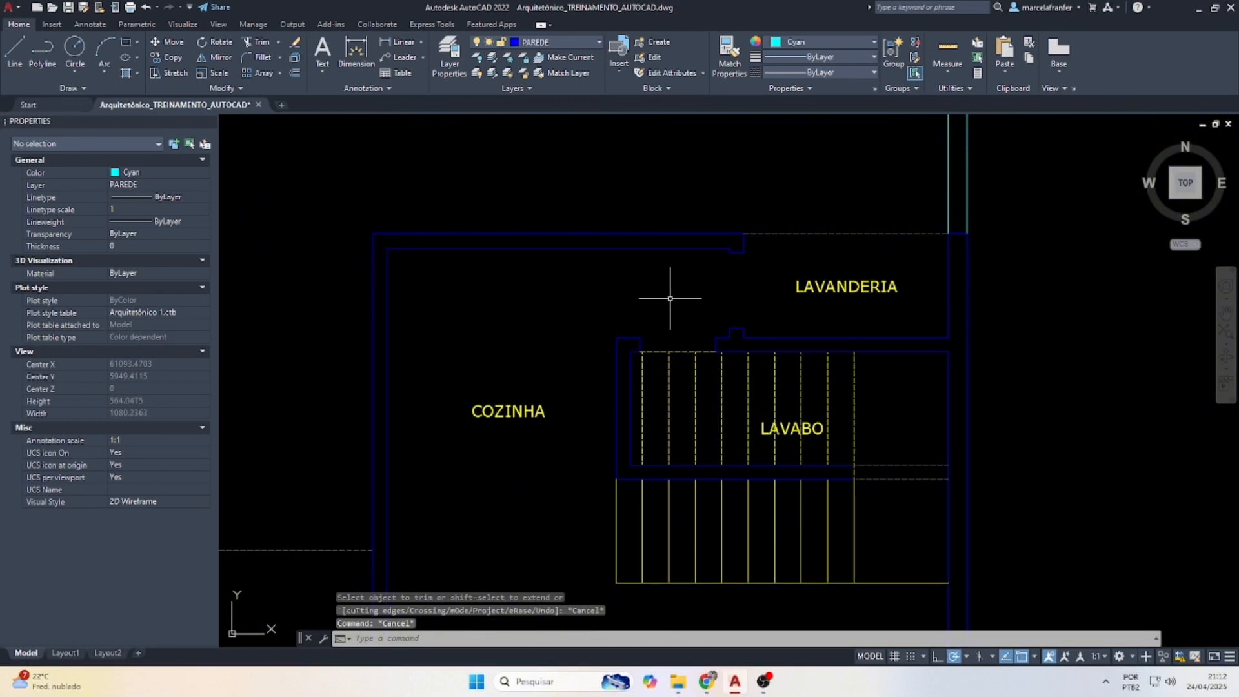
Draw a line across the Cozinha's upper wall from the inner face's midpoint to the outer face.
key("Return")
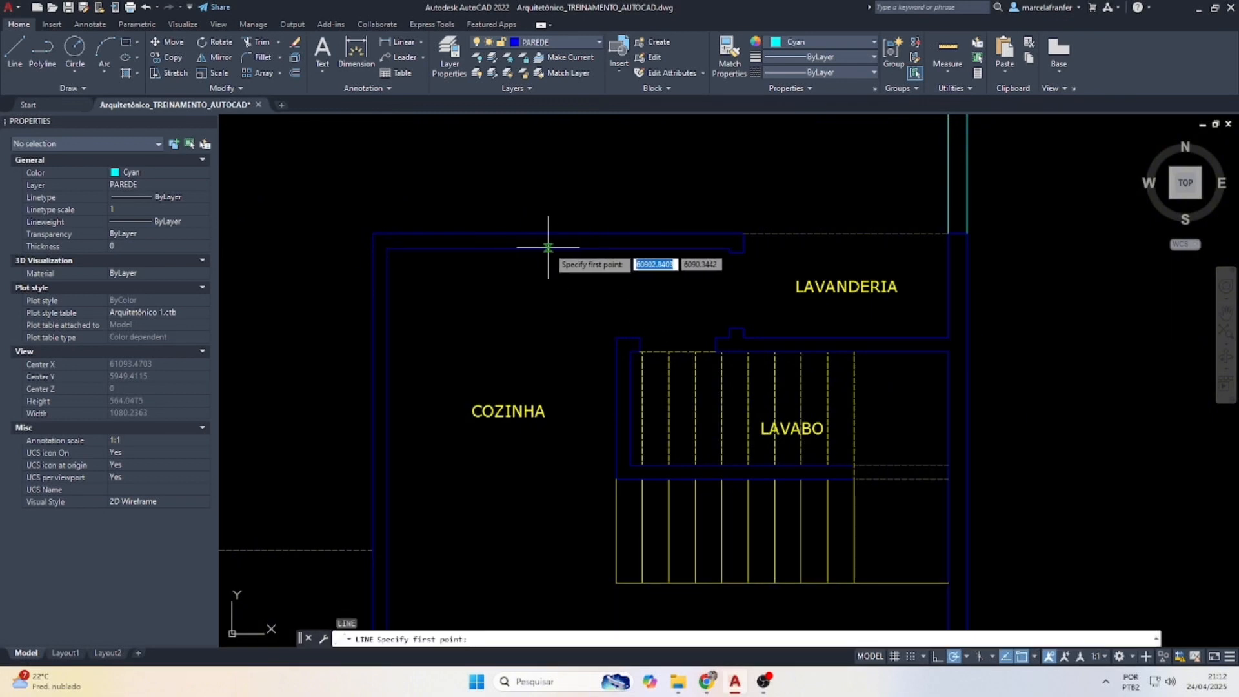
left_click(558, 248)
scroll(557, 249, "up", 2)
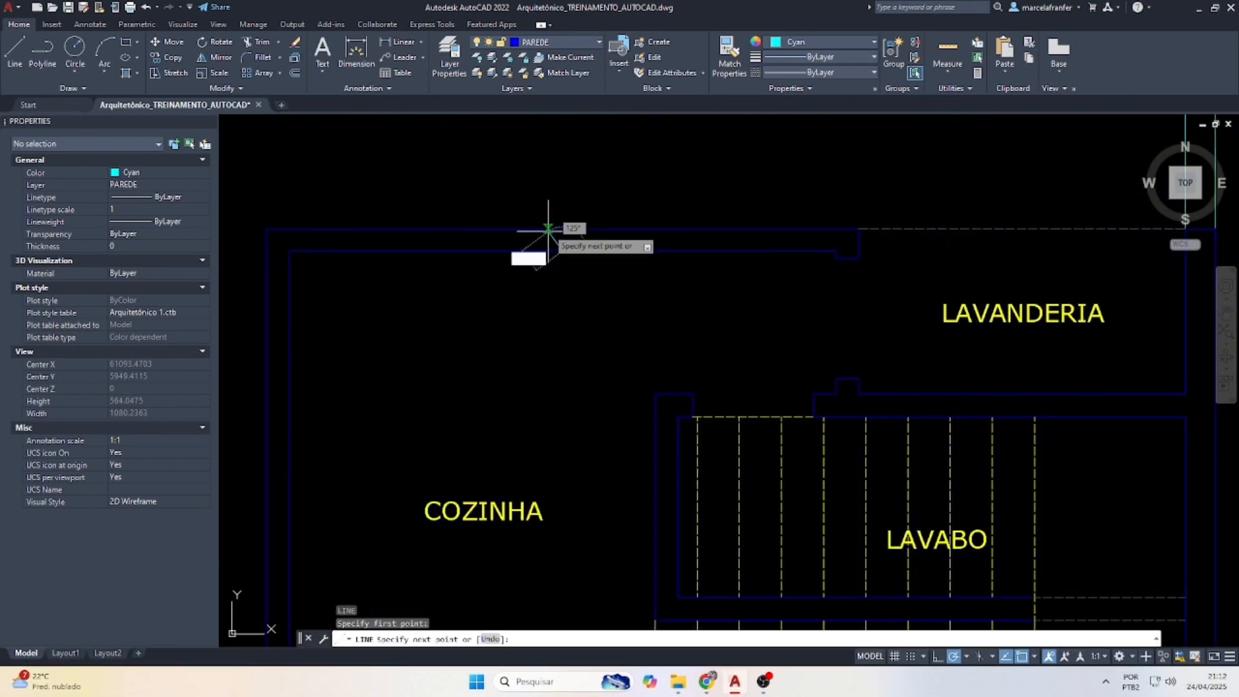
left_click(562, 229)
key("Escape")
key("Escape")
key("Escape")
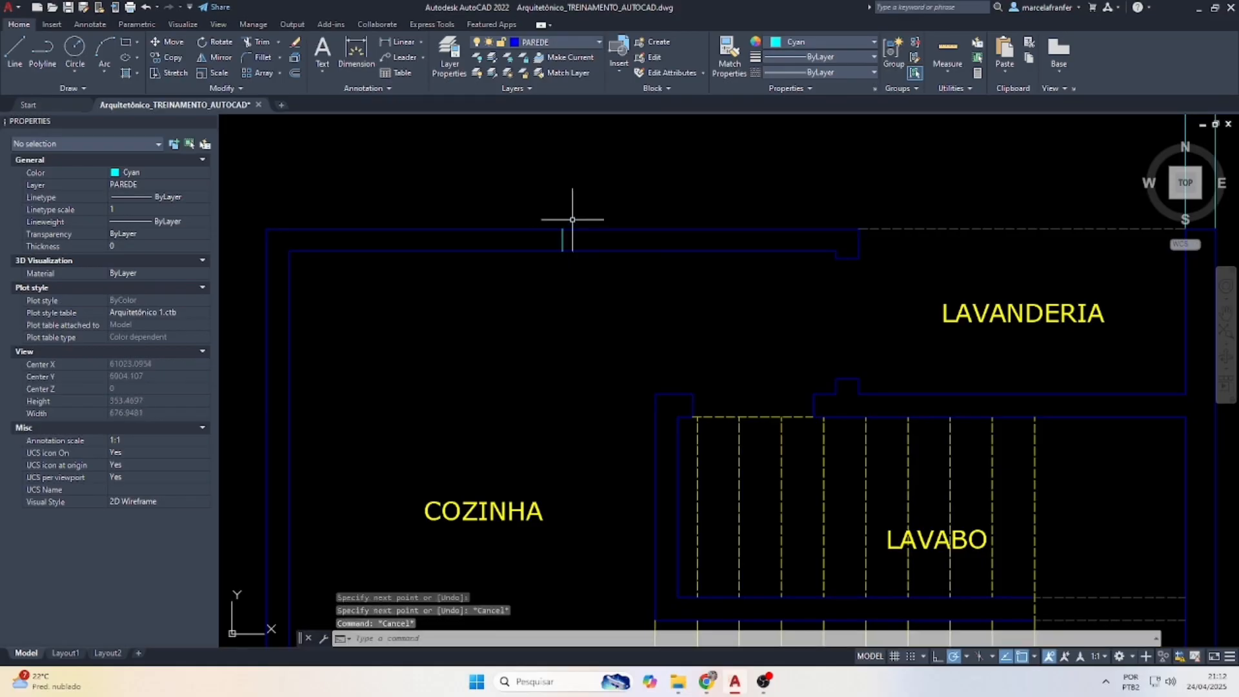
Measure the inner length of the Cozinha's upper wall with a temporary linear dimension.
left_click(401, 42)
left_click(290, 251)
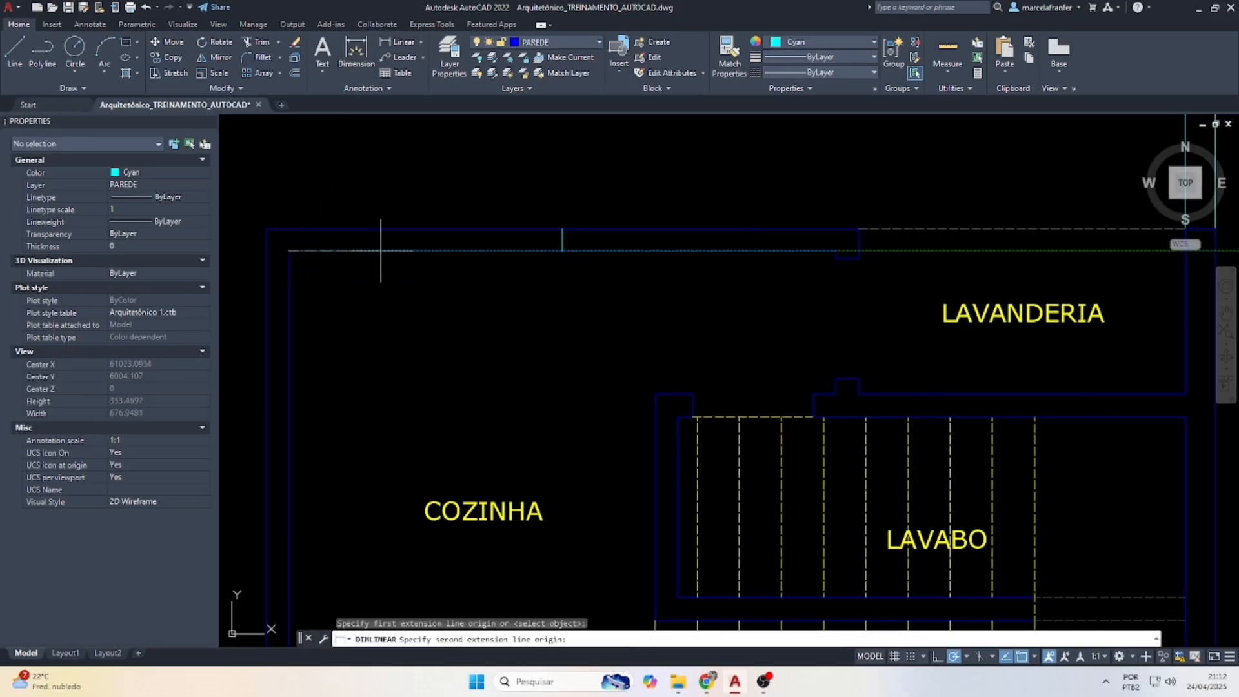
left_click(836, 252)
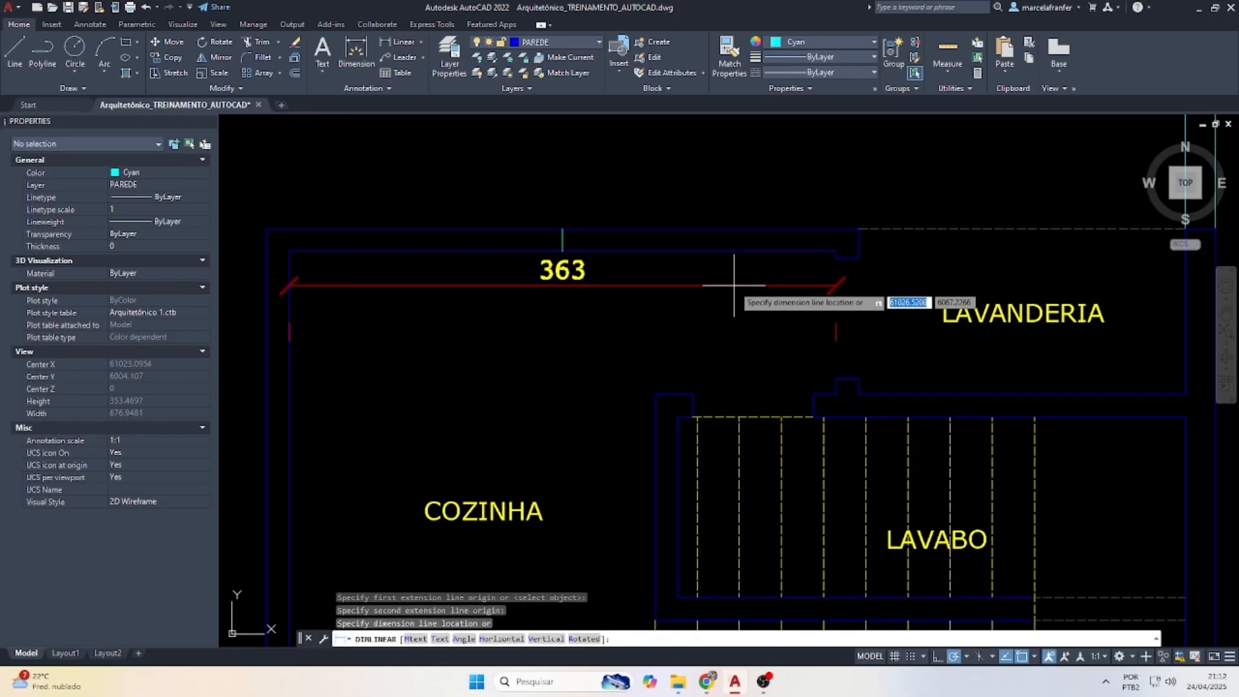
key("Escape")
key("Escape")
key("Escape")
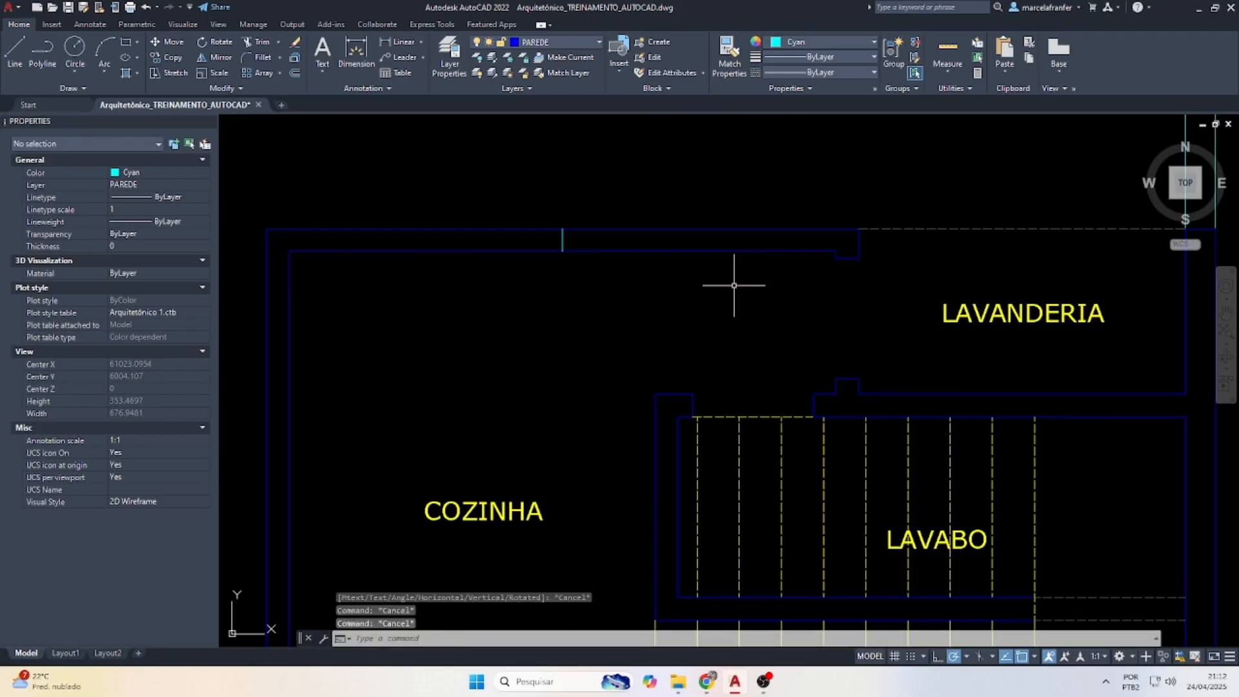
Offset the middle line across the Cozinha's upper wall 125 units to both sides.
key("Return")
key("Return")
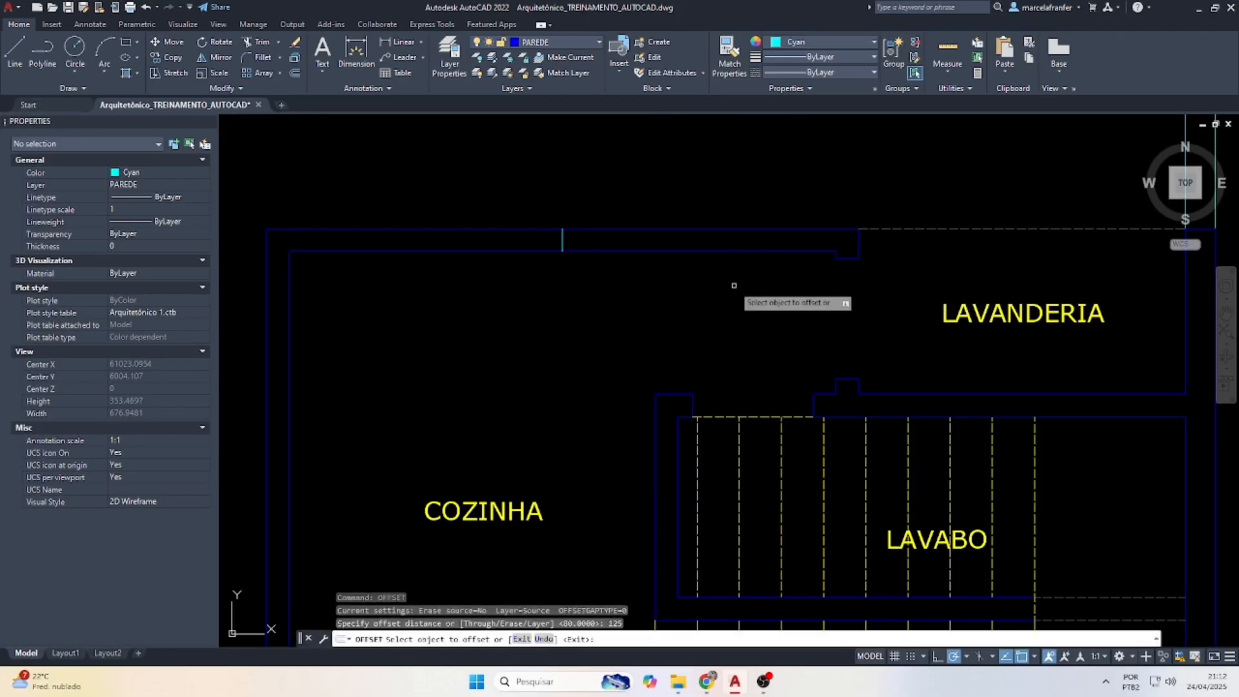
left_click(562, 240)
left_click(517, 241)
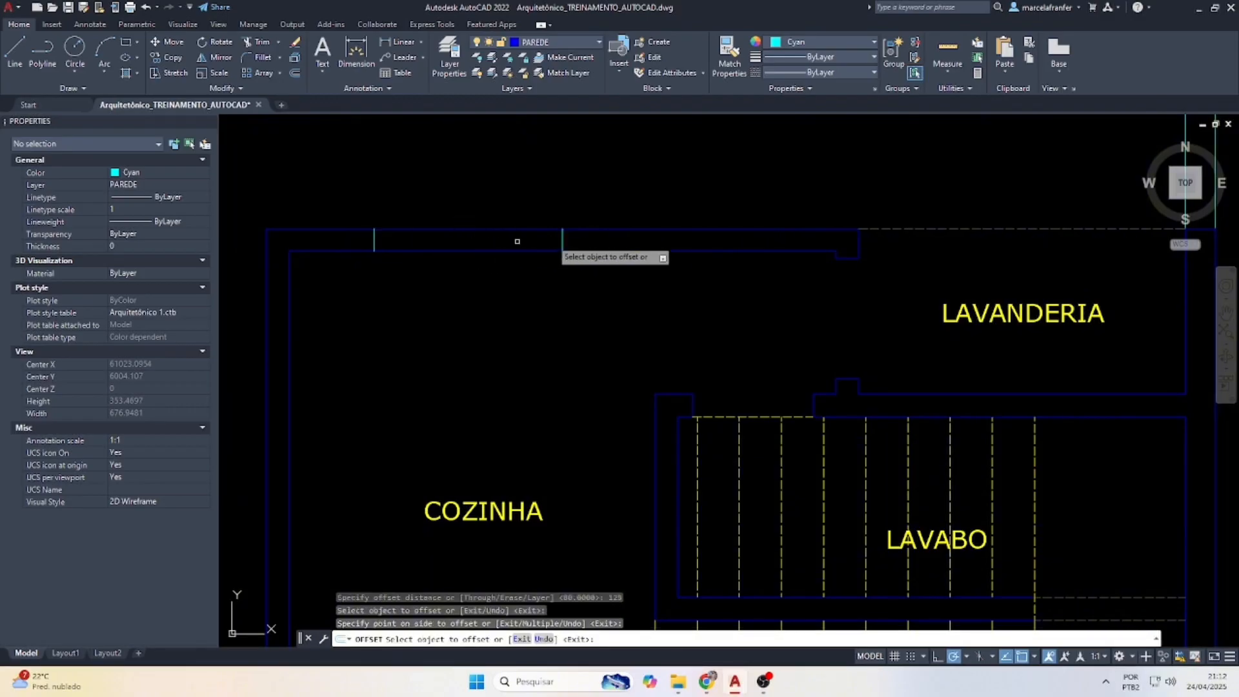
left_click(562, 237)
left_click(674, 225)
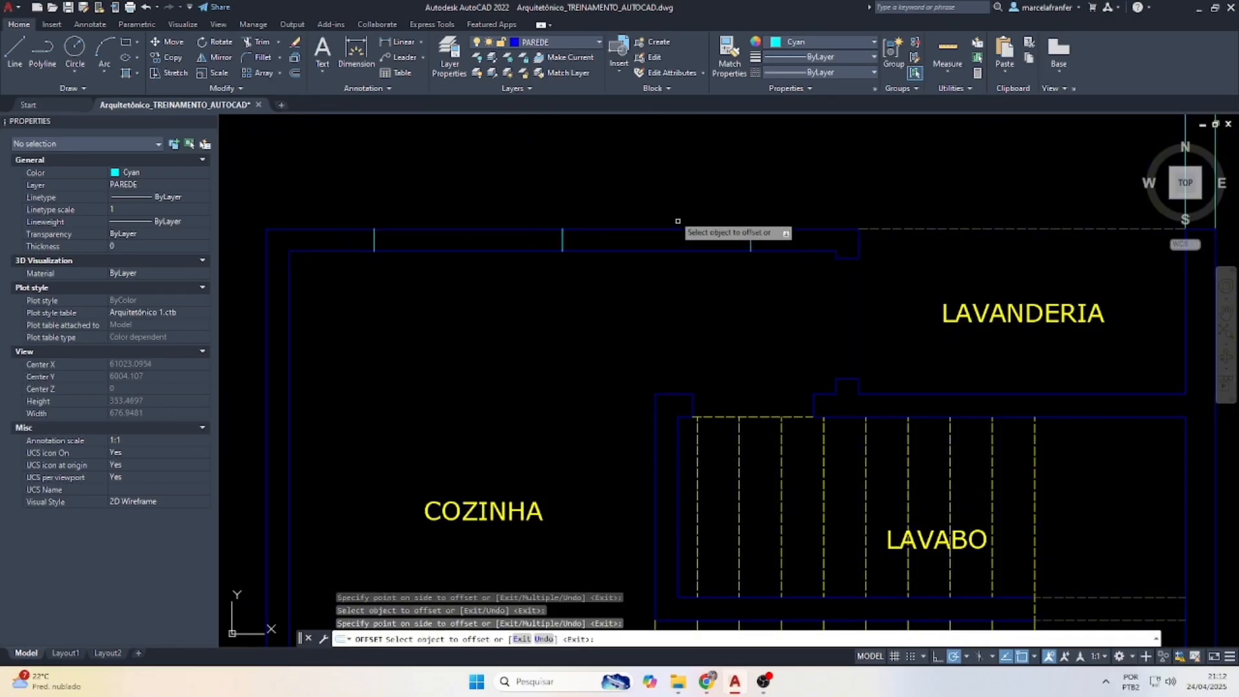
key("Escape")
key("Escape")
Delete the middle line across the Cozinha's upper wall.
left_click(468, 187)
left_click(584, 326)
key("Delete")
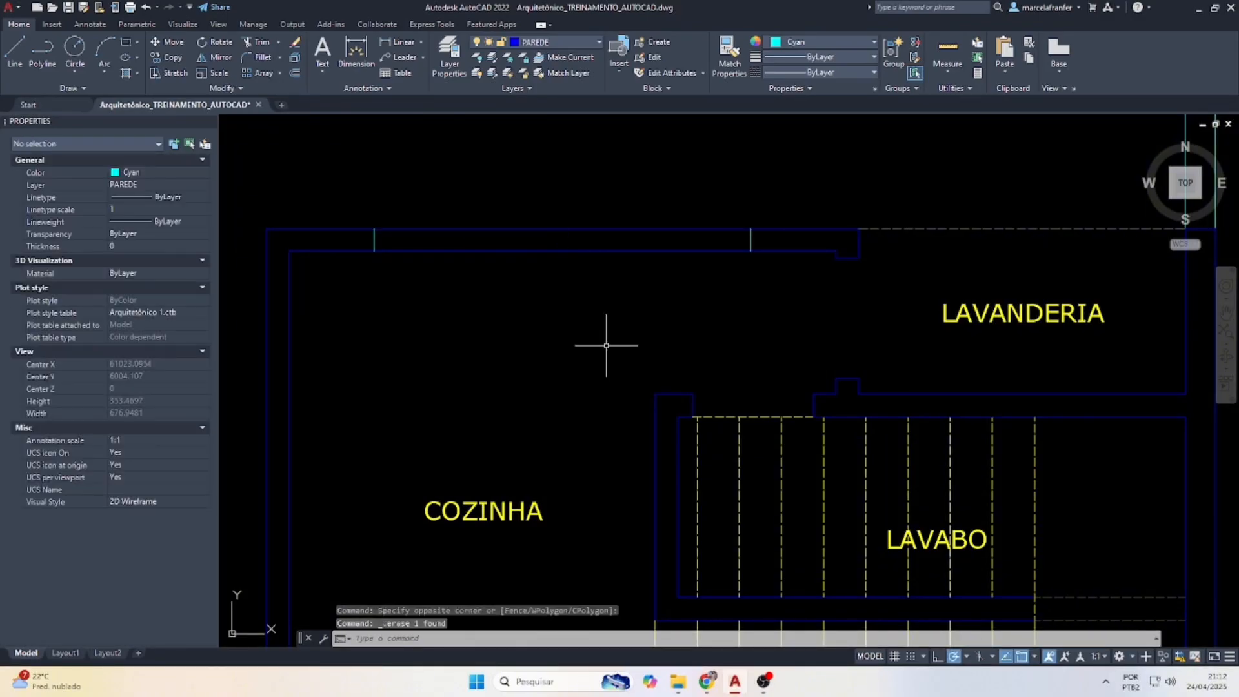
Trim both faces of the Cozinha's upper wall between the two offset lines to cut the opening.
key("Escape")
key("Return")
left_click(590, 202)
left_click(584, 288)
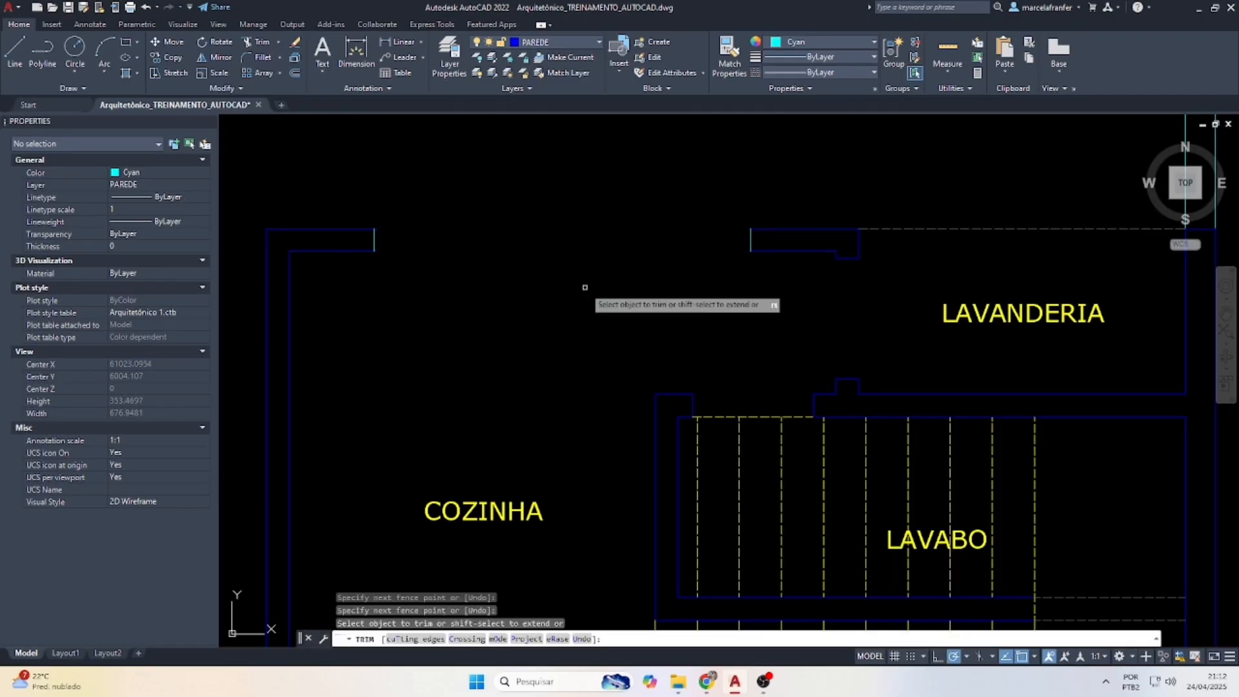
key("Escape")
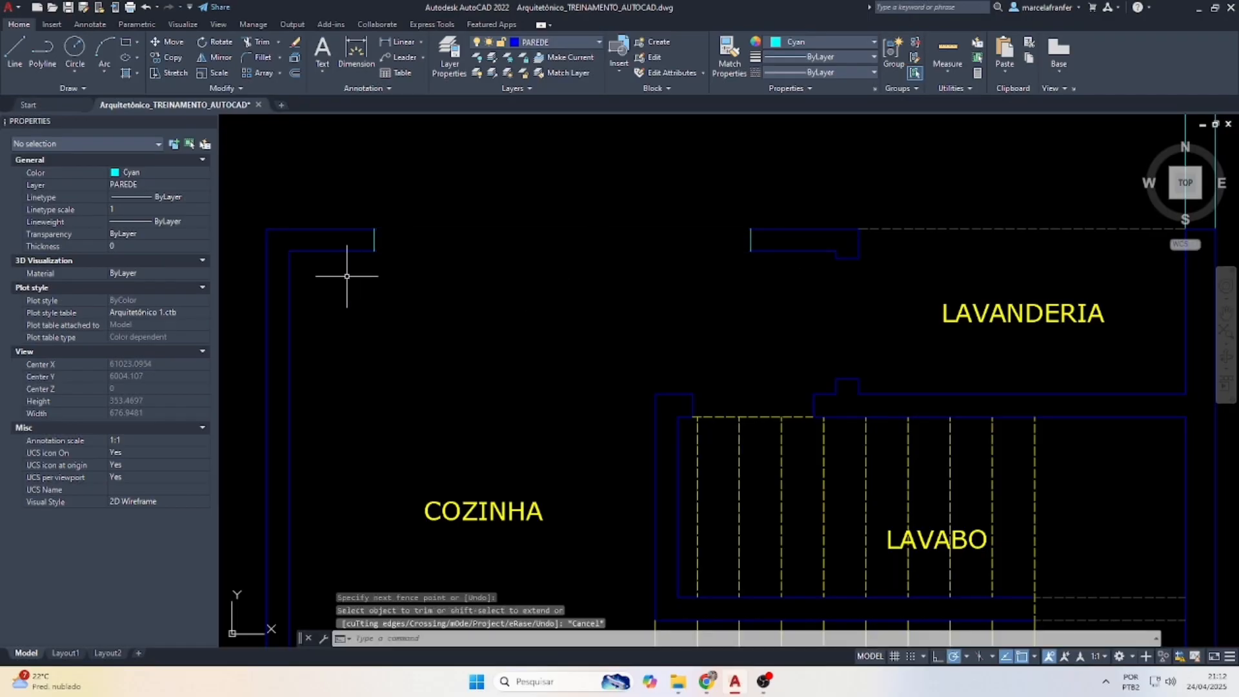
Measure the distance from the Cozinha's upper-left inner corner to the opening's left jamb.
left_click(395, 43)
left_click(290, 252)
left_click(375, 251)
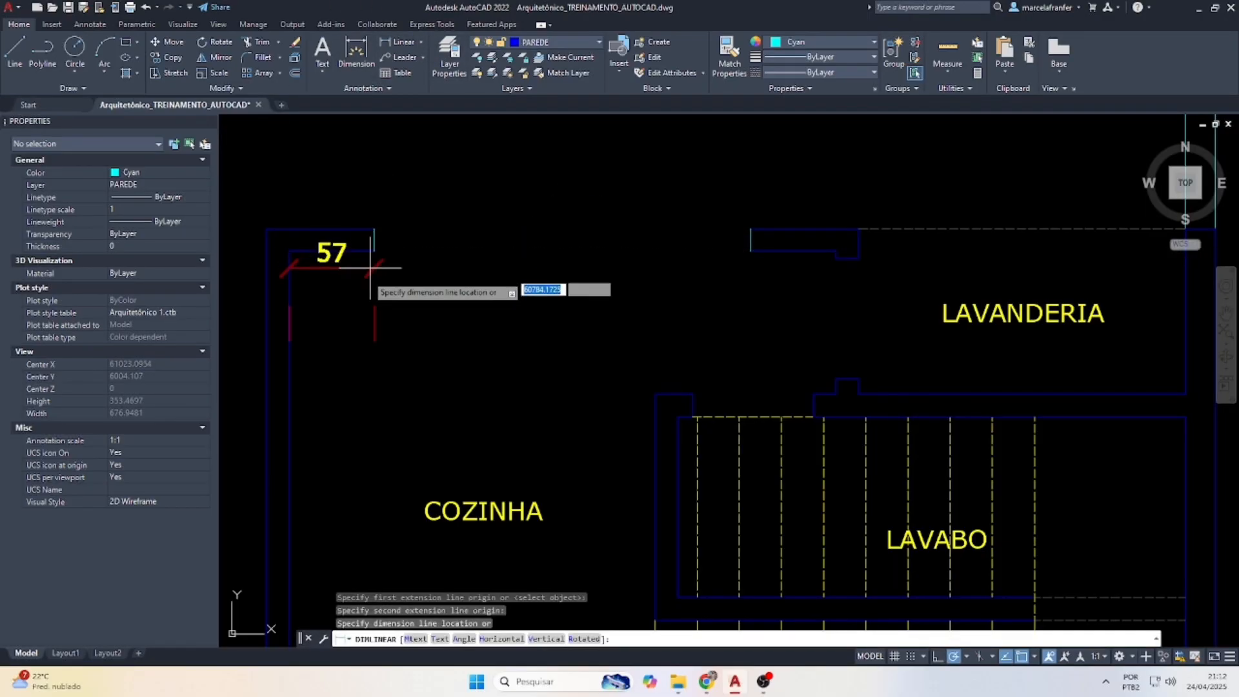
key("Escape")
Move both jamb lines of the Cozinha's upper wall opening 10 units to the right.
left_click(360, 193)
left_click(777, 303)
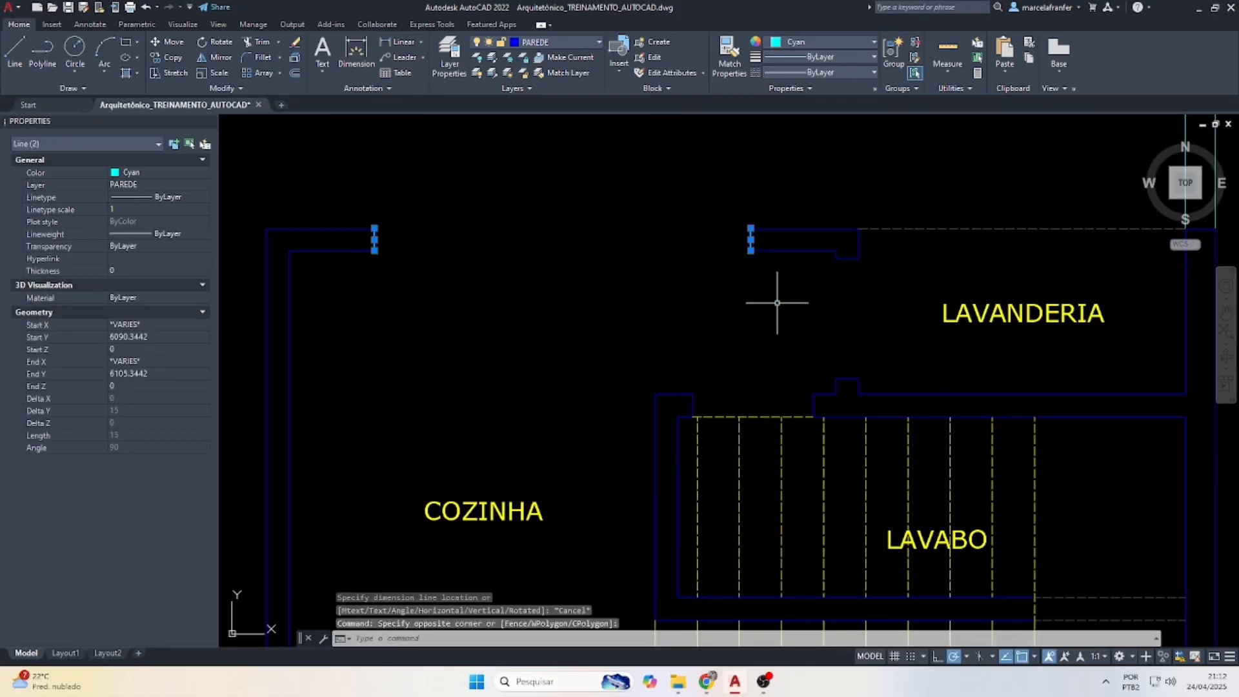
key("Return")
left_click(752, 241)
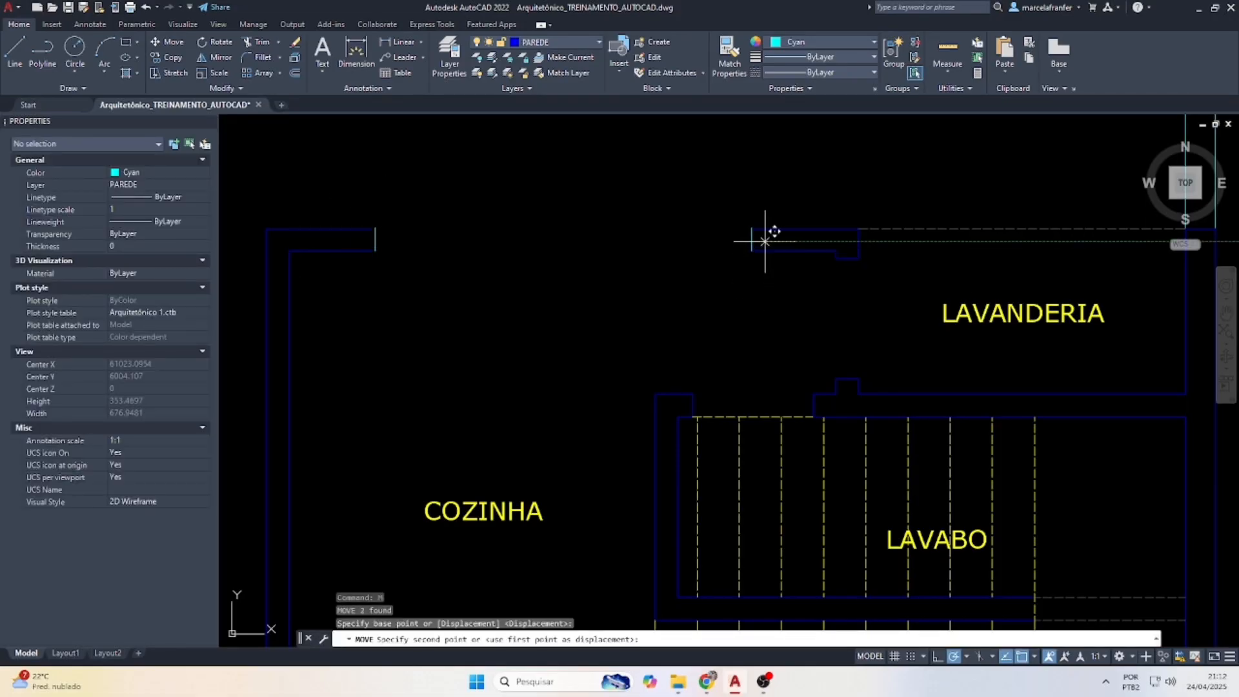
type("10")
key("Return")
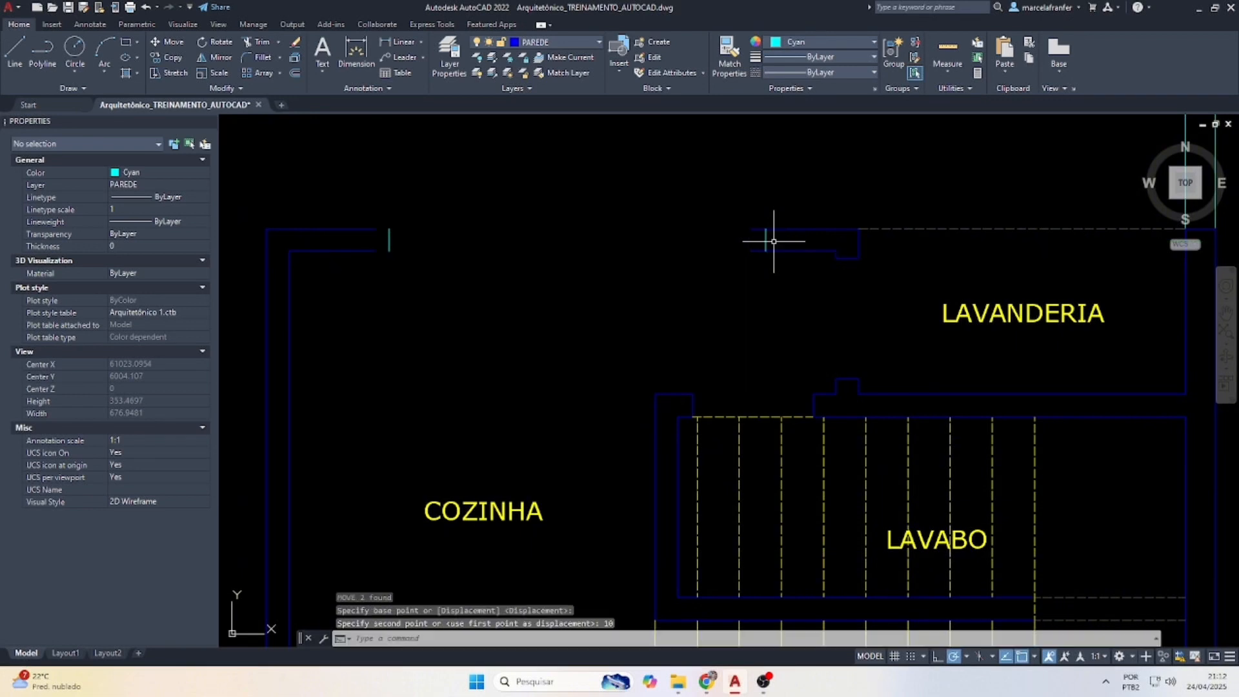
key("Escape")
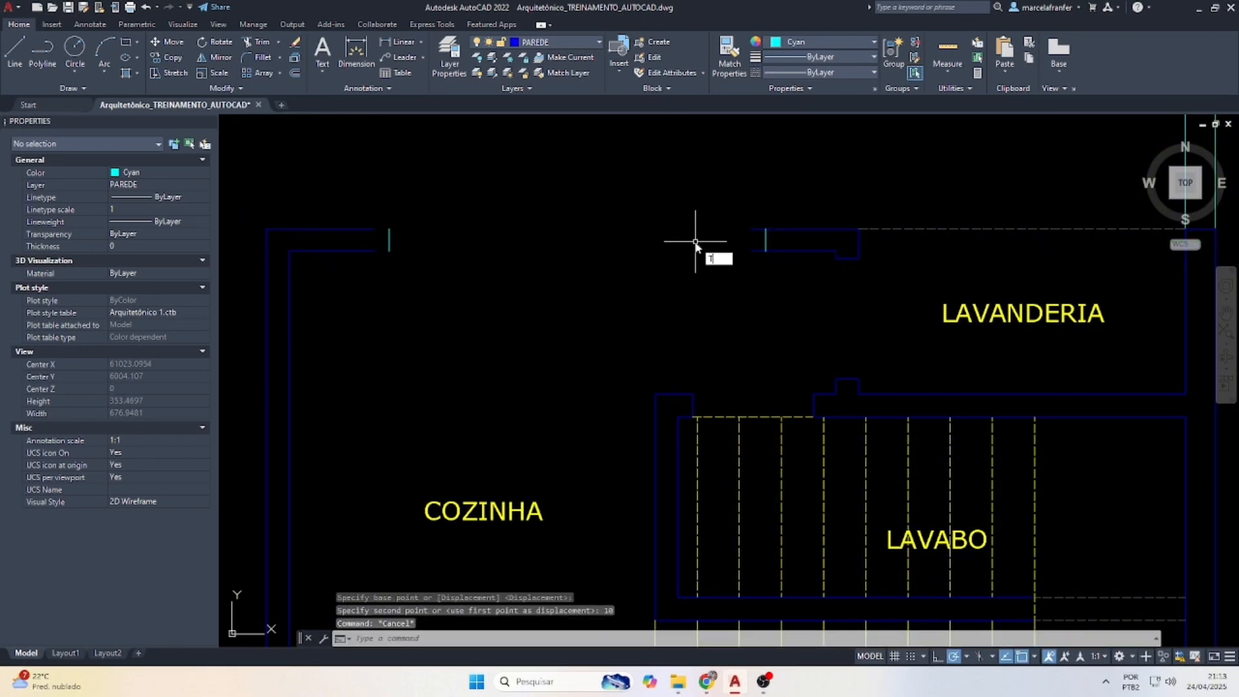
Trim the wall-face ends that project past the right jamb line of the Cozinha's upper opening.
type("tr")
key("Return")
scroll(753, 215, "up", 4)
key("Escape")
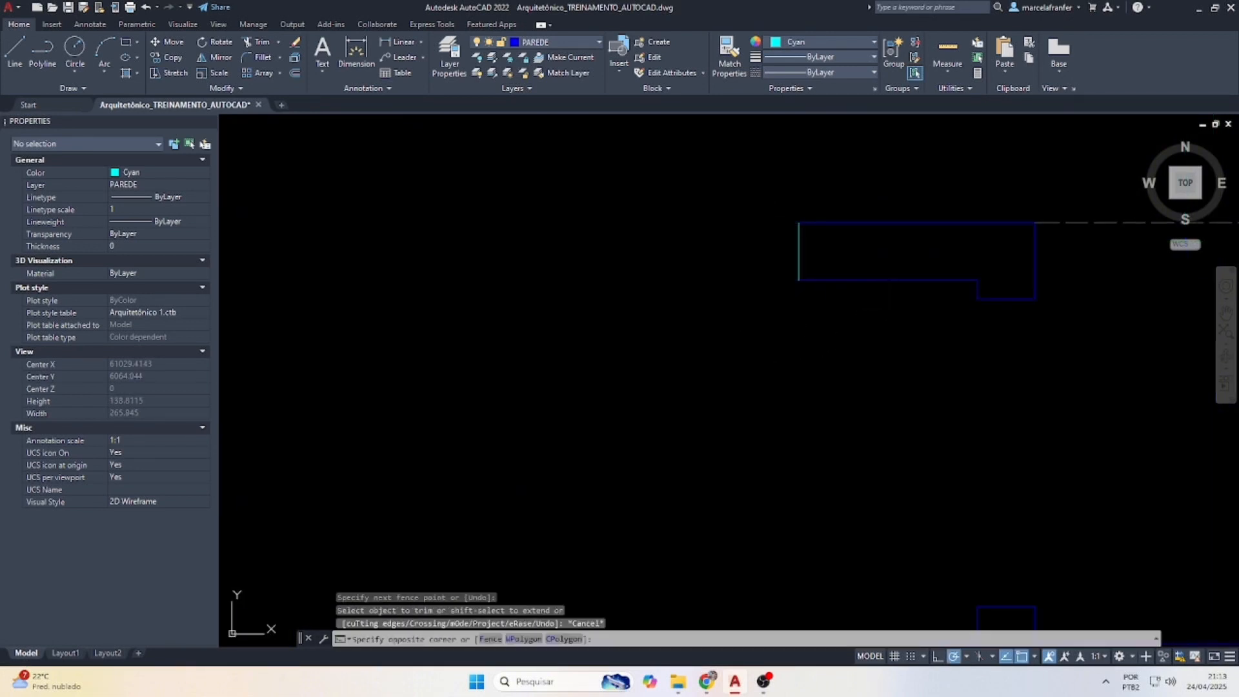
Match both jamb lines of the Cozinha's upper opening to the properties of the blue wall line.
left_click_drag(904, 297, 853, 252)
type("MA")
key("Return")
left_click(852, 251)
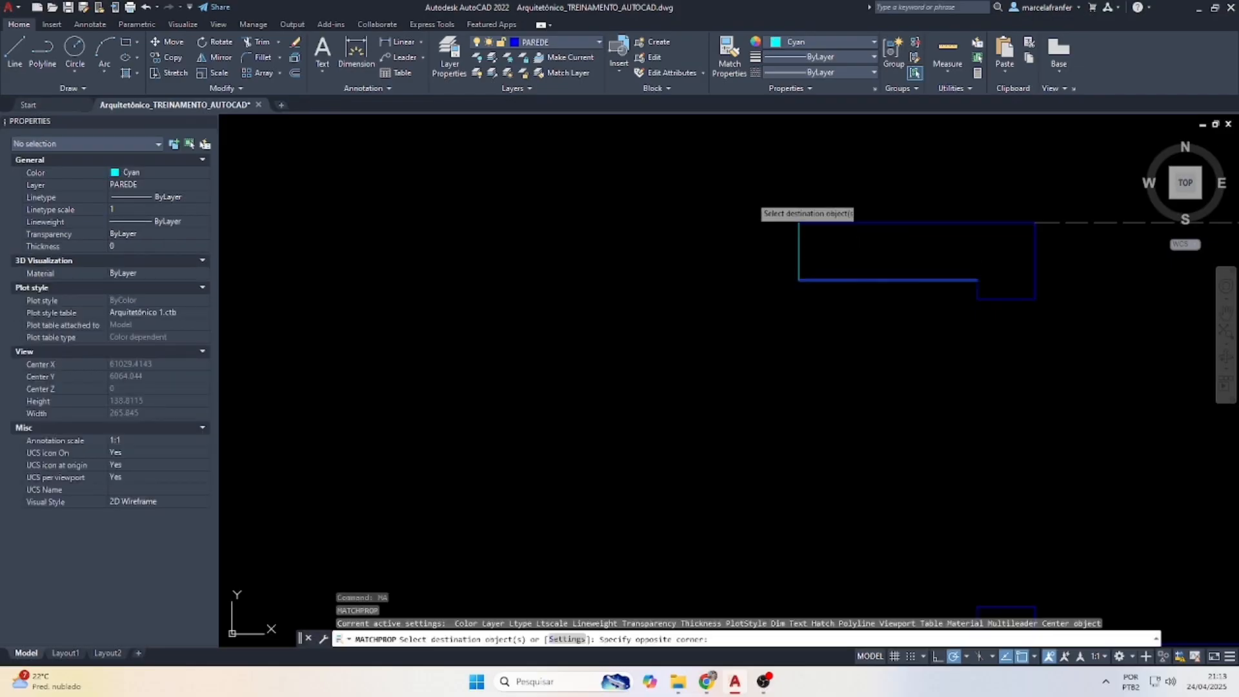
left_click(754, 199)
scroll(904, 259, "down", 2)
middle_click_drag(536, 261, 517, 261)
scroll(390, 260, "up", 2)
scroll(597, 262, "down", 8)
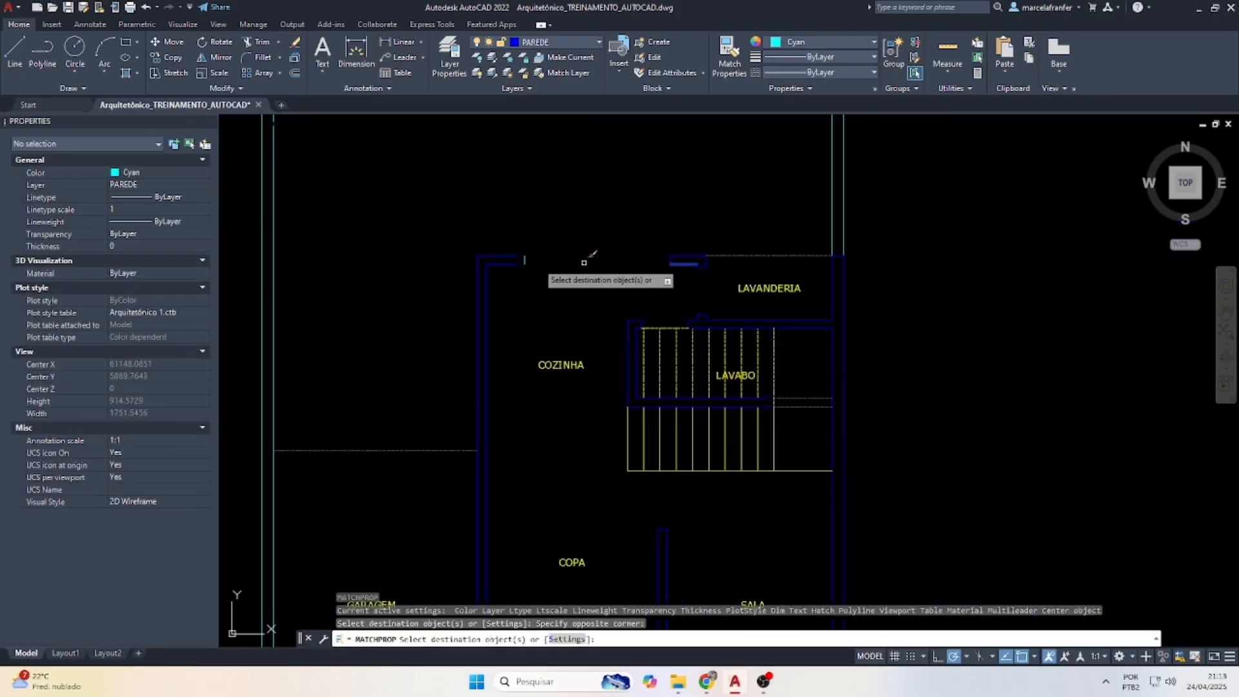
scroll(522, 260, "up", 4)
left_click(540, 260)
left_click(494, 249)
key("Escape")
Extend both faces of the Cozinha's upper-left wall stub to the moved left jamb line.
left_click(534, 263)
left_click(516, 258)
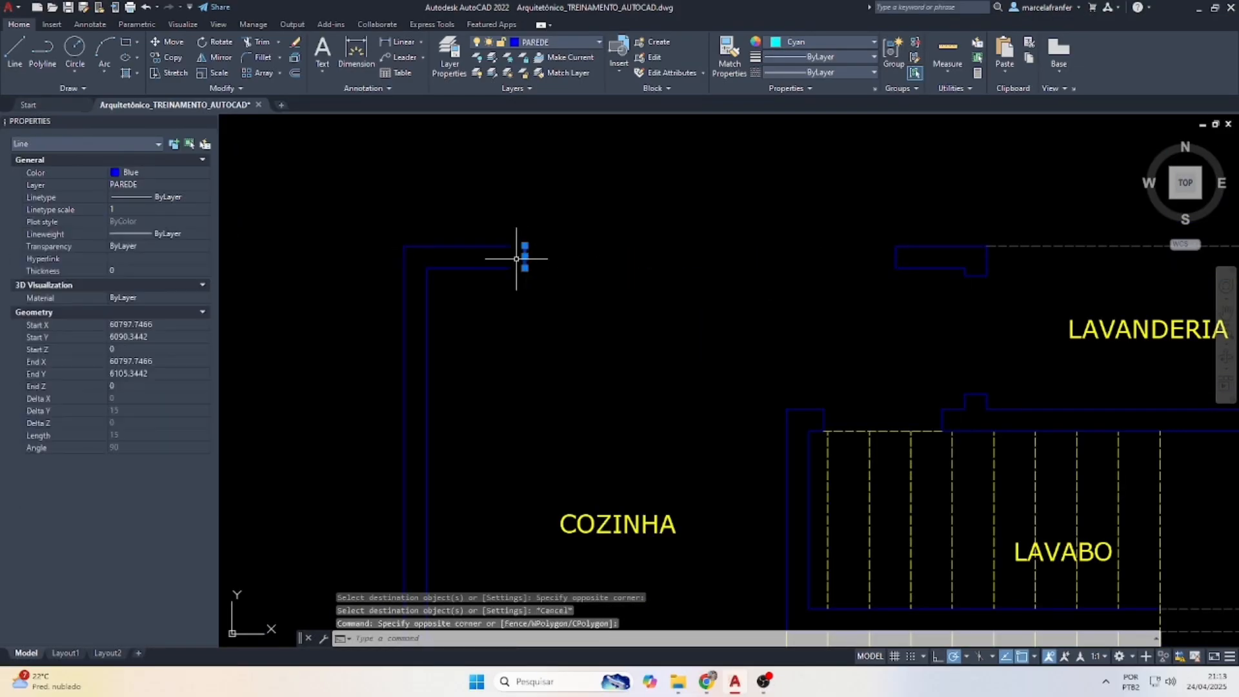
type("ex")
key("Return")
left_click(481, 236)
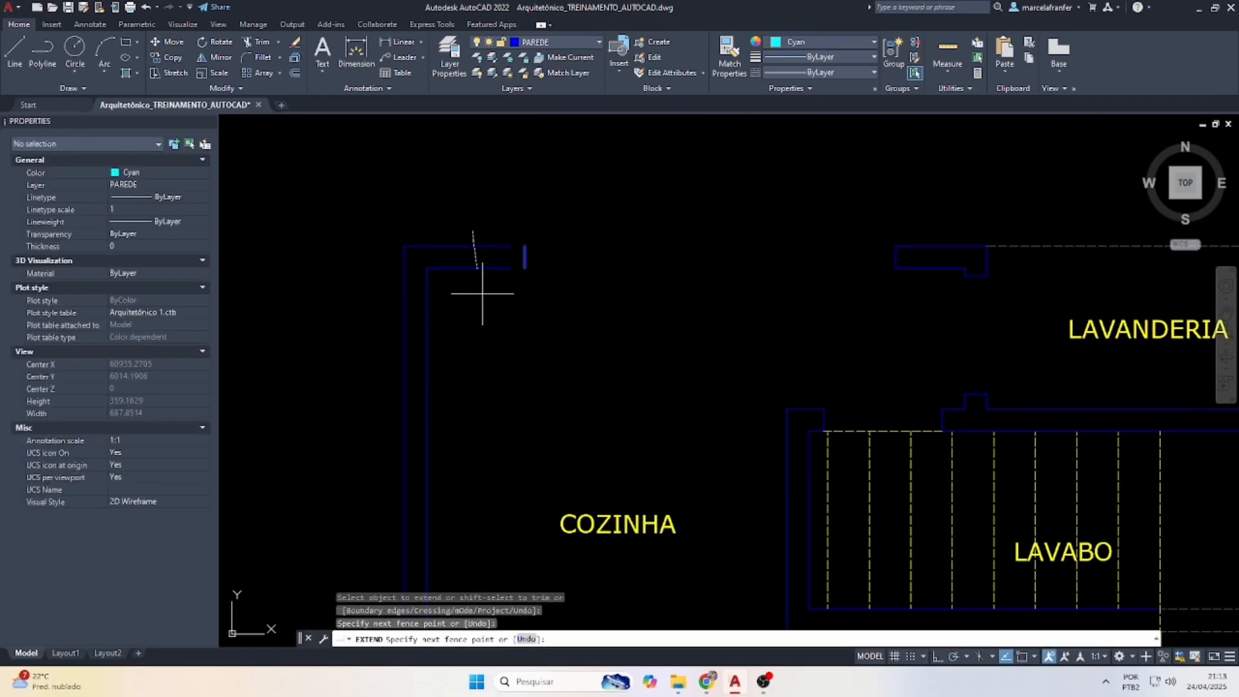
left_click(491, 290)
key("Return")
scroll(581, 275, "down", 4)
key("Escape")
key("Escape")
scroll(645, 232, "up", 4)
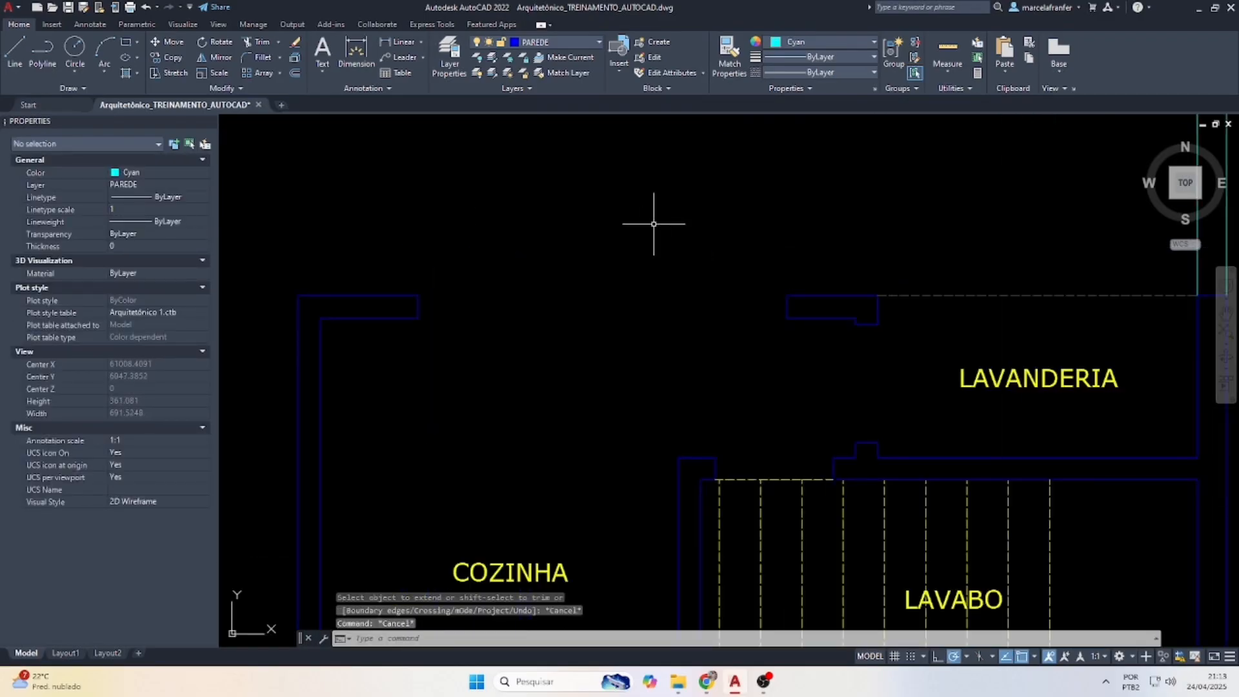
Draw an 80-unit horizontal line to the right from the upper-right corner of the Lavanderia doorway's lower jamb.
scroll(613, 223, "down", 2)
scroll(600, 232, "down", 4)
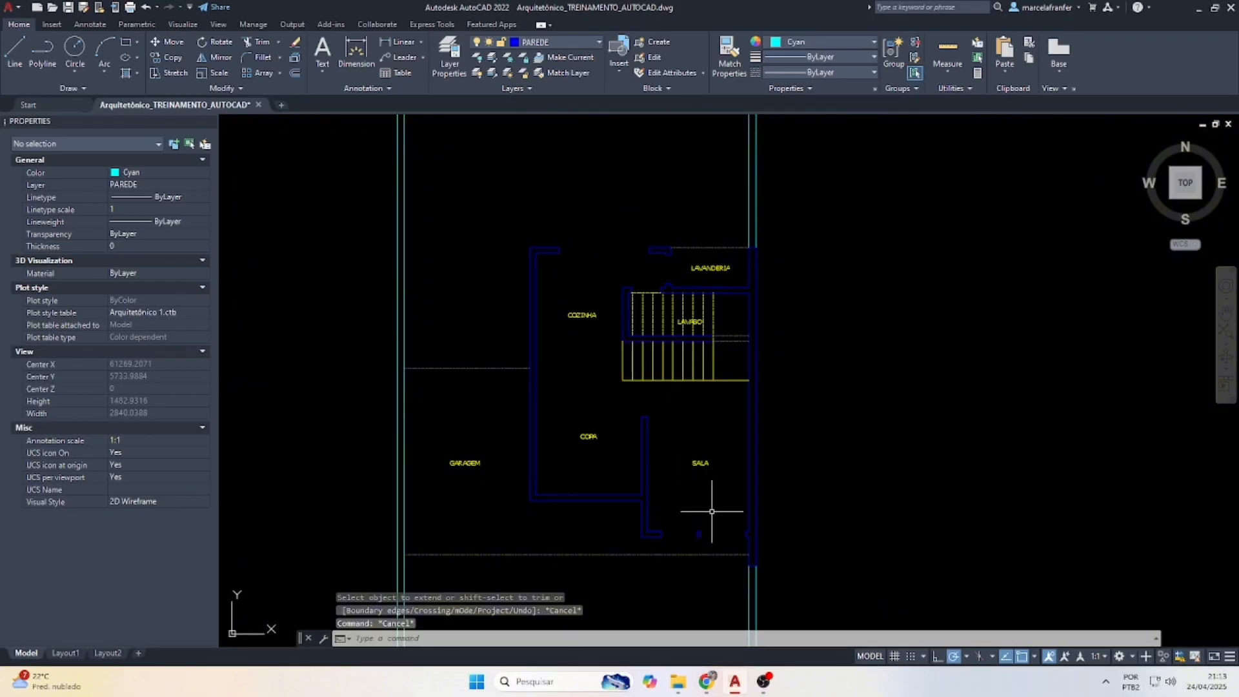
scroll(639, 254, "up", 4)
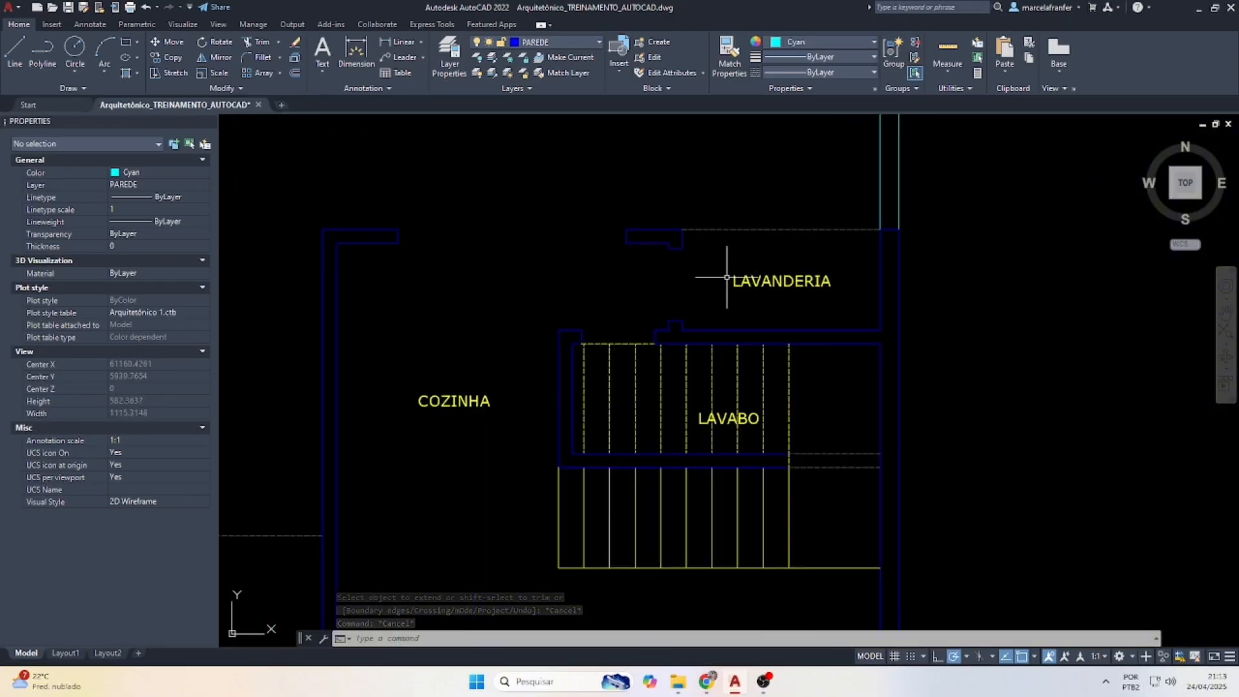
key("Escape")
key("Escape")
type("l")
key("Return")
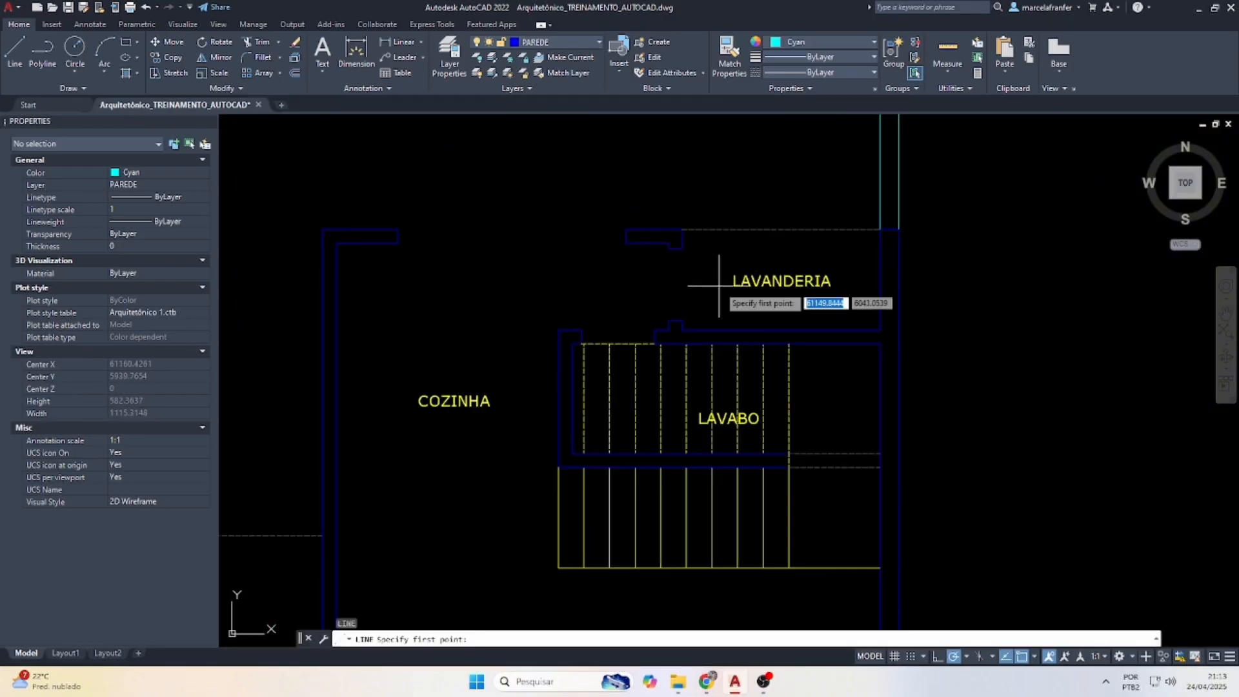
scroll(680, 319, "up", 4)
left_click(670, 316)
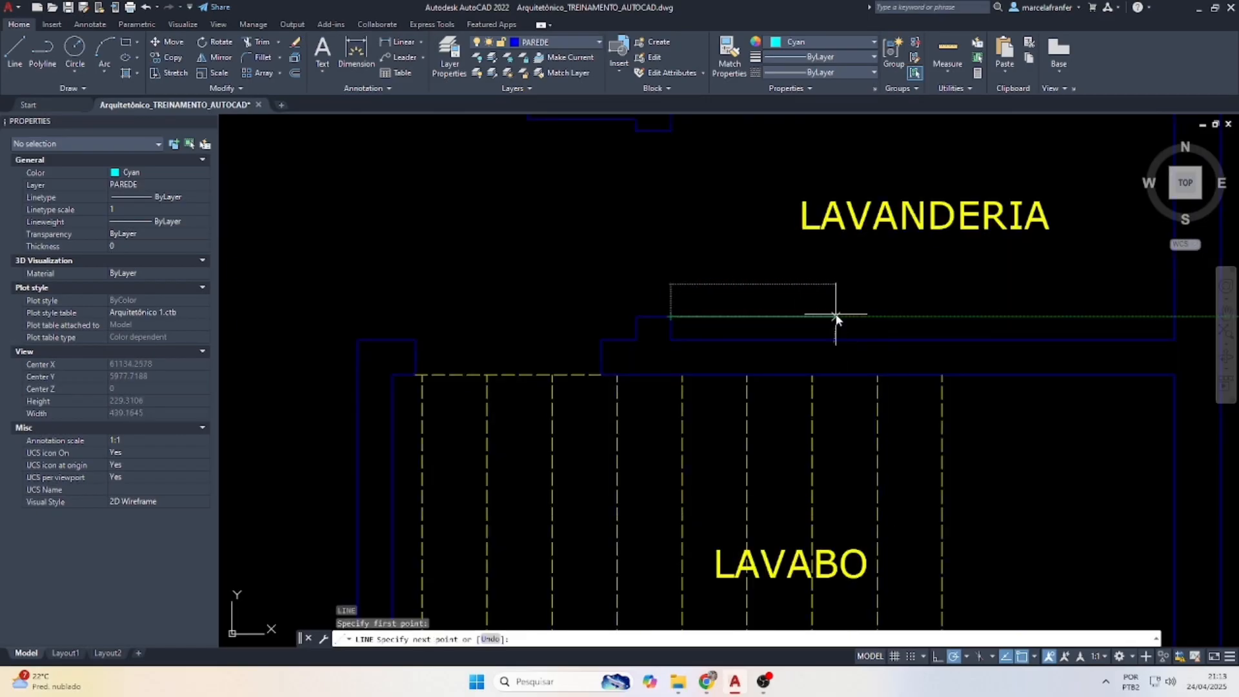
type("80")
key("Return")
key("Escape")
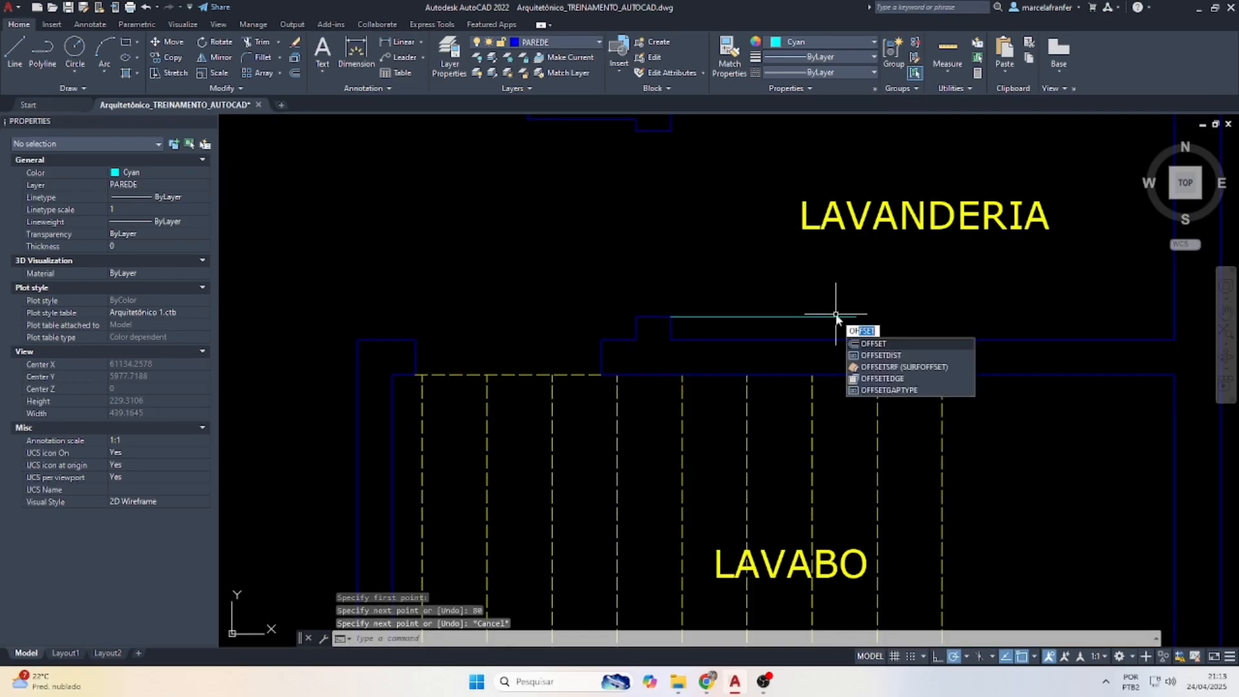
Offset the Lavanderia door line 3 units upward.
key("Return")
type("3")
key("Return")
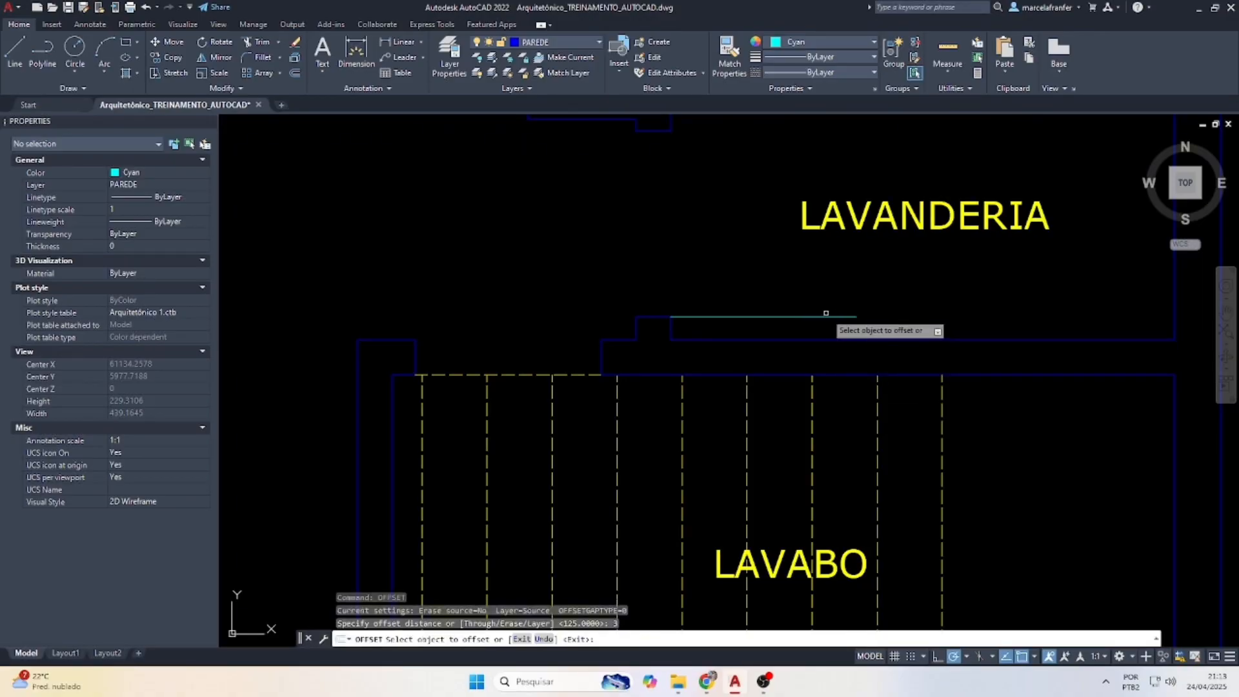
scroll(801, 316, "up", 2)
left_click(801, 317)
left_click(780, 284)
key("Escape")
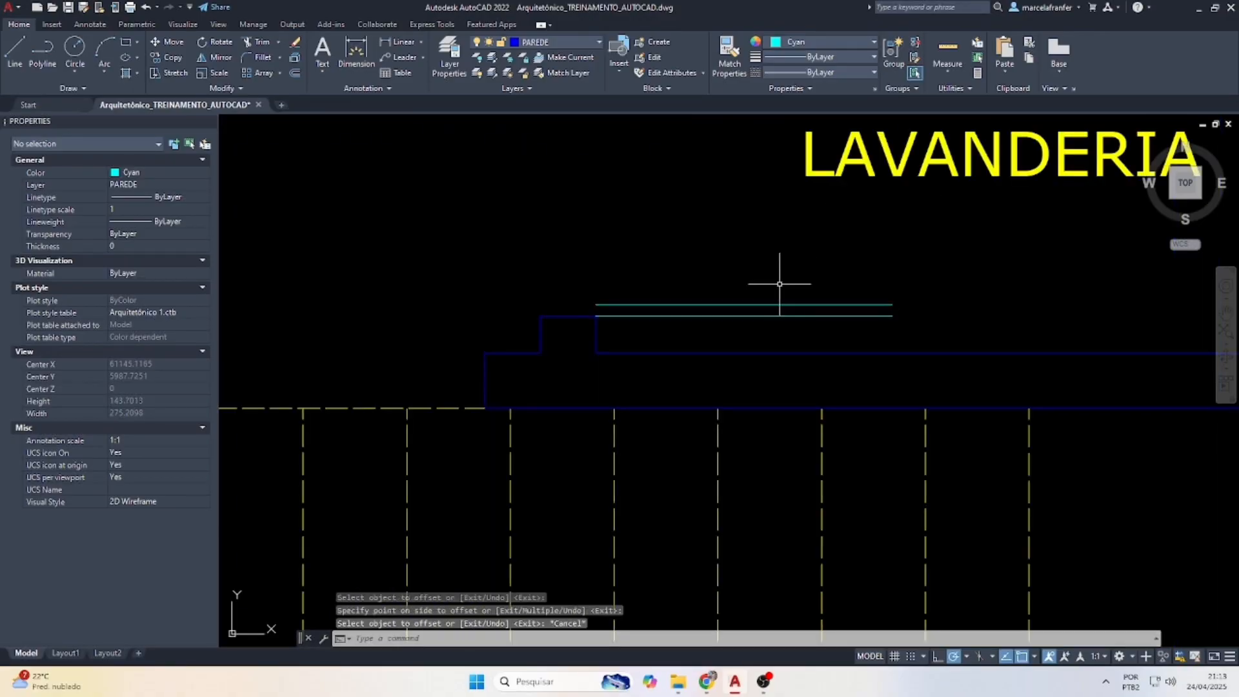
Close both ends of the Lavanderia door leaf with short vertical lines between the two parallel lines.
key("l")
key("Return")
left_click(891, 315)
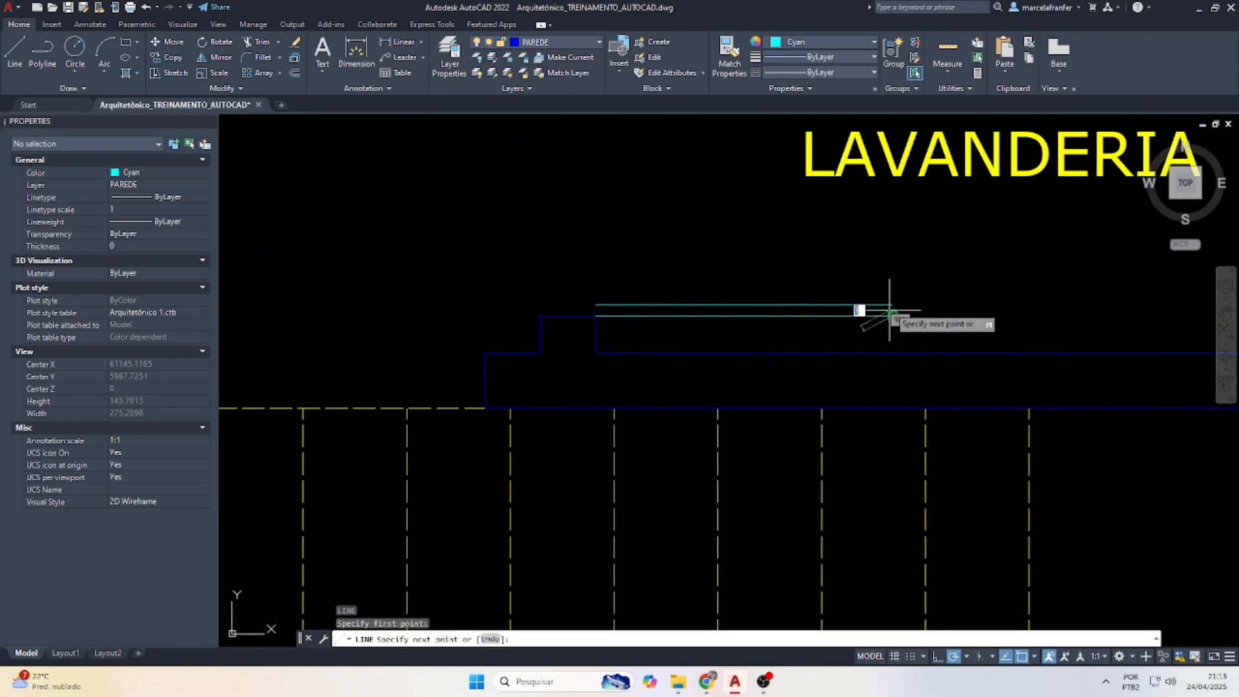
left_click(881, 304)
key("Escape")
key("l")
key("Return")
left_click(595, 316)
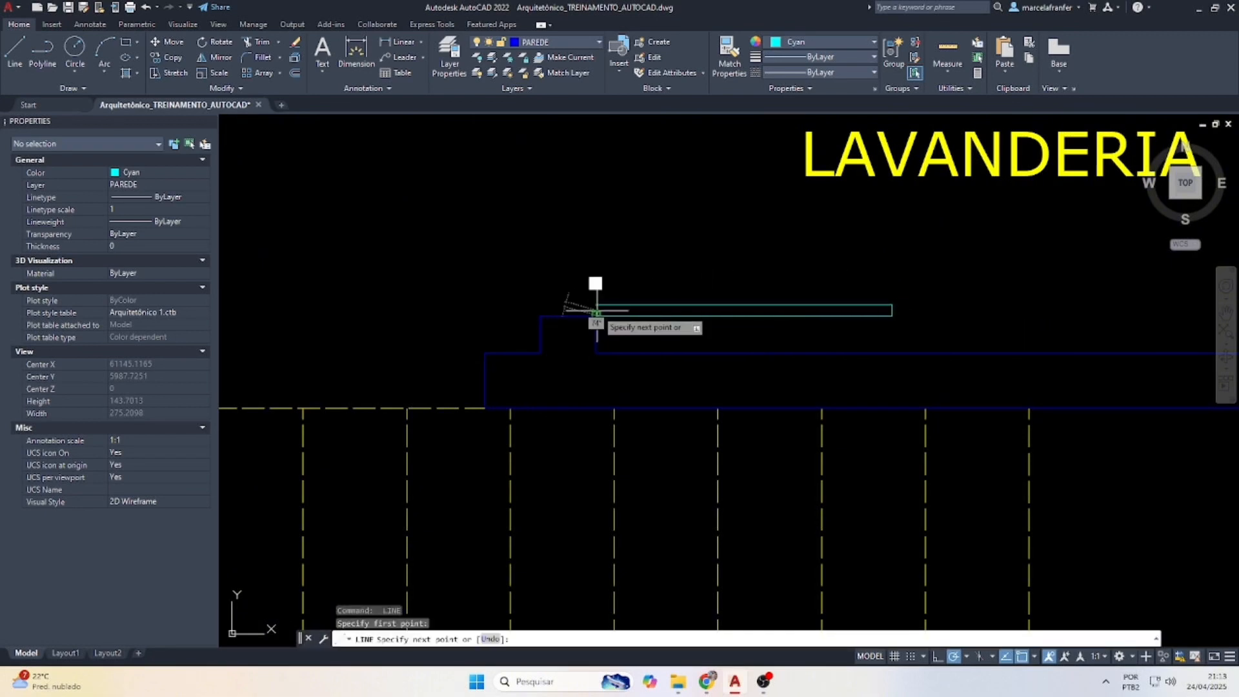
left_click(595, 304)
key("Escape")
Set the colour of the four Lavanderia door leaf lines to Yellow.
left_click(592, 294)
left_click(946, 321)
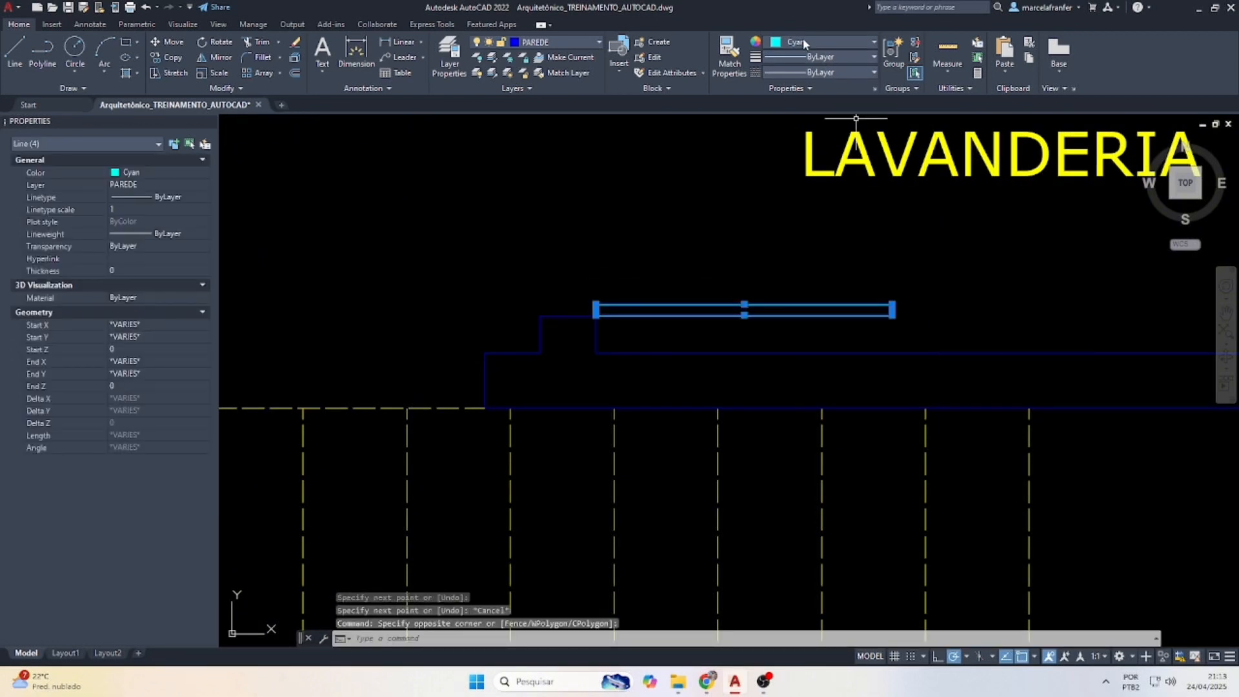
left_click(807, 41)
left_click(785, 147)
key("Escape")
key("Escape")
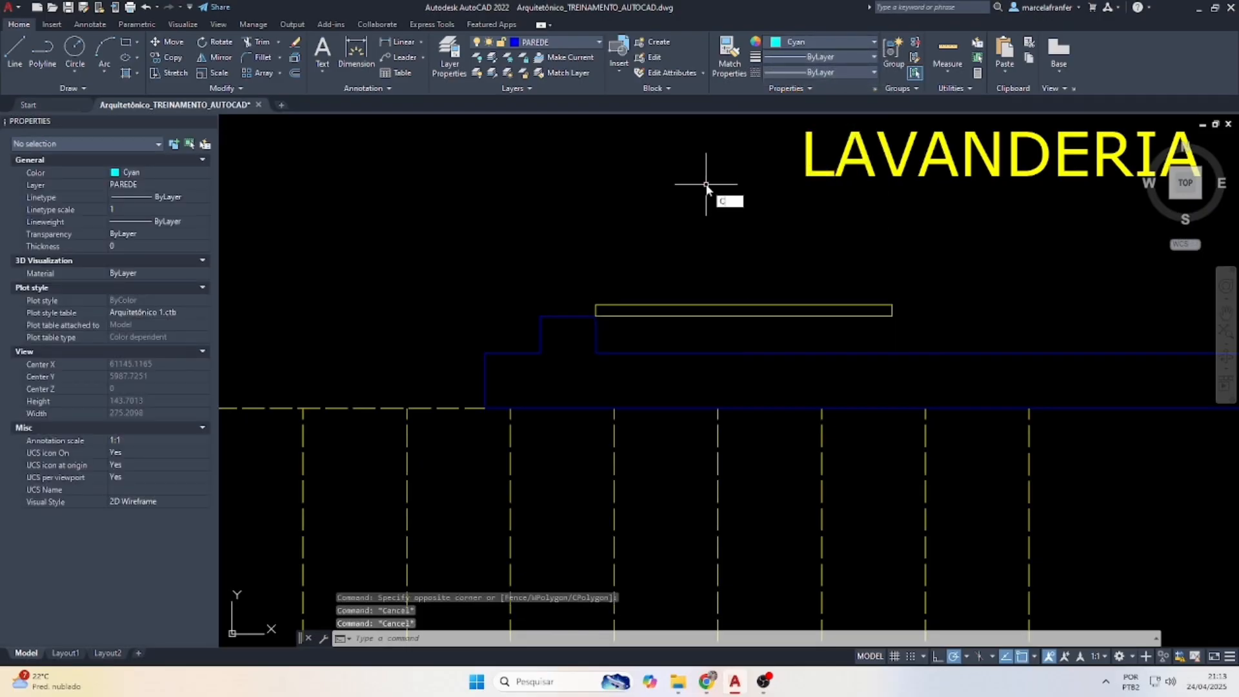
Draw a circle of radius 80 centred on the Lavanderia door leaf's lower-left corner.
type("CIRCLE")
key("Return")
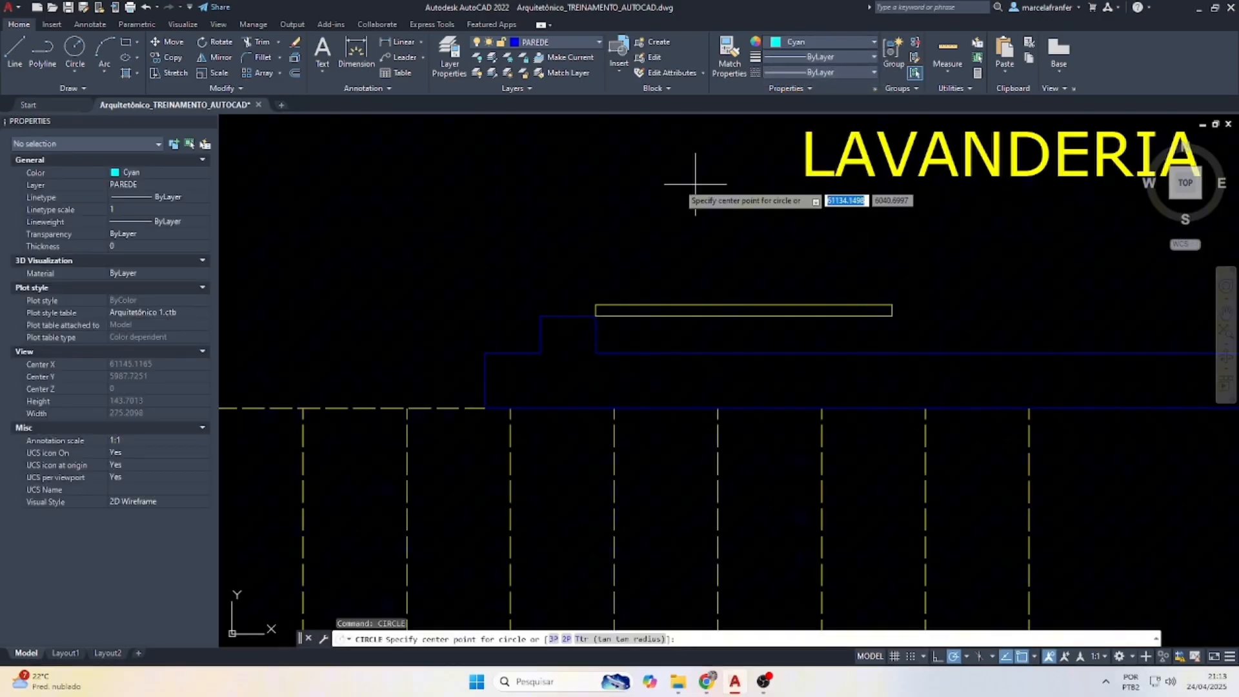
left_click(595, 315)
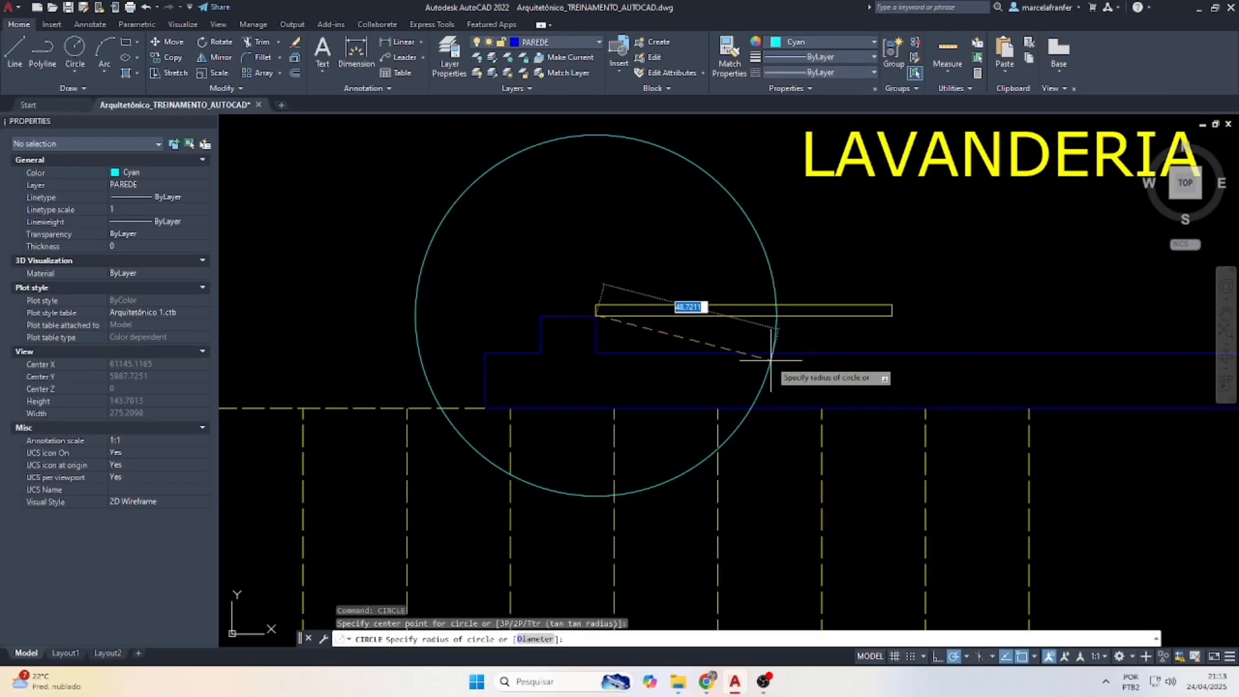
key("Return")
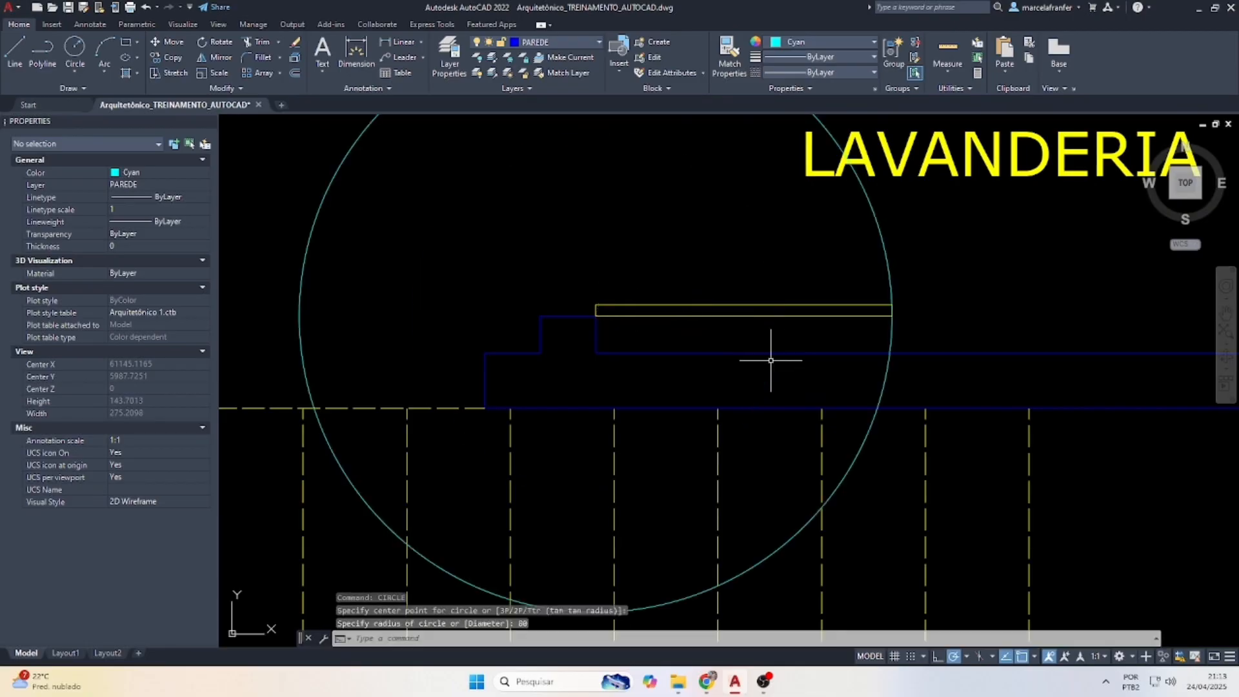
key("Escape")
Set the colour of the Lavanderia door swing circle to red, Color 10.
scroll(768, 363, "down", 2)
left_click(630, 288)
left_click(582, 262)
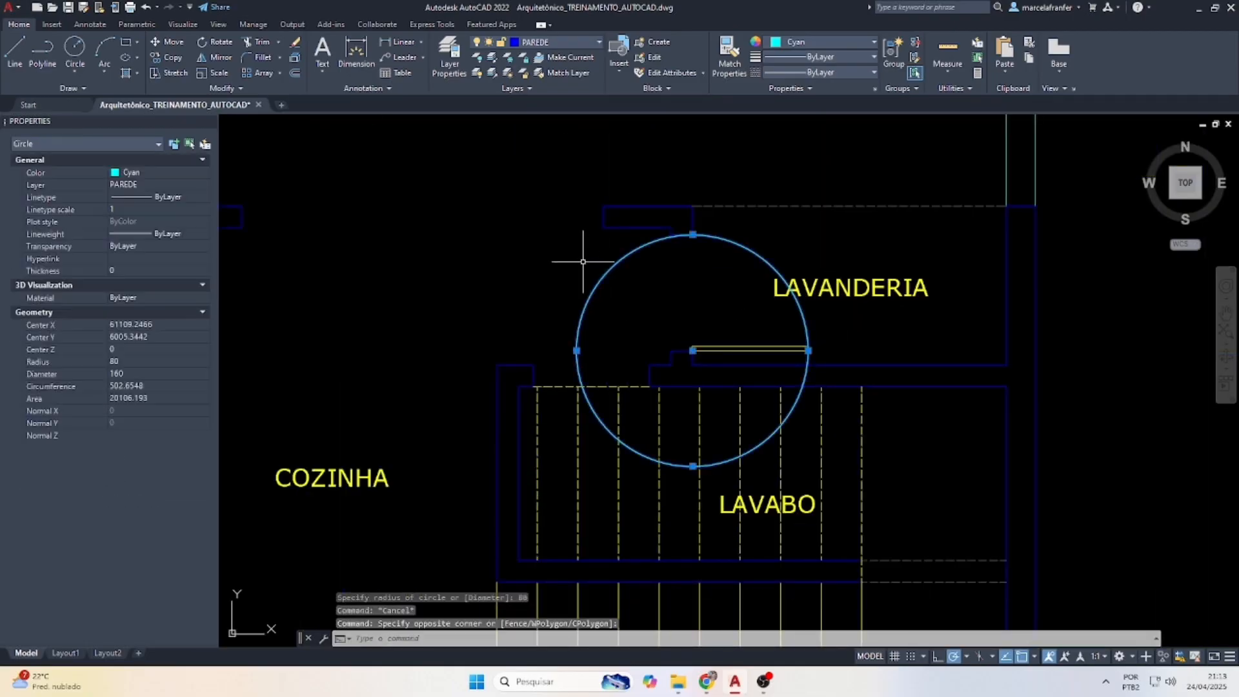
left_click(807, 43)
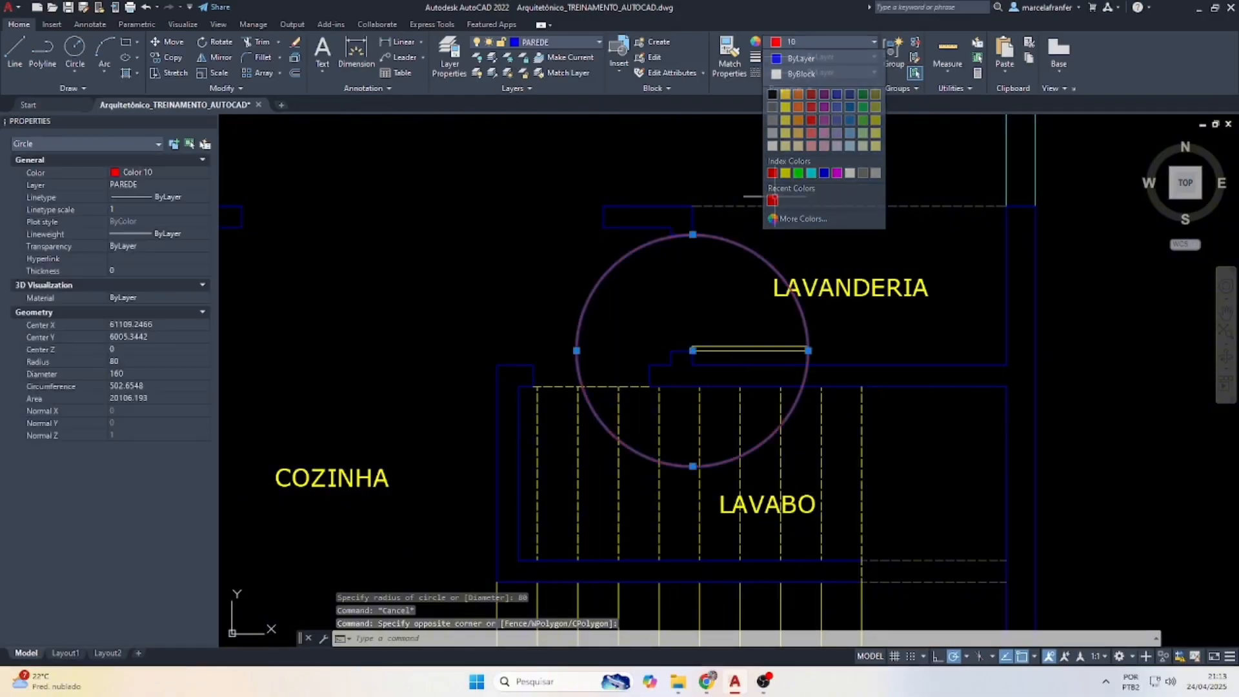
left_click(773, 197)
key("Escape")
Trim the circle to the quarter arc between the Lavanderia's upper jamb and the free end of the door leaf.
type("tr")
key("Return")
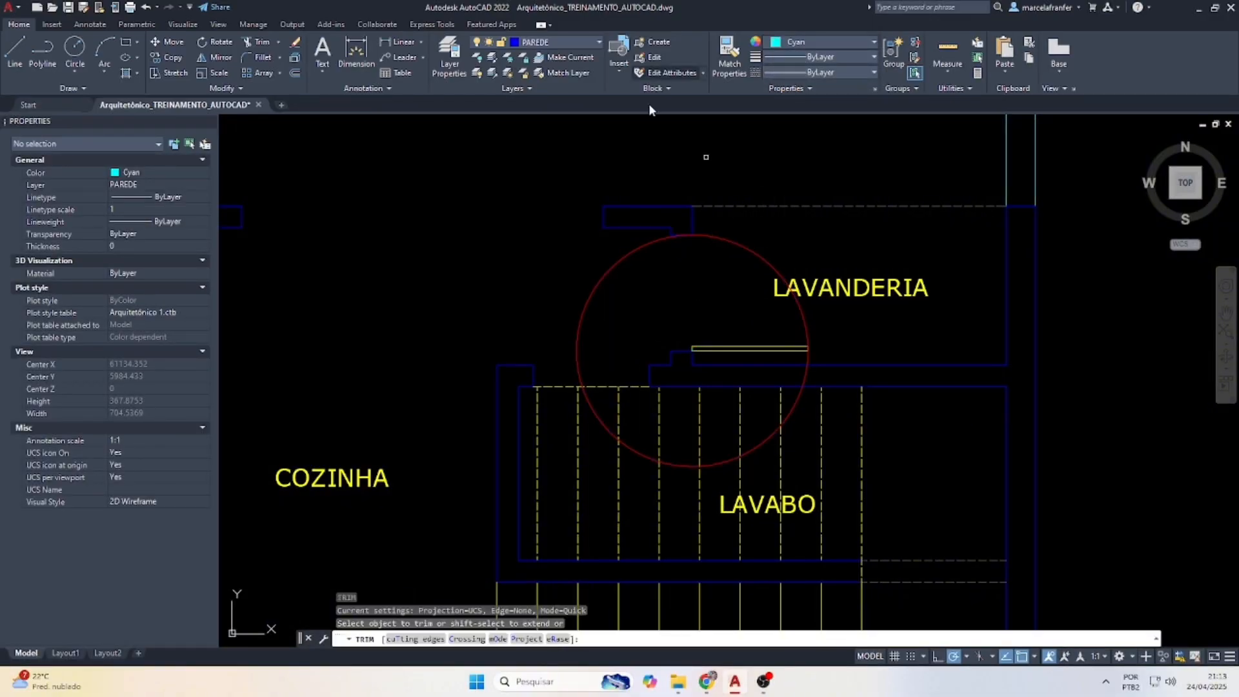
scroll(689, 254, "up", 5)
left_click(631, 183)
scroll(642, 202, "down", 5)
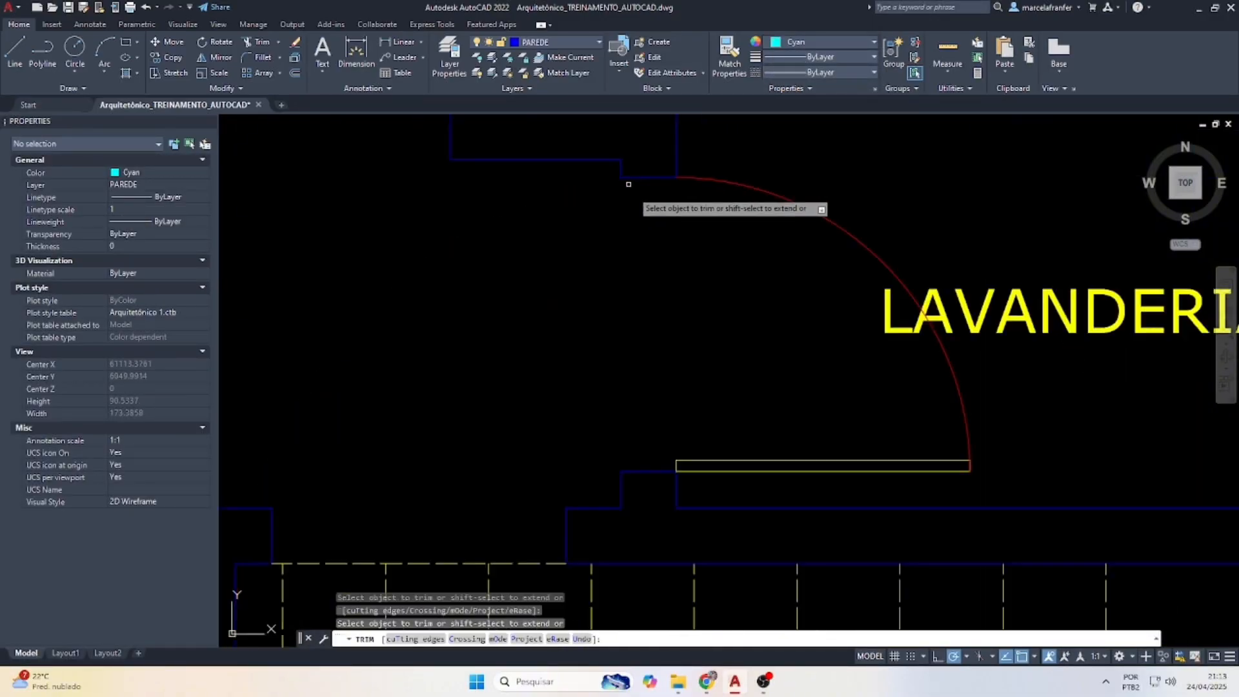
key("Escape")
key("Escape")
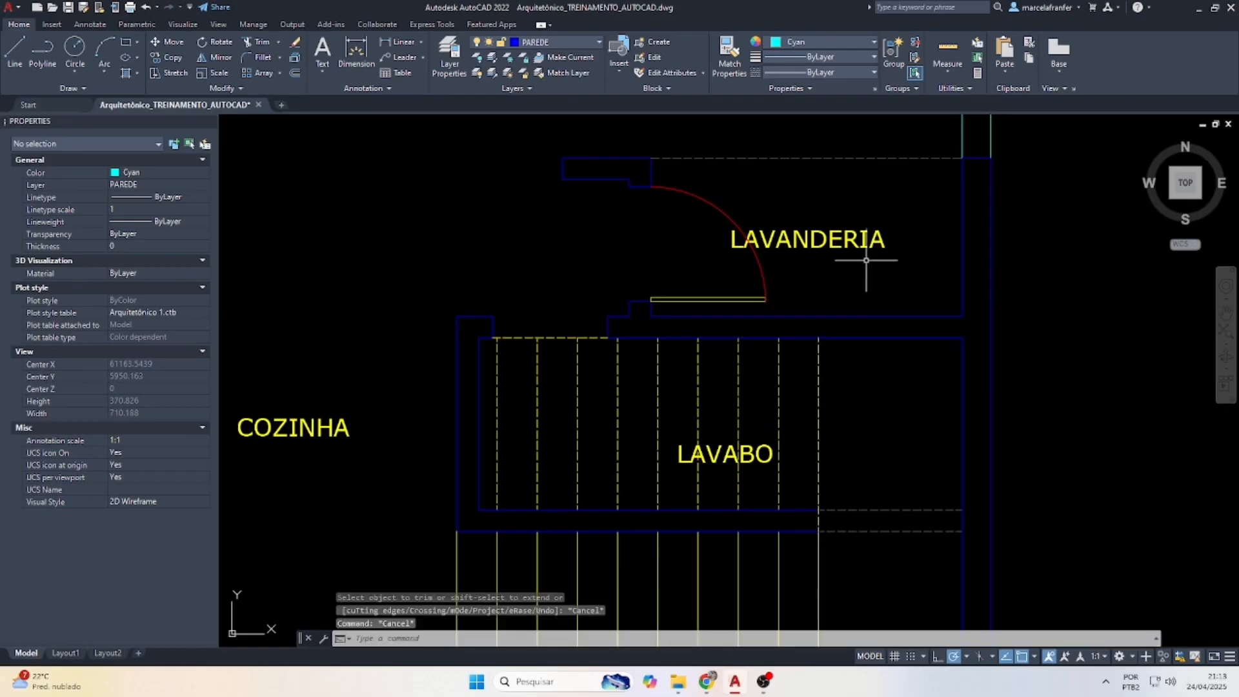
Join the four yellow lines of the Lavanderia door leaf into one polyline.
scroll(871, 275, "down", 2)
scroll(698, 243, "up", 2)
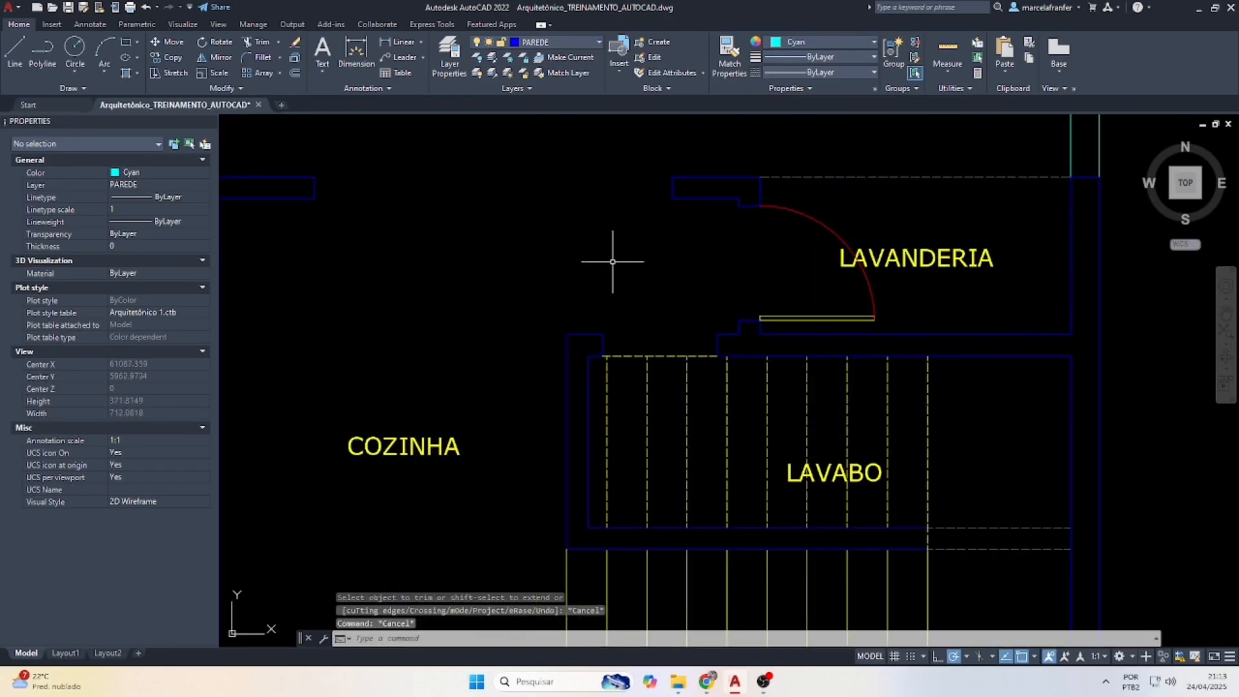
scroll(871, 316, "up", 3)
left_click(899, 324)
left_click(830, 284)
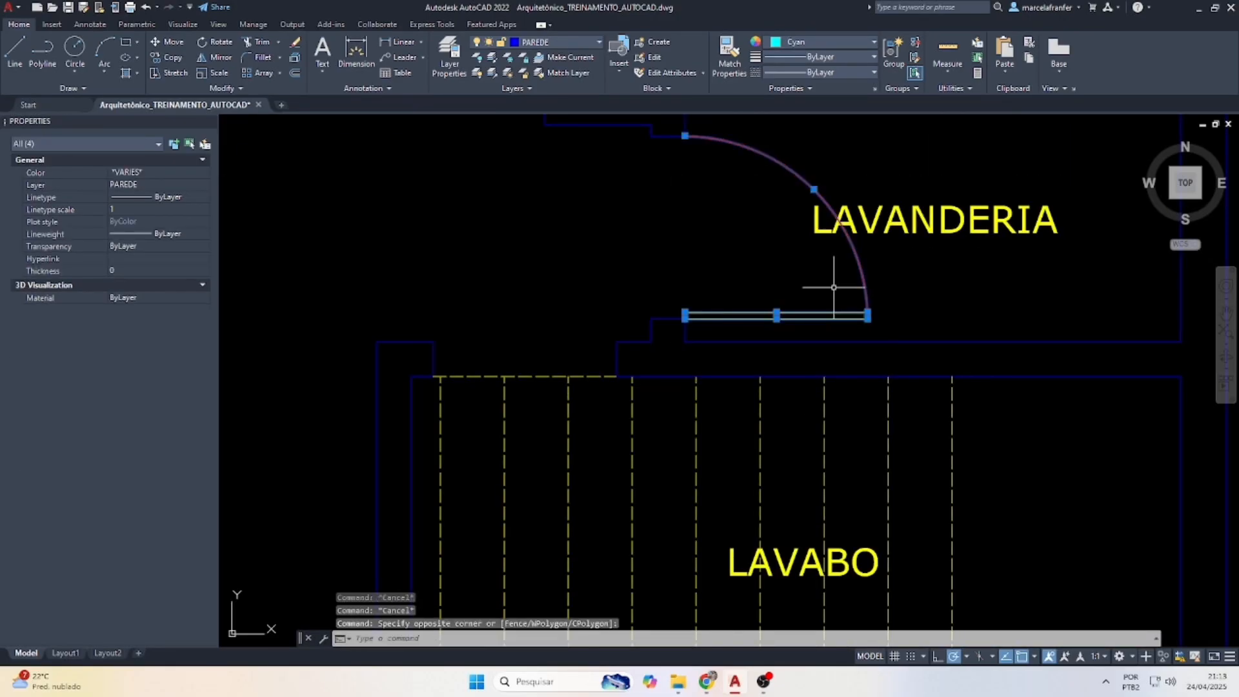
key("Escape")
left_click(678, 300)
left_click(885, 325)
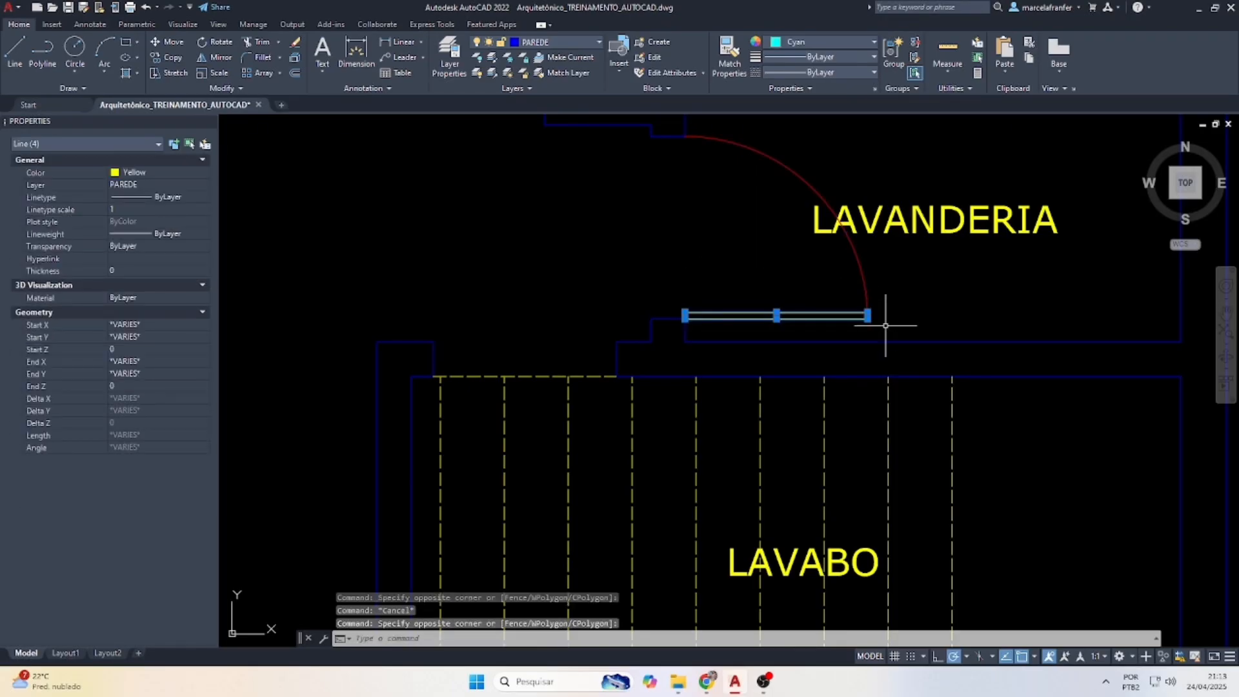
key("Return")
Define the Lavanderia door leaf and its swing arc as a block named PORTA 80.
left_click(883, 327)
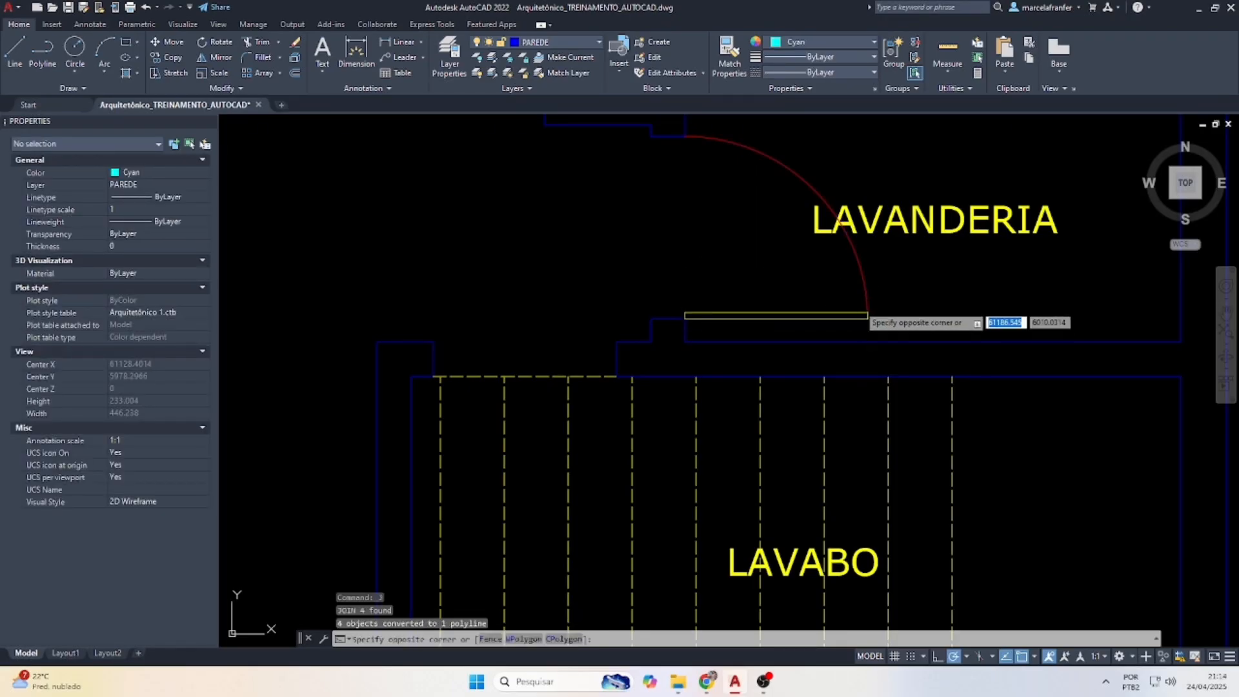
left_click(853, 298)
key("Return")
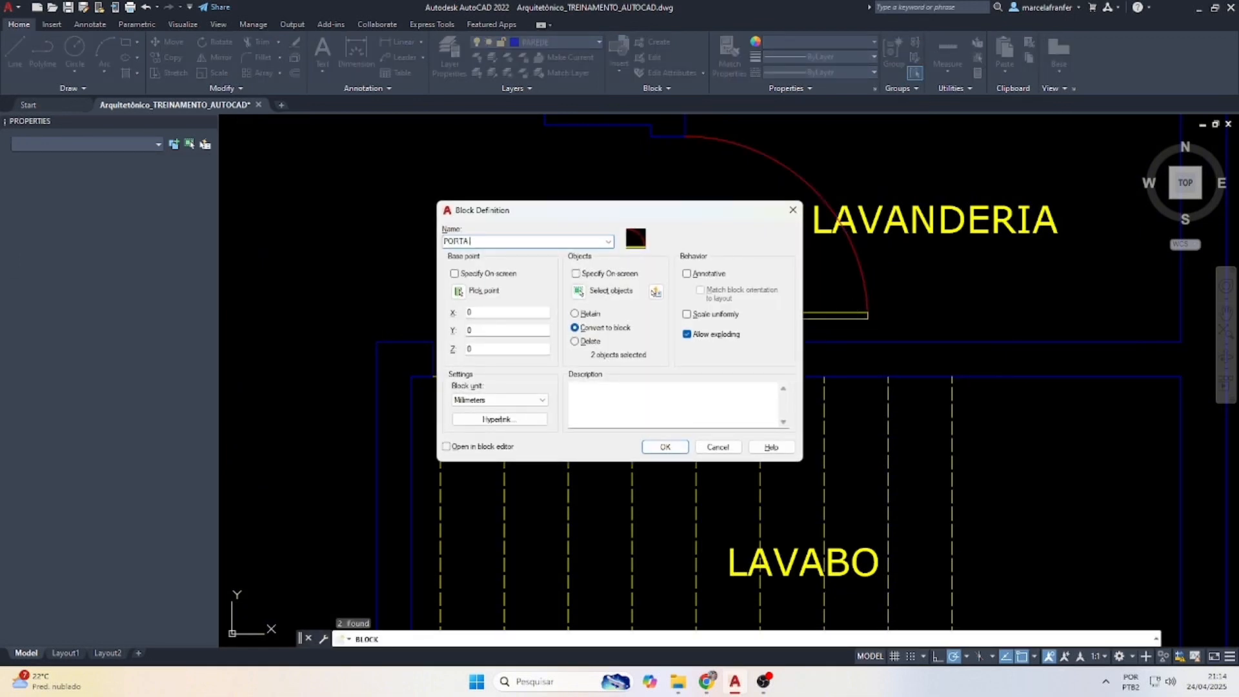
key("Return")
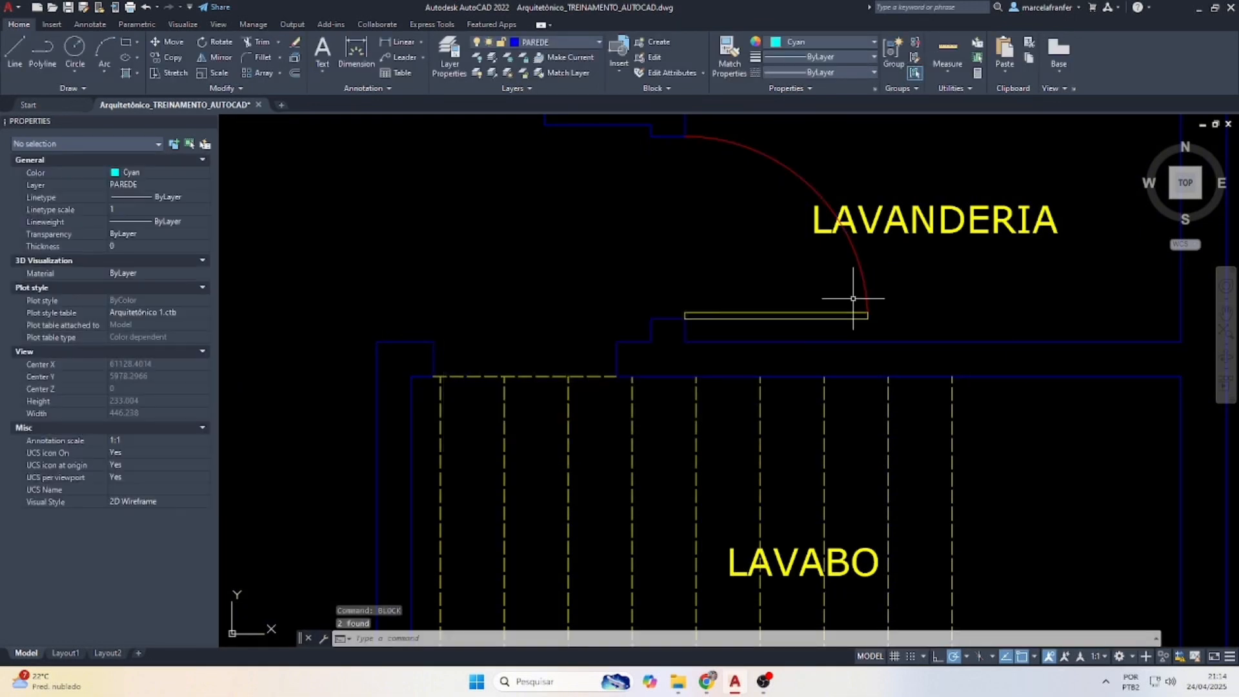
Copy the PORTA 80 door block from the Lavanderia into the open area above the Cozinha label.
left_click(744, 317)
type("c")
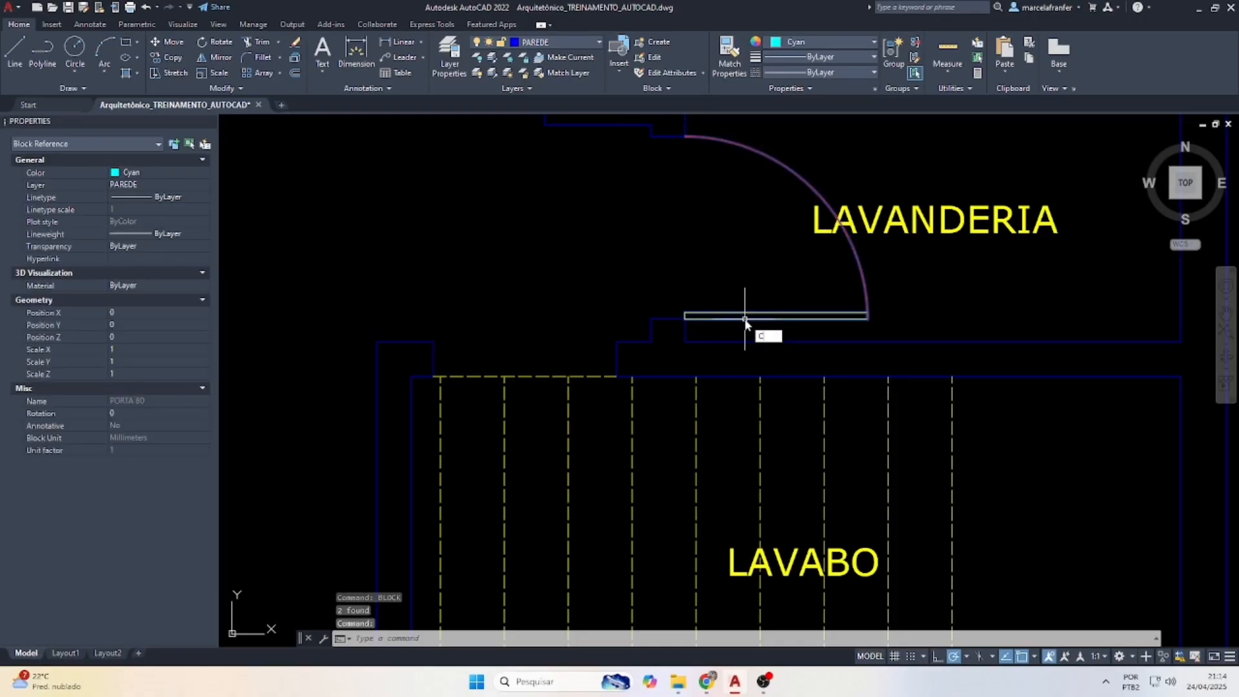
type("o")
key("Return")
left_click(745, 317)
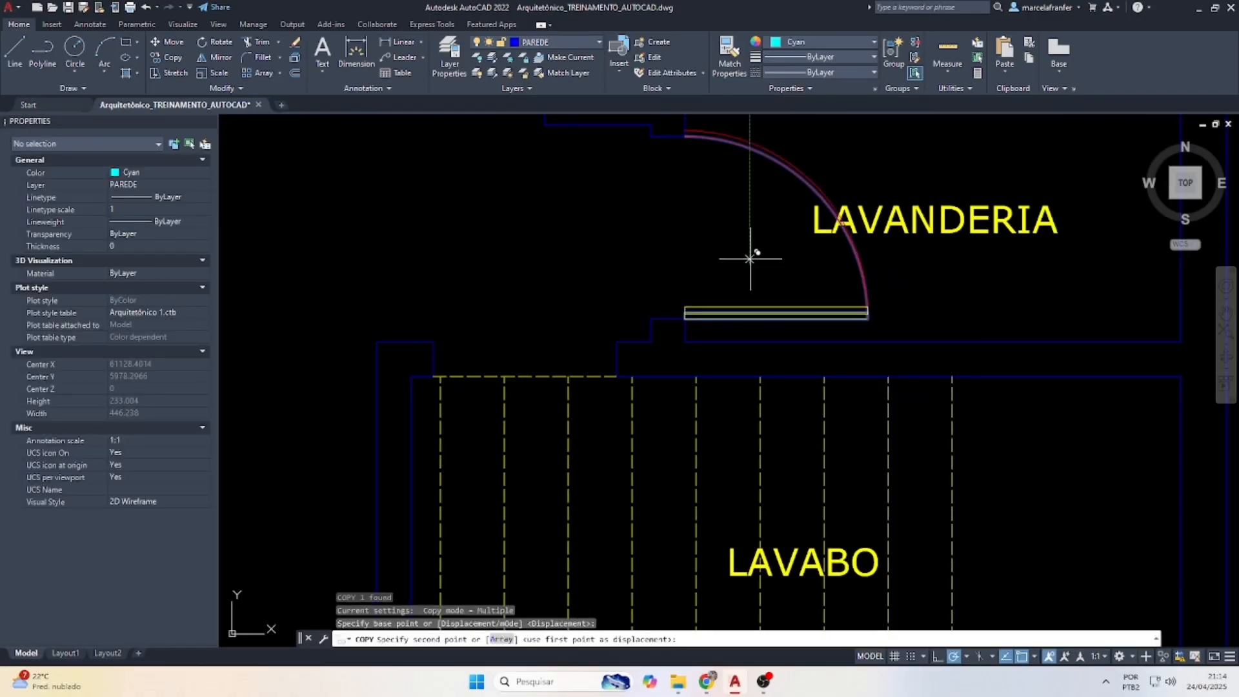
scroll(751, 258, "down", 4)
left_click(542, 314)
key("Escape")
Rotate the copied PORTA 80 block in the Cozinha to 270 degrees about the midpoint of its leaf.
left_click(583, 333)
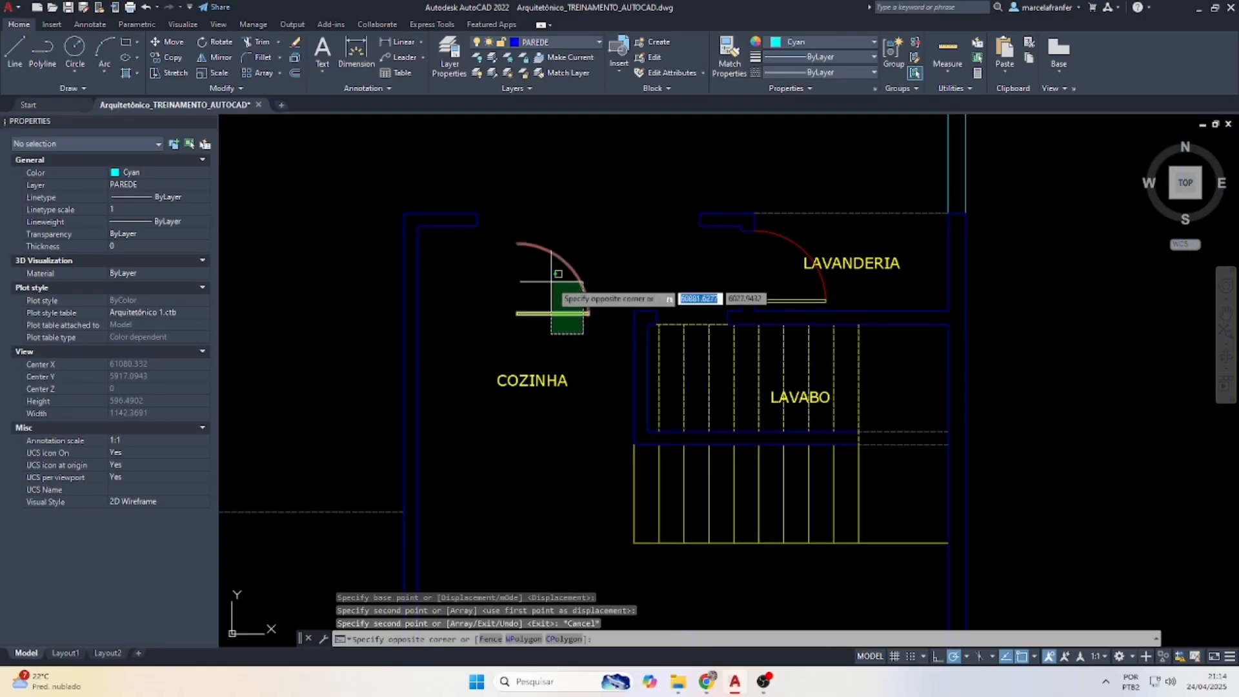
left_click(558, 273)
type("to")
key("BackSpace")
key("BackSpace")
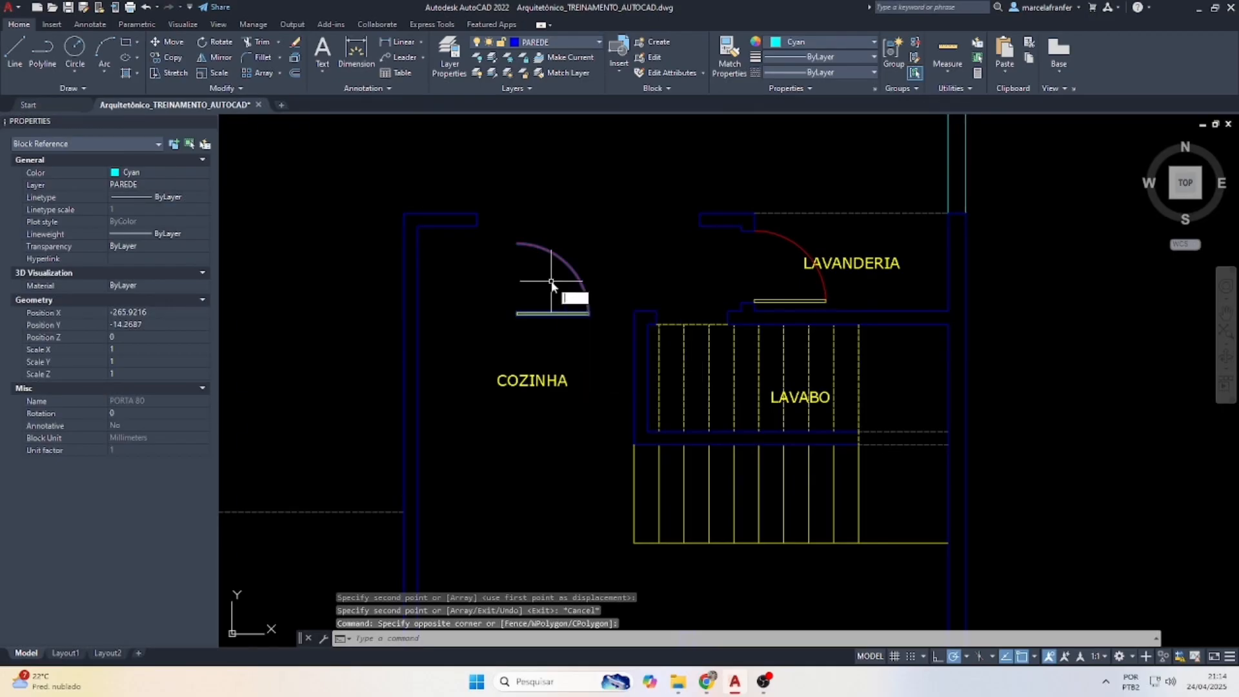
key("Return")
left_click(552, 314)
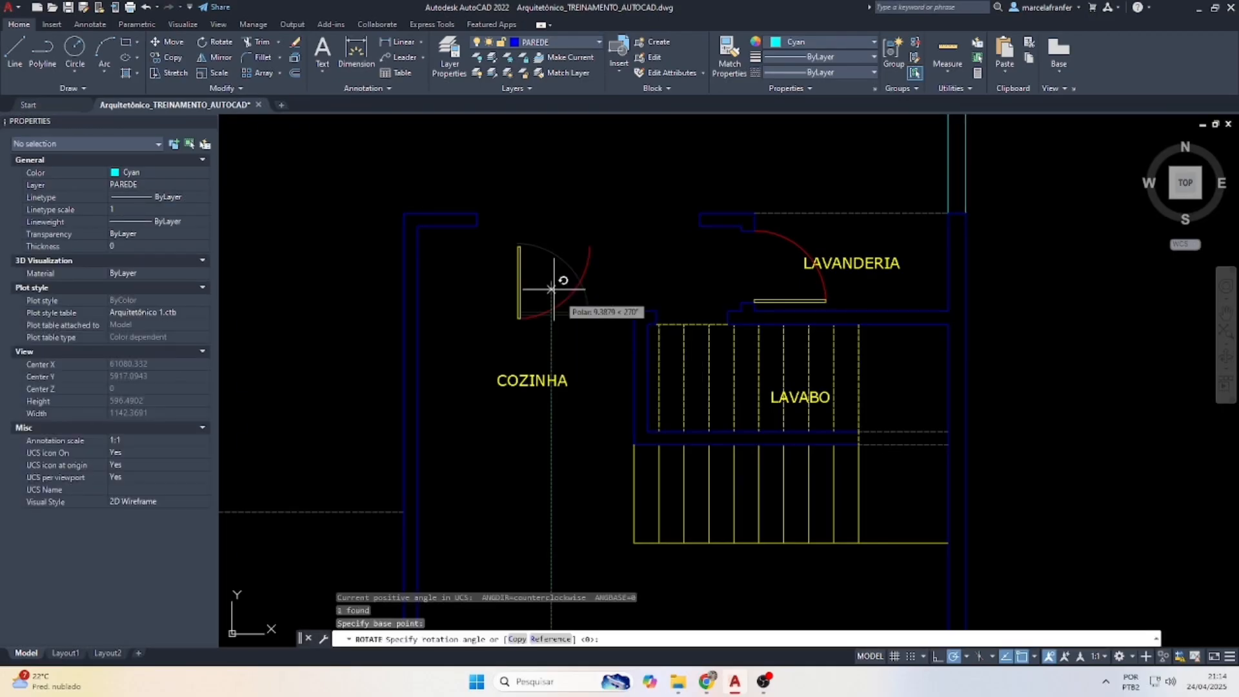
left_click(553, 344)
Move the rotated door block by its leaf's upper-left corner to the lower end of the Lavabo opening's left jamb.
left_click(553, 337)
left_click(531, 279)
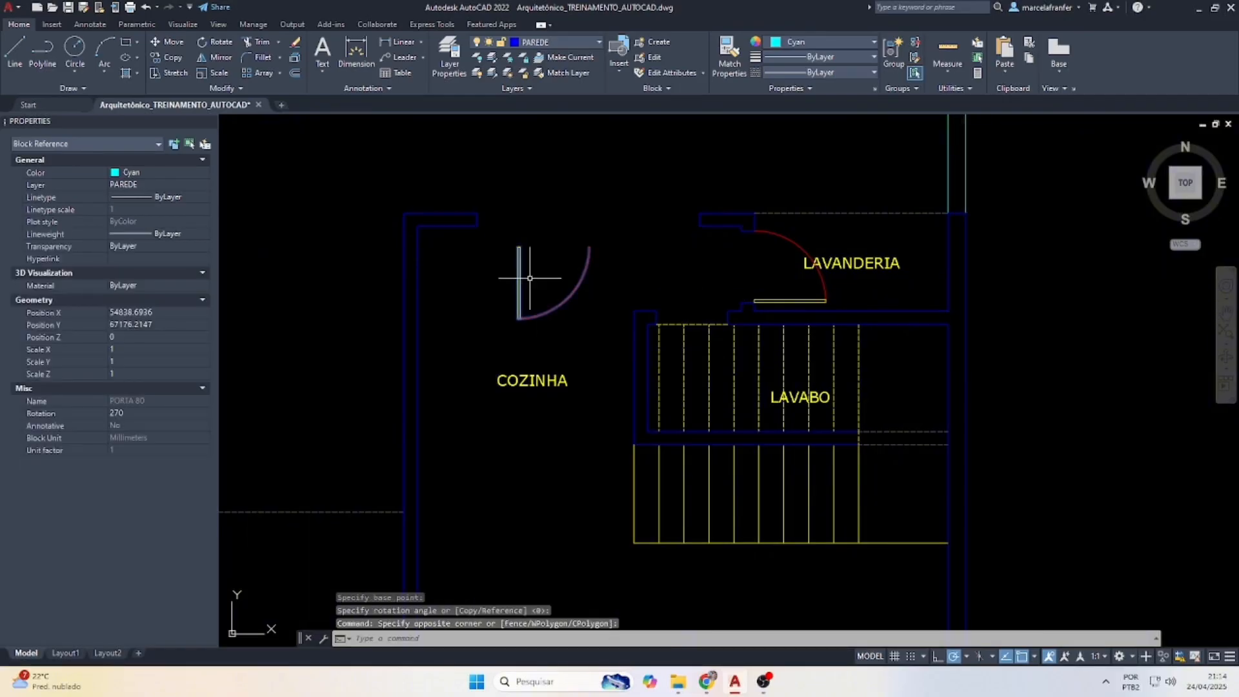
type("m")
key("Return")
scroll(517, 265, "up", 2)
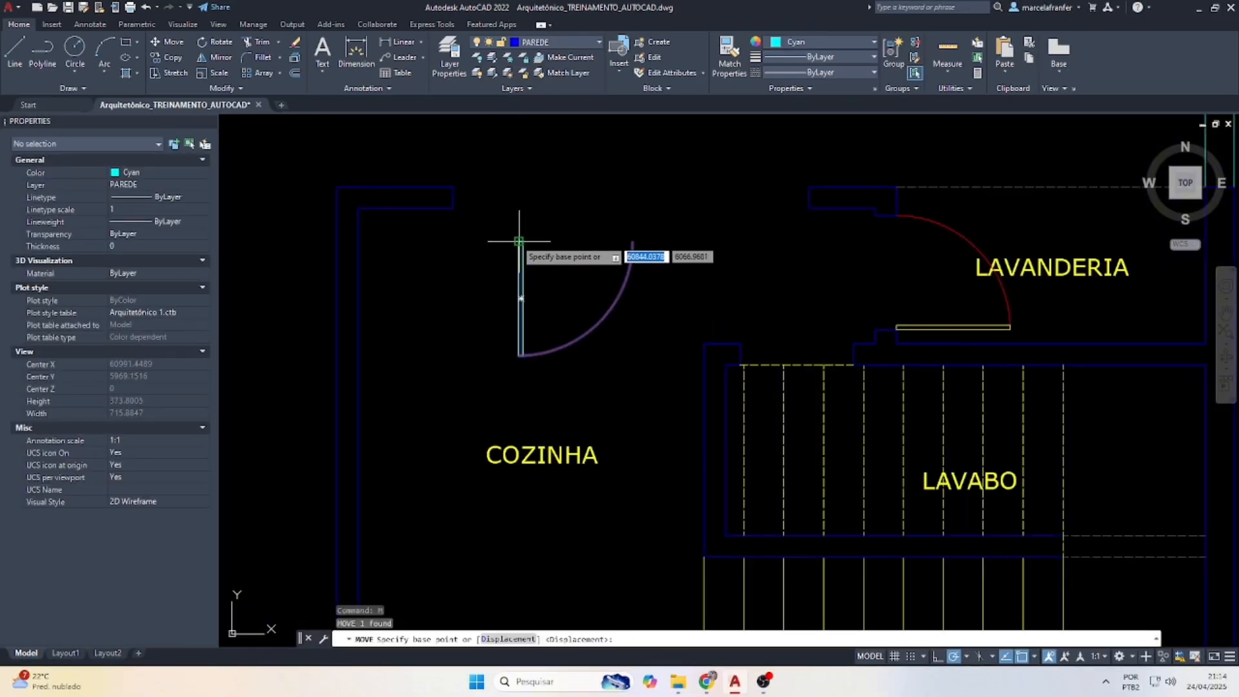
left_click(520, 243)
scroll(784, 387, "up", 3)
left_click(691, 351)
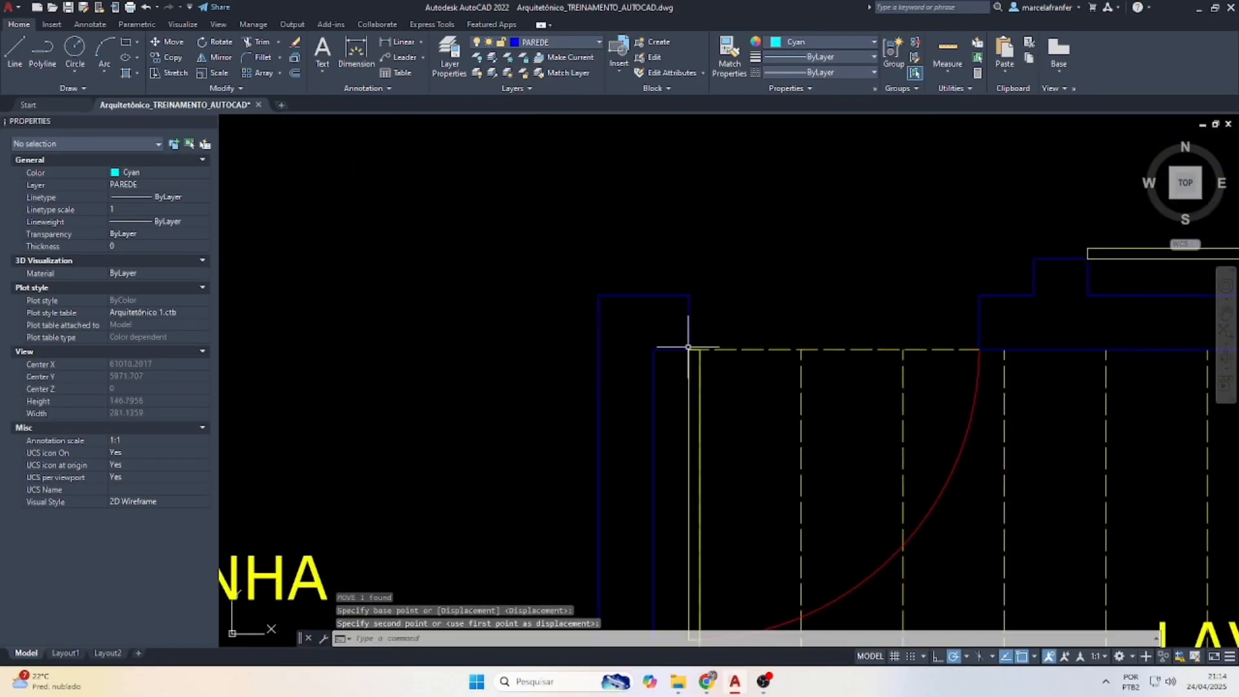
scroll(642, 285, "down", 3)
key("Escape")
scroll(688, 300, "down", 2)
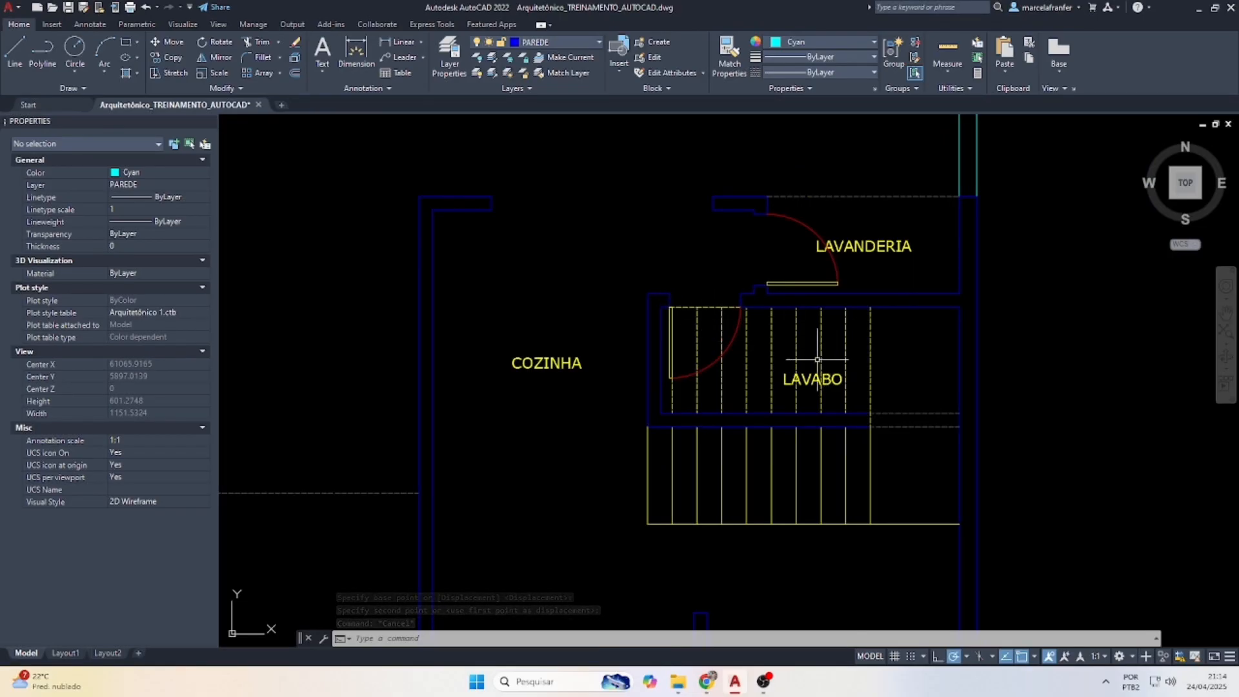
scroll(696, 281, "down", 3)
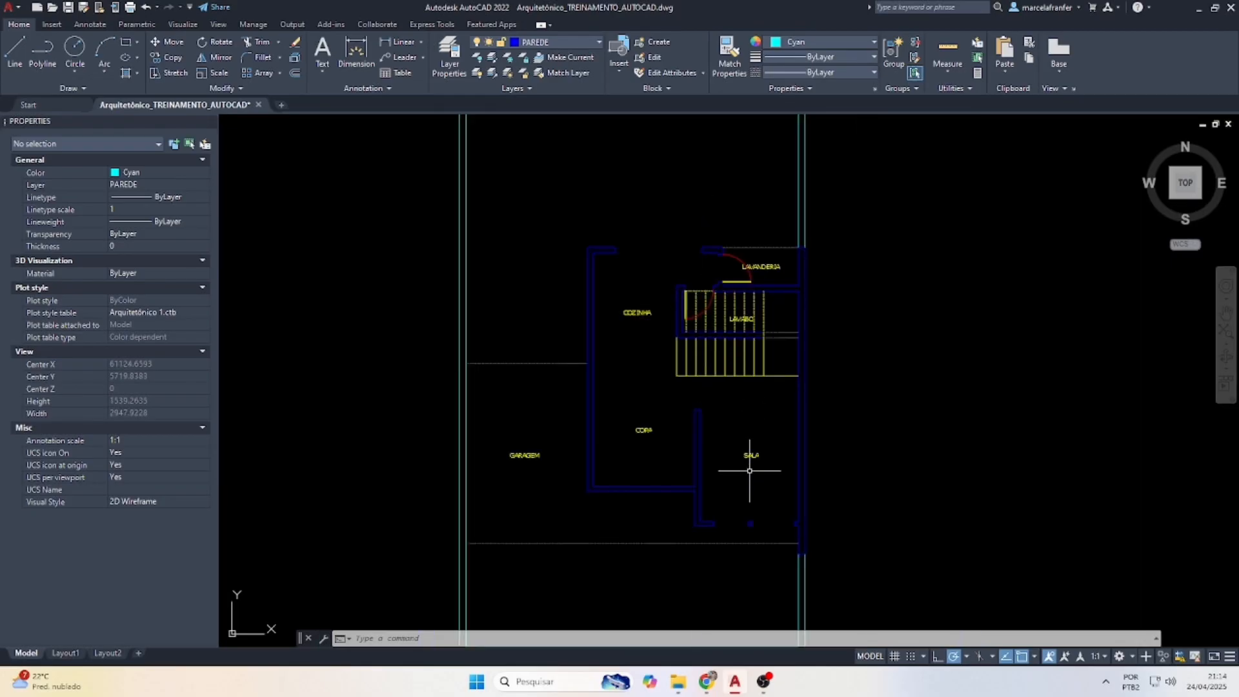
Draw a 100-unit vertical line upward from the upper corner of the left jamb of the Sala entrance opening.
scroll(749, 471, "up", 4)
key("Escape")
key("Escape")
key("Return")
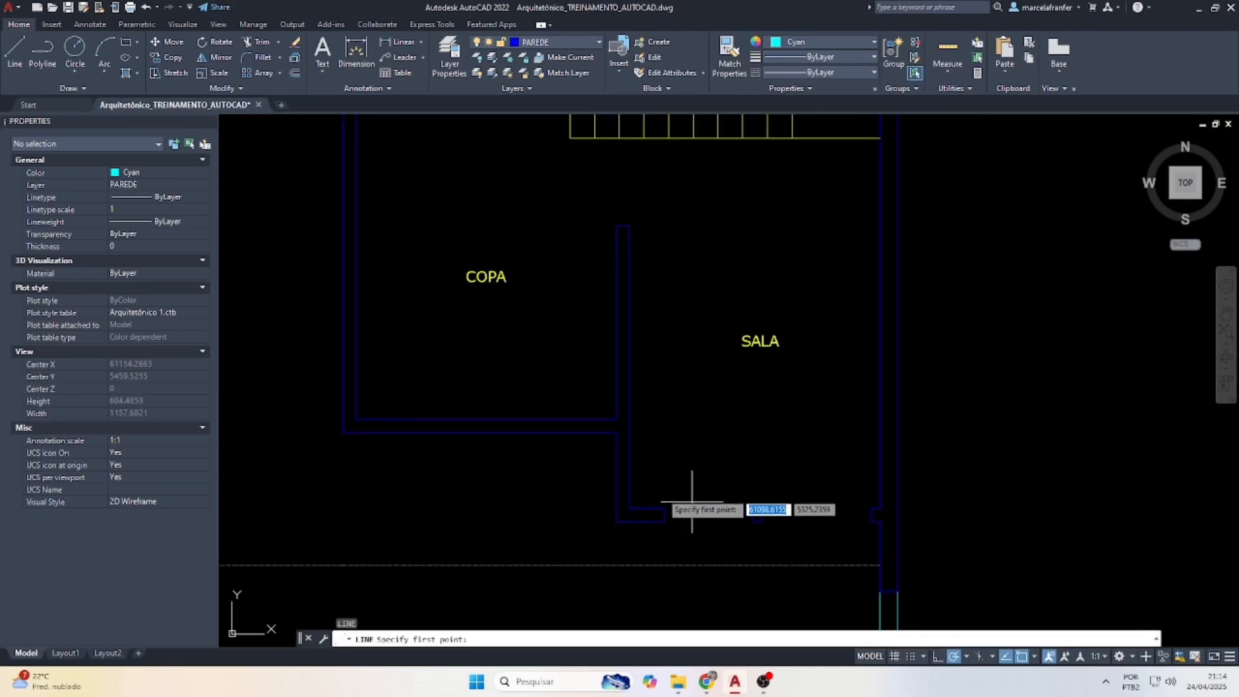
scroll(672, 501, "up", 2)
left_click(663, 514)
type("1")
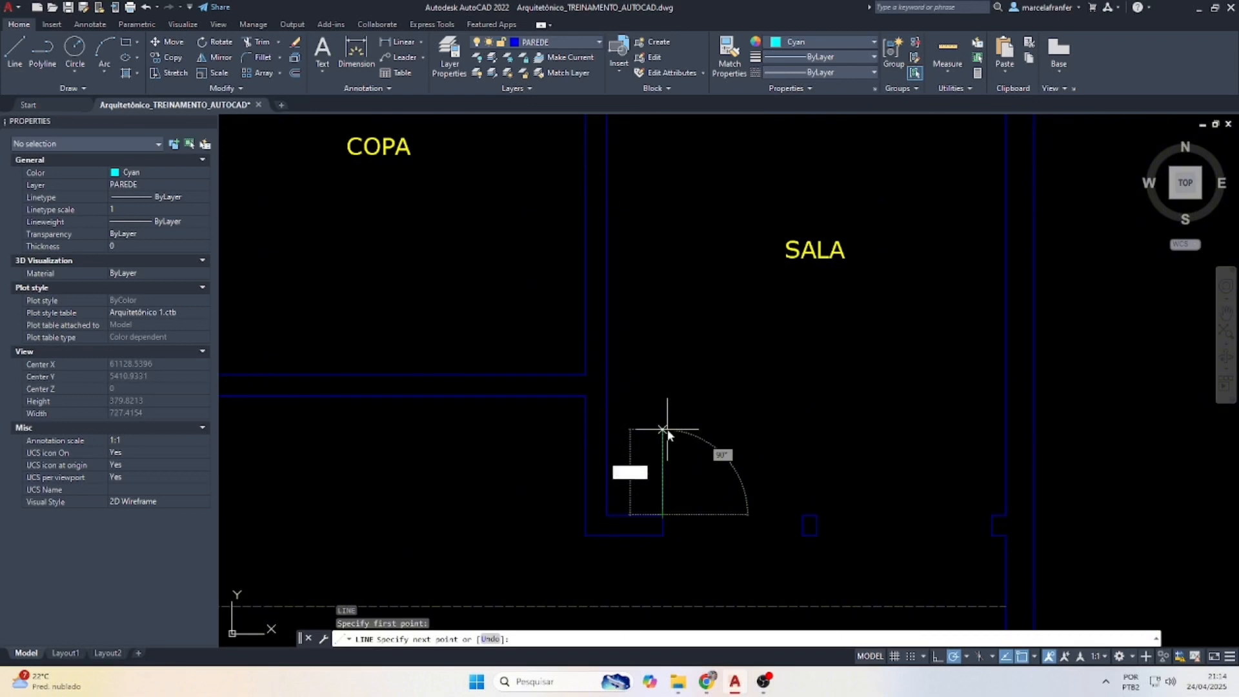
key("Return")
key("Escape")
key("Escape")
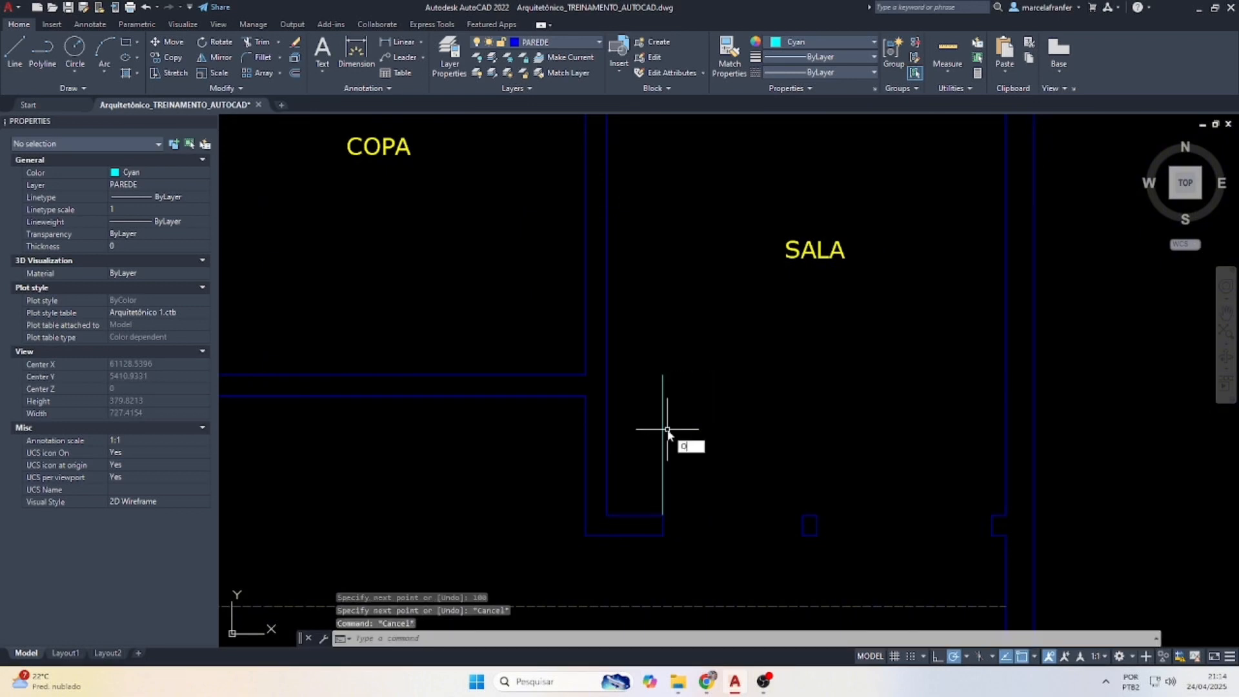
Offset the vertical door line 3 units toward the entrance opening to form the leaf's thickness.
key("Return")
key("Return")
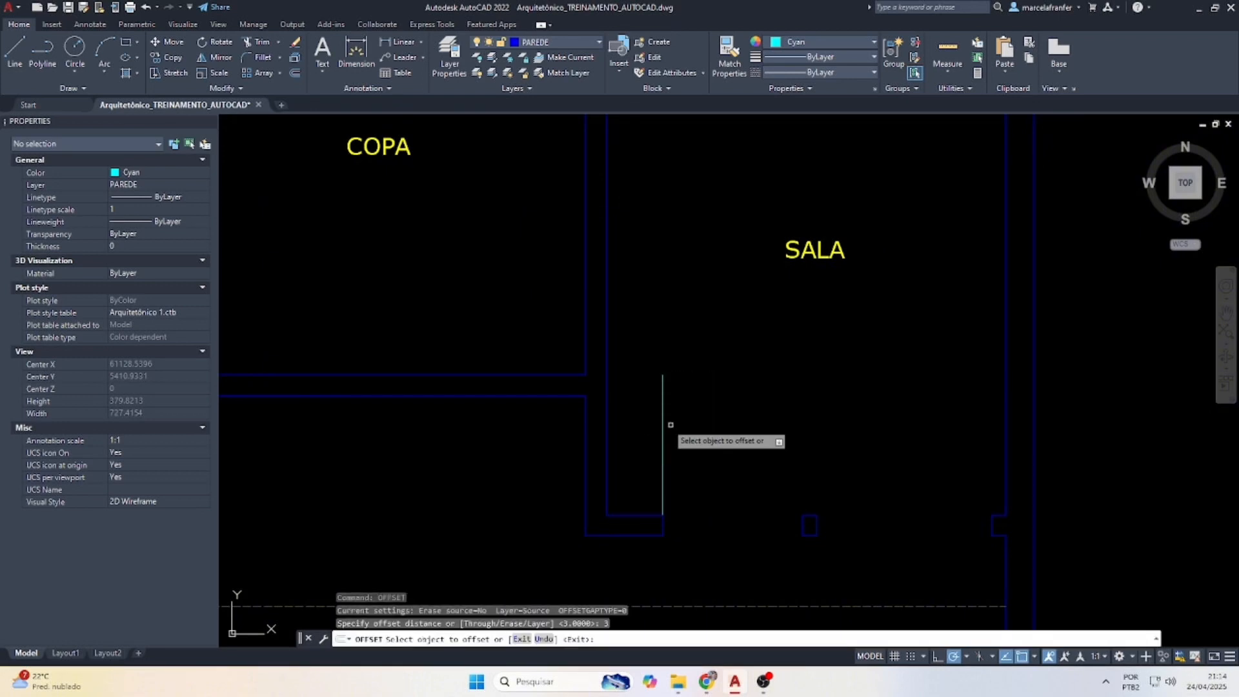
left_click(662, 412)
left_click(679, 421)
key("Escape")
Close the lower and upper ends of the Sala door leaf with short lines between the two verticals.
type("l")
key("Return")
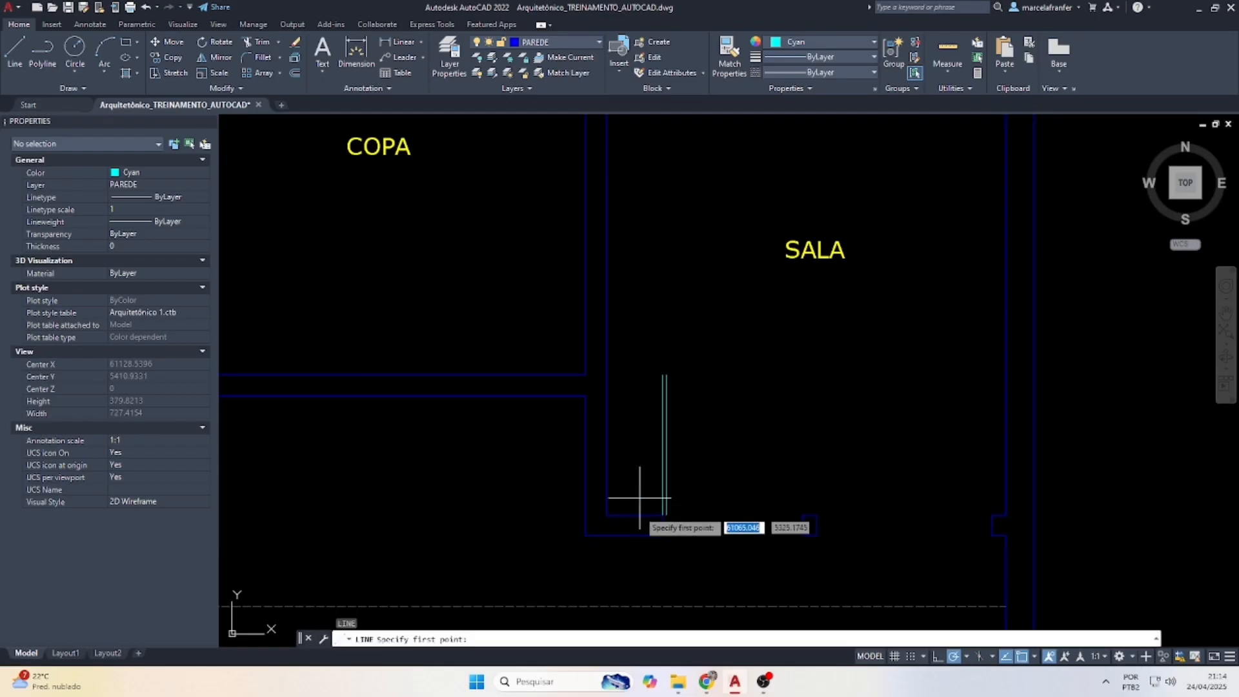
scroll(642, 507, "up", 4)
left_click(646, 517)
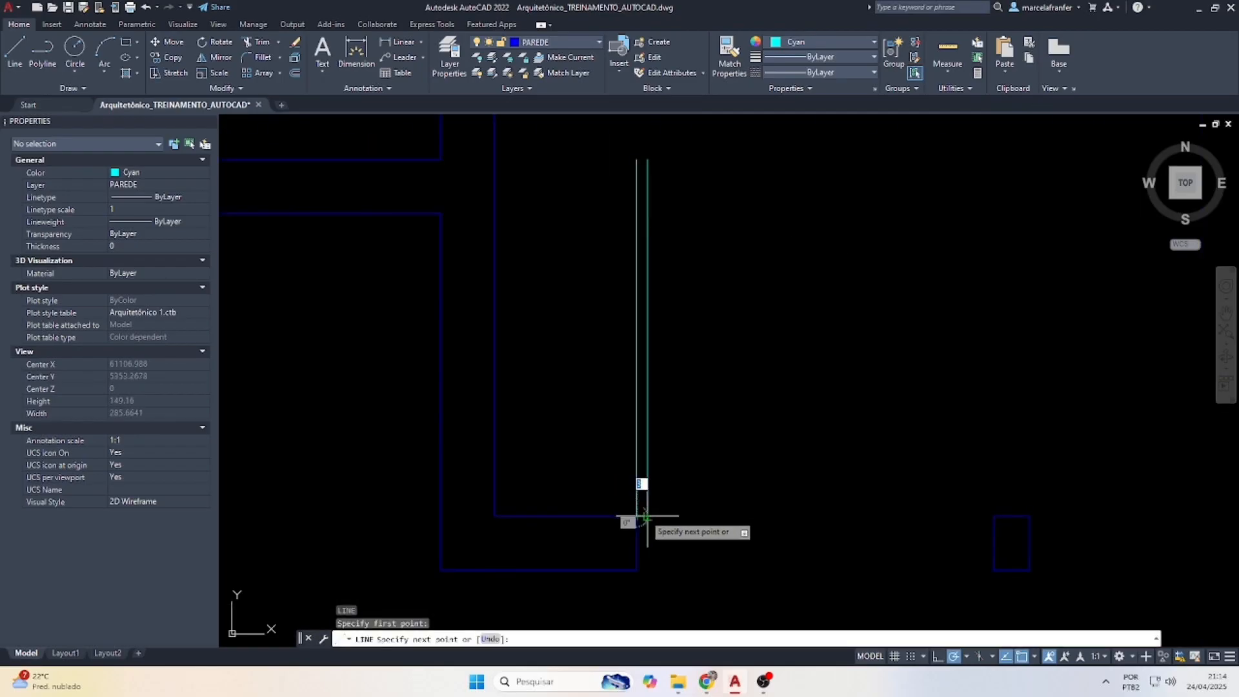
left_click(647, 516)
key("Escape")
key("Return")
left_click(637, 159)
left_click(647, 159)
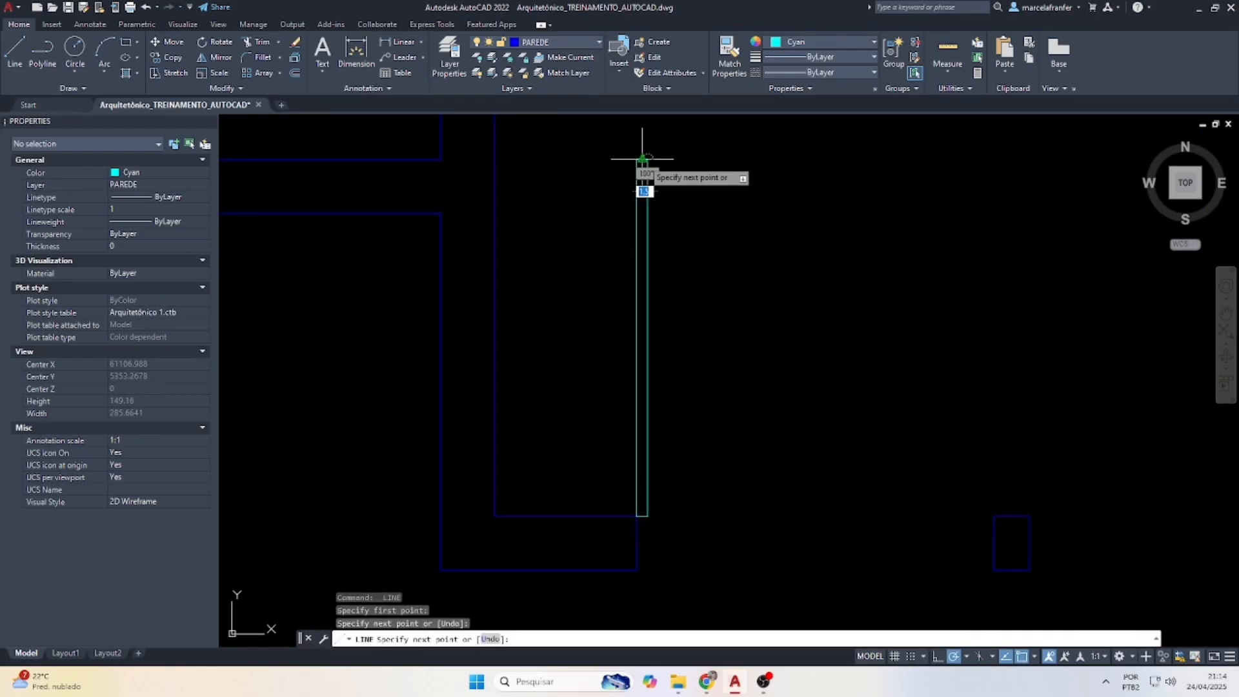
key("Escape")
key("Escape")
Color the four door leaf lines yellow and join them into one polyline.
left_click(594, 138)
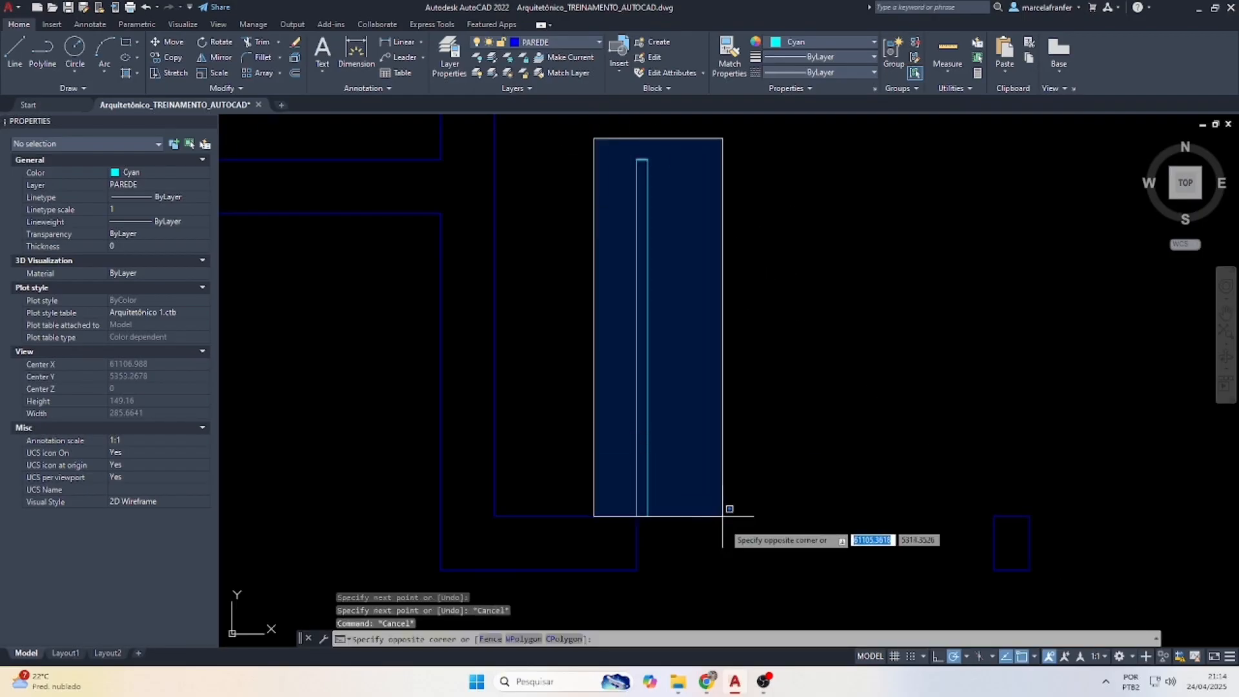
left_click(730, 520)
left_click(801, 41)
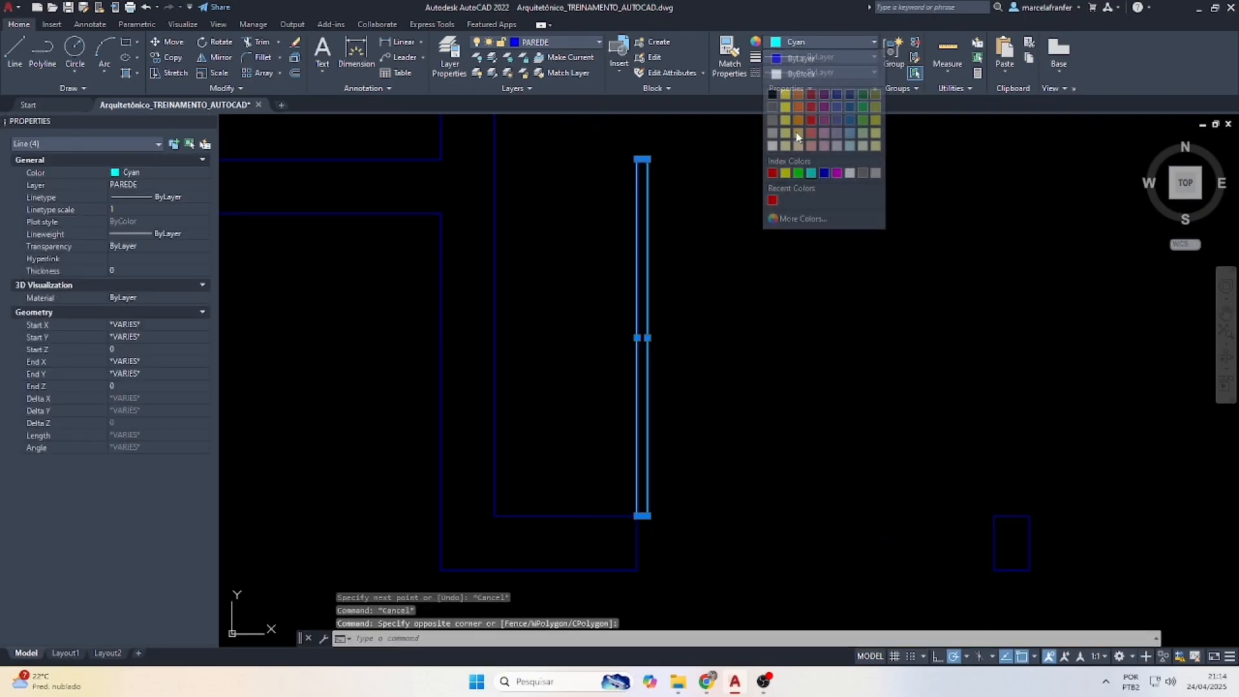
left_click(785, 178)
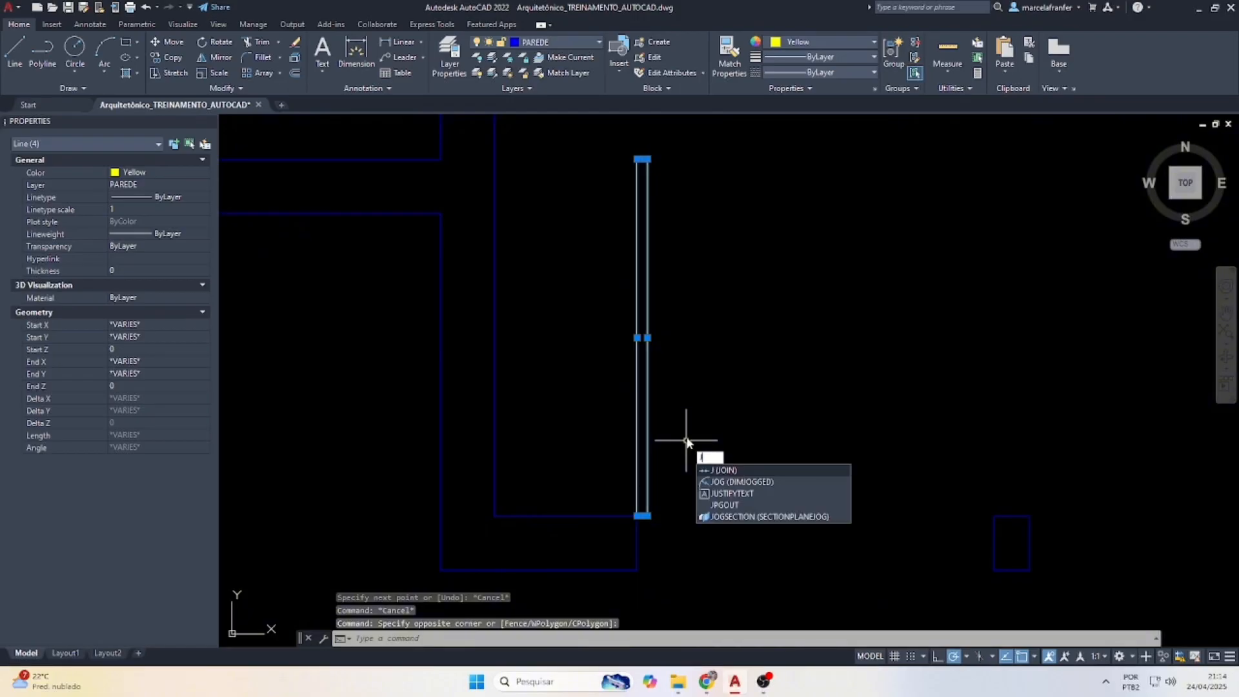
key("Return")
key("Escape")
Draw a circle of radius 100 centered on the lower-left corner of the Sala door leaf.
type("CIR")
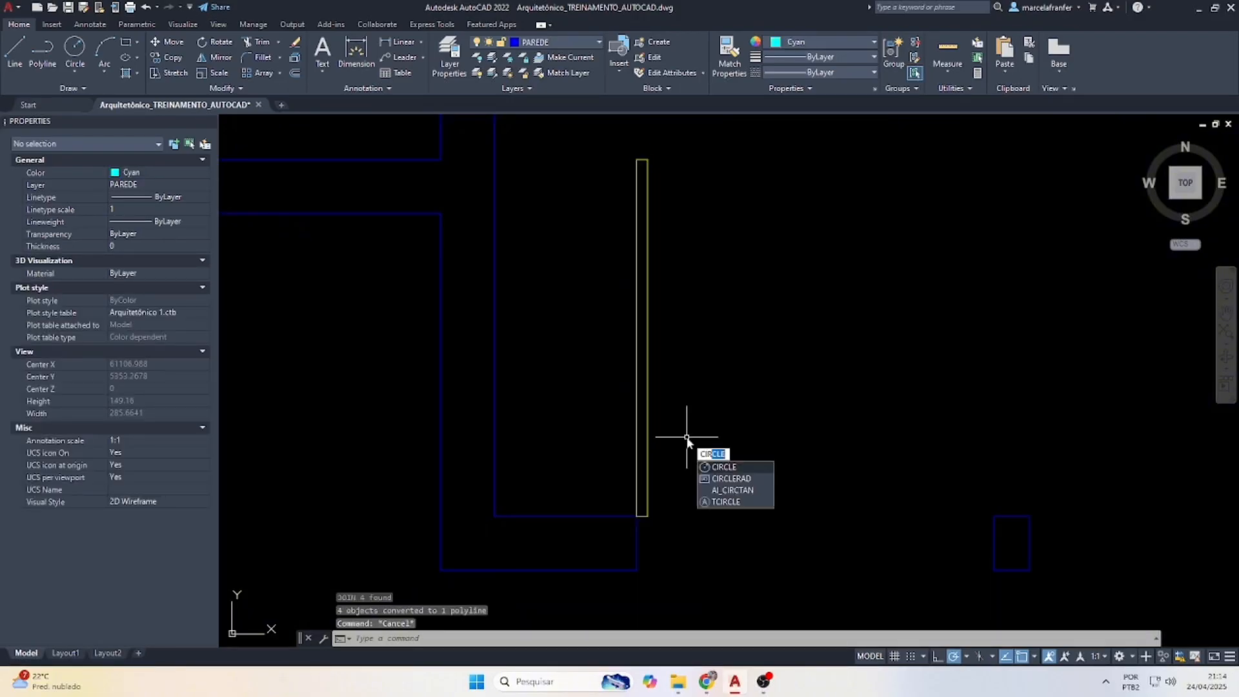
key("Return")
left_click(635, 521)
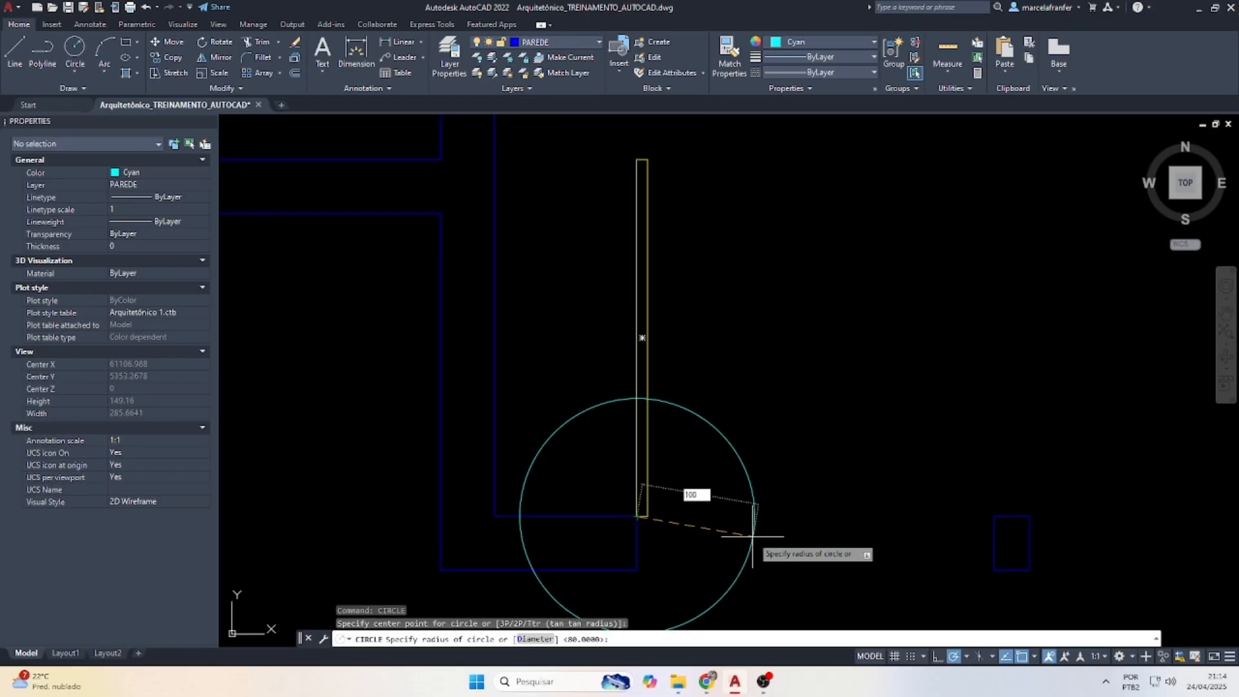
key("Return")
Trim the circle to leave the quarter swing arc from the leaf's upper end to the opening's right jamb.
type("TR")
key("Return")
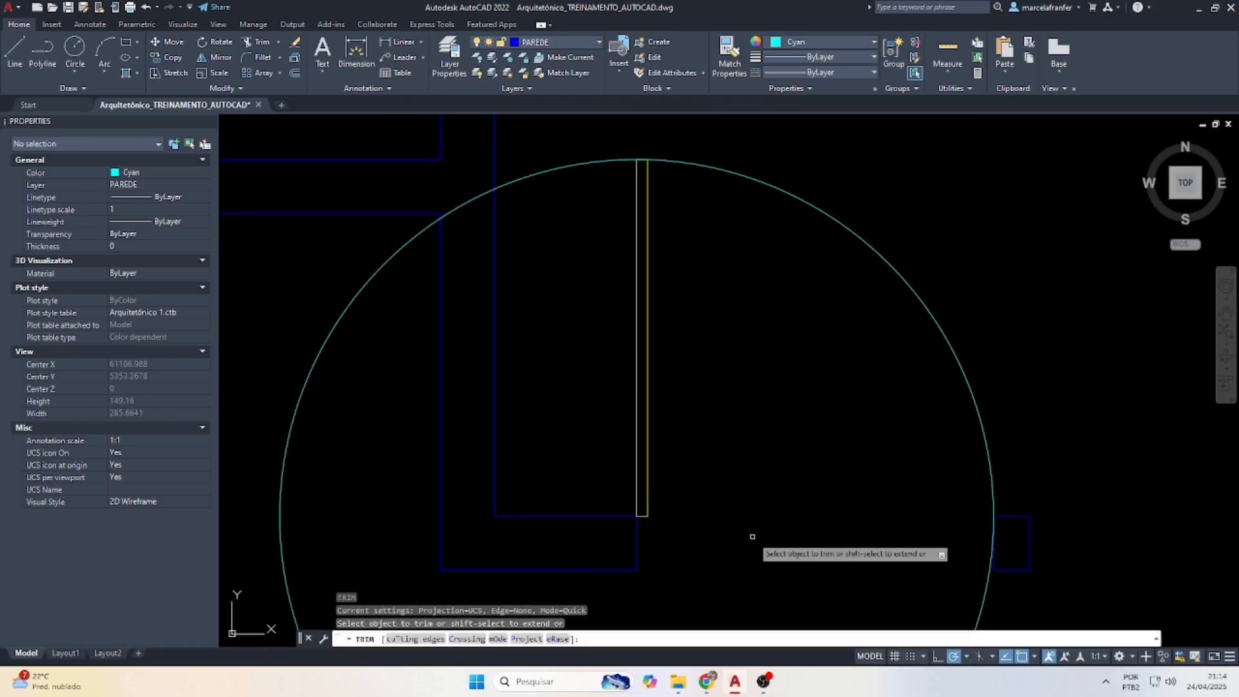
left_click(610, 161)
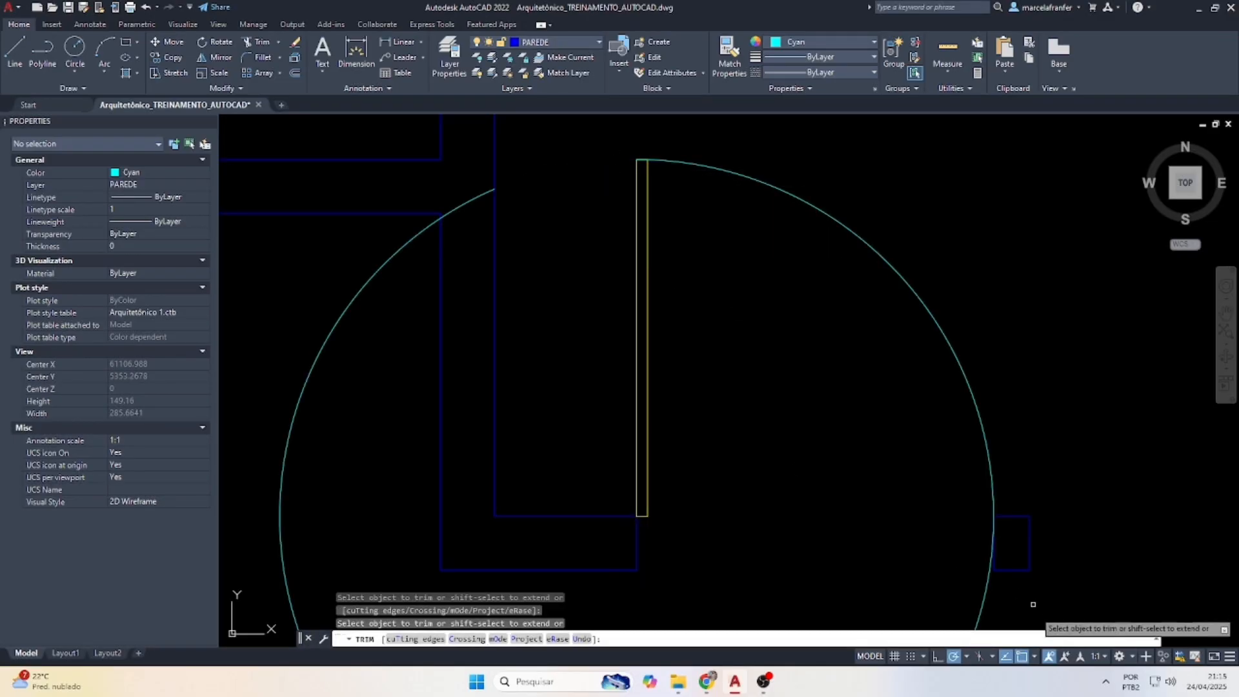
left_click(986, 584)
key("Escape")
Color the door's swing arc red and erase the leftover arc piece inside the Copa wall.
left_click(897, 234)
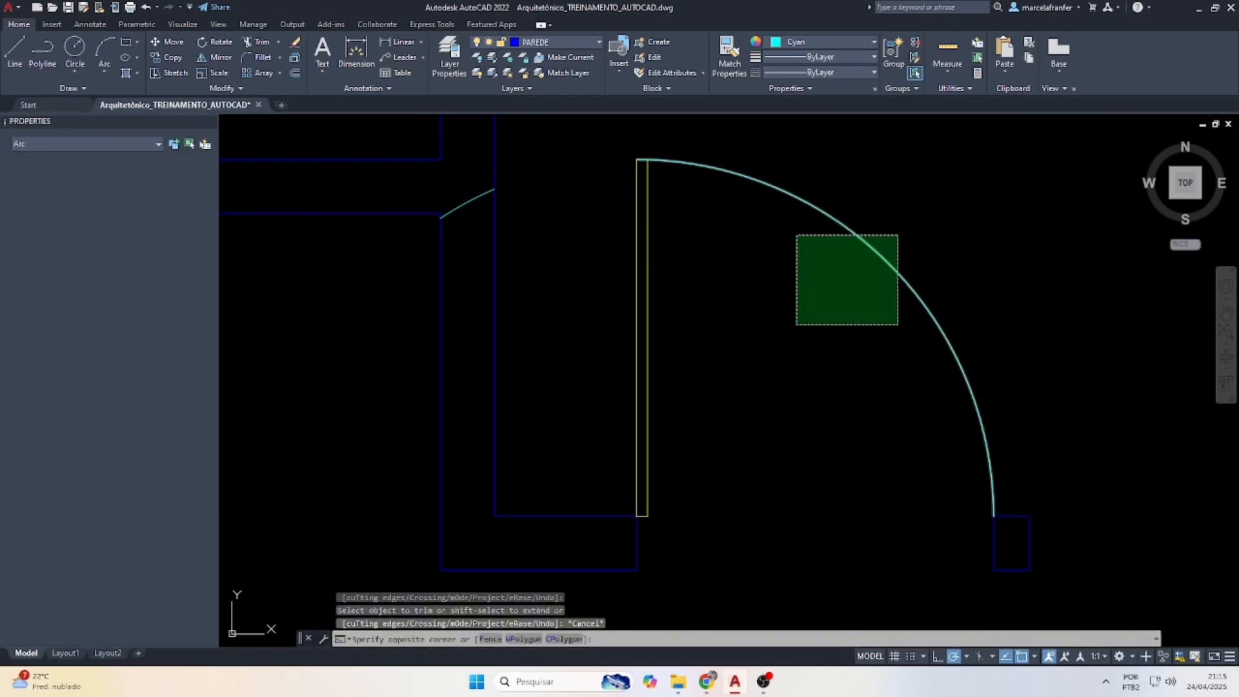
left_click(797, 325)
left_click(800, 41)
left_click(773, 171)
key("Escape")
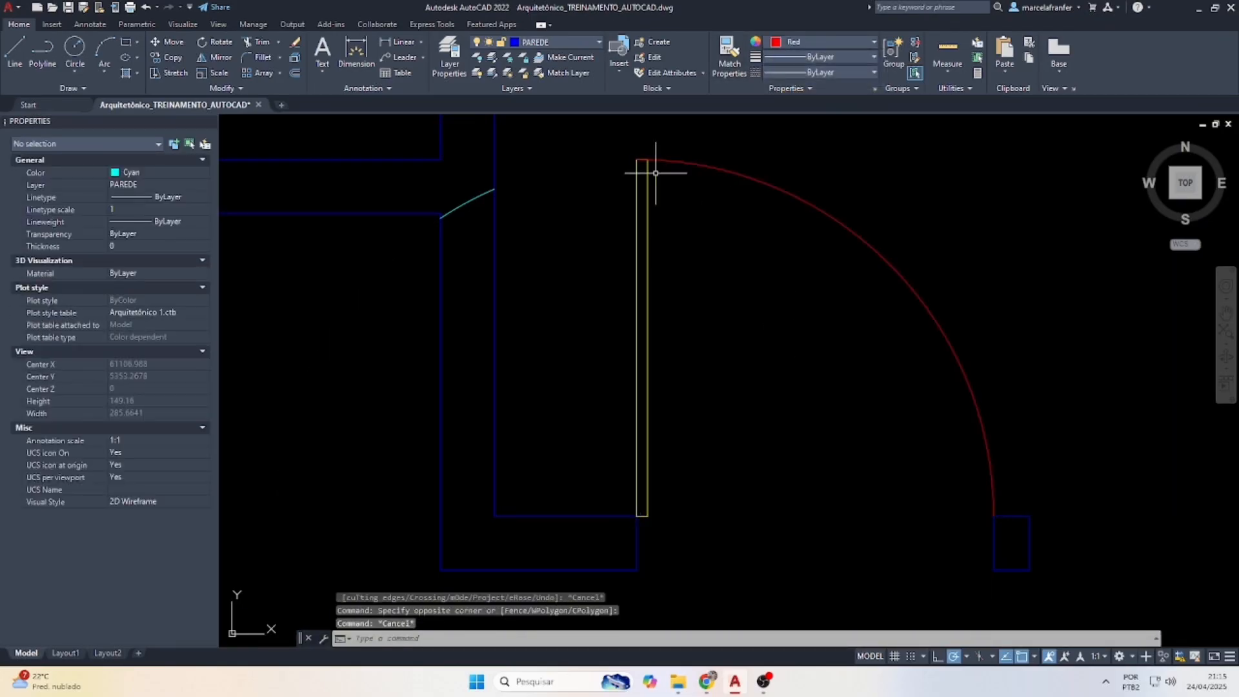
left_click_drag(463, 218, 454, 198)
key("Delete")
scroll(691, 276, "down", 8)
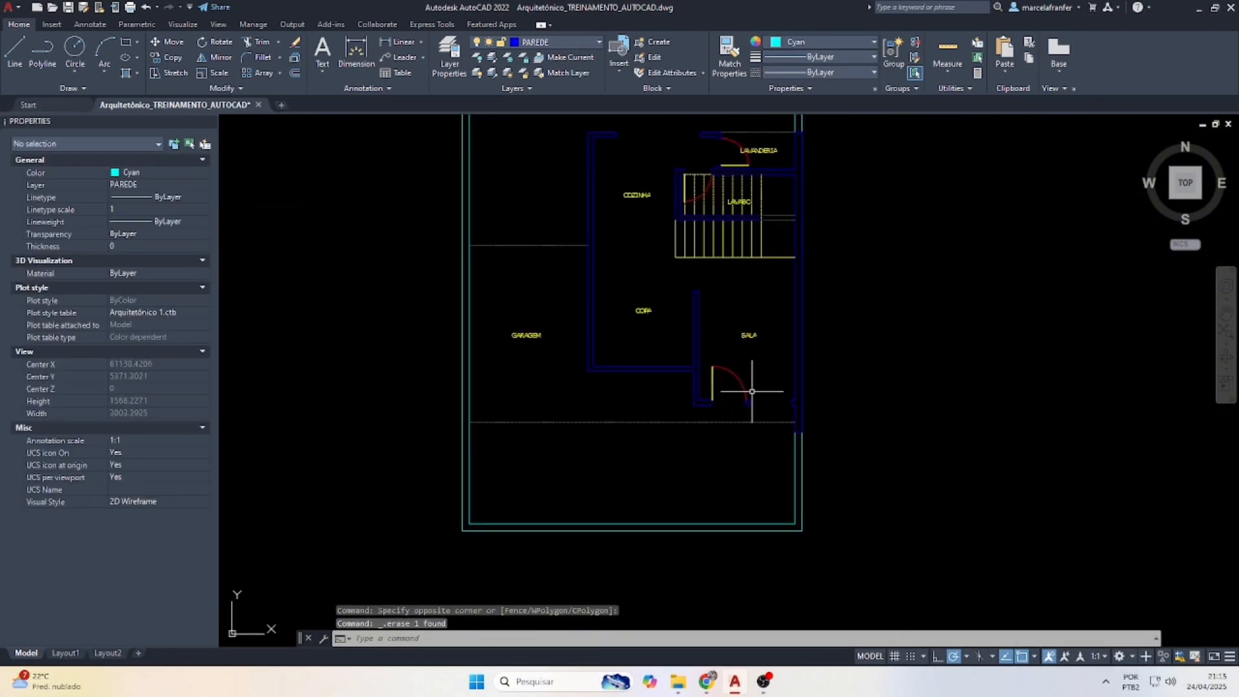
scroll(753, 343, "up", 2)
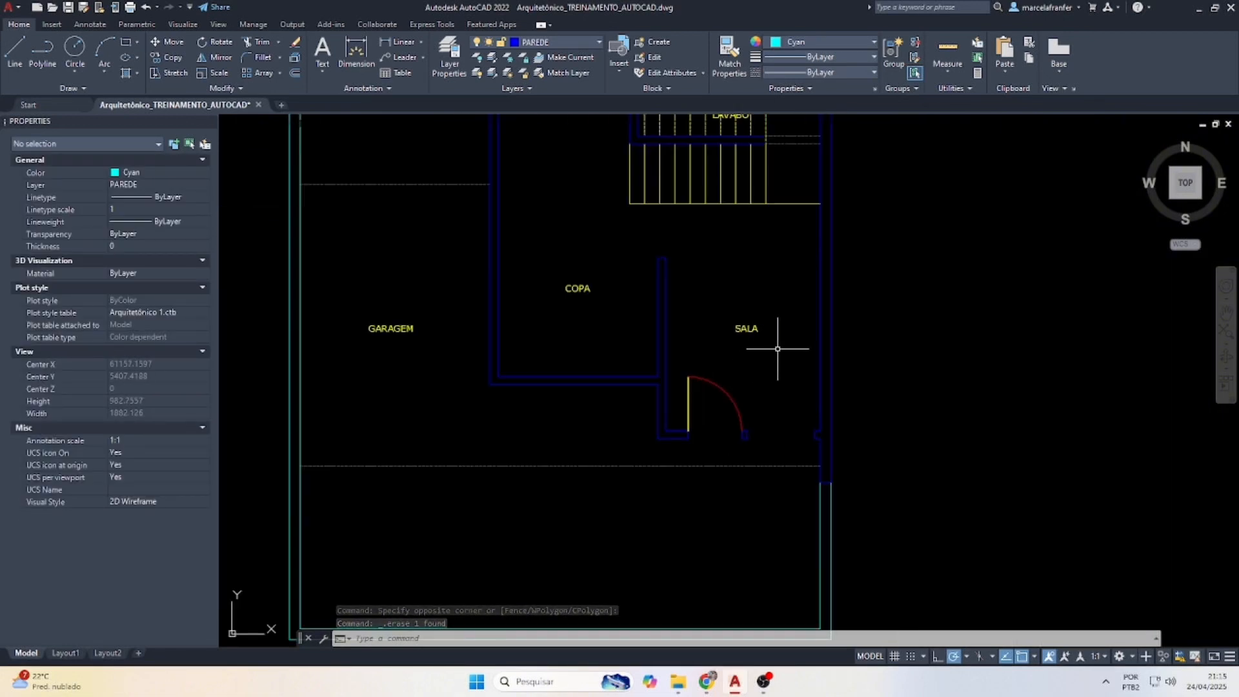
scroll(770, 399, "up", 2)
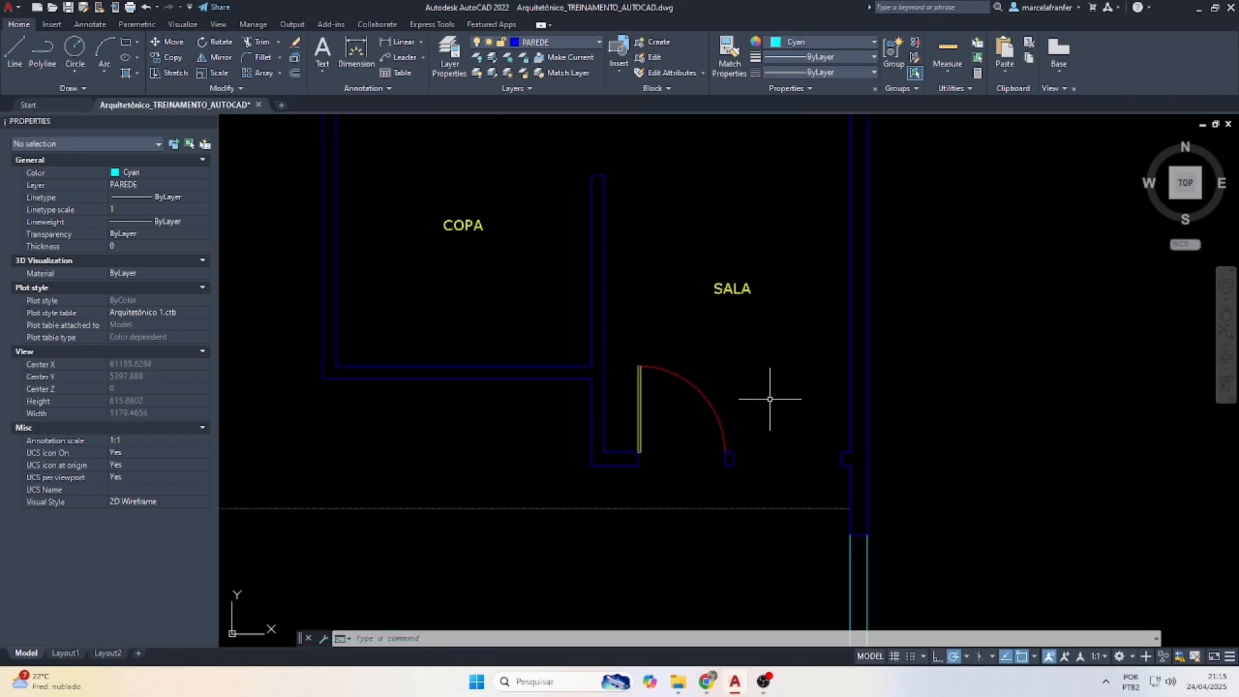
scroll(770, 399, "down", 4)
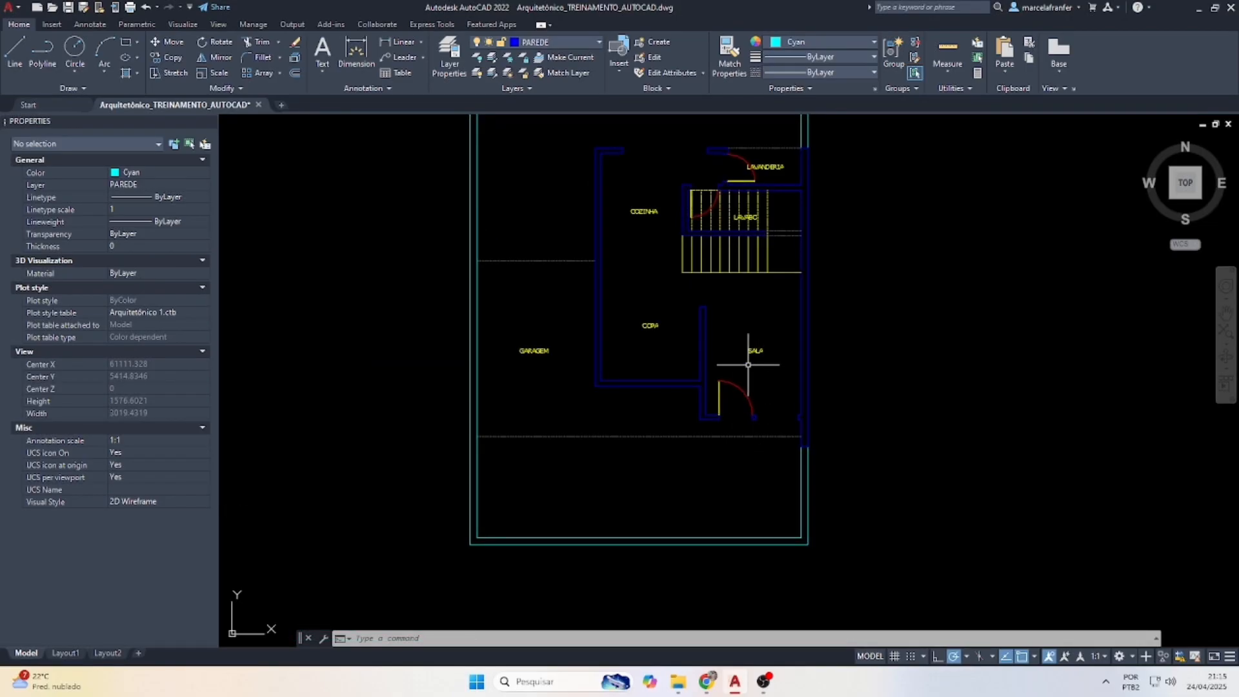
Draw two horizontal lines across the Sala window opening, along the outer and inner wall faces.
scroll(761, 394, "up", 4)
key("Escape")
key("Return")
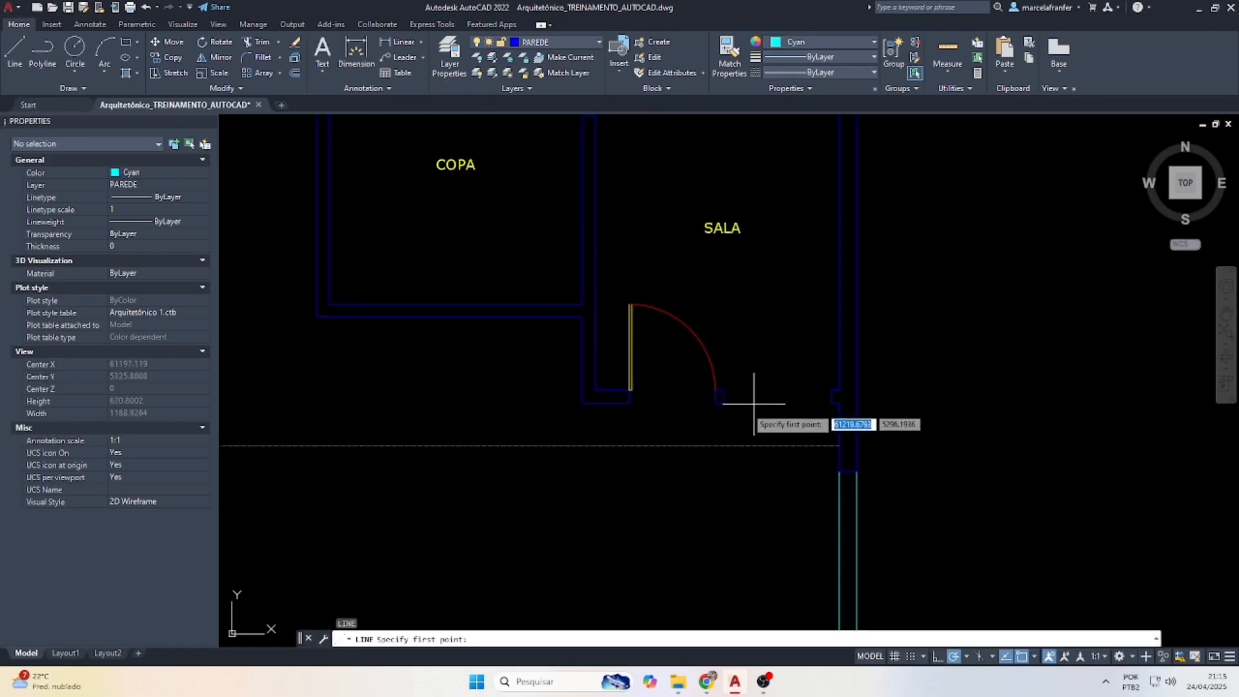
scroll(743, 406, "up", 2)
left_click(709, 401)
left_click(880, 399)
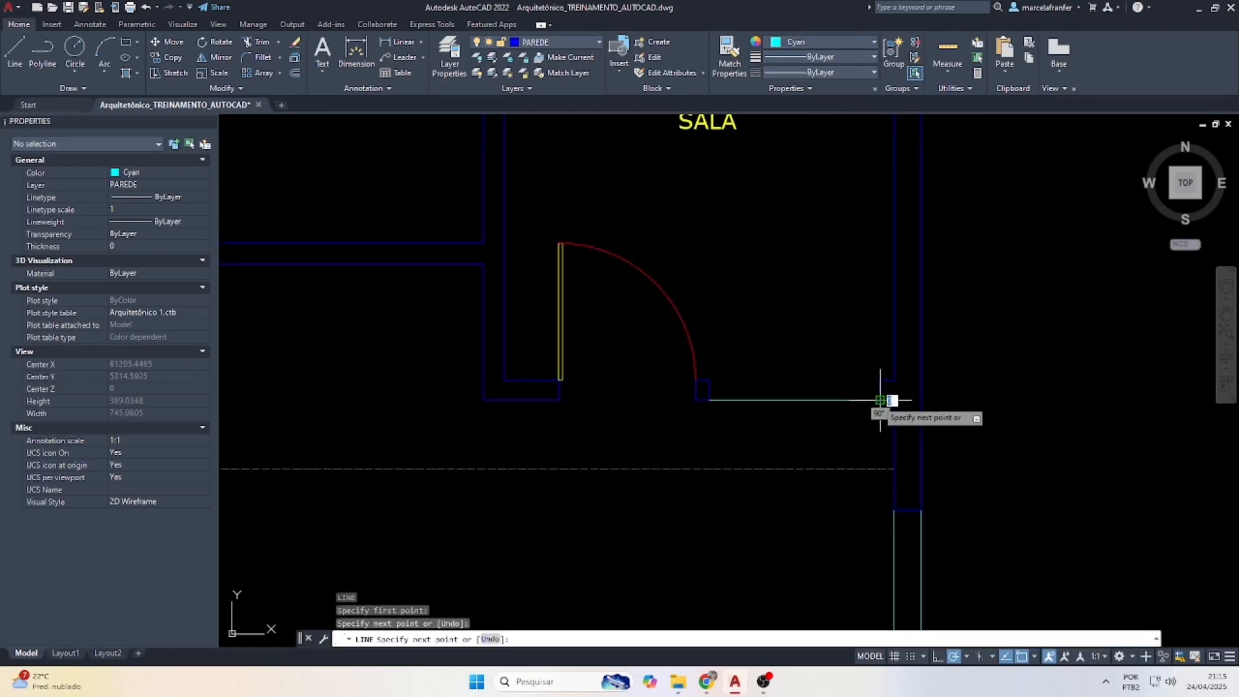
key("Return")
key("Return")
left_click(710, 380)
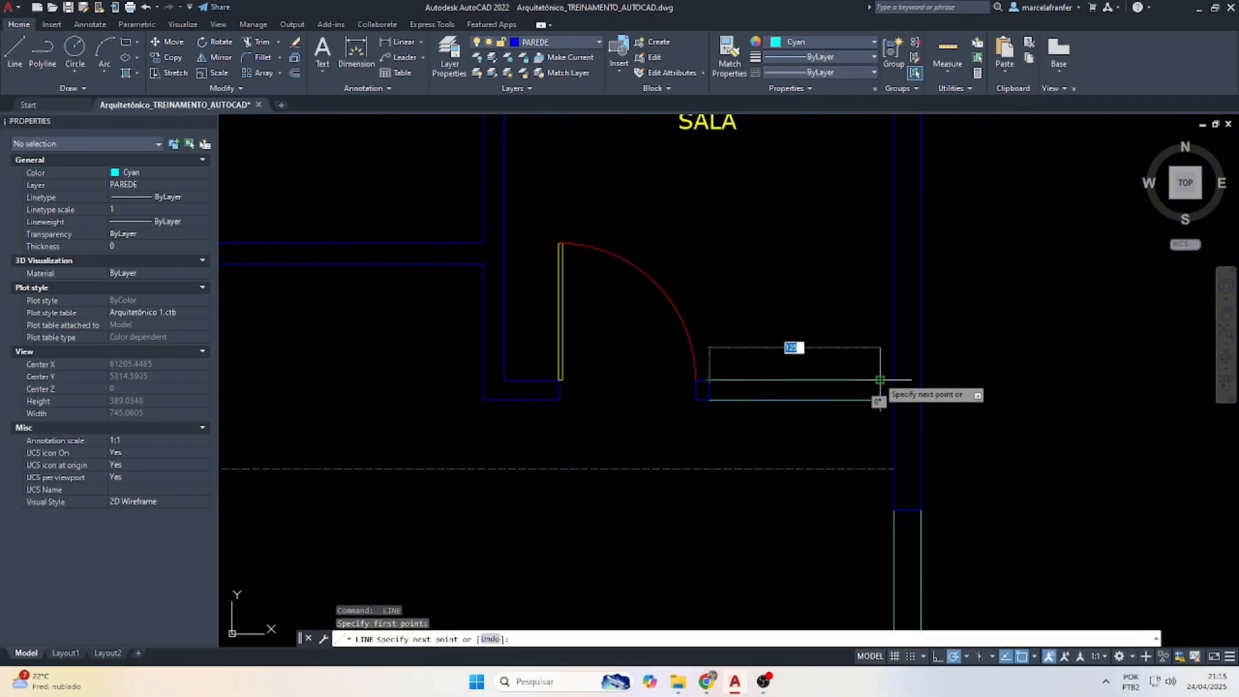
left_click(881, 380)
key("Escape")
Match the two Sala window lines to the yellow door leaf's properties.
left_click(557, 315)
type("M")
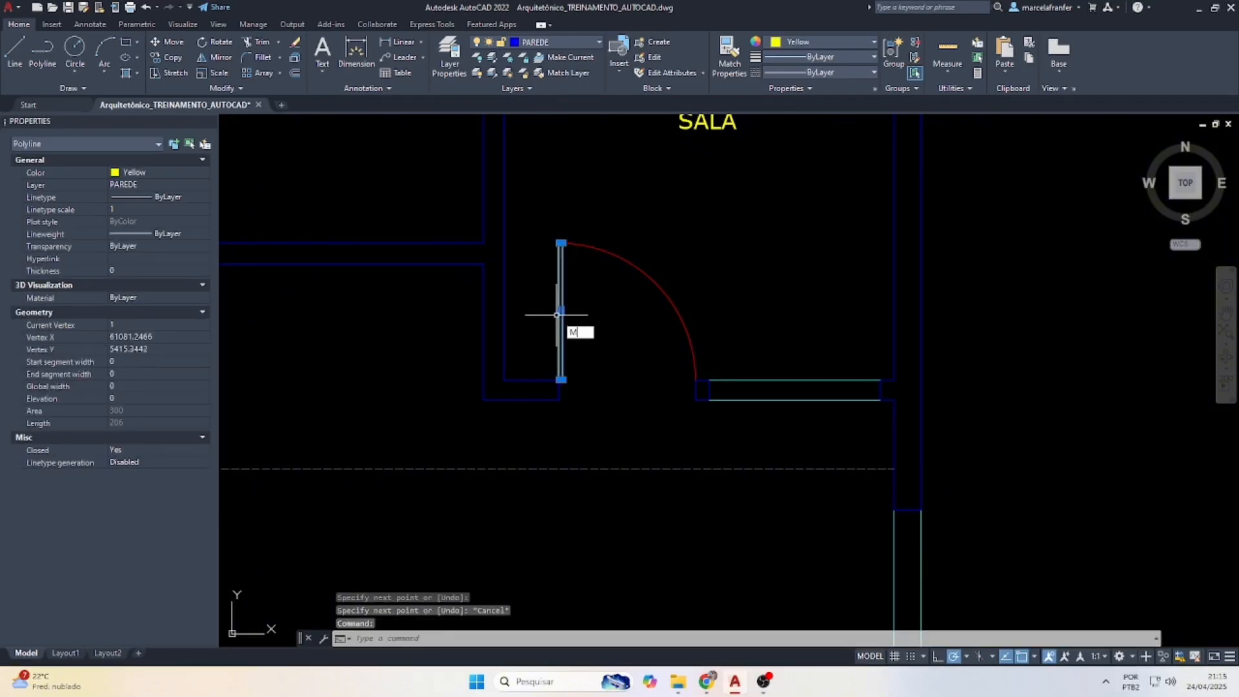
type("A")
key("Return")
left_click(764, 409)
left_click(757, 352)
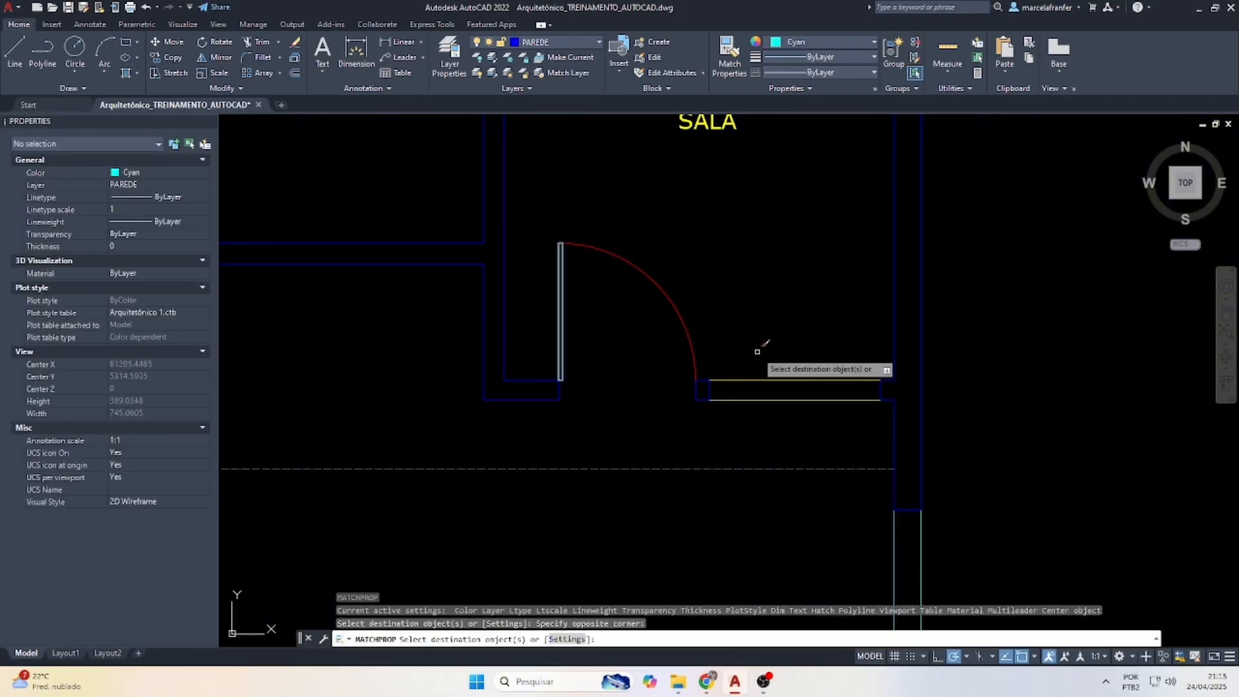
key("Escape")
key("Escape")
Offset both Sala window lines 6 units inward to create the two glass lines.
key("Escape")
type("O")
key("Return")
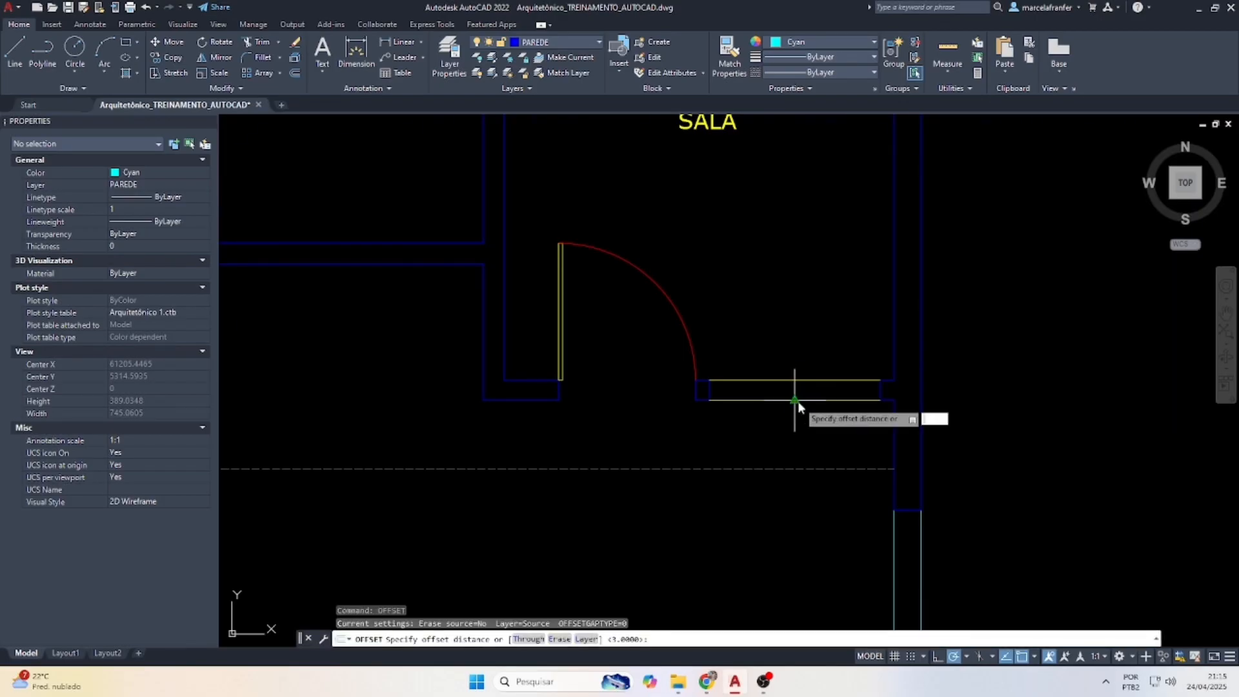
type("6")
key("Return")
scroll(799, 494, "up", 4)
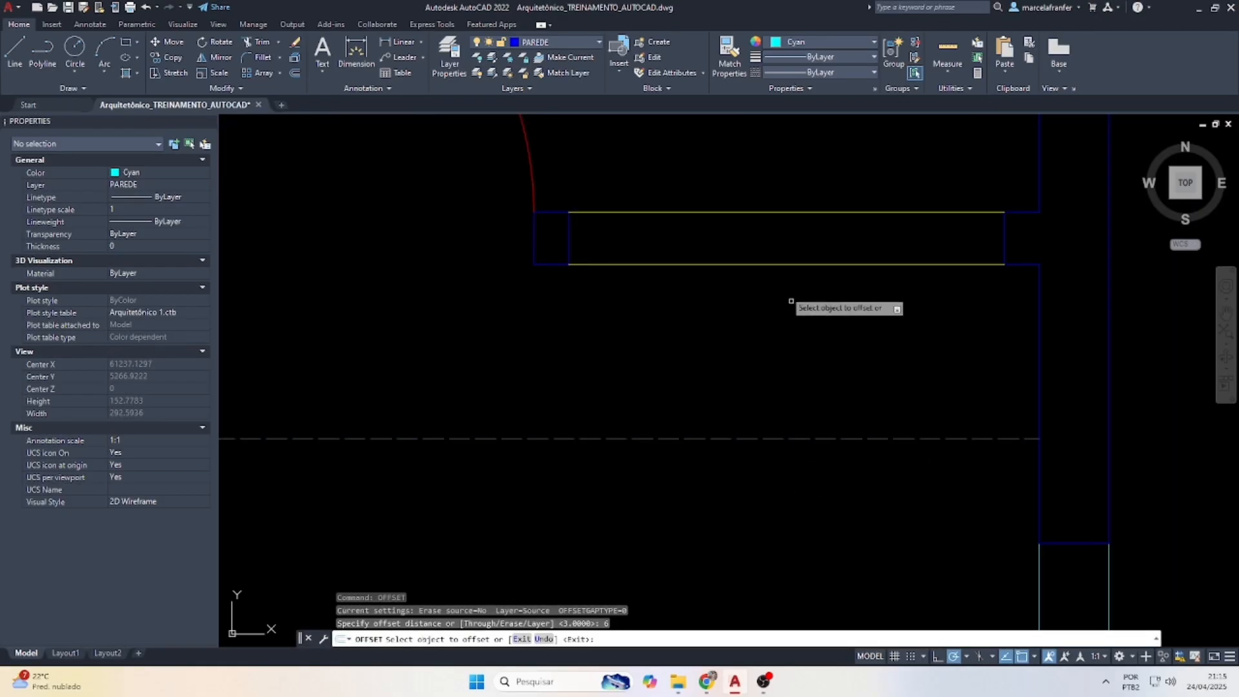
left_click(789, 262)
left_click(789, 239)
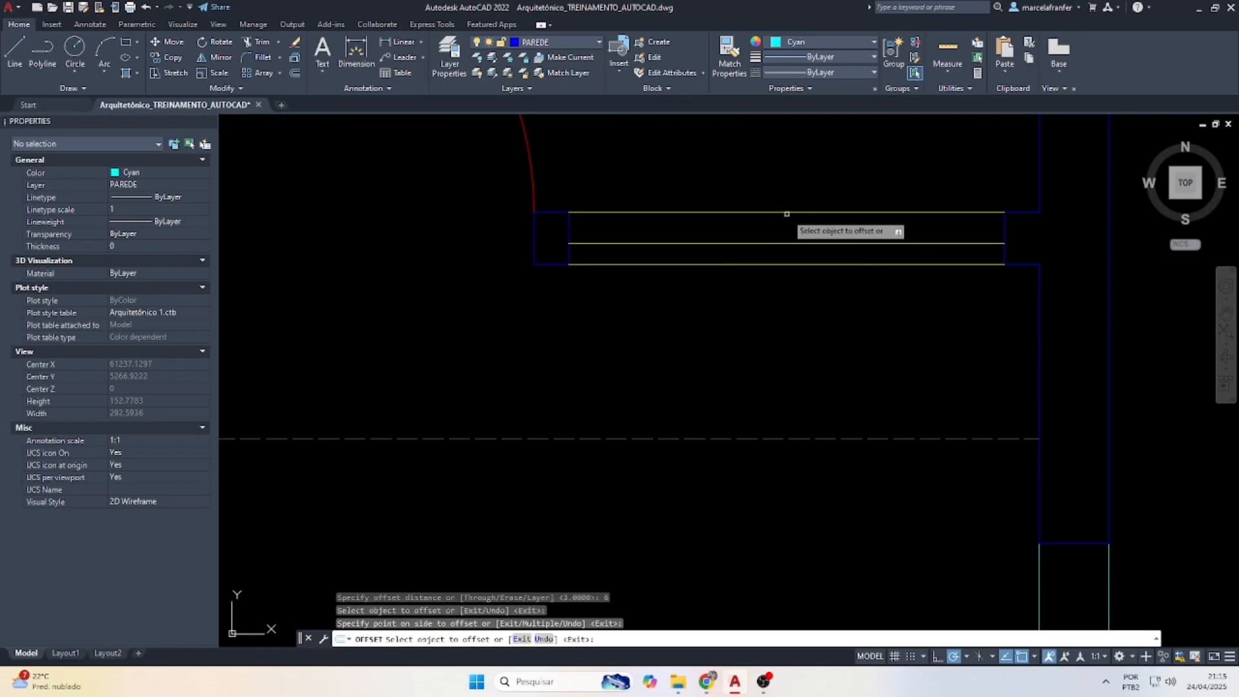
left_click(788, 213)
key("Escape")
Color the outer and inner edge lines of the Sala window red.
left_click(781, 264)
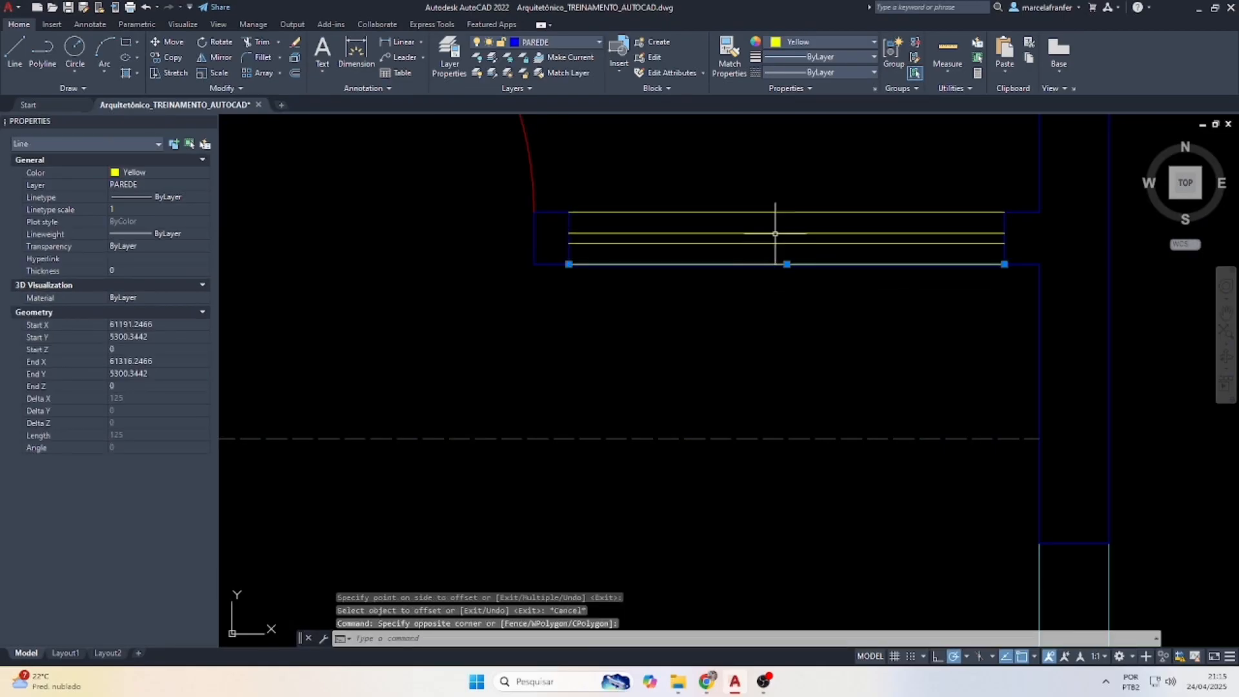
left_click(778, 212)
left_click(814, 47)
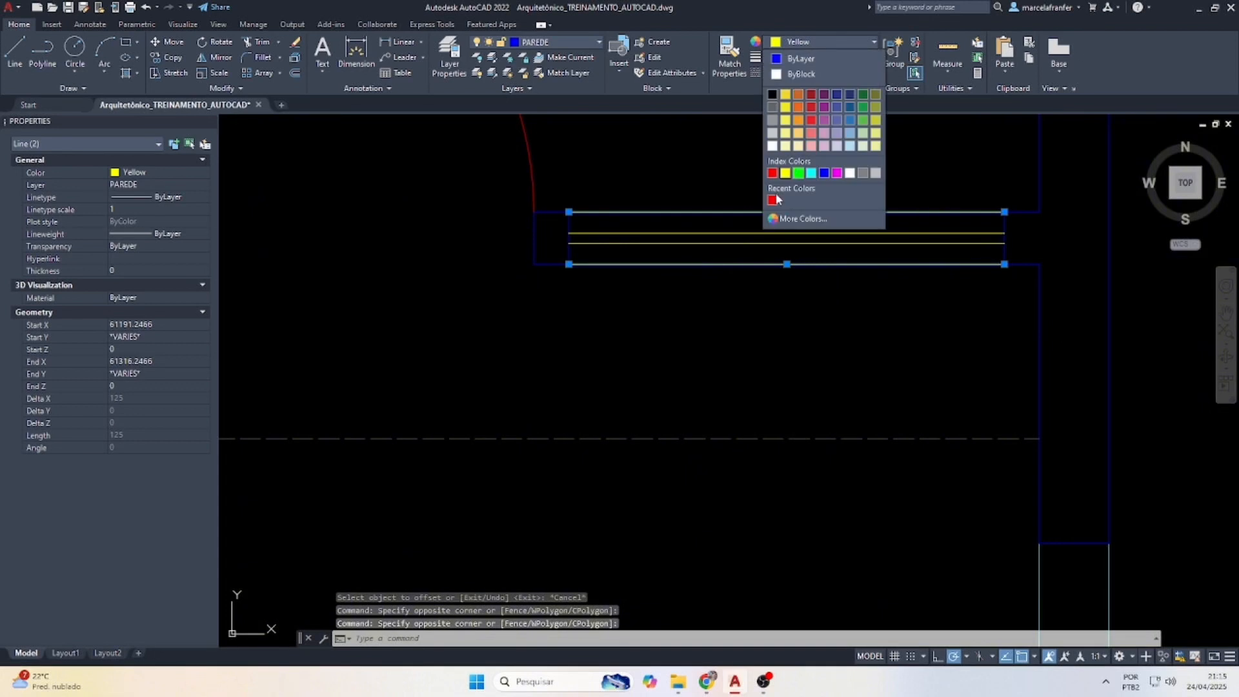
left_click(779, 200)
key("Escape")
scroll(826, 402, "down", 4)
key("Escape")
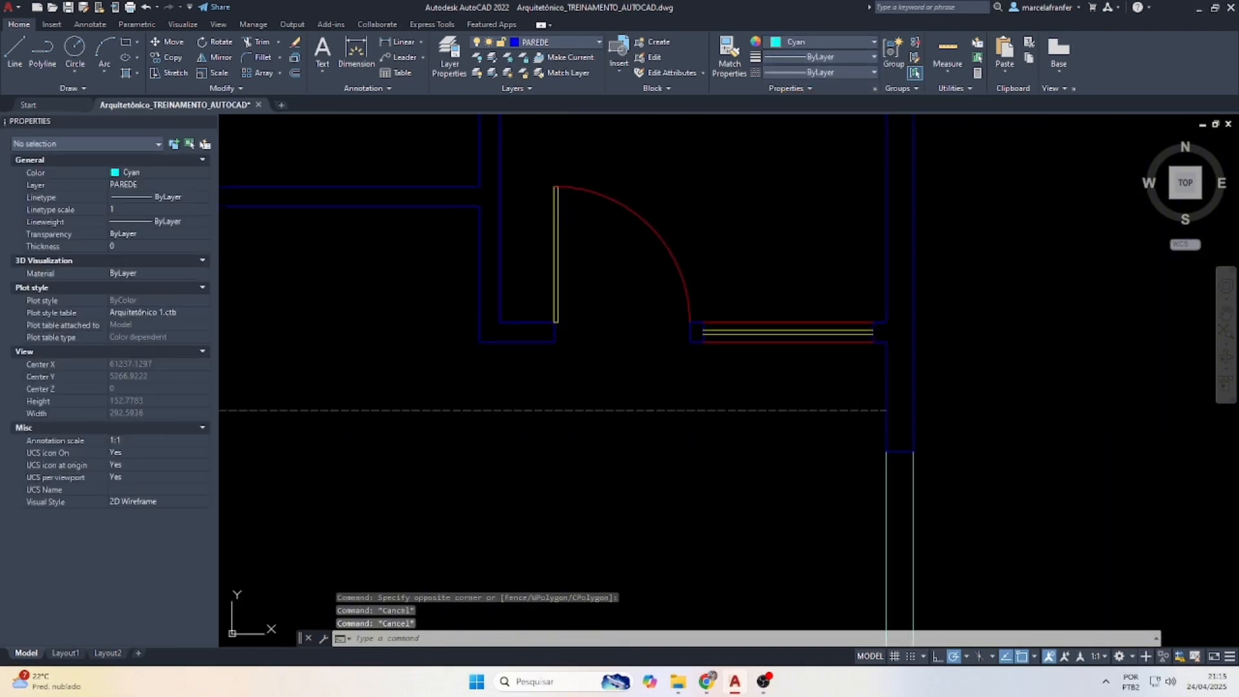
Draw two horizontal lines across the Cozinha window opening, along the outer and inner wall faces.
scroll(829, 418, "down", 3)
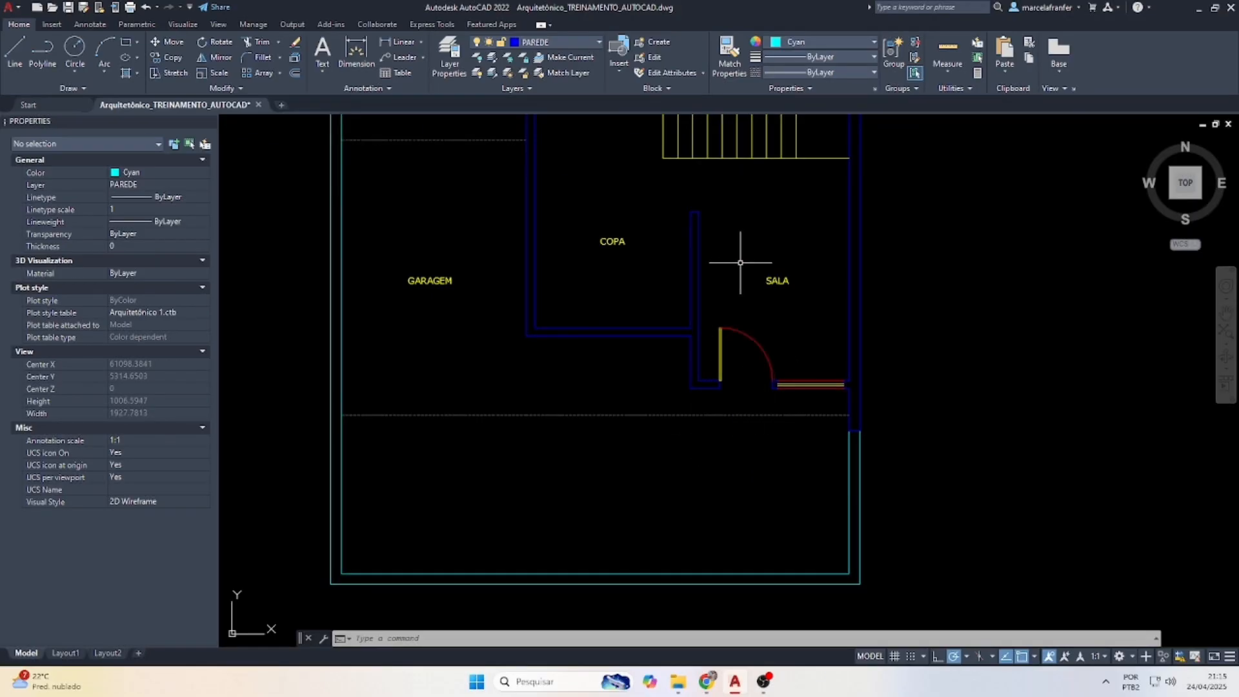
scroll(741, 430, "down", 2)
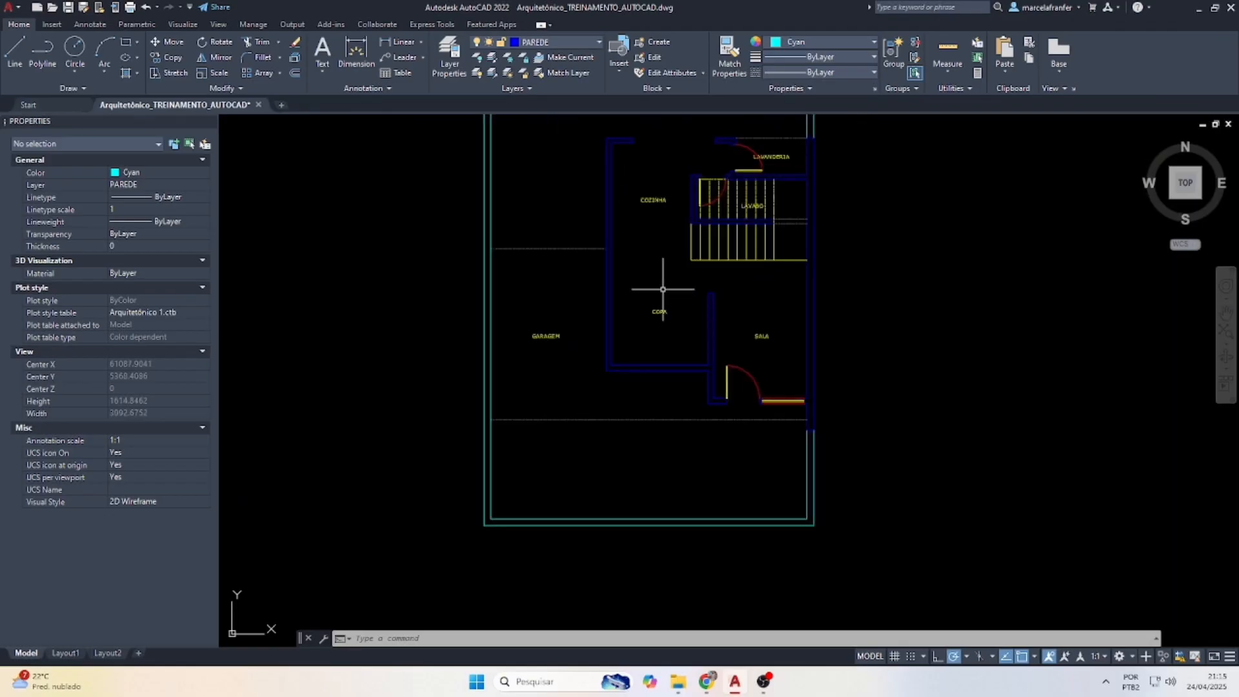
scroll(665, 277, "down", 3)
scroll(658, 215, "up", 5)
key("Escape")
key("Escape")
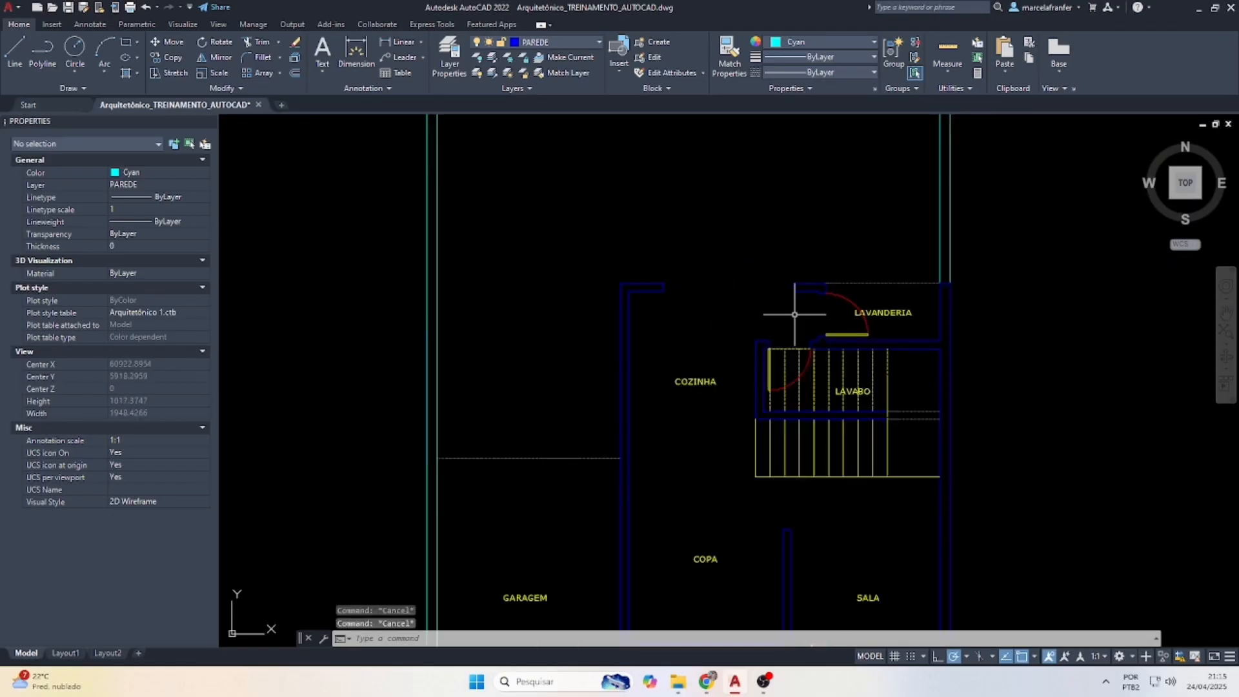
key("l")
key("Return")
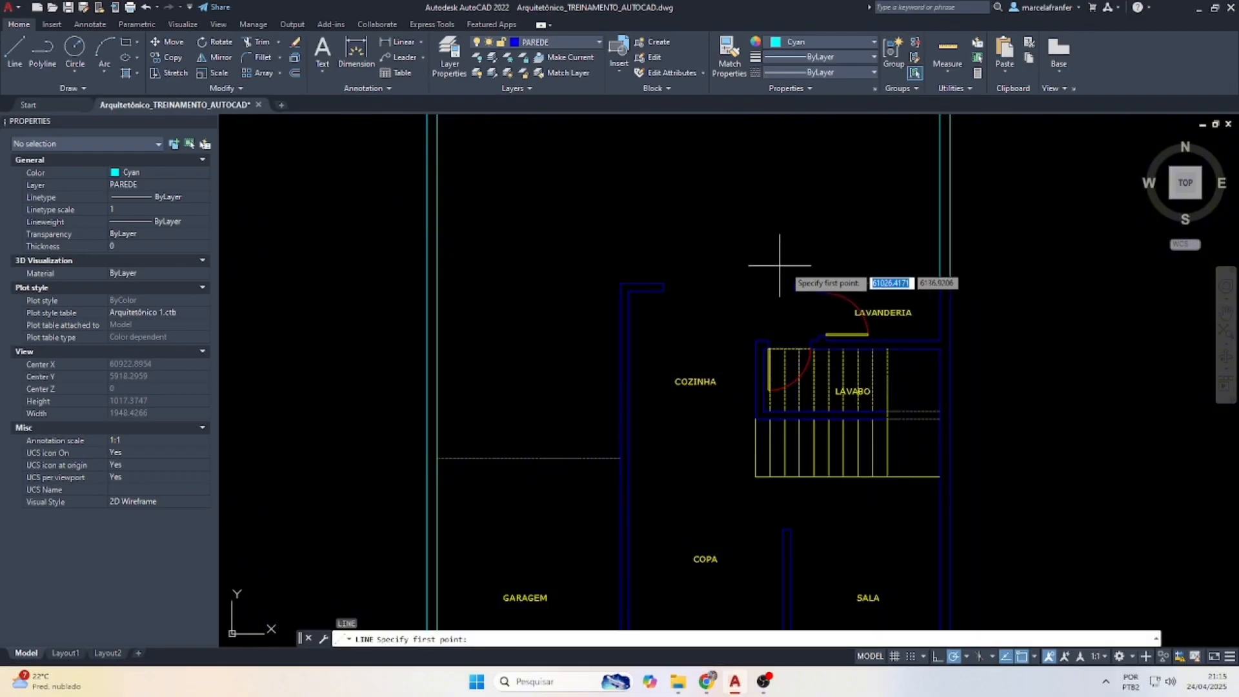
left_click(794, 283)
scroll(683, 278, "up", 4)
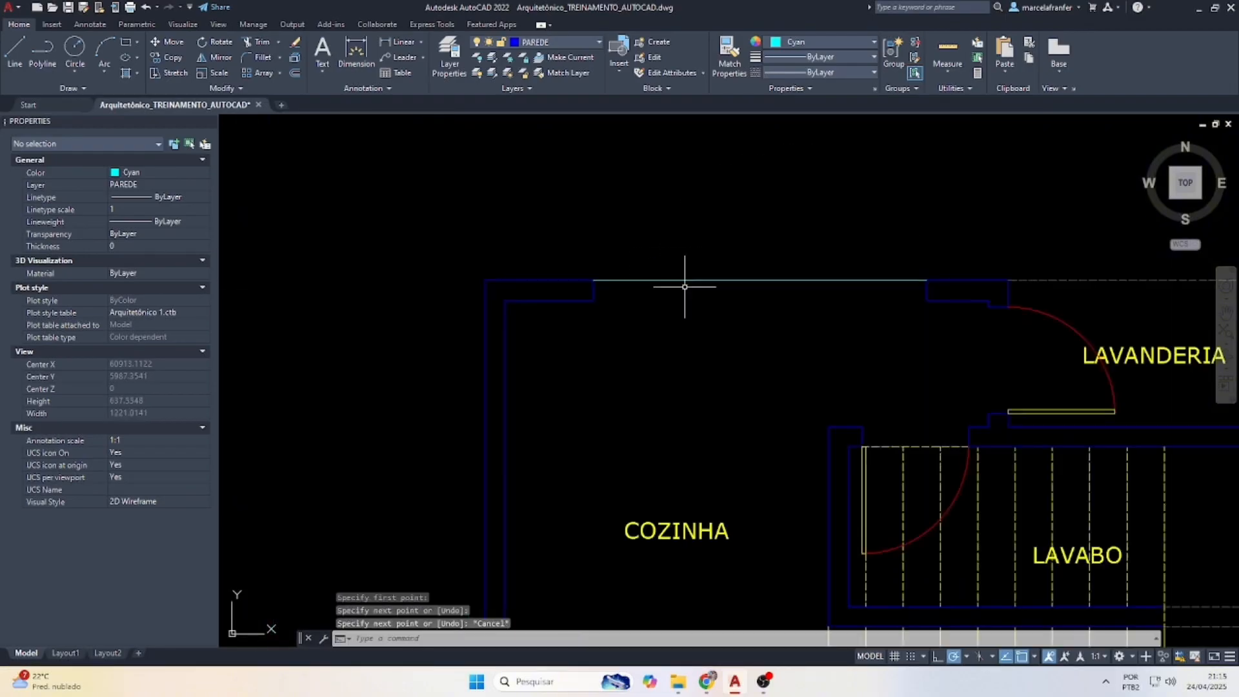
left_click(927, 301)
key("Escape")
key("Escape")
left_click(785, 323)
key("Escape")
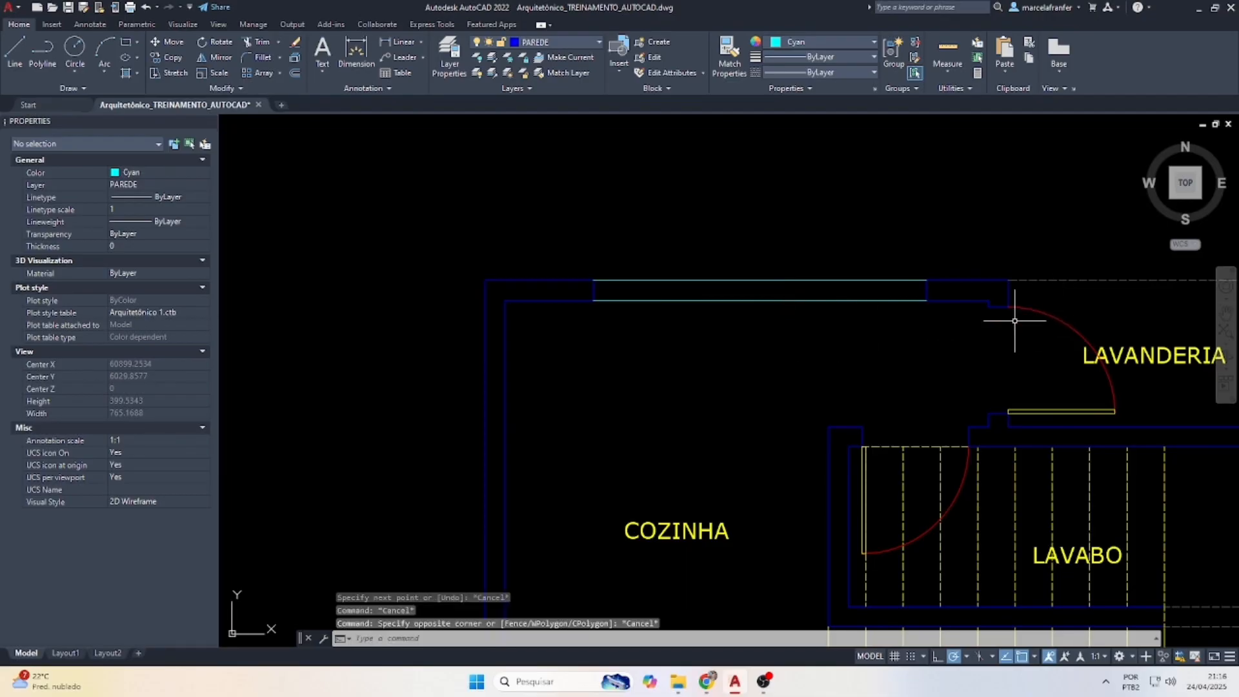
Color both Cozinha window edge lines red.
left_click(831, 320)
left_click(767, 248)
left_click(805, 50)
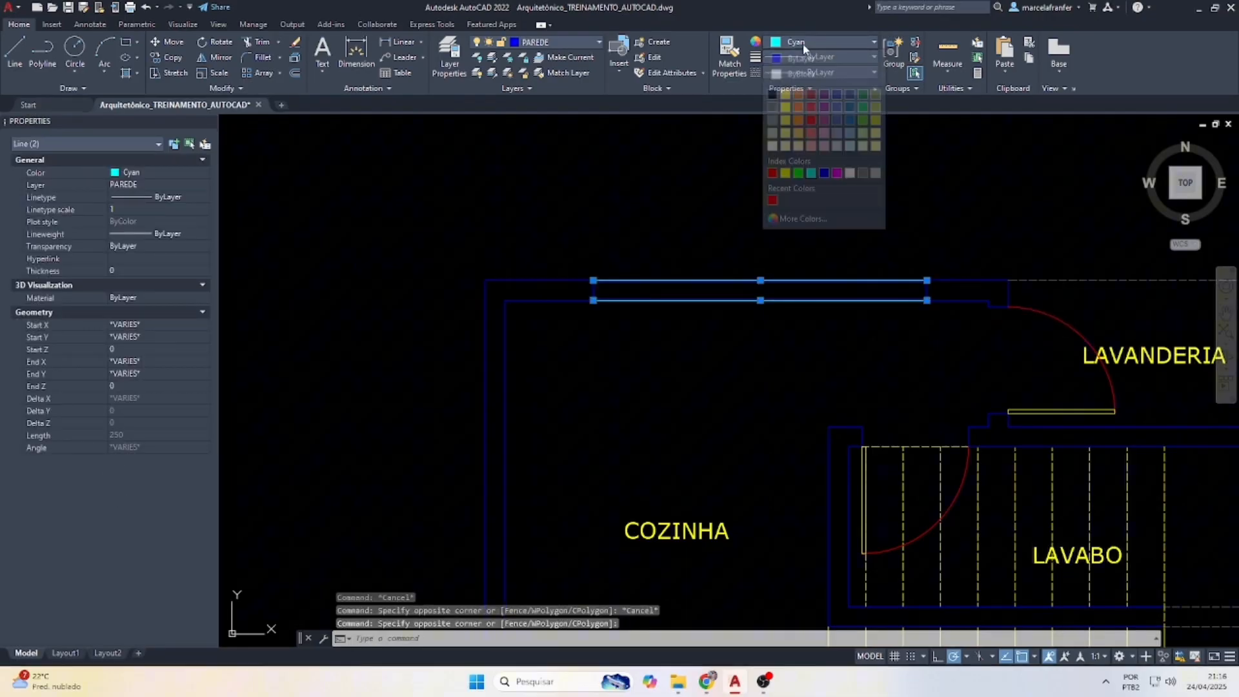
left_click(778, 172)
key("Escape")
key("Escape")
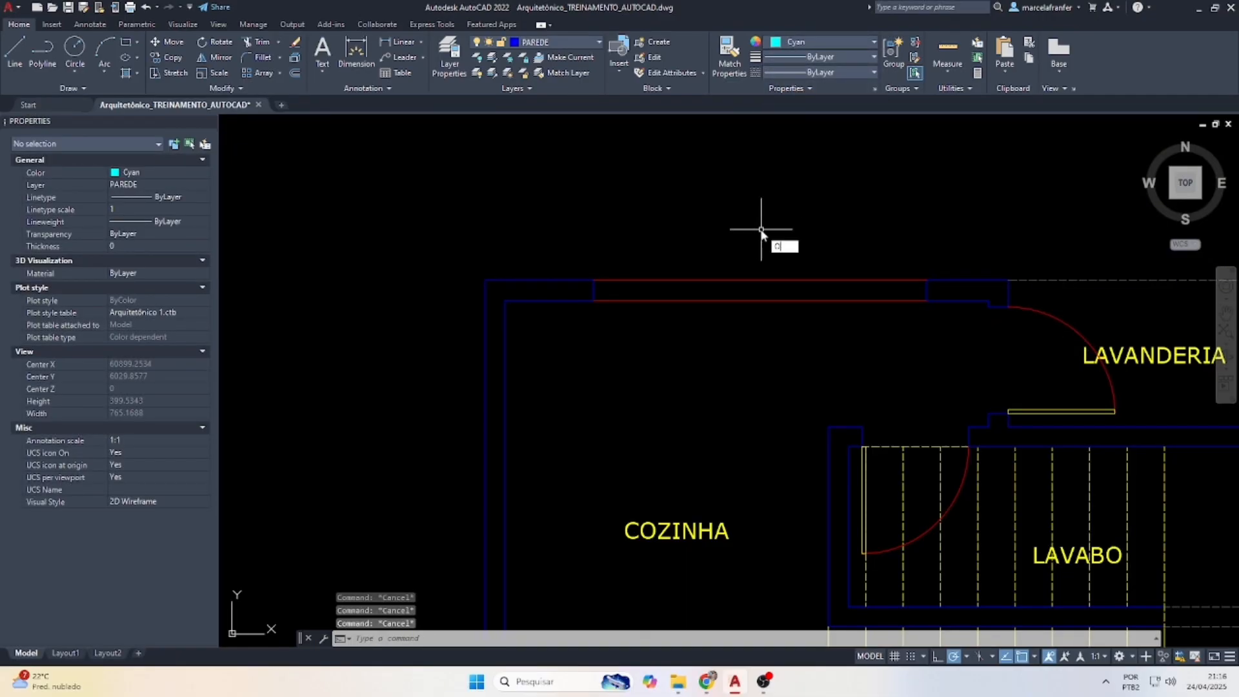
Offset both Cozinha window edge lines 6 units toward the middle of the wall.
key("Return")
type("6")
key("Return")
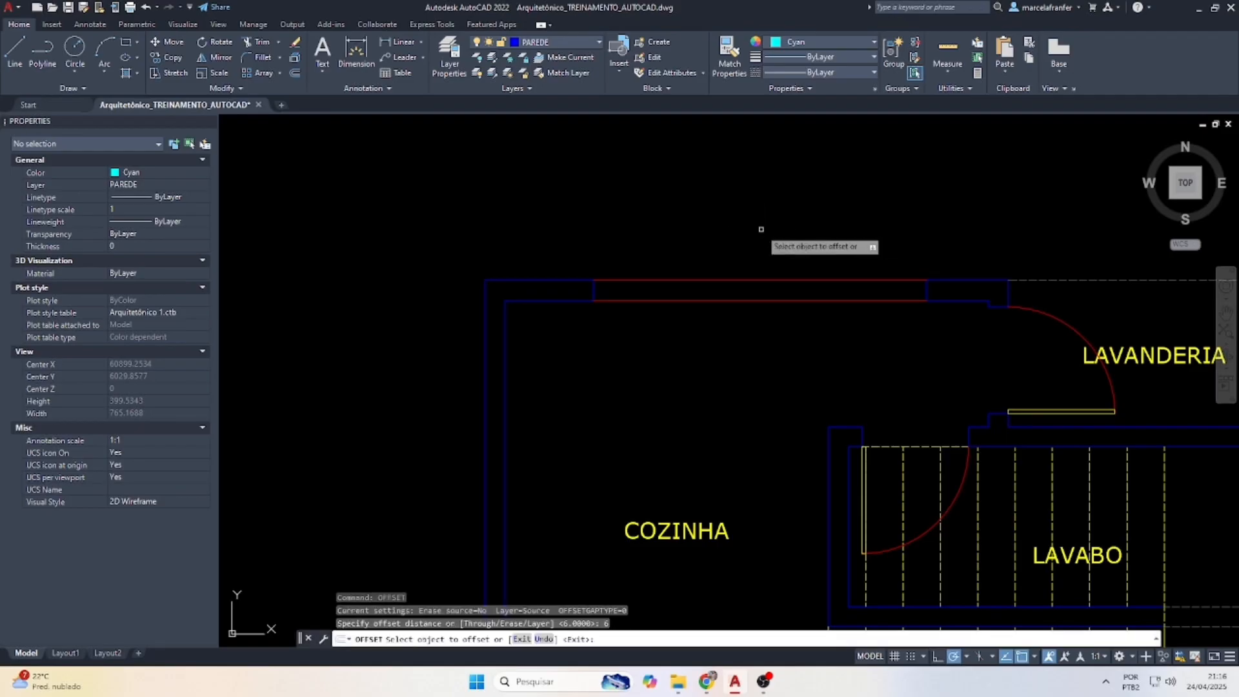
left_click(760, 281)
left_click(764, 294)
left_click(764, 300)
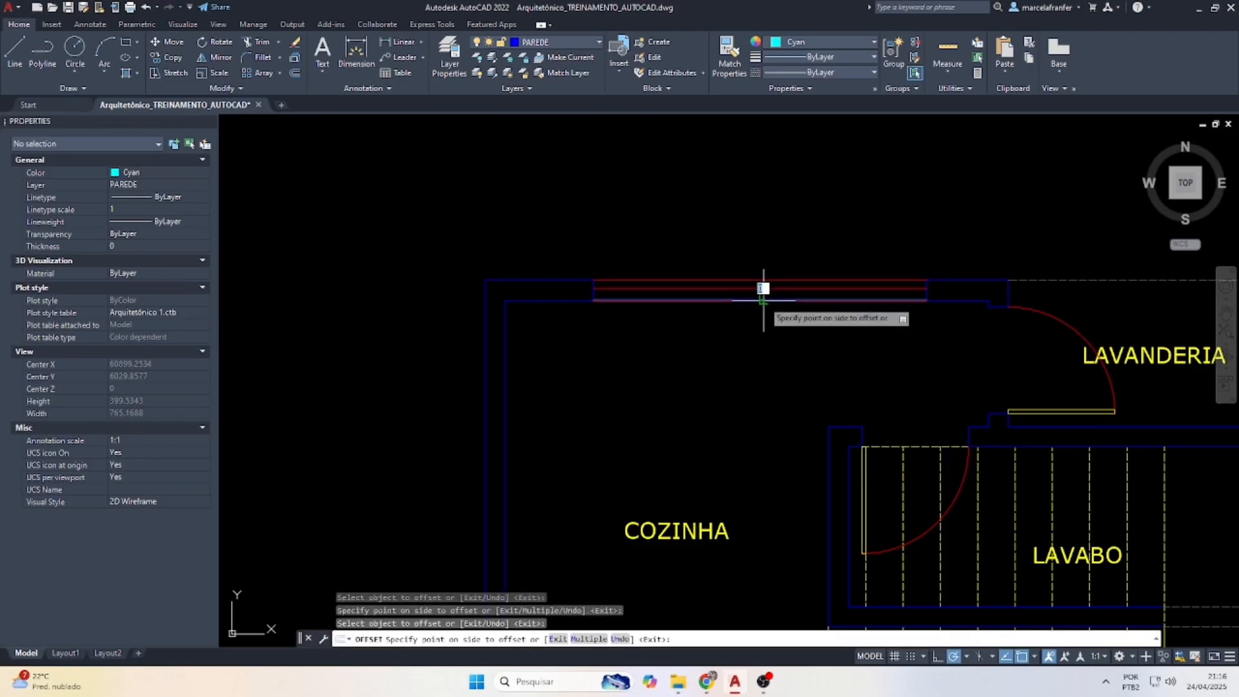
left_click(756, 258)
scroll(764, 290, "up", 2)
key("Escape")
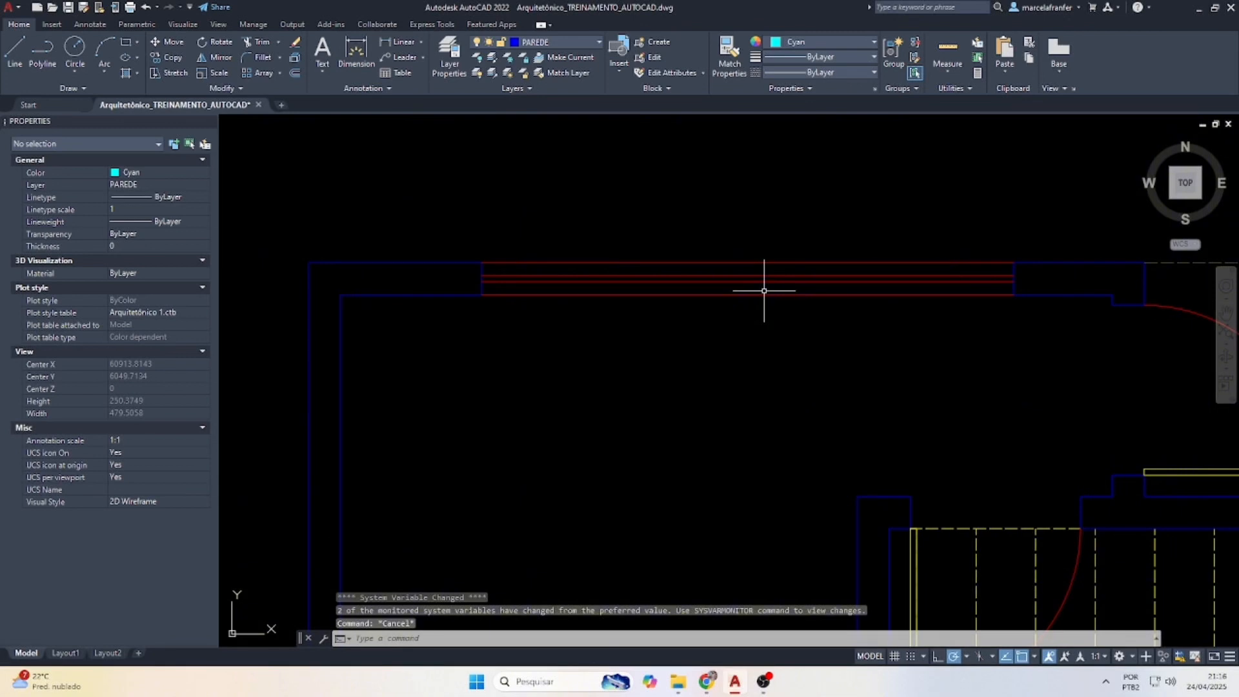
Join the two inner Cozinha window lines with a short vertical line at their midpoints and trim away their right halves.
type("l")
key("Return")
scroll(736, 281, "up", 2)
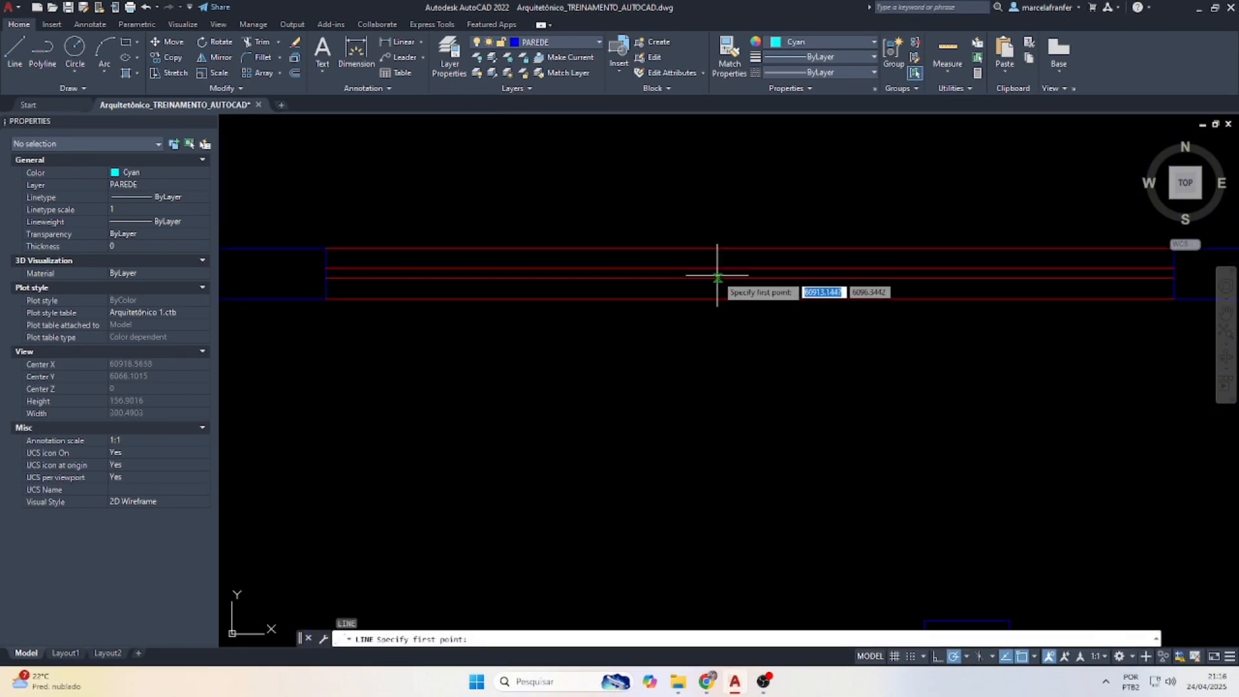
left_click(749, 278)
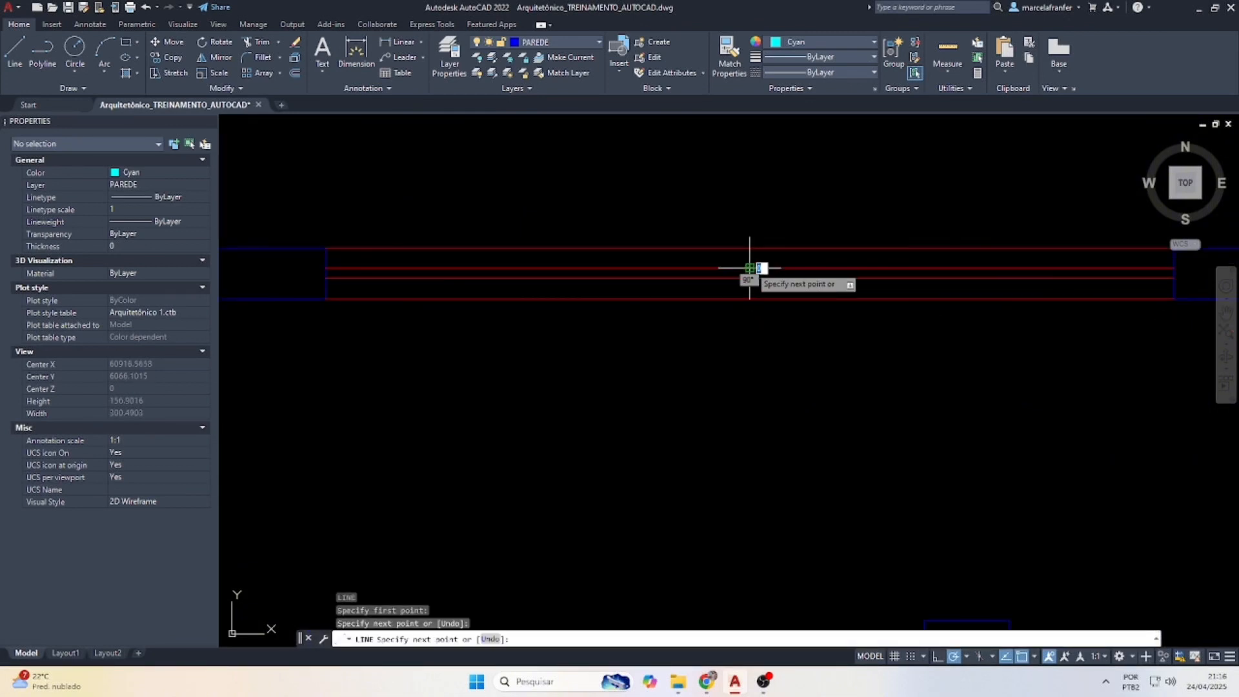
key("Escape")
key("Return")
left_click(780, 261)
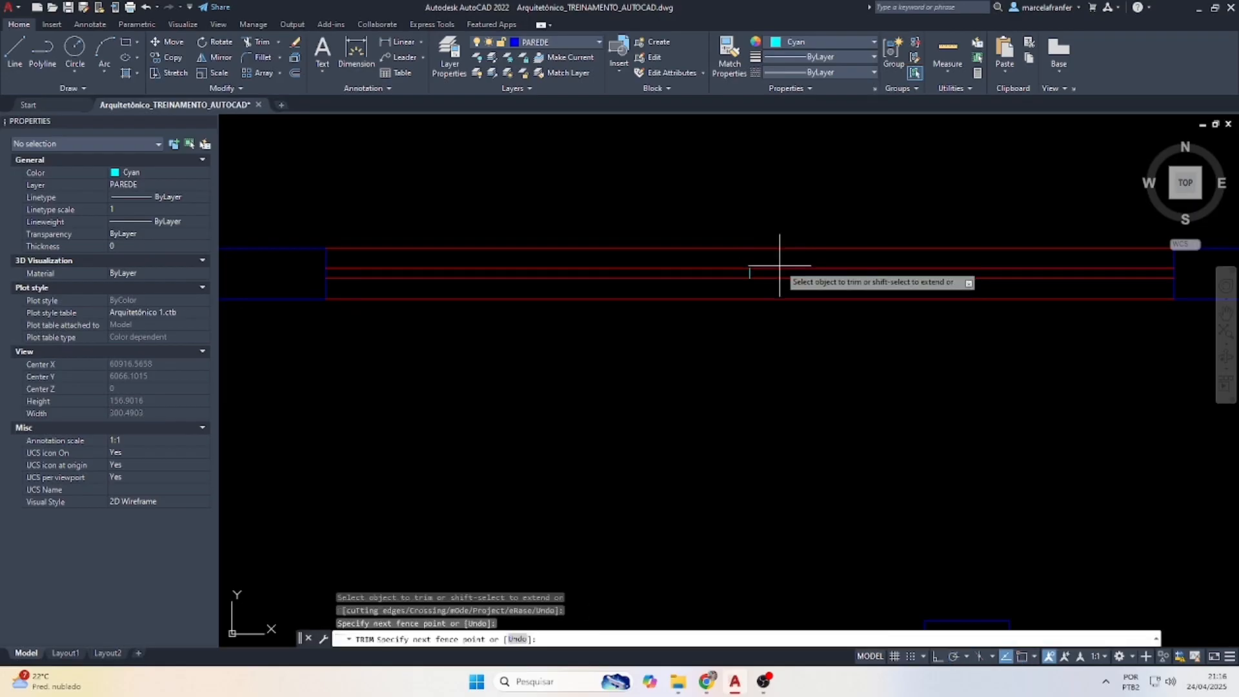
left_click(768, 284)
key("Escape")
Color the three lines of the remaining left window sash yellow.
left_click(761, 287)
left_click(732, 260)
left_click(800, 42)
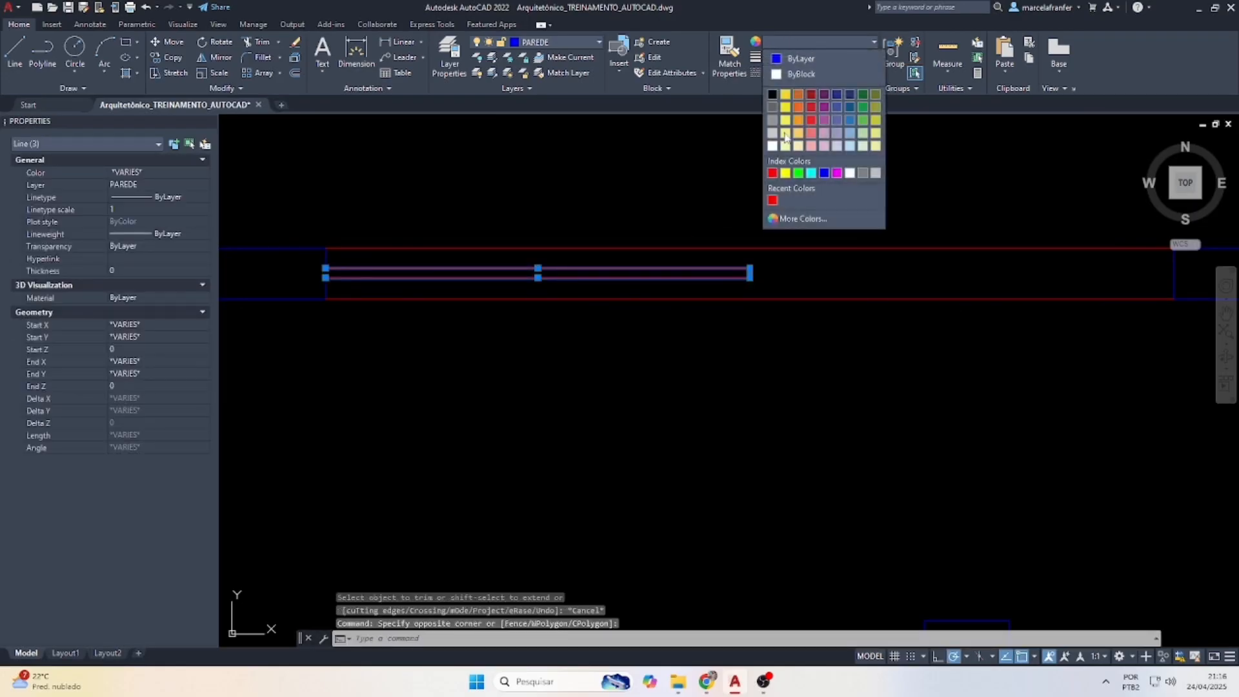
left_click(791, 171)
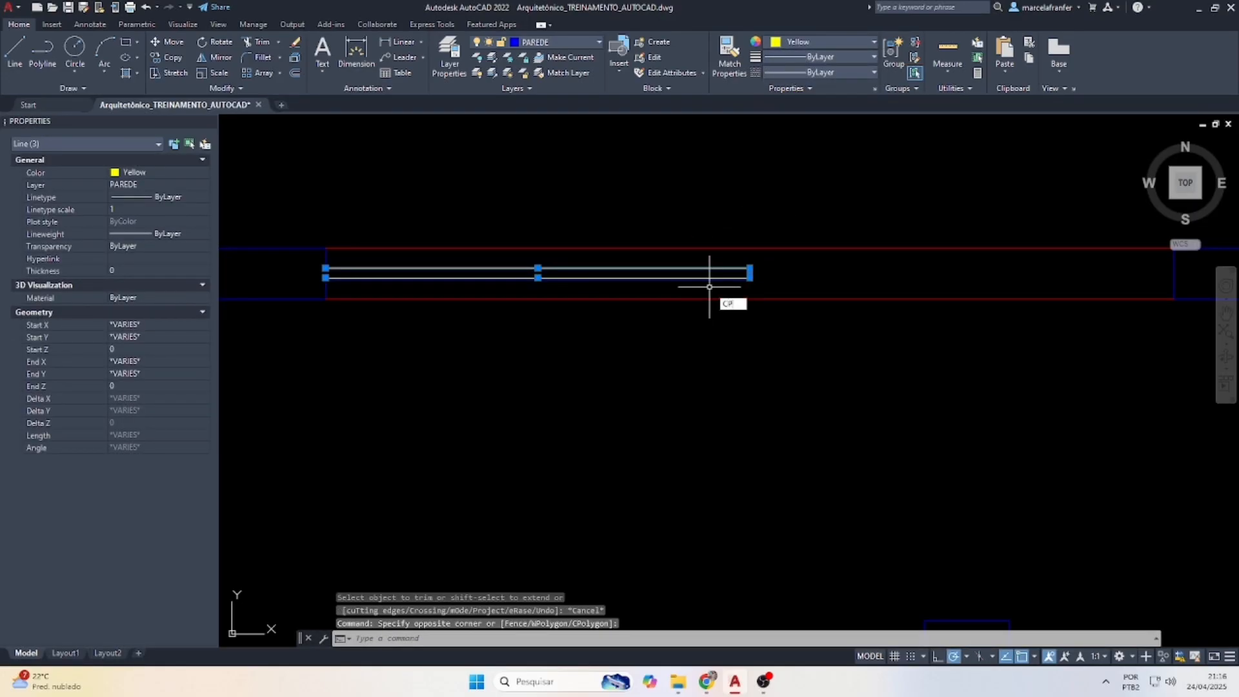
Copy the yellow sash from its upper-left corner to its lower-right corner to form the right sliding sash.
key("Return")
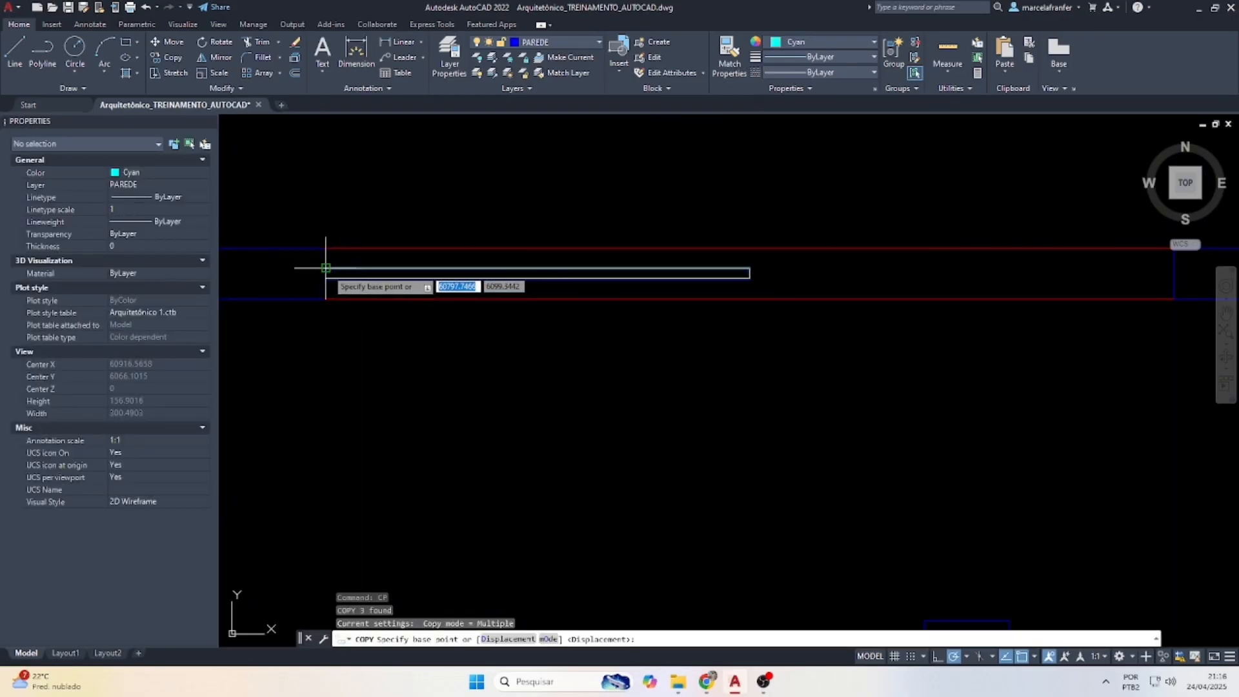
left_click(326, 268)
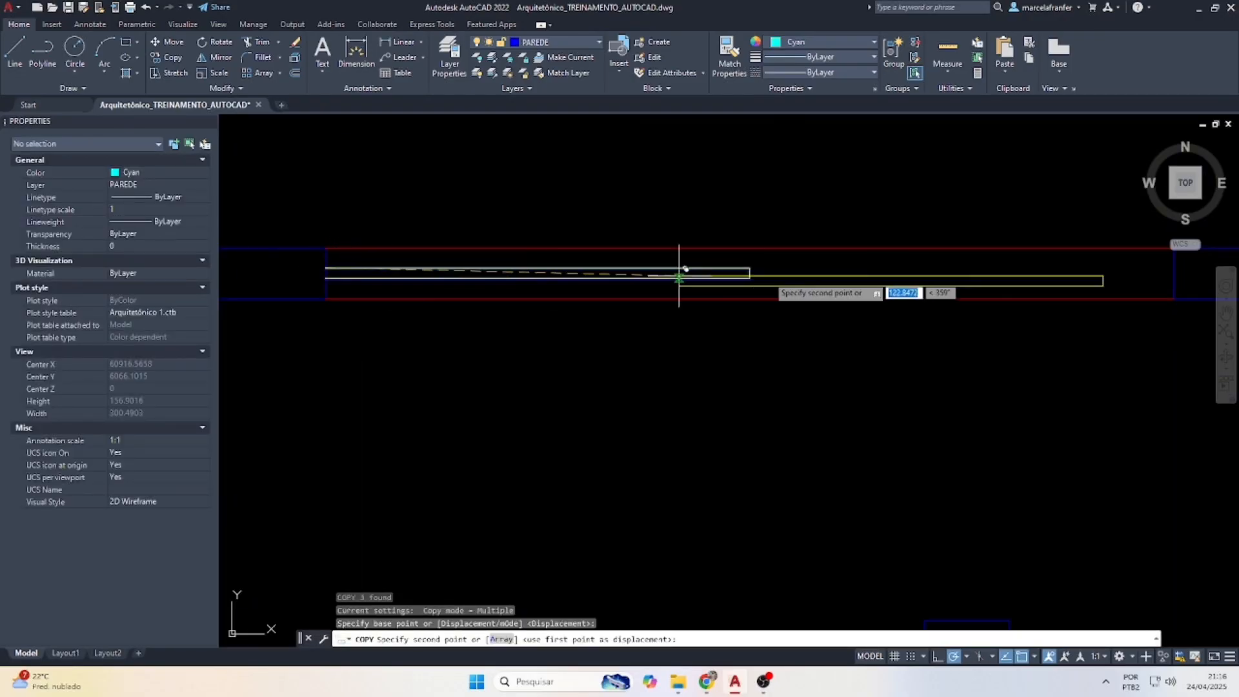
left_click(750, 278)
key("Escape")
Stretch the short closing line between the sashes down to close the left end of the copied sash.
scroll(750, 275, "up", 2)
left_click(749, 268)
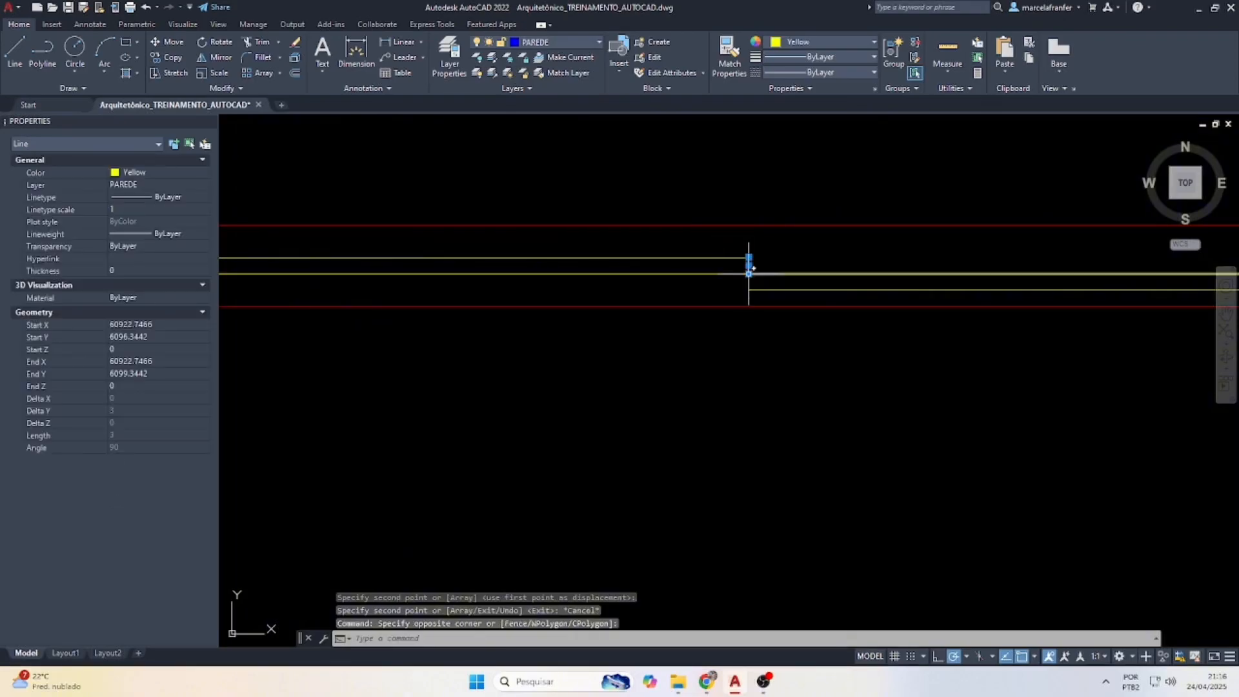
left_click(749, 265)
key("Escape")
scroll(736, 271, "down", 3)
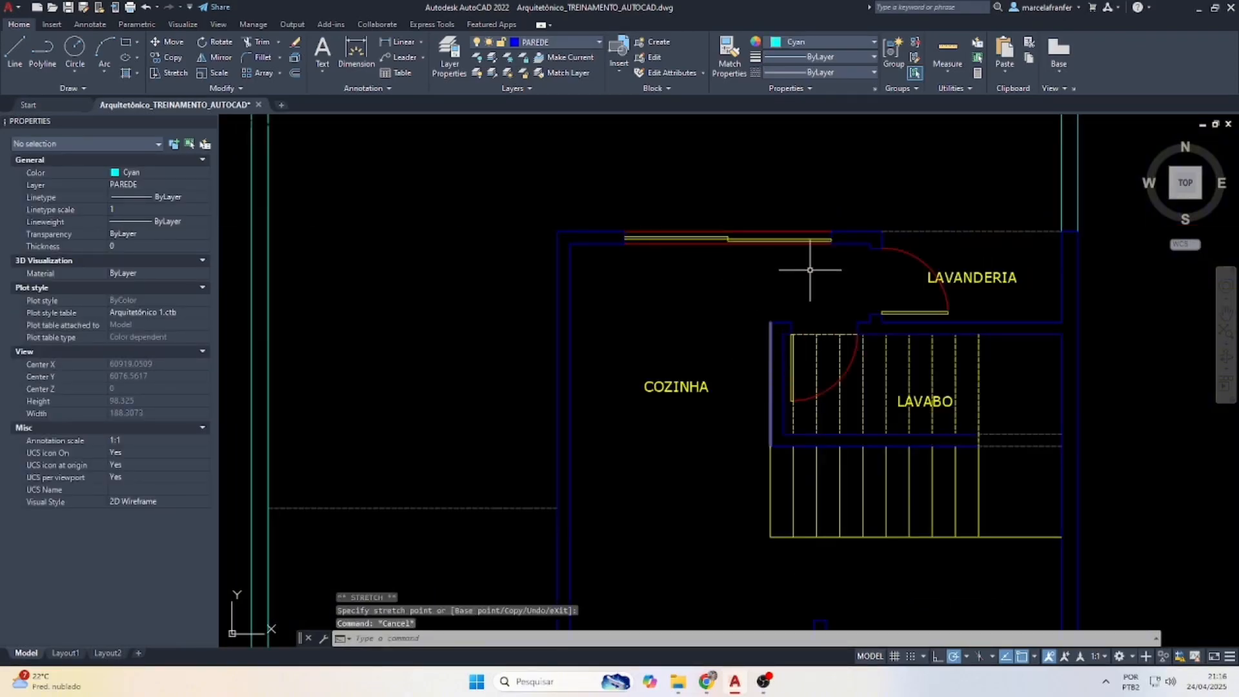
scroll(810, 269, "up", 2)
scroll(733, 267, "down", 2)
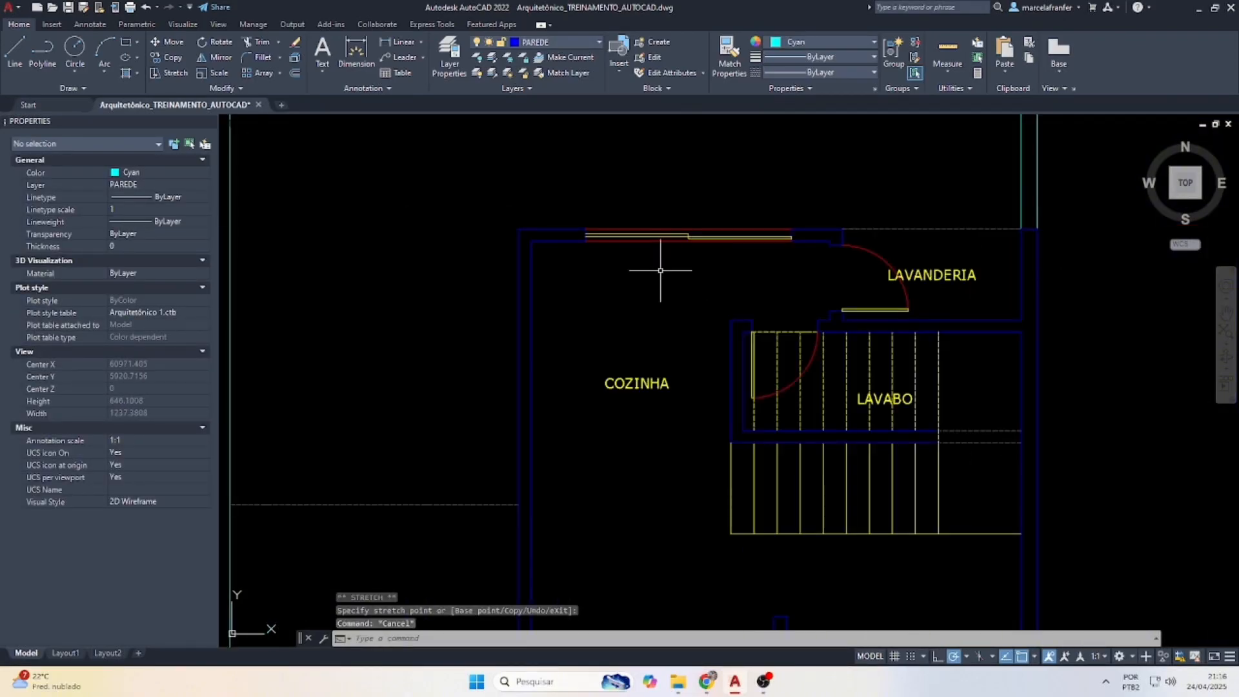
Move the LAVANDERIA label up and to the right, clear of the door's swing arc.
left_click(933, 276)
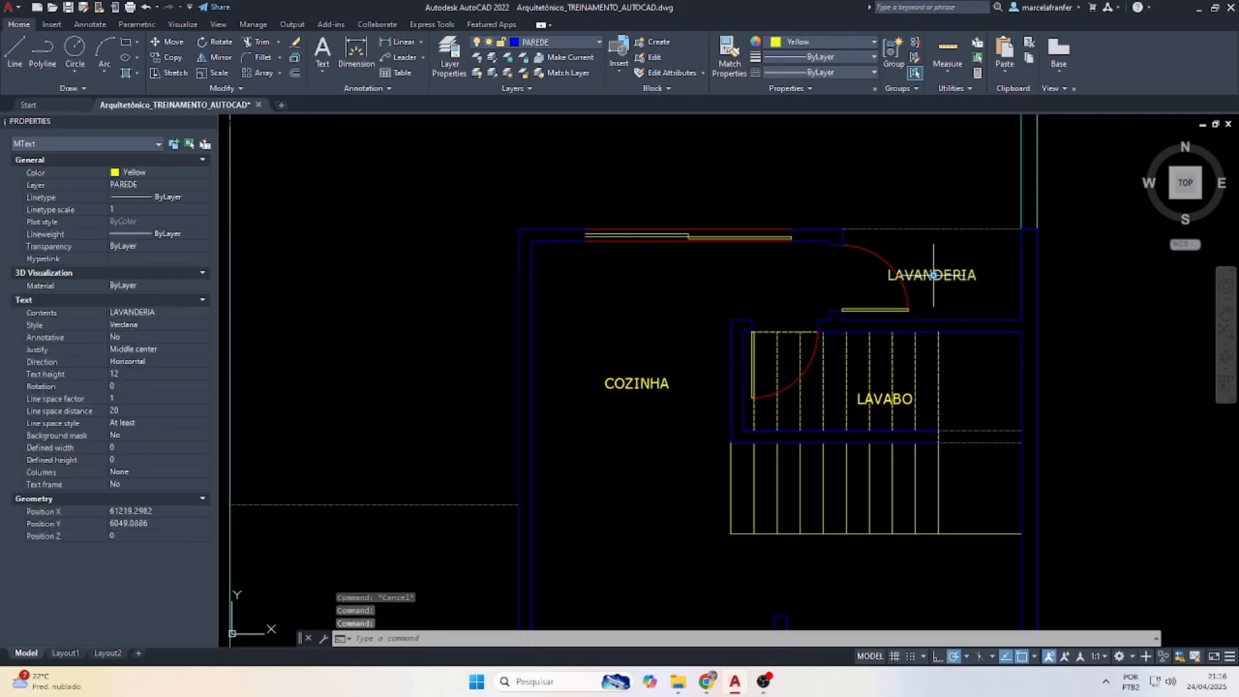
left_click(933, 276)
left_click(949, 260)
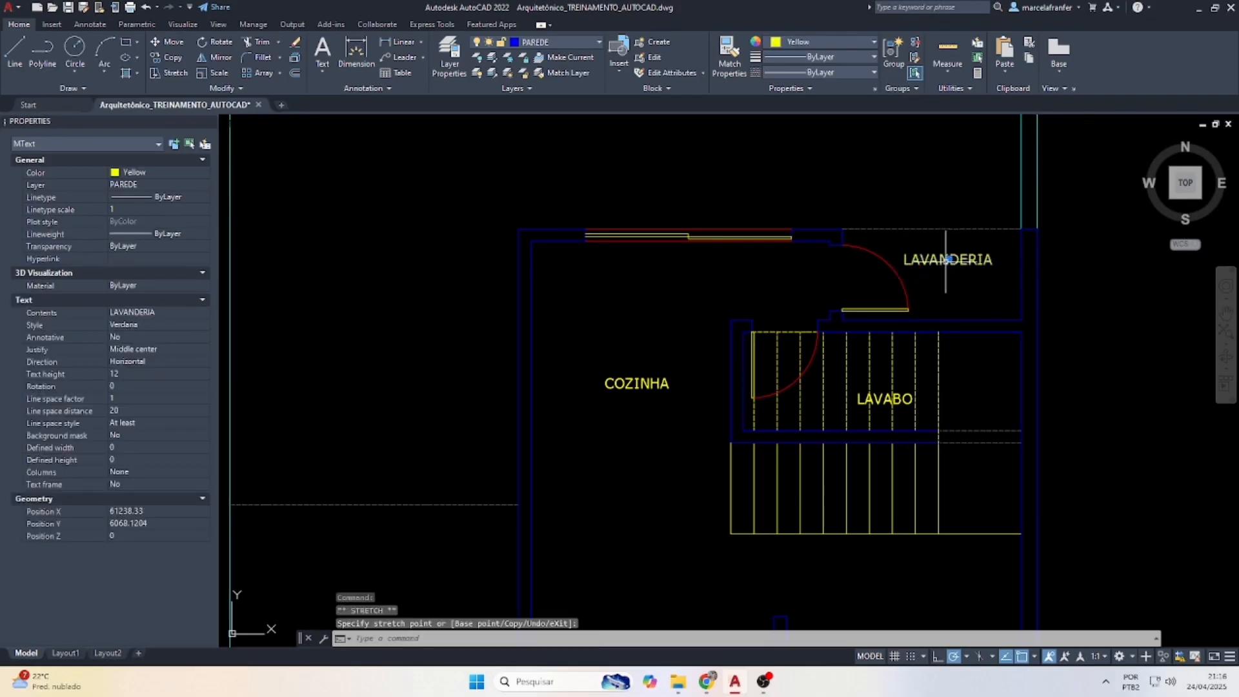
key("Escape")
Measure the inner length of the Cozinha and Copa left wall with a linear dimension, without placing it.
scroll(733, 297, "down", 2)
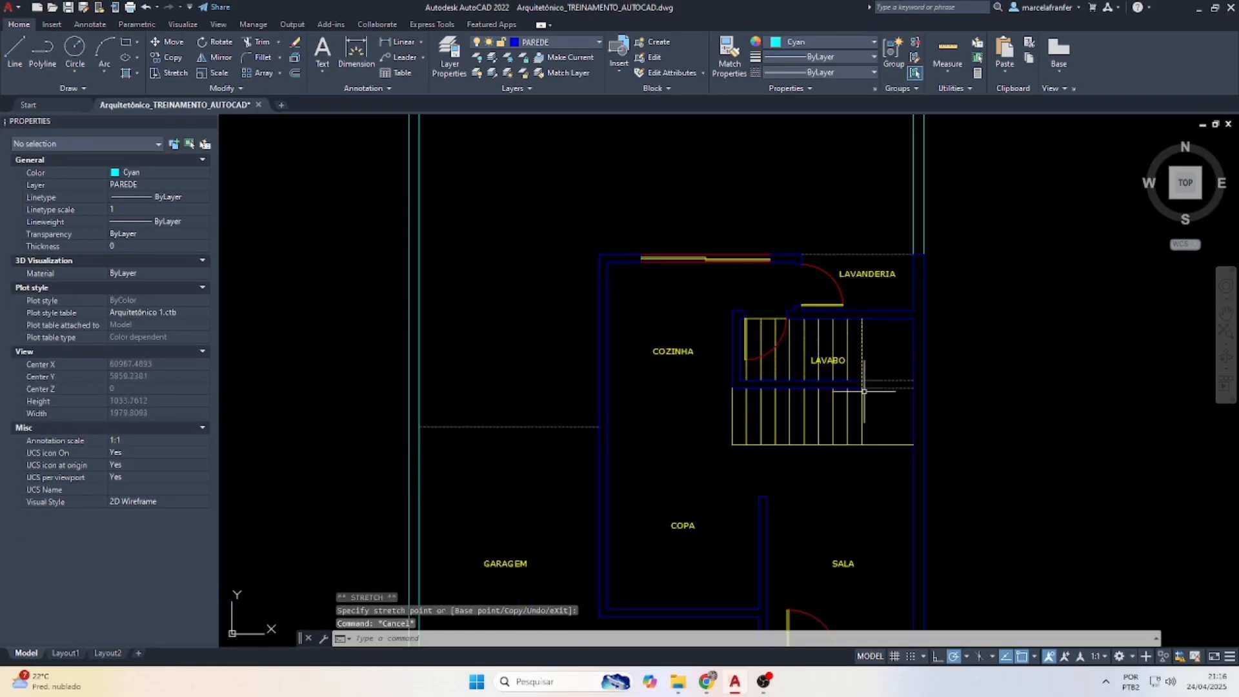
scroll(903, 383, "down", 2)
scroll(753, 395, "up", 2)
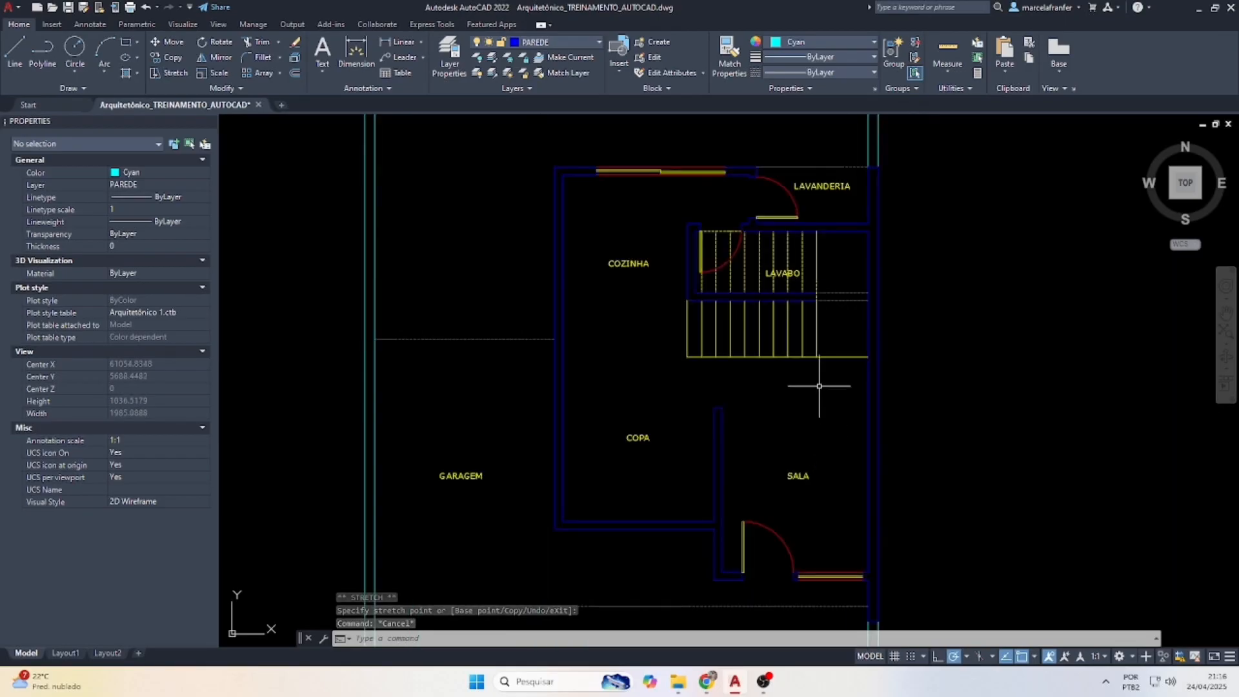
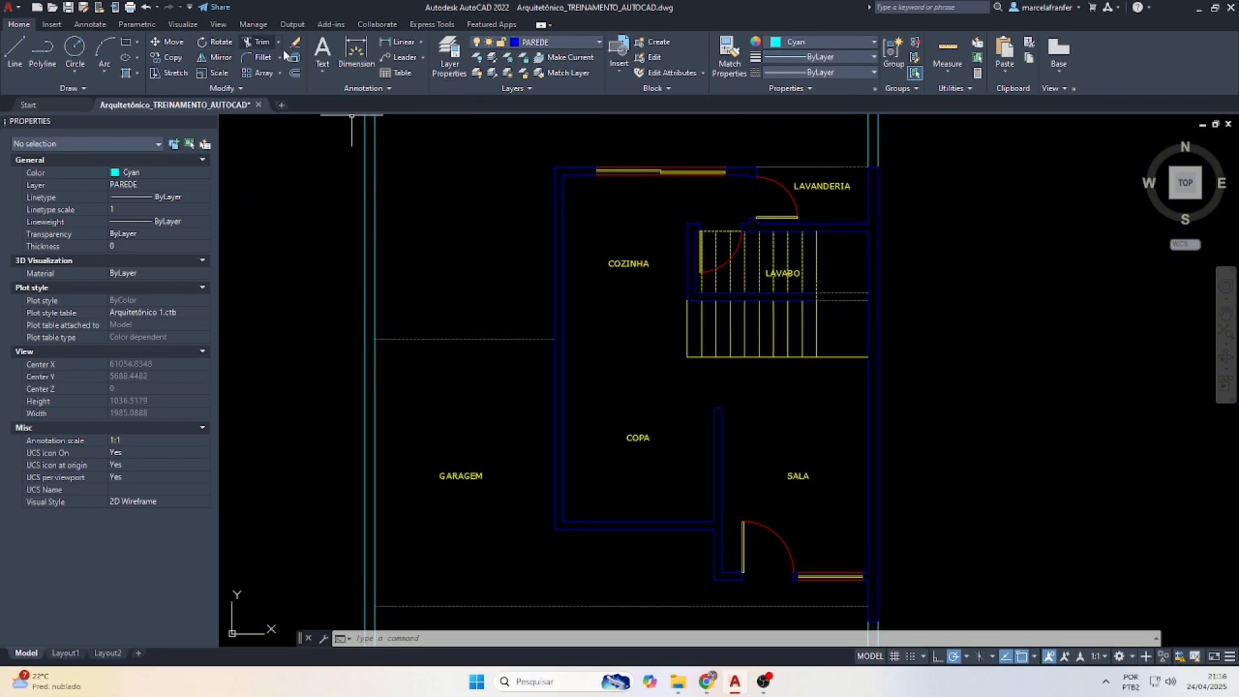
left_click(399, 42)
left_click(563, 173)
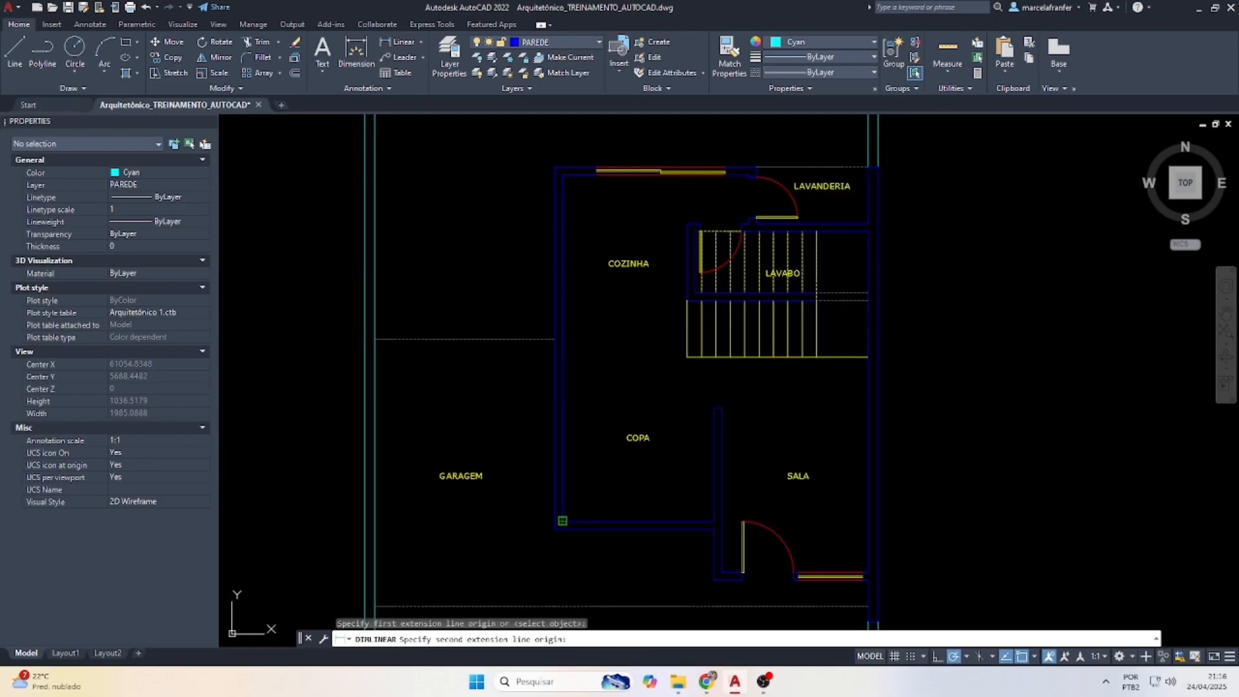
left_click(571, 522)
scroll(601, 369, "up", 2)
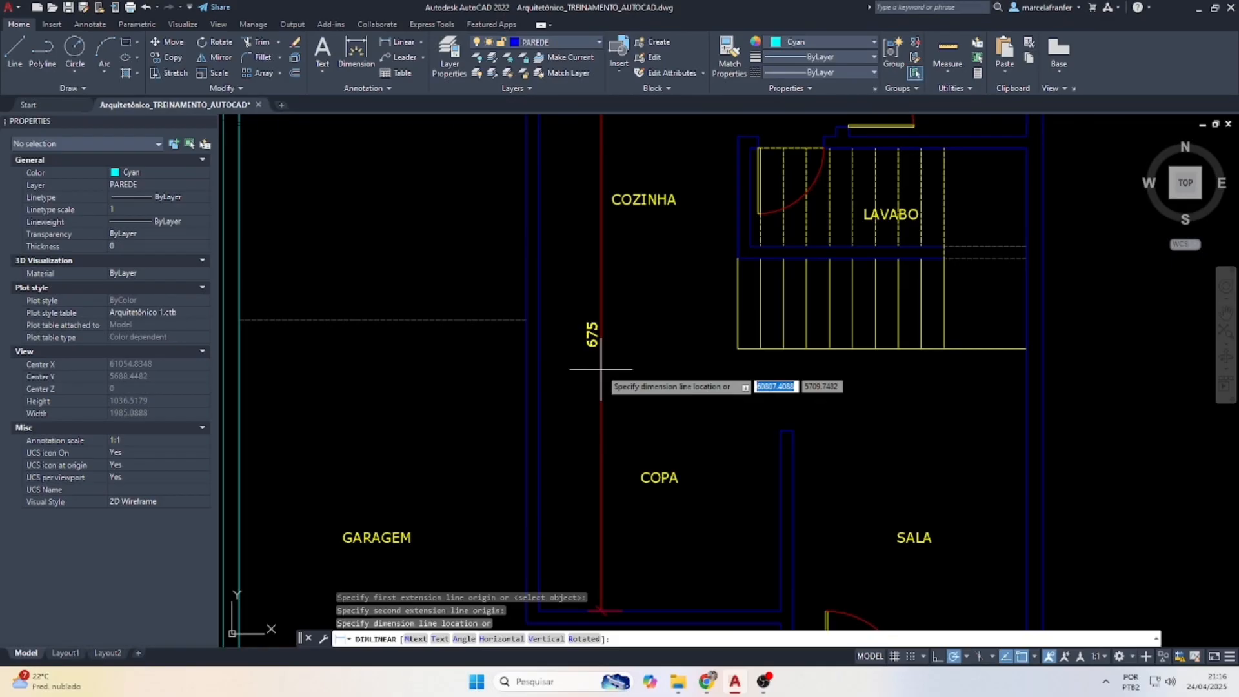
key("Escape")
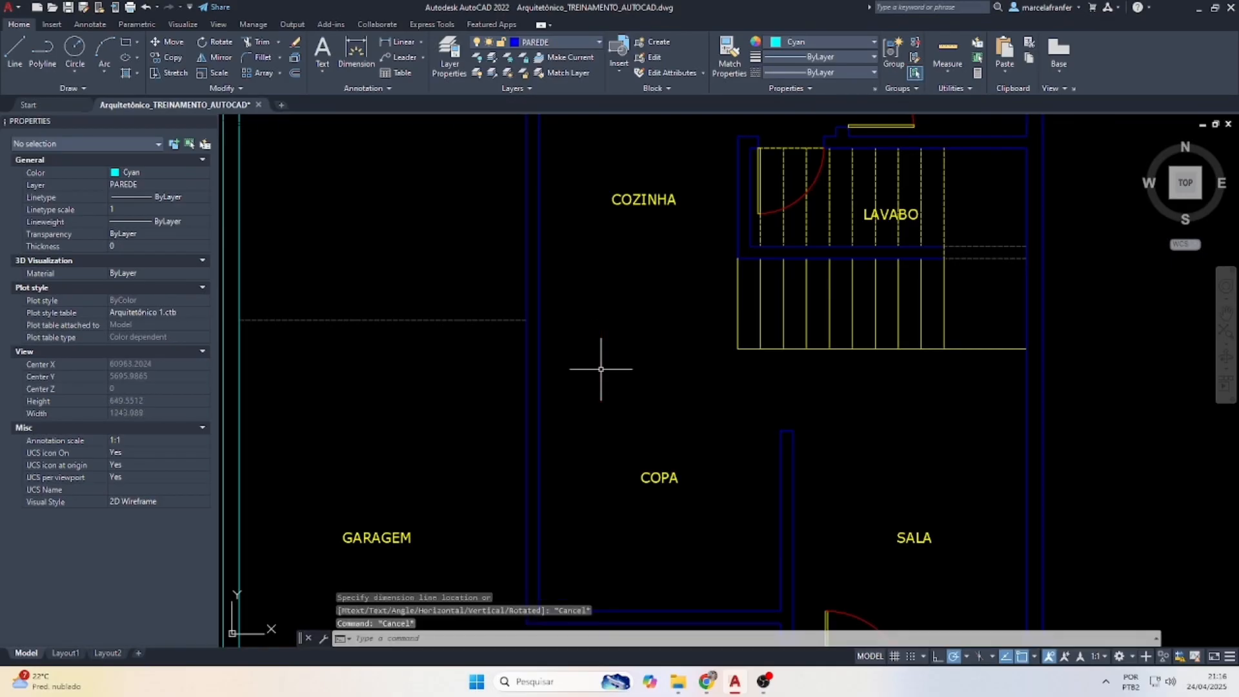
Offset the inner face of Copa's bottom wall 335 units upward.
type("of")
key("Return")
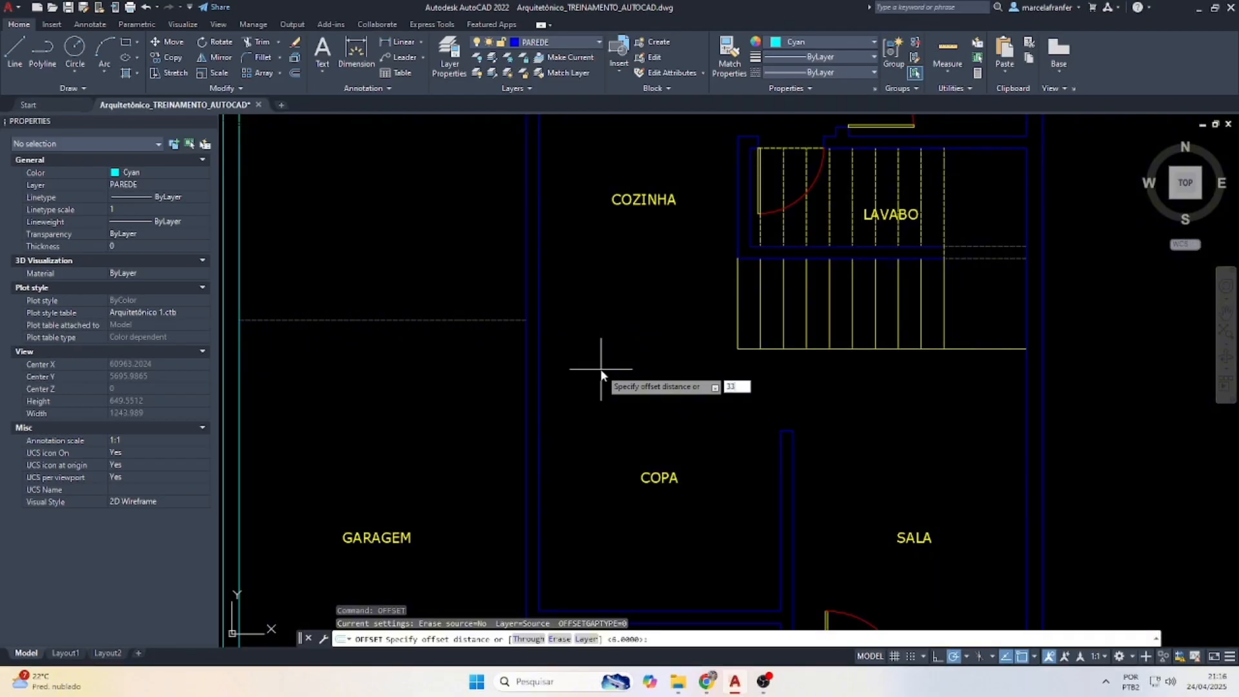
key("Return")
scroll(651, 291, "down", 2)
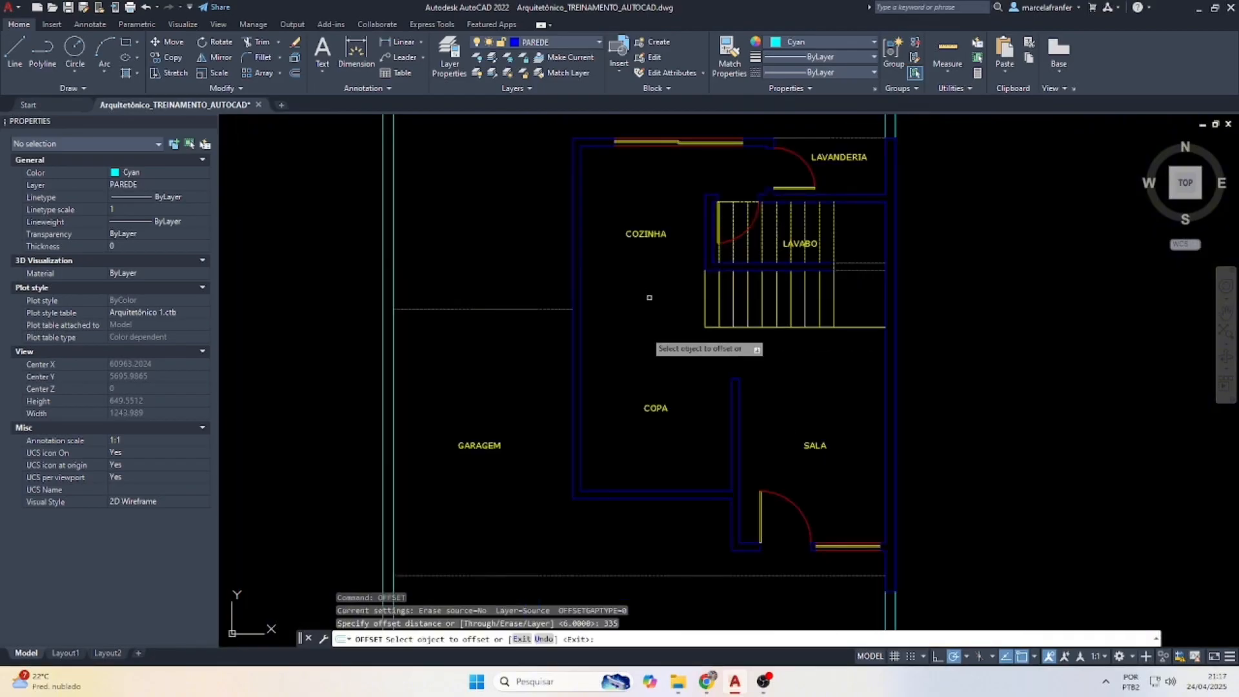
left_click(617, 492)
left_click(614, 380)
key("Escape")
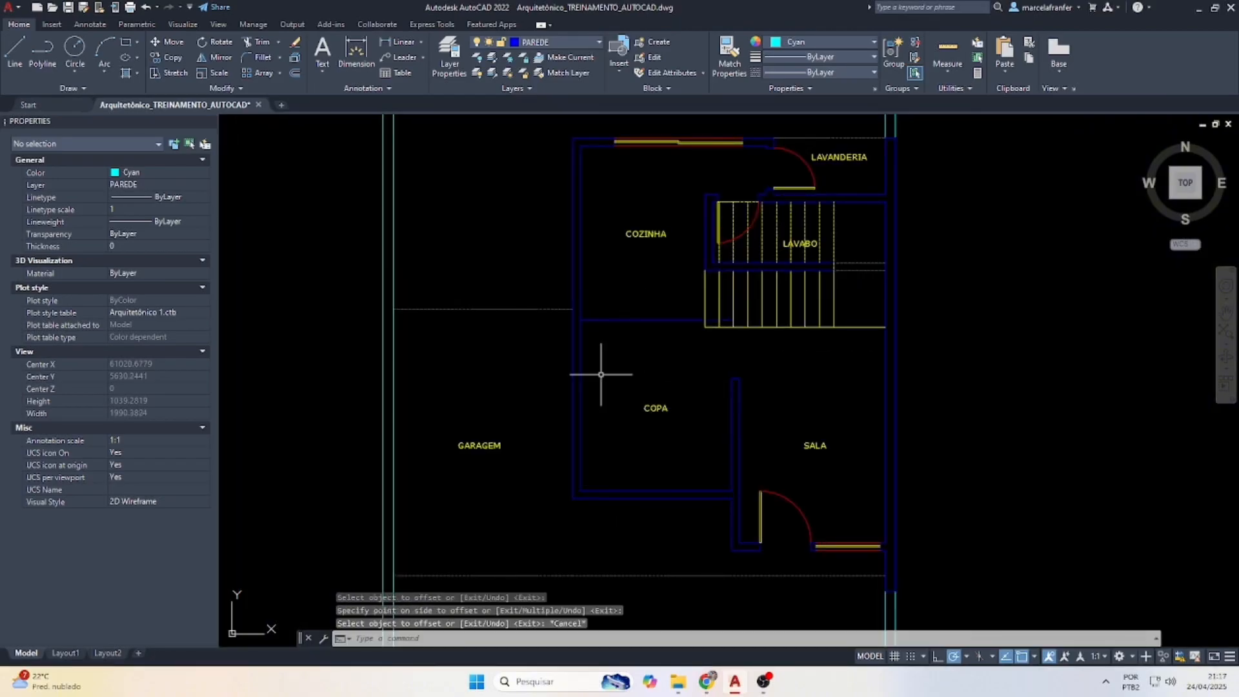
Draw a vertical guide line along Copa's left inner wall face, from the offset line down to the bottom corner.
type("l")
key("Return")
left_click(580, 320)
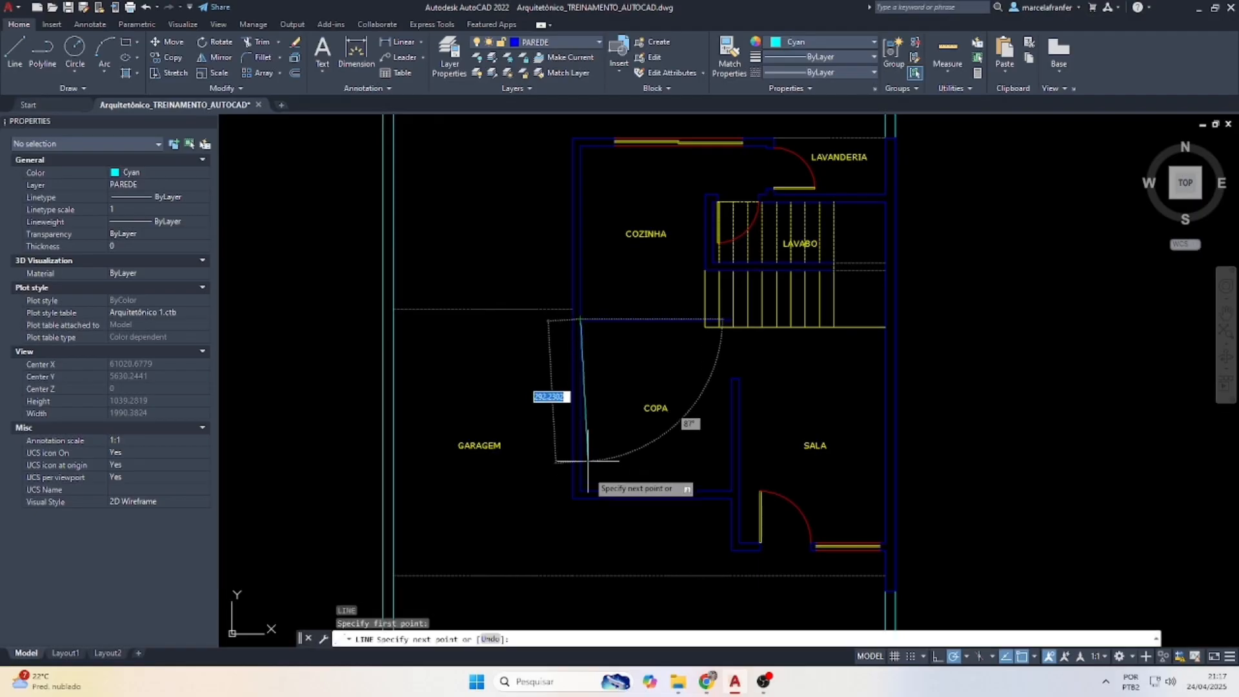
left_click(580, 490)
key("Escape")
Draw a short line across Copa's left wall at the vertical guide line's midpoint, and erase the guide line.
scroll(570, 417, "up", 2)
type("l")
key("Return")
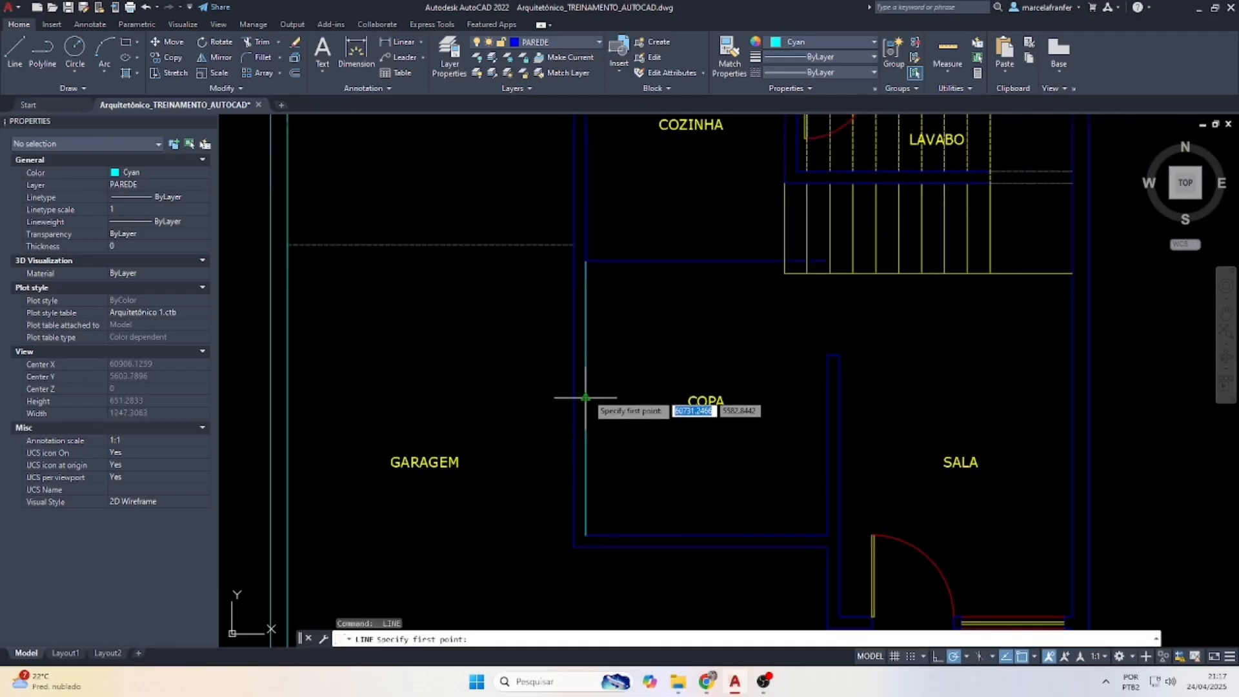
left_click(585, 398)
key("Escape")
left_click(584, 372)
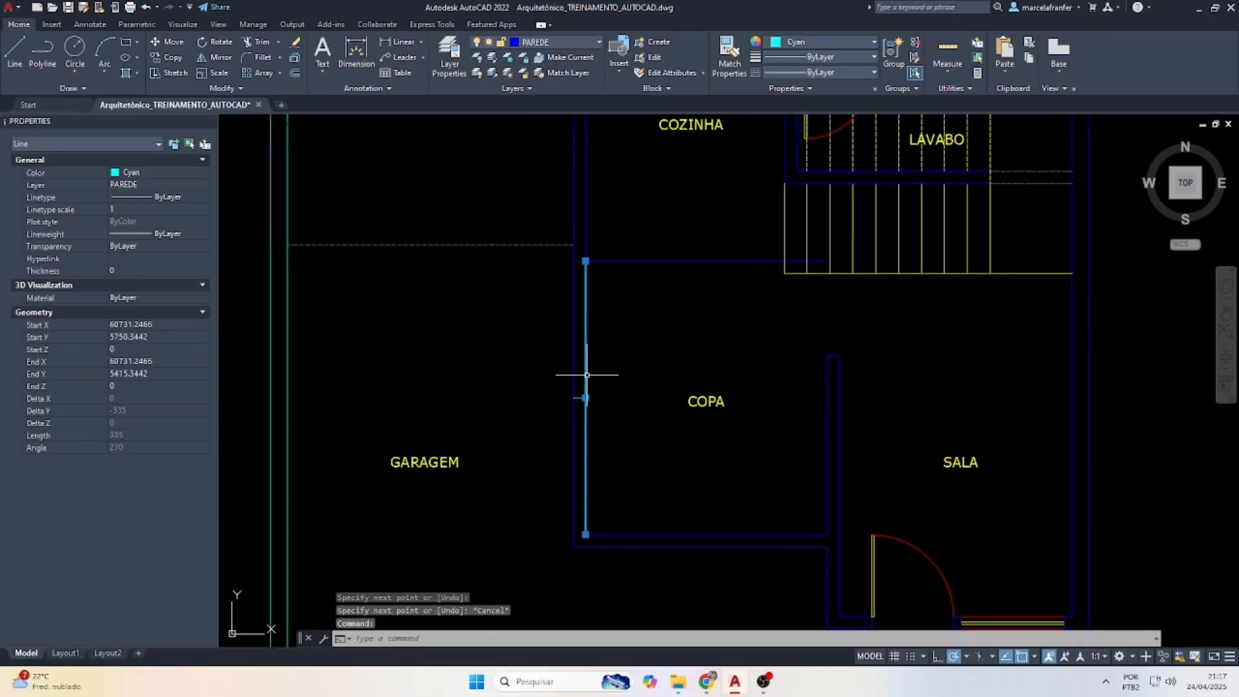
key("Delete")
Try erasing the horizontal offset line across Copa, and undo the deletion.
left_click(662, 319)
left_click(633, 233)
key("Delete")
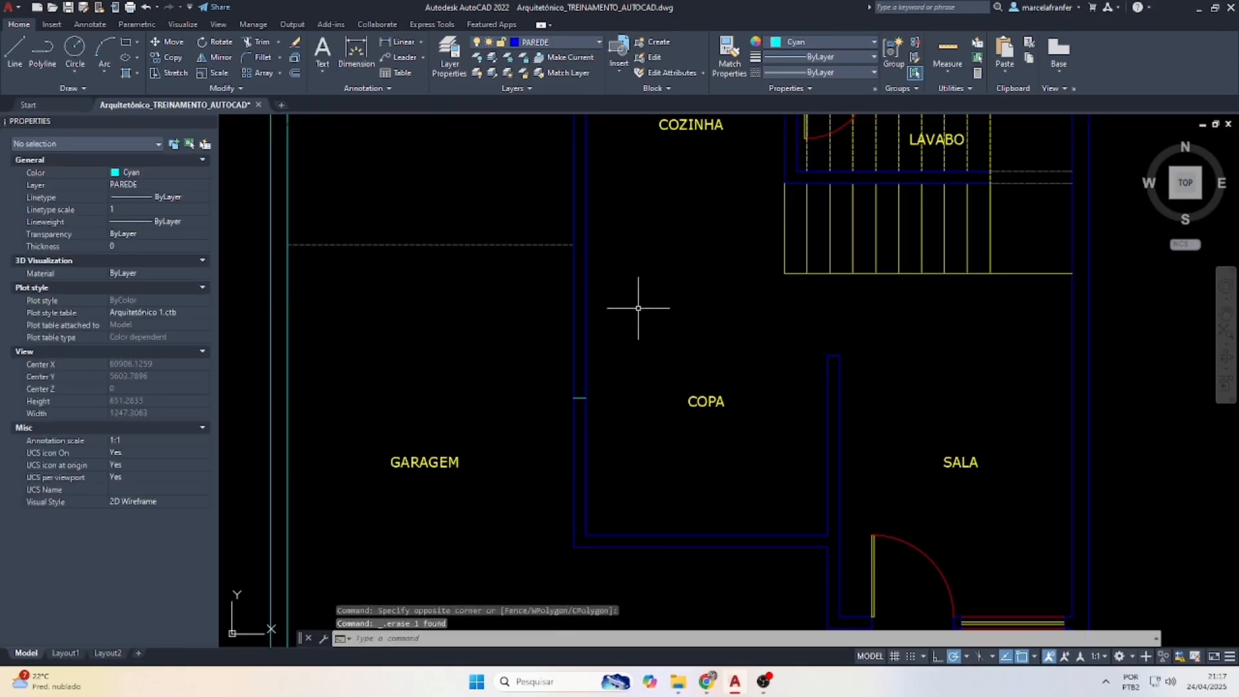
key("ctrl+z")
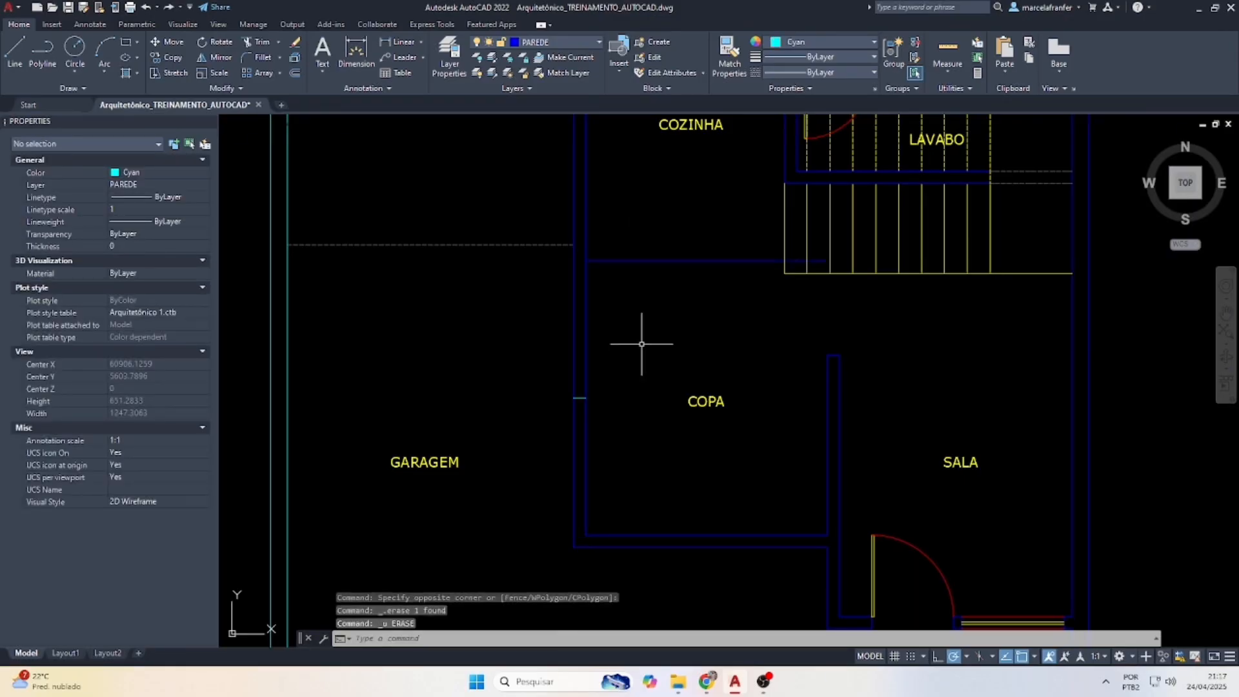
key("Escape")
key("Escape")
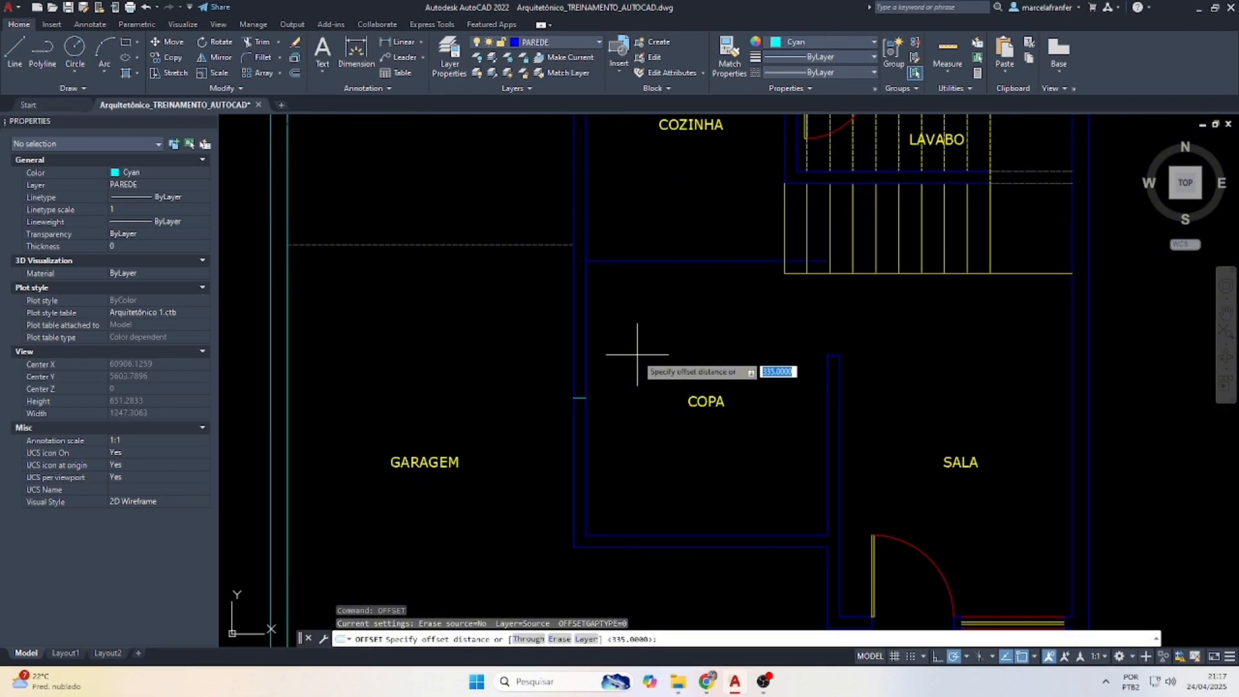
Offset the short midpoint line in Copa's left wall 100 units both upward and downward.
type("0")
key("Return")
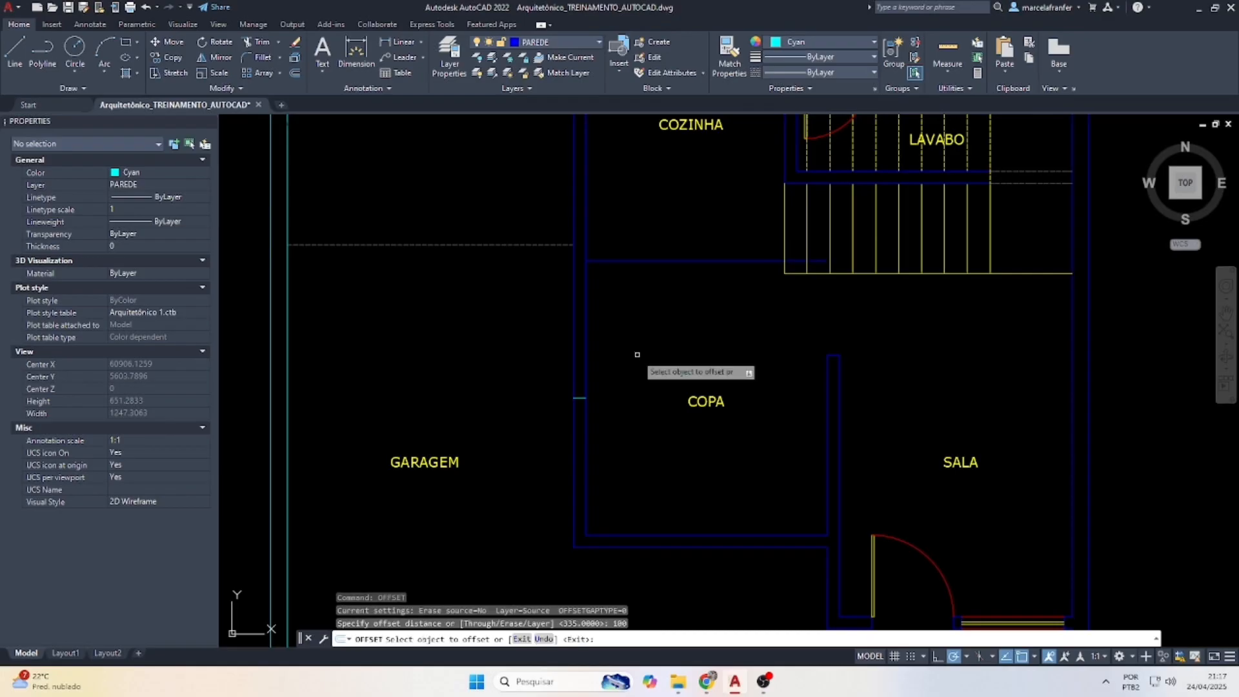
left_click(580, 398)
left_click(581, 355)
left_click(576, 397)
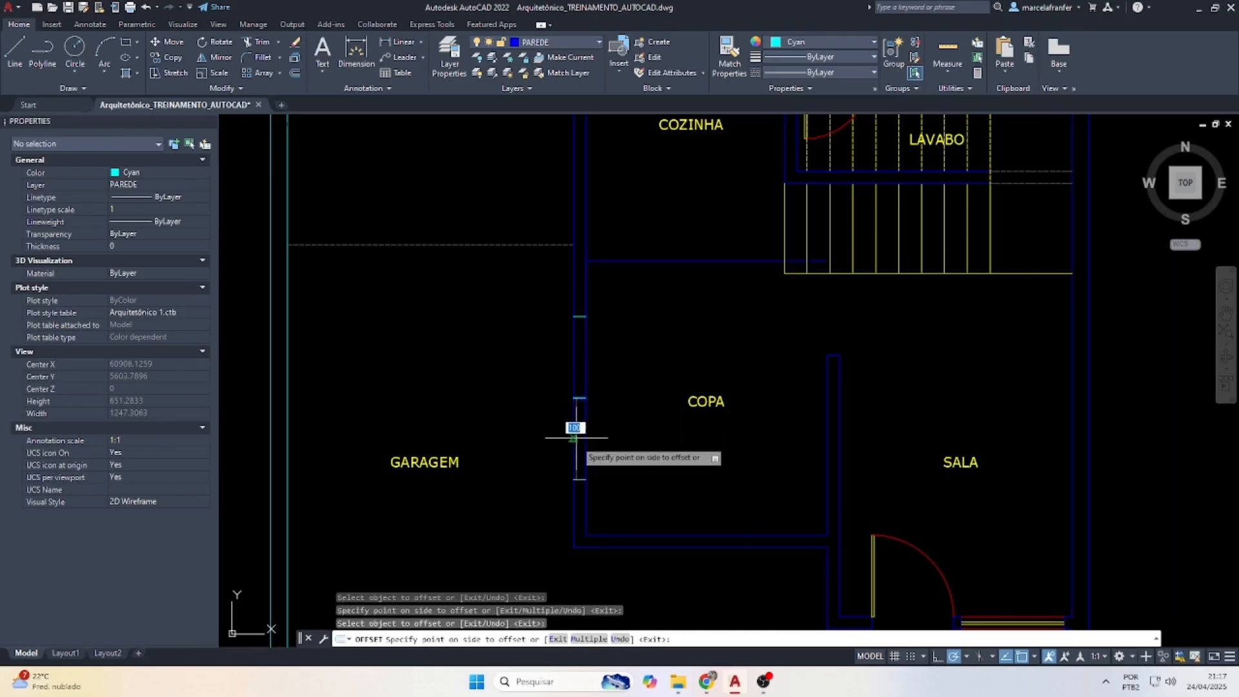
left_click(573, 427)
key("Escape")
Erase the original midpoint line between the two offset jamb lines in Copa's left wall.
left_click(526, 387)
left_click(620, 409)
key("Delete")
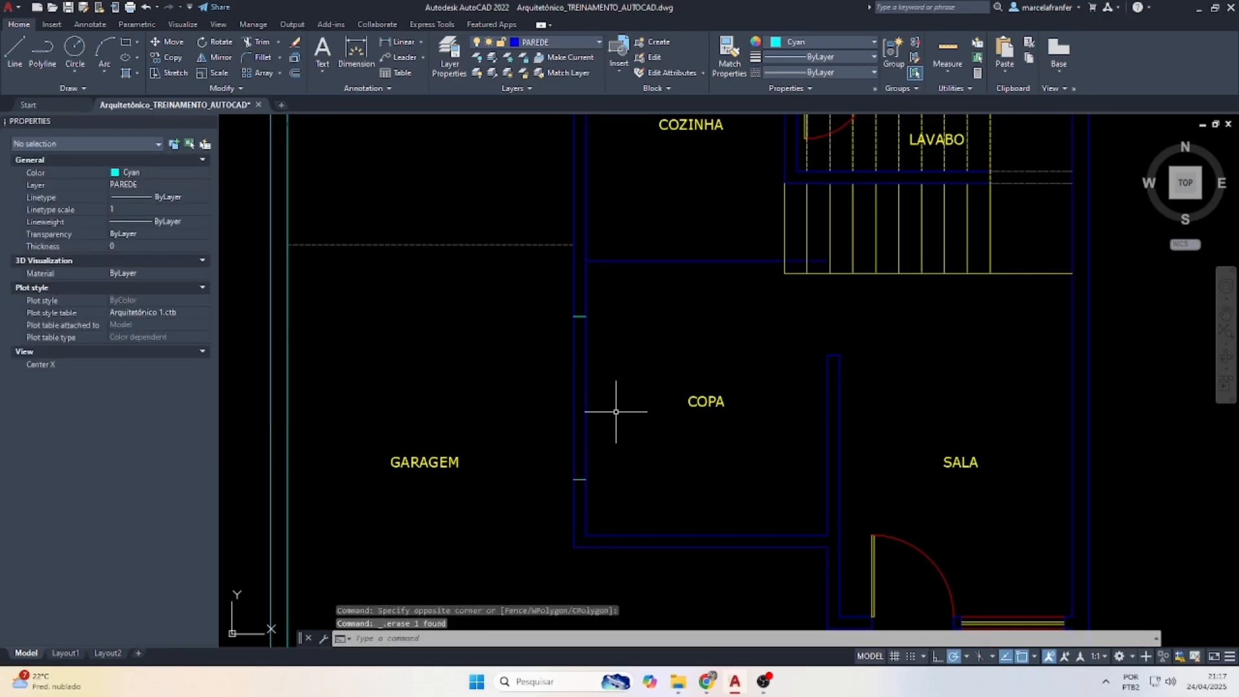
Trim both faces of Copa's left wall between the two jamb lines to open the window gap.
type("TR")
key("Return")
left_click(614, 411)
left_click(518, 391)
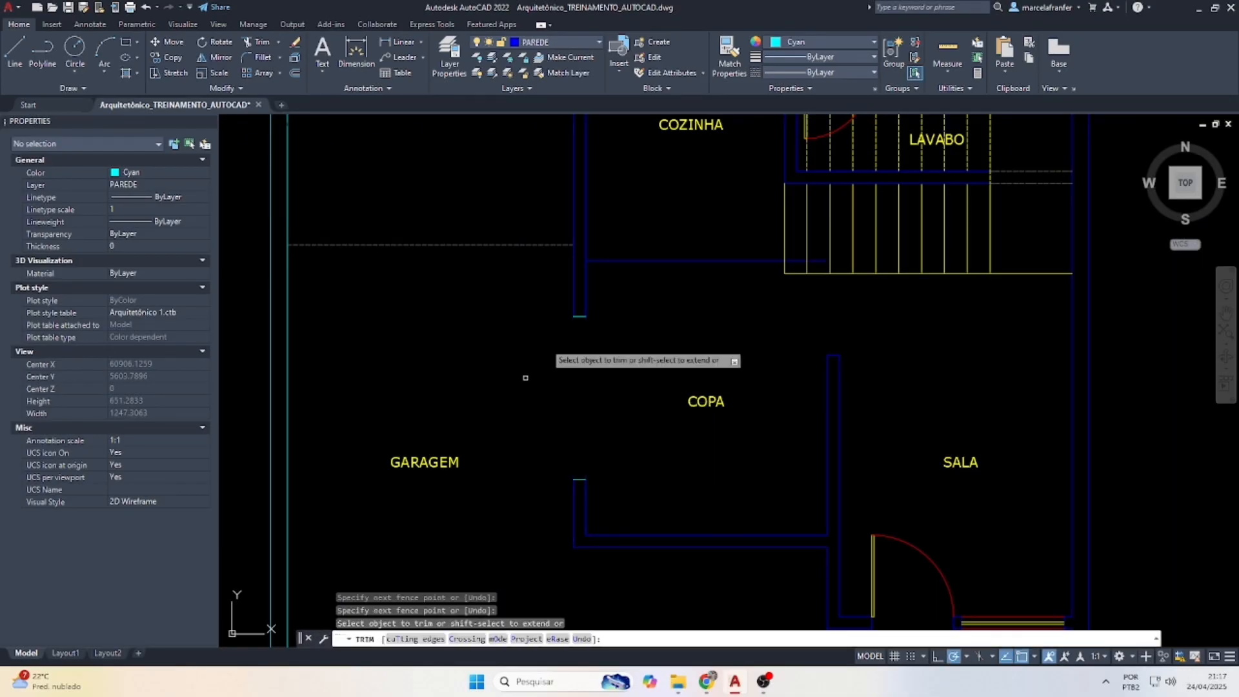
key("Escape")
Match the two jamb lines of Copa's left wall opening to the blue wall line's properties.
left_click(576, 292)
left_click(543, 294)
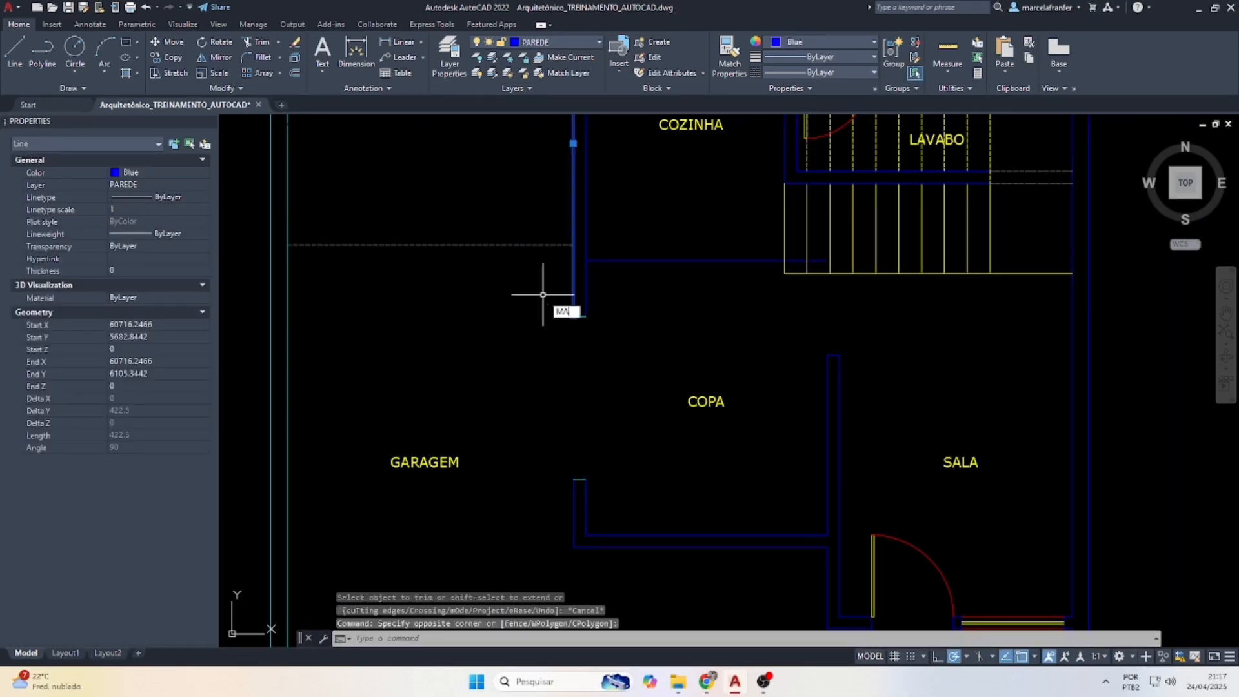
type("MA")
key("Return")
left_click(542, 294)
left_click(626, 498)
key("Escape")
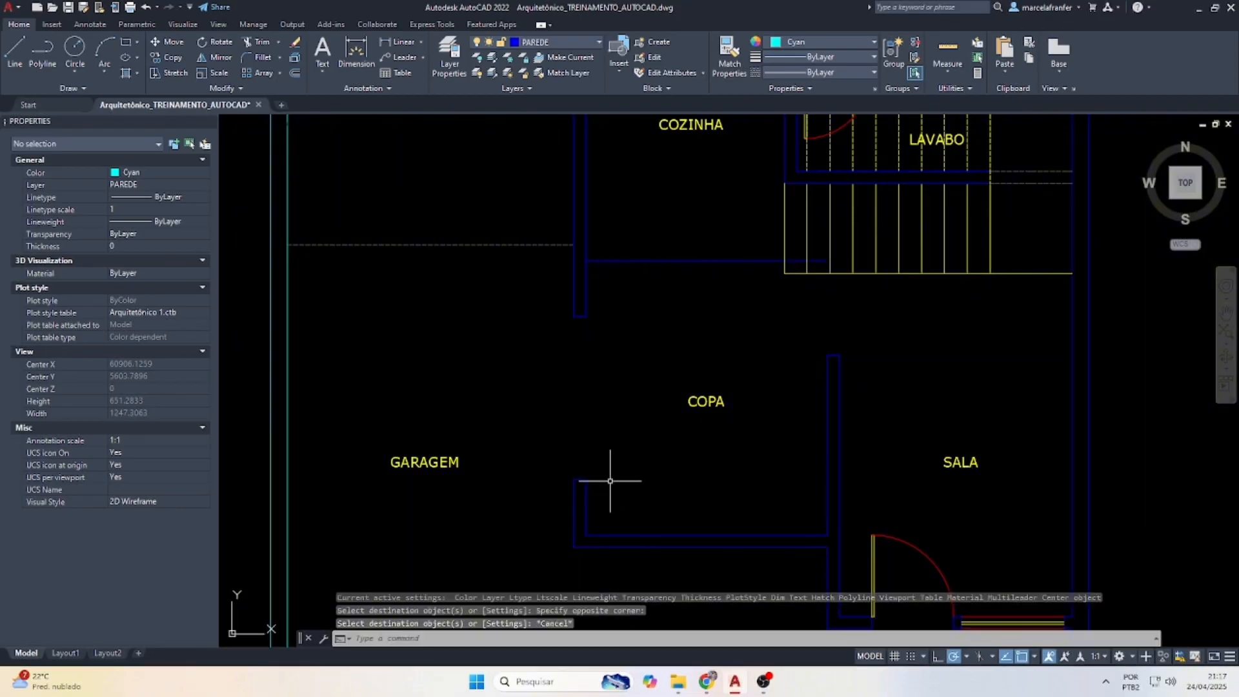
key("Escape")
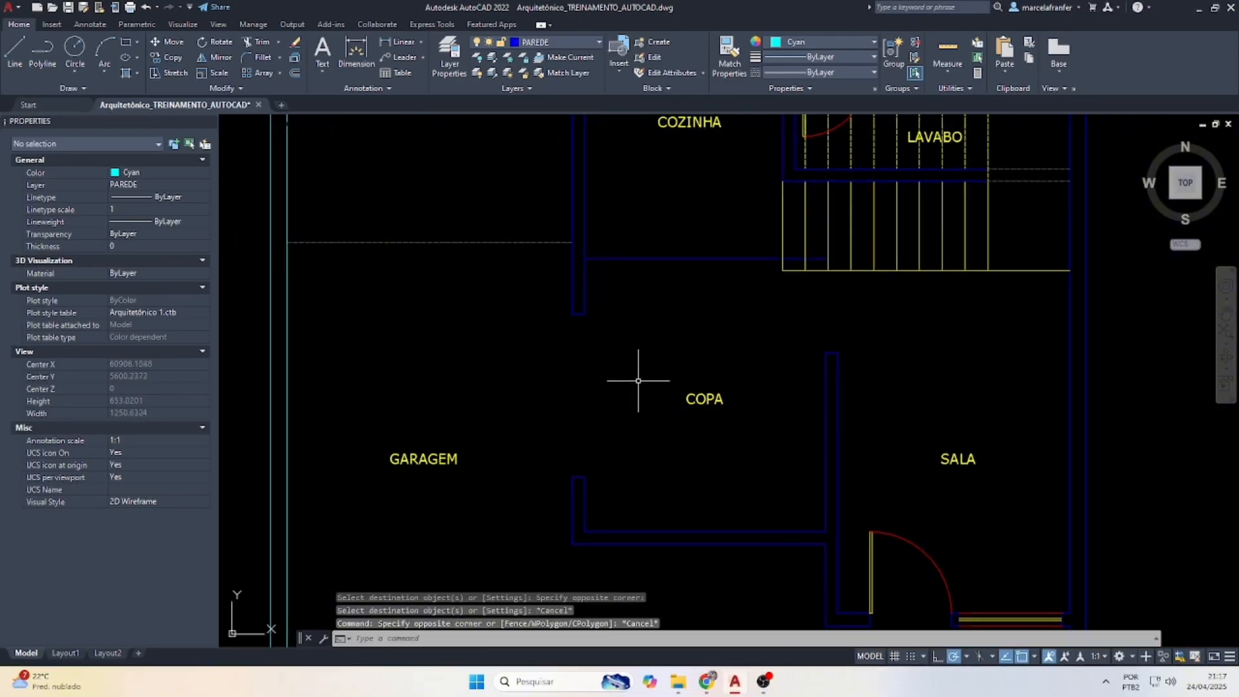
Erase the horizontal offset line that crosses between Cozinha and Copa.
scroll(609, 263, "down", 5)
scroll(609, 264, "up", 5)
left_click(631, 352)
key("Delete")
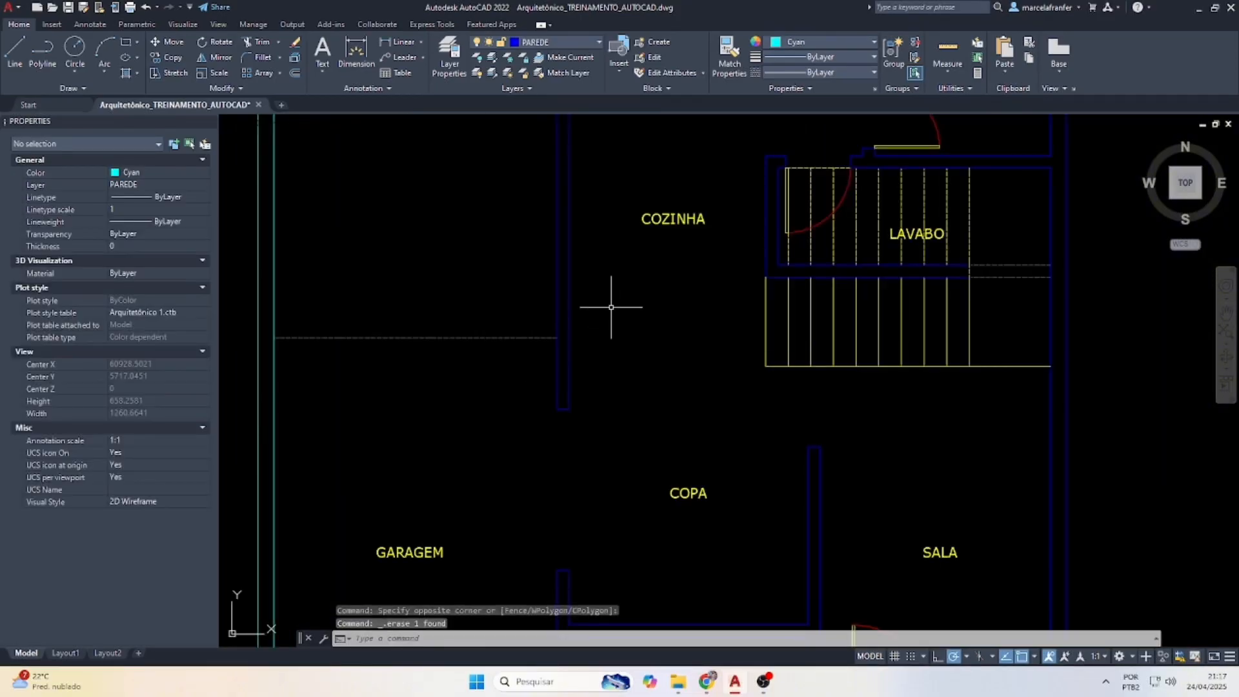
scroll(634, 387, "down", 3)
key("Escape")
key("Escape")
Copy the four window lines from Sala's bottom wall to the opening in Copa's left wall.
scroll(845, 565, "up", 3)
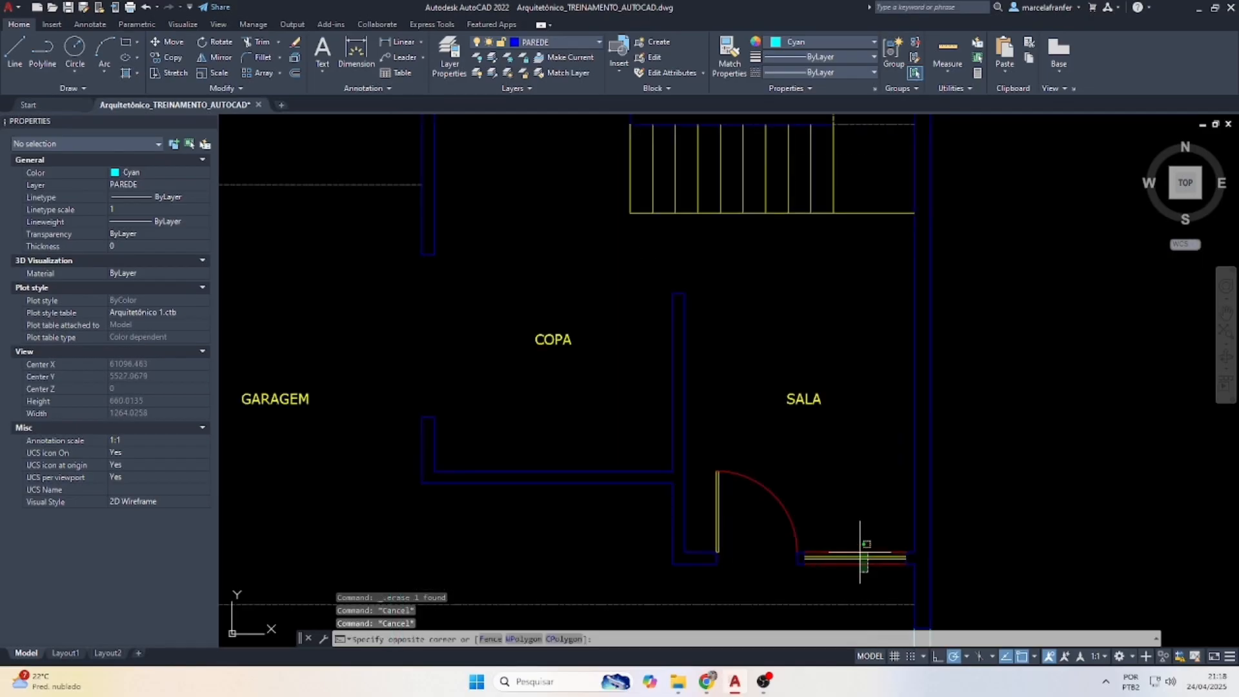
left_click(850, 524)
type("CO")
key("Return")
left_click(865, 552)
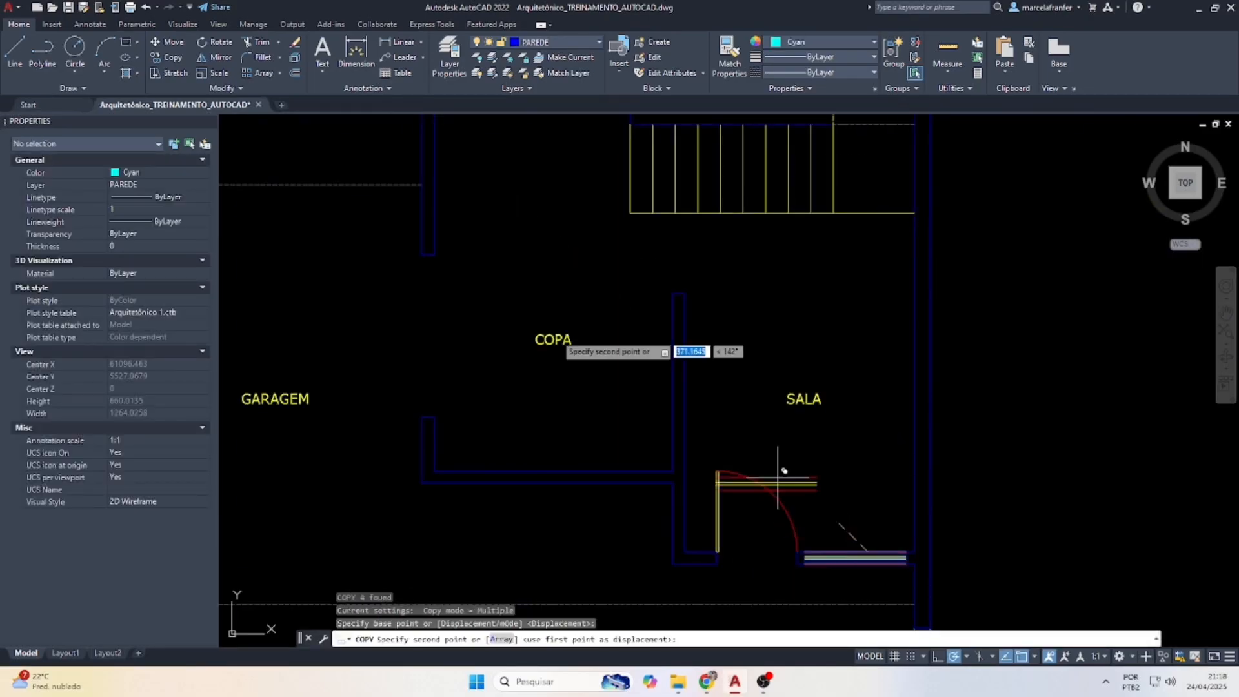
left_click(449, 319)
key("Escape")
Rotate the copied window about its right end so that it stands vertical.
left_click(493, 358)
left_click(430, 294)
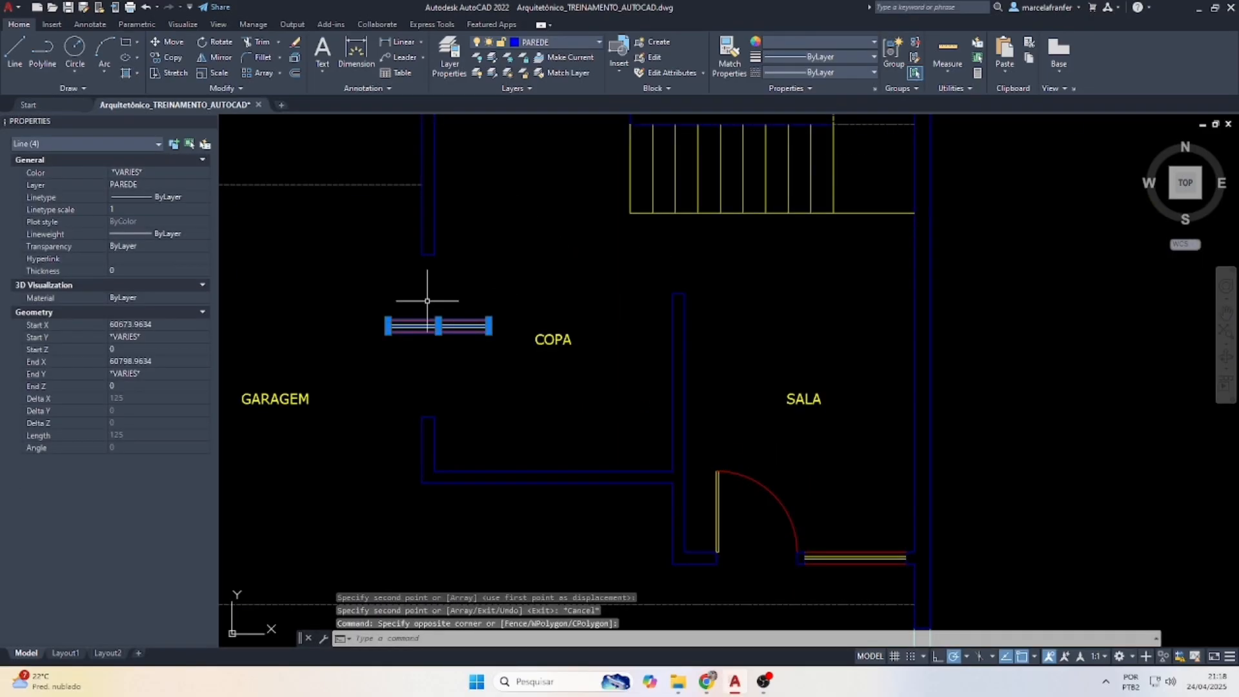
type("EO")
key("BackSpace")
key("BackSpace")
type("RO")
key("Return")
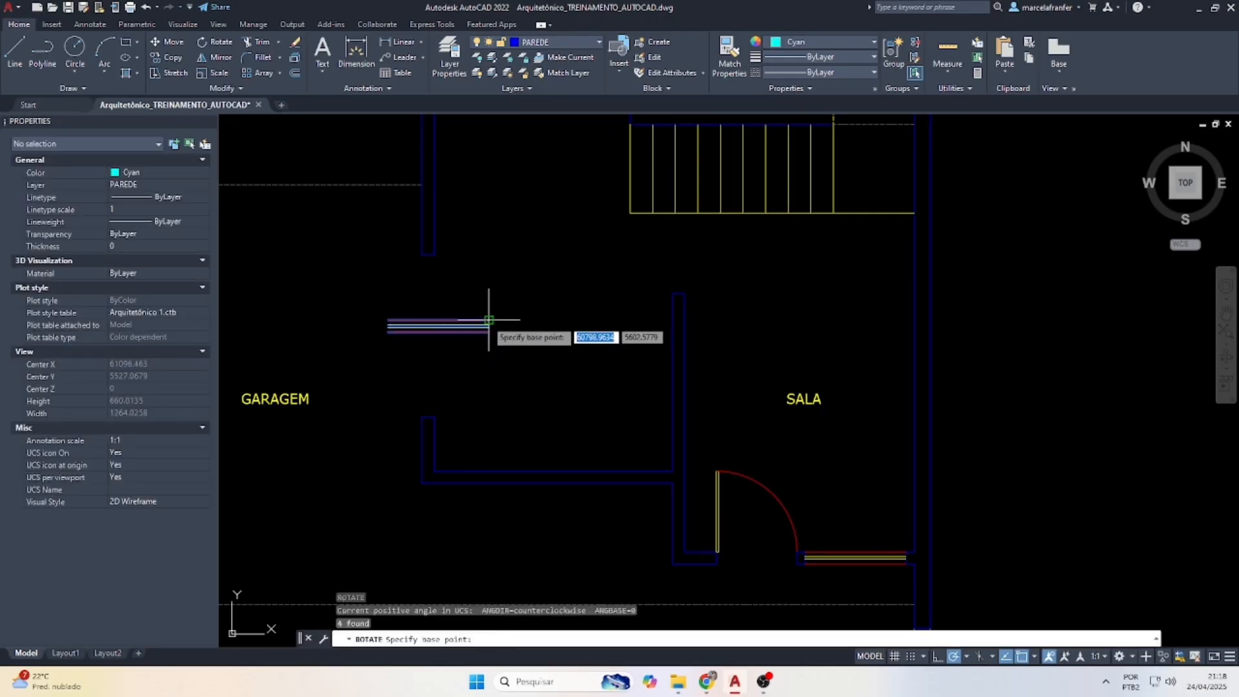
left_click(494, 325)
left_click(493, 264)
Move the vertical window into Copa's left wall, aligning its top end with the upper jamb.
left_click(522, 385)
left_click(473, 368)
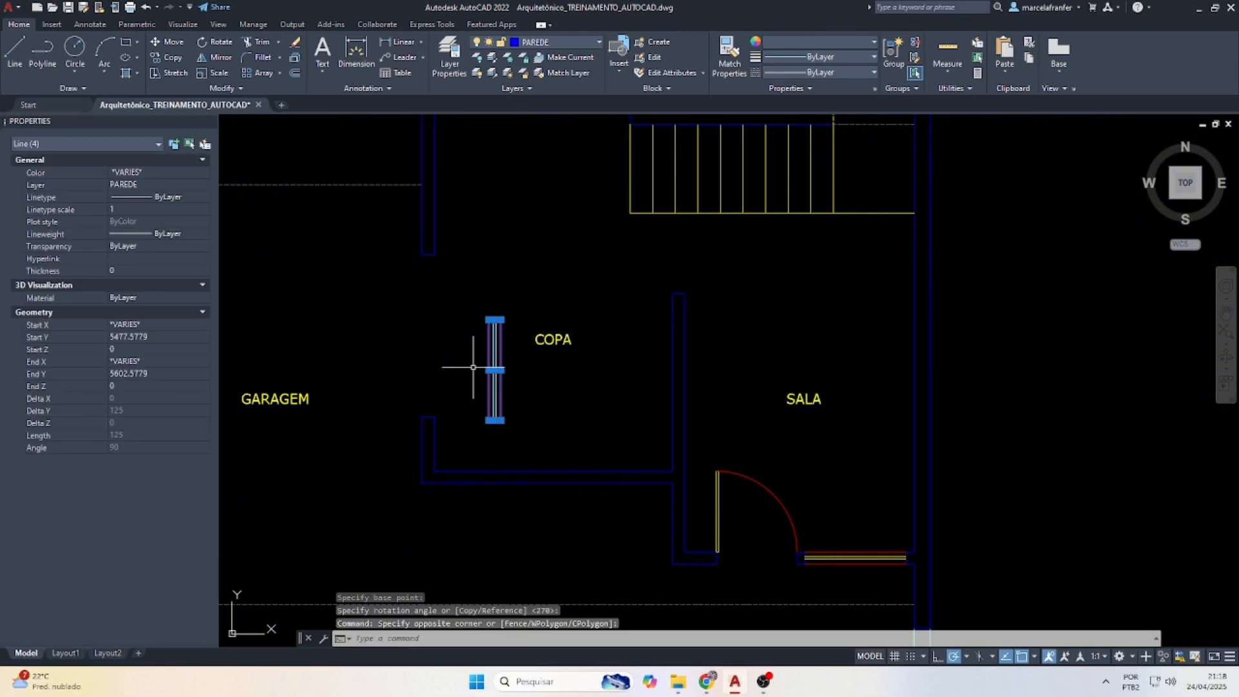
type("M")
key("Return")
left_click(494, 320)
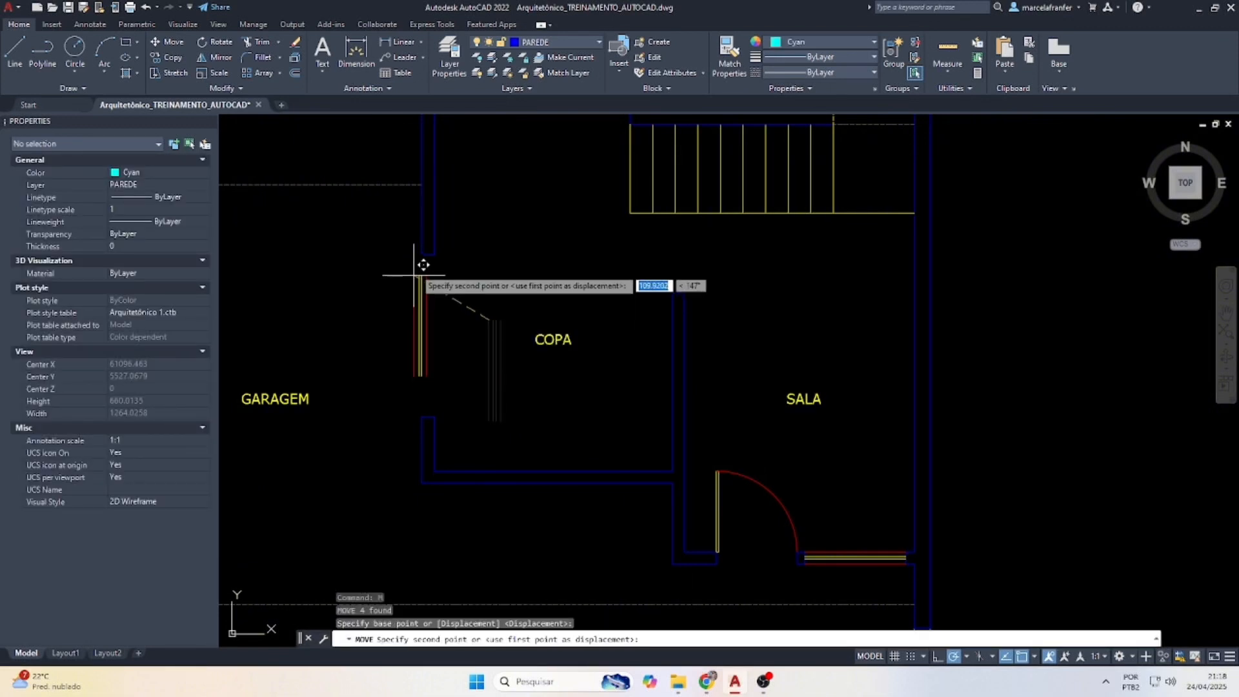
left_click(423, 255)
key("Escape")
Extend the window's four lines down to the lower jamb of Copa's left wall opening.
left_click(409, 393)
left_click(459, 427)
type("E")
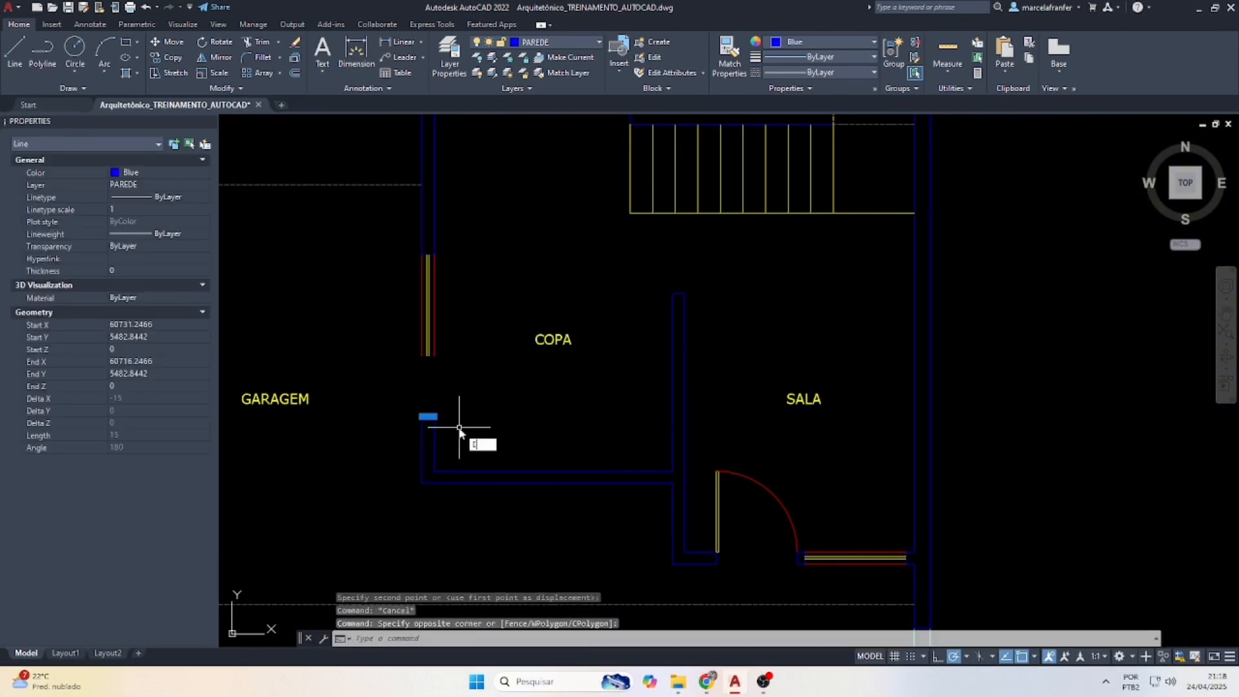
type("X")
key("Return")
left_click(451, 331)
left_click(371, 305)
key("Escape")
Draw a short line across the wall between Lavanderia and Lavabo at its right end.
scroll(482, 433, "down", 5)
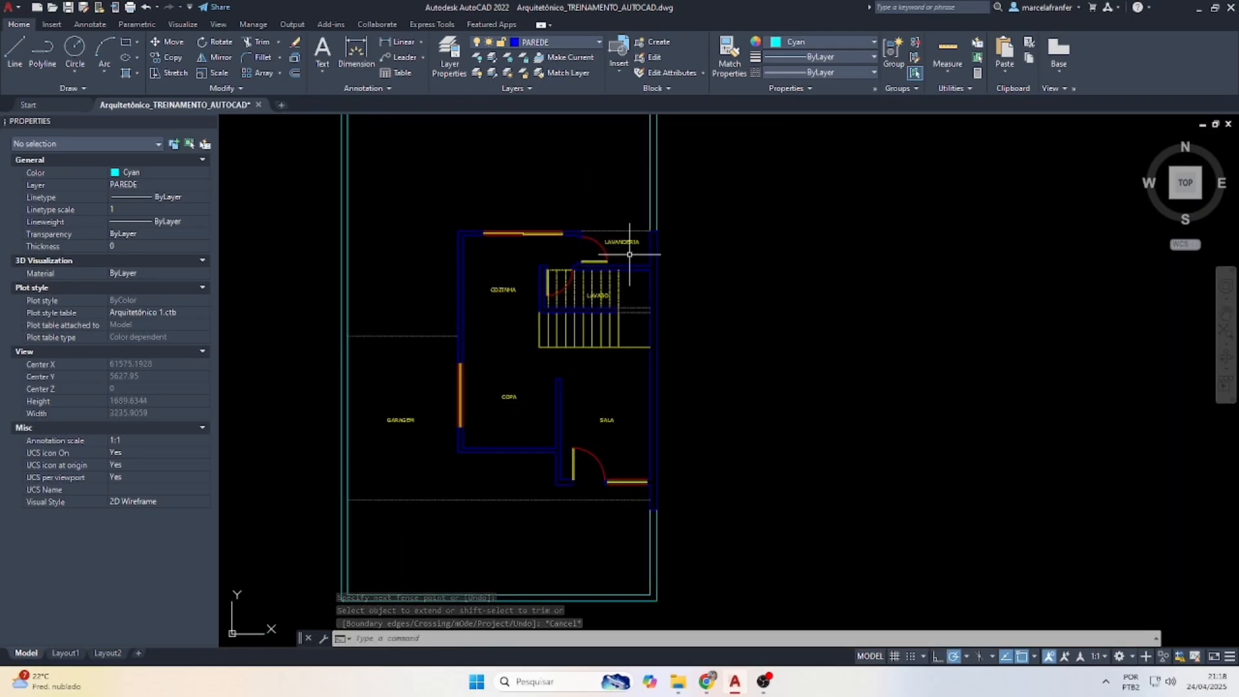
scroll(629, 247, "up", 2)
scroll(636, 258, "up", 4)
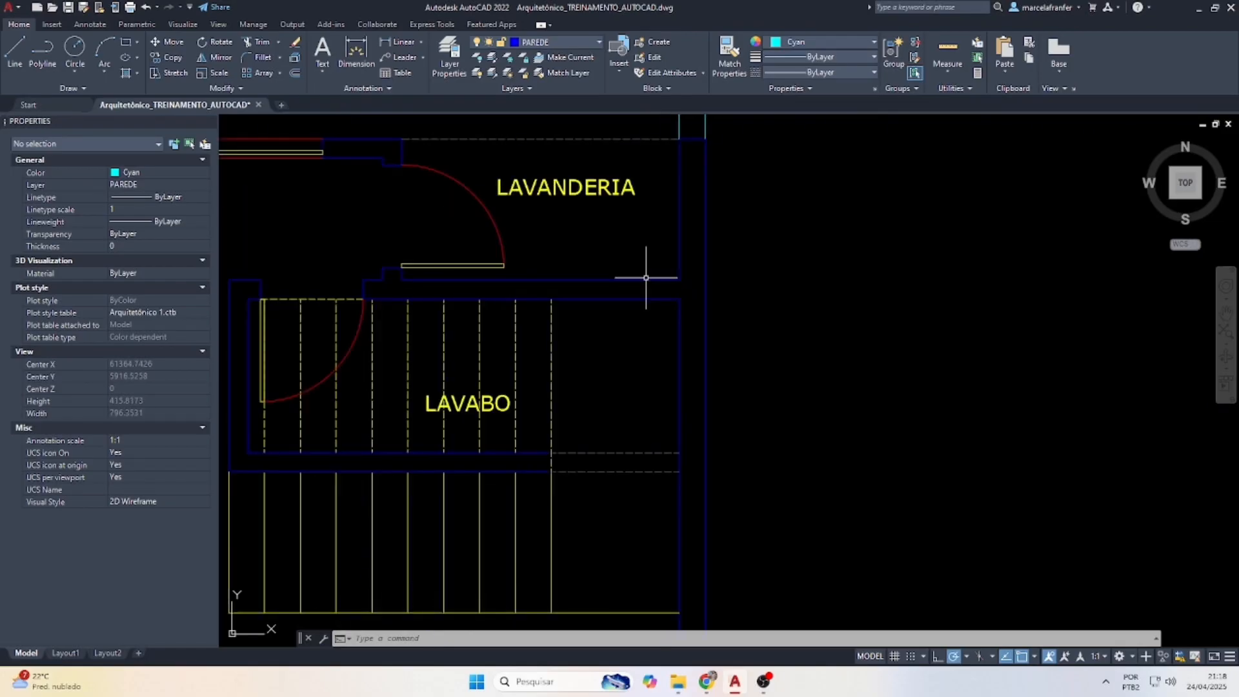
key("Escape")
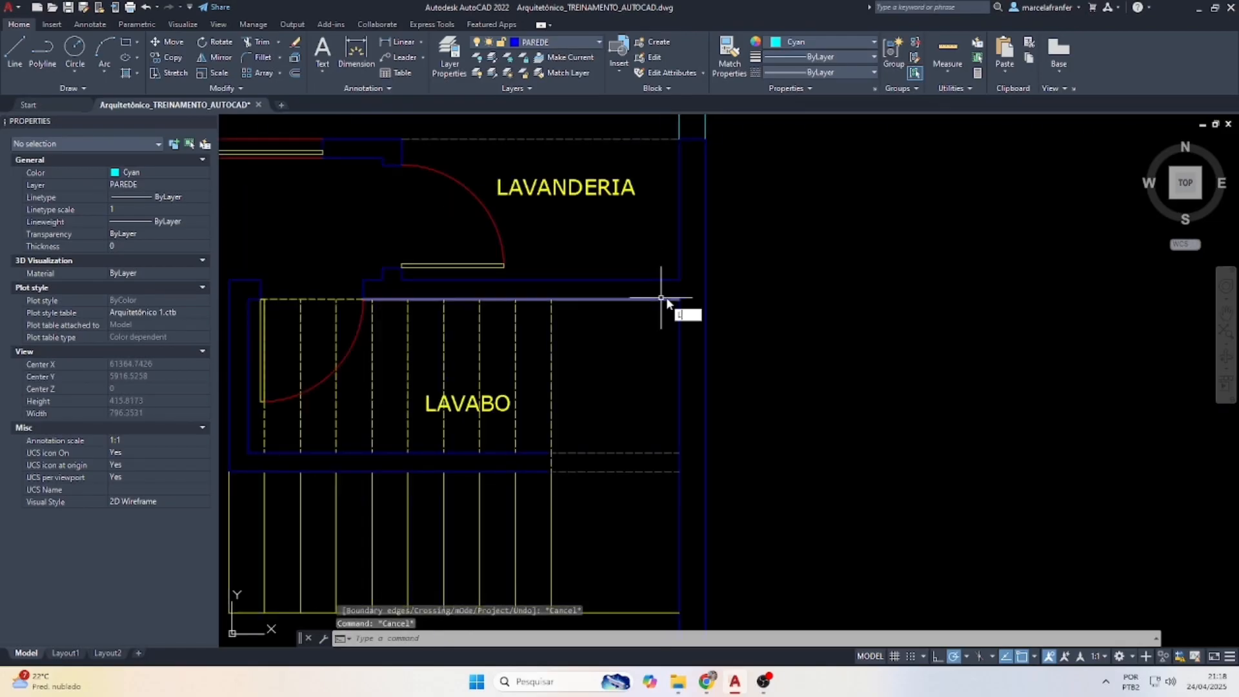
key("Return")
left_click(679, 299)
left_click(679, 280)
key("Escape")
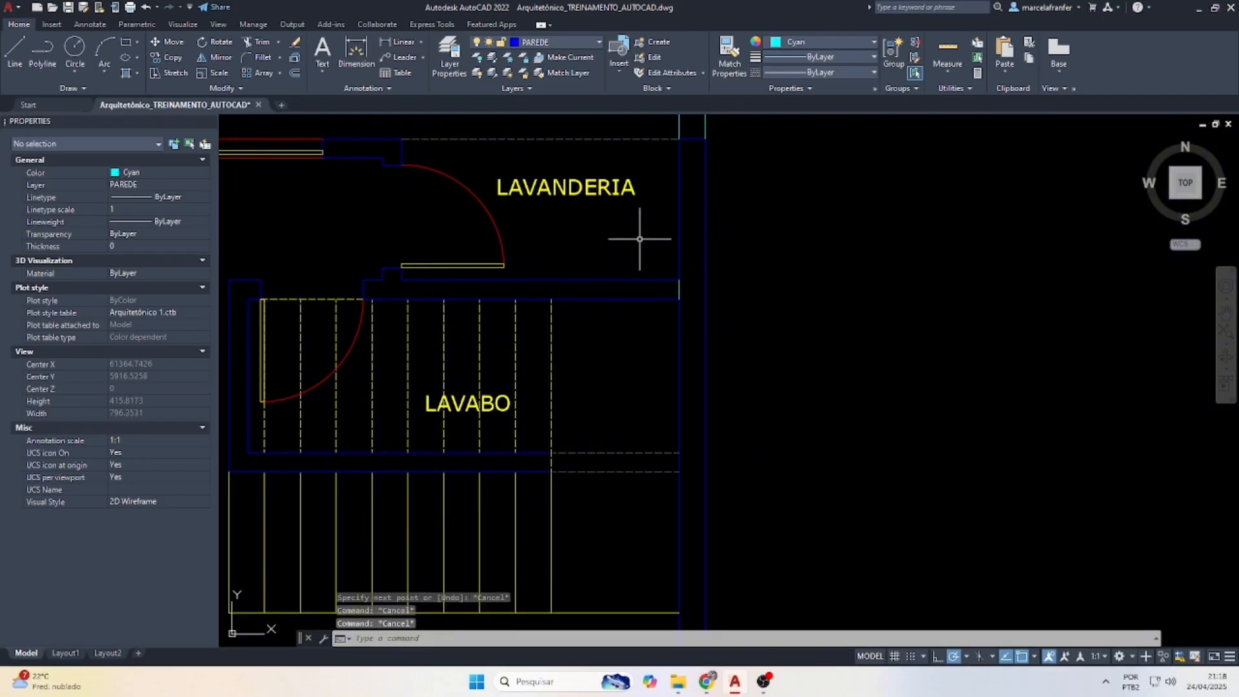
Offset the short end line 25 units to the left within the Lavanderia–Lavabo wall.
key("Return")
type("25")
key("Return")
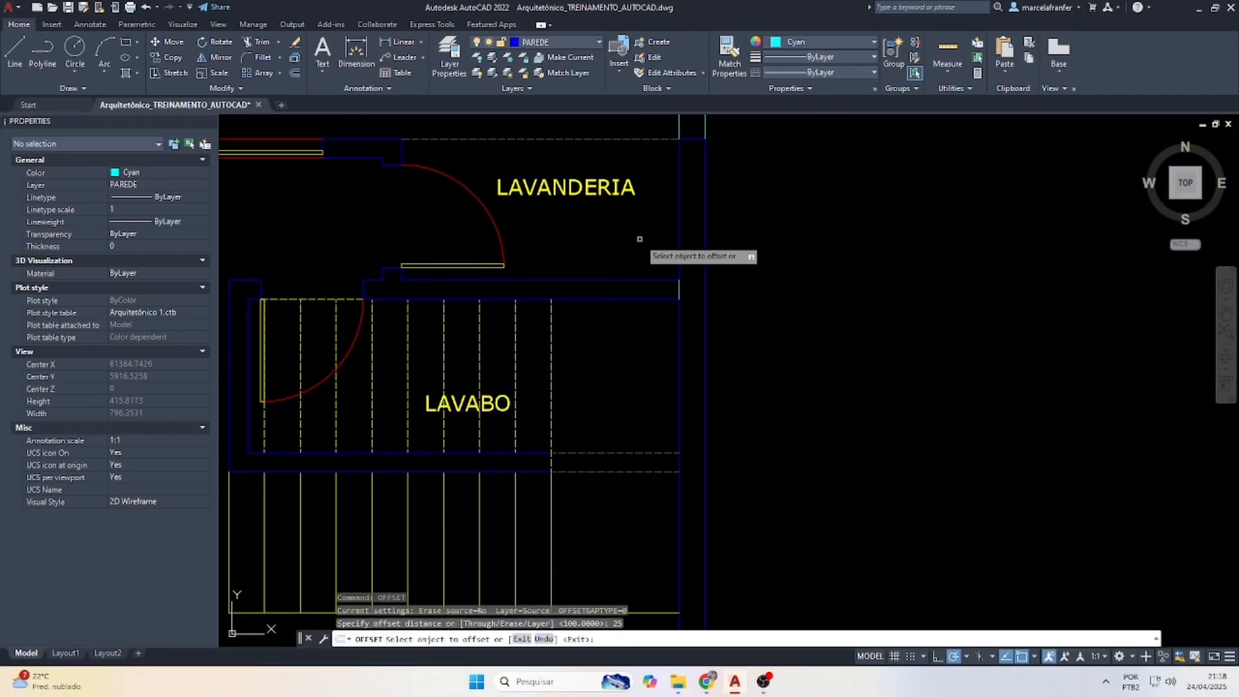
left_click(672, 289)
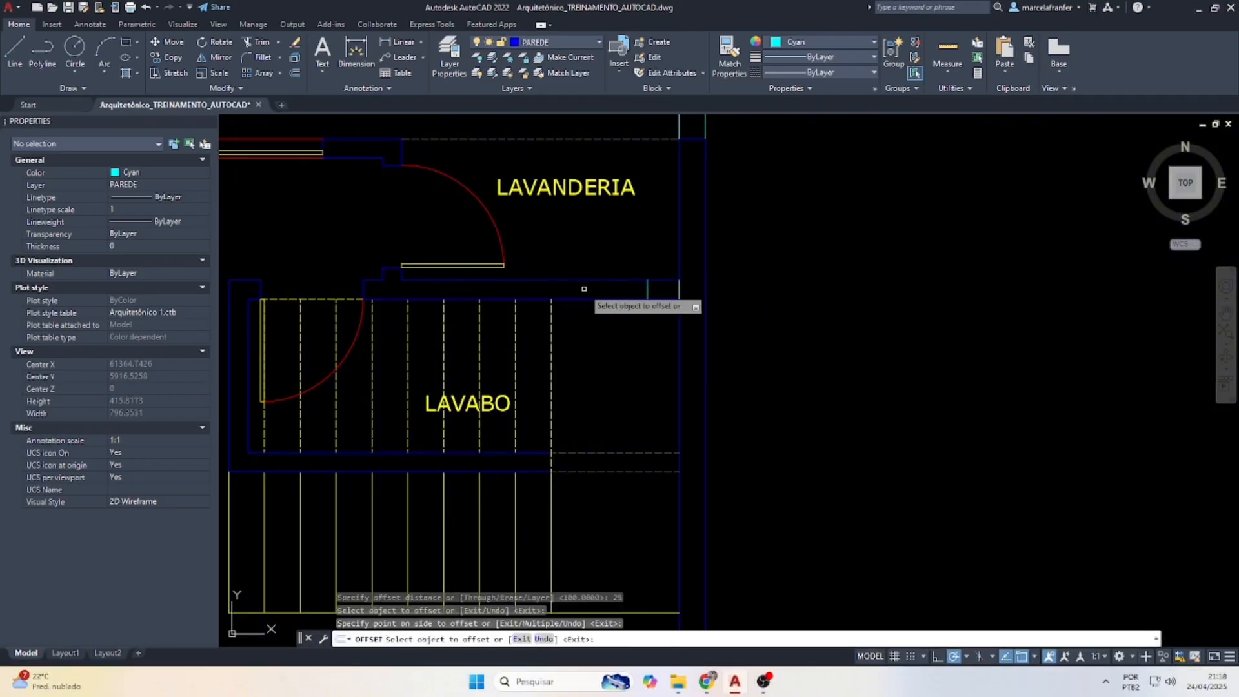
left_click(674, 287)
key("Escape")
key("Escape")
Erase the original short line at the right end of the Lavanderia–Lavabo wall.
scroll(684, 291, "up", 2)
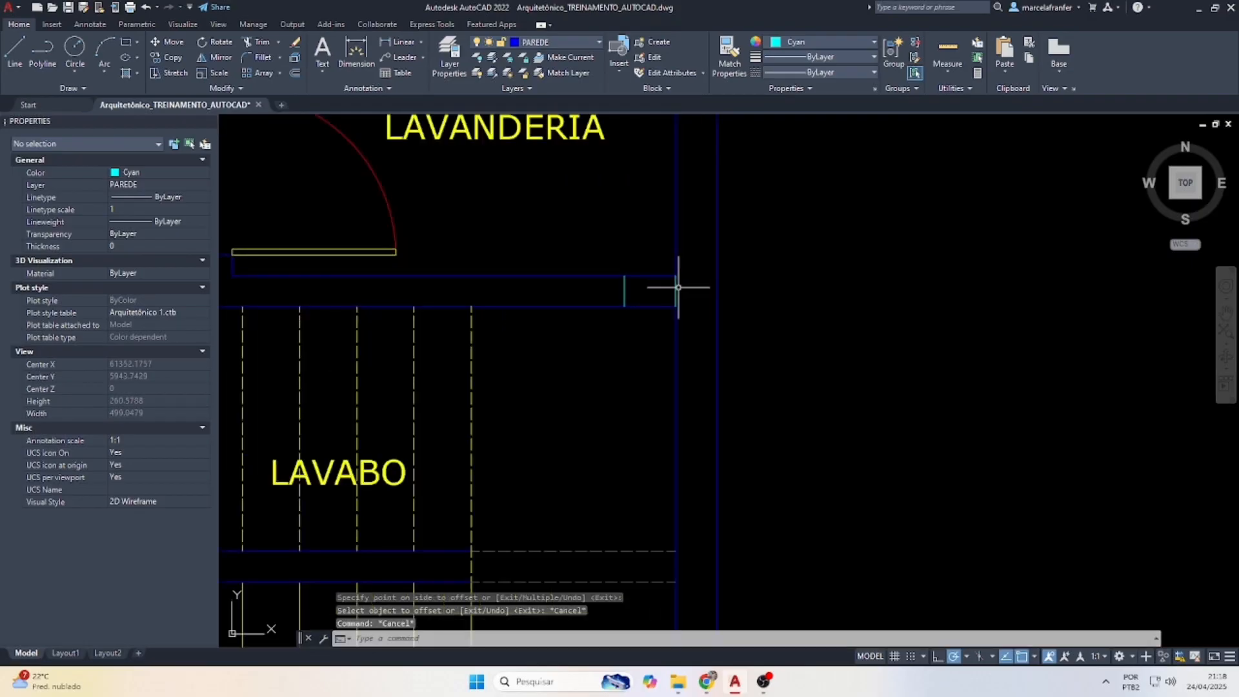
left_click(679, 290)
left_click(654, 290)
key("Delete")
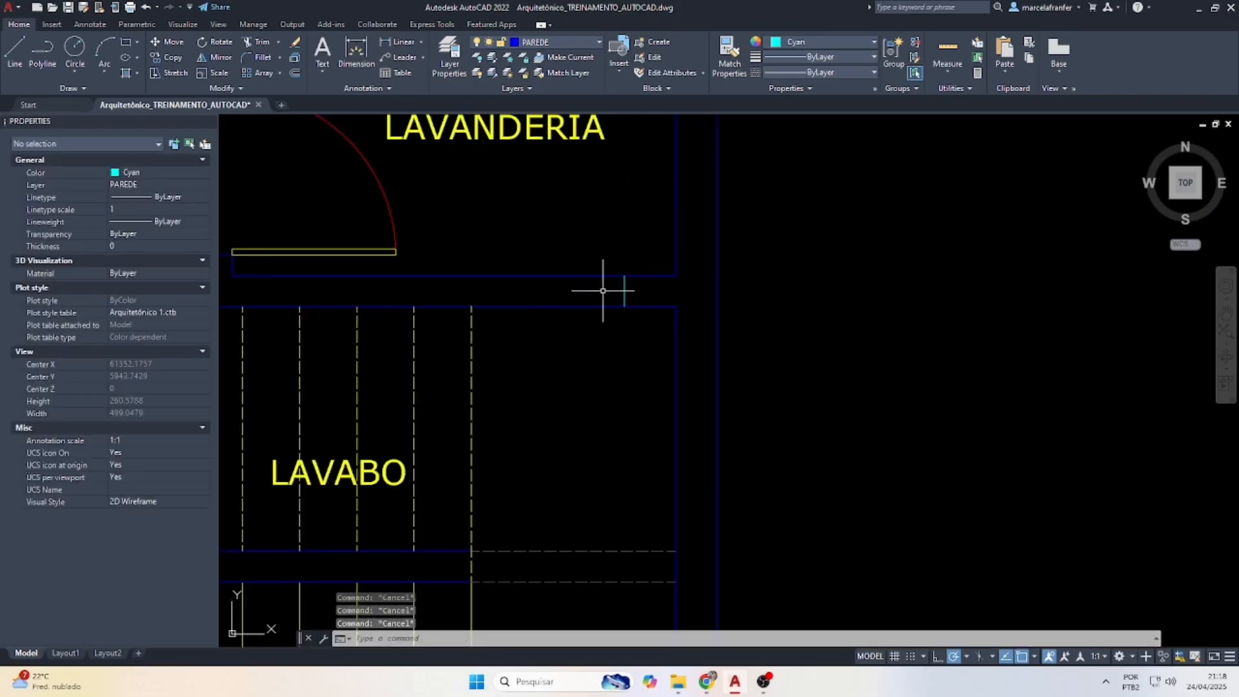
Offset the remaining jamb line 110 units to the left to mark the window's other side.
key("Return")
type("110")
key("Return")
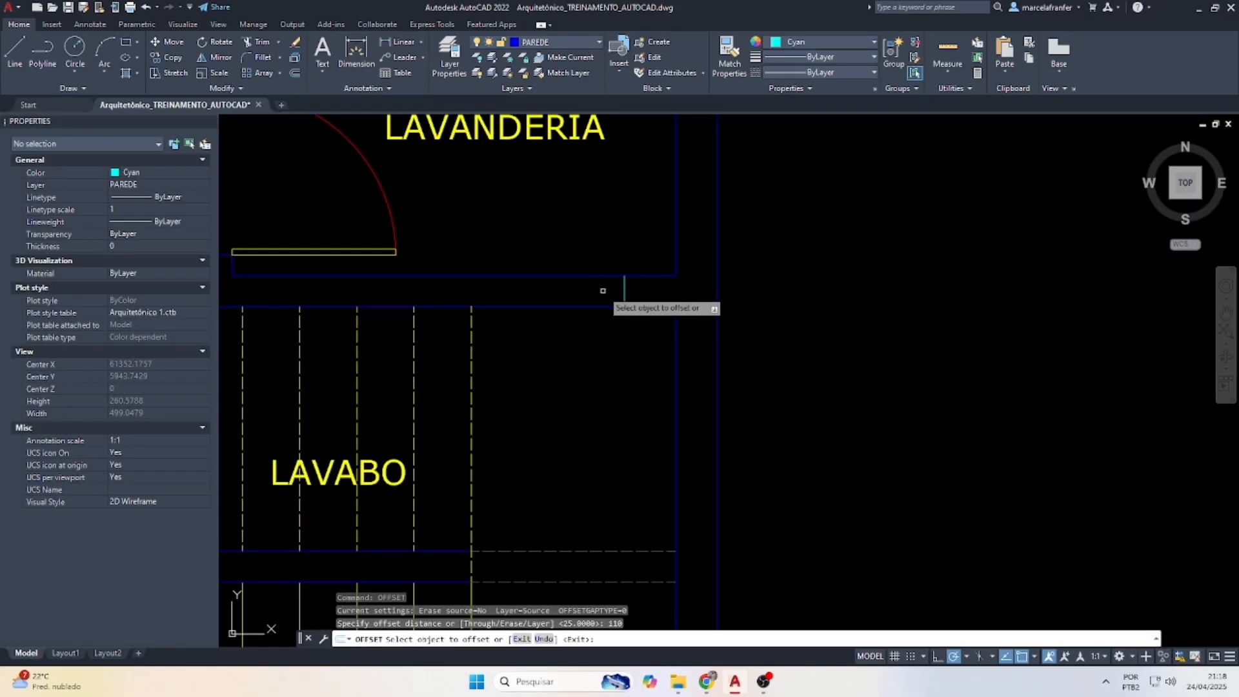
left_click(625, 278)
left_click(545, 292)
key("Escape")
key("Escape")
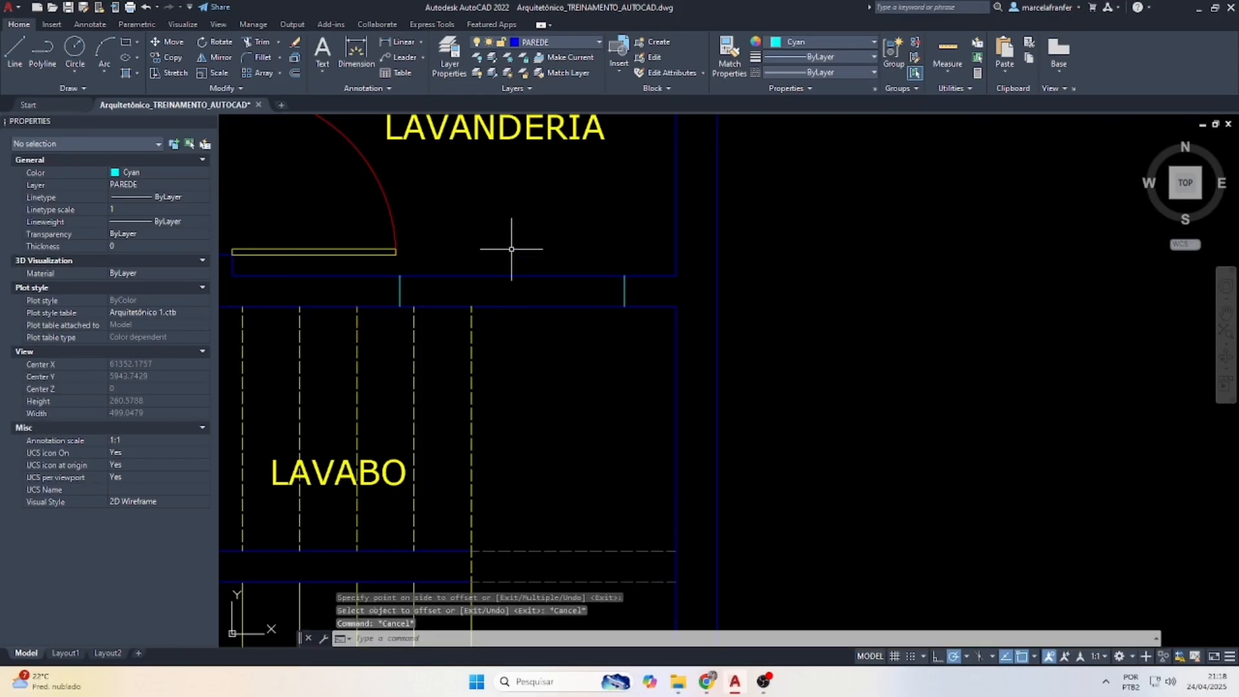
Regenerate the drawing and trim both faces of the Lavanderia–Lavabo wall between the two jamb lines.
type("re")
key("Return")
key("Escape")
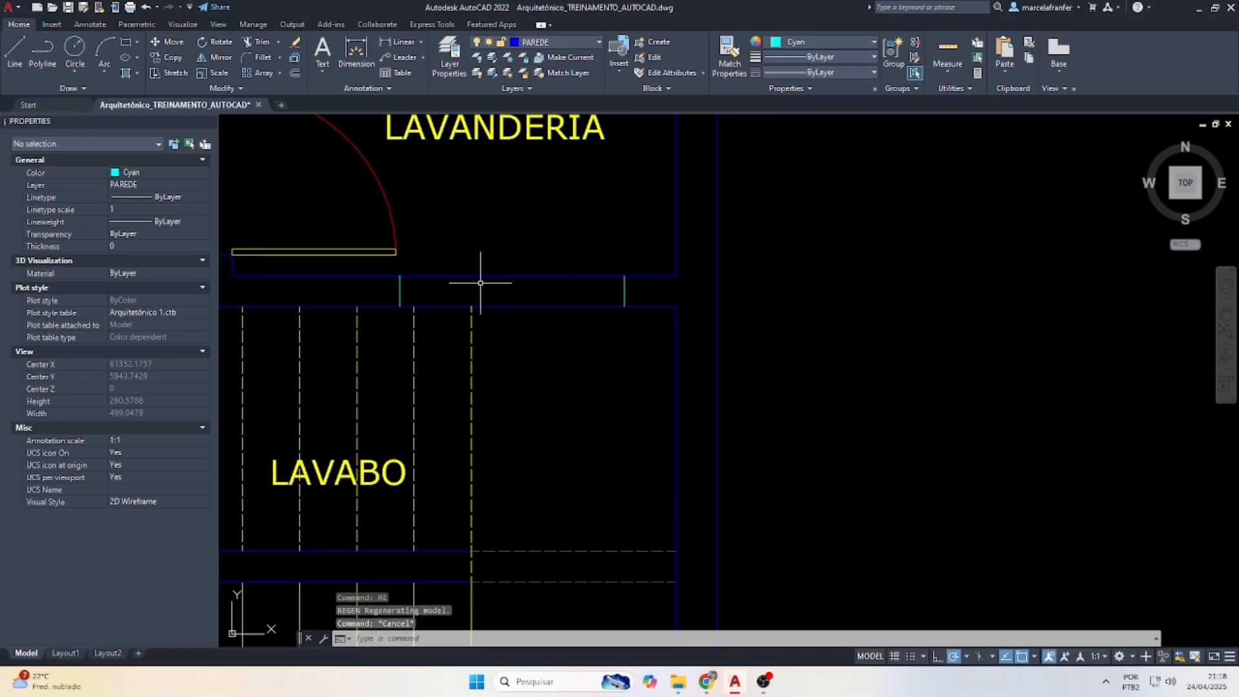
type("tr")
key("Return")
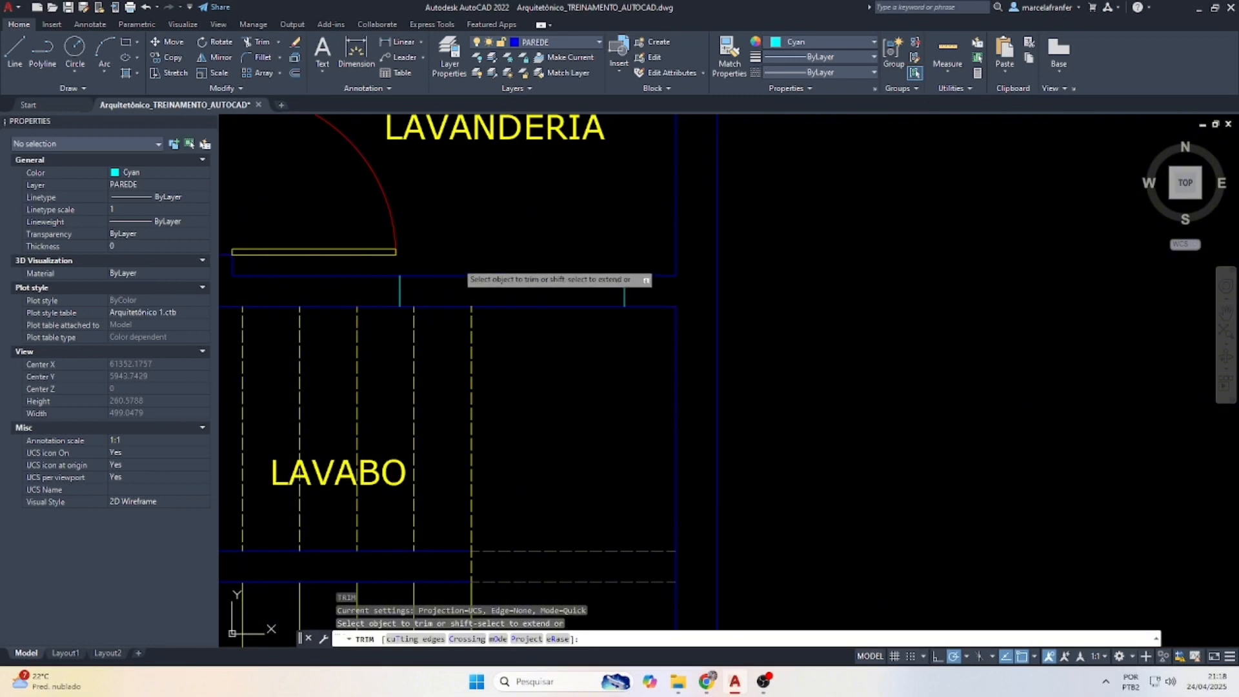
left_click_drag(454, 262, 439, 326)
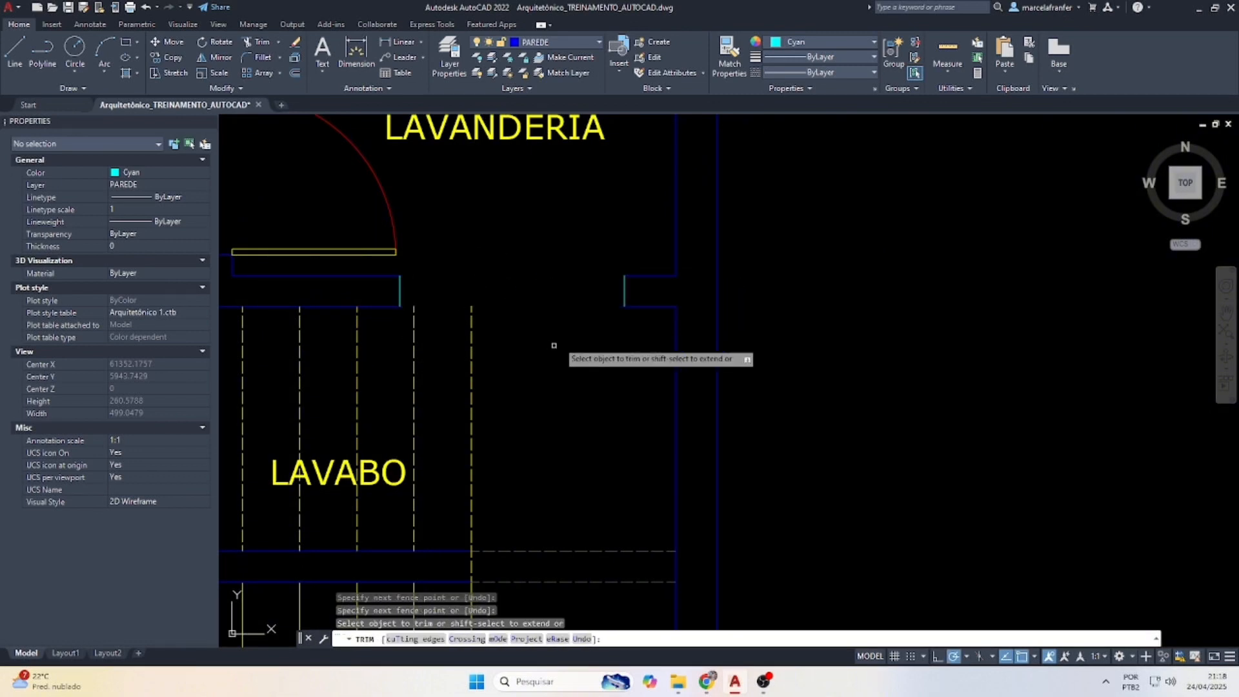
key("Escape")
Draw two horizontal lines closing the window opening in the Lavanderia–Lavabo wall, one along each wall face between the jambs.
type("l")
key("Return")
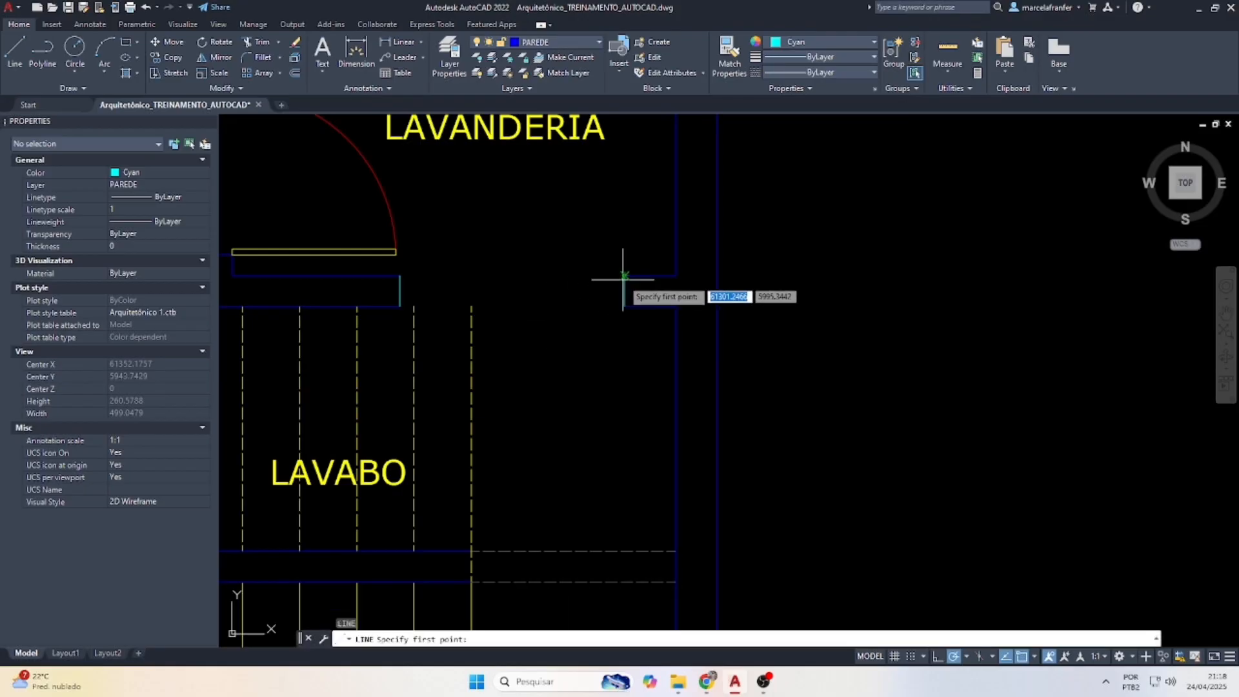
left_click(392, 275)
left_click(399, 275)
key("Escape")
key("Return")
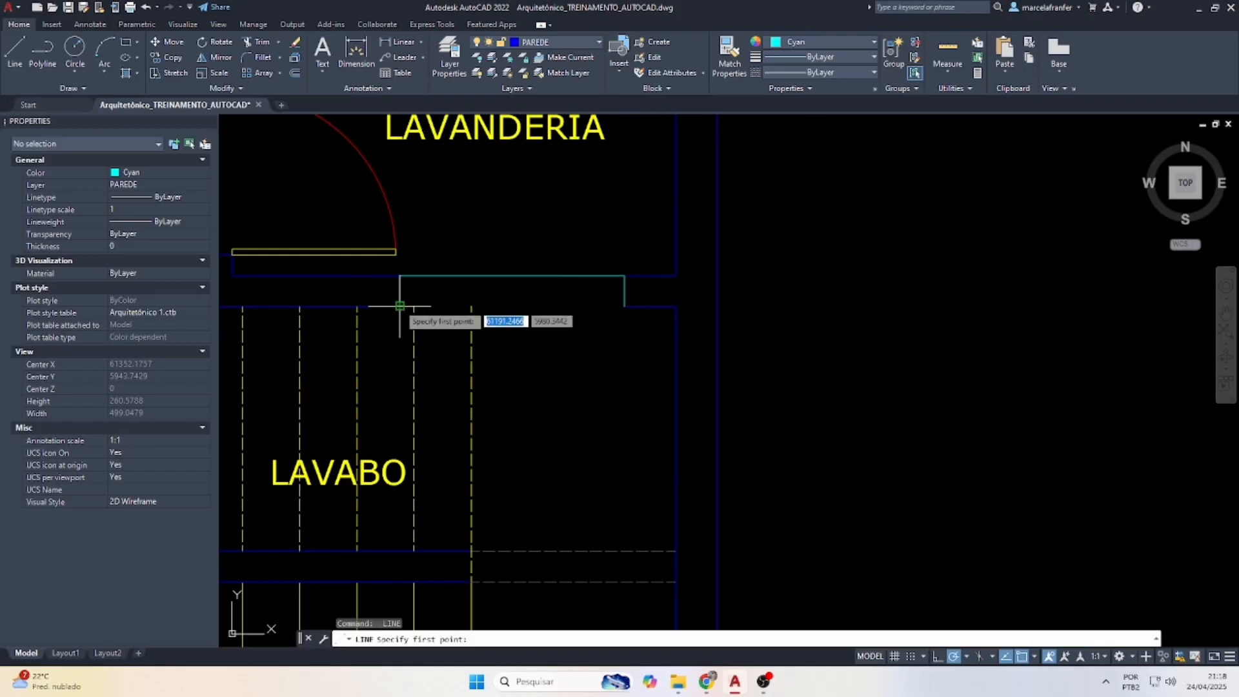
left_click(400, 307)
left_click(624, 306)
key("Escape")
Match the two jamb lines of the Lavanderia–Lavabo window opening to the properties of the adjoining wall line.
left_click(647, 313)
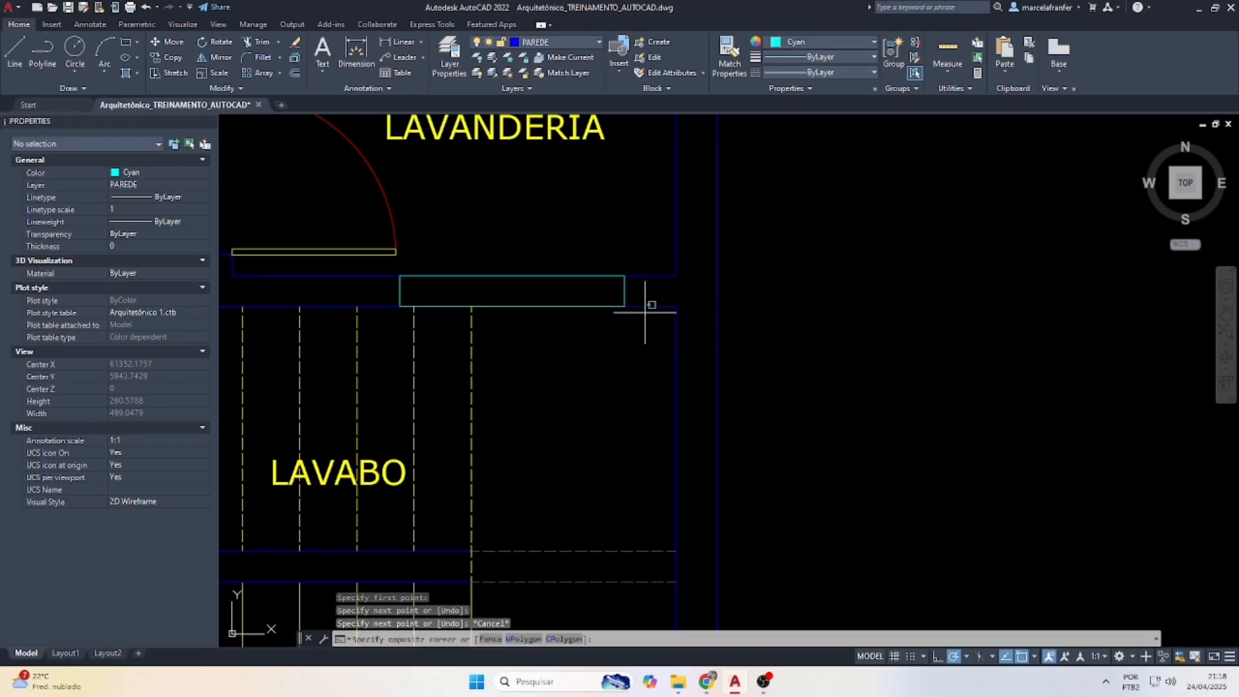
left_click(639, 293)
type("Ma")
key("Return")
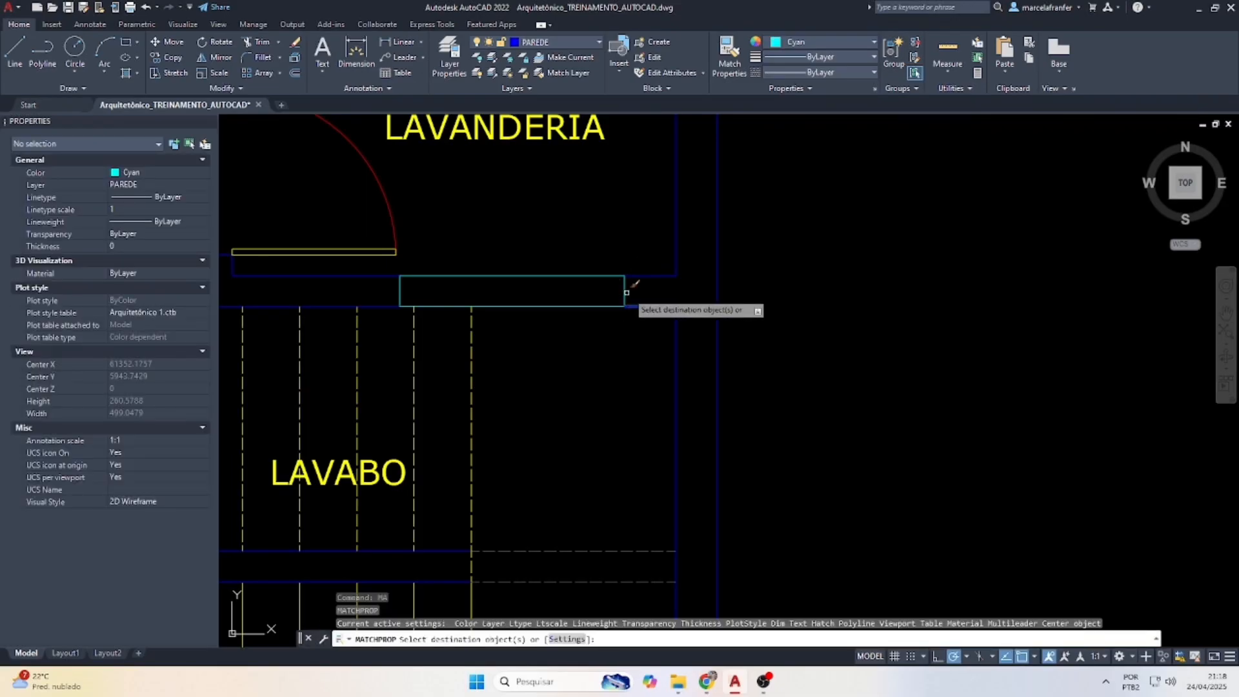
left_click(626, 292)
left_click(328, 264)
key("Escape")
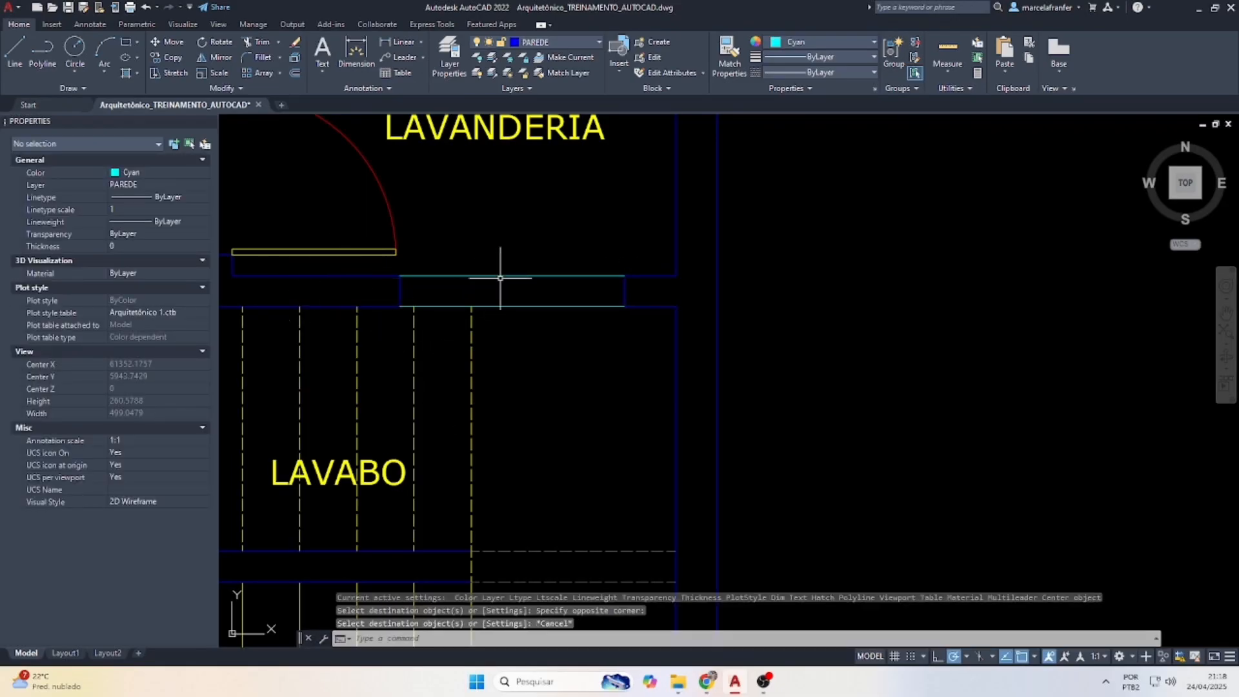
Set the color of the two horizontal lines across the Lavanderia–Lavabo window opening to red.
left_click(538, 246)
left_click(508, 313)
left_click(834, 44)
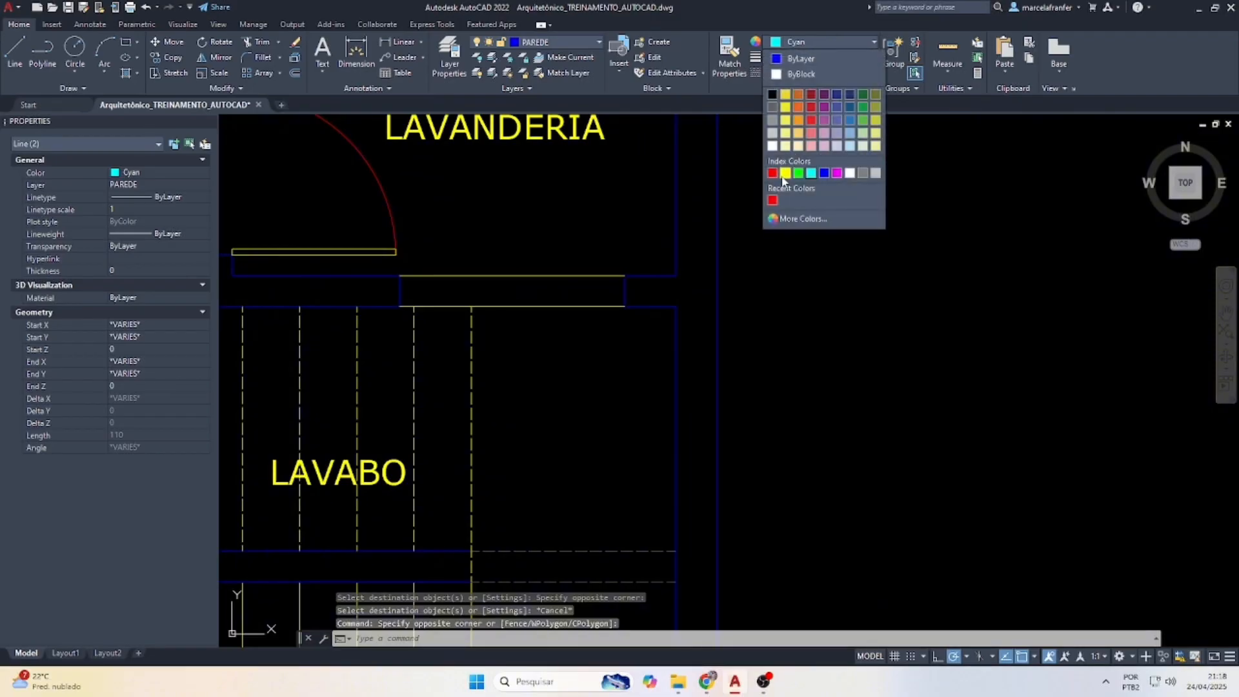
left_click(783, 181)
key("Escape")
key("Escape")
Offset both red window lines in the Lavanderia–Lavabo wall 6 units inward toward the middle of the wall.
type("of")
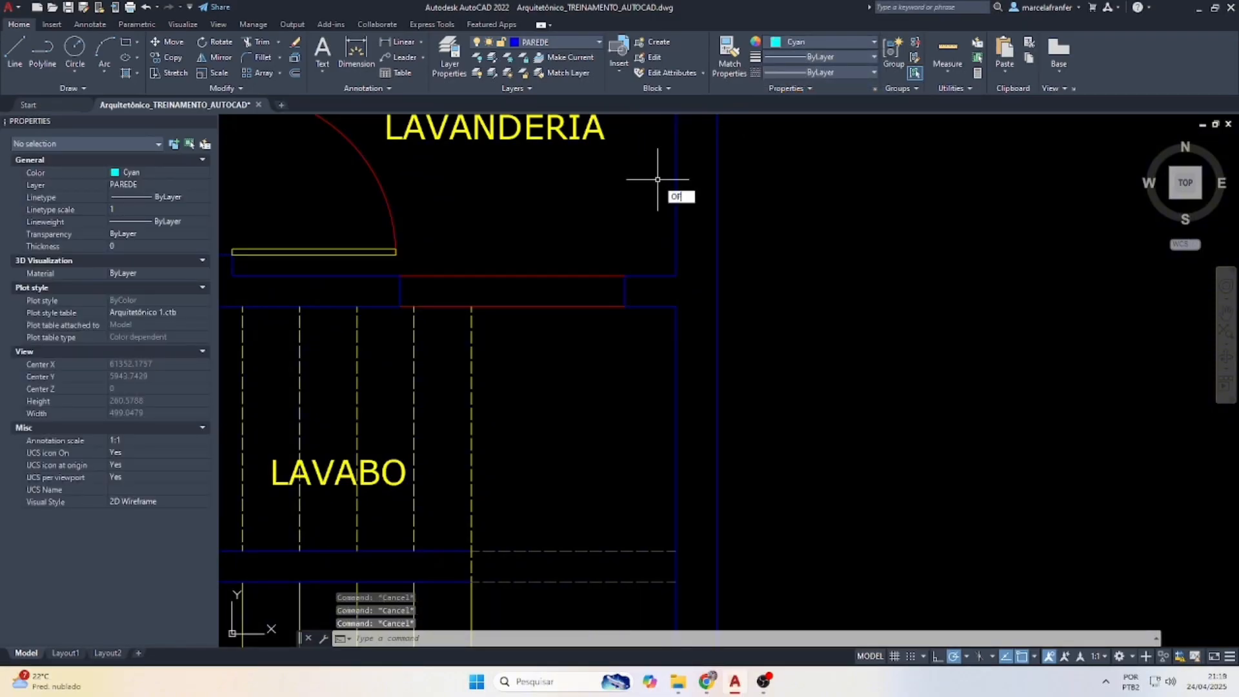
key("Return")
type("6")
key("Return")
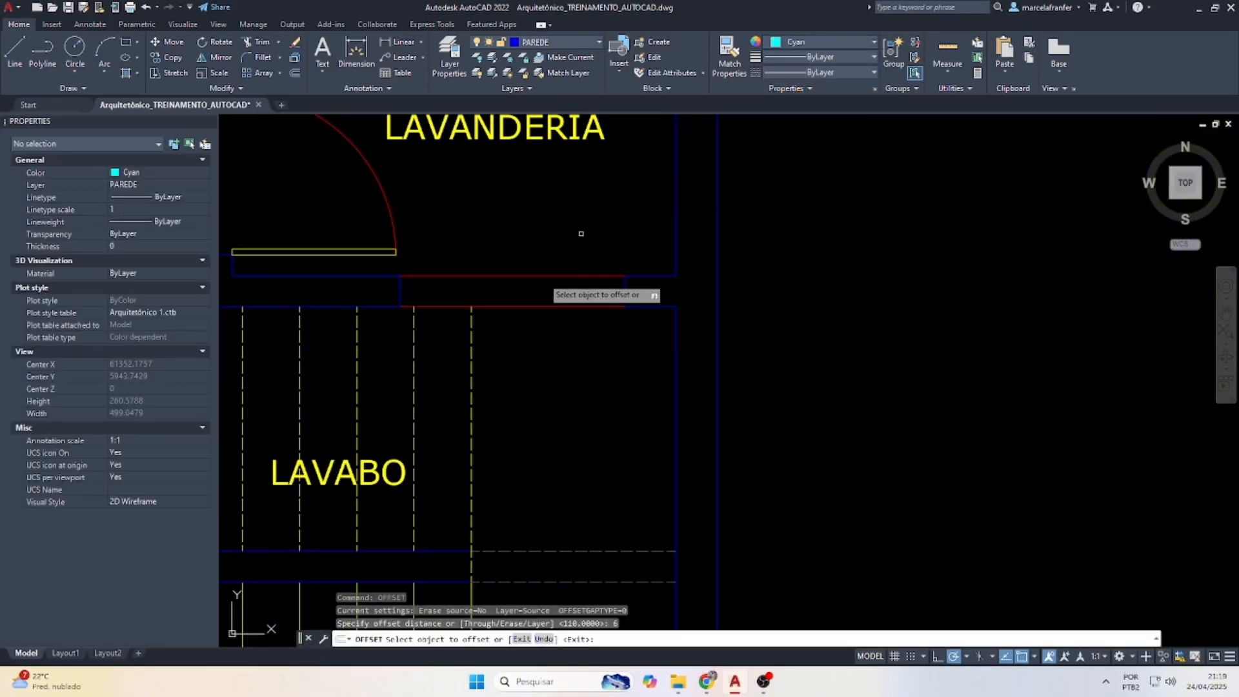
left_click(556, 278)
left_click(558, 292)
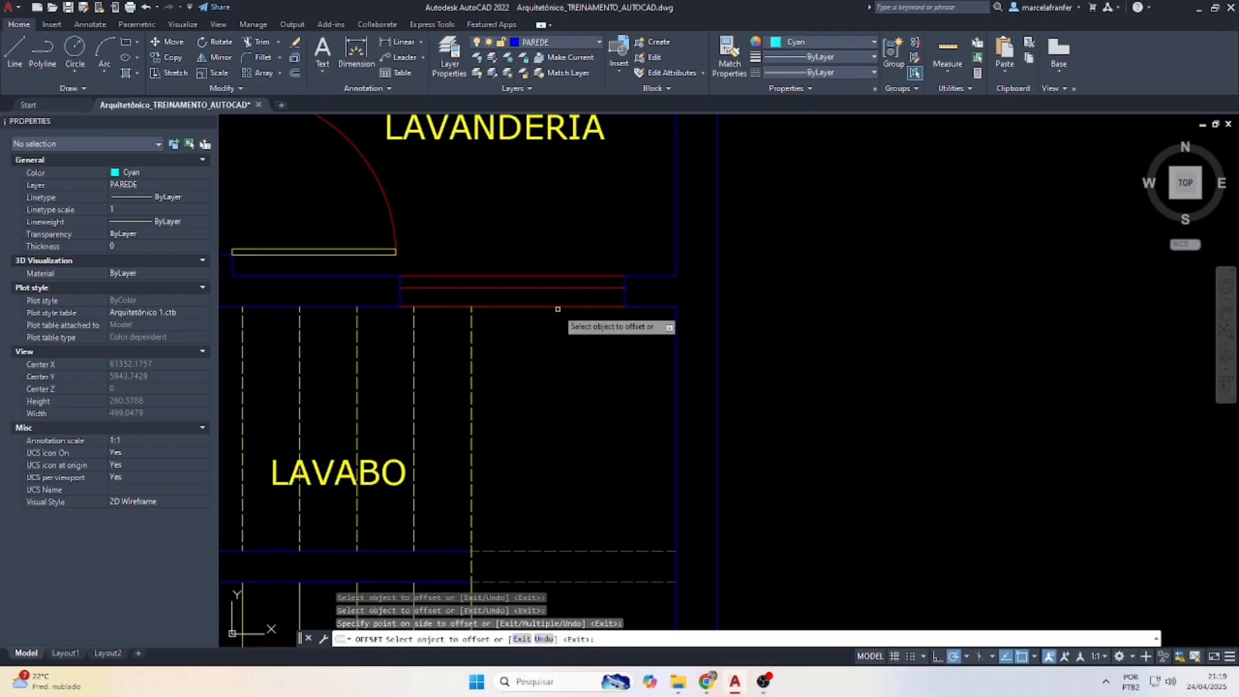
left_click(559, 306)
left_click(558, 229)
key("Escape")
Set the color of the two inner window lines in the Lavanderia–Lavabo wall to yellow.
scroll(557, 285, "up", 2)
left_click(560, 299)
left_click(552, 268)
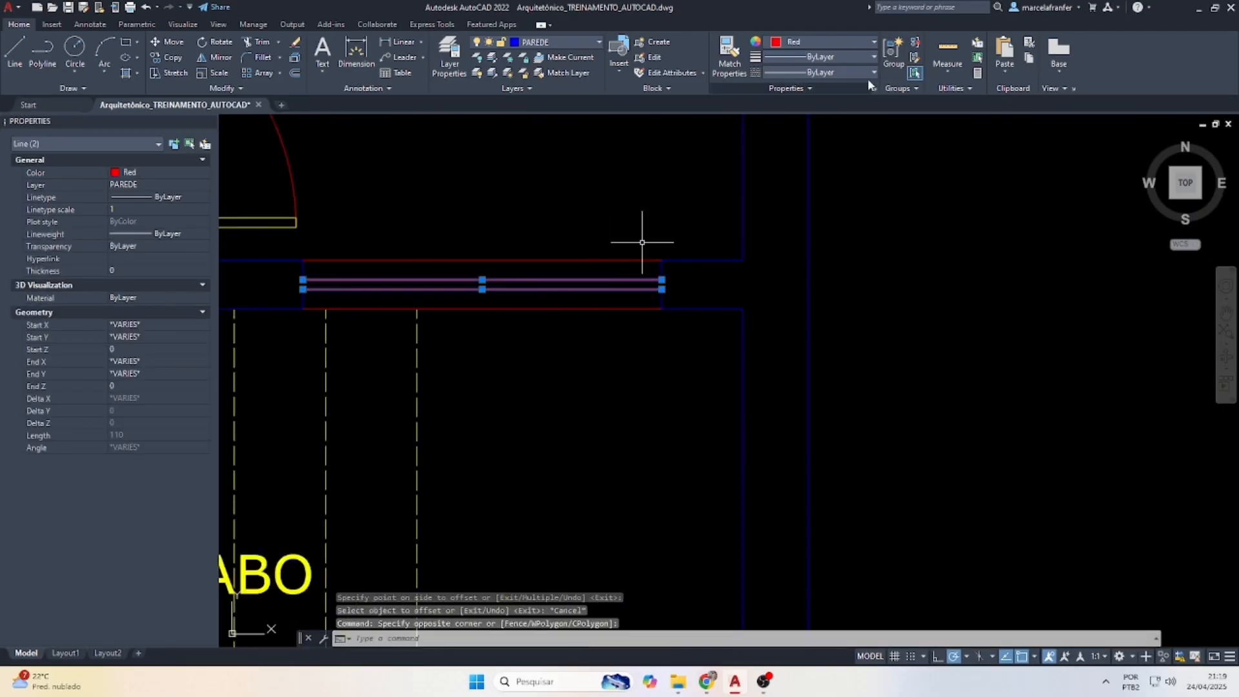
left_click(823, 41)
left_click(779, 179)
key("Escape")
key("Escape")
Copy the SALA room label straight down, about 18 units below the original.
scroll(709, 290, "down", 3)
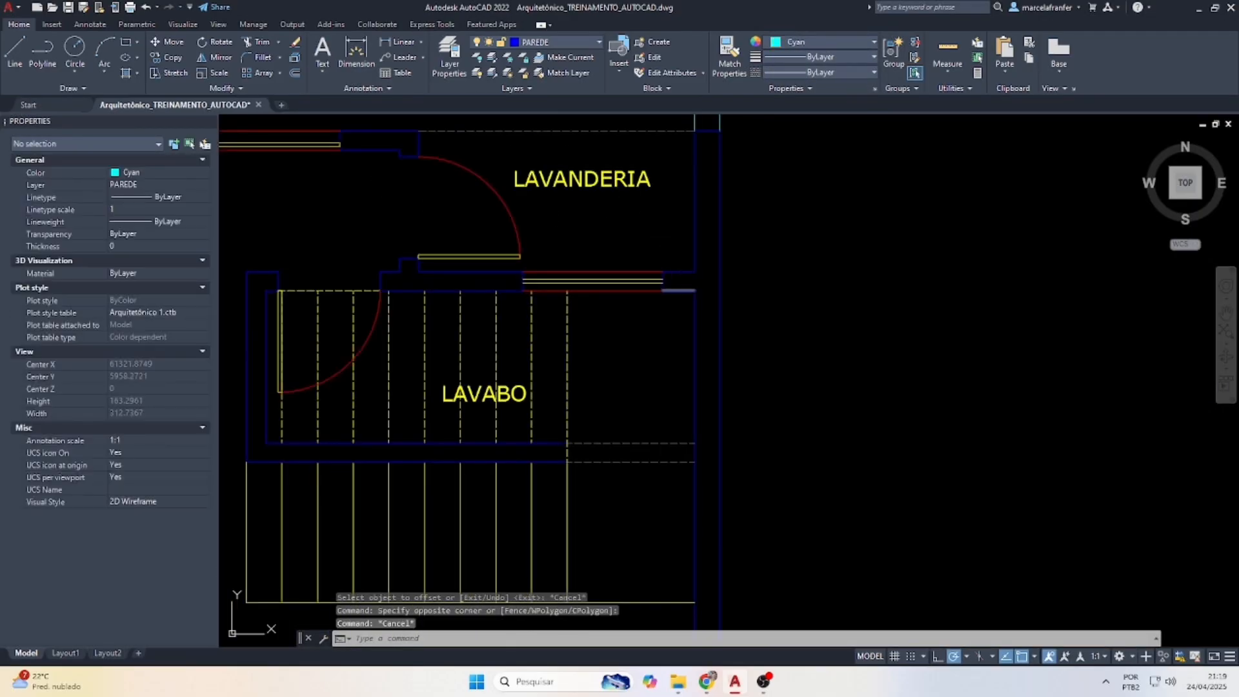
scroll(684, 322, "down", 2)
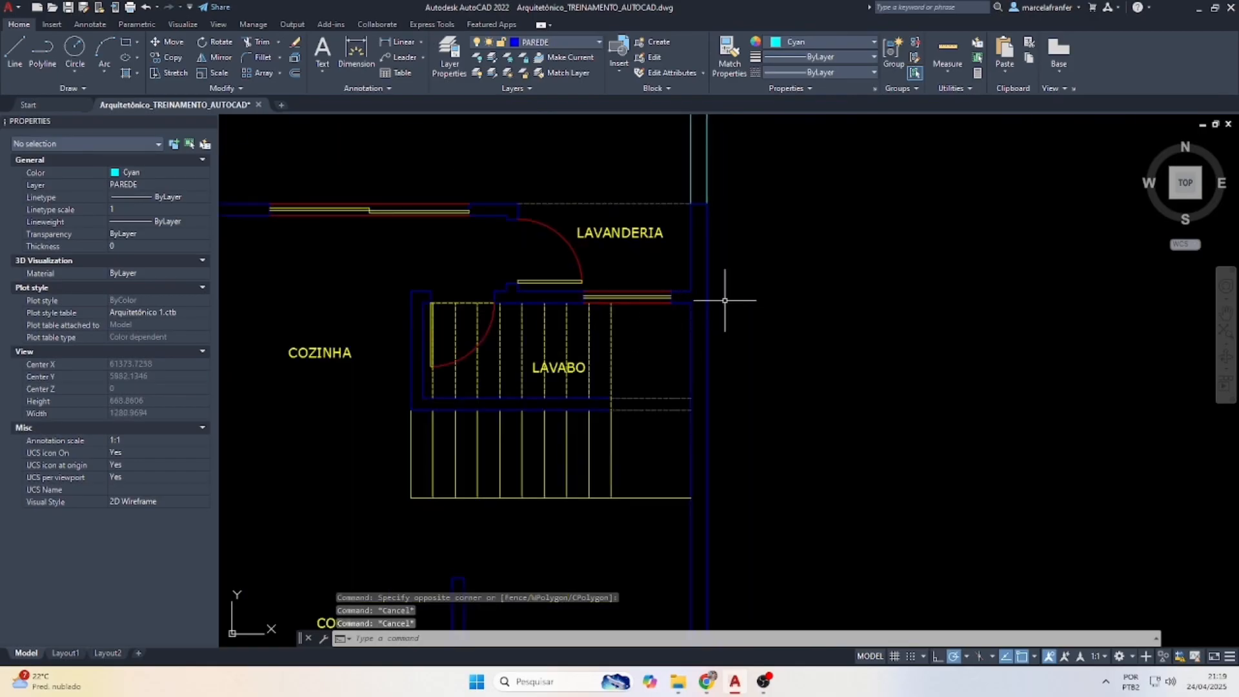
scroll(725, 301, "down", 2)
scroll(636, 329, "down", 2)
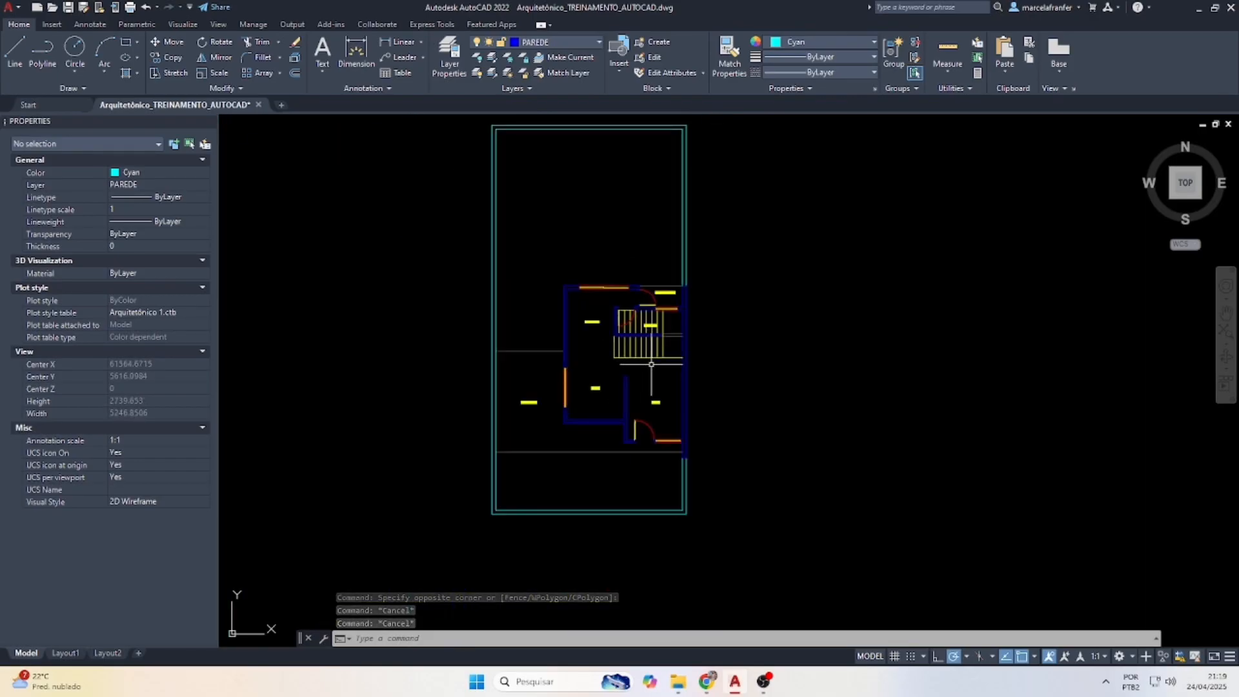
scroll(658, 406, "up", 2)
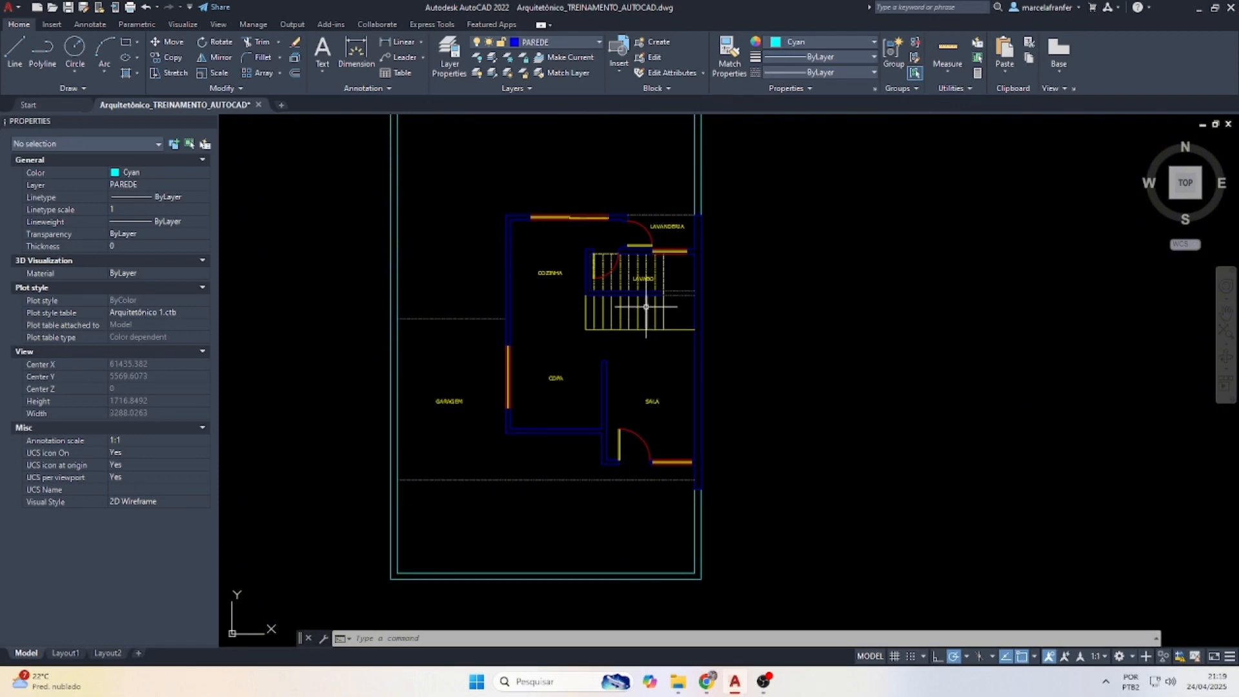
scroll(631, 401, "up", 2)
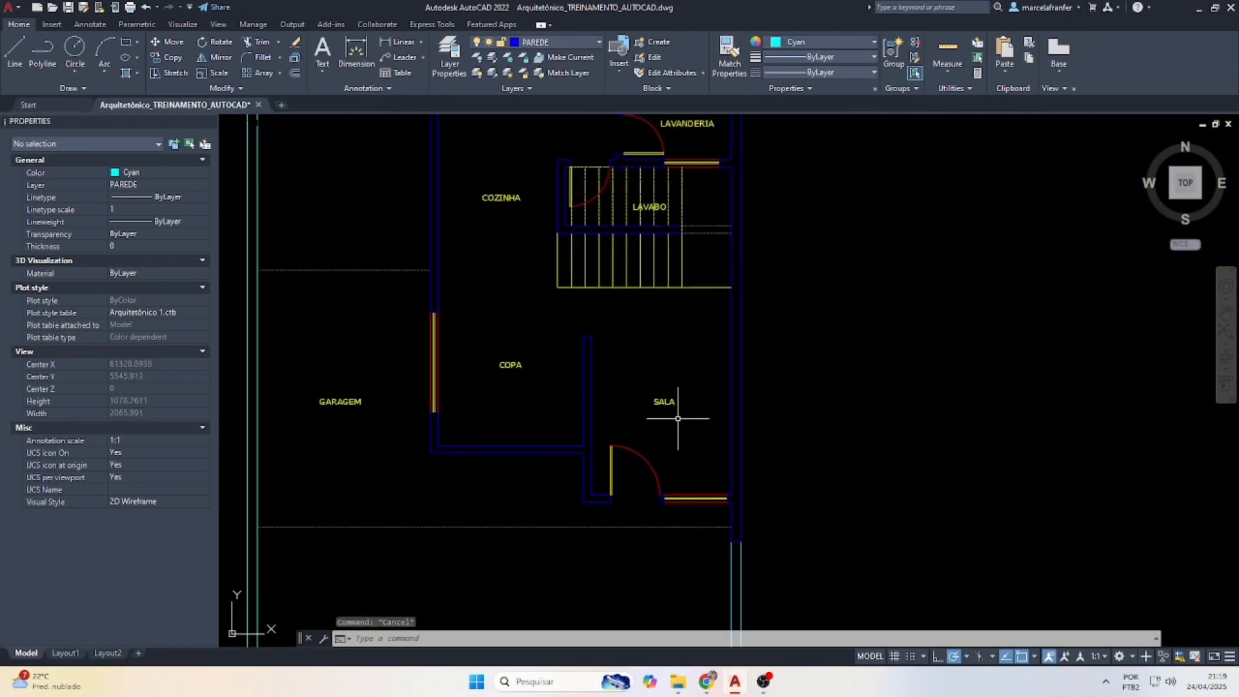
left_click(664, 401)
key("Return")
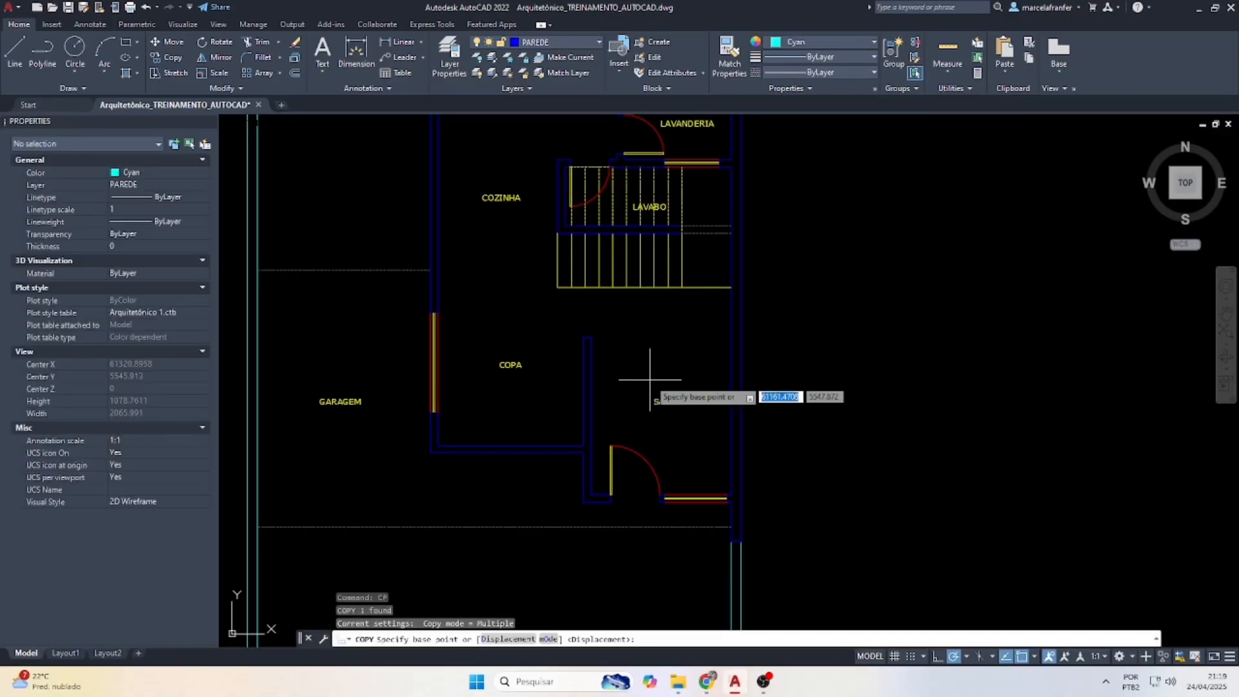
scroll(671, 393, "up", 3)
left_click(664, 391)
left_click(663, 414)
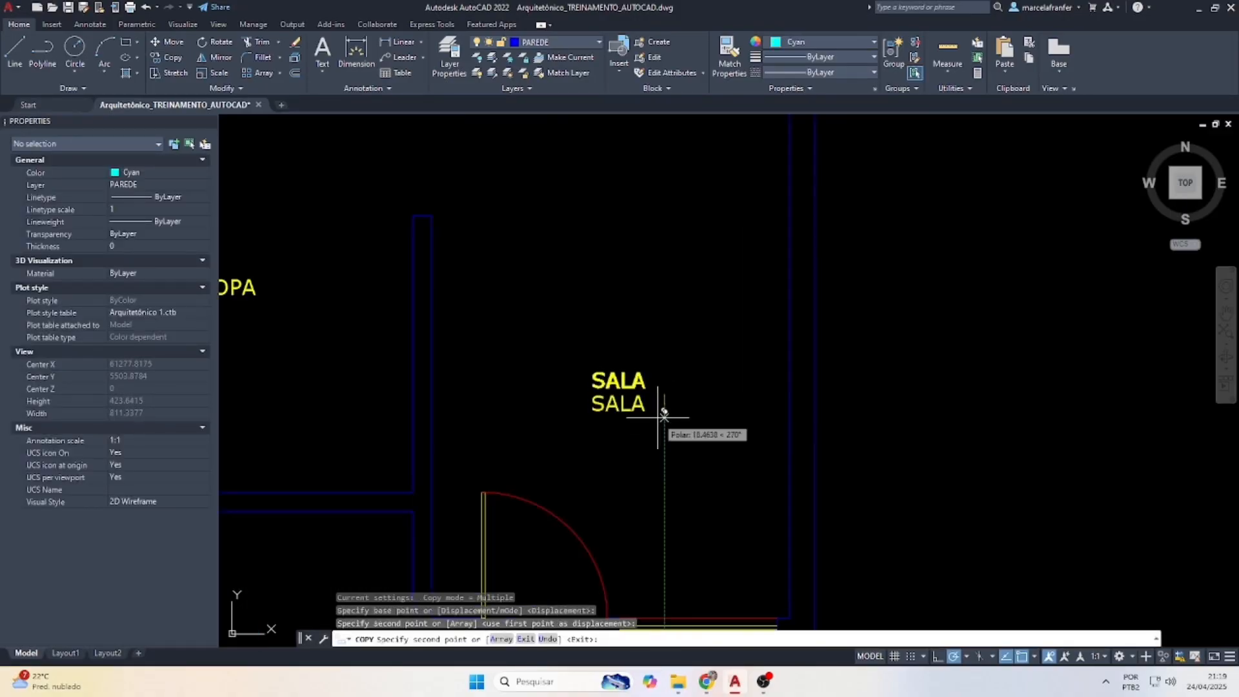
key("Escape")
Replace the text of the copied label below SALA with "A=00,00m²".
double_click(605, 403)
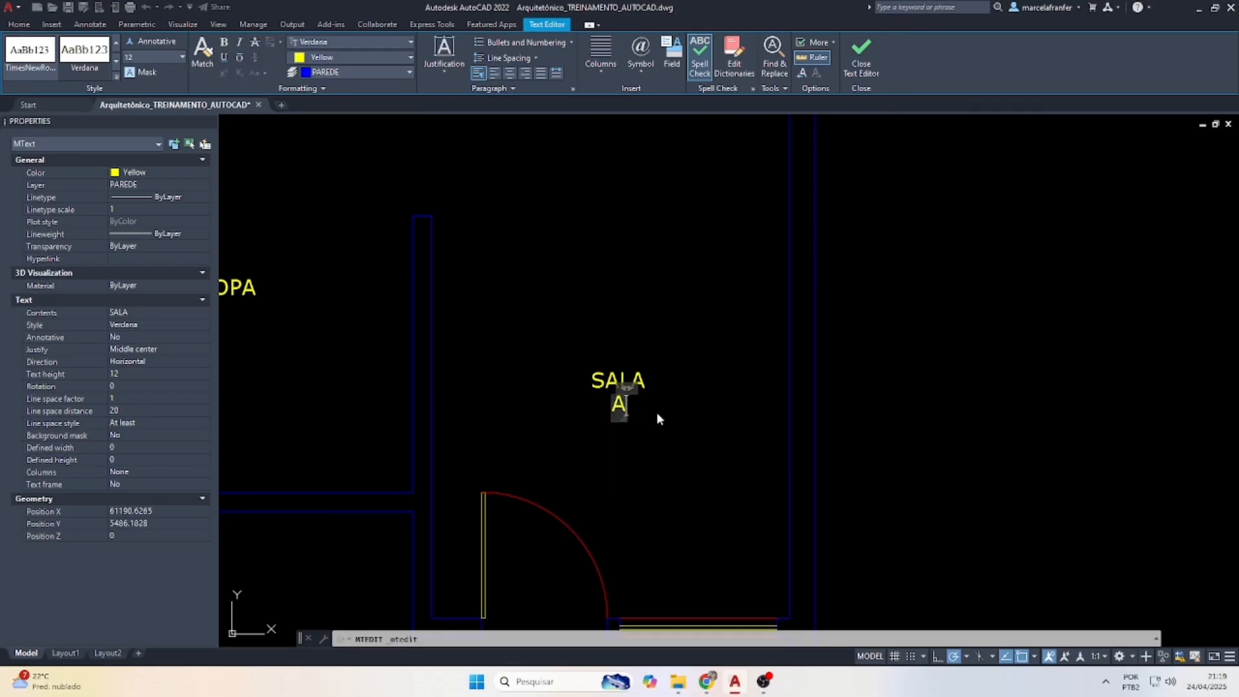
type("A=00,0")
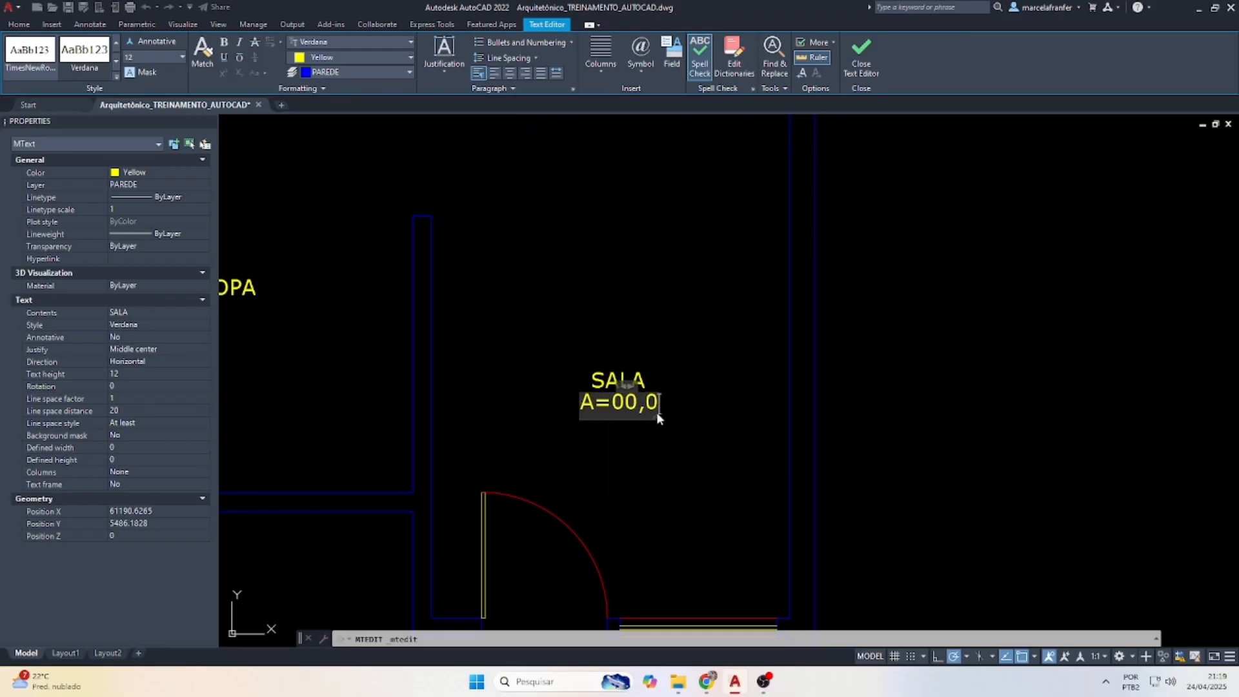
type("0m²")
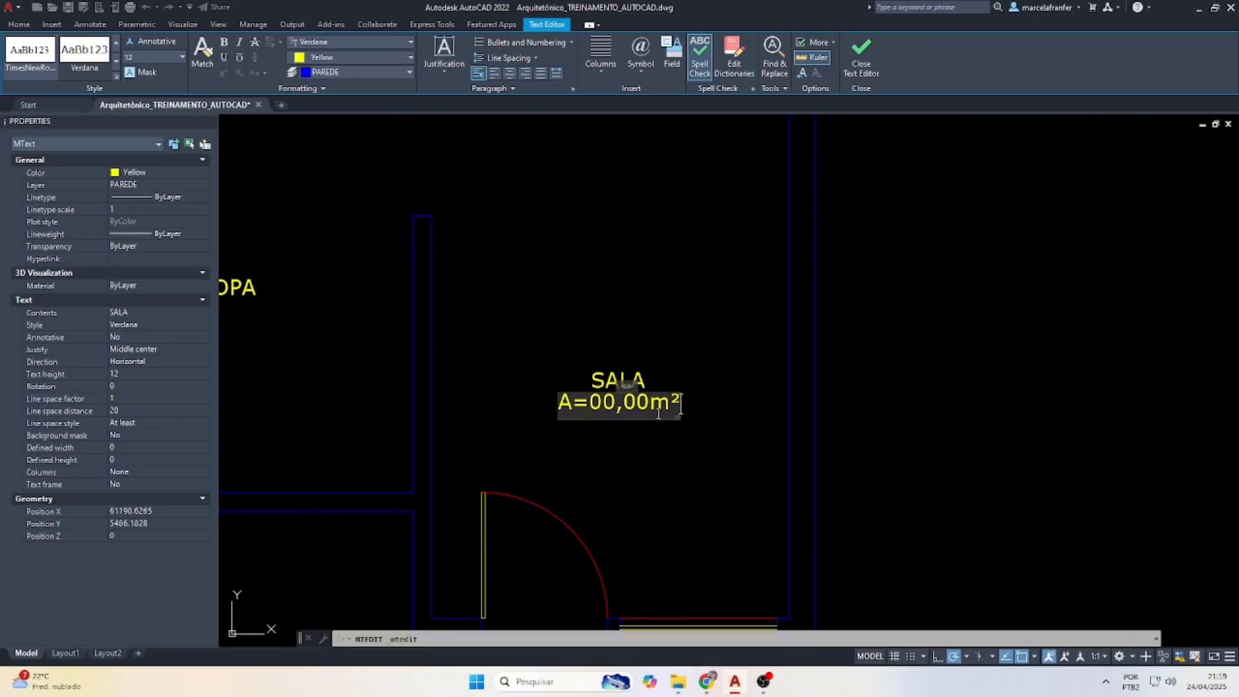
left_click(671, 488)
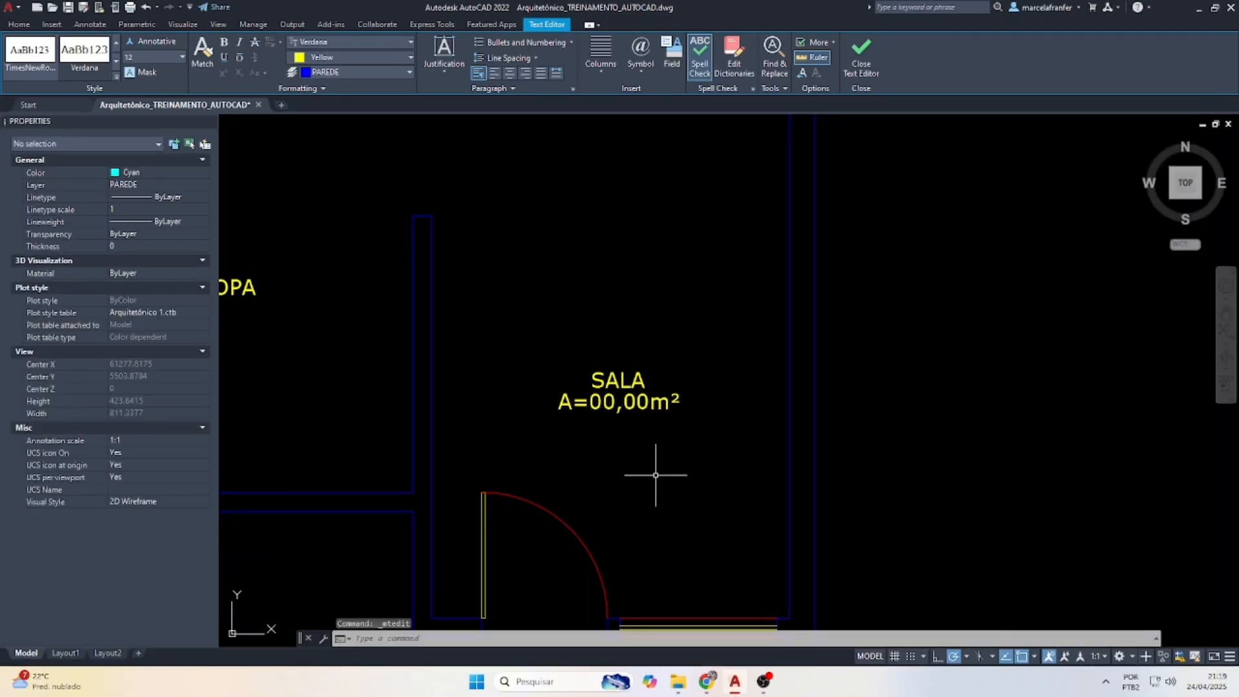
Copy the A=00,00m² area text from SALA to just below the GARAGEM, COPA and COZINHA labels.
left_click(630, 405)
key("Return")
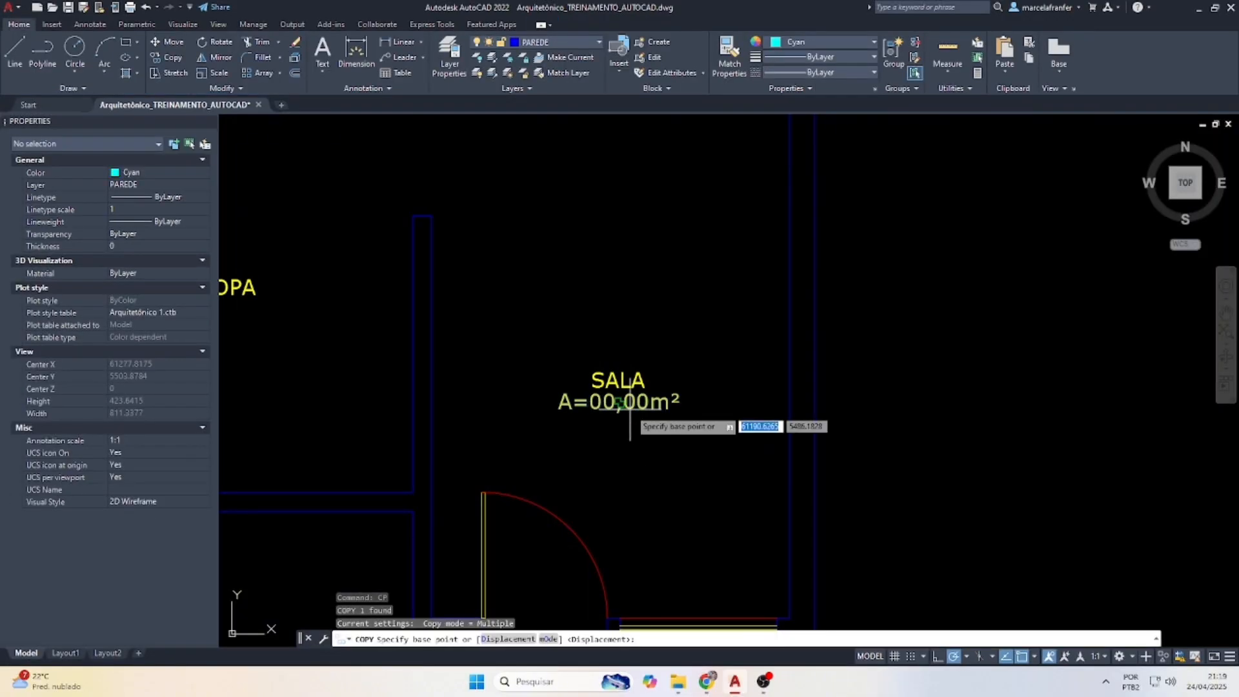
left_click(619, 404)
scroll(492, 313, "down", 5)
scroll(531, 348, "up", 4)
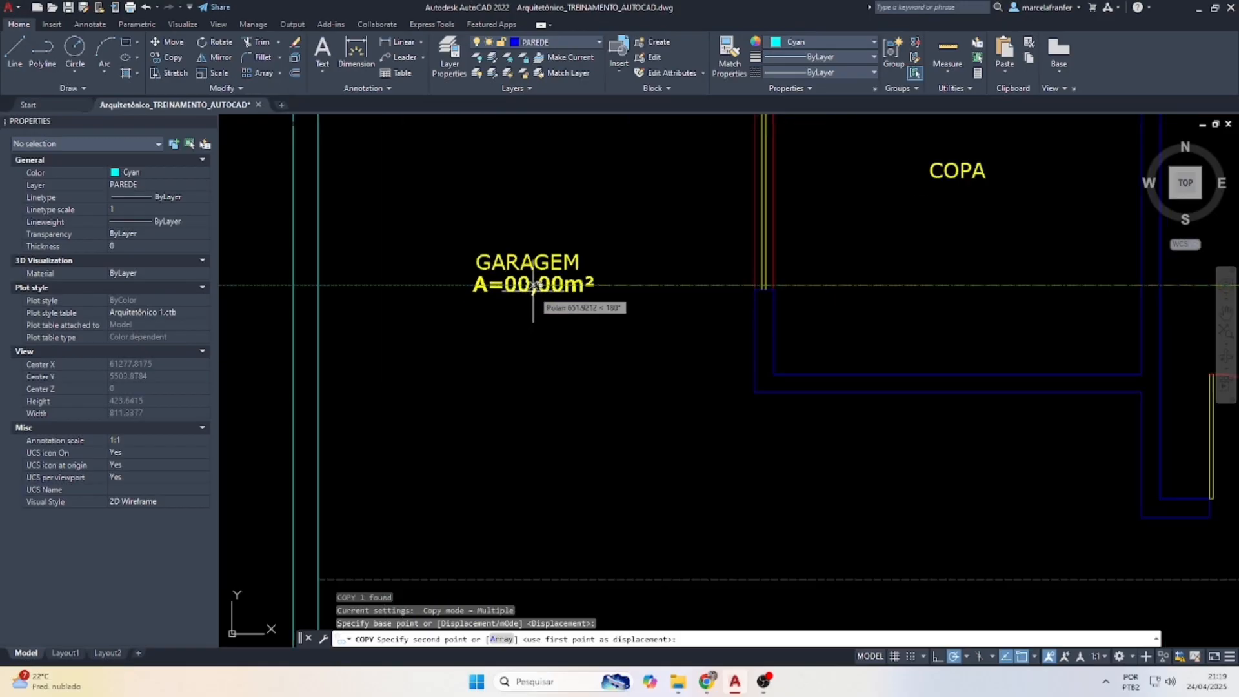
left_click(536, 283)
scroll(645, 297, "down", 5)
scroll(667, 313, "up", 5)
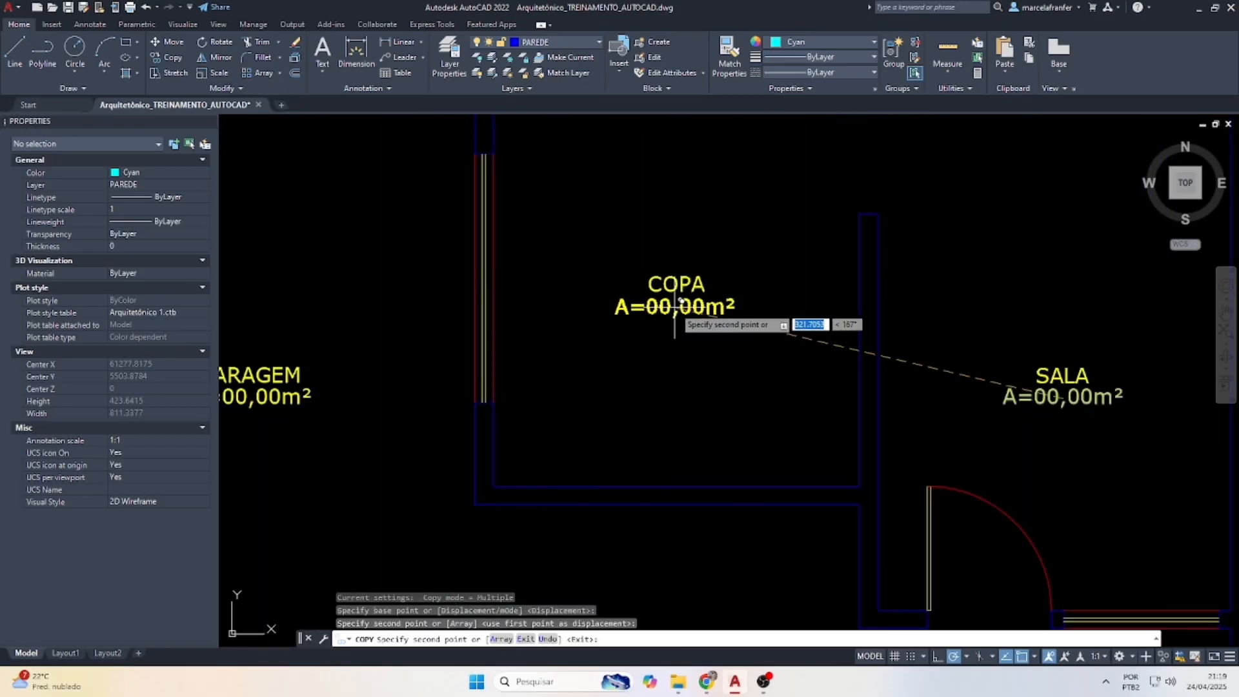
left_click(669, 314)
scroll(652, 413, "down", 5)
scroll(652, 271, "up", 5)
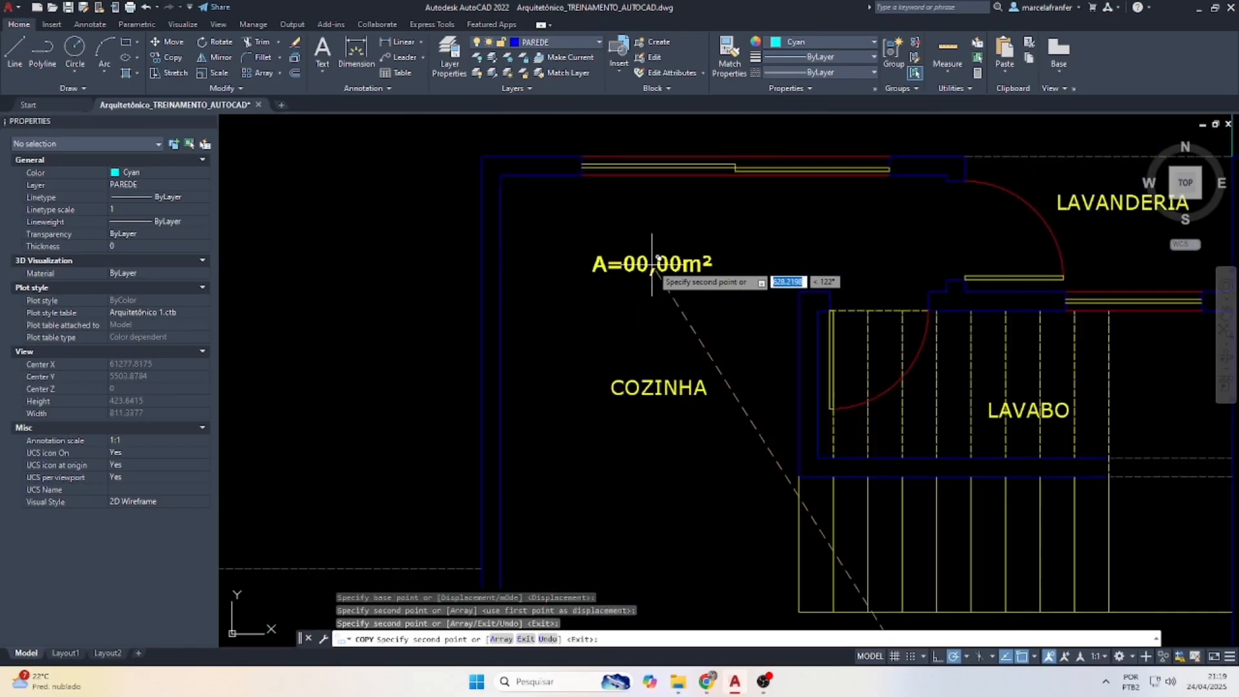
left_click(658, 416)
Place further copies of the area text below the LAVABO and LAVANDERIA labels and finish copying.
scroll(552, 358, "down", 4)
scroll(749, 386, "up", 6)
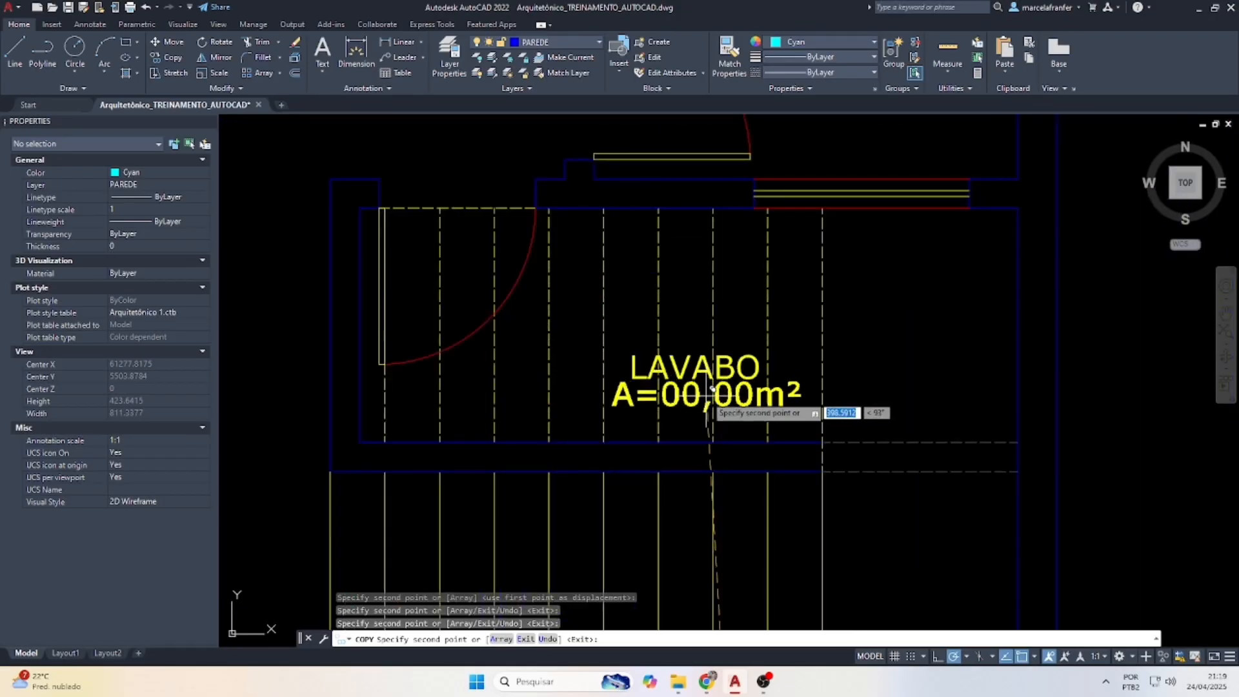
left_click(705, 396)
scroll(705, 400, "down", 4)
scroll(760, 288, "up", 2)
left_click(759, 284)
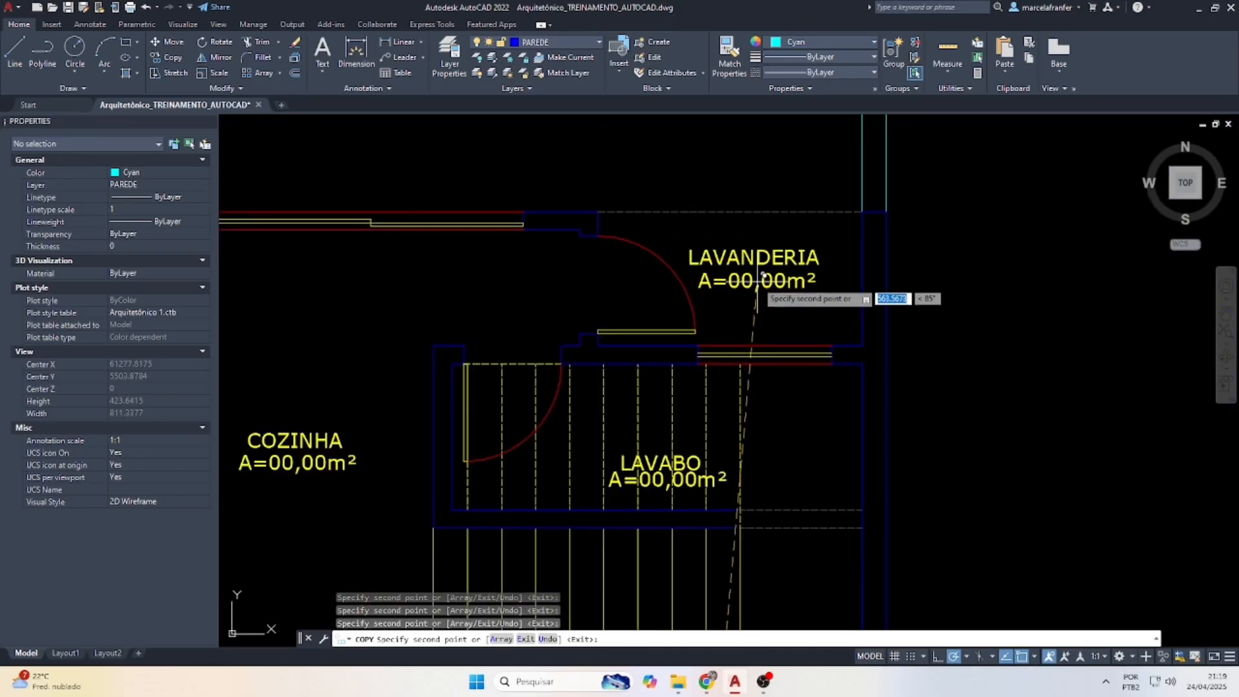
scroll(742, 259, "down", 4)
key("Escape")
scroll(721, 231, "down", 2)
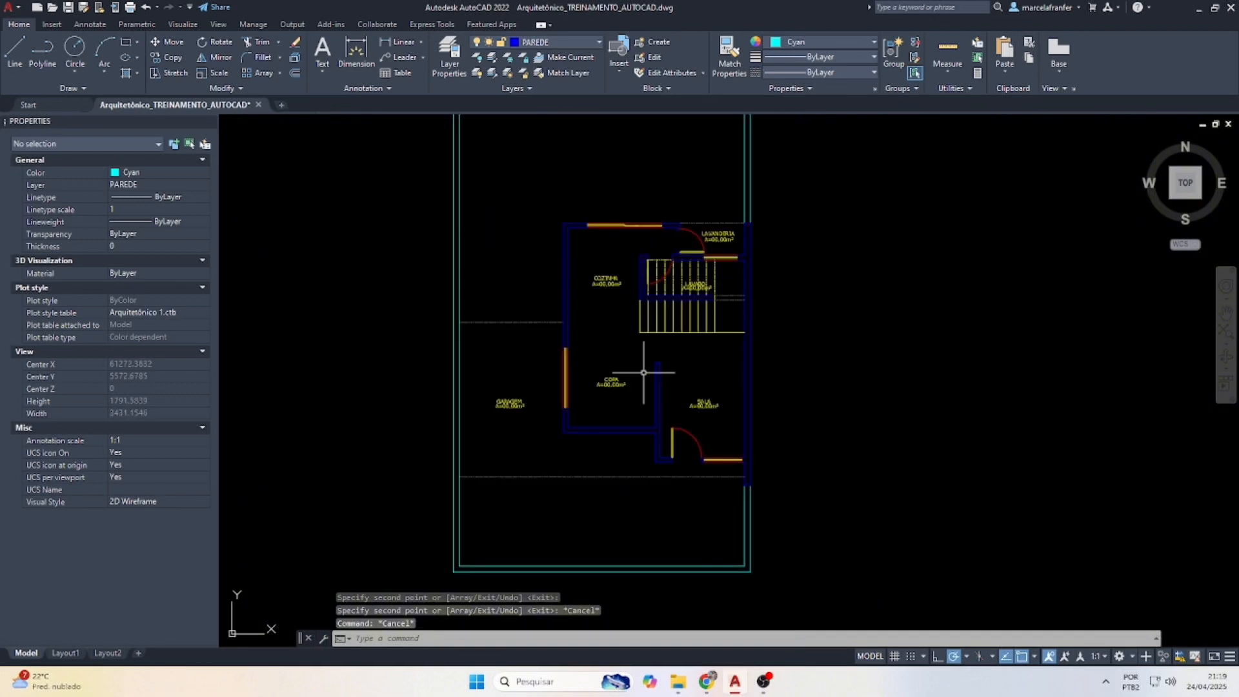
Copy the GARAGEM label together with its area text into the open space below the Copa's lower wall.
scroll(561, 475, "up", 5)
left_click(507, 384)
left_click(388, 199)
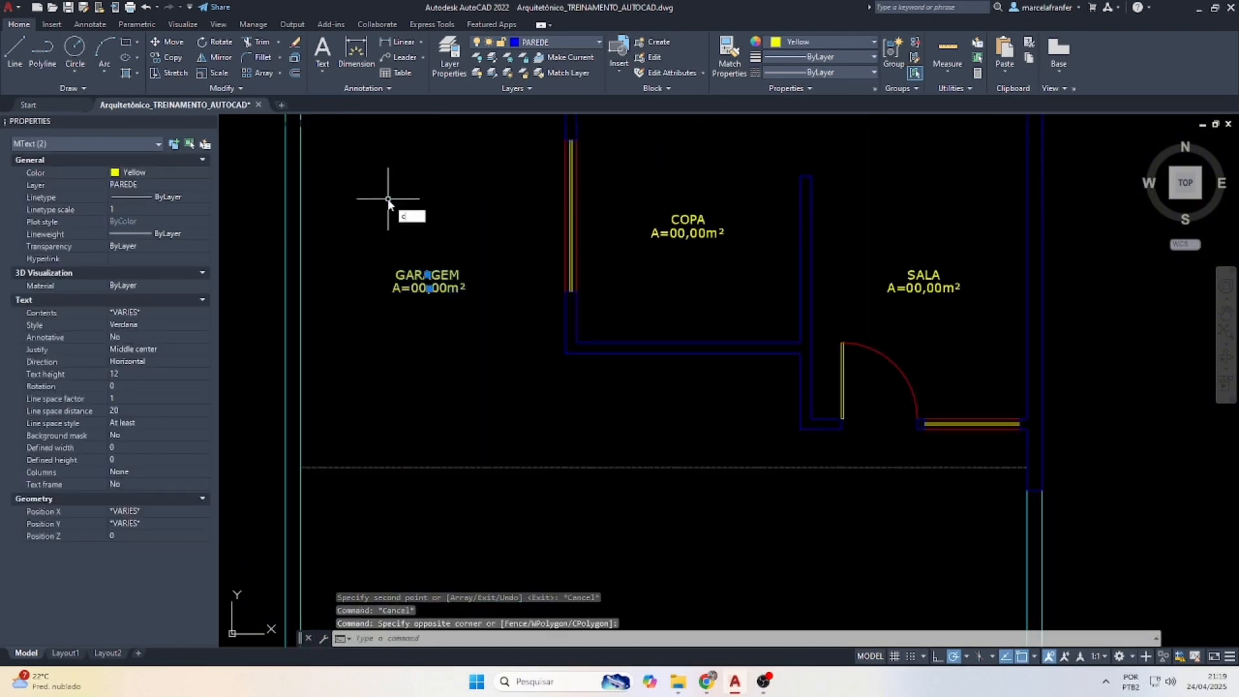
type("co")
key("Return")
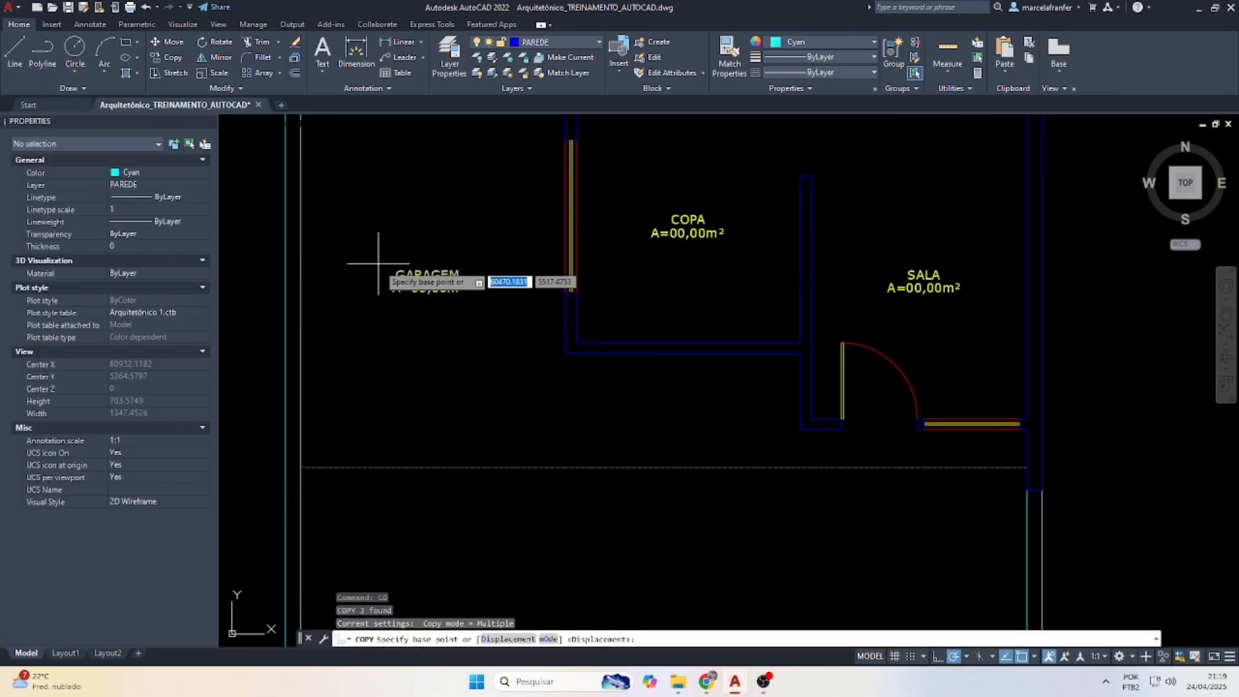
left_click(427, 289)
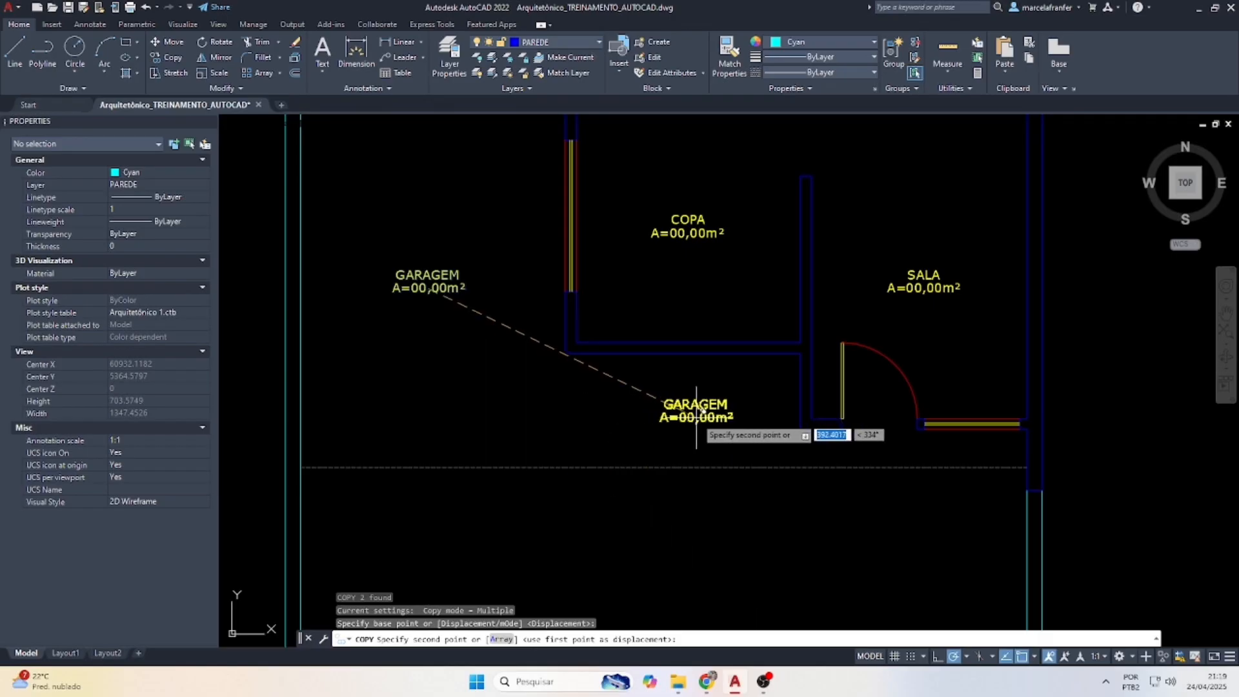
left_click(696, 416)
key("Escape")
Change the copied GARAGEM room name below the Copa to "HALL COBERTO".
scroll(697, 413, "up", 4)
double_click(604, 389)
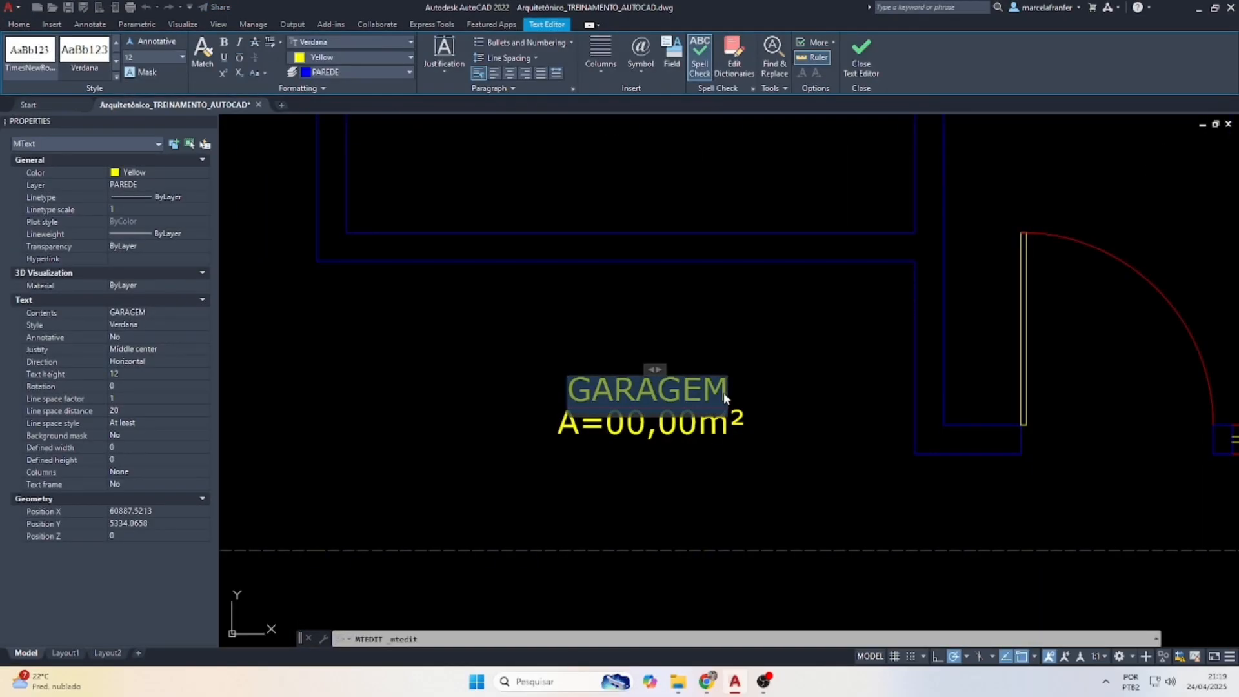
type("hall")
key("BackSpace")
key("BackSpace")
key("BackSpace")
key("BackSpace")
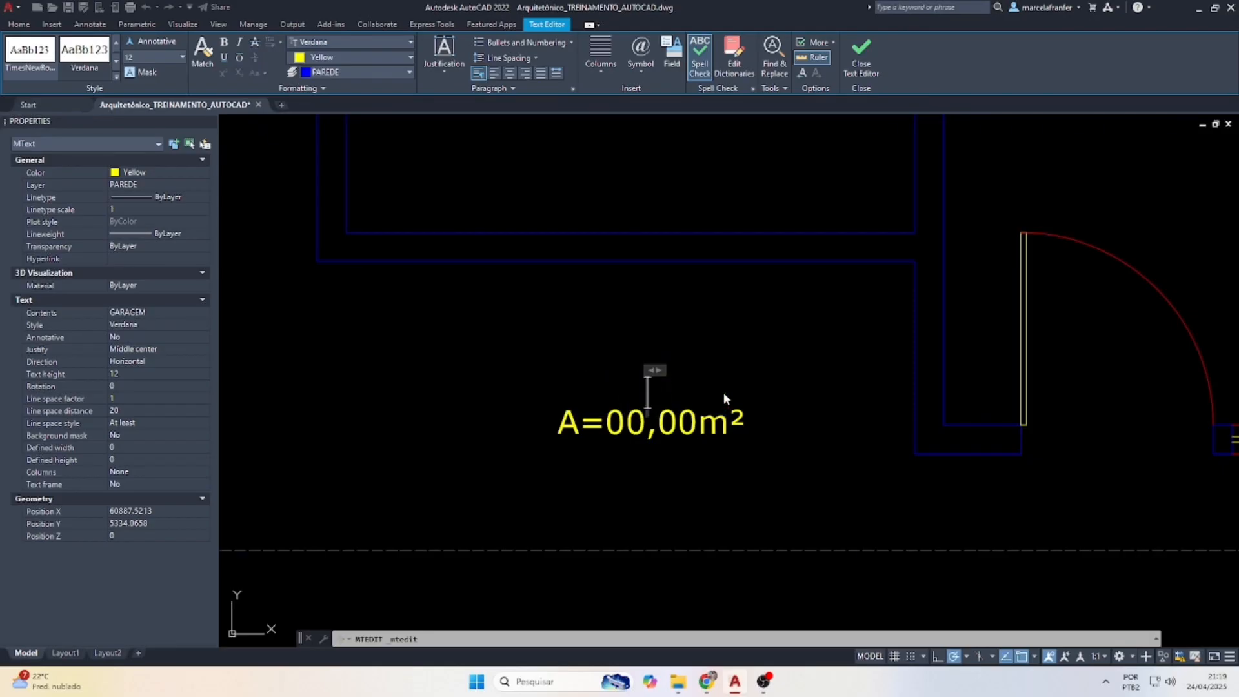
type("HALL COBER")
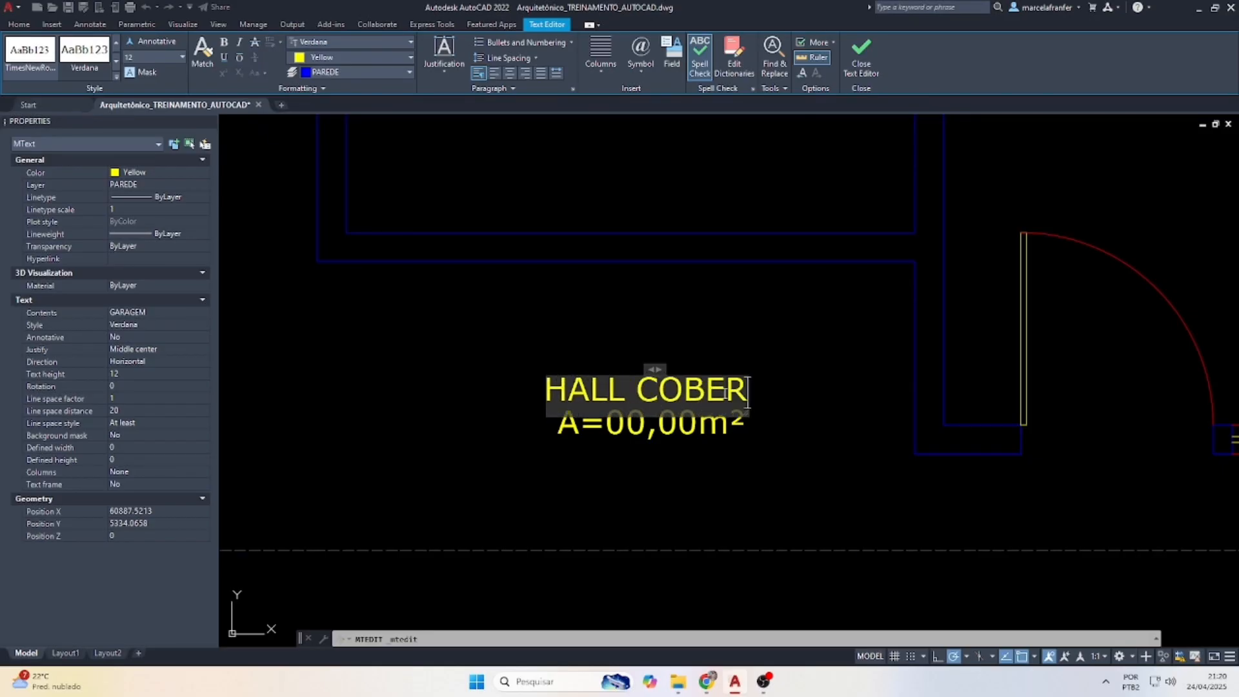
type("TO")
left_click(780, 314)
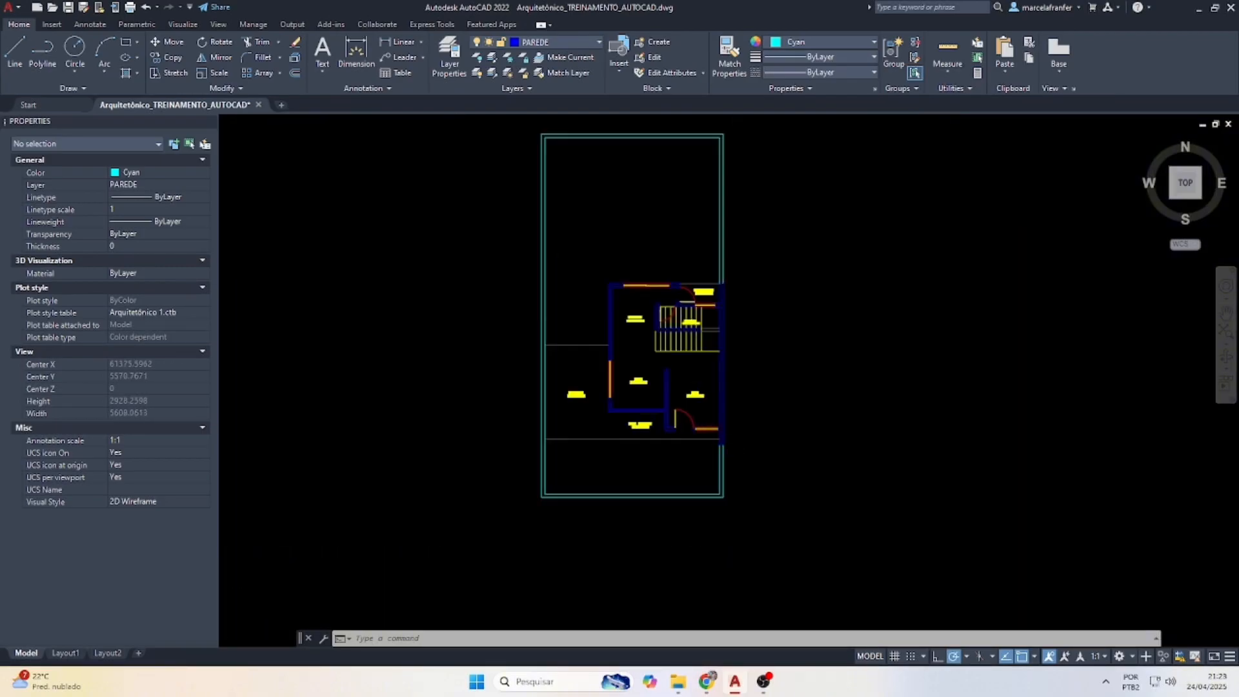
Measure the SALA's floor area with the Area command, tracing its inner wall faces up to the stair's lower edge.
scroll(663, 225, "up", 5)
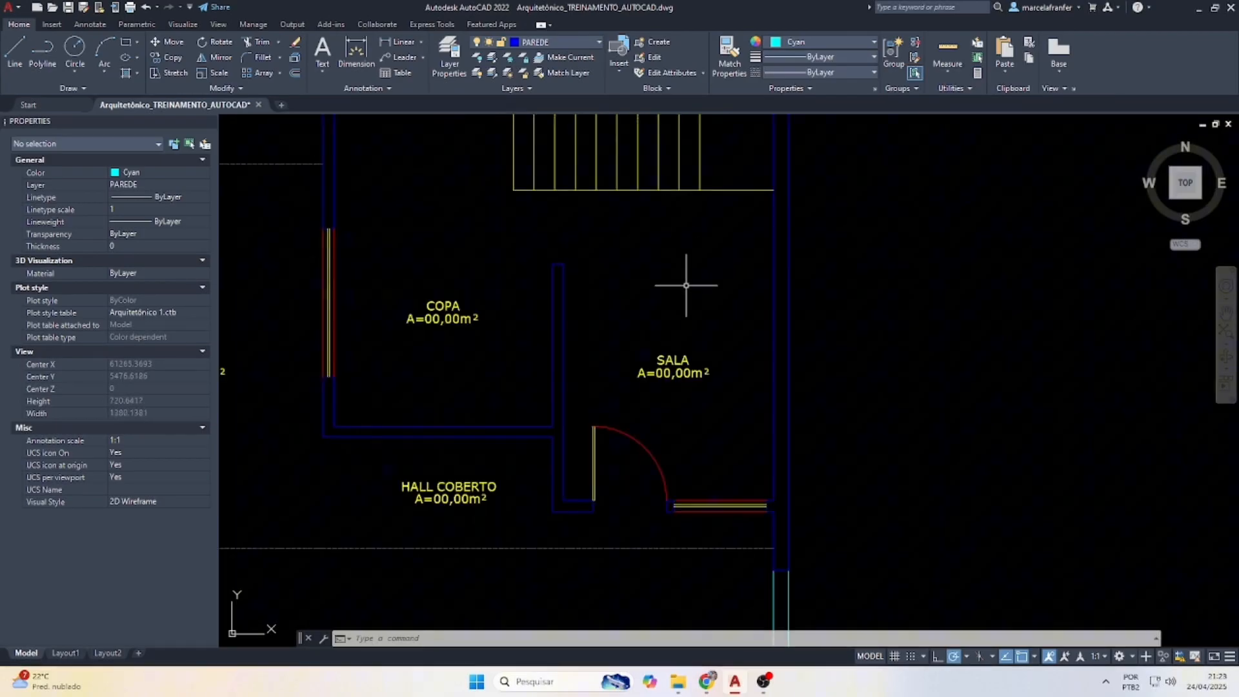
type("AA")
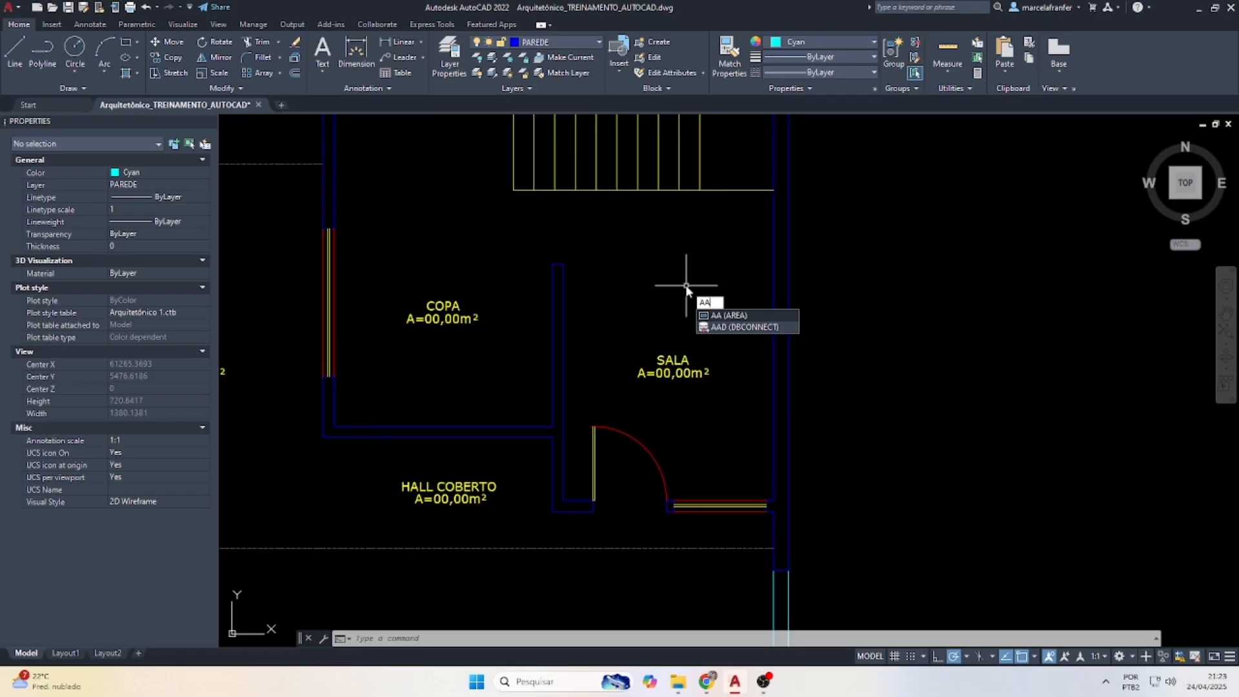
key("Return")
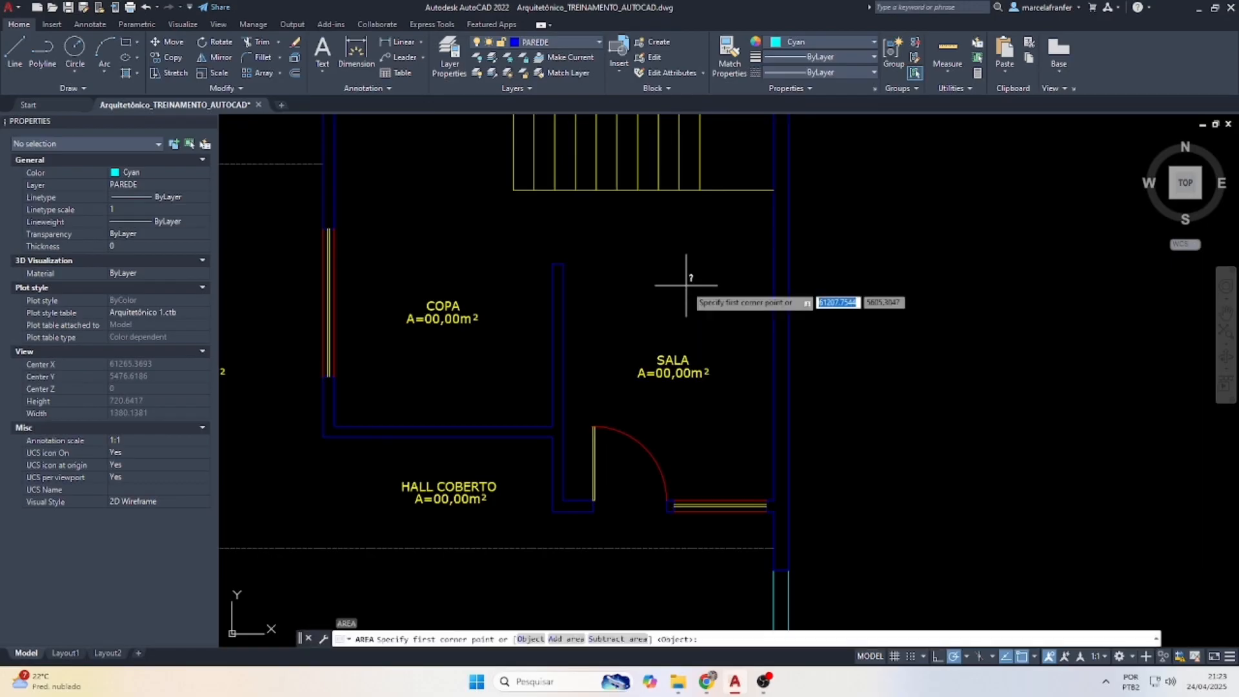
left_click(564, 500)
left_click(774, 499)
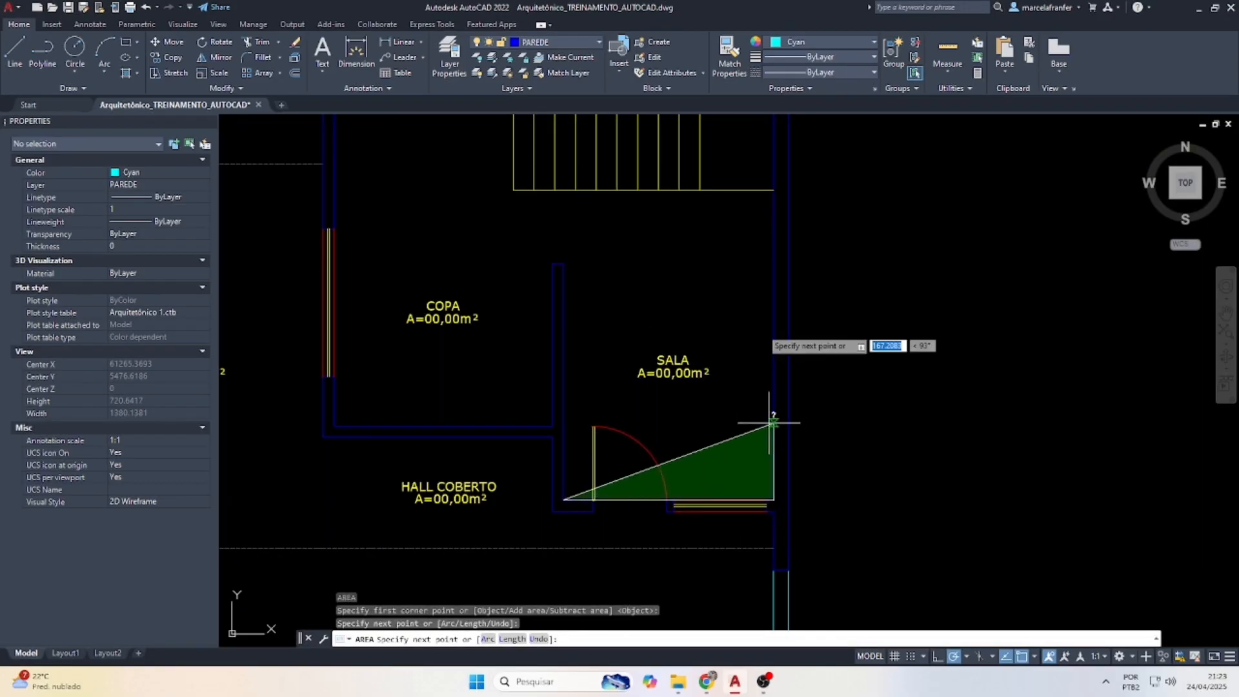
left_click(773, 190)
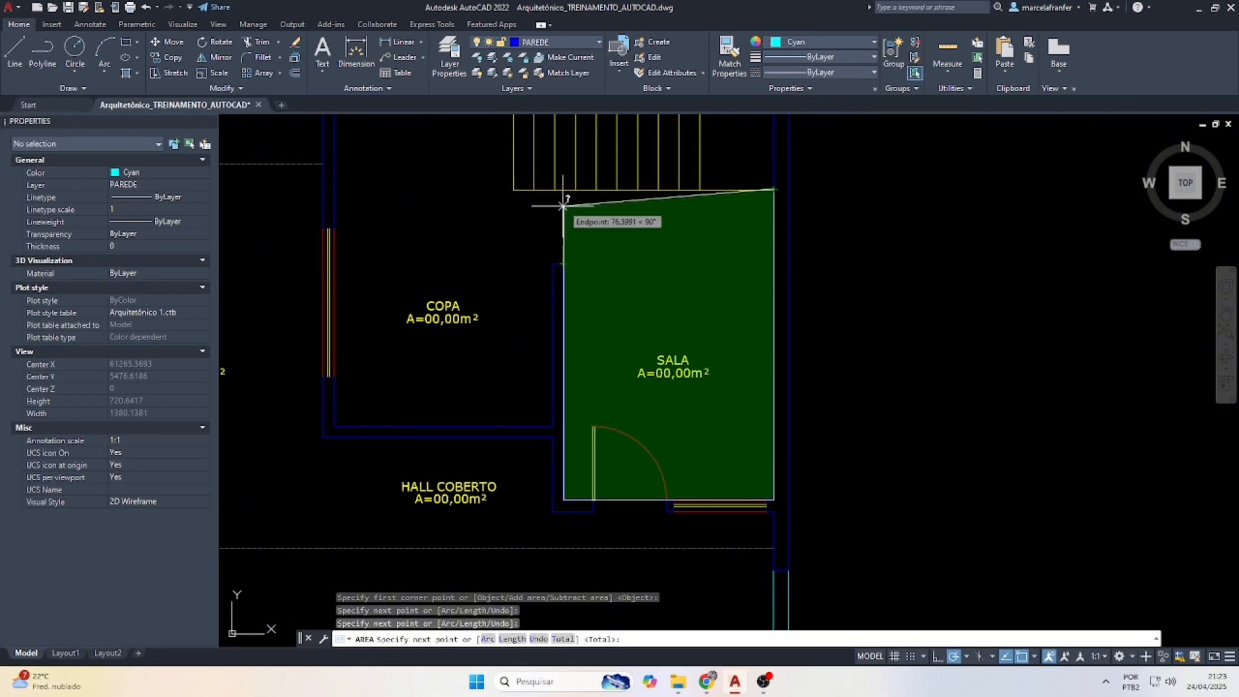
left_click(565, 189)
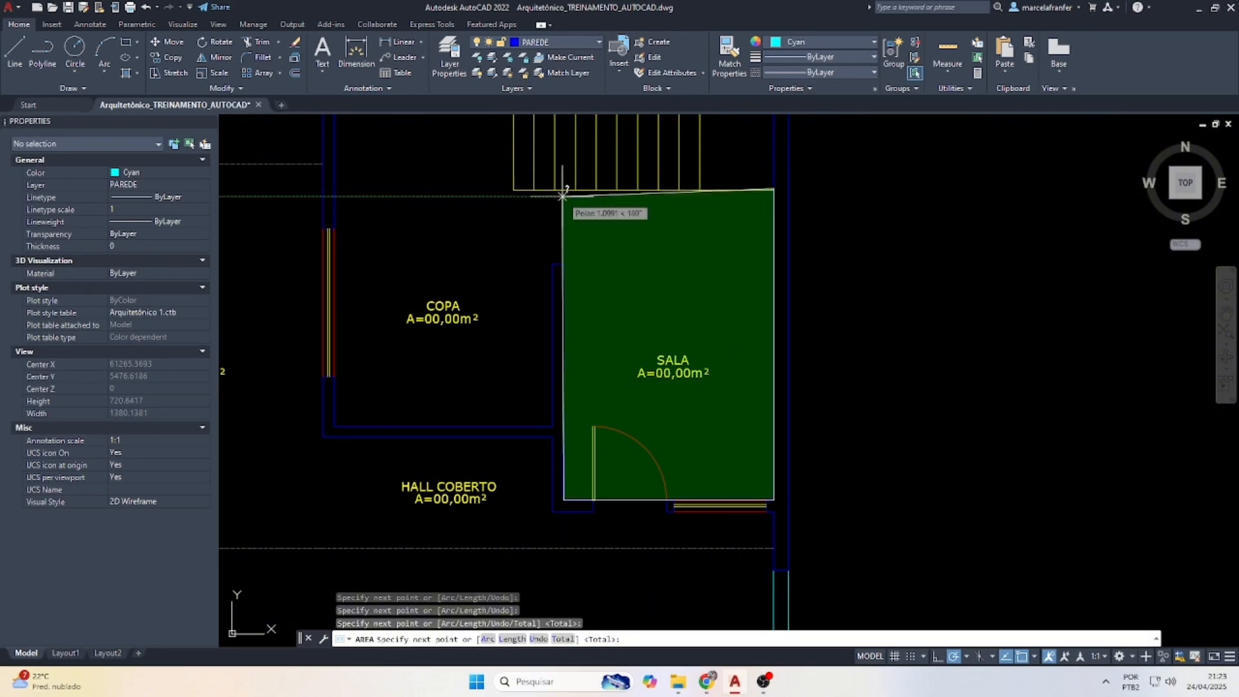
key("ctrl+z")
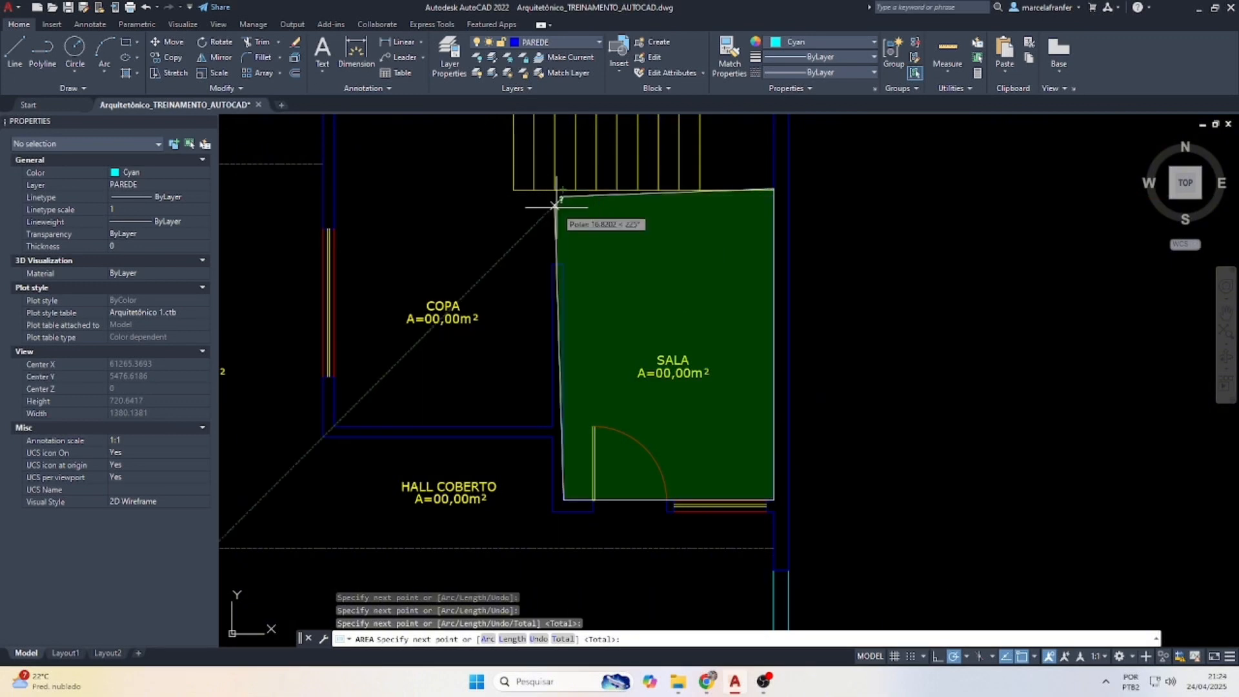
scroll(554, 188, "up", 2)
scroll(554, 189, "up", 2)
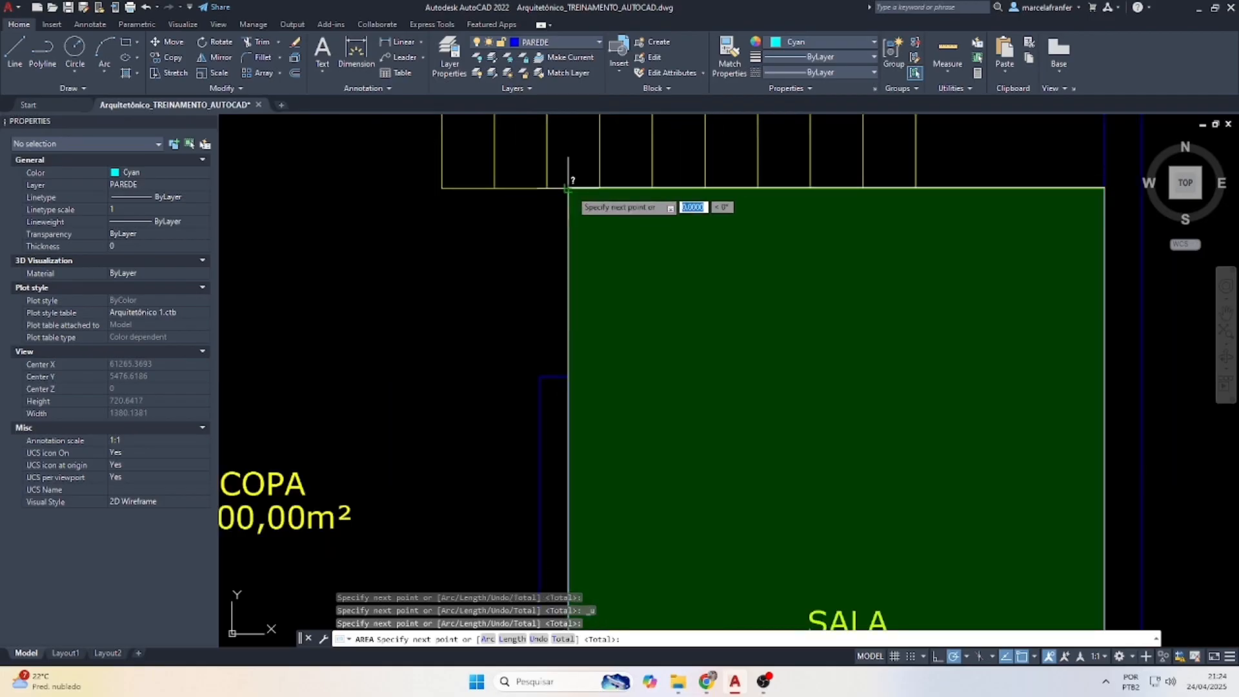
scroll(566, 188, "down", 4)
left_click(577, 380)
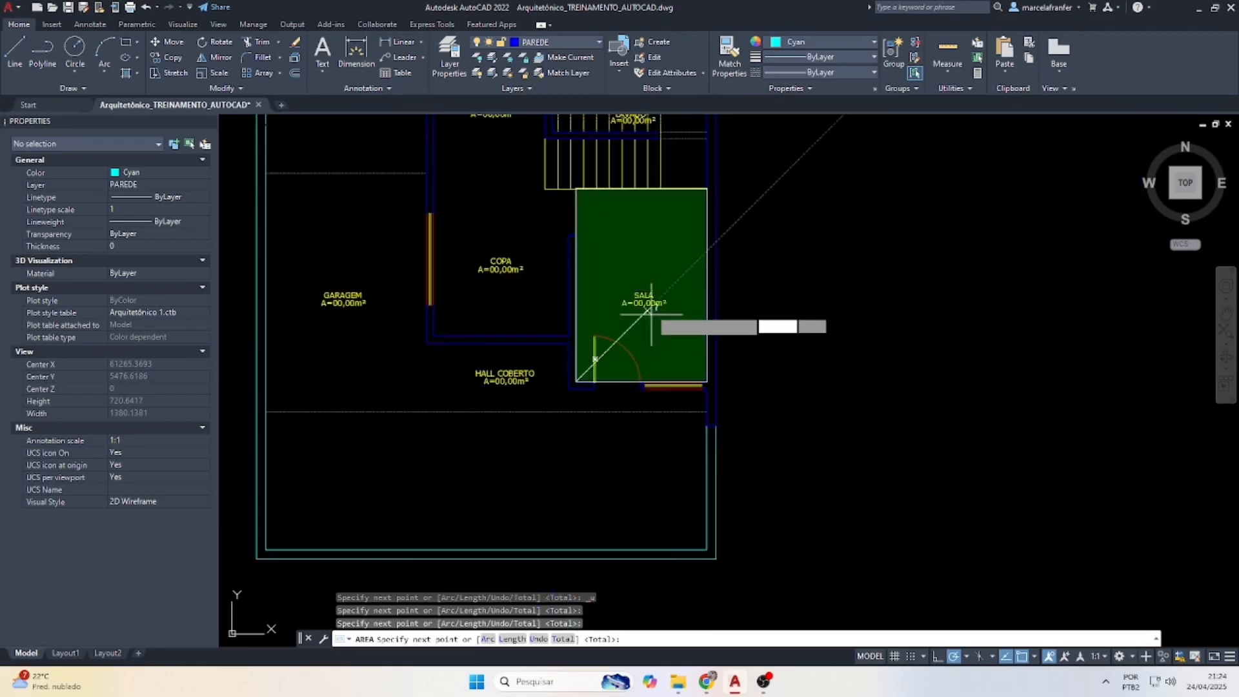
scroll(650, 312, "up", 4)
key("Return")
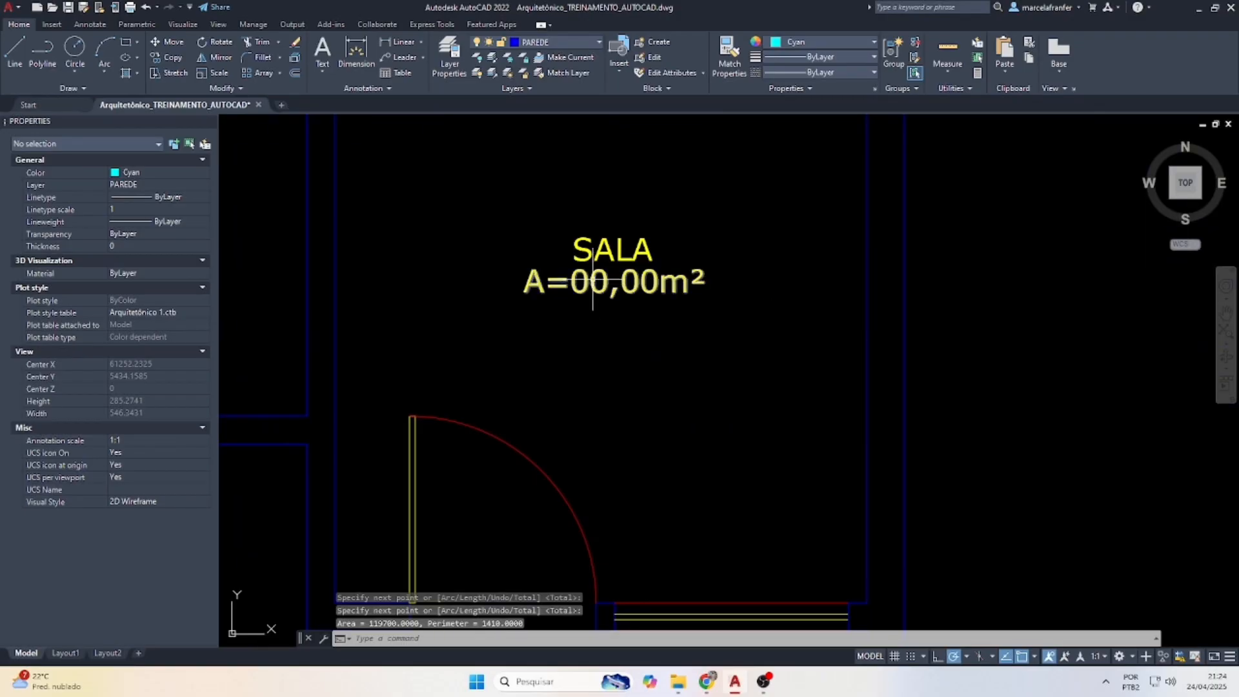
Change the area text under the SALA label to A=11,97m².
double_click(668, 288)
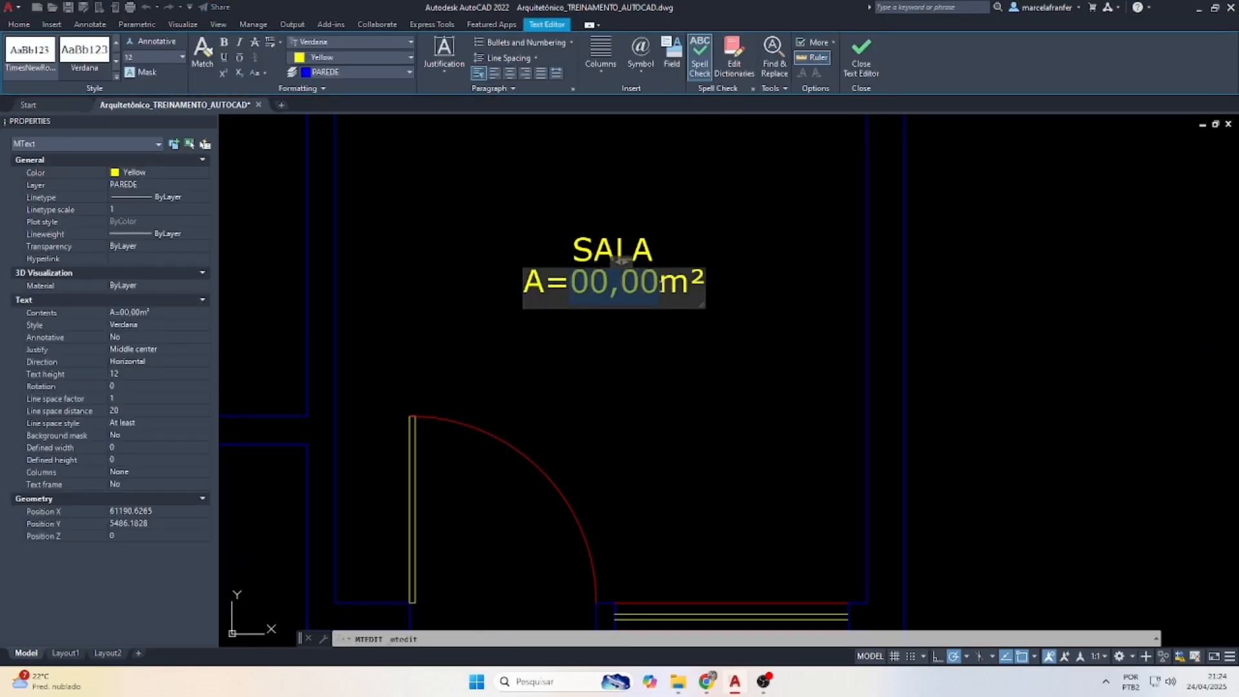
type("11,97")
left_click(791, 346)
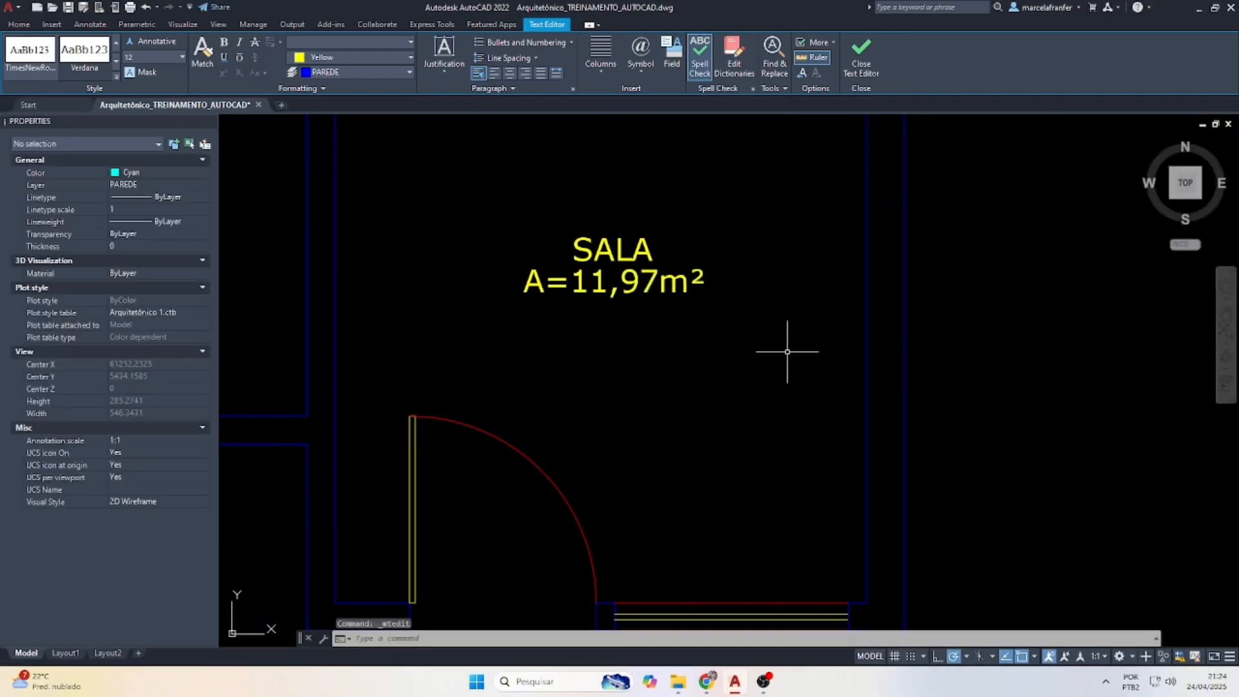
Measure the COPA's floor area, tracing its inner wall faces up to the level of the stair's lower edge.
scroll(791, 346, "down", 3)
type("area")
key("Return")
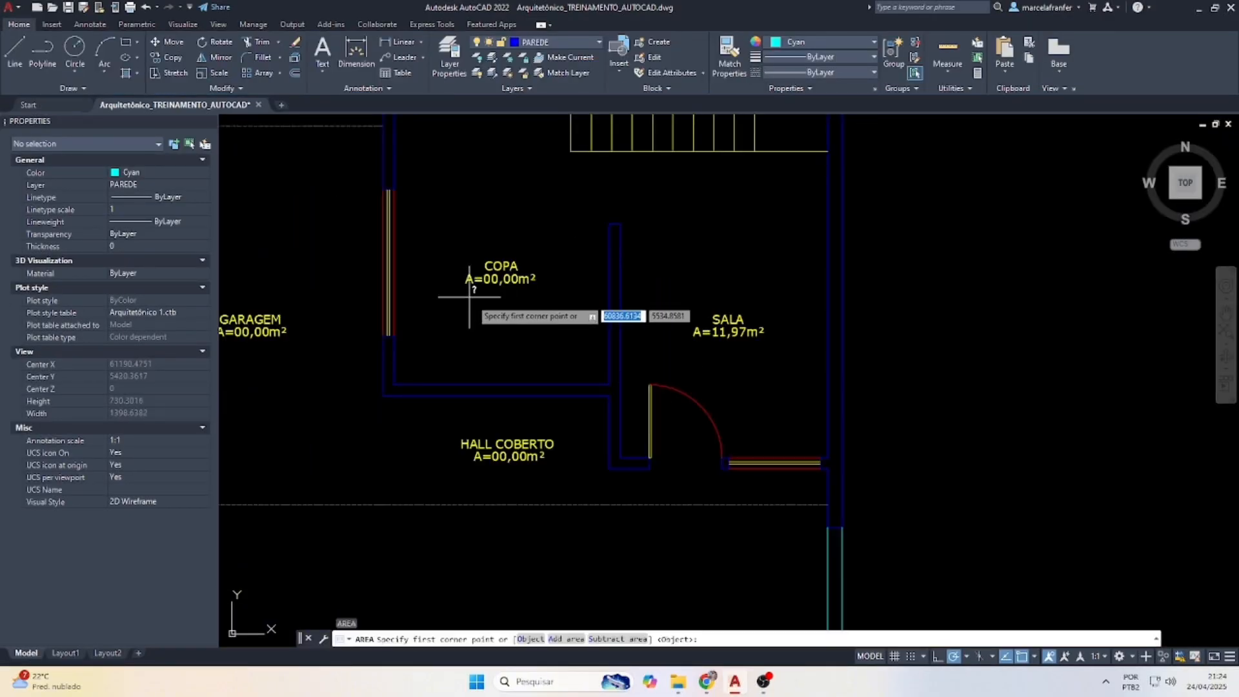
left_click(393, 384)
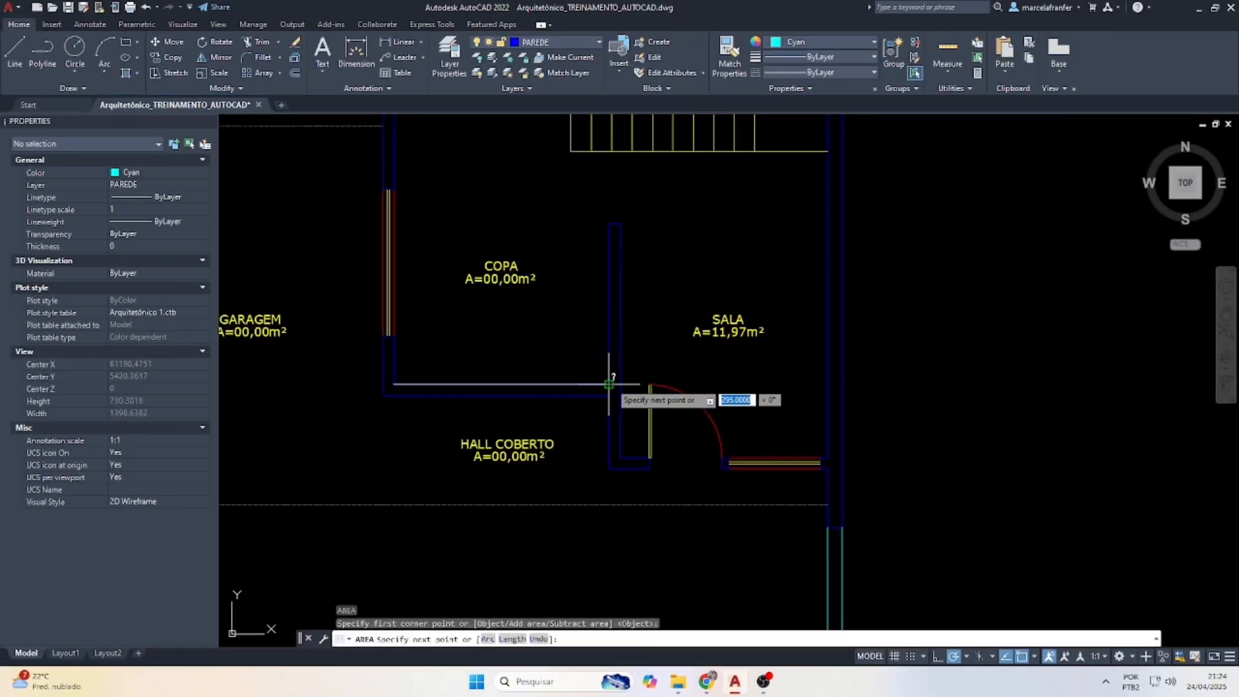
left_click(611, 385)
scroll(623, 384, "down", 1)
scroll(594, 241, "up", 3)
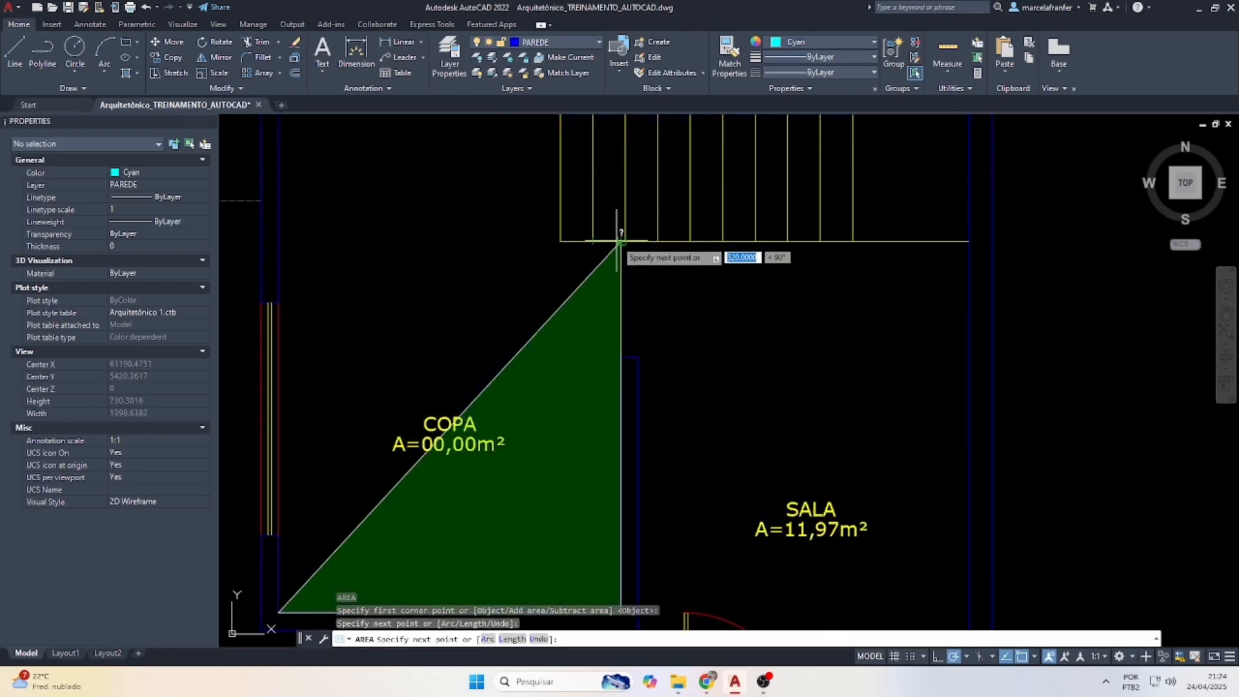
left_click(620, 242)
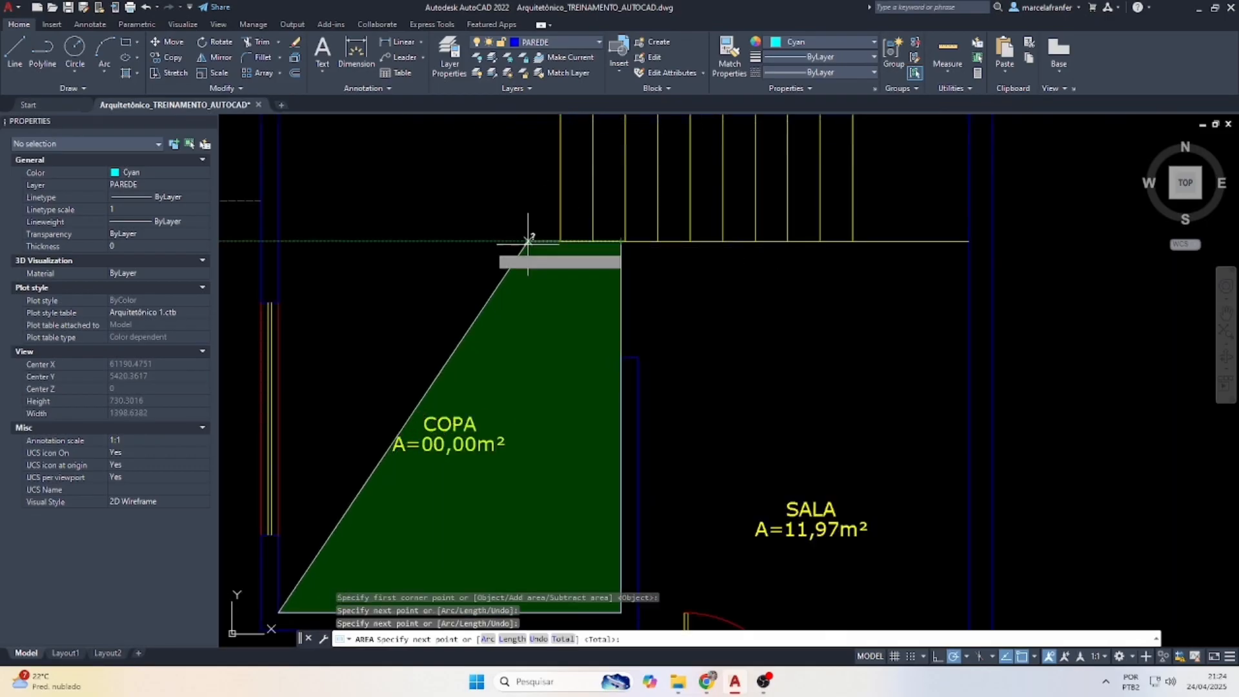
left_click(278, 241)
scroll(339, 218, "down", 4)
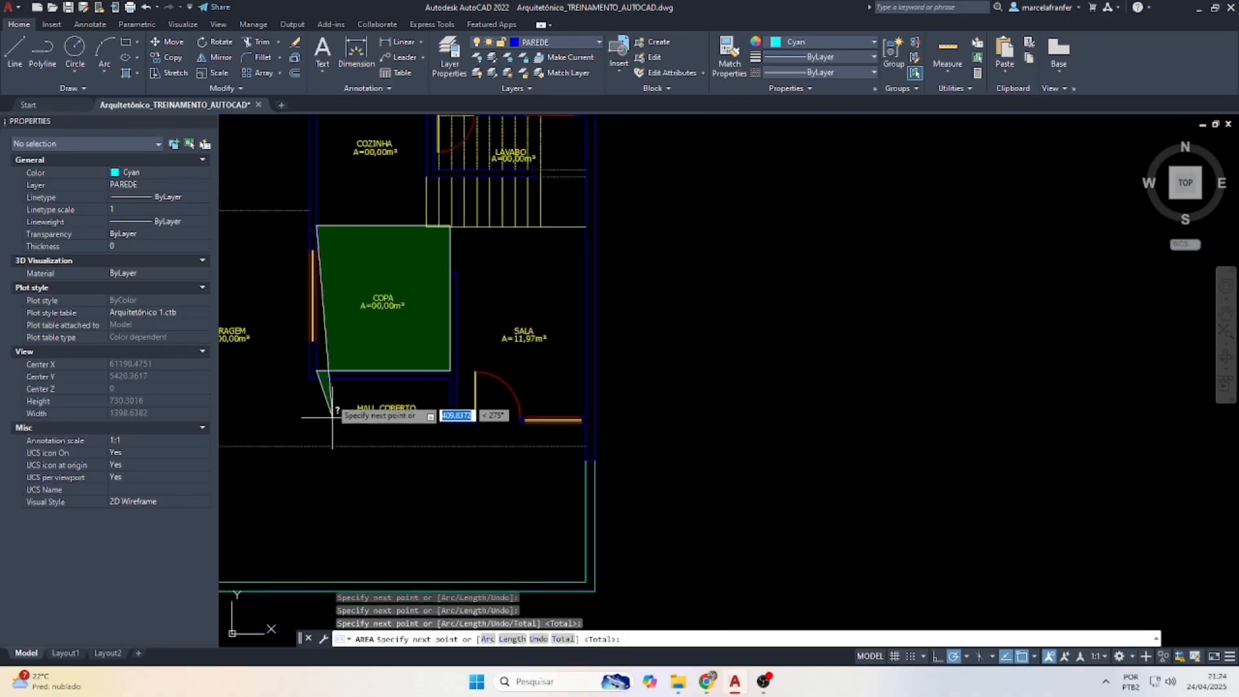
left_click(316, 371)
scroll(349, 326, "up", 3)
key("Return")
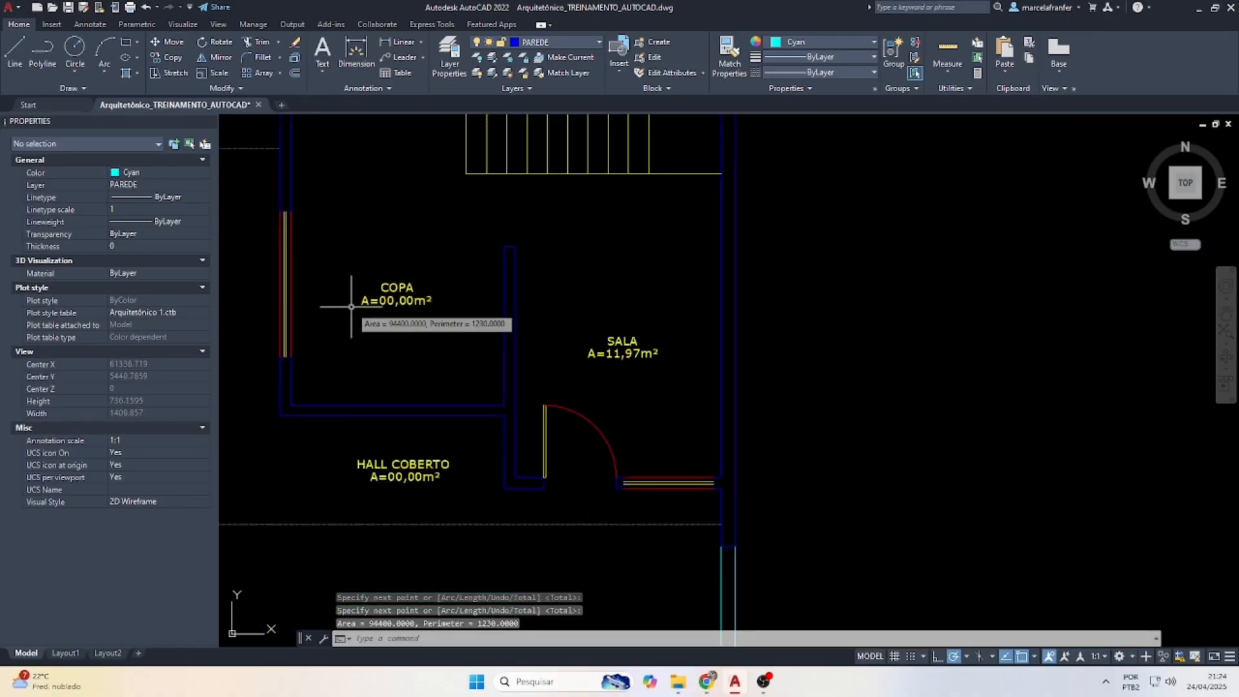
Change the area text under the COPA label to A=9,44m².
scroll(368, 316, "up", 3)
double_click(382, 300)
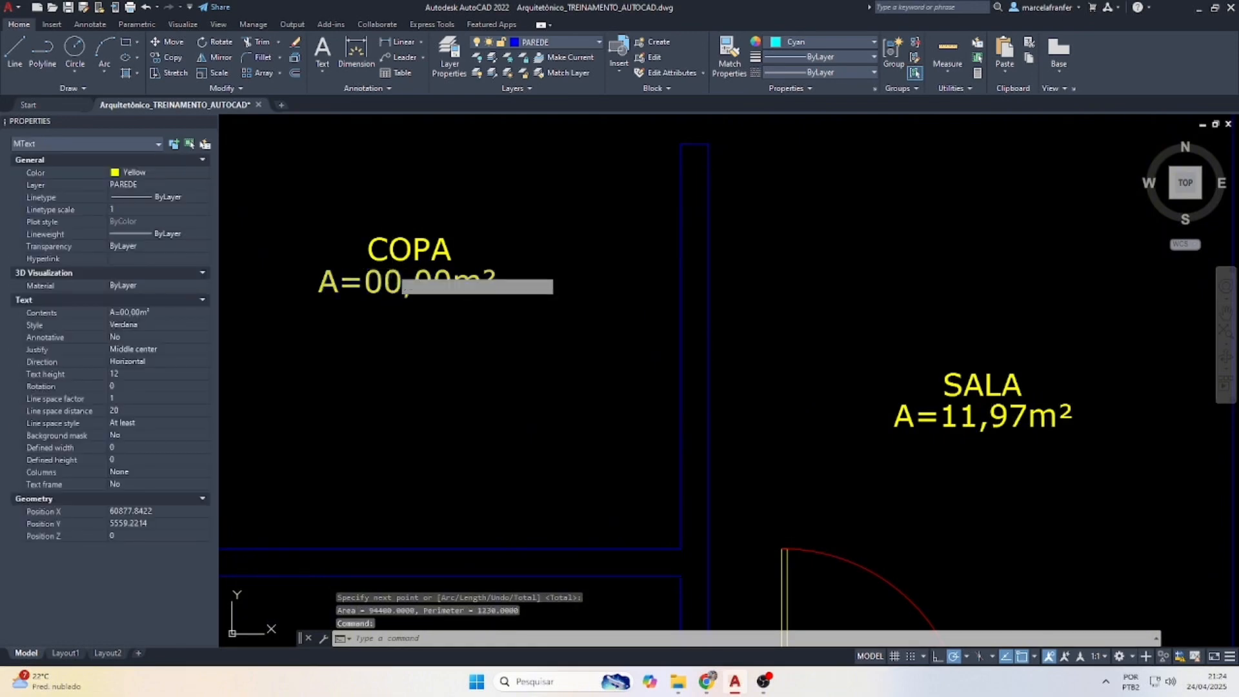
type("9,44")
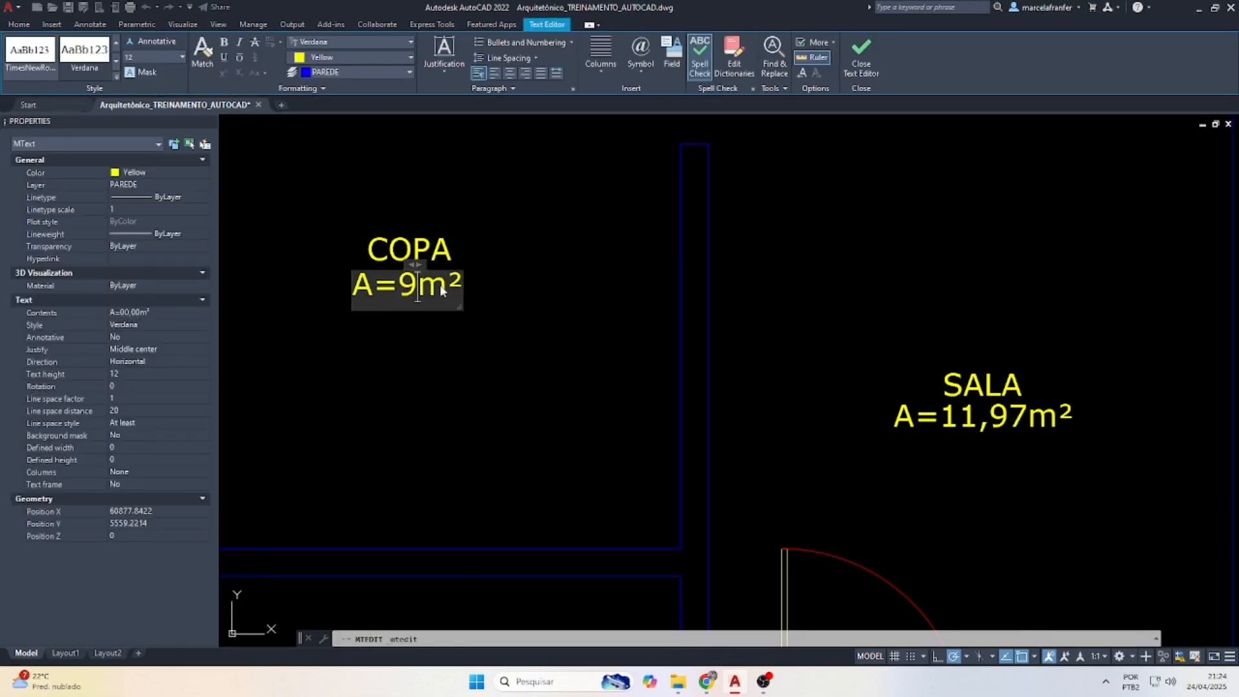
left_click(477, 360)
Measure the COZINHA's floor area from the stair's lower corner to the outer wall, up to the upper wall and across in line with the stair.
scroll(526, 437, "down", 6)
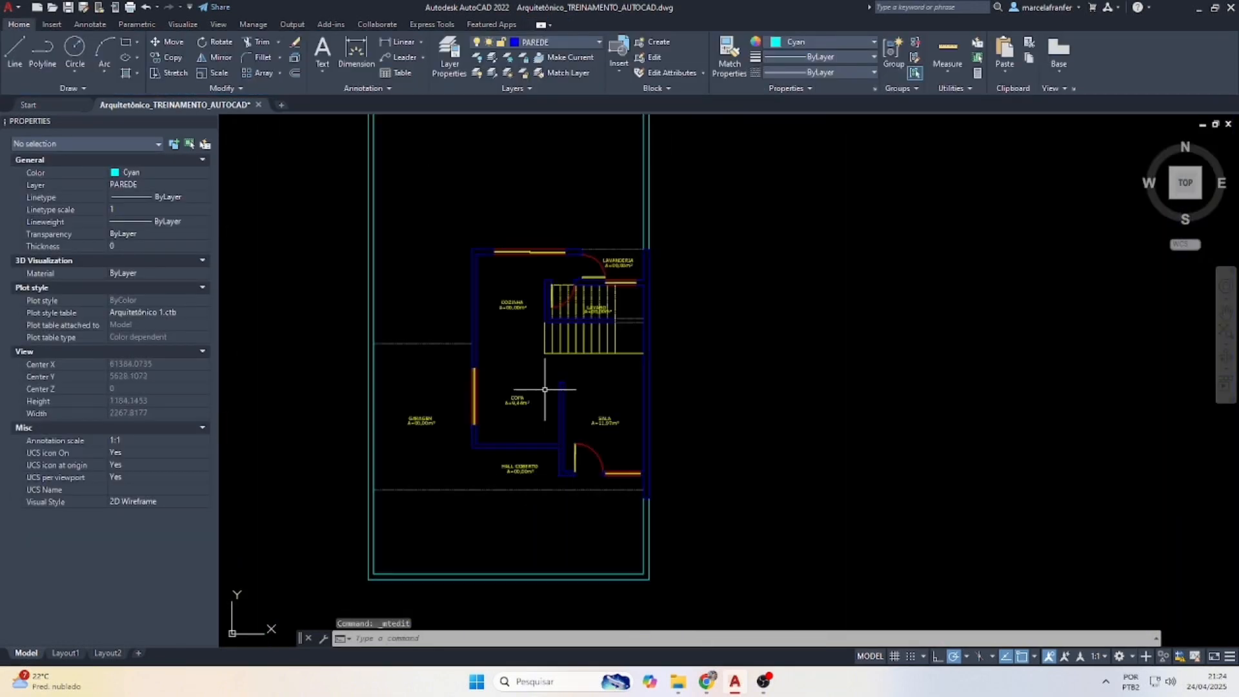
scroll(524, 319, "up", 3)
type("AREA")
key("Return")
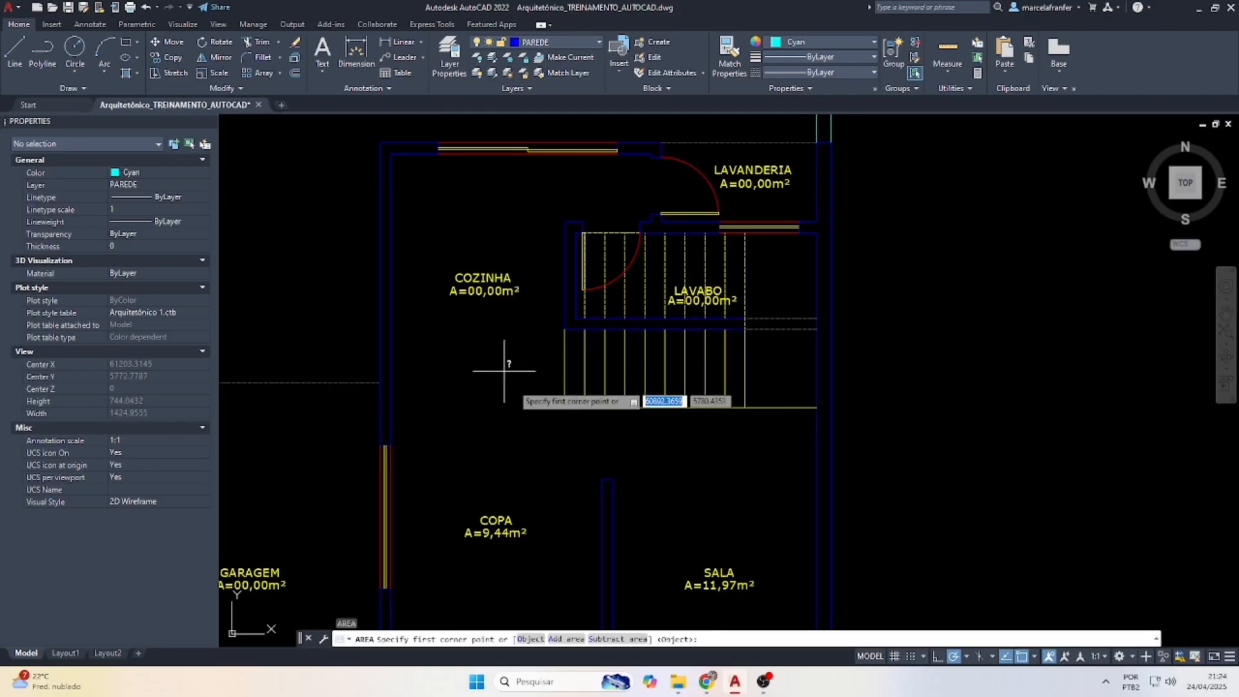
left_click(565, 406)
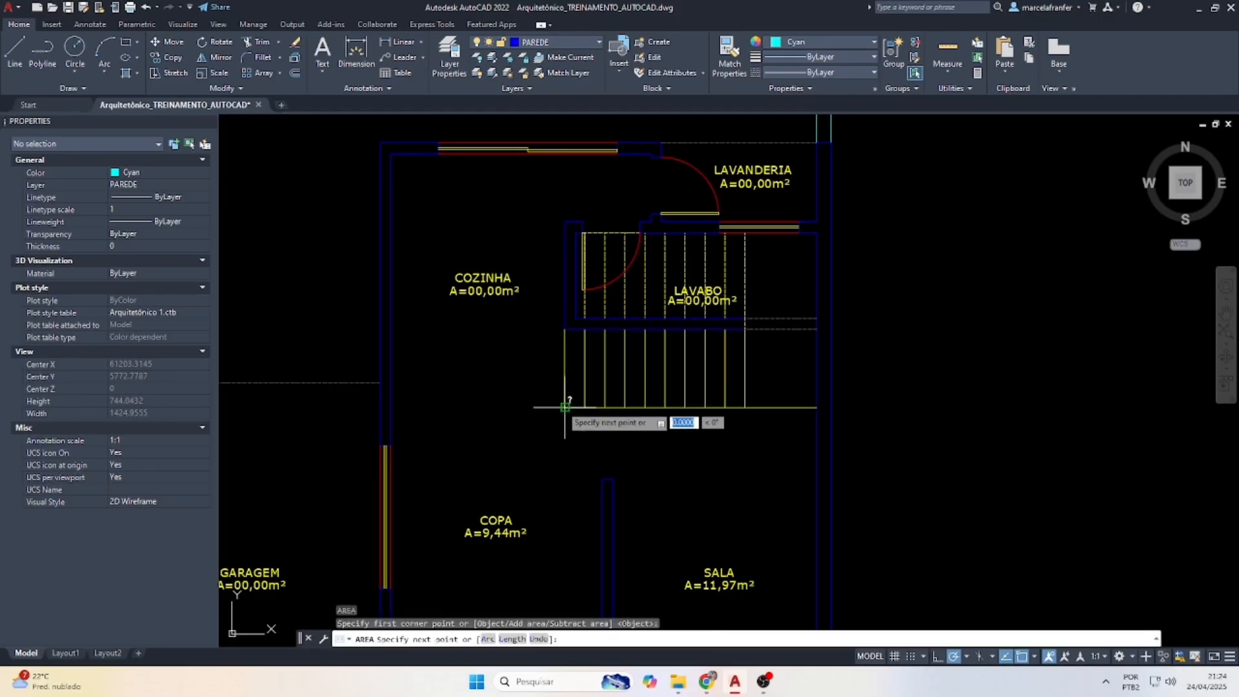
left_click(391, 407)
left_click(391, 153)
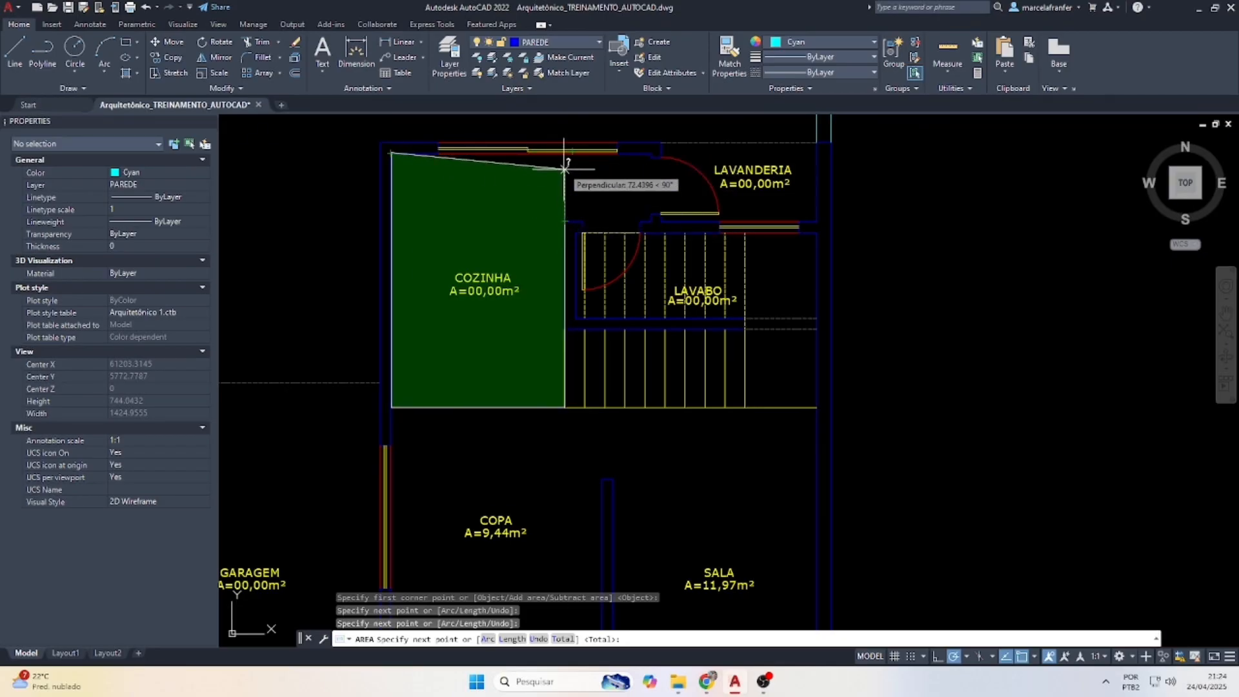
left_click(566, 153)
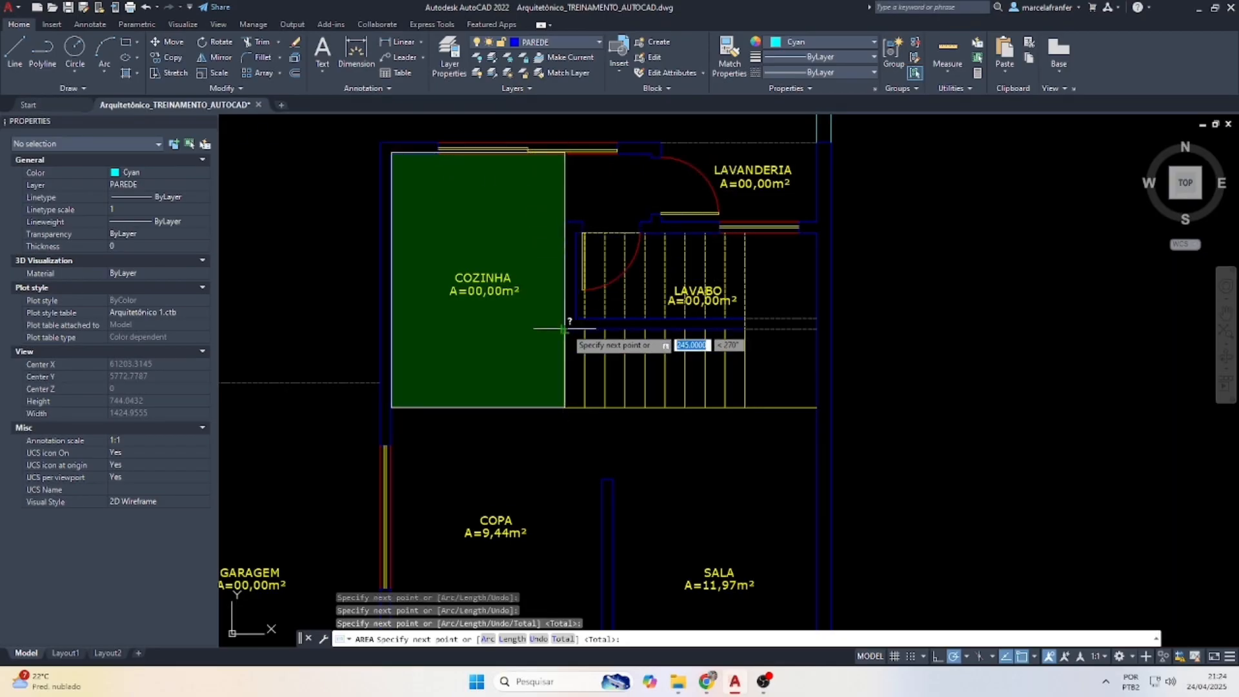
key("Return")
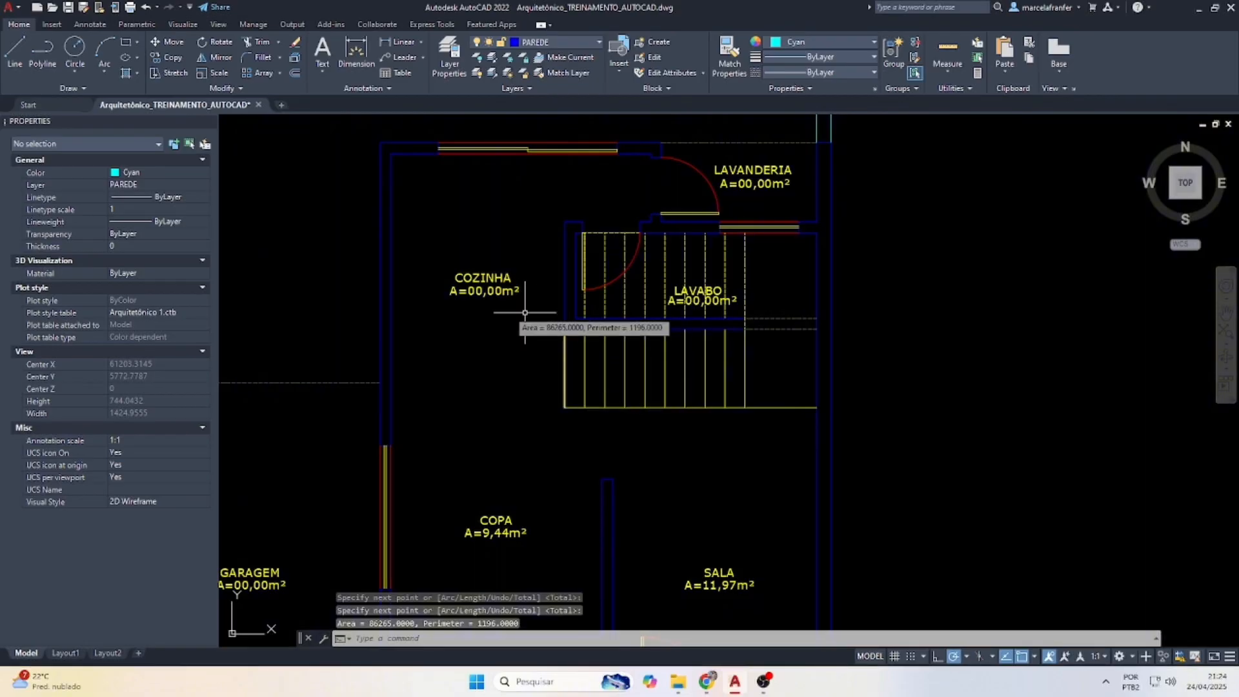
Change the area text under the COZINHA label to A=8,63m².
scroll(465, 270, "up", 2)
scroll(465, 271, "up", 2)
double_click(495, 321)
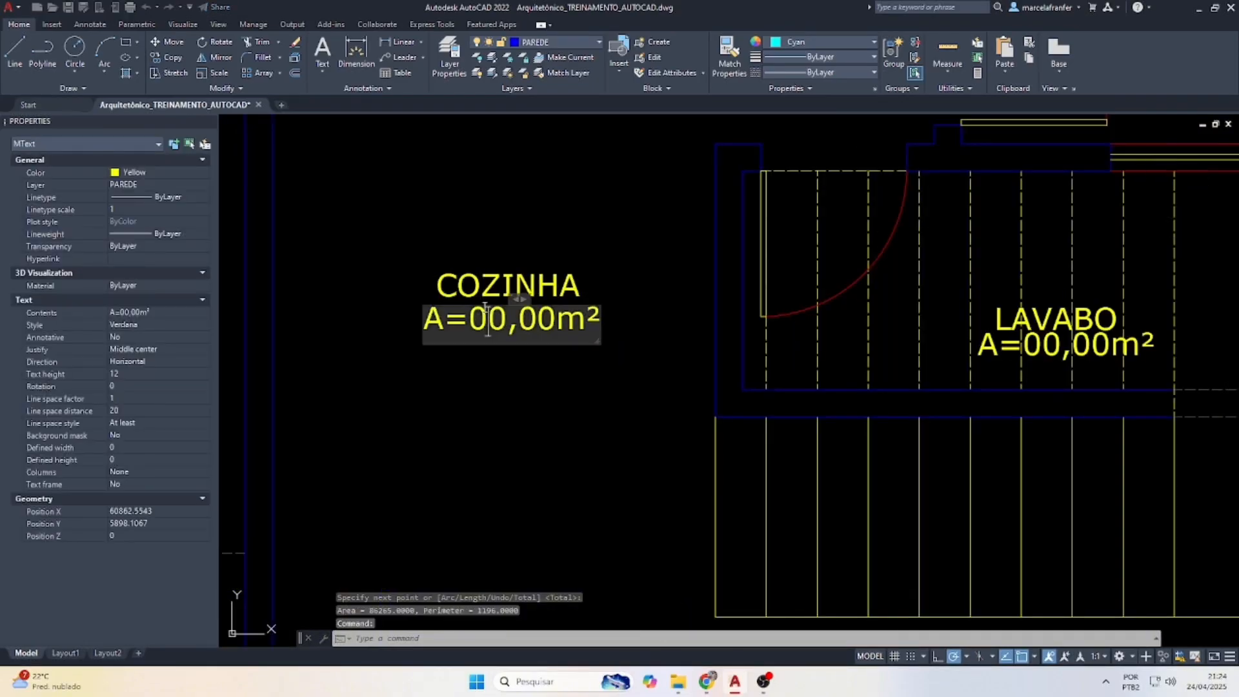
type("8,63")
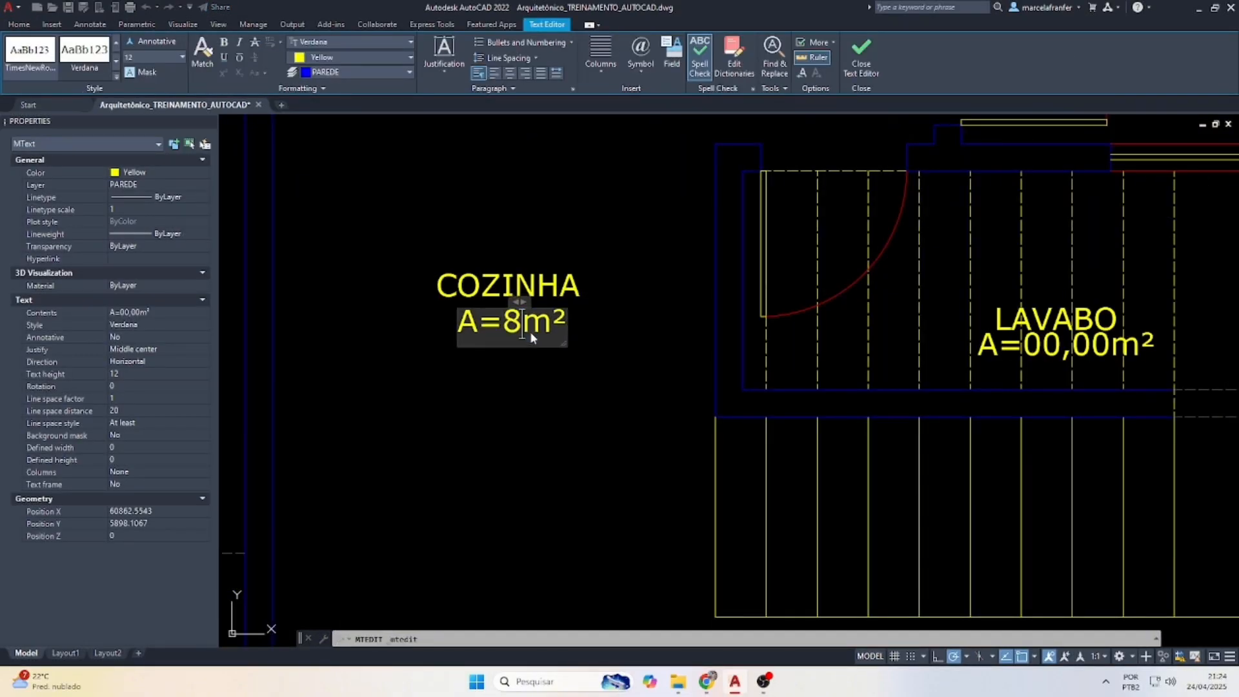
left_click(429, 355)
Measure the LAVABO's floor area with the Area command, tracing the four inner corners of the room.
scroll(428, 355, "down", 4)
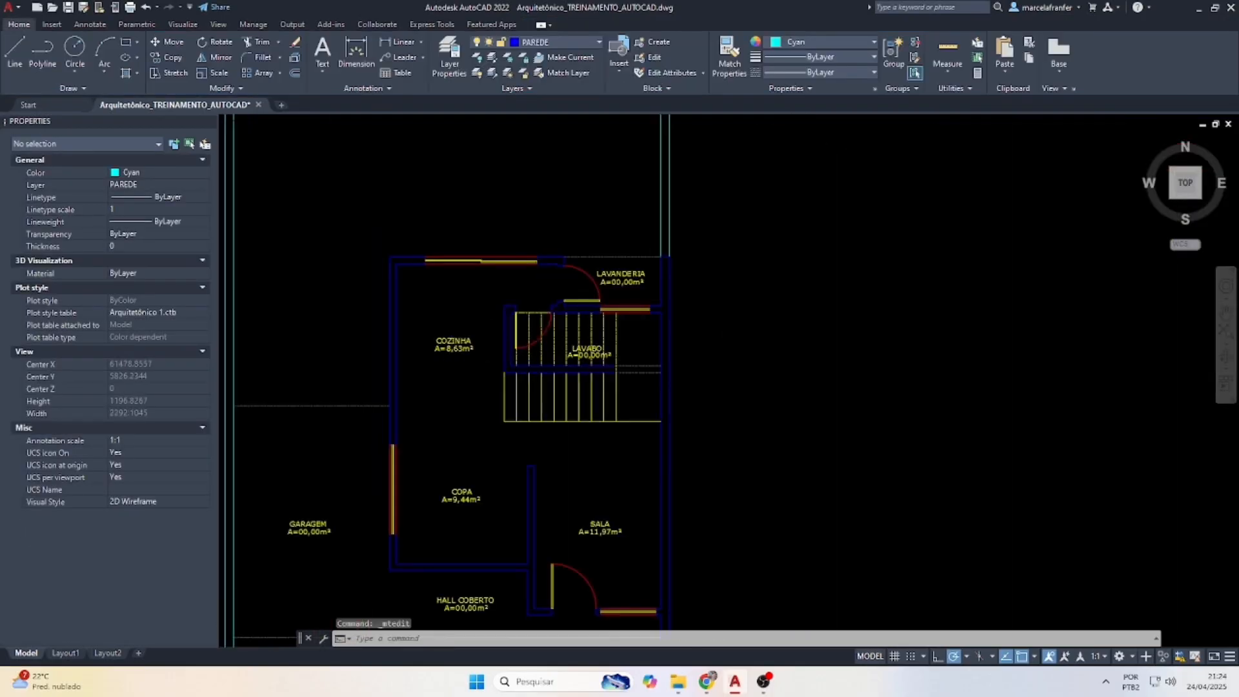
scroll(617, 336, "up", 3)
key("Return")
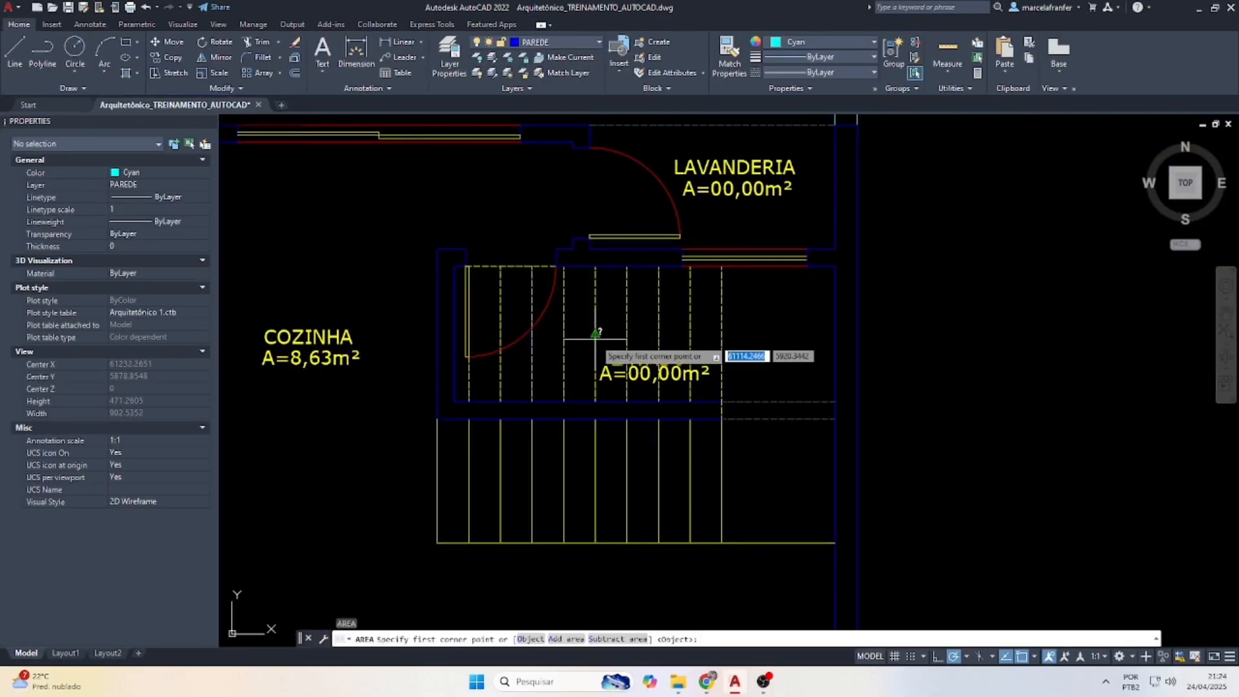
left_click(455, 265)
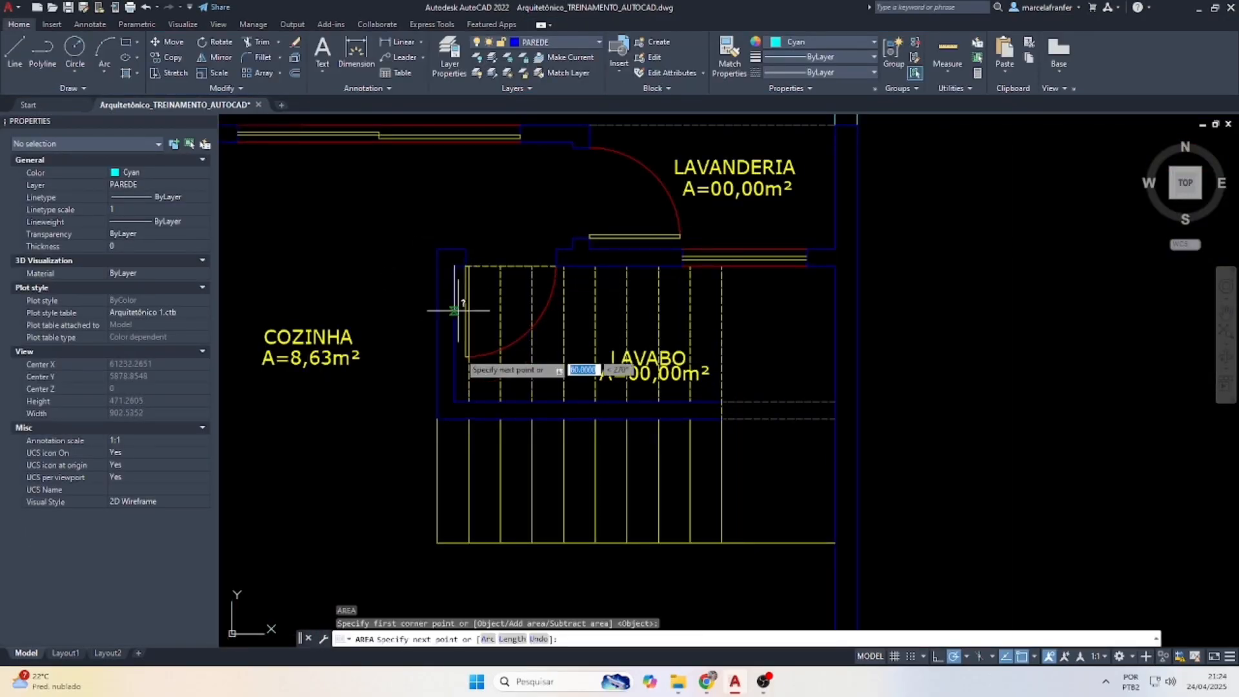
left_click(454, 400)
left_click(835, 401)
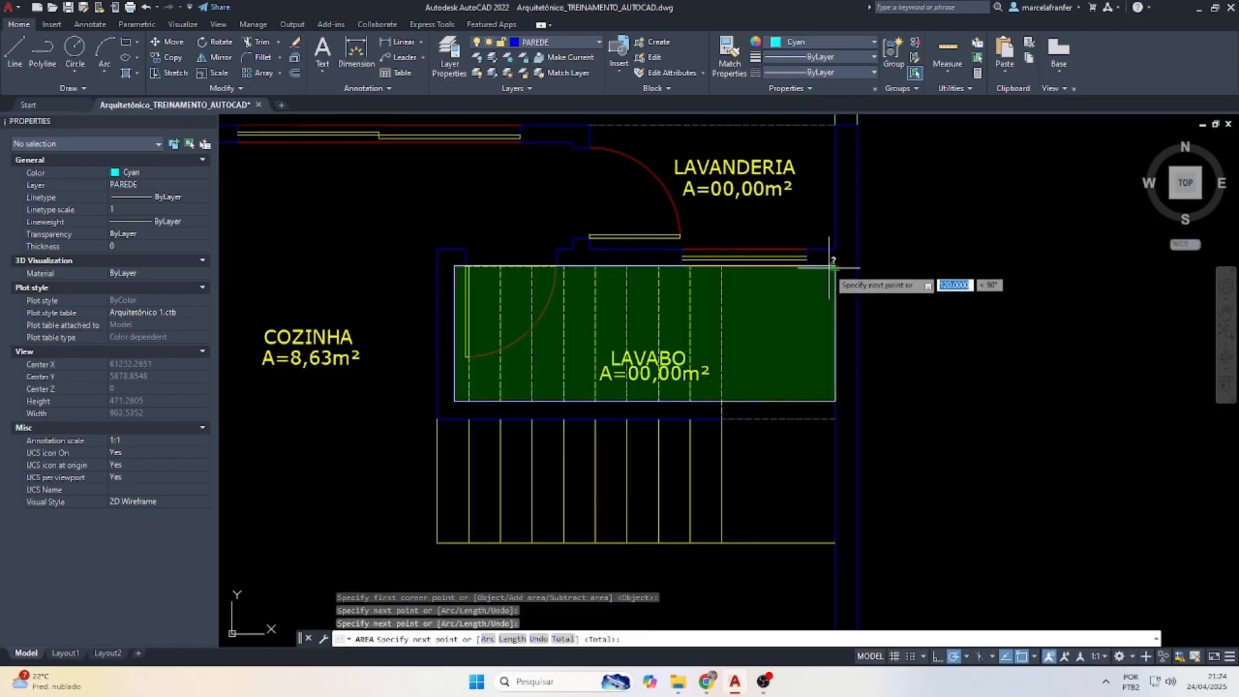
left_click(832, 266)
key("Return")
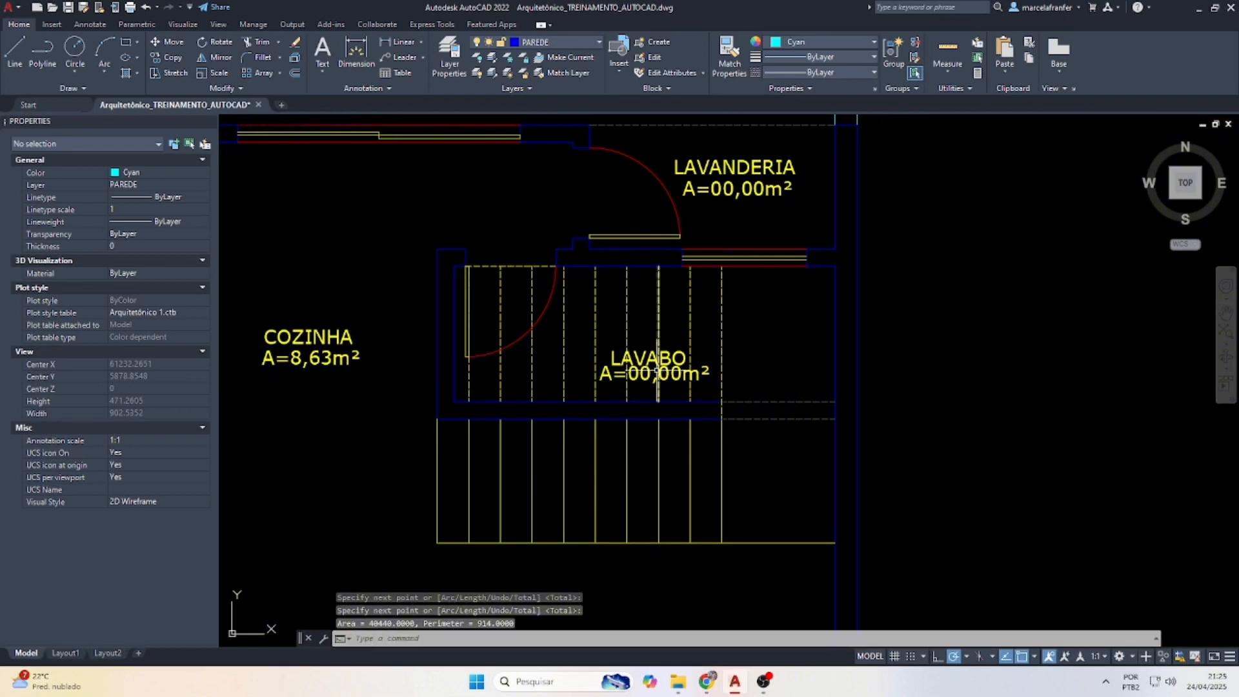
Change the area text under the LAVABO label to A=4,04m².
double_click(657, 373)
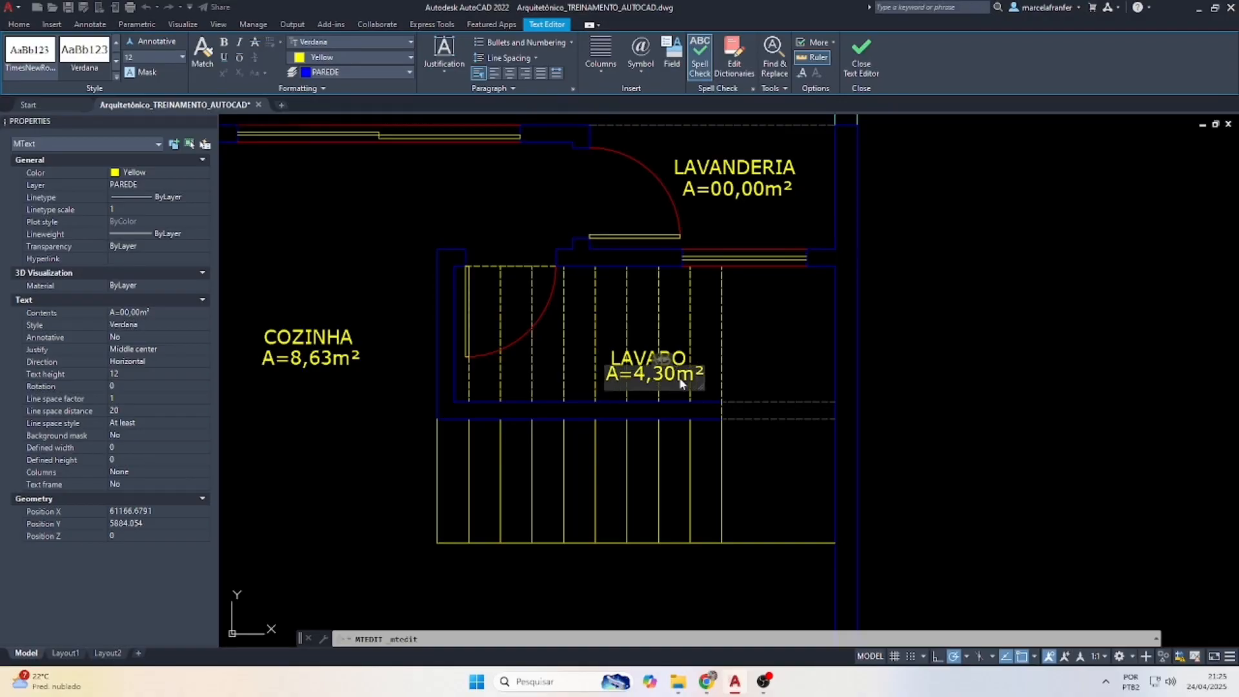
left_click(718, 348)
scroll(710, 358, "down", 4)
scroll(736, 278, "up", 2)
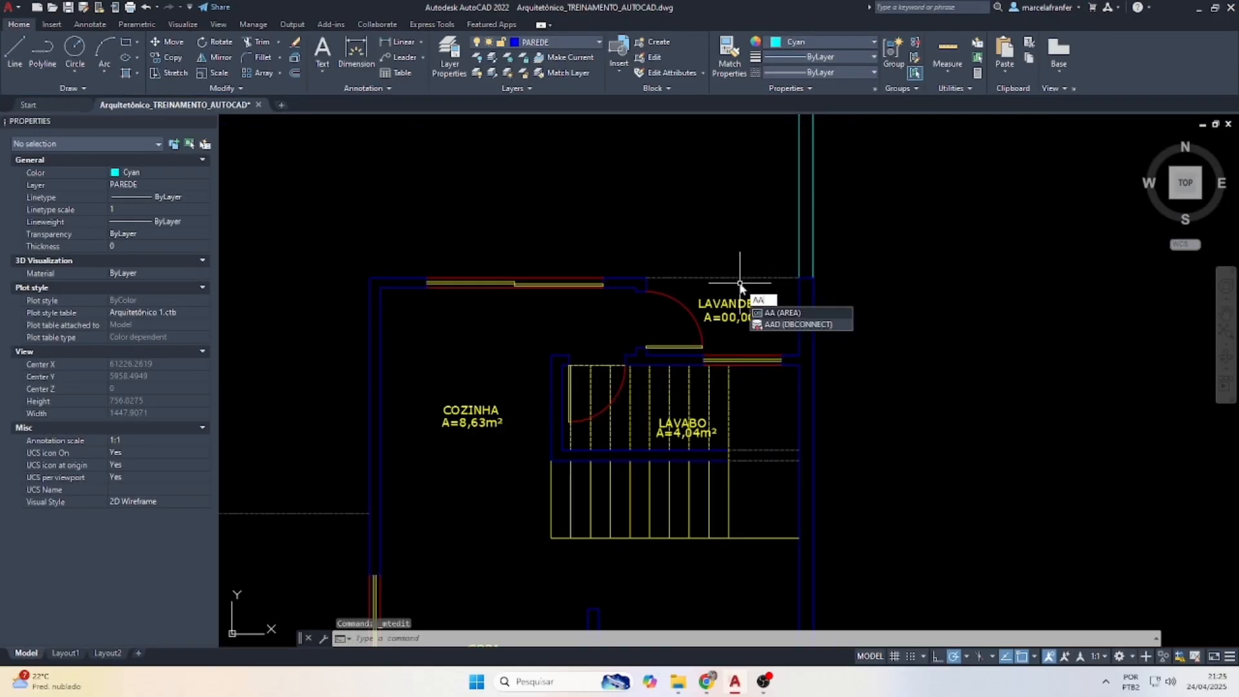
Measure the LAVANDERIA's floor area with the Area command, tracing its four corners between the walls and the dashed upper line.
key("Return")
scroll(659, 282, "up", 2)
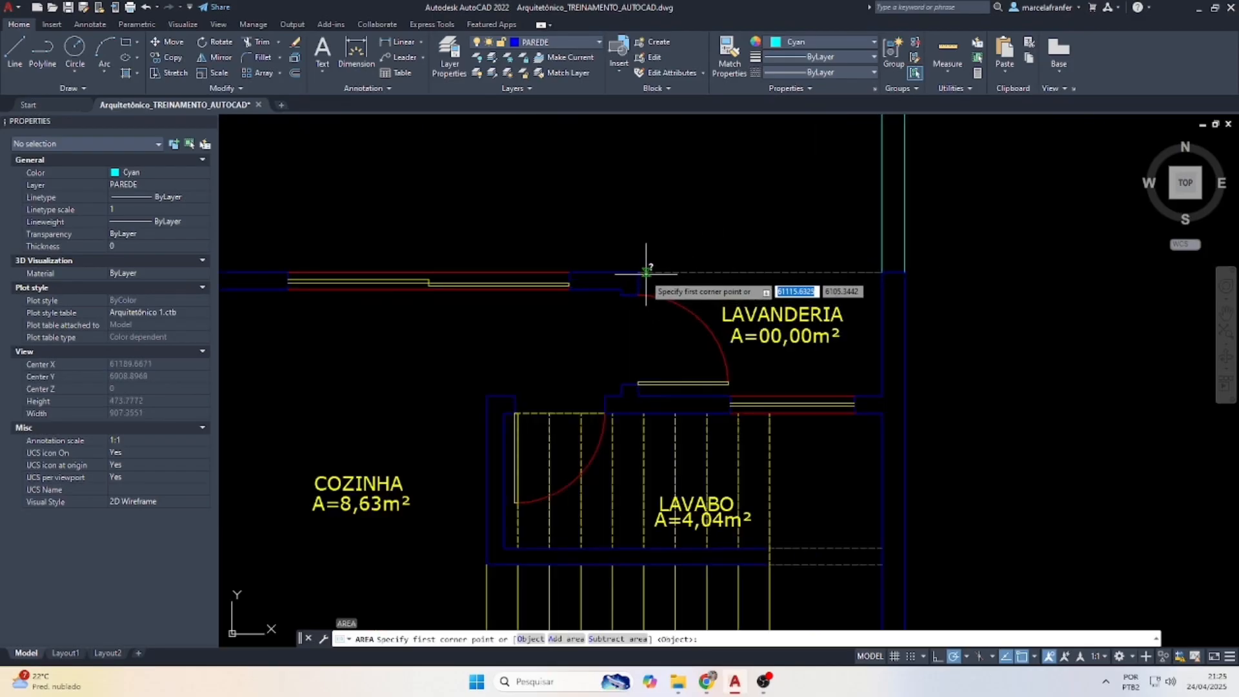
left_click(639, 274)
left_click(639, 395)
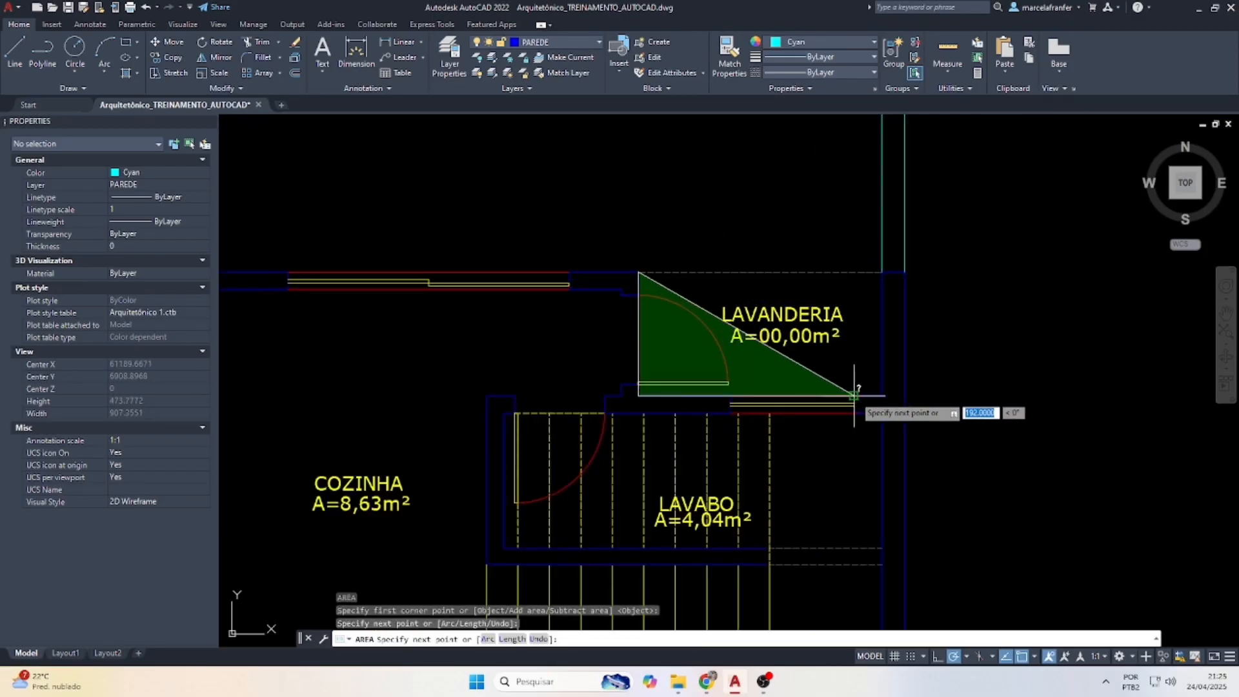
left_click(882, 395)
left_click(882, 272)
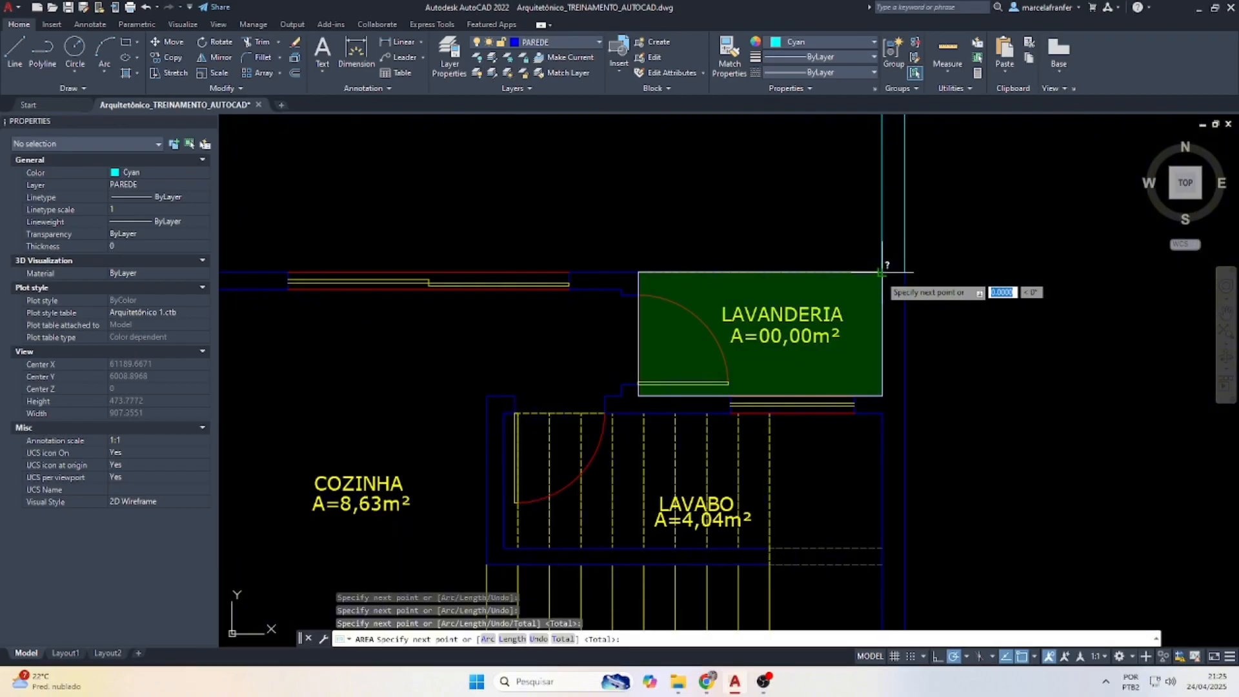
key("Return")
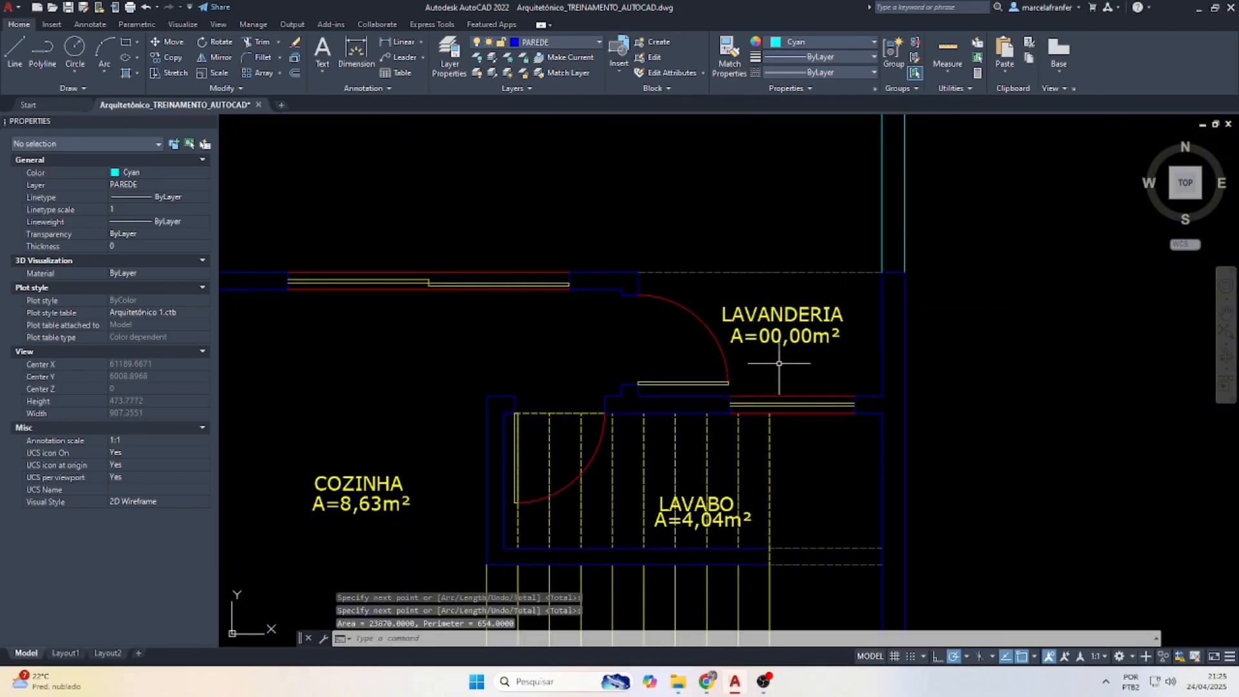
Change the area text under the LAVANDERIA label to A=2,34m².
scroll(784, 342, "up", 2)
double_click(777, 323)
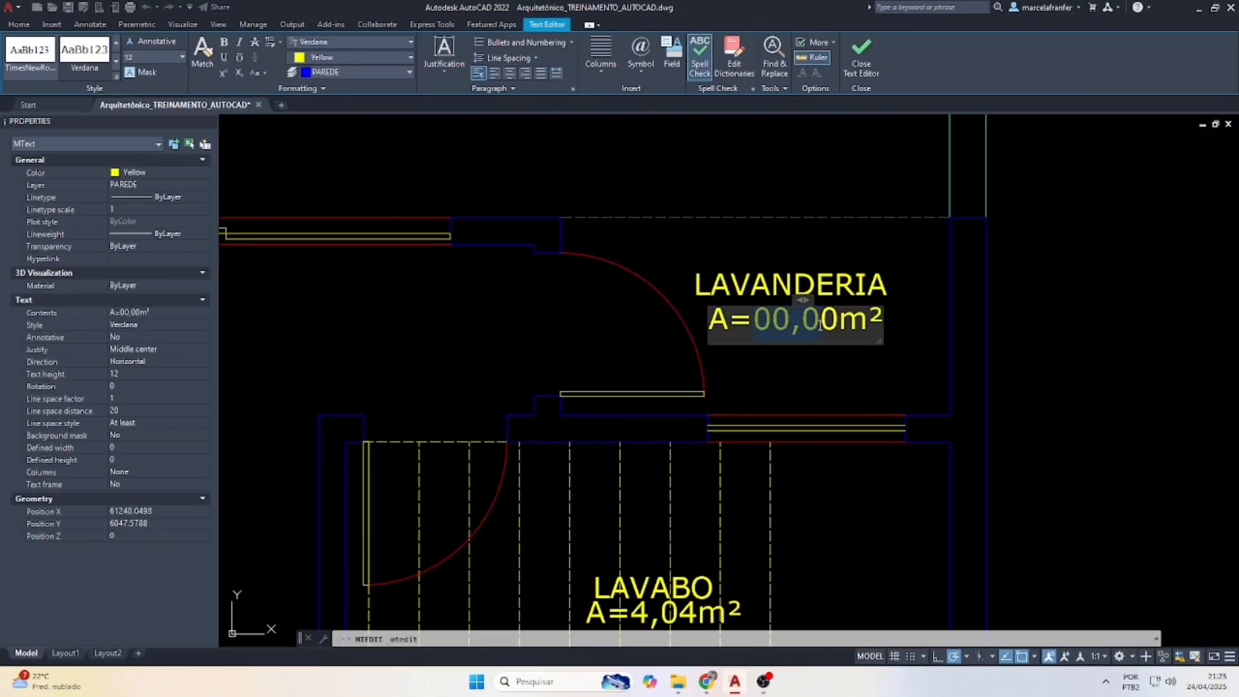
type("2,34")
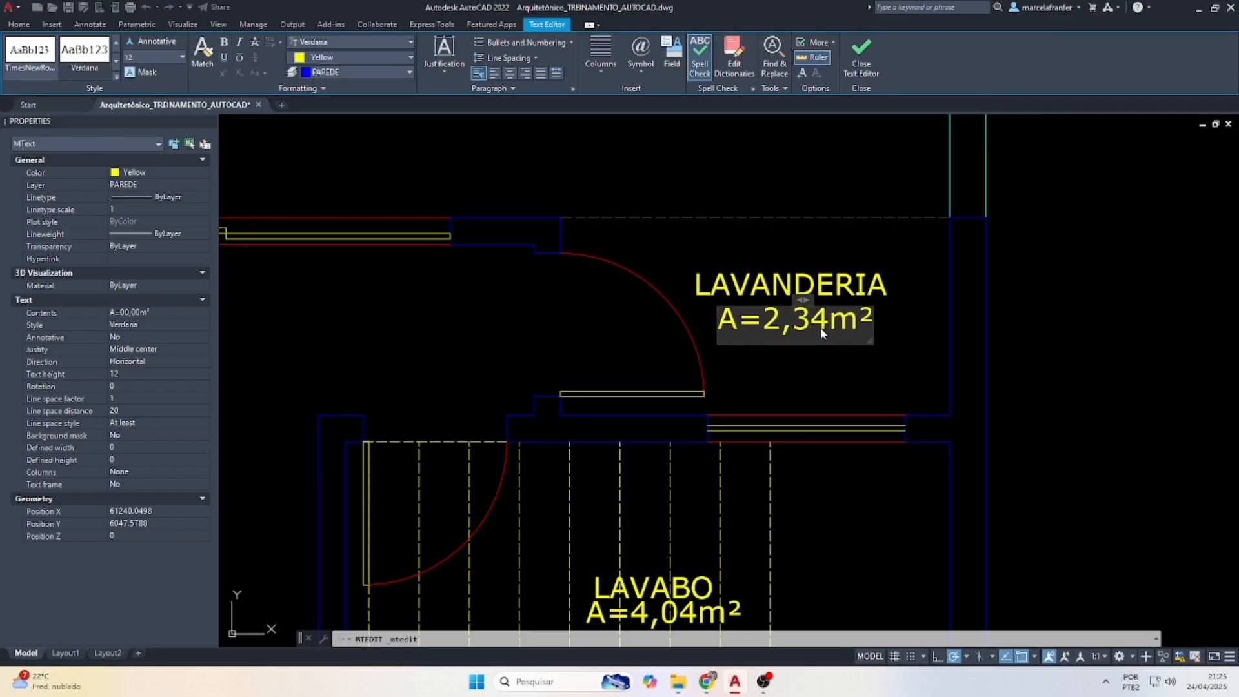
key("ctrl+Return")
scroll(708, 279, "down", 5)
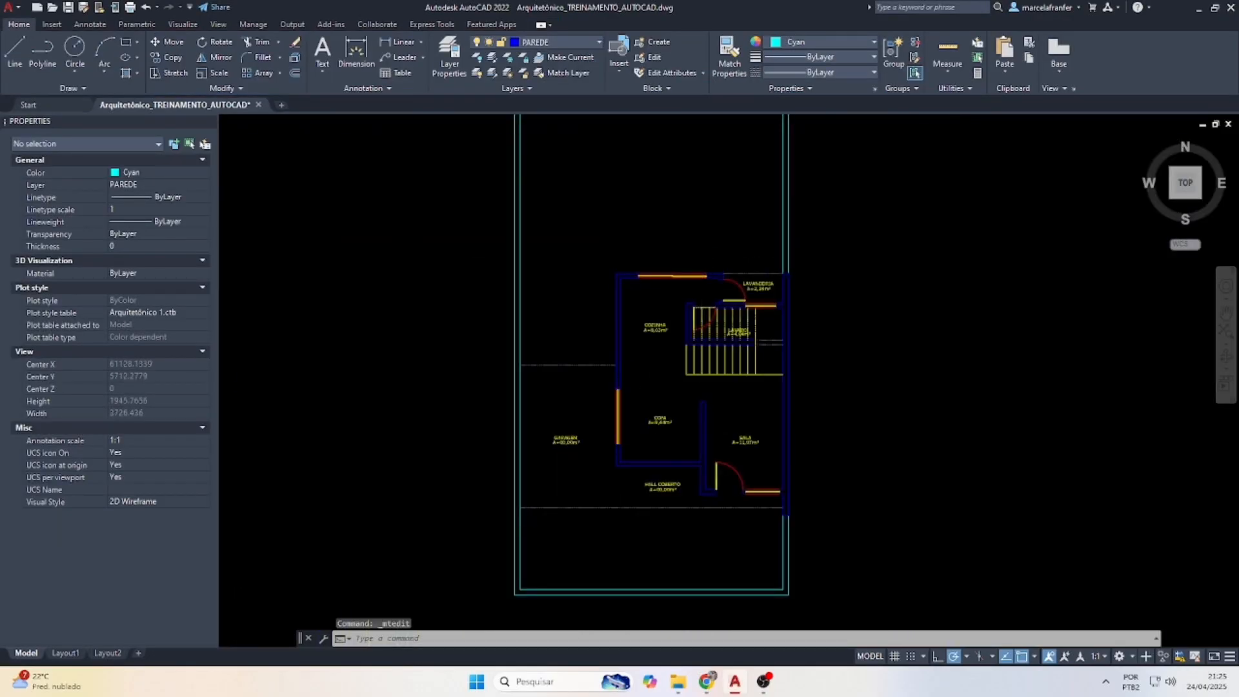
Measure the GARAGEM's floor area from the COPA's lower outer wall corner around the dashed lower line, boundary wall and dashed upper line.
scroll(583, 461, "up", 4)
key("Return")
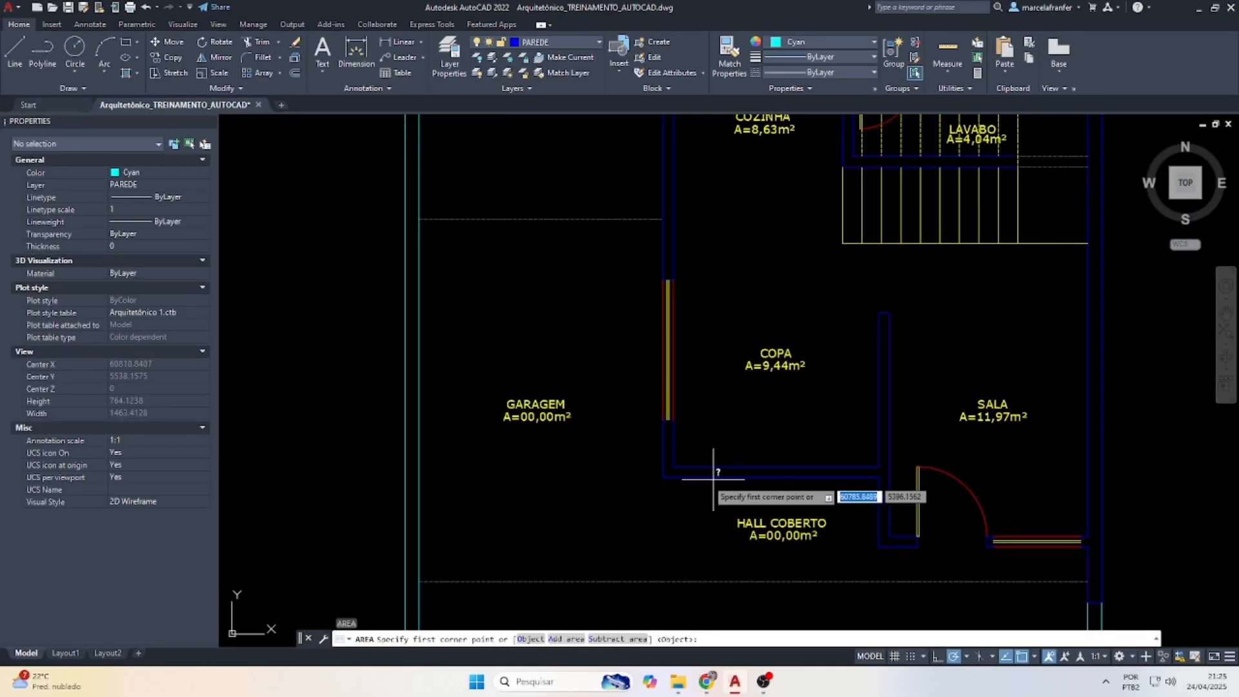
left_click(663, 476)
left_click(663, 580)
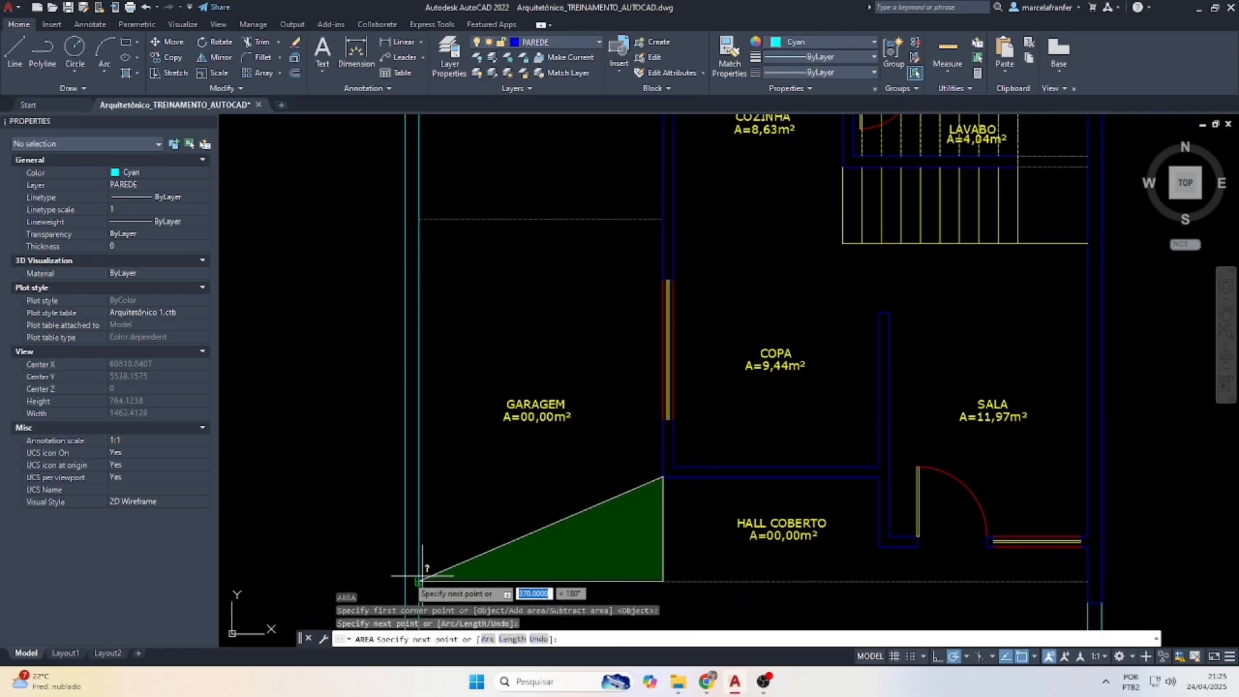
left_click(419, 581)
left_click(419, 219)
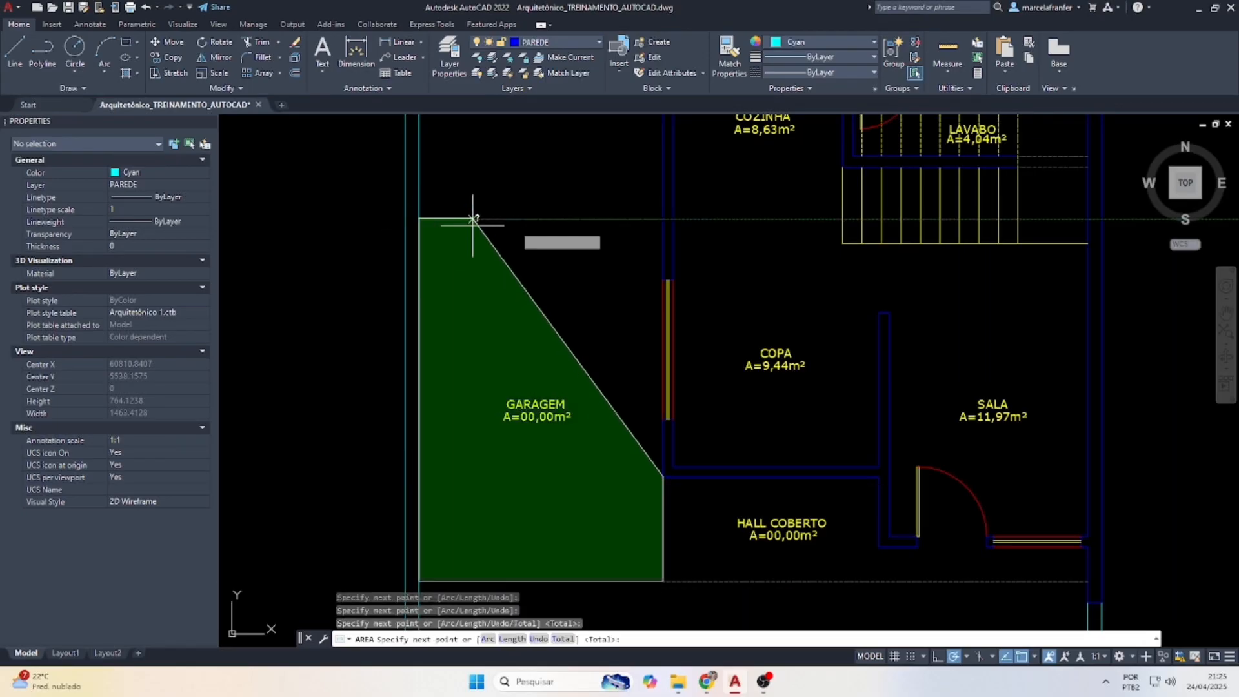
left_click(662, 220)
key("Return")
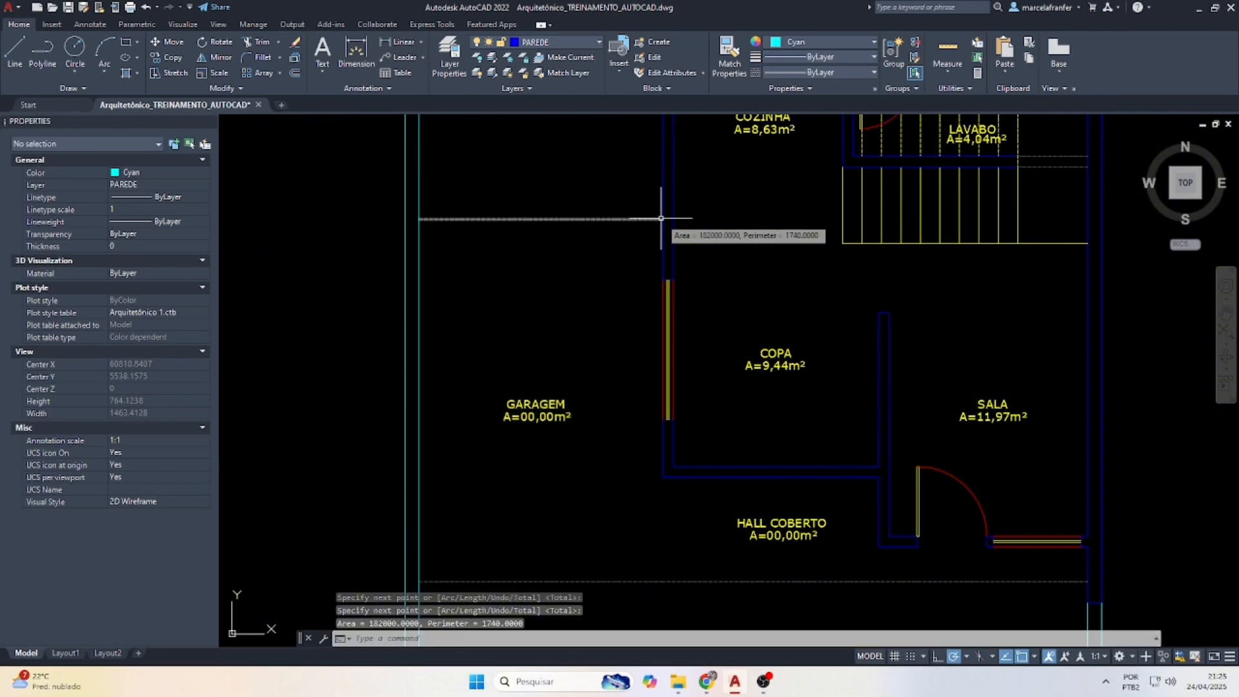
Change the area text under the GARAGEM label to A=18,20m².
scroll(539, 430, "up", 4)
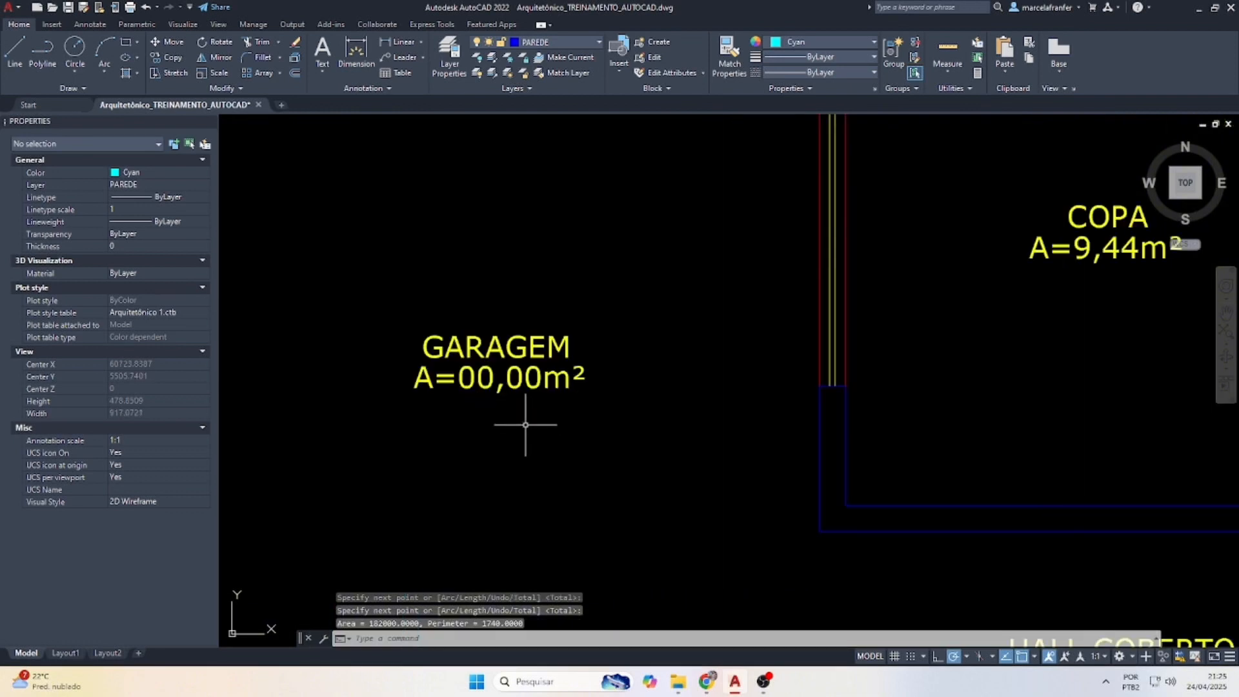
double_click(488, 371)
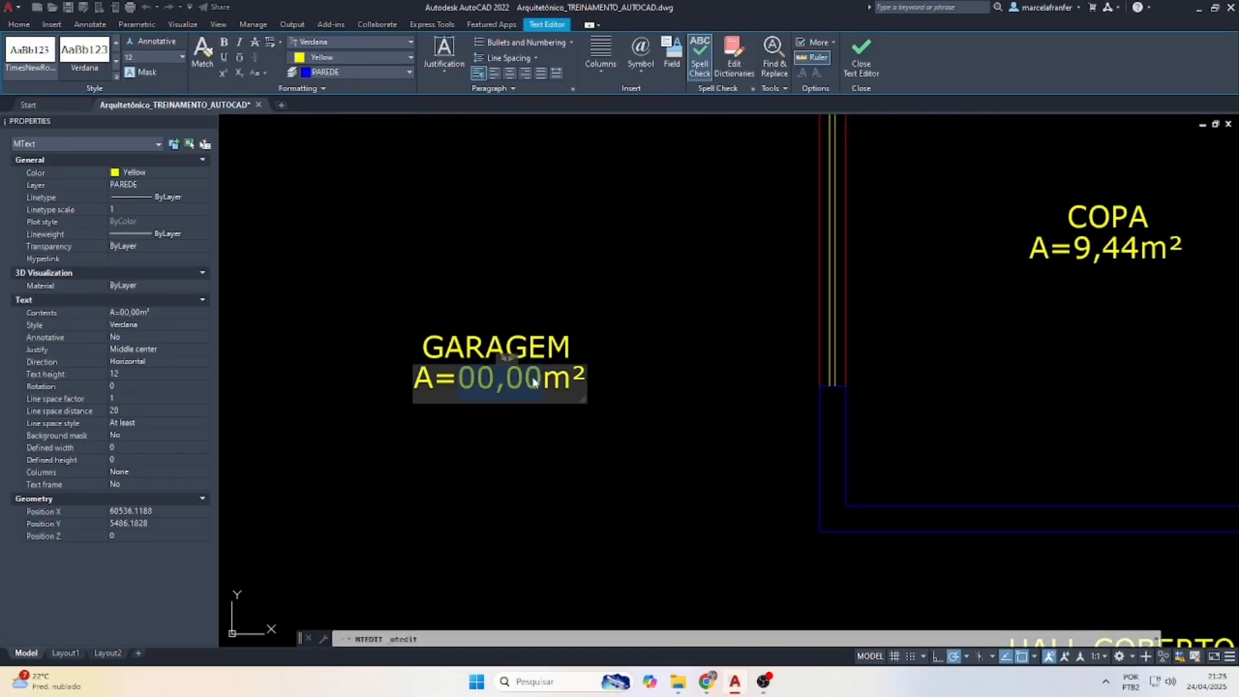
type("18,20")
left_click(547, 268)
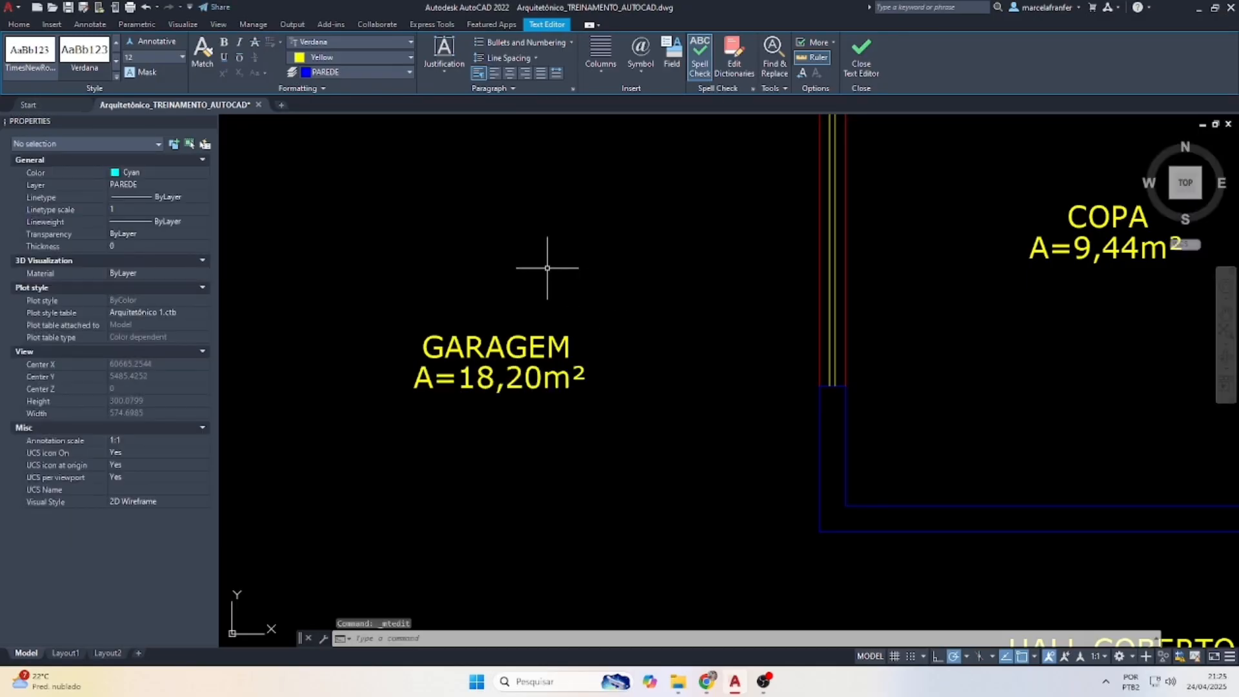
Start an Area measurement for the HALL COBERTO.
scroll(334, 318, "down", 4)
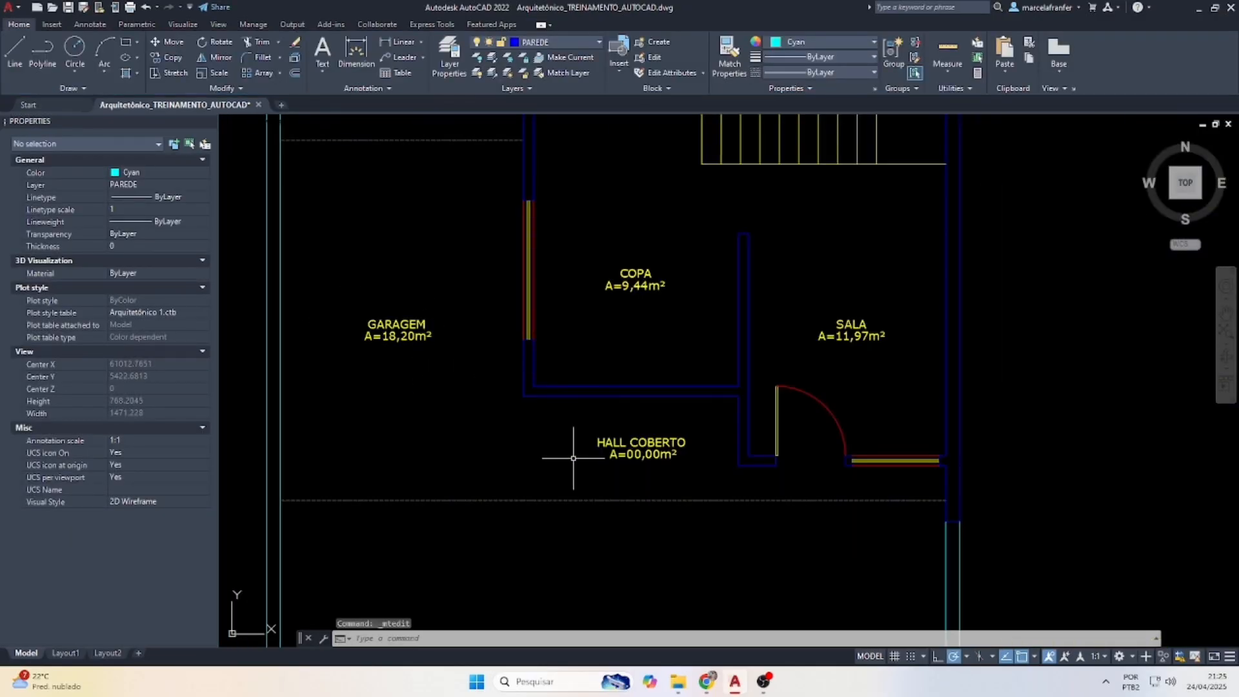
type("AA")
key("Return")
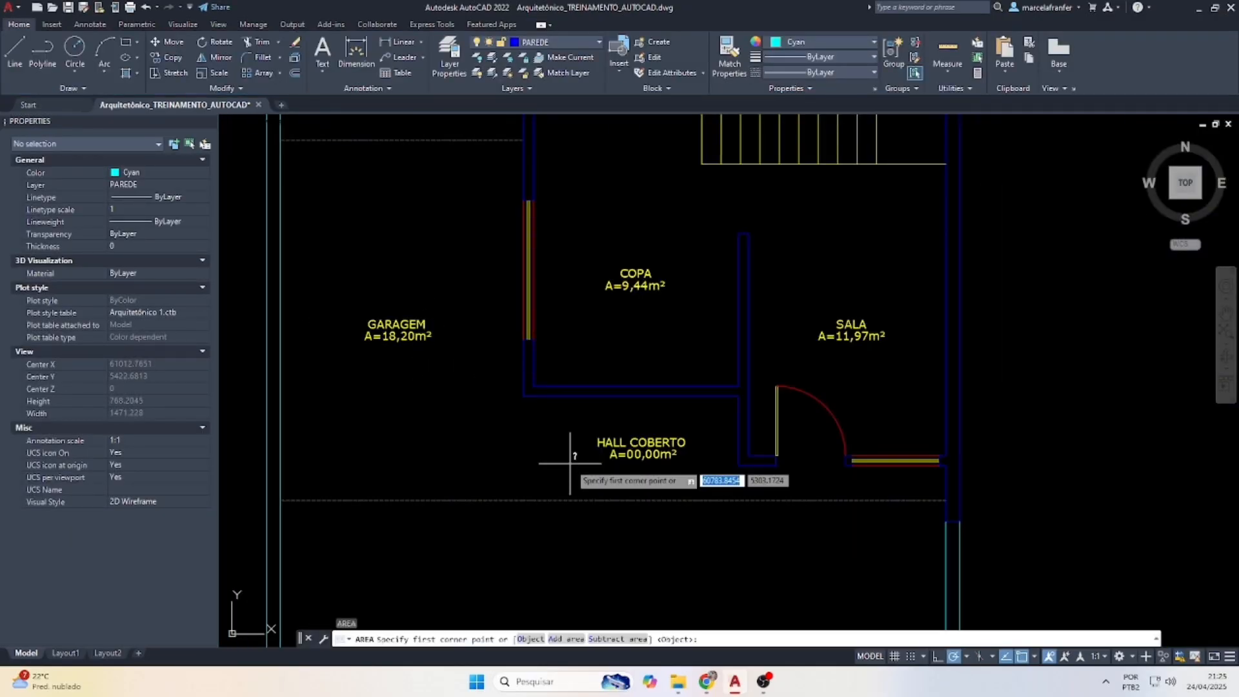
Measure the HALL COBERTO area by tracing its outline along the walls and the dashed line.
left_click(522, 396)
left_click(523, 498)
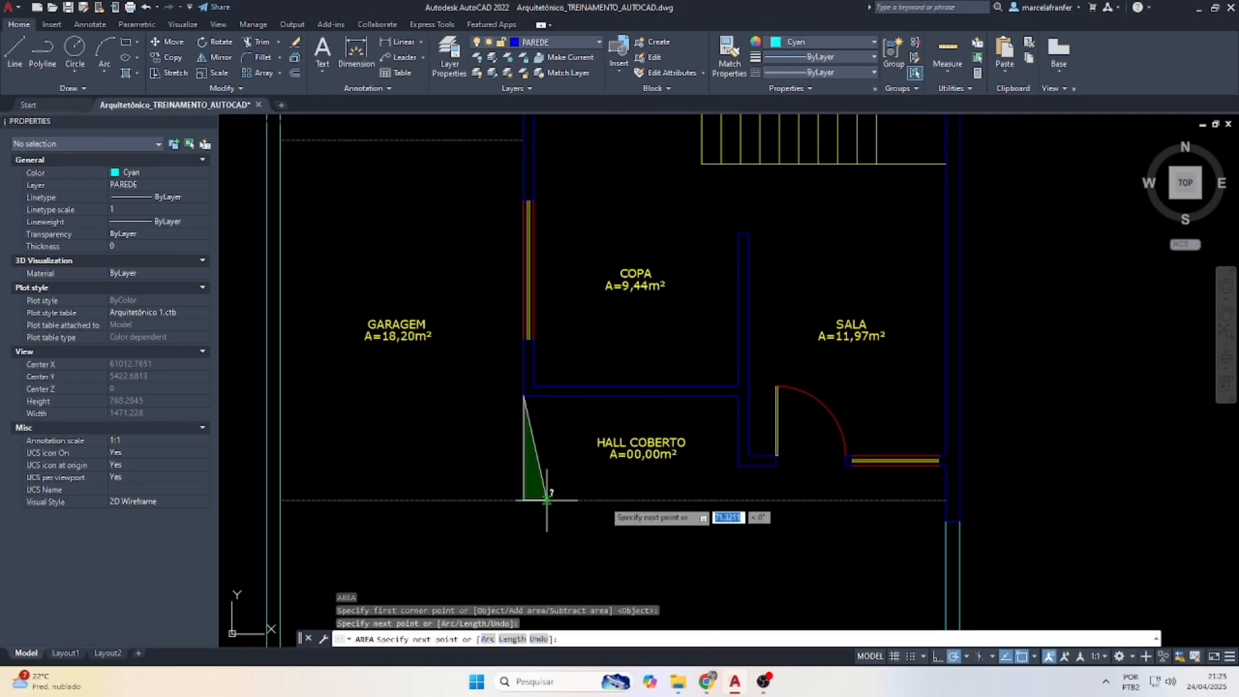
left_click(946, 499)
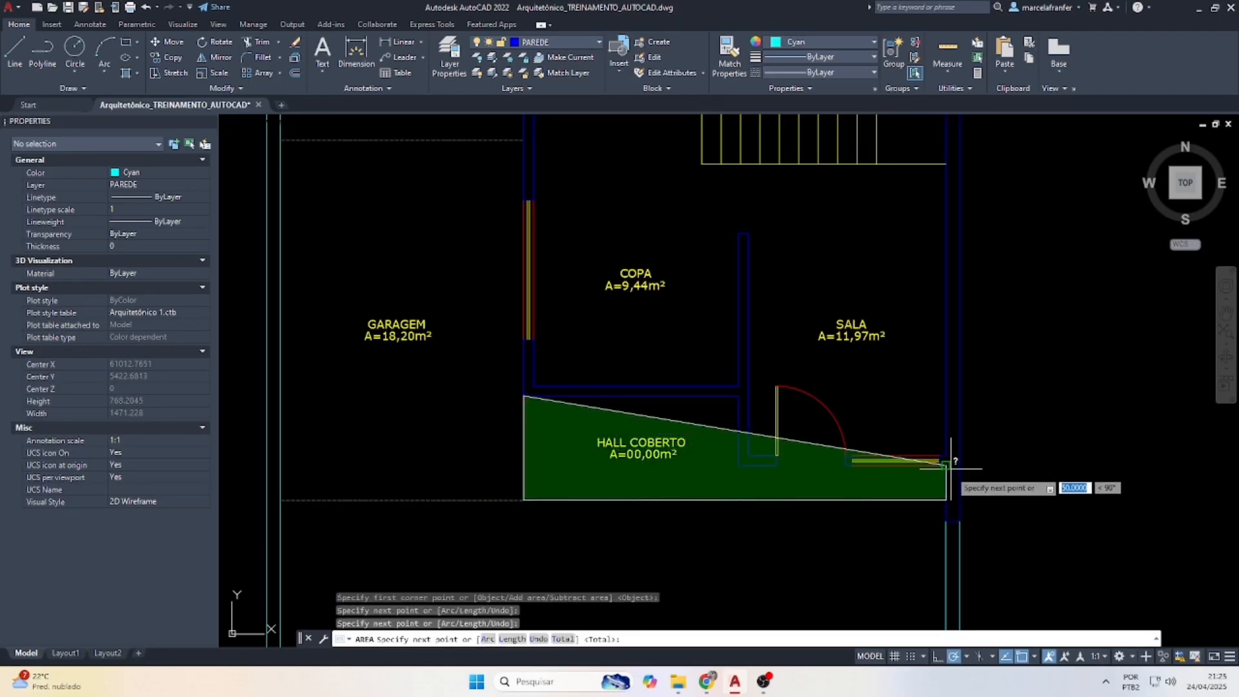
scroll(946, 473, "up", 2)
left_click(944, 447)
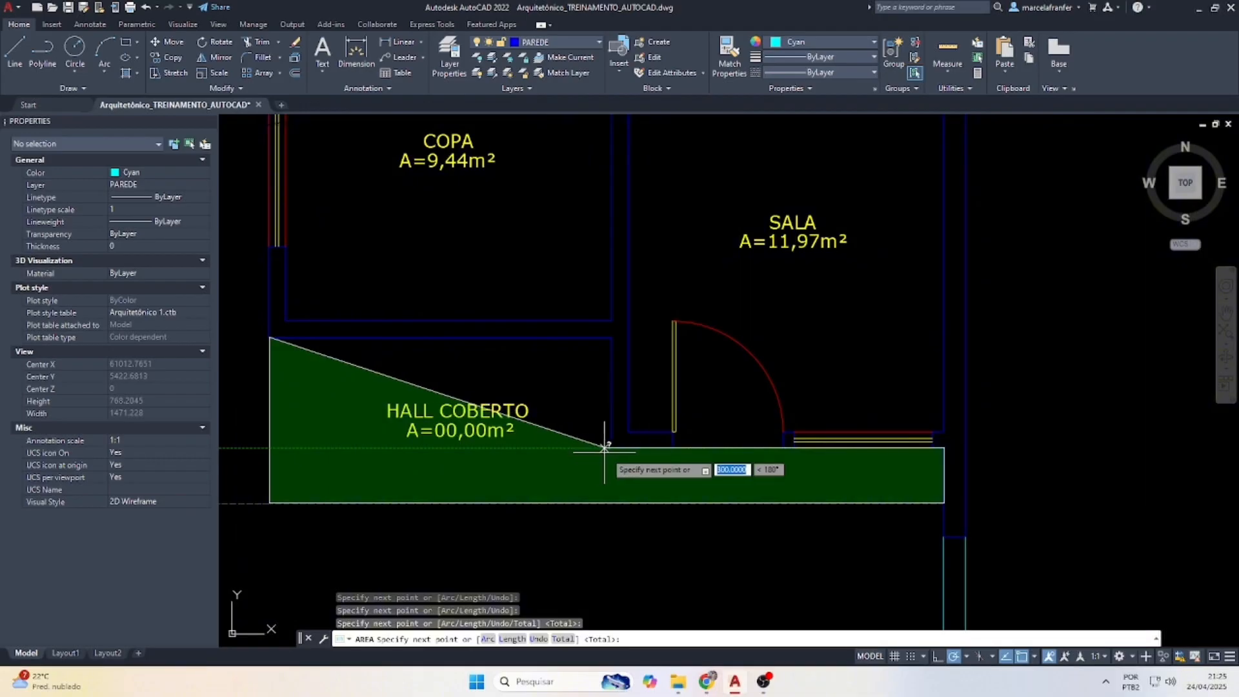
left_click(611, 447)
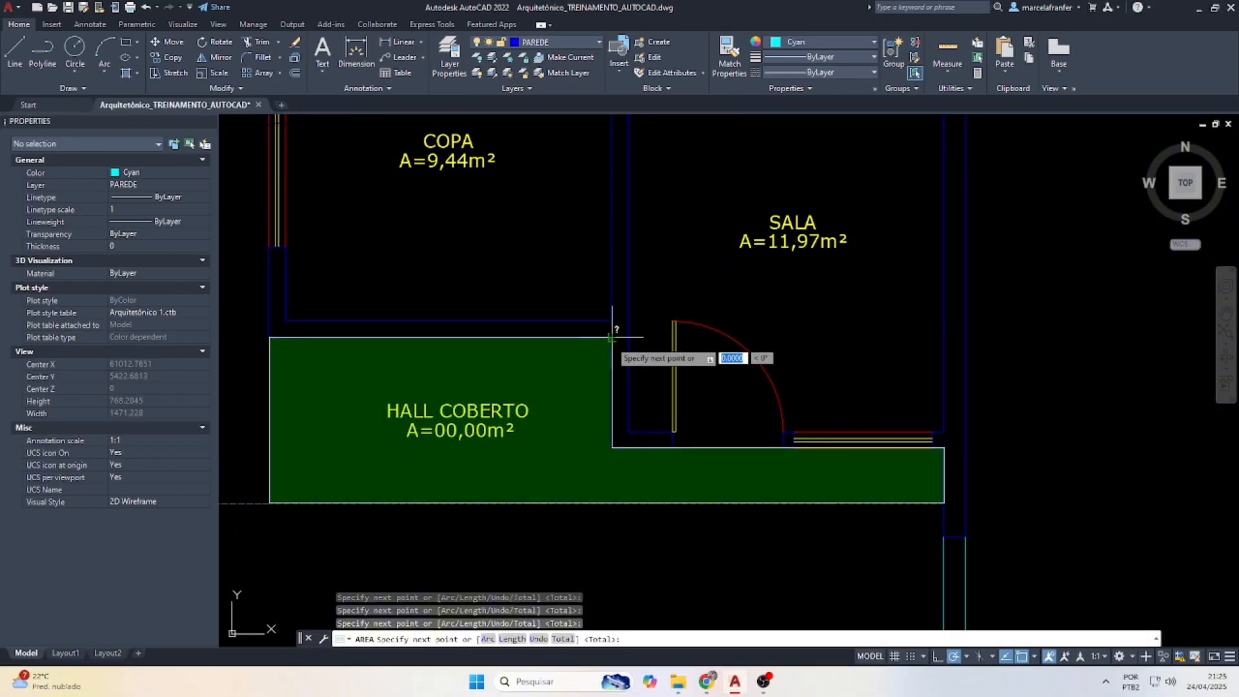
left_click(612, 337)
key("Return")
Change the area label under HALL COBERTO to A=6,15m².
scroll(423, 463, "up", 2)
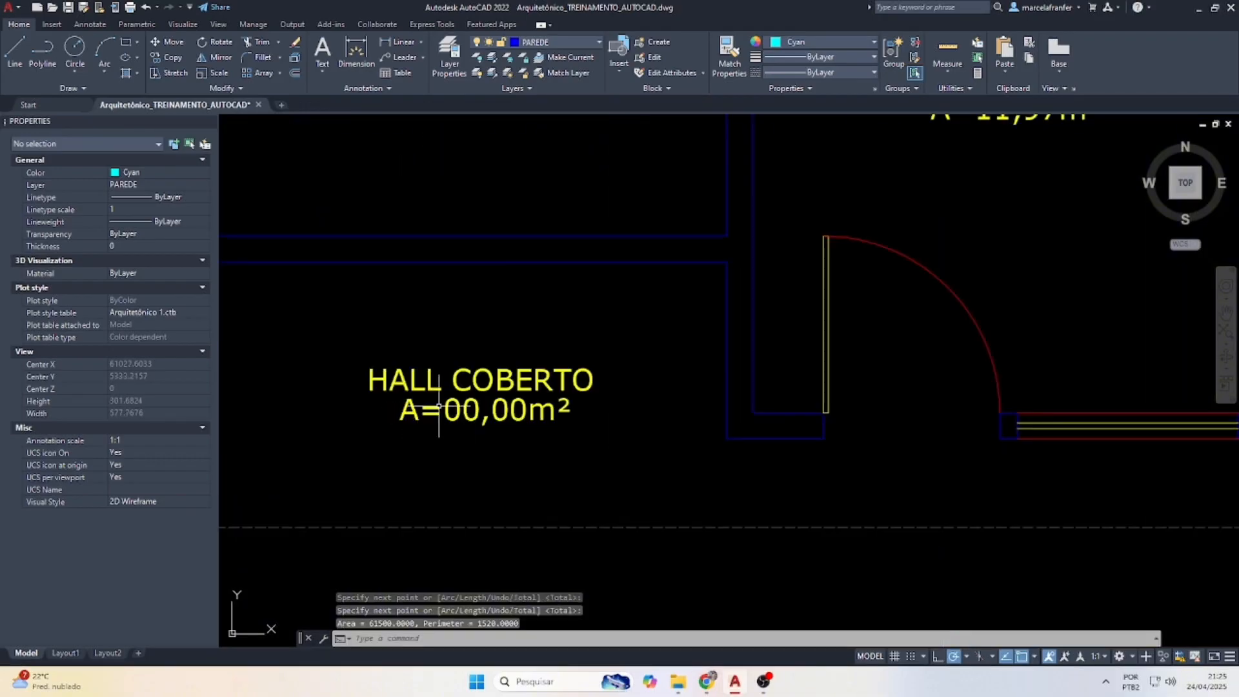
double_click(453, 405)
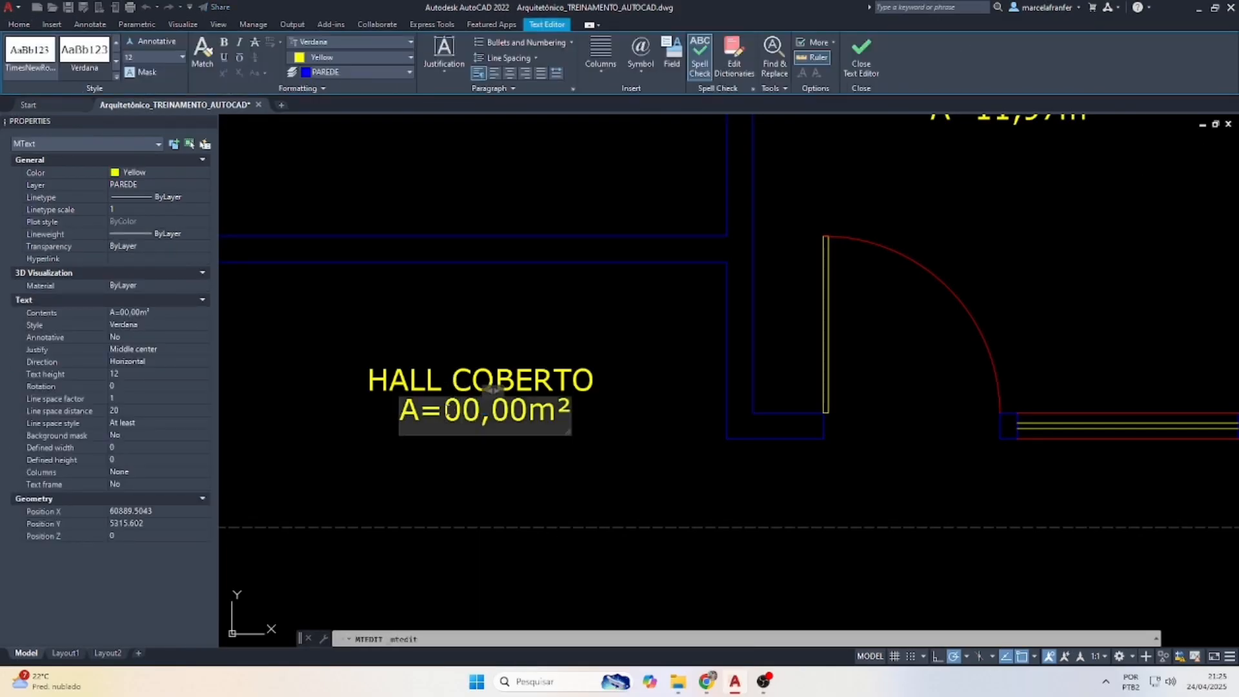
type("6,15")
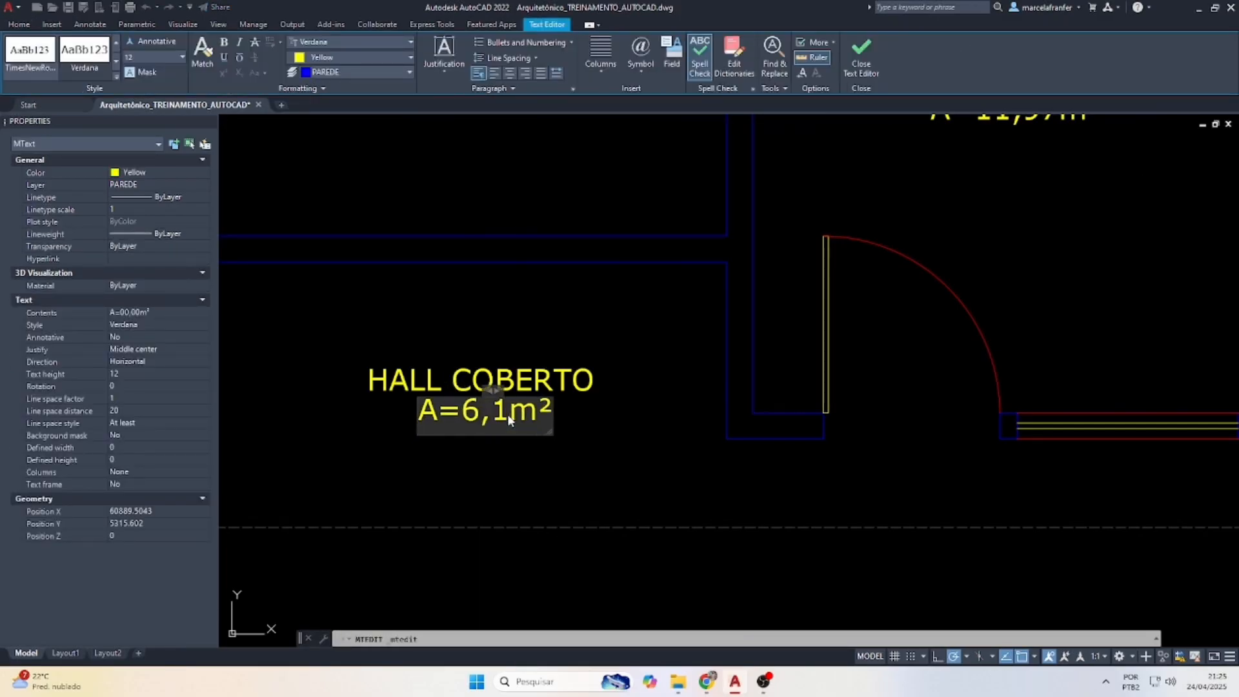
left_click(550, 308)
scroll(550, 308, "down", 10)
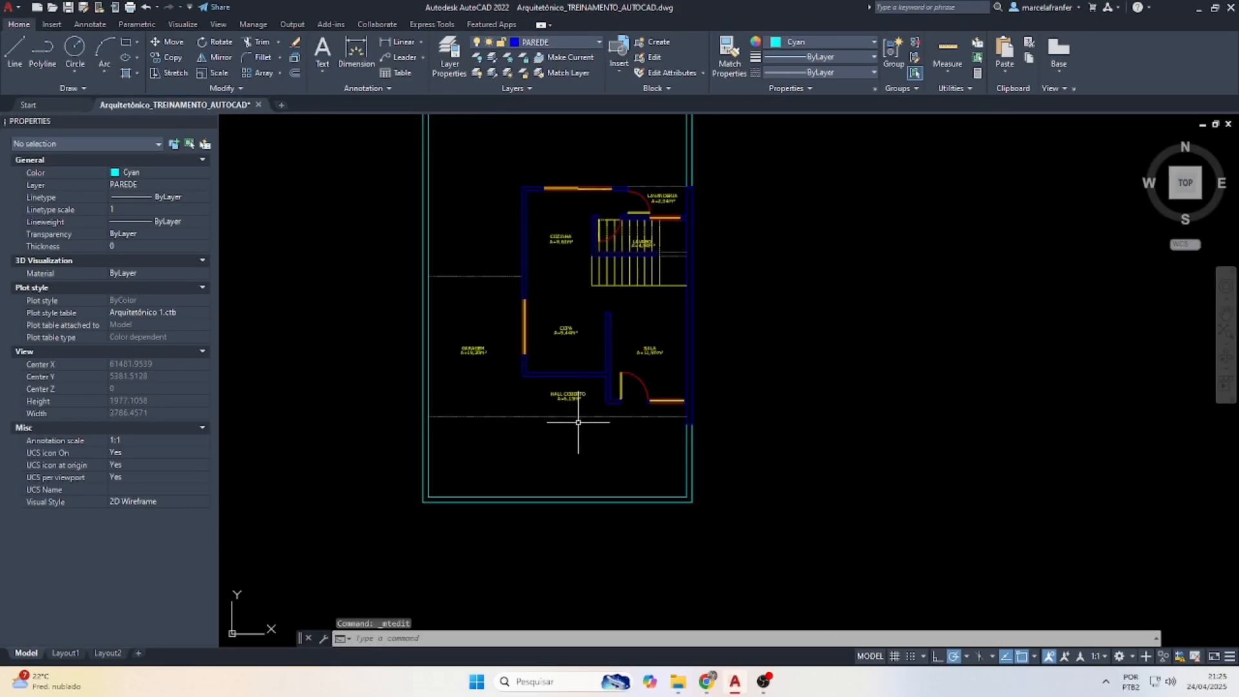
Copy the SALA area label to below the lower-left corner of the lot outline.
scroll(590, 306, "up", 4)
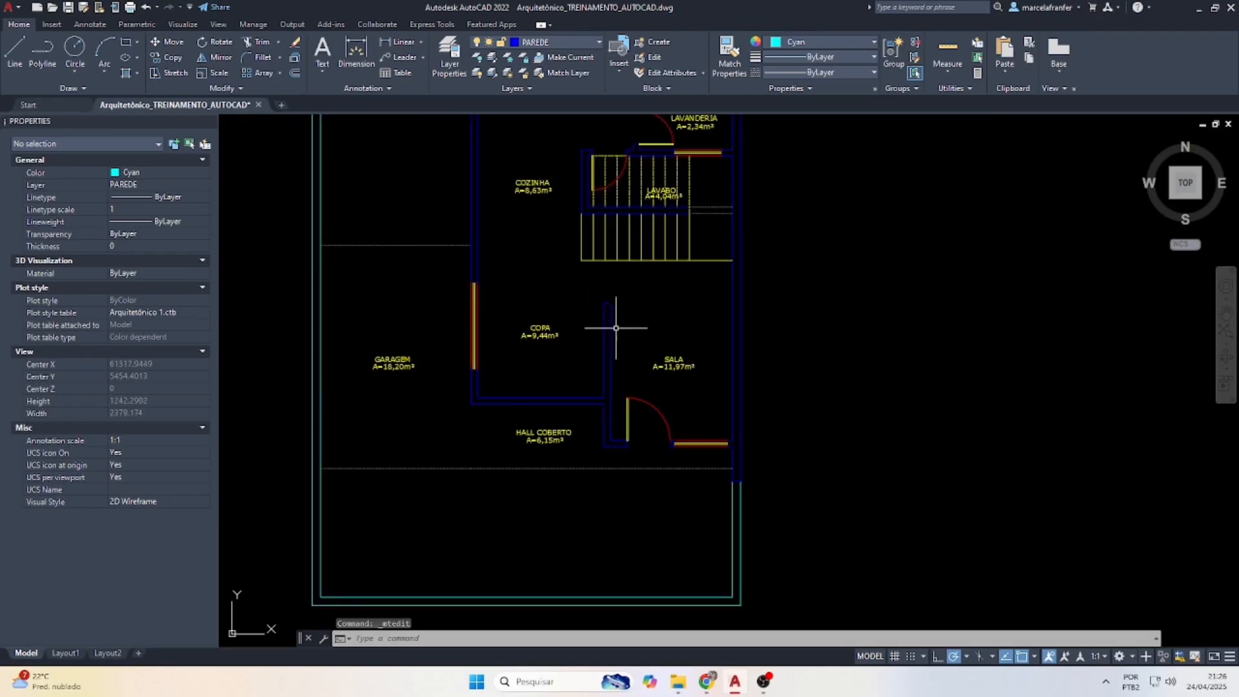
scroll(690, 474, "up", 2)
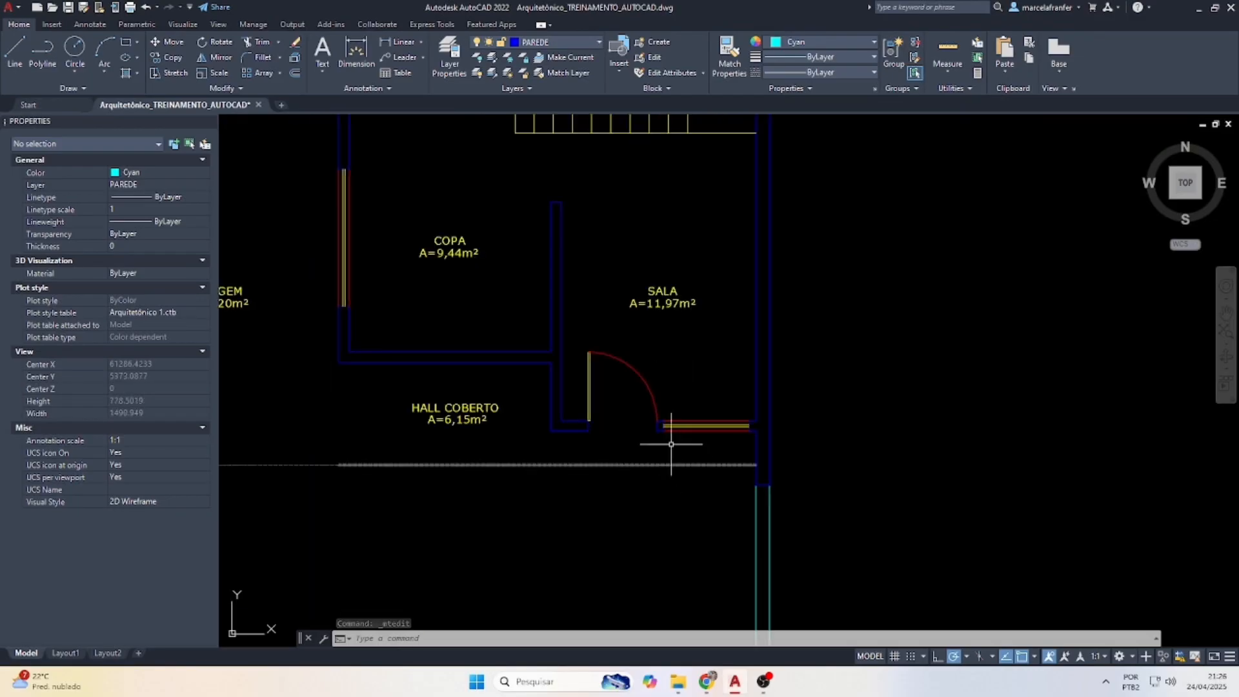
left_click(677, 299)
type("co")
key("Return")
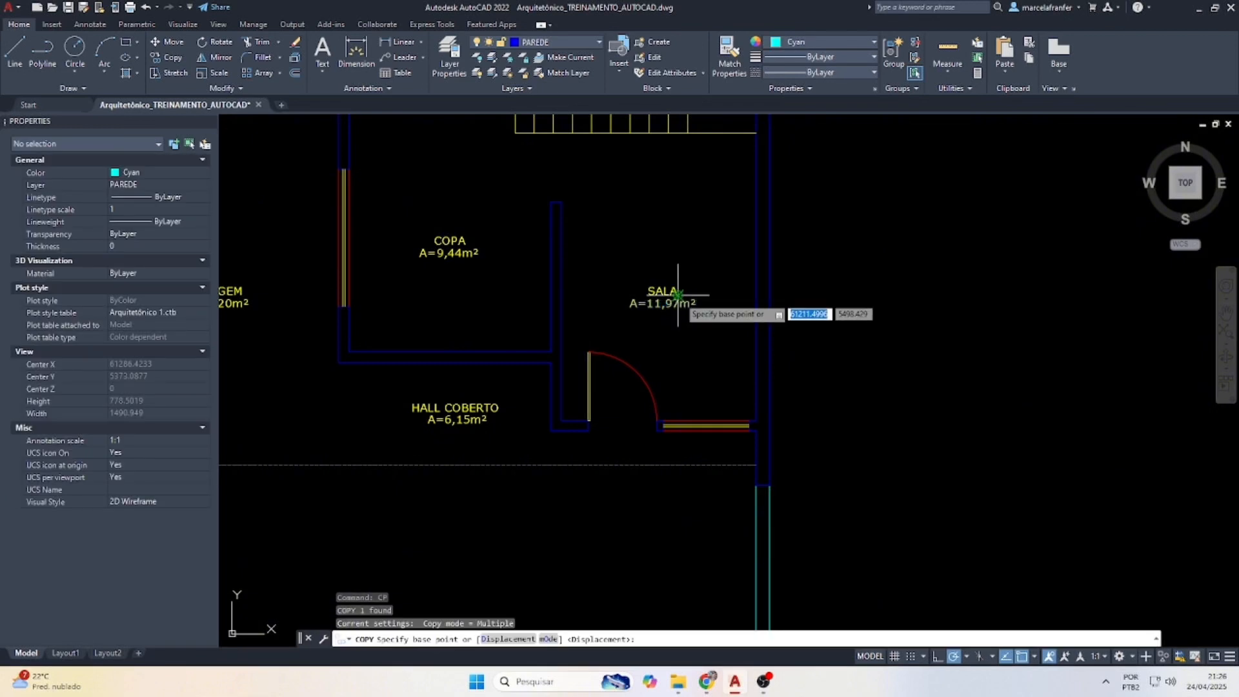
left_click(680, 330)
scroll(795, 214, "down", 1)
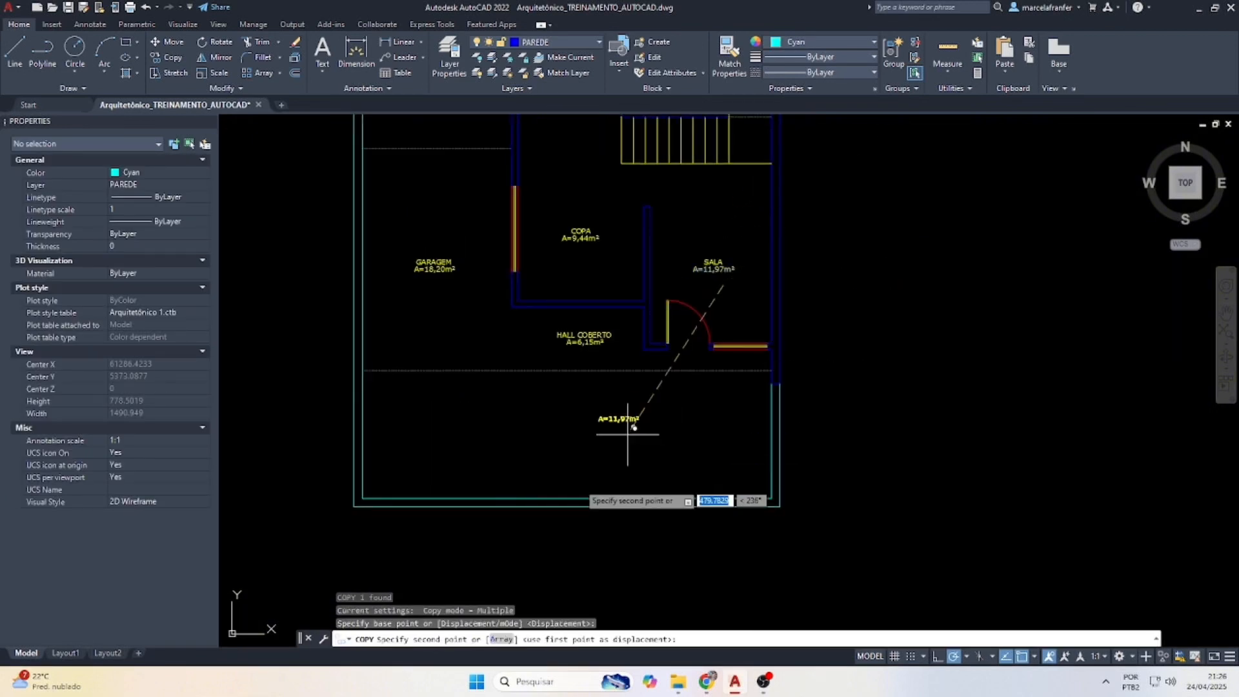
left_click(386, 533)
scroll(361, 519, "up", 3)
key("Escape")
Replace the copied label's text with PLANTA BAIXA - PAVTO. TÉRREO.
left_click(374, 497)
double_click(373, 497)
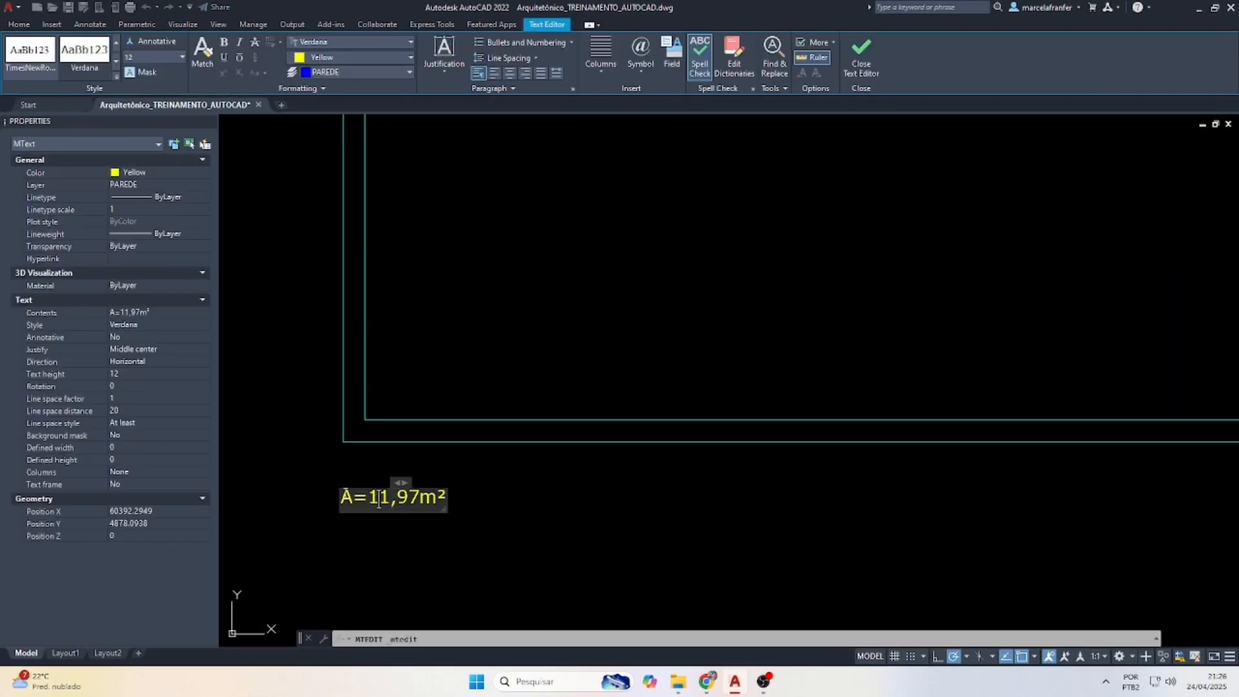
type("planta")
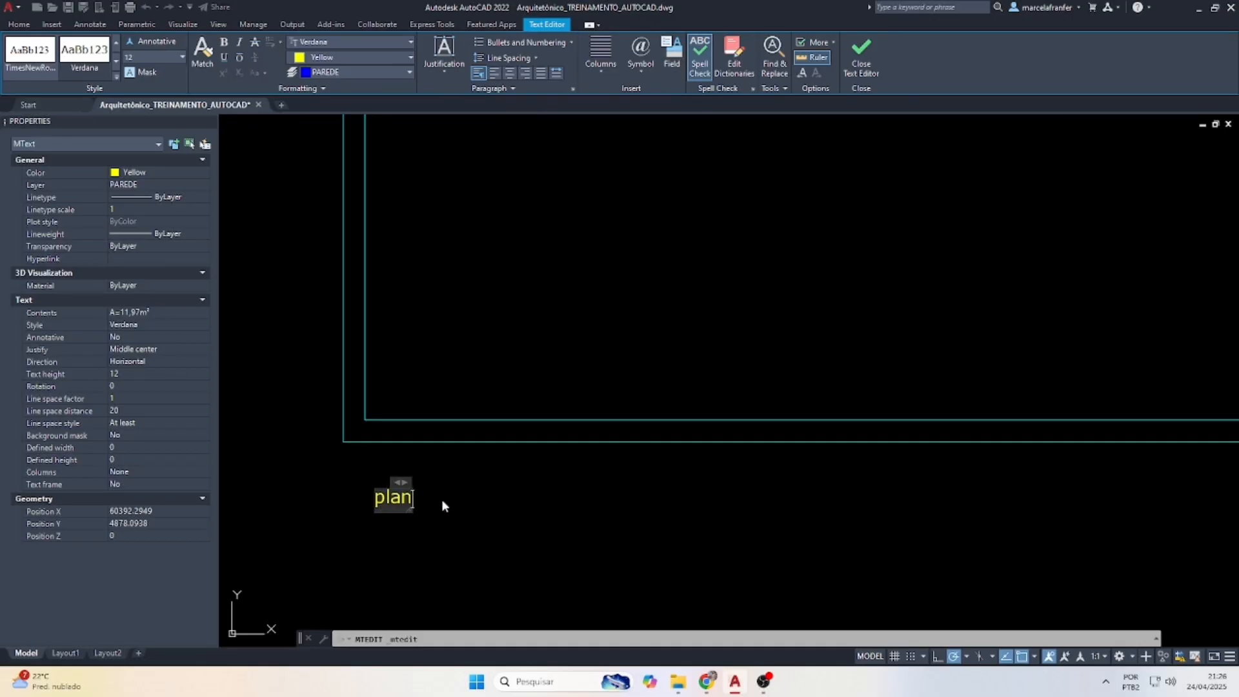
key("BackSpace")
key("BackSpace")
key("BackSpace")
key("BackSpace")
key("BackSpace")
key("BackSpace")
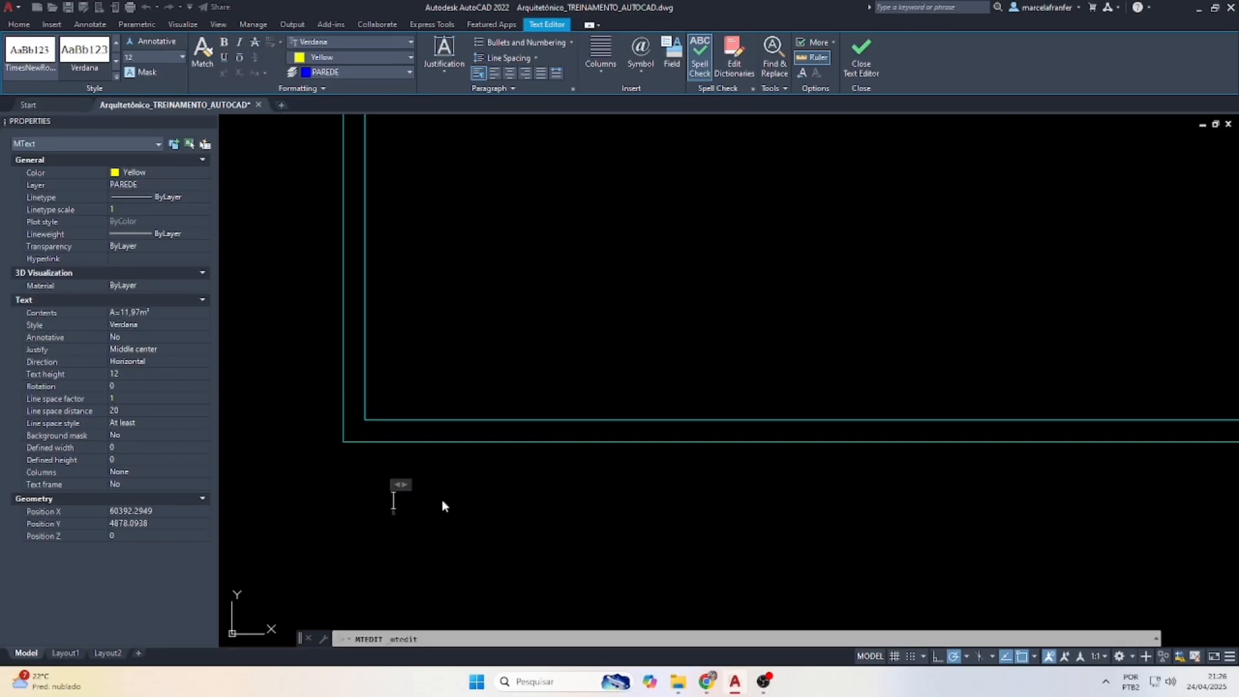
type("PLANTA BAIX")
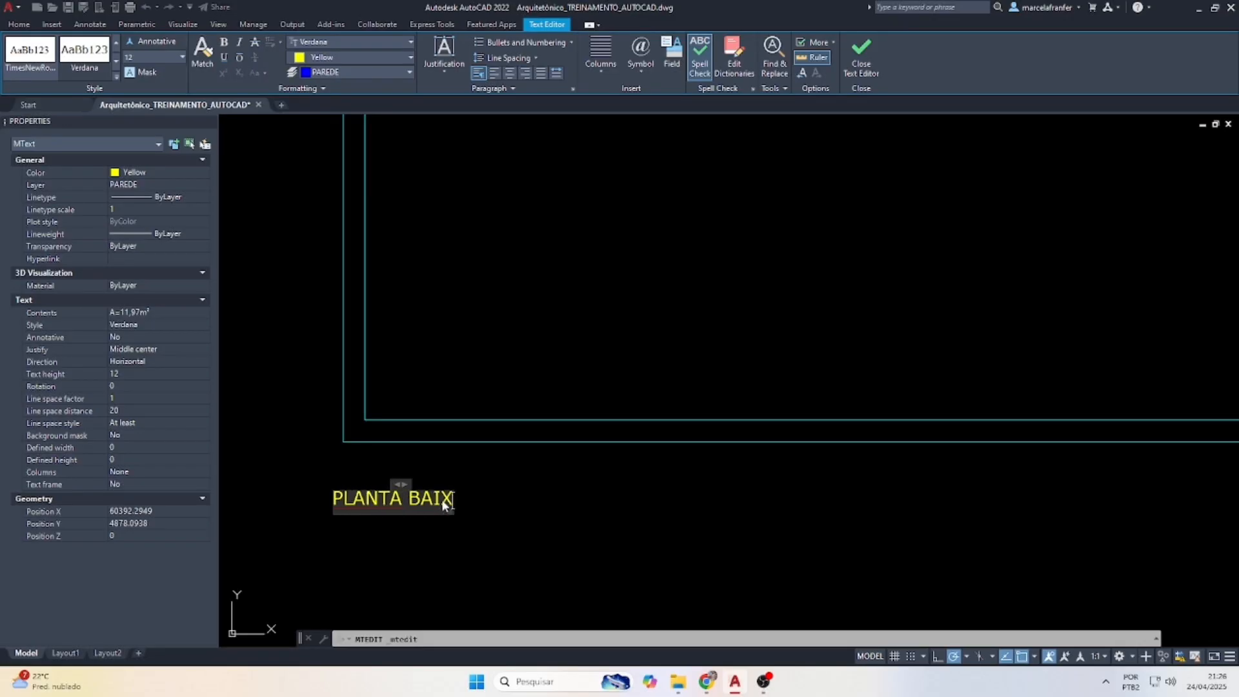
type("A - P")
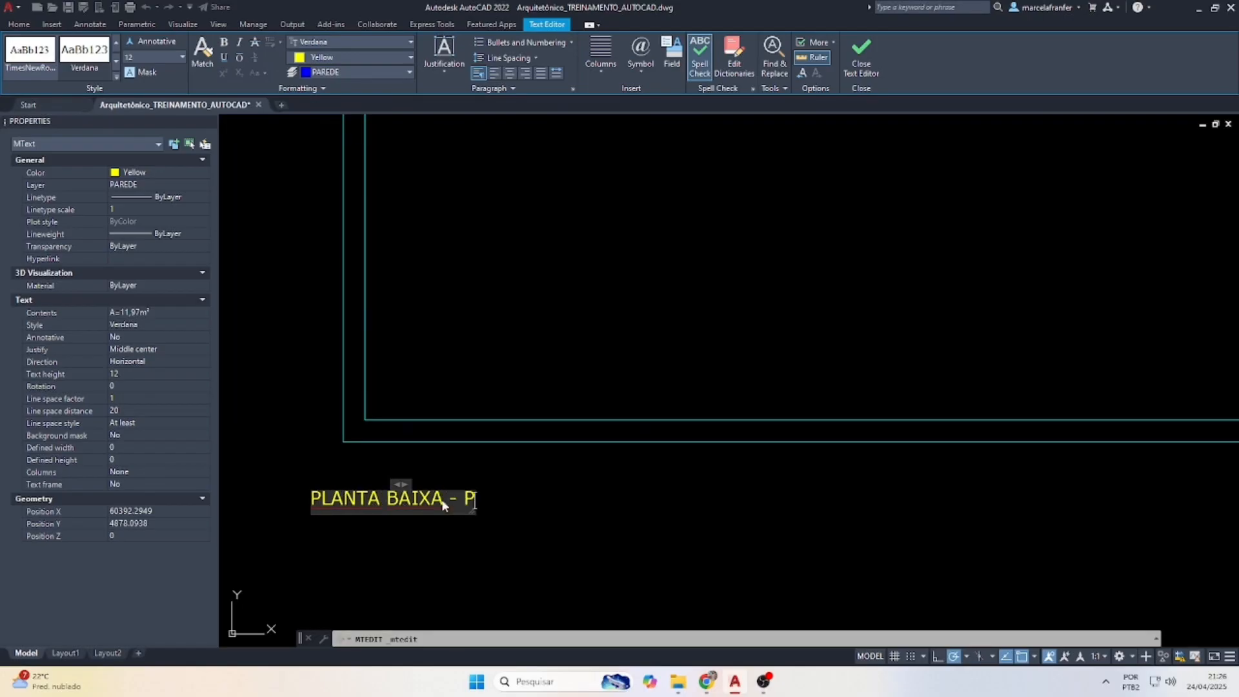
type("AVTO")
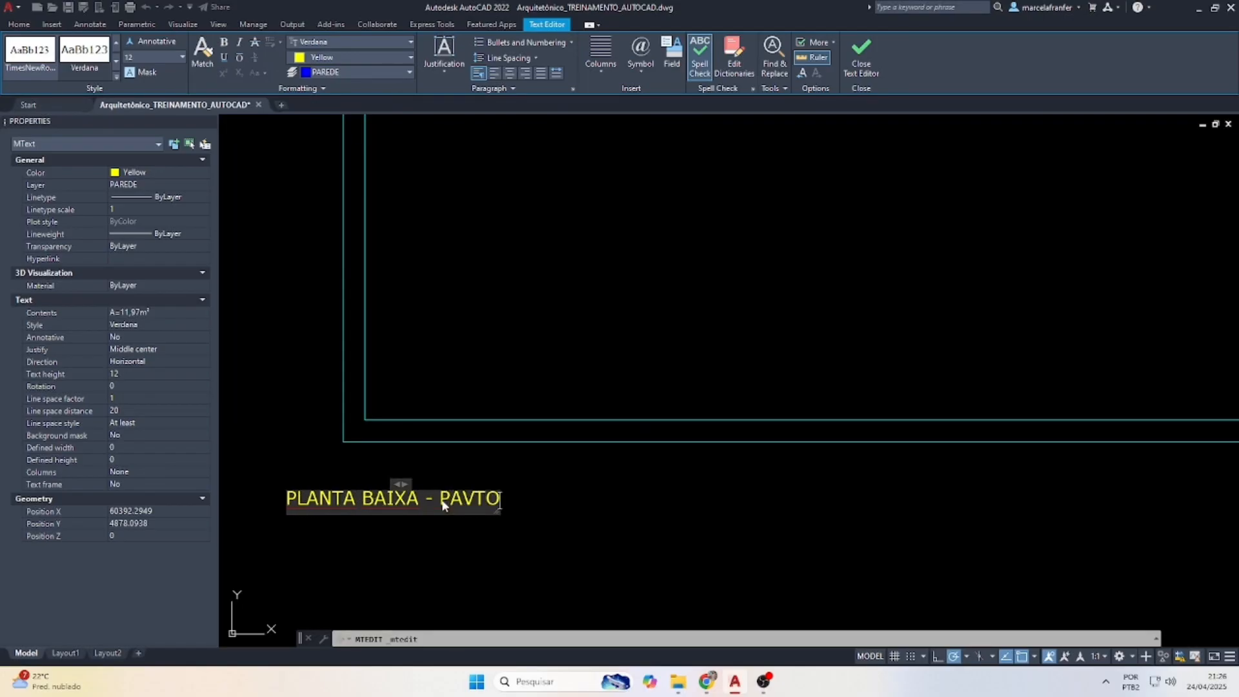
type(". TÉRREO")
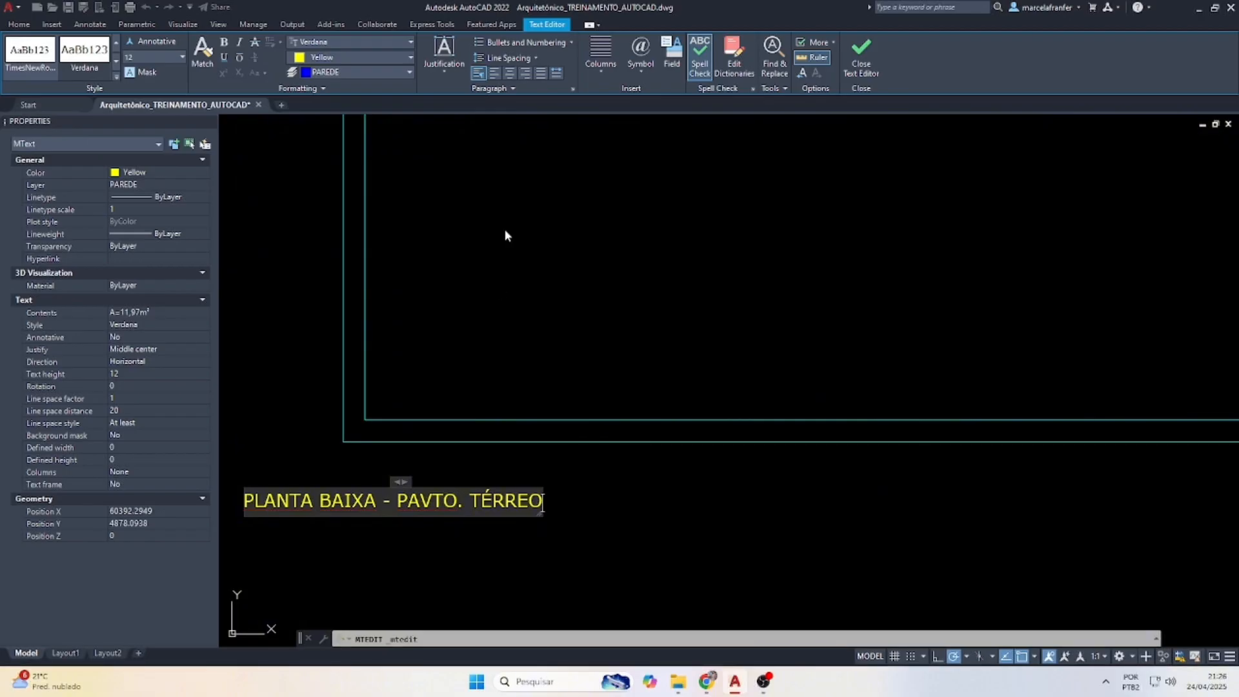
left_click(506, 231)
key("Escape")
Set the text height of the PLANTA BAIXA - PAVTO. TÉRREO title to 25.
left_click(459, 499)
left_click(431, 498)
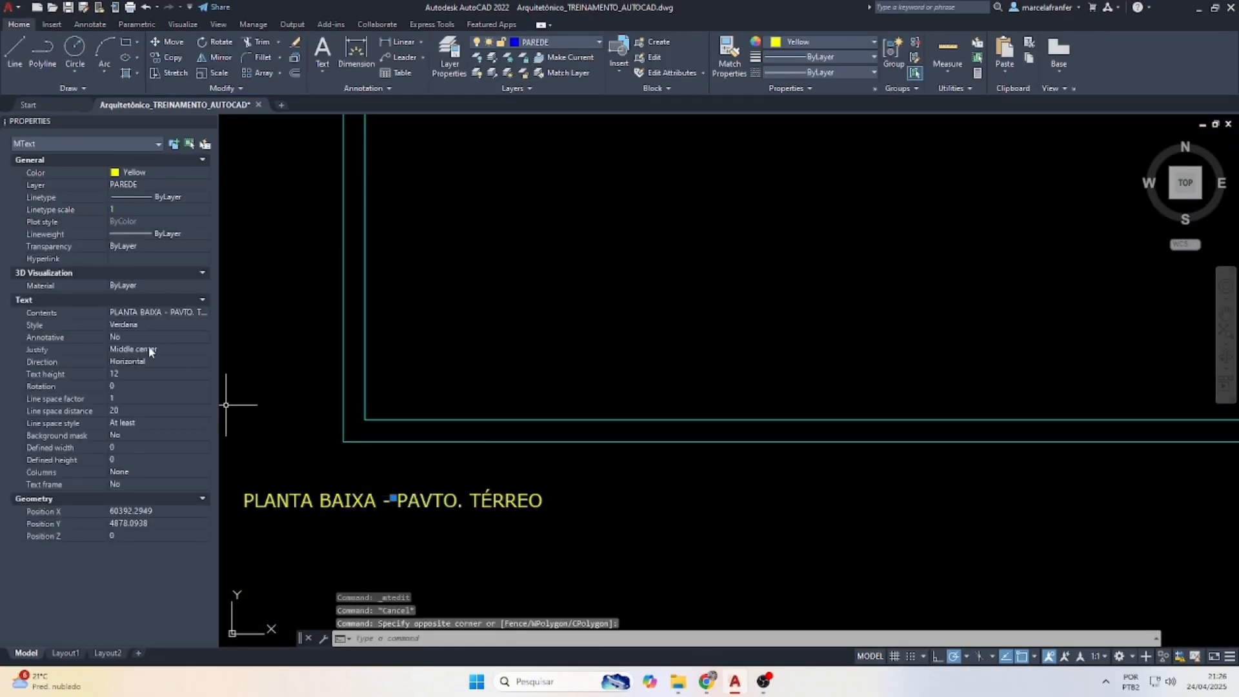
left_click(135, 375)
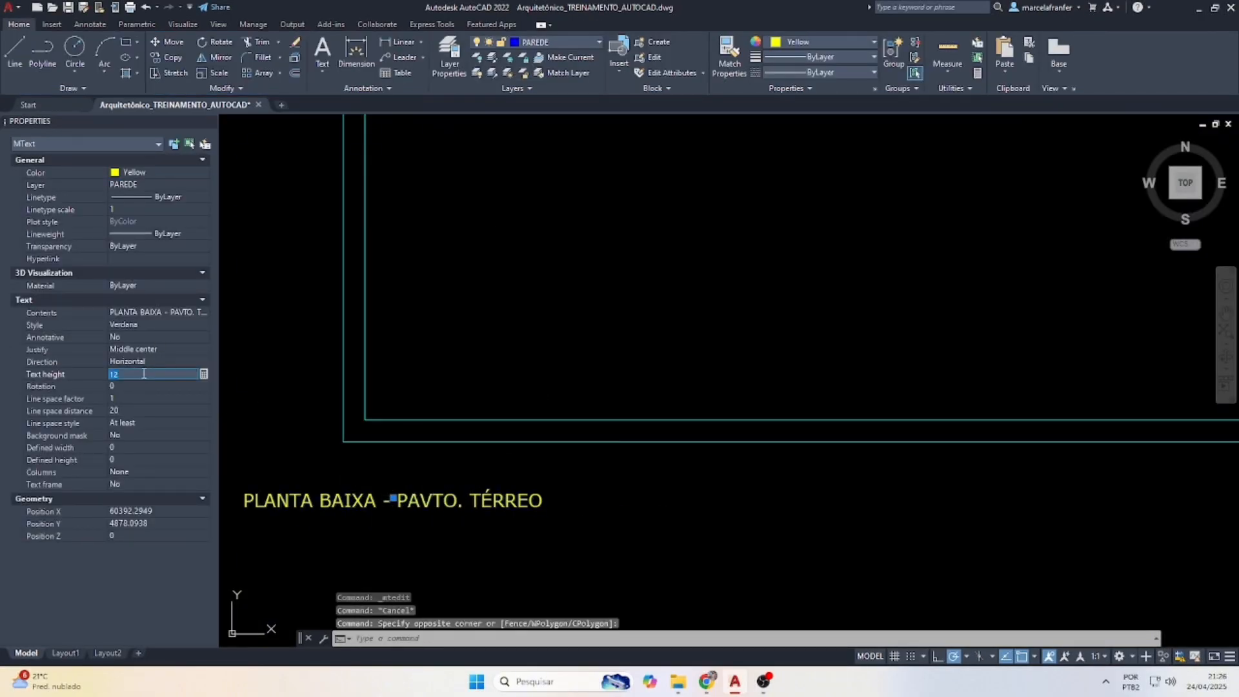
type("25")
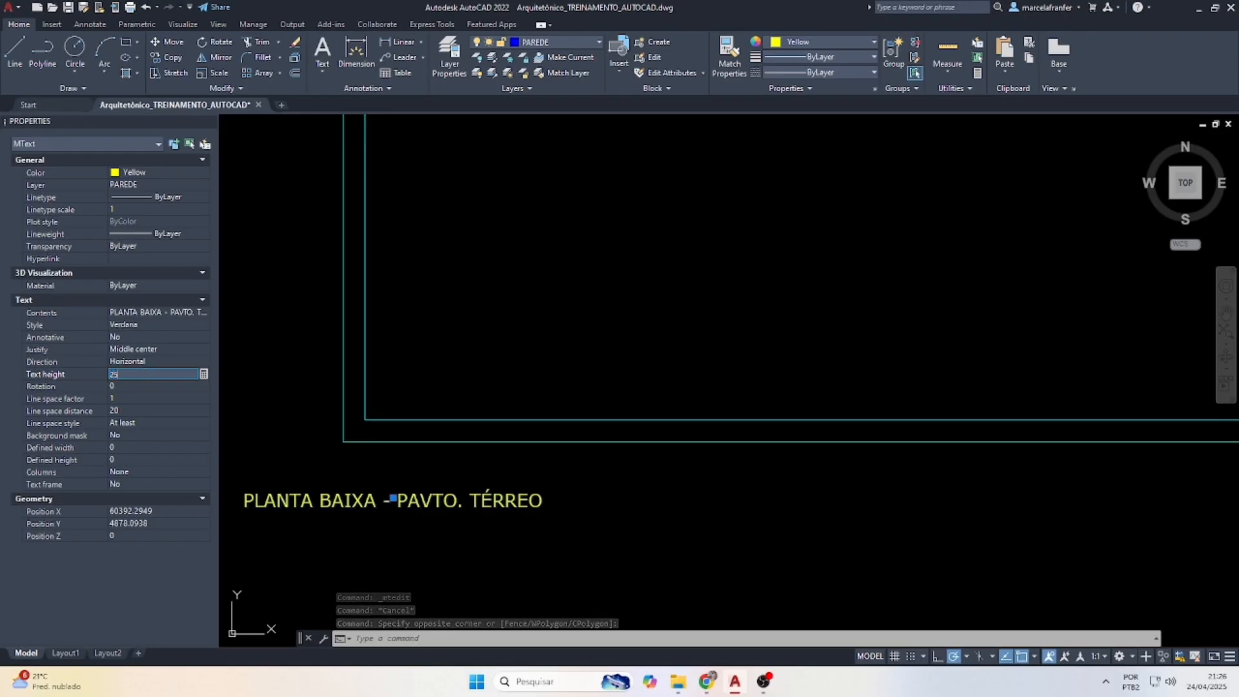
key("Return")
Move the plan title horizontally so it starts at the left edge of the lot outline.
scroll(516, 426, "down", 5)
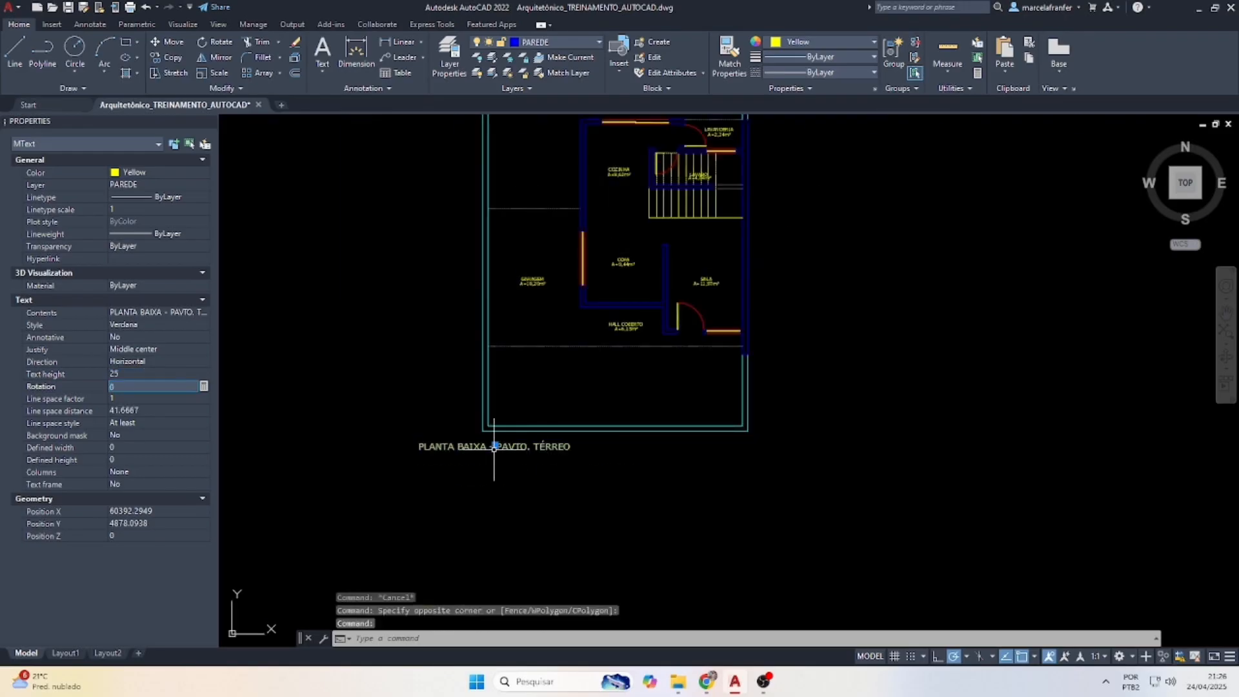
left_click(495, 446)
left_click(556, 445)
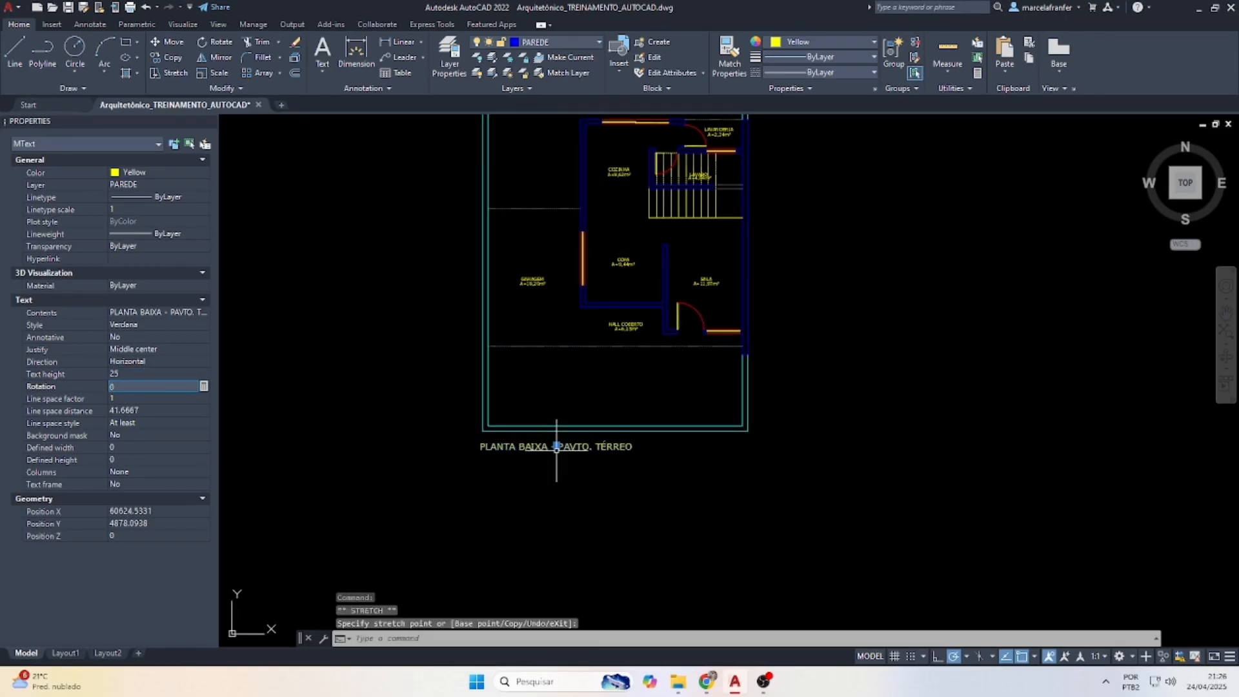
key("Escape")
key("Escape")
Select all the room name and area labels with Select Similar and set their text height to 15.
scroll(574, 376, "up", 3)
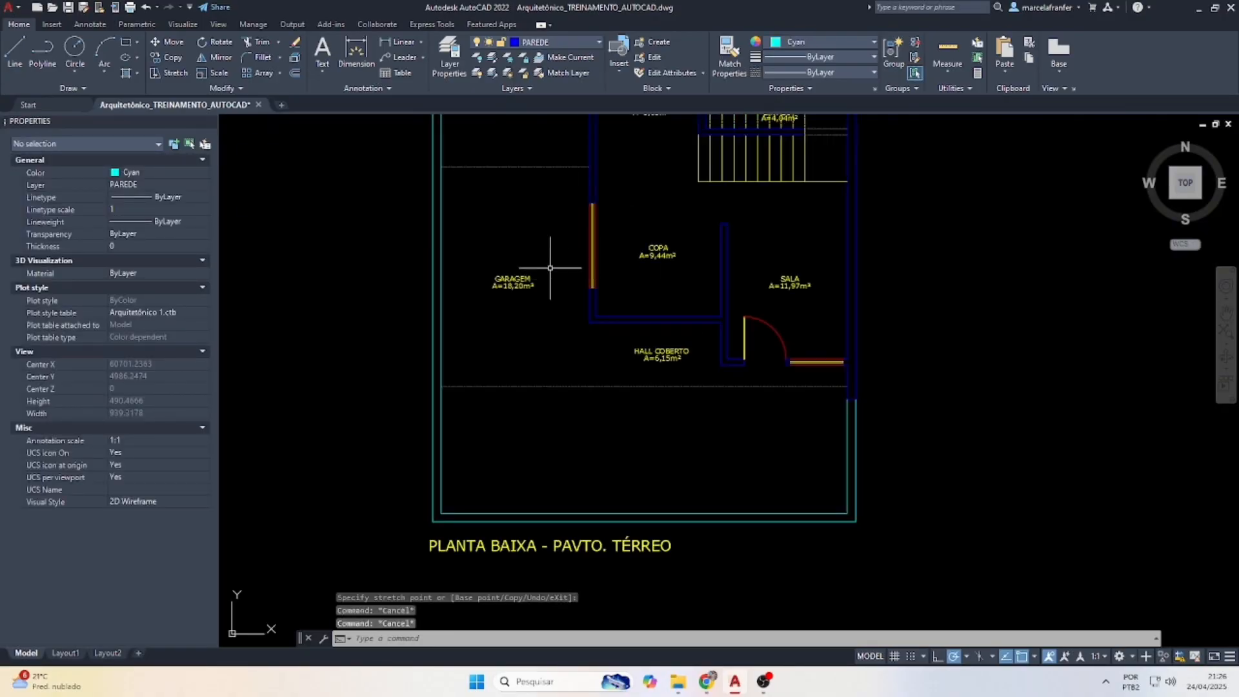
left_click_drag(526, 264, 502, 323)
right_click(509, 249)
left_click(560, 440)
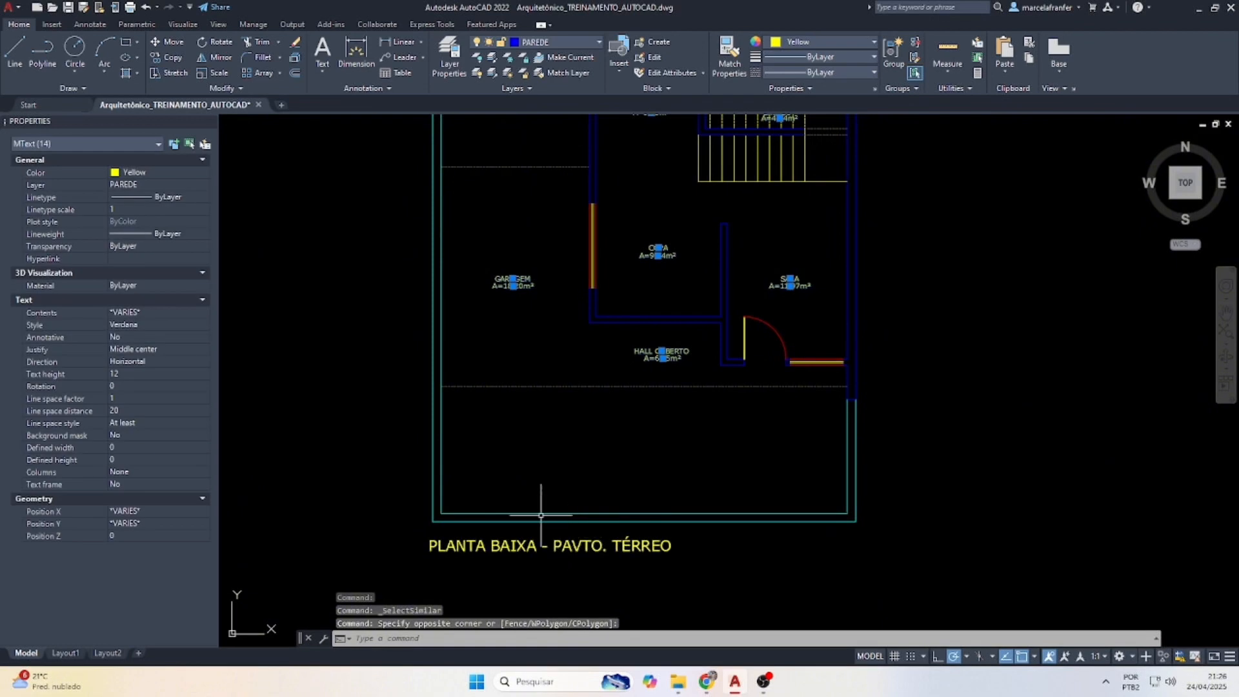
left_click(132, 373)
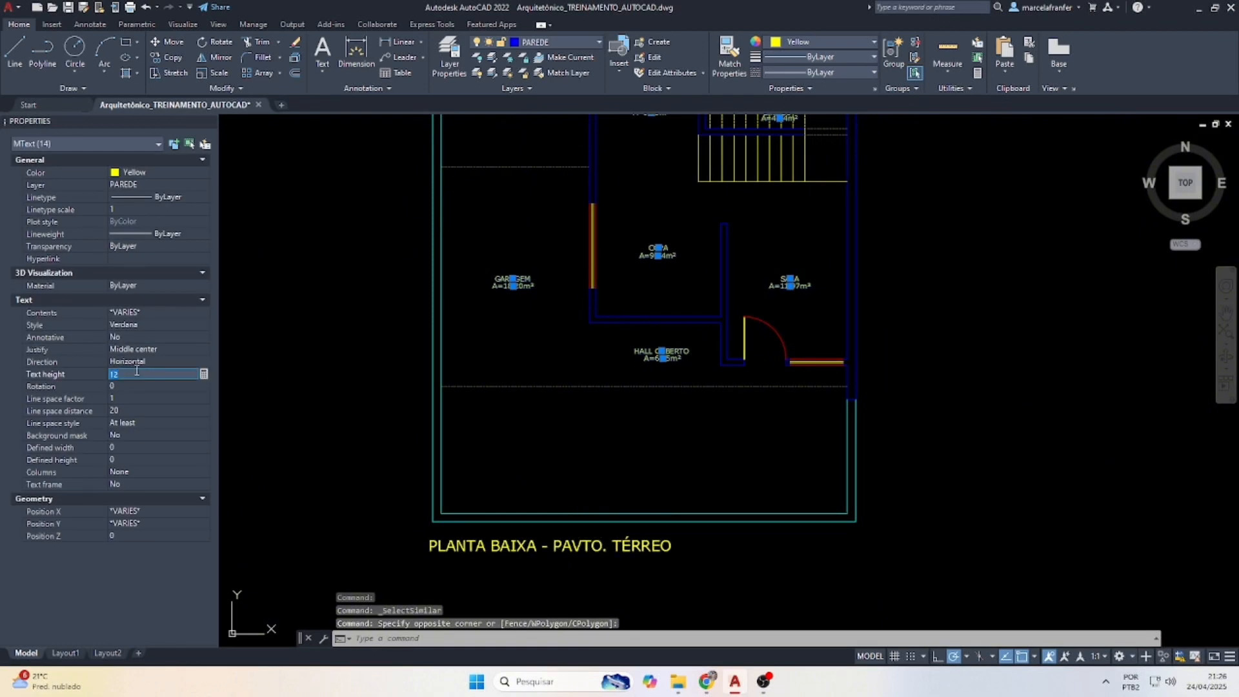
type("15")
key("Tab")
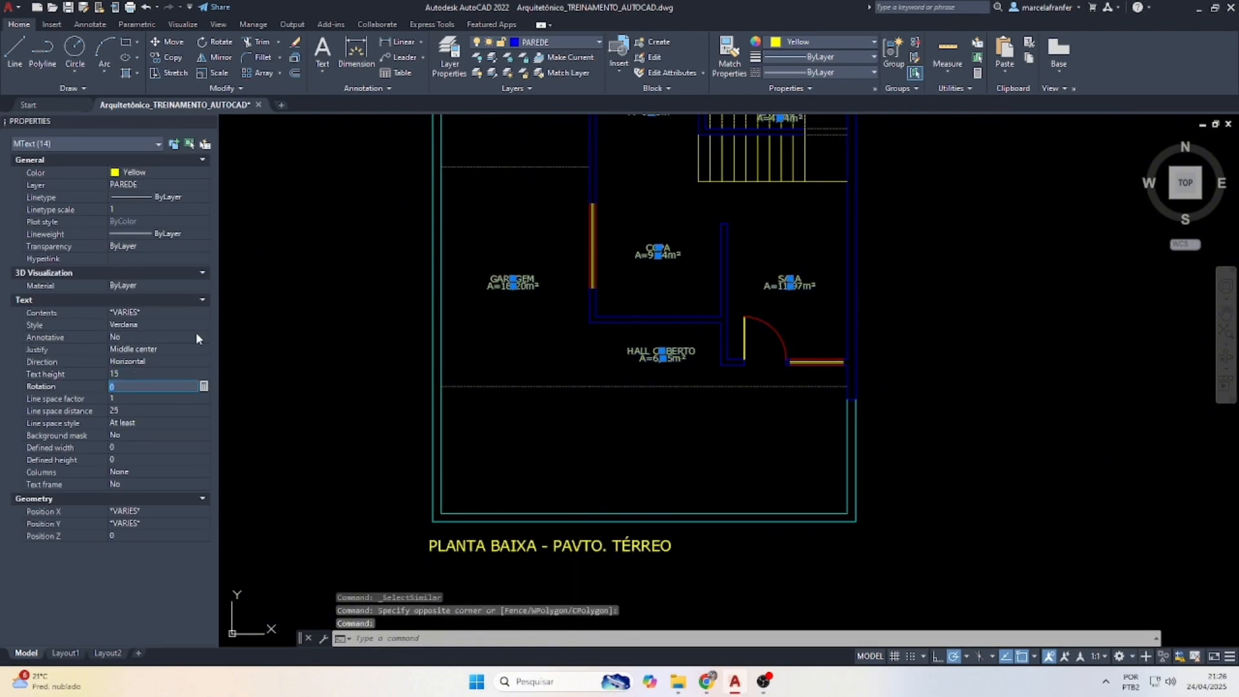
scroll(521, 367, "down", 5)
key("Escape")
key("Escape")
Move the LAVABO area label slightly down, away from the room name above it.
scroll(632, 218, "up", 8)
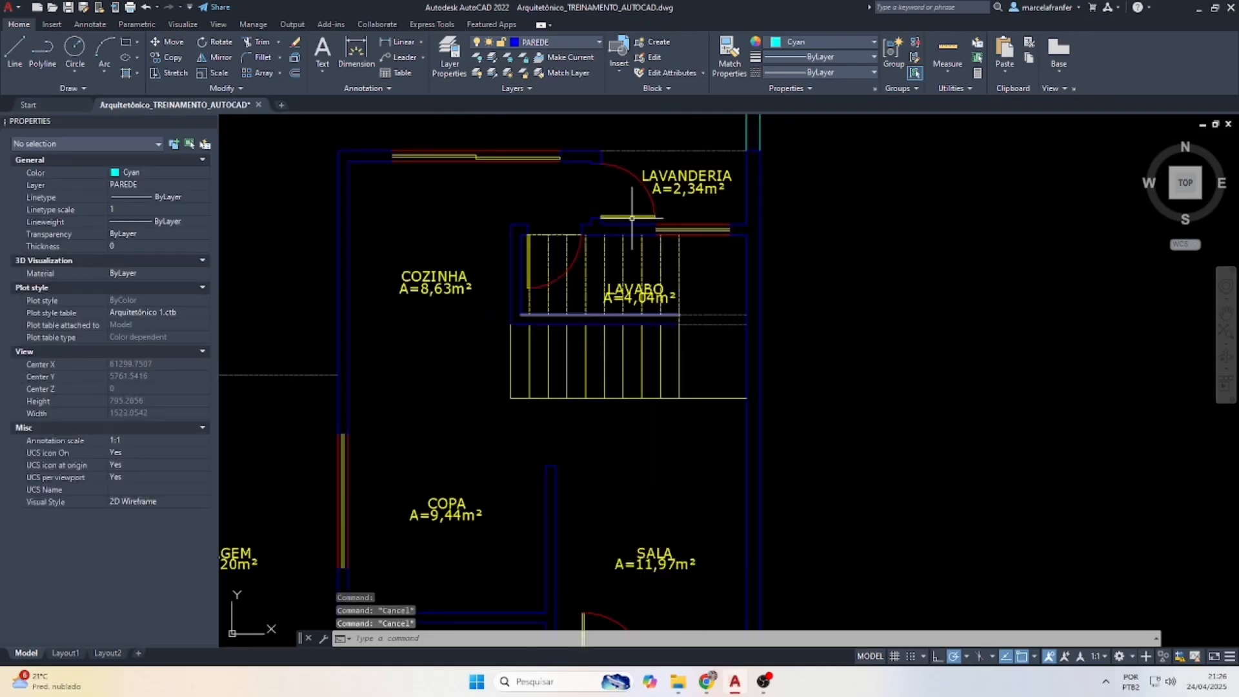
scroll(635, 284, "up", 3)
left_click(638, 320)
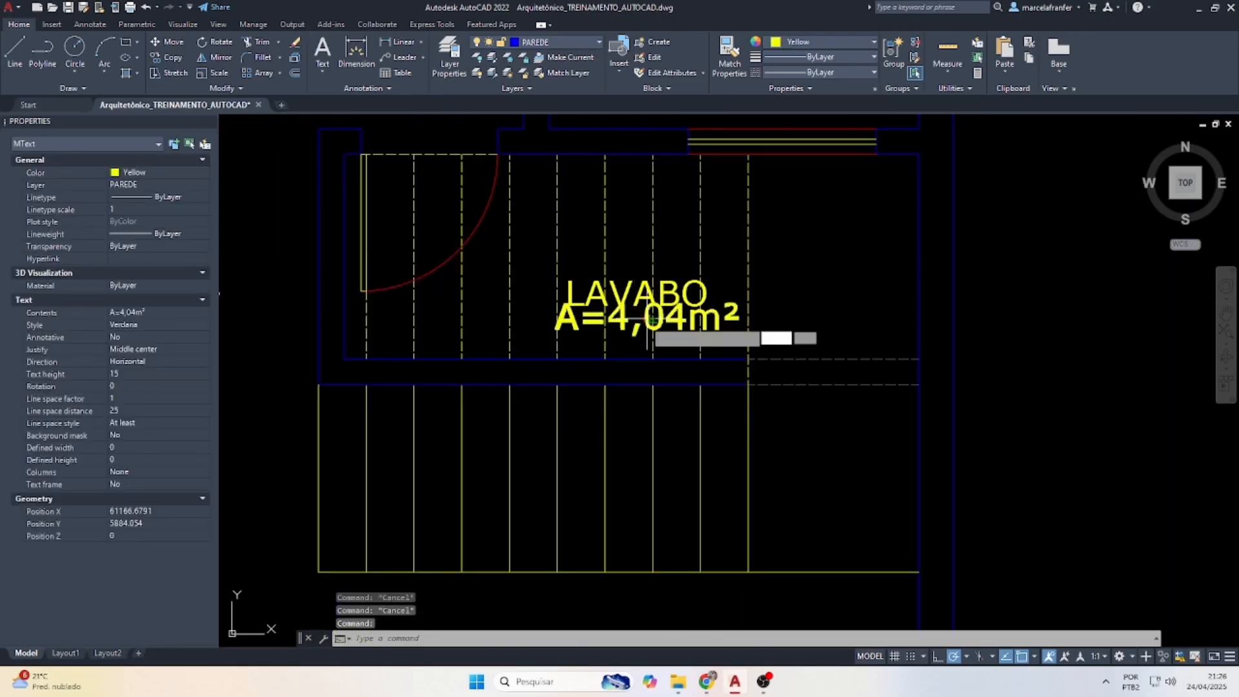
left_click(647, 327)
scroll(647, 327, "down", 4)
key("Escape")
scroll(586, 469, "down", 3)
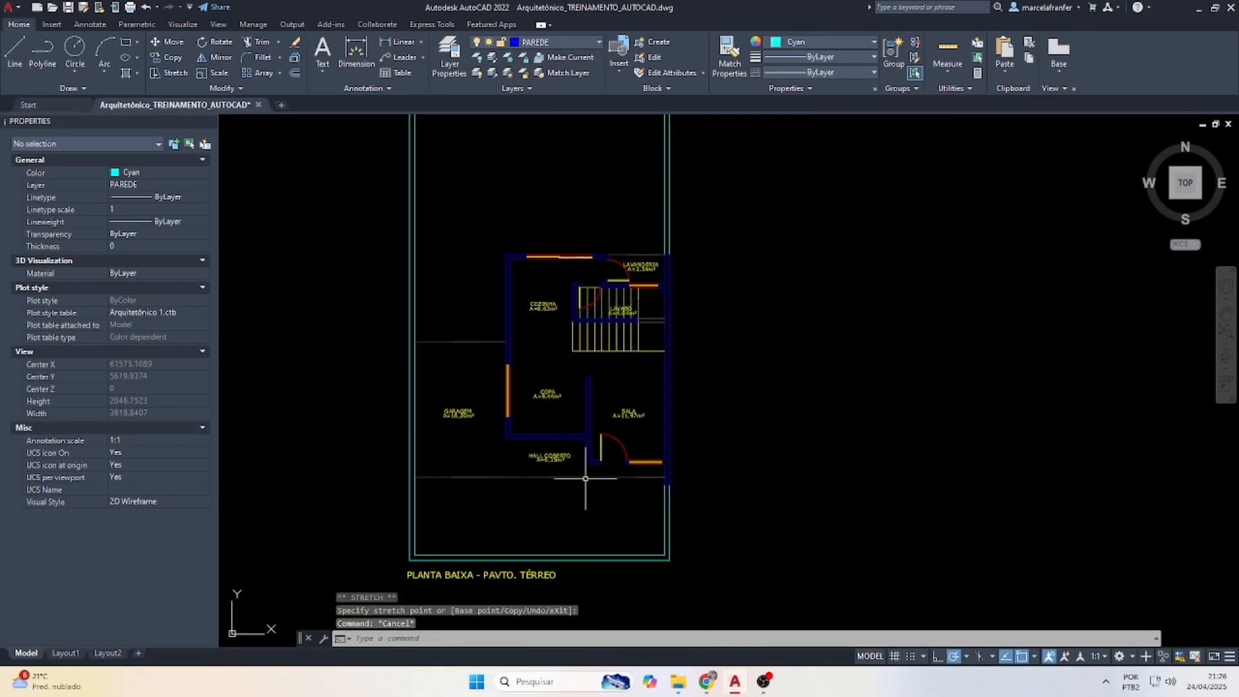
Copy the PLANTA BAIXA - PAVTO. TÉRREO title directly below the original.
scroll(586, 470, "up", 5)
scroll(465, 484, "down", 2)
left_click(480, 365)
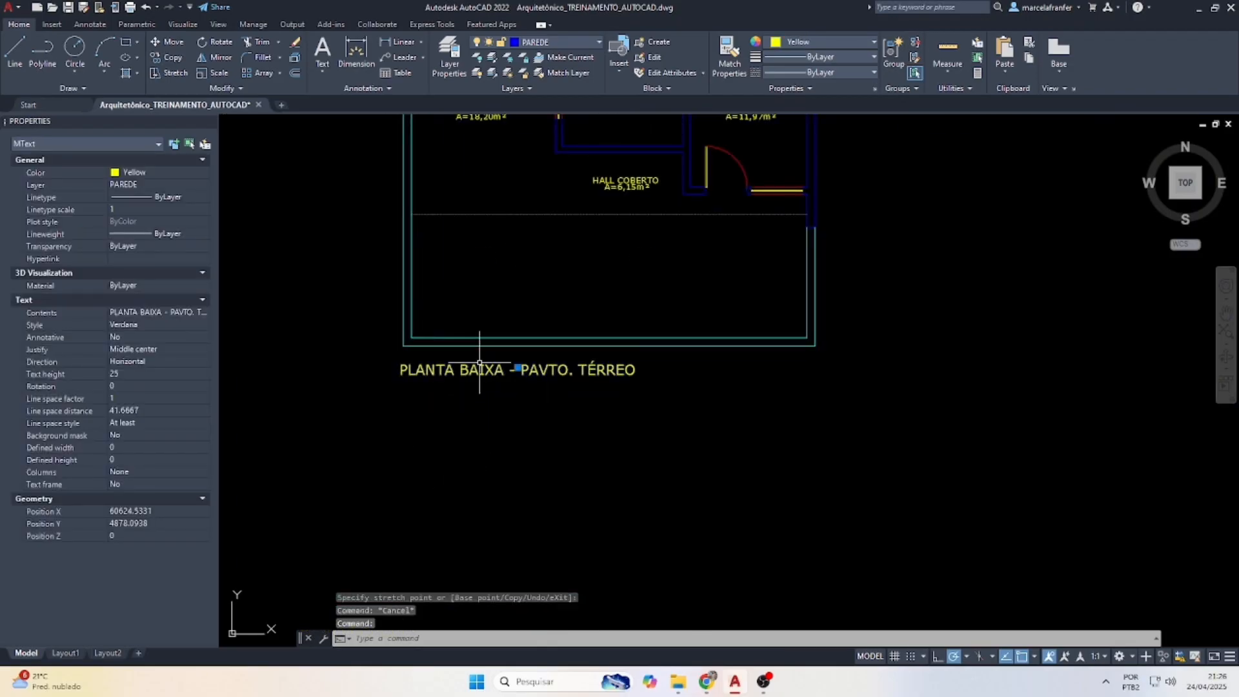
type("cp")
key("Return")
left_click(483, 364)
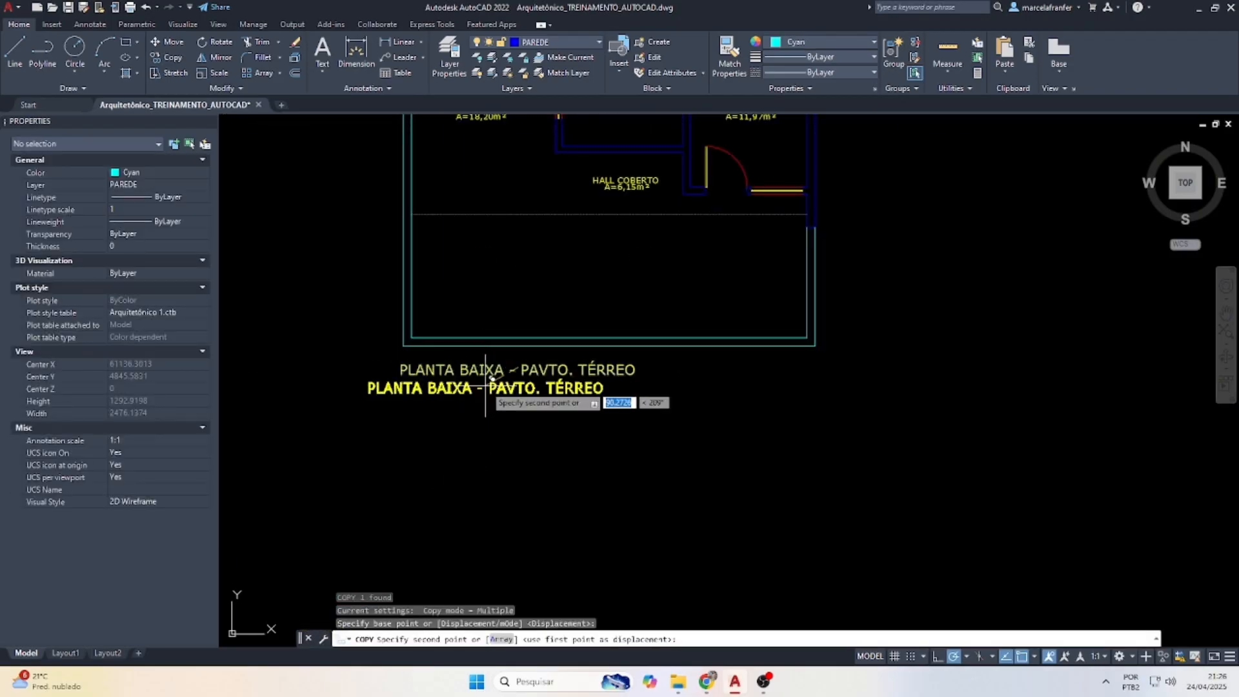
left_click(520, 388)
key("Escape")
Set the text height of the lower title copy to 15.
left_click(472, 387)
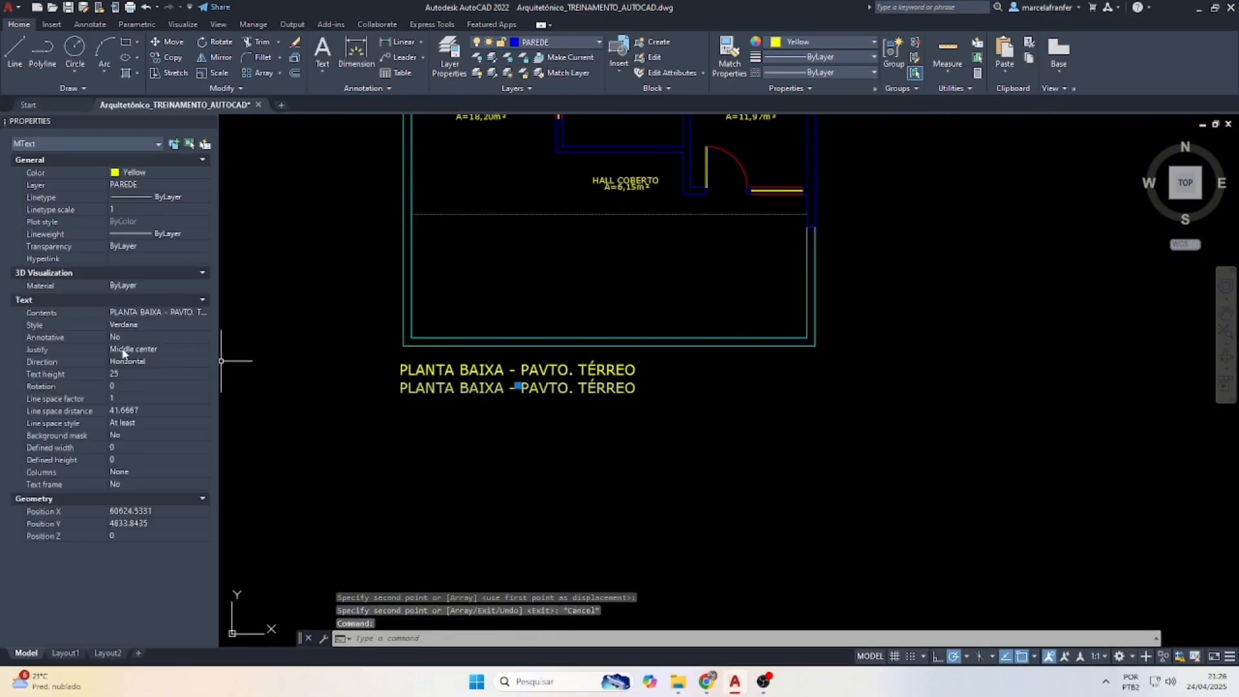
type("15")
key("Tab")
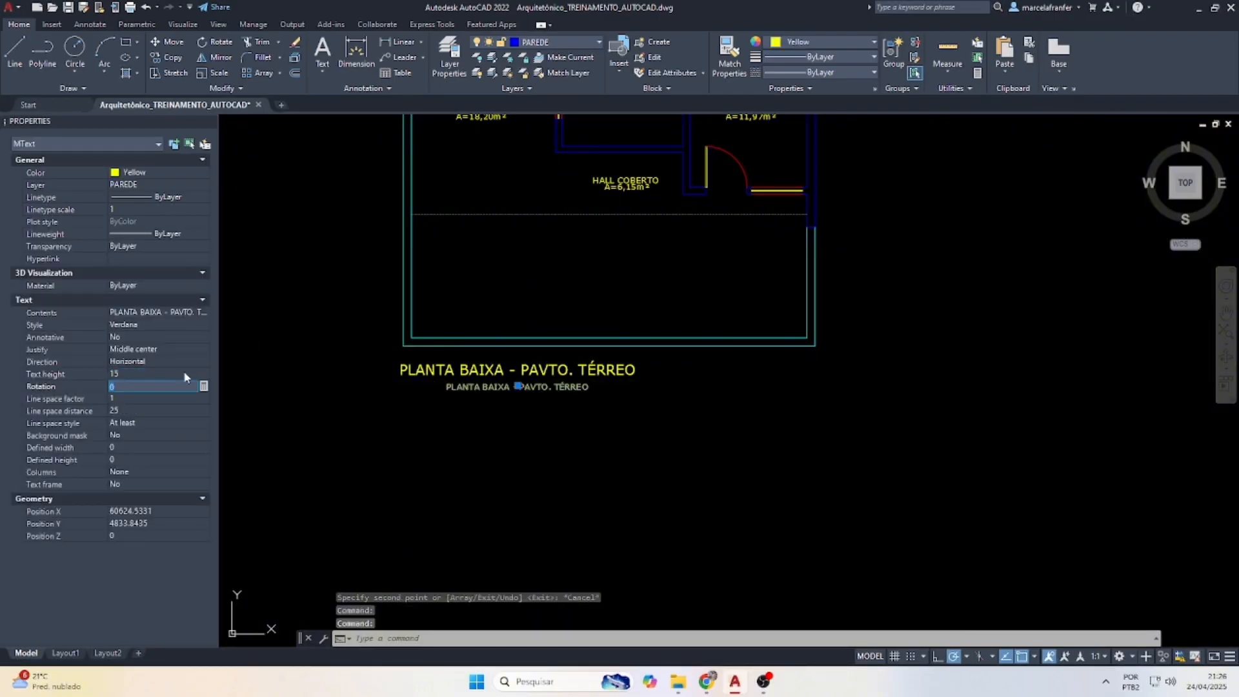
Move the smaller title copy horizontally so its start aligns with the start of the main title above.
scroll(531, 332, "up", 2)
left_click(500, 411)
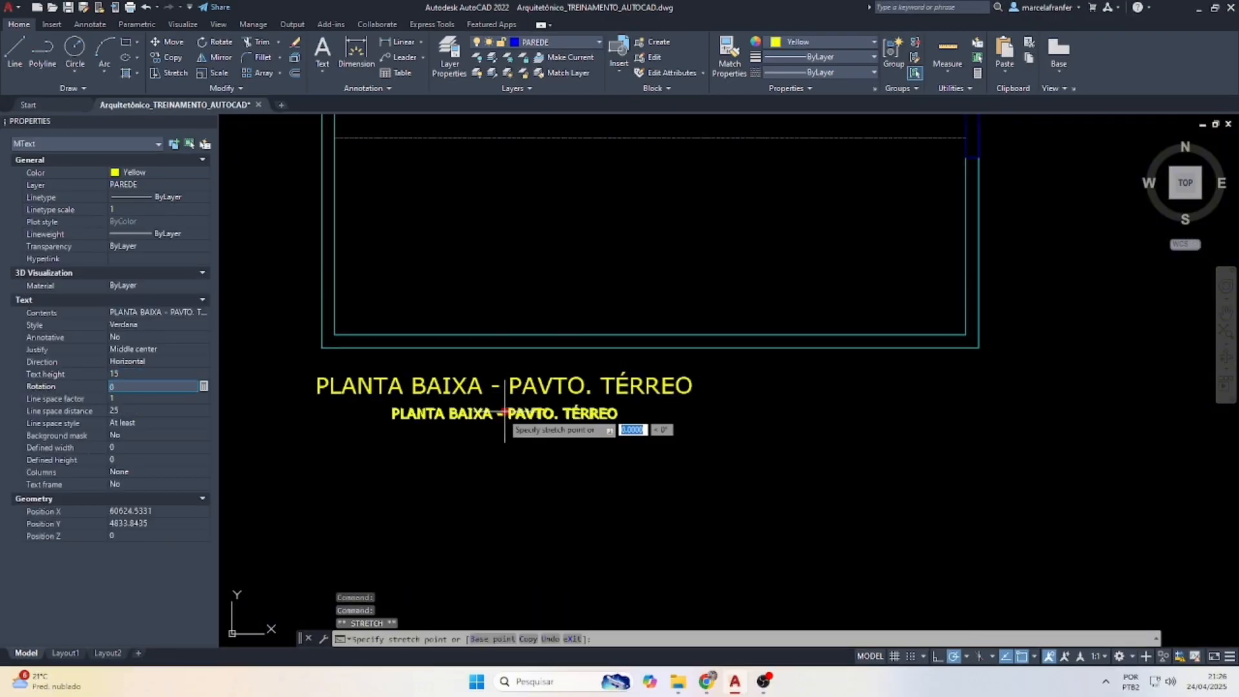
left_click(429, 413)
Replace the text of the smaller title copy with A=0,00m².
scroll(288, 420, "up", 4)
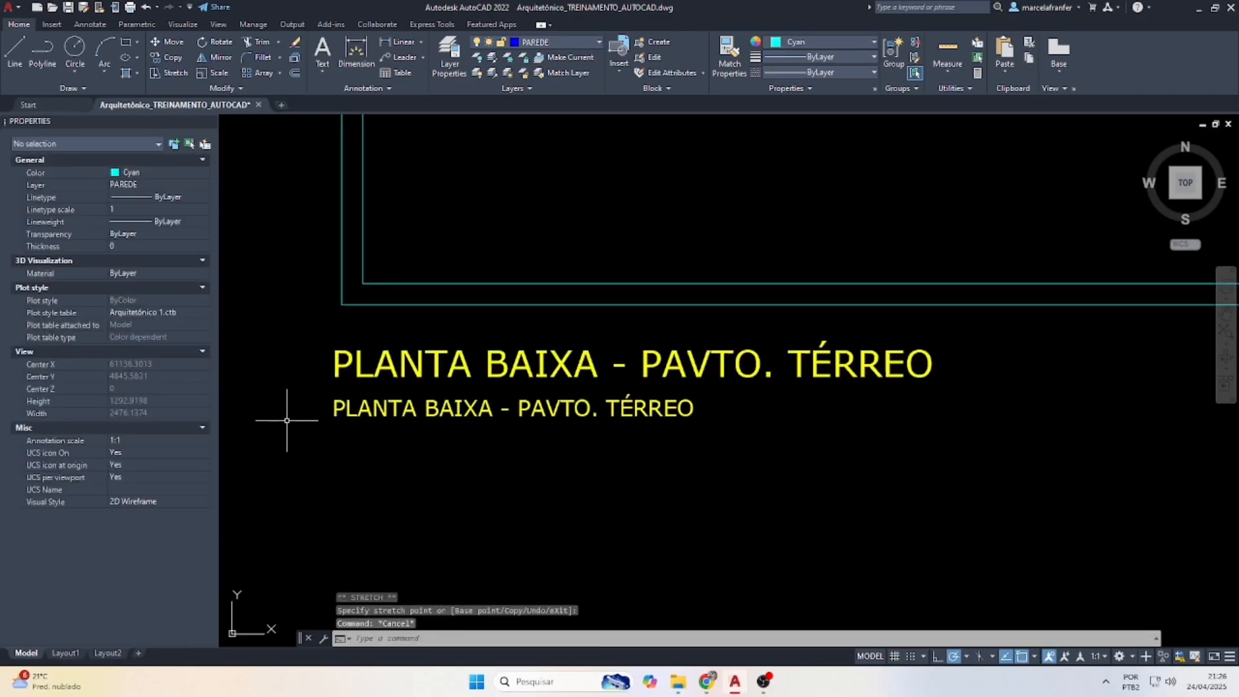
double_click(349, 408)
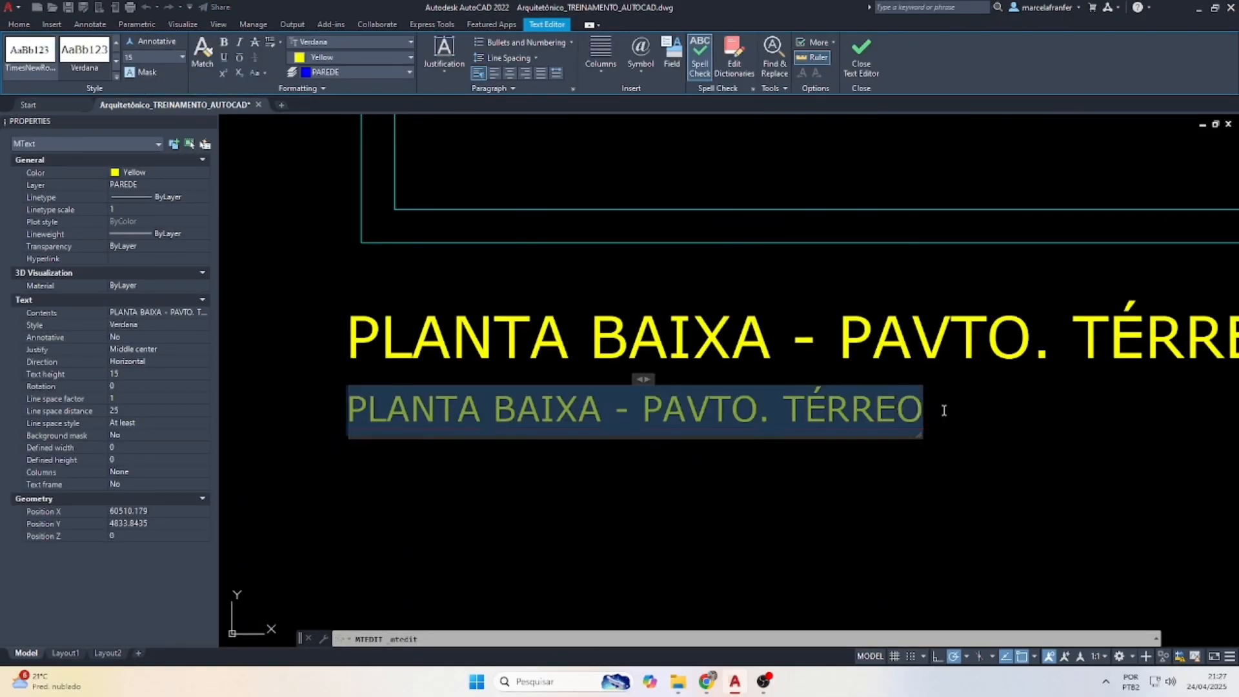
type("a=-")
key("BackSpace")
key("BackSpace")
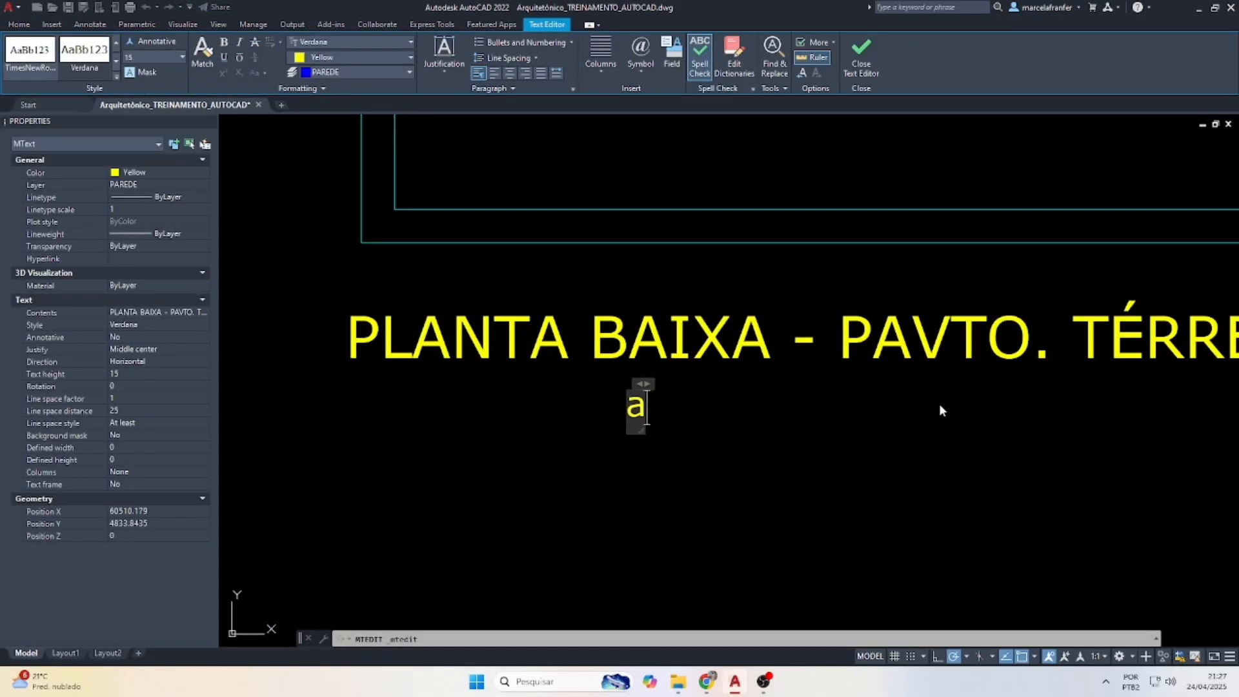
type("=0,")
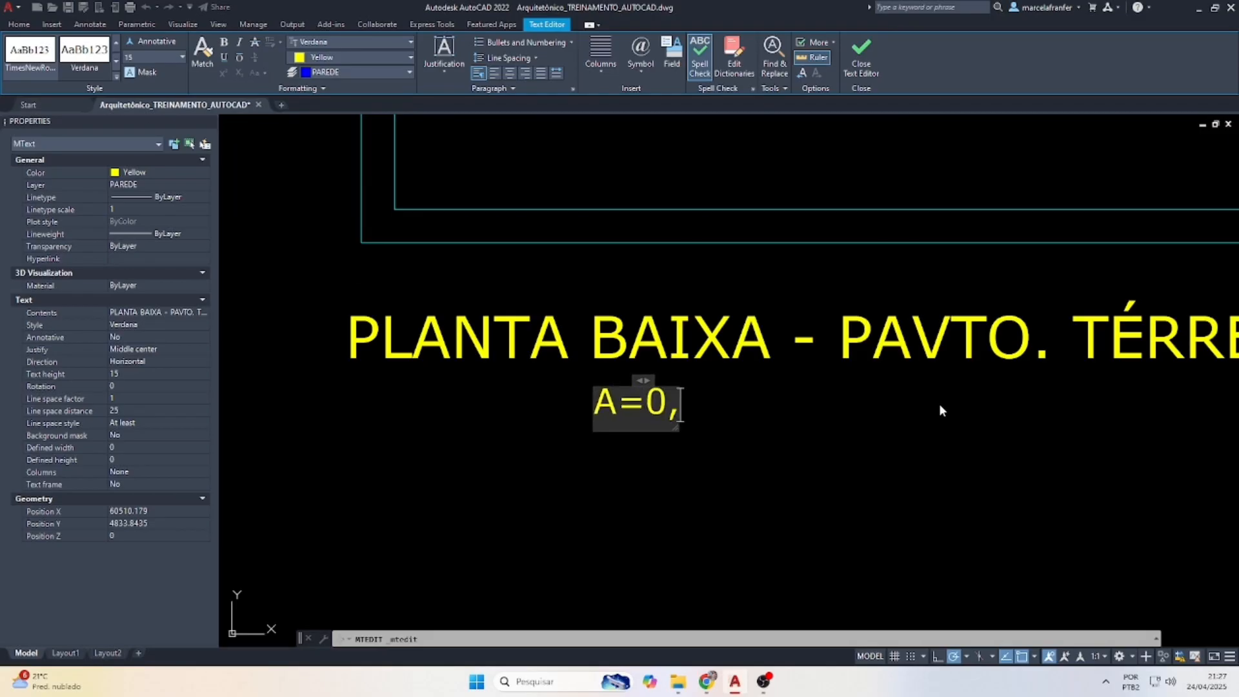
type("00m")
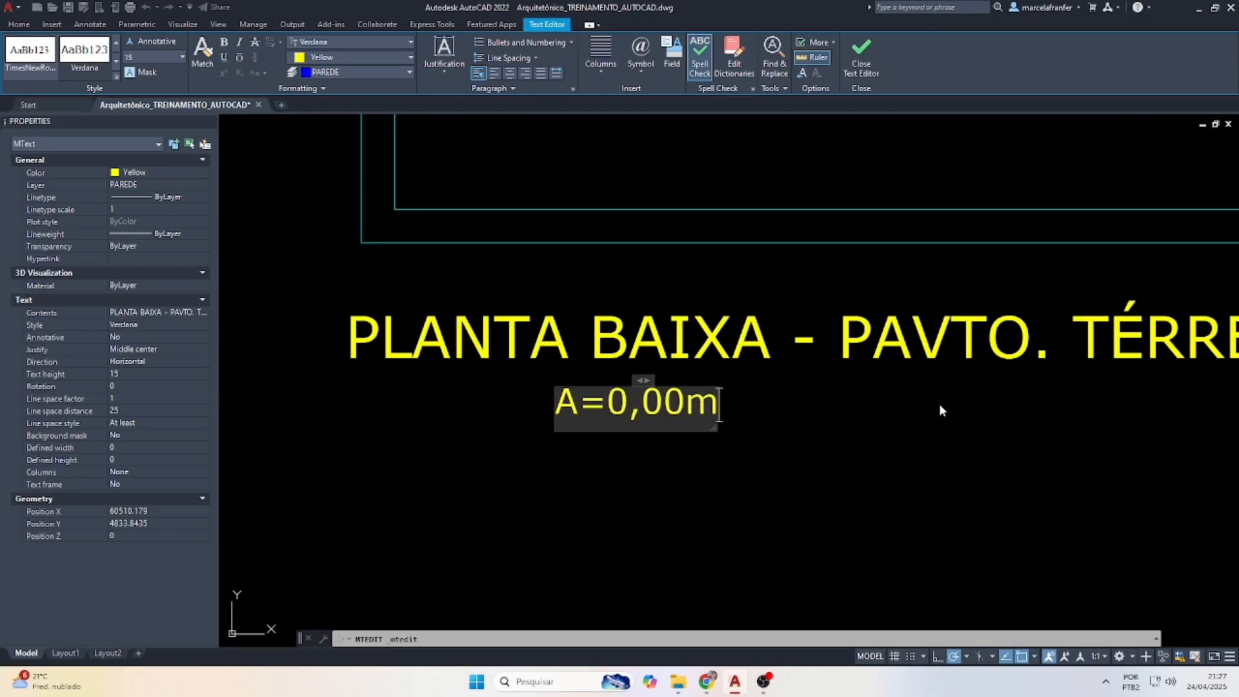
type("²")
left_click(589, 541)
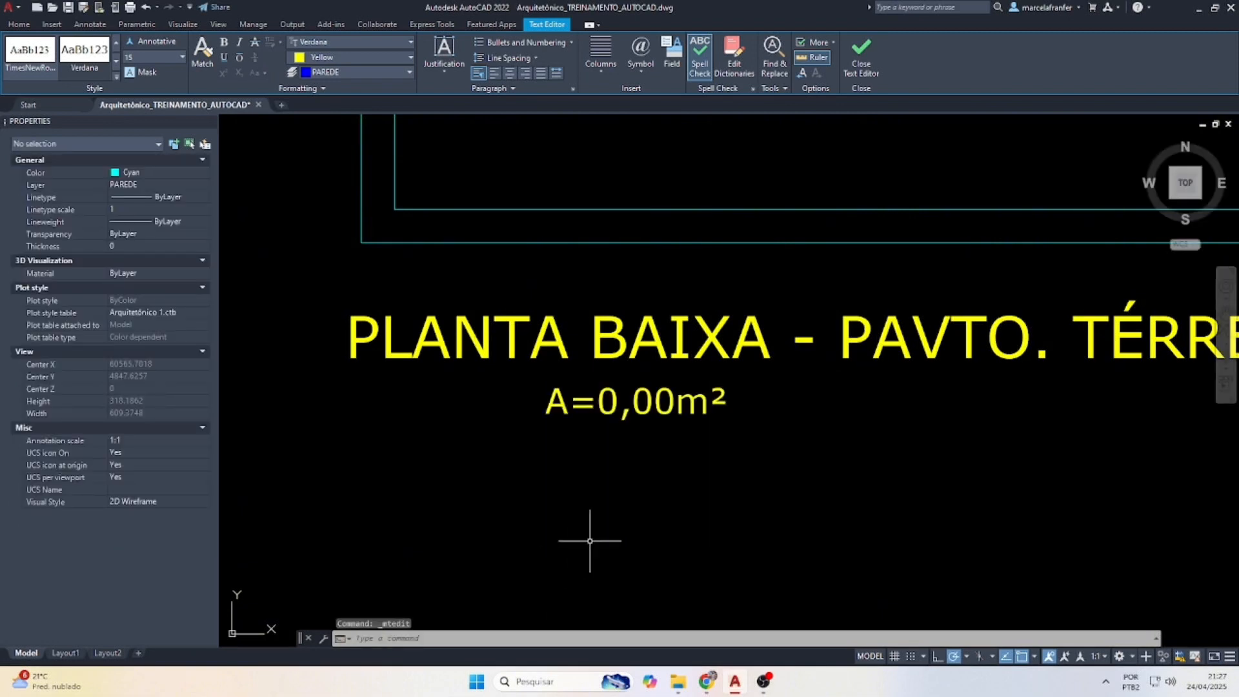
Move the A=0,00m² line horizontally so it starts flush with the main title.
left_click(586, 386)
left_click(639, 403)
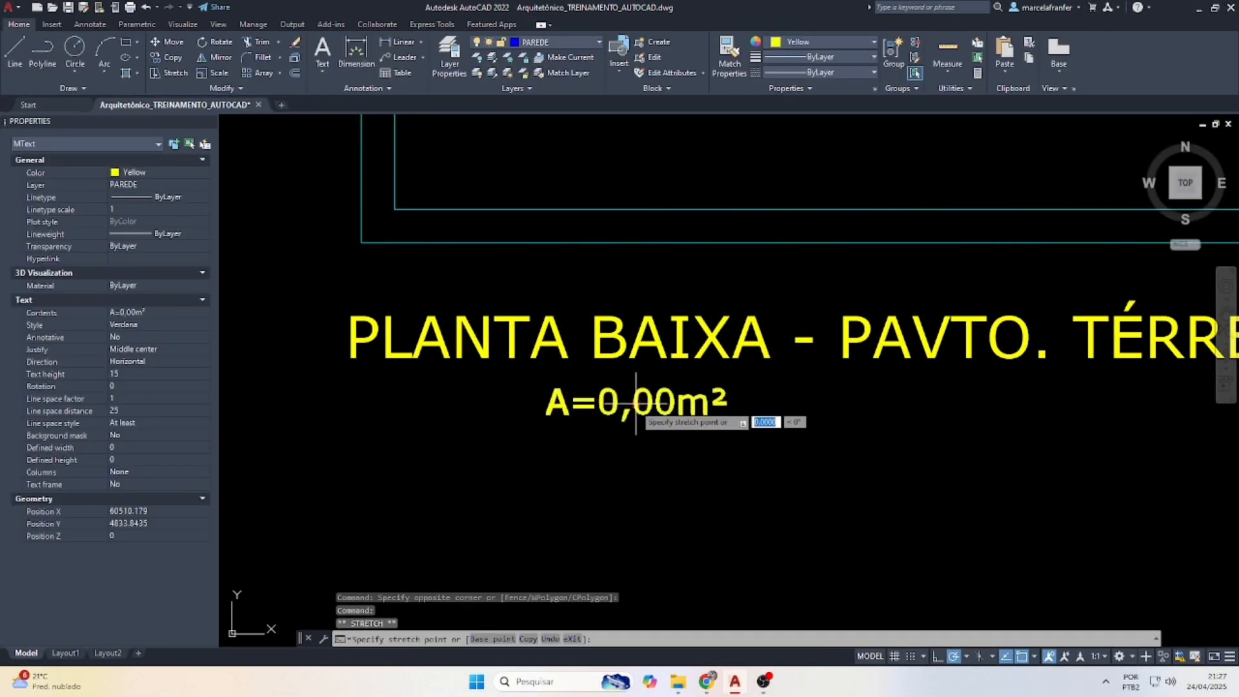
left_click(448, 404)
key("Escape")
Copy the A=0,00m² line directly below itself.
left_click(478, 465)
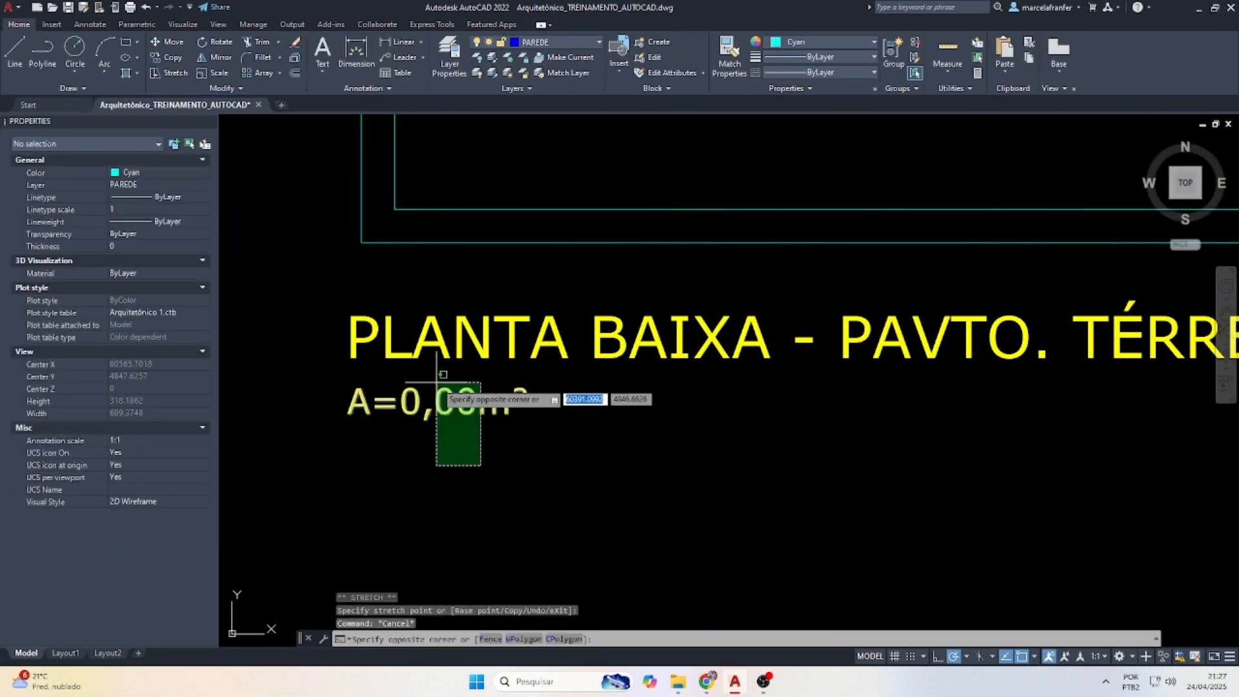
left_click(434, 379)
key("Return")
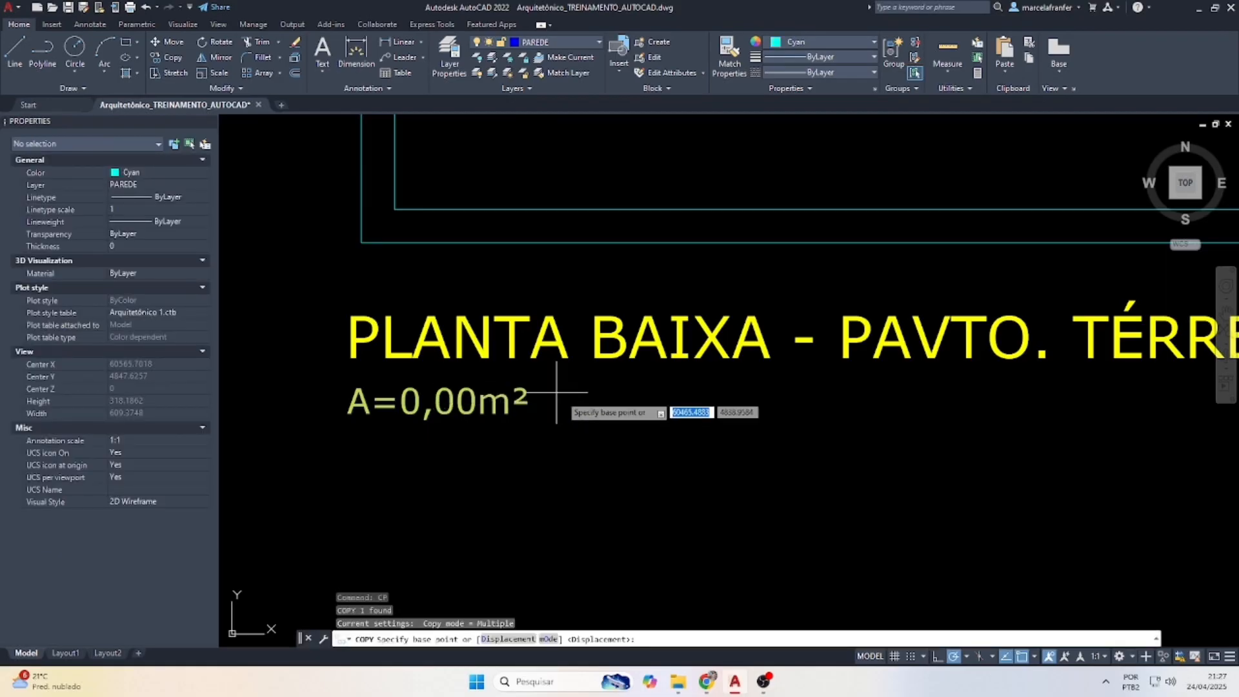
left_click(563, 395)
left_click(563, 443)
key("Escape")
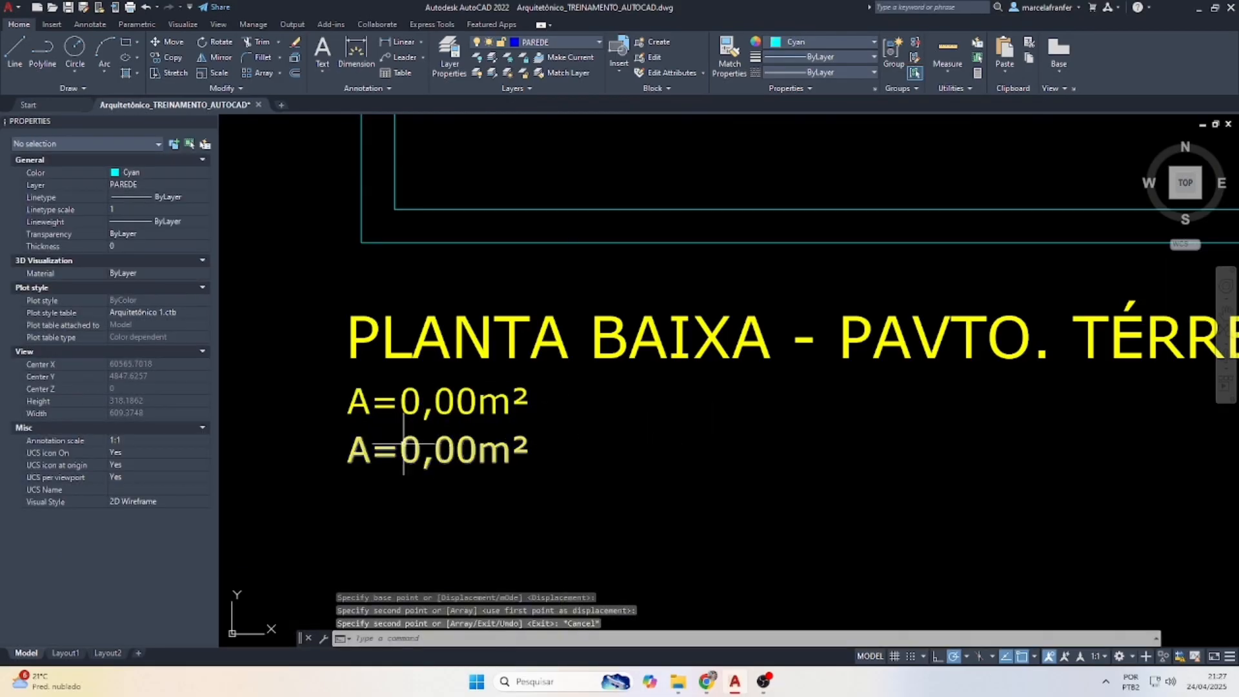
Replace the text of the lower A=0,00m² copy with "Escala.:", a run of underscores and 1:75.
double_click(400, 452)
left_click_drag(368, 452, 571, 455)
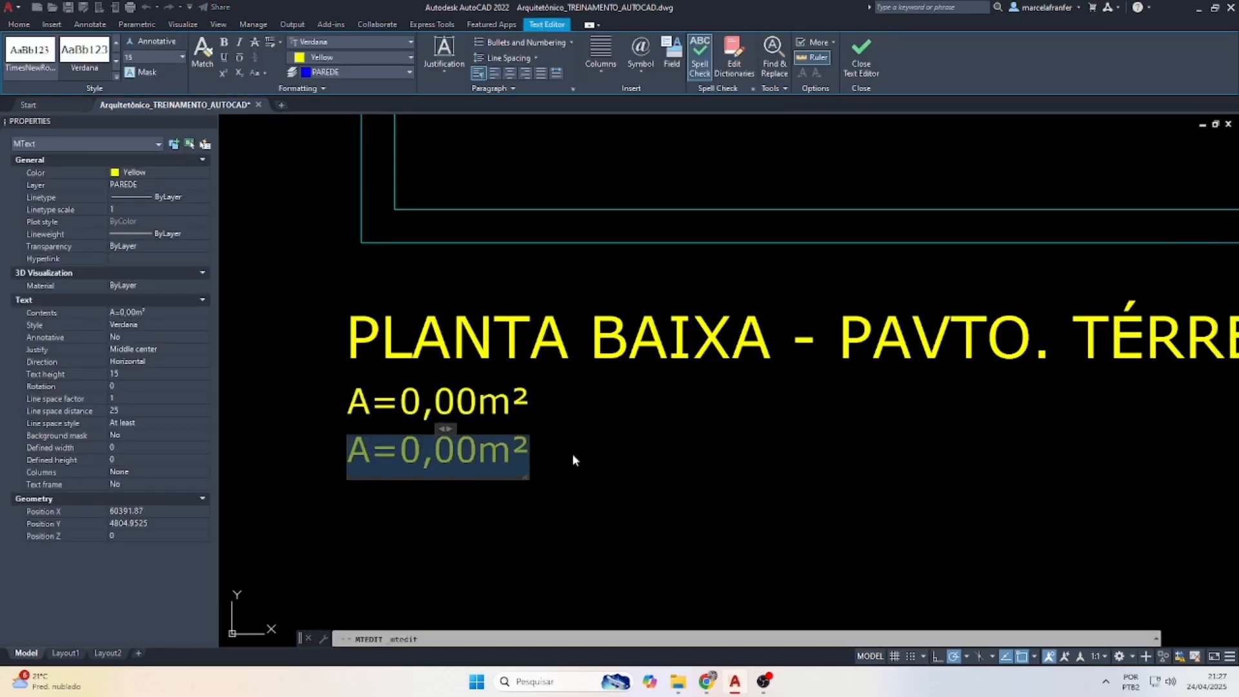
type("escala")
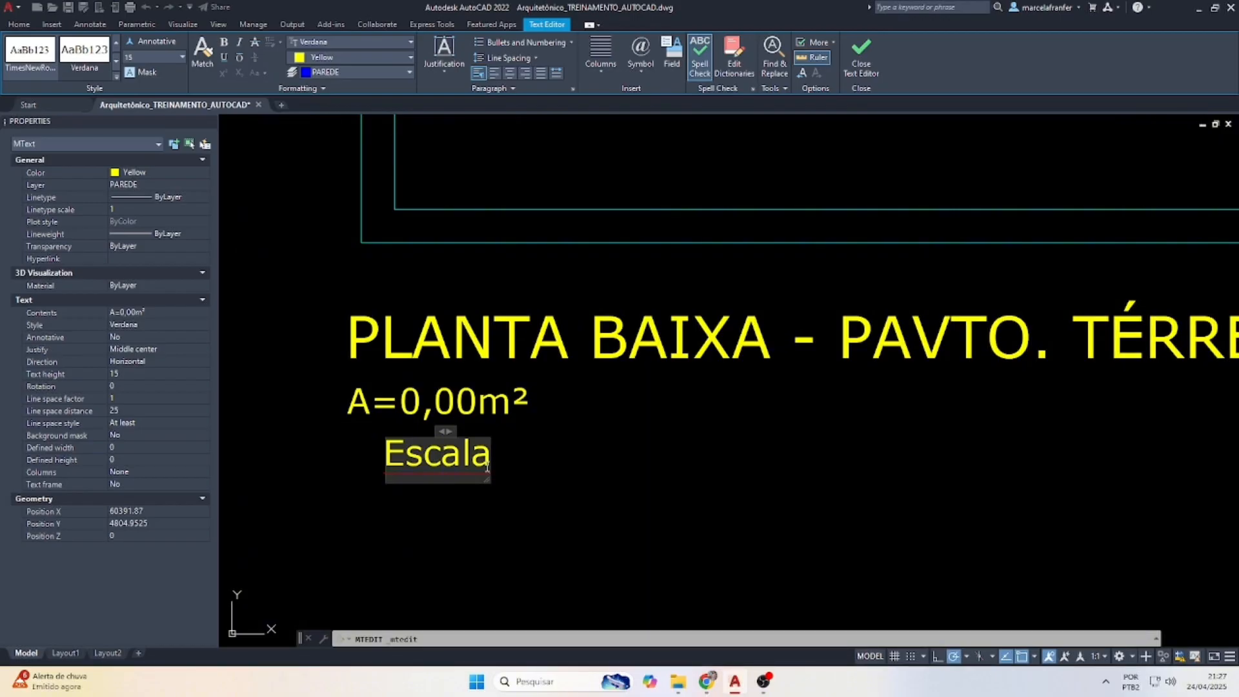
type(".:")
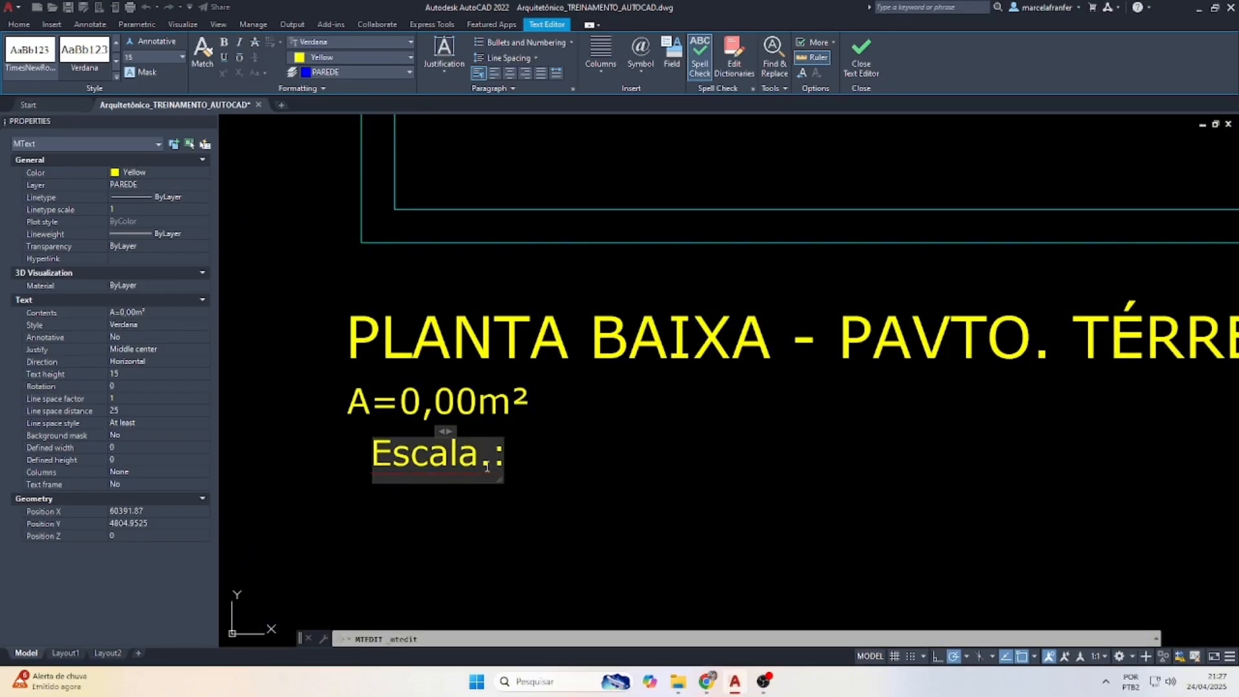
type("______1")
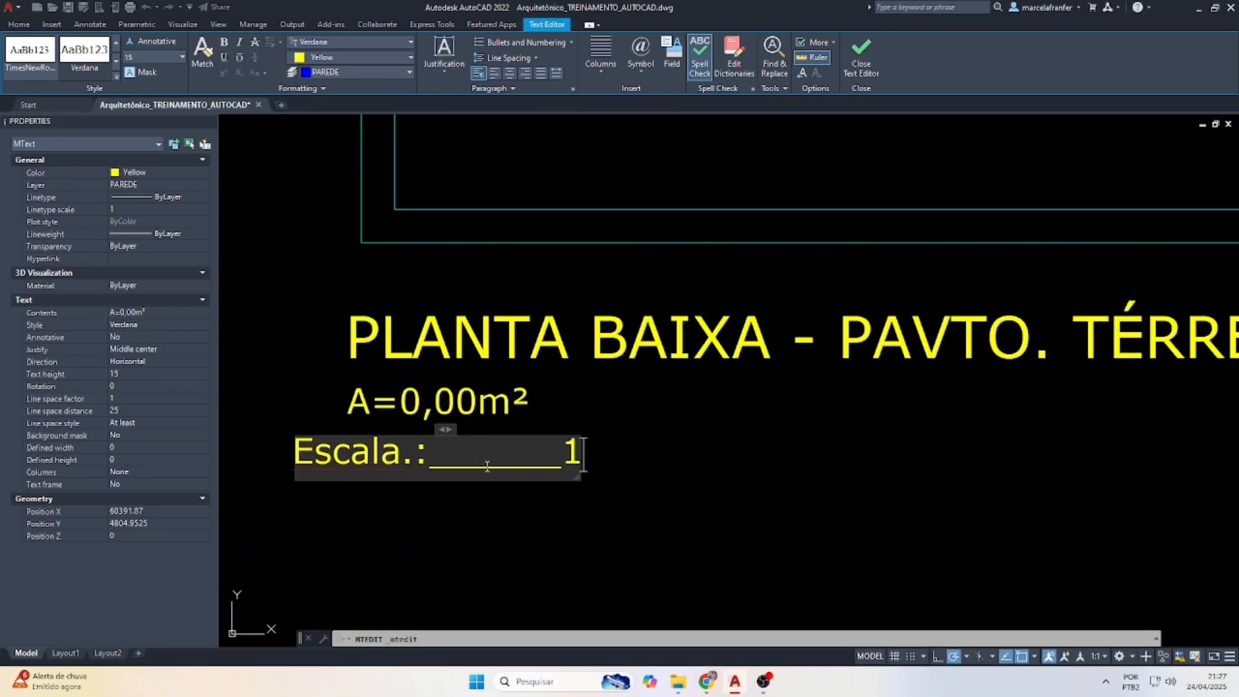
type(":75")
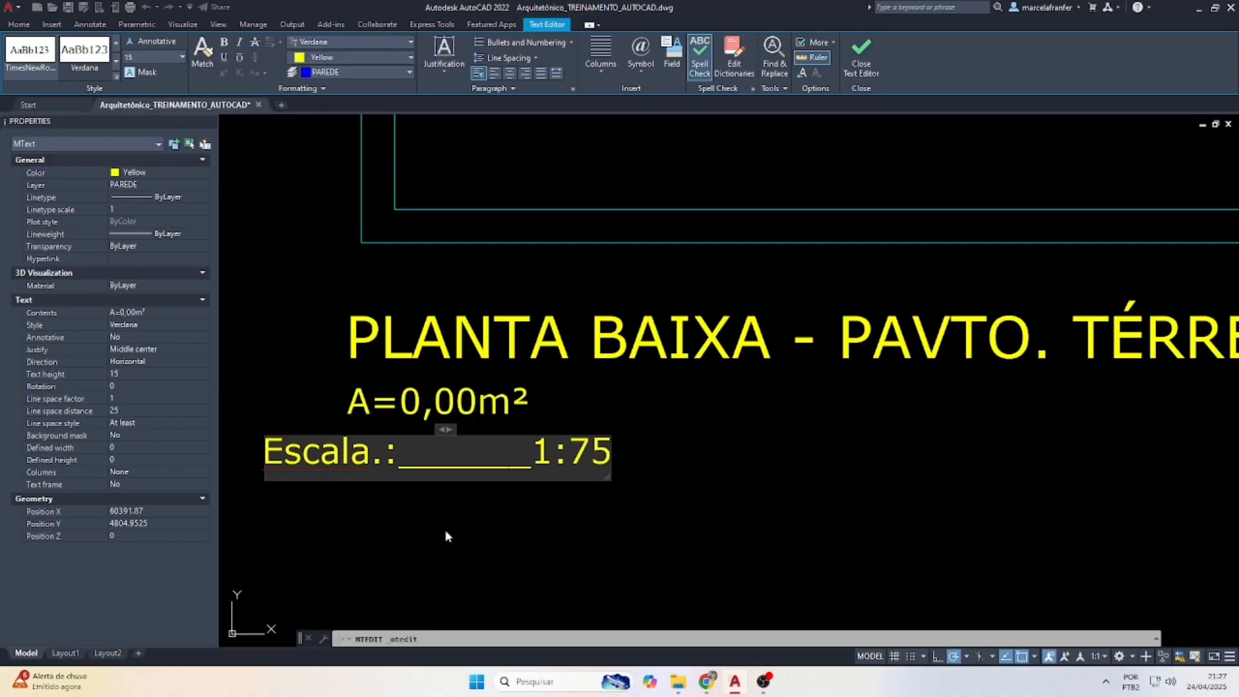
left_click(447, 536)
Move the Escala line horizontally so it starts flush with the area line above it.
left_click(464, 520)
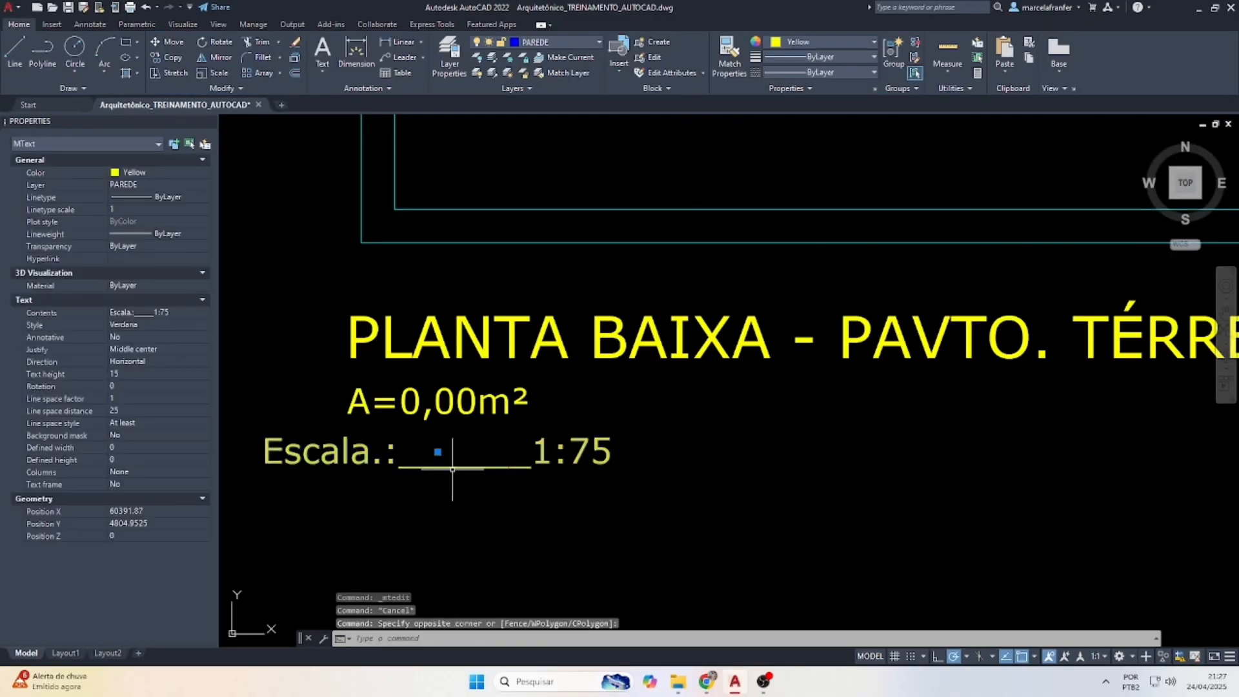
left_click_drag(453, 470, 538, 472)
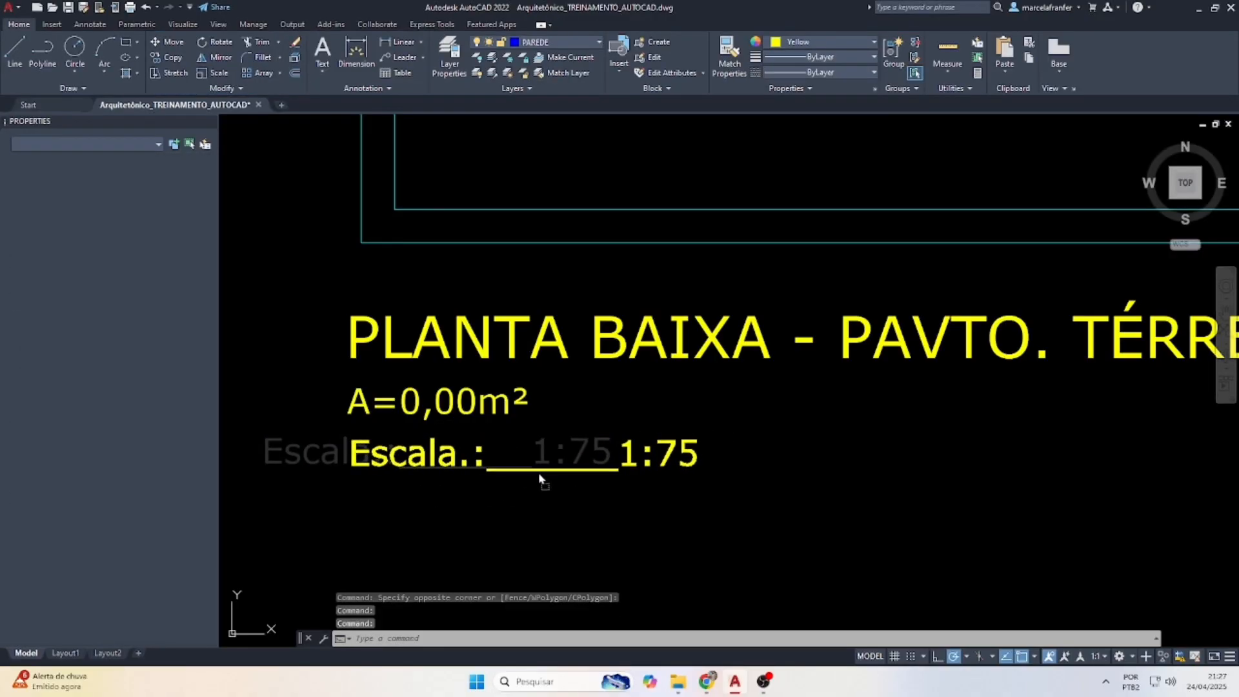
key("Escape")
scroll(539, 481, "down", 10)
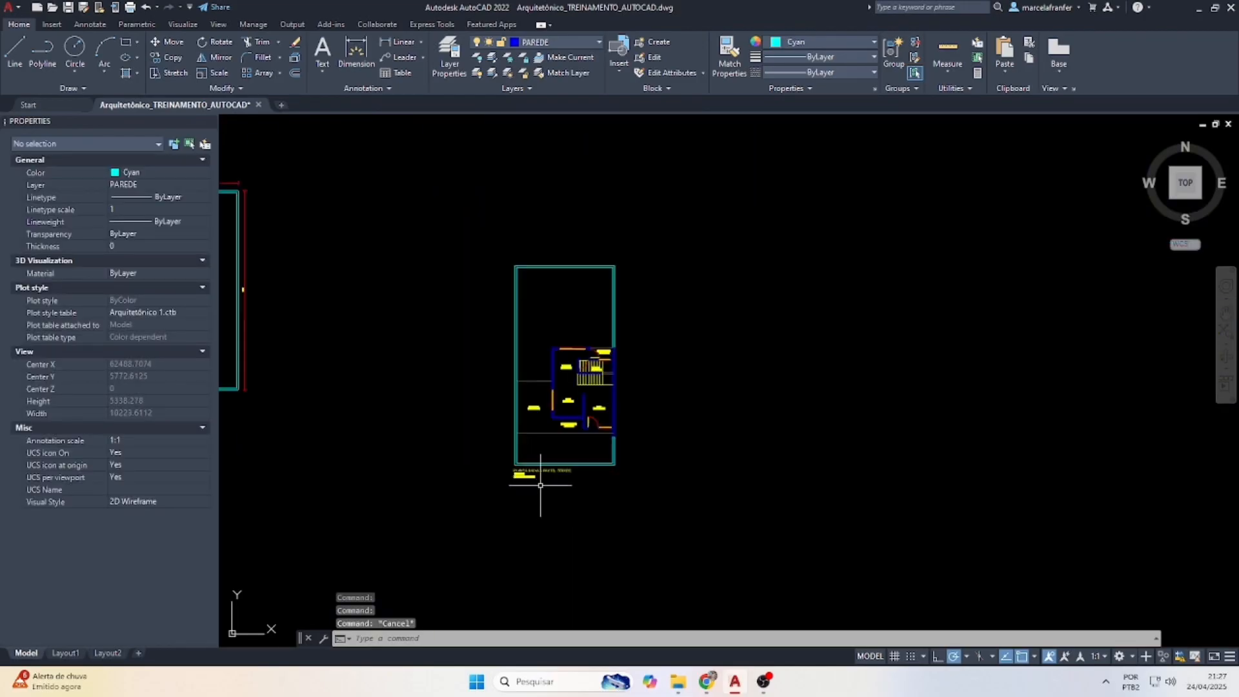
key("Escape")
scroll(540, 485, "up", 5)
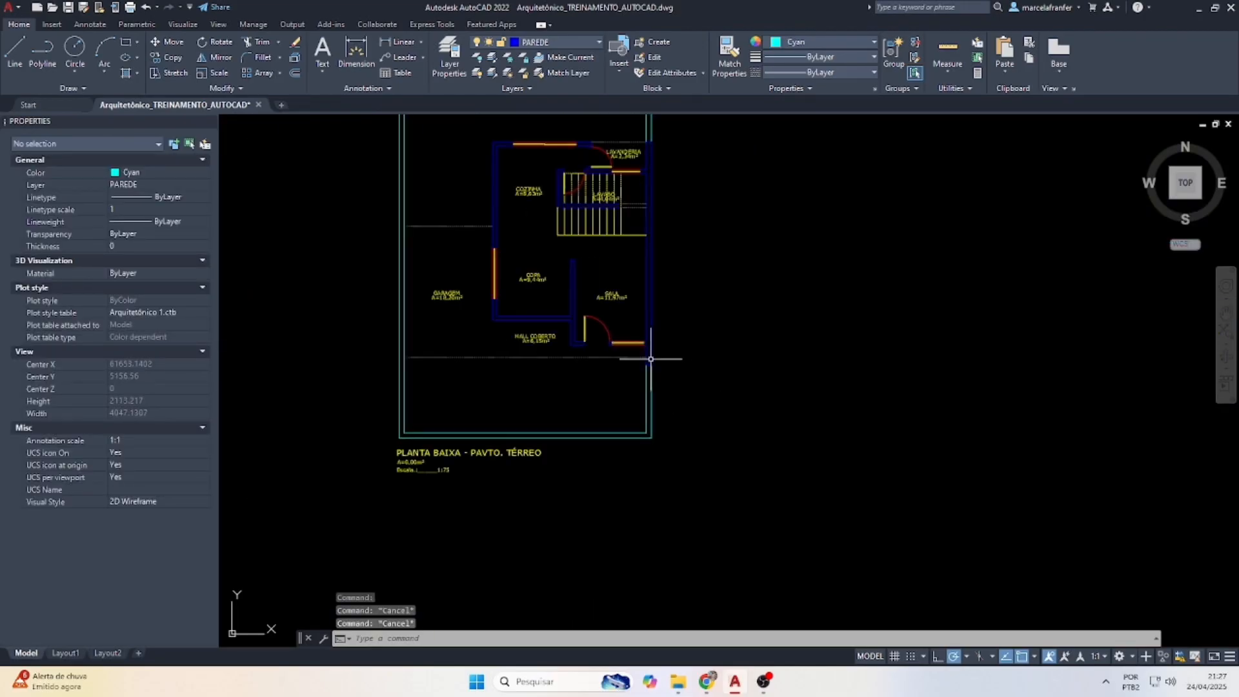
scroll(650, 359, "up", 4)
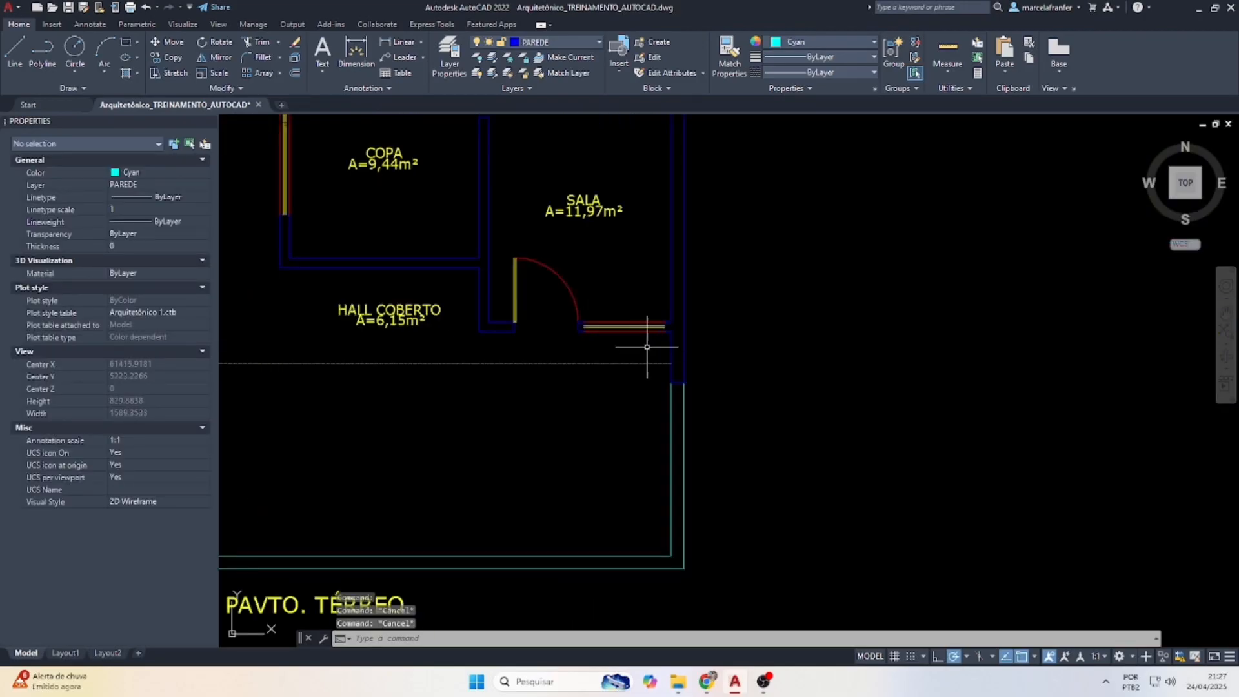
left_click(413, 48)
left_click(665, 328)
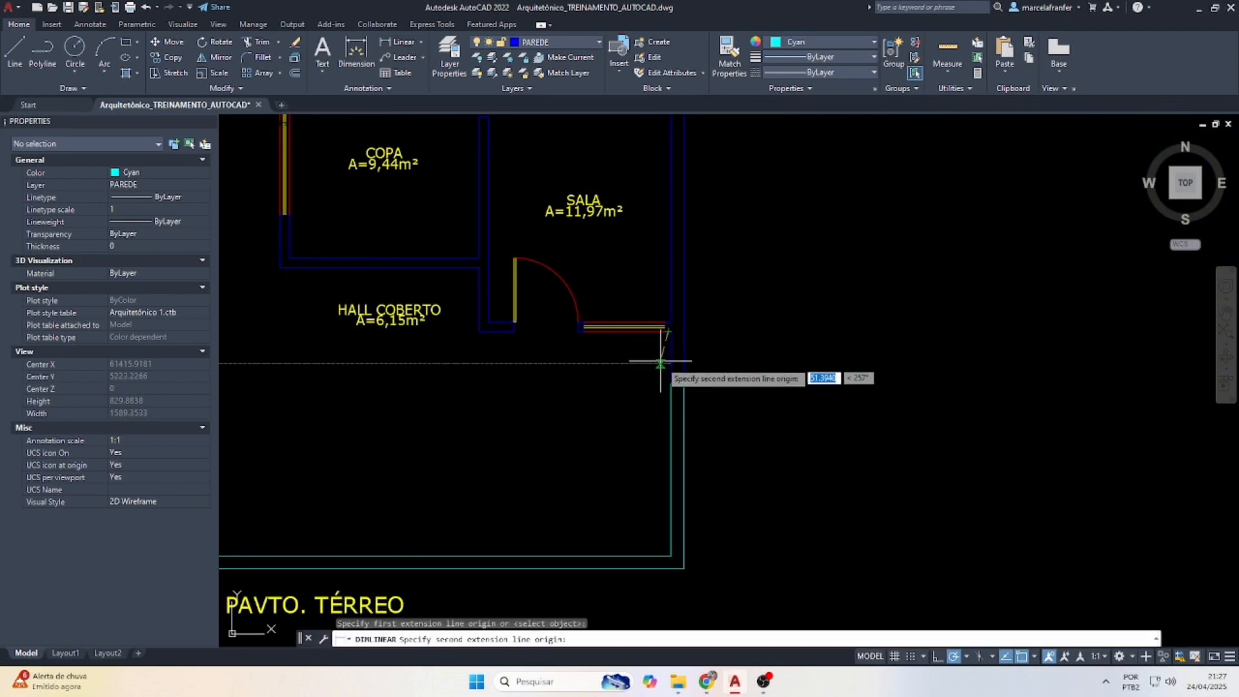
left_click(661, 364)
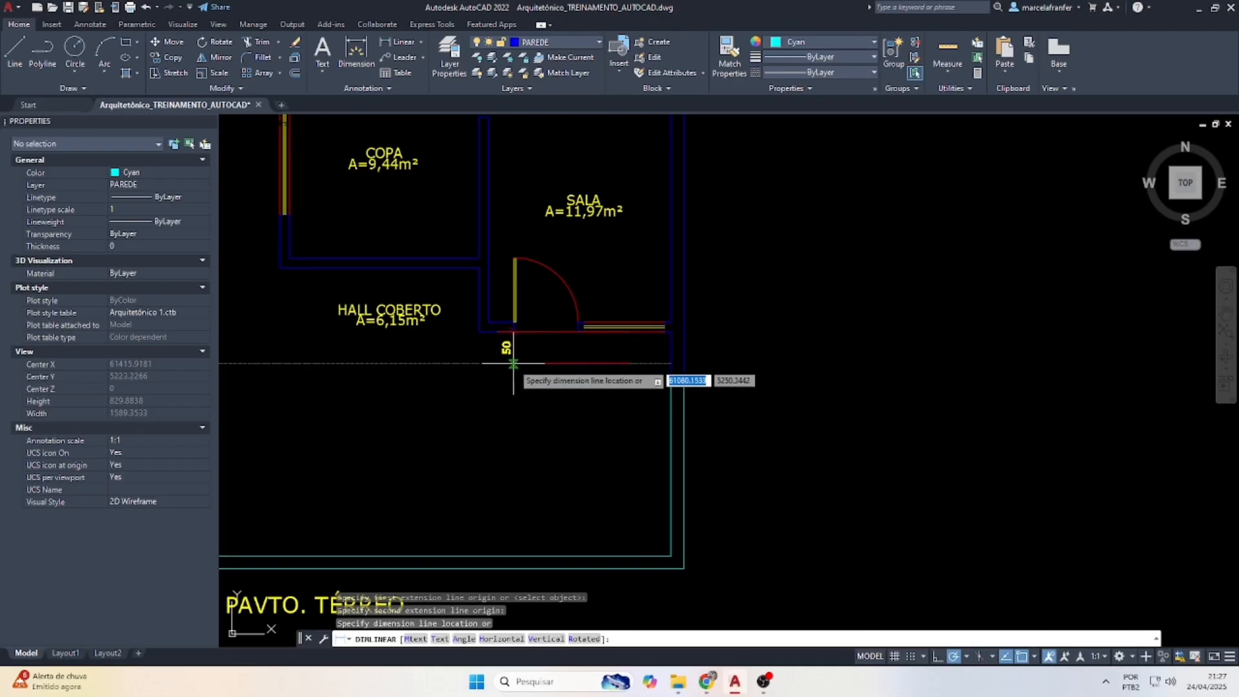
key("Escape")
Dimension the gap between the wall corner beside HALL COBERTO and the dashed line, and erase the dimension.
key("space")
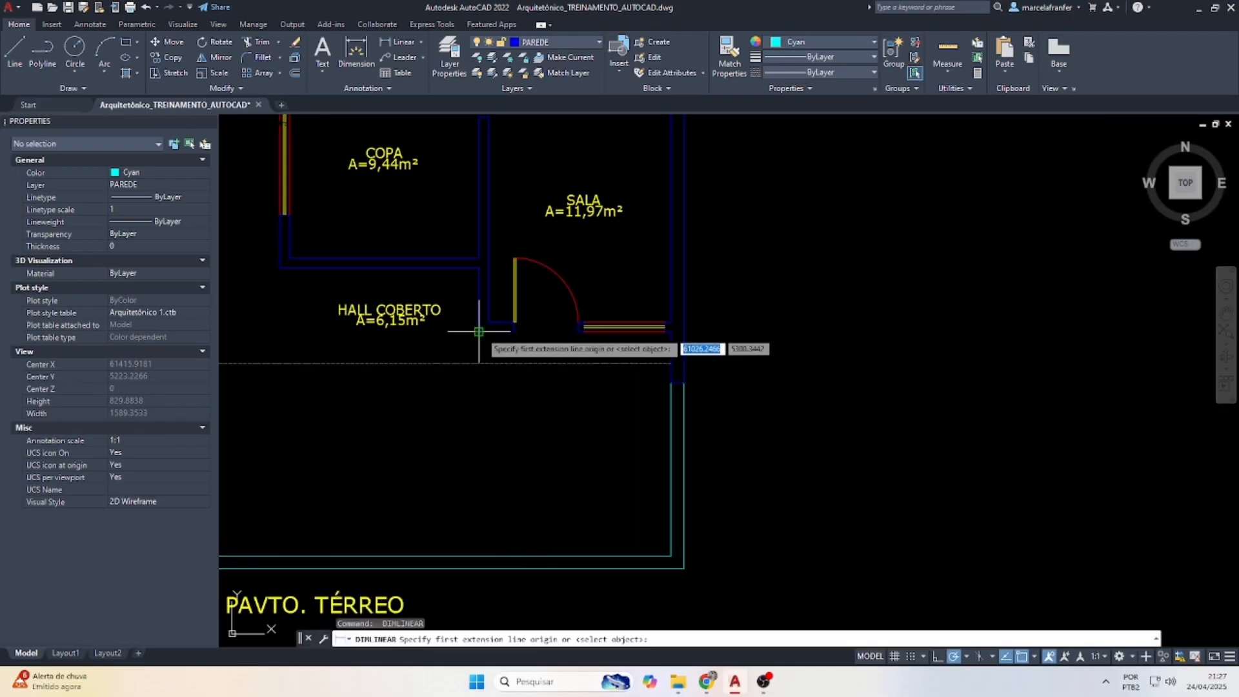
left_click(479, 331)
left_click(479, 363)
scroll(532, 363, "down", 4)
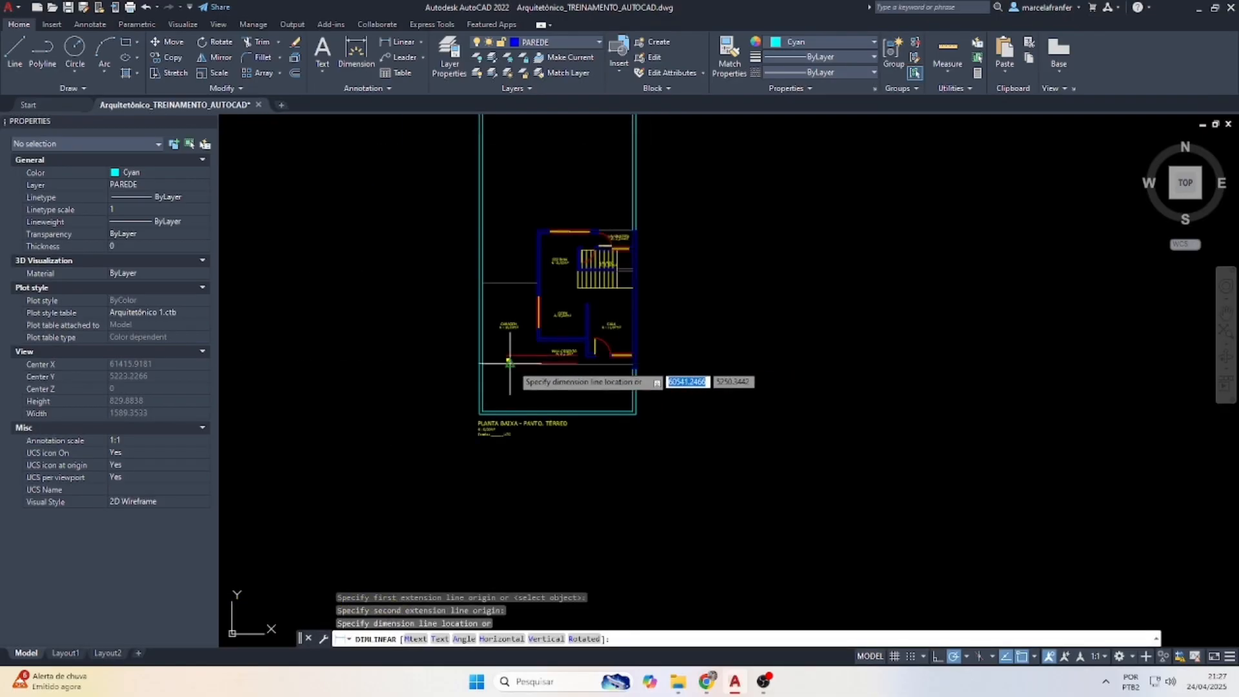
scroll(478, 360, "up", 2)
left_click(456, 360)
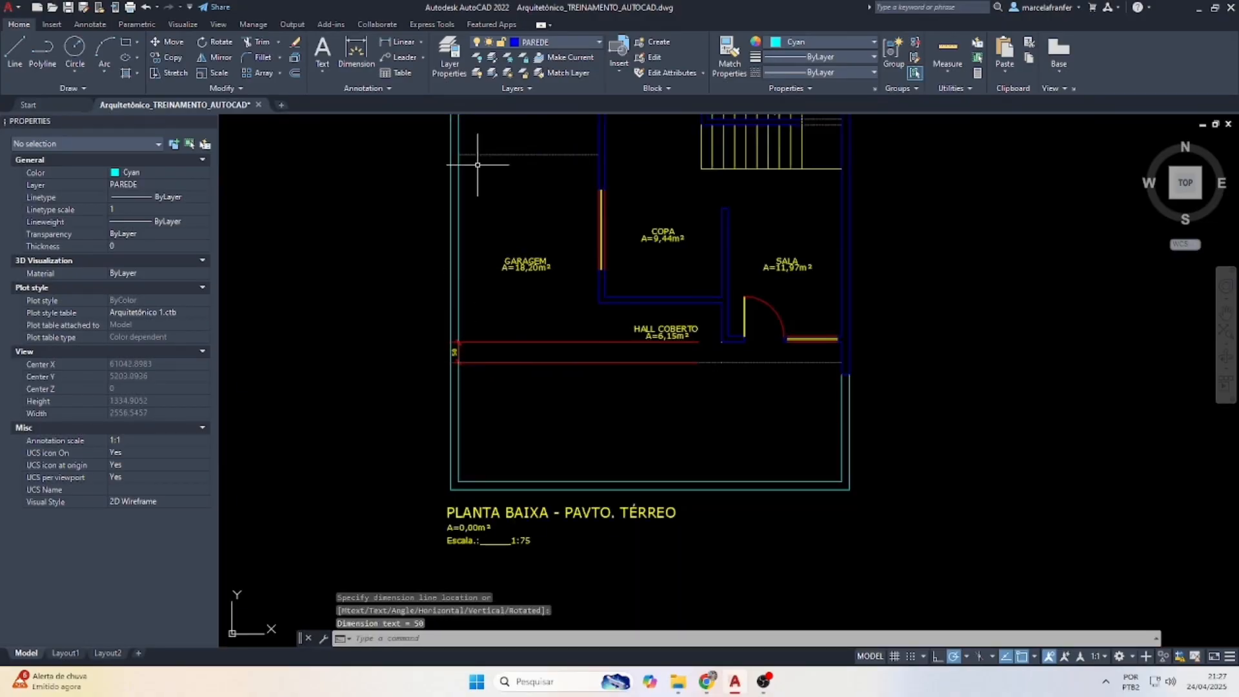
left_click(626, 354)
left_click(567, 337)
key("Delete")
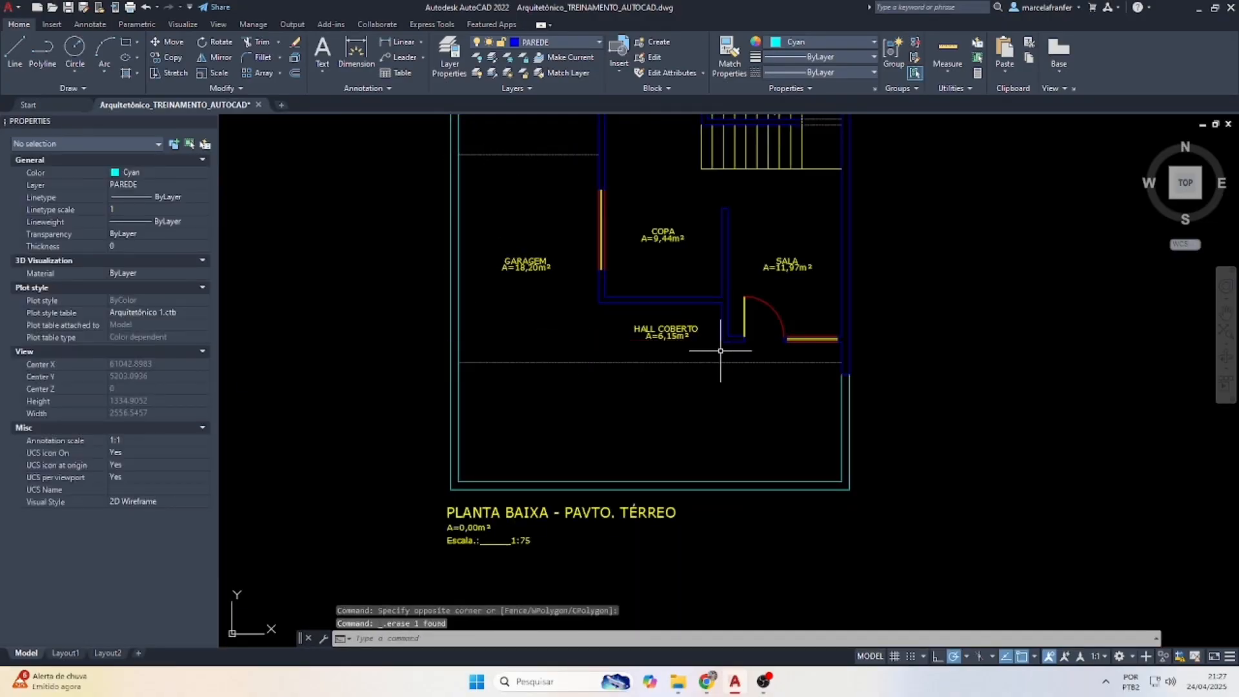
Start an area measurement at the wall corner beside HALL COBERTO and trace the dashed line and GARAGEM outline to the house wall.
scroll(776, 357, "up", 2)
key("Escape")
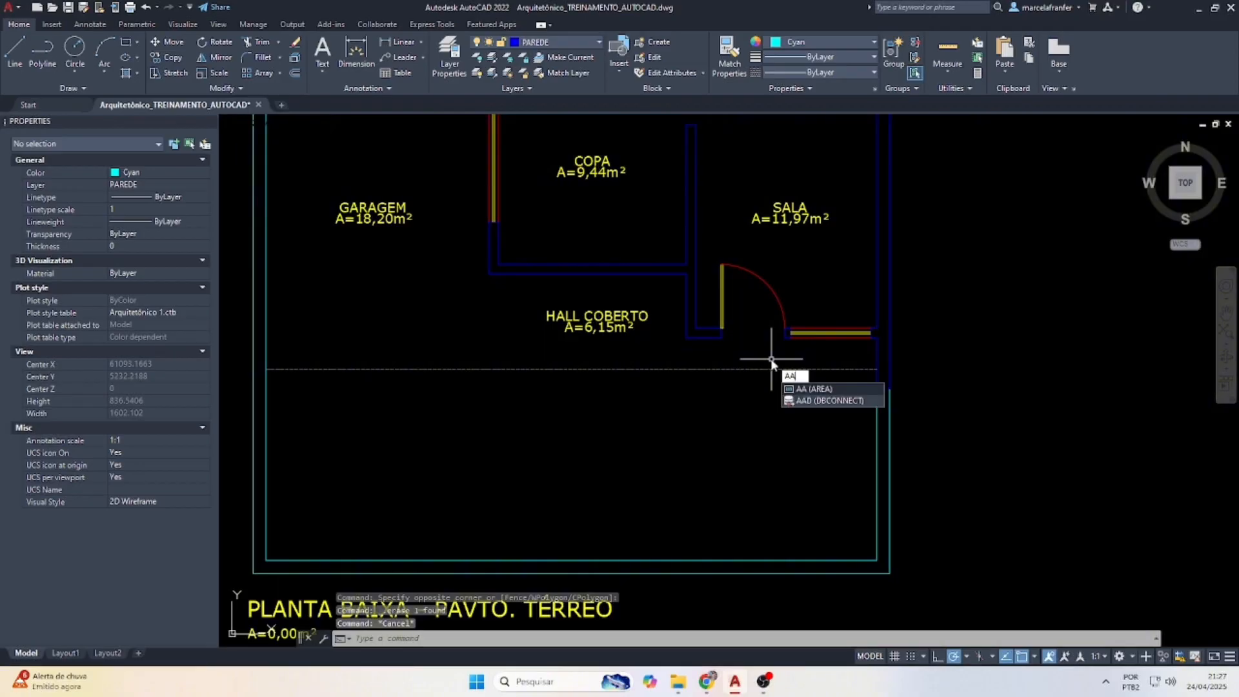
key("Return")
left_click(686, 336)
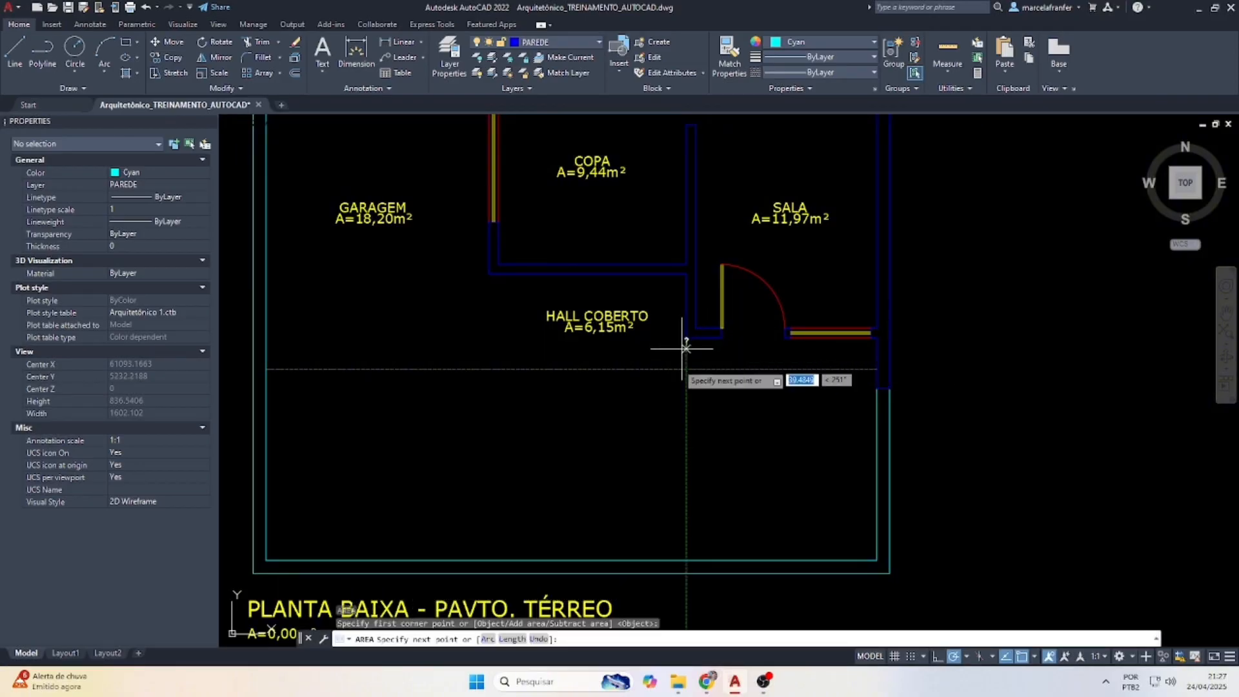
left_click(686, 370)
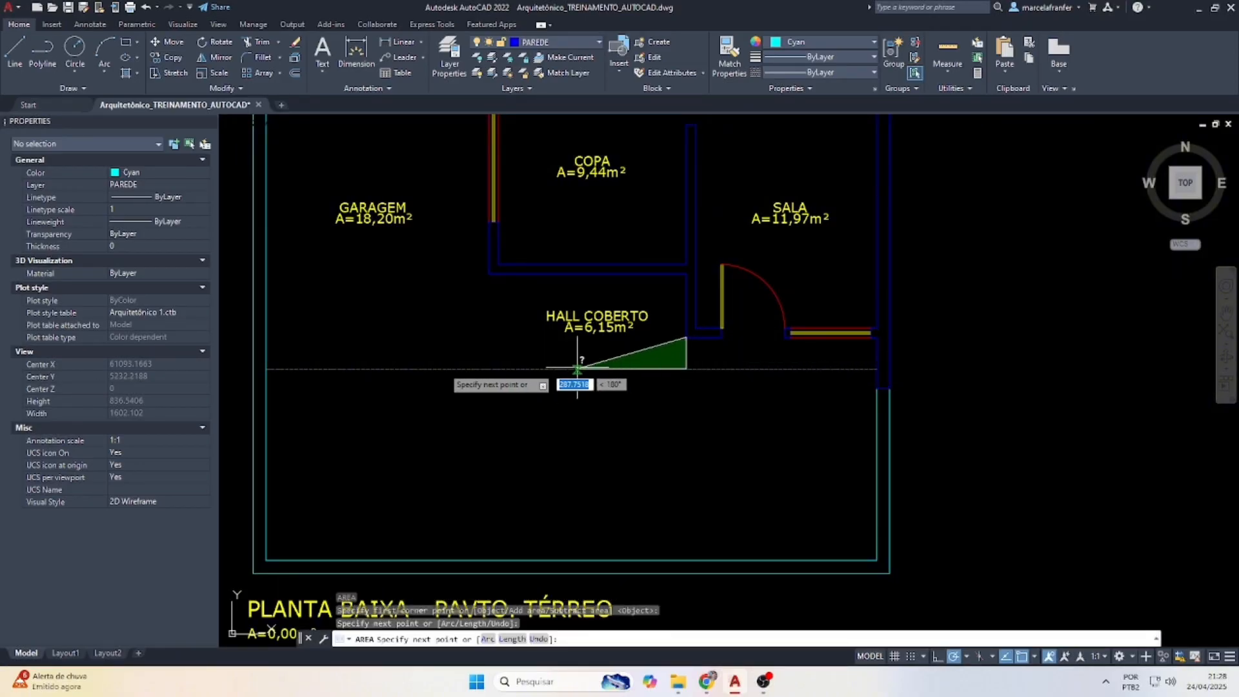
left_click(266, 369)
scroll(265, 369, "down", 3)
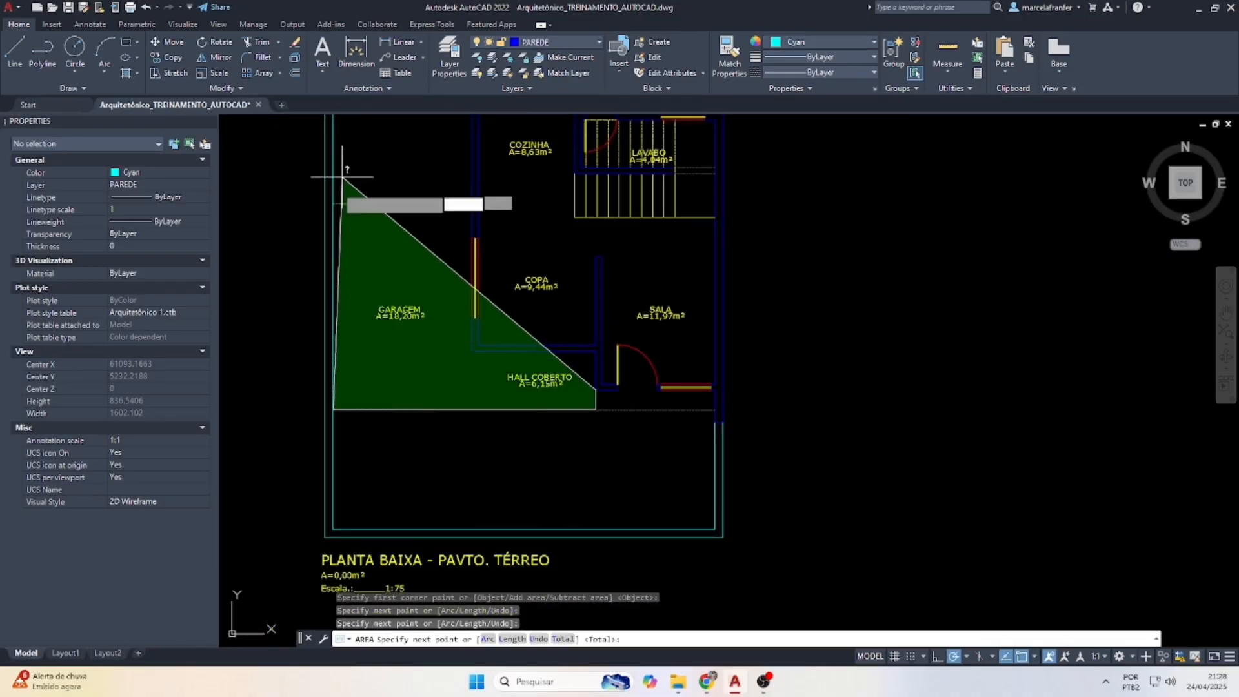
left_click(334, 203)
left_click(472, 203)
Continue the area boundary along the outer house wall to both outer corners of the wall above COZINHA and LAVANDERIA.
scroll(476, 197, "down", 3)
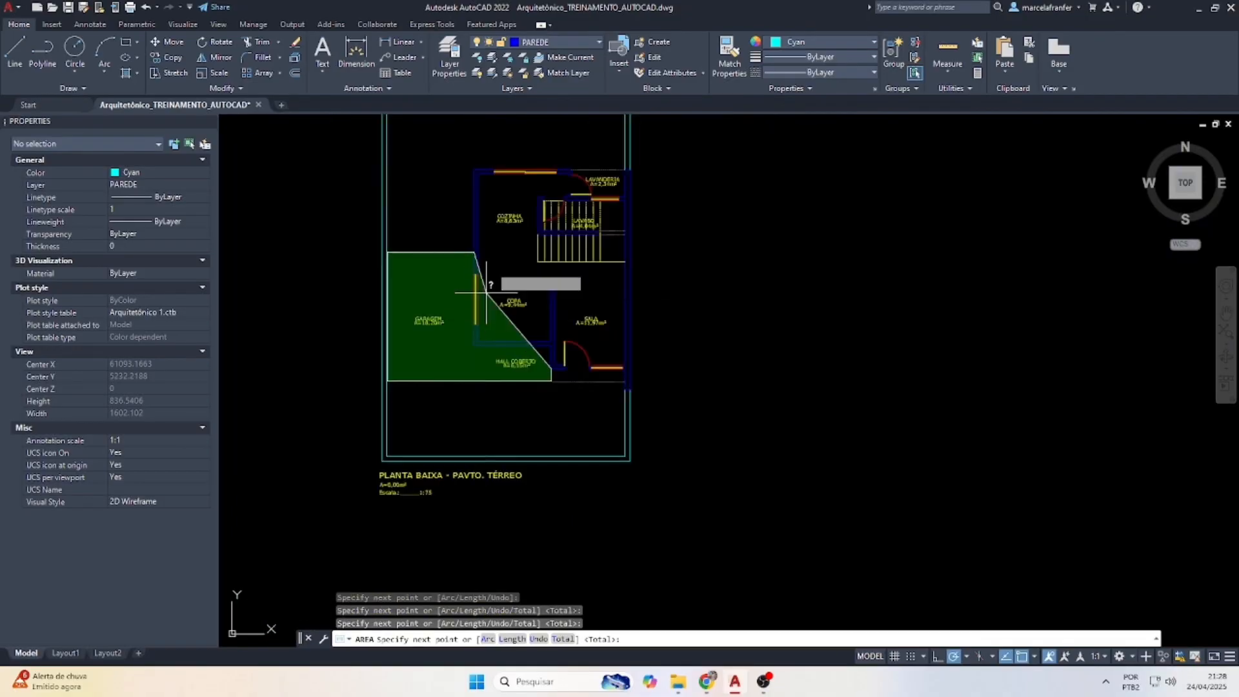
scroll(475, 155, "up", 5)
scroll(472, 242, "down", 2)
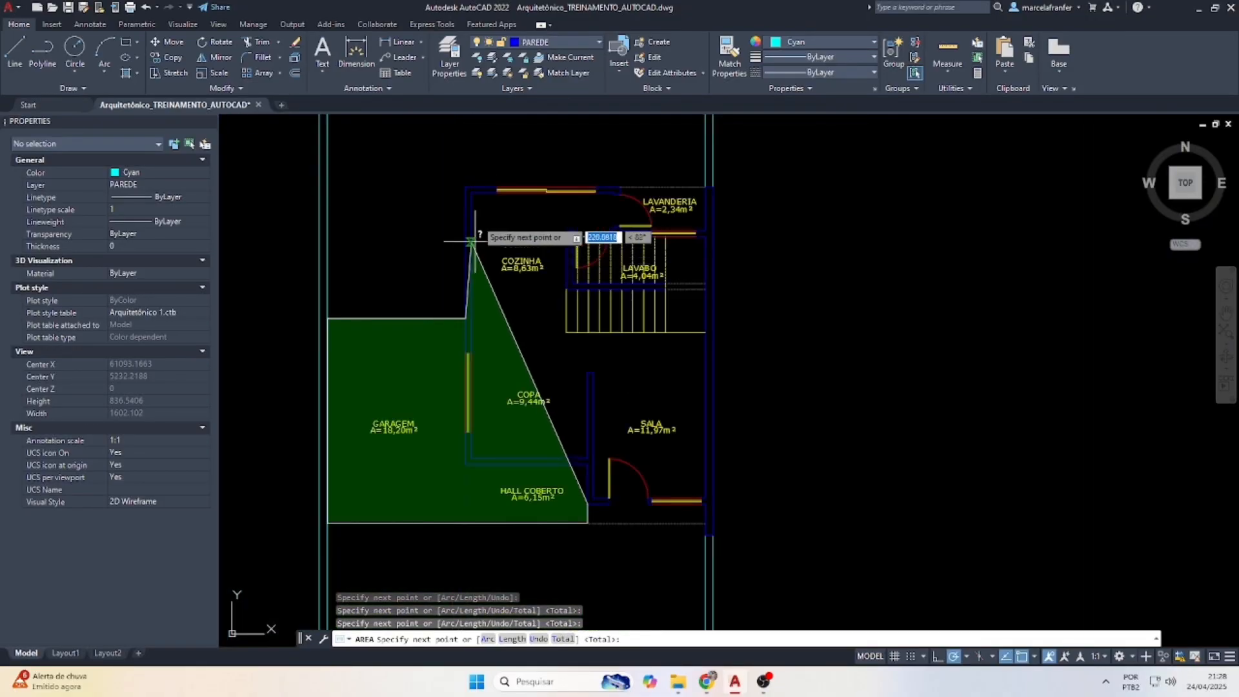
left_click(466, 187)
left_click(713, 188)
scroll(713, 190, "down", 2)
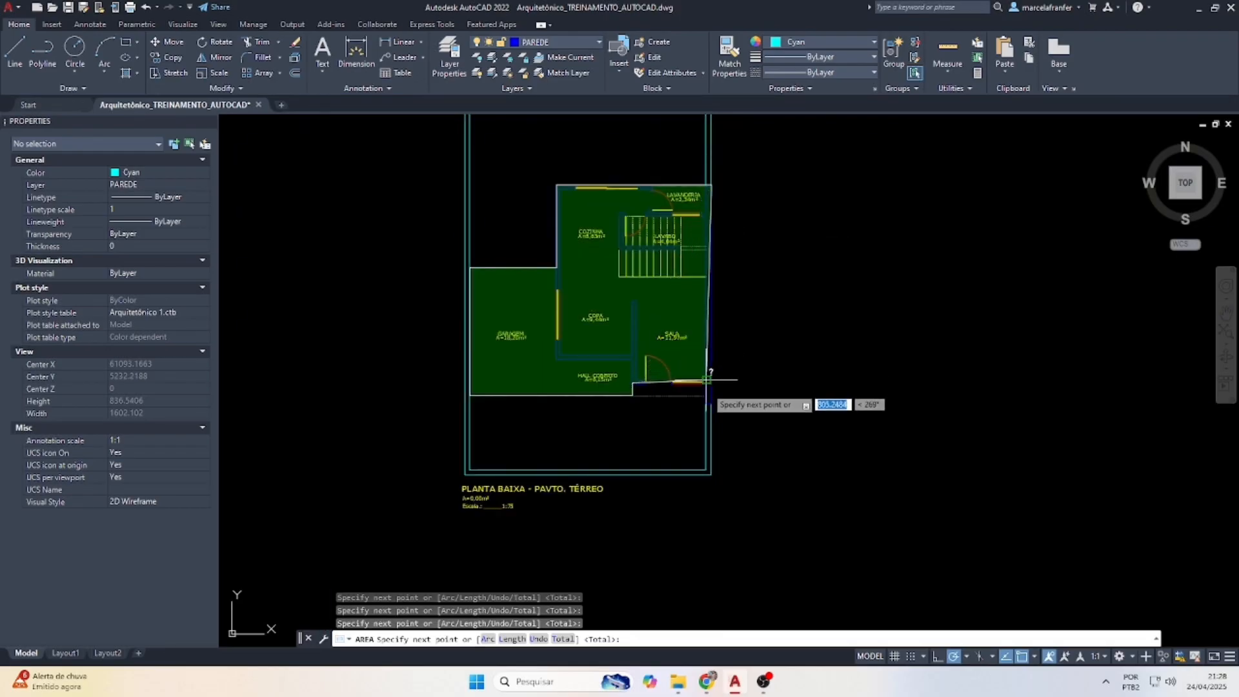
Complete the area measurement through the outer corner below SALA and back to the wall corner beside HALL COBERTO.
scroll(714, 394, "up", 4)
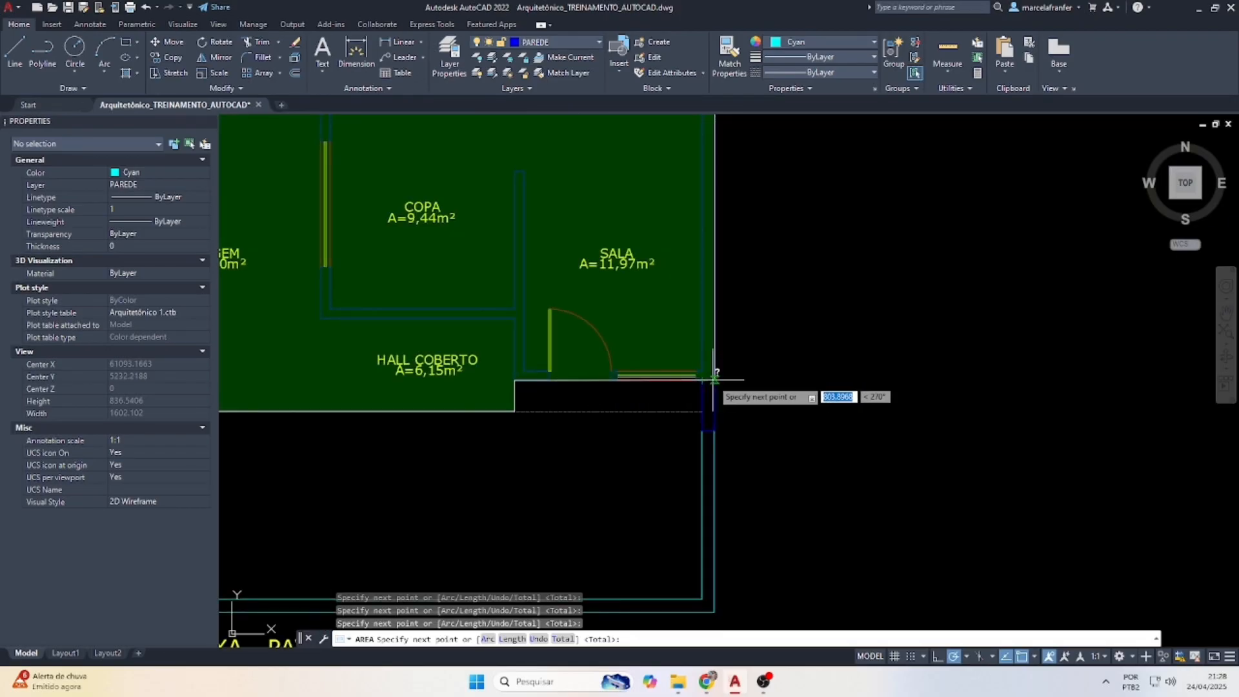
scroll(715, 377, "up", 2)
scroll(704, 379, "up", 3)
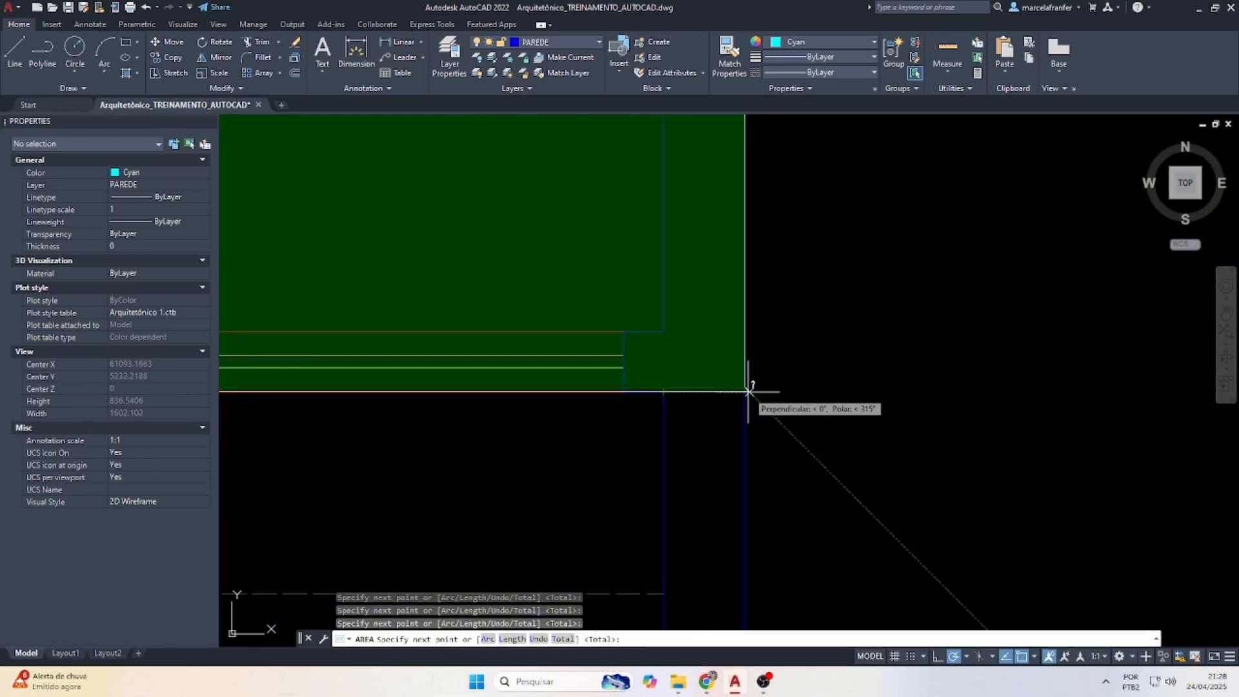
left_click(746, 391)
scroll(764, 367, "down", 4)
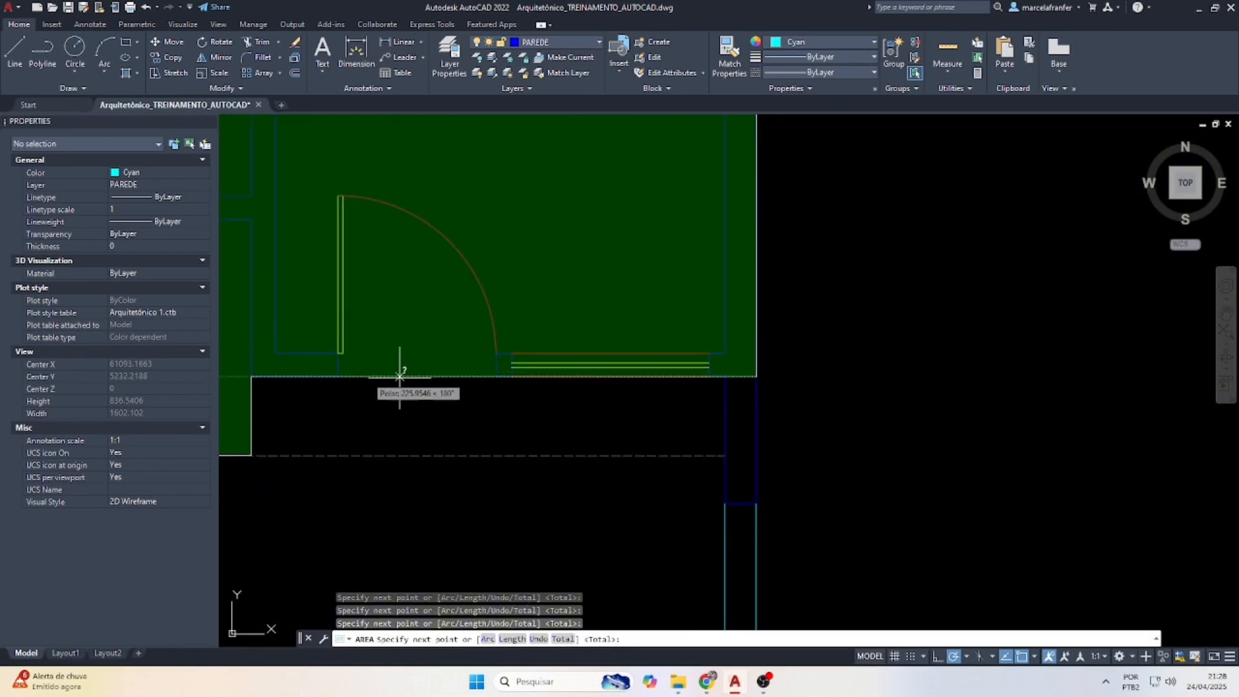
left_click(251, 376)
scroll(656, 375, "down", 2)
scroll(585, 372, "down", 4)
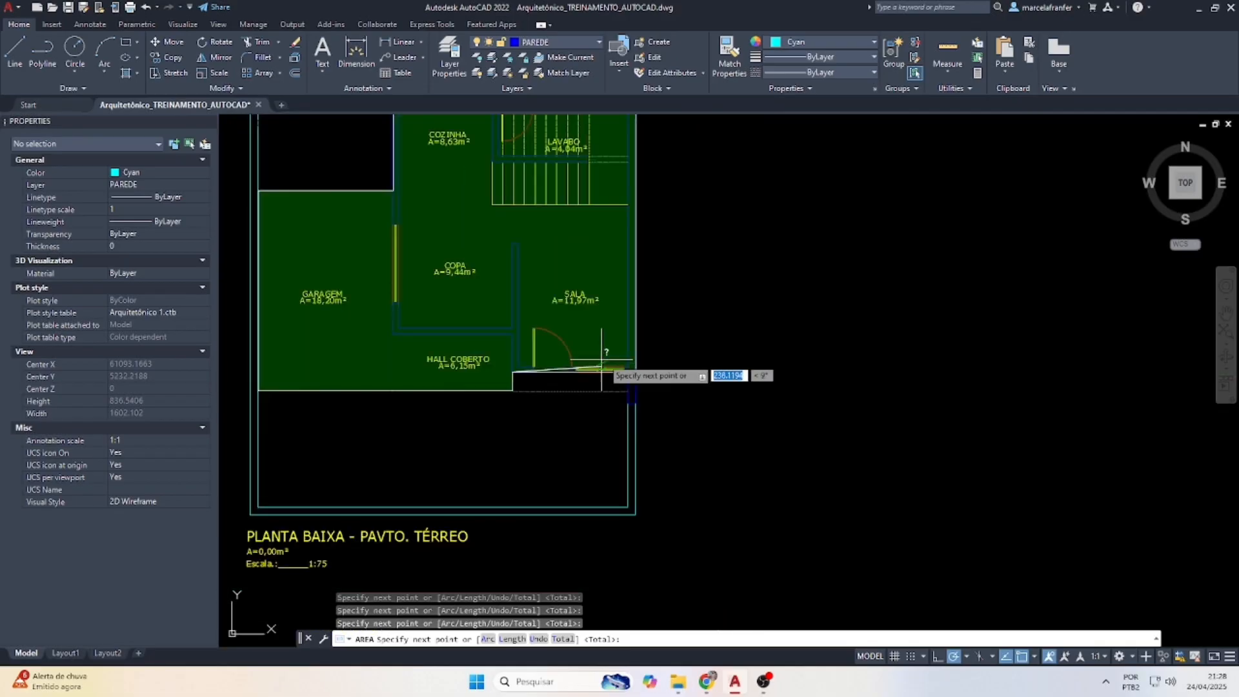
scroll(539, 356, "down", 2)
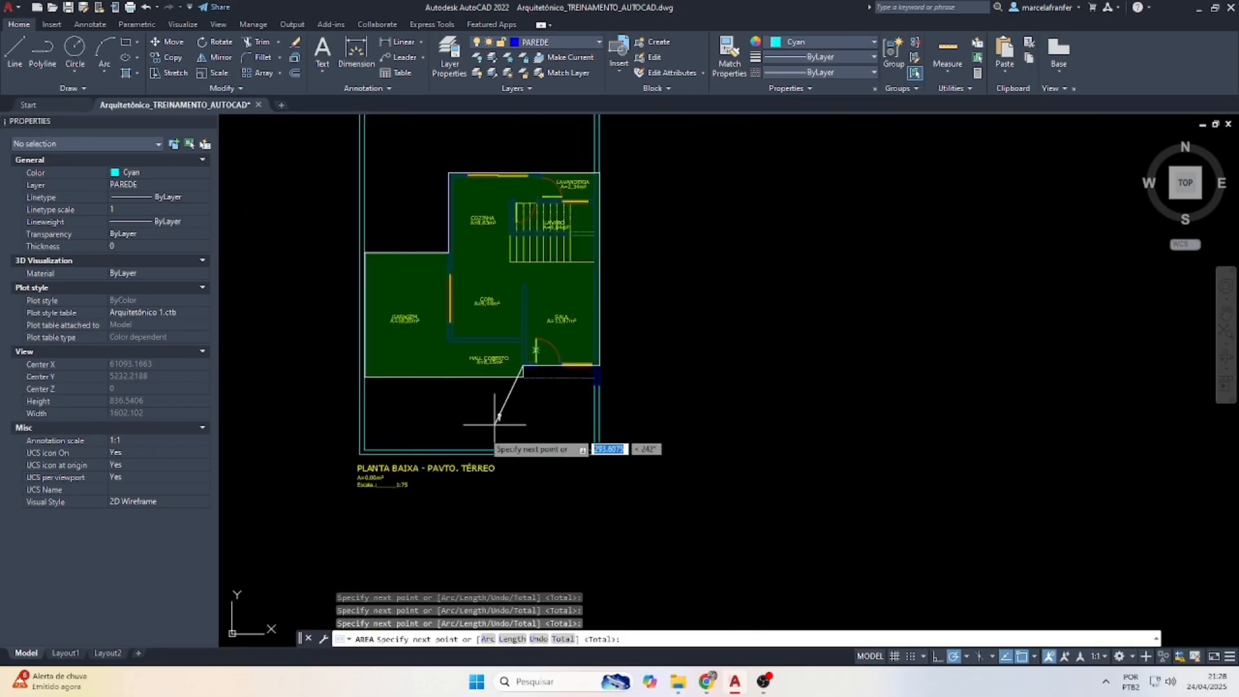
scroll(420, 465, "down", 2)
scroll(413, 474, "up", 6)
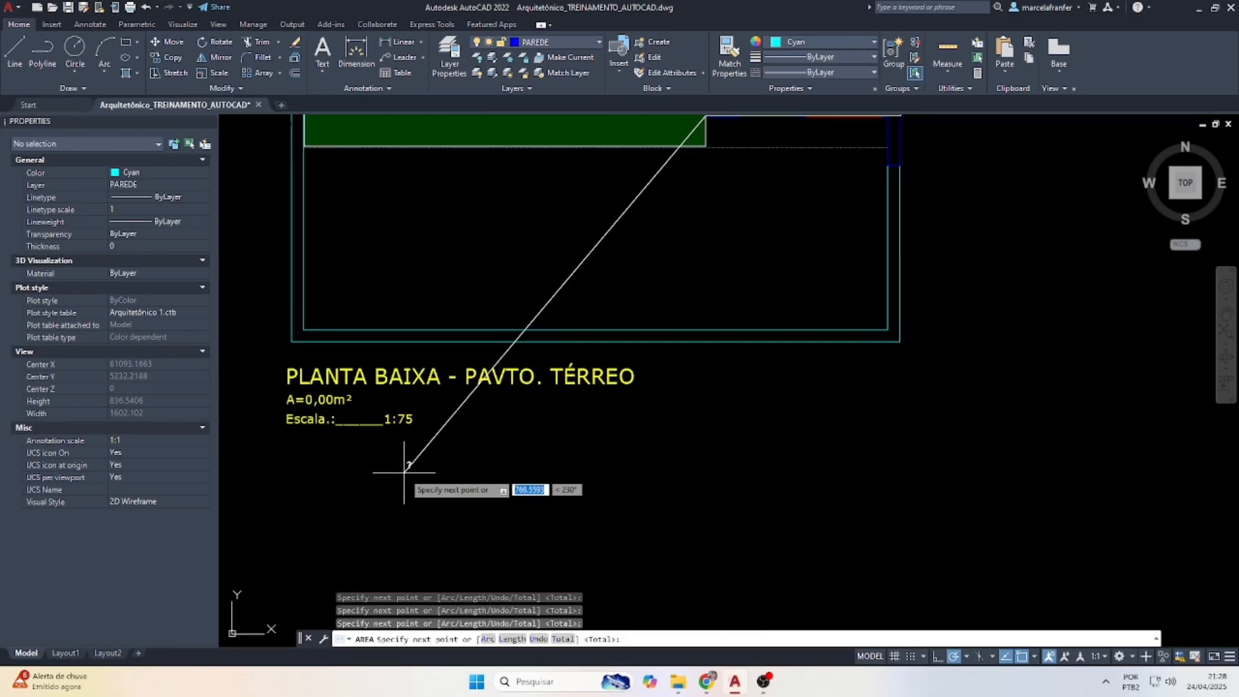
key("Return")
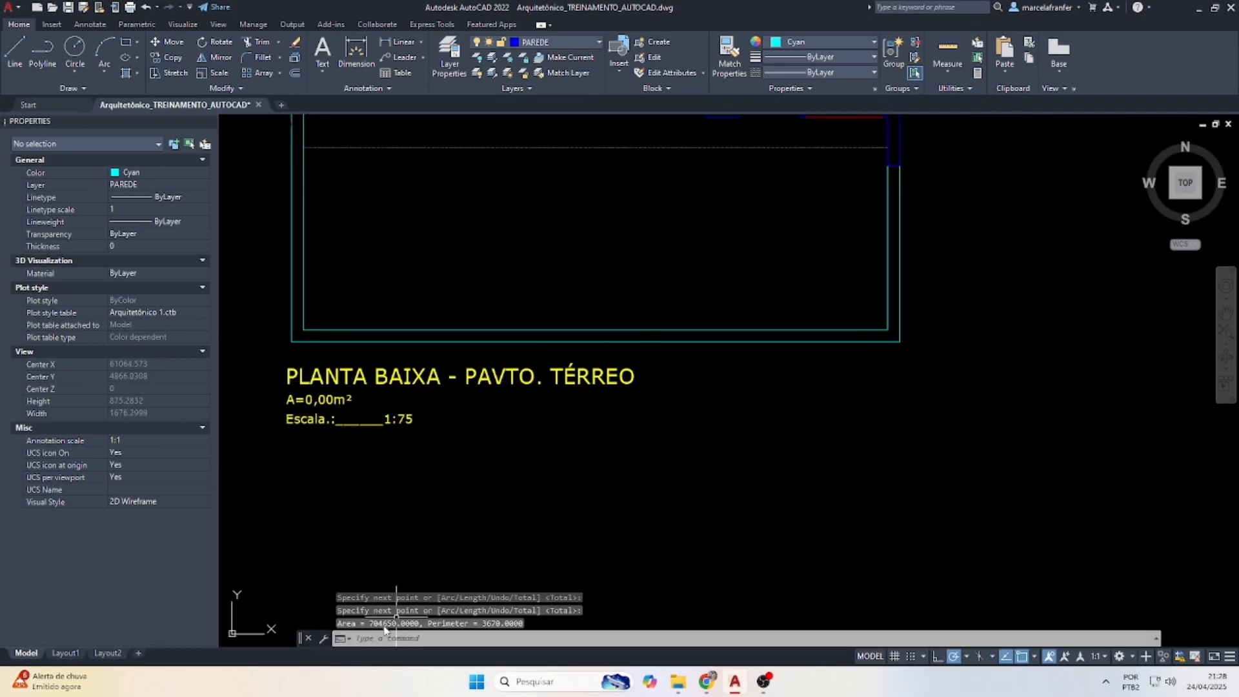
Change the area text under the PLANTA BAIXA - PAVTO. TÉRREO title to A=70,46m².
scroll(392, 398, "up", 2)
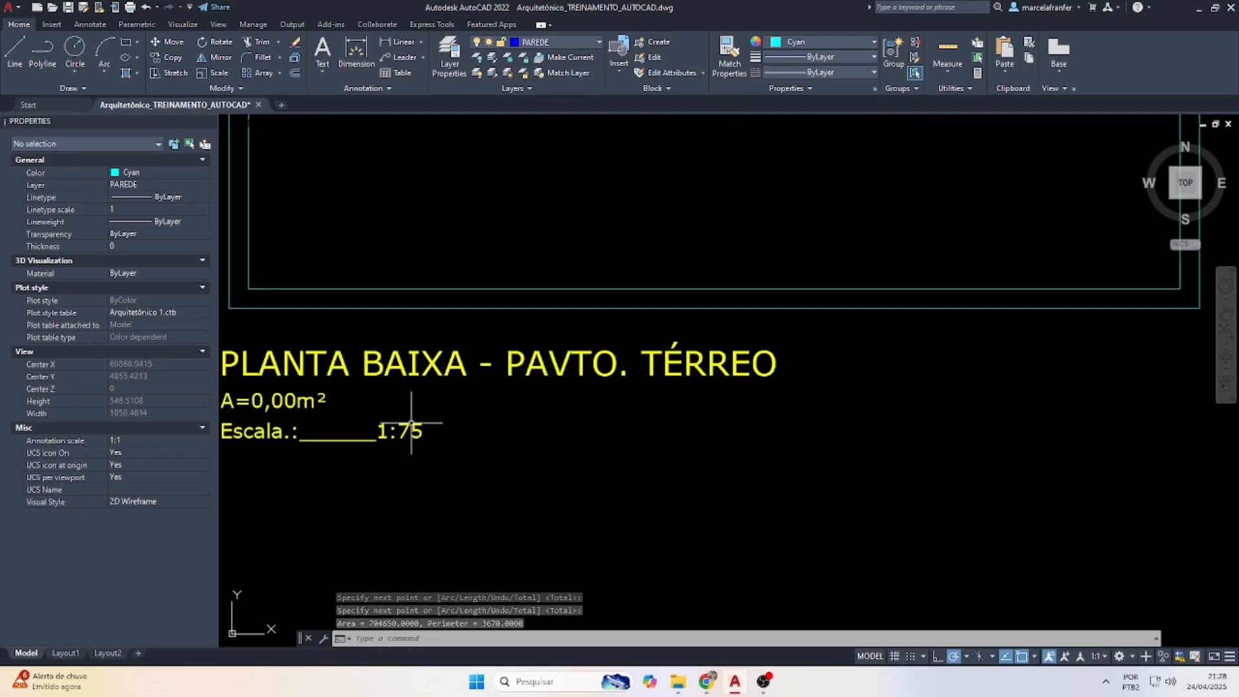
left_click(261, 397)
double_click(262, 399)
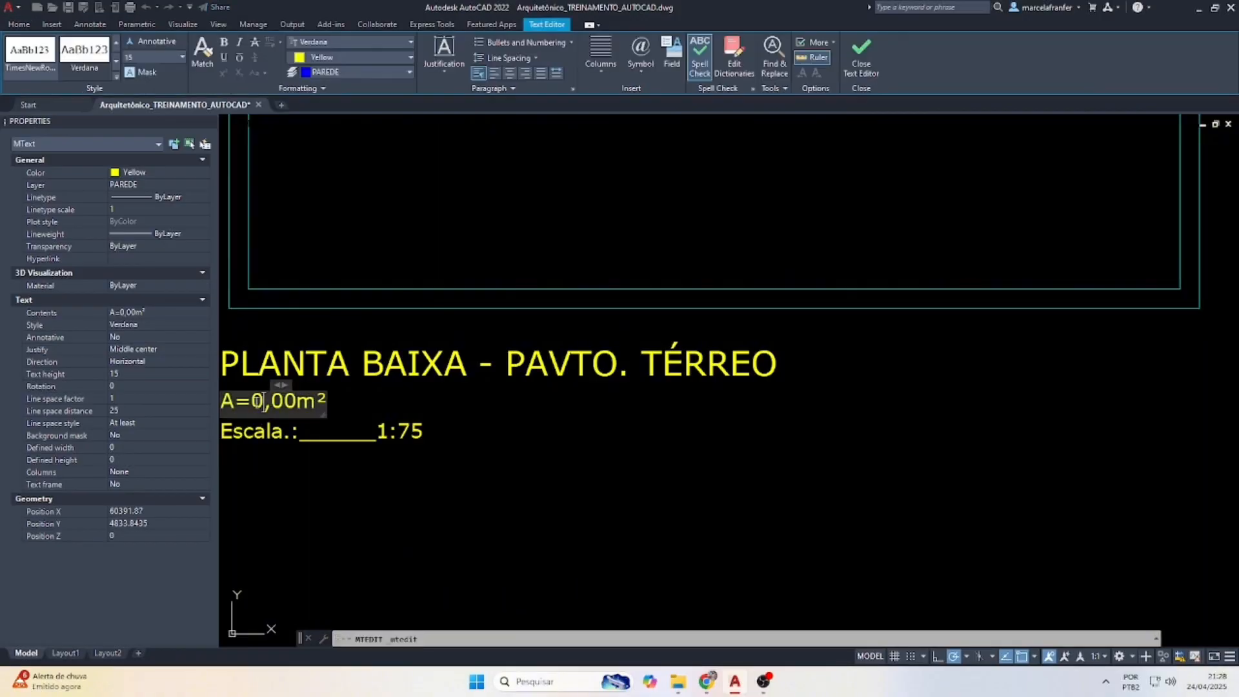
type("70,")
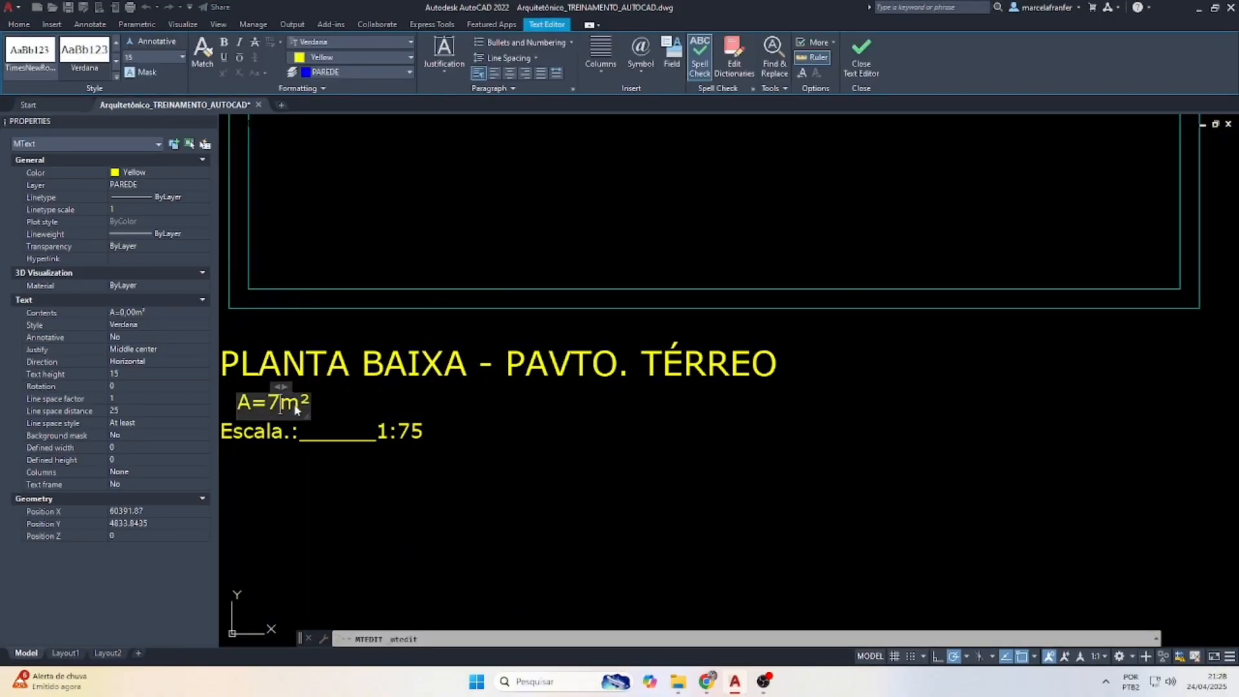
type("46")
key("Escape")
scroll(487, 471, "down", 8)
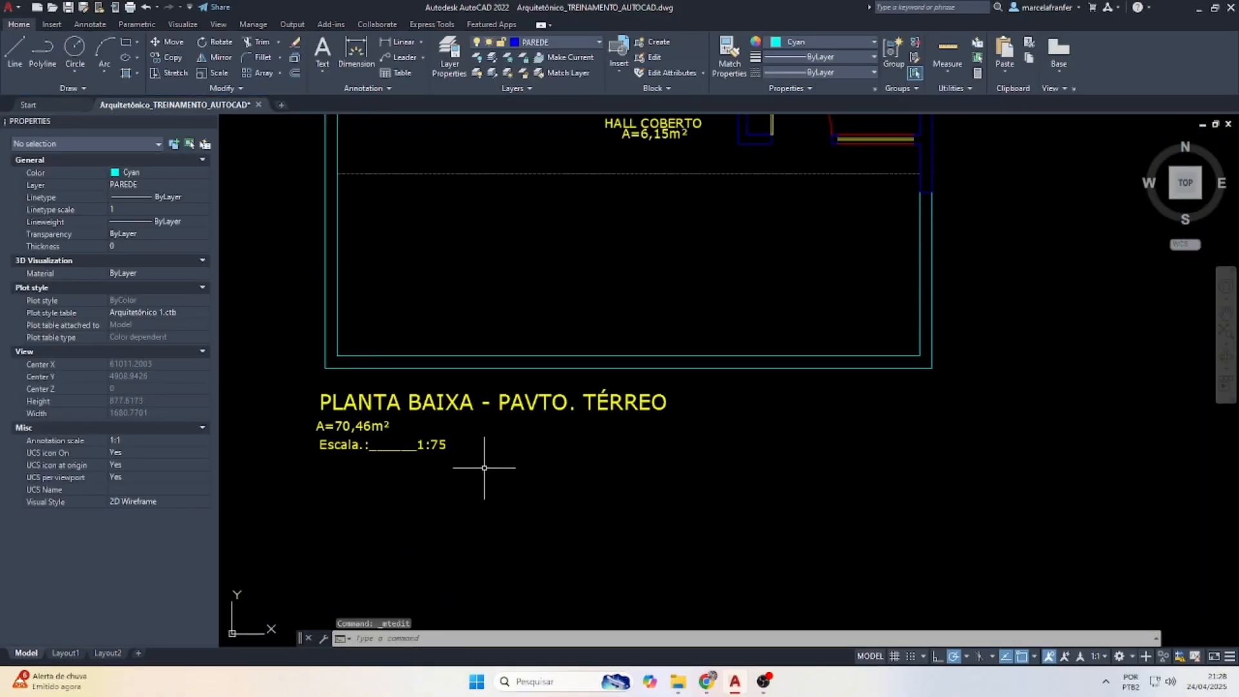
scroll(666, 272, "up", 5)
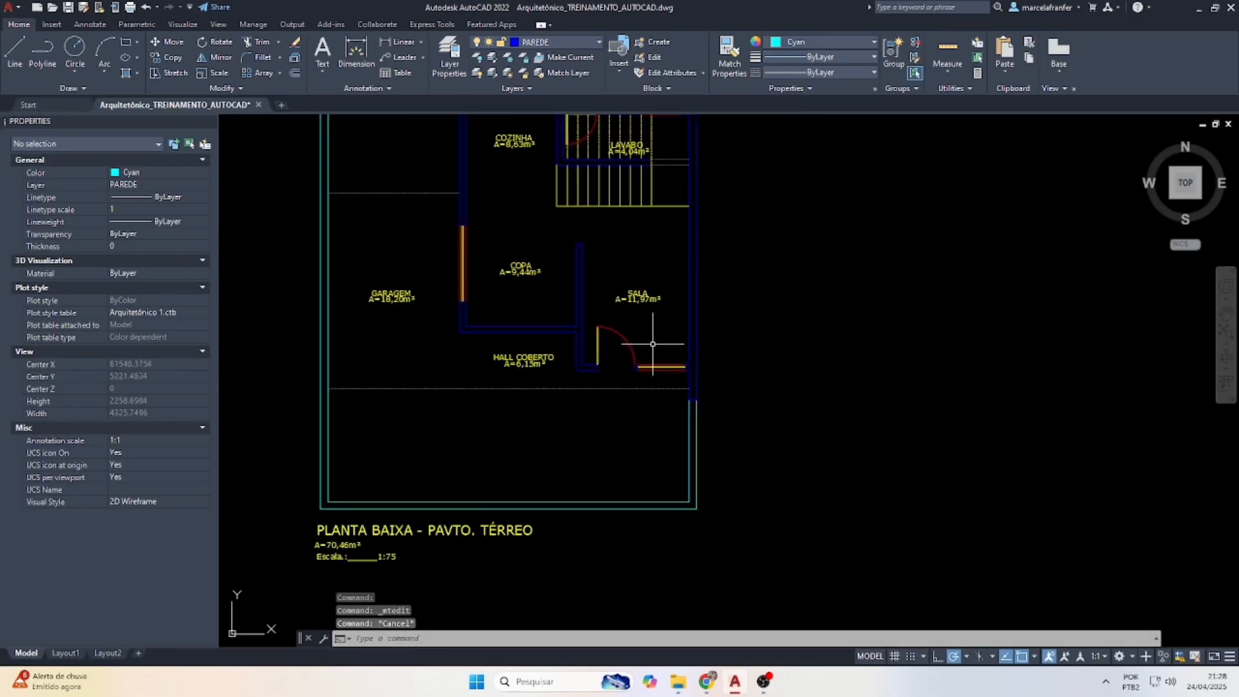
scroll(634, 331, "up", 4)
left_click(659, 262)
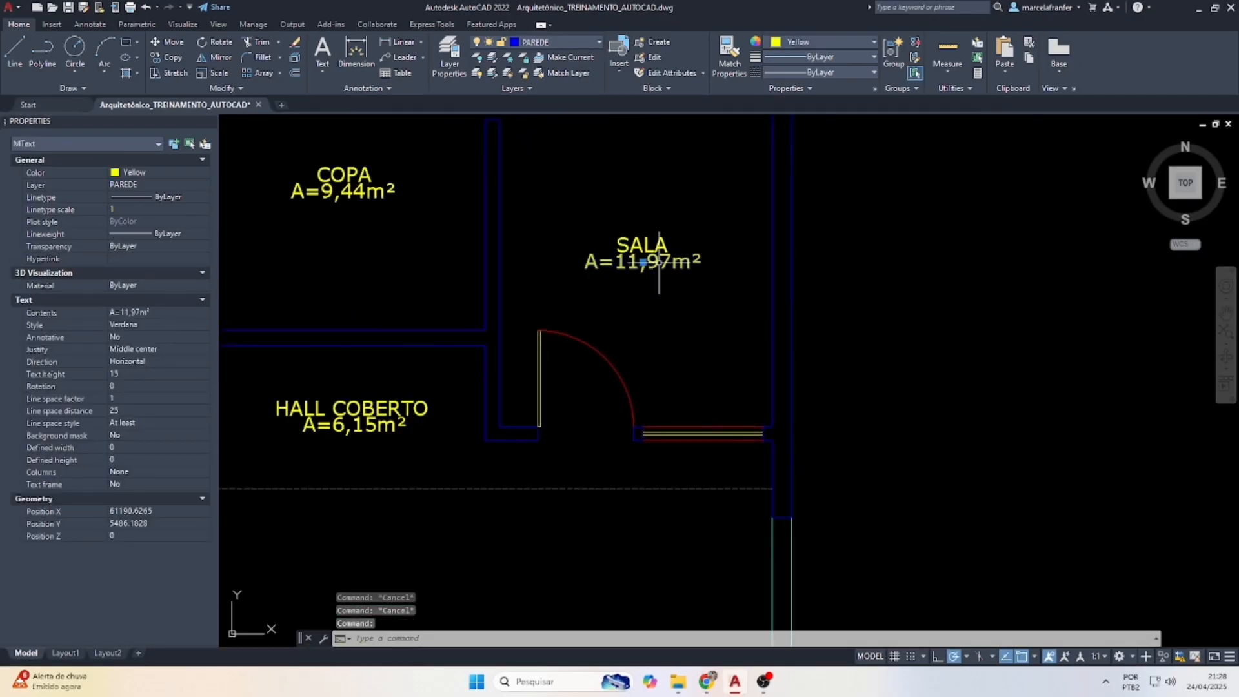
type("co")
key("Return")
left_click(660, 269)
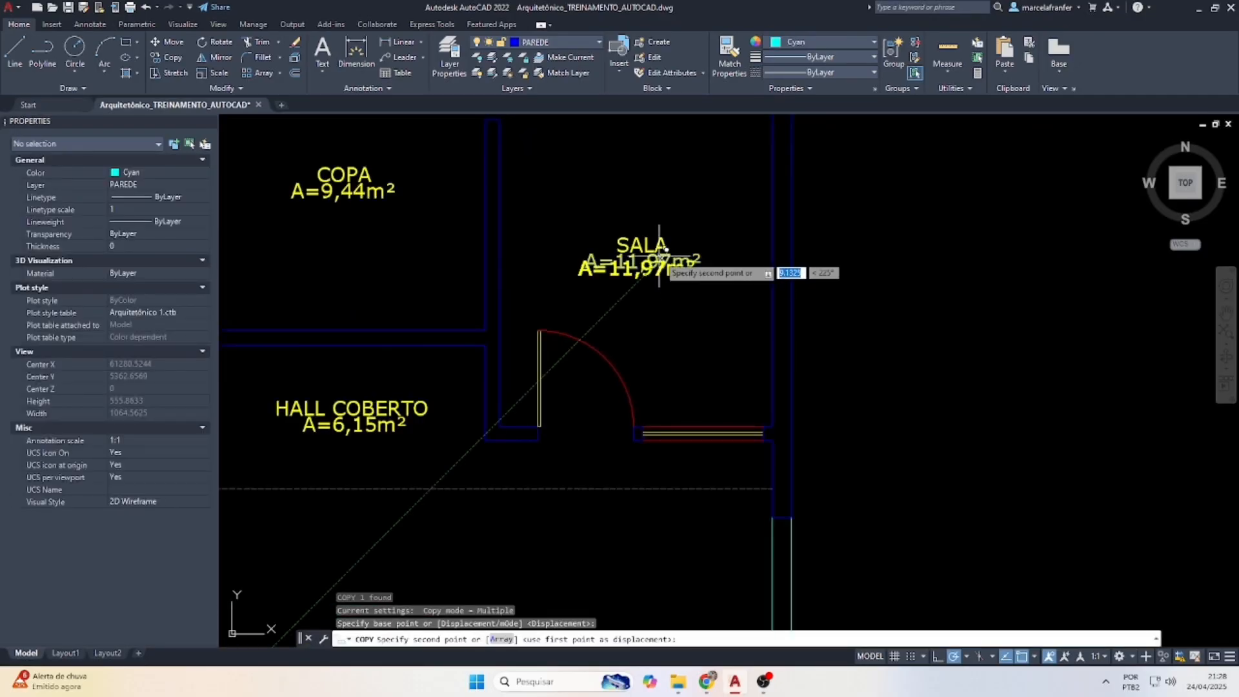
scroll(611, 389, "up", 2)
key("Escape")
left_click(613, 389)
key("Escape")
Copy SALA's A=11,97m² text into the free space above the window beside the entrance door.
left_click(679, 216)
left_click(646, 187)
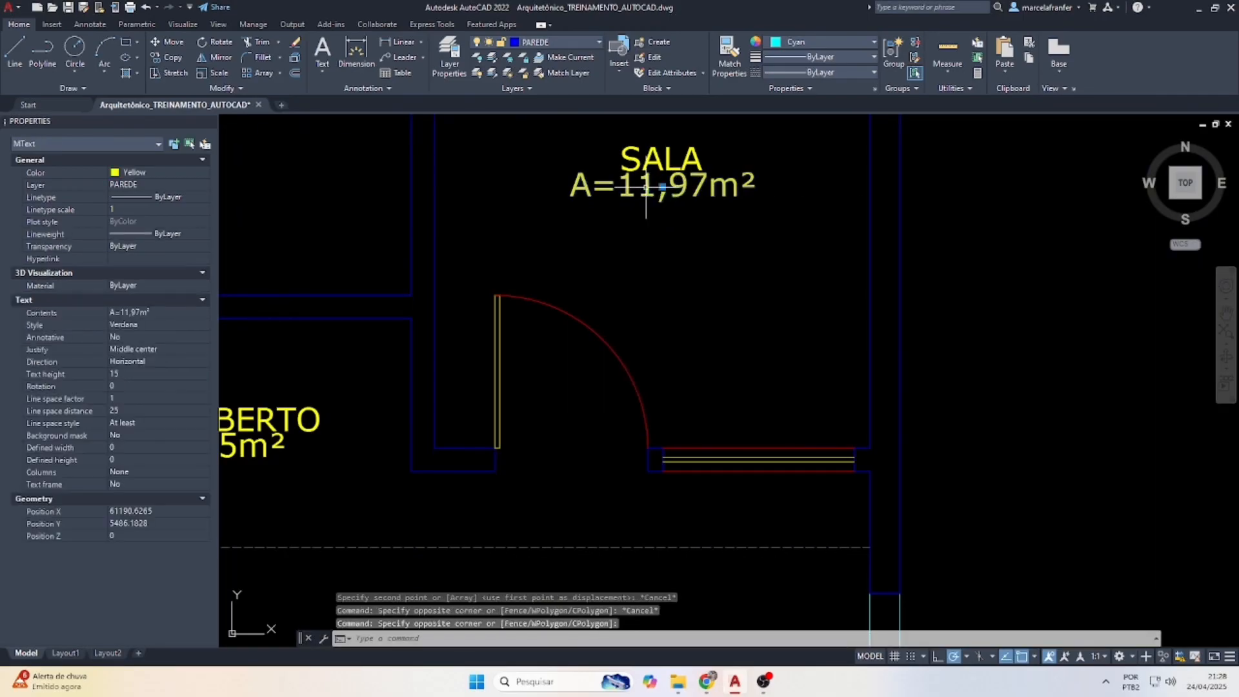
type("o")
key("Return")
left_click(646, 187)
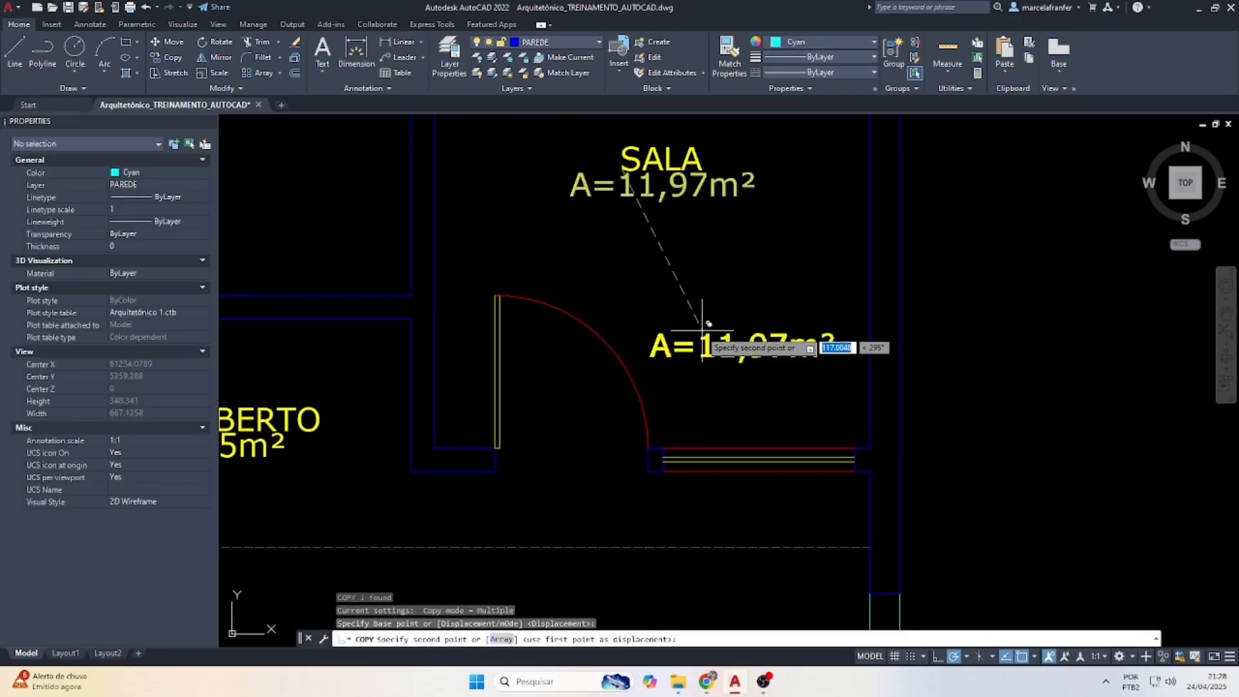
left_click(708, 342)
key("Escape")
Replace the text of the copied area label above the window with 100x250.
double_click(708, 342)
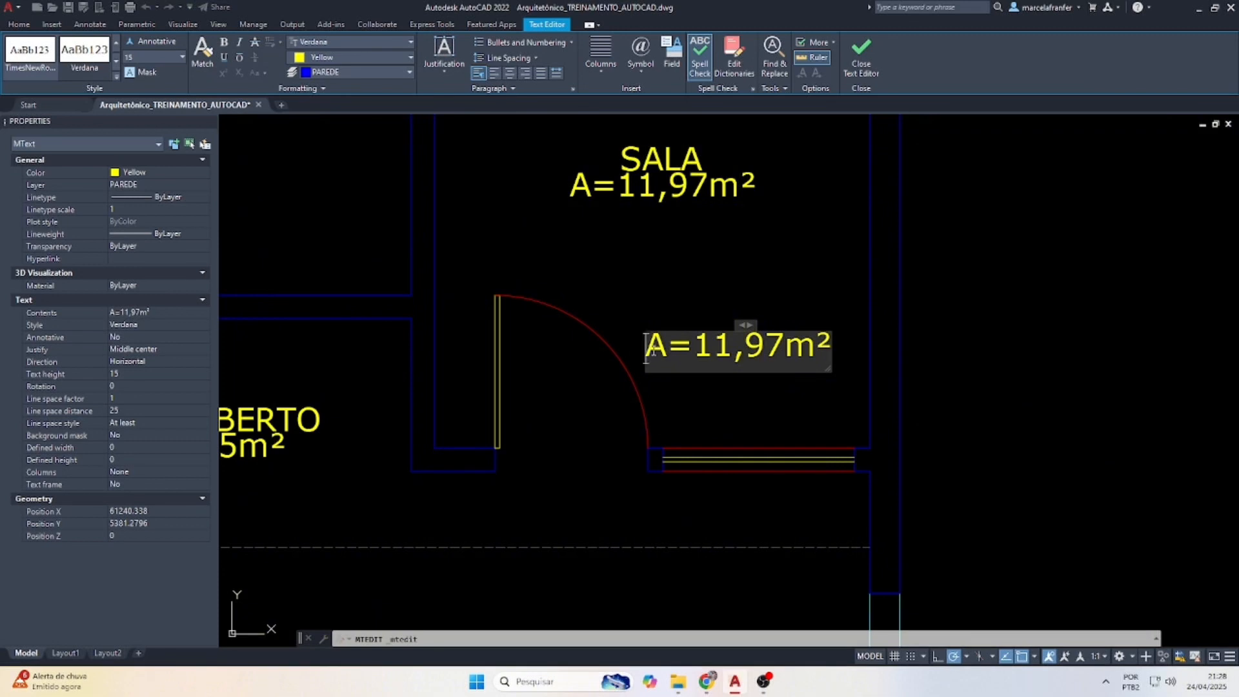
type("100x")
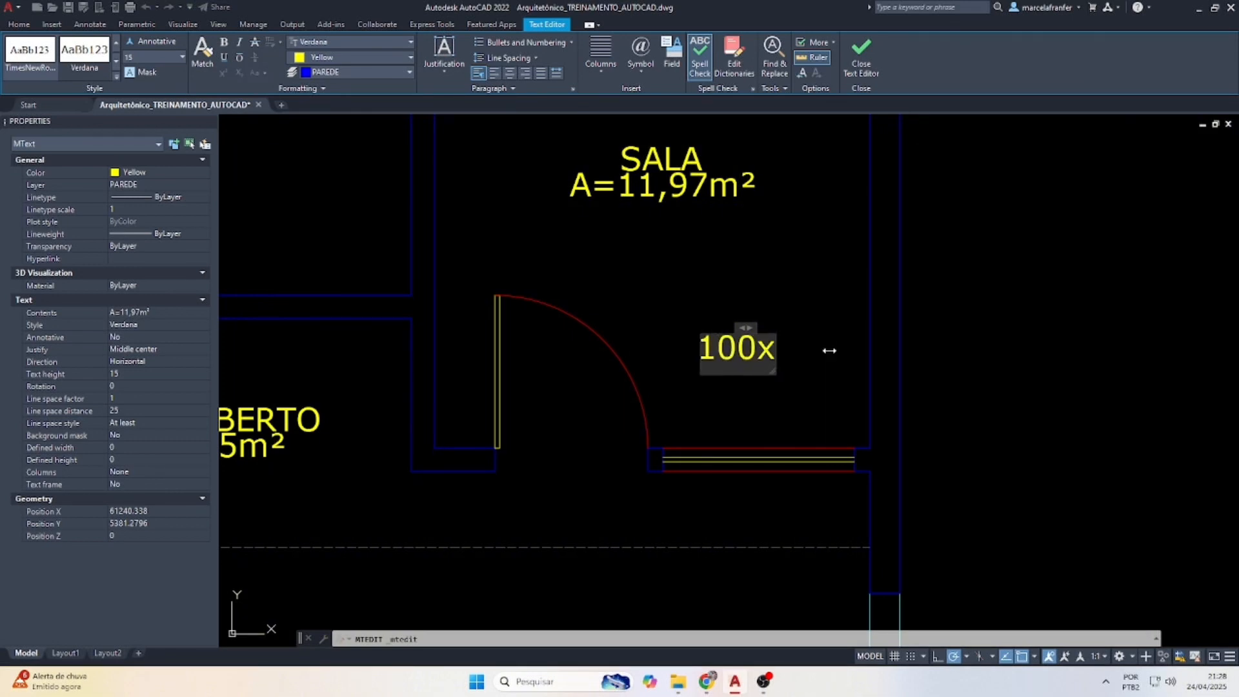
type("250")
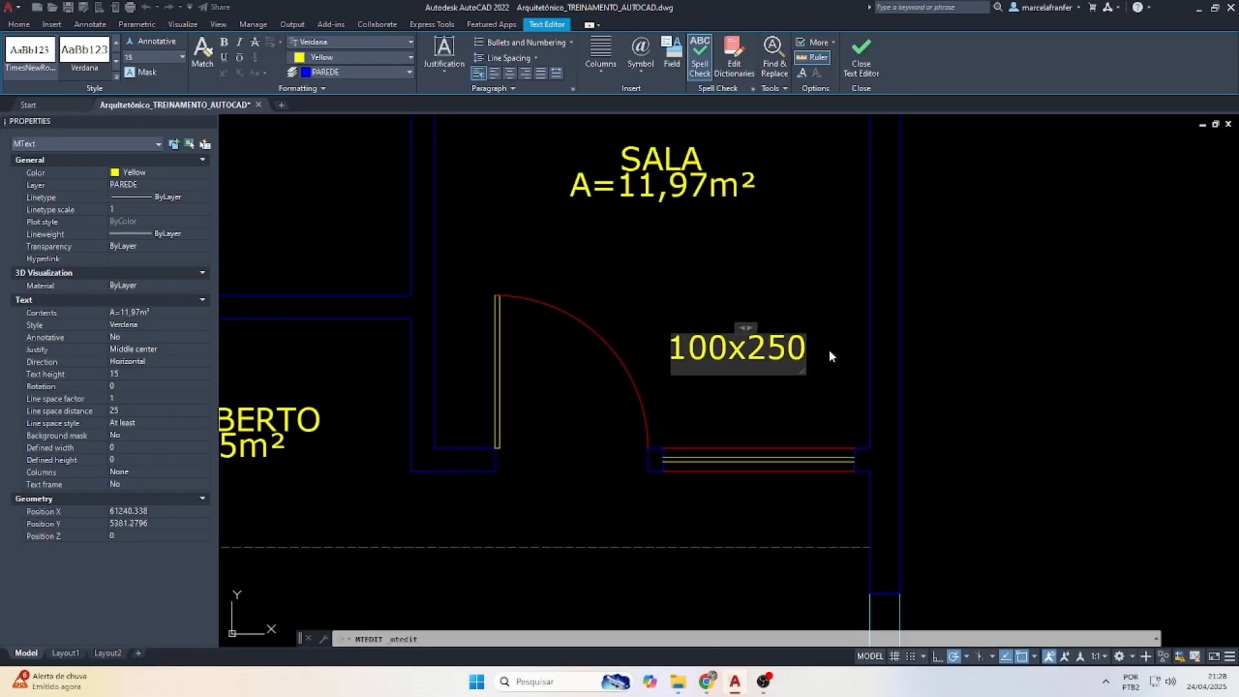
left_click(819, 317)
key("Escape")
Move the 100x250 label down so it sits just above SALA's window.
left_click(773, 381)
left_click(714, 286)
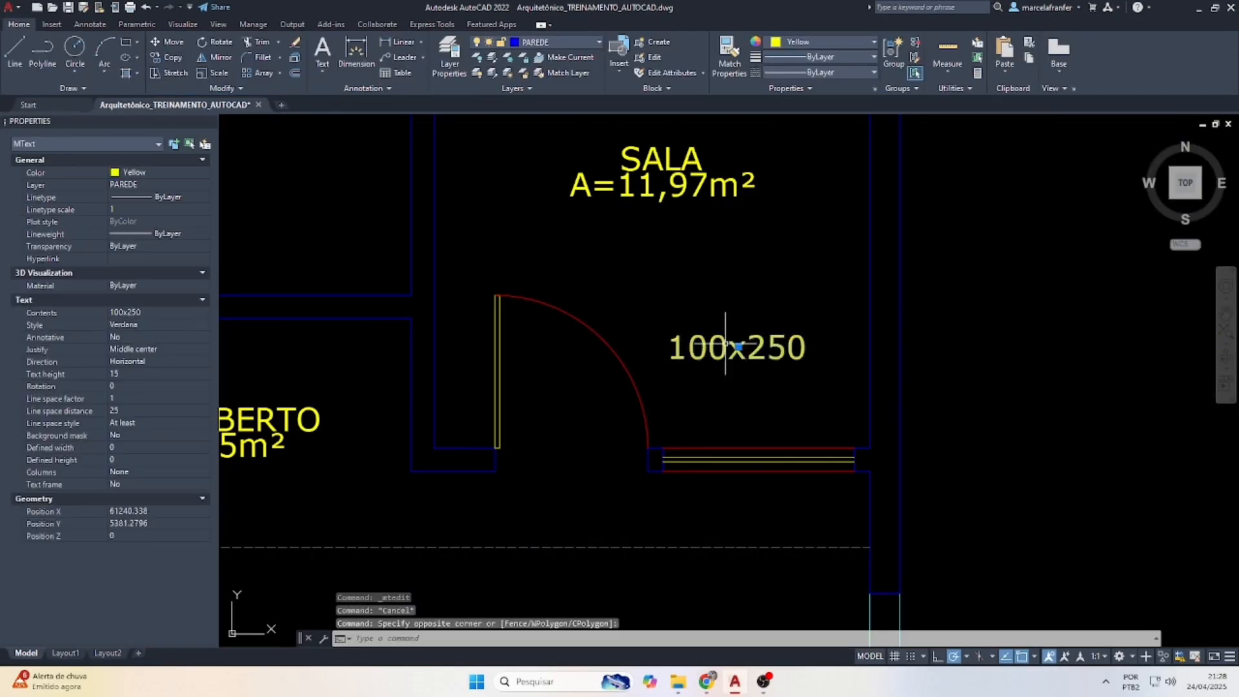
left_click(739, 347)
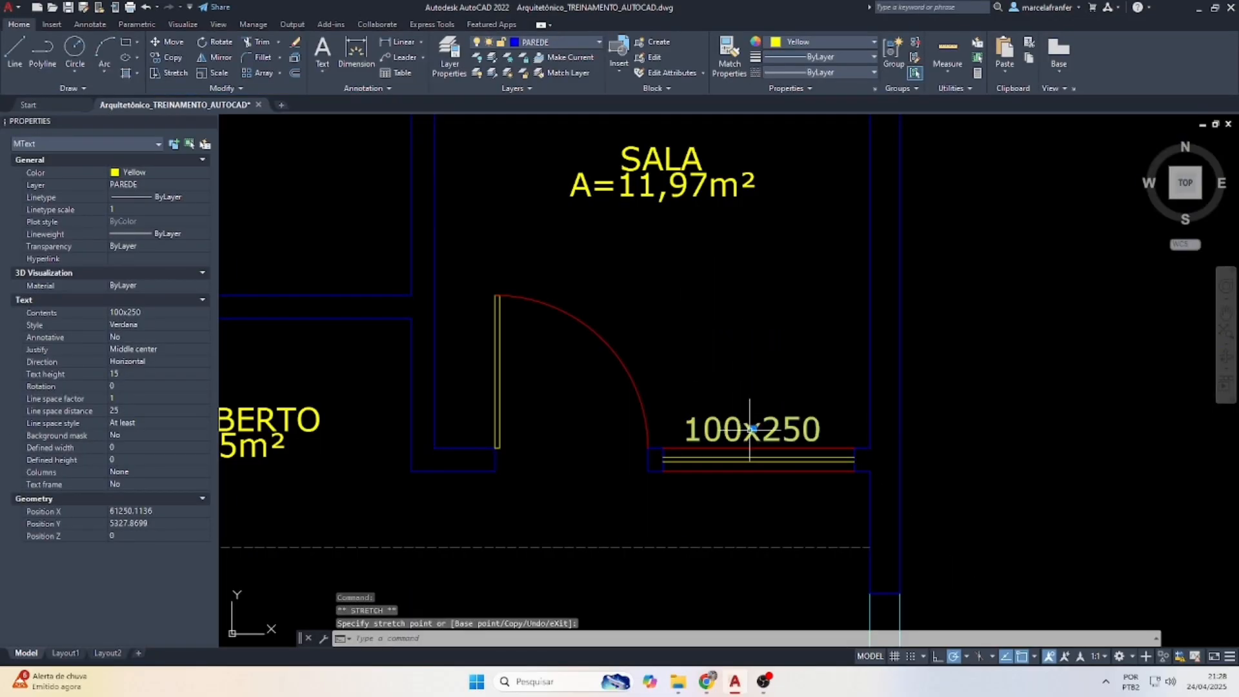
Copy the 100x250 label from the window to the swing area of the entrance door.
type("co")
key("Return")
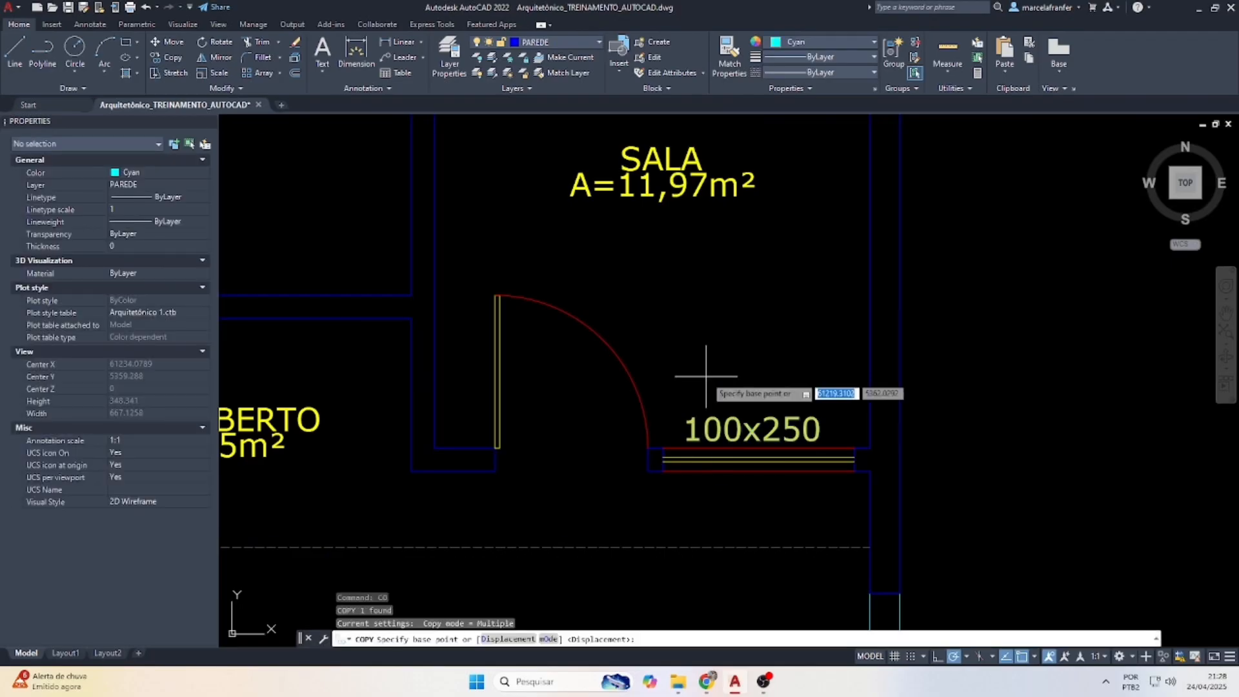
left_click(753, 429)
key("Escape")
Rotate the 100x250 label at the entrance door by 90 degrees so it reads vertically.
left_click(568, 415)
left_click(521, 367)
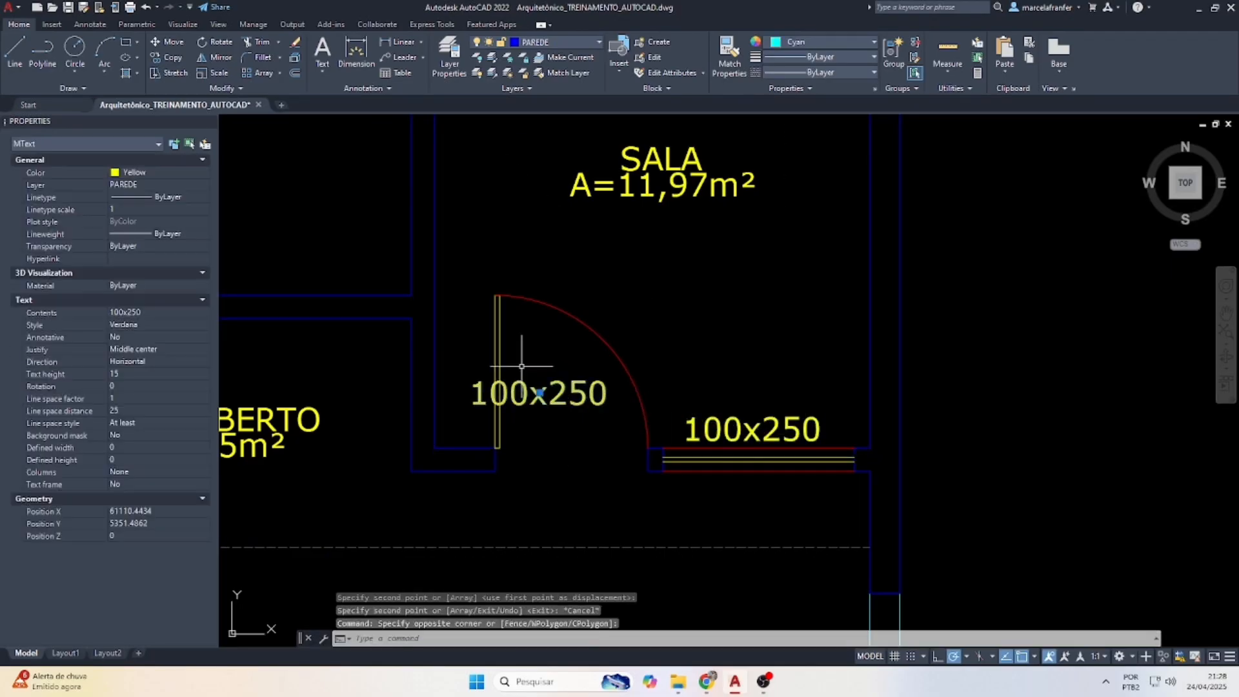
type("ro")
key("Return")
left_click(533, 390)
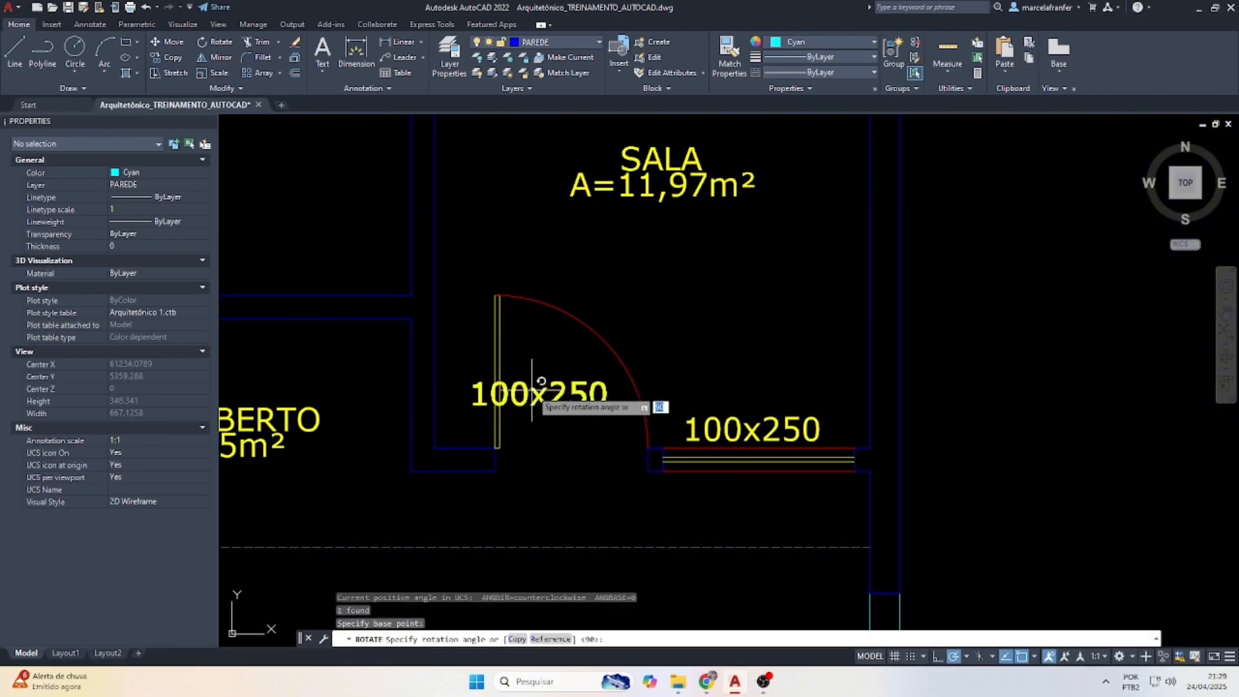
left_click(530, 220)
Move the vertical 100x250 label horizontally so it sits close beside the entrance door leaf.
left_click(554, 368)
left_click(535, 373)
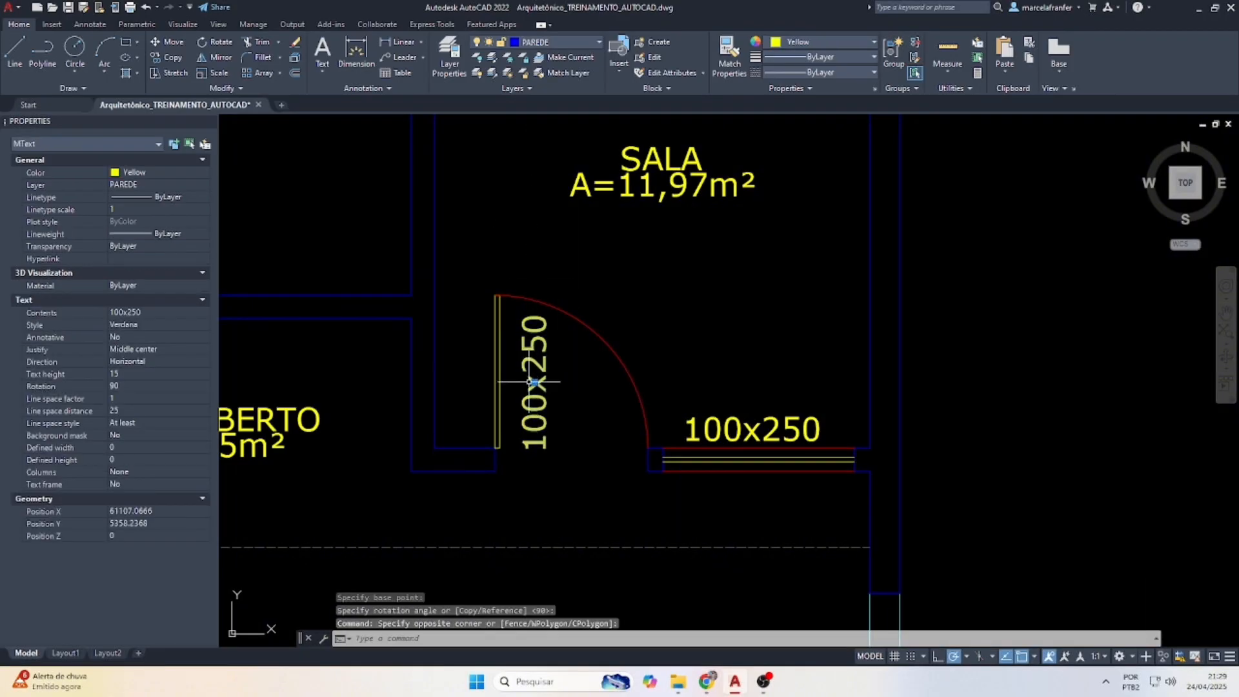
left_click(535, 382)
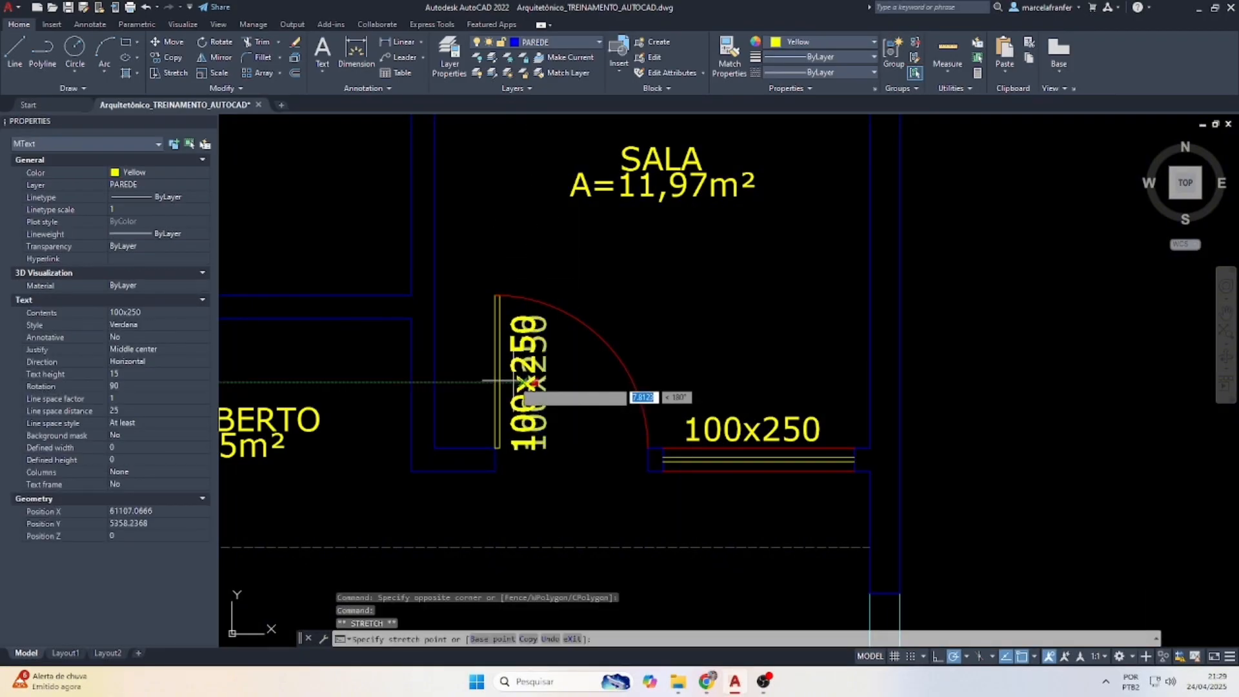
key("Escape")
key("Escape")
key("Escape")
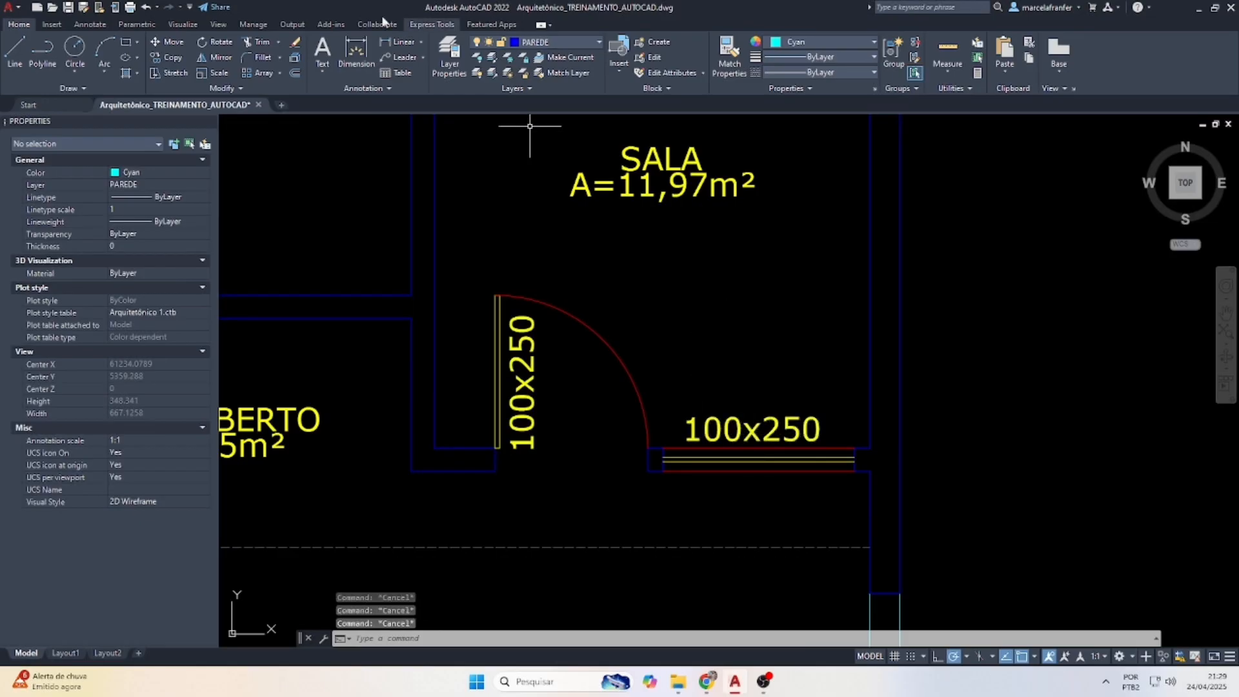
Check the width of SALA's window with a linear dimension, without placing the dimension.
left_click(390, 44)
left_click(663, 471)
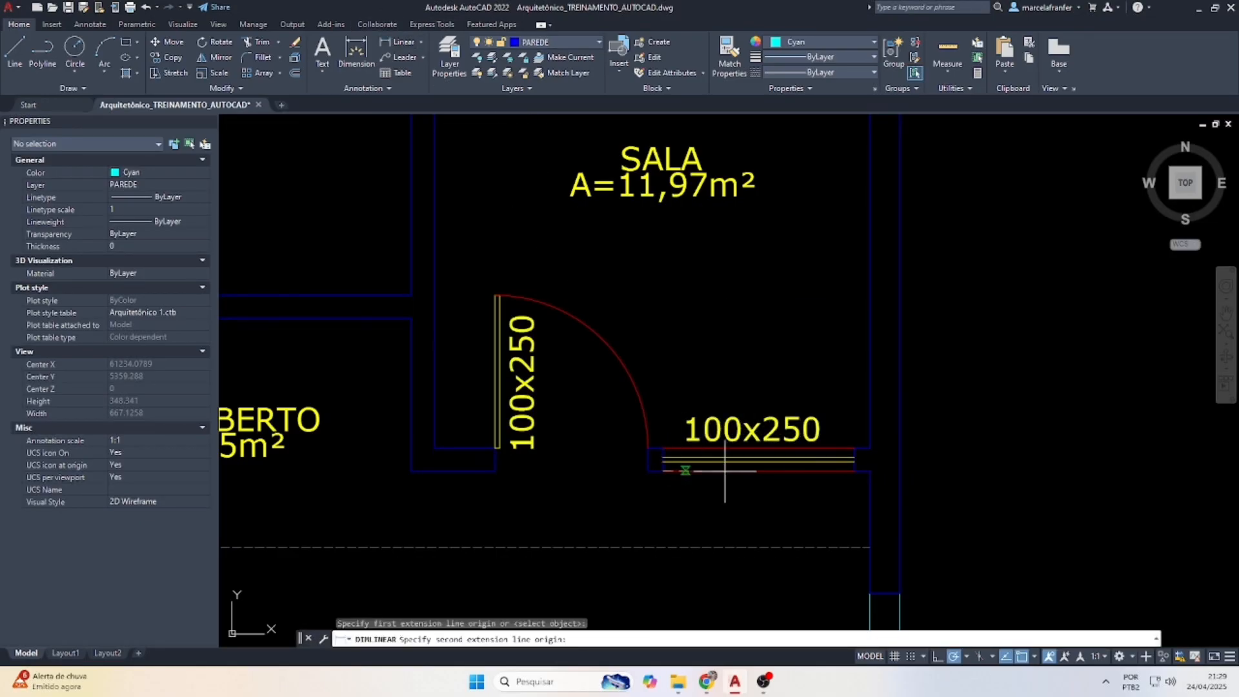
left_click(849, 472)
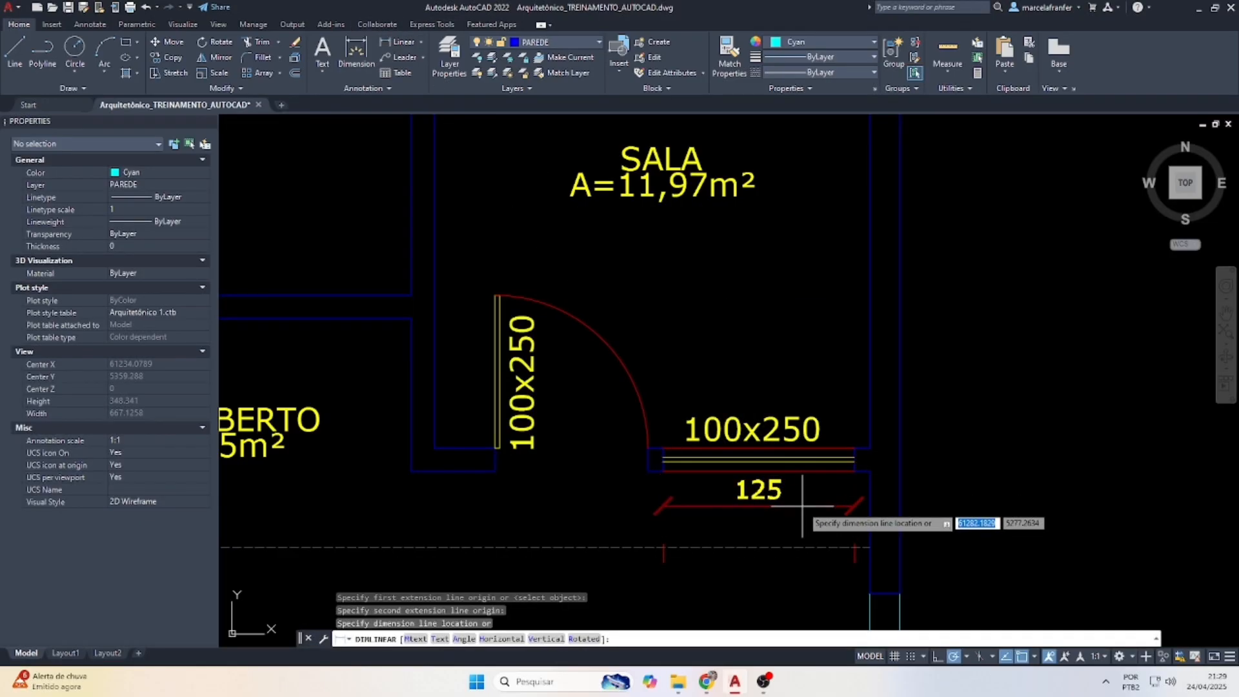
key("Escape")
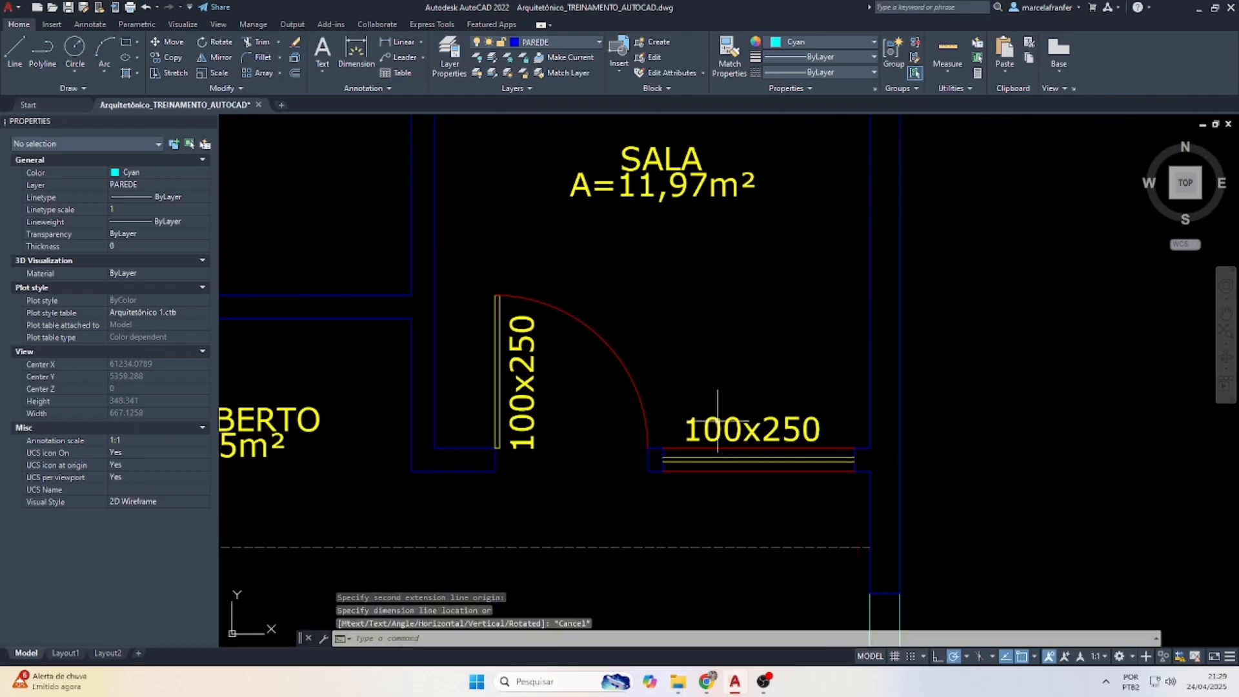
Change the label at SALA's window to 125x350x50.
double_click(691, 429)
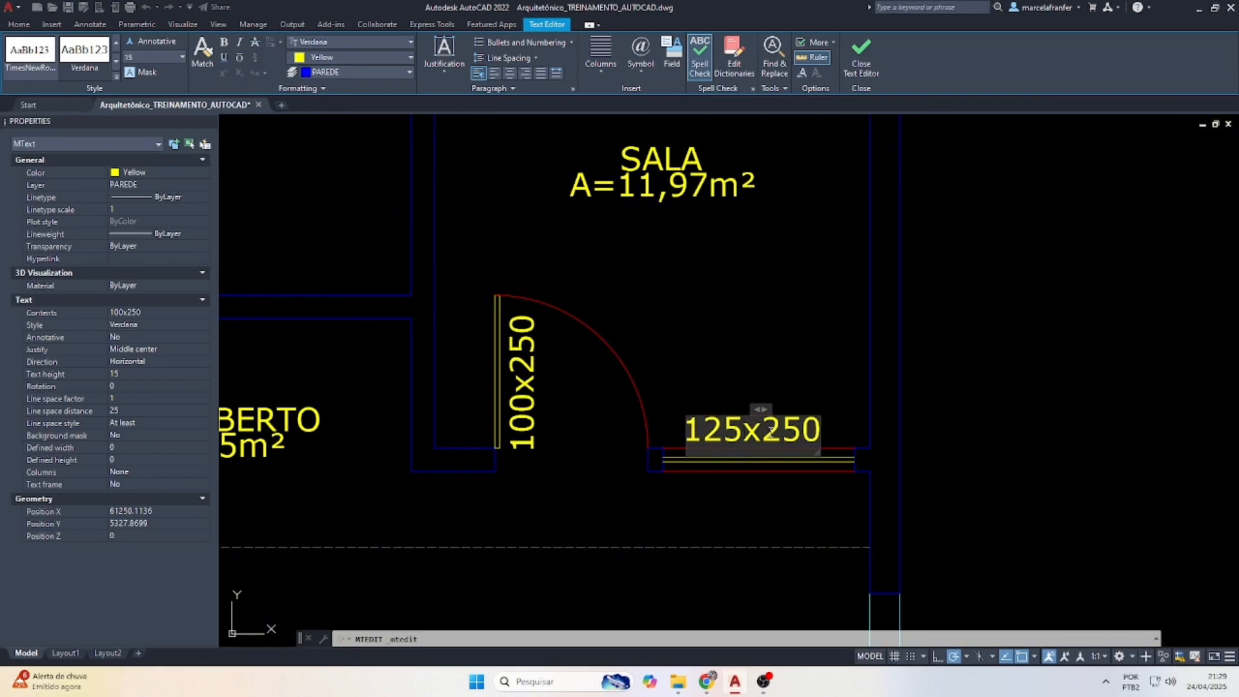
key("BackSpace")
key("BackSpace")
key("BackSpace")
type("32")
key("BackSpace")
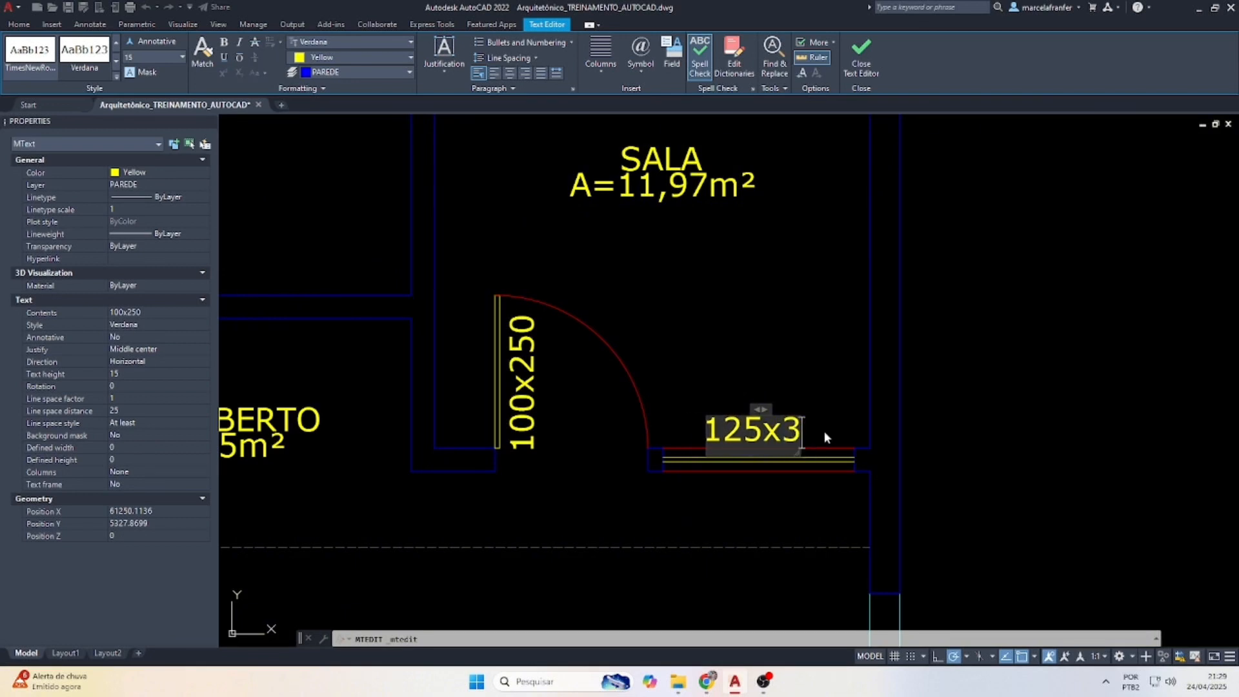
type("50")
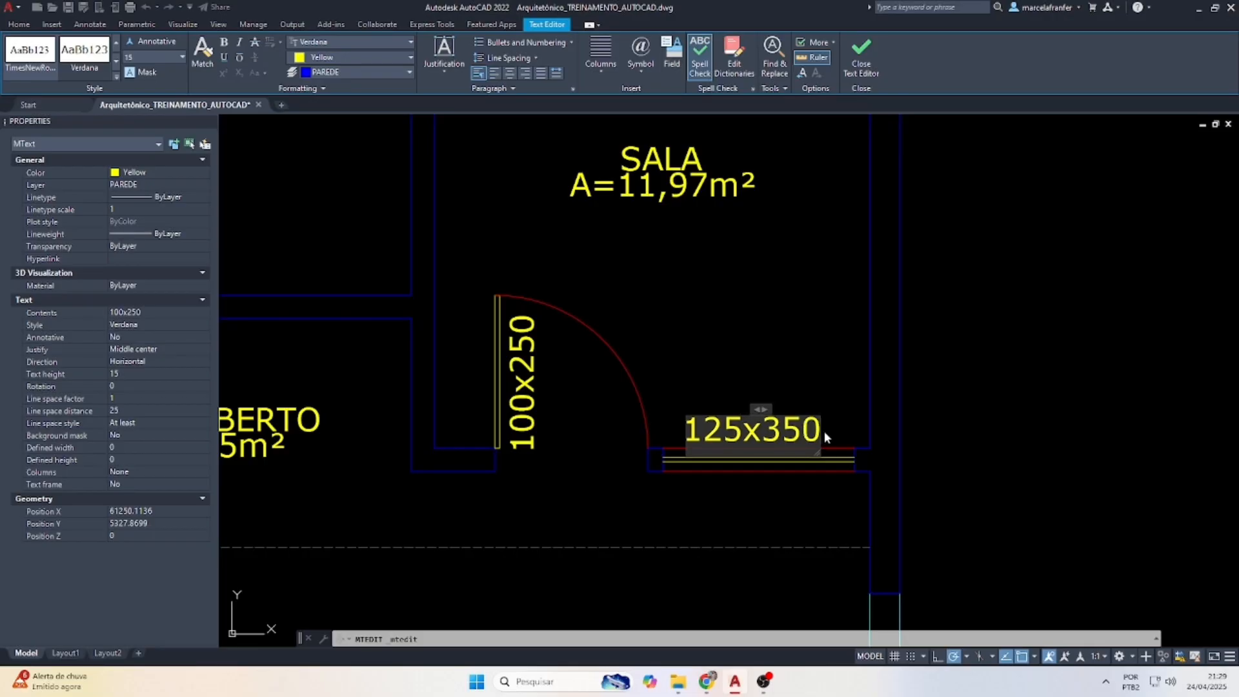
type("x50")
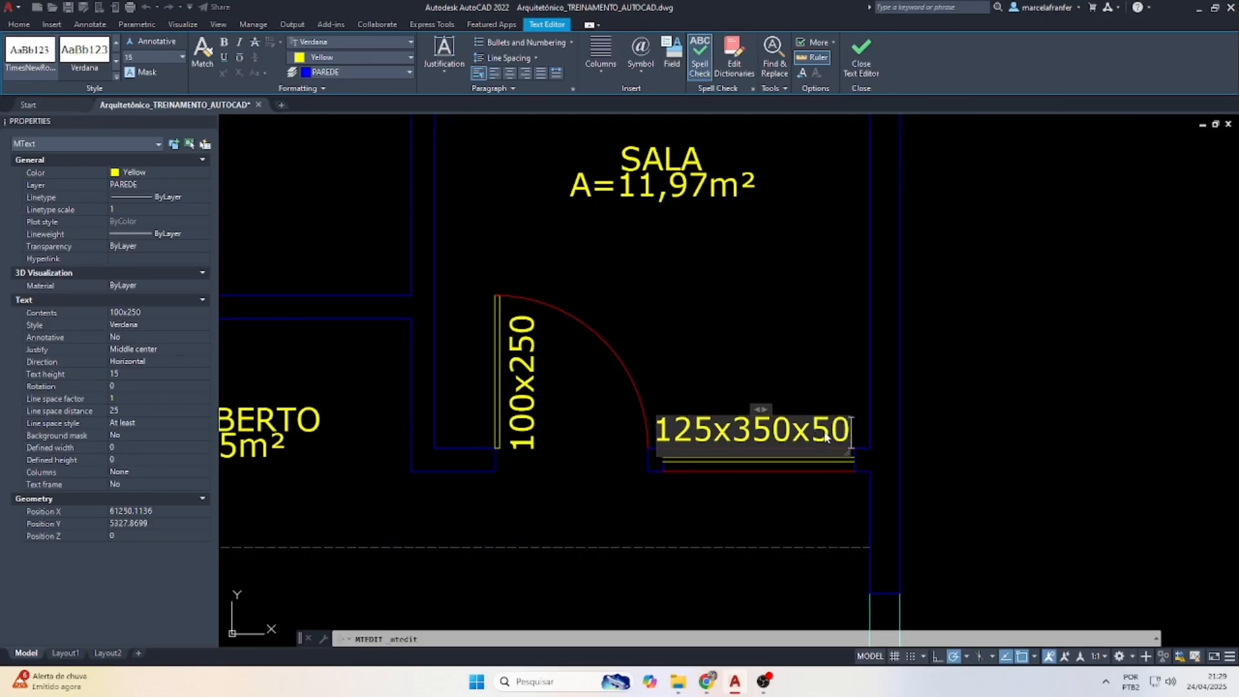
key("Escape")
Copy the vertical 100x250 label from the entrance door to LAVABO's door and to the area below COZINHA's window.
scroll(810, 483, "down", 4)
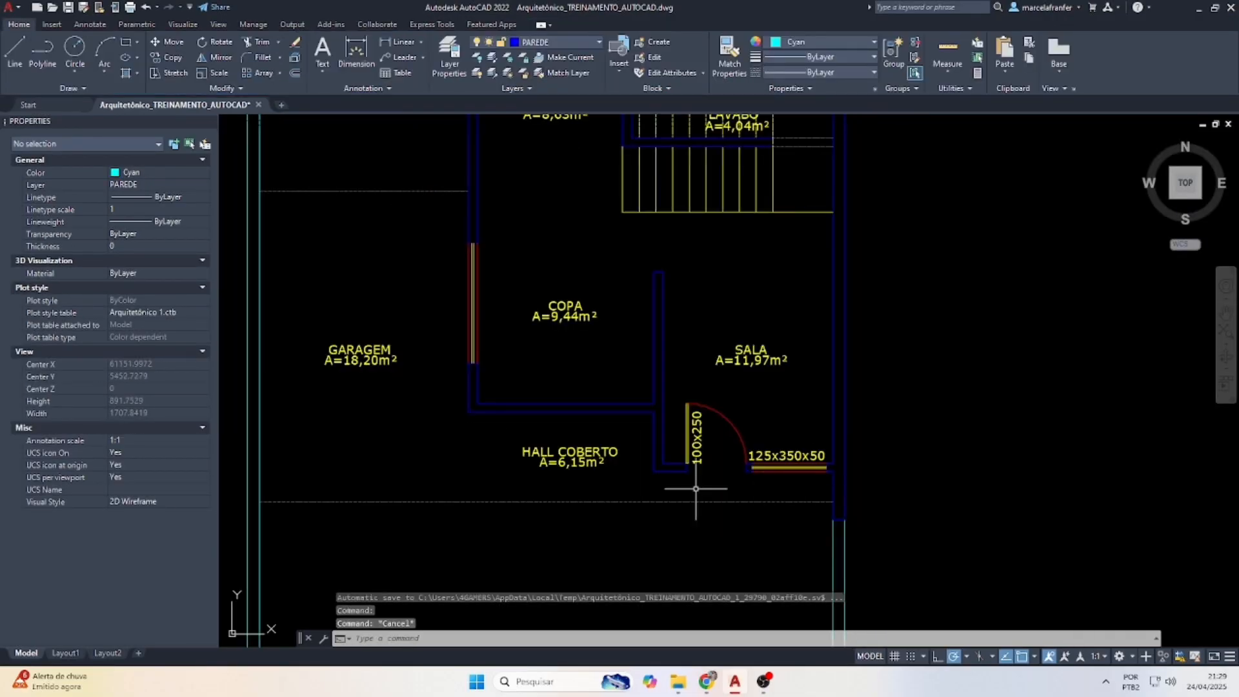
left_click(703, 434)
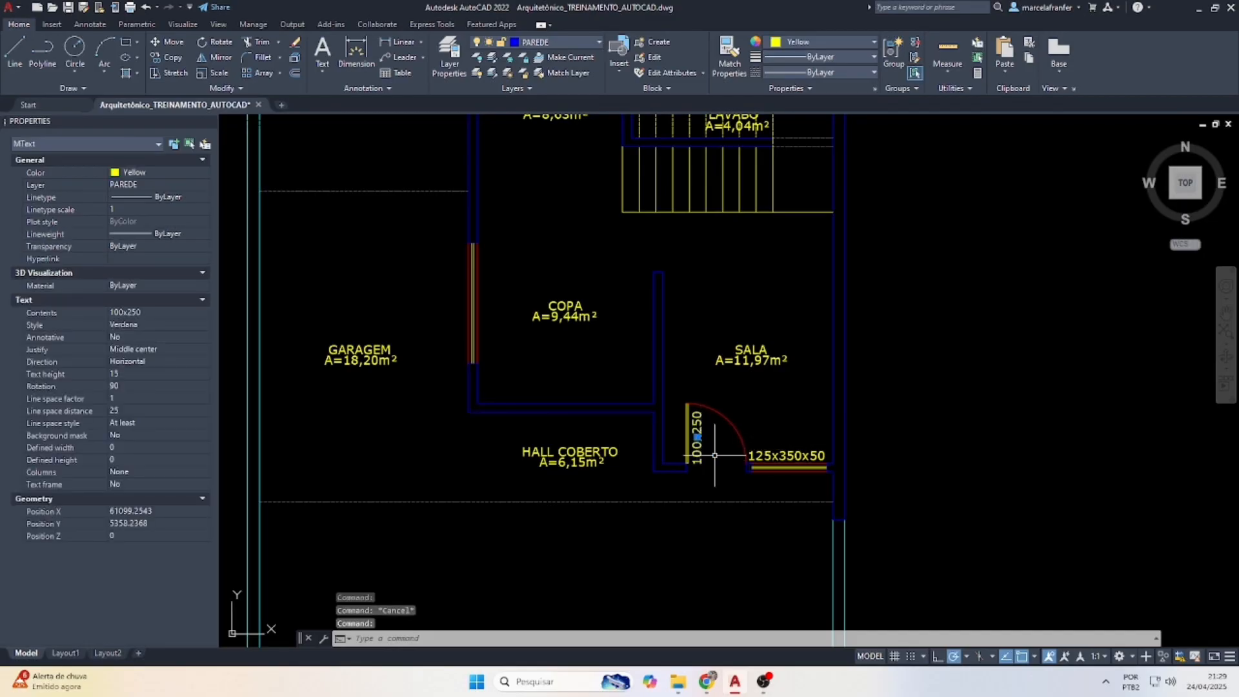
type("co")
key("Return")
left_click(710, 436)
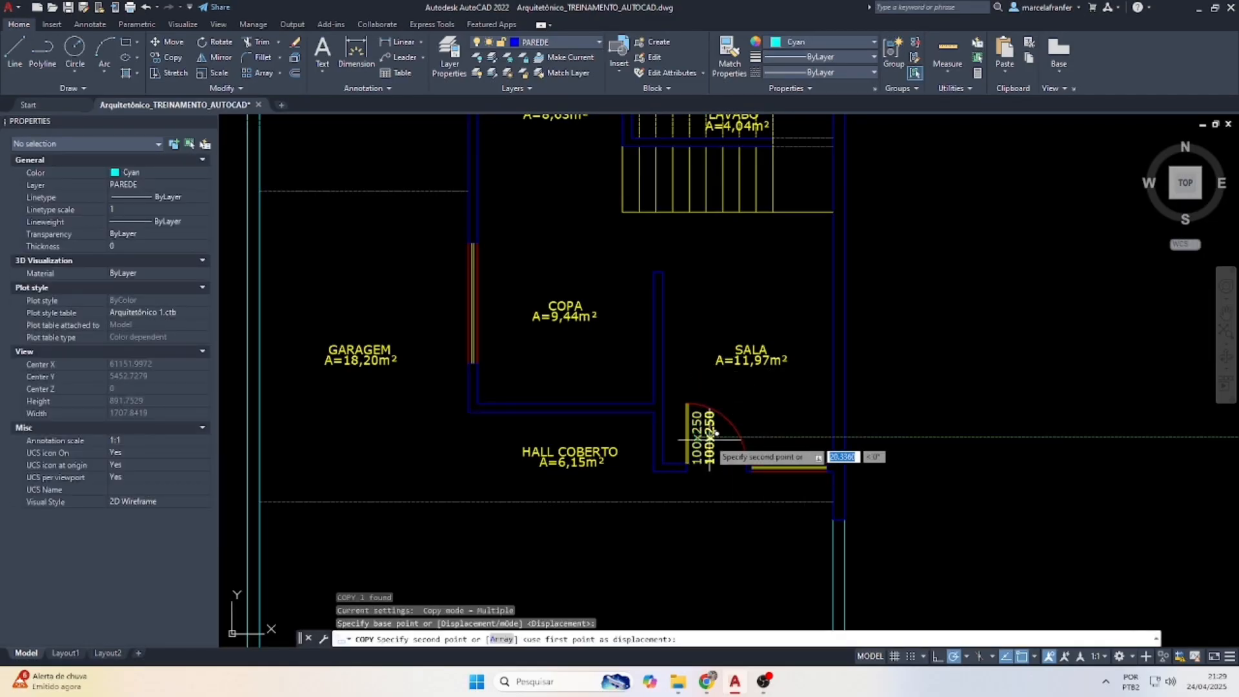
scroll(749, 534, "down", 6)
scroll(733, 485, "up", 8)
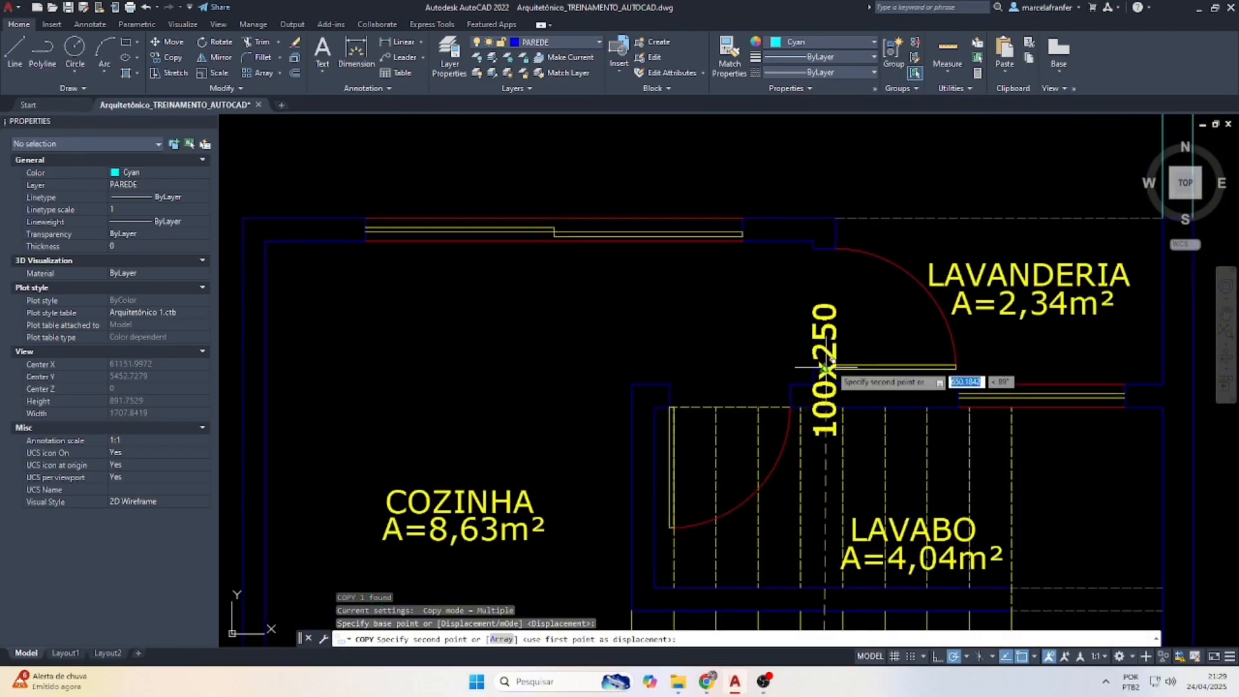
left_click(694, 451)
left_click(516, 312)
key("Escape")
Change the label at LAVABO's door to 80x210.
left_click(682, 440)
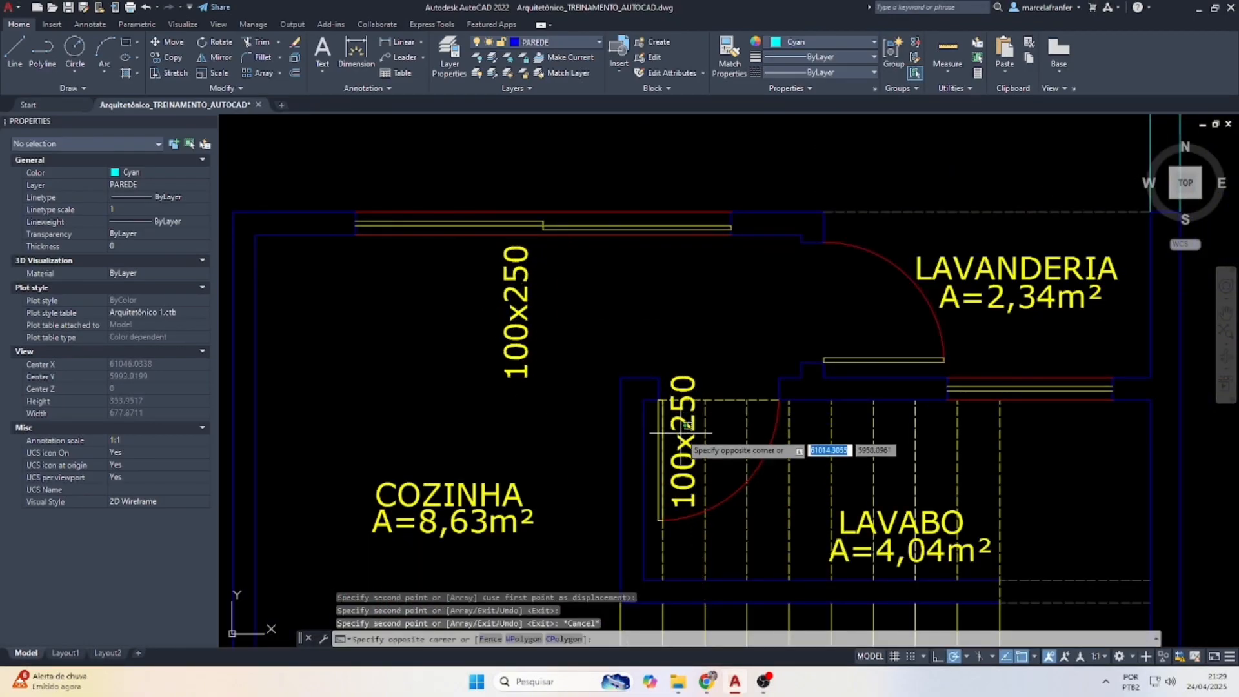
left_click(683, 441)
left_click(684, 441)
double_click(684, 441)
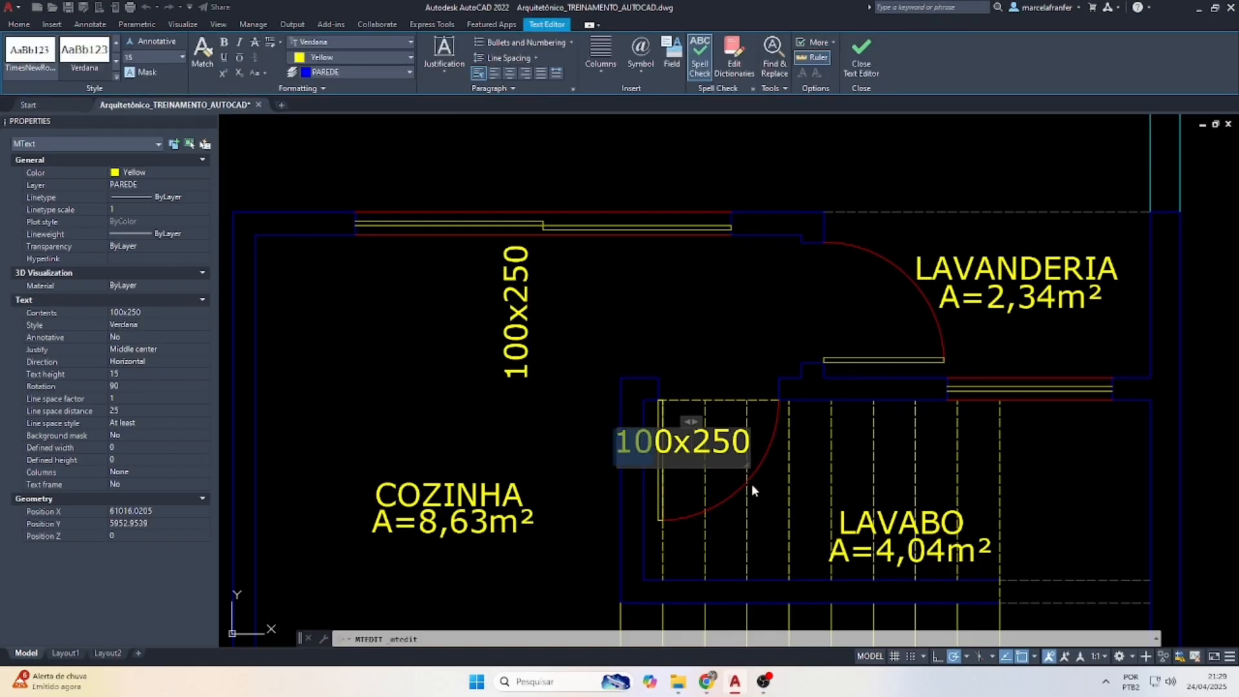
type("8")
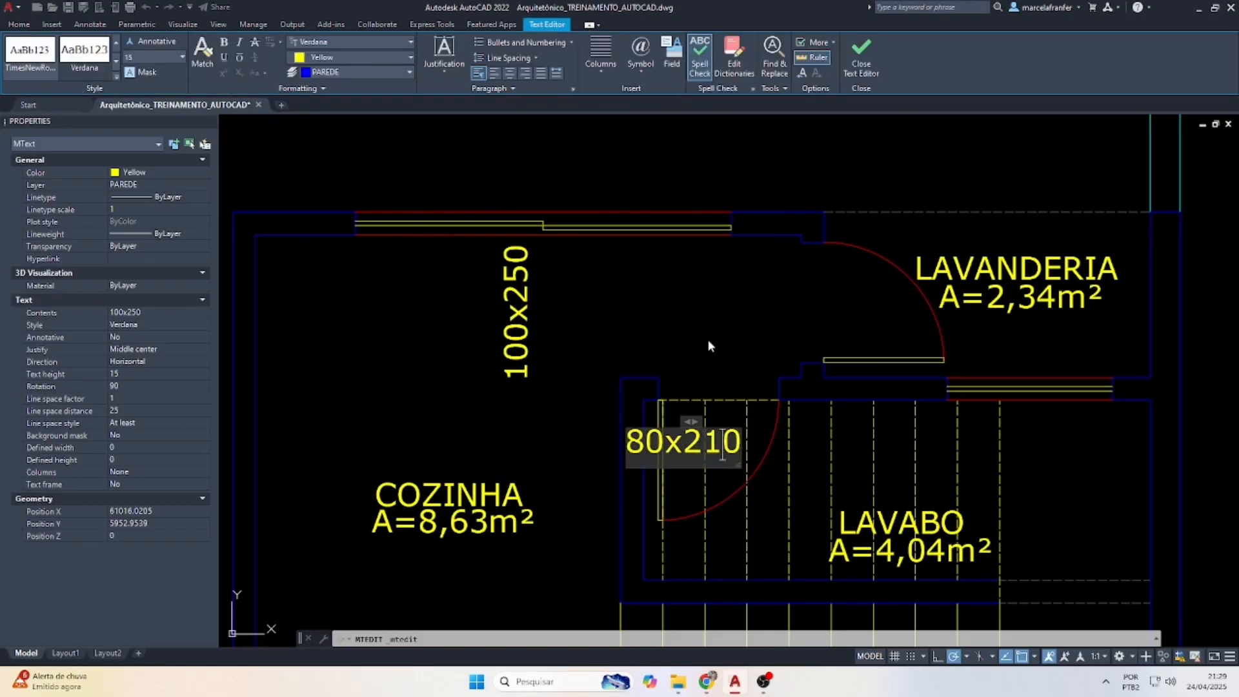
left_click(708, 347)
key("Escape")
Copy the 80x210 label from LAVABO's door into the open area beside LAVANDERIA's door.
left_click(681, 455)
left_click(675, 446)
type("c")
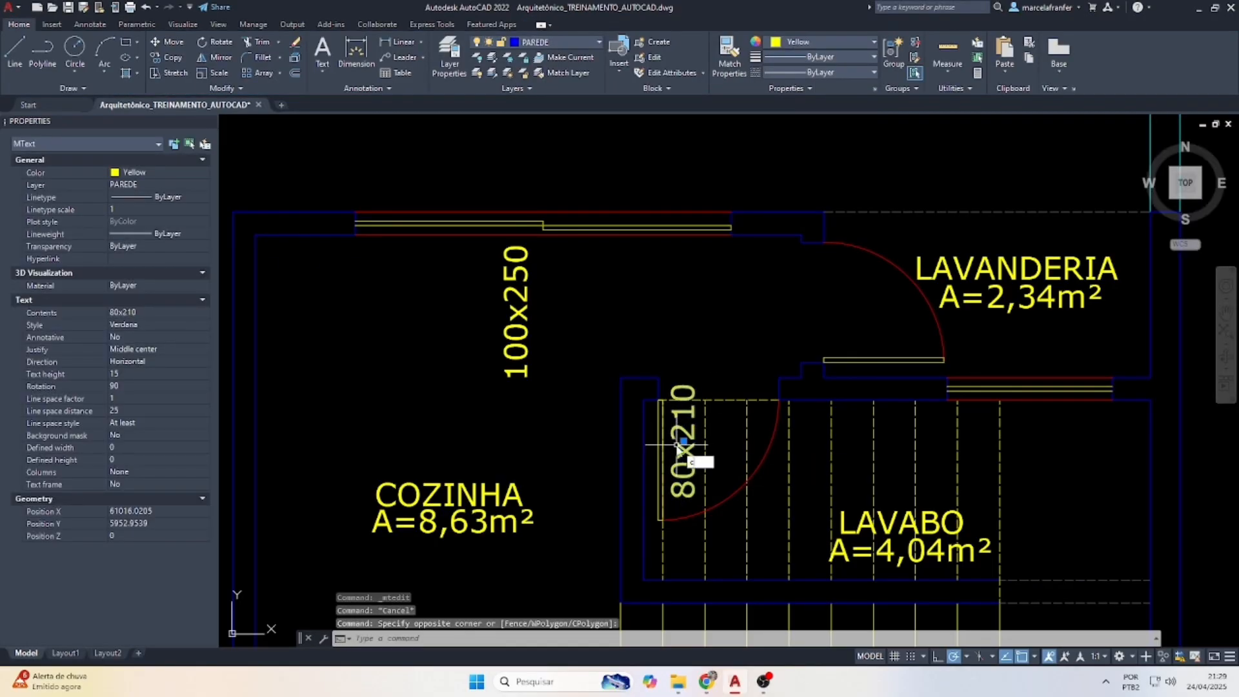
type("o")
key("Return")
left_click(682, 442)
left_click(746, 314)
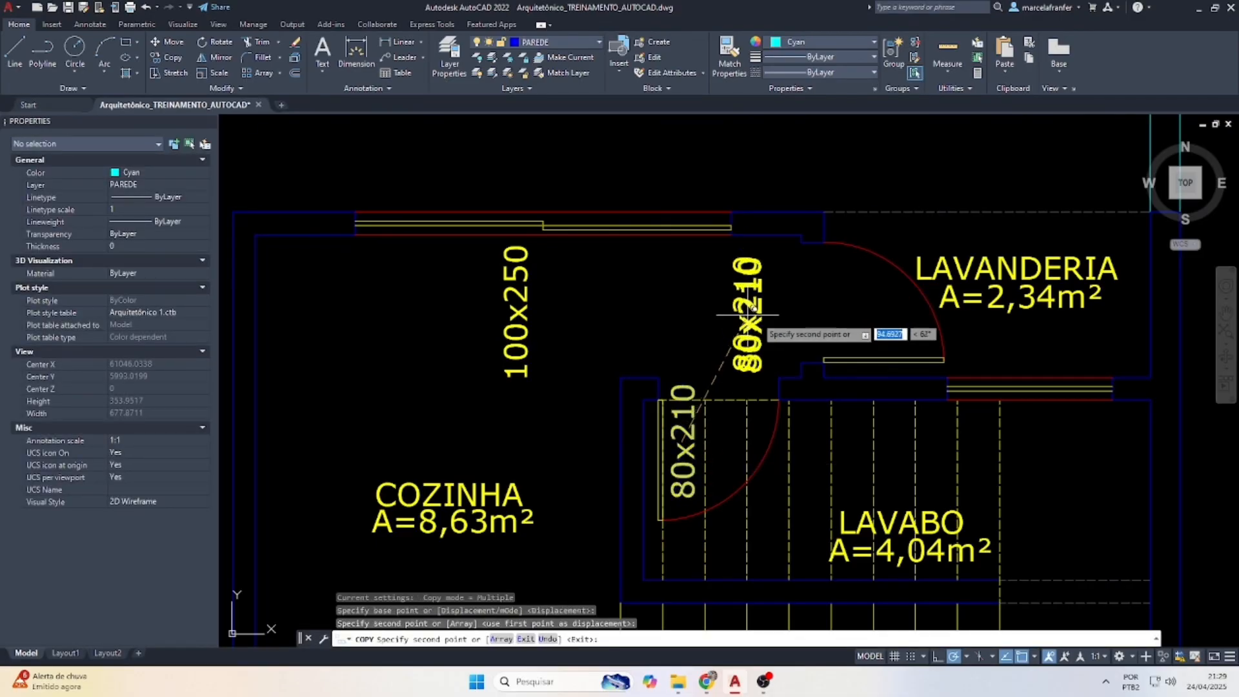
key("Escape")
Rotate the copied 80x210 label beside LAVANDERIA's door so it reads horizontally.
left_click(733, 291)
left_click(710, 302)
type("ro")
key("Return")
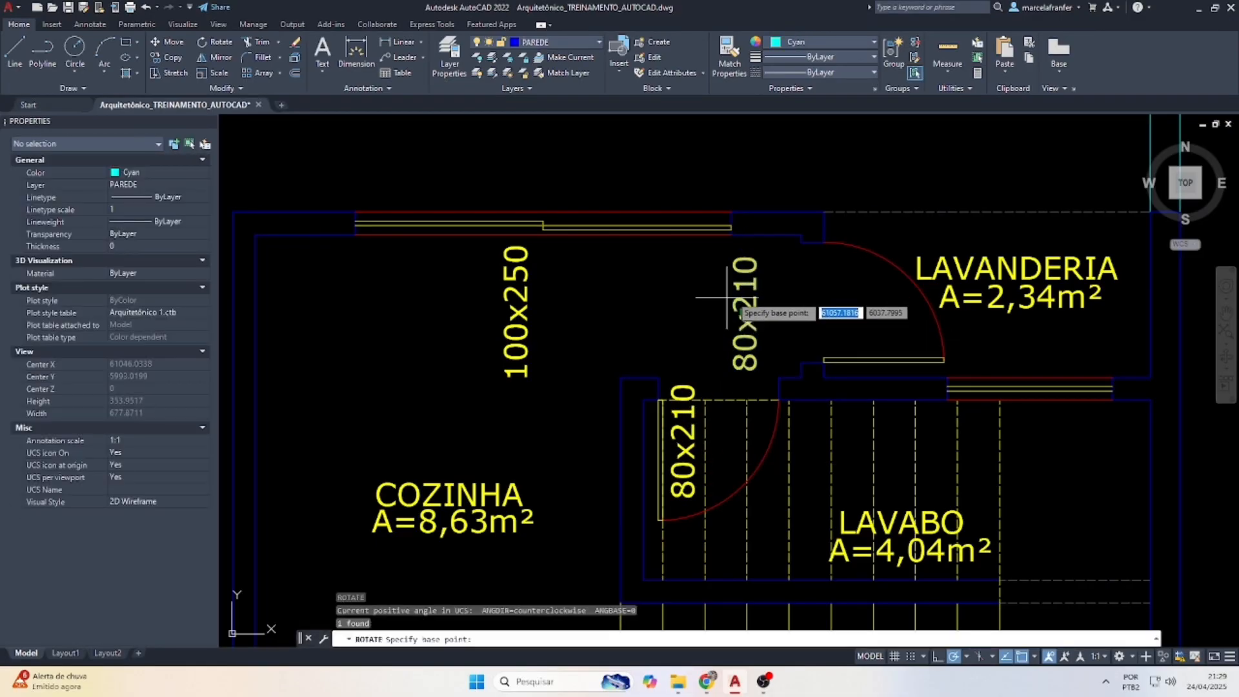
left_click(741, 311)
left_click(744, 370)
Move the horizontal 80x210 label so it sits just above LAVANDERIA's door leaf.
left_click(735, 316)
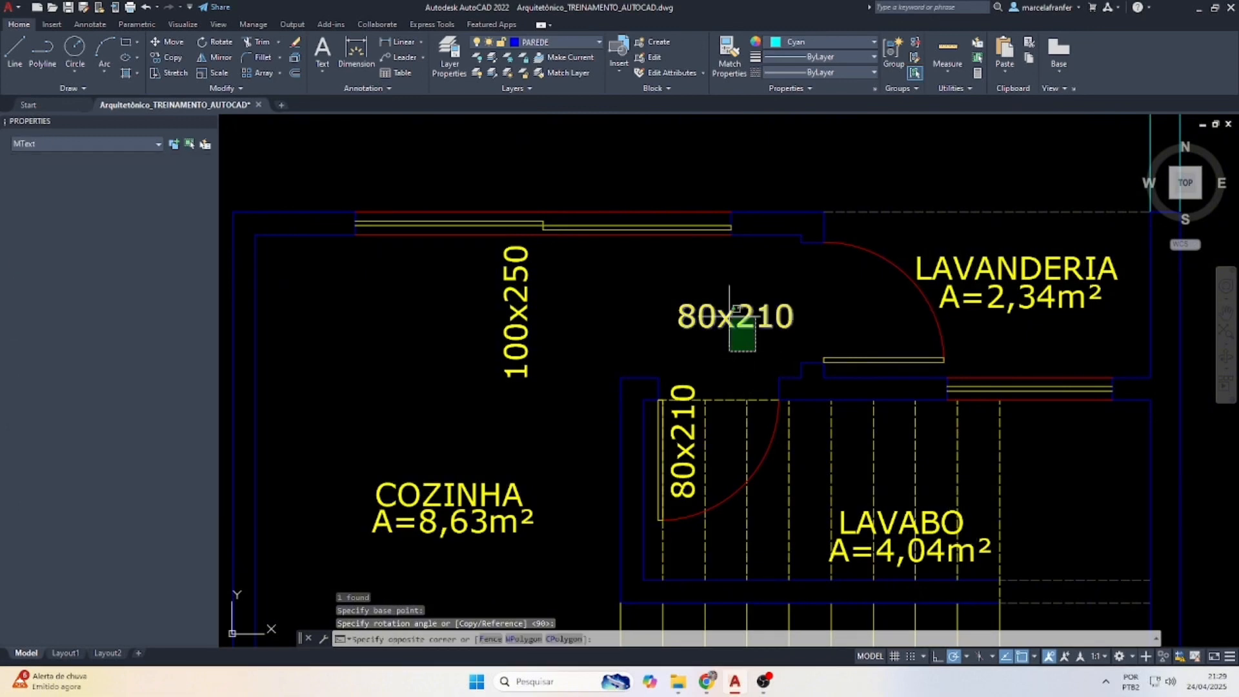
left_click(735, 316)
scroll(869, 337, "up", 2)
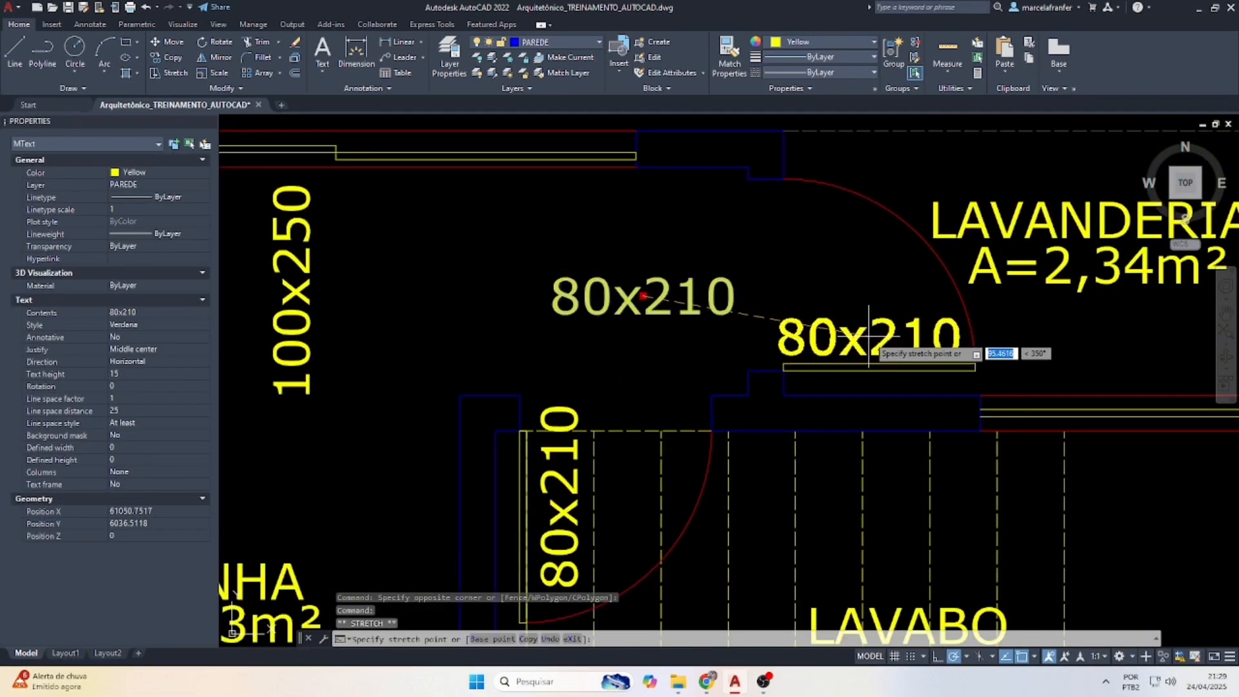
left_click(868, 337)
key("Escape")
Rotate the vertical 100x250 label in COZINHA so it reads horizontally.
scroll(818, 290, "down", 3)
left_click(535, 337)
left_click(500, 336)
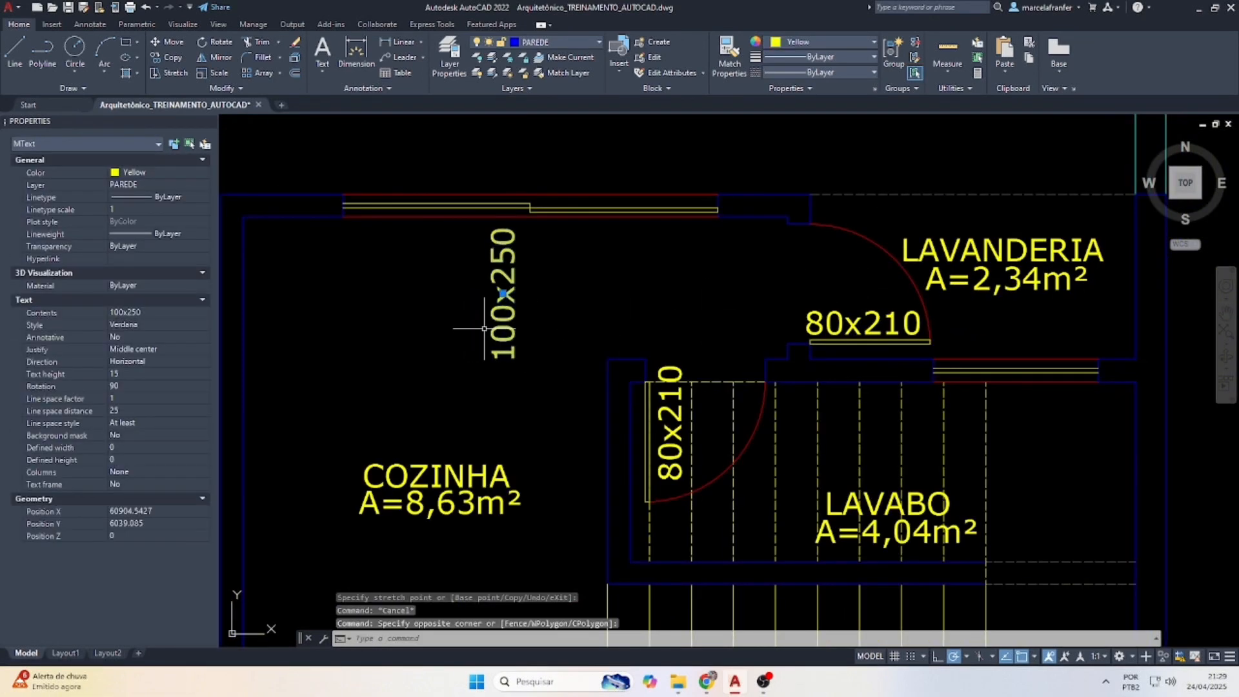
key("Return")
left_click(503, 293)
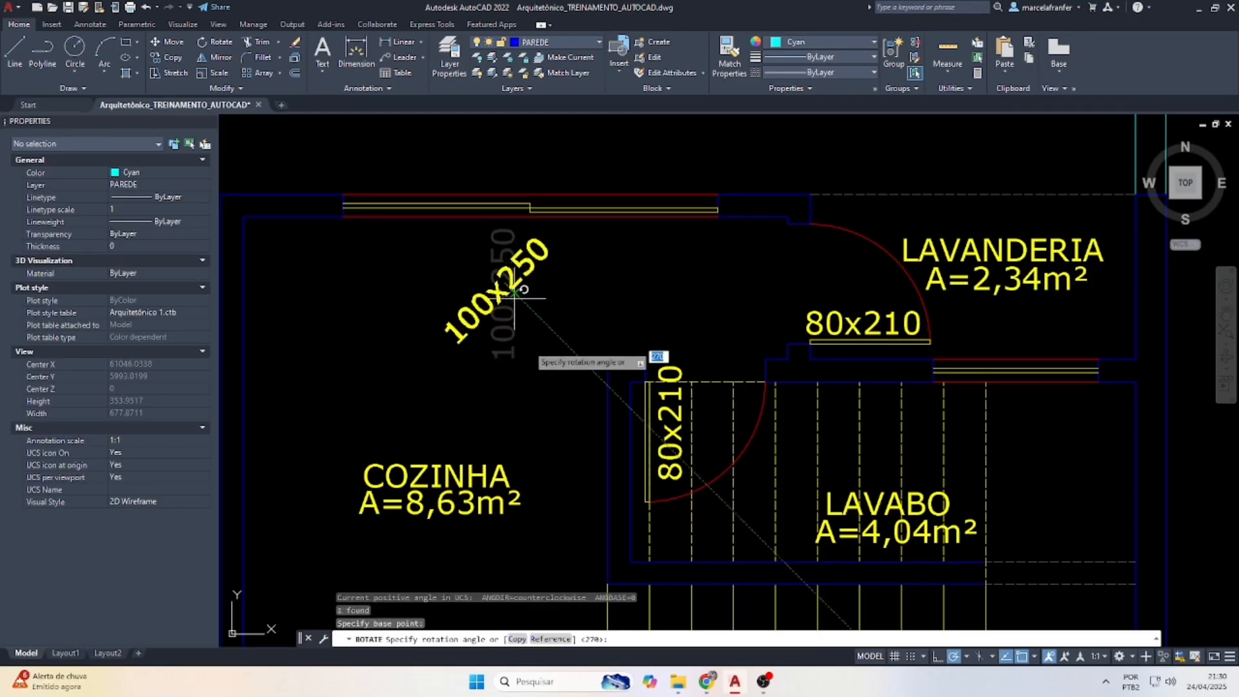
key("Escape")
Move the horizontal 100x250 label so it sits centred just below COZINHA's window.
left_click(510, 309)
left_click(471, 266)
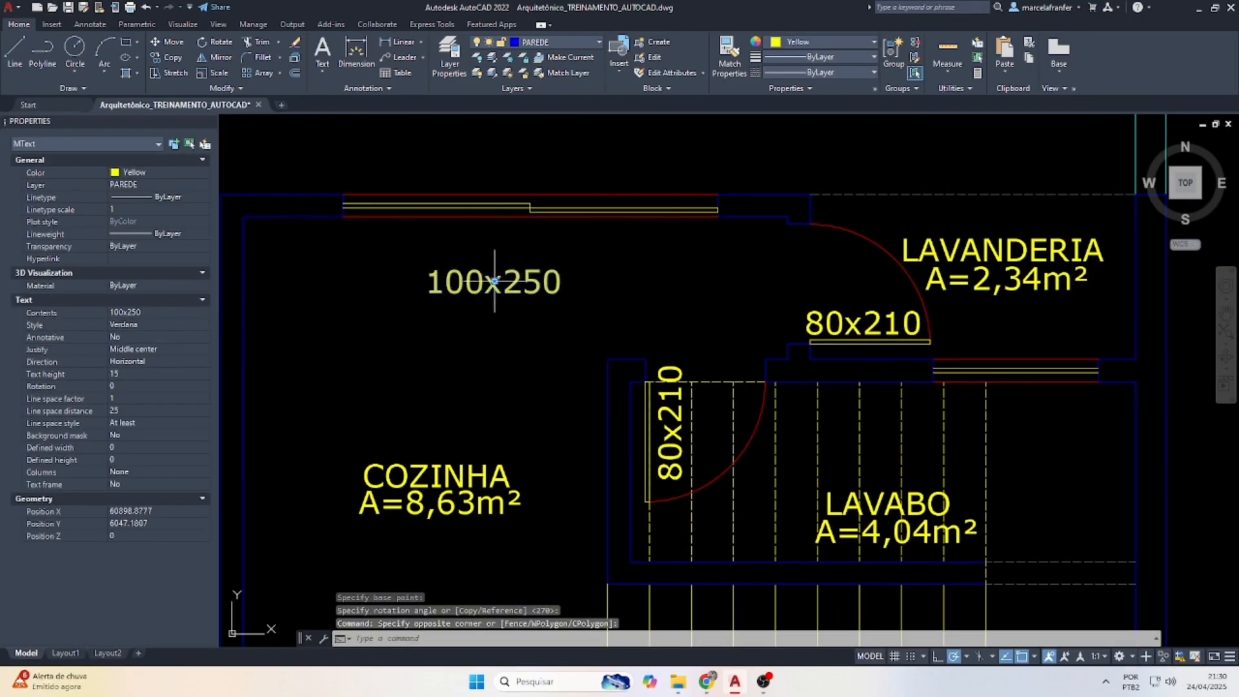
left_click(494, 281)
left_click(533, 243)
key("Escape")
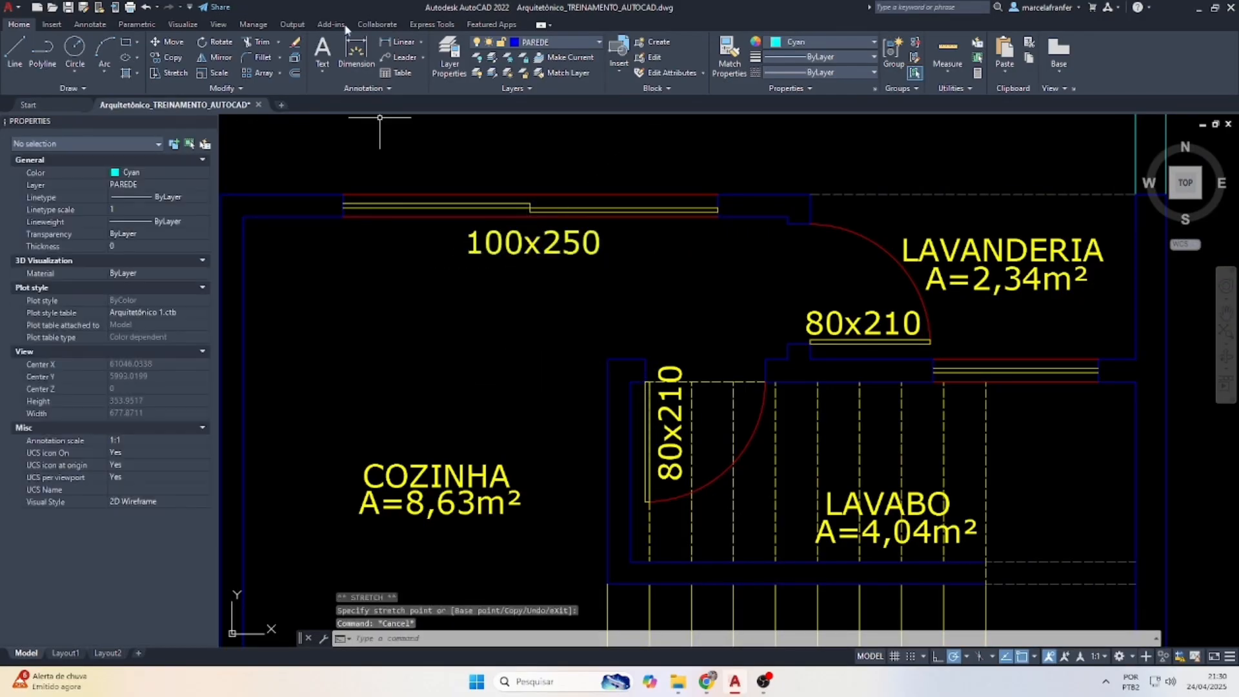
Check the width of COZINHA's window with a linear dimension, without placing the dimension.
left_click(399, 43)
left_click(344, 215)
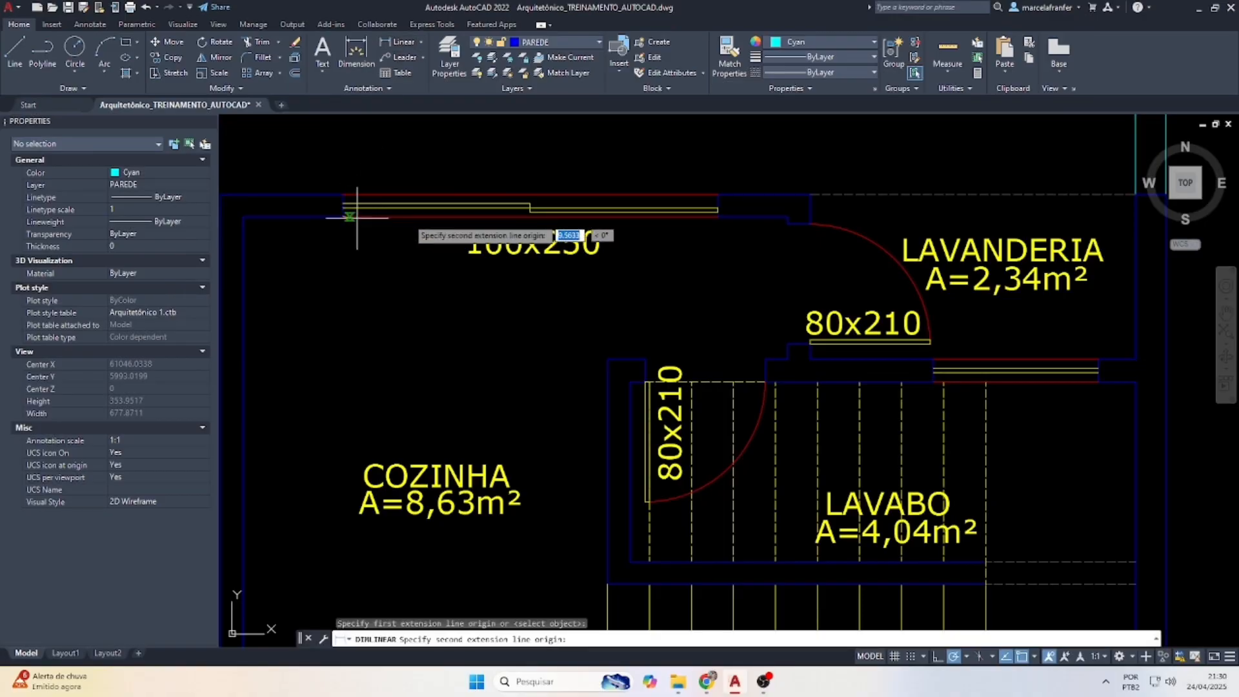
left_click(724, 216)
key("Escape")
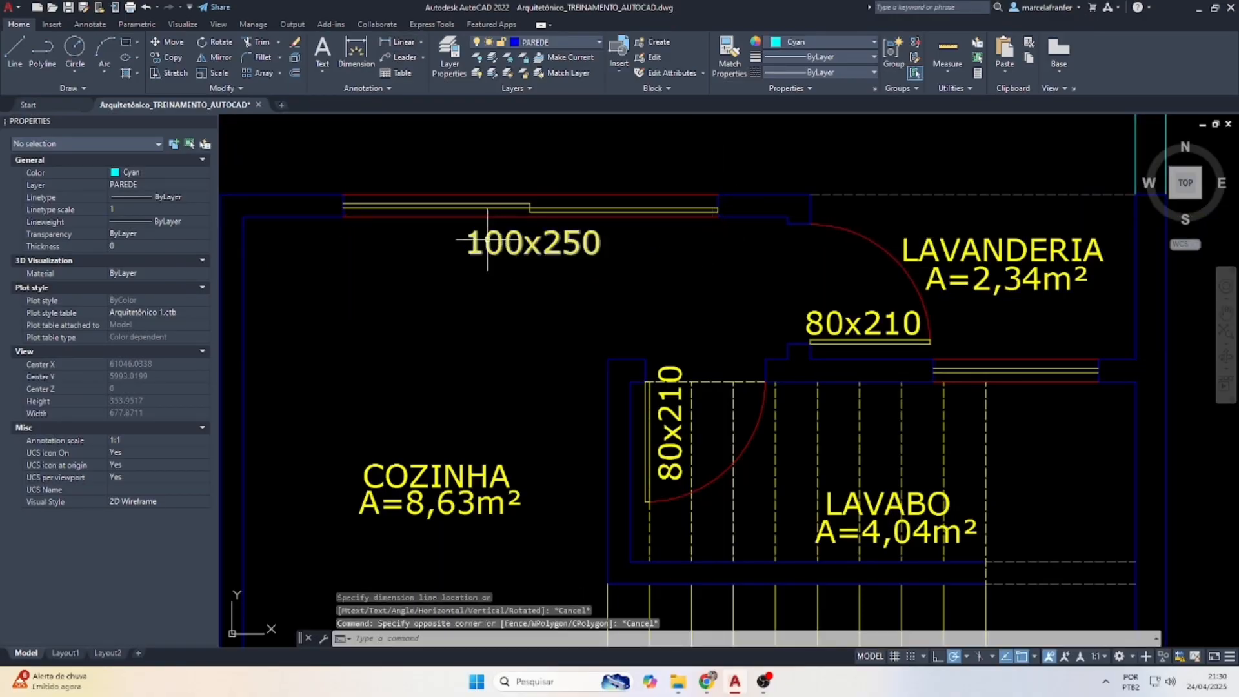
Change the label below COZINHA's window to 250x240.
double_click(496, 244)
left_click_drag(504, 244, 443, 242)
type("250x2")
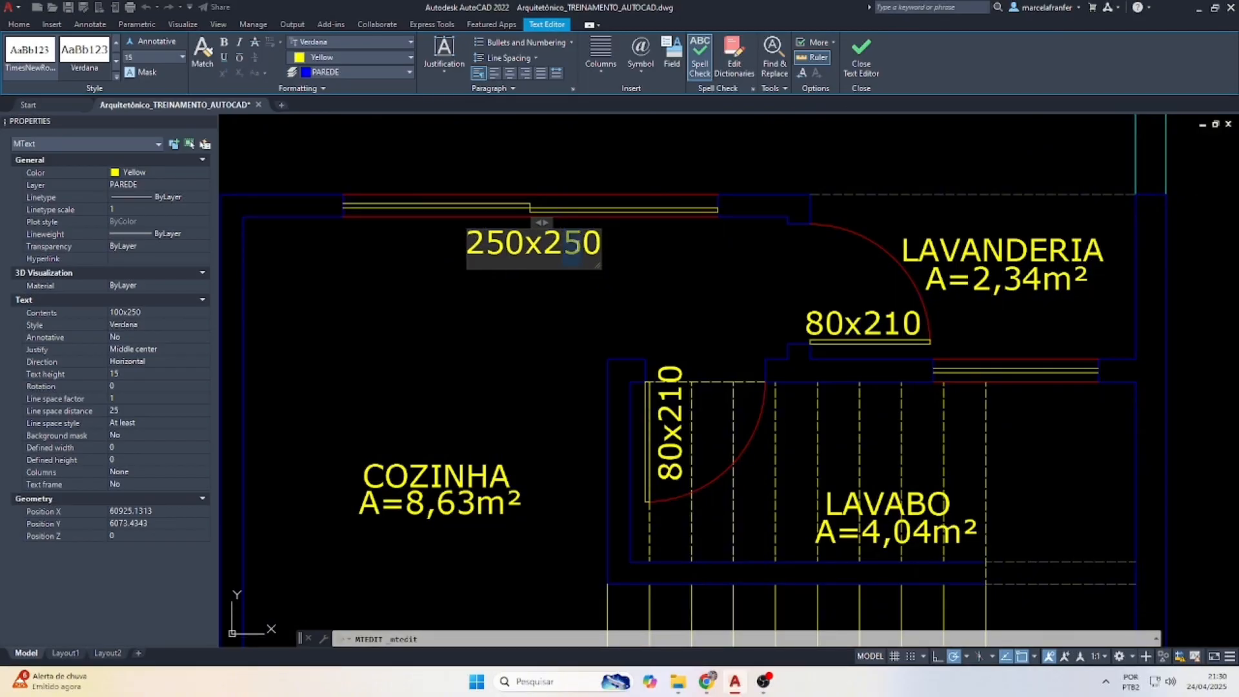
type("4")
left_click(661, 251)
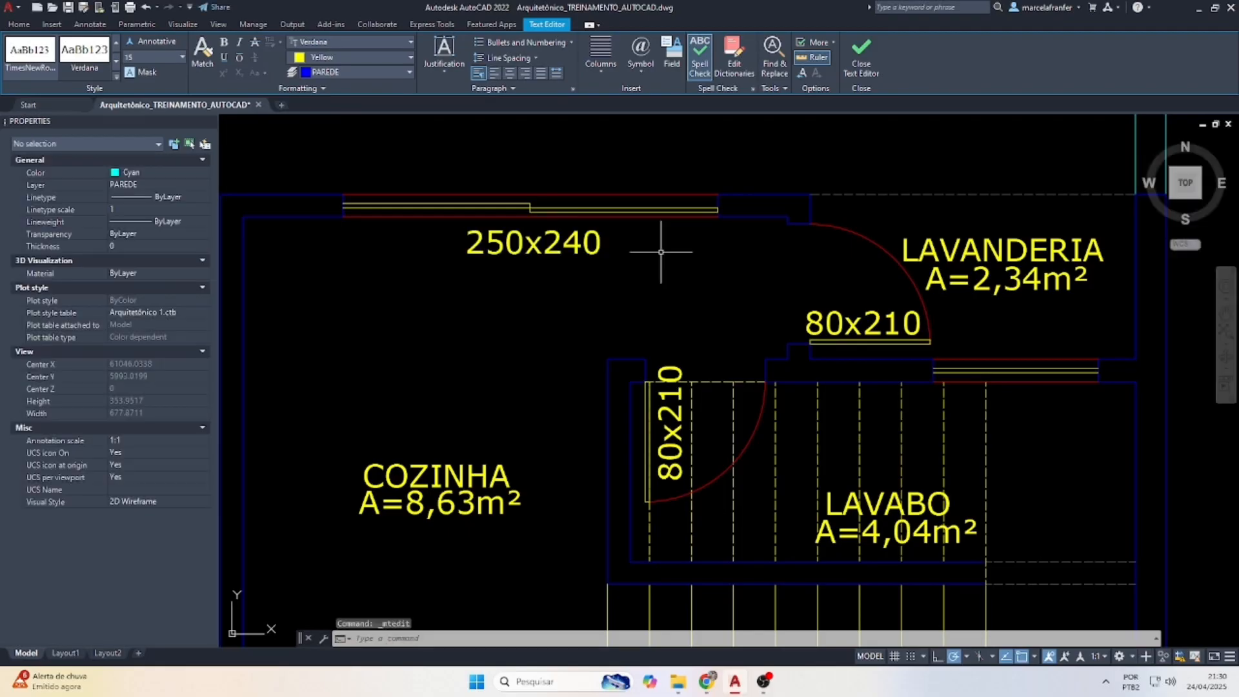
key("Escape")
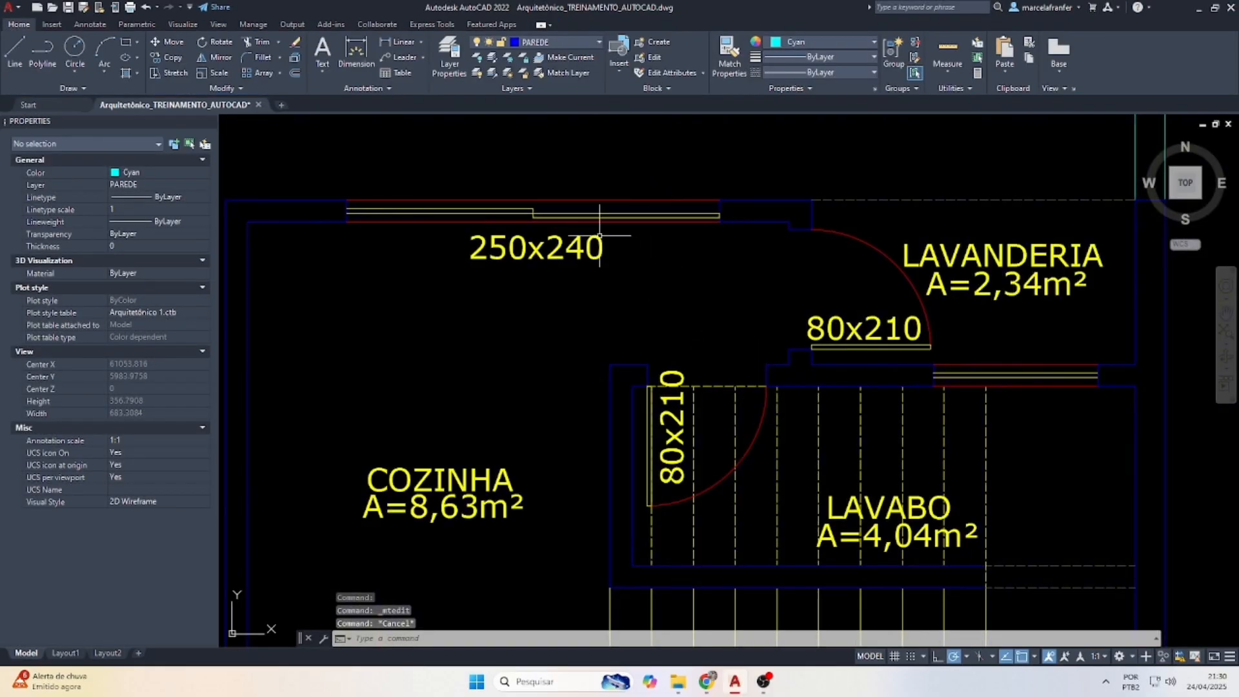
Copy the 125x350x50 label from SALA's window to just below LAVABO's window.
scroll(697, 243, "down", 3)
scroll(792, 326, "up", 1)
scroll(685, 319, "down", 2)
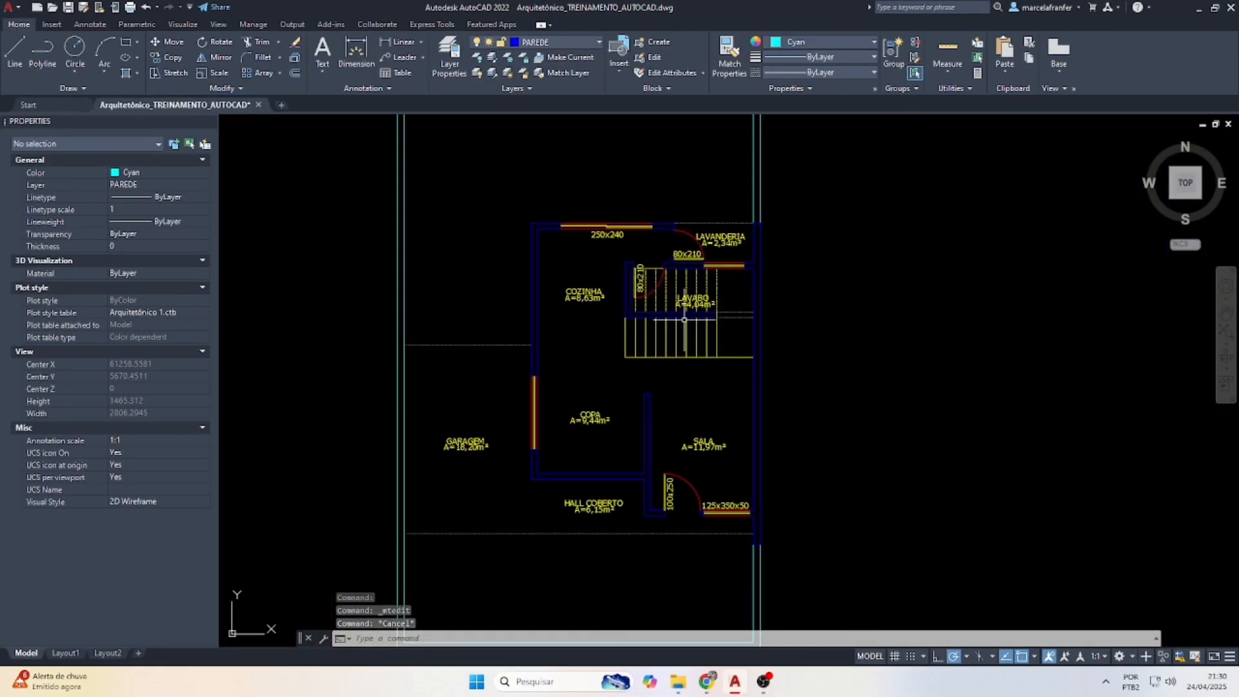
scroll(713, 498, "up", 4)
left_click(715, 484)
type("c")
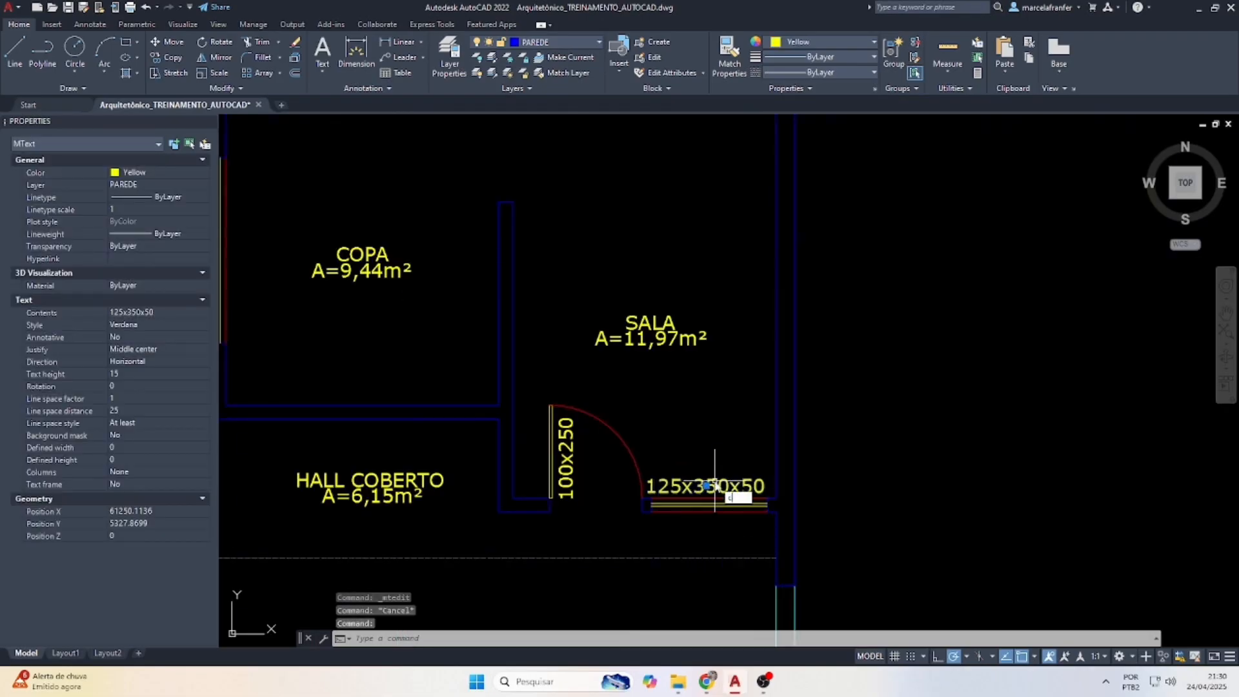
type("ond p")
key("Return")
left_click(707, 486)
scroll(706, 495, "down", 2)
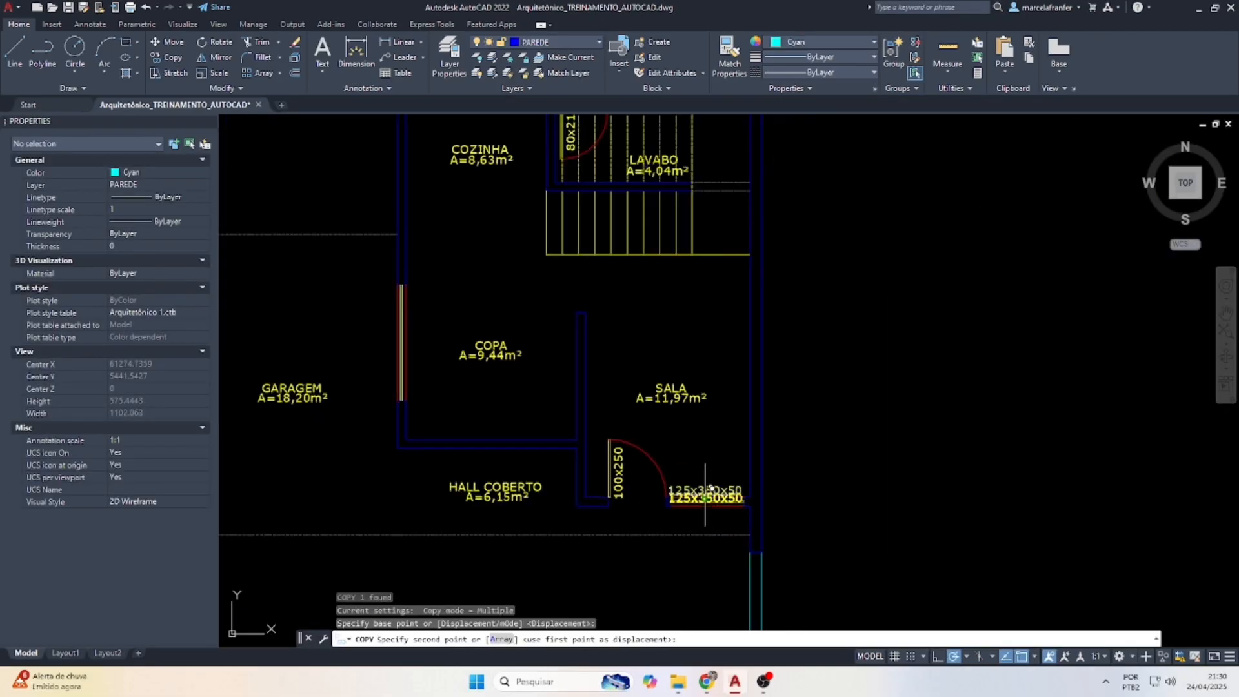
scroll(707, 490, "down", 3)
scroll(710, 225, "up", 5)
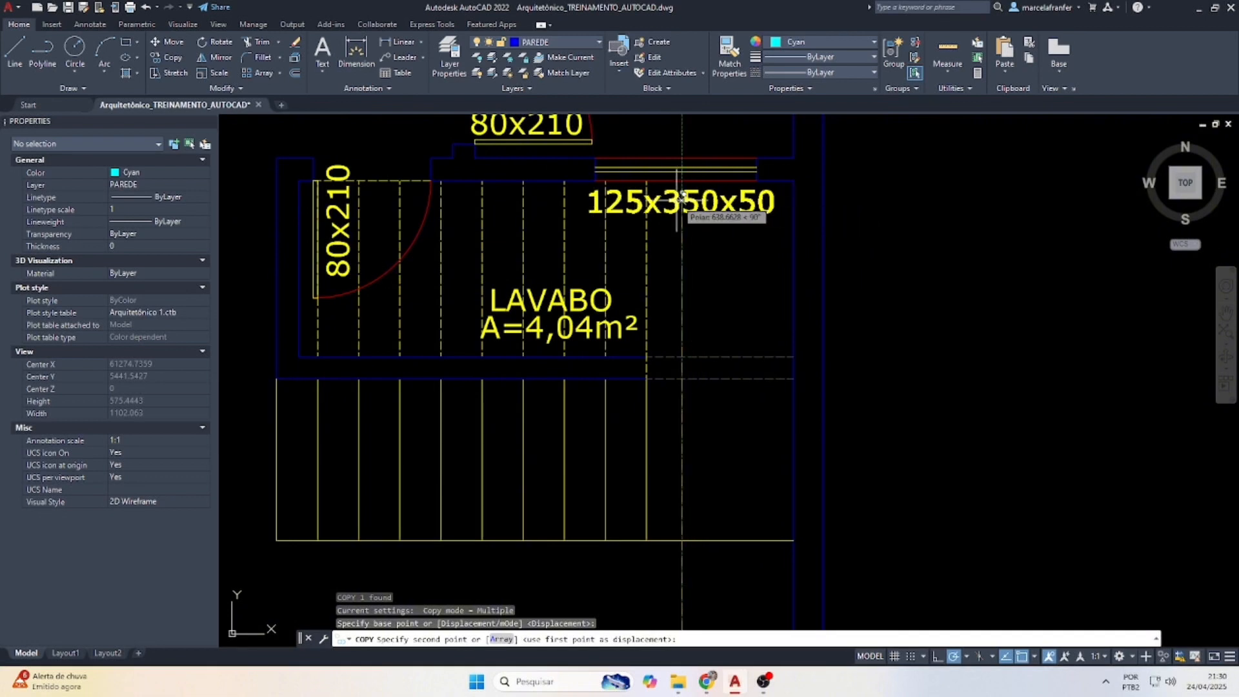
left_click(682, 197)
key("Escape")
Change the label below LAVABO's window to 100x60x150.
double_click(681, 209)
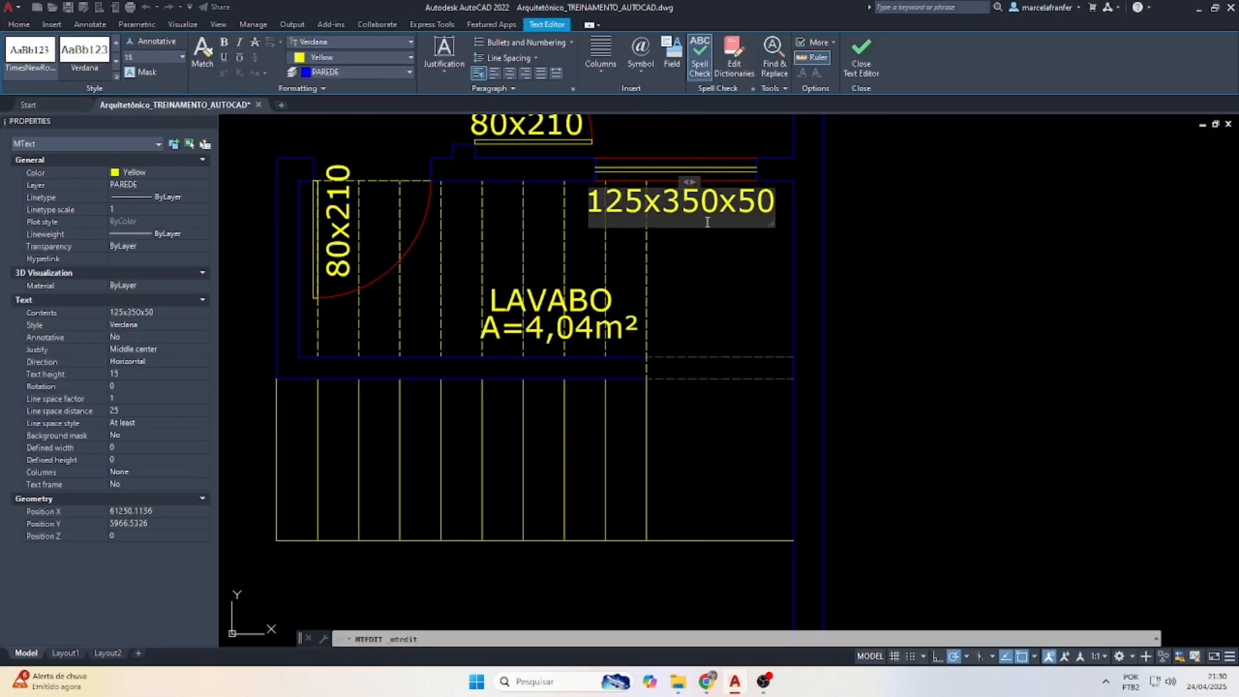
type("100x")
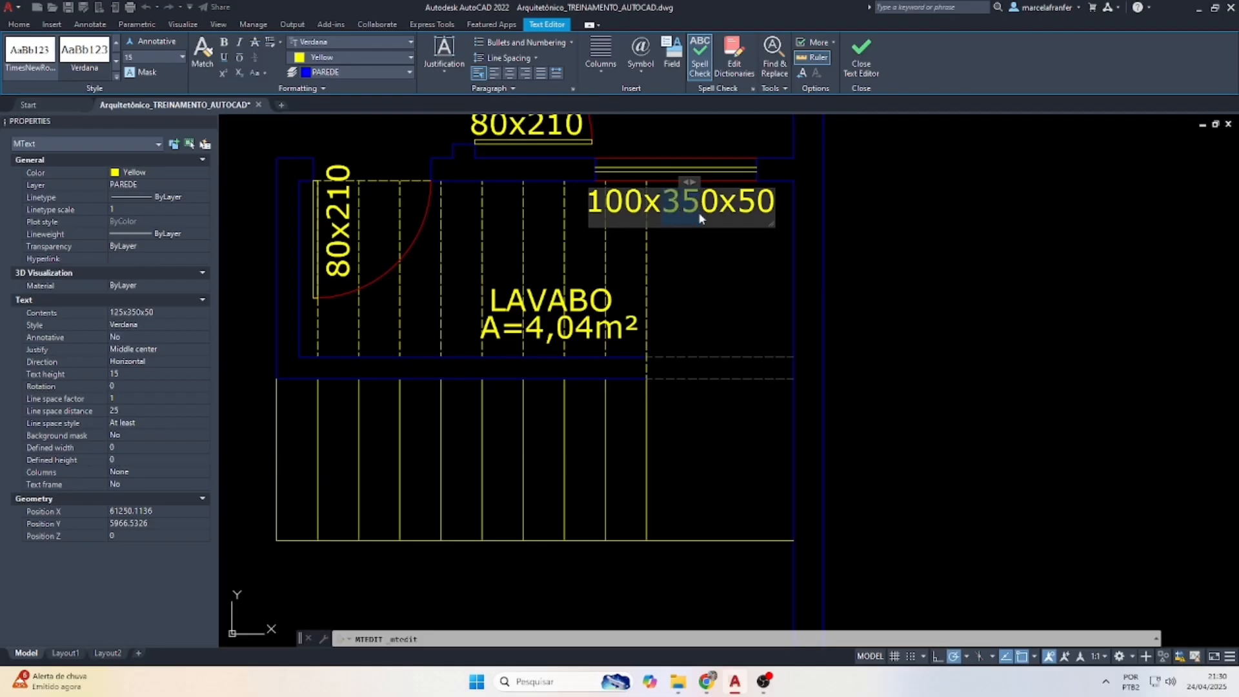
type("80x")
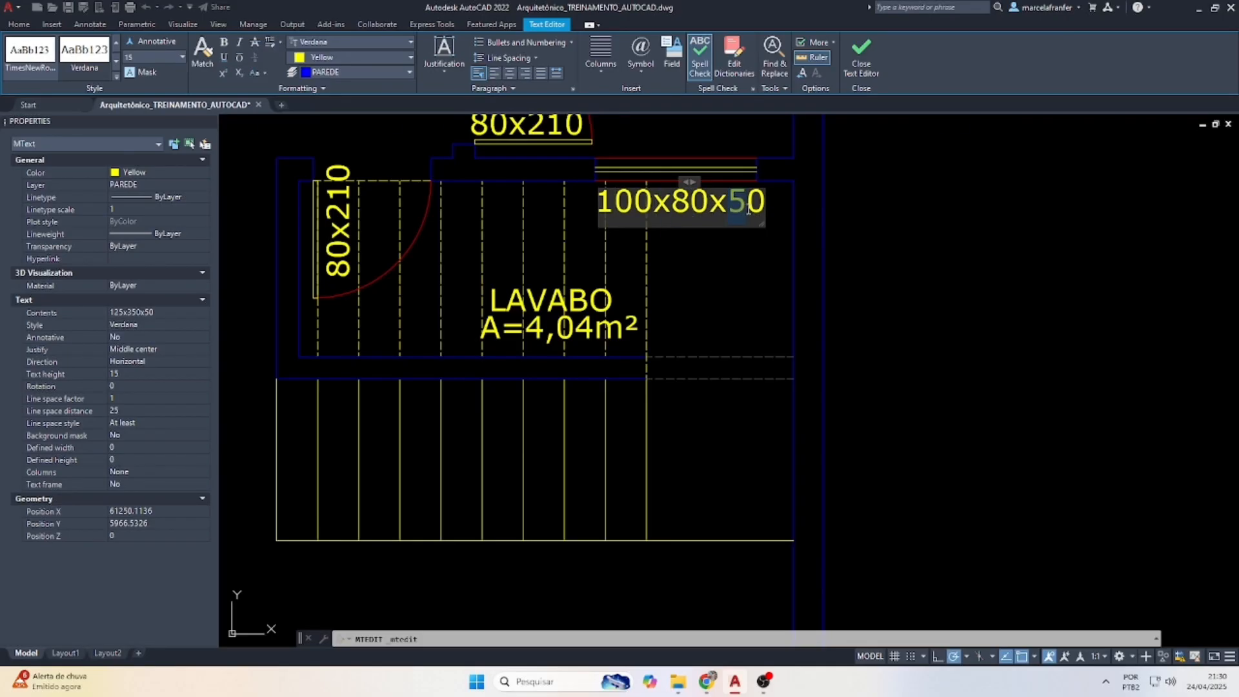
type("150")
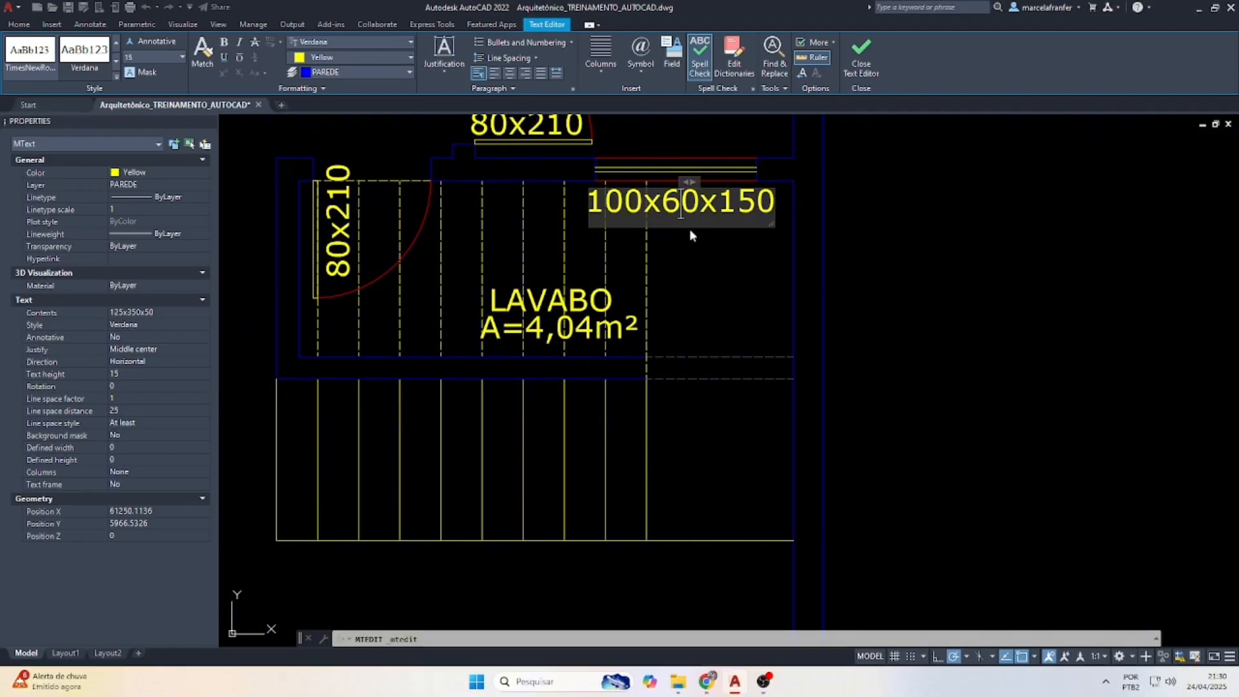
left_click(735, 249)
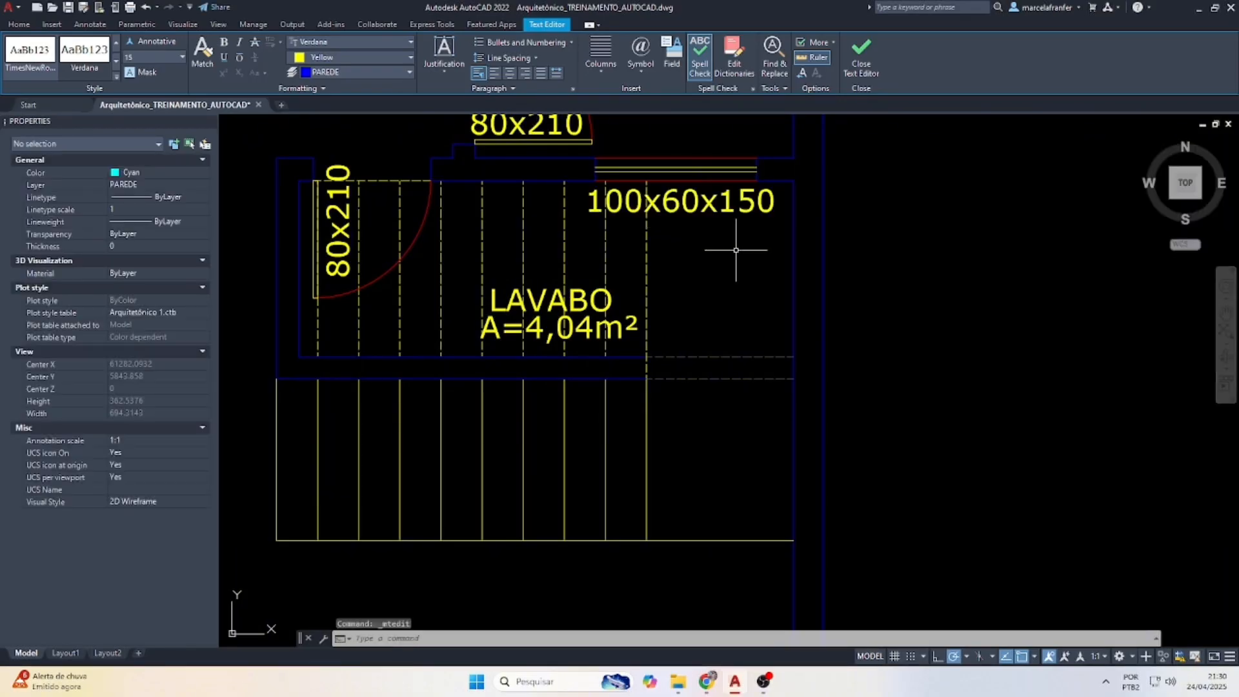
scroll(736, 249, "down", 5)
key("Escape")
scroll(682, 227, "down", 3)
scroll(682, 227, "up", 3)
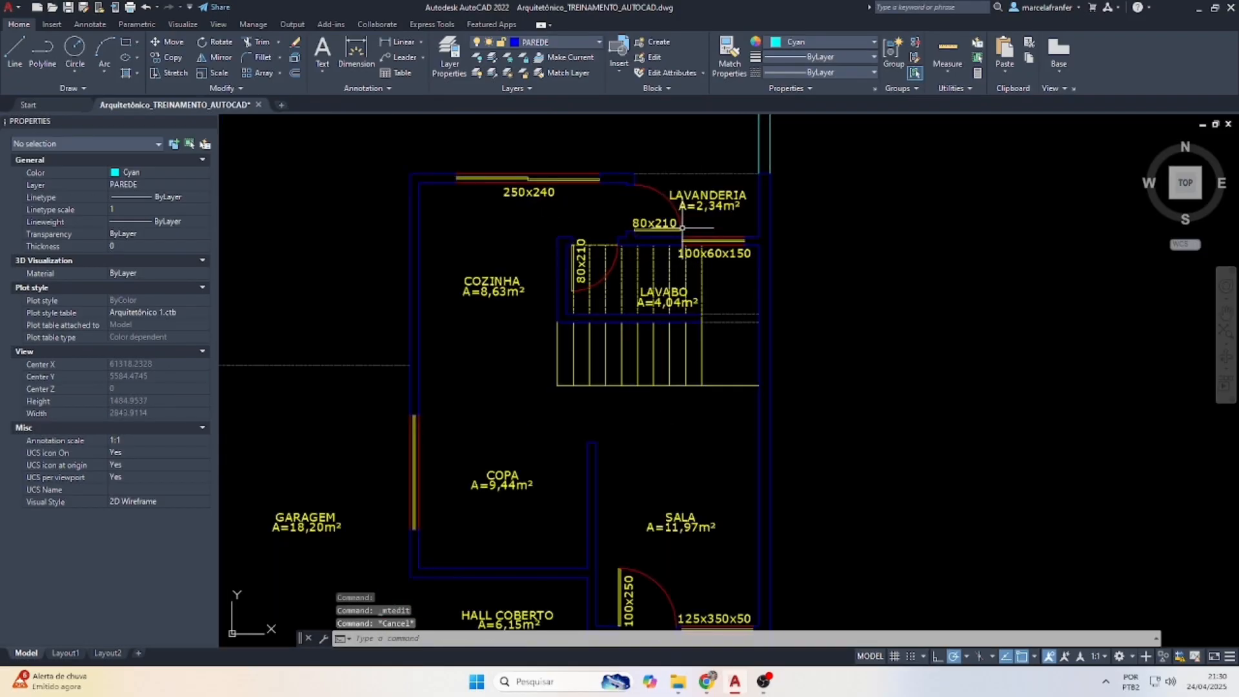
Copy the 125x350x50 label from SALA's window to beside COPA's window.
scroll(530, 183, "down", 3)
scroll(532, 397, "up", 3)
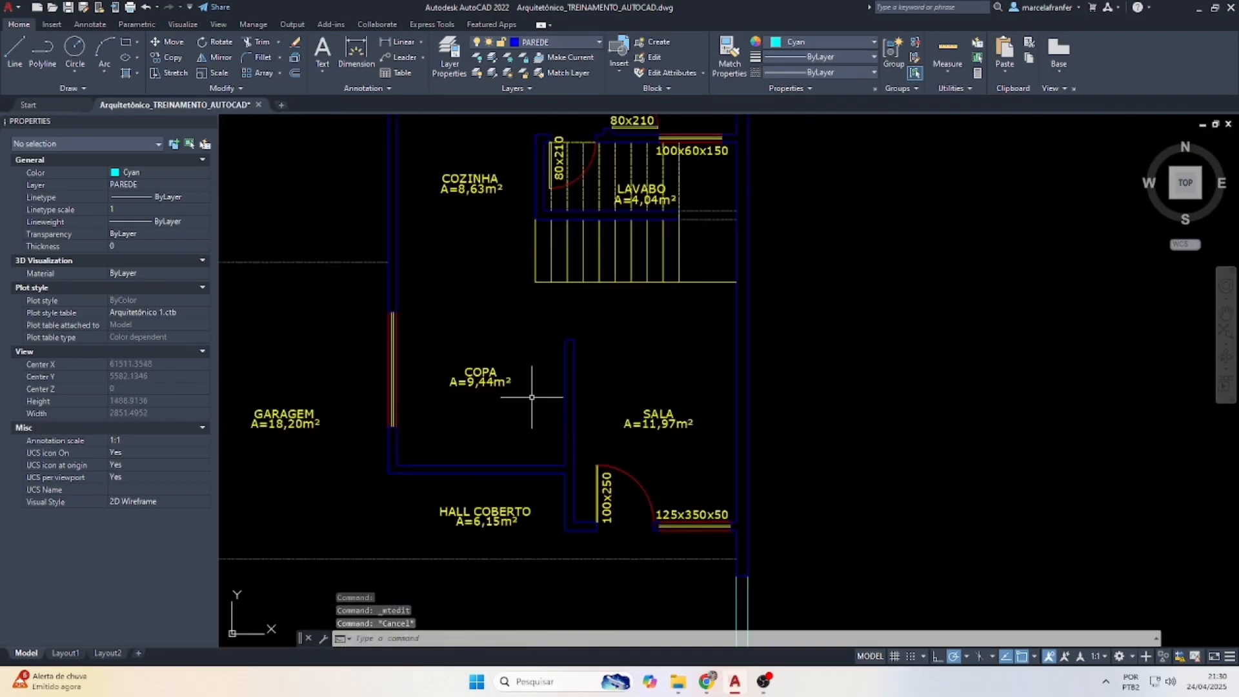
left_click(692, 514)
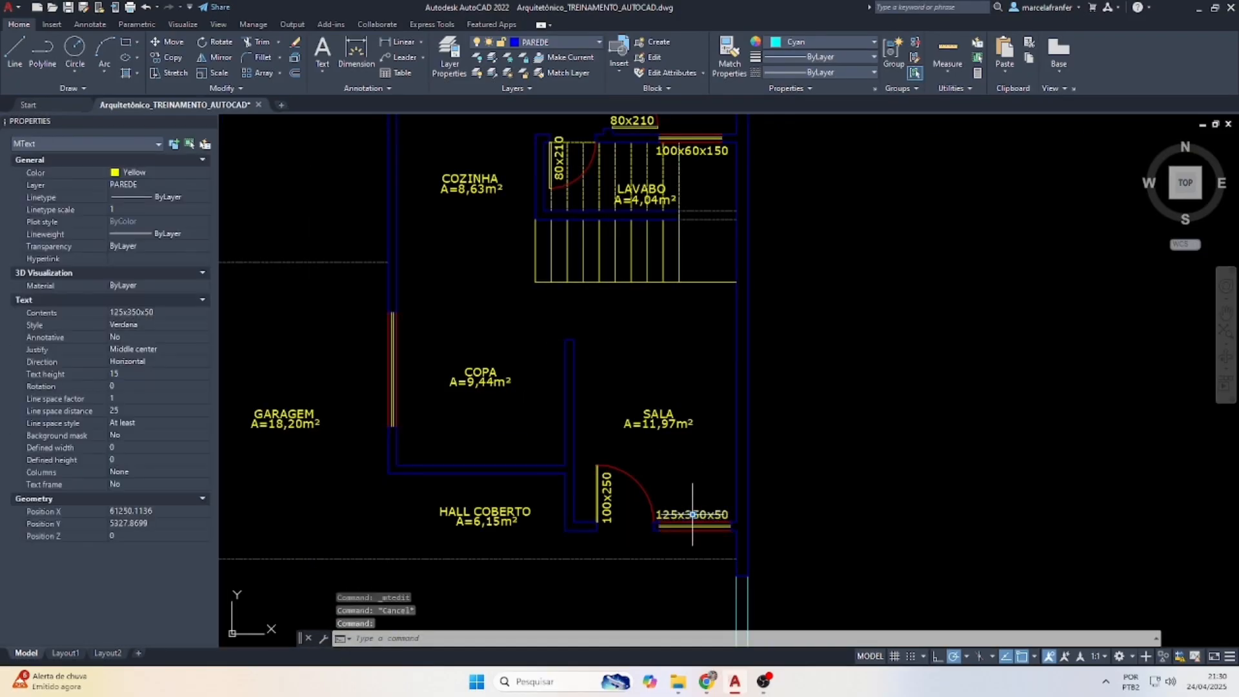
type("co")
key("Return")
left_click(695, 509)
scroll(469, 392, "up", 2)
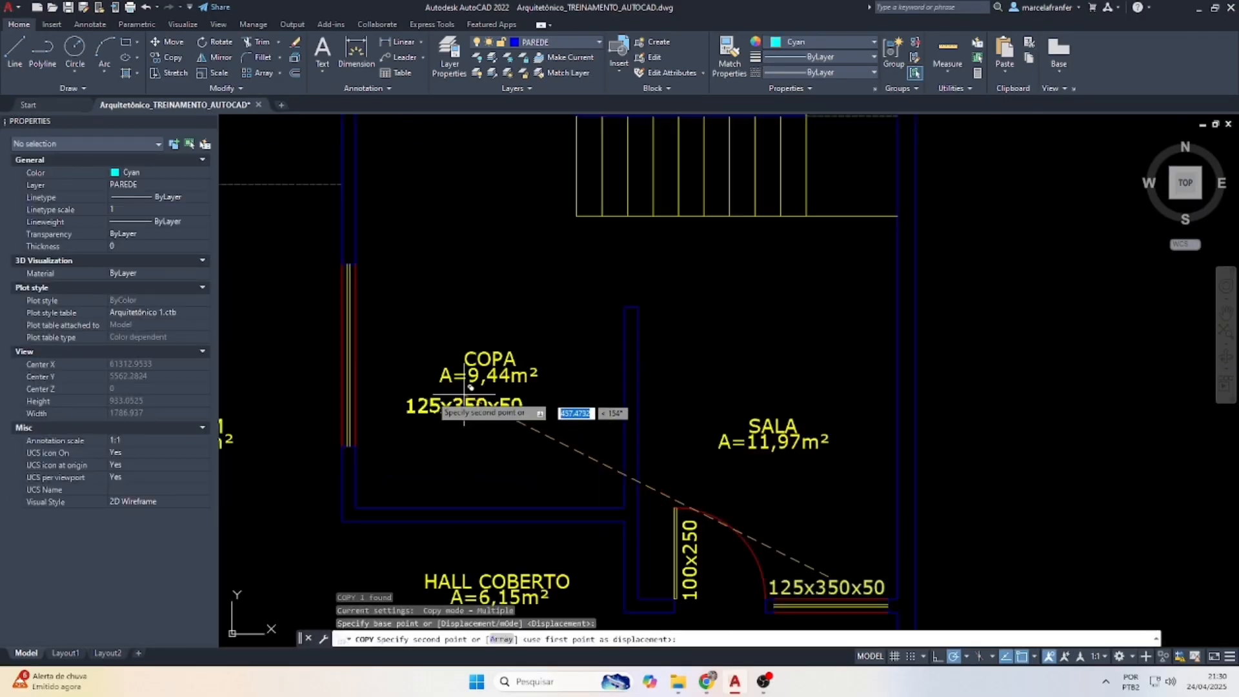
left_click(404, 333)
key("Escape")
Rotate the copied 125x350x50 label beside COPA's window by 90 degrees.
left_click(403, 342)
left_click(385, 307)
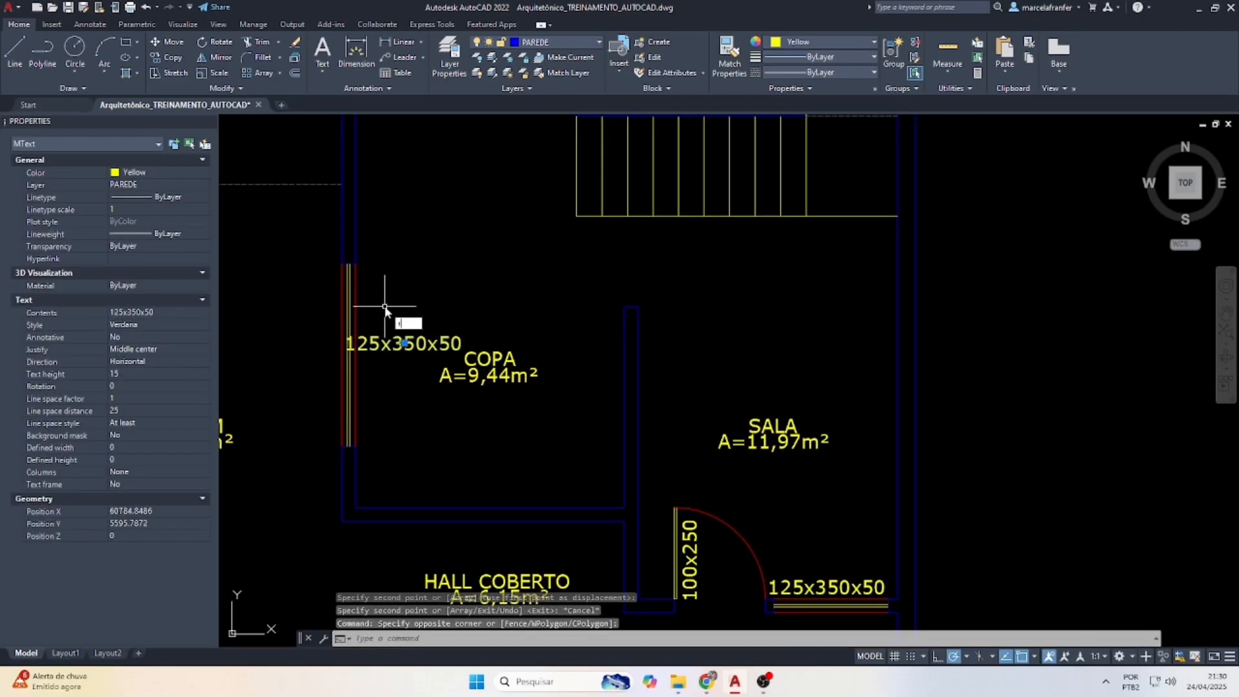
type("ro")
key("Return")
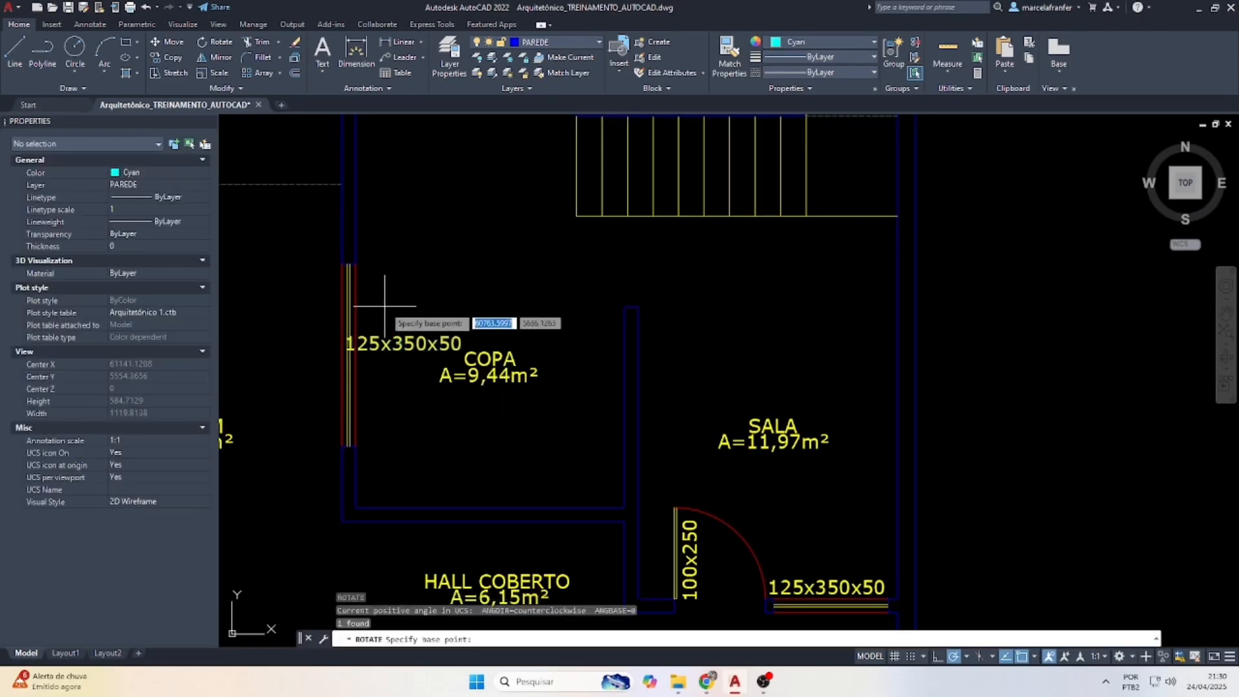
left_click(397, 344)
type("90")
key("Return")
Move the rotated label close alongside the inner face of COPA's window.
left_click(395, 338)
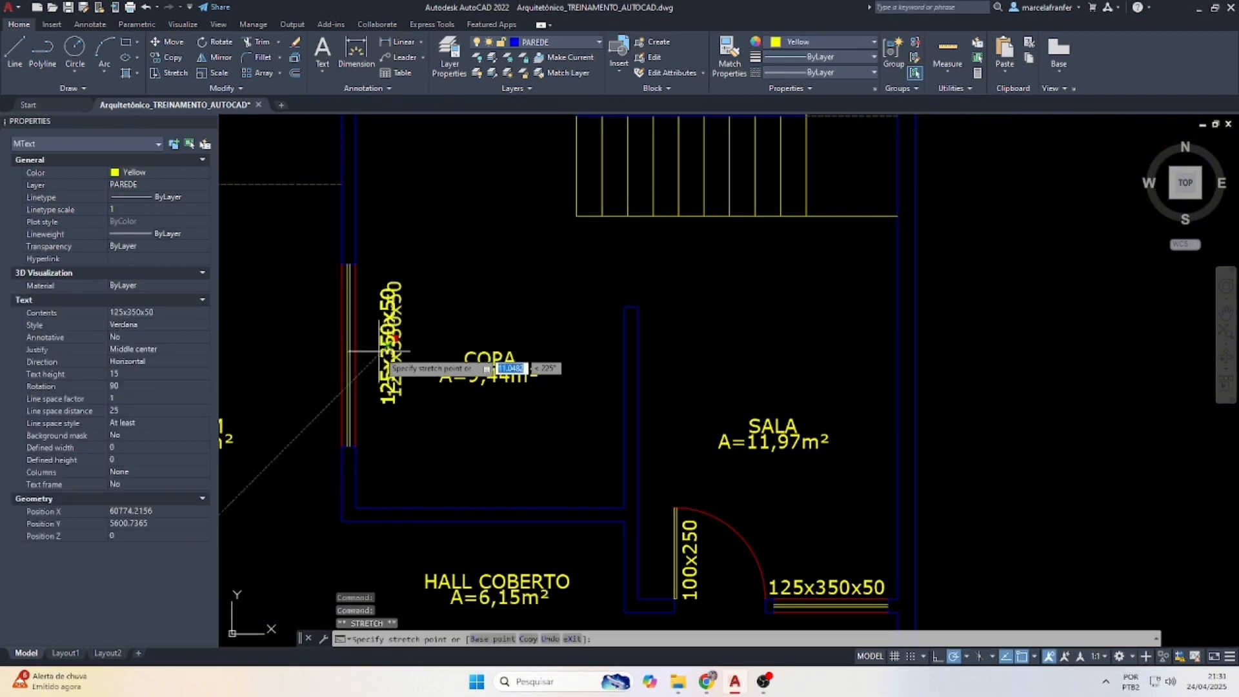
left_click(369, 353)
key("Escape")
key("Escape")
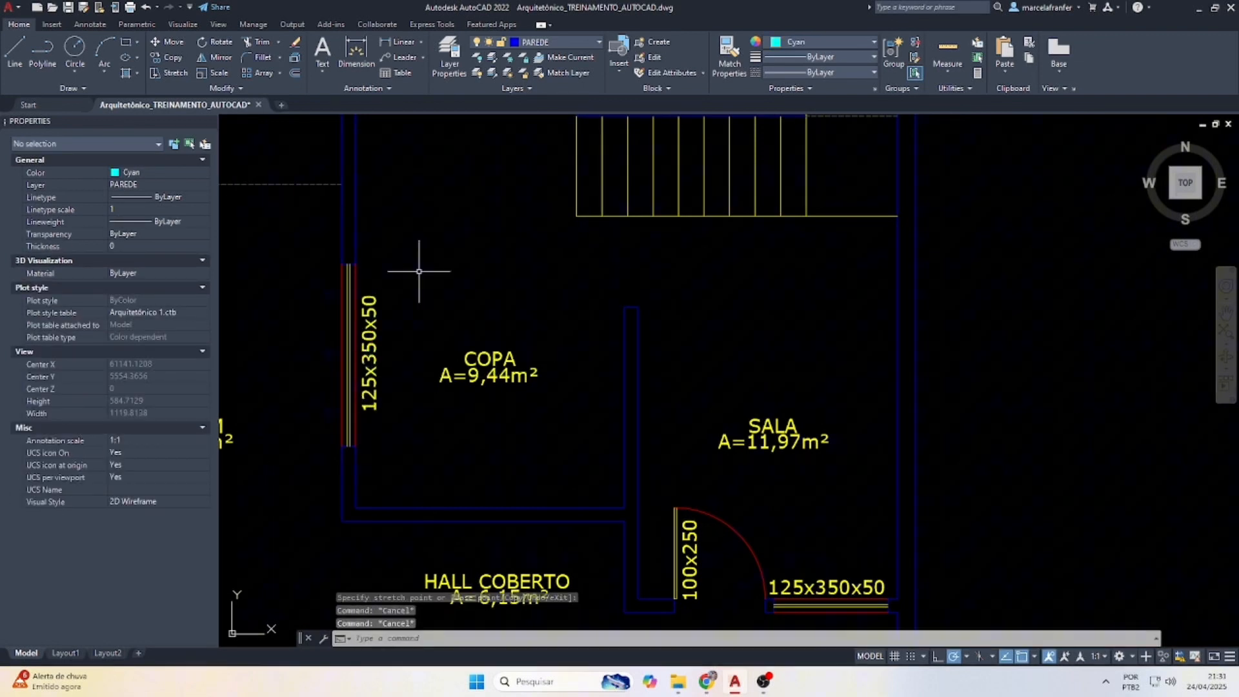
Check the length of COPA's window with a linear dimension, without placing the dimension.
left_click(402, 43)
left_click(349, 265)
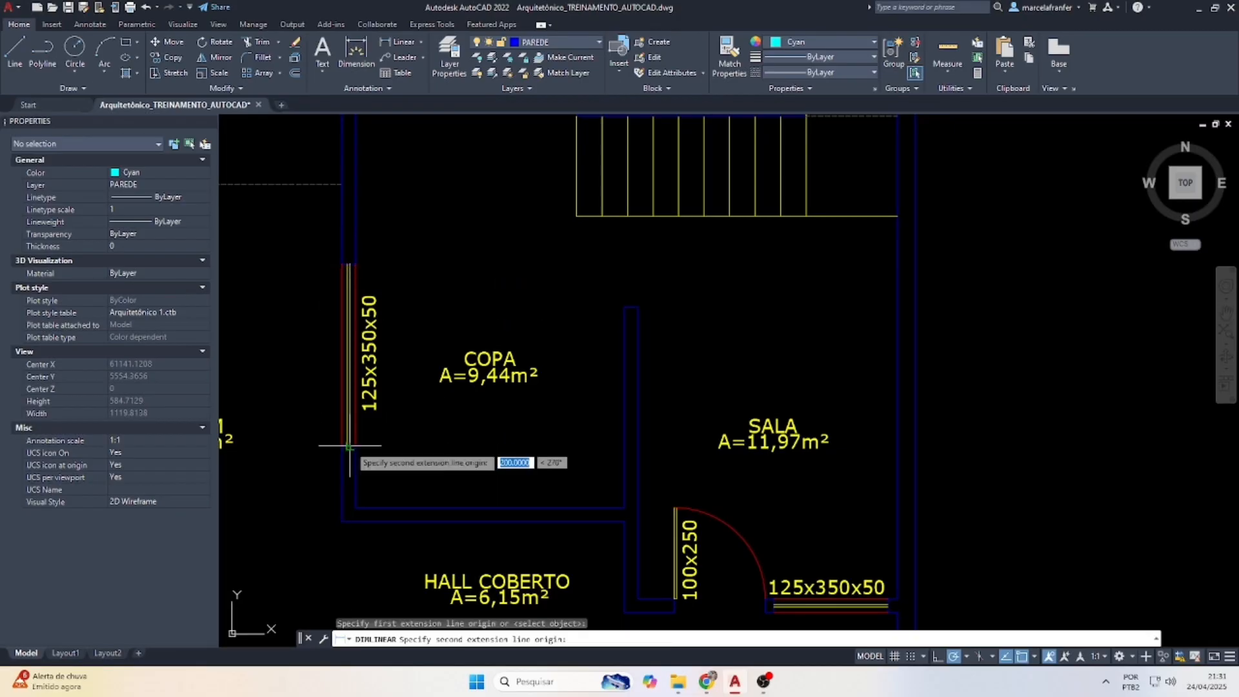
key("Escape")
Change the label beside COPA's window to 200x100x110.
double_click(360, 363)
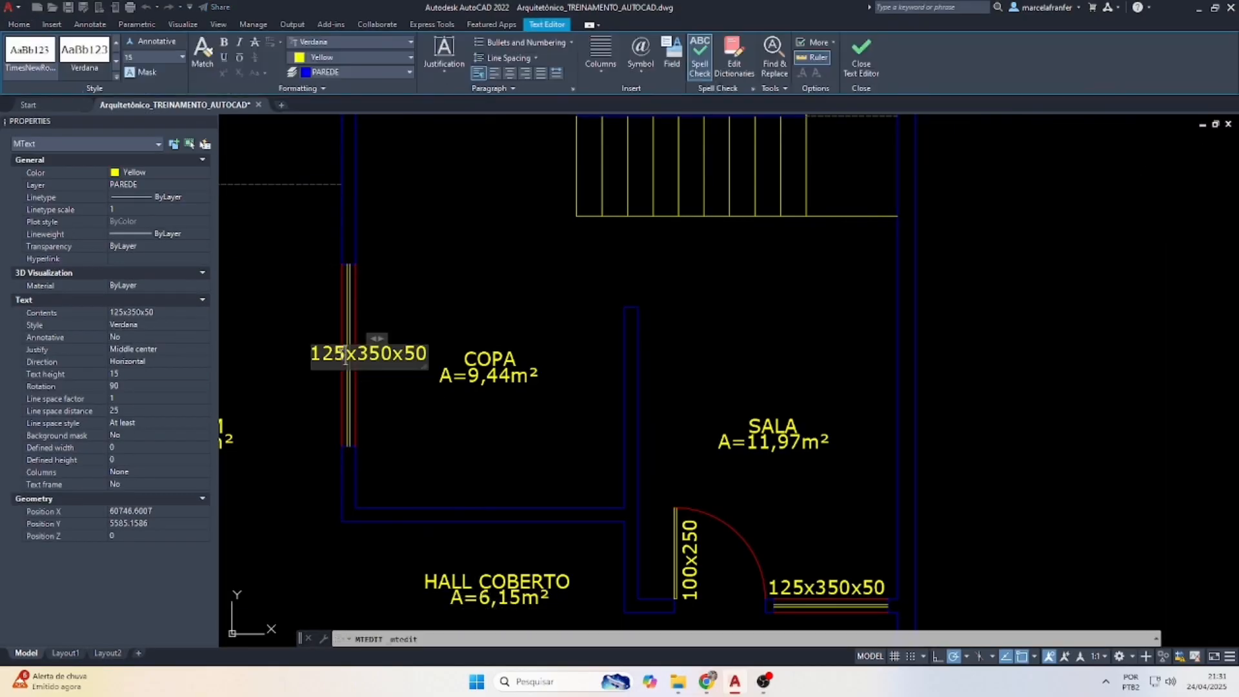
type("200x")
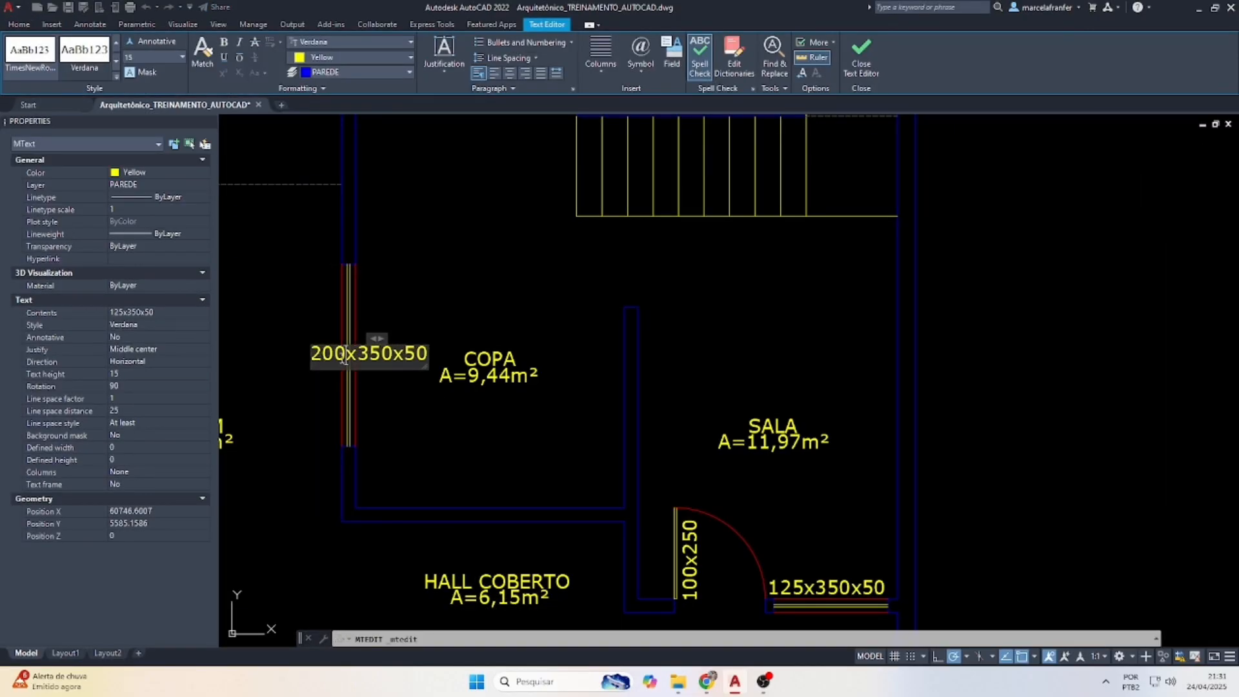
type("100x")
type("11")
key("Escape")
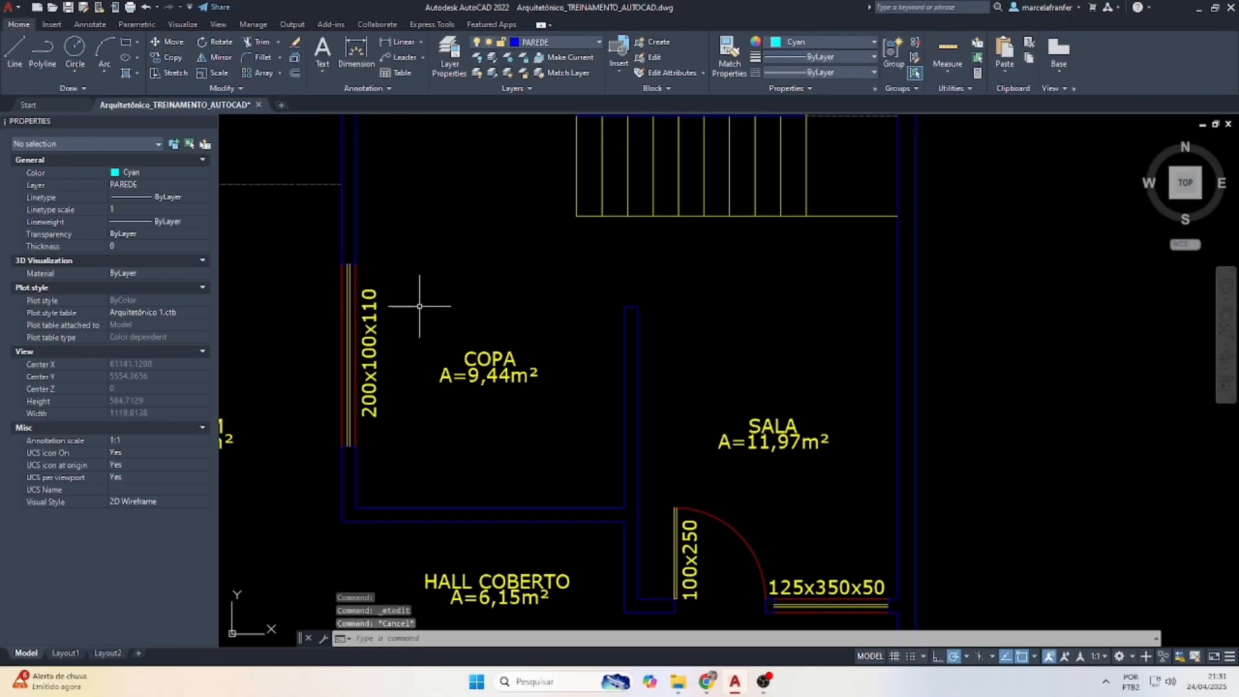
Copy the COPA room name to the lower edge of the staircase's first treads.
scroll(562, 365, "down", 6)
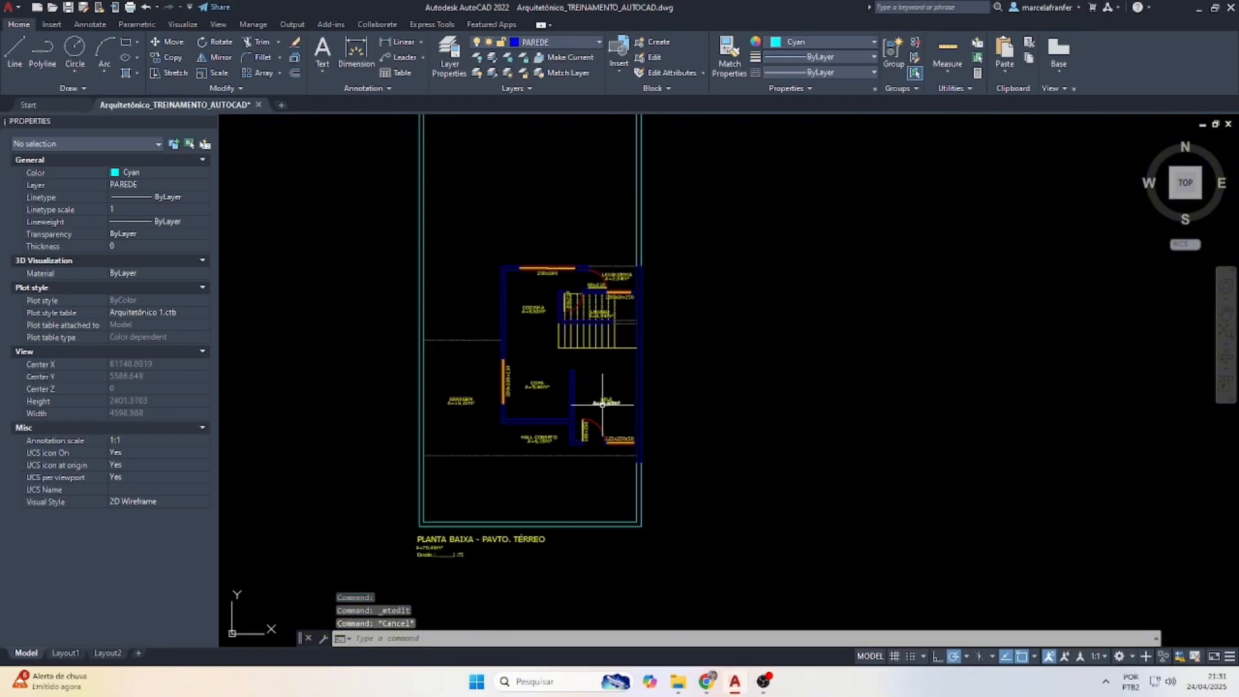
scroll(595, 337, "up", 2)
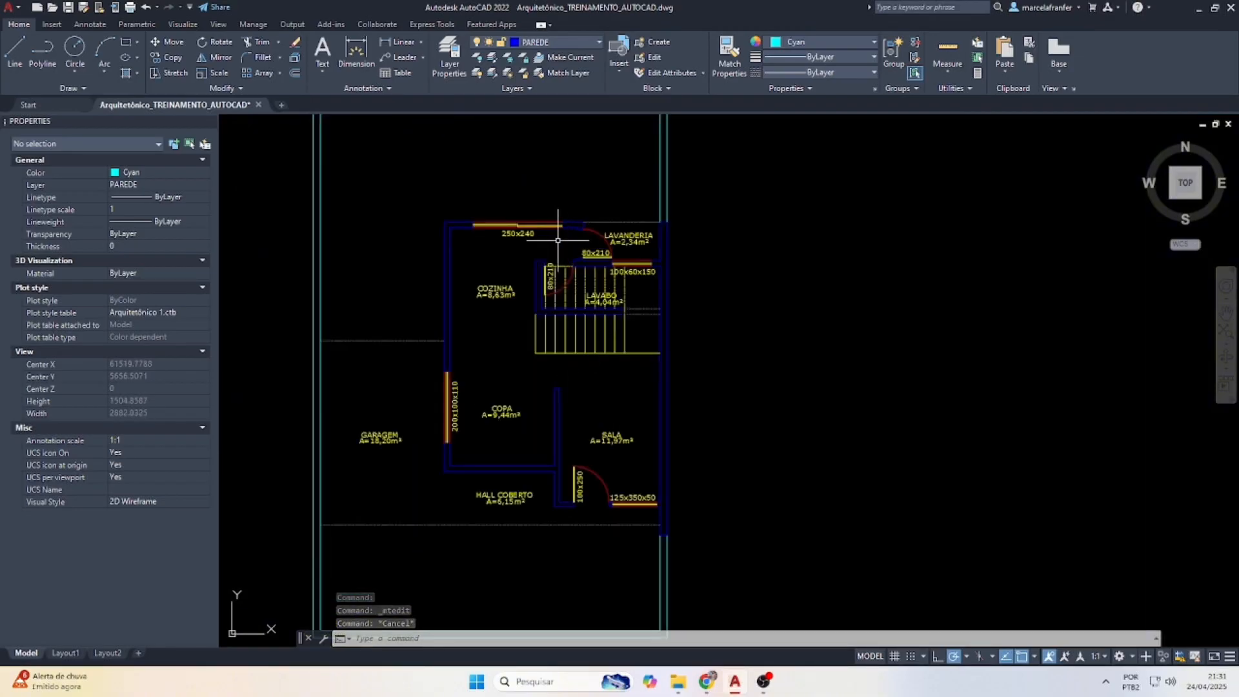
scroll(615, 418, "up", 1)
left_click(456, 404)
left_click(434, 395)
type("co")
key("Return")
left_click(437, 404)
scroll(489, 299, "up", 2)
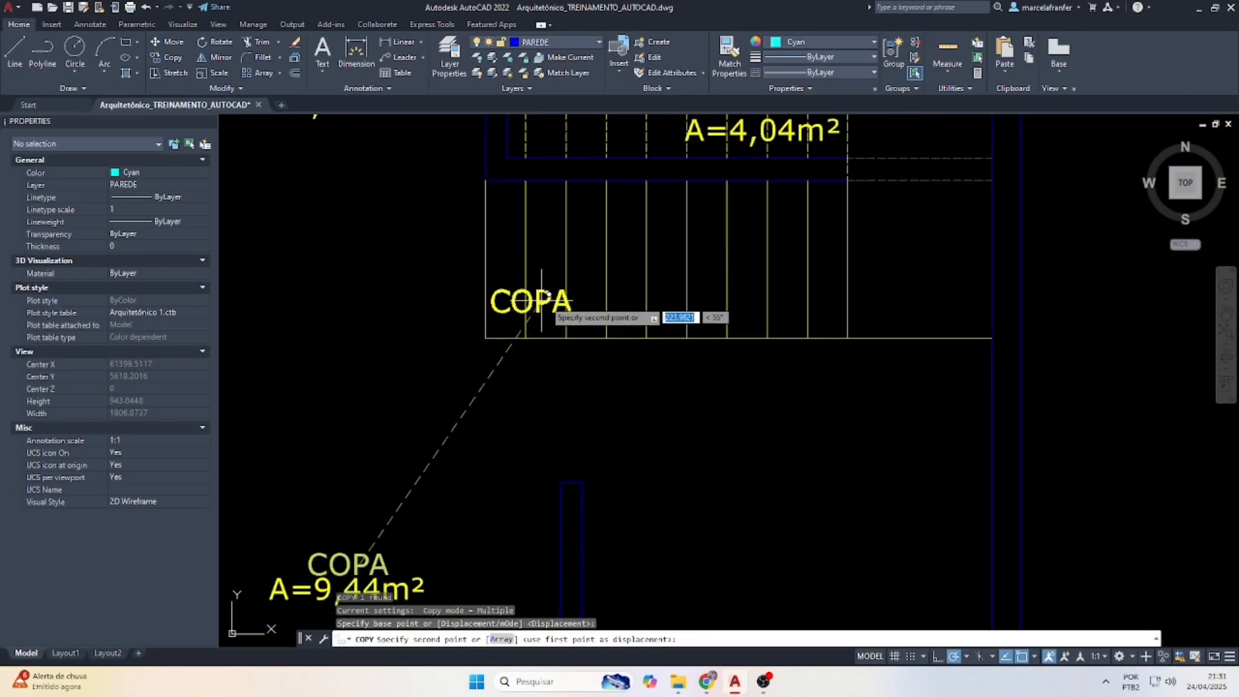
left_click(539, 318)
key("Escape")
Change the text copied onto the staircase to 1.
left_click(528, 320)
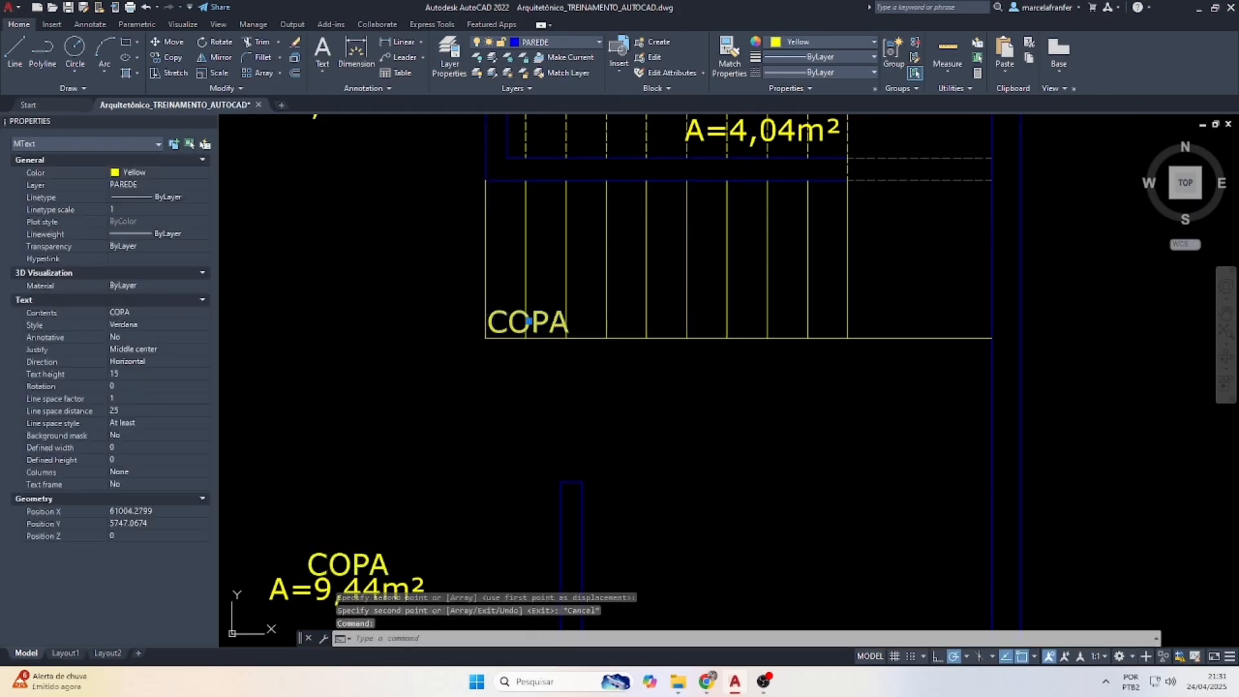
double_click(501, 323)
type("1")
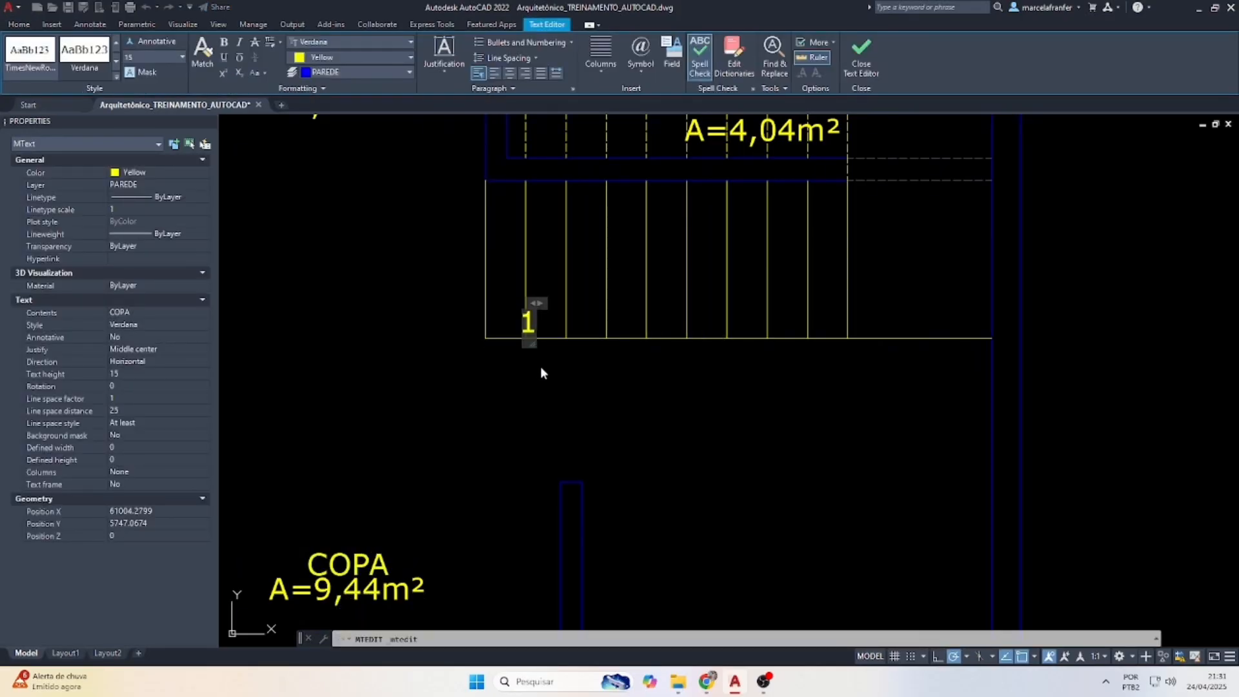
left_click(541, 366)
Move the number 1 into the staircase's first tread, near its lower edge.
scroll(526, 324, "up", 2)
left_click(483, 264)
left_click(578, 365)
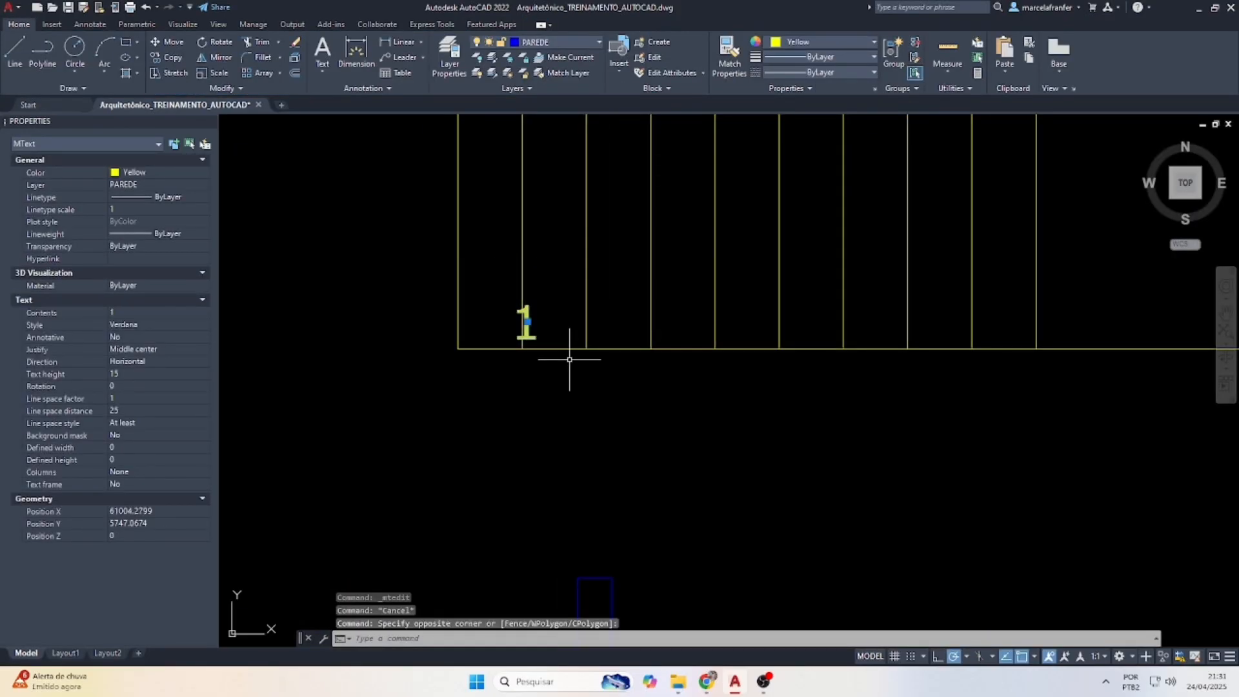
key("Return")
left_click(553, 326)
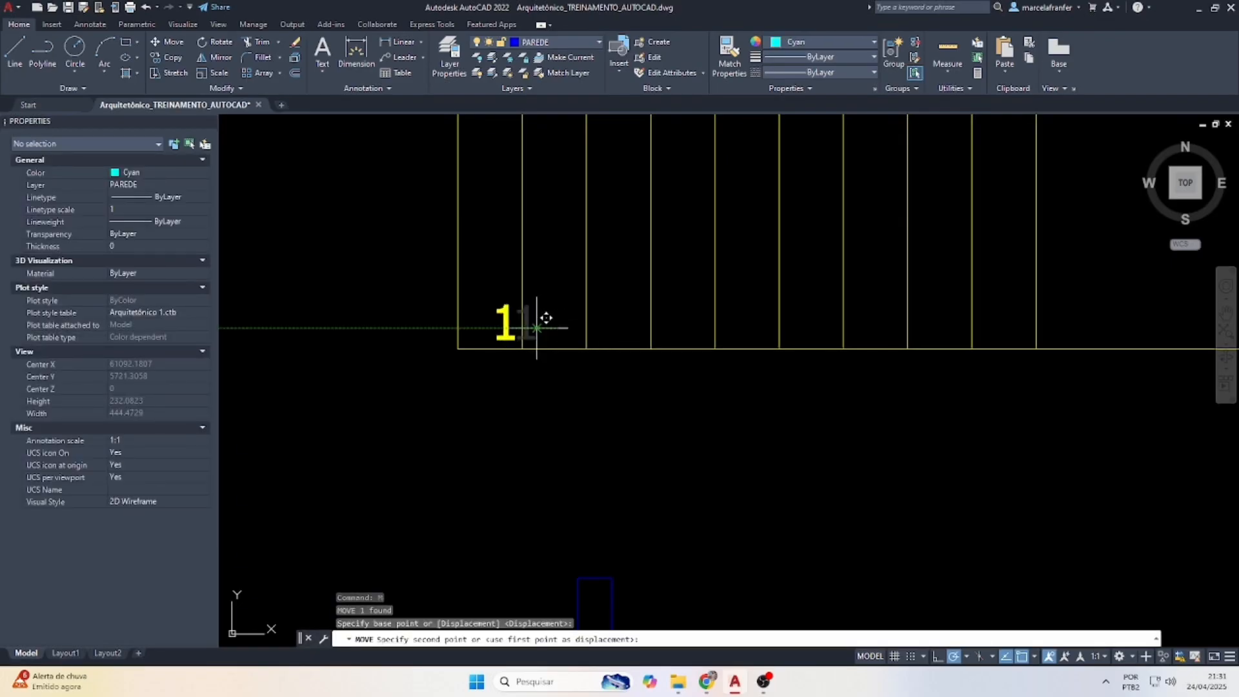
left_click(519, 326)
key("Escape")
Copy the number 1 into each following tread and the landing, using the tread line endpoints as reference points.
left_click(518, 327)
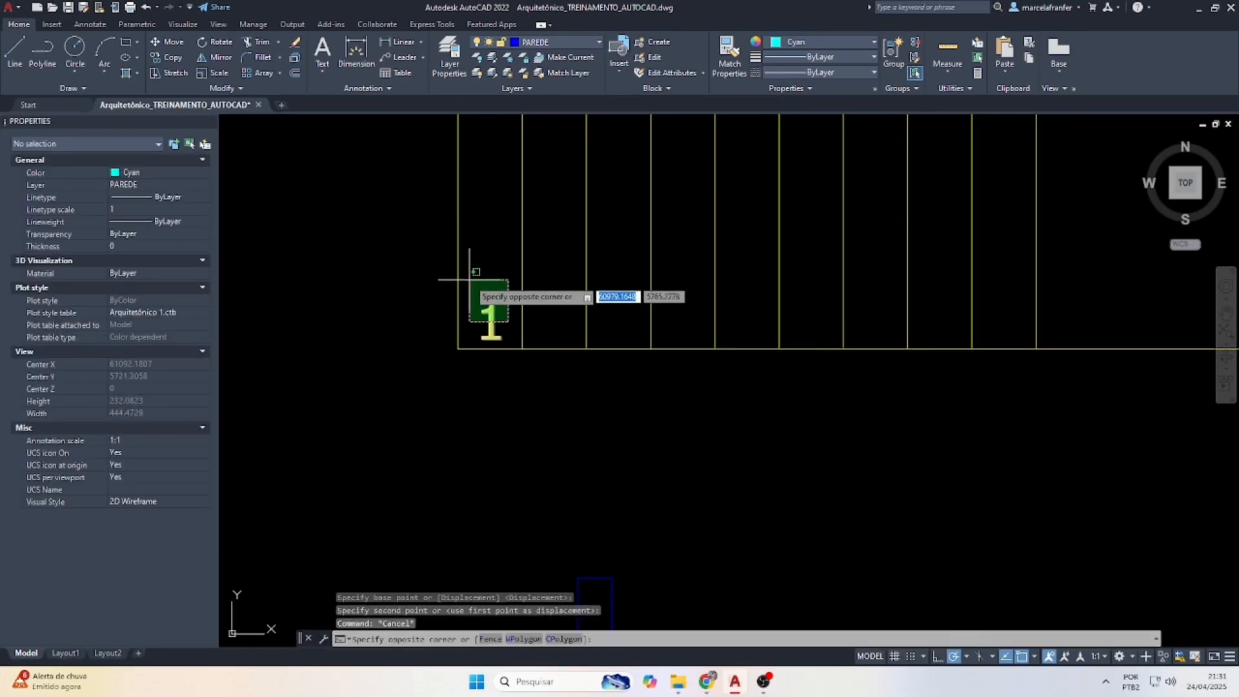
left_click(469, 279)
type("cp")
key("Return")
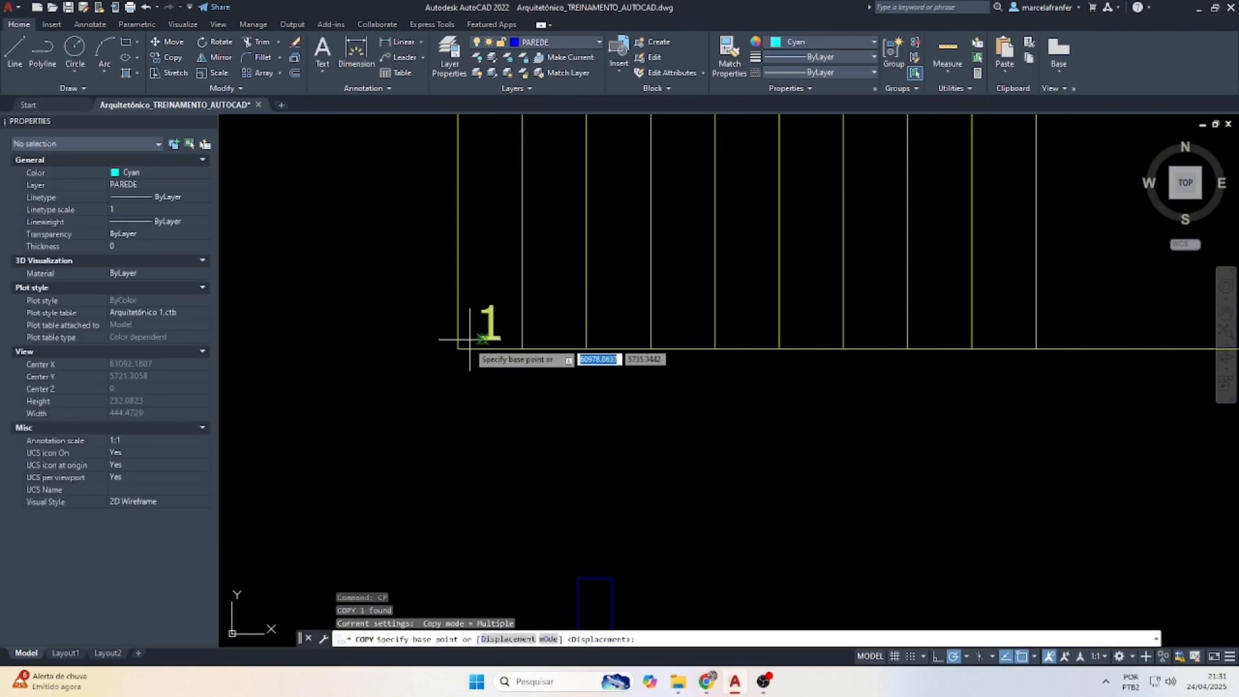
left_click(458, 348)
left_click(523, 348)
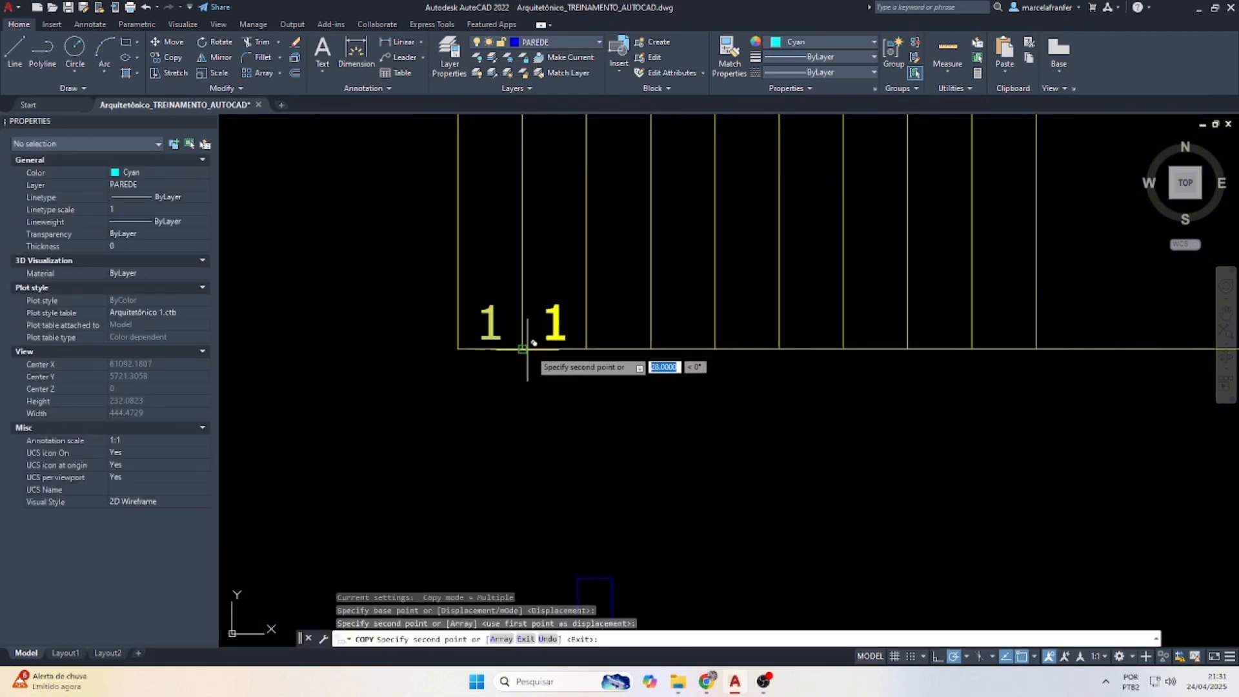
left_click(587, 348)
left_click(651, 349)
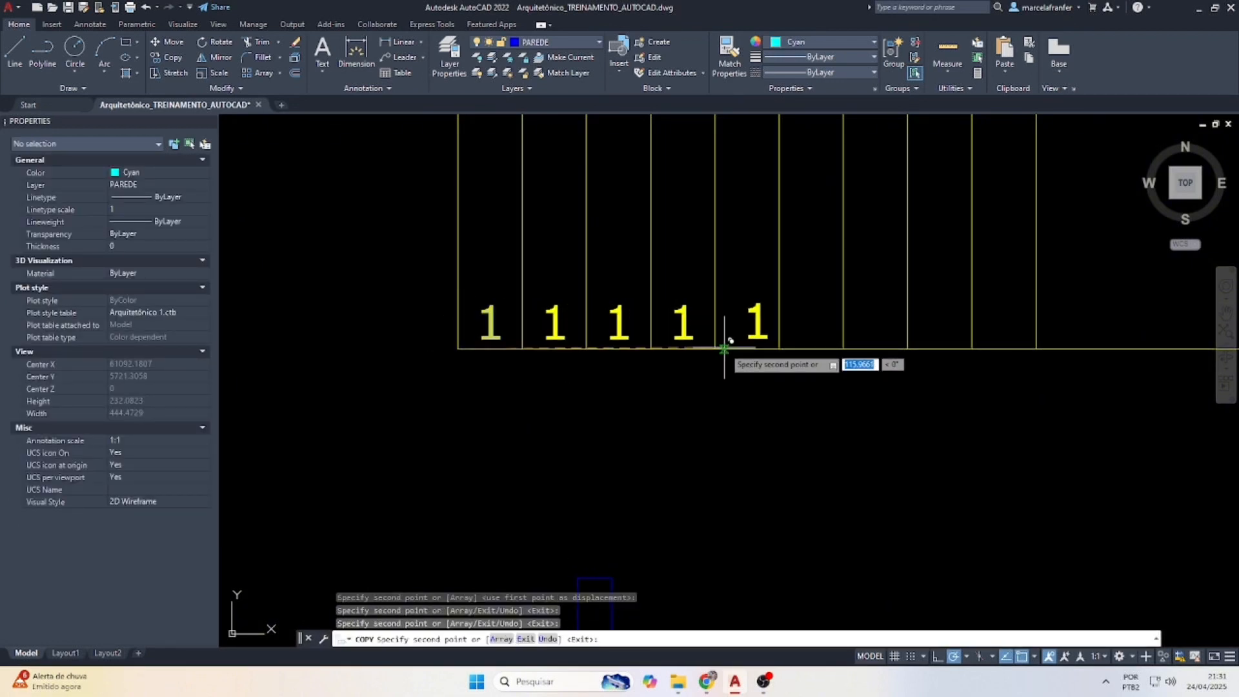
left_click(715, 349)
left_click(779, 348)
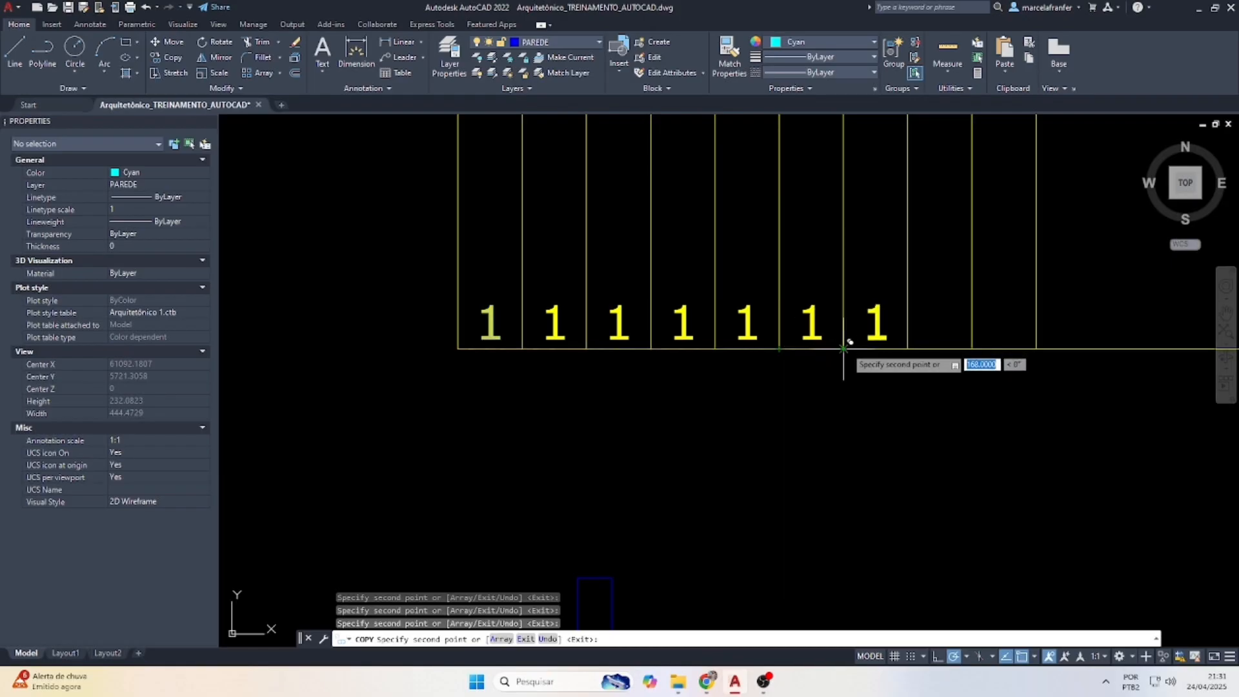
left_click(844, 349)
left_click(907, 348)
left_click(972, 349)
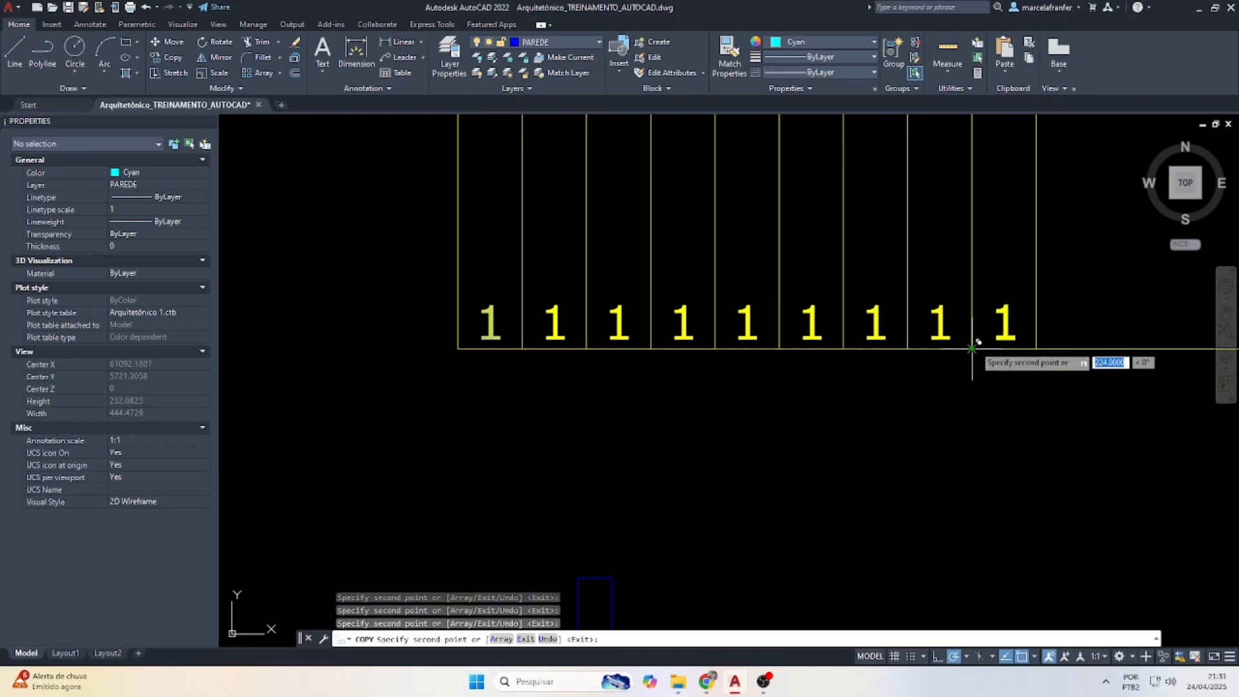
left_click(1036, 348)
scroll(642, 354, "down", 5)
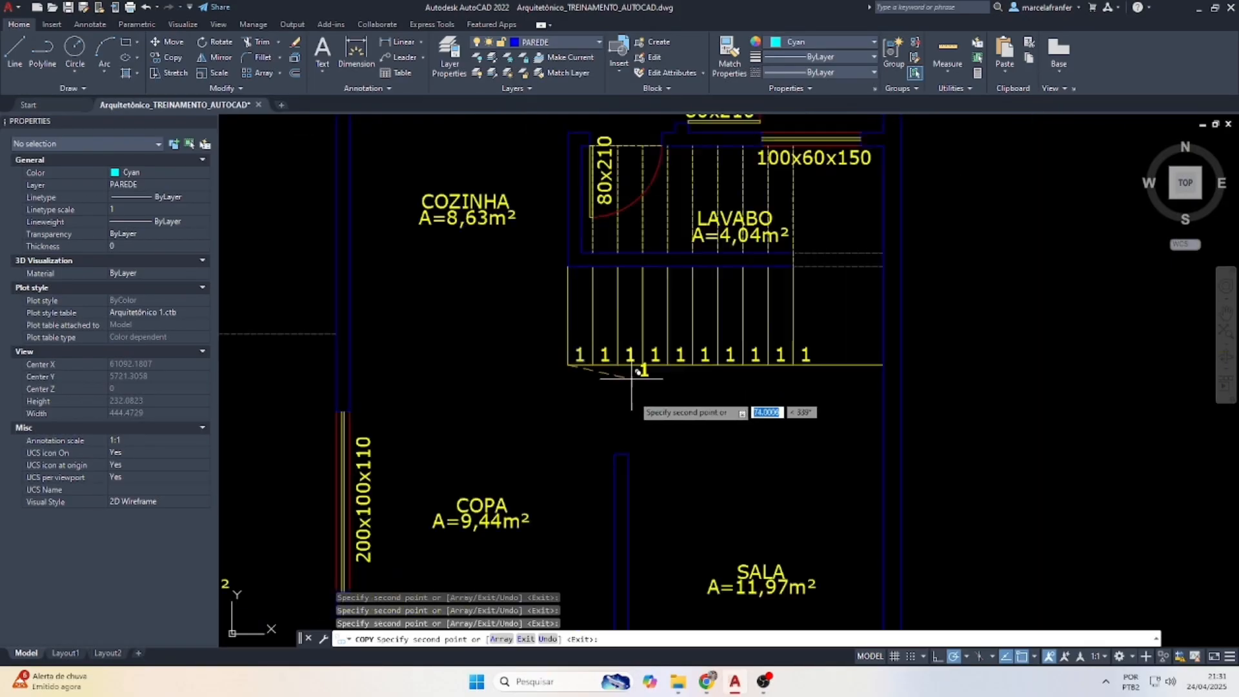
key("Escape")
Delete the dashed tread line that runs alongside LAVABO's open door leaf.
scroll(714, 351, "up", 3)
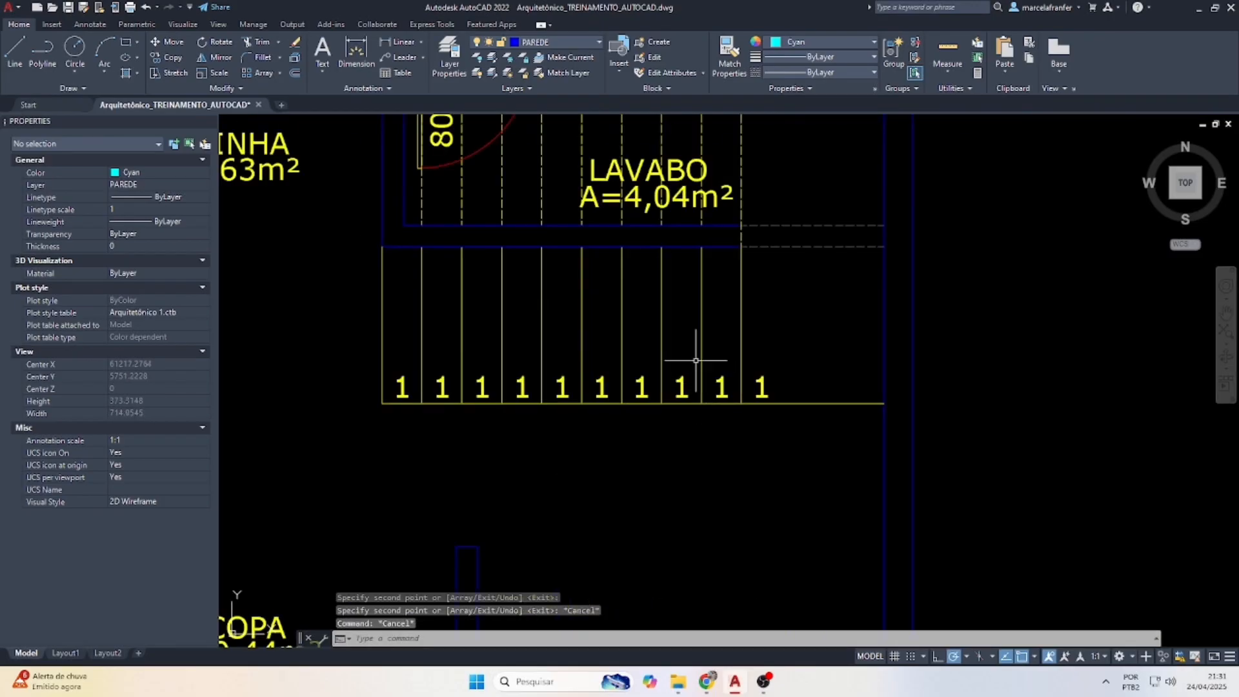
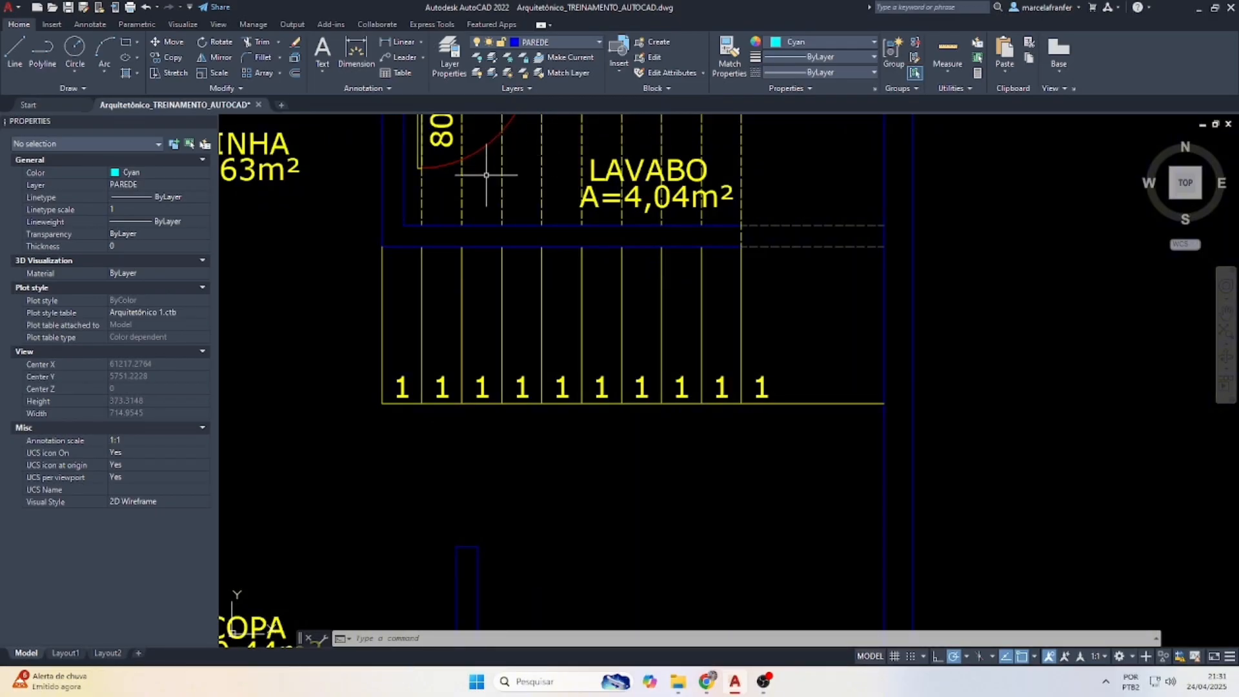
left_click(419, 185)
left_click(415, 192)
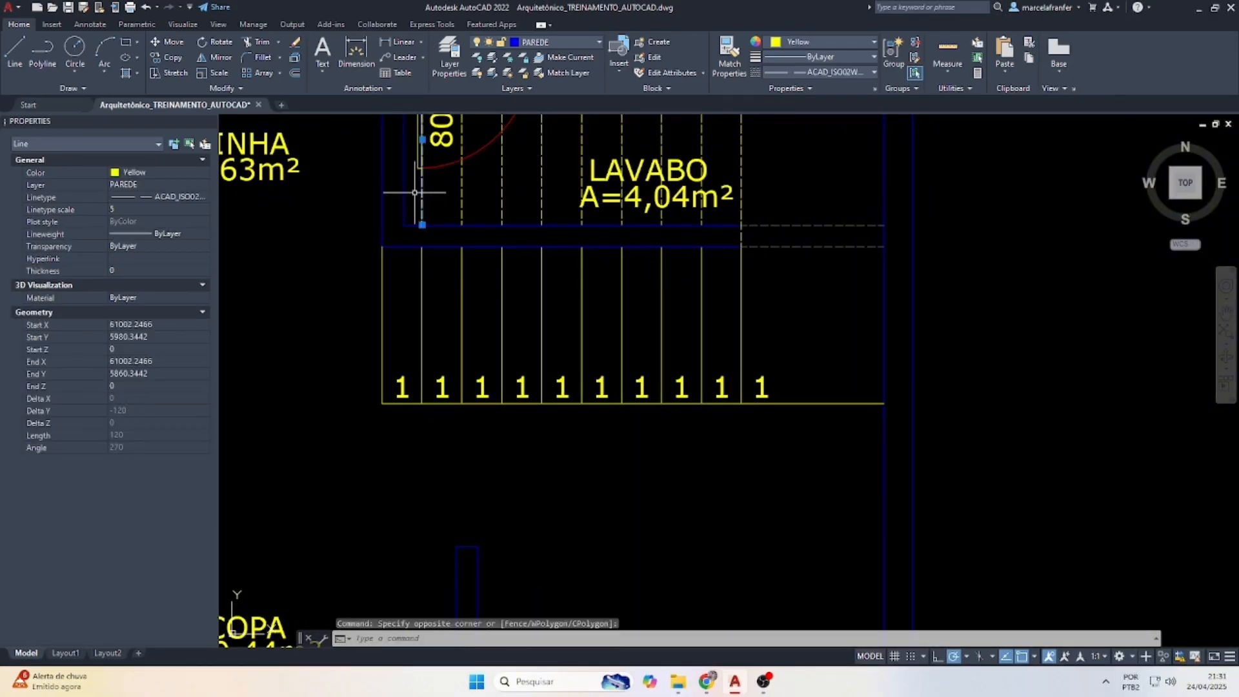
scroll(433, 204, "down", 4)
scroll(542, 271, "up", 2)
key("Delete")
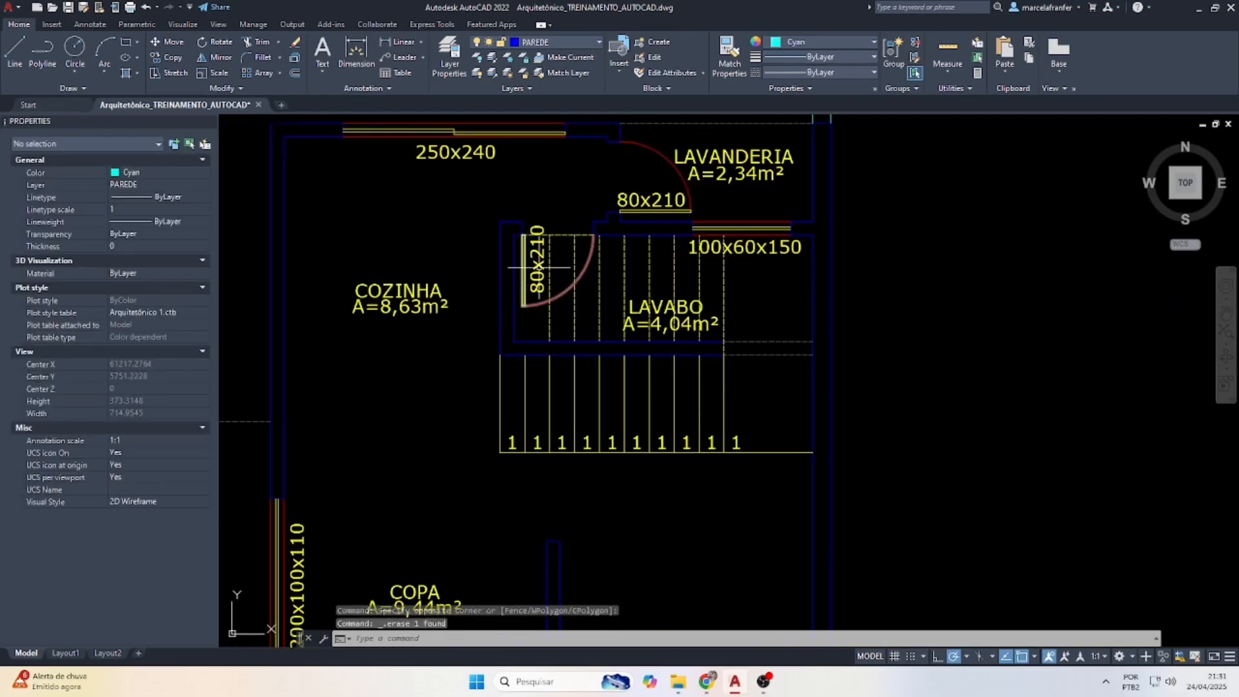
Shorten the dashed line across LAVABO's door opening so it ends at the nearest remaining dashed tread line.
scroll(557, 186, "up", 3)
left_click(560, 195)
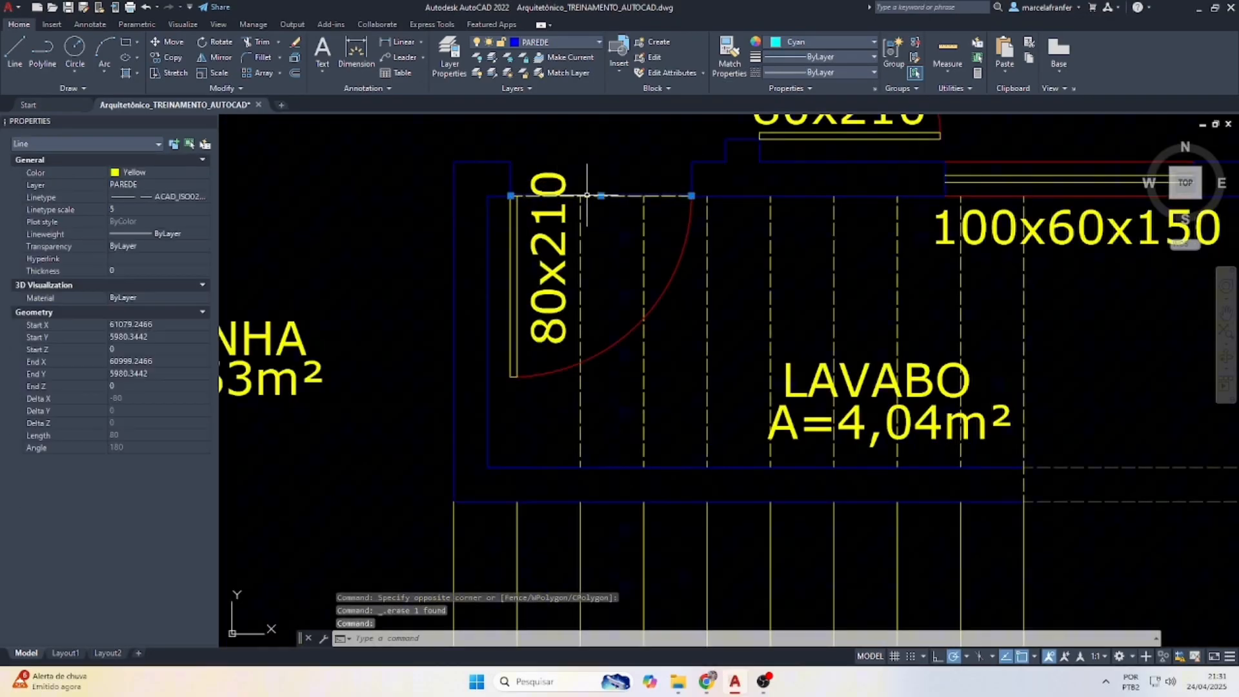
left_click(512, 196)
left_click(580, 195)
key("Escape")
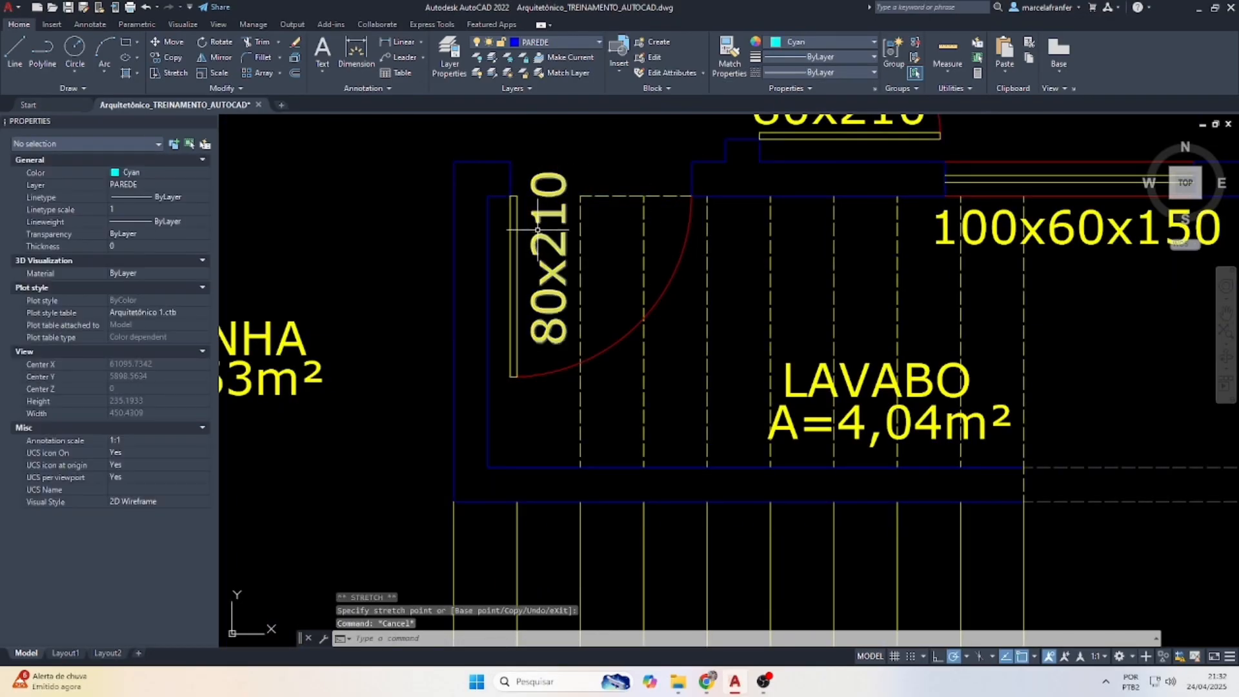
Change the numbers in the staircase's second and third treads to 2 and 3.
scroll(572, 223, "down", 4)
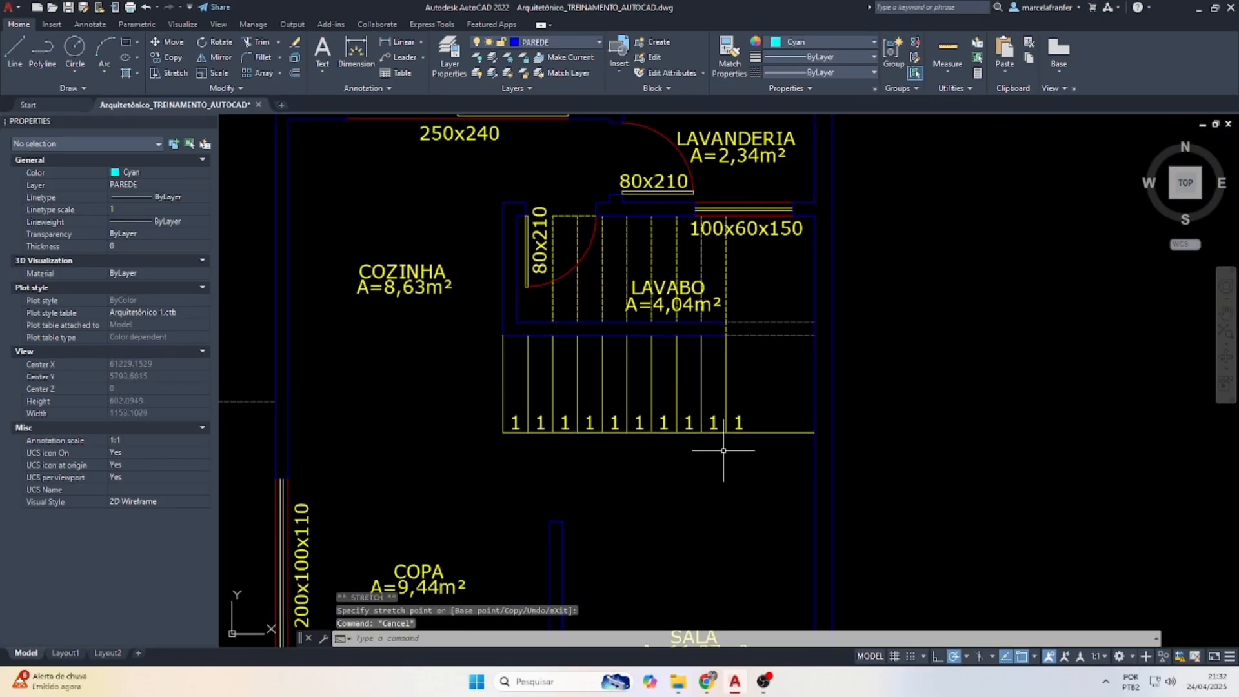
scroll(724, 450, "down", 3)
scroll(716, 422, "up", 5)
double_click(610, 419)
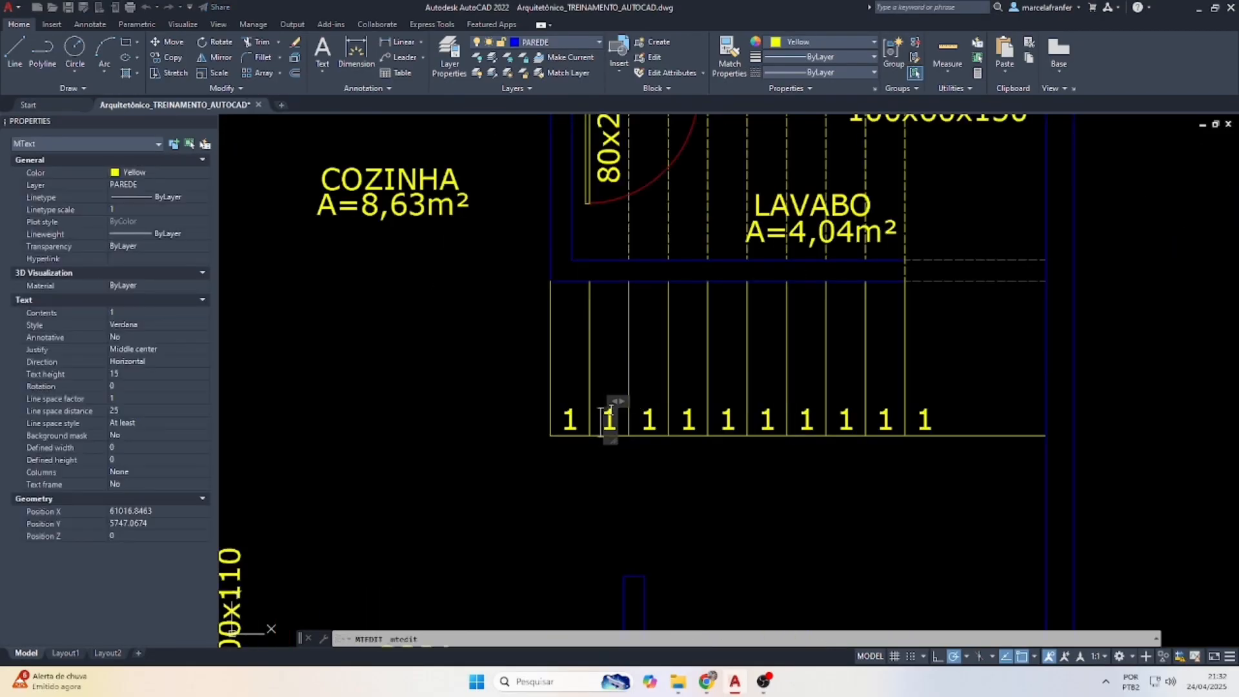
type("2")
left_click(614, 362)
left_click(648, 419)
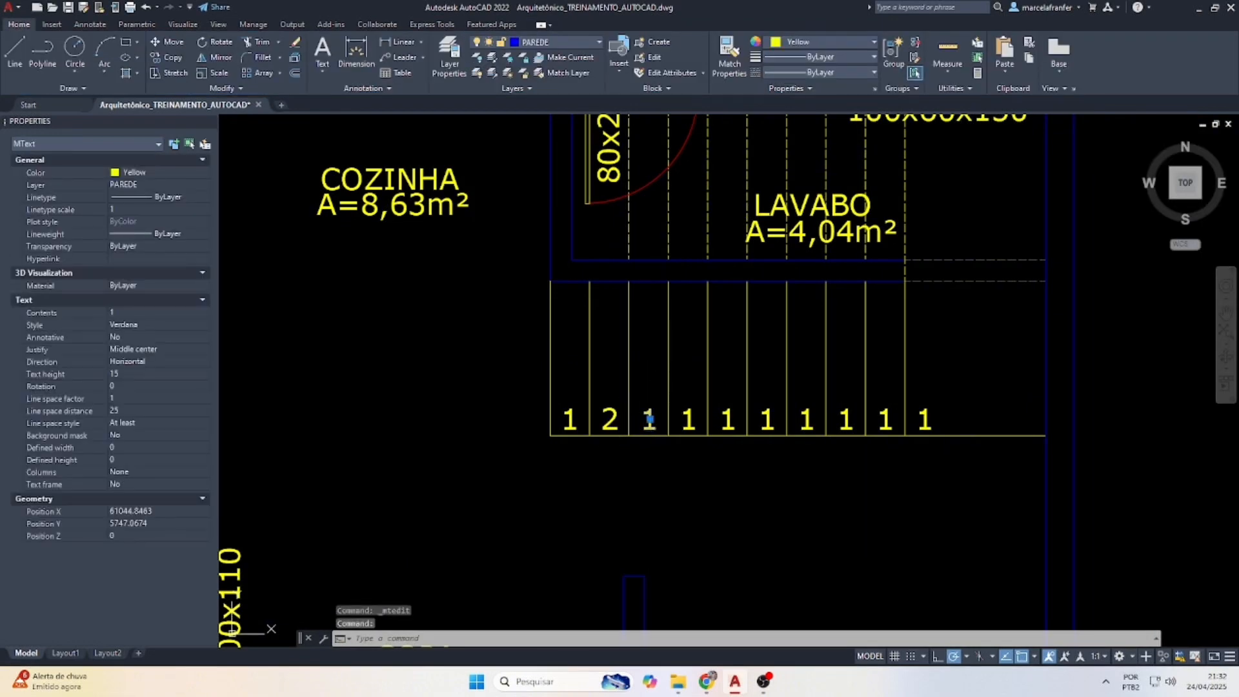
type("3")
left_click(652, 378)
Change the numbers in the fourth, fifth and sixth treads to 4, 5 and 6.
left_click(688, 420)
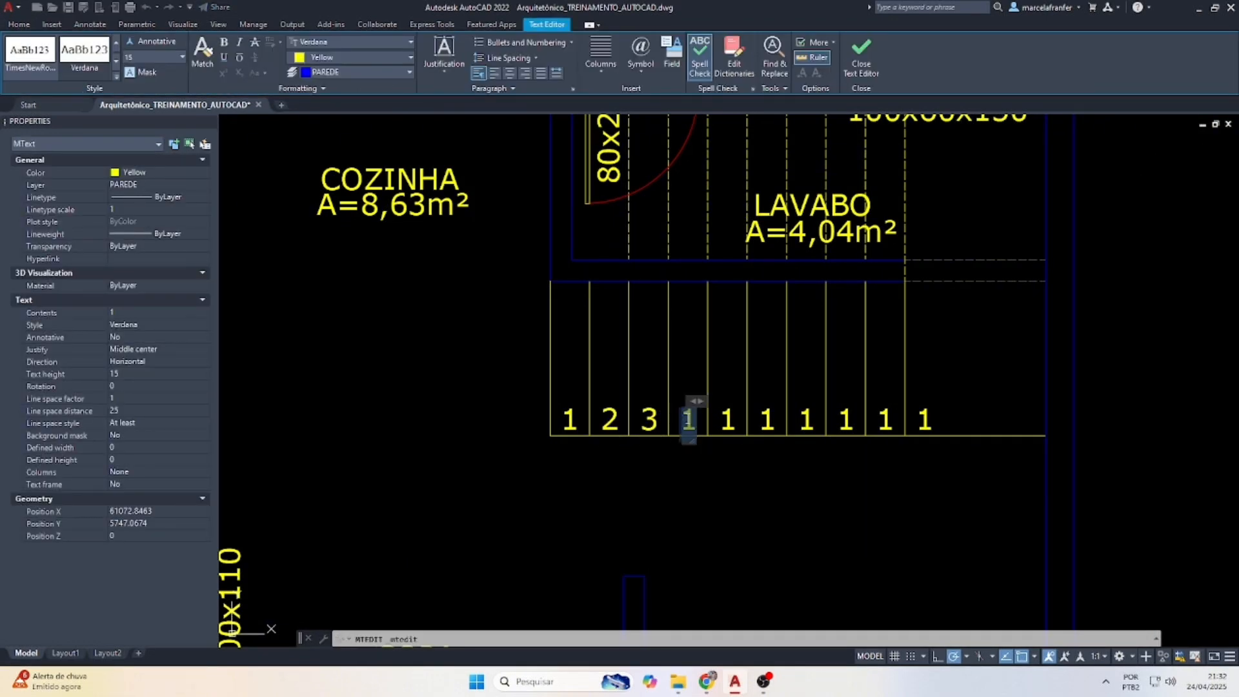
type("4")
left_click(686, 365)
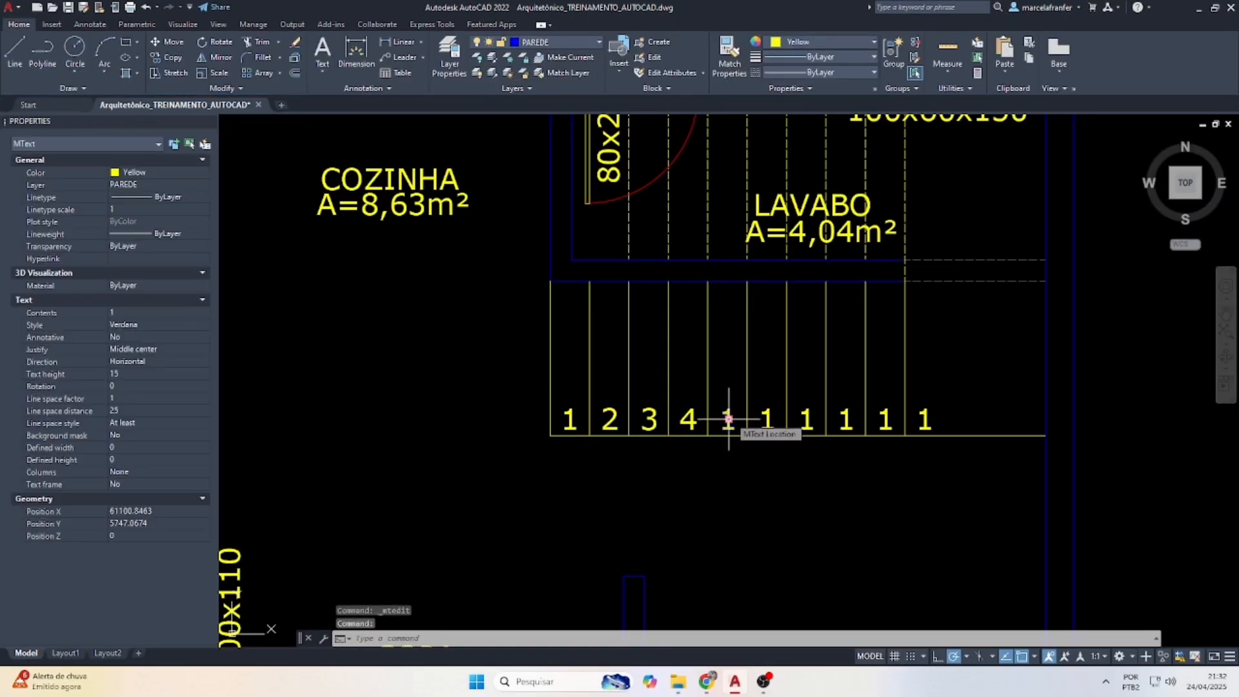
left_click(728, 420)
type("5")
left_click(729, 368)
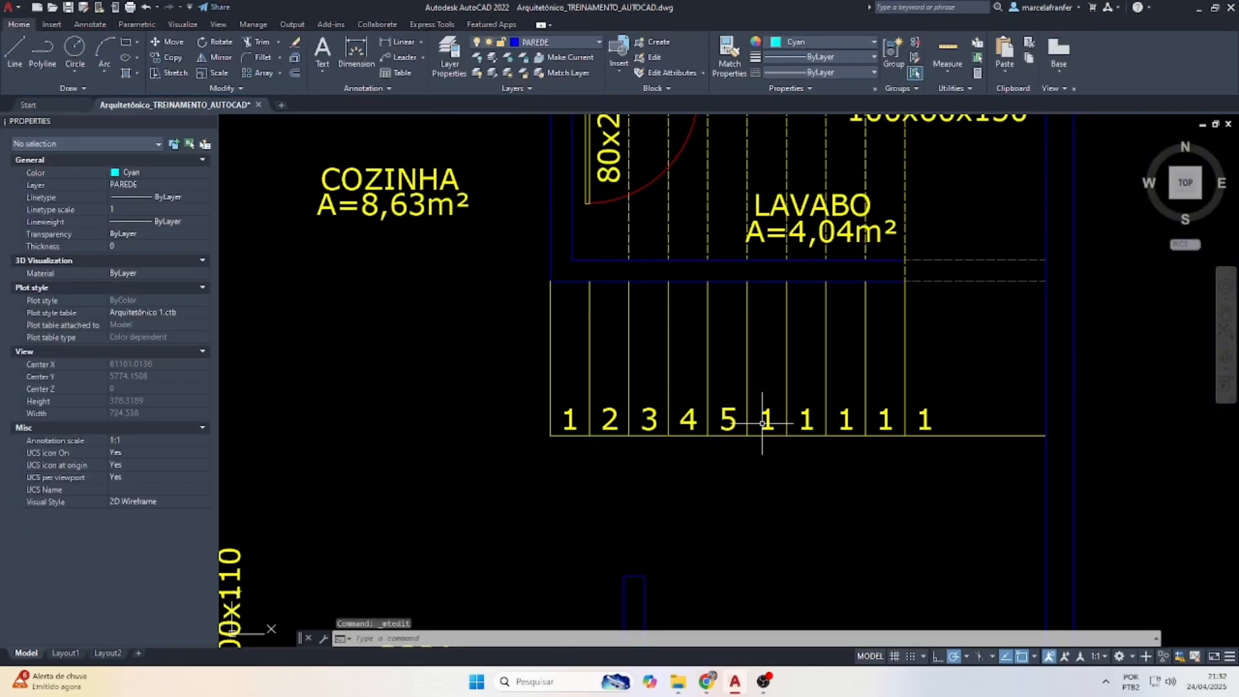
double_click(766, 420)
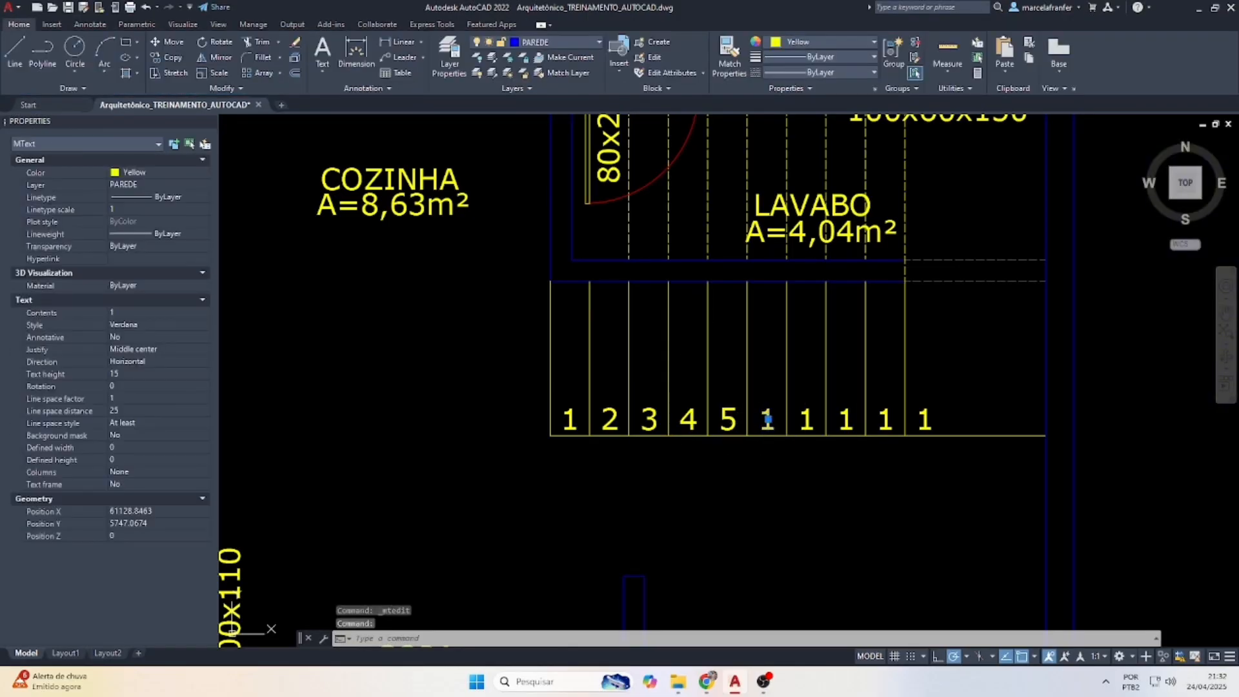
type("6")
left_click(751, 358)
Change the numbers in the seventh and eighth treads to 7 and 8.
double_click(807, 419)
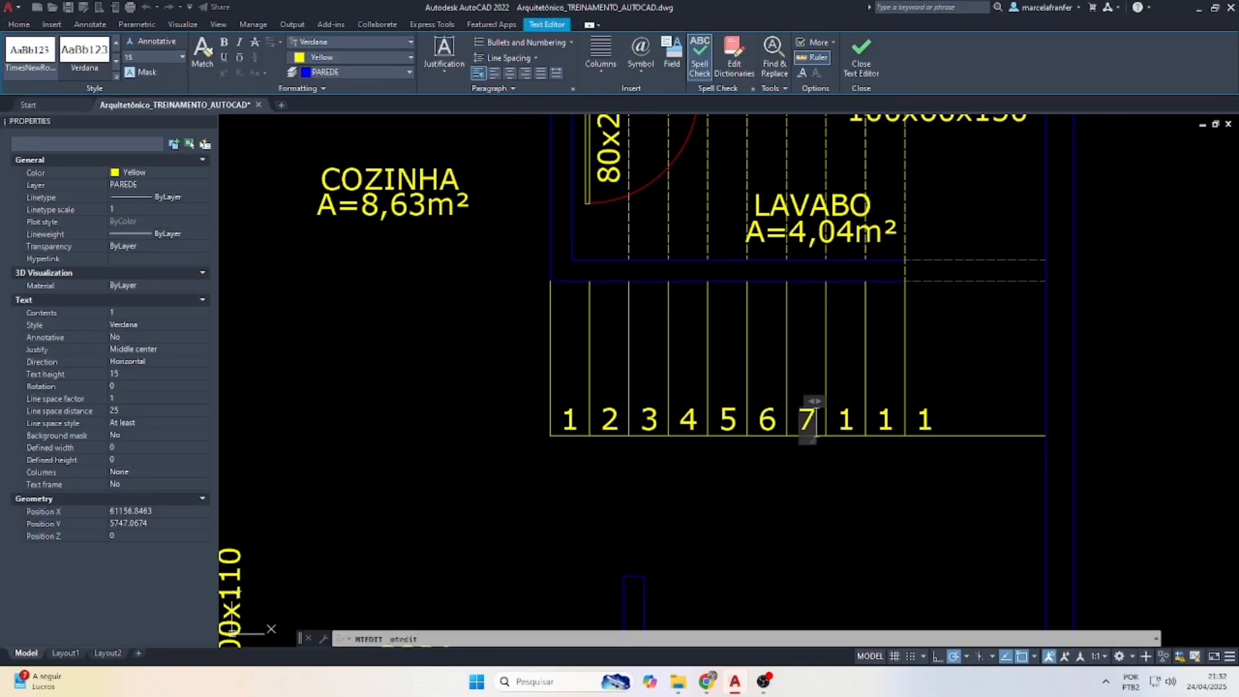
type("7")
left_click(842, 445)
double_click(845, 419)
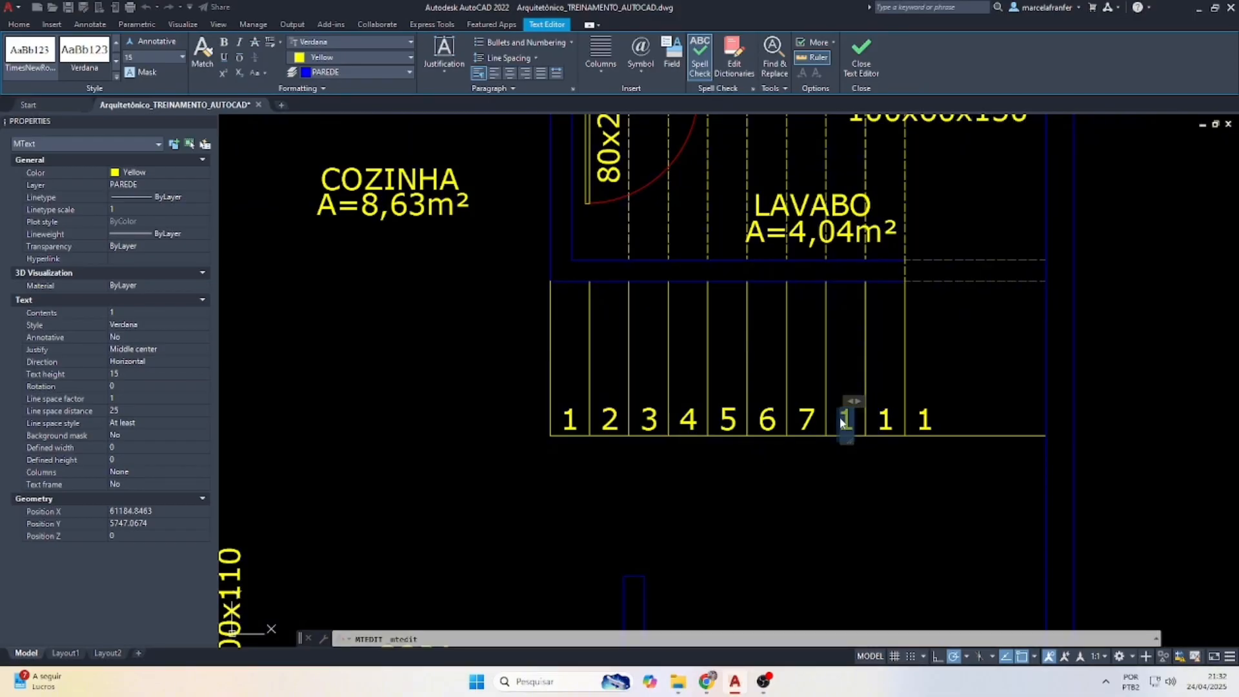
left_click(821, 366)
Set the landing's number to 10 and the ninth tread's number to 9.
double_click(885, 420)
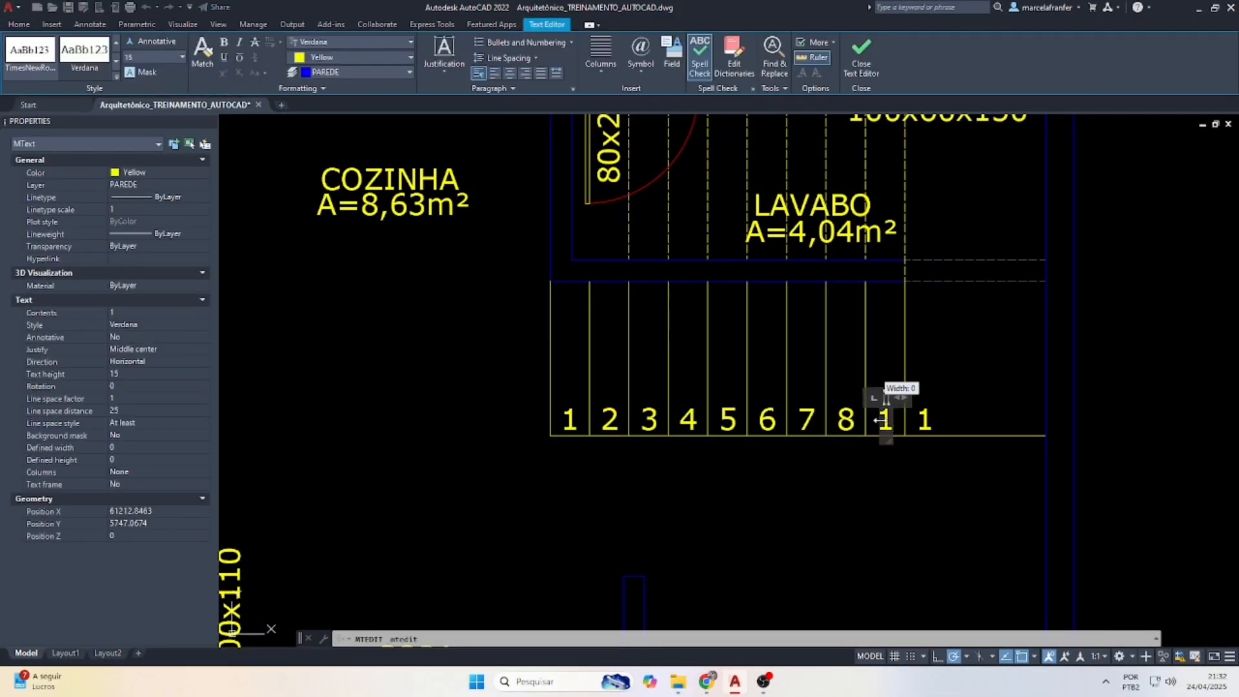
left_click(882, 372)
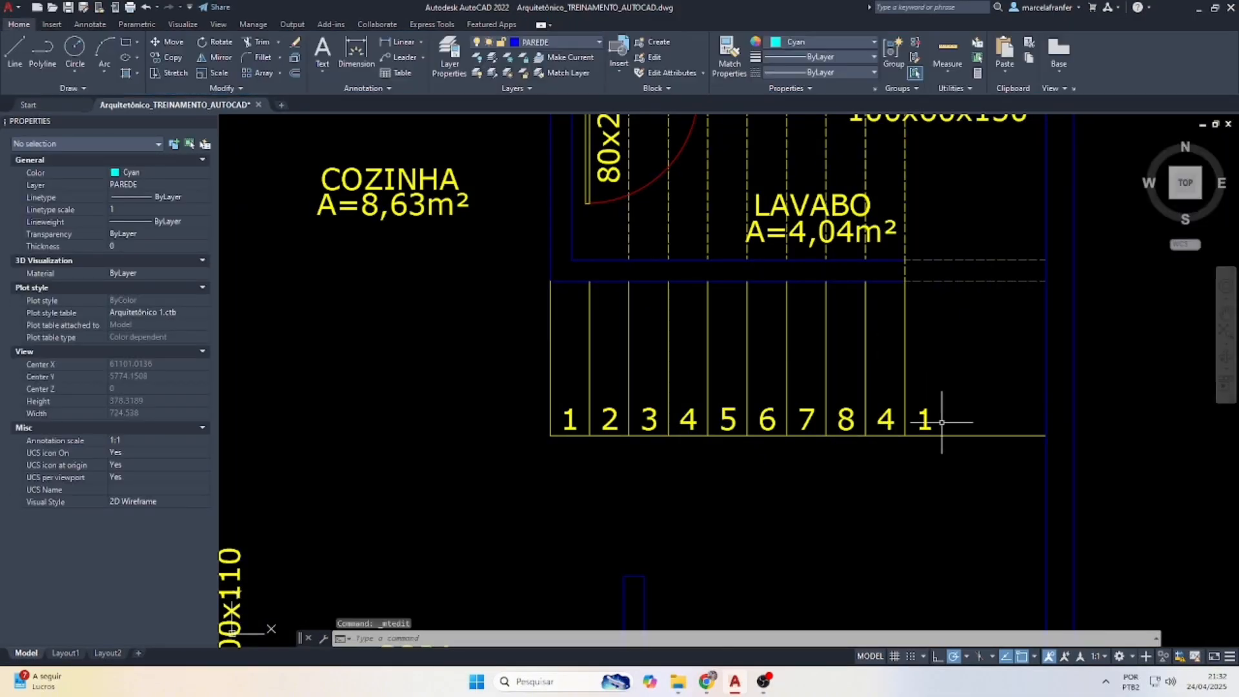
double_click(929, 416)
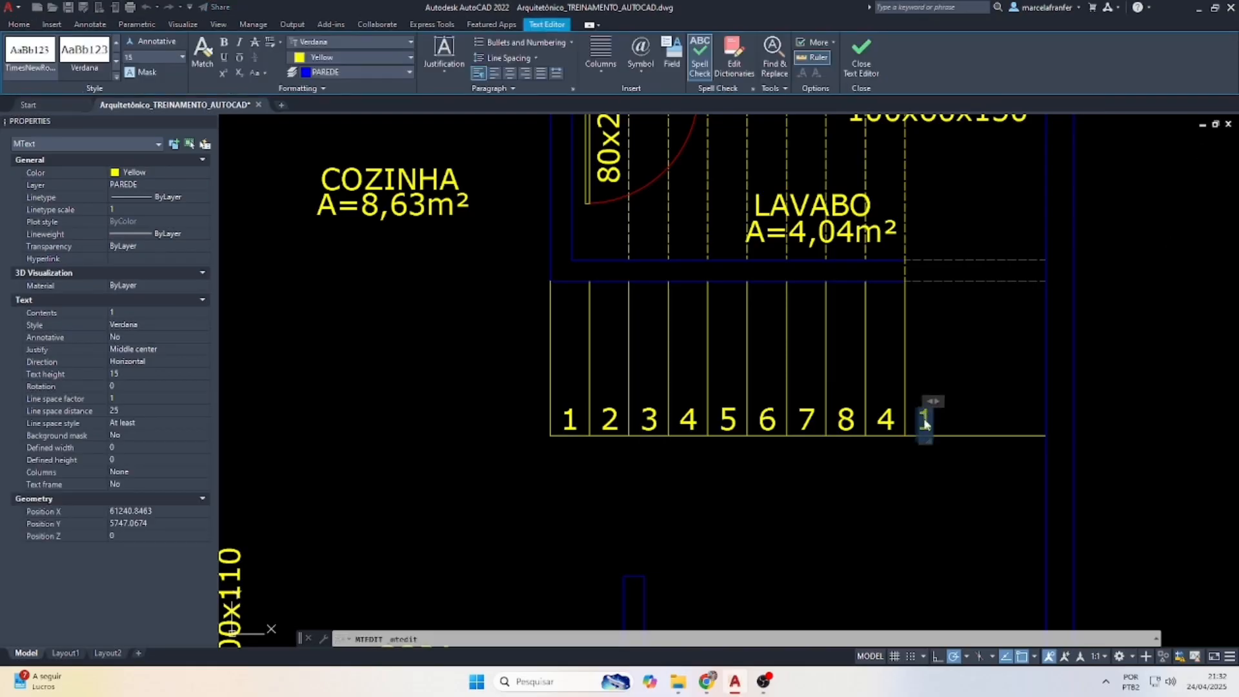
type("10")
left_click(897, 371)
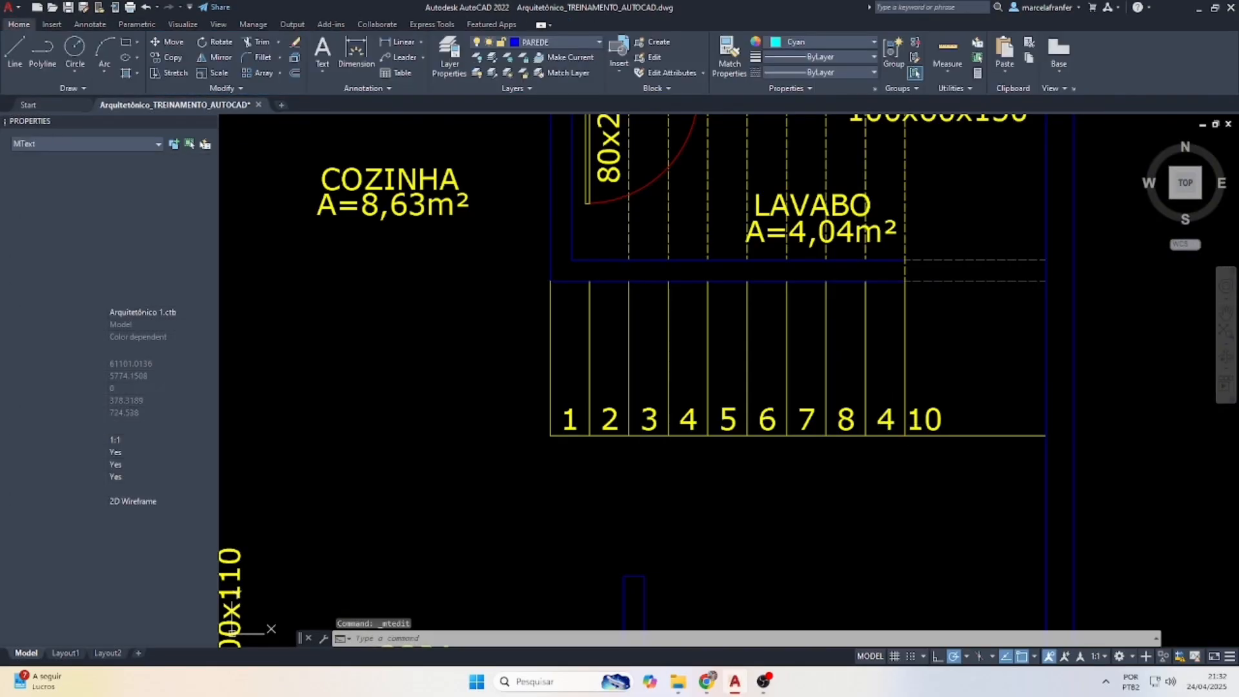
double_click(894, 416)
left_click(875, 379)
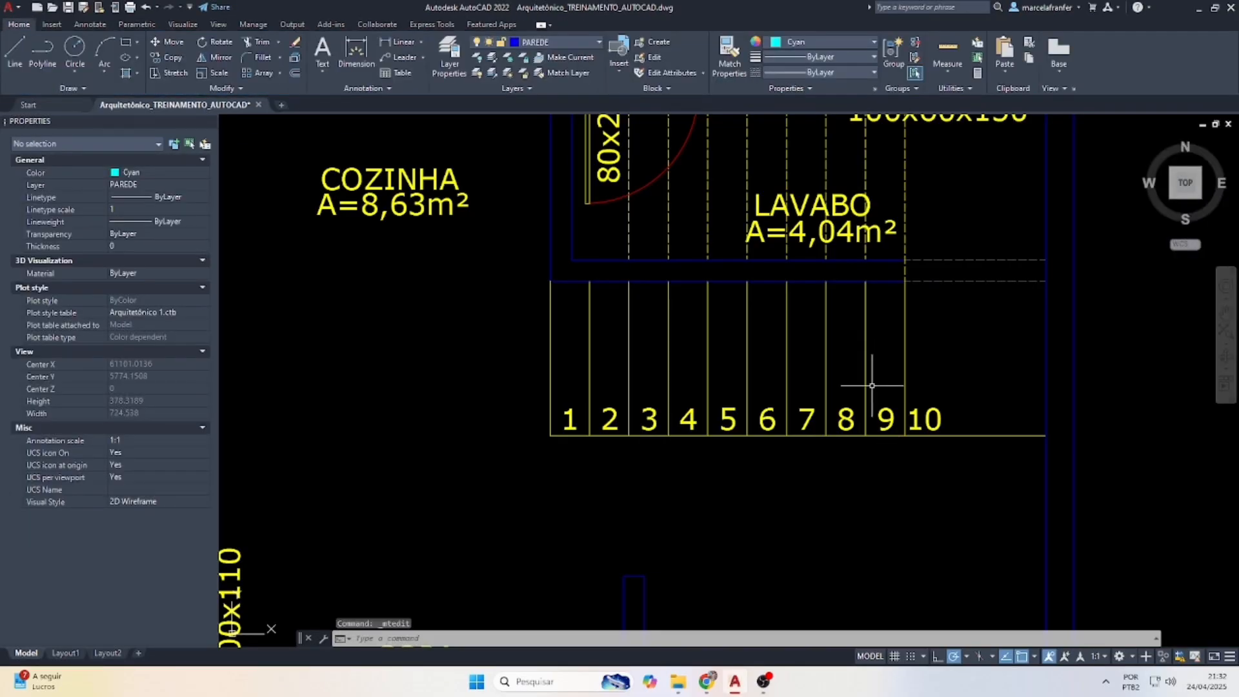
Extend the staircase's solid tread lines up to the inner line of LAVABO's lower wall.
left_click(739, 260)
type("e")
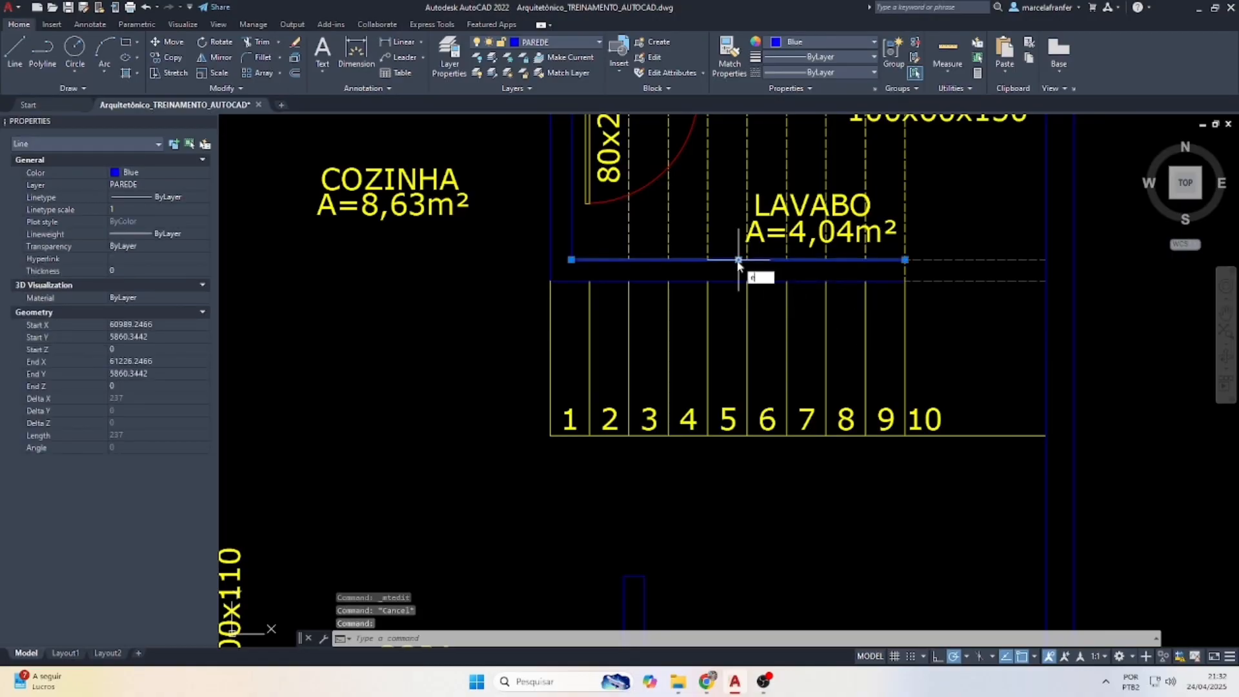
type("x")
key("Return")
left_click_drag(514, 332, 975, 331)
key("Escape")
key("Escape")
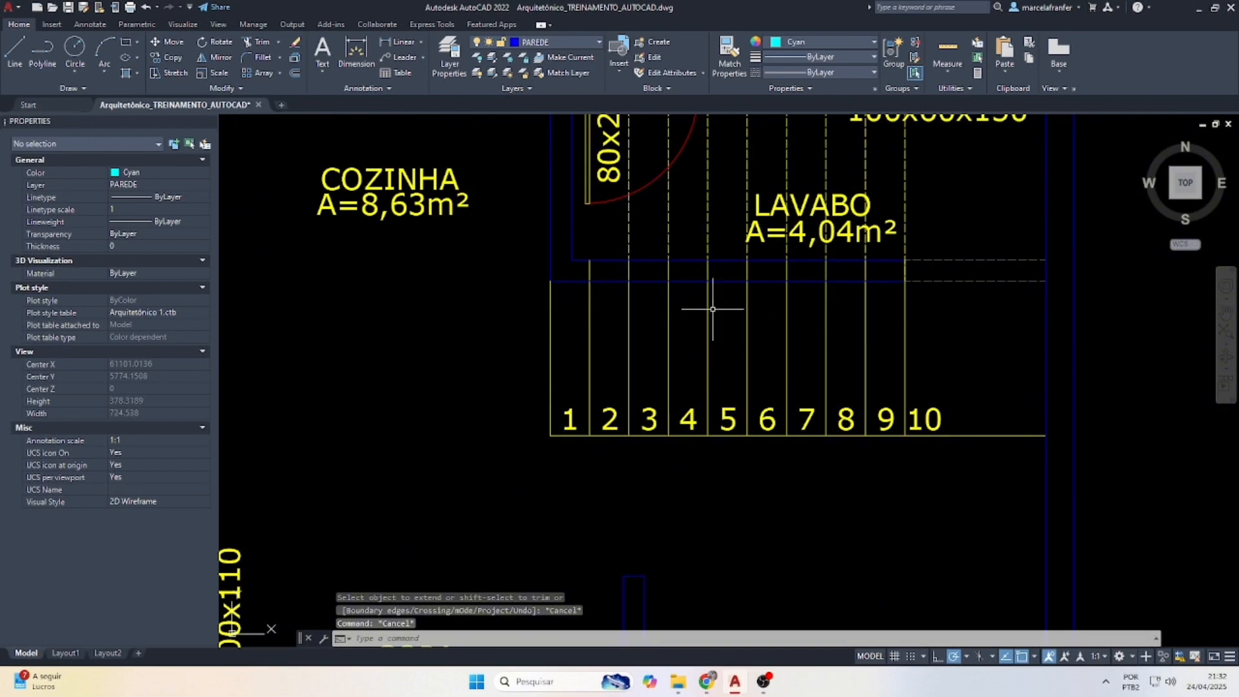
Draw a horizontal arrow line across the first three treads from the first tread line's midpoint, ending with a short diagonal arrowhead stroke.
scroll(802, 331, "down", 2)
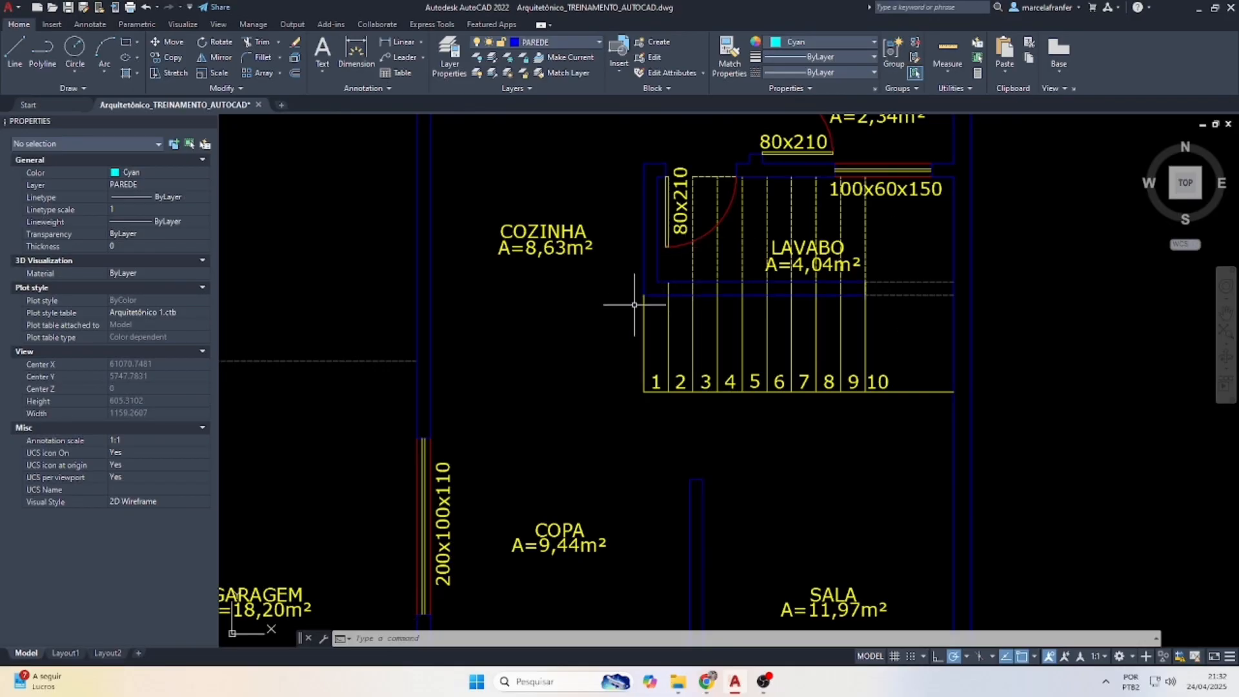
type("l")
key("Return")
scroll(648, 327, "up", 2)
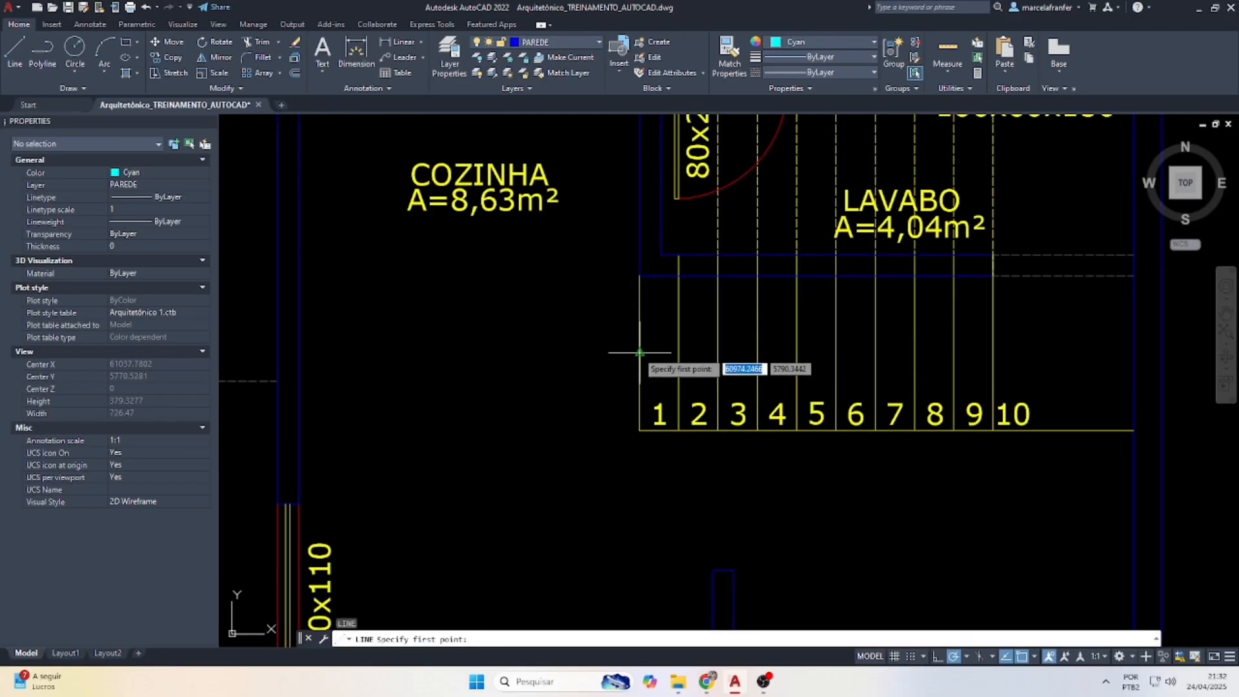
left_click(640, 353)
left_click(757, 353)
scroll(737, 361, "up", 2)
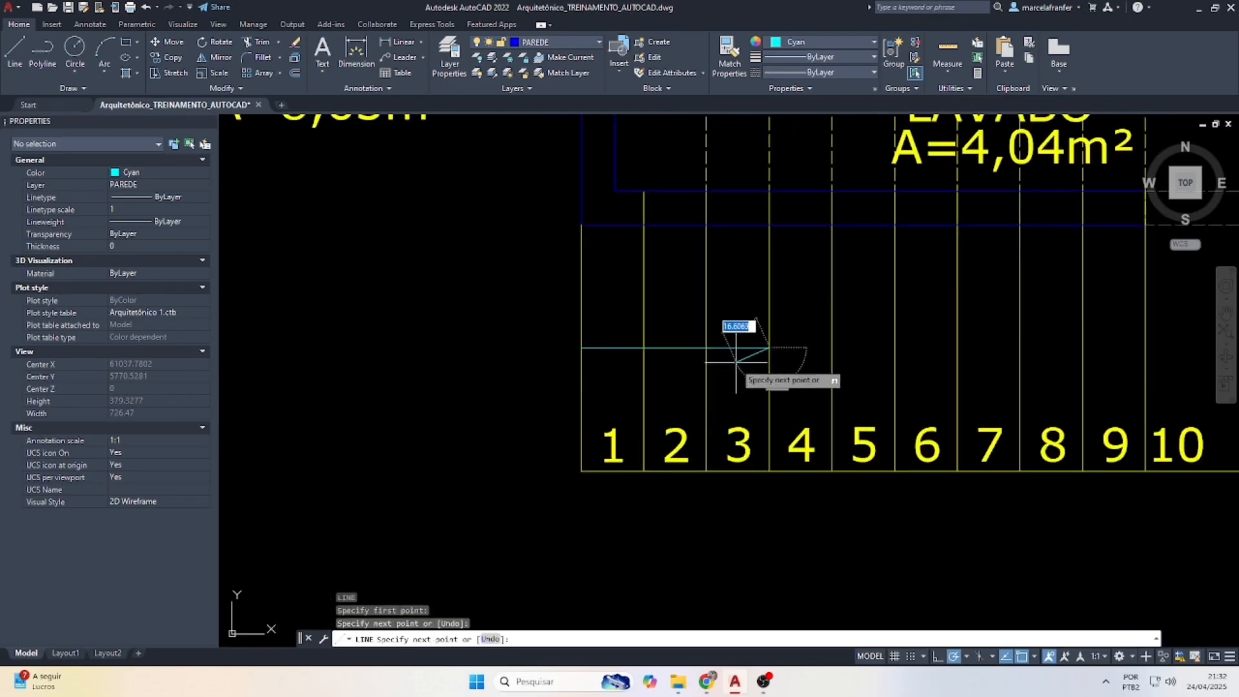
left_click(744, 373)
key("Escape")
Mirror the diagonal arrowhead stroke about the horizontal arrow line, keeping the original stroke.
scroll(768, 360, "up", 4)
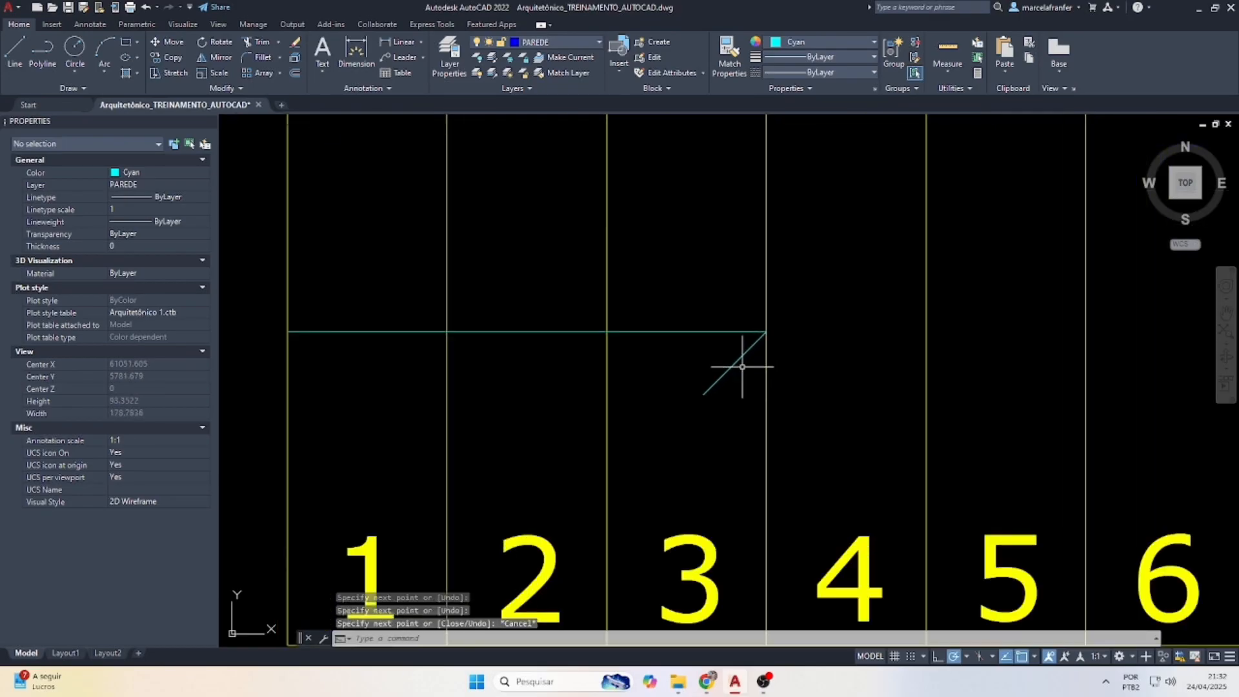
left_click(728, 357)
key("Return")
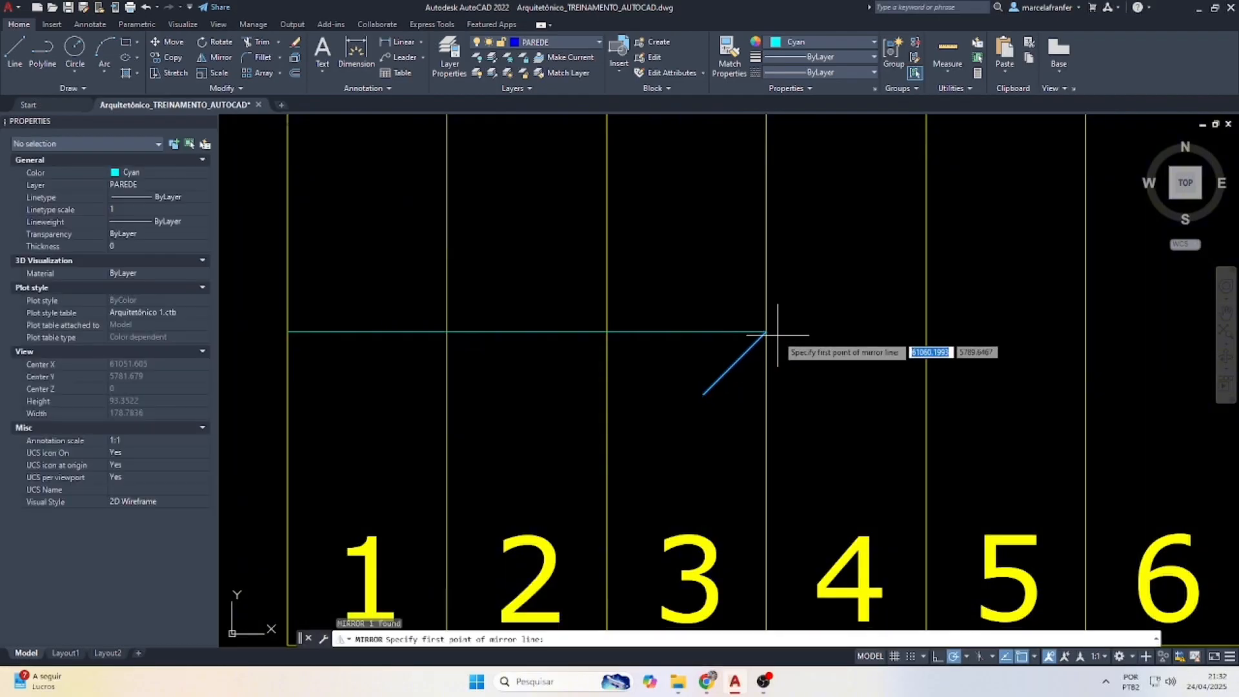
left_click(767, 331)
left_click(866, 332)
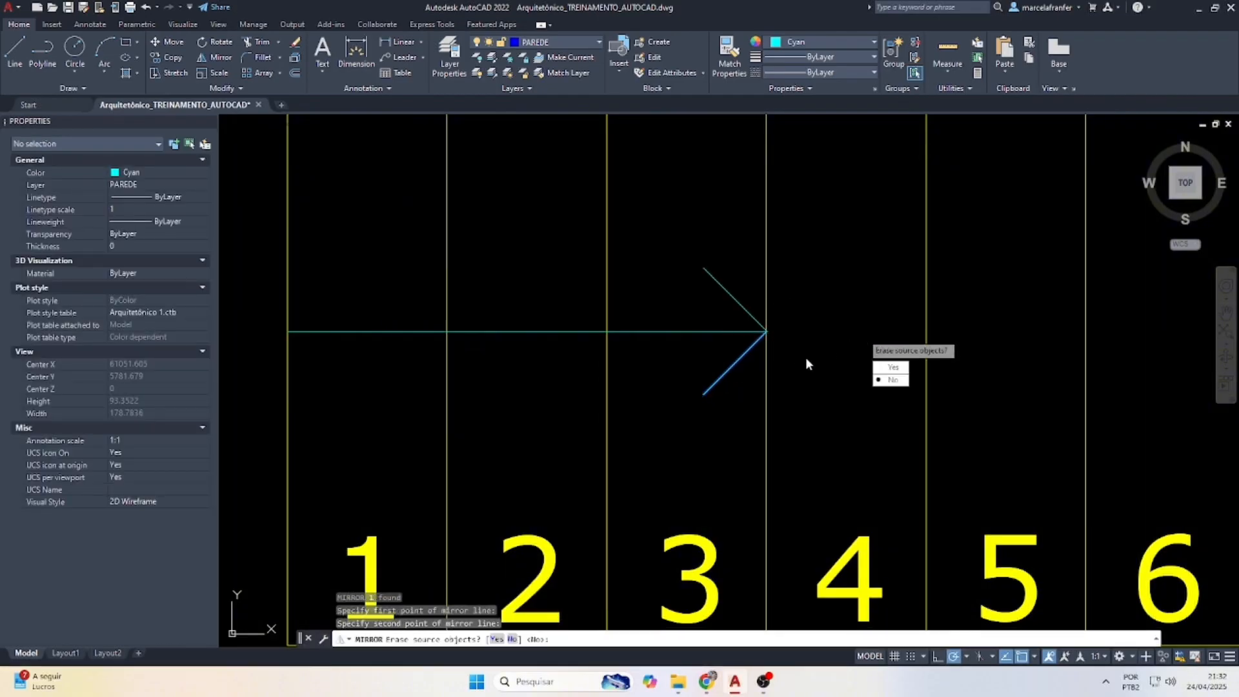
left_click(891, 381)
key("Escape")
Set the colour of the arrow's three lines to Yellow.
left_click(746, 354)
left_click(714, 243)
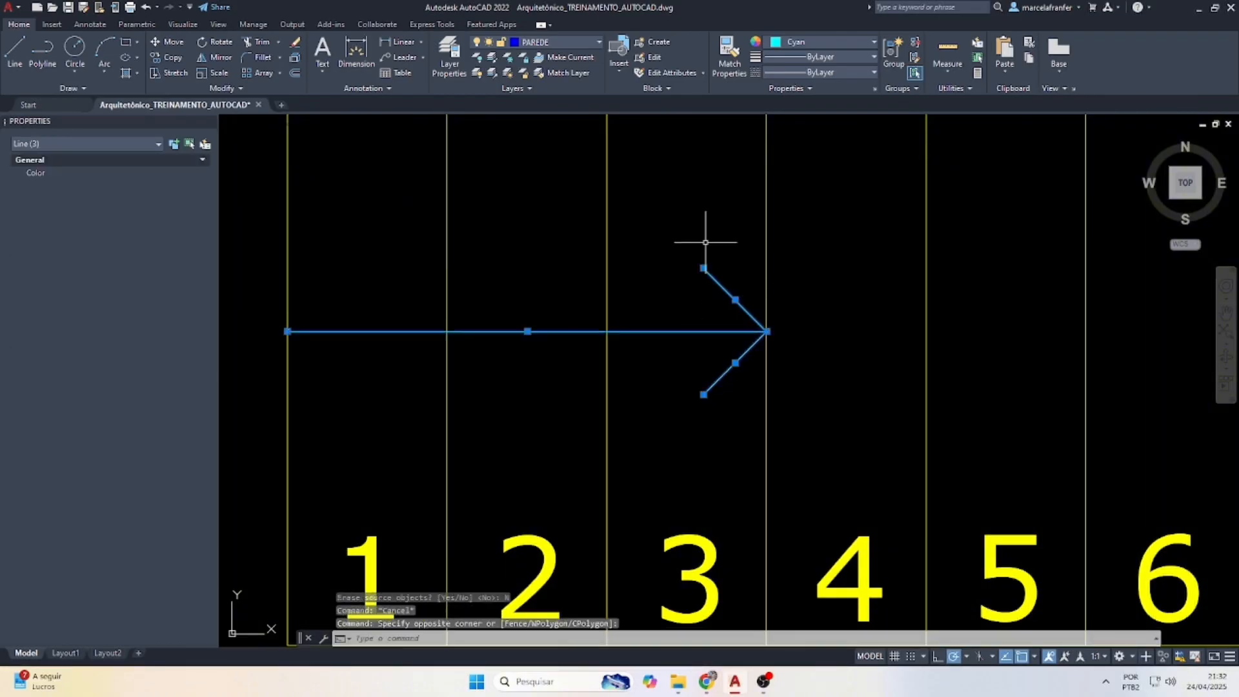
left_click(788, 46)
left_click(786, 173)
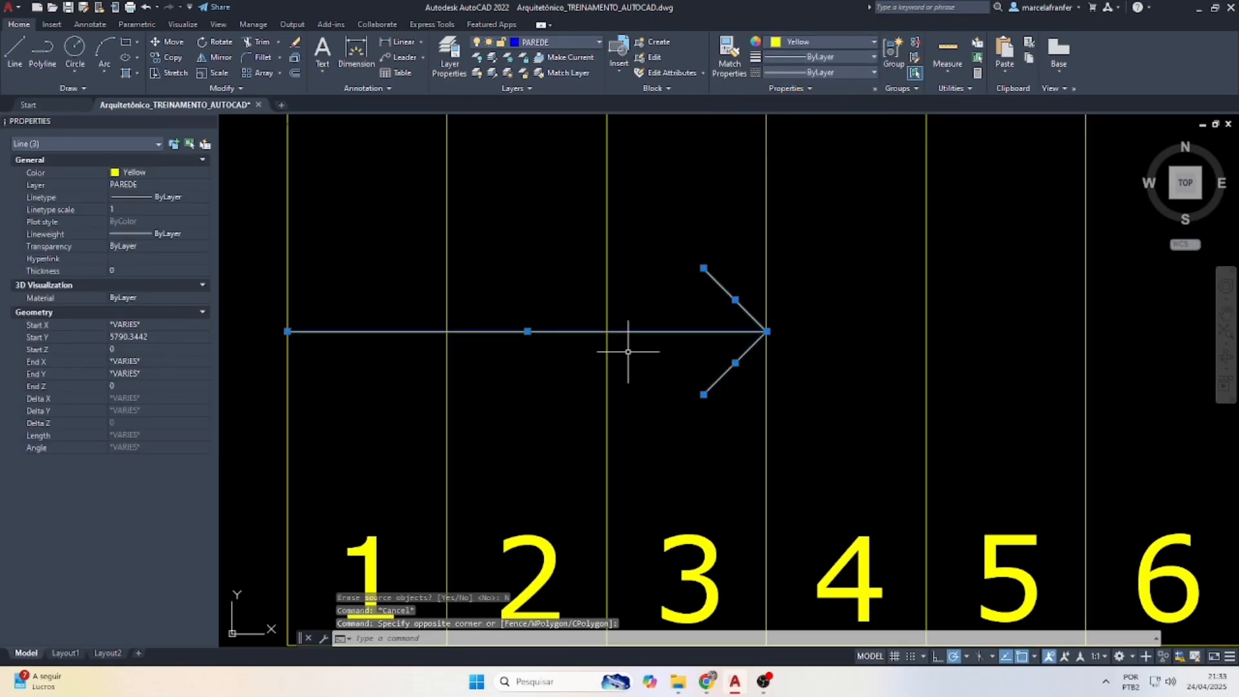
key("Escape")
Copy the first tread's number 1 straight up to just above the arrow line.
scroll(621, 361, "down", 2)
left_click(467, 466)
left_click(463, 456)
type("c")
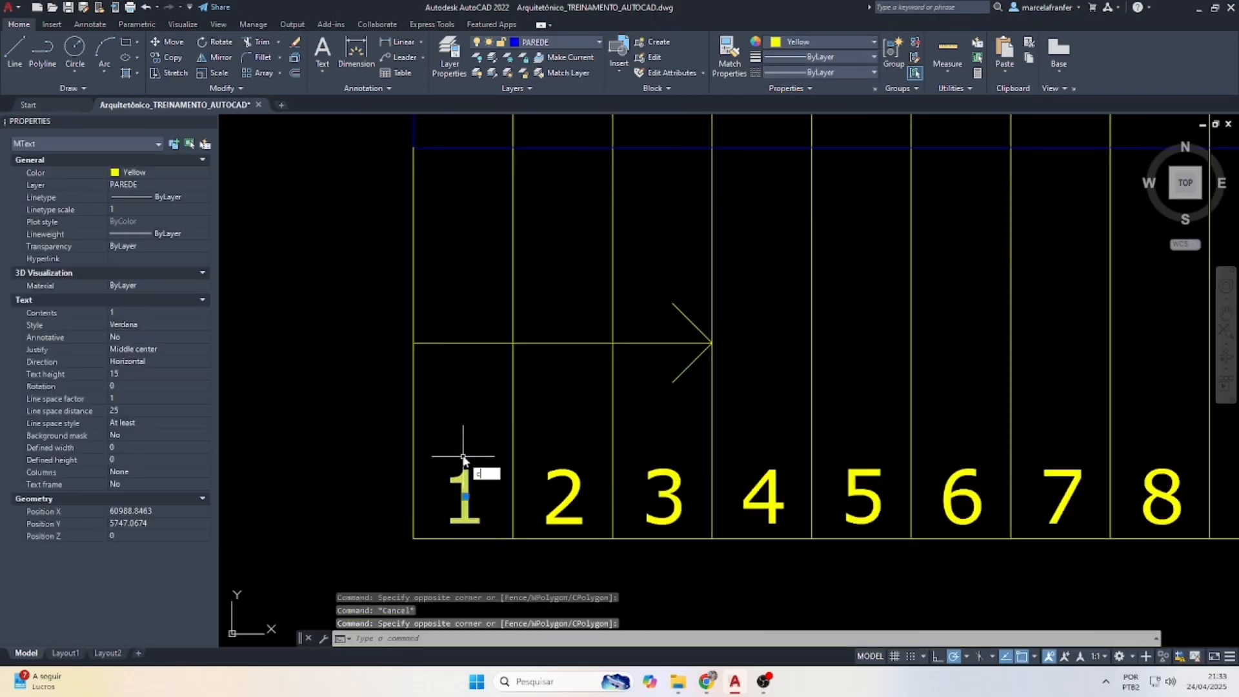
type("o")
key("Return")
left_click(469, 473)
left_click(469, 279)
key("Escape")
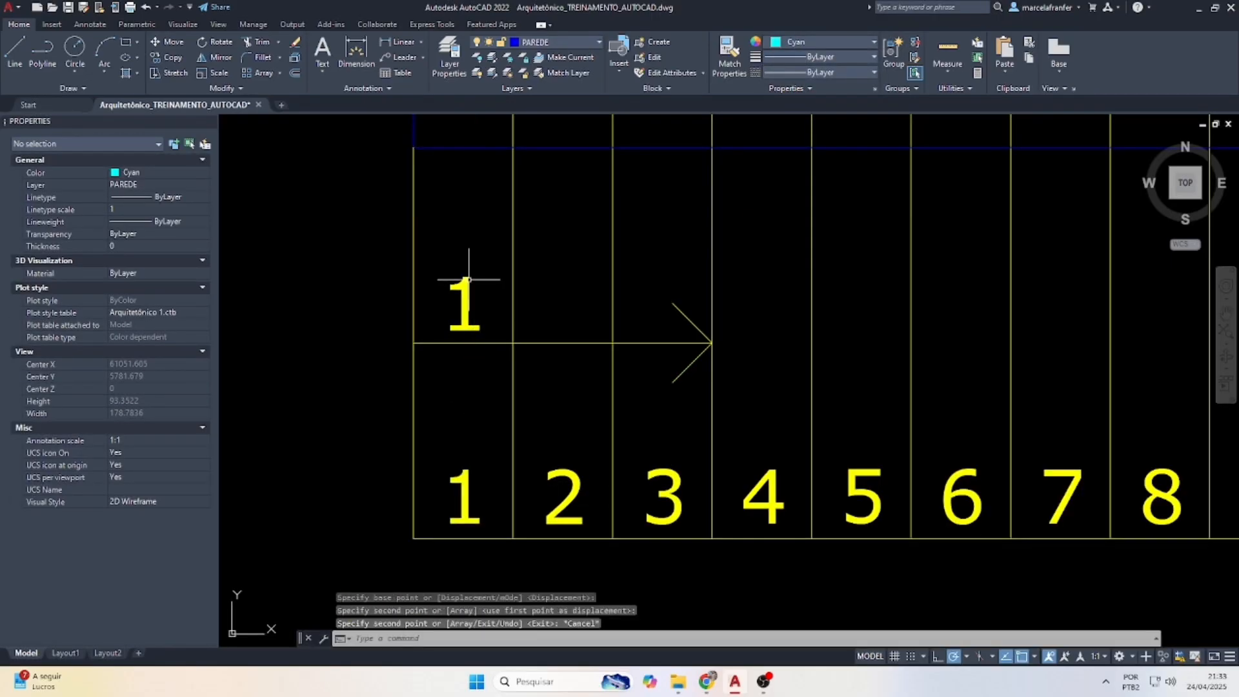
Change the copied number above the arrow to "sobe" and shift the text horizontally to sit over the arrow's shaft.
double_click(459, 293)
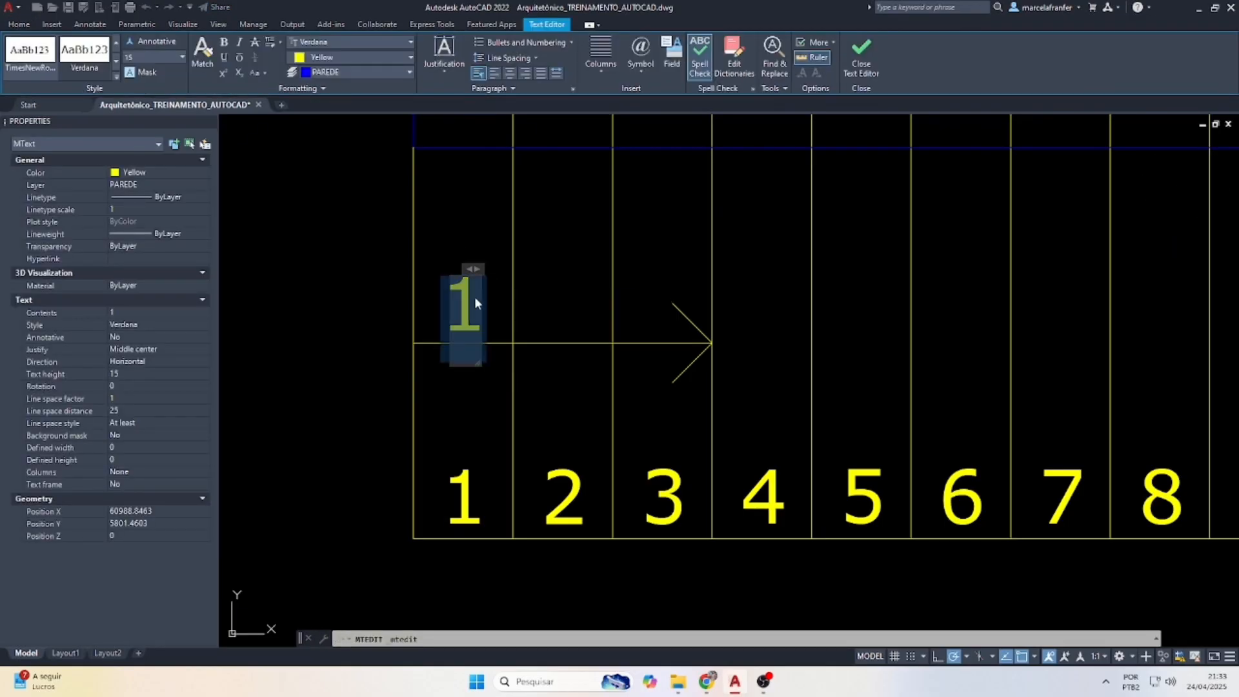
type("sobe")
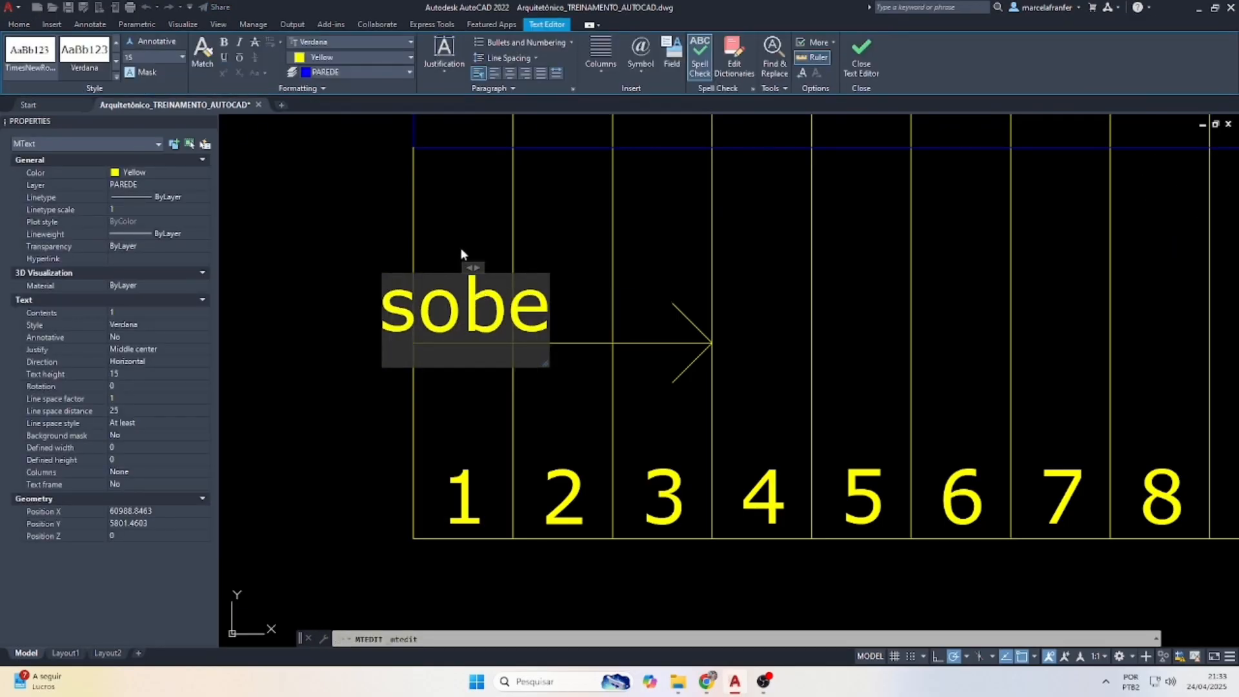
left_click(461, 250)
key("Escape")
left_click(505, 293)
left_click(453, 313)
left_click(466, 303)
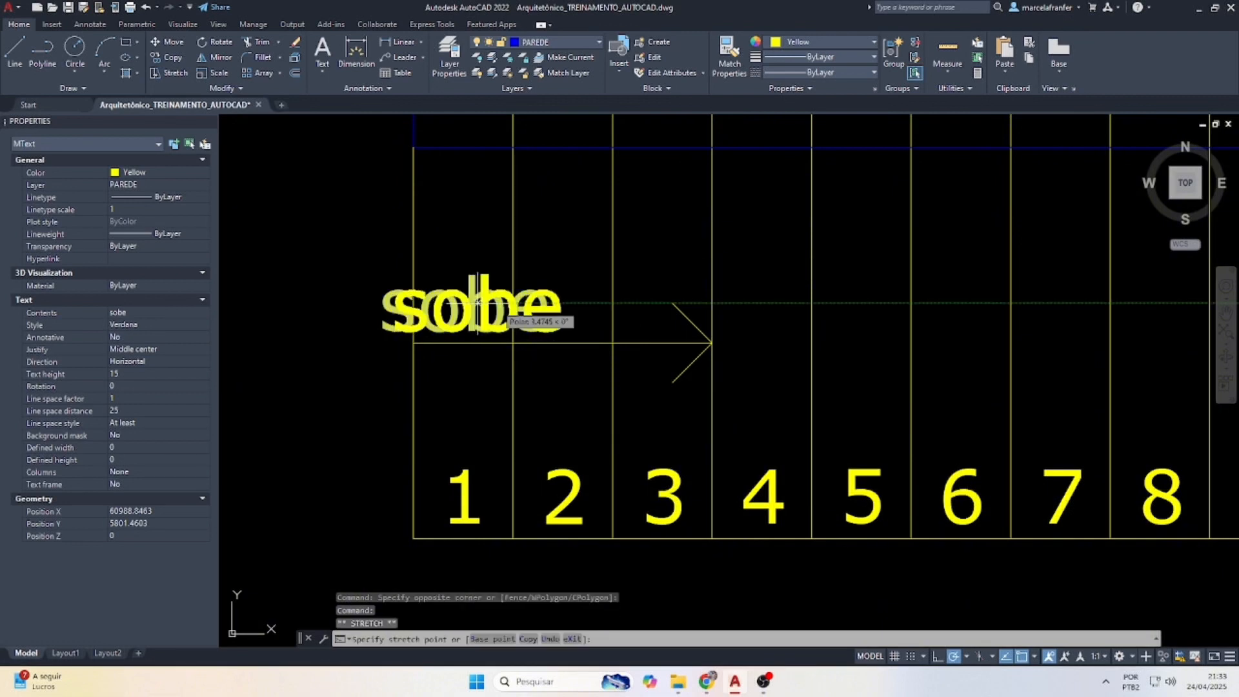
left_click(544, 306)
key("Escape")
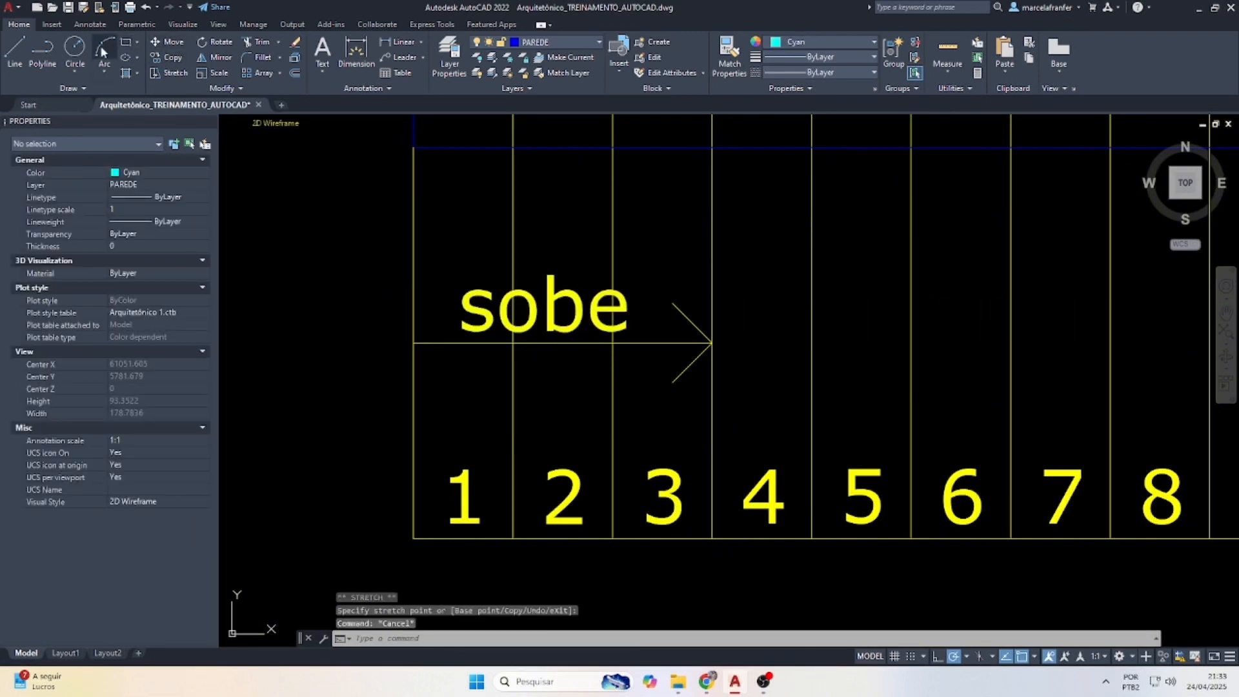
Draw a circle with a radius of about 9, centred on the arrow's starting point.
left_click(75, 50)
left_click(413, 342)
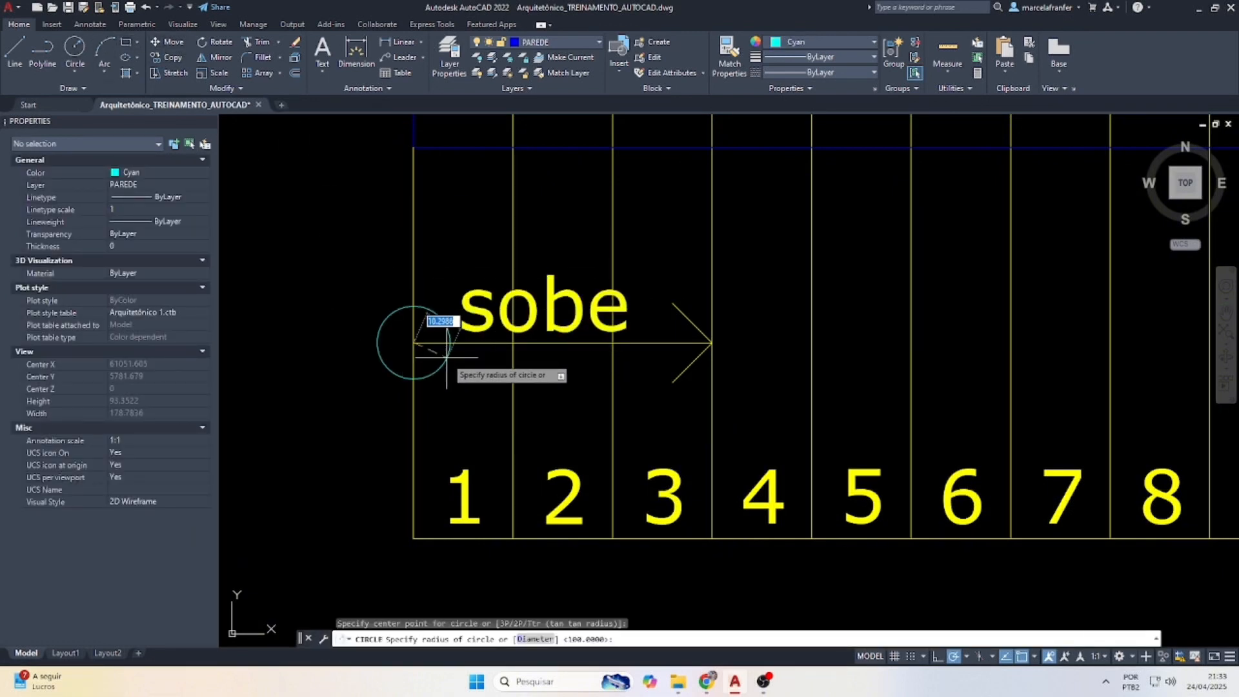
left_click(443, 355)
key("Escape")
Move the circle by its quadrant point nearest the arrowhead so that point touches the arrow's start.
left_click(439, 371)
left_click(427, 366)
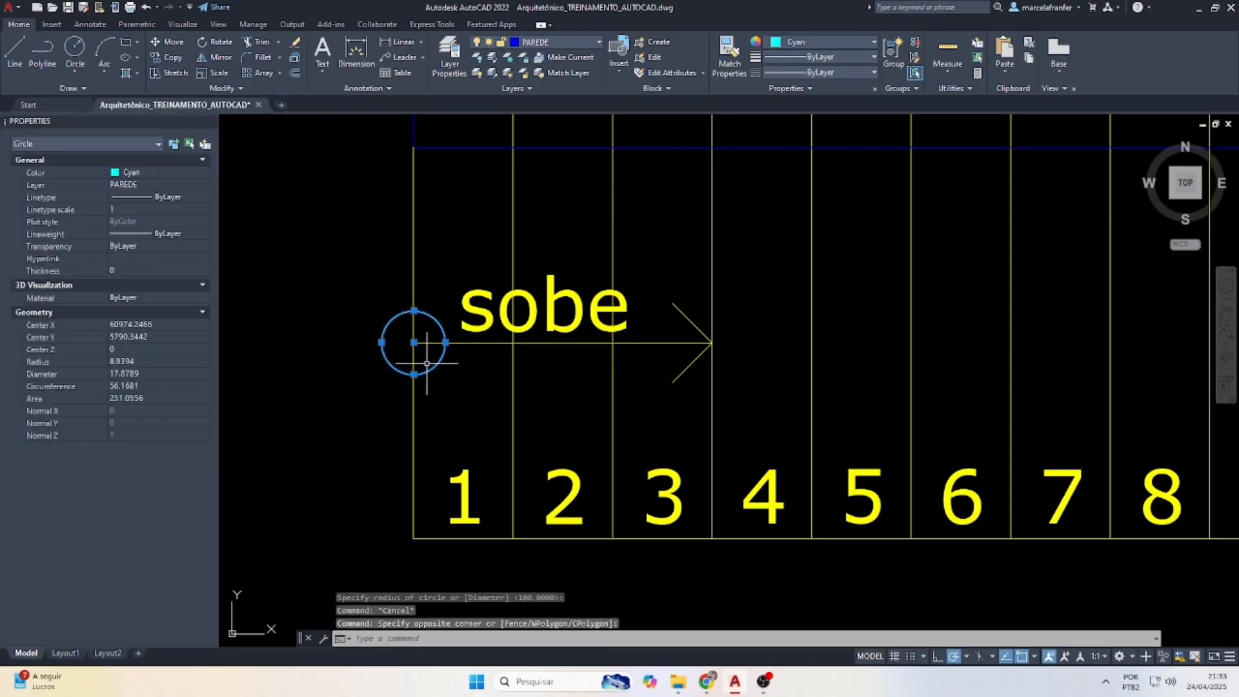
type("m")
key("Return")
left_click(445, 343)
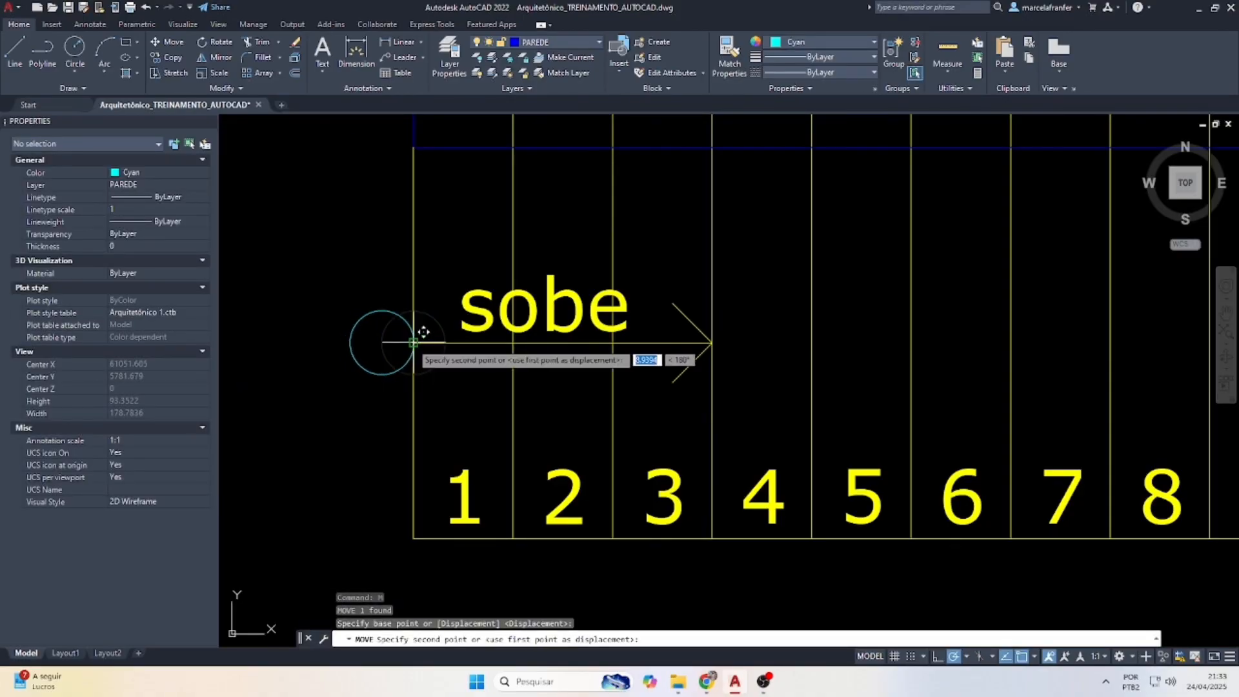
key("Escape")
Match the circle's properties to those of the yellow arrow line.
left_click_drag(476, 351, 449, 336)
type("ma")
key("Return")
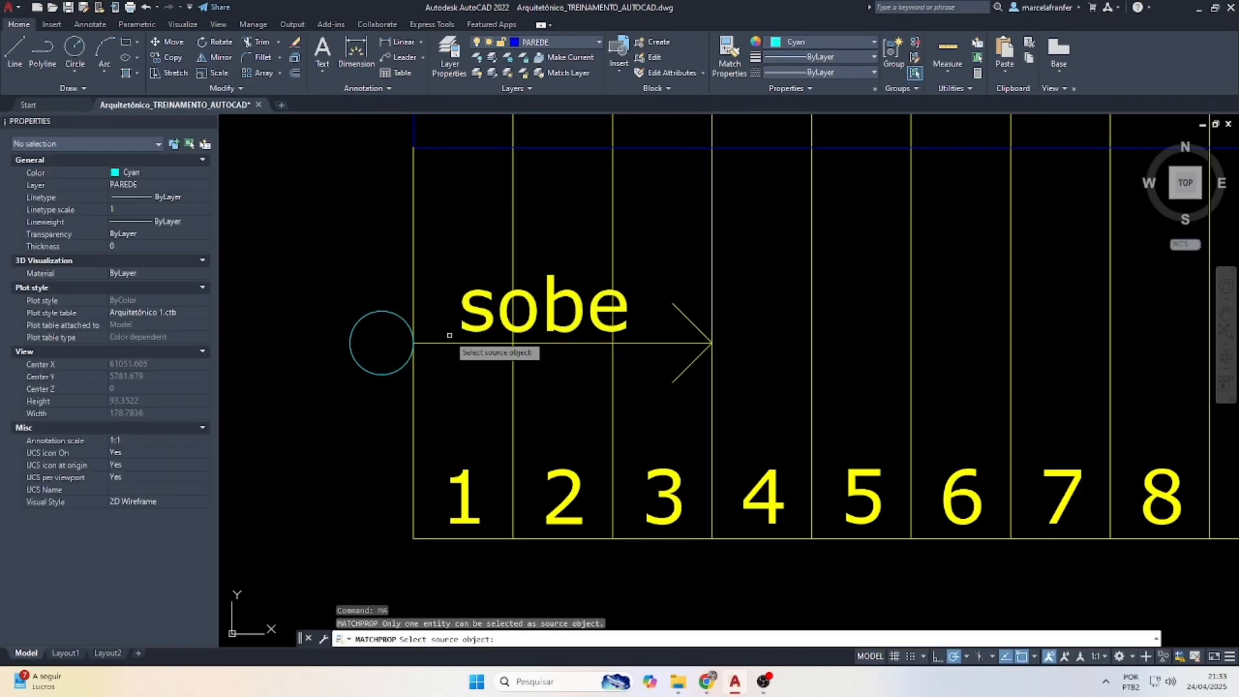
left_click(440, 343)
left_click_drag(390, 342, 362, 313)
key("Escape")
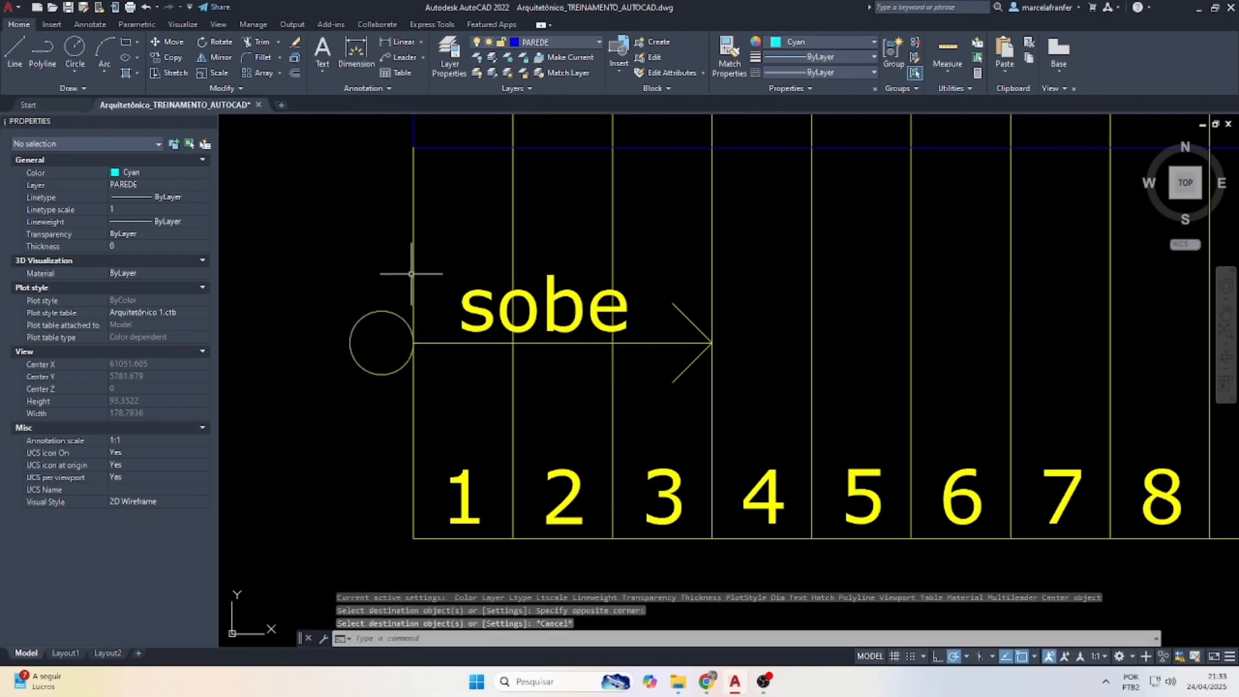
Draw a short line across the front wall's thickness at its inner corner on the garage side.
scroll(569, 365, "down", 3)
scroll(564, 362, "up", 2)
scroll(564, 365, "down", 1)
scroll(786, 386, "down", 2)
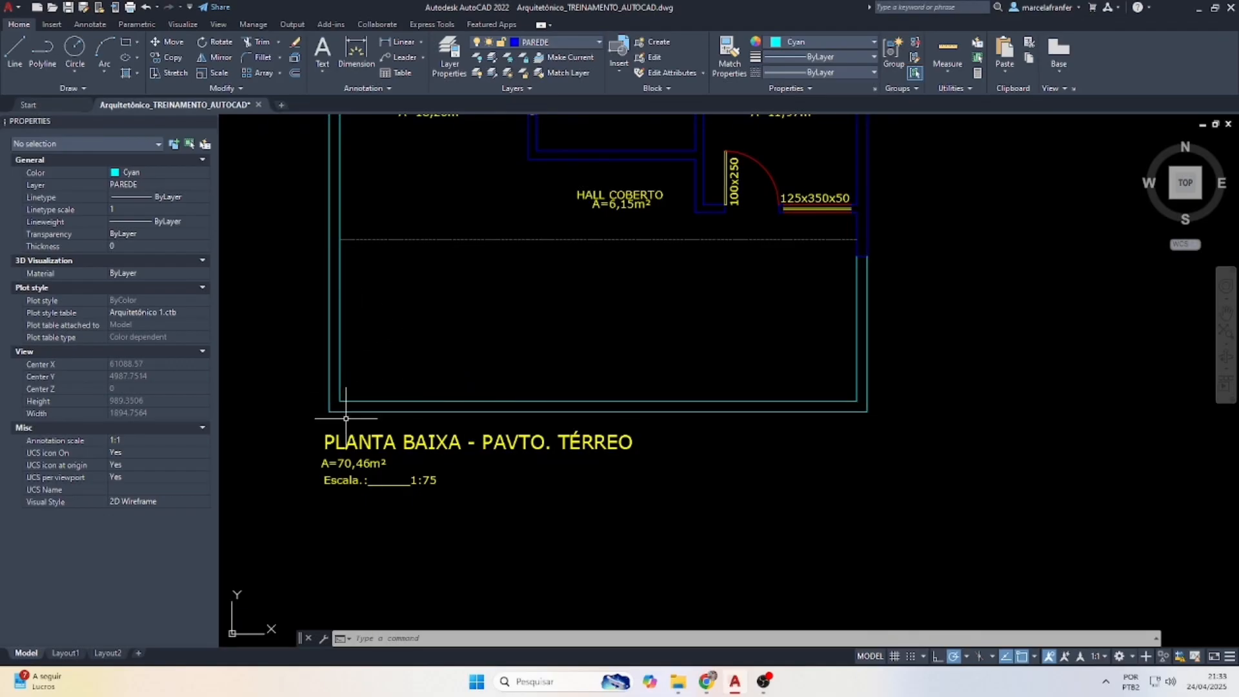
type("l")
key("Return")
scroll(337, 419, "up", 4)
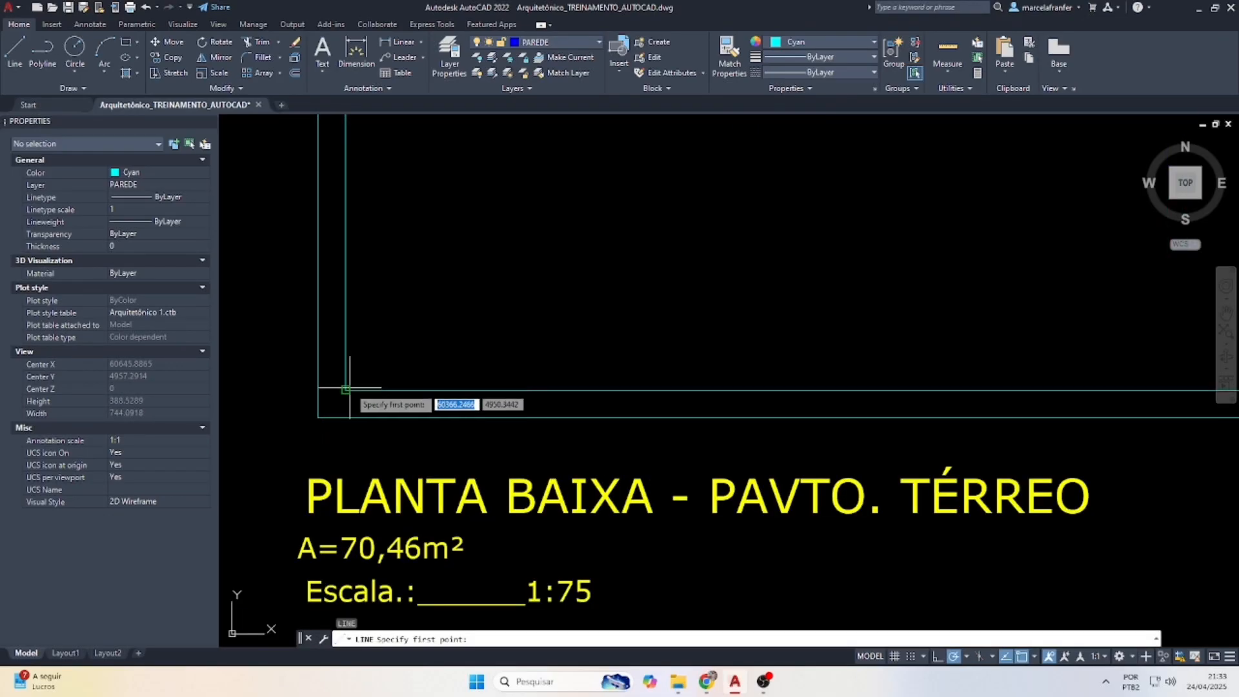
left_click(346, 389)
key("Escape")
key("Escape")
key("Escape")
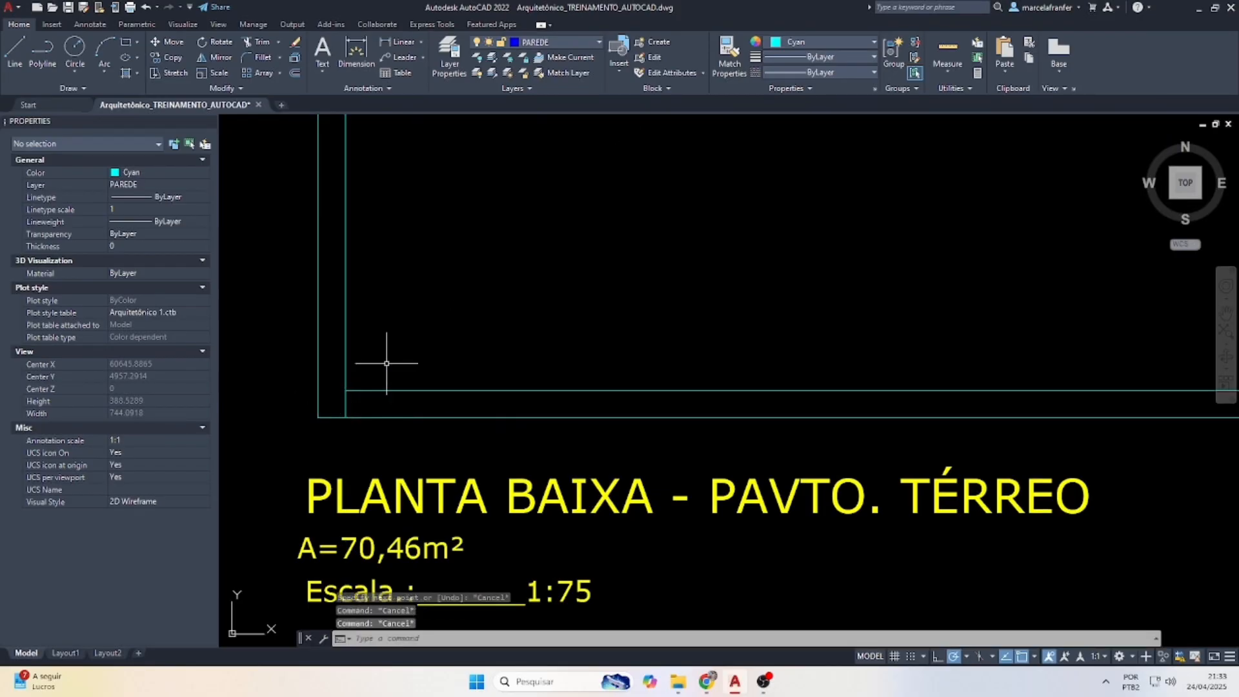
Offset the short cross-wall line by 350 along the front wall, away from the garage-side corner.
type("o")
key("Return")
type("35")
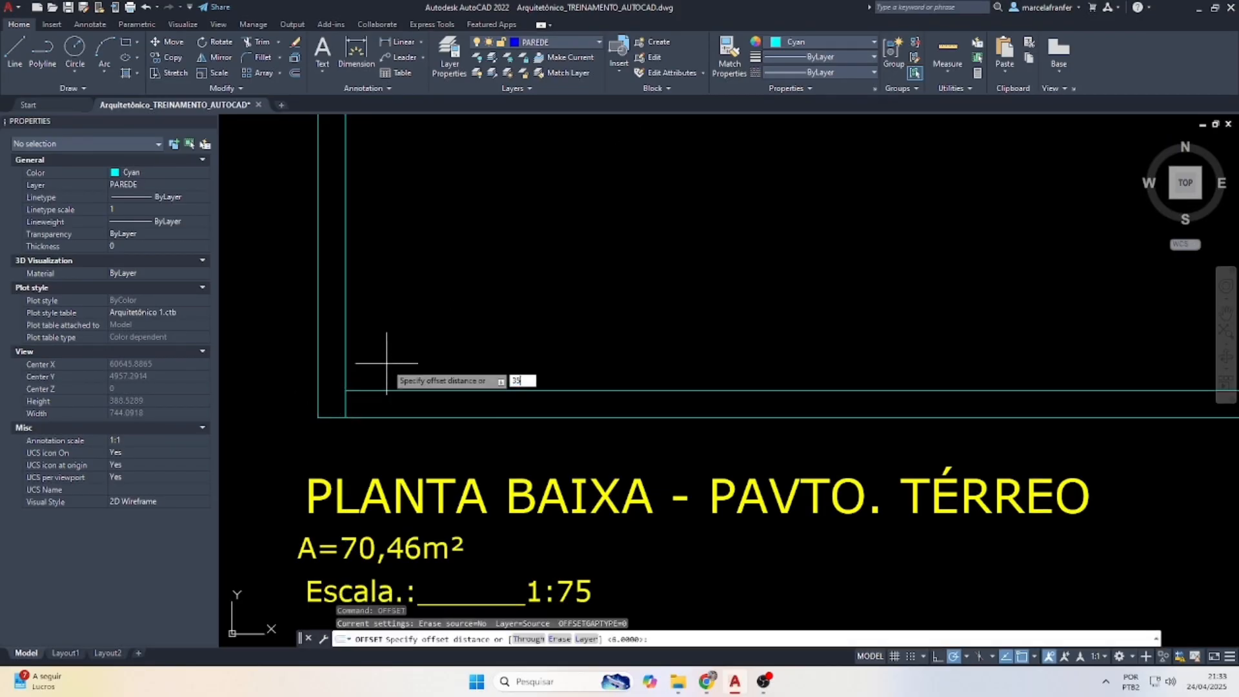
type("0")
key("Return")
left_click(348, 405)
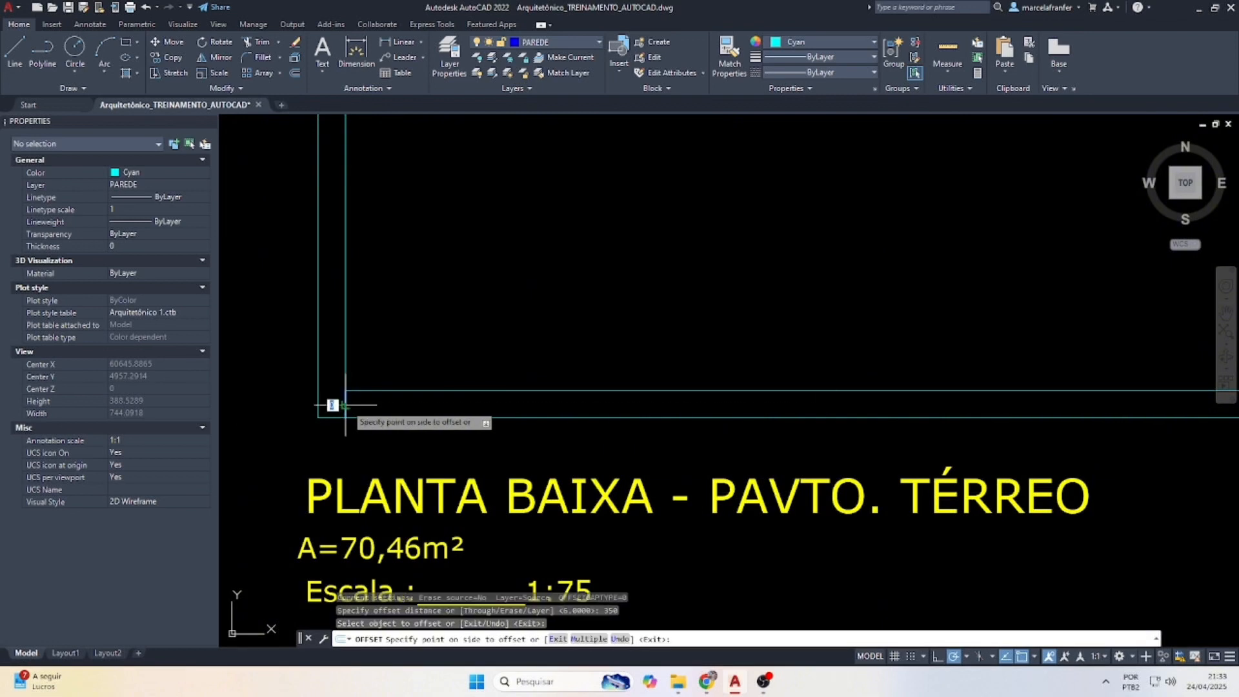
scroll(665, 402, "down", 3)
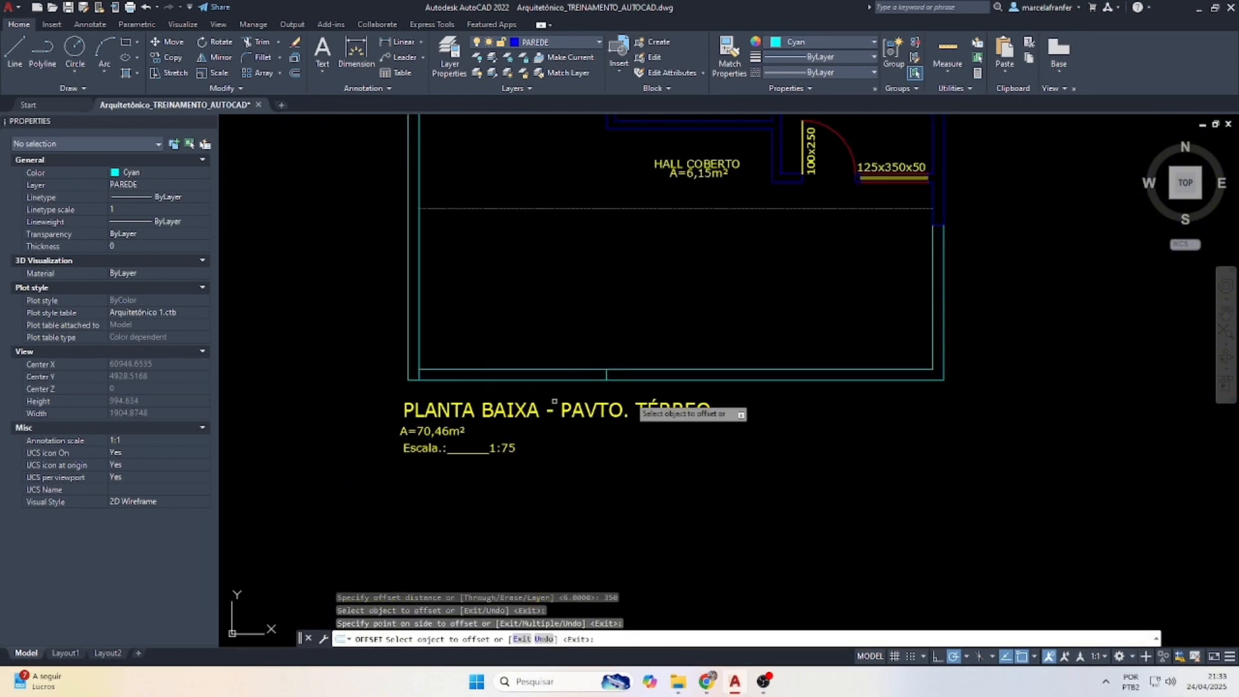
Offset the new cross-wall line another 350 in the same direction along the front wall.
scroll(655, 383, "up", 5)
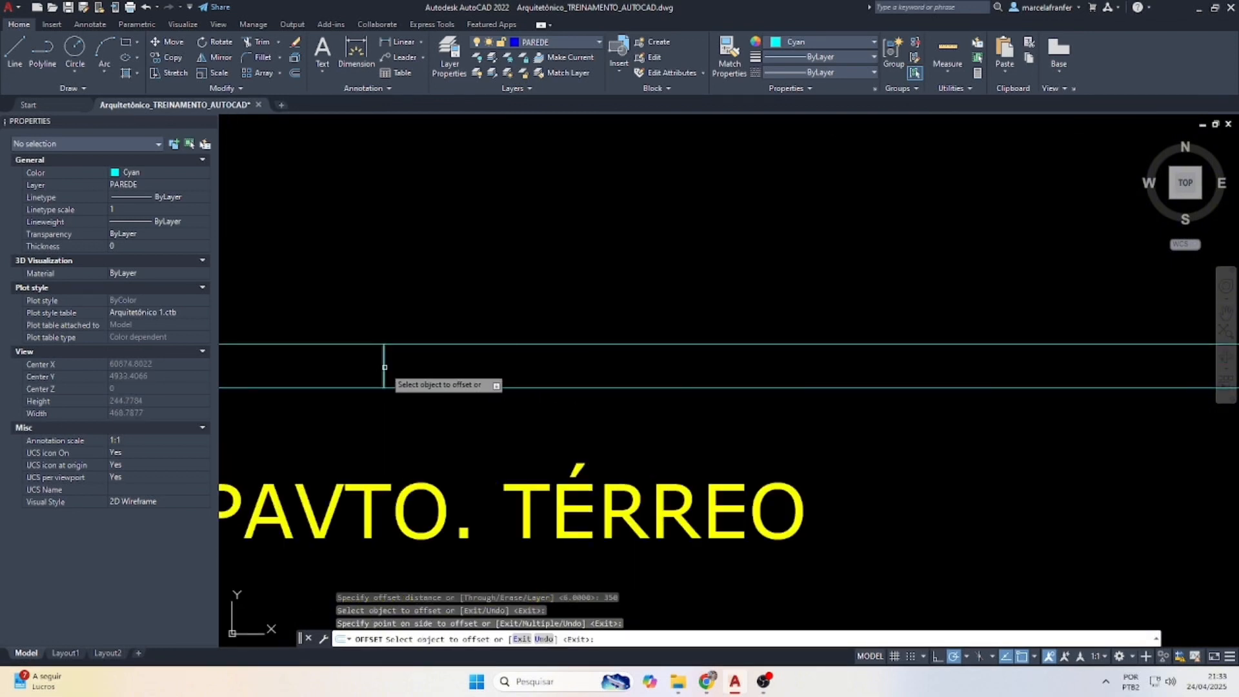
left_click(385, 367)
scroll(388, 368, "down", 2)
left_click(627, 369)
scroll(676, 374, "down", 1)
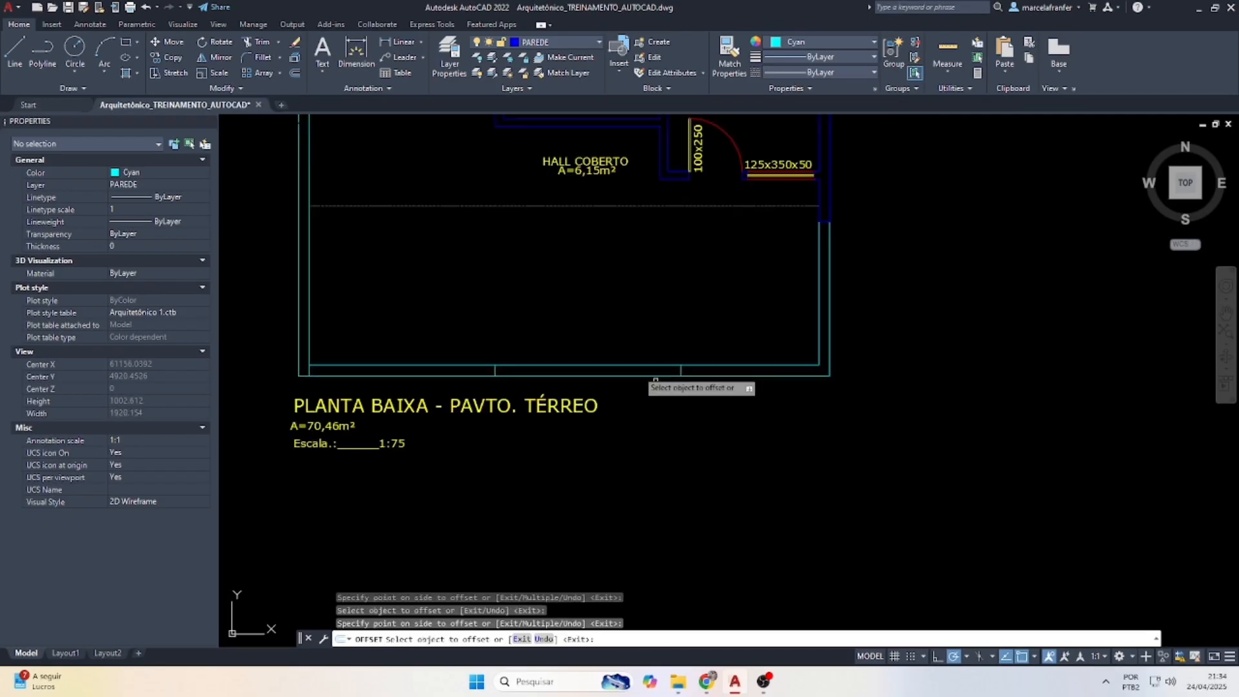
scroll(655, 379, "up", 3)
scroll(645, 376, "down", 3)
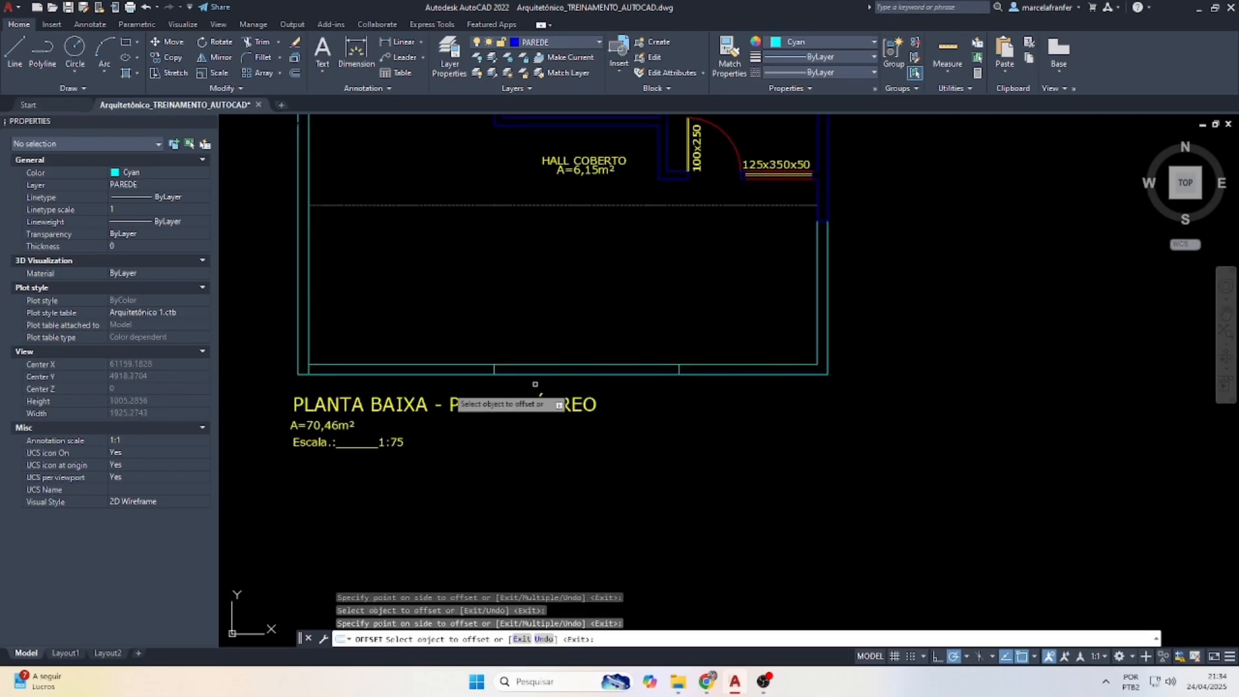
key("Escape")
scroll(445, 377, "down", 2)
scroll(411, 373, "up", 5)
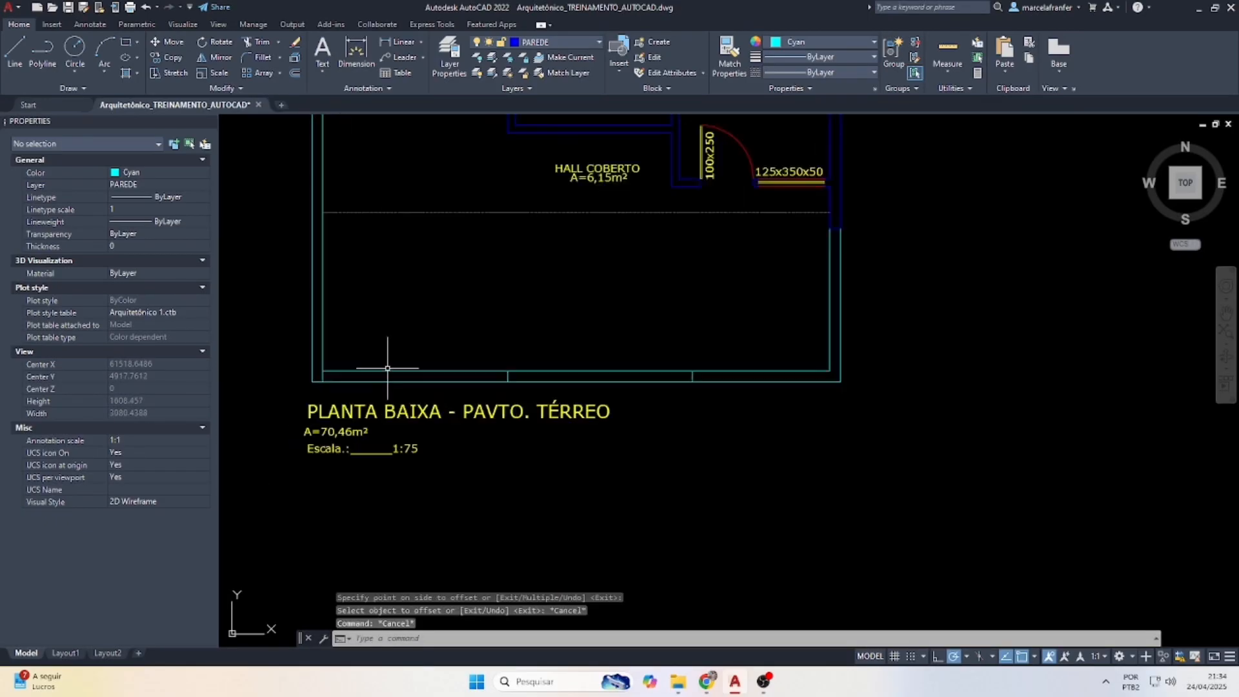
key("Escape")
Trim both front wall lines between the garage-side corner and the first offset line to form an opening.
scroll(543, 323, "down", 2)
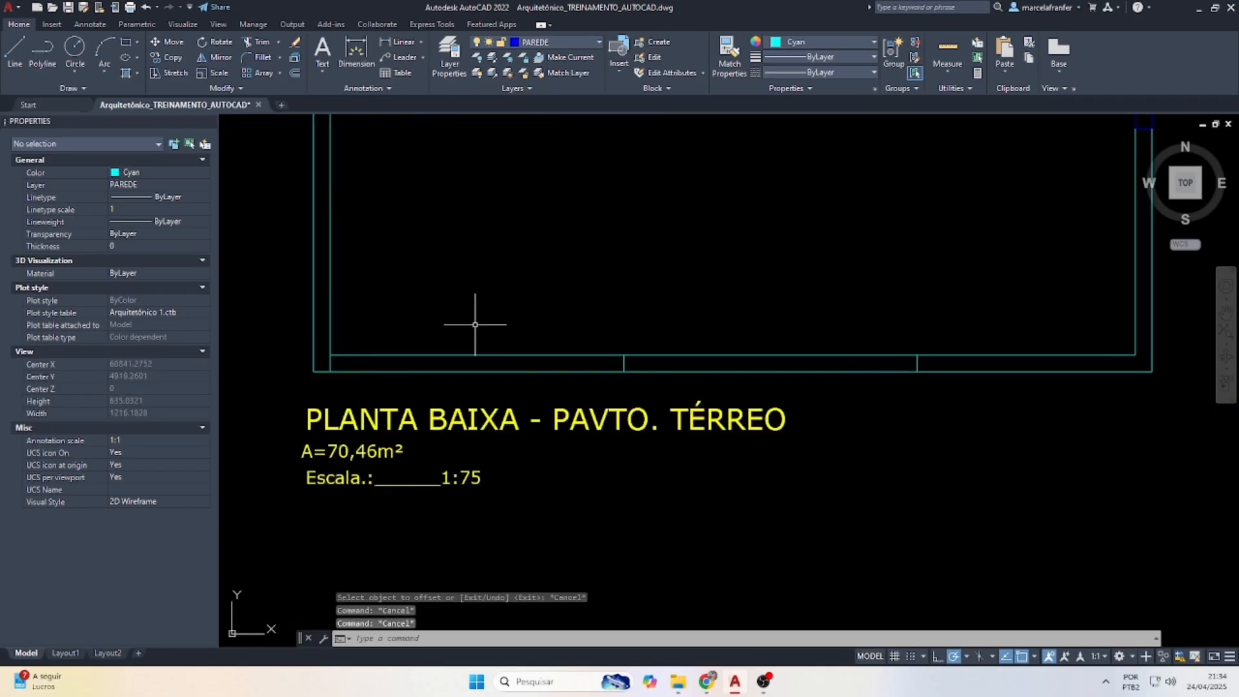
key("Return")
left_click(439, 341)
left_click(437, 381)
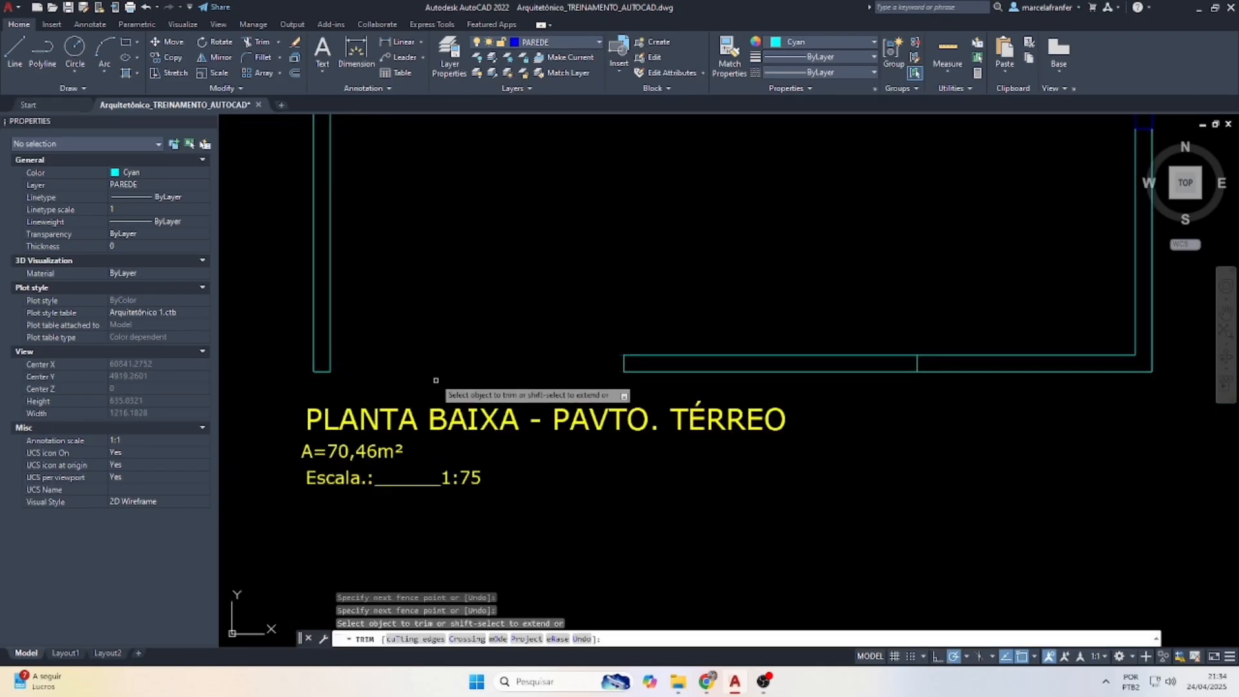
key("Escape")
Draw two lines spanning the opening along the inner and outer faces of the front wall.
type("l")
key("Return")
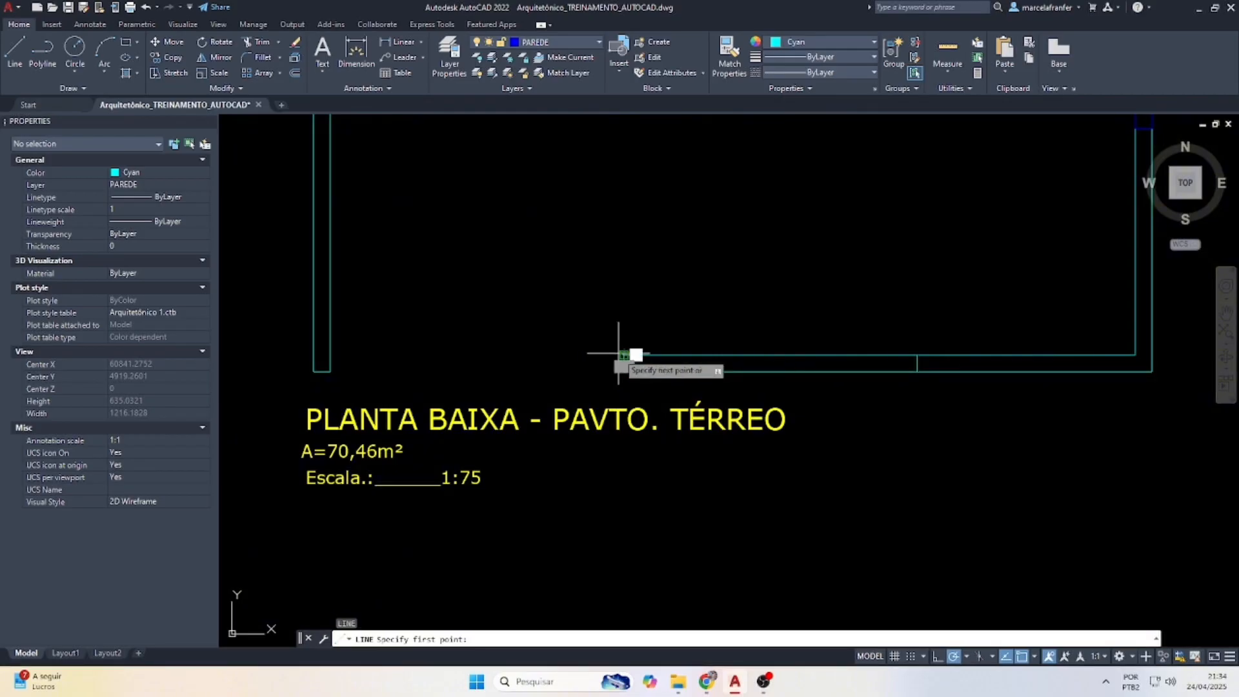
left_click(326, 354)
key("Return")
key("Return")
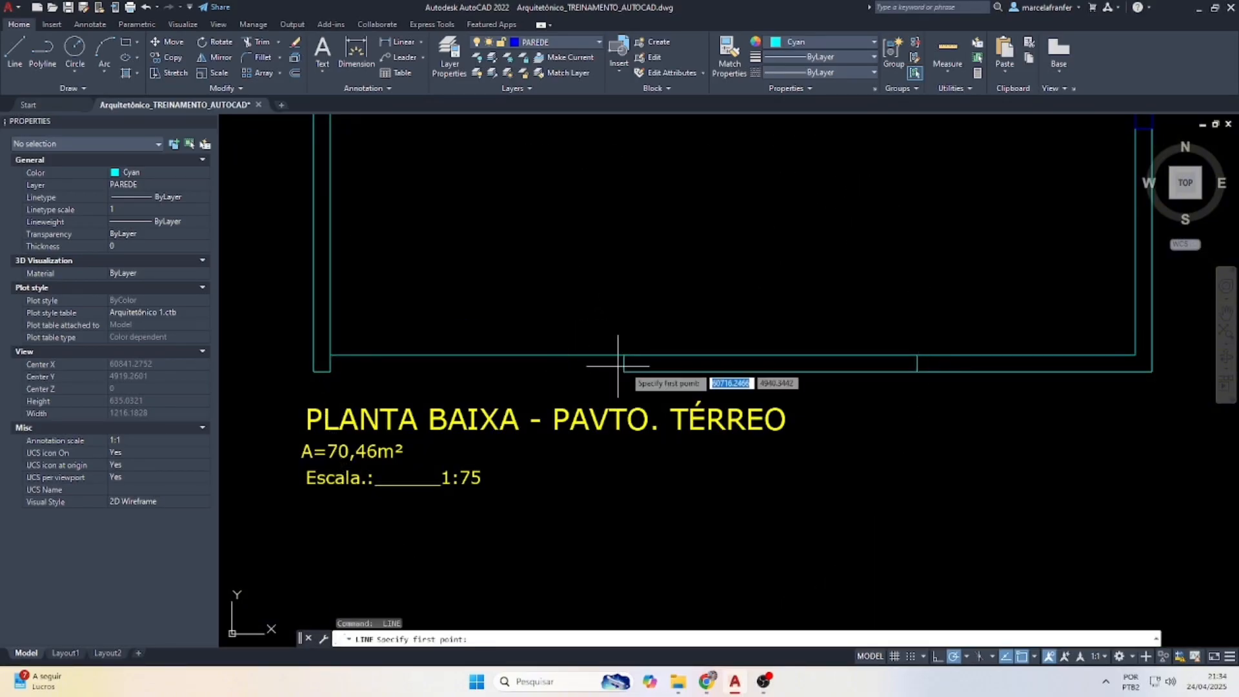
left_click(624, 371)
left_click(624, 354)
key("Escape")
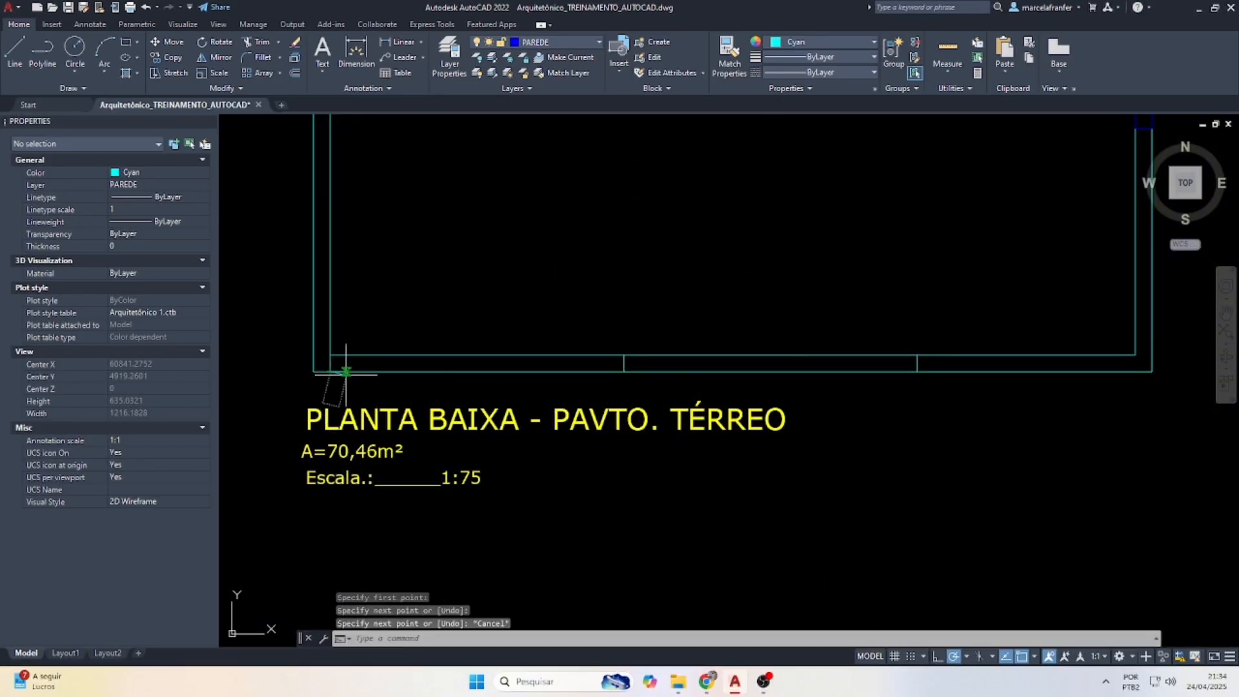
Change the color of the two lines spanning the front wall opening to red.
left_click(346, 372)
left_click(415, 296)
left_click(823, 41)
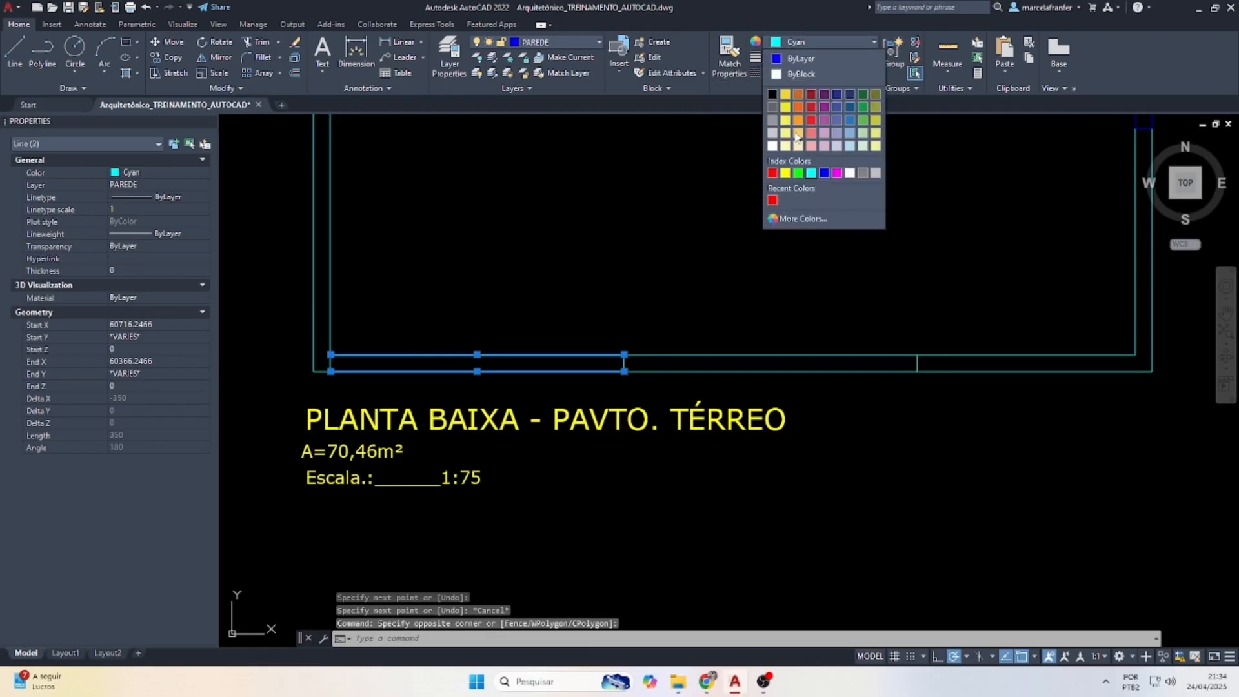
left_click(773, 173)
key("Escape")
key("Escape")
key("Escape")
Offset both red opening lines by 8 toward the inside of the wall thickness.
type("of")
key("Return")
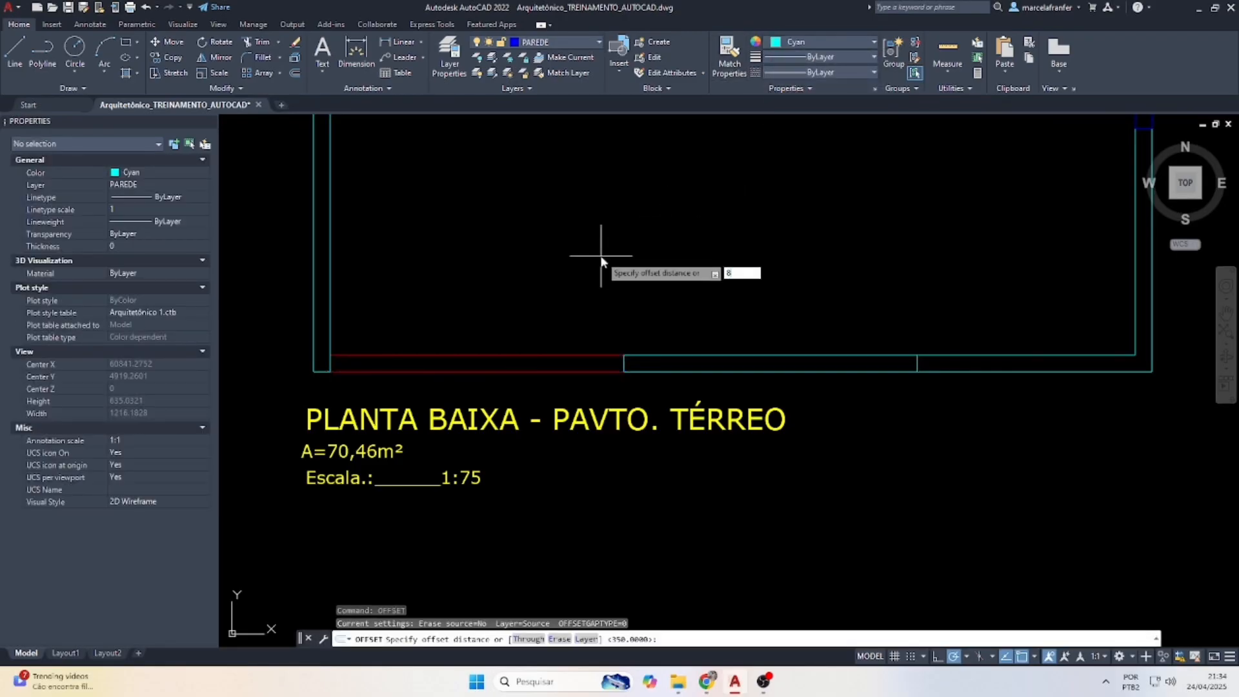
type("8")
key("Return")
scroll(527, 384, "up", 2)
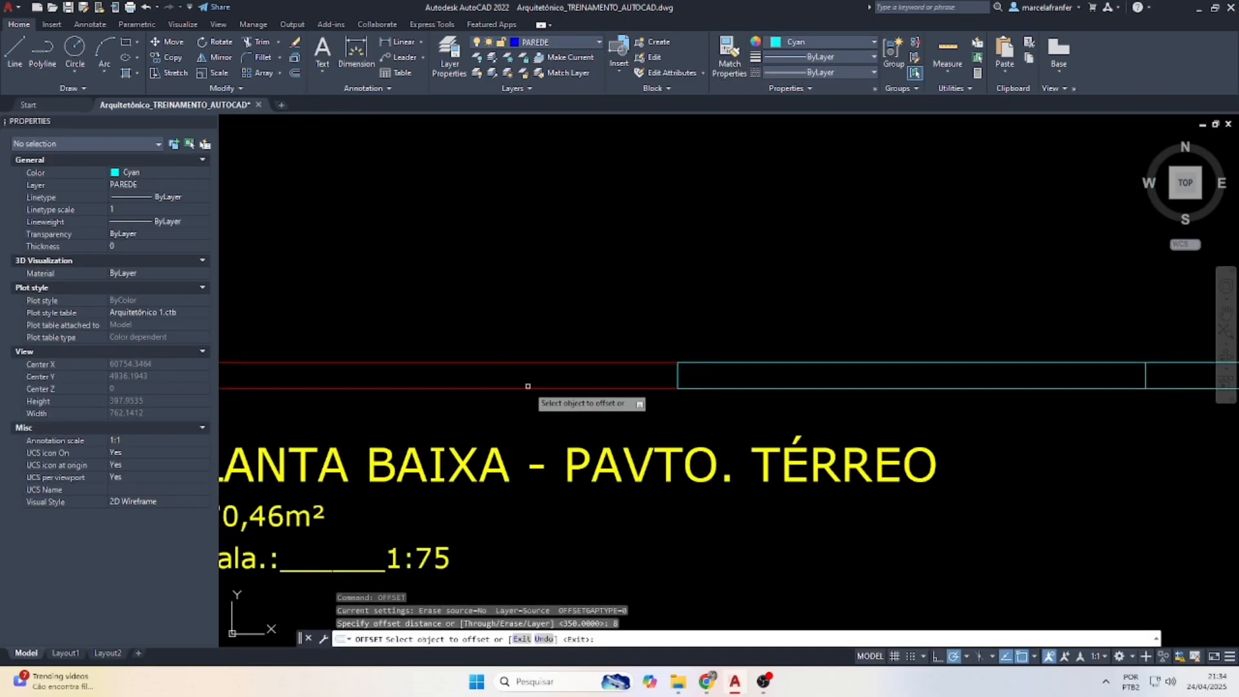
left_click(526, 386)
left_click(527, 377)
left_click(527, 363)
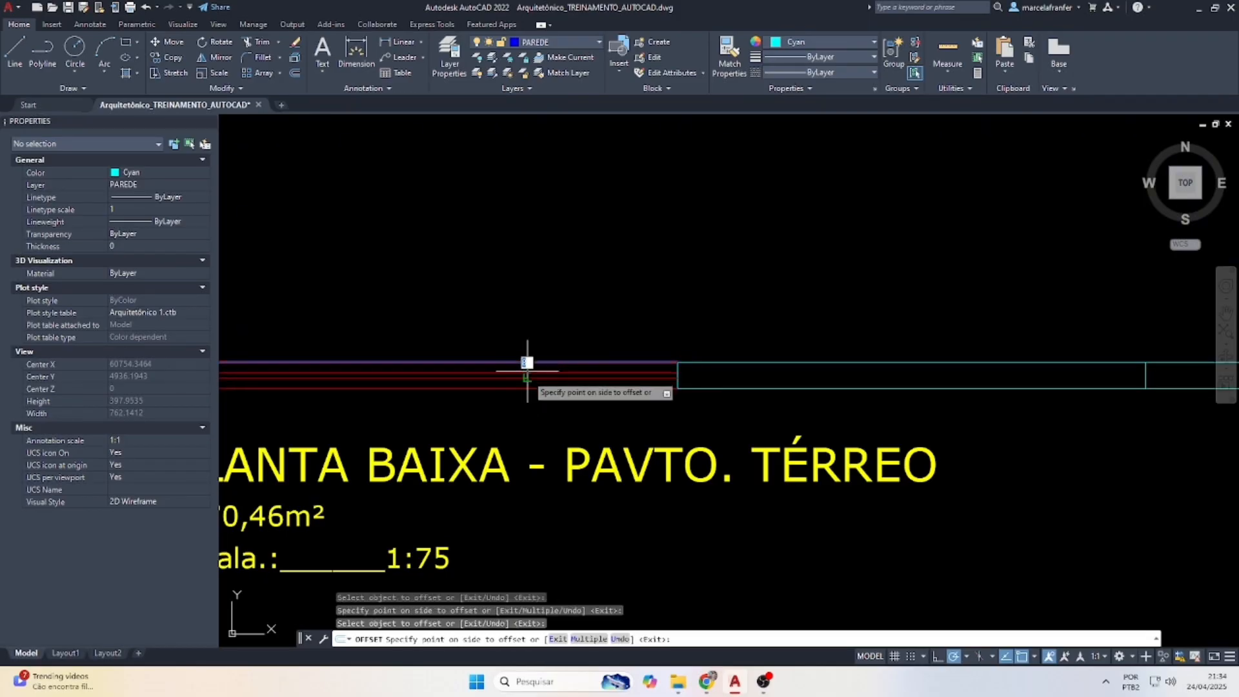
key("Escape")
Move the two middle red lines so the lower one lies on the wall's inner face, and erase the overlapping duplicate.
scroll(639, 368, "up", 2)
left_click(673, 390)
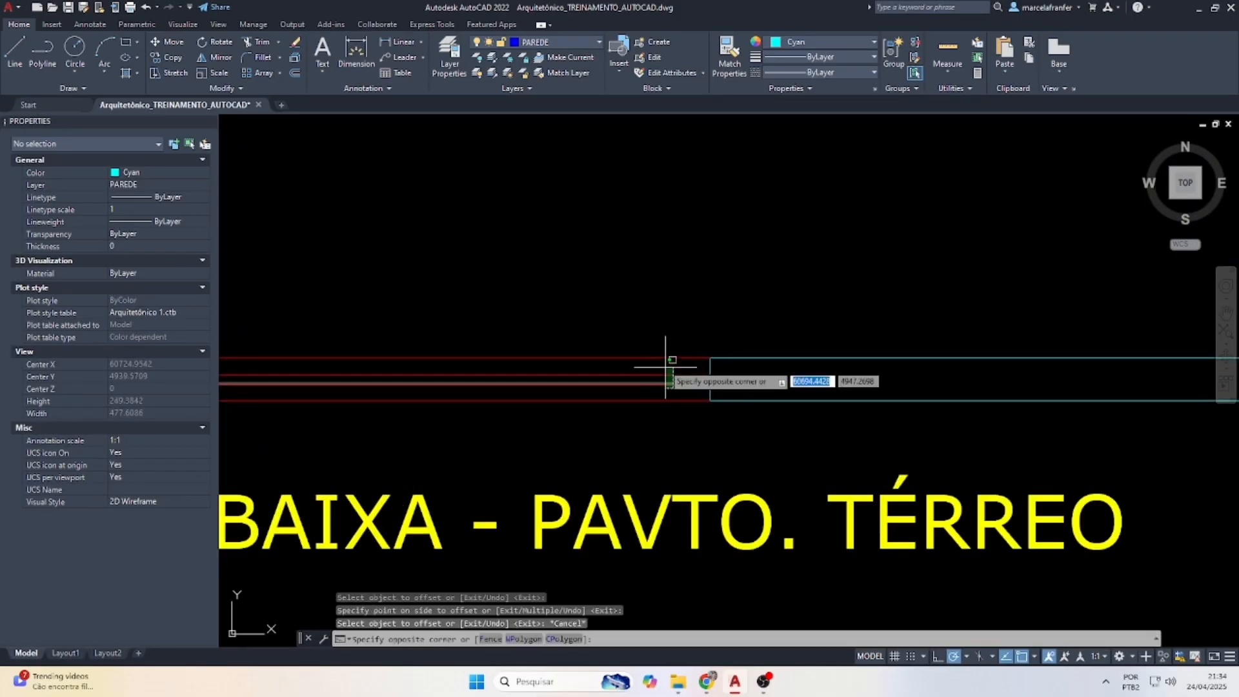
left_click(664, 360)
type("m")
key("Return")
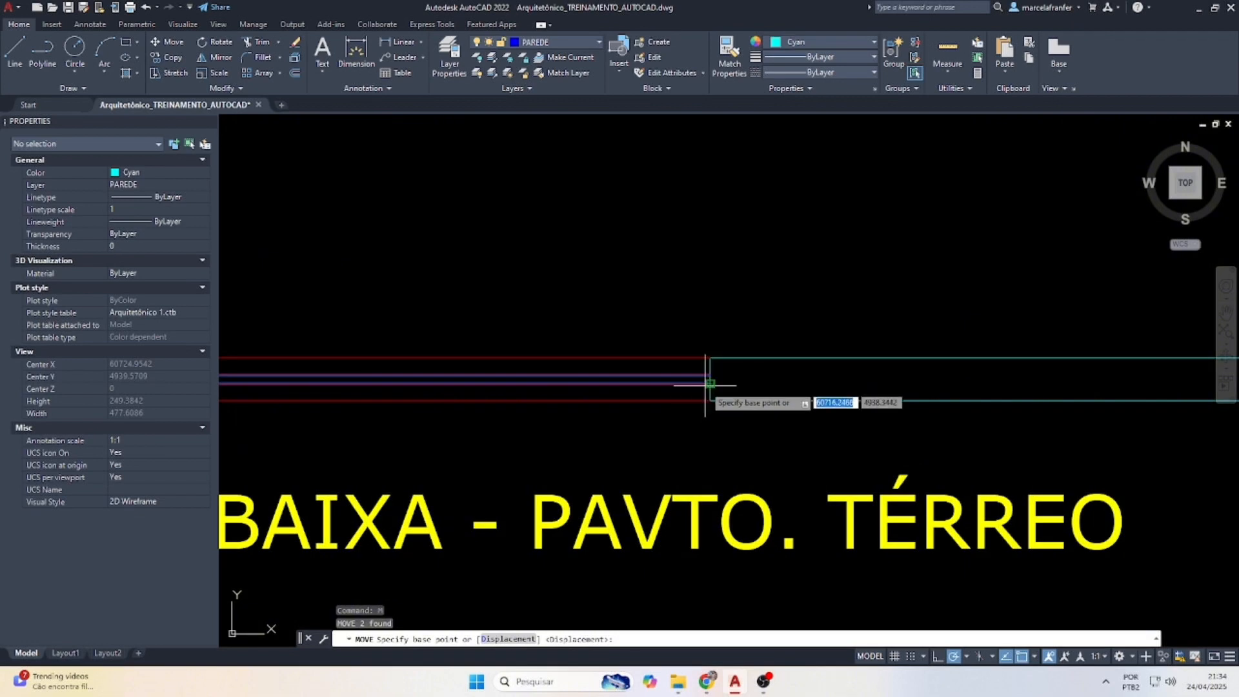
left_click(710, 383)
key("Escape")
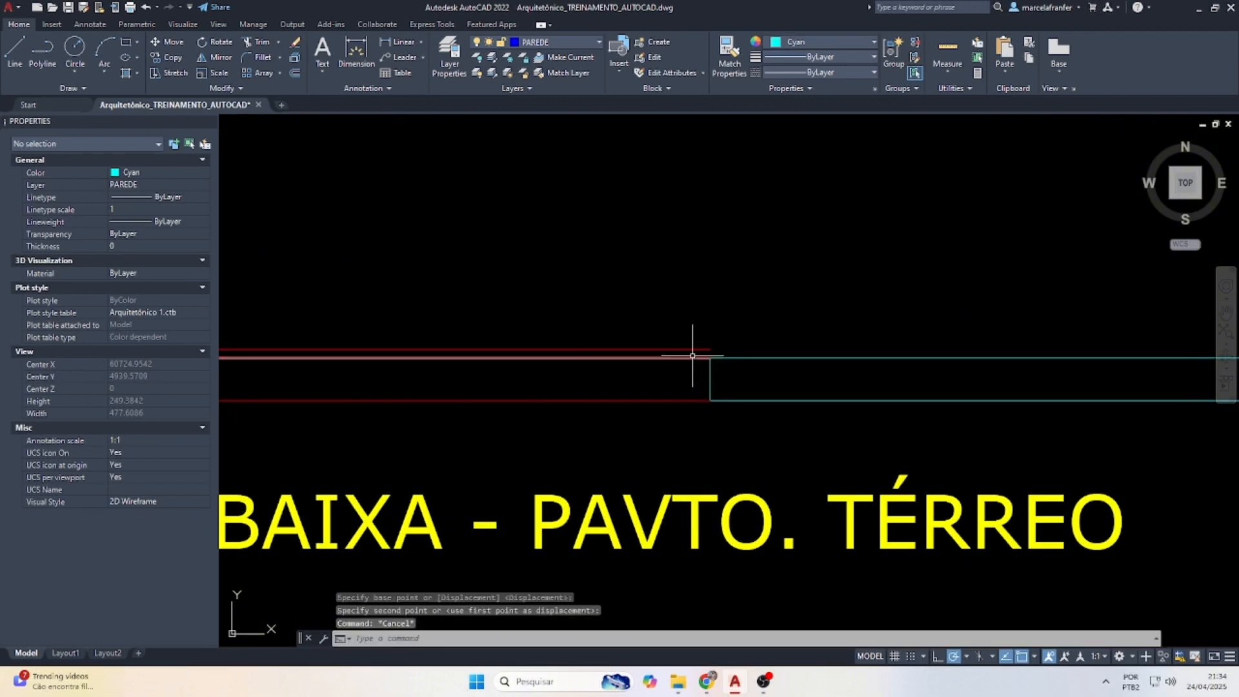
left_click(692, 356)
key("Delete")
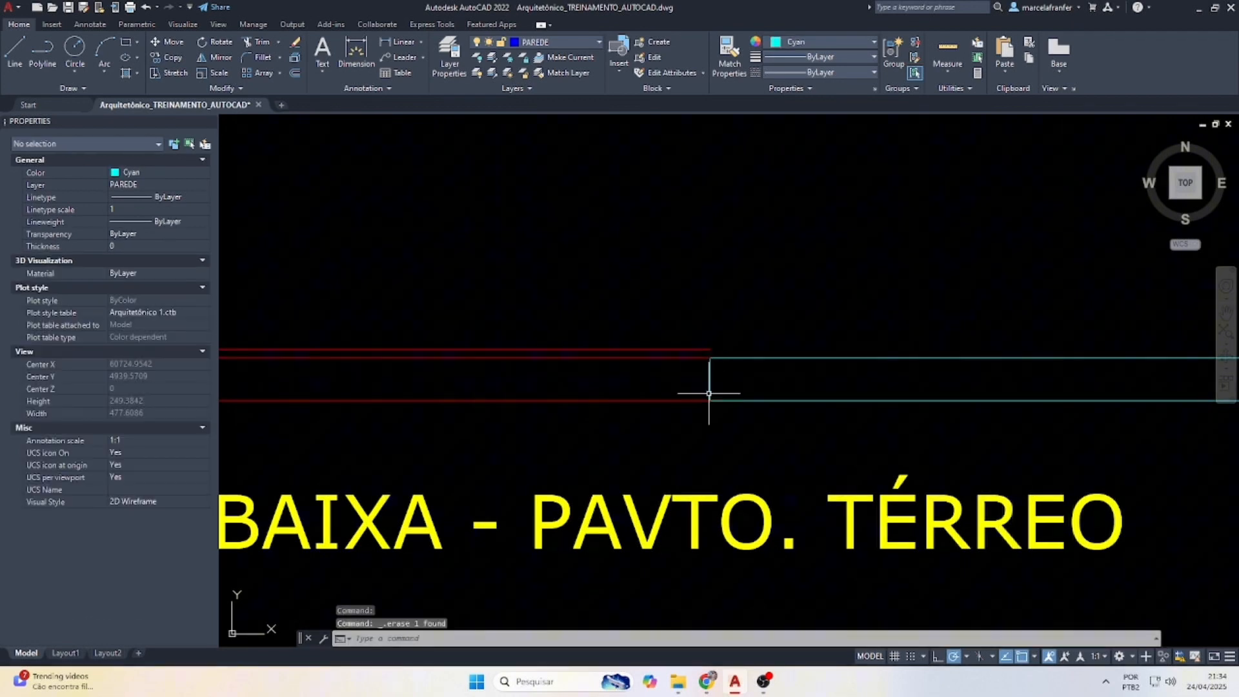
Change the color of the two upper red lines forming the gate leaf to yellow.
left_click(671, 376)
left_click(667, 235)
left_click(793, 47)
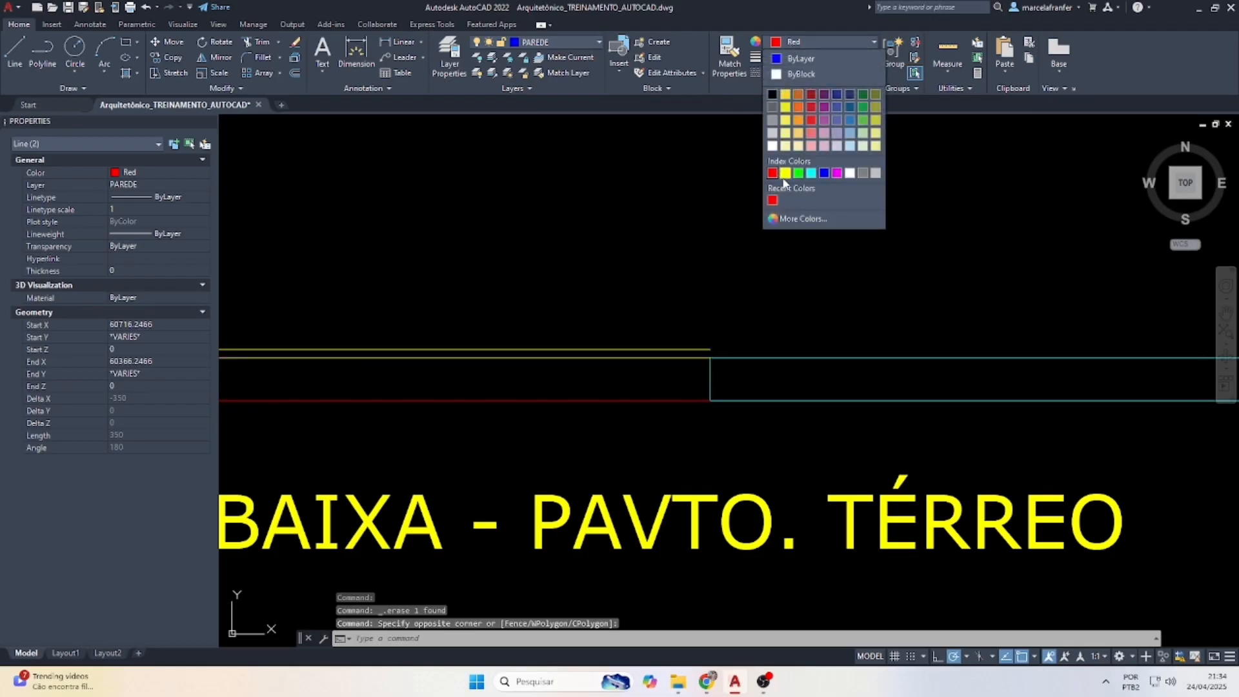
left_click(778, 178)
key("Escape")
Close the gate leaf with a short line joining the two yellow lines at the opening's edge.
type("l")
key("Return")
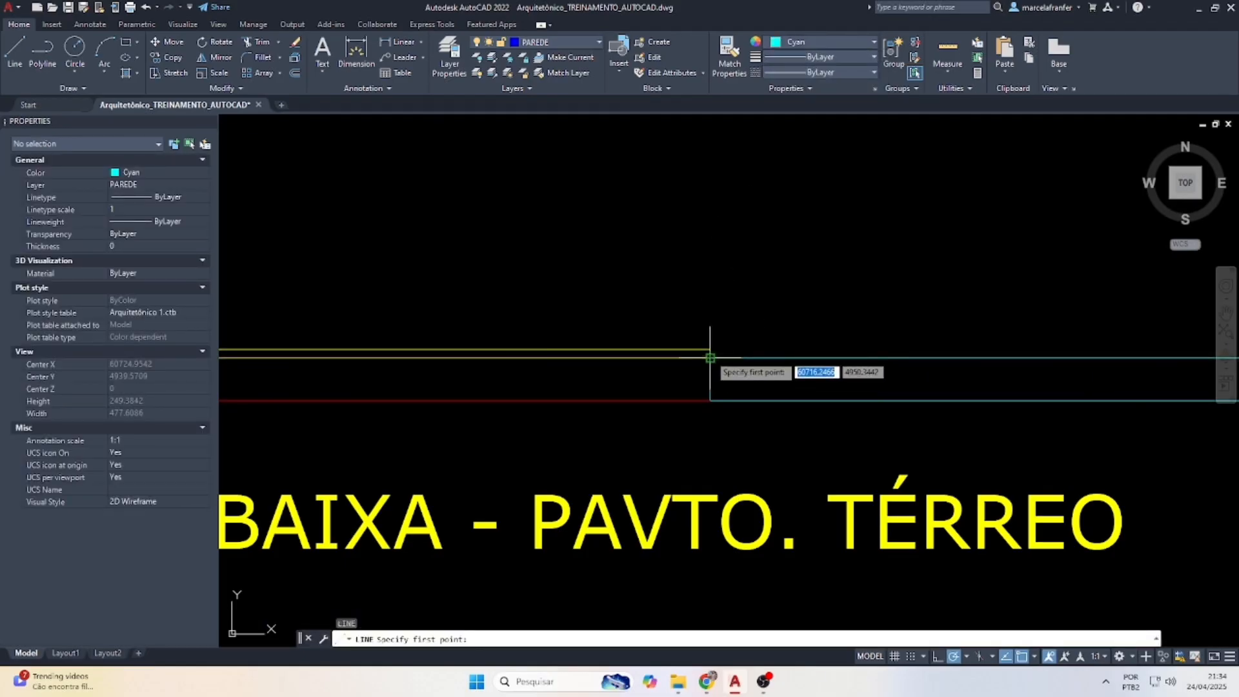
left_click(710, 358)
left_click(710, 350)
key("Escape")
Match the short closing line's properties to those of the yellow gate line.
left_click(670, 353)
left_click(647, 366)
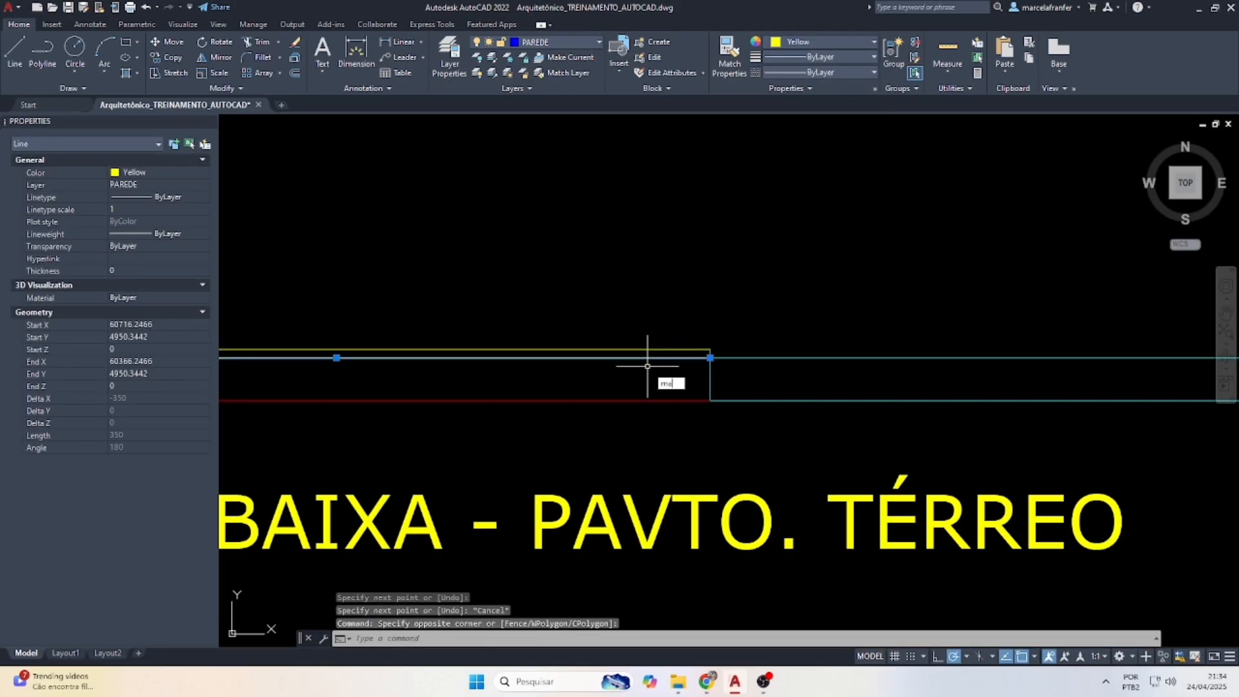
type("ma")
key("Return")
scroll(716, 343, "up", 2)
left_click(724, 357)
left_click(662, 338)
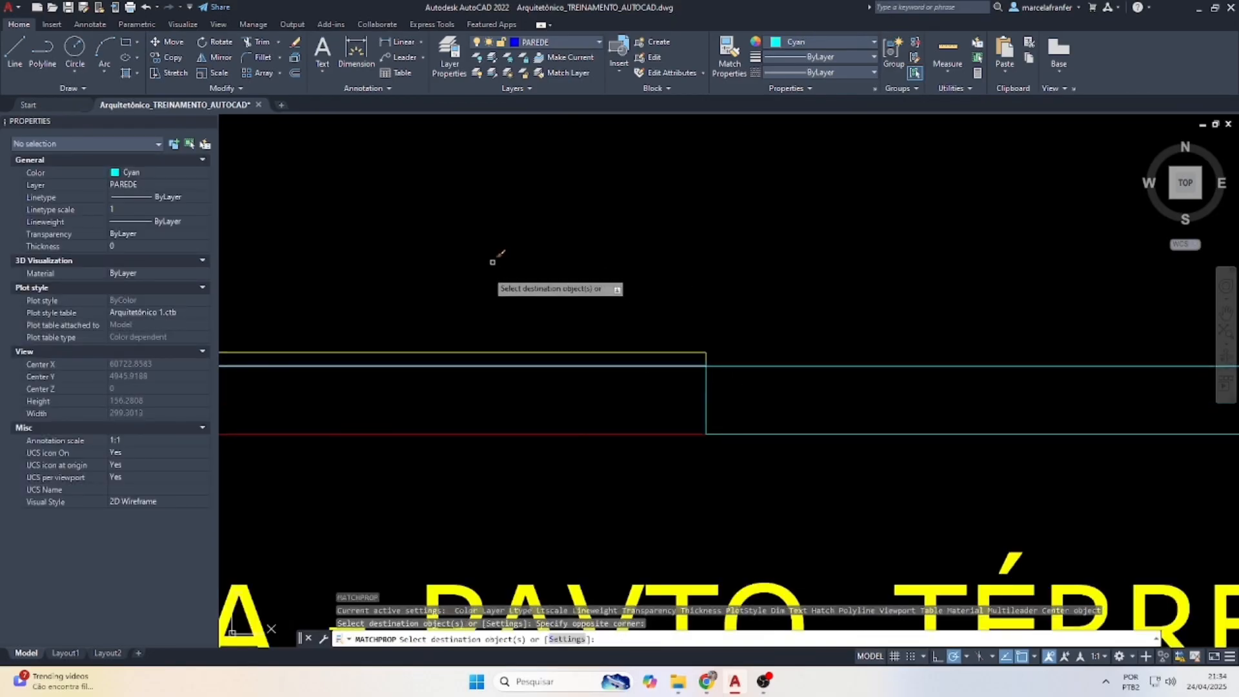
scroll(723, 289, "down", 5)
key("Escape")
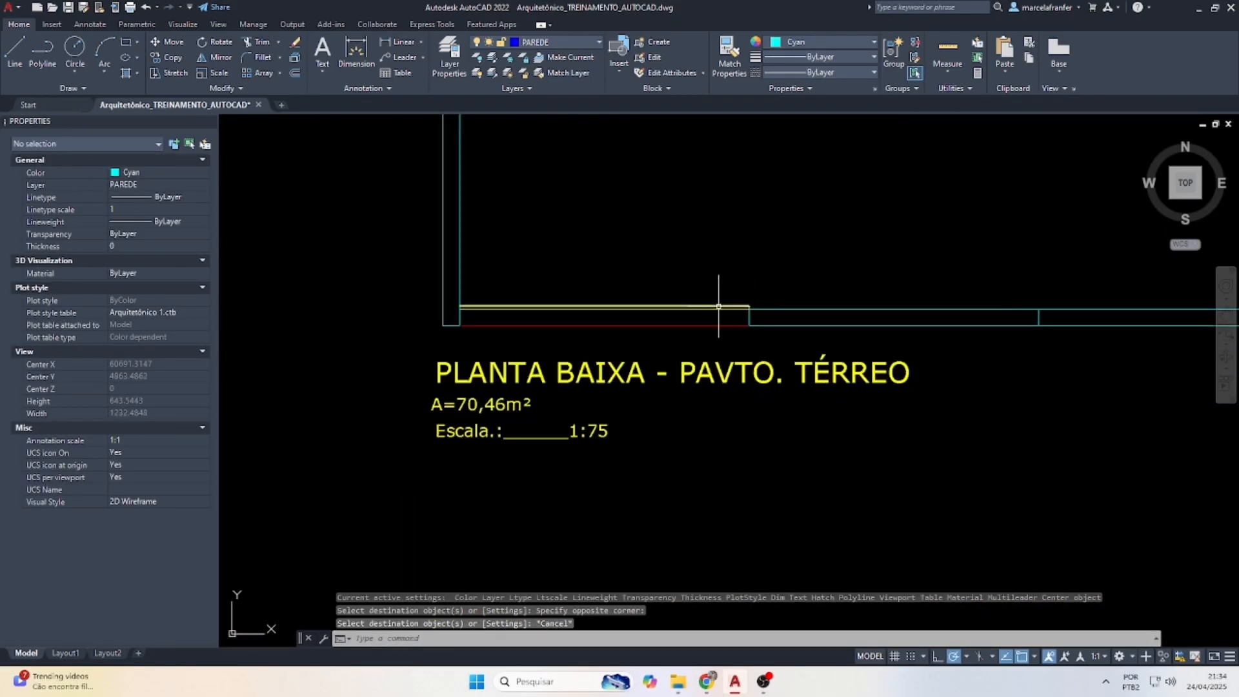
Draw a half arrow above the gate's end with a horizontal shaft about 42 long and one diagonal head stroke.
scroll(820, 300, "up", 2)
scroll(836, 294, "up", 2)
scroll(725, 291, "down", 4)
scroll(658, 304, "up", 2)
key("Escape")
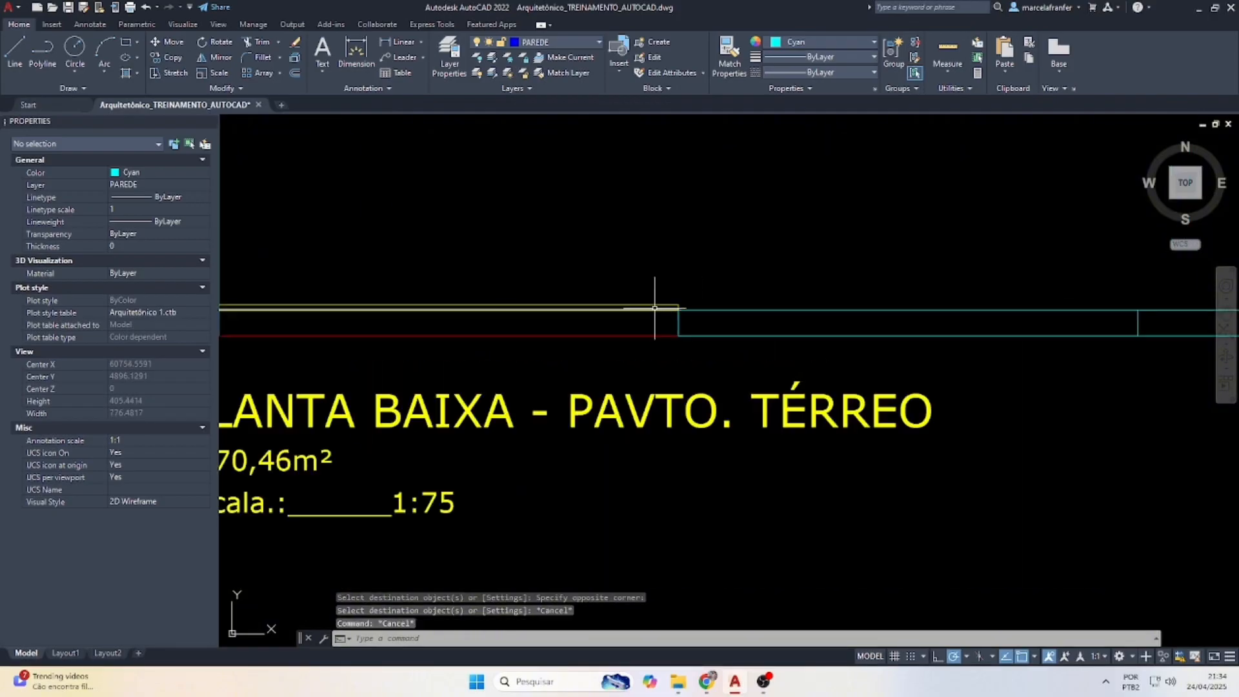
type("l")
key("Return")
scroll(648, 287, "up", 2)
left_click(706, 295)
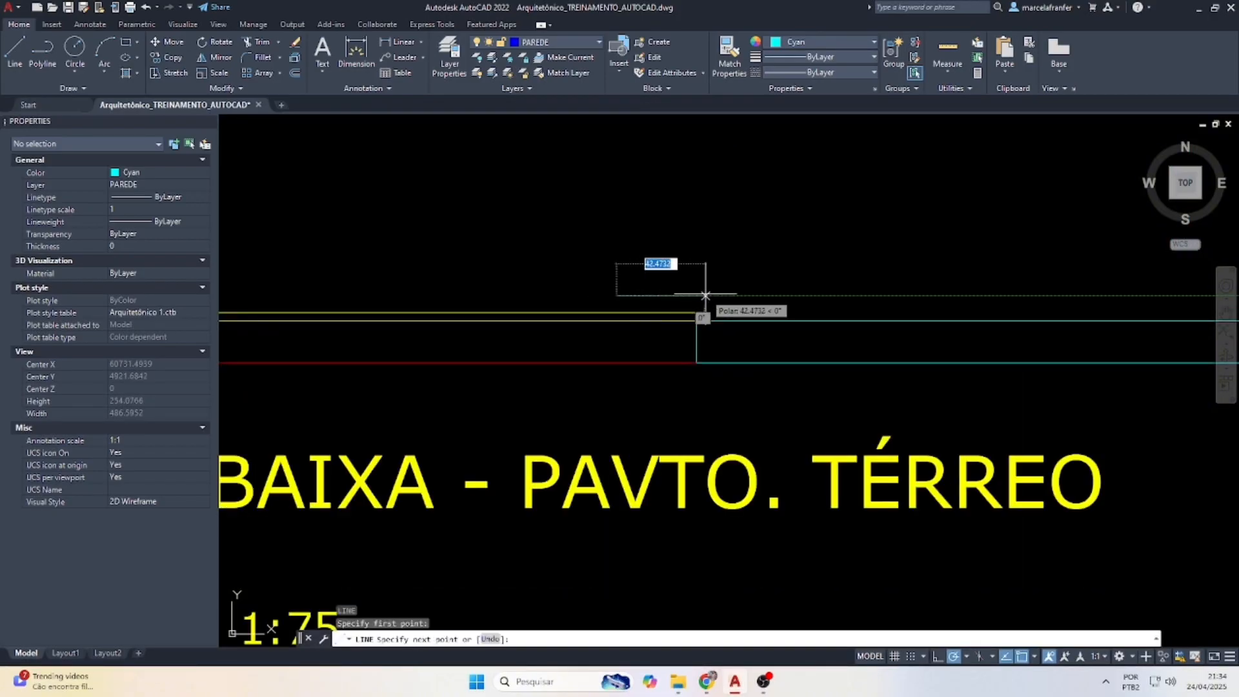
left_click(687, 276)
key("Escape")
Change the color of the half arrow's two lines to yellow.
left_click(714, 301)
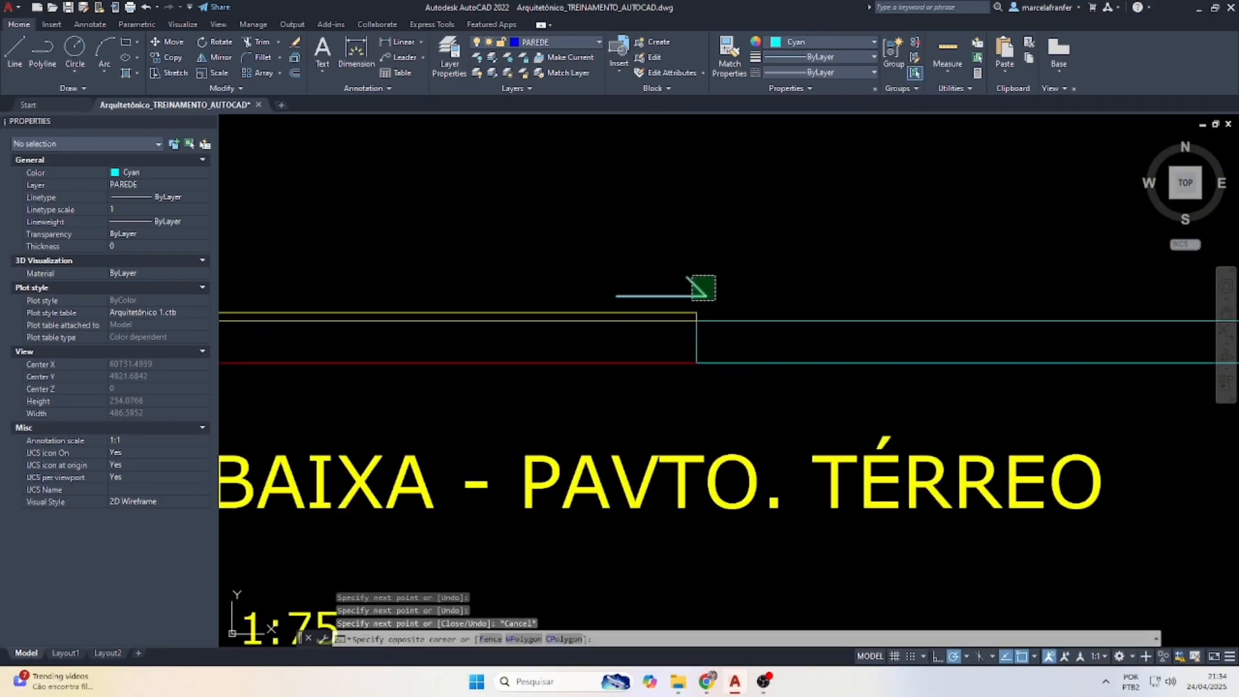
left_click(684, 271)
left_click(784, 42)
key("Escape")
key("Escape")
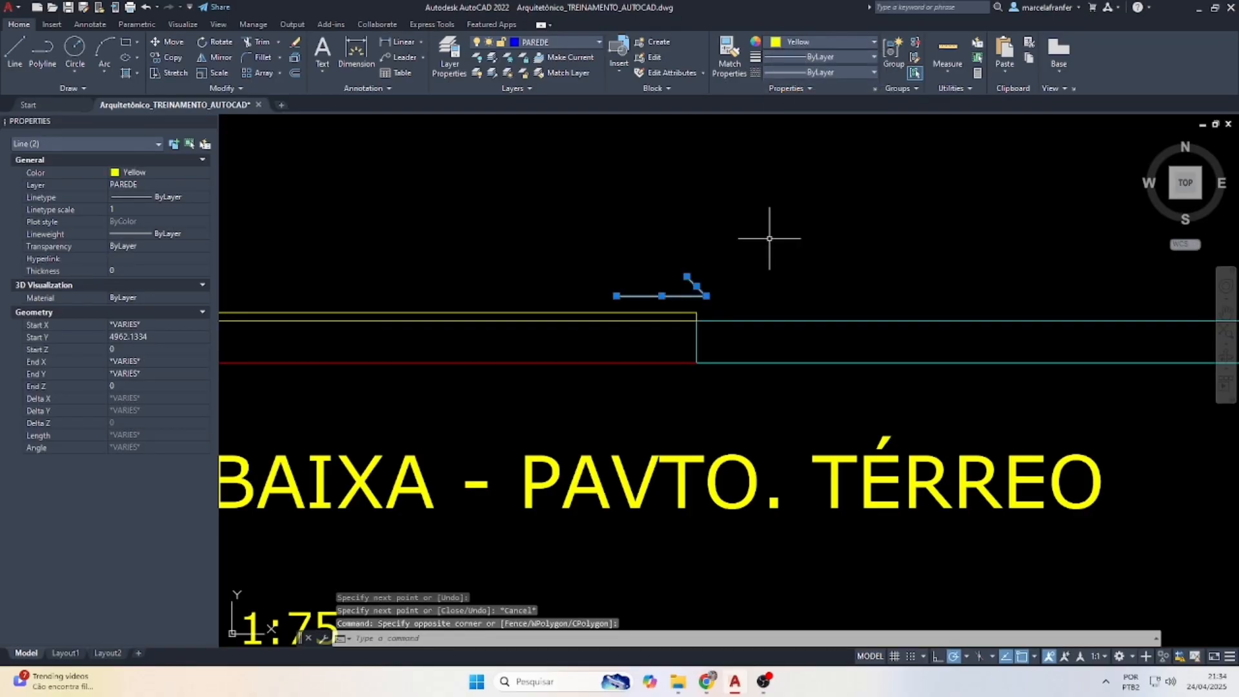
Copy the 125x350x50 size label from the hall twice, placing one above the gate leaf and one above the half arrow.
scroll(732, 305, "down", 6)
scroll(733, 305, "down", 2)
scroll(799, 199, "up", 3)
scroll(755, 262, "down", 3)
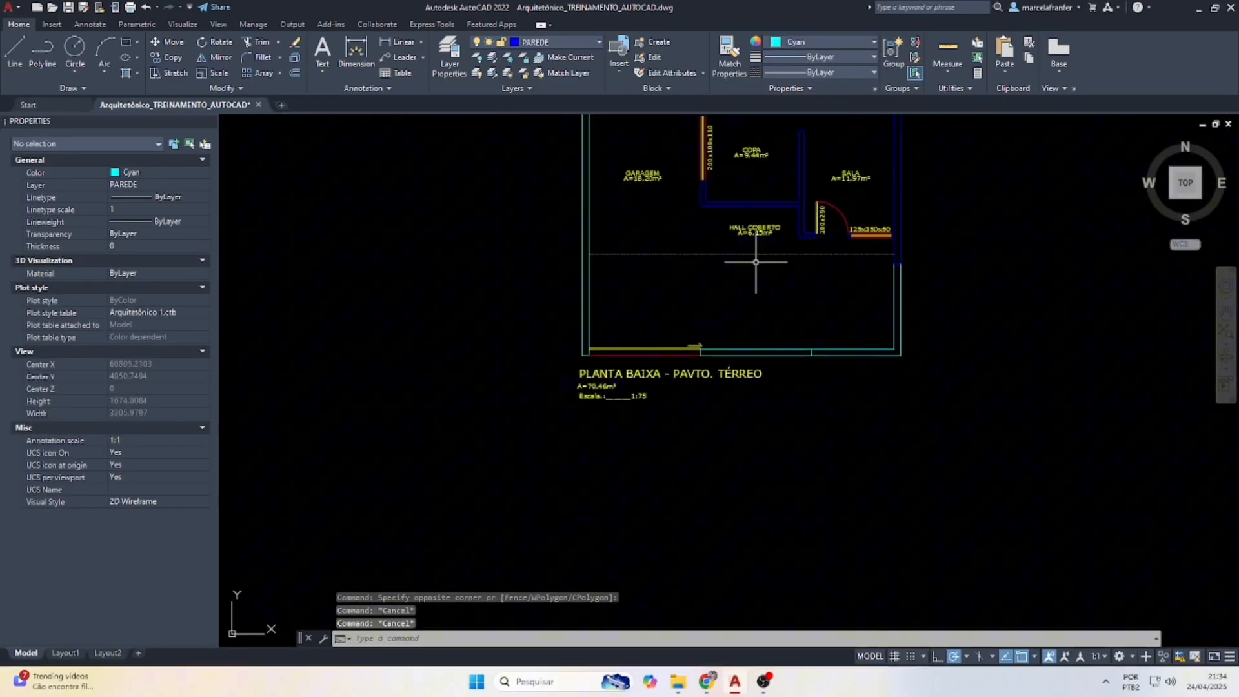
left_click(864, 226)
type("o")
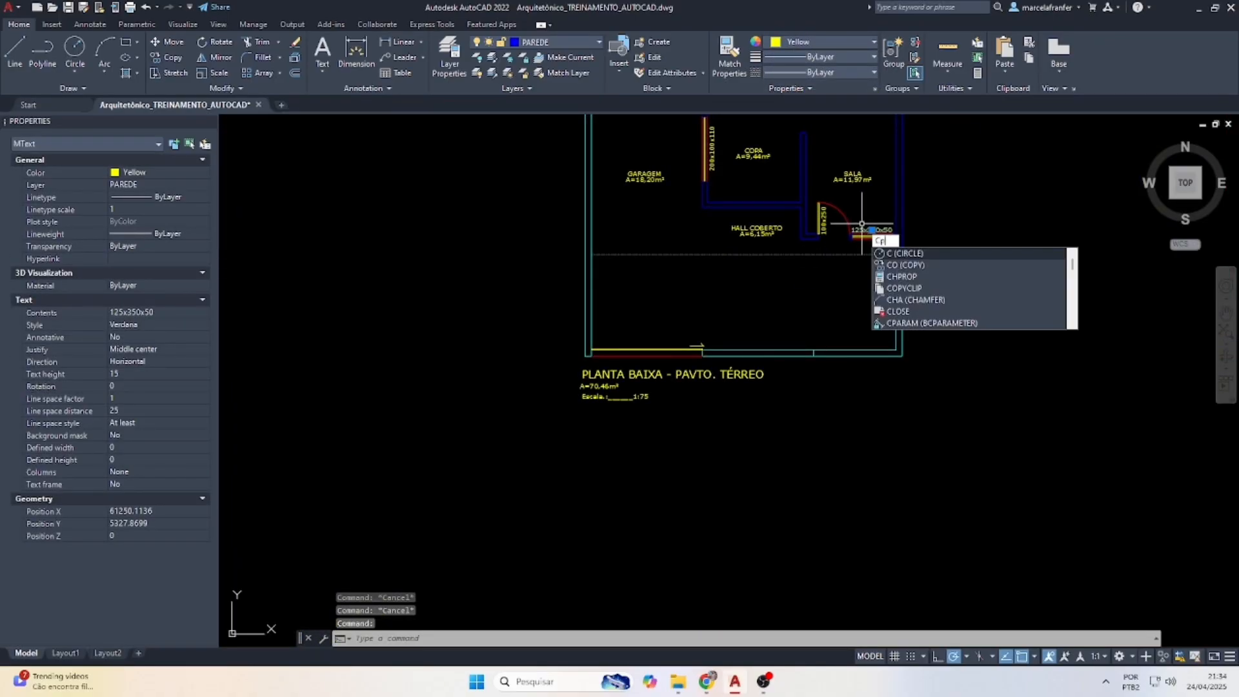
key("Return")
left_click(854, 237)
scroll(642, 348, "up", 2)
scroll(636, 340, "up", 3)
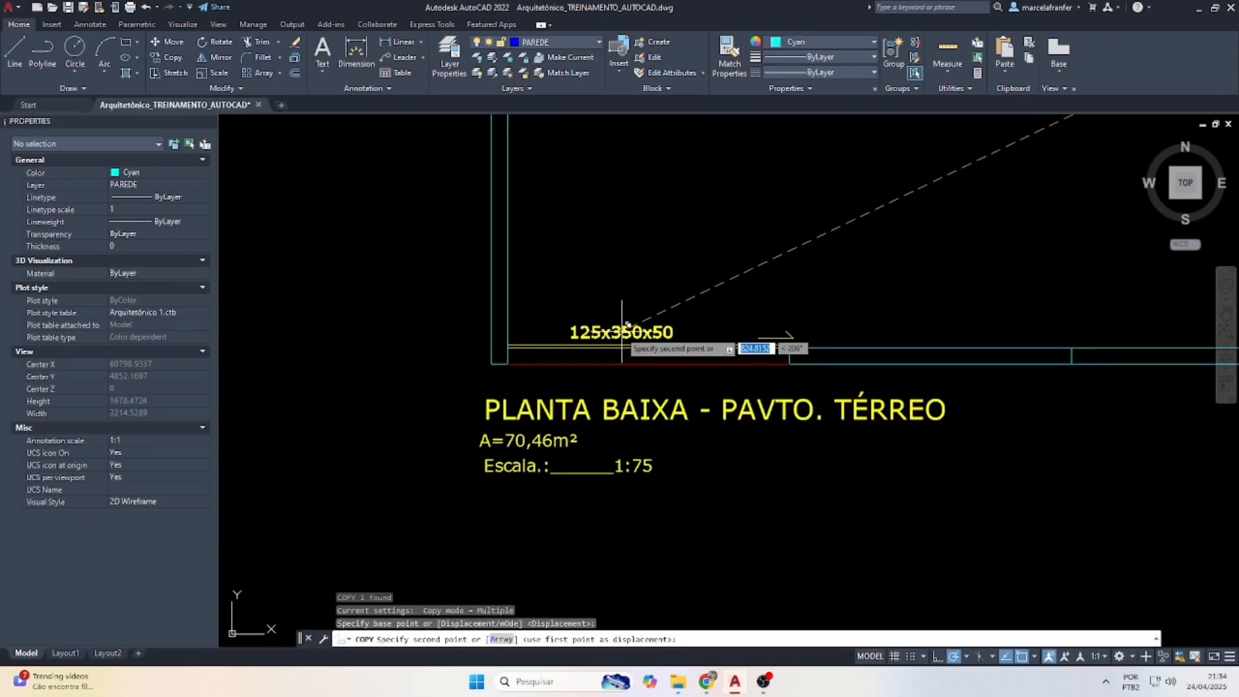
left_click(641, 330)
scroll(820, 320, "up", 2)
left_click(823, 312)
key("Escape")
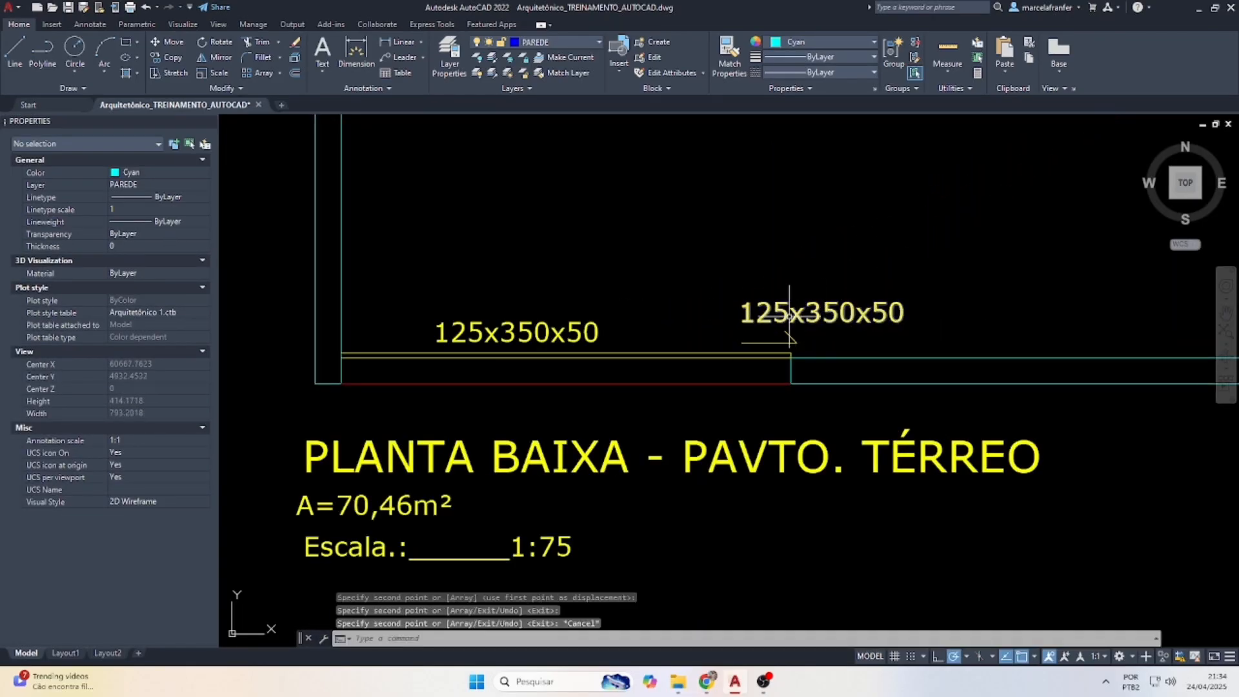
Change the text of the label copied above the half arrow to "corre".
double_click(790, 317)
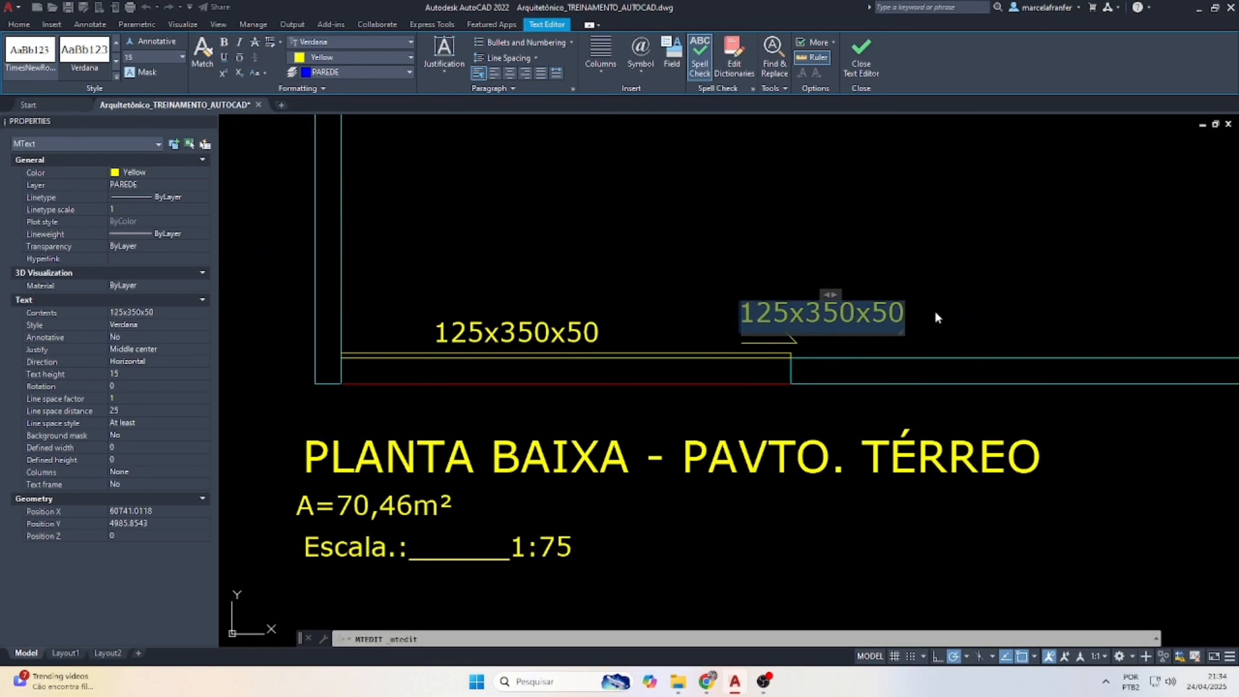
type("corre")
key("Escape")
scroll(838, 340, "up", 3)
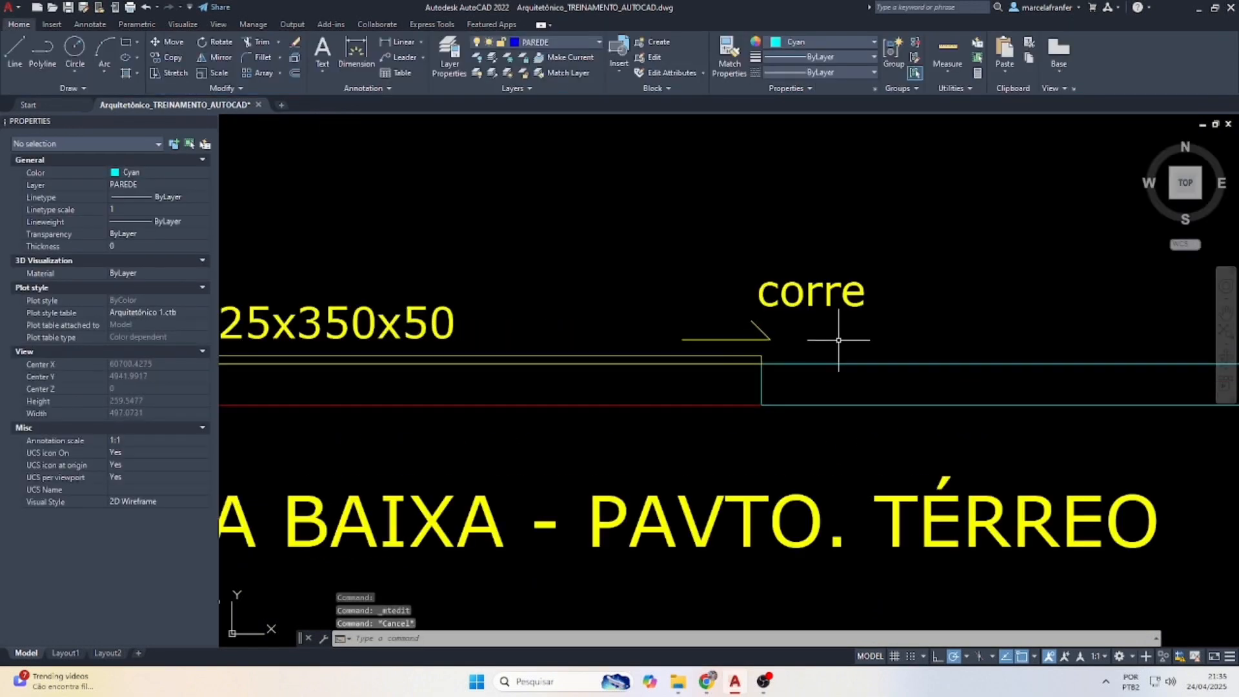
Move the "corre" label horizontally so it sits centred above the half arrow.
left_click(814, 292)
left_click(813, 291)
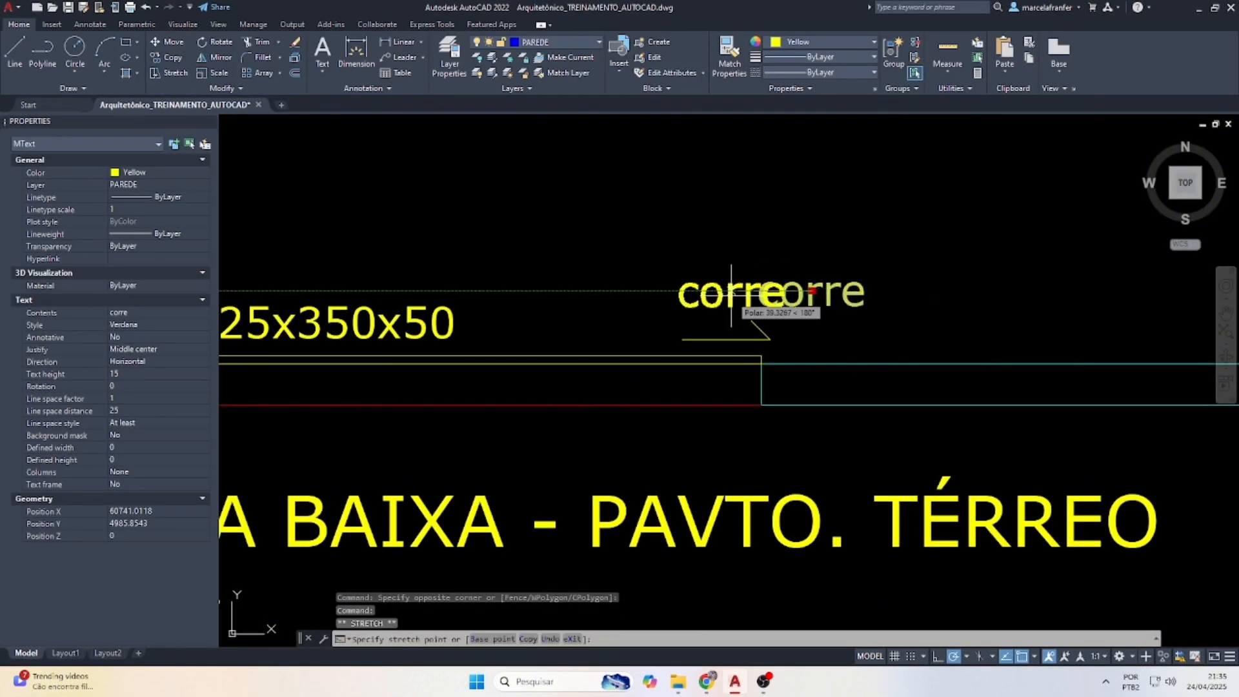
left_click(726, 292)
key("Escape")
scroll(761, 316, "down", 2)
Change the size label copied above the gate leaf to 350x240.
scroll(457, 321, "up", 2)
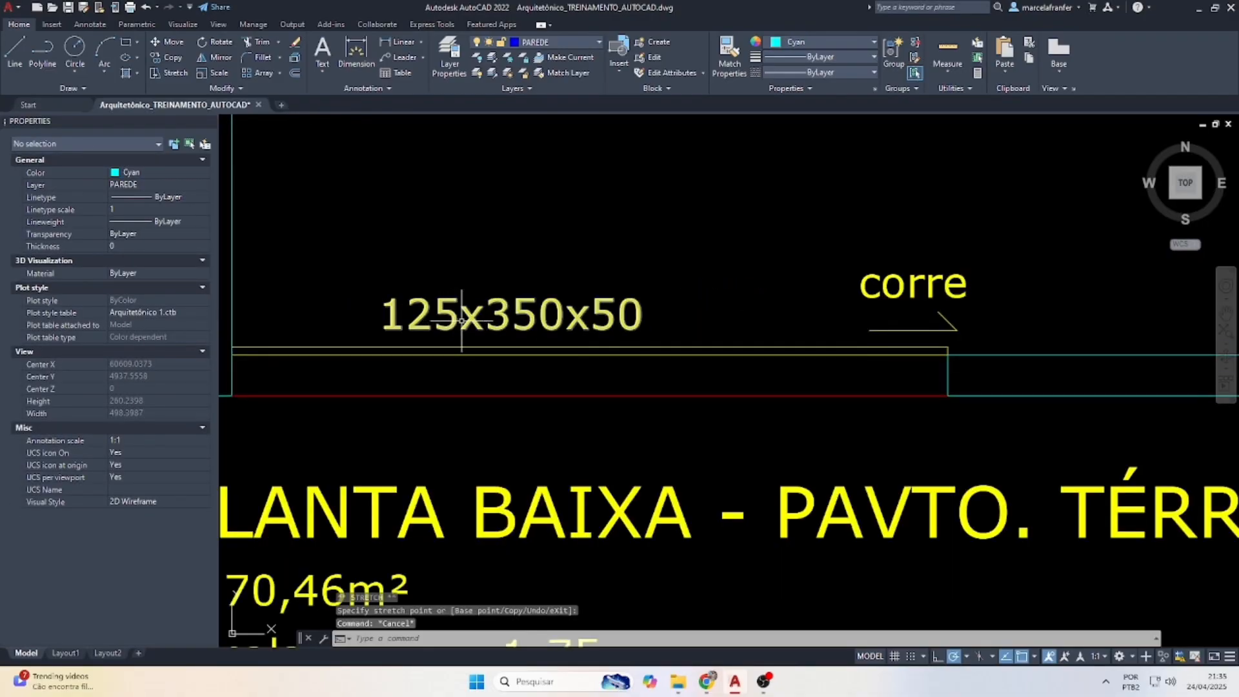
double_click(468, 316)
left_click_drag(379, 316, 696, 334)
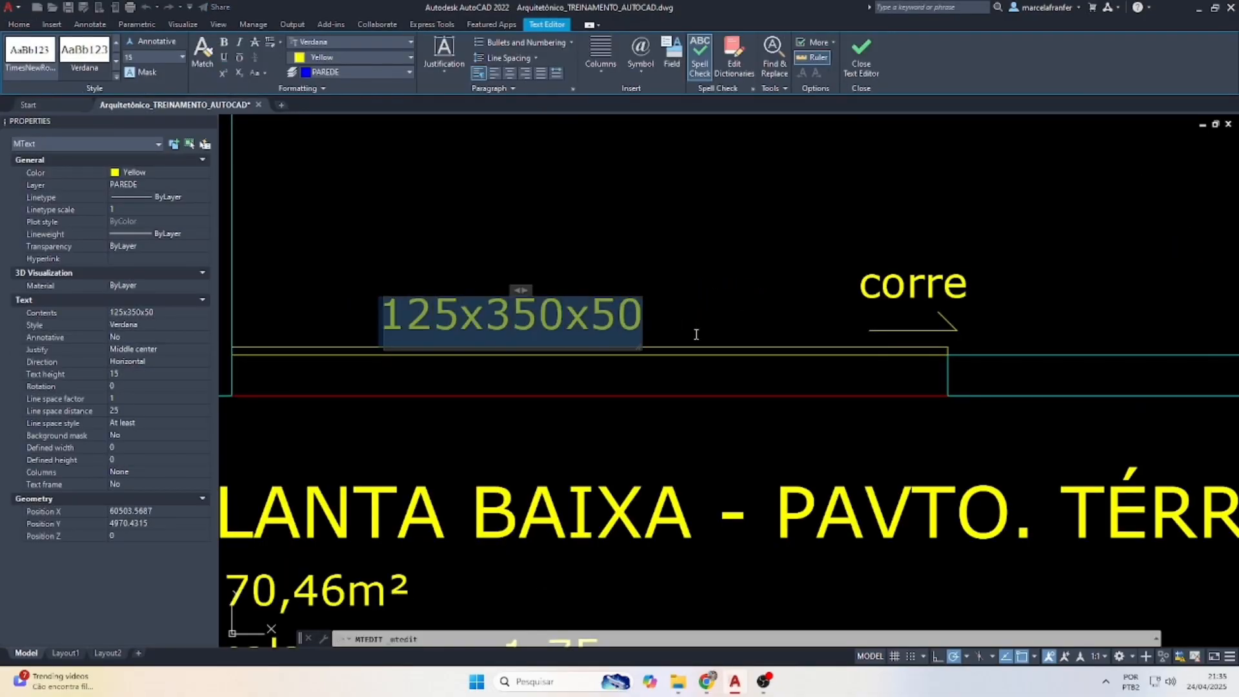
type("350")
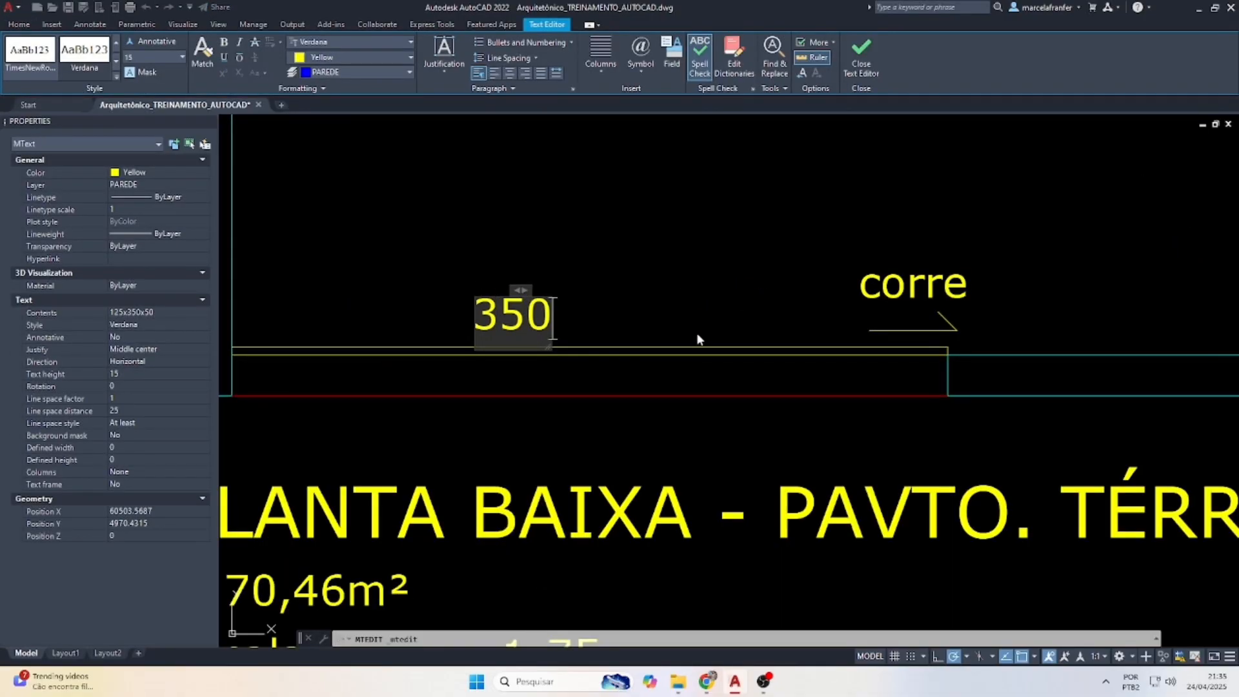
type("x2")
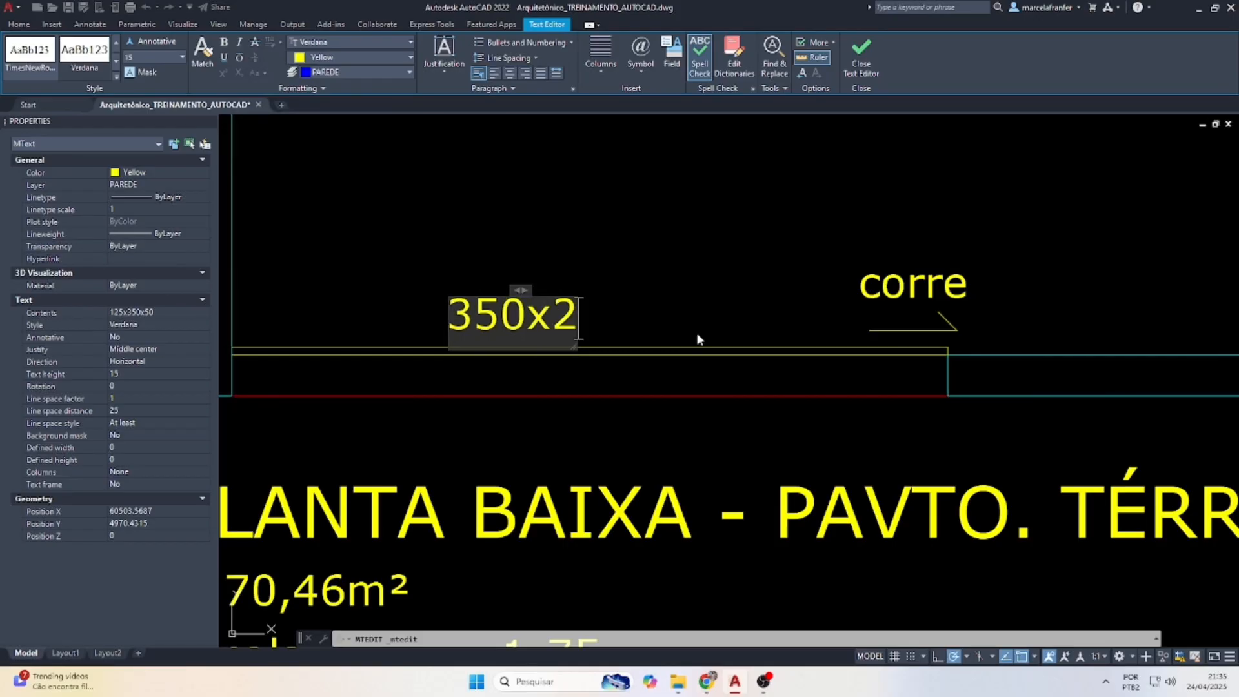
type("40")
key("Escape")
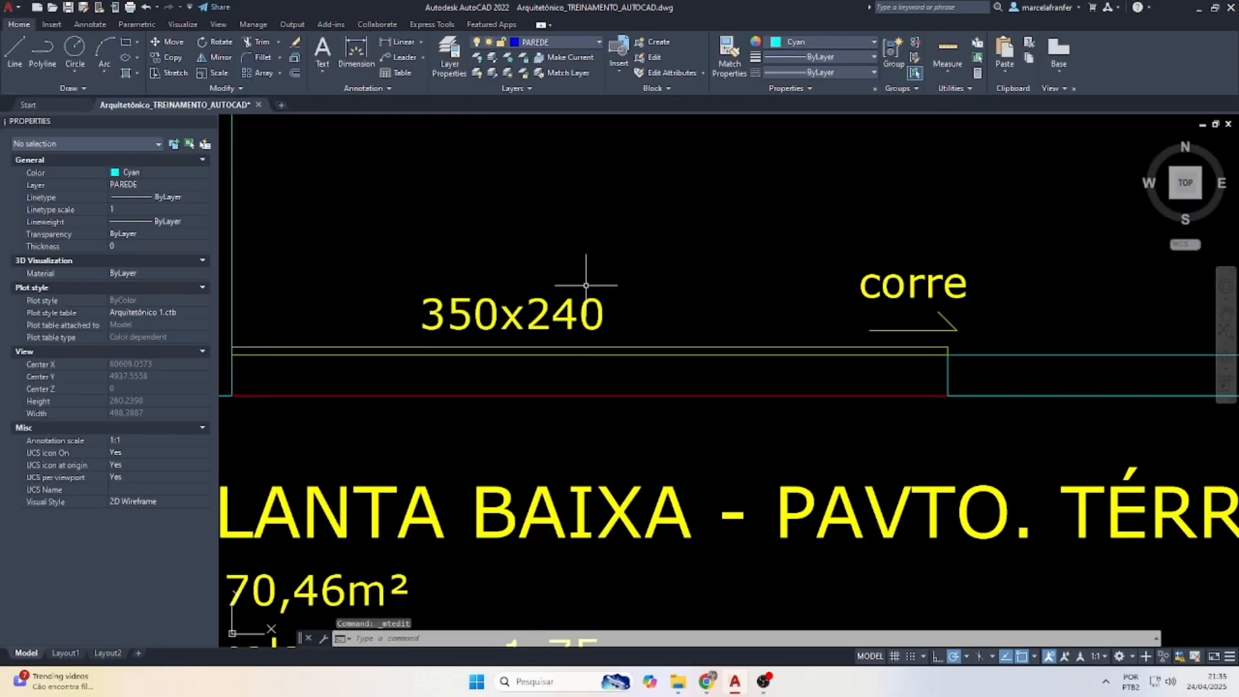
Draw a 50-long line upward from the short divider in the front wall, continuing horizontally to the right wall's outer line.
scroll(484, 310, "down", 4)
scroll(672, 336, "up", 2)
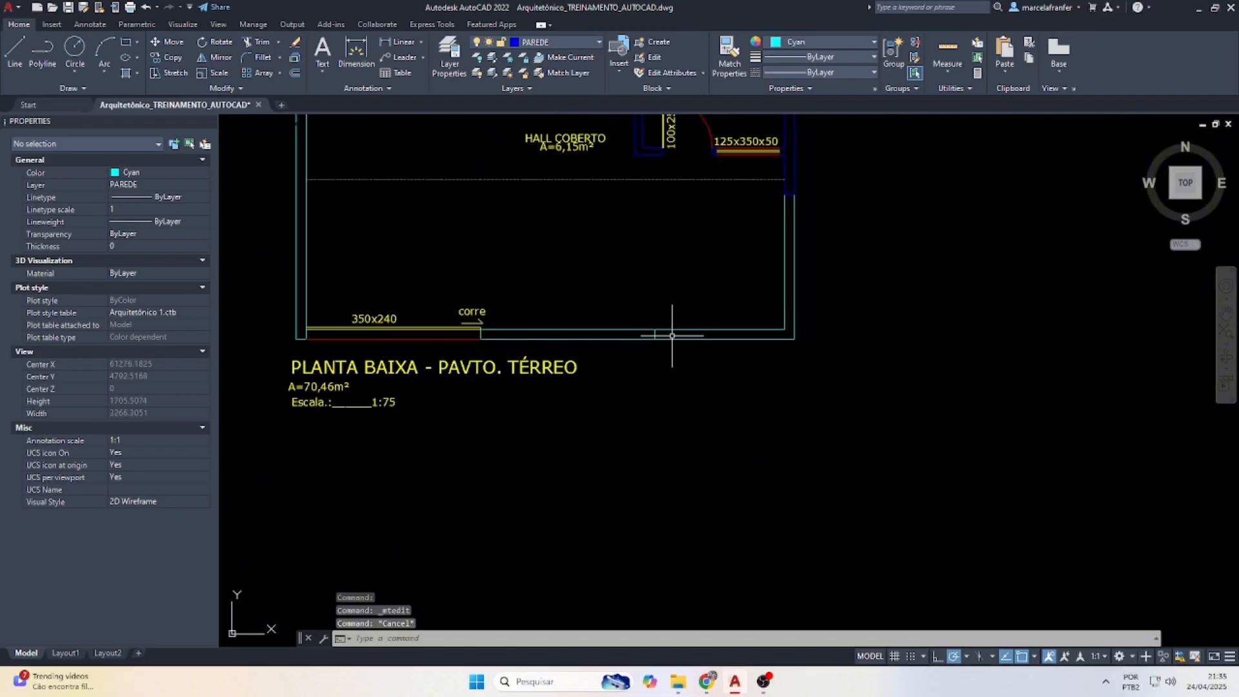
scroll(606, 337, "up", 2)
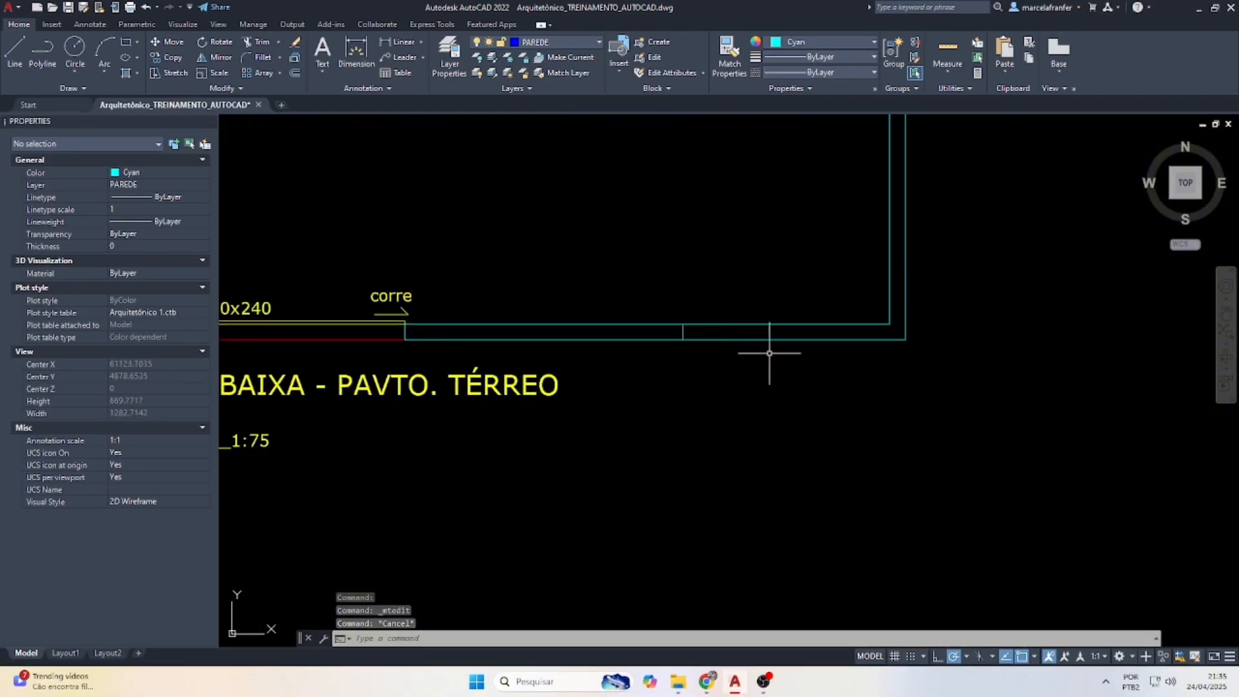
scroll(652, 284, "up", 2)
type("l")
key("Return")
left_click(700, 346)
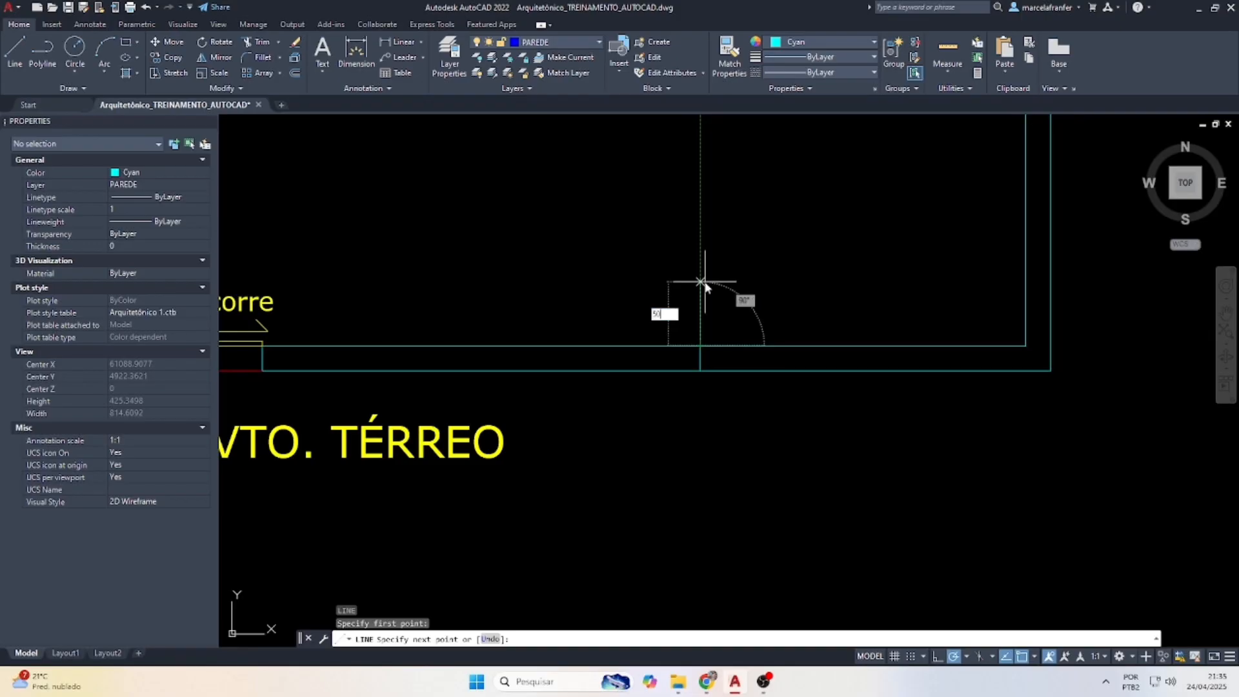
key("Return")
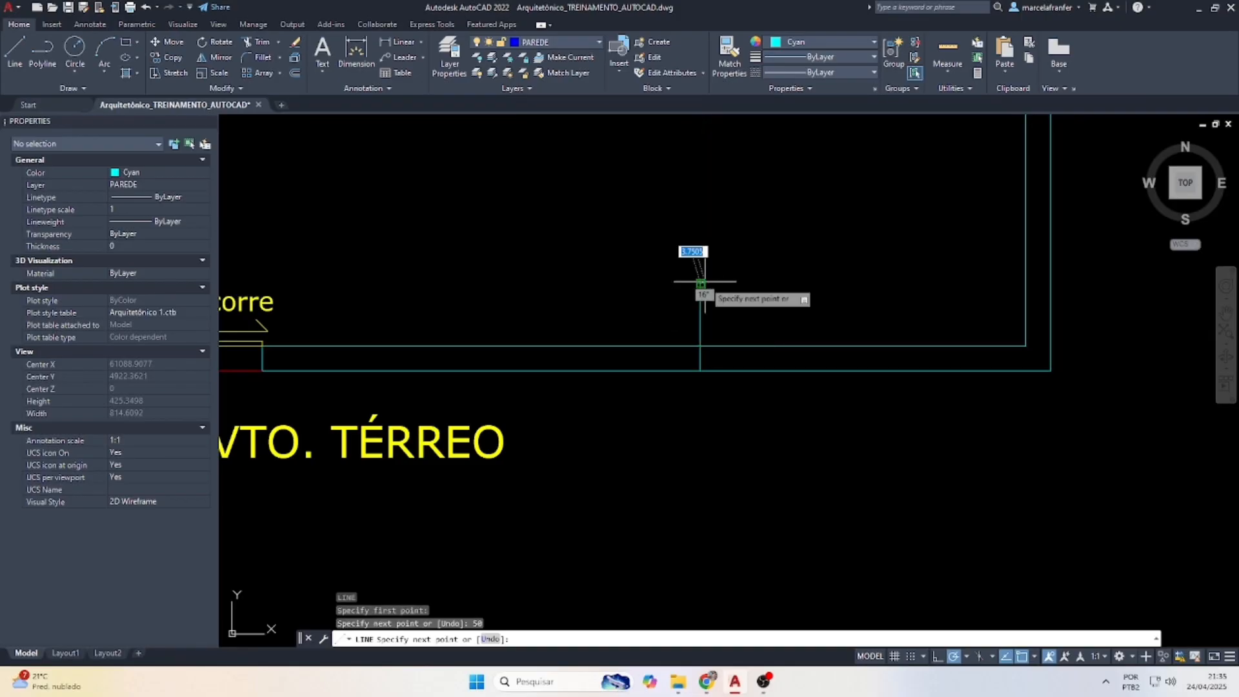
left_click(1051, 283)
key("Escape")
key("Escape")
key("Escape")
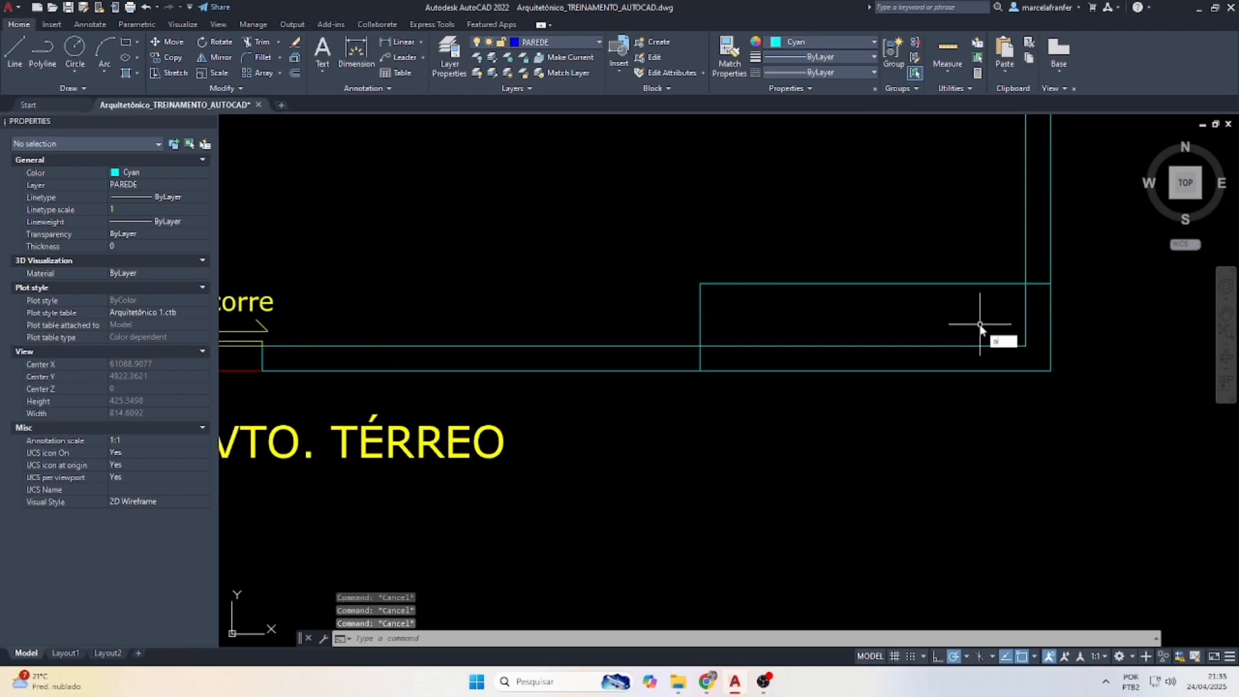
Offset the new lines by 15, the horizontal one upward and the vertical one toward the right wall.
key("Return")
type("15")
key("Return")
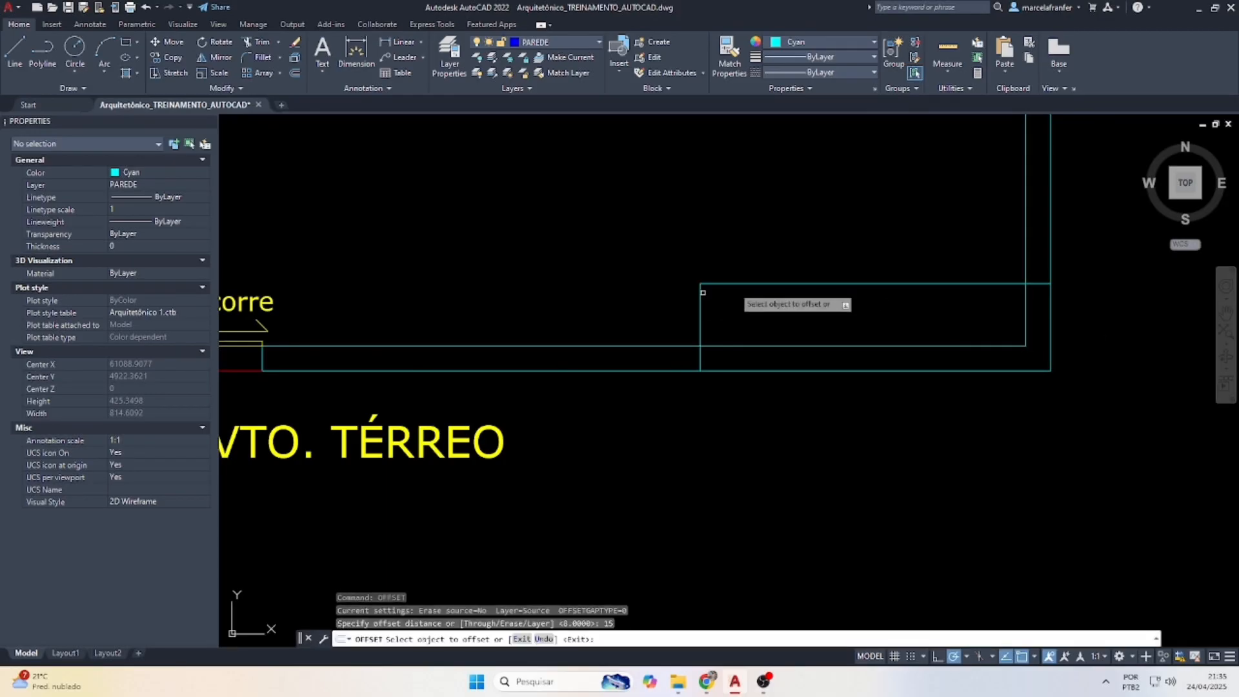
left_click(770, 283)
left_click(770, 253)
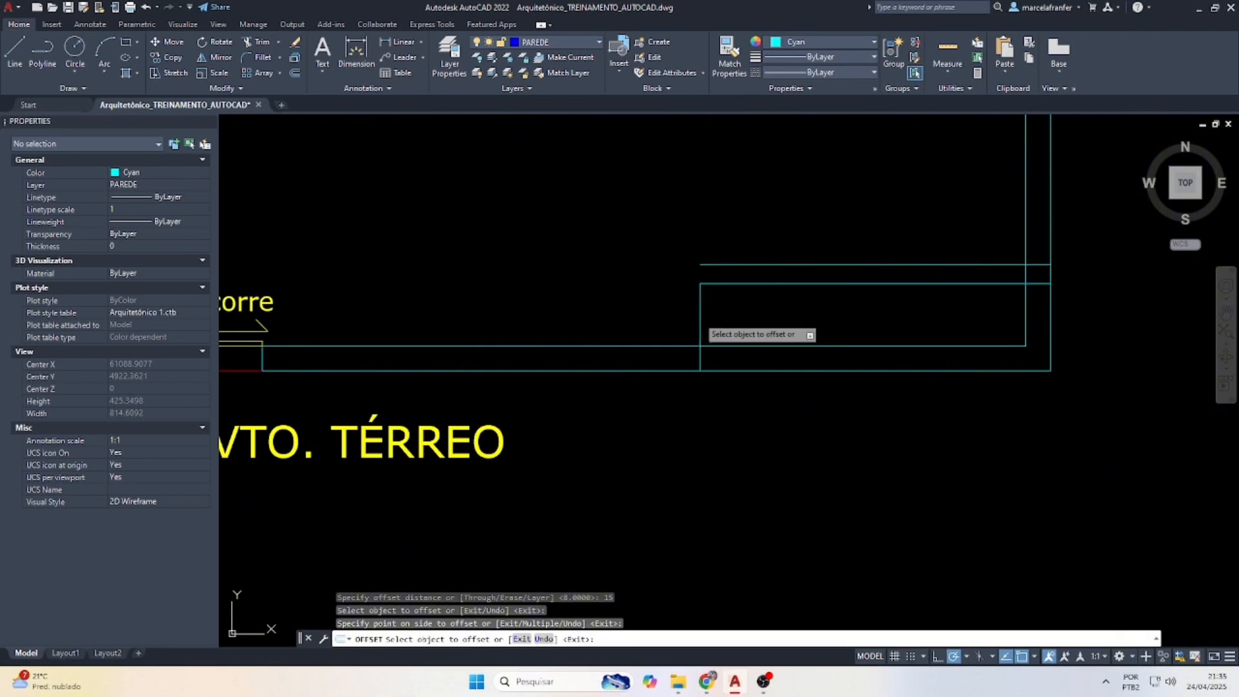
left_click(703, 320)
left_click(699, 319)
left_click(761, 328)
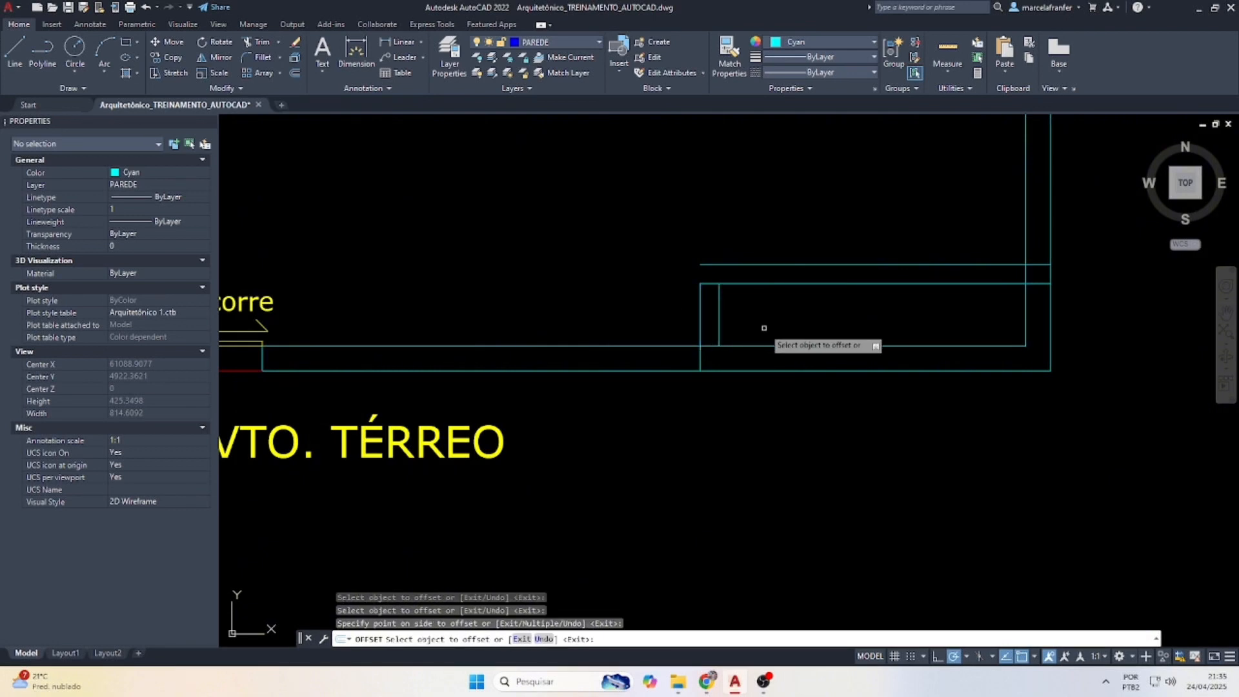
key("Escape")
key("Escape")
Extend the recess's two vertical lines up to the upper horizontal line and stretch the inner one down to the outer front-wall line.
left_click(718, 263)
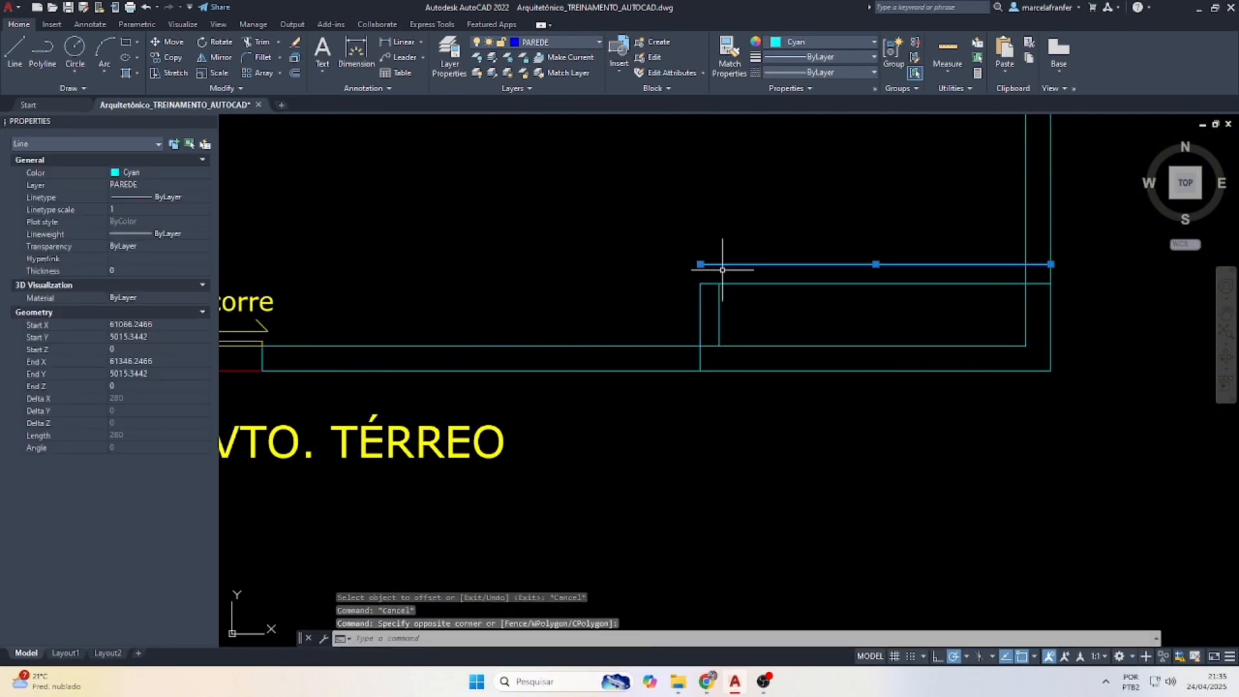
key("Return")
left_click_drag(680, 302, 755, 293)
key("Escape")
key("Escape")
left_click(718, 340)
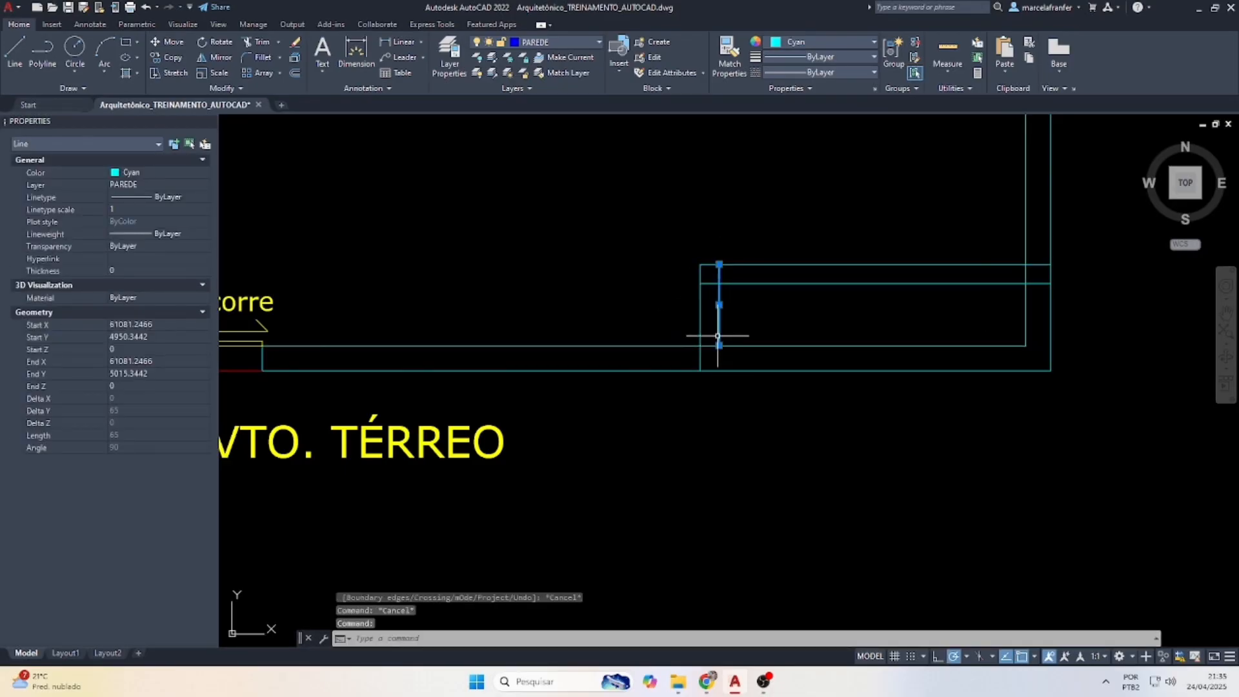
left_click(719, 371)
key("Escape")
key("Escape")
Trim the front-wall lines across the recess and the overlapping segments at its left corners and right-wall junction.
type("t")
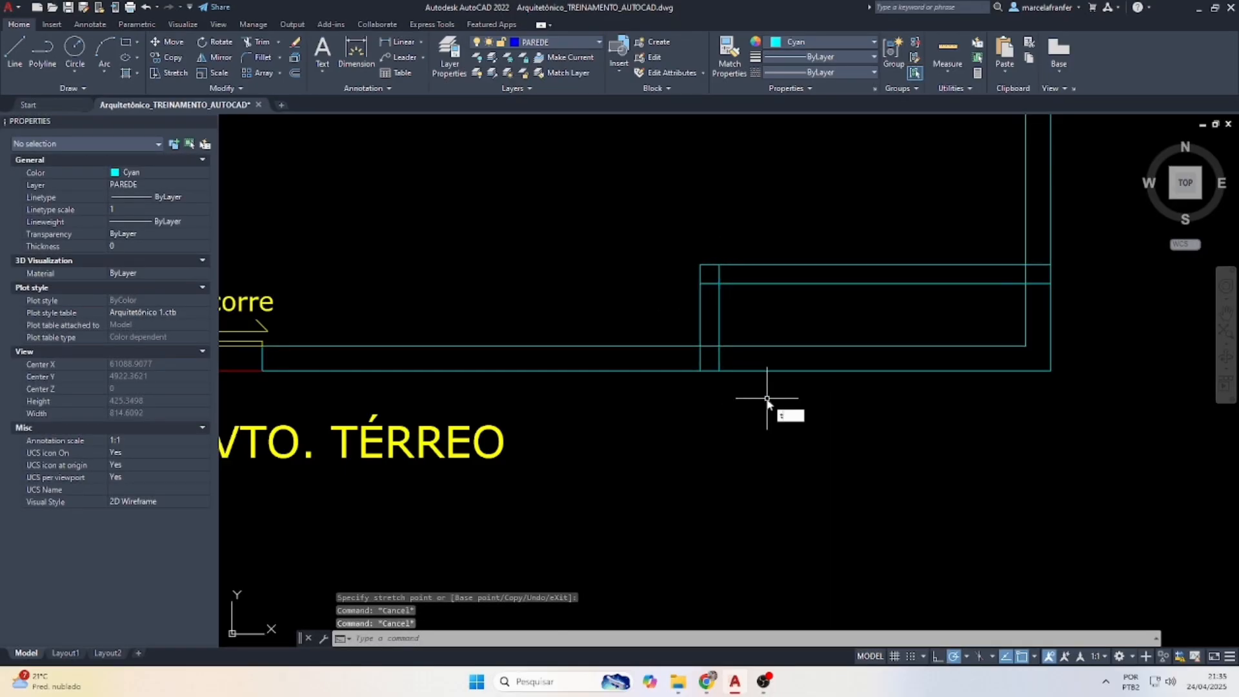
type(" or")
key("Return")
left_click_drag(983, 319, 976, 405)
left_click(721, 274)
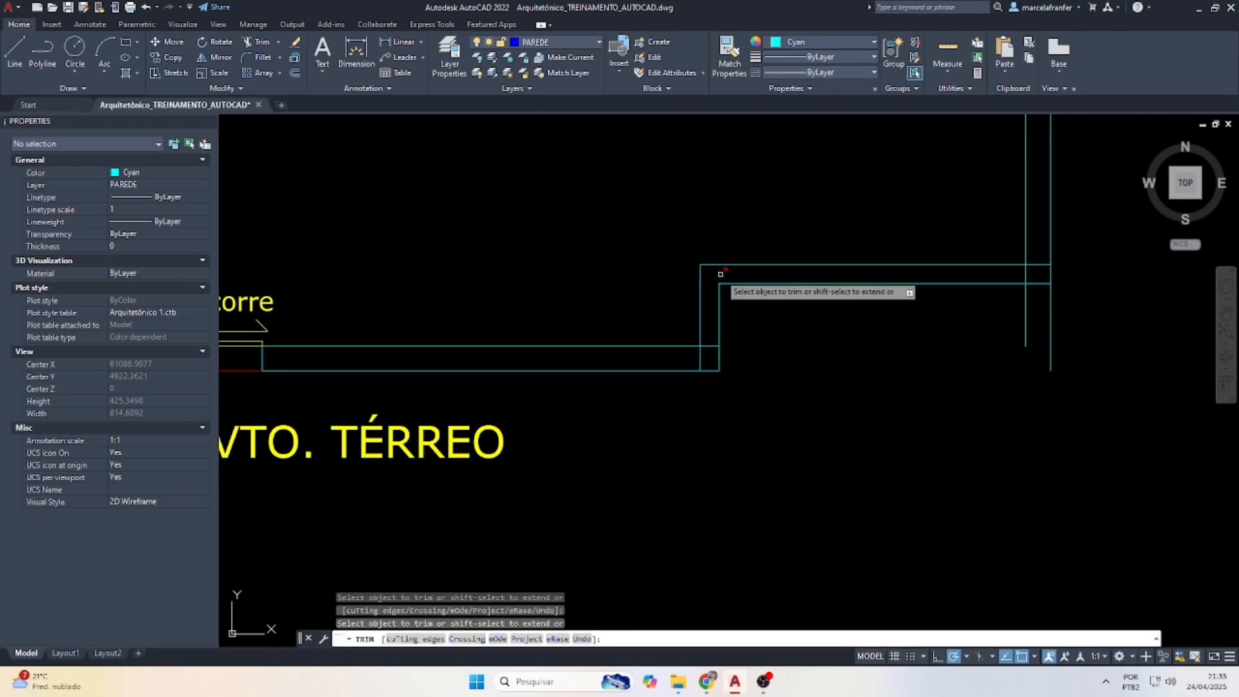
left_click(701, 361)
left_click(712, 347)
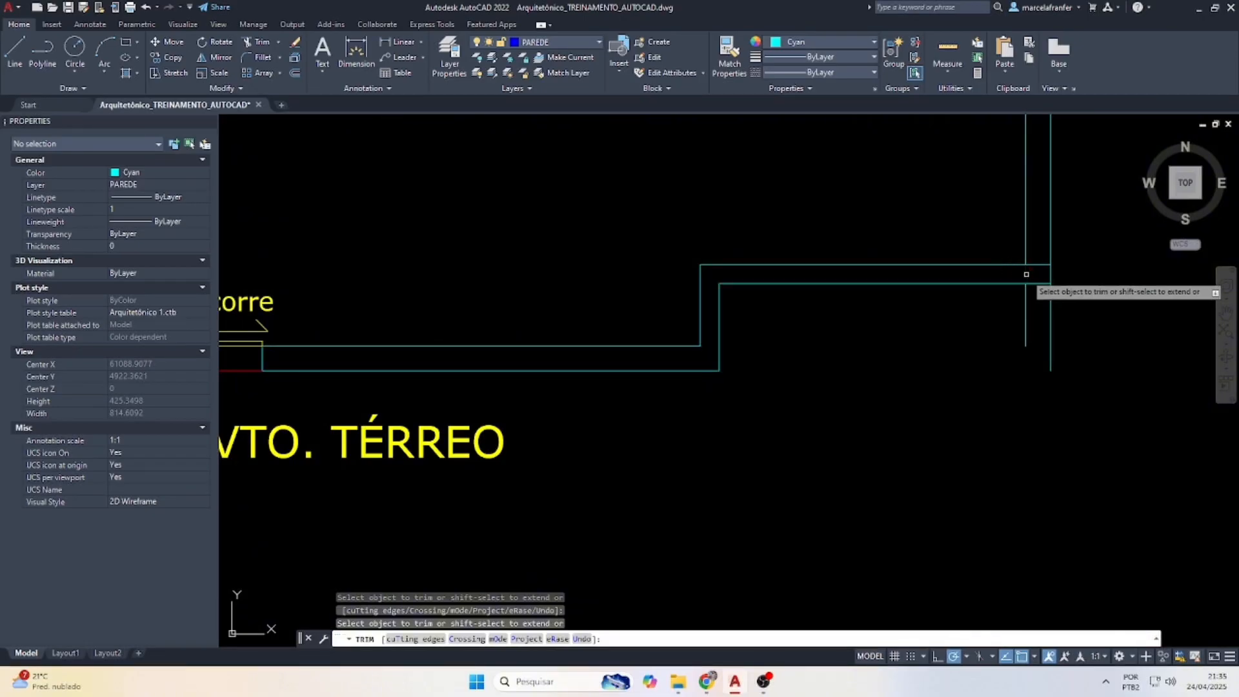
left_click_drag(1043, 257, 1034, 294)
key("Escape")
key("Escape")
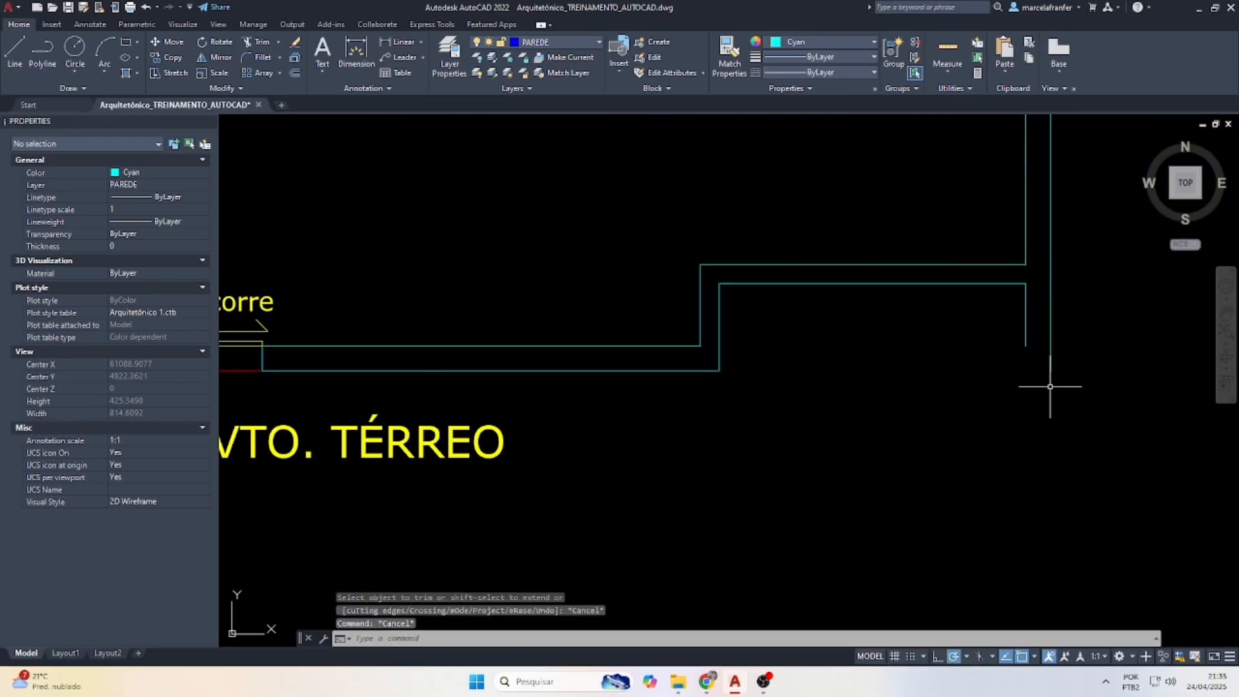
Close the right wall's lower end with a horizontal line, stretch the inner wall line down to it, and trim the excess.
type("l")
key("Return")
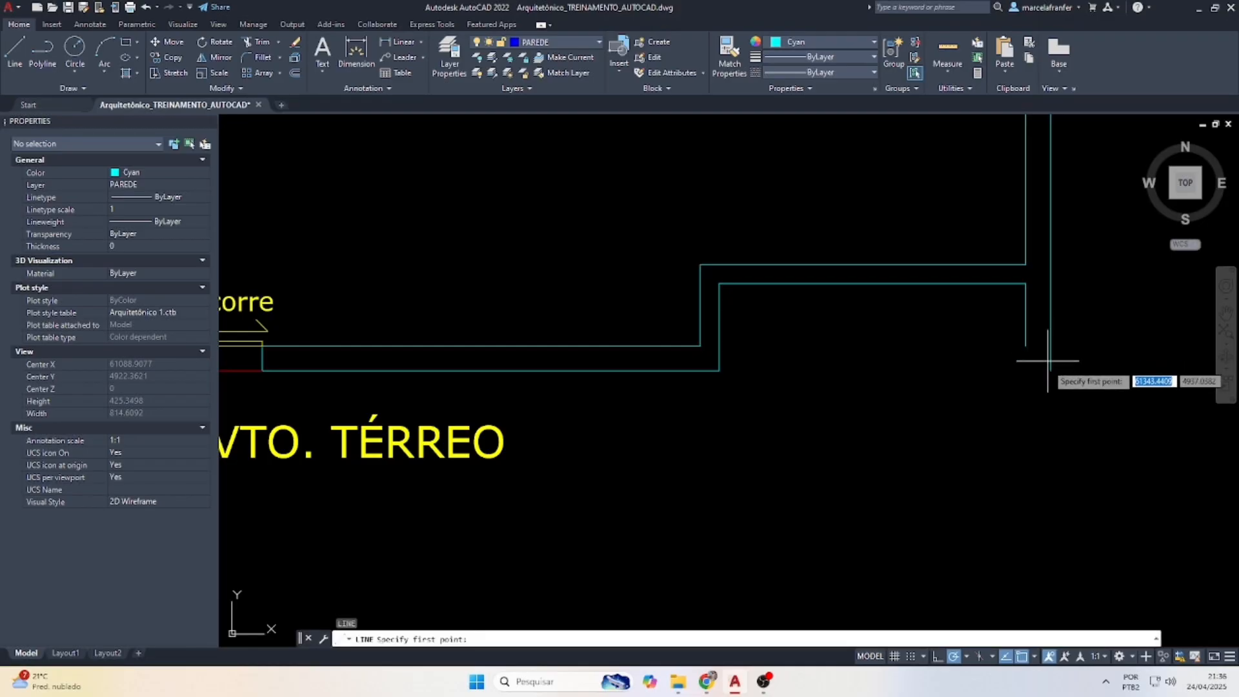
left_click(1050, 370)
left_click(995, 370)
key("Escape")
left_click(1035, 345)
left_click(1016, 345)
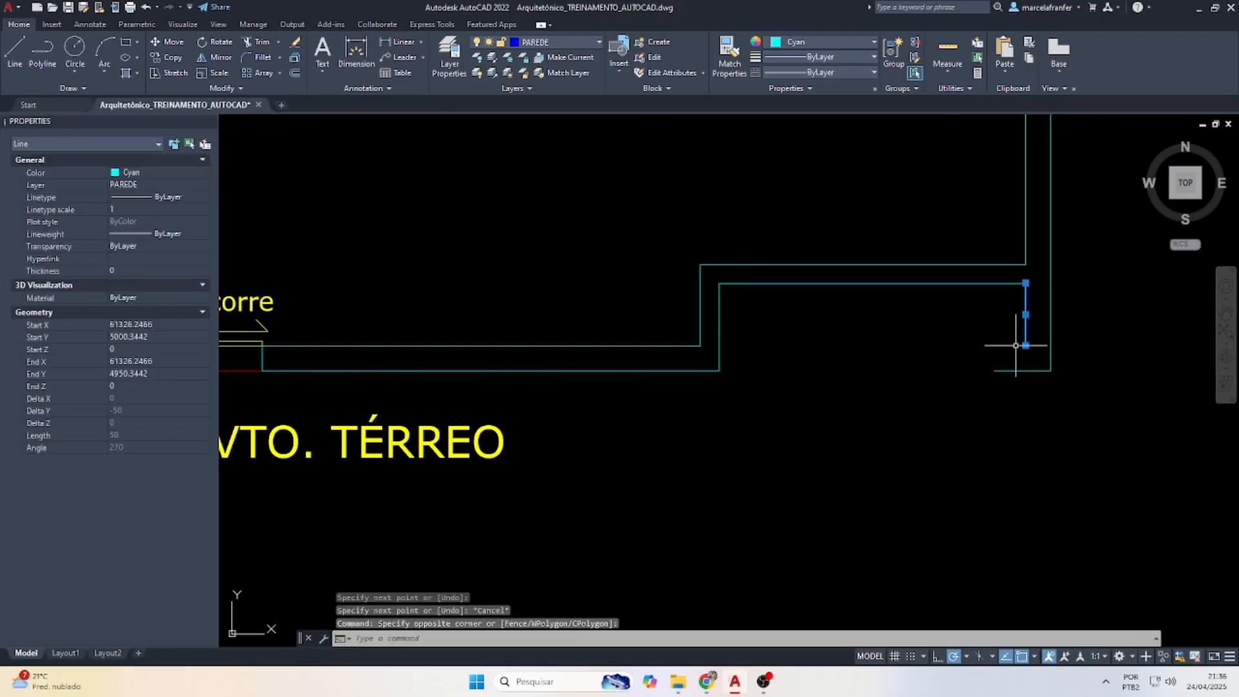
left_click(1025, 346)
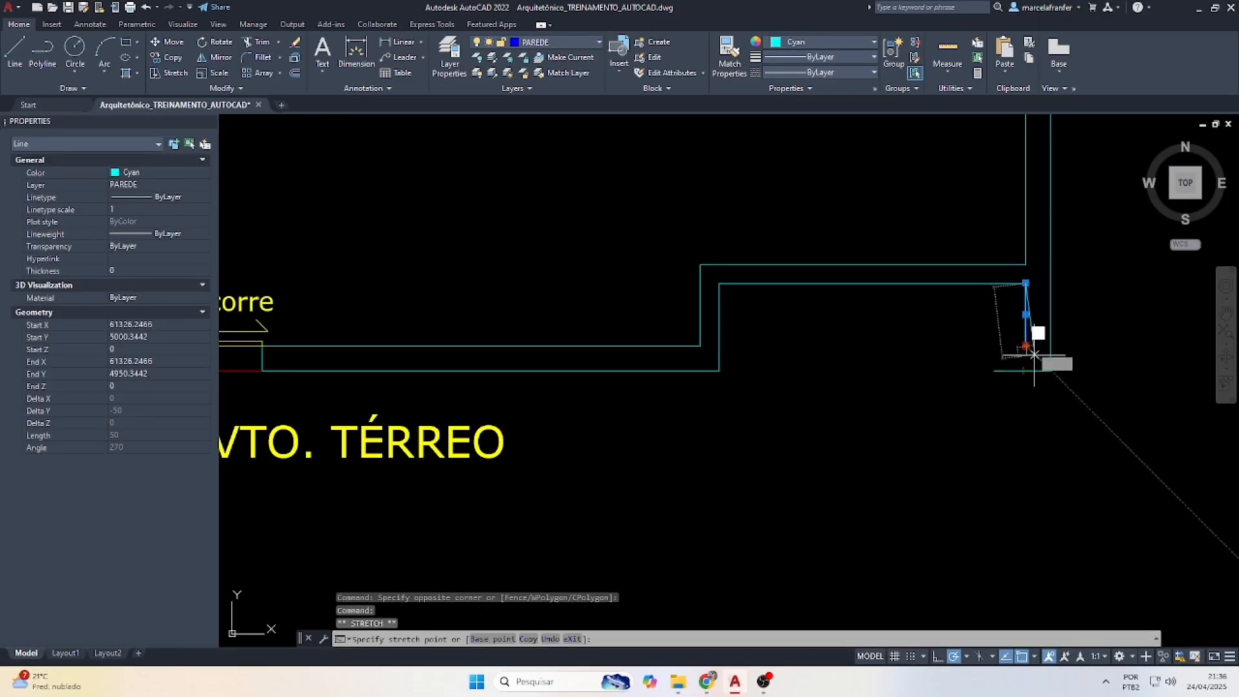
key("Escape")
key("Escape")
type("t")
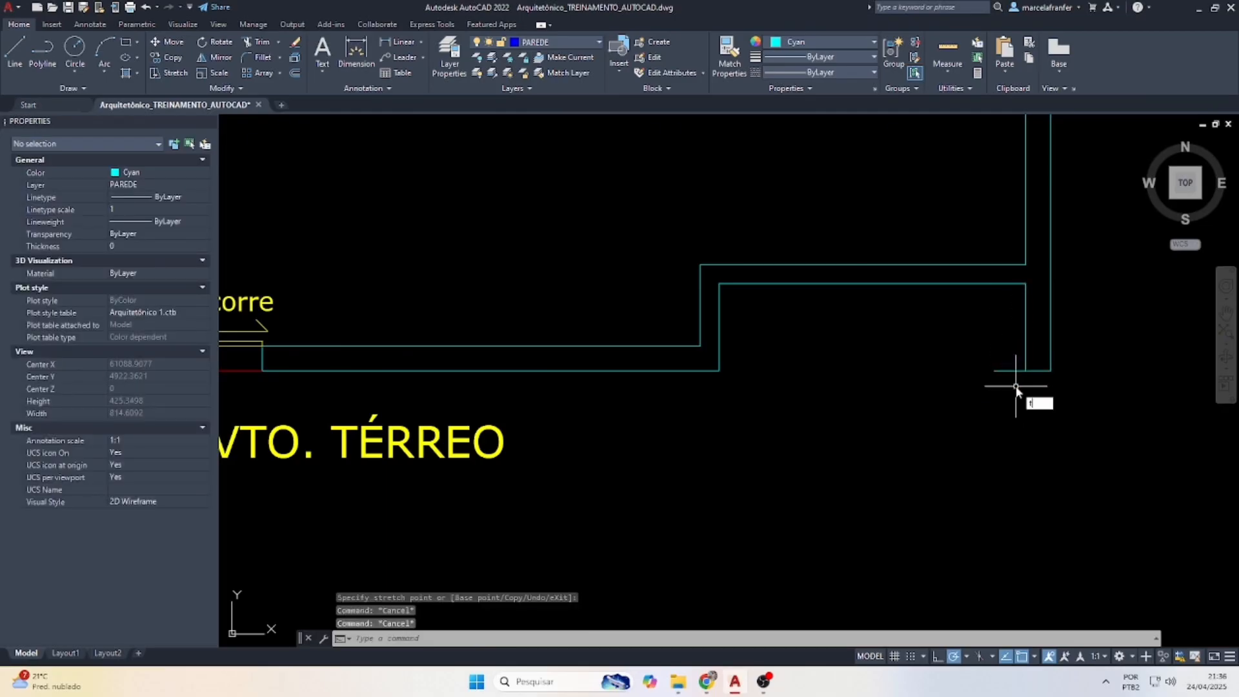
type("r")
key("Return")
key("Escape")
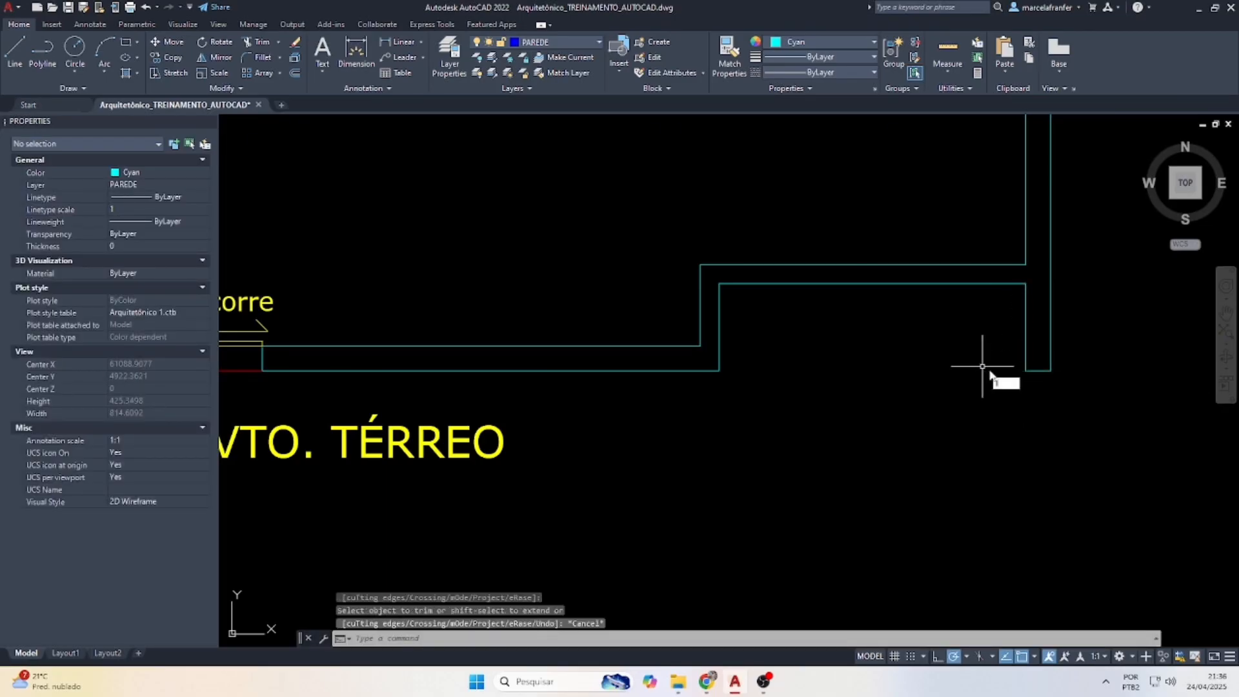
Draw a line across the recess opening between the lower inner corners of its side walls.
key("Return")
left_click(1026, 371)
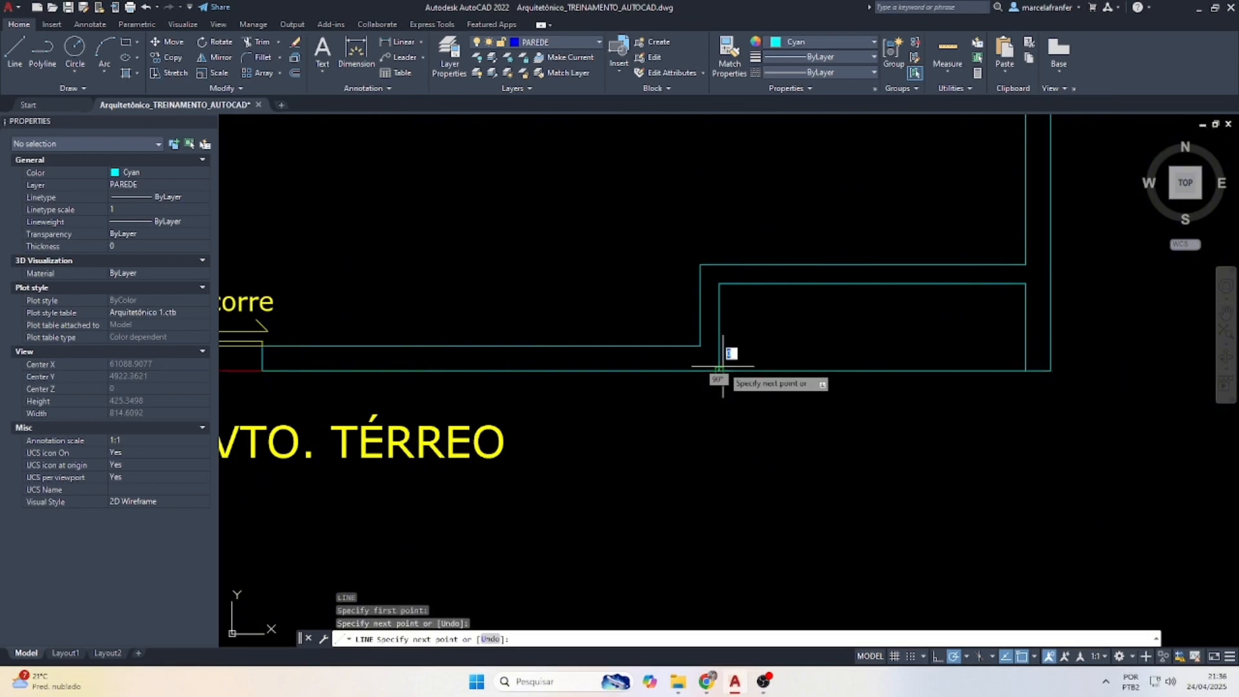
key("Escape")
Match the recess opening line's properties to those of the dashed grey line below the covered hall.
scroll(772, 334, "down", 4)
left_click_drag(806, 216, 783, 244)
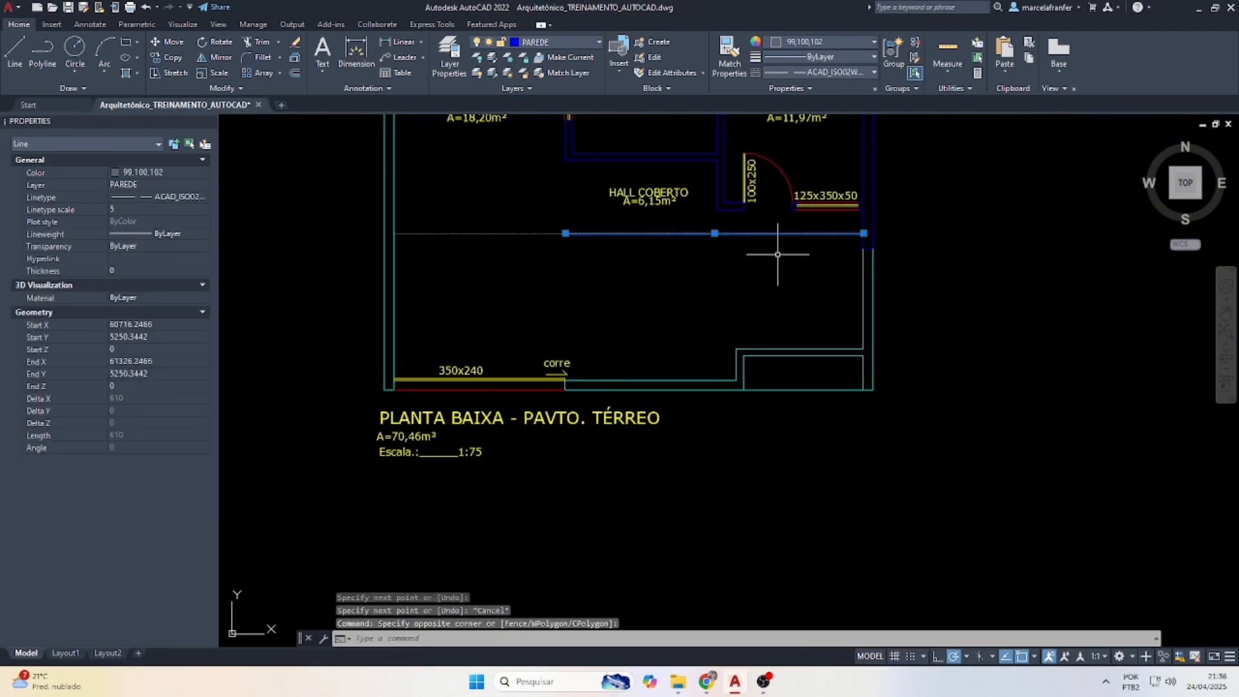
type("ma")
key("Return")
left_click(820, 384)
left_click(802, 396)
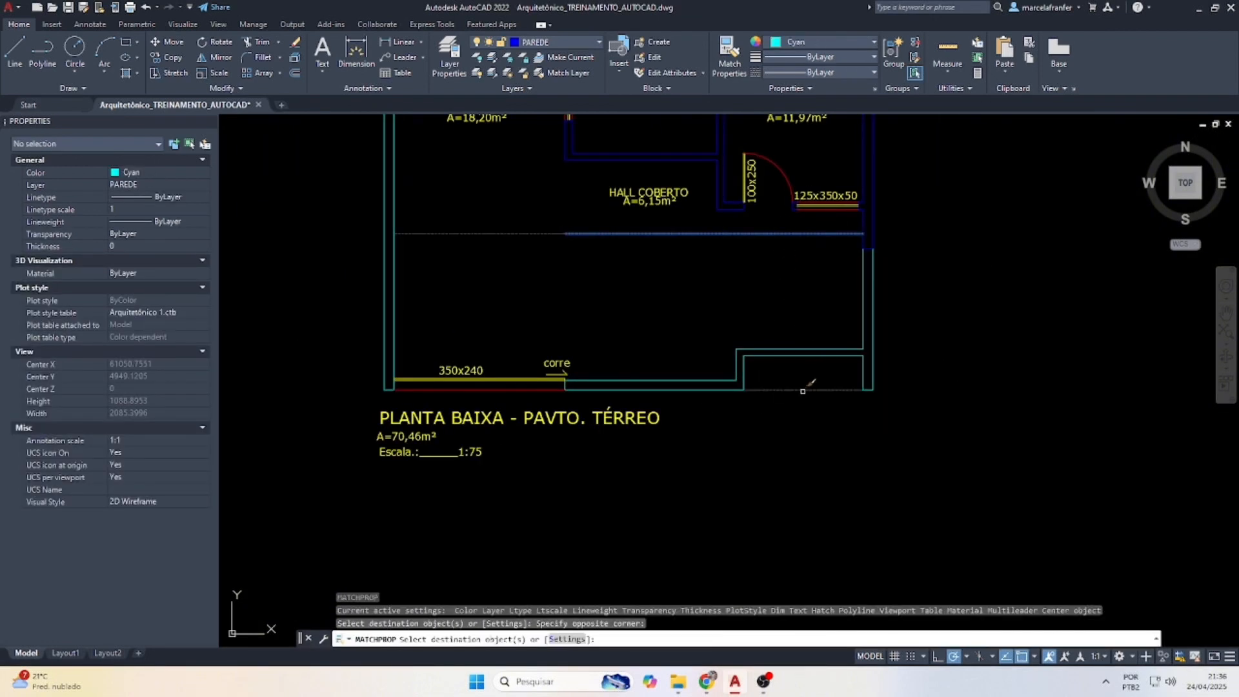
key("Escape")
scroll(904, 405, "up", 4)
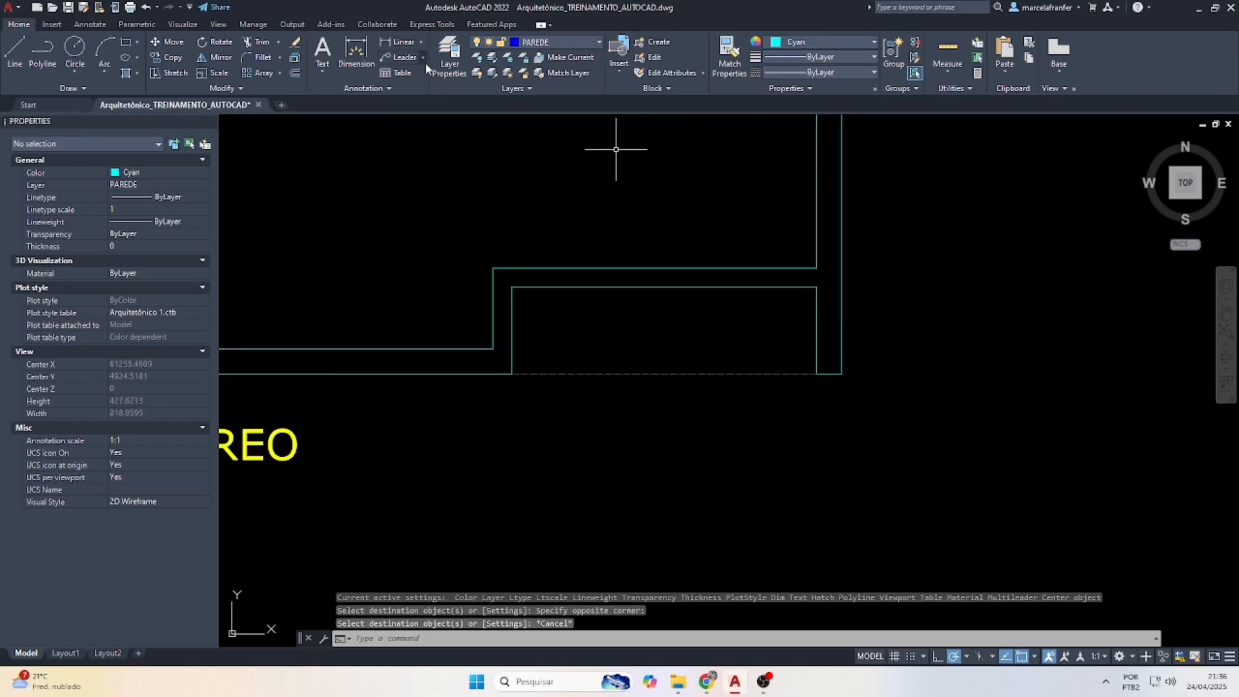
Measure the depth of the recess along its right side wall with a linear dimension.
left_click(407, 45)
left_click(817, 287)
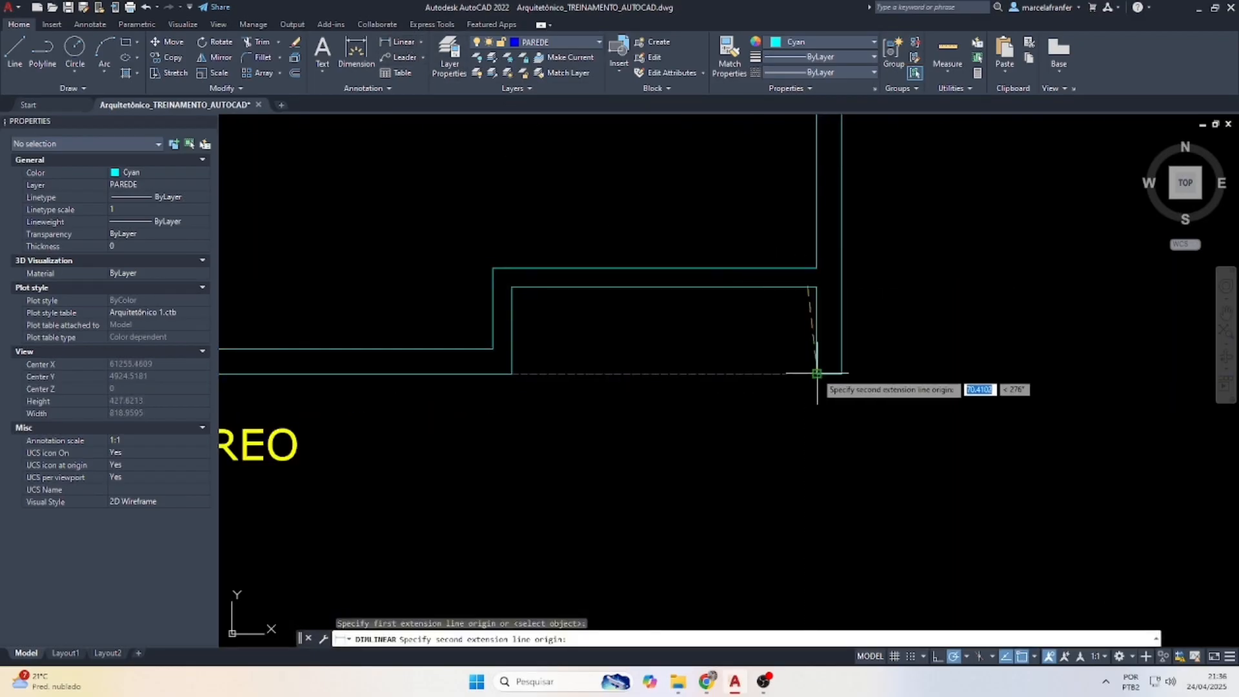
left_click(816, 374)
key("Escape")
scroll(620, 335, "down", 4)
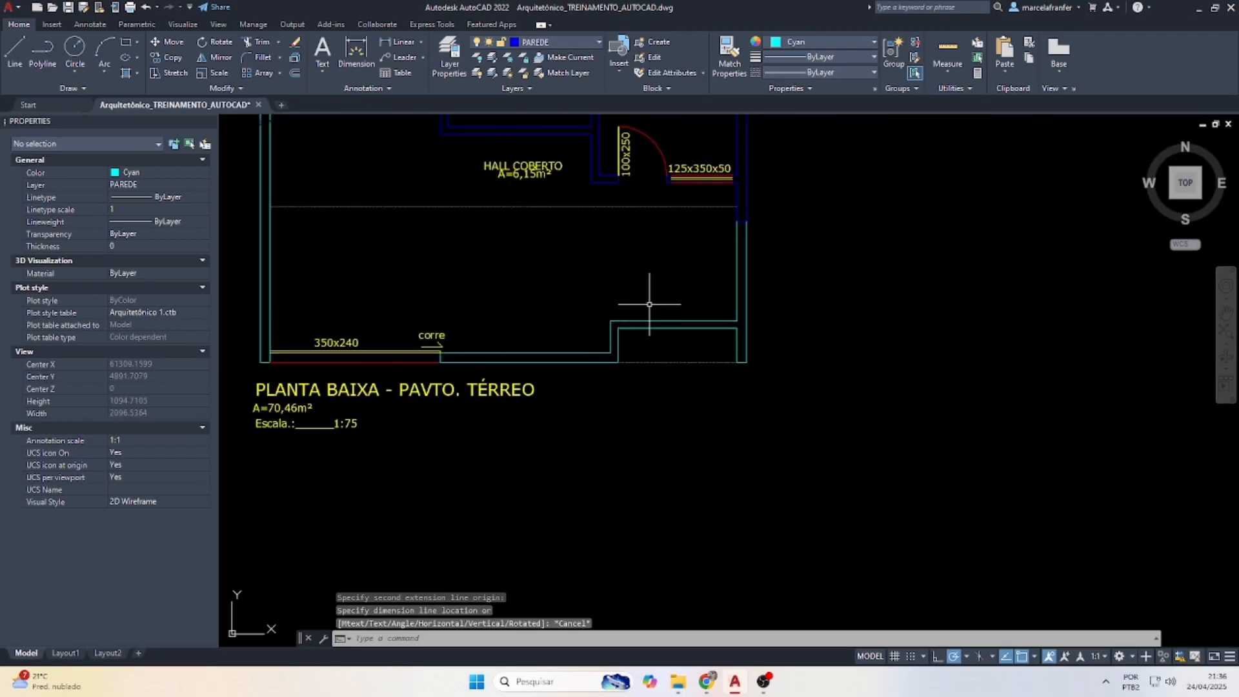
Draw a short vertical line across the thickness of the recess's back wall, in line with the recess's inner left side.
scroll(640, 316, "up", 6)
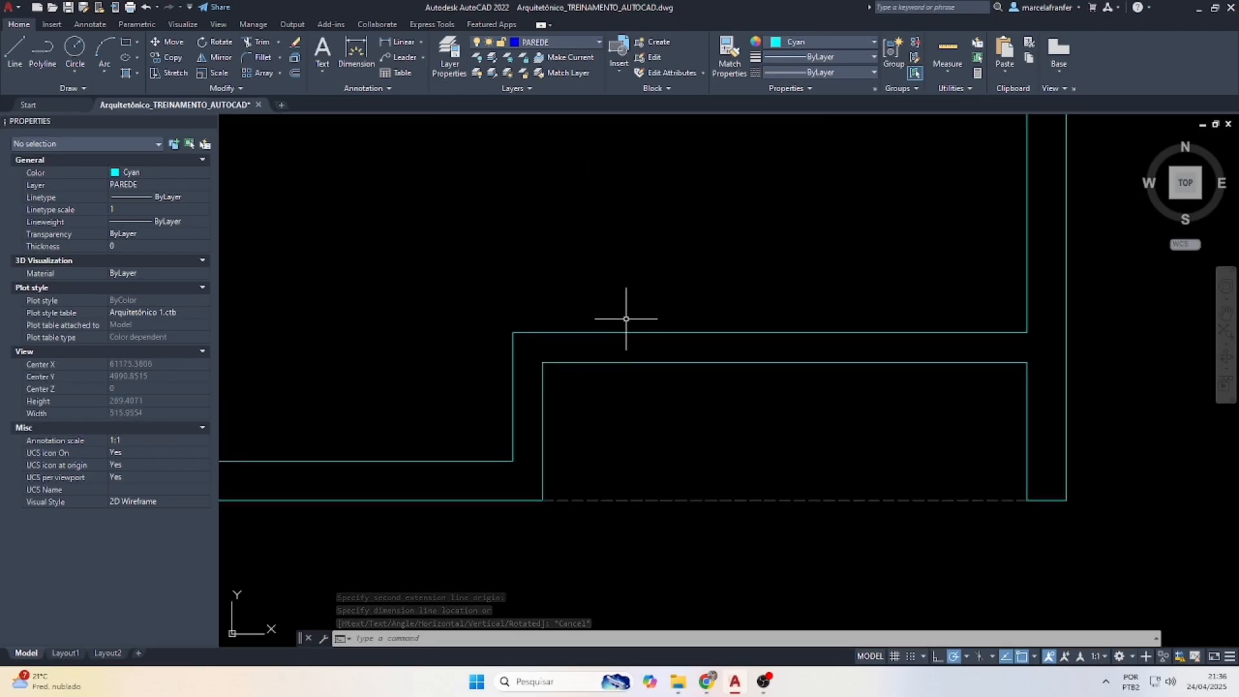
key("Escape")
key("l")
key("Return")
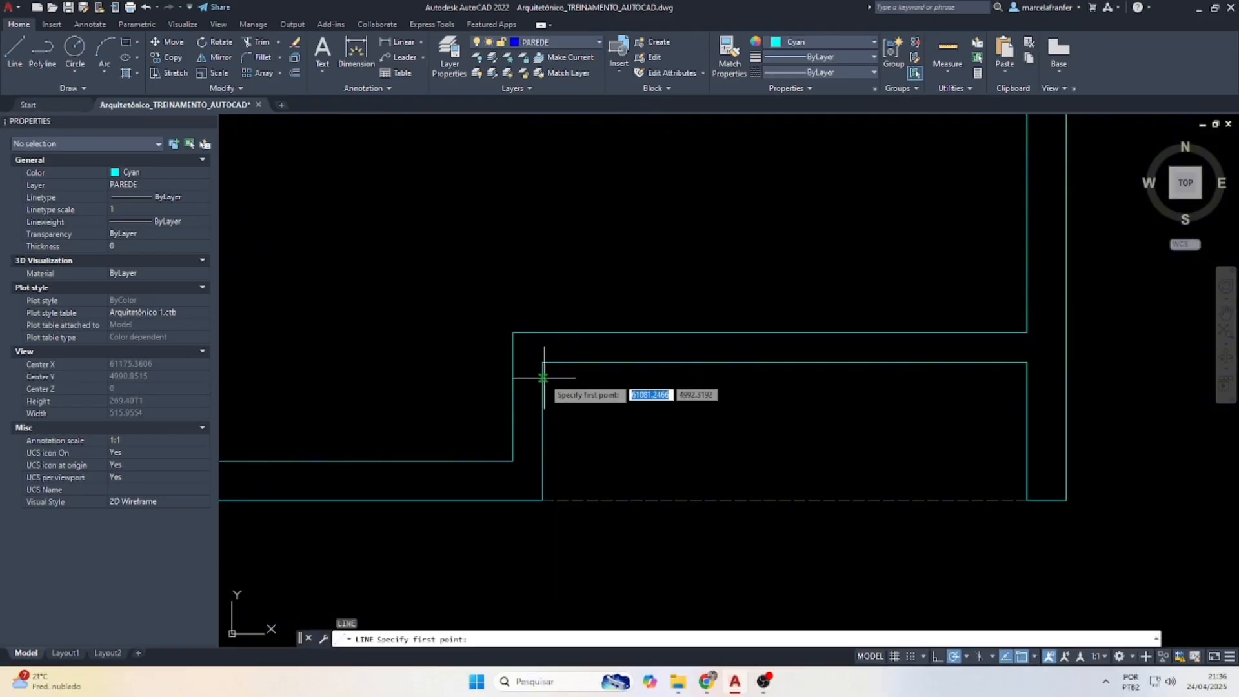
left_click(542, 333)
key("Escape")
key("Escape")
key("Escape")
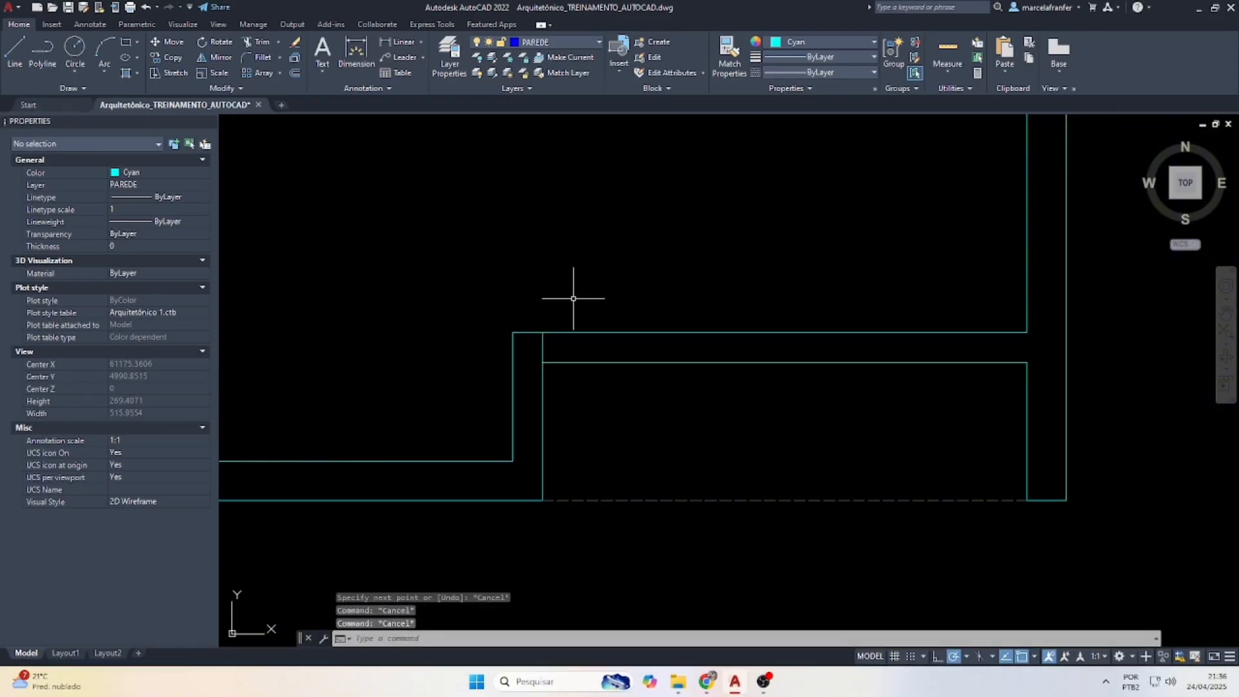
Offset the short line across the recess's back wall 10 to the right and delete the original.
key("Return")
type("10")
key("Return")
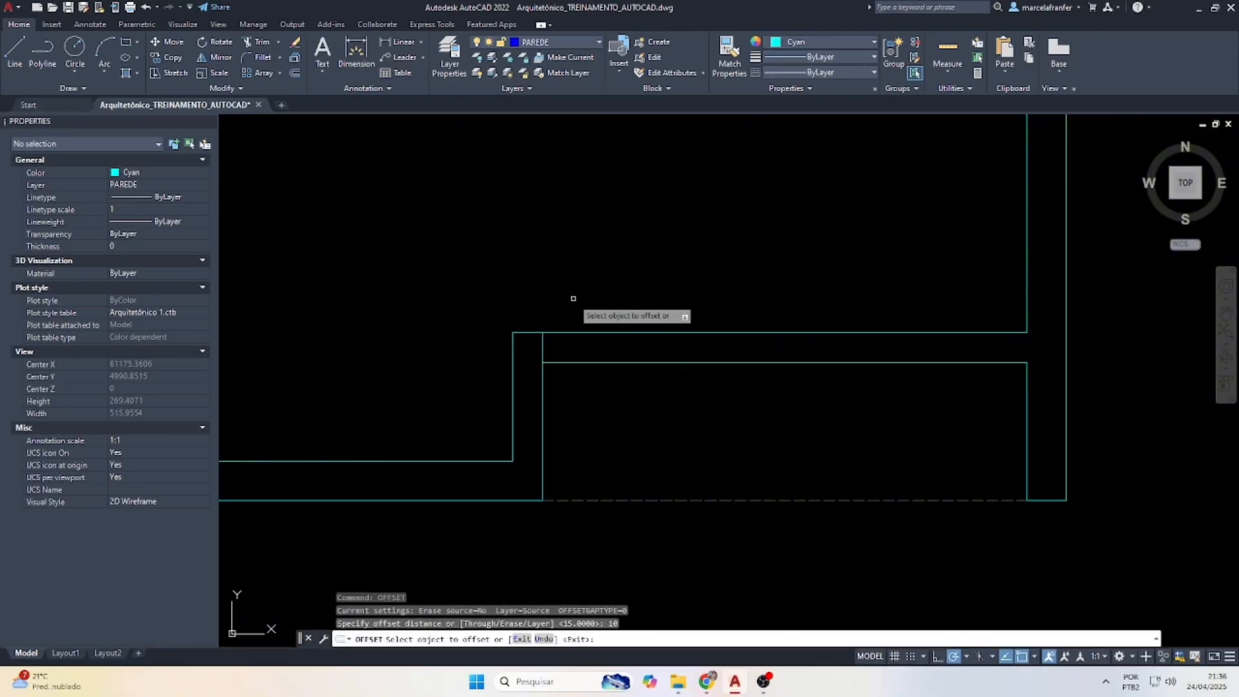
left_click(541, 348)
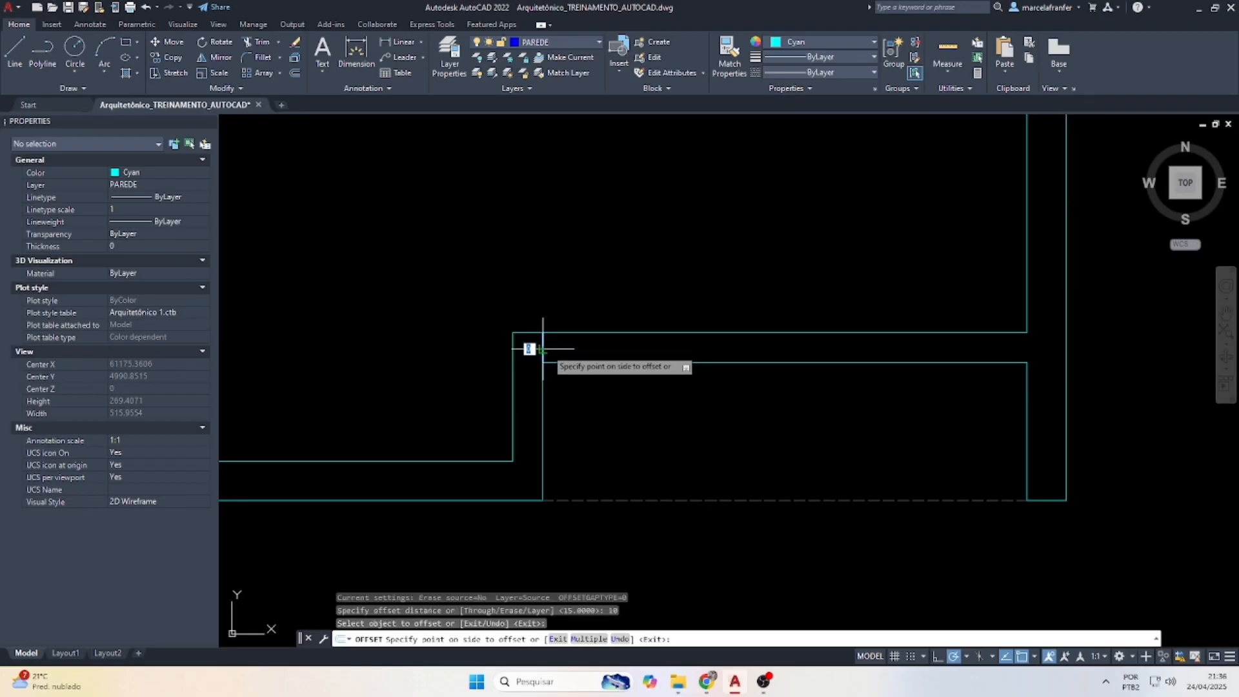
left_click(555, 348)
key("Escape")
left_click(530, 347)
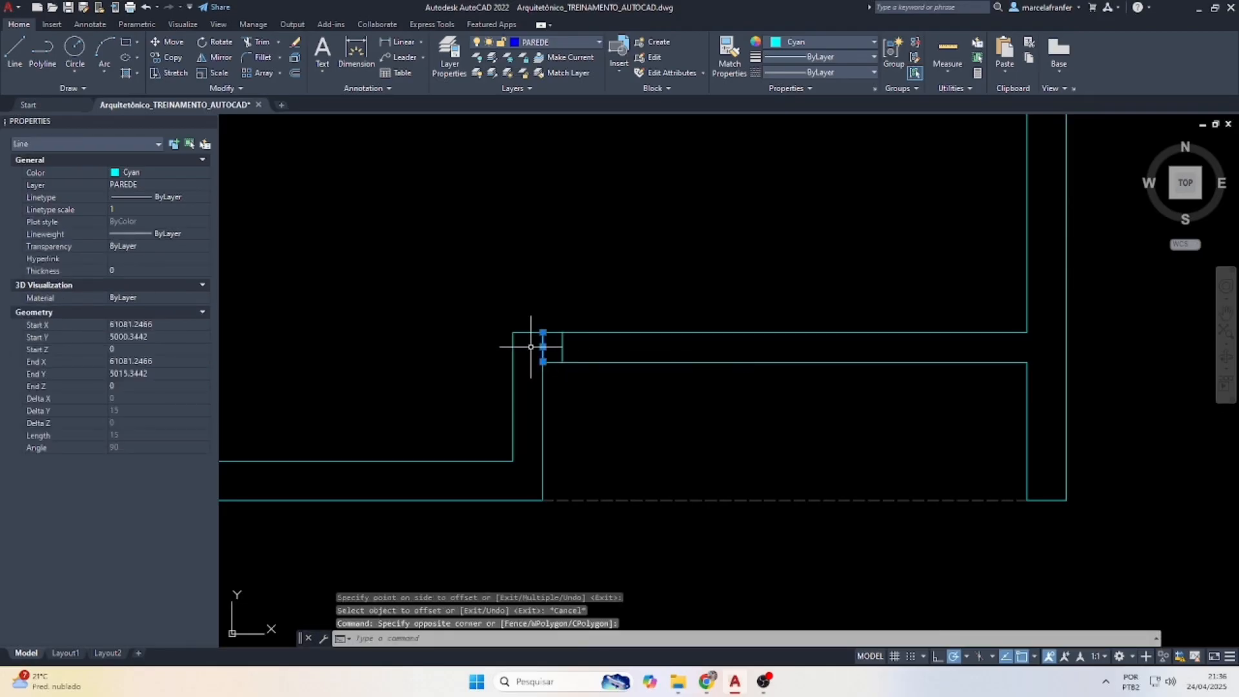
key("Delete")
key("Escape")
key("Escape")
Offset the door jamb line in the recess's back wall 80 to the right.
type("o")
key("Return")
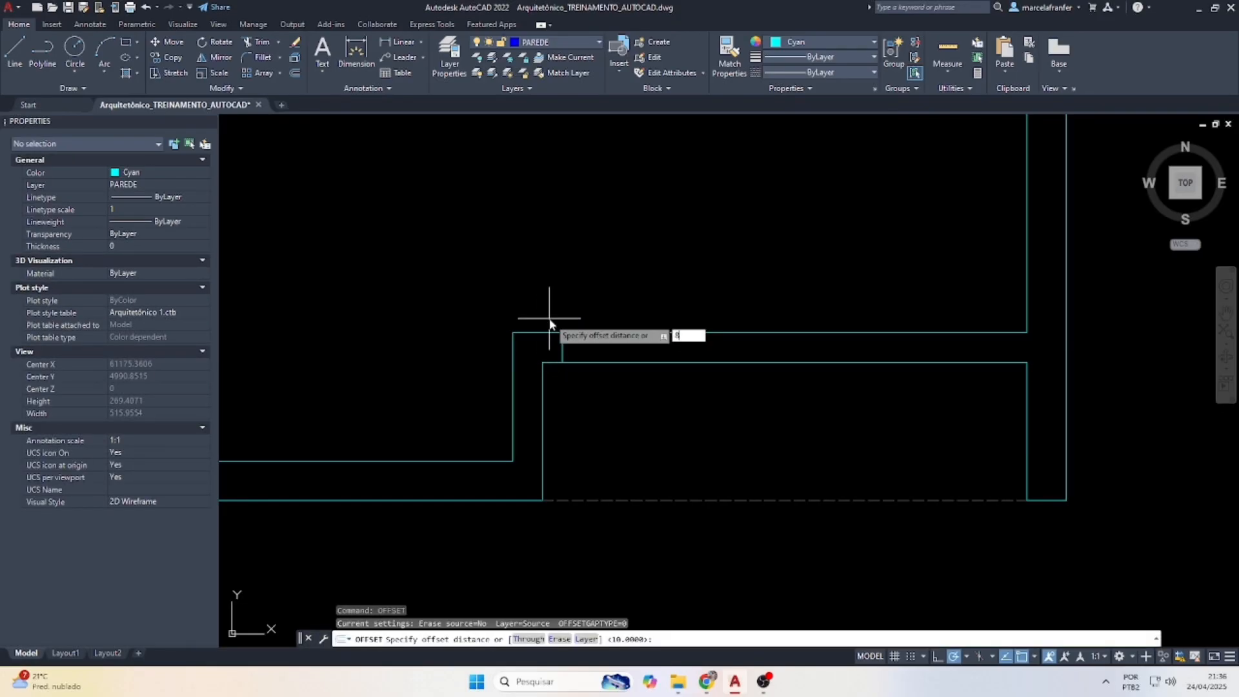
type("80")
key("Return")
left_click(565, 344)
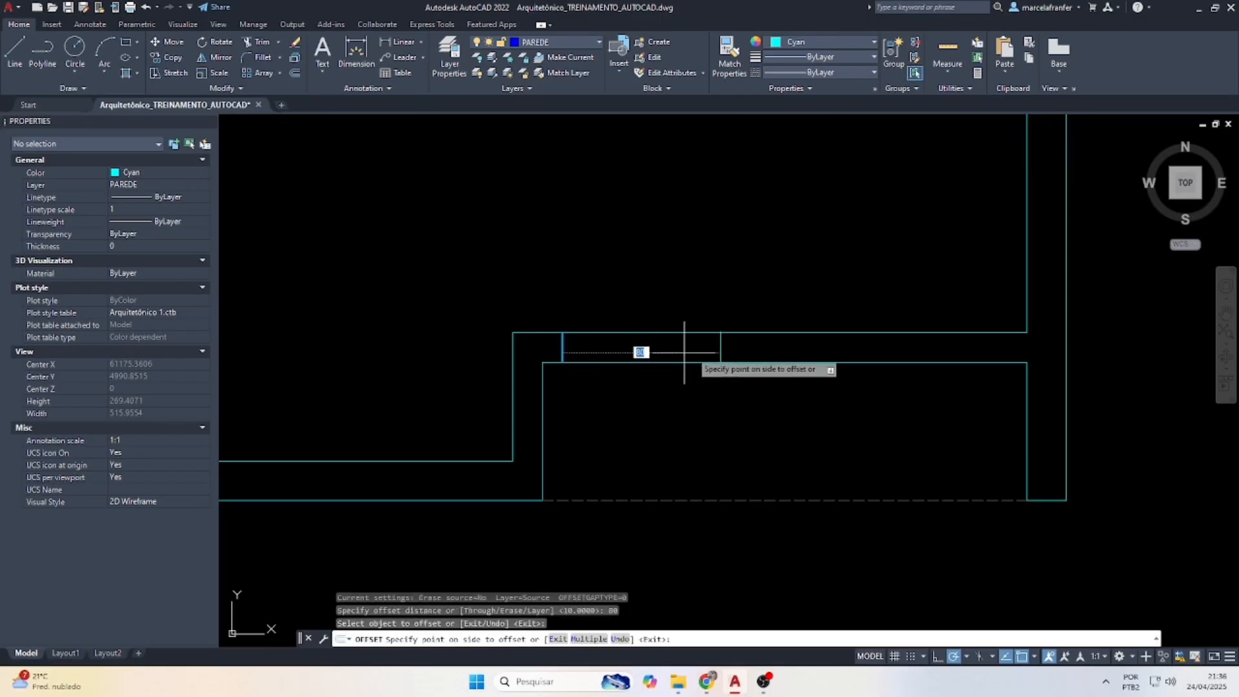
left_click(686, 350)
key("Escape")
Trim both back-wall lines between the two jambs to open the doorway.
type("tr")
key("Return")
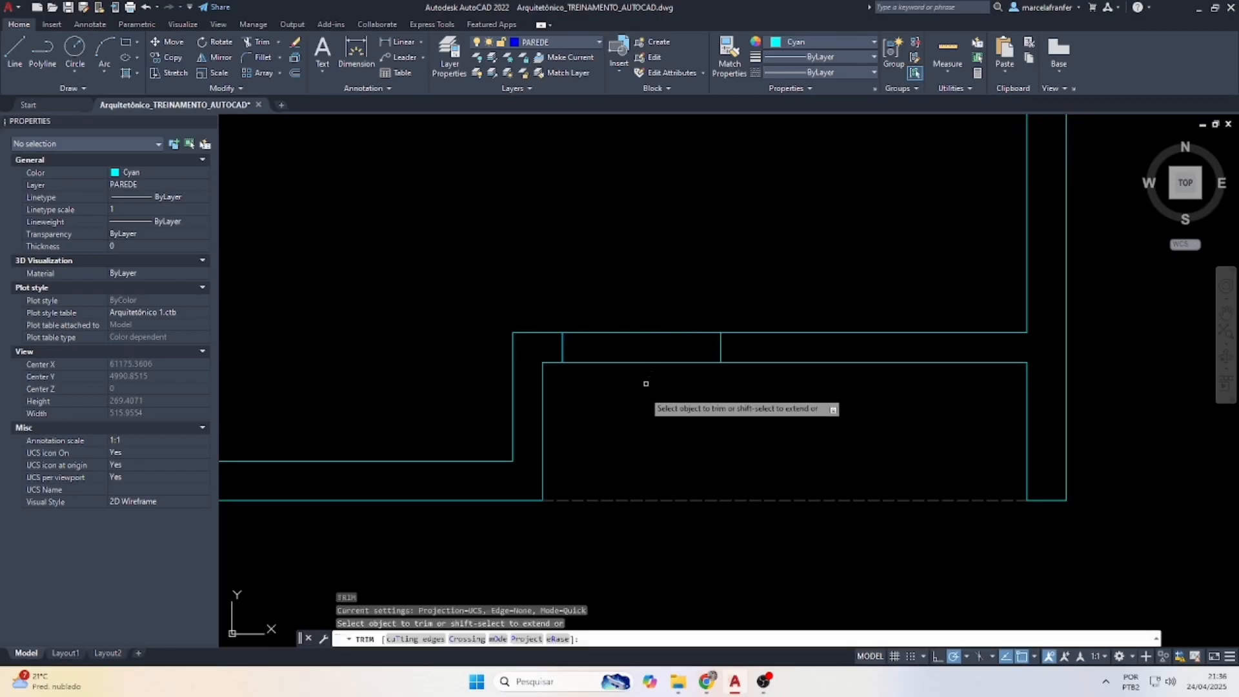
left_click_drag(646, 387, 636, 303)
key("Escape")
Draw an 80 by 3 door leaf with lines, rising from the upper corner of the doorway's right jamb.
scroll(685, 399, "down", 4)
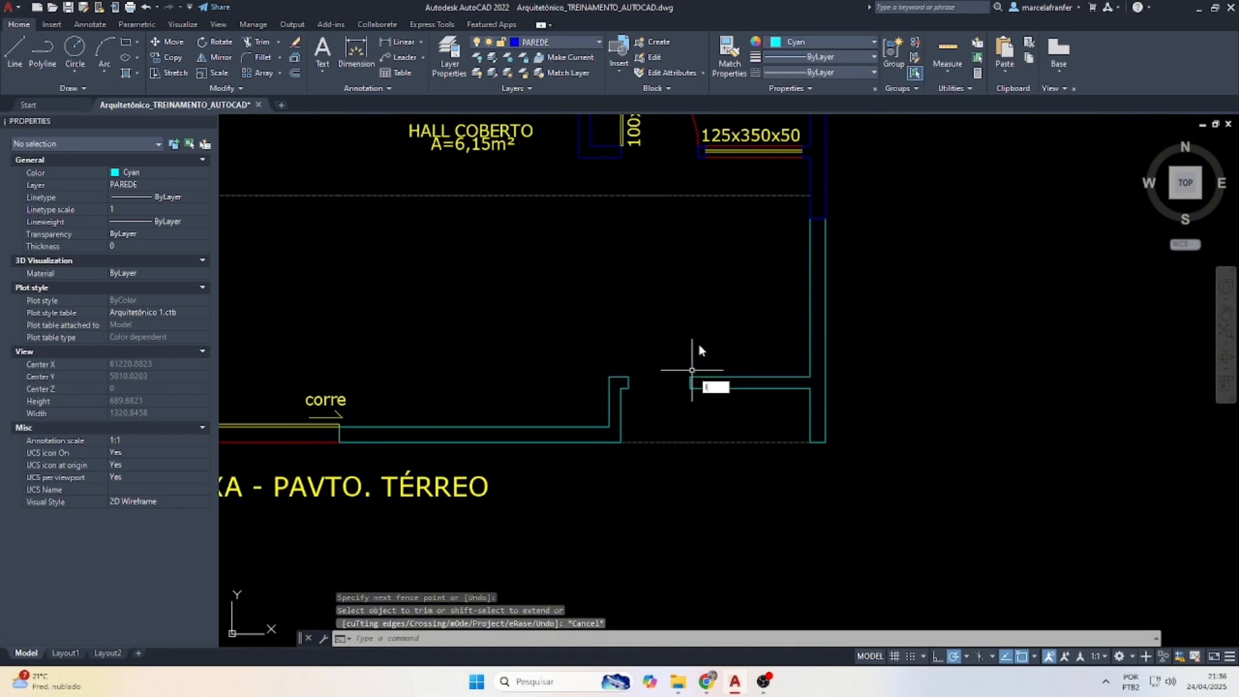
type("l")
key("Return")
scroll(692, 371, "up", 4)
left_click(690, 377)
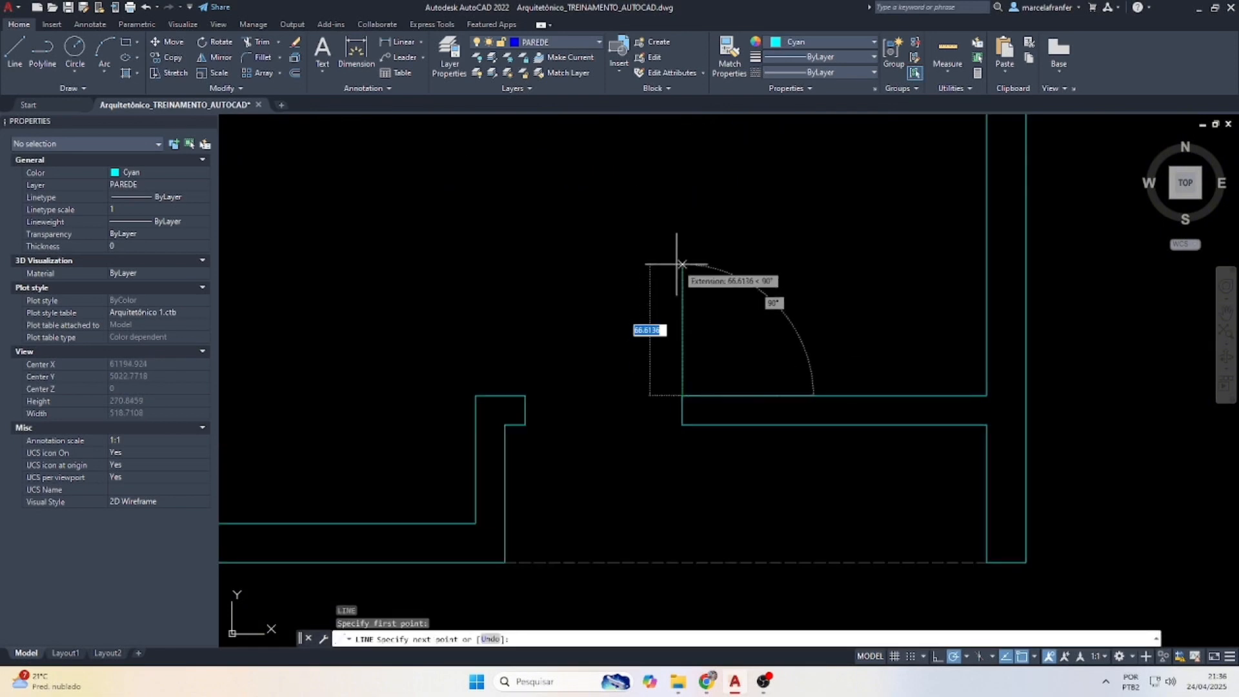
type("80")
key("Return")
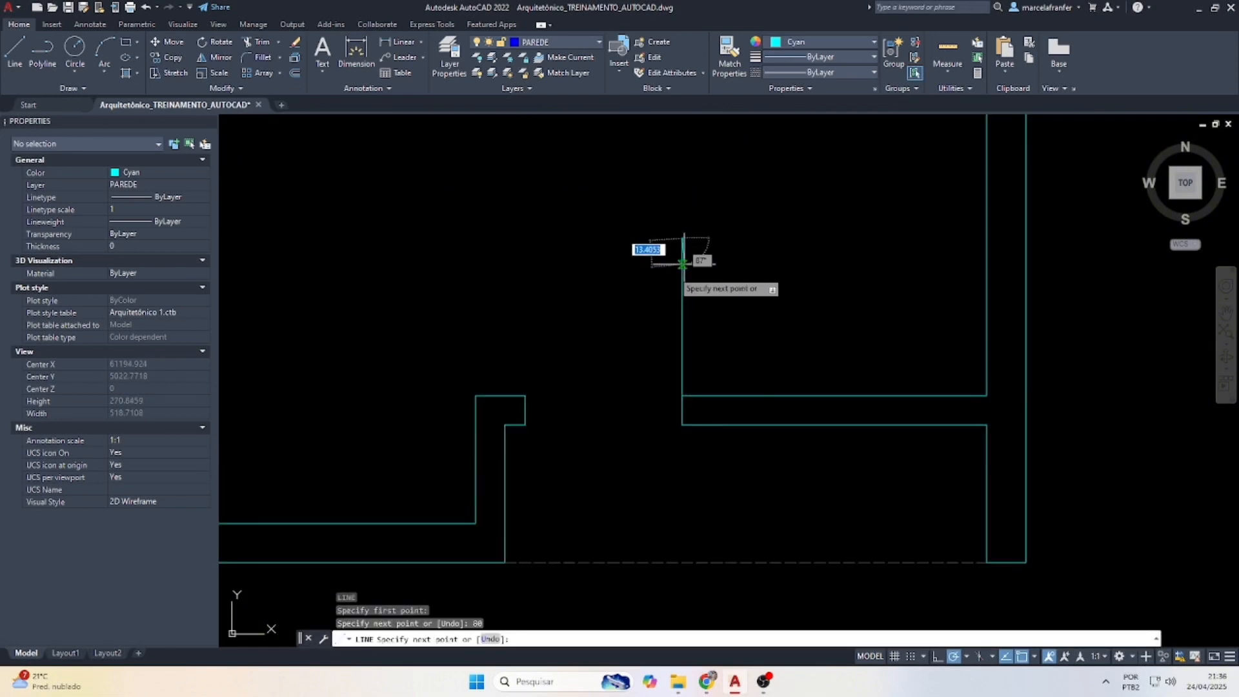
type("3")
key("Return")
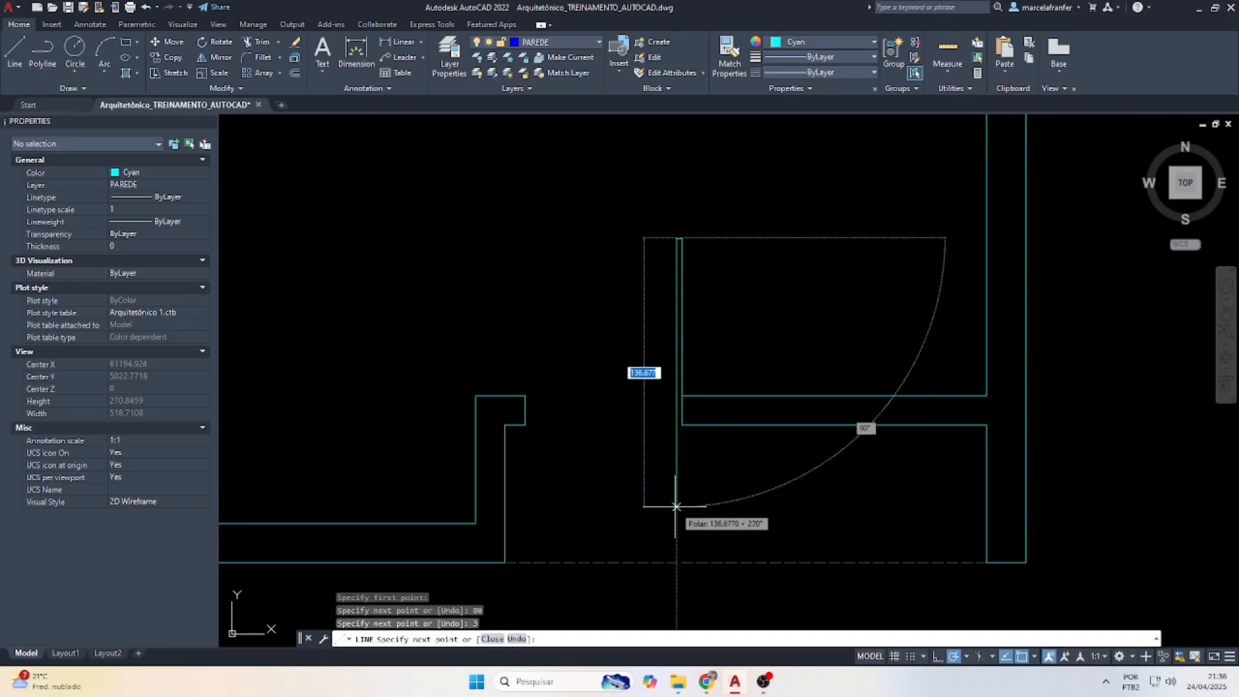
type("80")
key("Return")
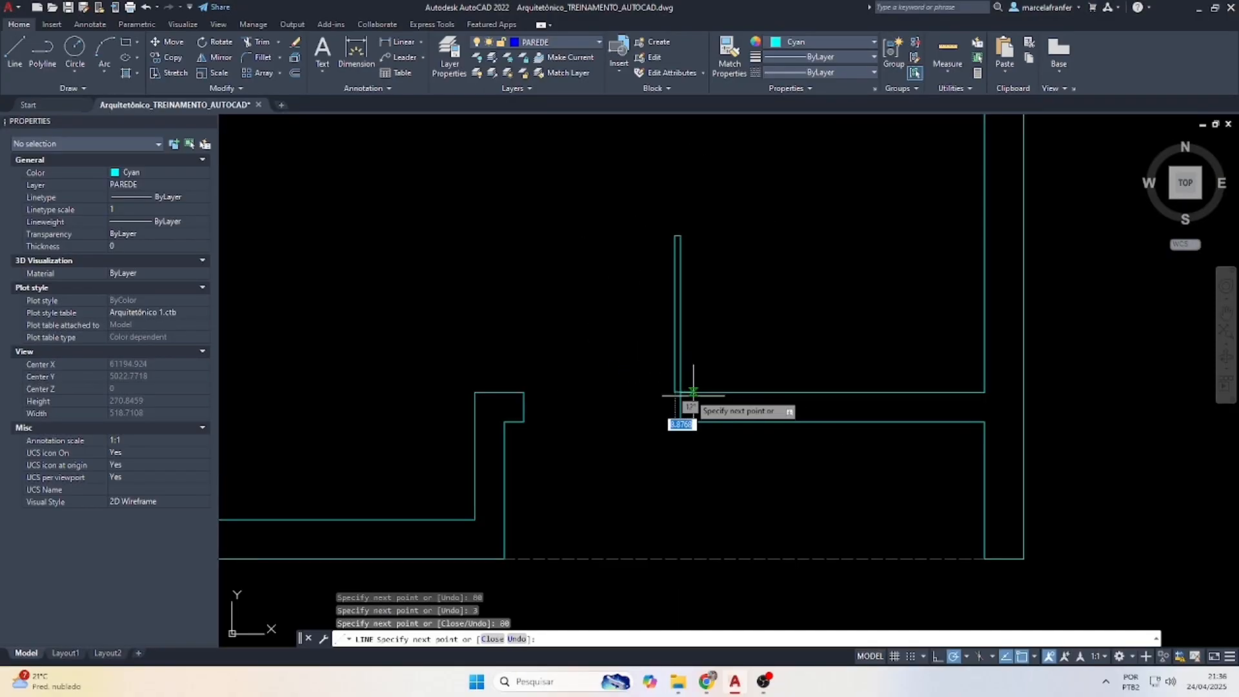
key("Escape")
Set the color of the door leaf's four lines to yellow.
left_click(648, 167)
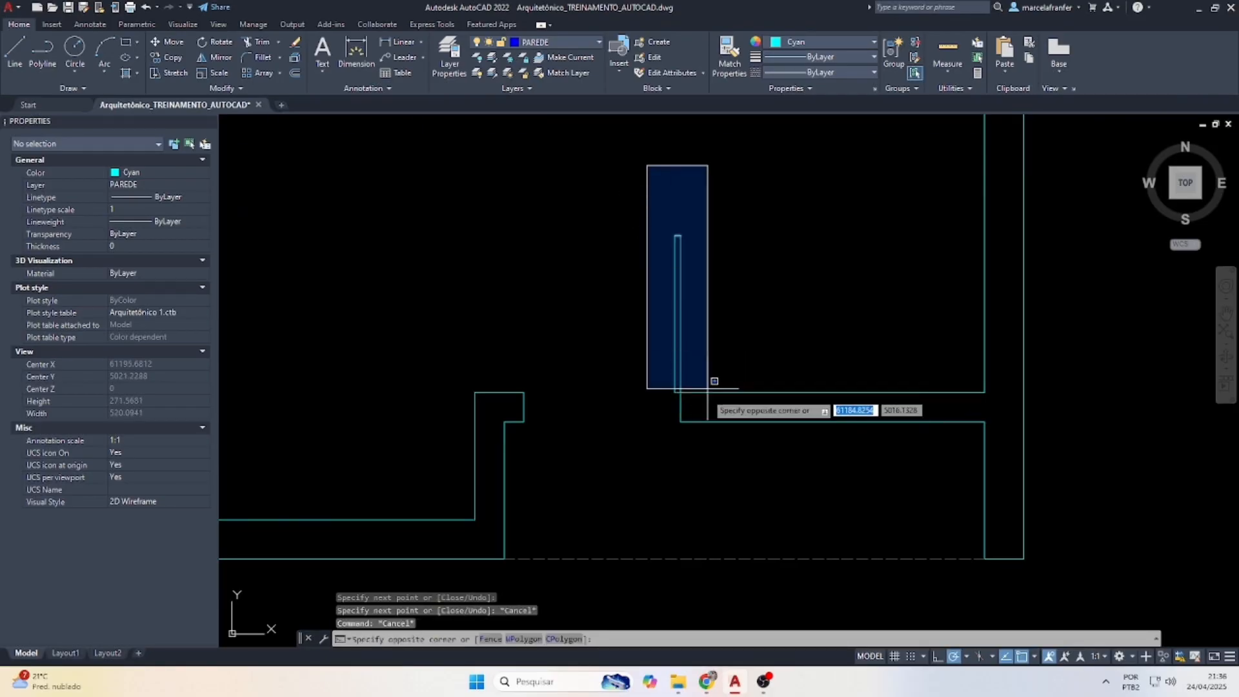
left_click(707, 393)
left_click(813, 42)
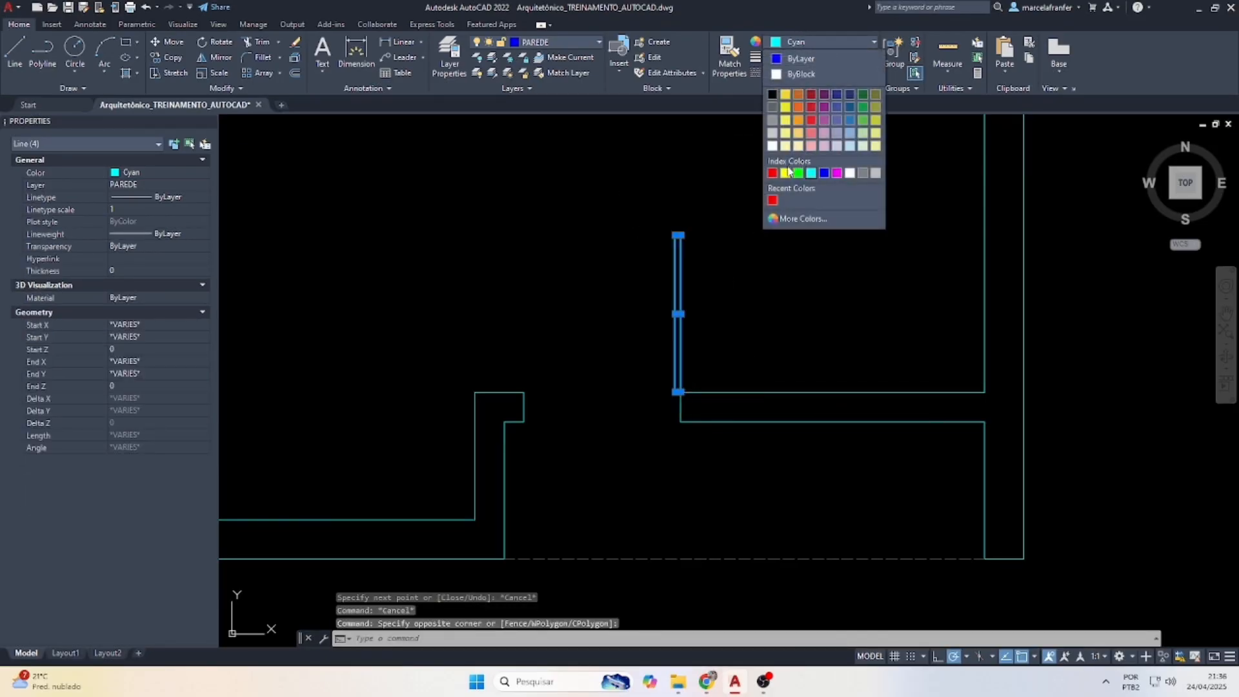
left_click(786, 173)
key("Escape")
key("Escape")
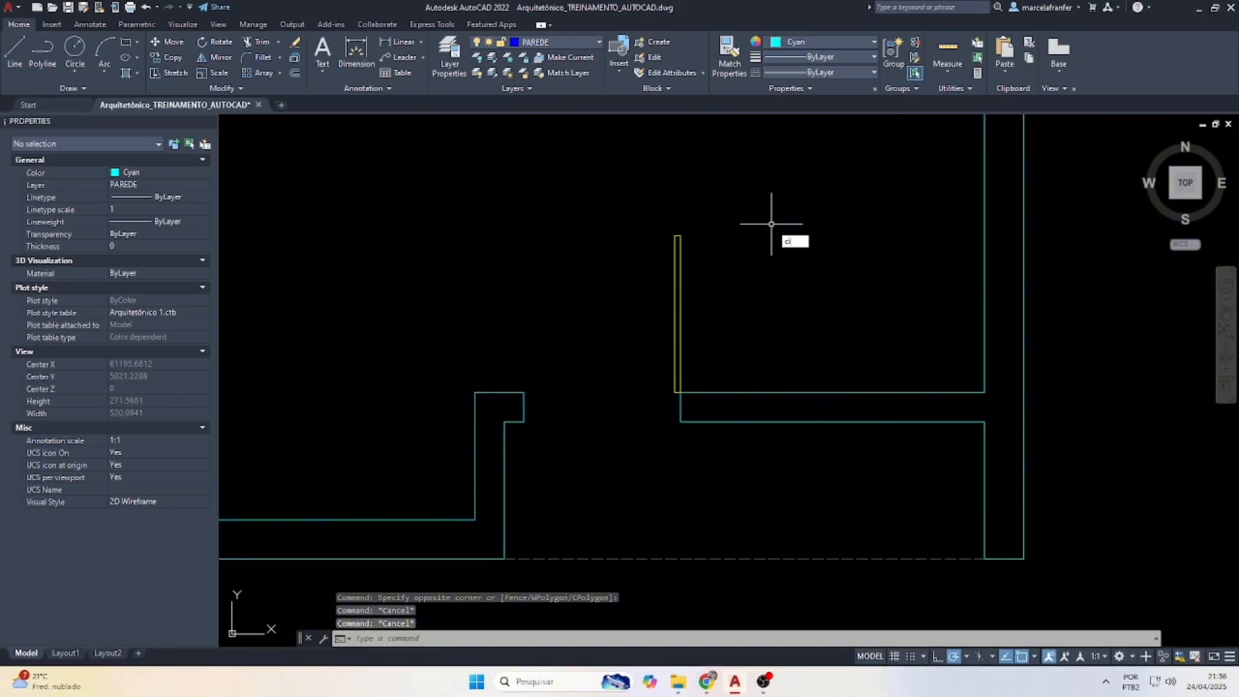
Draw a circle of radius 80 centred on the upper corner of the doorway's right jamb.
key("Return")
scroll(654, 408, "up", 2)
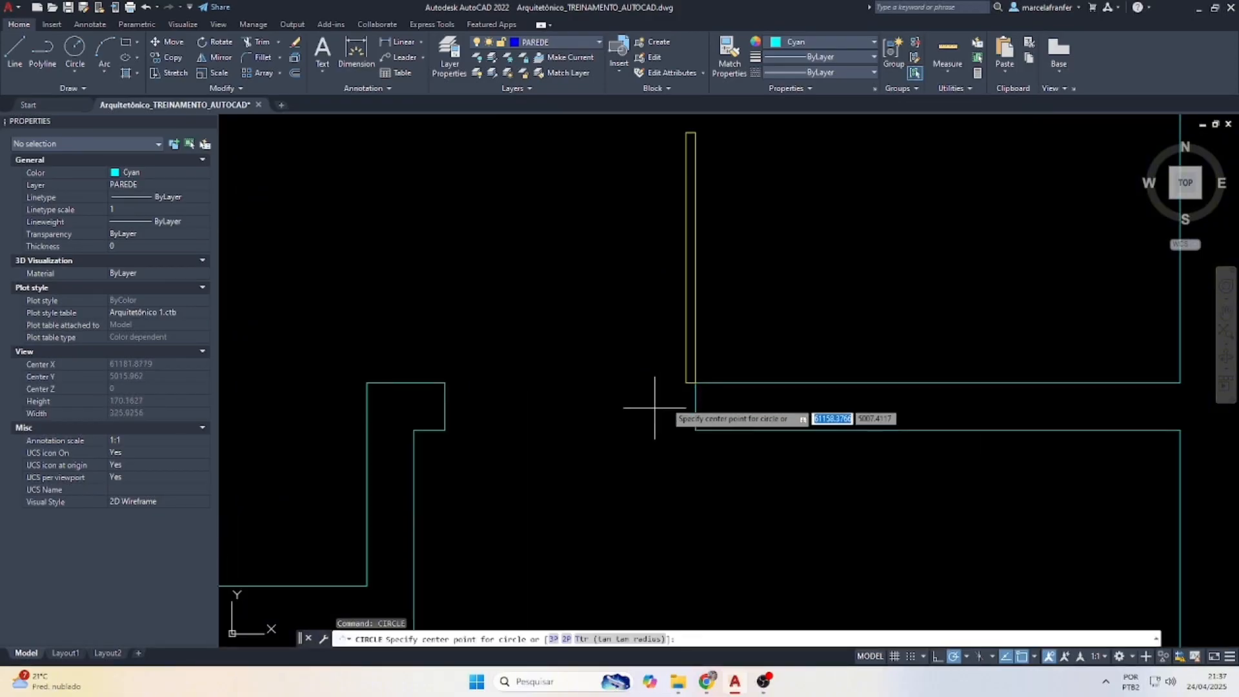
left_click(695, 383)
type("80")
key("Return")
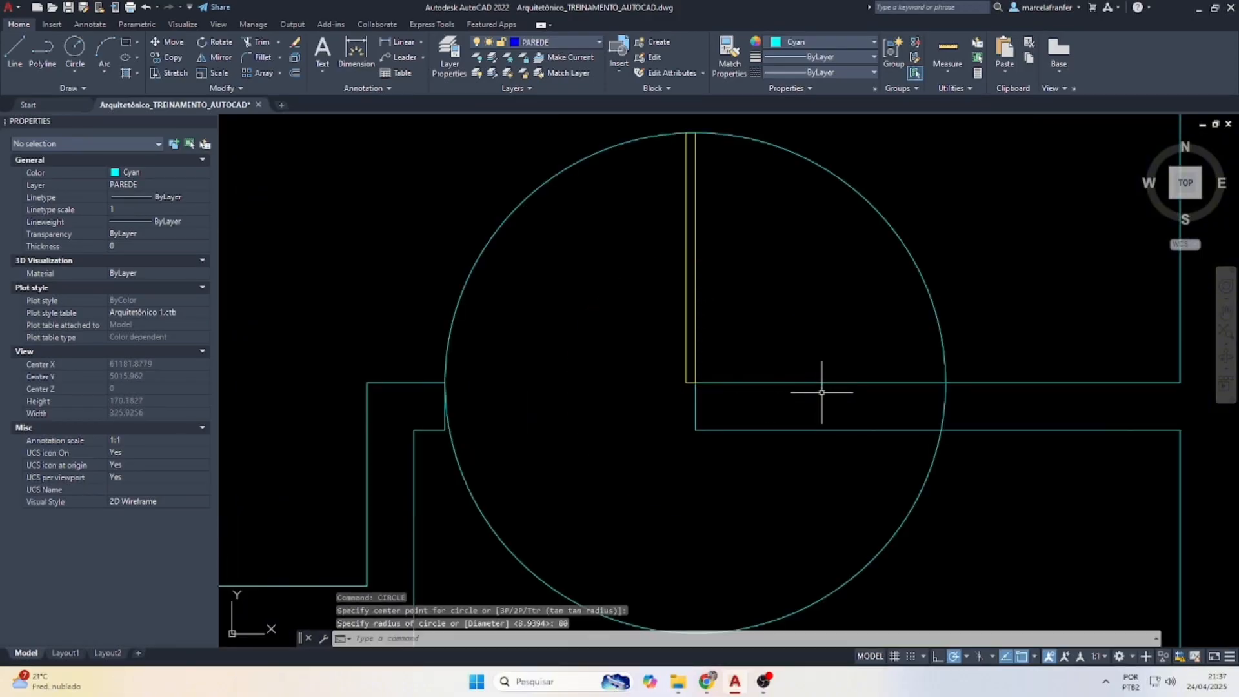
key("Escape")
Change the door swing circle's color to red.
left_click(865, 238)
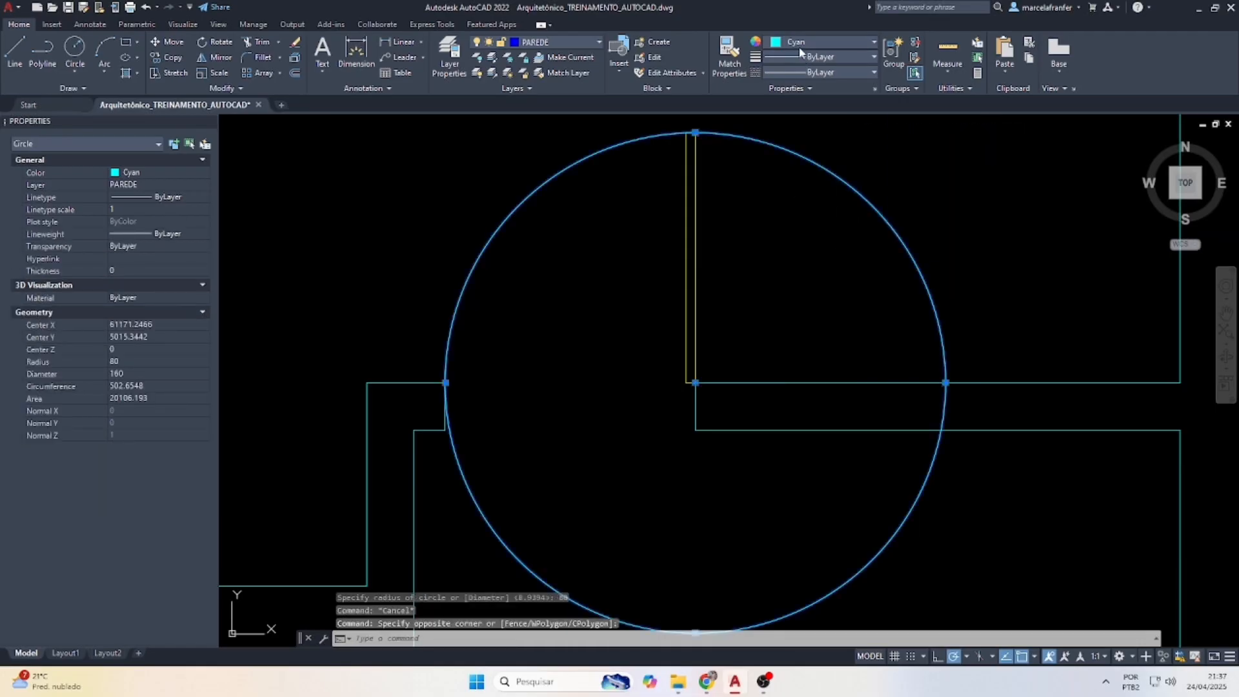
left_click(801, 42)
left_click(776, 200)
key("Escape")
key("Escape")
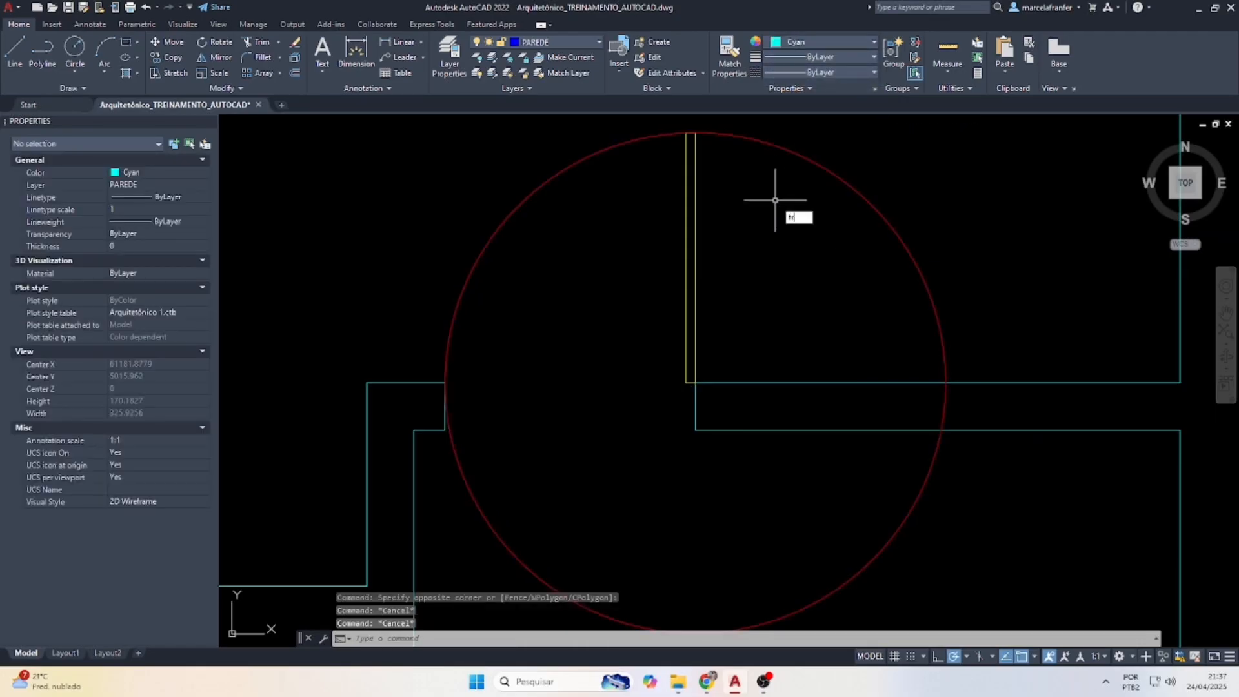
Trim the red circle to a quarter-circle door swing and delete the leftover arc inside the right wall segment.
type("tr")
key("Return")
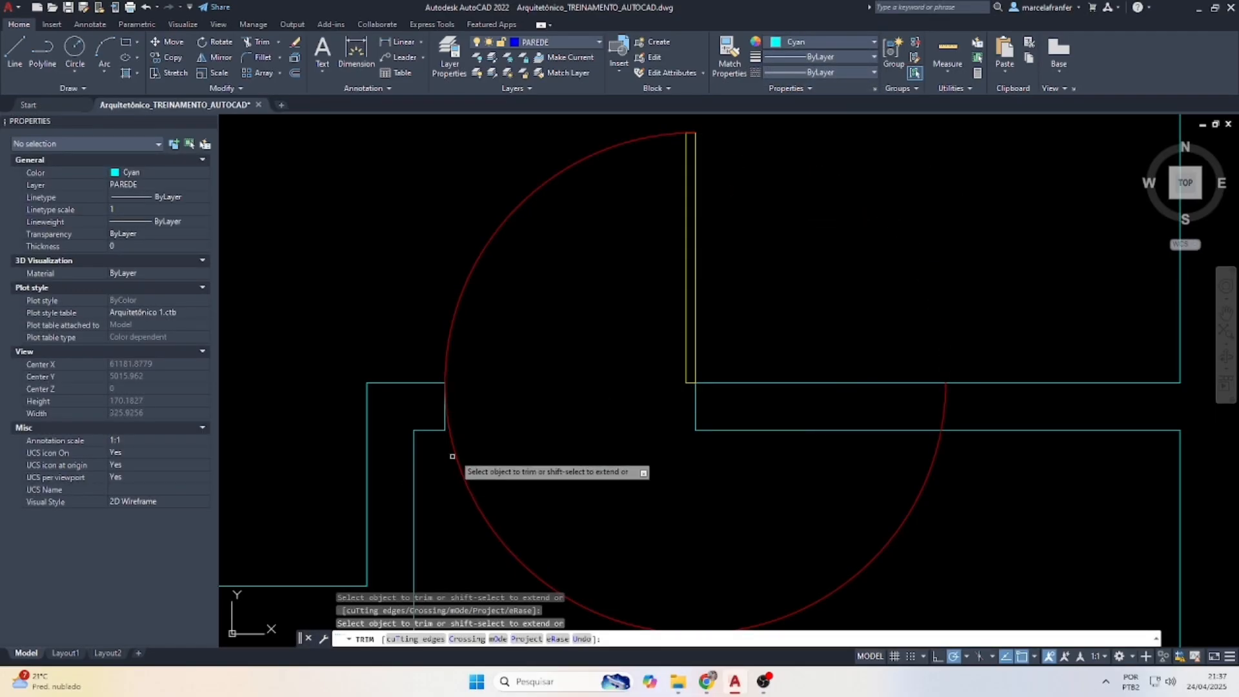
left_click(453, 456)
key("Escape")
left_click(955, 413)
left_click(872, 408)
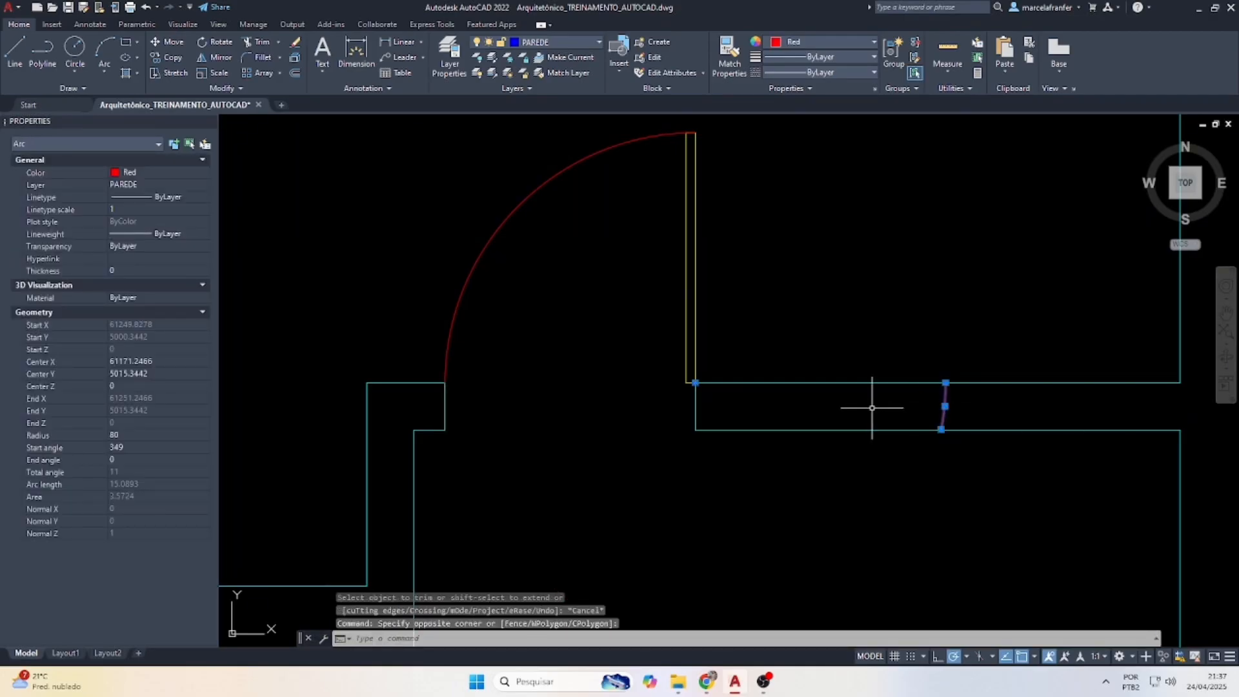
key("Delete")
Copy the vertical 80x210 door label from the lavabo door to beside the new entrance door leaf.
scroll(872, 408, "down", 8)
scroll(677, 291, "up", 3)
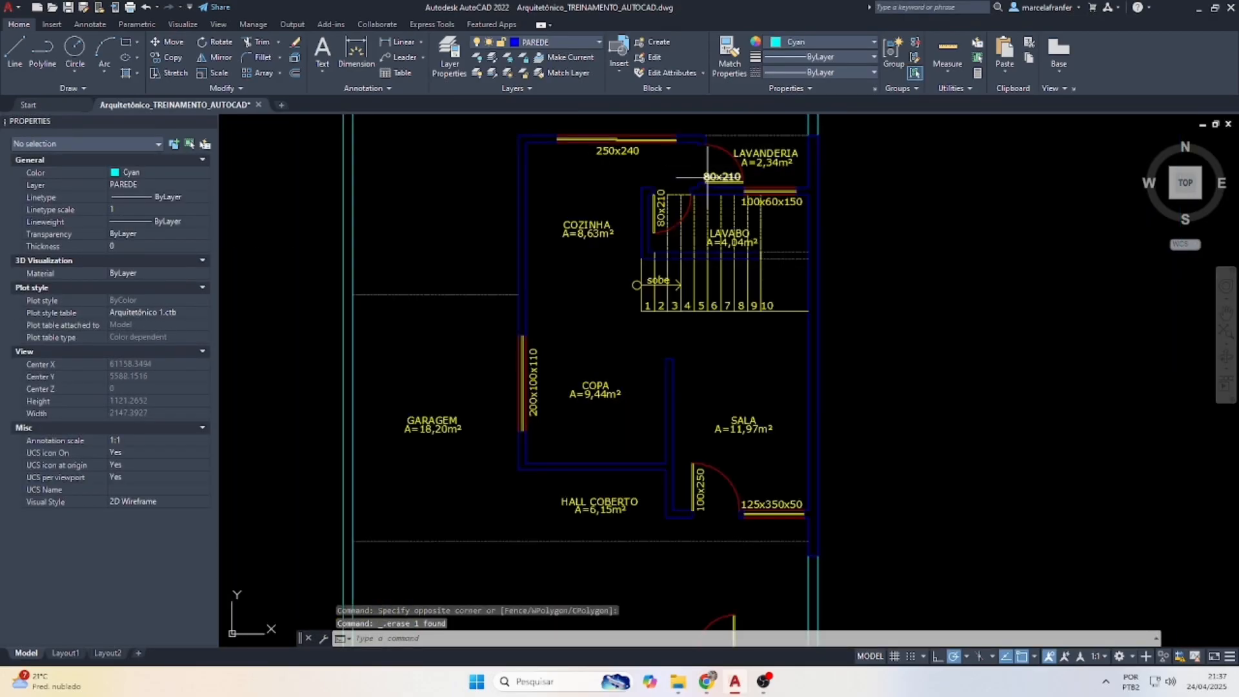
scroll(646, 217, "up", 2)
left_click(661, 208)
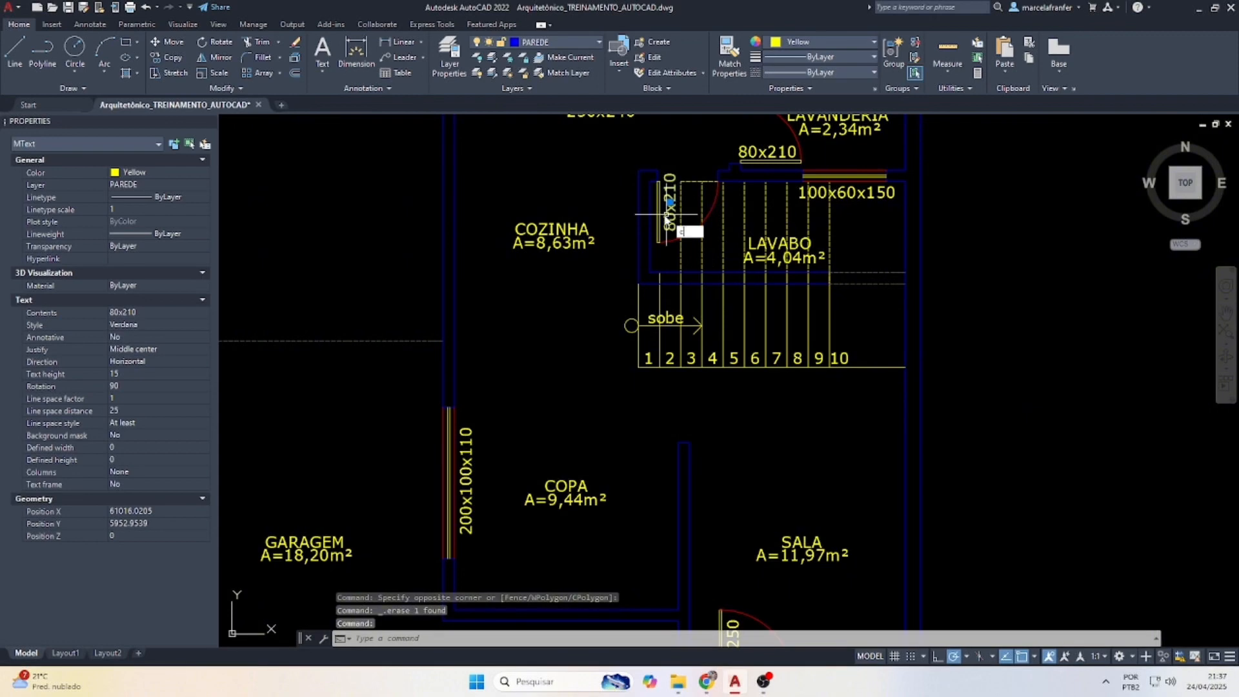
key("Return")
left_click(670, 206)
scroll(710, 387, "down", 5)
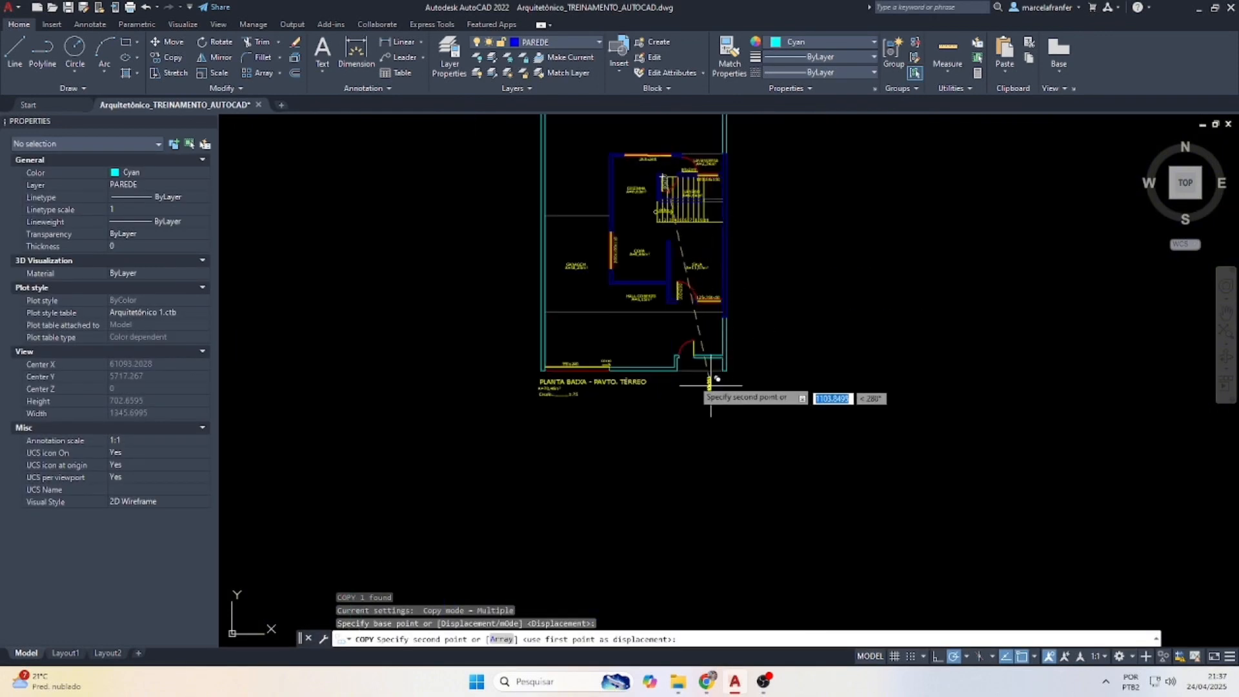
scroll(700, 325, "up", 6)
scroll(700, 326, "up", 4)
left_click(714, 291)
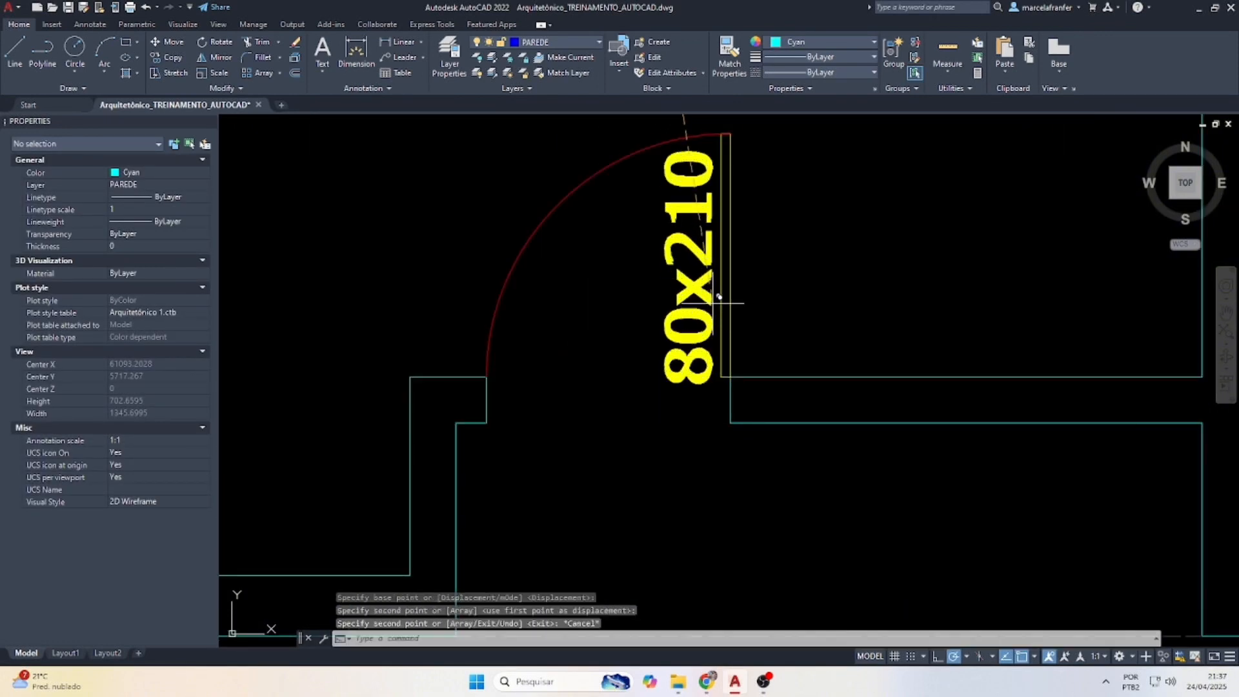
key("Escape")
Change the entrance door's copied label to 80x230.
double_click(674, 210)
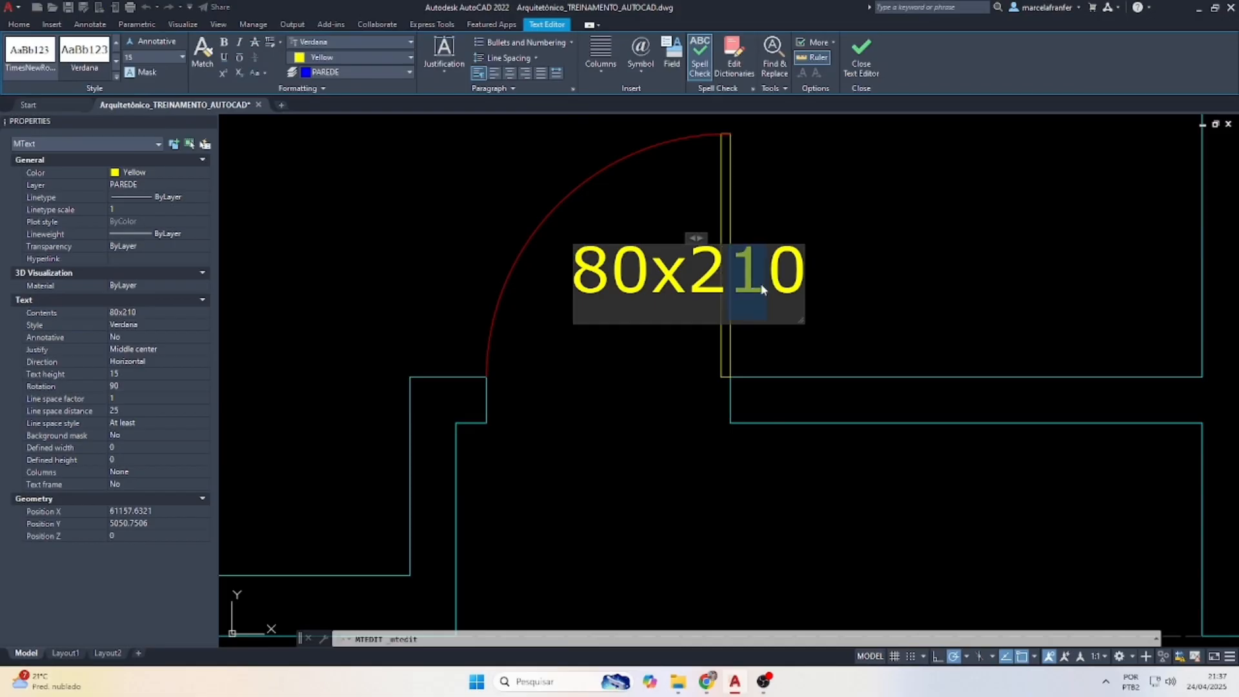
type("32")
left_click(814, 231)
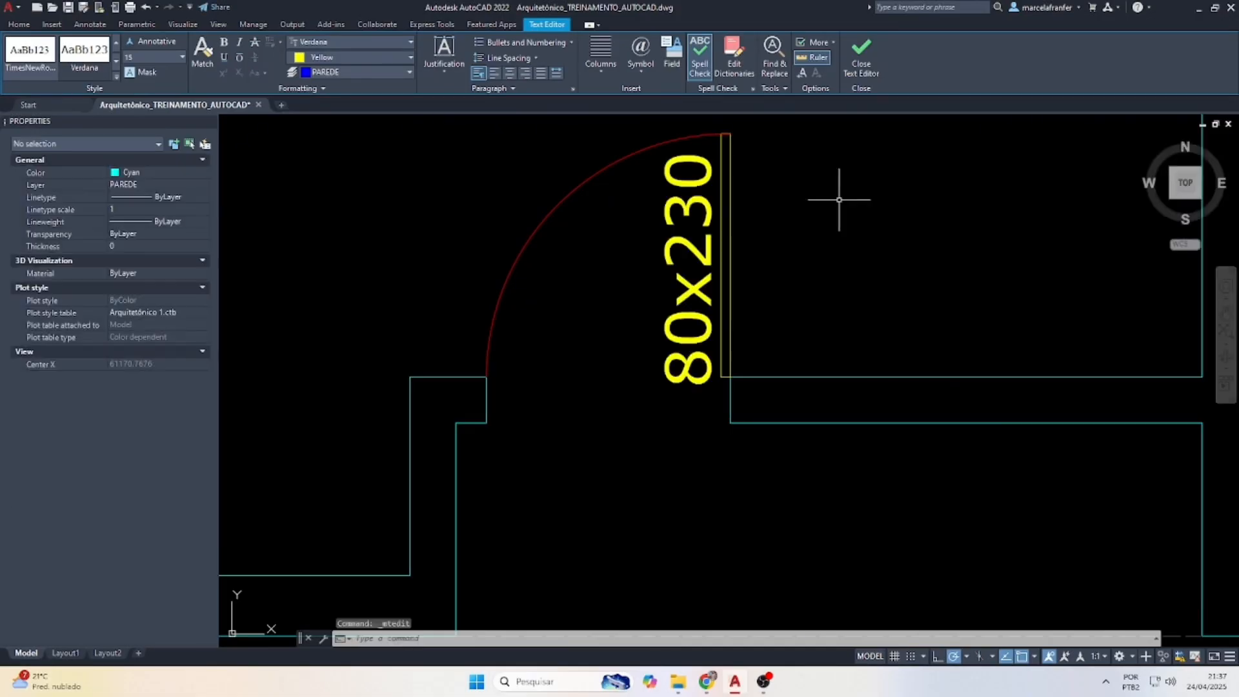
scroll(725, 327, "down", 8)
key("Escape")
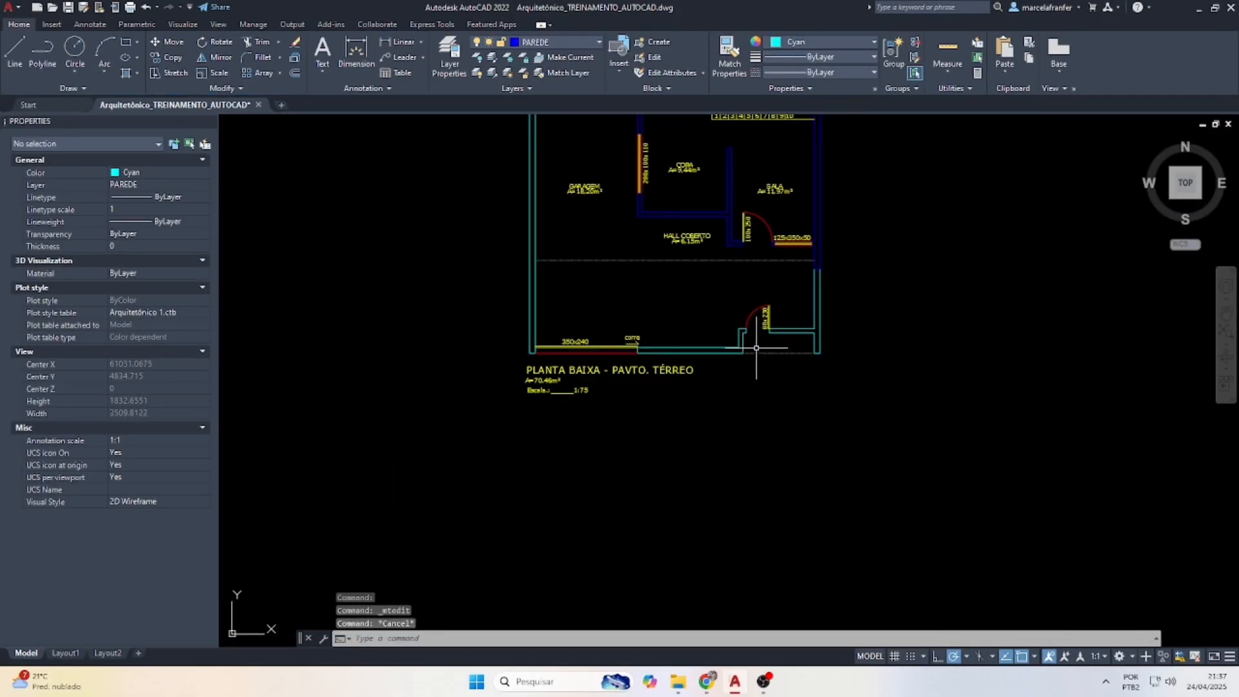
scroll(756, 348, "up", 3)
scroll(741, 351, "down", 4)
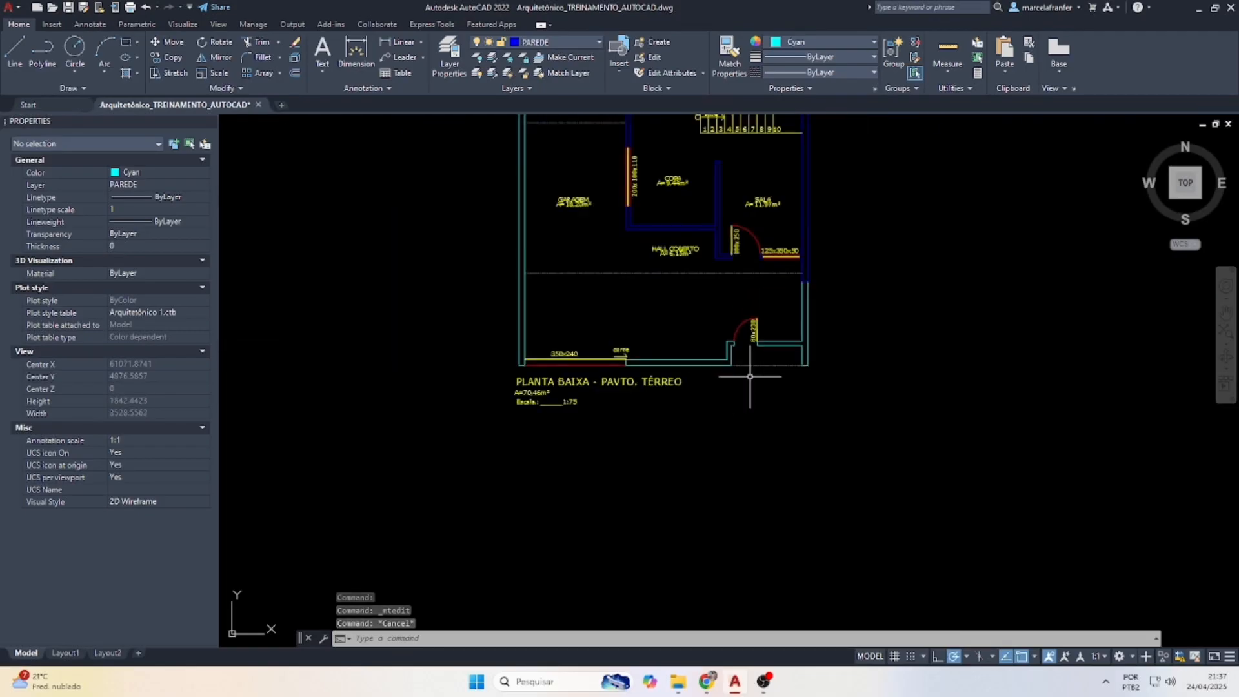
scroll(757, 332, "up", 2)
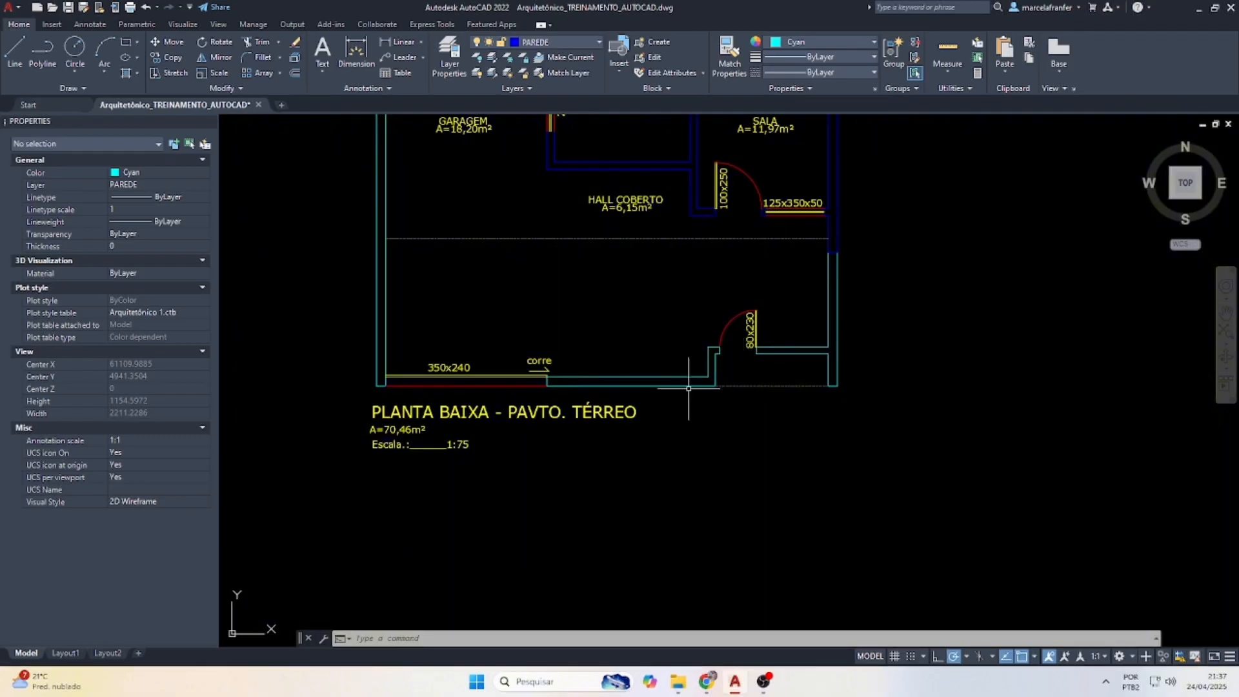
scroll(610, 394, "up", 2)
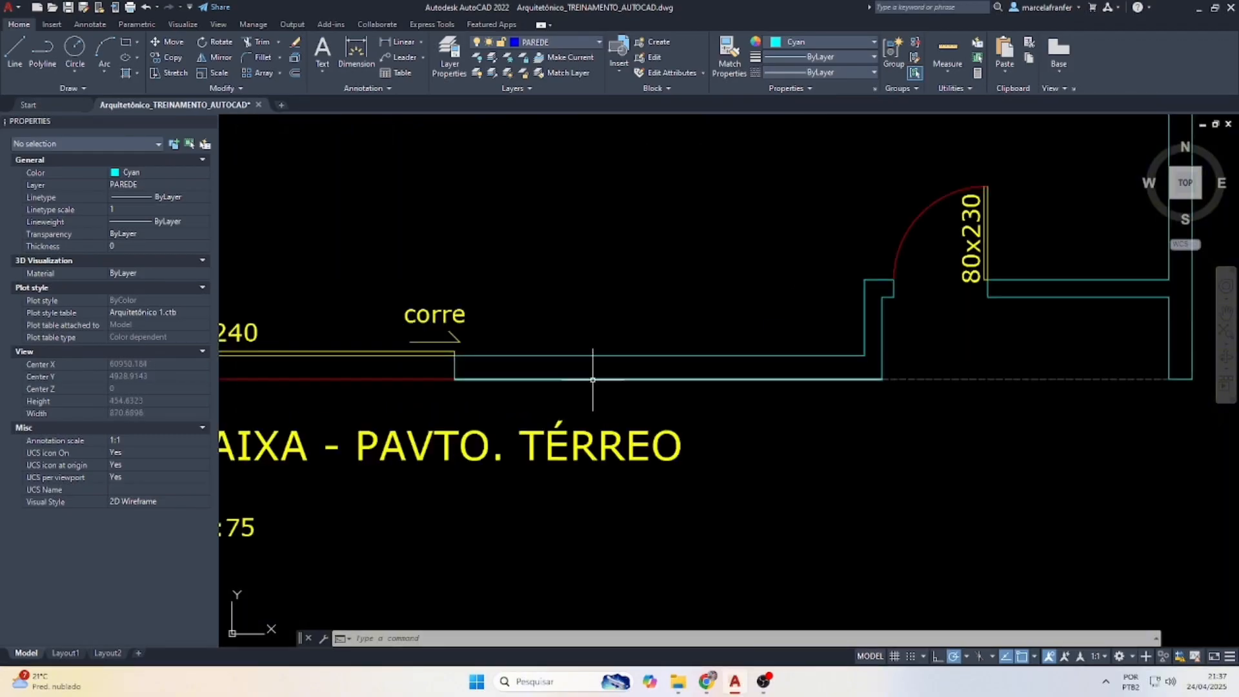
key("Return")
scroll(601, 378, "up", 2)
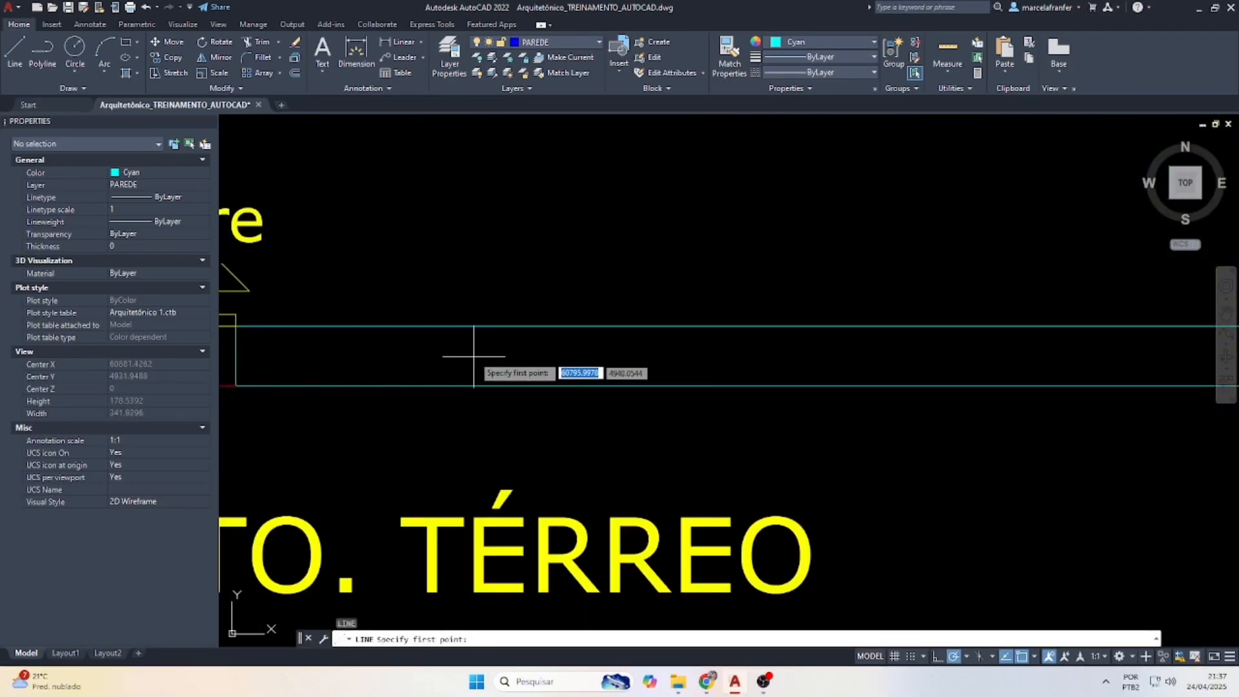
scroll(871, 323, "down", 2)
key("Escape")
left_click(862, 318)
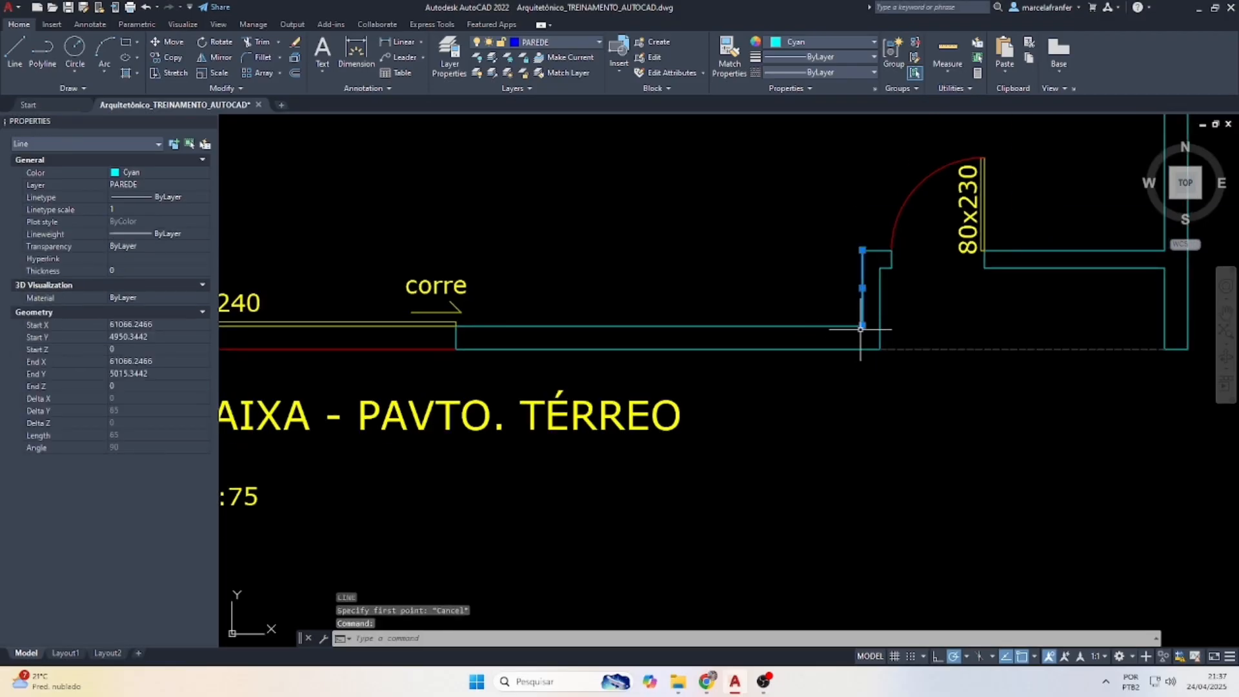
left_click(863, 326)
key("Escape")
key("Escape")
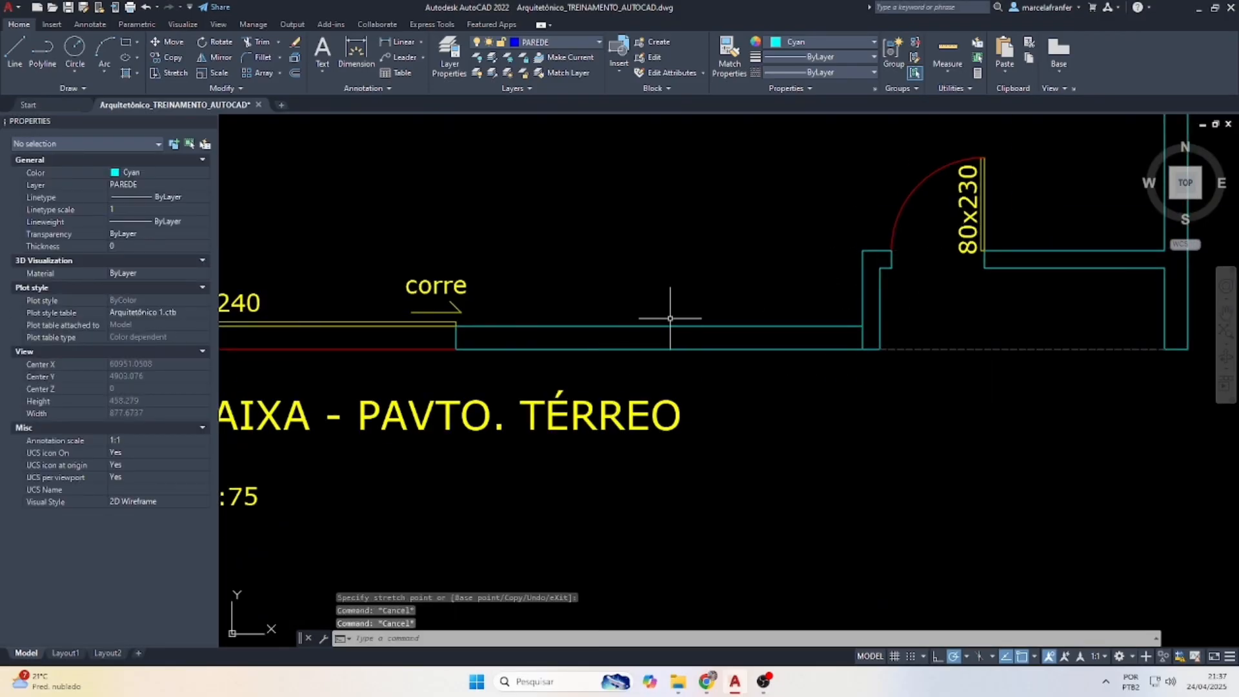
Offset the front wall's short end line beside the sliding gate by 25 into the wall, away from the gate.
key("Return")
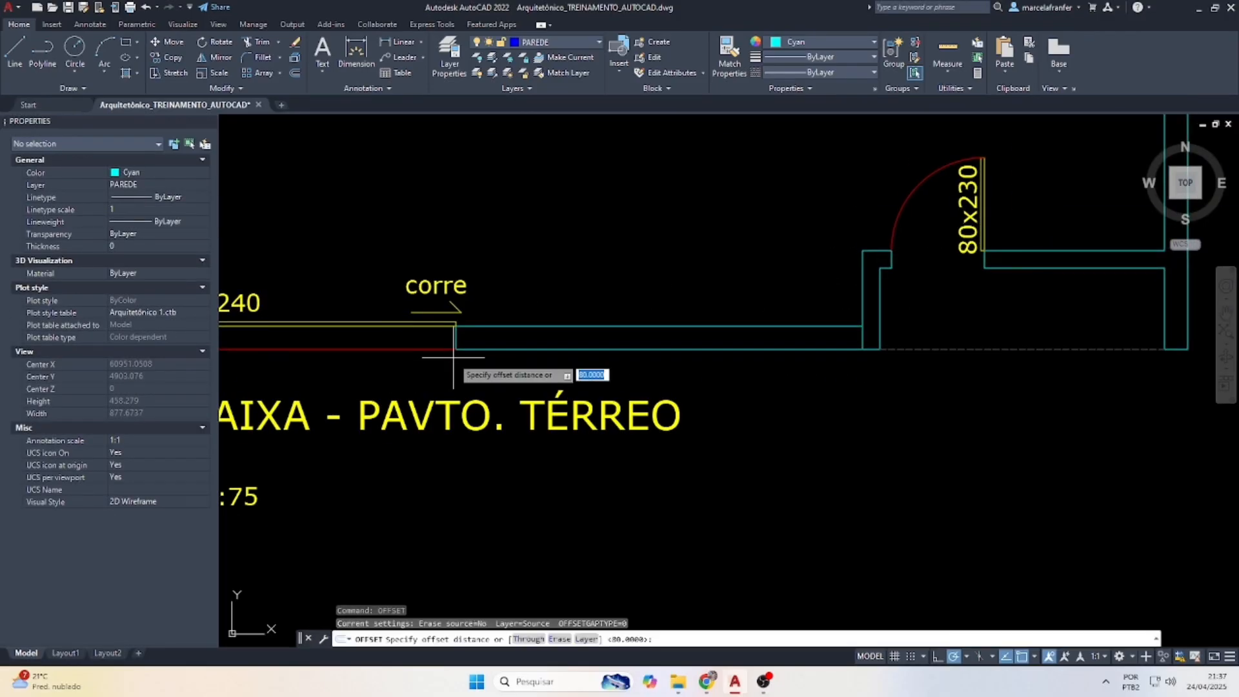
type("25")
key("Return")
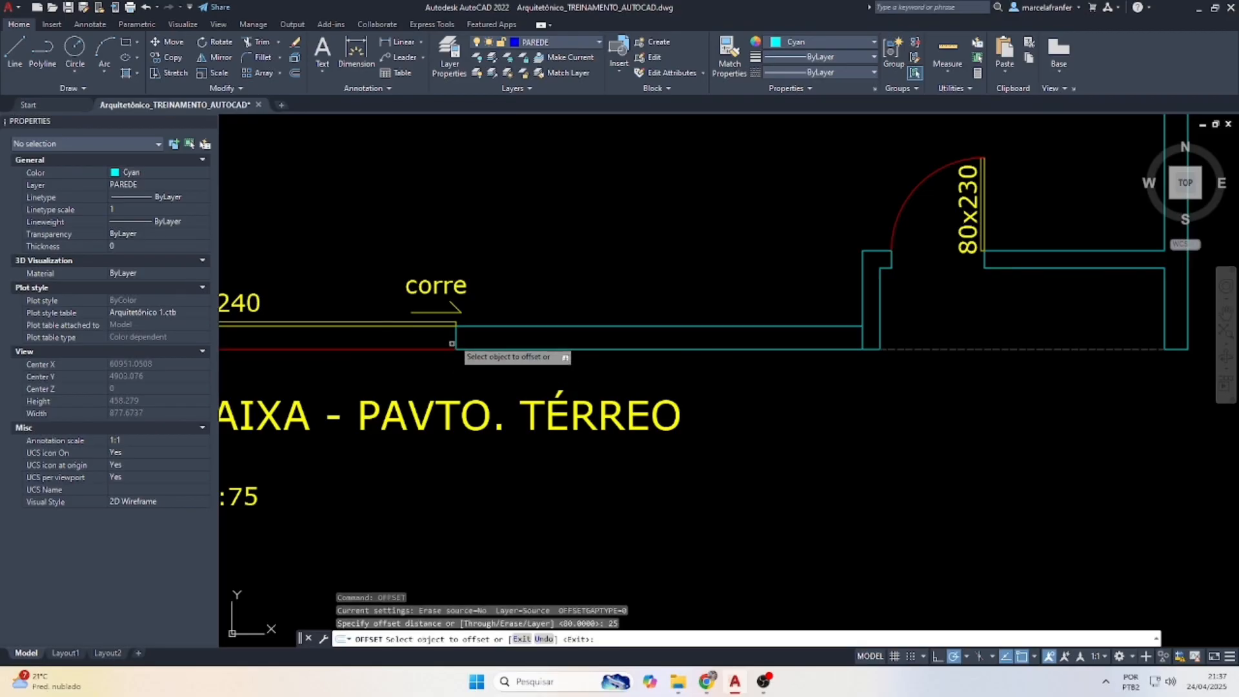
left_click(457, 338)
left_click(520, 341)
key("Escape")
key("Escape")
key("Escape")
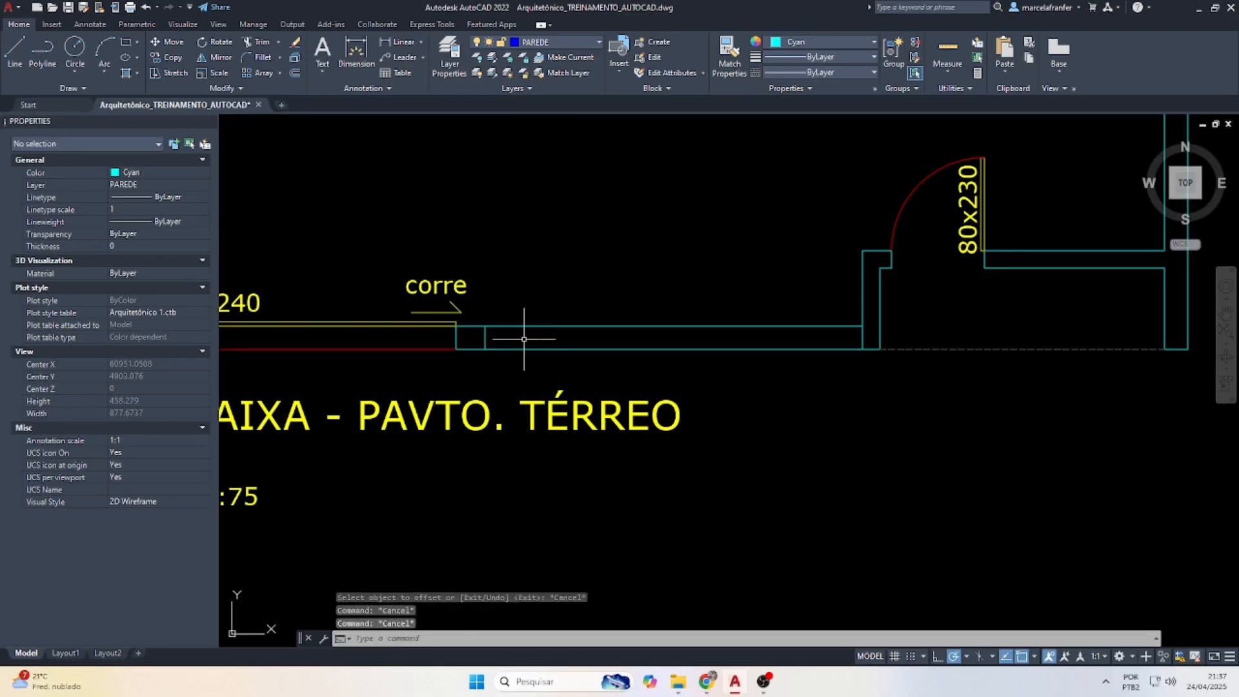
Trim away both long front wall lines between the new offset line and the entrance recess wall.
type("tr")
key("Return")
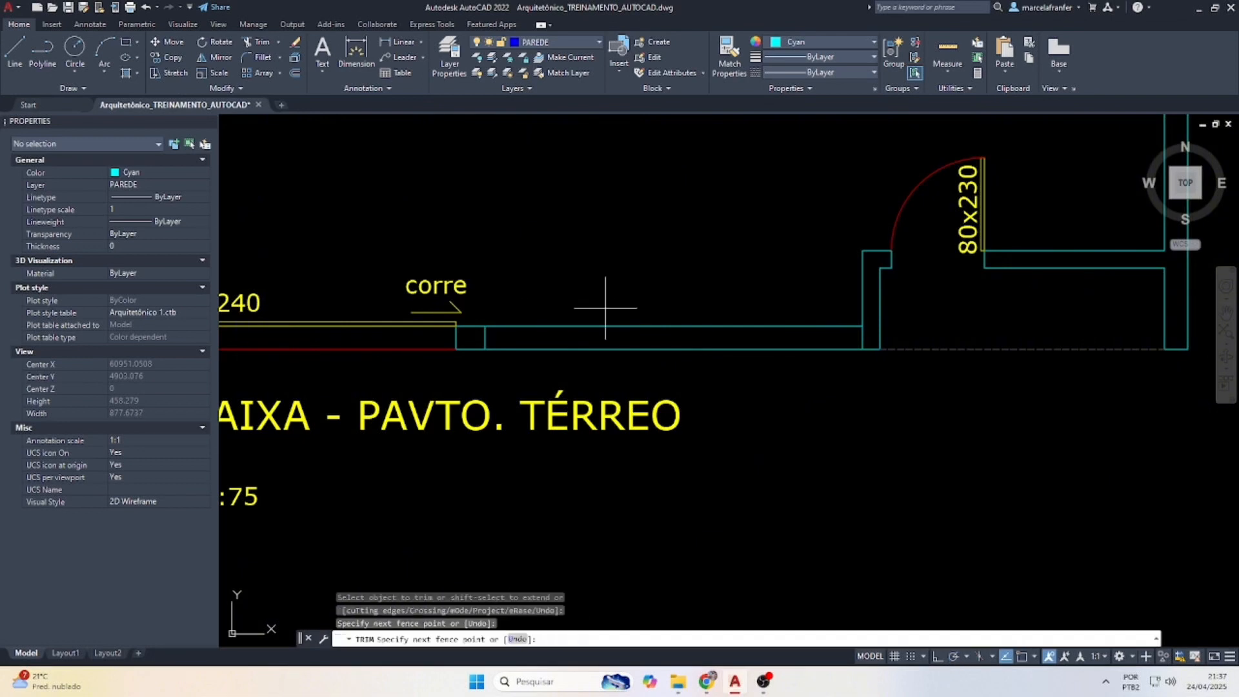
left_click_drag(604, 310, 613, 352)
key("Escape")
Draw two parallel horizontal lines across the wall gap, from the short wall stub's outer corners to the entrance recess wall.
type("l")
key("Return")
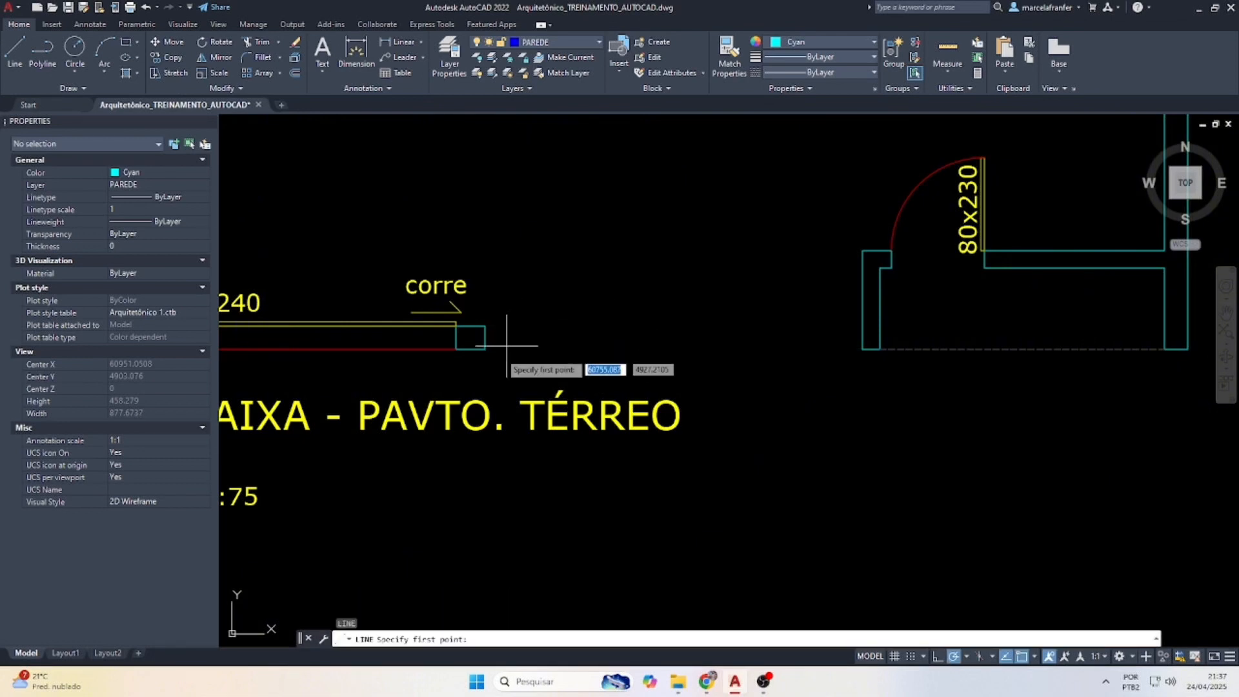
left_click(484, 350)
key("Escape")
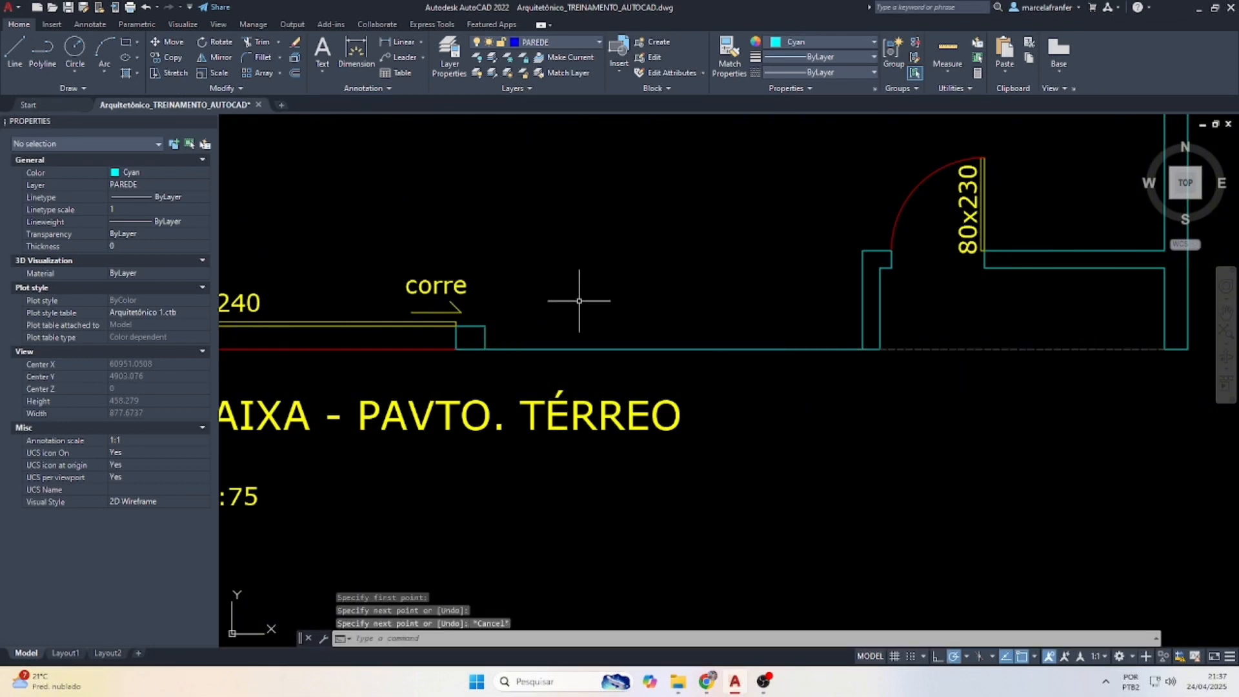
key("Return")
left_click(484, 326)
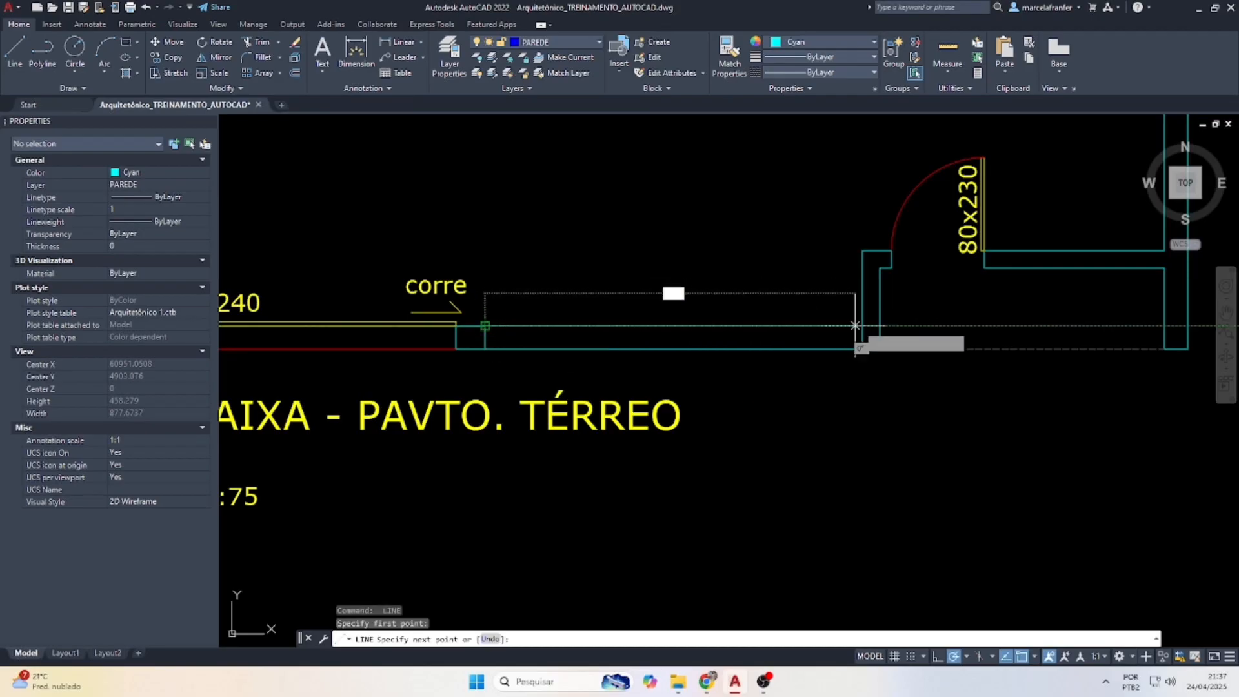
key("Escape")
Change the color of the two new horizontal lines across the gap to yellow.
left_click(829, 310)
left_click(794, 354)
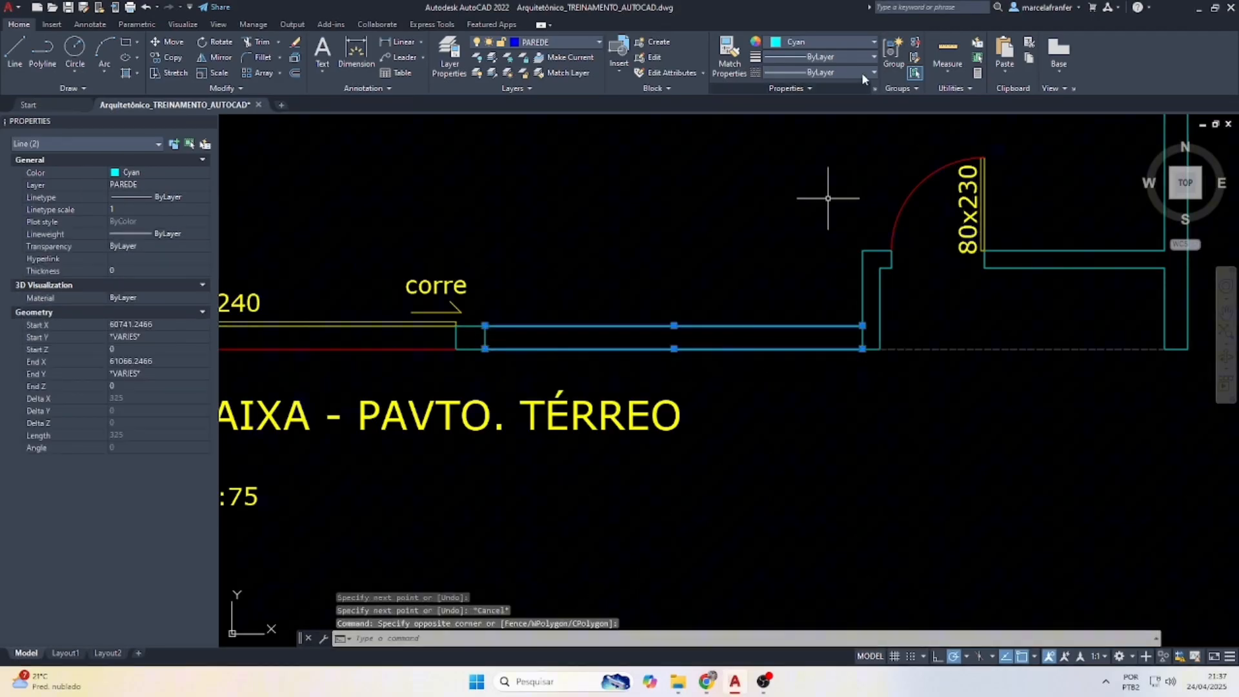
left_click(831, 43)
left_click(792, 97)
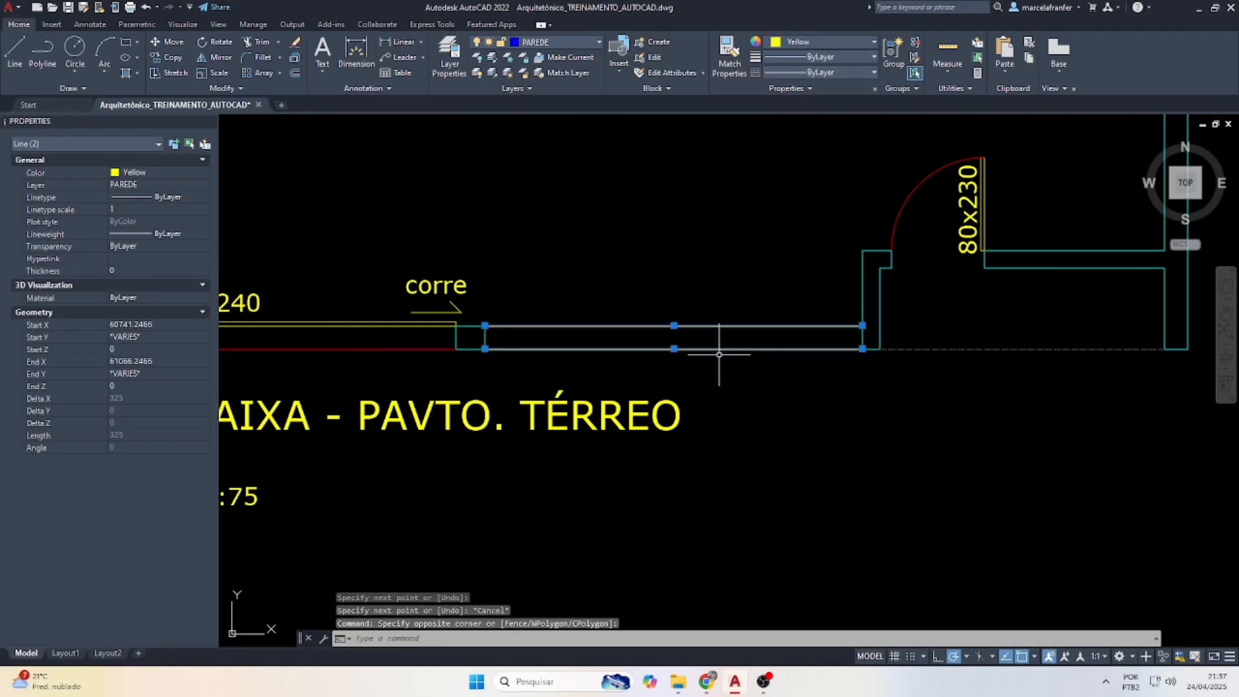
key("Escape")
key("Escape")
Offset the inner yellow line of the gap by 4 toward the outer yellow line.
type("o")
key("Return")
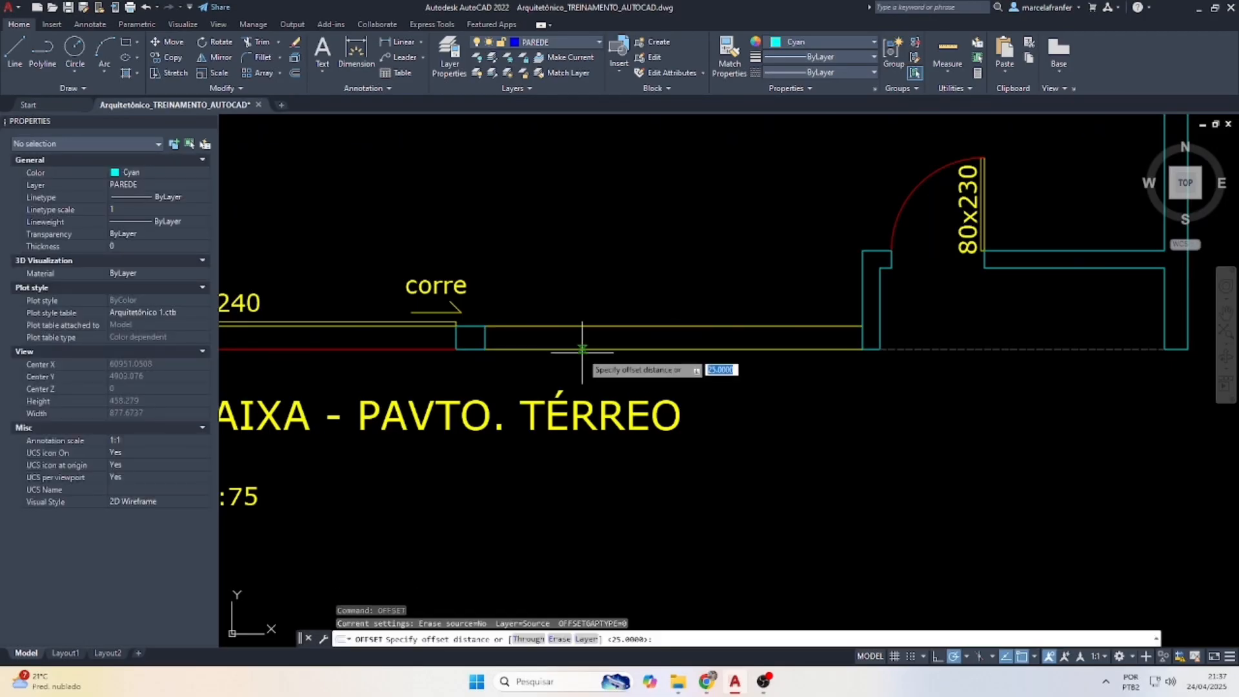
type("4")
key("Return")
scroll(591, 346, "up", 2)
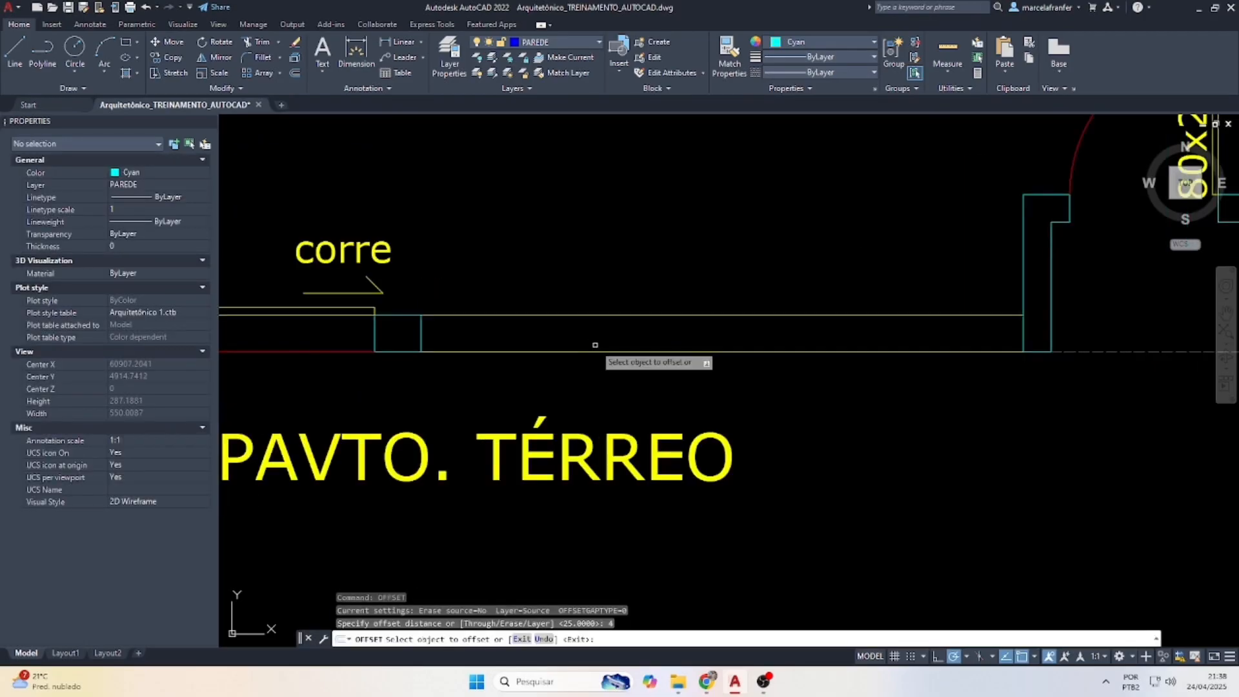
left_click(608, 316)
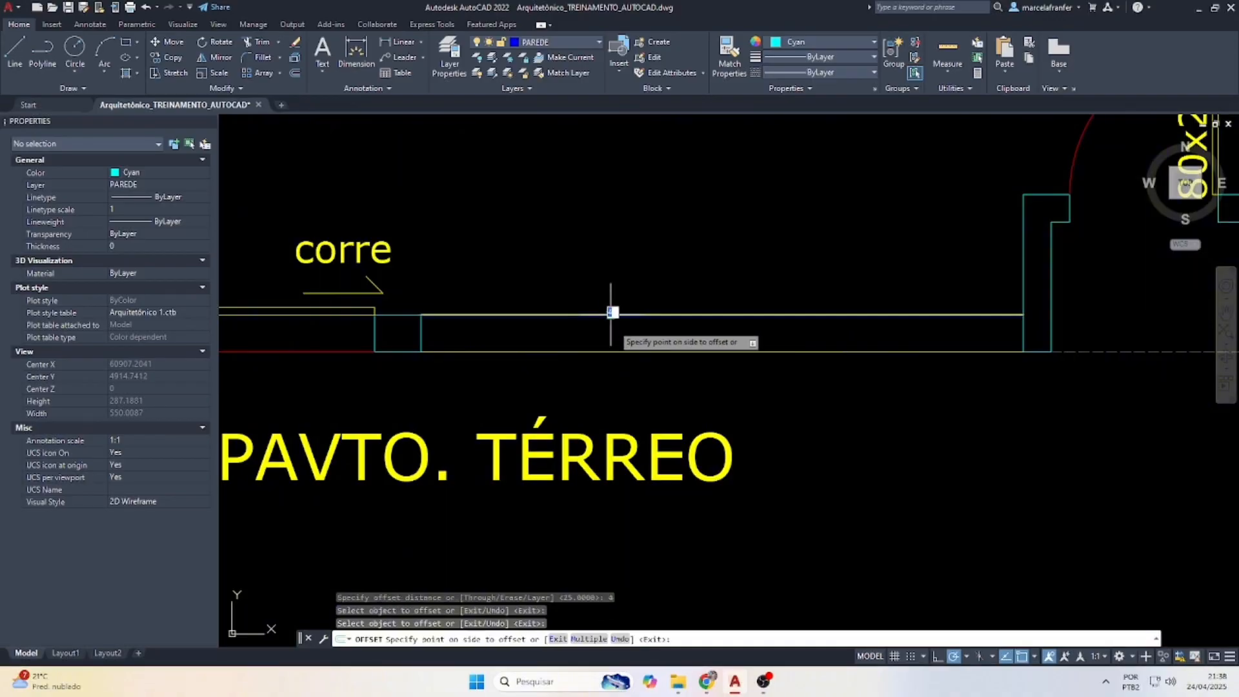
left_click(611, 341)
key("Escape")
Offset the newly created yellow line by another 4 toward the outer edge of the front wall.
key("Return")
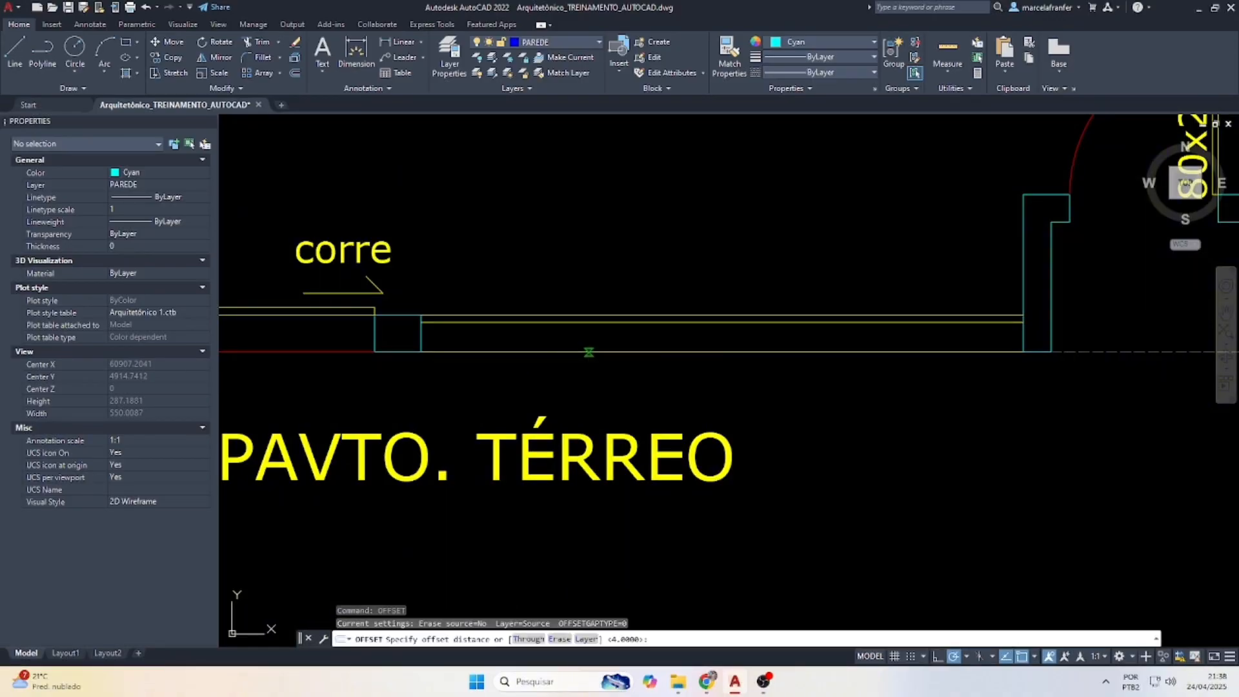
key("Return")
left_click(626, 321)
left_click(763, 363)
key("Escape")
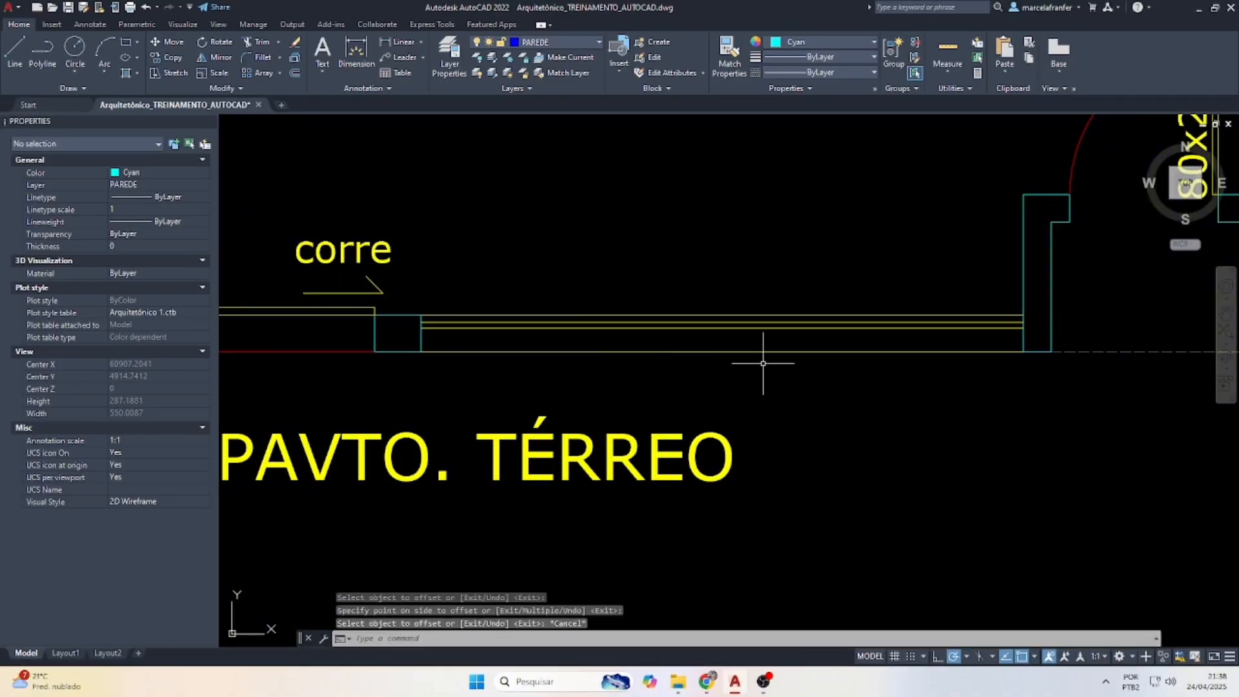
Change the two outer lines of the front opening beside the 80x230 door to red color 10.
scroll(691, 269, "up", 2)
scroll(619, 334, "down", 6)
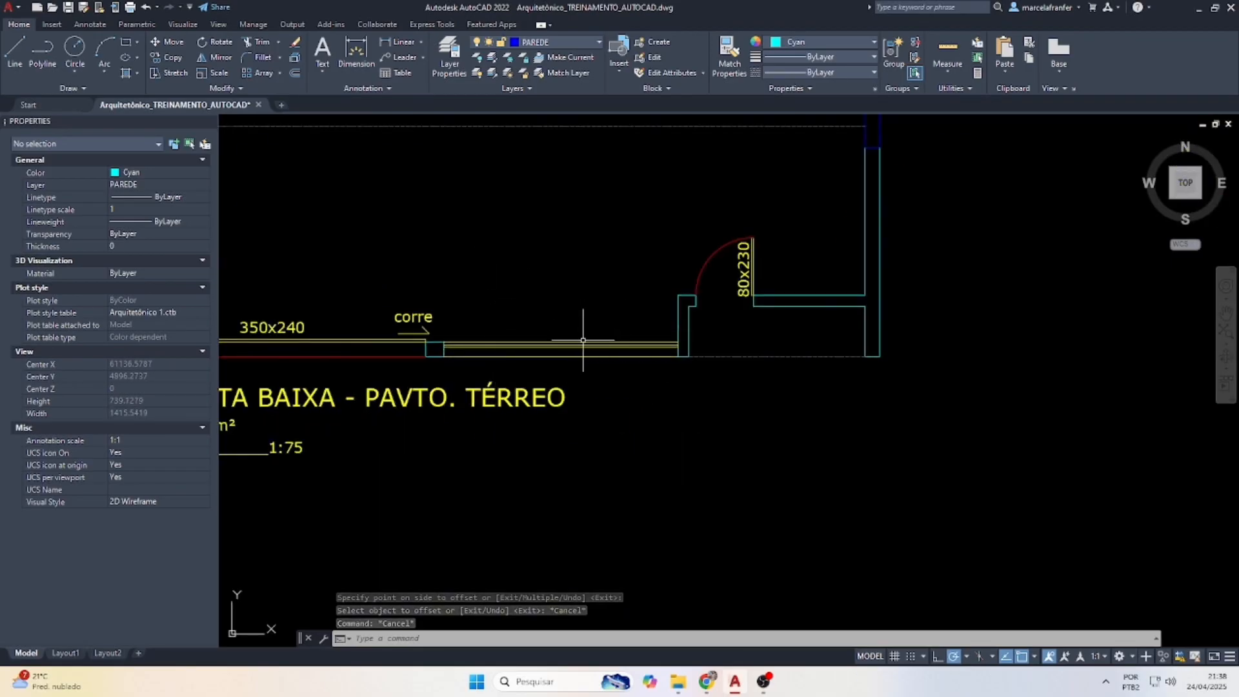
scroll(601, 355, "up", 4)
left_click(673, 308)
left_click(669, 344)
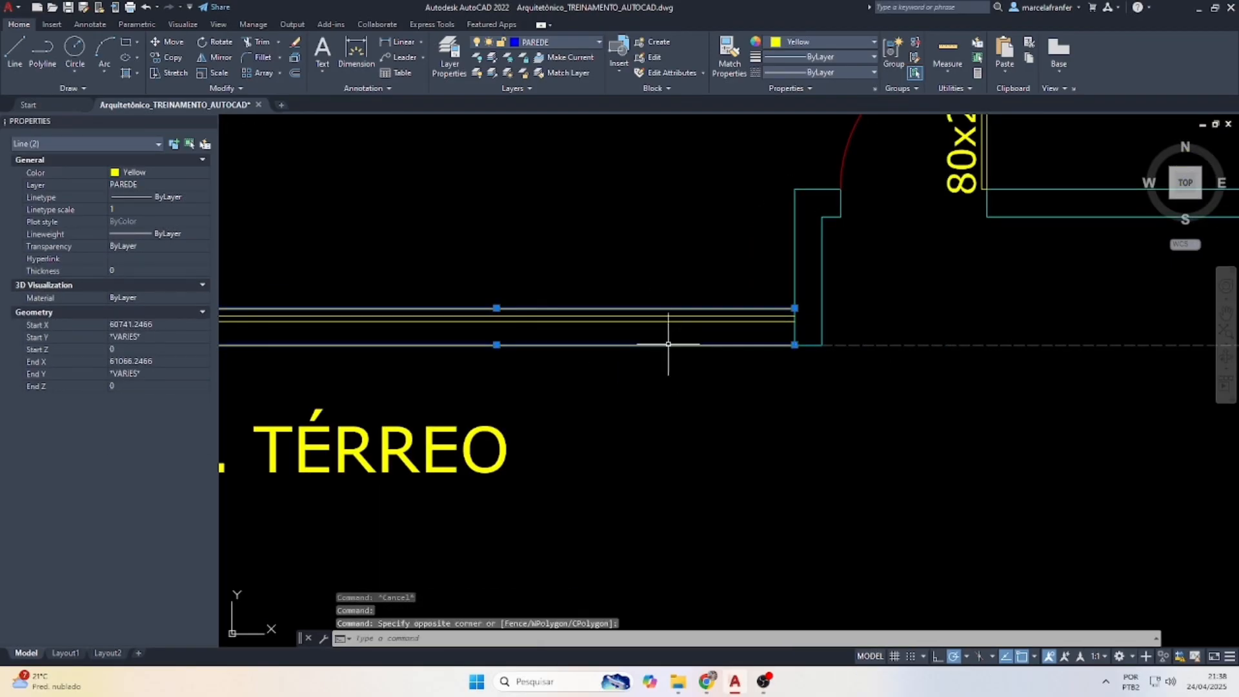
left_click(823, 41)
left_click(775, 182)
key("Escape")
key("Escape")
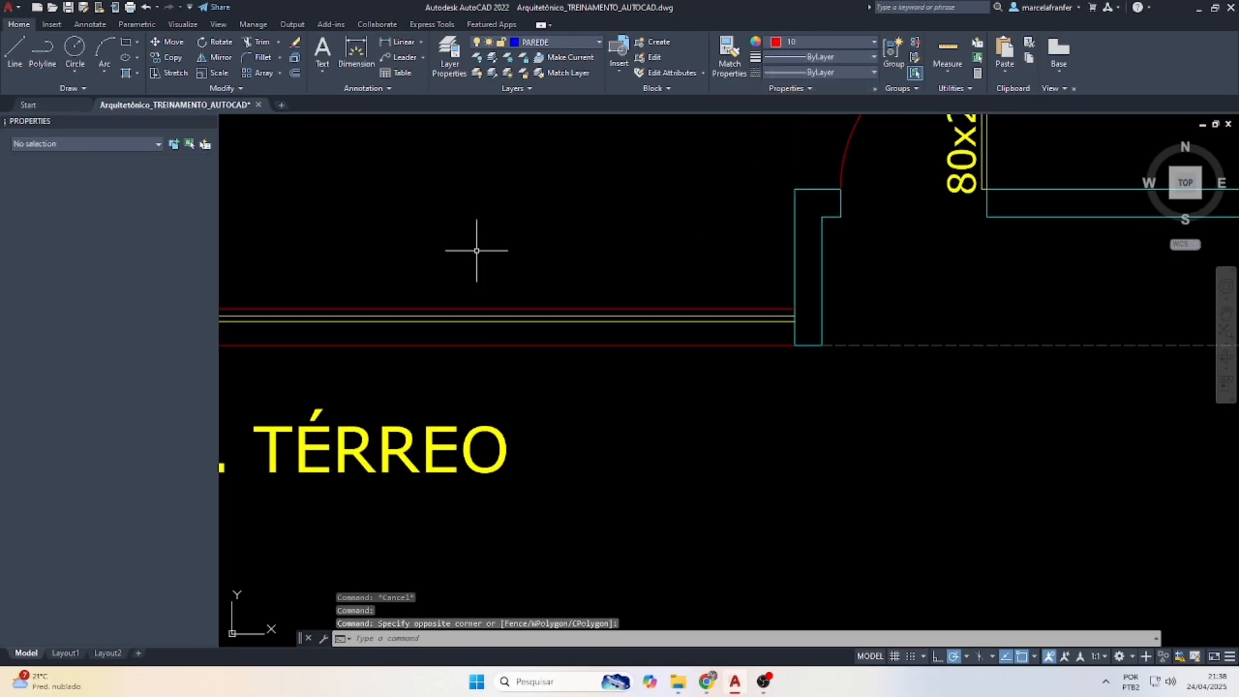
Draw a horizontal line 715 long behind the front facade, from the 80x230 door pillar's corner to the opposite side wall.
scroll(562, 258, "down", 4)
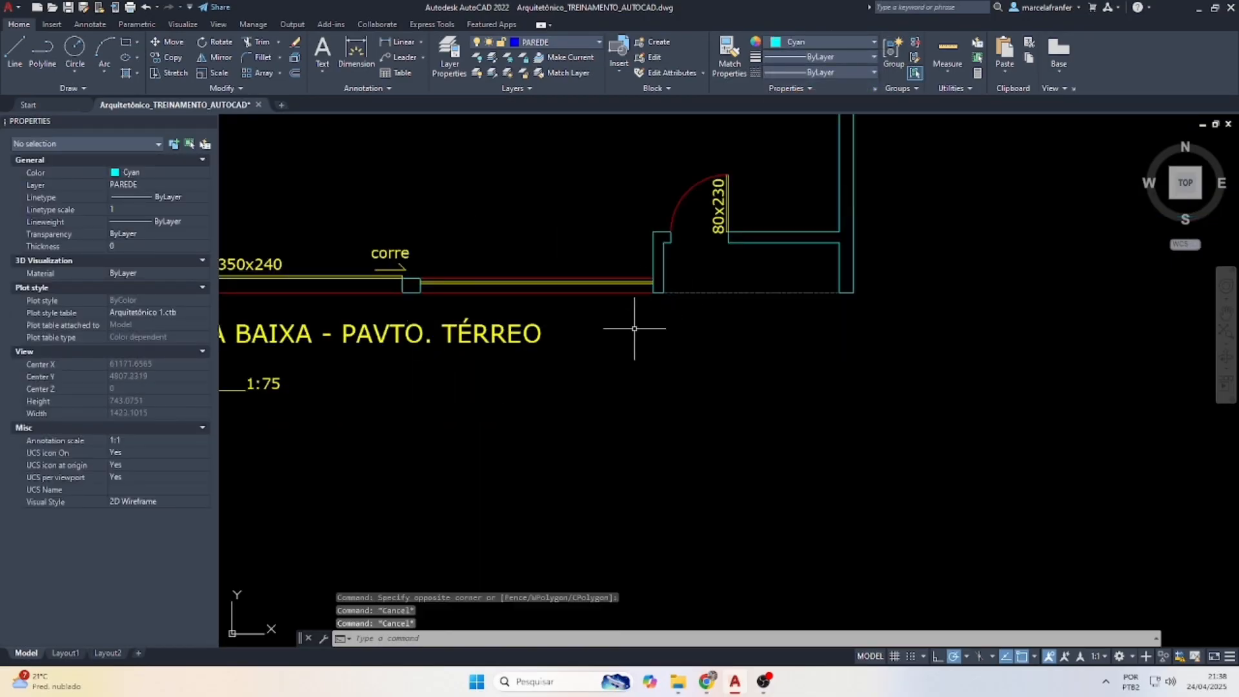
scroll(601, 311, "down", 2)
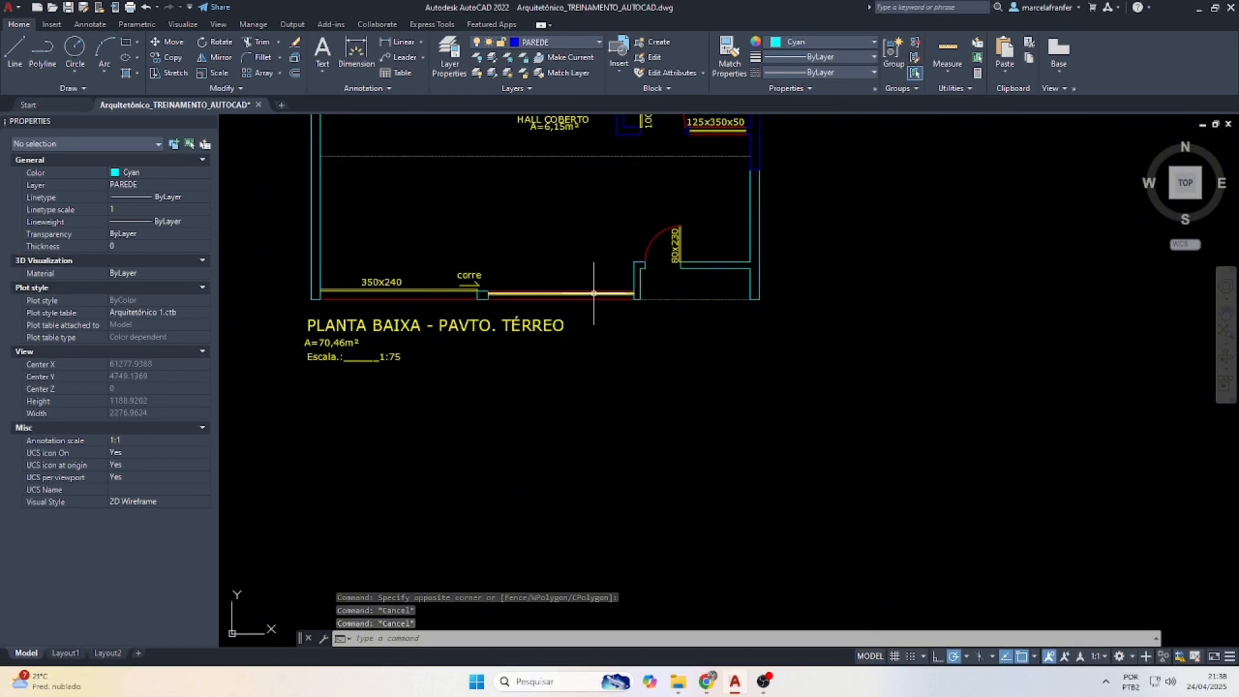
key("l")
key("Return")
scroll(830, 199, "up", 2)
left_click(836, 193)
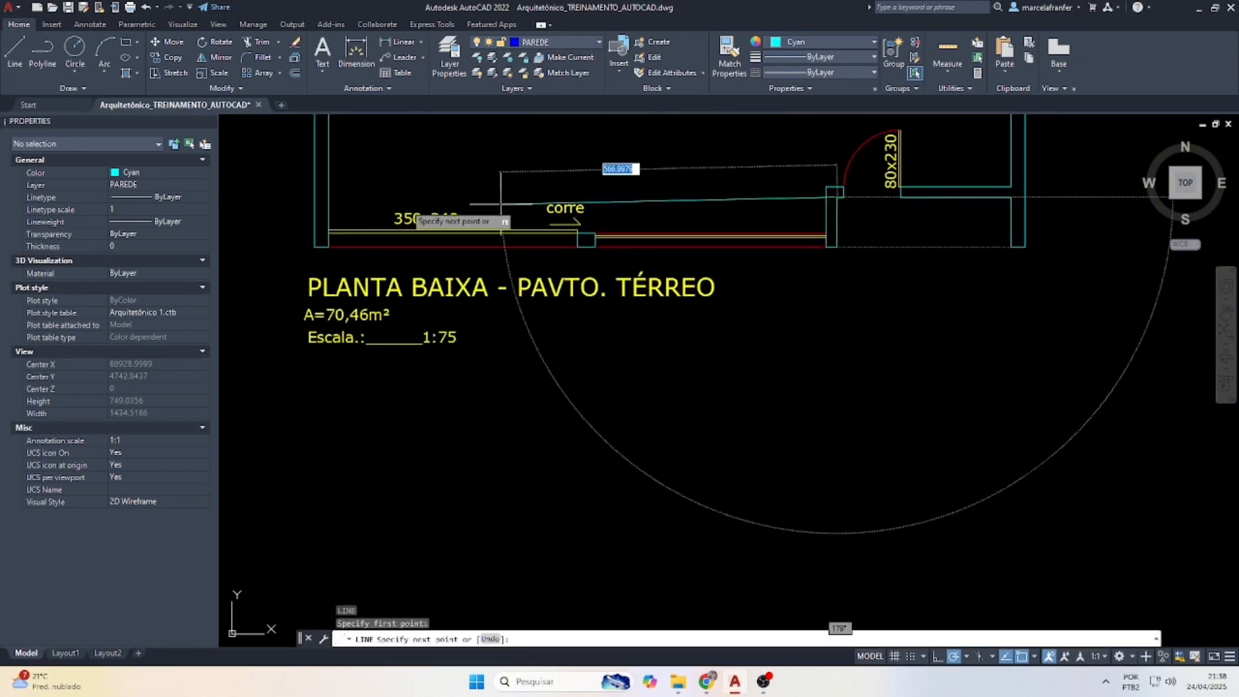
left_click(330, 197)
key("Escape")
key("Escape")
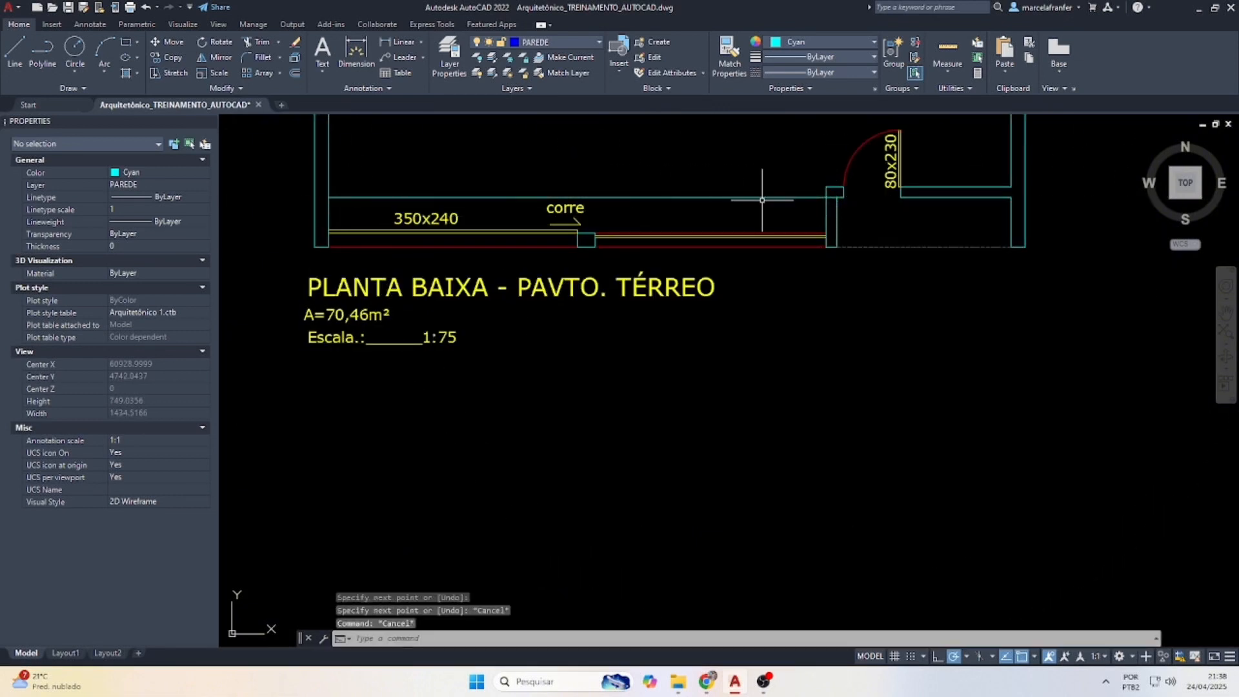
Measure between the front facade and the new horizontal line with a linear dimension, without placing it.
left_click(762, 200)
key("Escape")
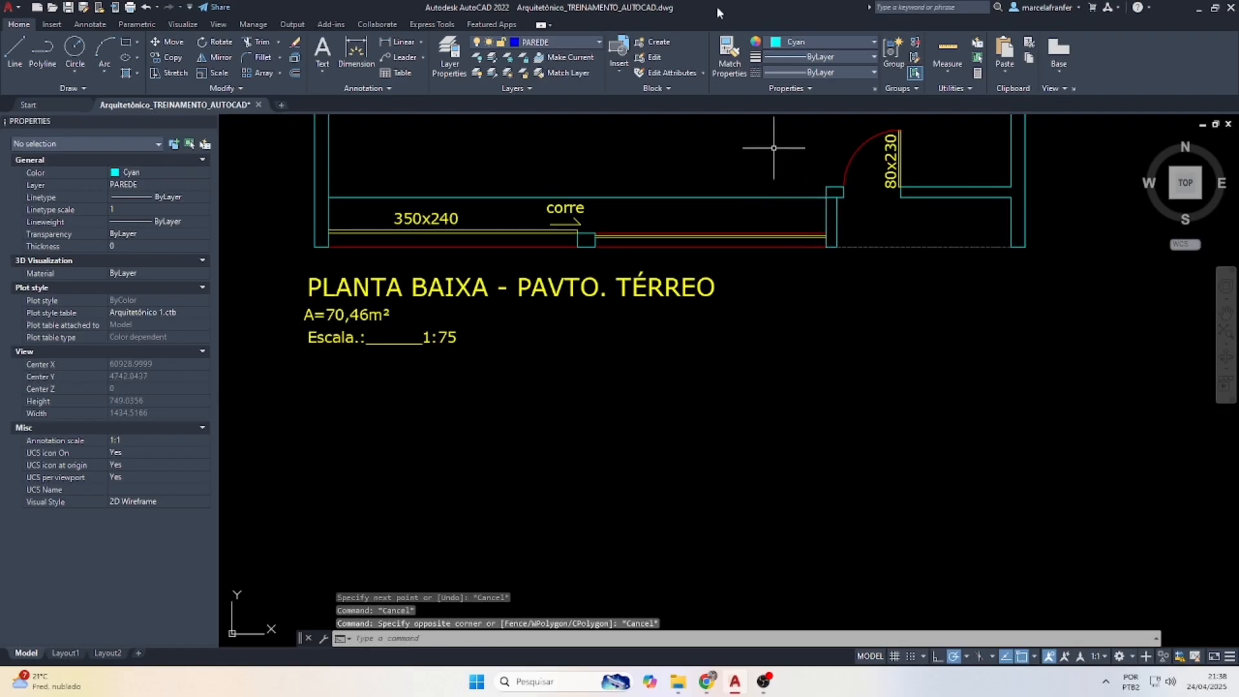
left_click(408, 42)
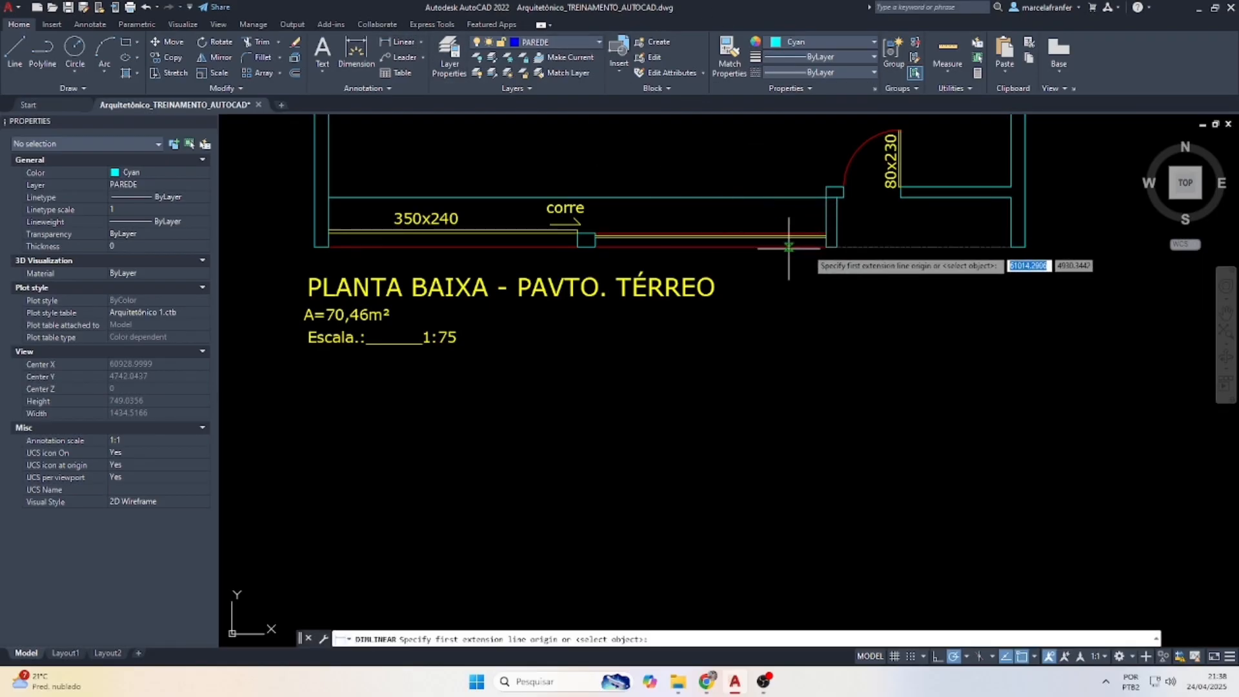
left_click(840, 195)
key("Escape")
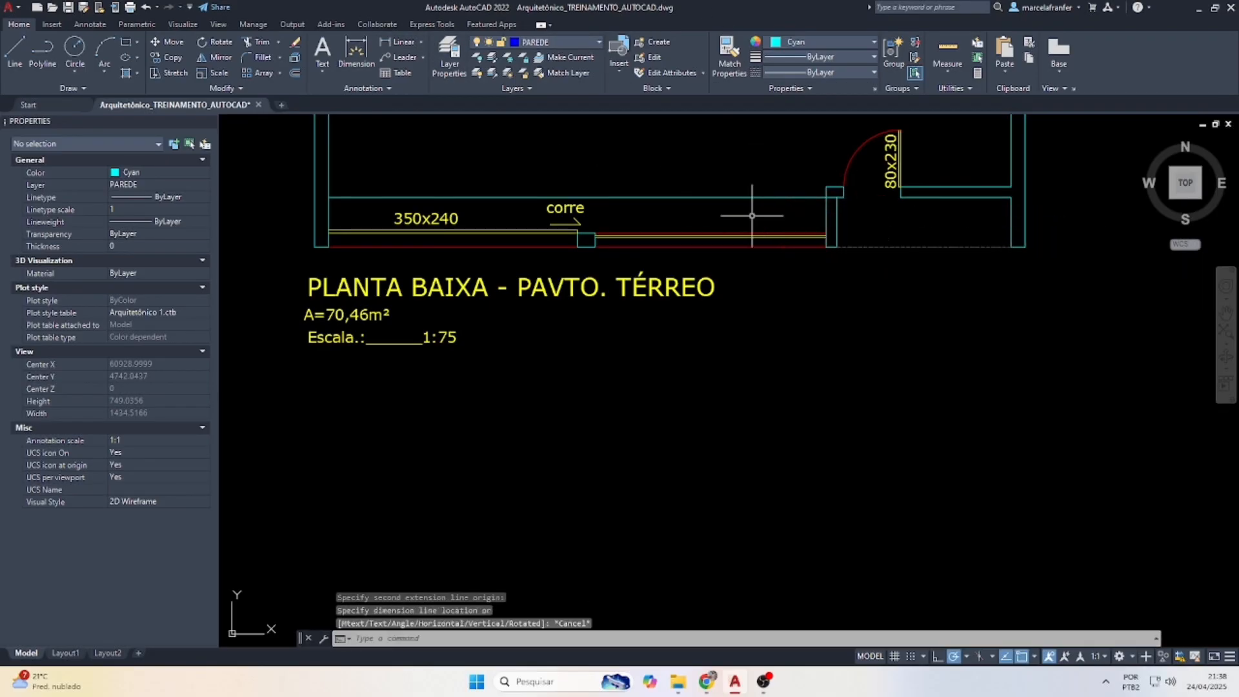
Change the new horizontal line's color to gray 99,100,102.
left_click(714, 209)
left_click(695, 179)
left_click(779, 44)
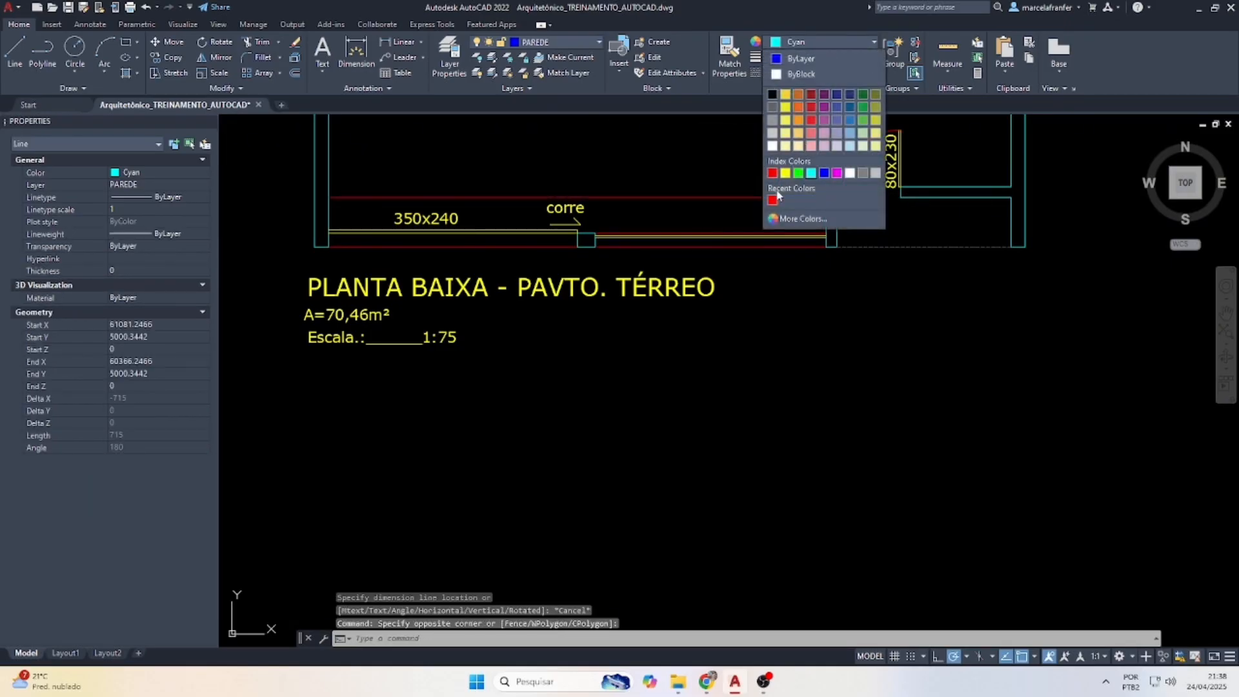
key("Escape")
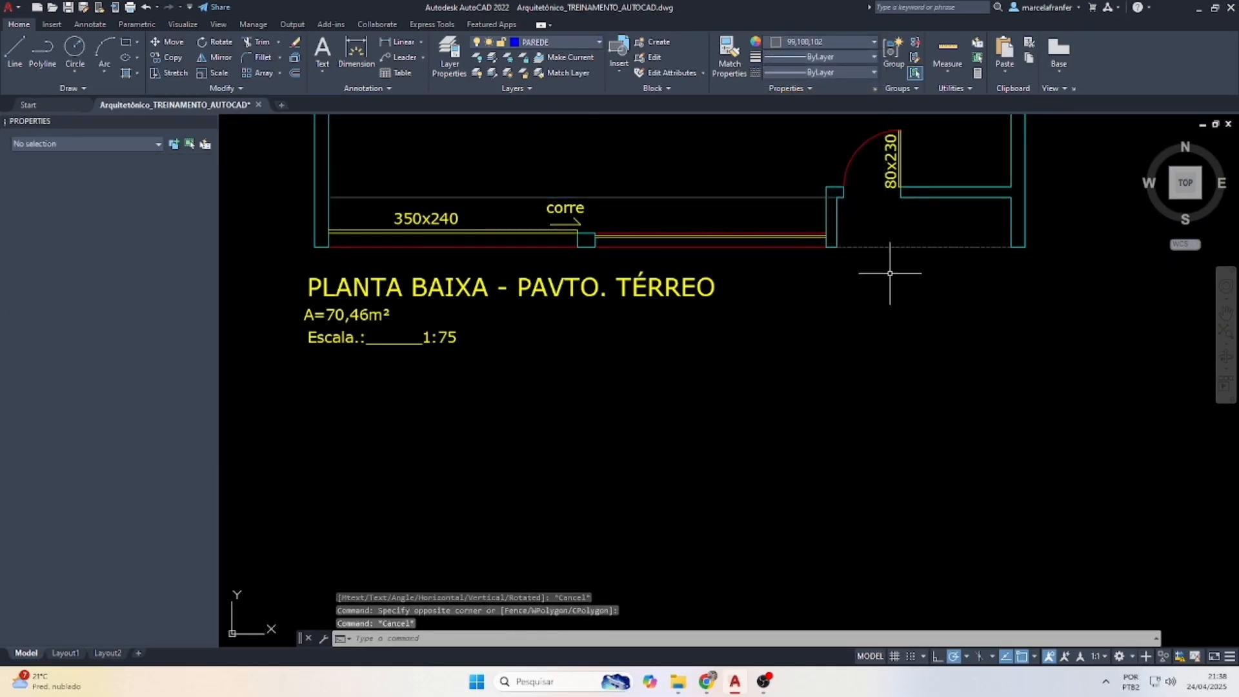
Match the new horizontal line's properties to the dashed line closing the front recess below the 80x230 door.
left_click(880, 269)
left_click(857, 228)
type("MA")
key("Return")
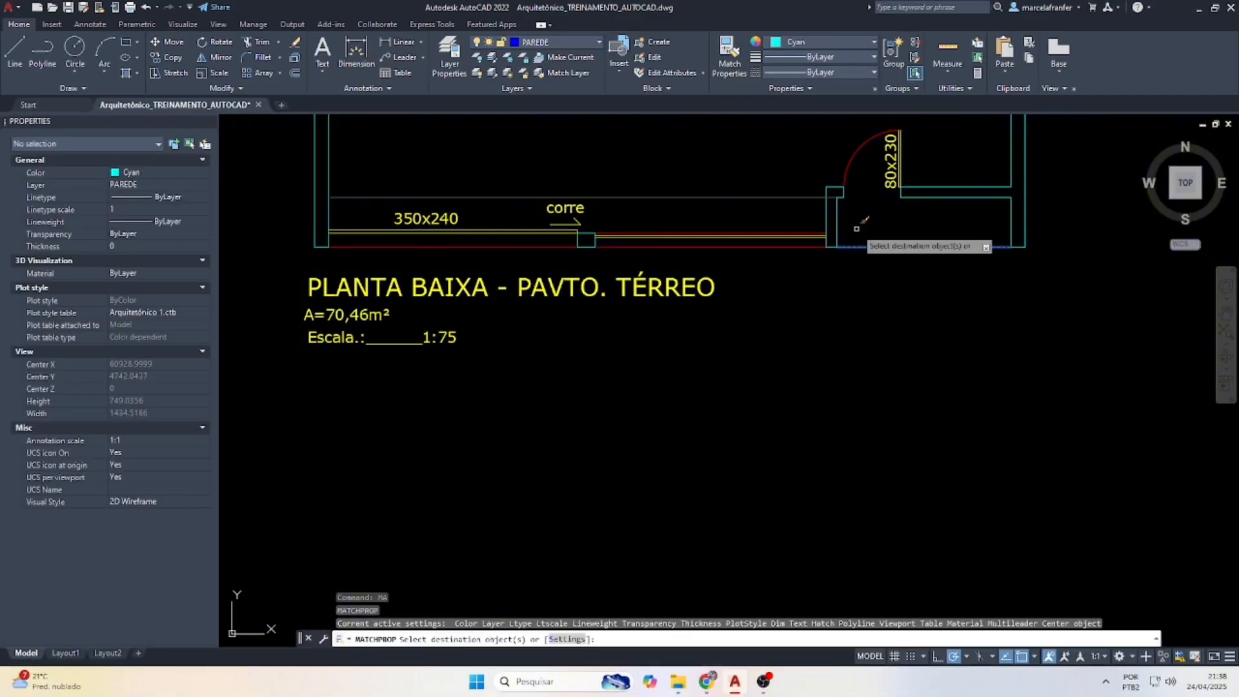
left_click(762, 208)
left_click(734, 185)
key("Escape")
Shorten the dashed line's pillar end so it stops at the pillar's garage-side face.
scroll(858, 198, "up", 2)
left_click(800, 184)
left_click(789, 225)
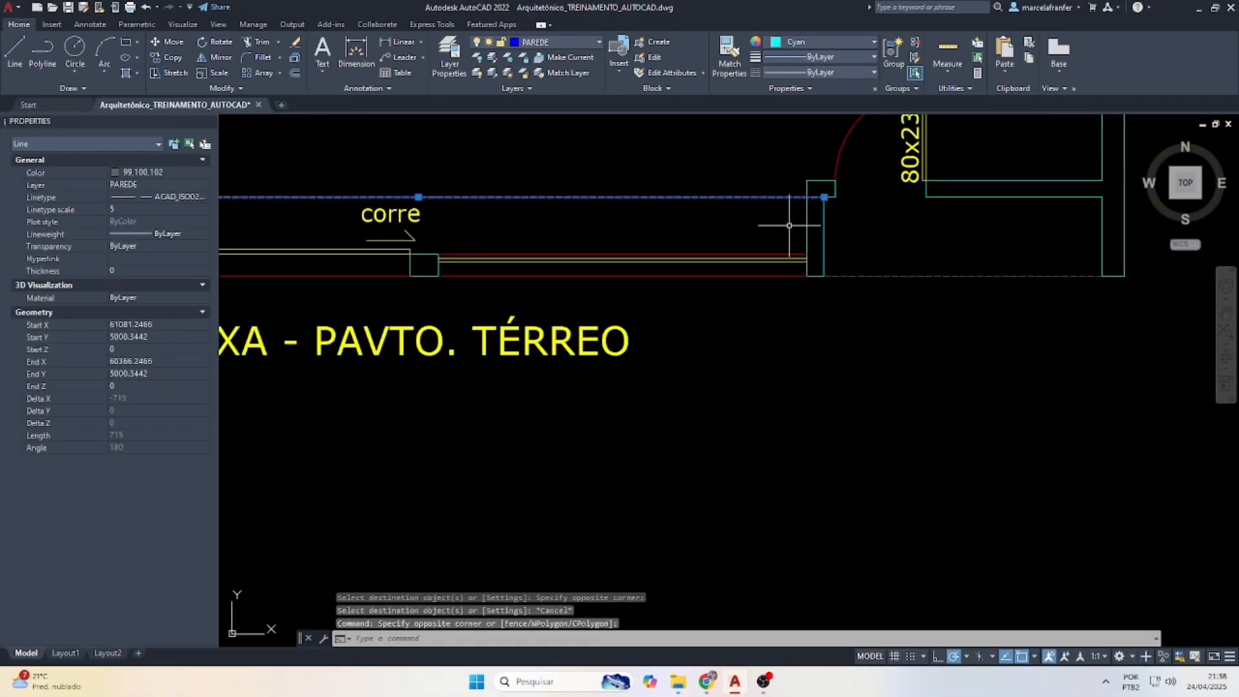
left_click(823, 196)
key("Escape")
key("Escape")
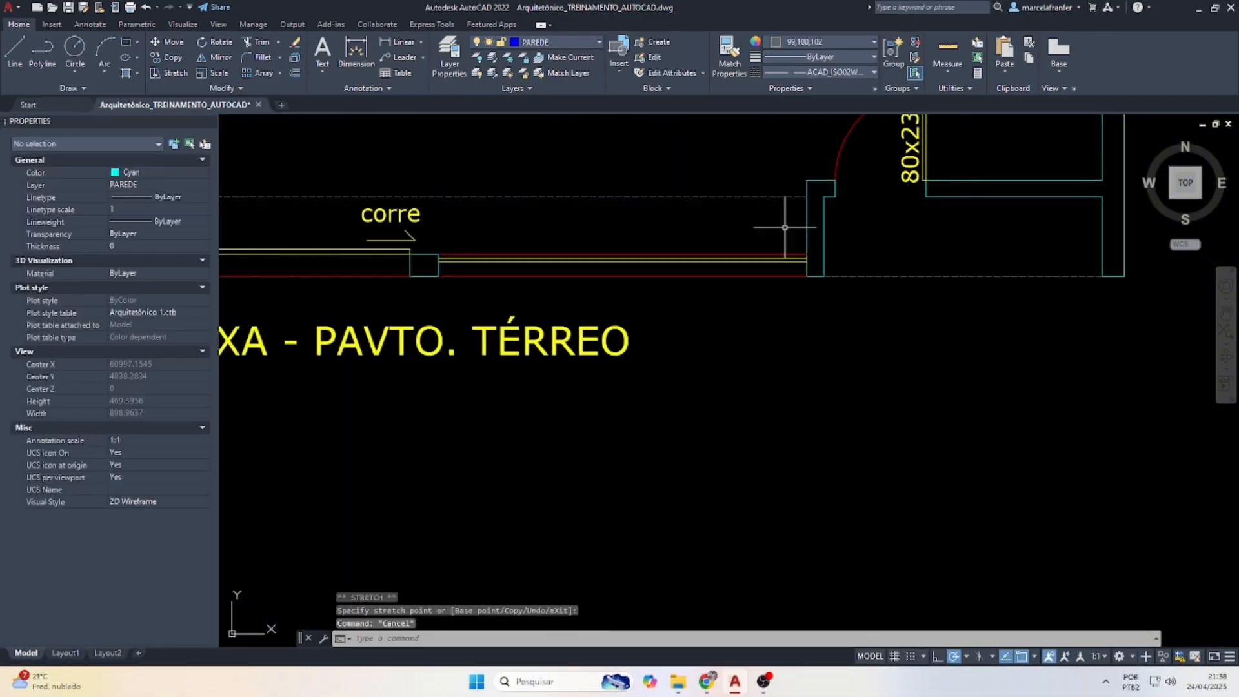
Move the "PLANTA BAIXA - PAVTO. TÉRREO" title with its area and scale texts farther below the floor plan.
scroll(764, 315, "down", 4)
left_click(714, 419)
left_click(413, 321)
key("Return")
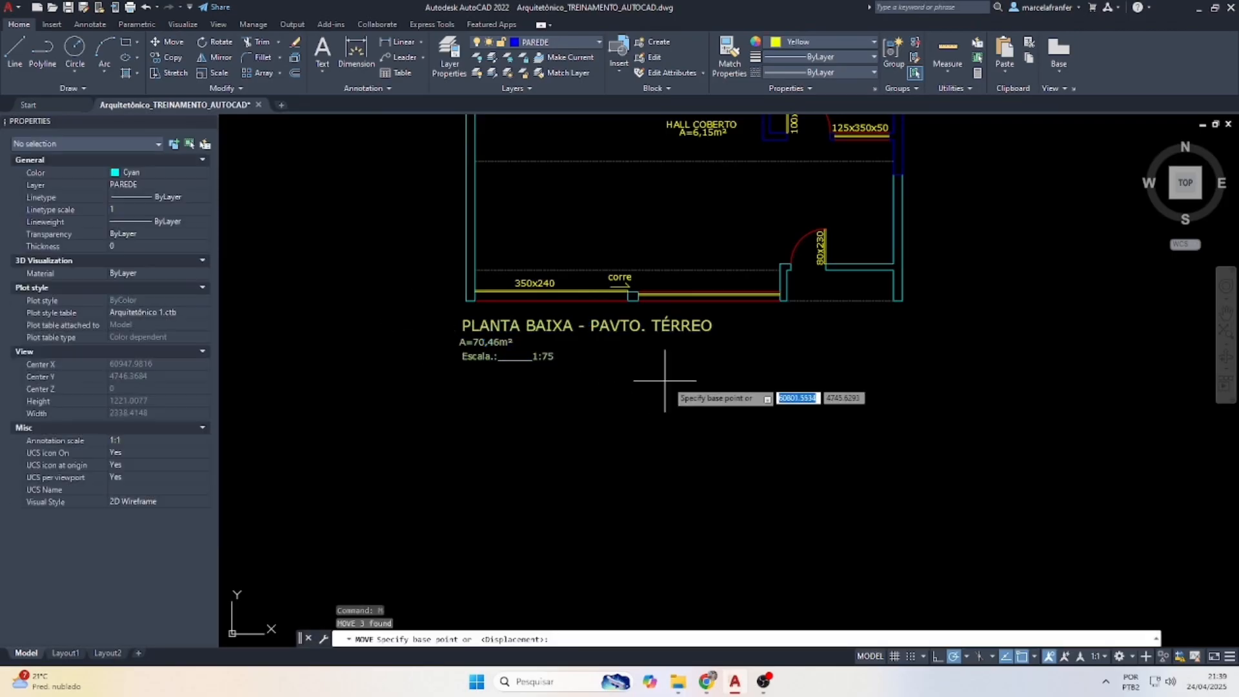
left_click(671, 388)
left_click(658, 523)
key("Escape")
key("Escape")
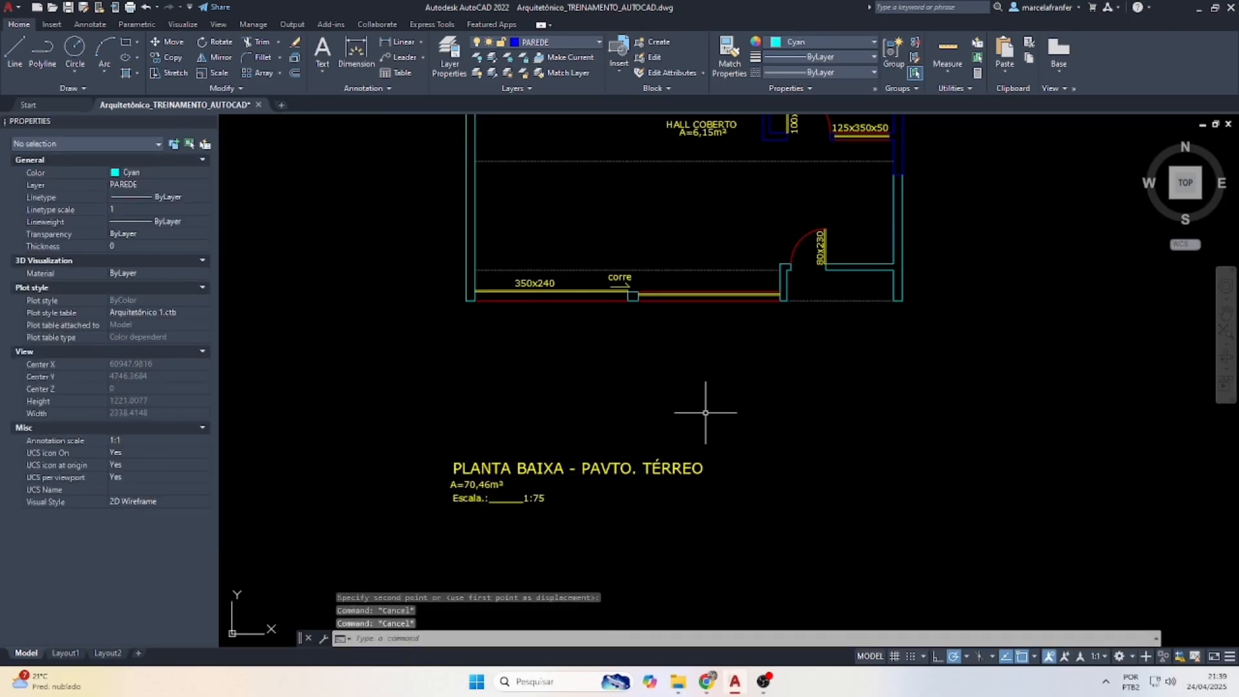
Offset the red front line of the opening 250 outward, below the floor plan.
type("o")
key("Return")
type("25")
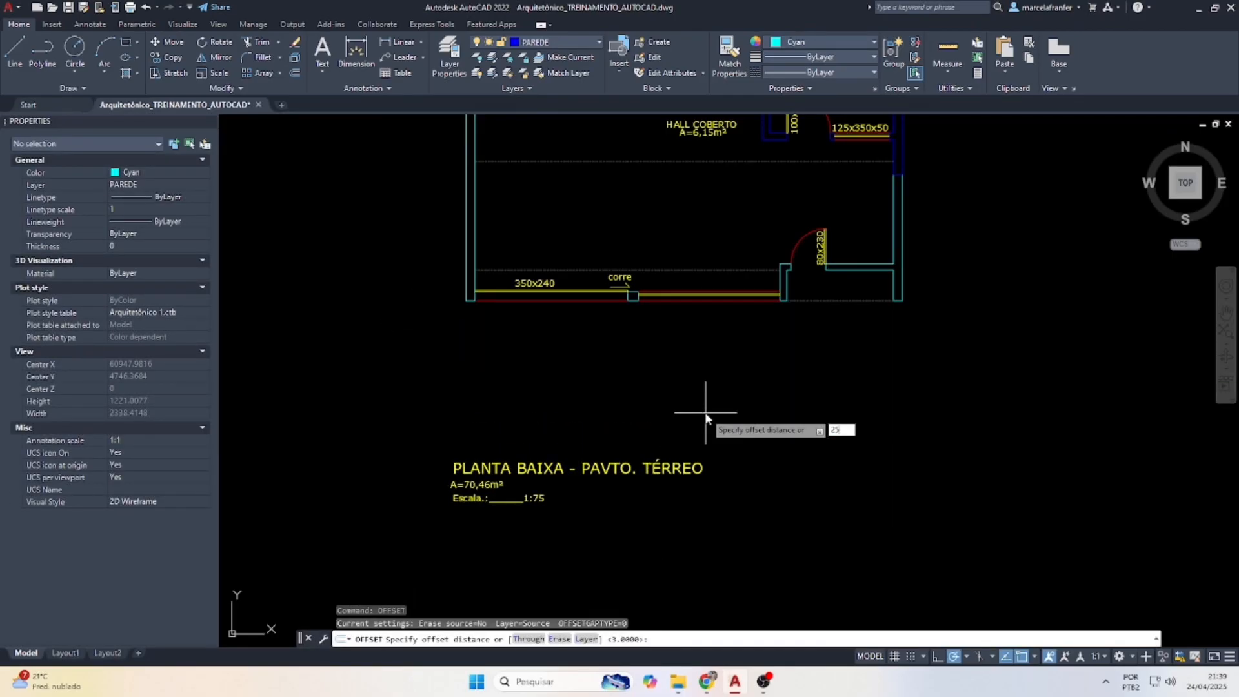
type("0")
key("Return")
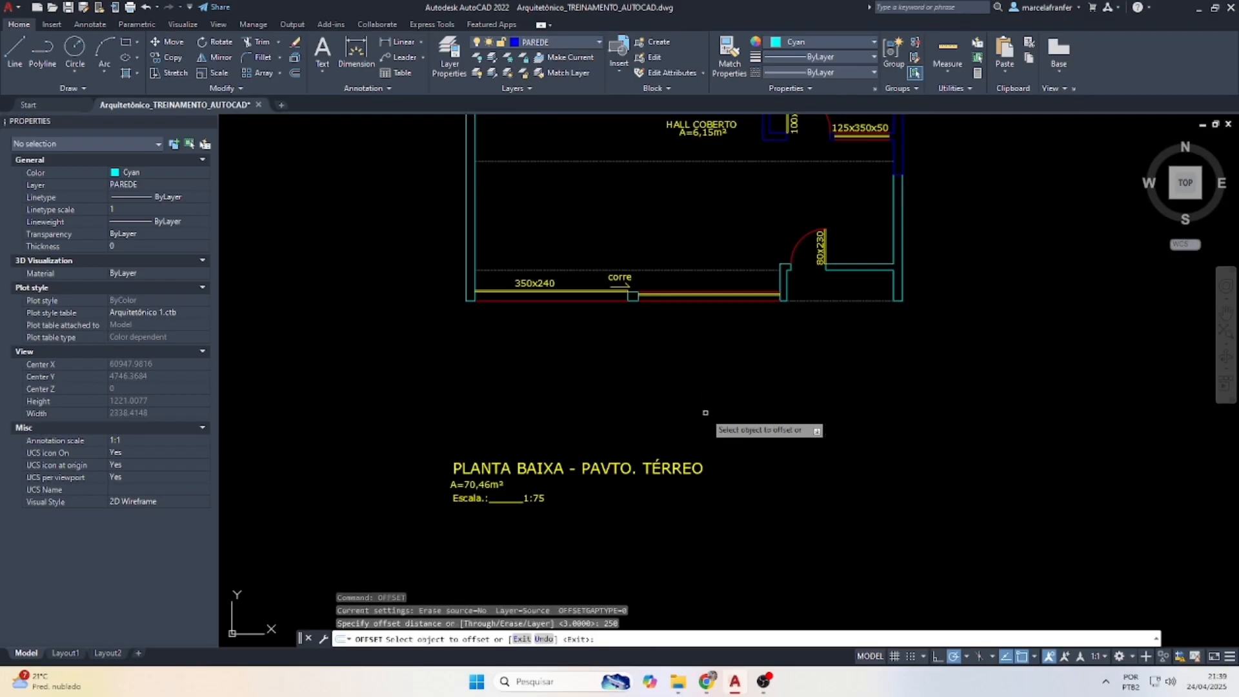
left_click(699, 302)
left_click(701, 368)
key("Escape")
Stretch both ends of the offset red line beyond the plan's sides, to a total length of about 1393.
left_click(705, 430)
left_click(672, 399)
left_click(639, 410)
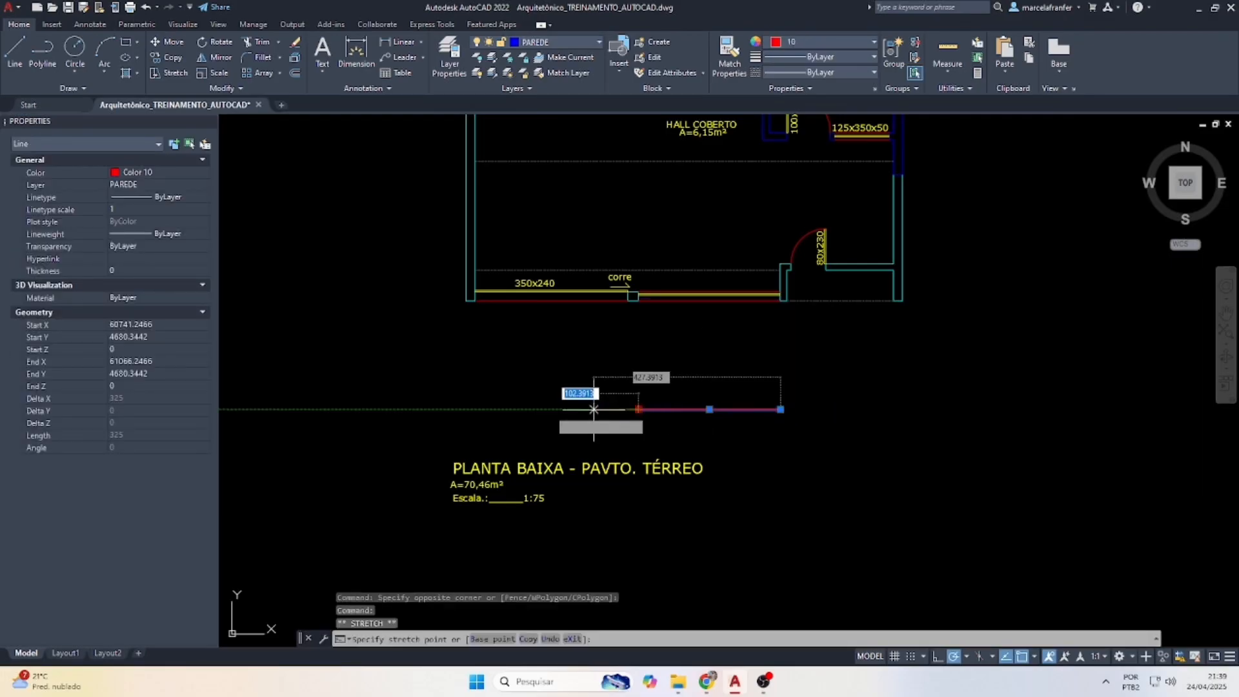
left_click(376, 410)
key("Escape")
left_click(753, 421)
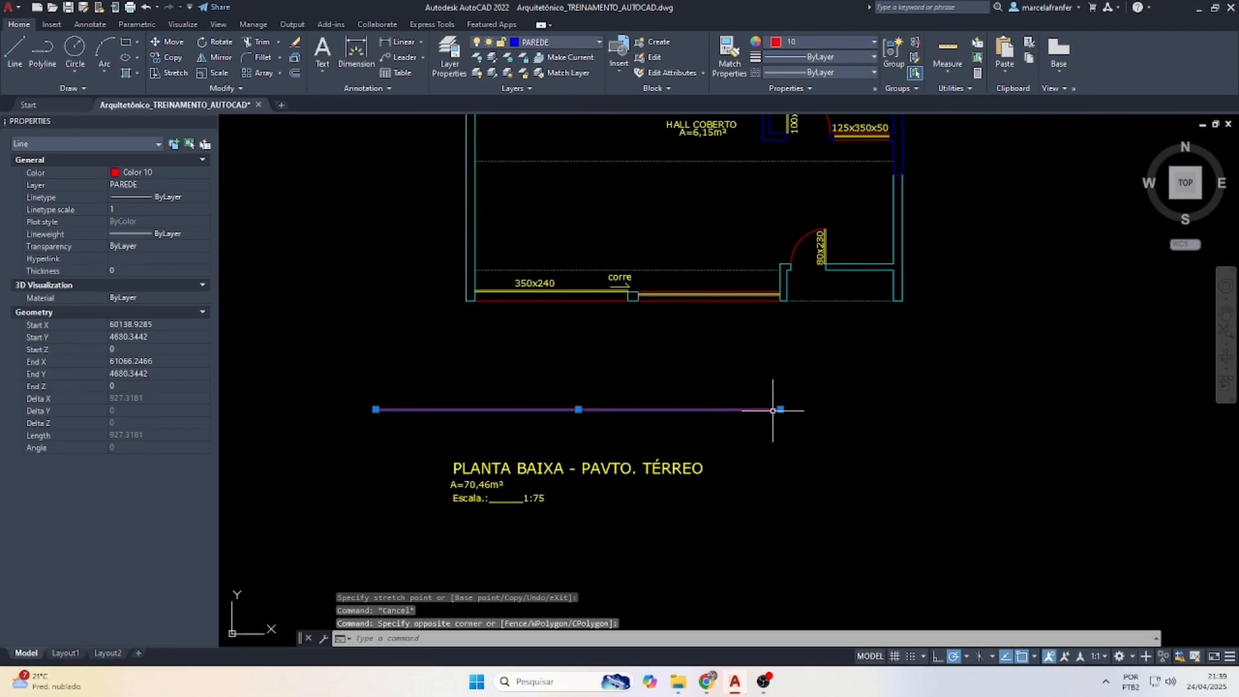
left_click(781, 409)
left_click(984, 409)
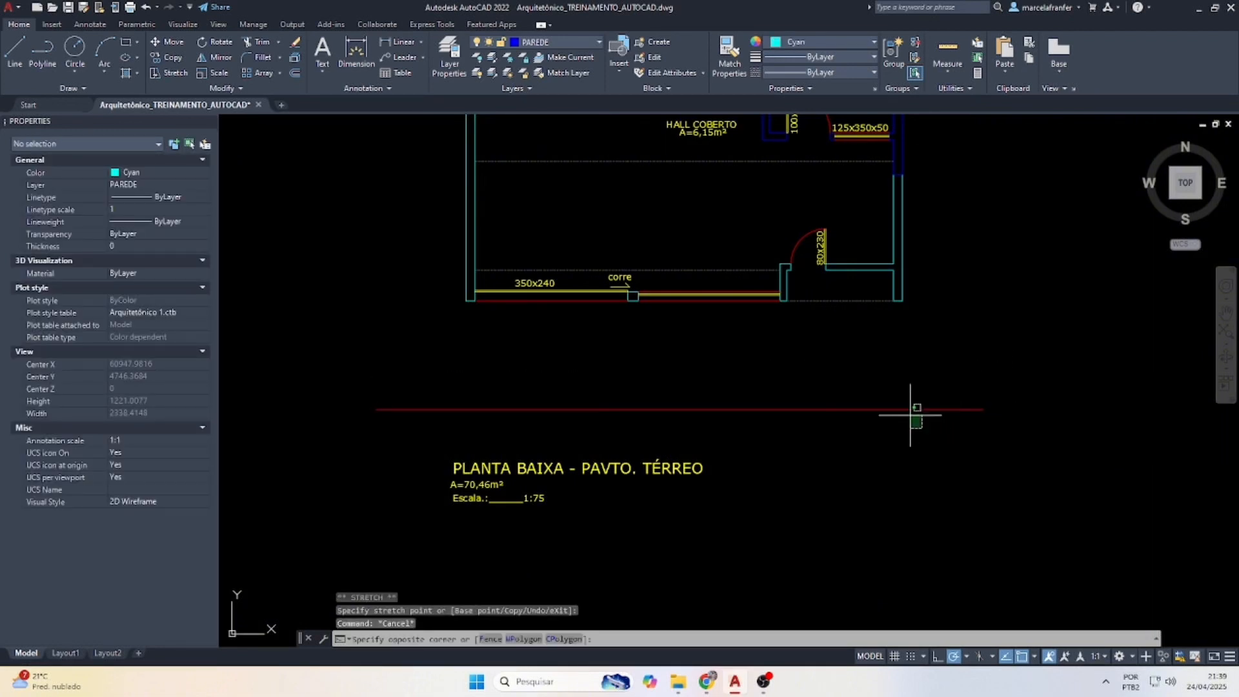
Change the stretched front line's color from the palette to gray.
left_click(794, 42)
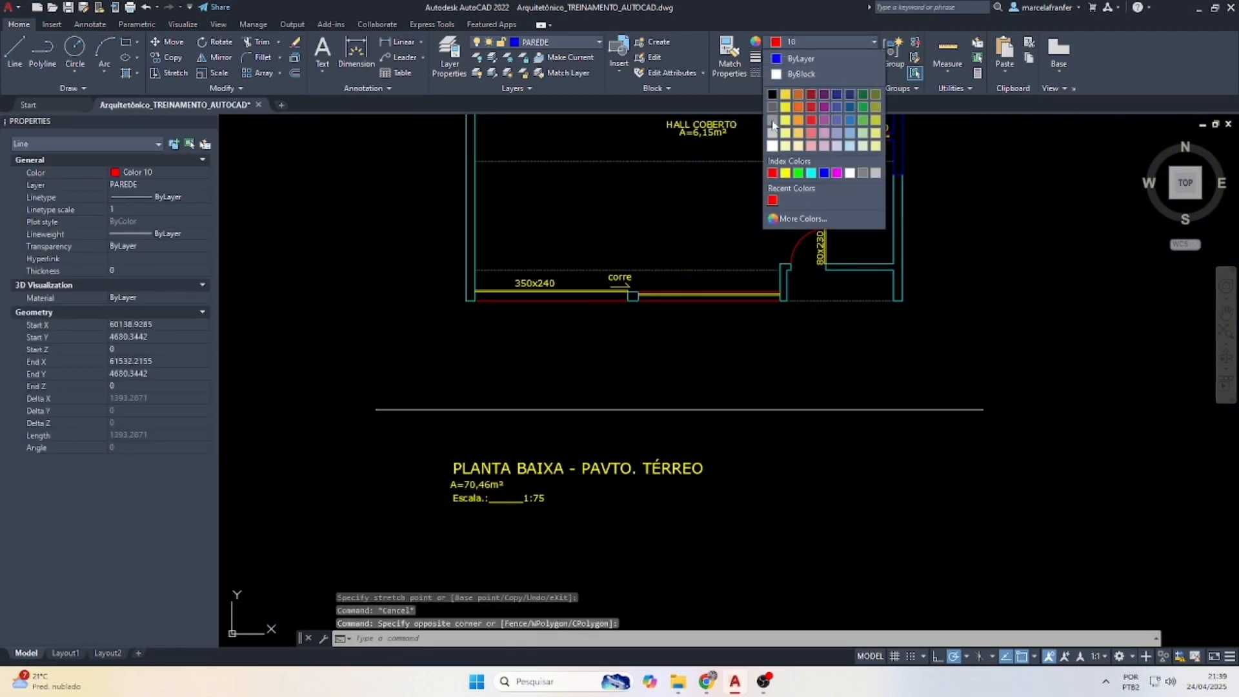
left_click(772, 123)
key("Escape")
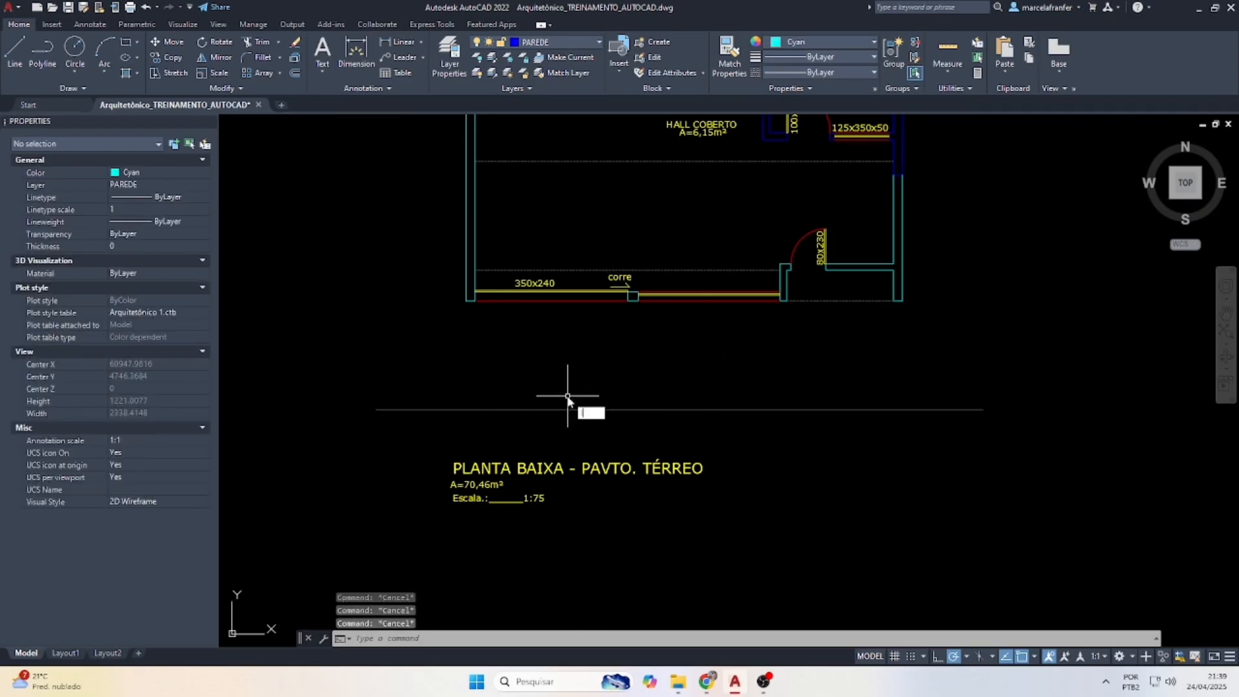
Draw a vertical line from the middle of the 350x240 gate down across the gray front line.
key("Return")
left_click(551, 299)
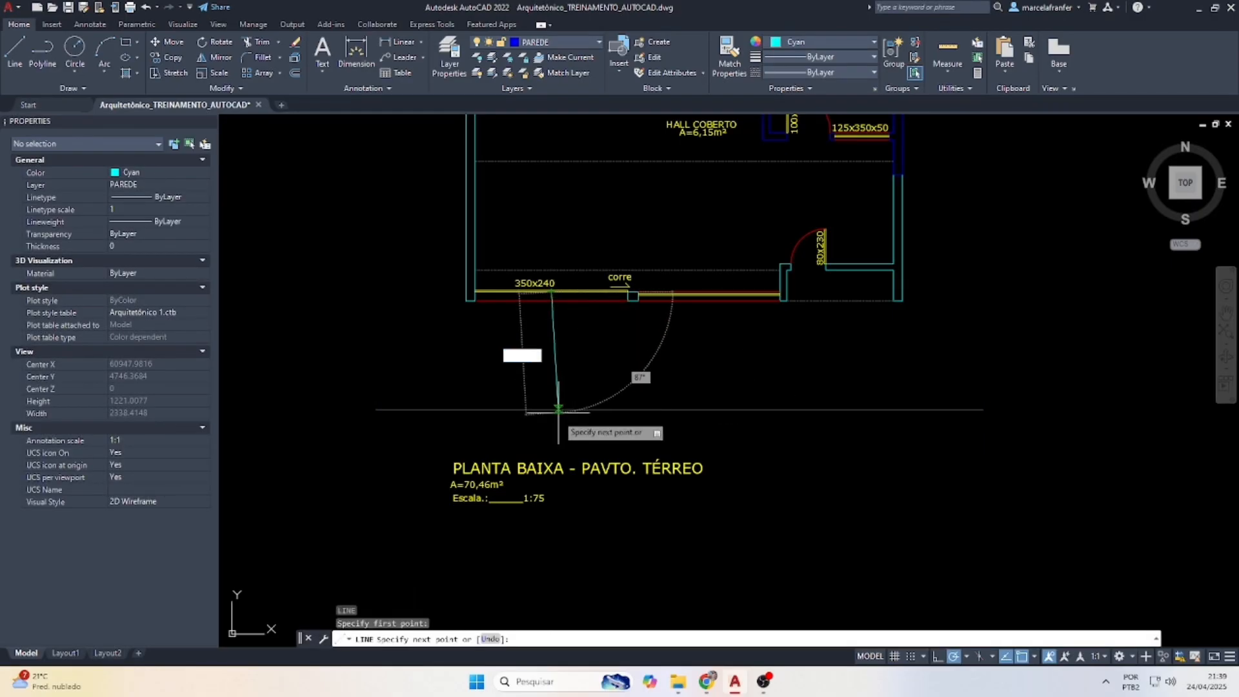
left_click(551, 409)
key("Escape")
key("Escape")
Offset the vertical line 240 to each side and erase the original middle line.
type("o")
key("Return")
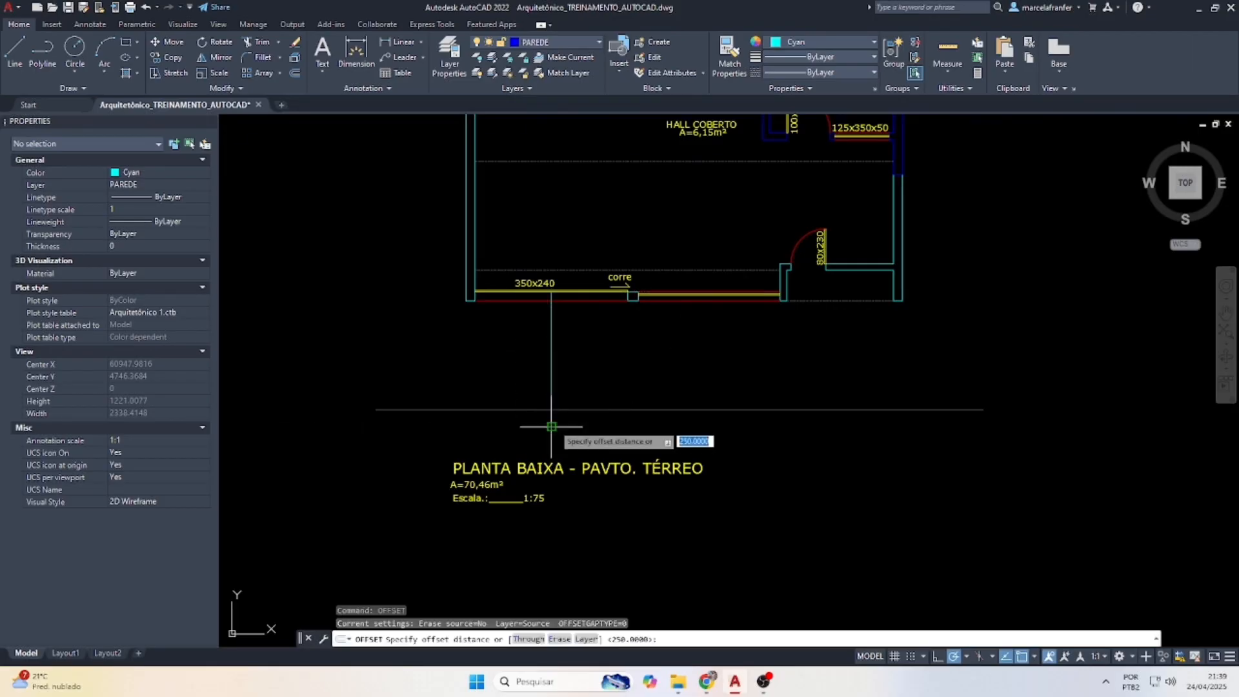
key("Return")
scroll(551, 426, "up", 4)
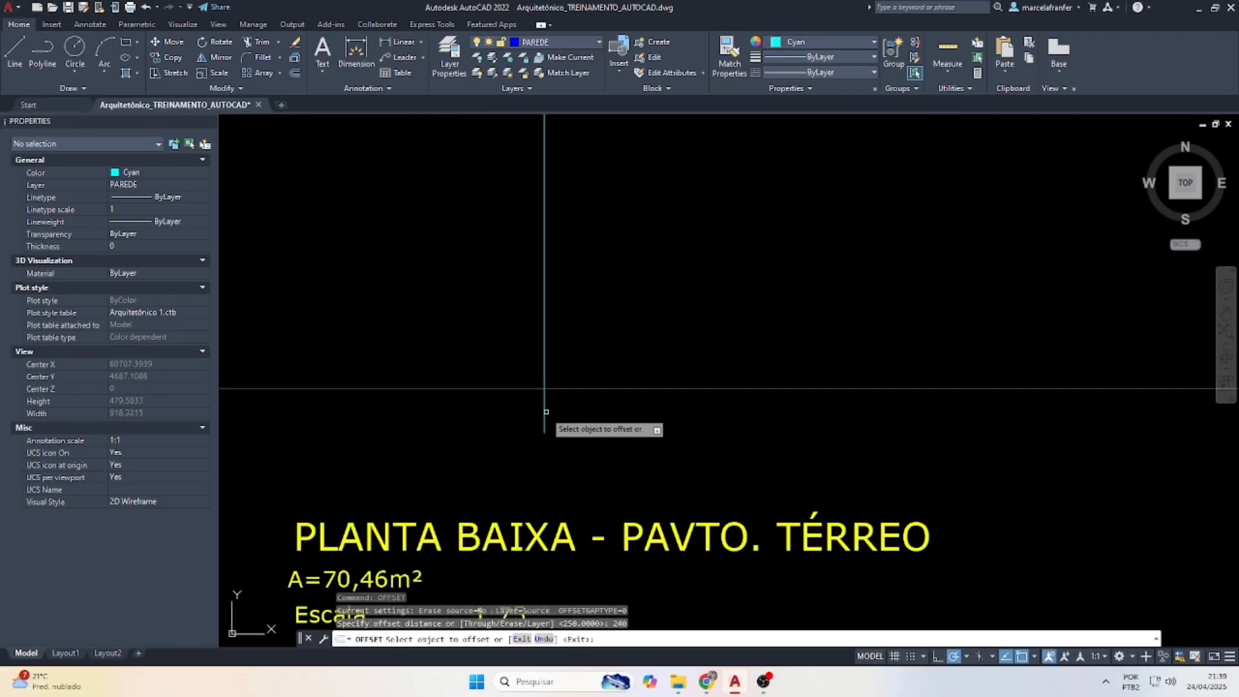
left_click(545, 411)
left_click(445, 401)
scroll(573, 413, "down", 2)
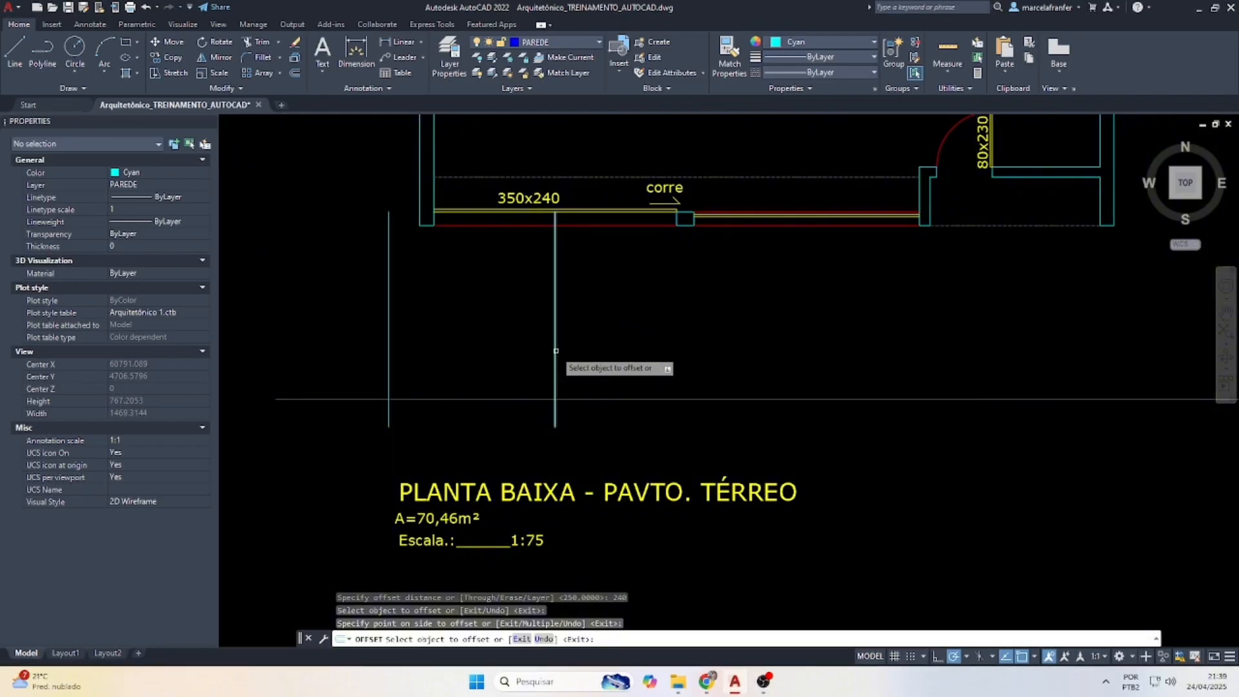
left_click(556, 350)
left_click(708, 352)
key("Escape")
key("Escape")
key("Escape")
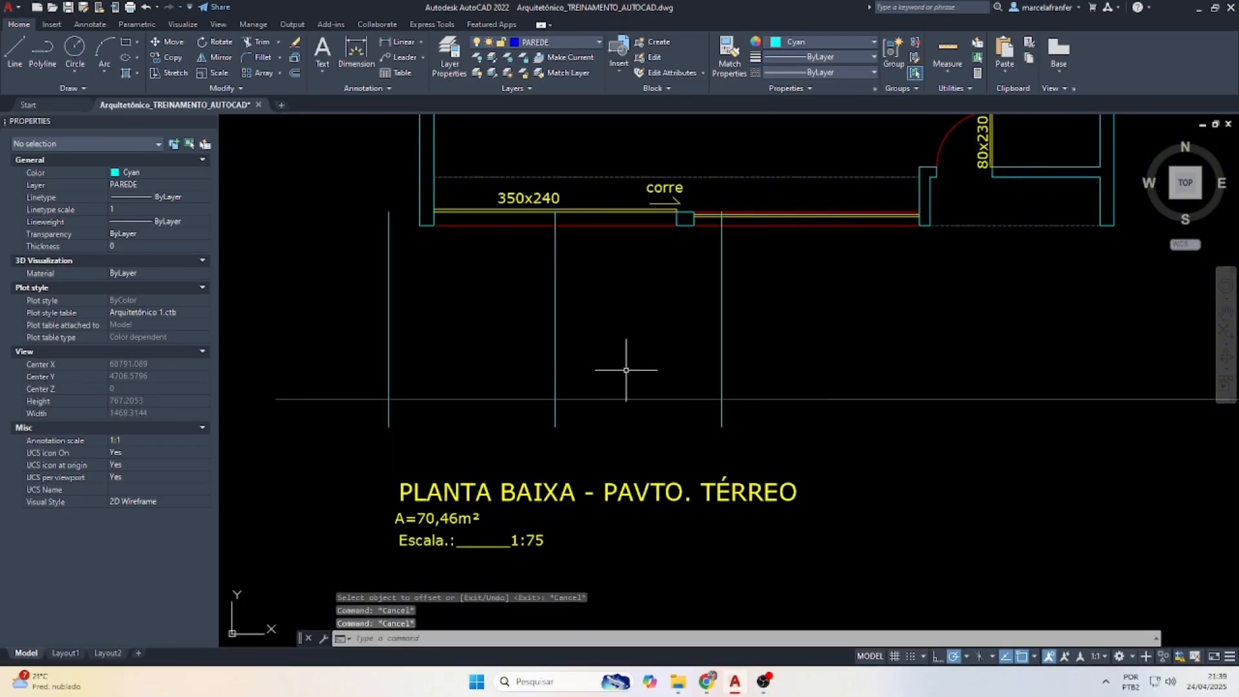
left_click_drag(626, 370, 520, 335)
key("Delete")
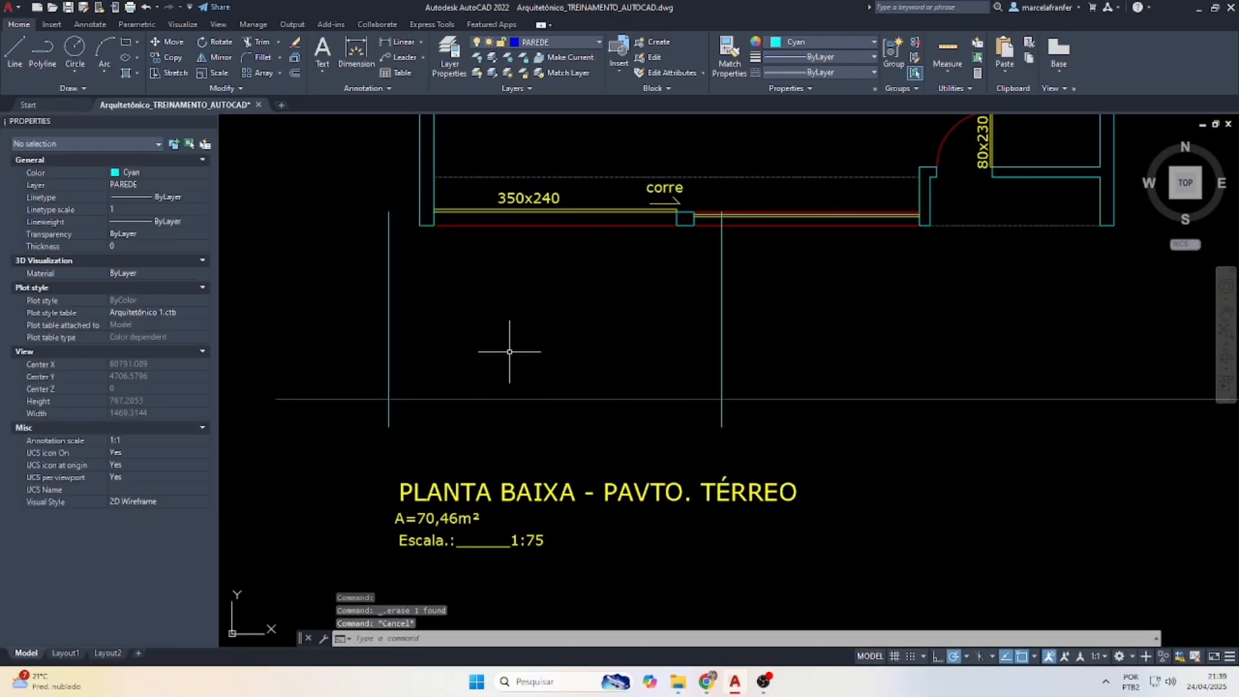
Offset the gray front line 50 toward the building.
type("o")
key("space")
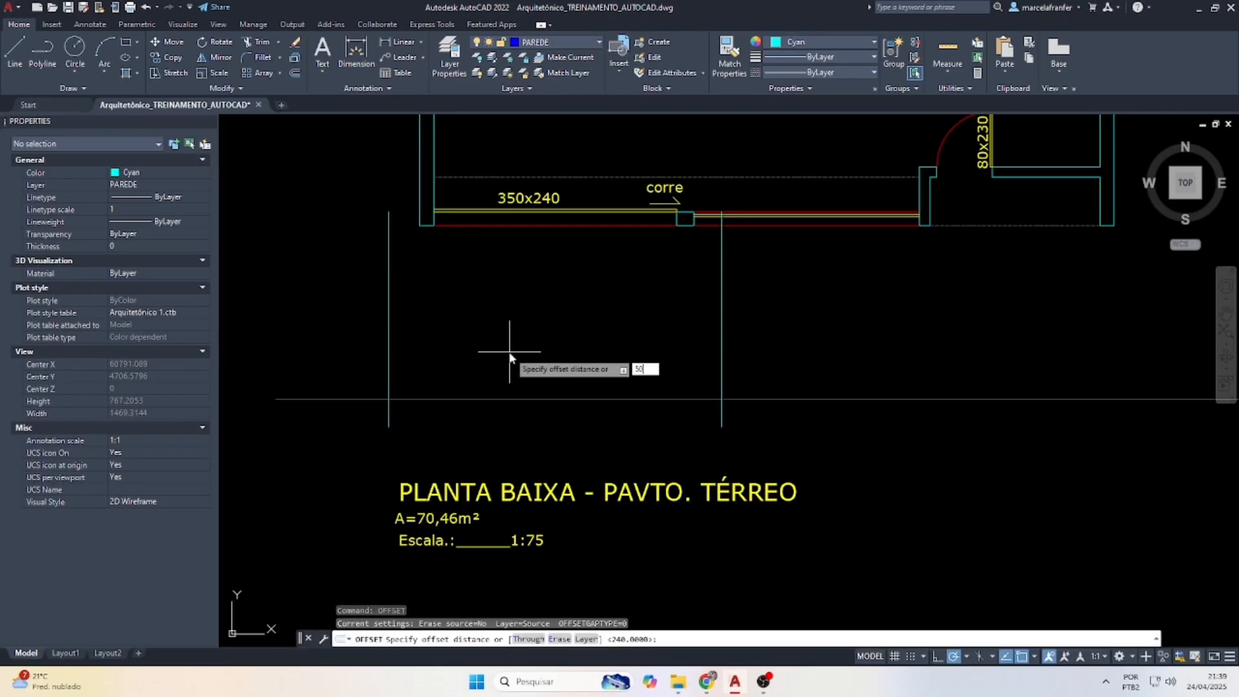
type("50")
key("Return")
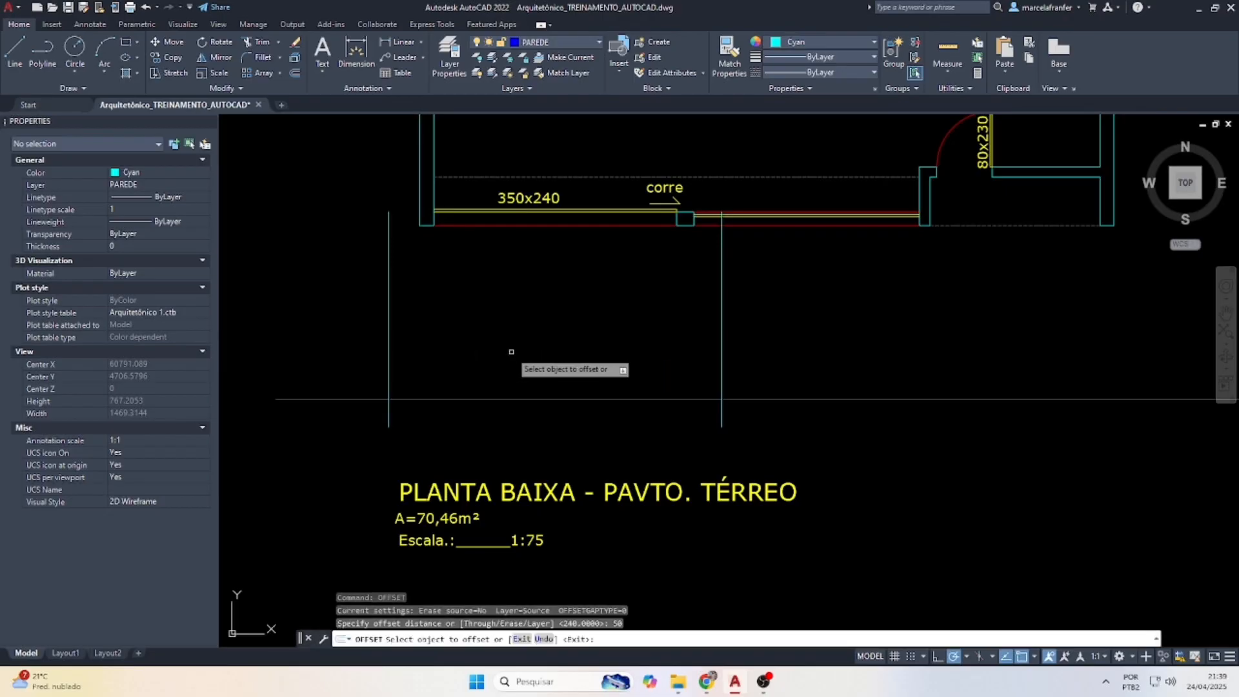
left_click(607, 396)
left_click(594, 331)
key("Escape")
key("Escape")
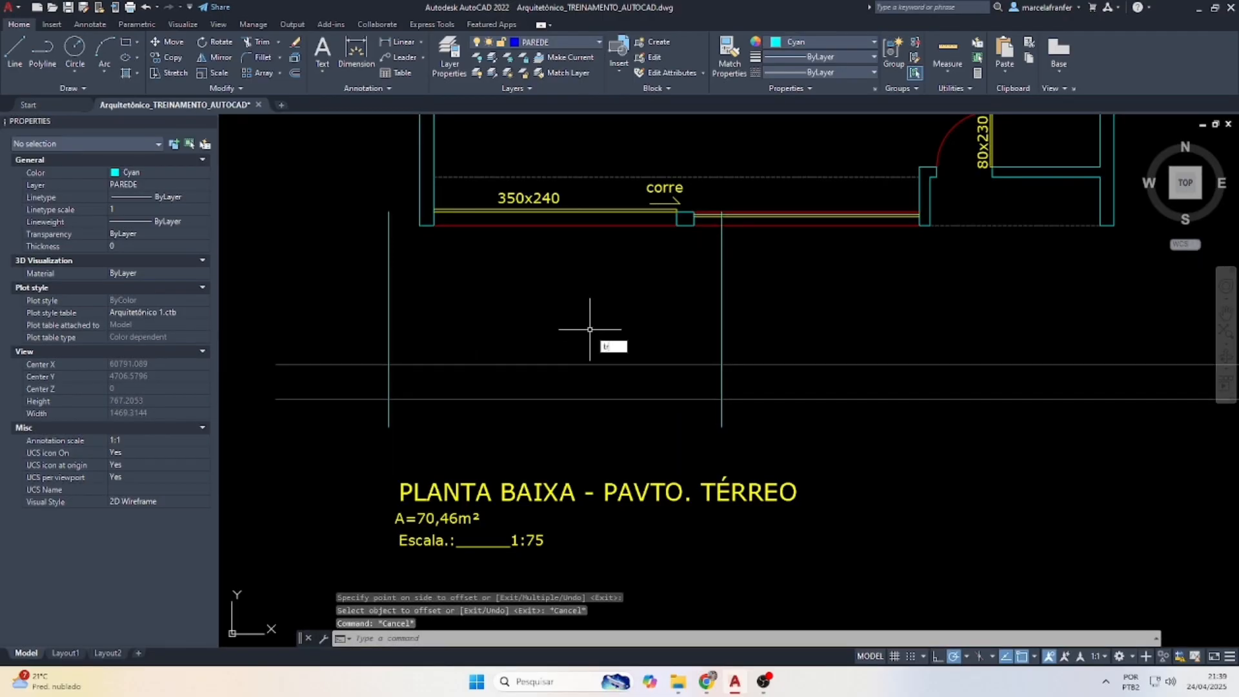
Trim the offset gray line outside the two verticals and the verticals above and below the gray lines, leaving a closed rectangle.
key("space")
scroll(743, 362, "up", 2)
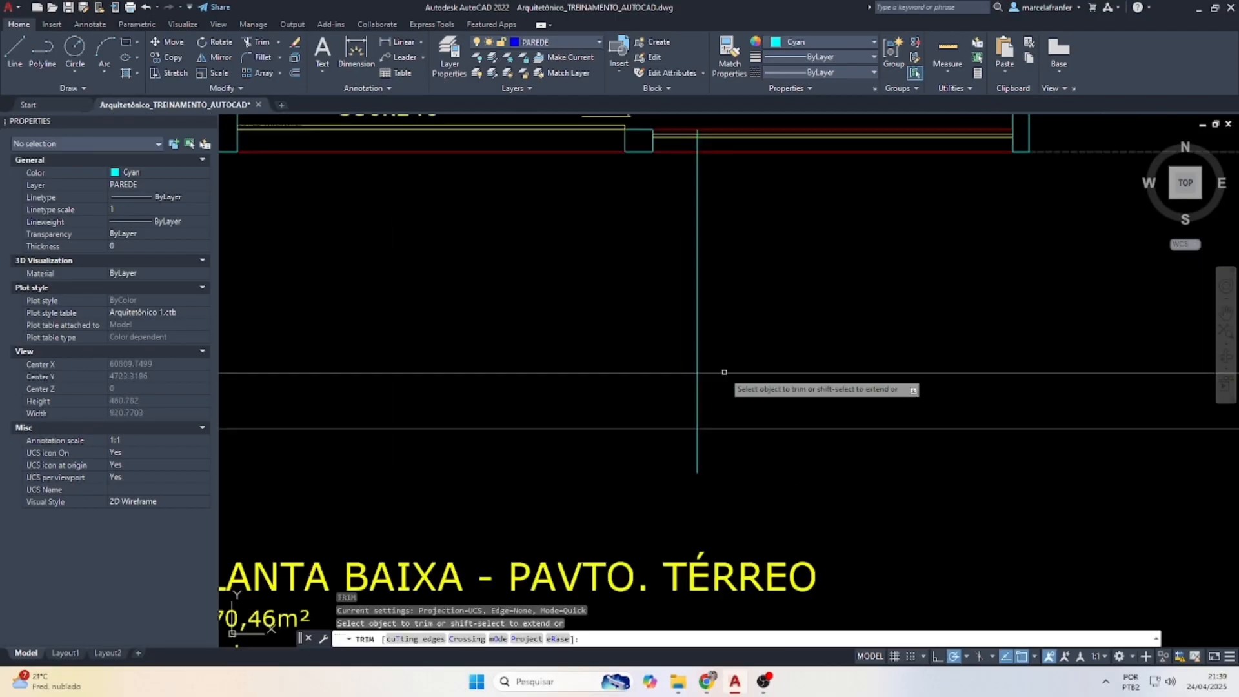
scroll(727, 373, "up", 2)
left_click(730, 398)
left_click(897, 330)
scroll(897, 328, "down", 3)
scroll(421, 371, "up", 4)
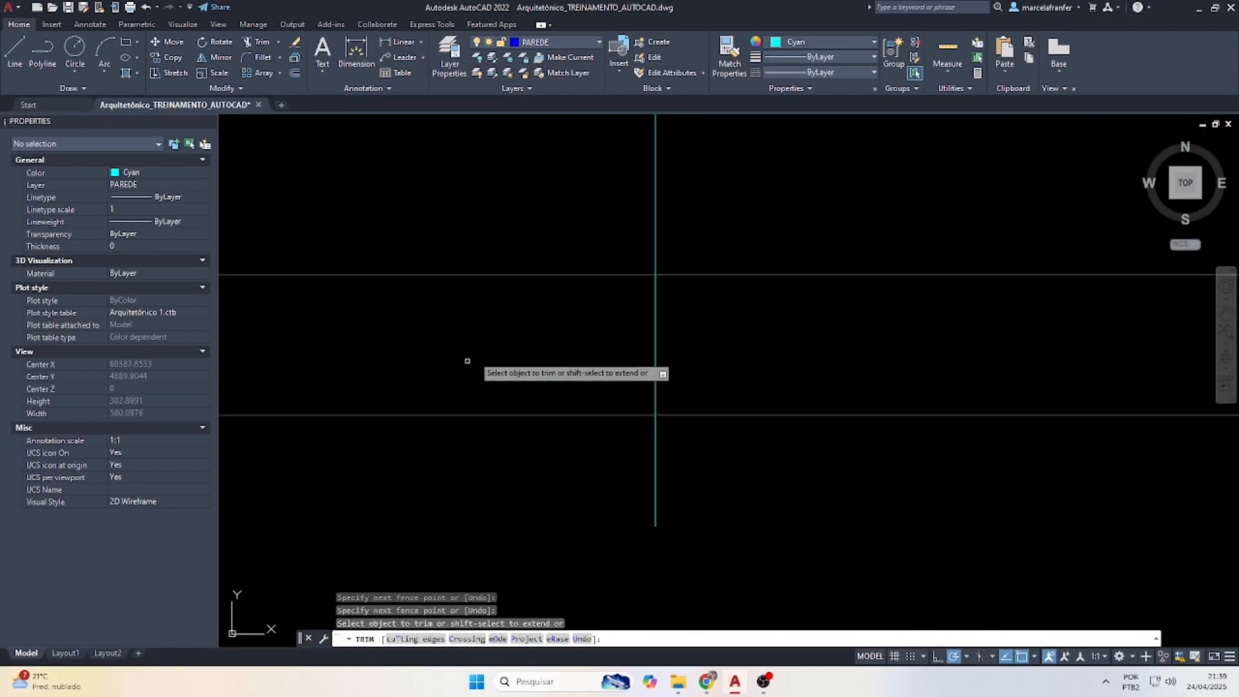
left_click_drag(467, 361, 679, 151)
scroll(726, 501, "down", 4)
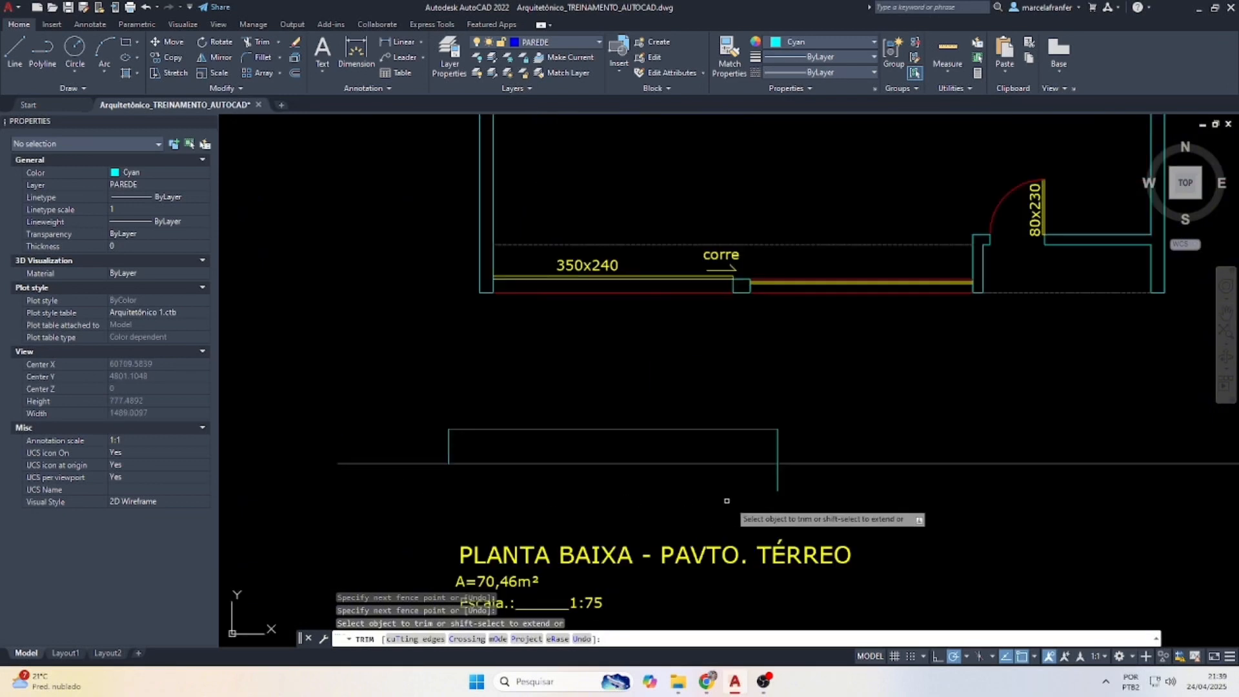
scroll(726, 501, "up", 2)
left_click(812, 479)
key("Escape")
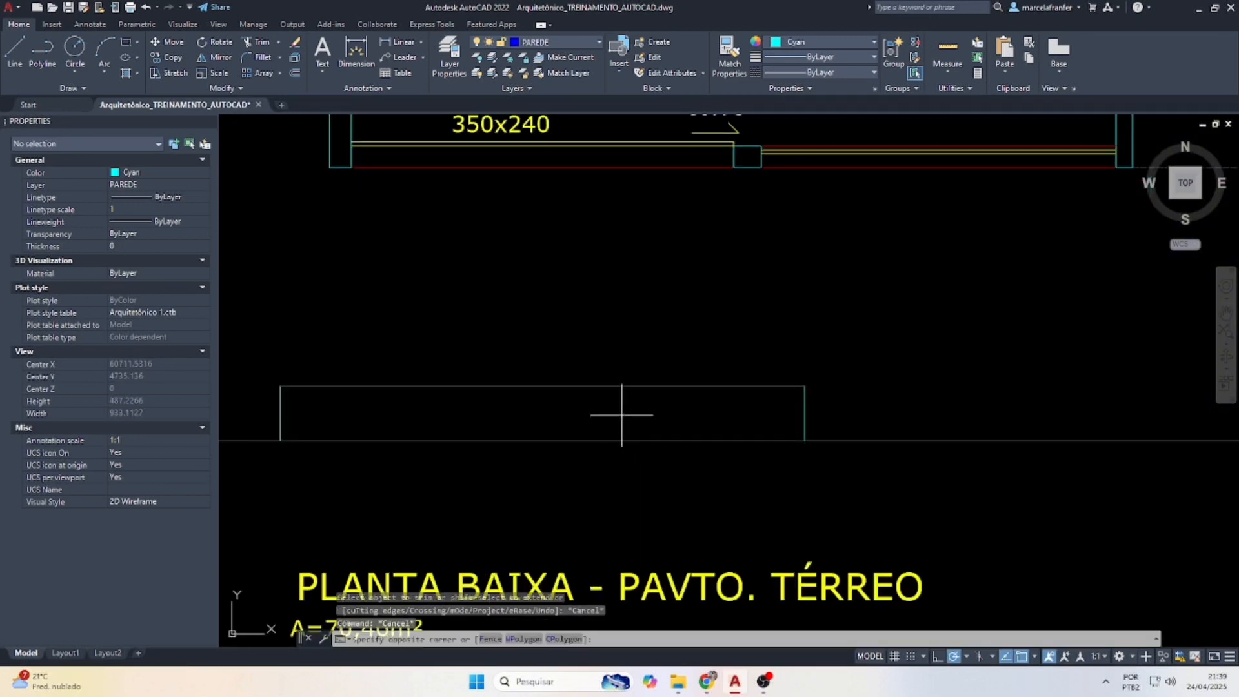
Match the rectangle's two vertical sides to the properties of its gray upper line.
left_click(622, 415)
left_click(560, 340)
type("ma")
key("Return")
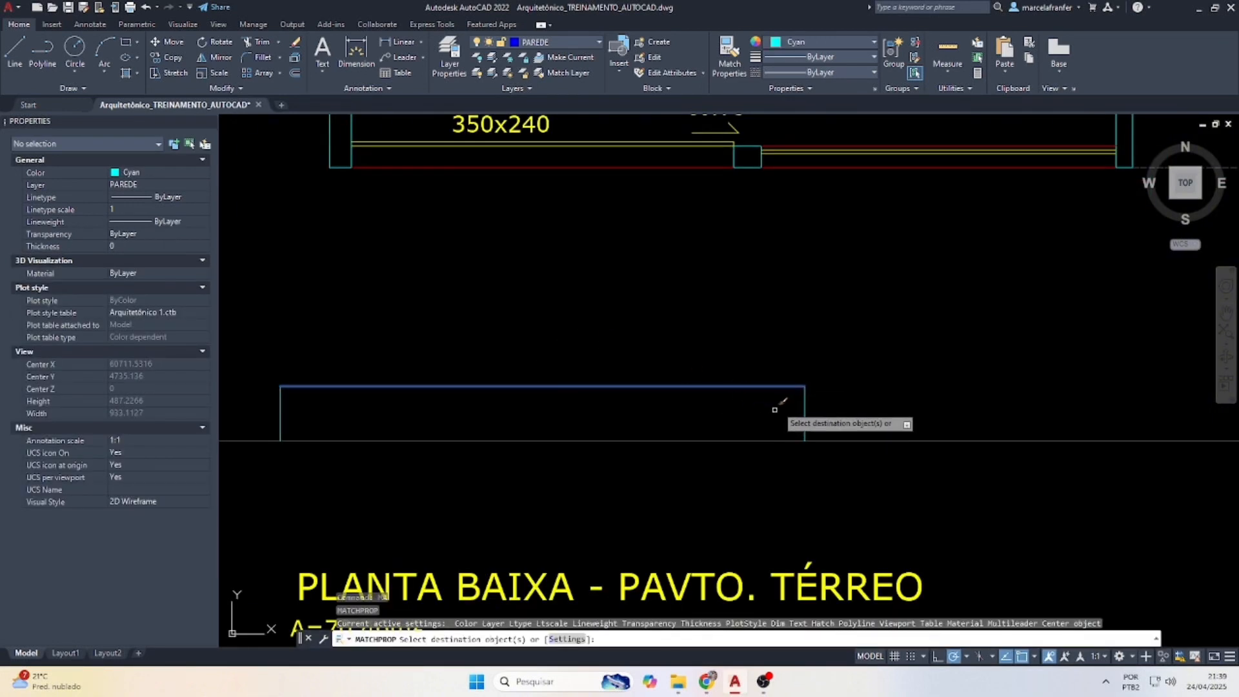
left_click(818, 406)
left_click(262, 298)
key("Return")
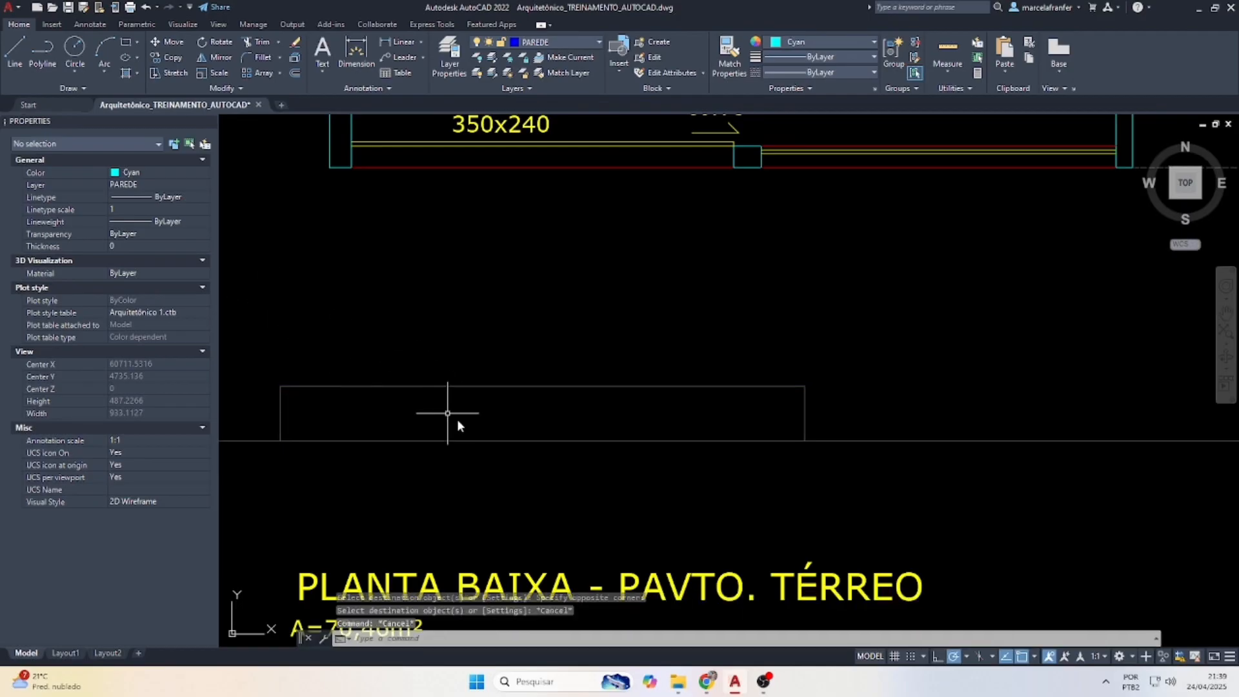
Draw a slanted line from the rectangle's upper-right corner down to the front line, slightly inside the right side.
type("l")
key("Return")
left_click(805, 386)
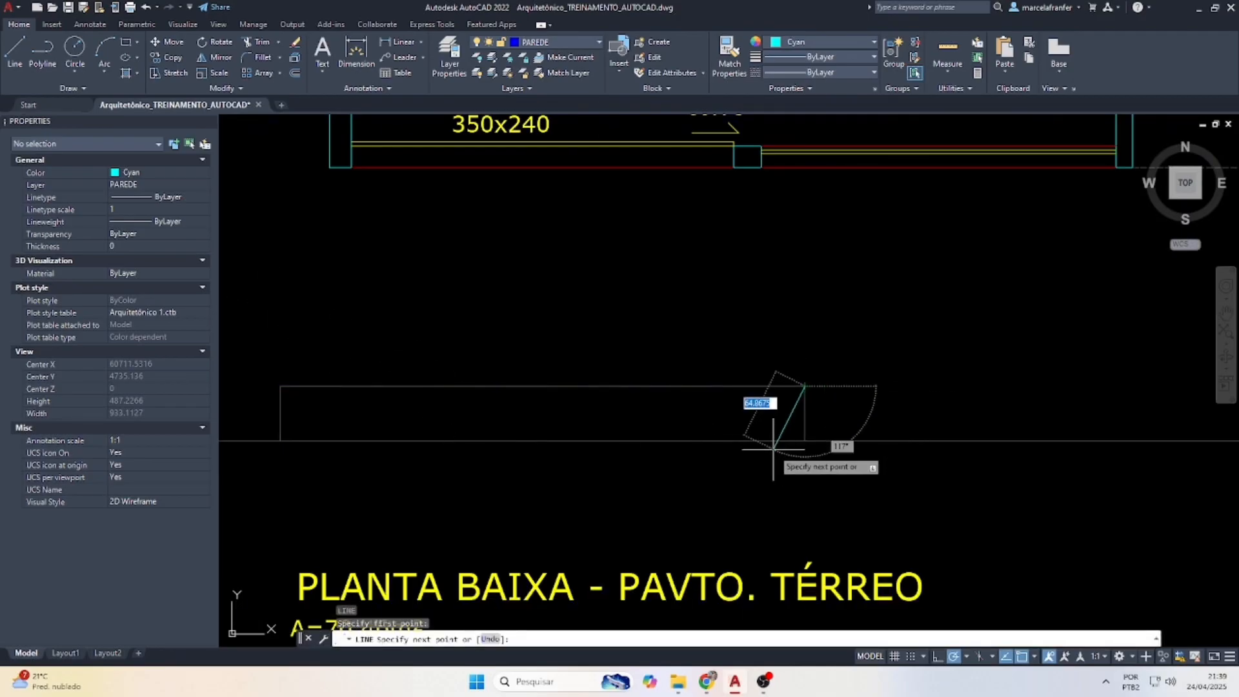
left_click(786, 441)
key("Escape")
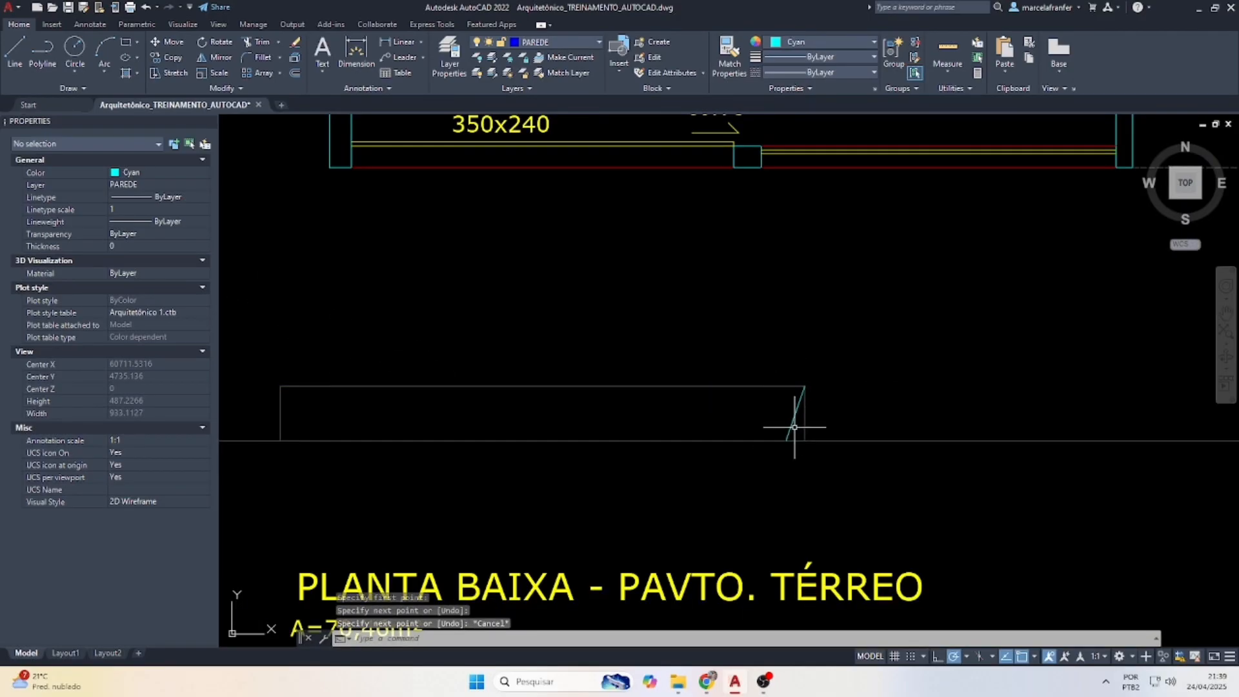
Mirror the slanted line about the rectangle's vertical midline, keeping the original.
left_click(795, 419)
type("mi")
key("Return")
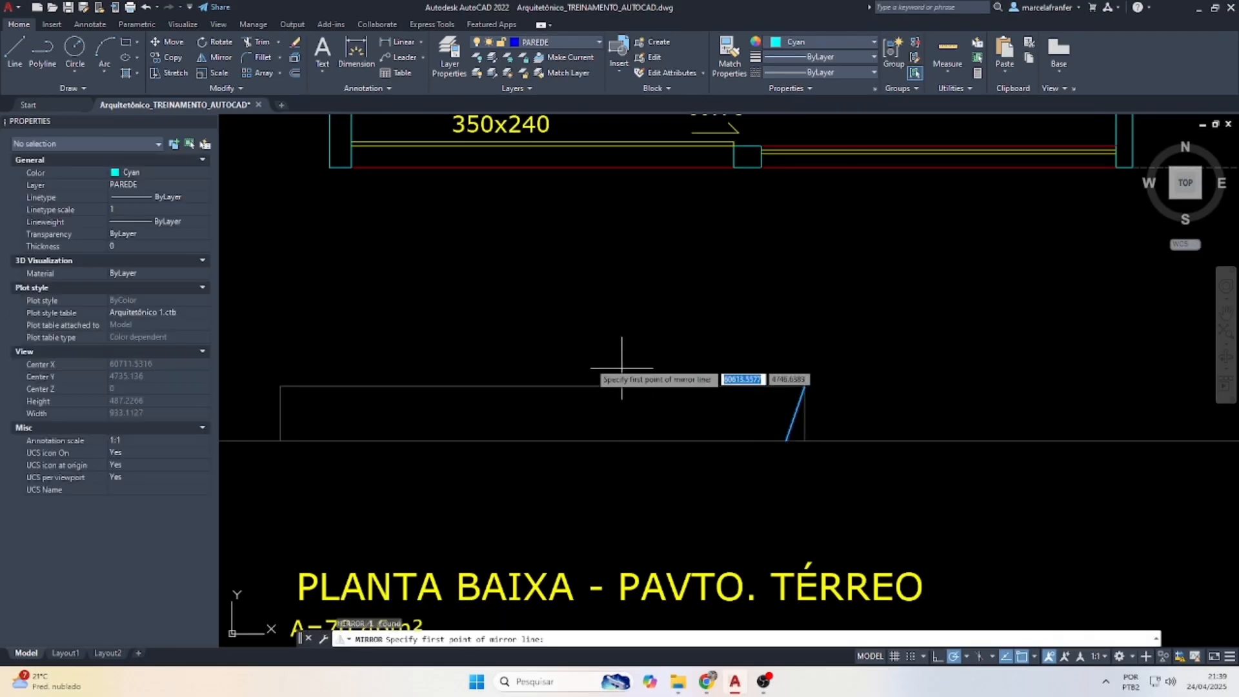
left_click(544, 481)
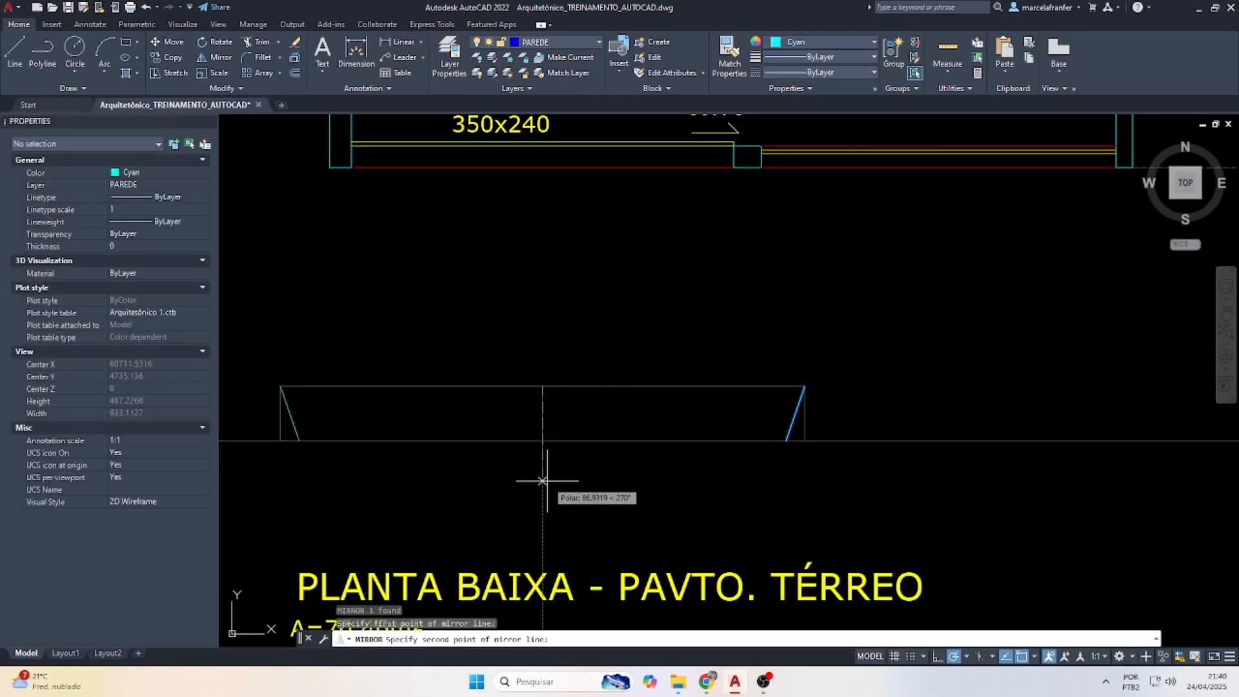
left_click(589, 528)
Match both slanted lines to the properties of the rectangle's gray upper line.
left_click(553, 388)
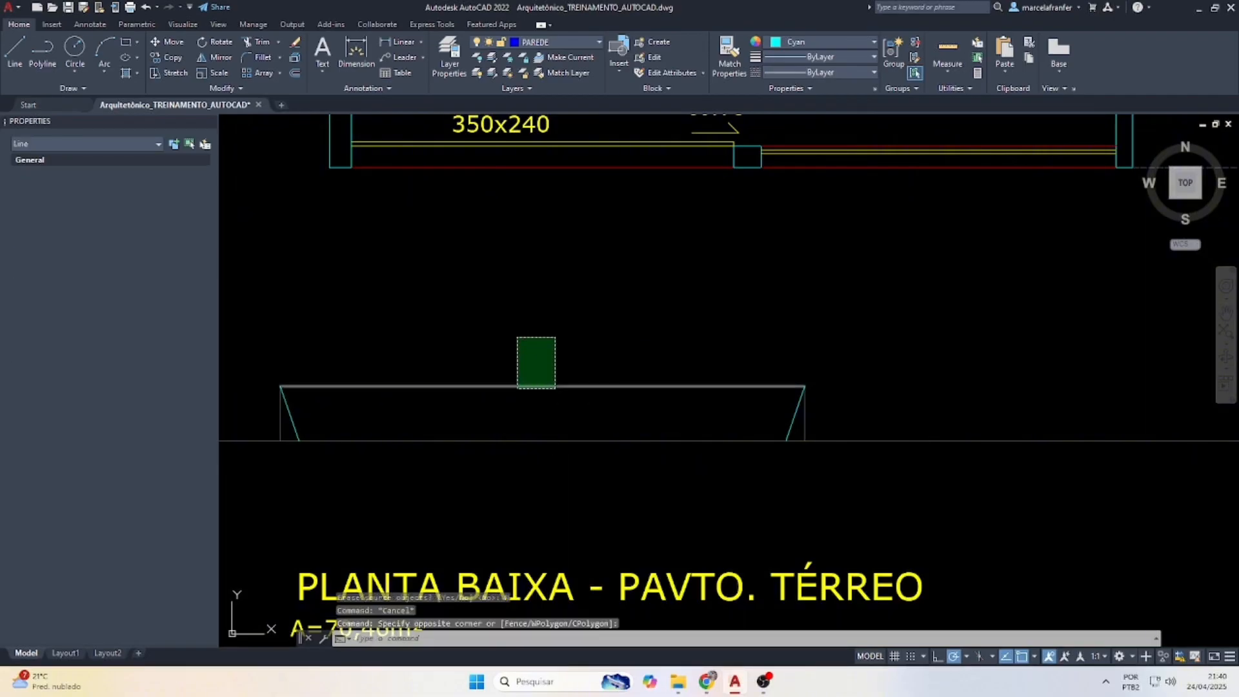
left_click(517, 336)
type("ma")
key("Return")
left_click(847, 465)
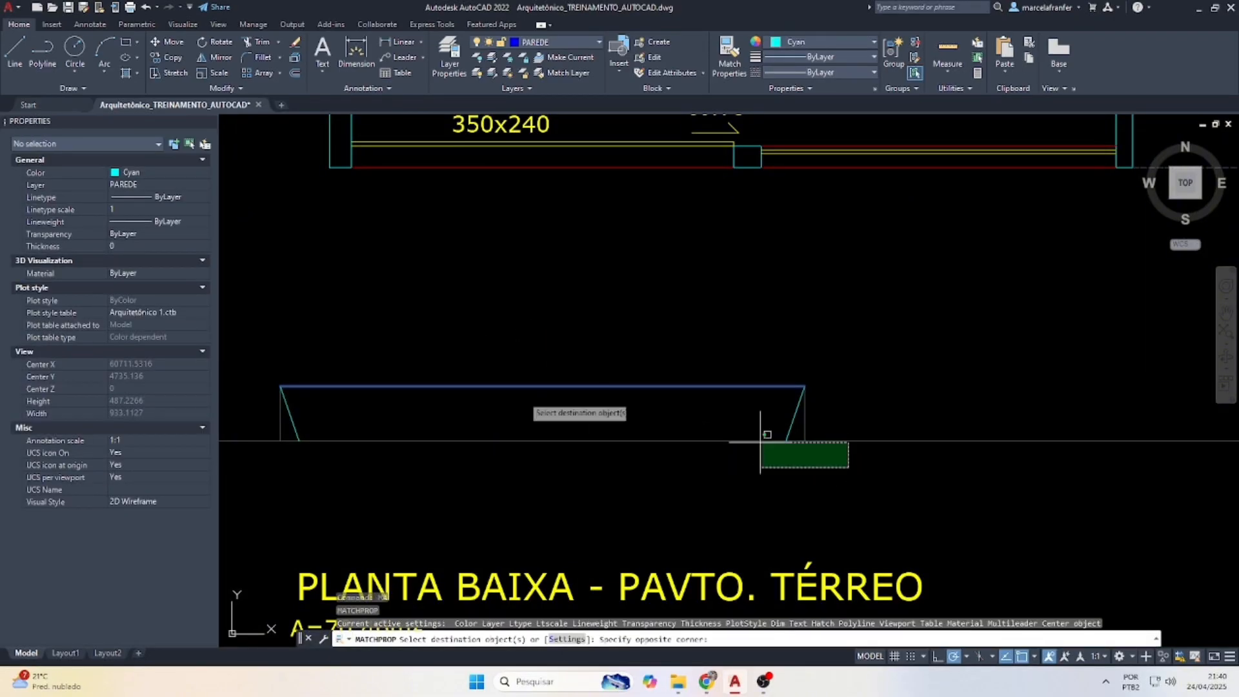
left_click(242, 331)
scroll(491, 418, "down", 4)
key("Escape")
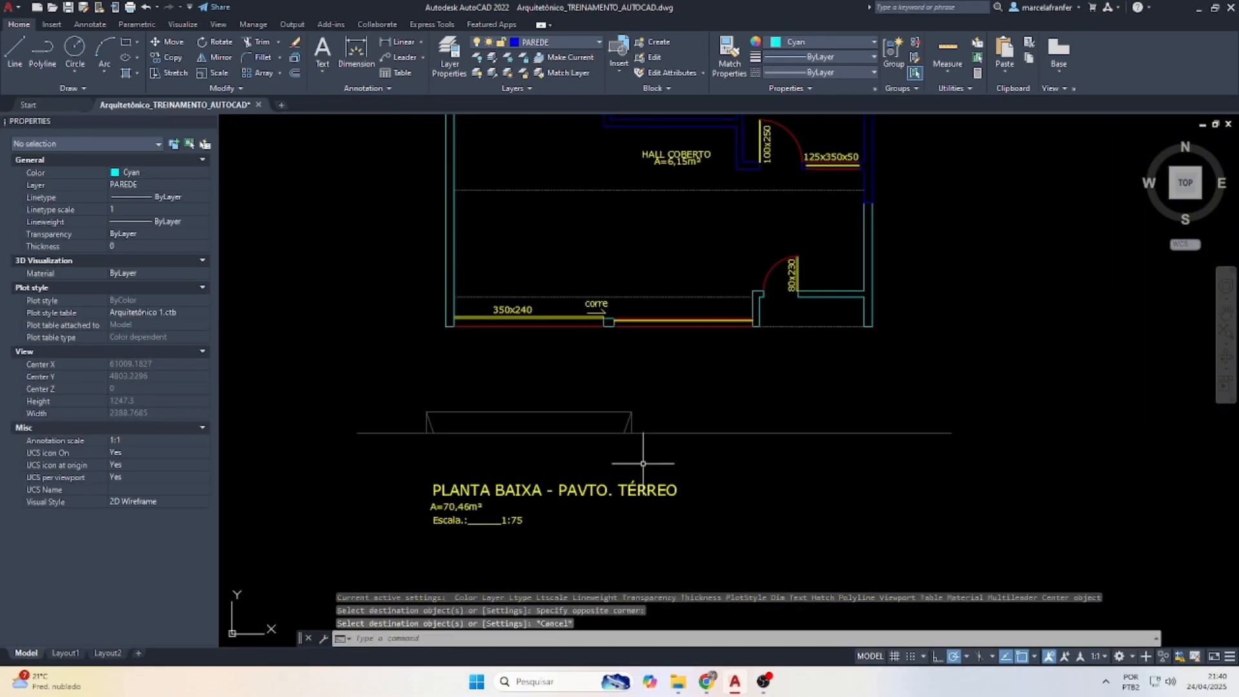
Copy the "corre" gate text to just above the curb-cut rectangle.
left_click(594, 304)
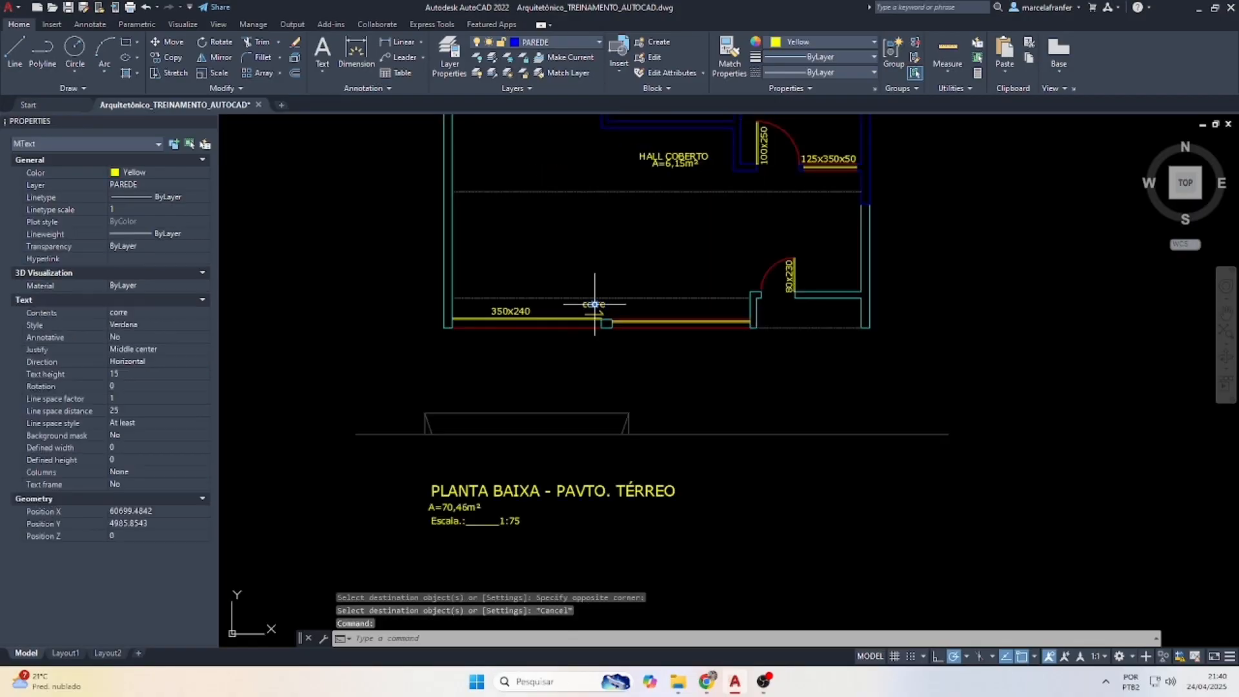
type("c")
type("o")
key("Return")
left_click(625, 311)
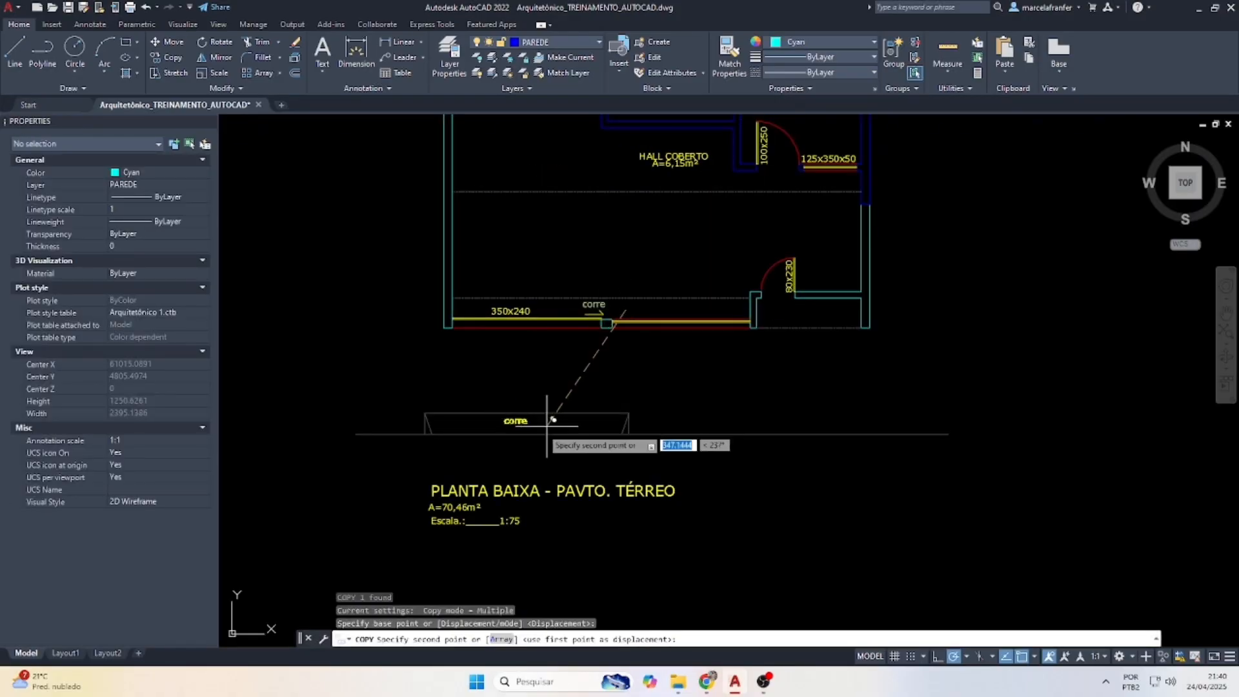
scroll(543, 426, "up", 4)
left_click(478, 385)
key("Return")
Replace the copied text with "REBAIXO DA GUIA DO PASSEIO" and center it above the curb-cut rectangle.
double_click(370, 376)
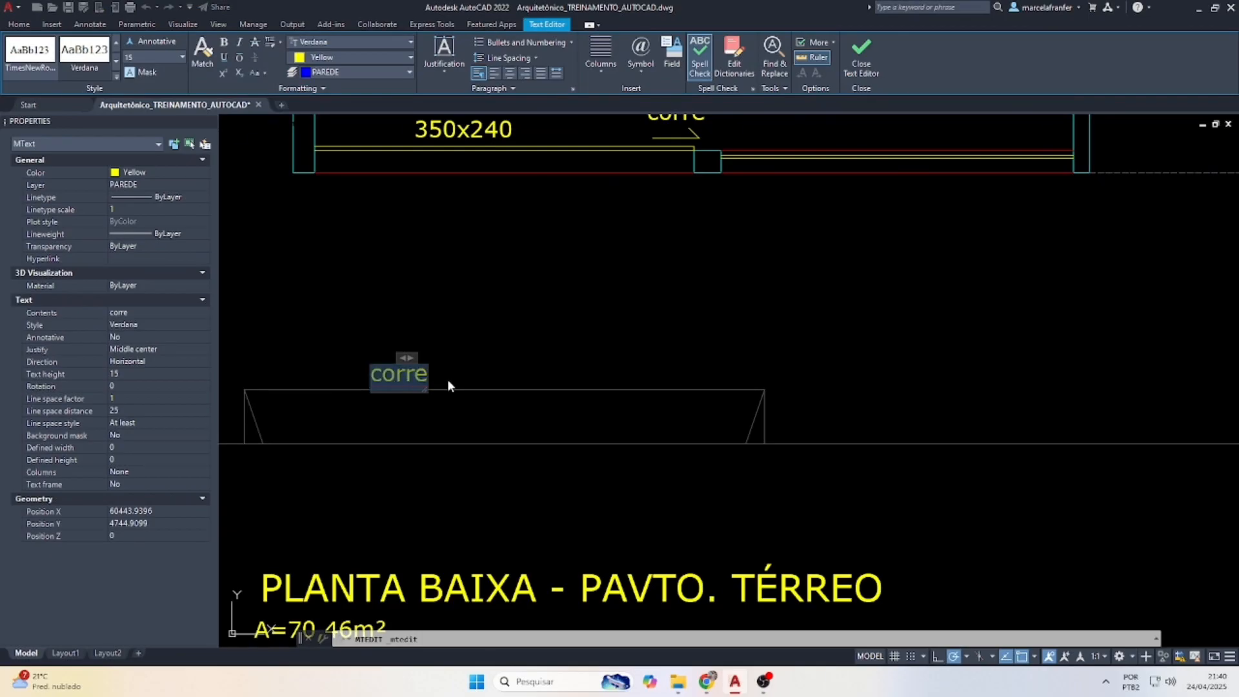
type("REBAIXO DA GUIA DO PASSE")
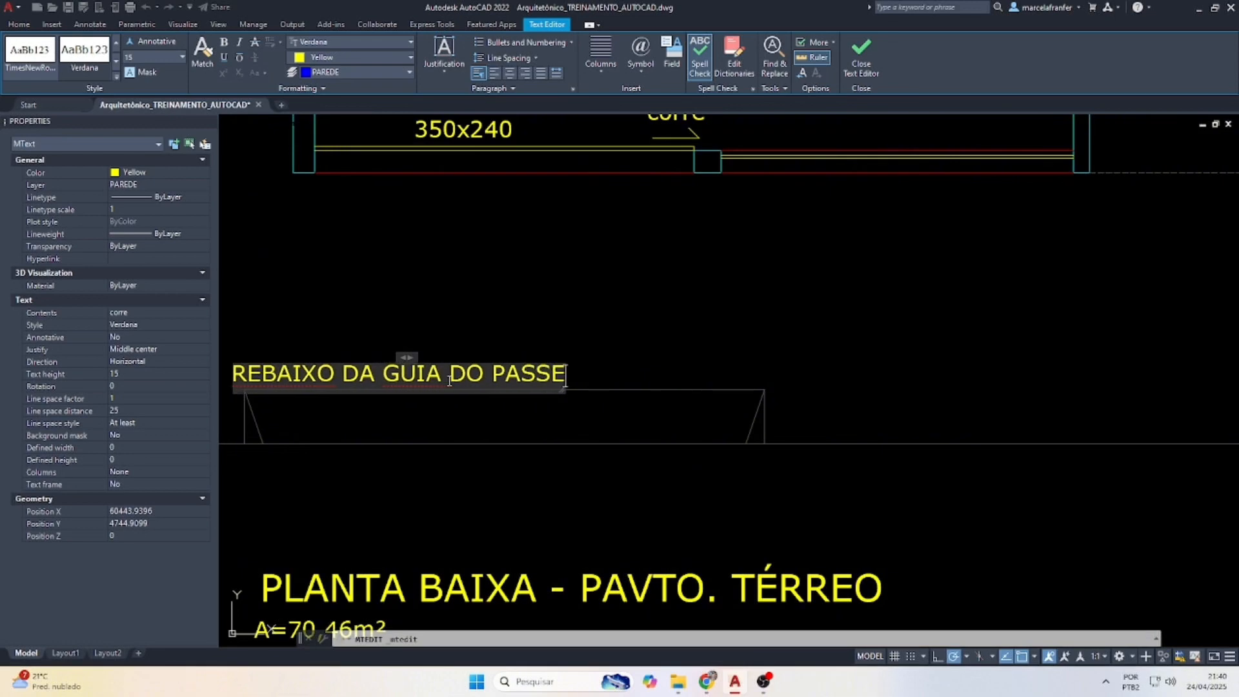
type("IO")
left_click(489, 351)
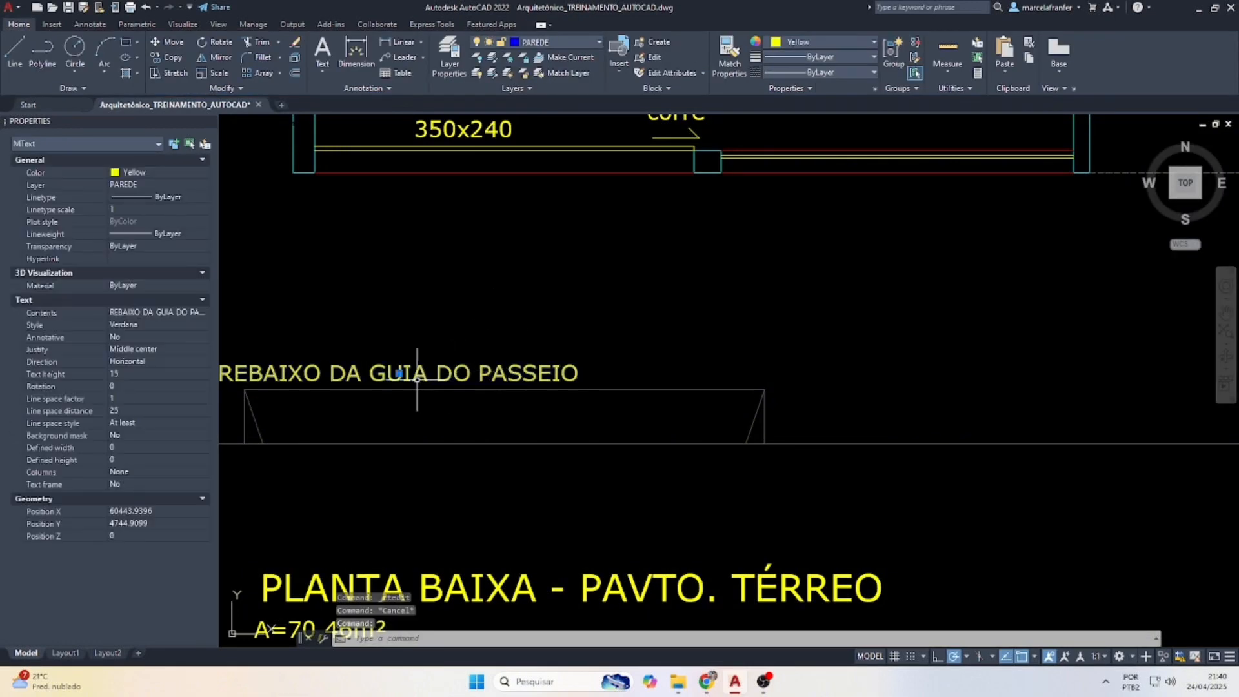
left_click(400, 373)
key("Escape")
scroll(538, 449, "down", 6)
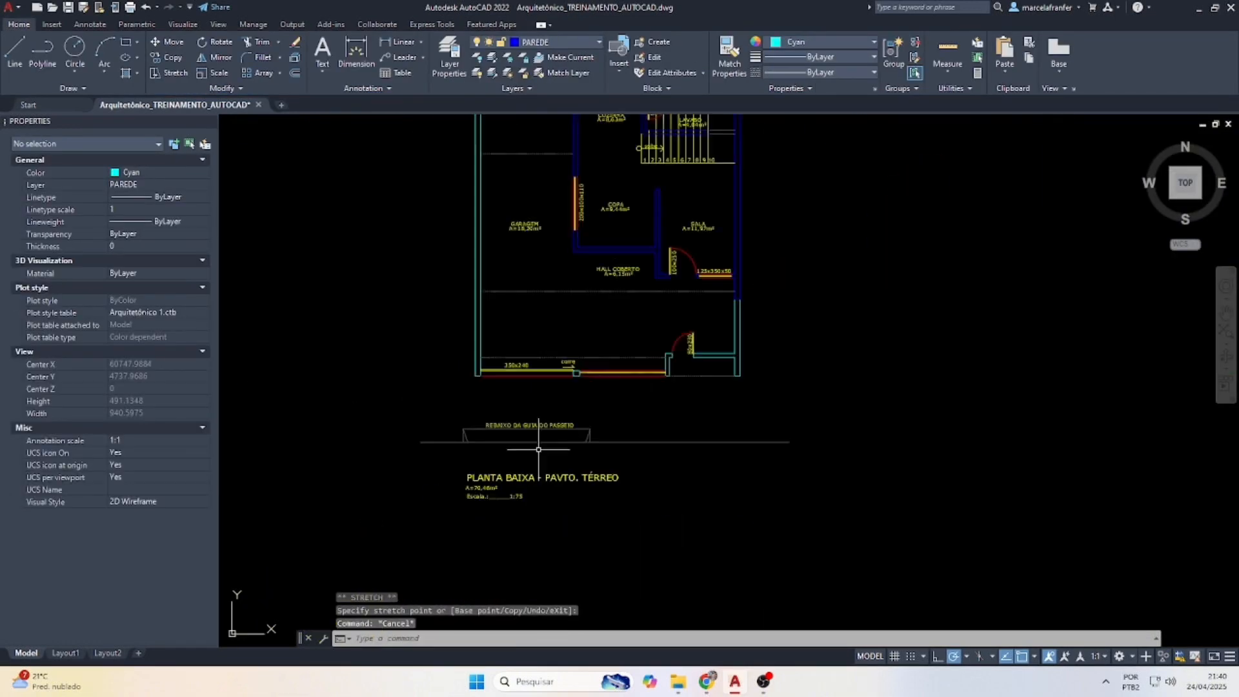
Draw vertical lines from the two outer front wall corners down to the gray front line.
scroll(670, 398, "up", 2)
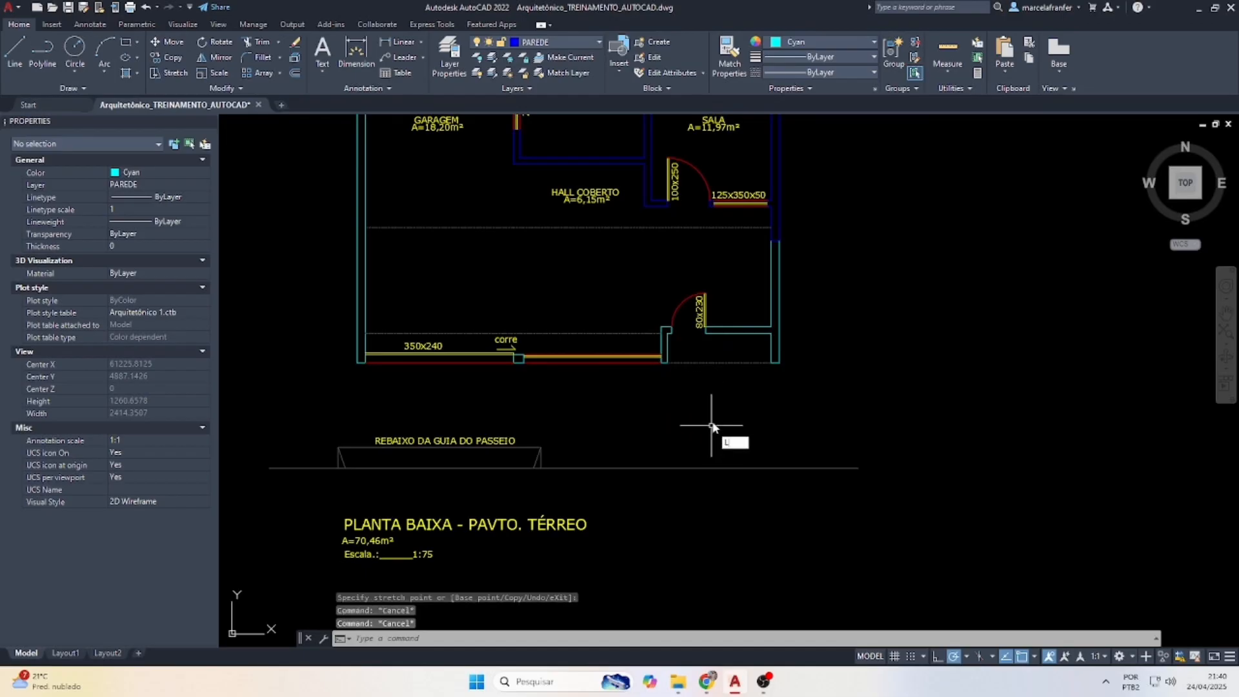
key("Return")
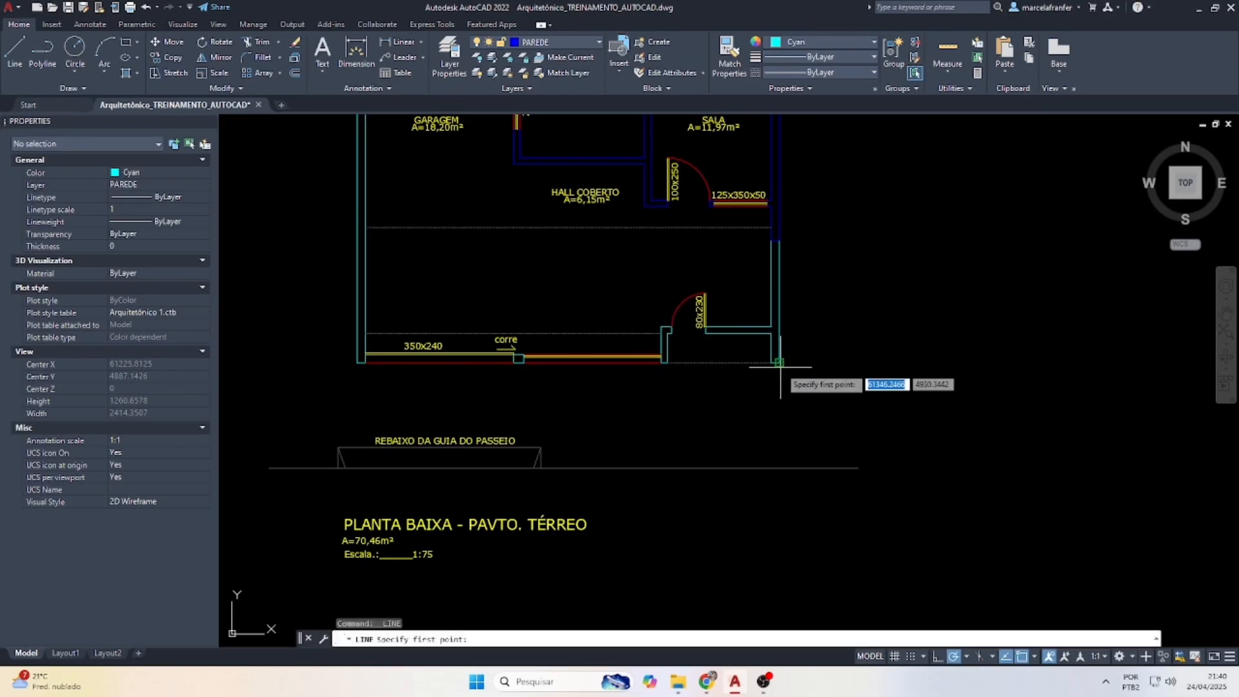
left_click(780, 469)
key("Return")
key("Return")
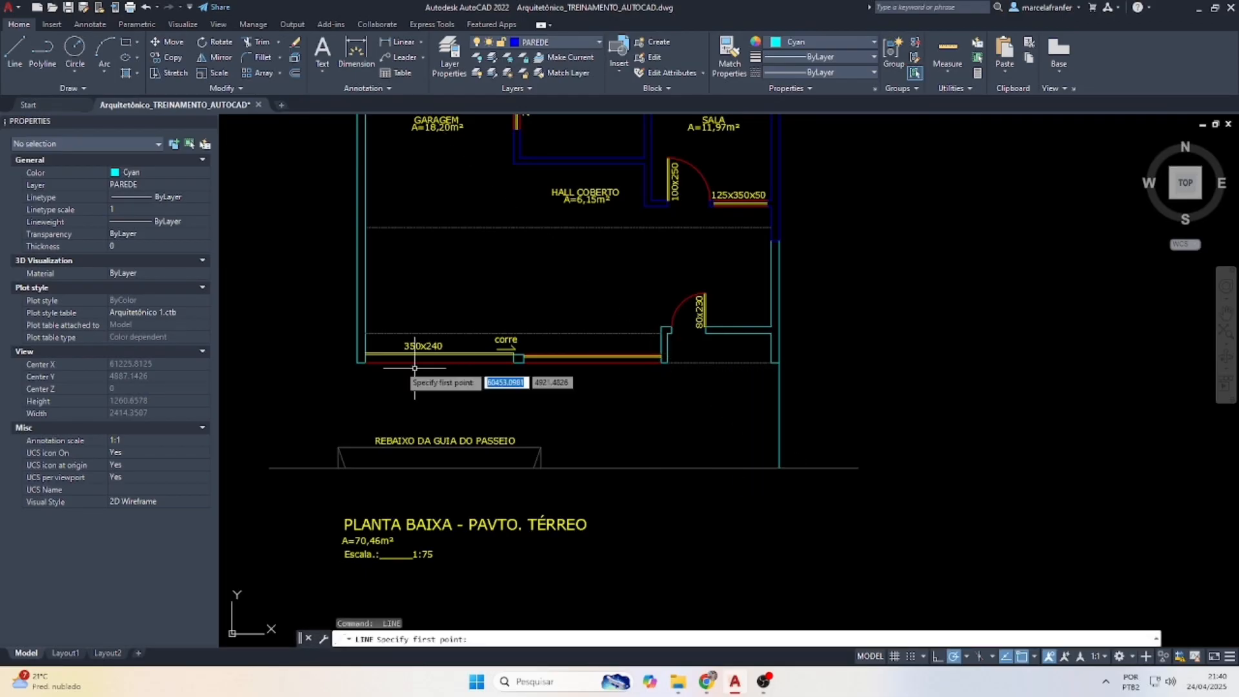
left_click(358, 363)
left_click(358, 468)
key("Escape")
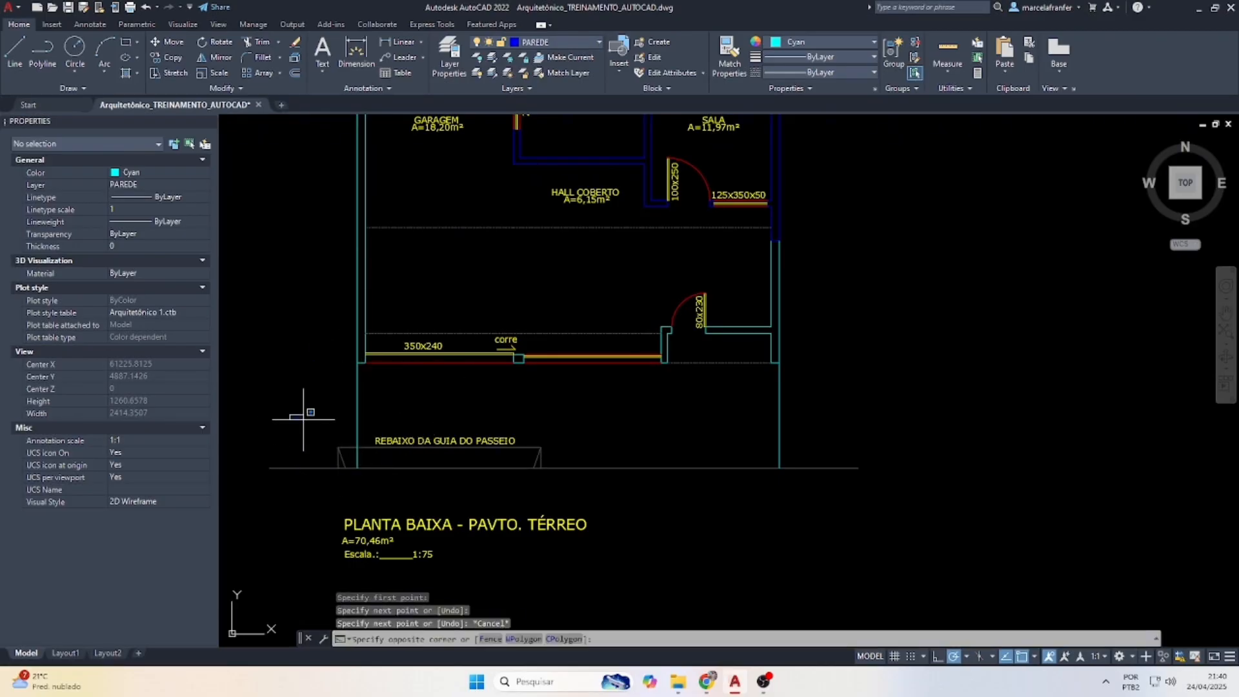
Move the curb-cut outline and its label right until its lower-left corner meets the left vertical boundary line.
left_click(603, 490)
key("Return")
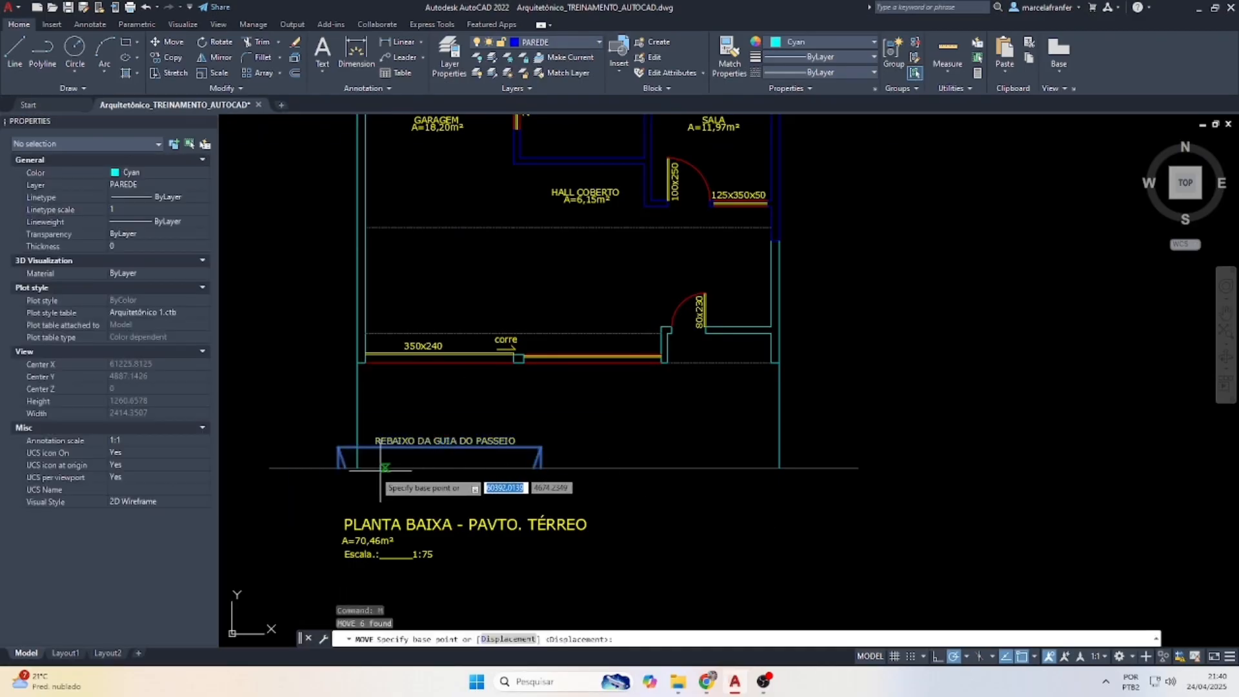
scroll(362, 468, "up", 4)
left_click(300, 466)
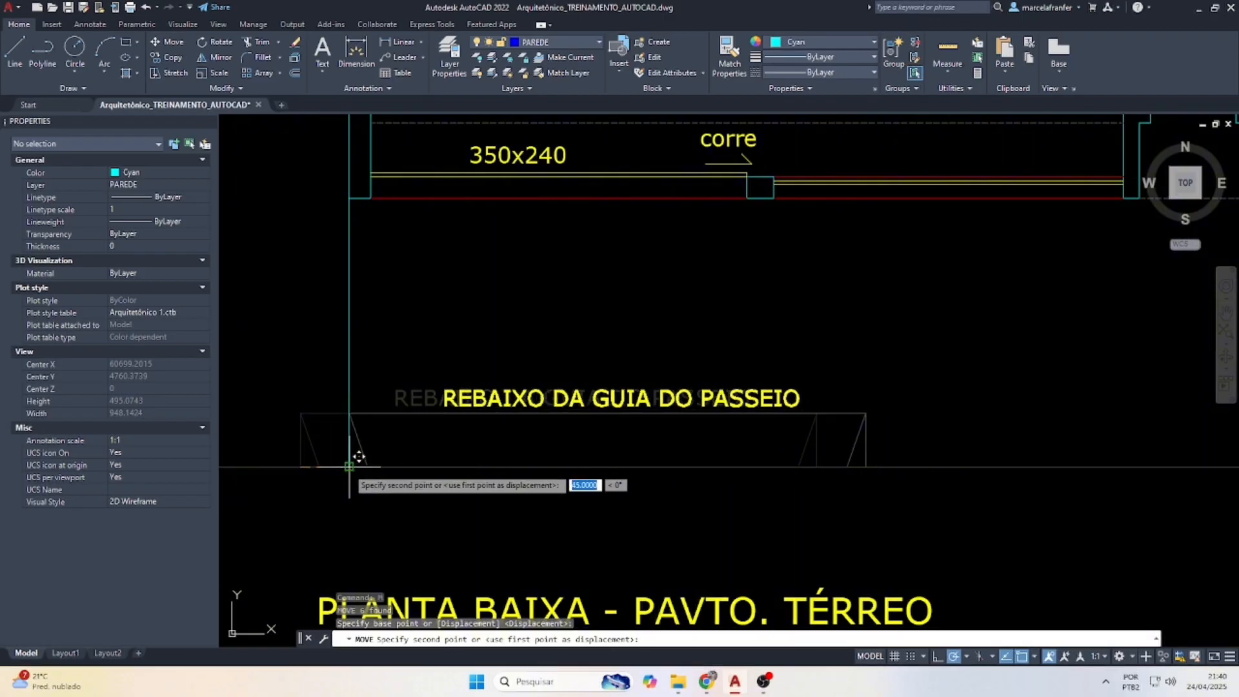
key("Escape")
scroll(509, 414, "down", 4)
key("Escape")
Regenerate the drawing.
type("RE")
key("Return")
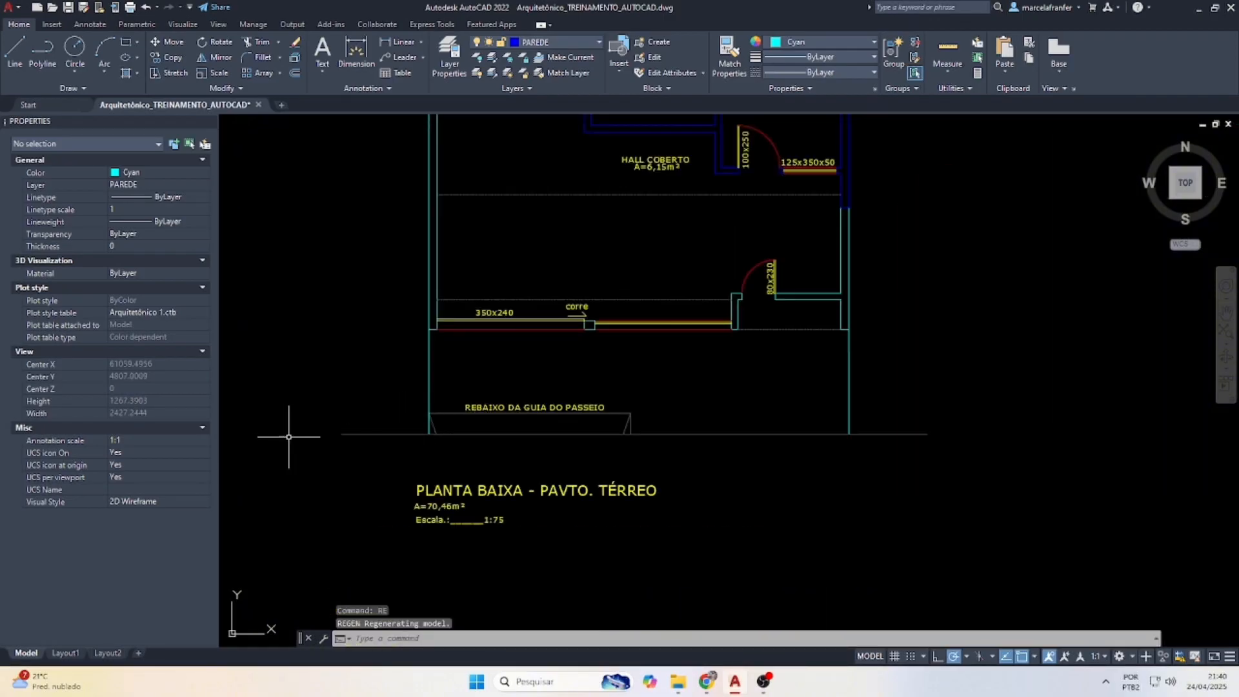
key("Escape")
key("Escape")
key("Escape")
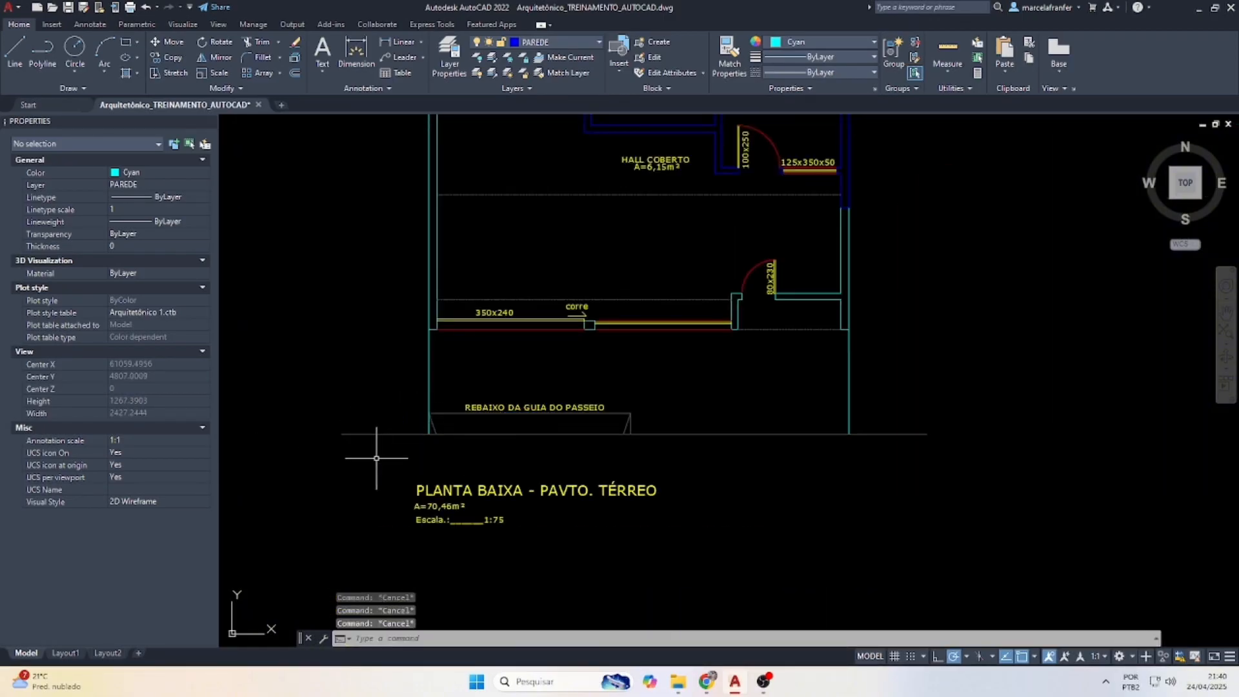
Trim both ends of the gray front line that extend beyond the vertical boundary lines.
key("Return")
left_click_drag(378, 430, 377, 443)
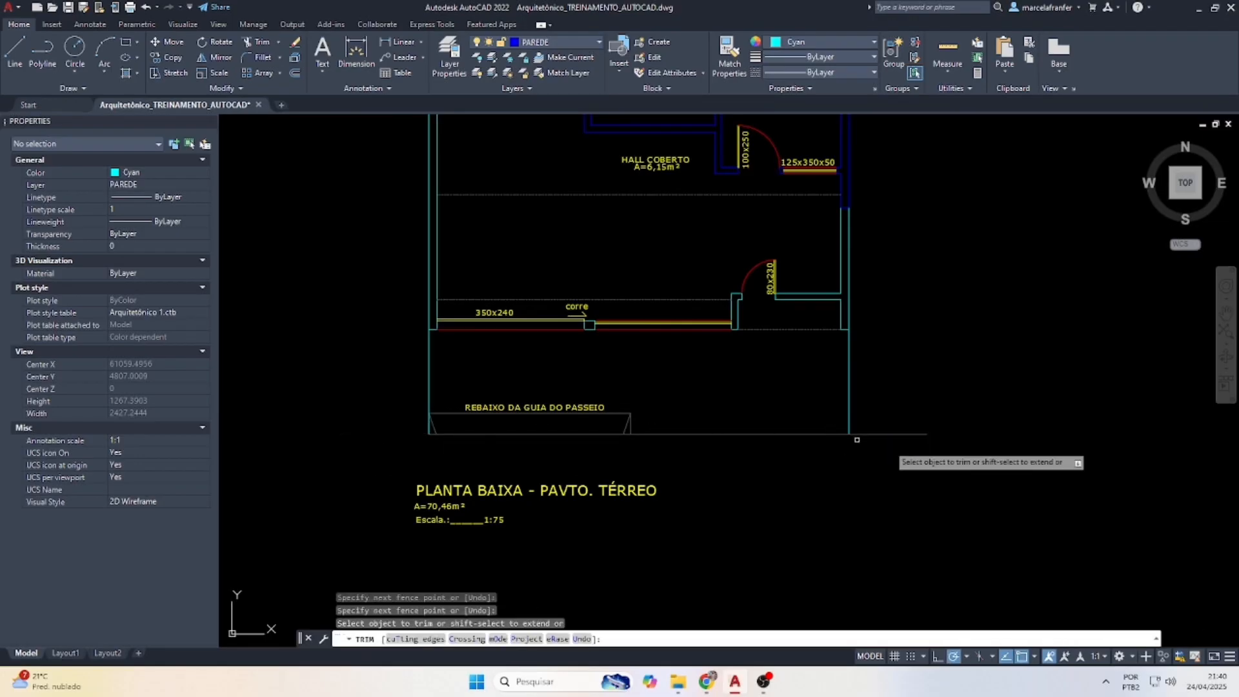
left_click_drag(857, 440, 884, 425)
key("Escape")
left_click(891, 453)
key("Escape")
Match the two vertical boundary lines in front of the walls to the gray front line's properties.
left_click(772, 472)
left_click(750, 417)
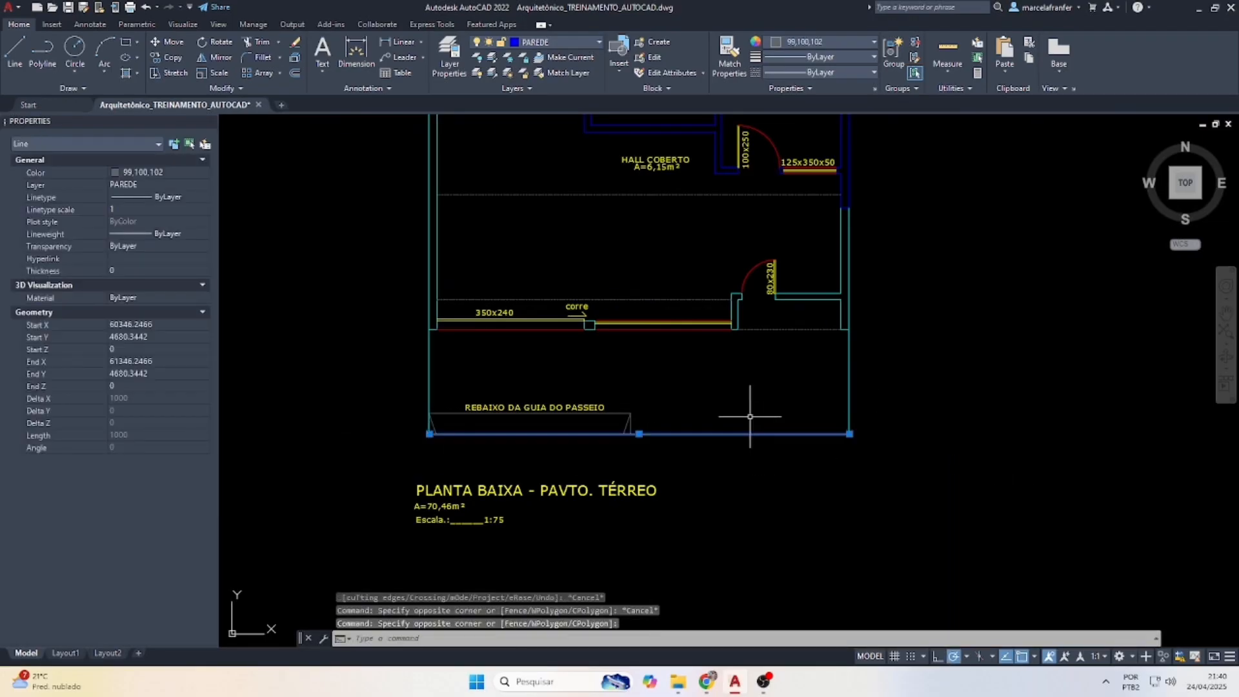
type("MA")
key("Return")
left_click(905, 395)
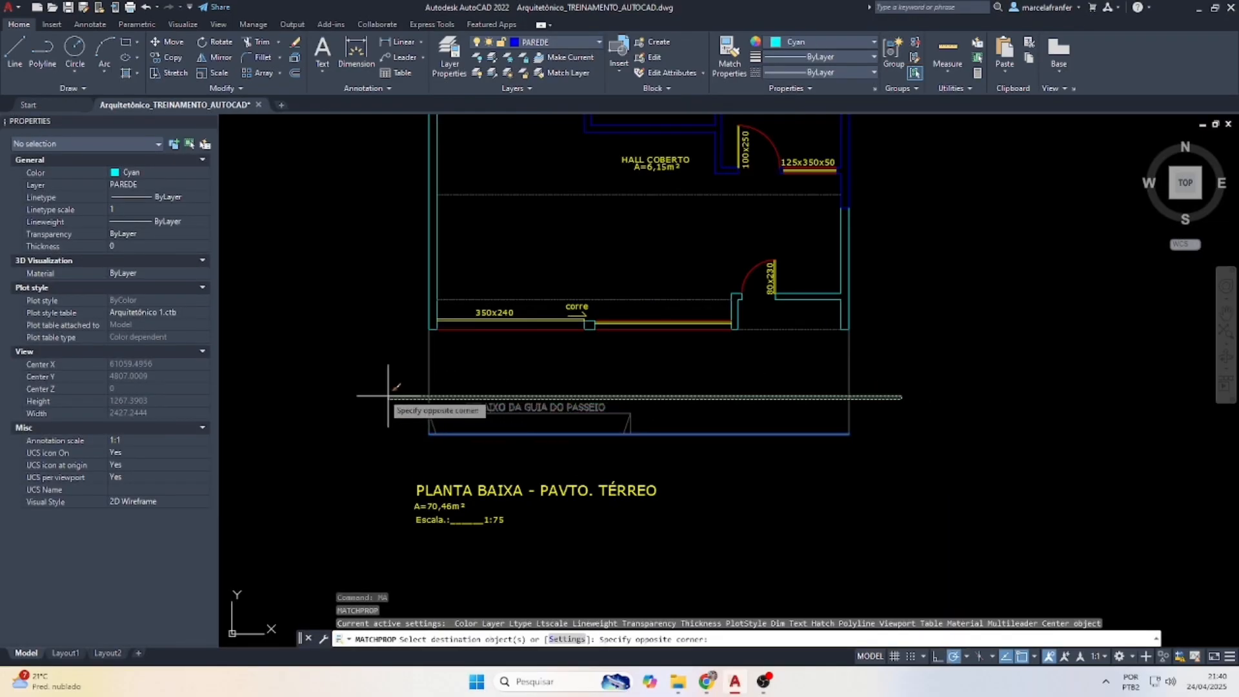
left_click(390, 396)
key("Escape")
Move the plan title, area and scale texts up to just below the gray front line.
left_click(585, 539)
left_click(387, 483)
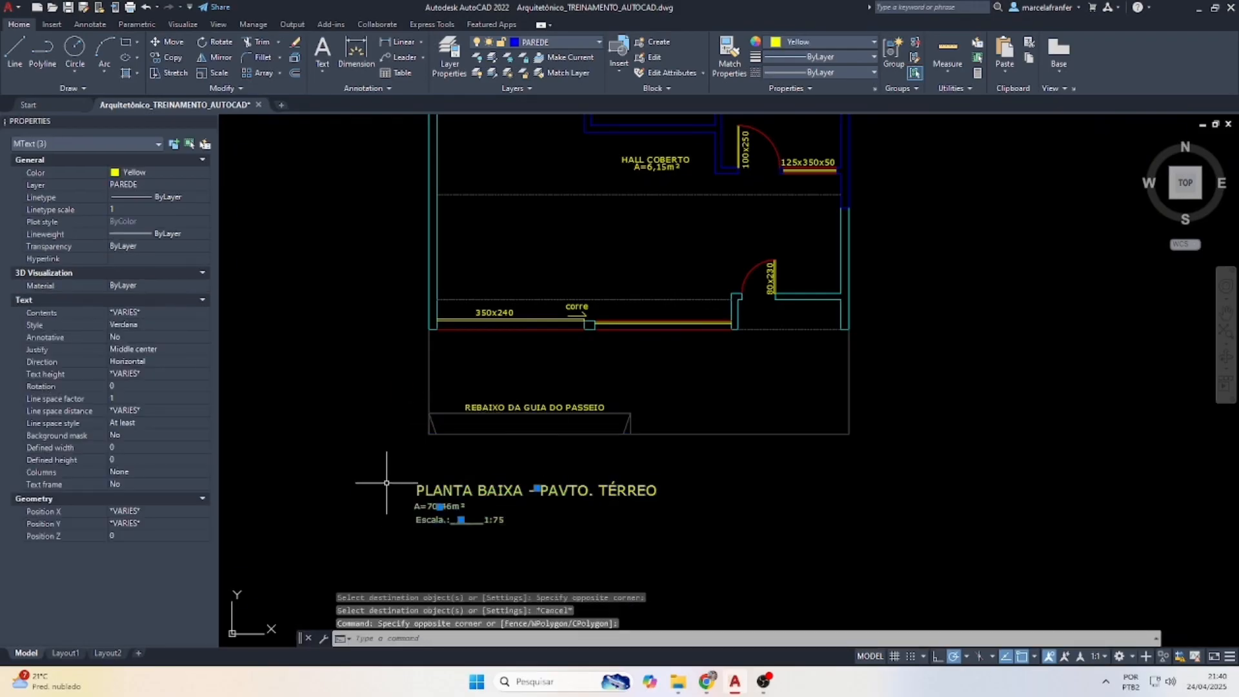
type("M")
key("Return")
left_click(577, 516)
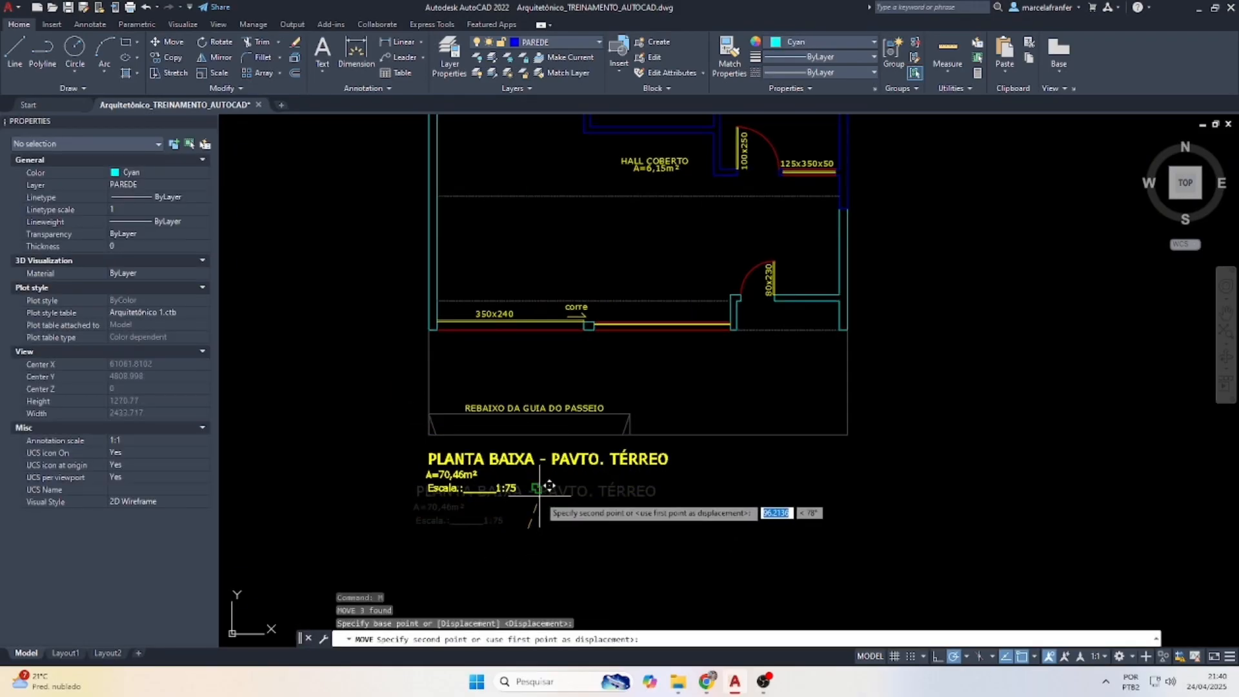
left_click(585, 477)
key("Escape")
scroll(740, 318, "up", 4)
scroll(642, 346, "down", 9)
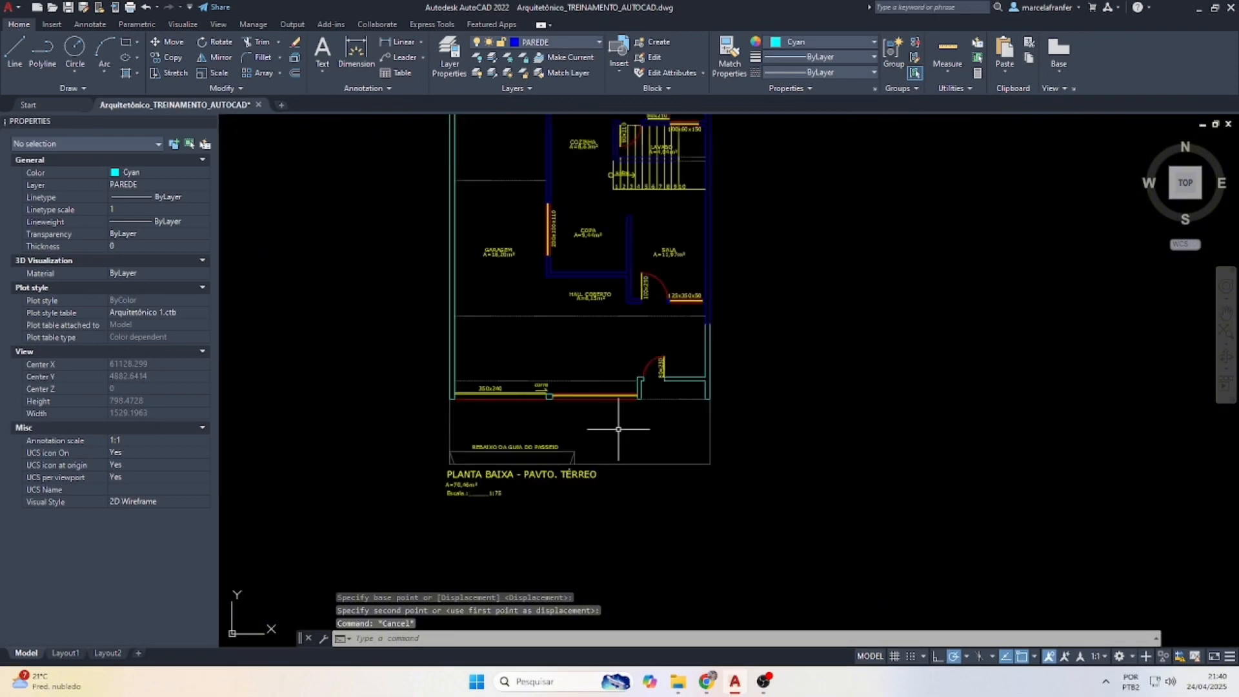
scroll(628, 279, "up", 4)
scroll(628, 280, "down", 6)
scroll(658, 216, "up", 2)
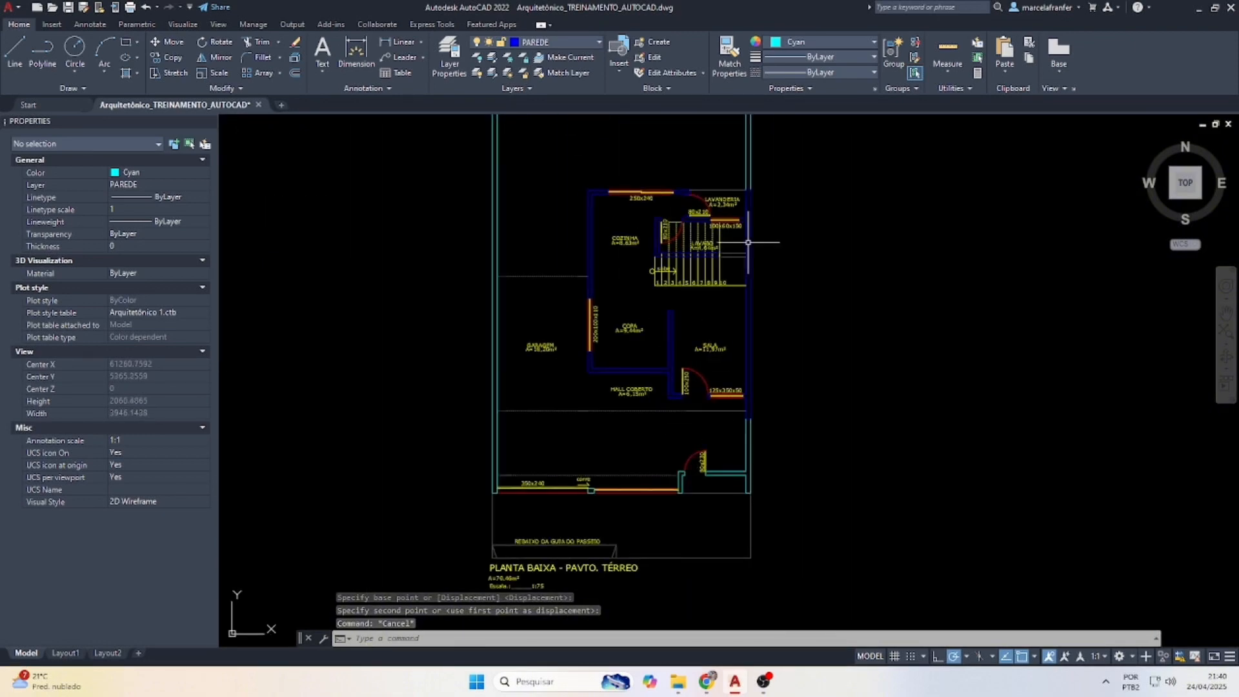
scroll(748, 242, "up", 4)
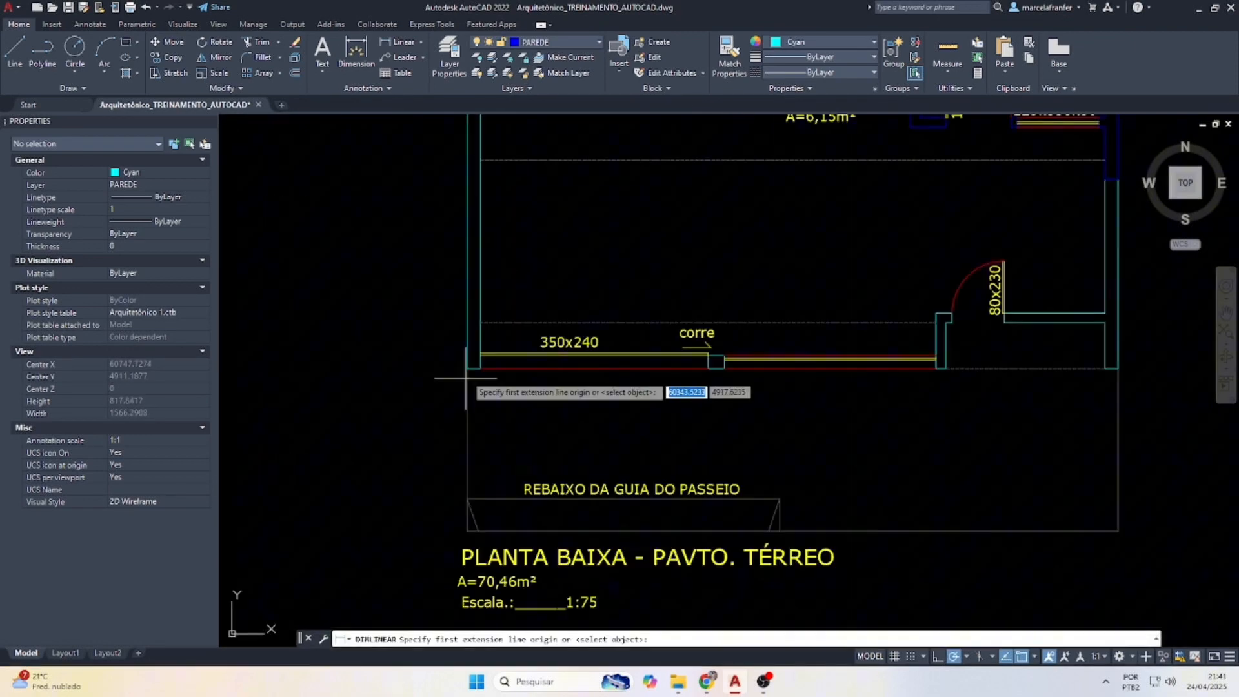
Add a linear dimension for the plan's overall width, placed just in front of the front wall line.
left_click(474, 368)
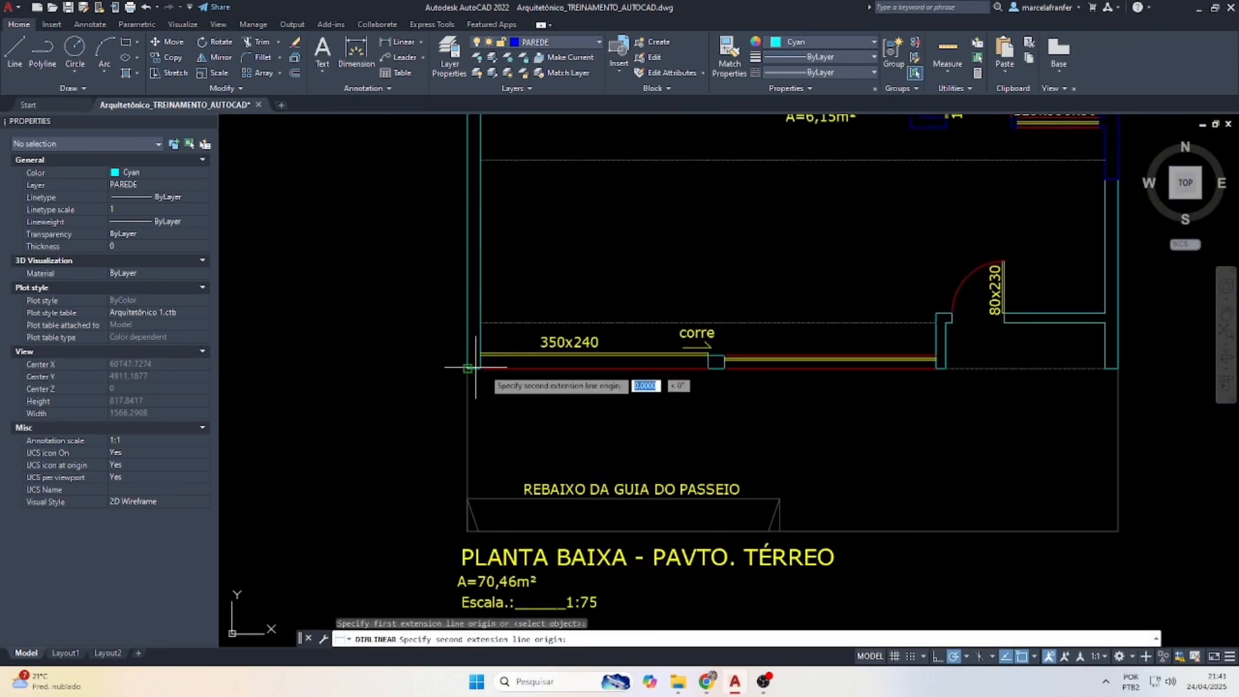
left_click(1116, 371)
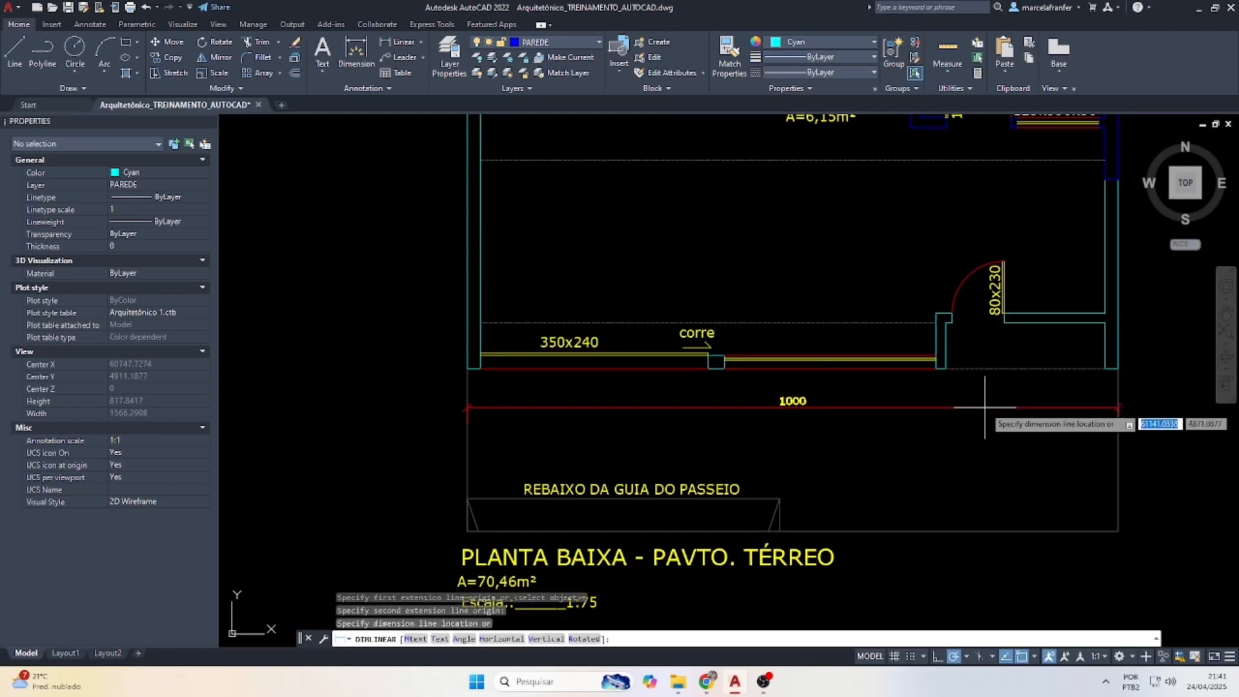
left_click(954, 406)
key("Escape")
Add a linear dimension for the lot's overall depth, placed outside the garage-side boundary wall.
key("Return")
left_click(468, 368)
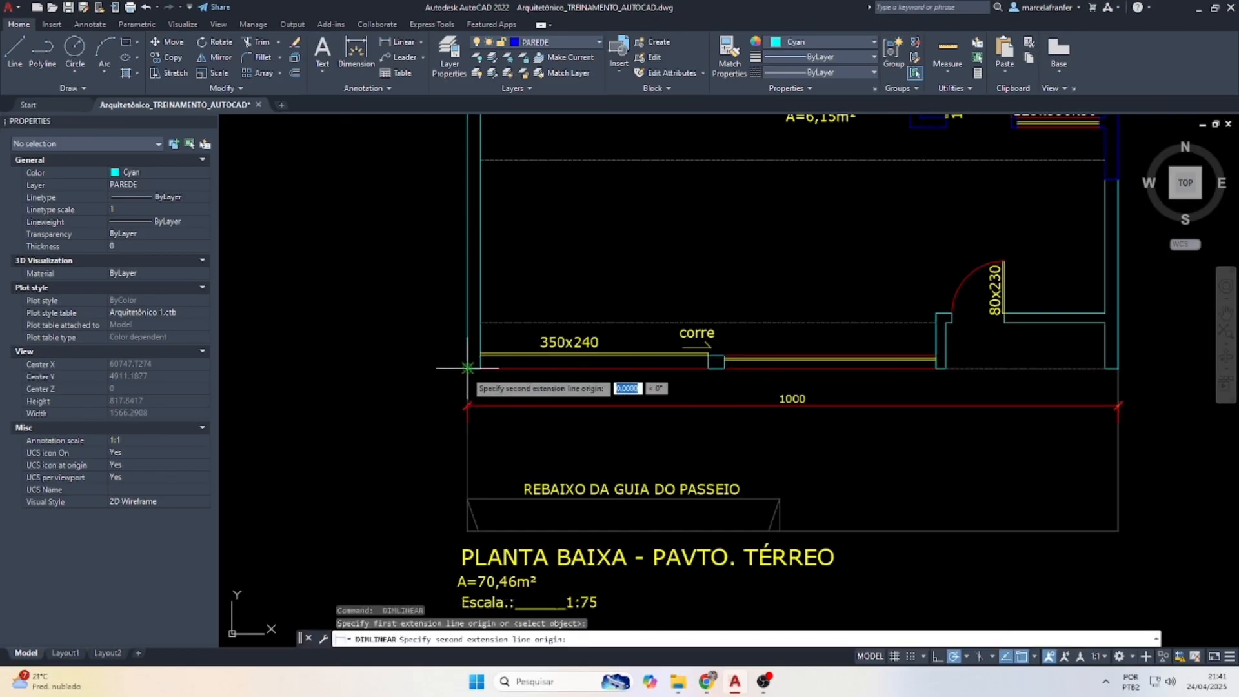
scroll(549, 497, "down", 8)
left_click(529, 283)
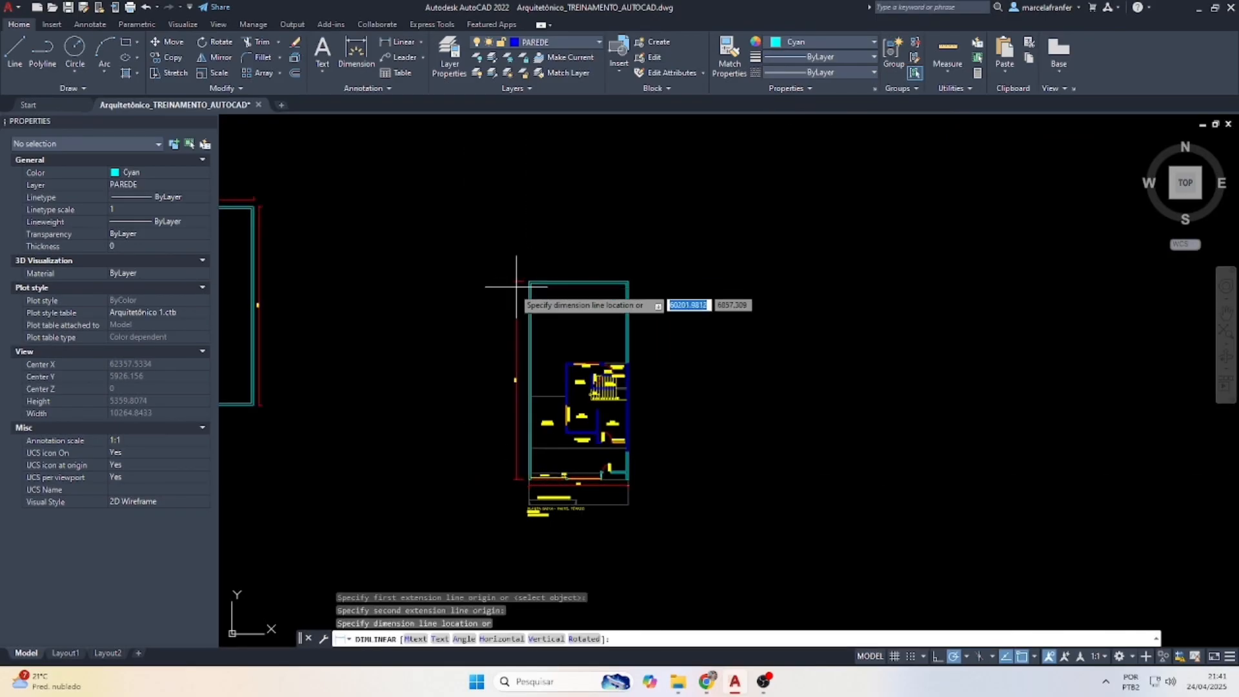
left_click(518, 288)
Dimension the distance from the garage-side front corner to the first dashed line, placed between that wall and the overall depth dimension.
scroll(535, 513, "up", 10)
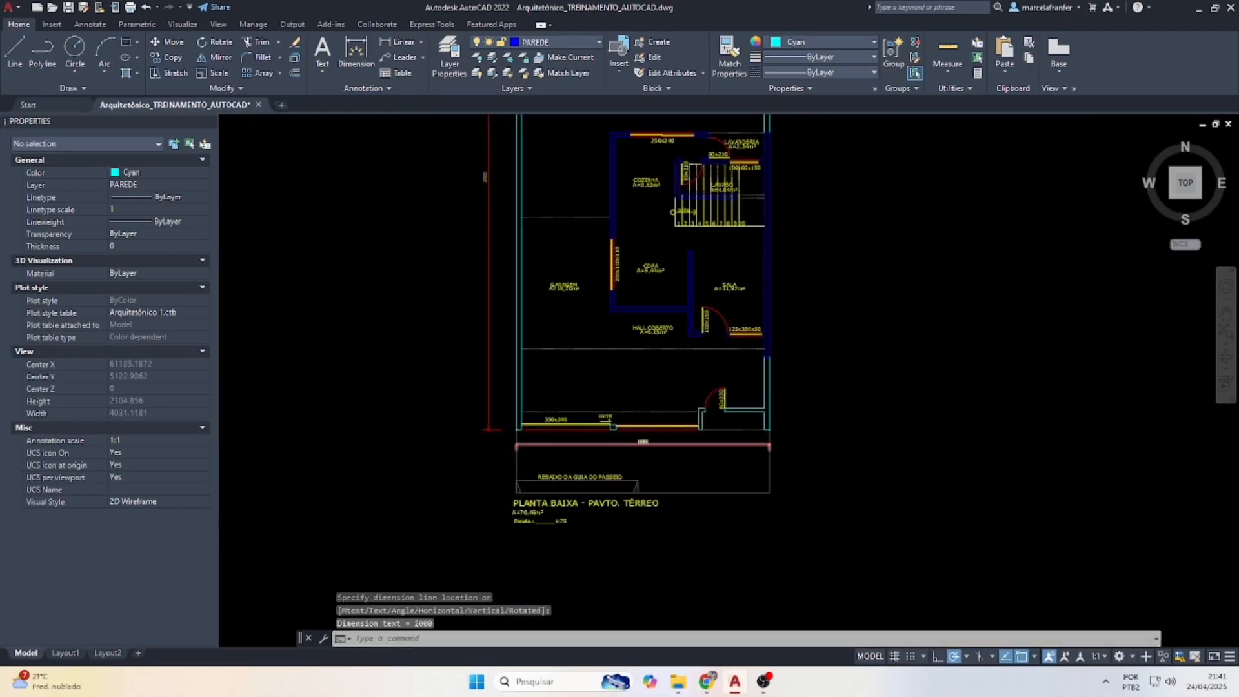
key("Return")
left_click(521, 426)
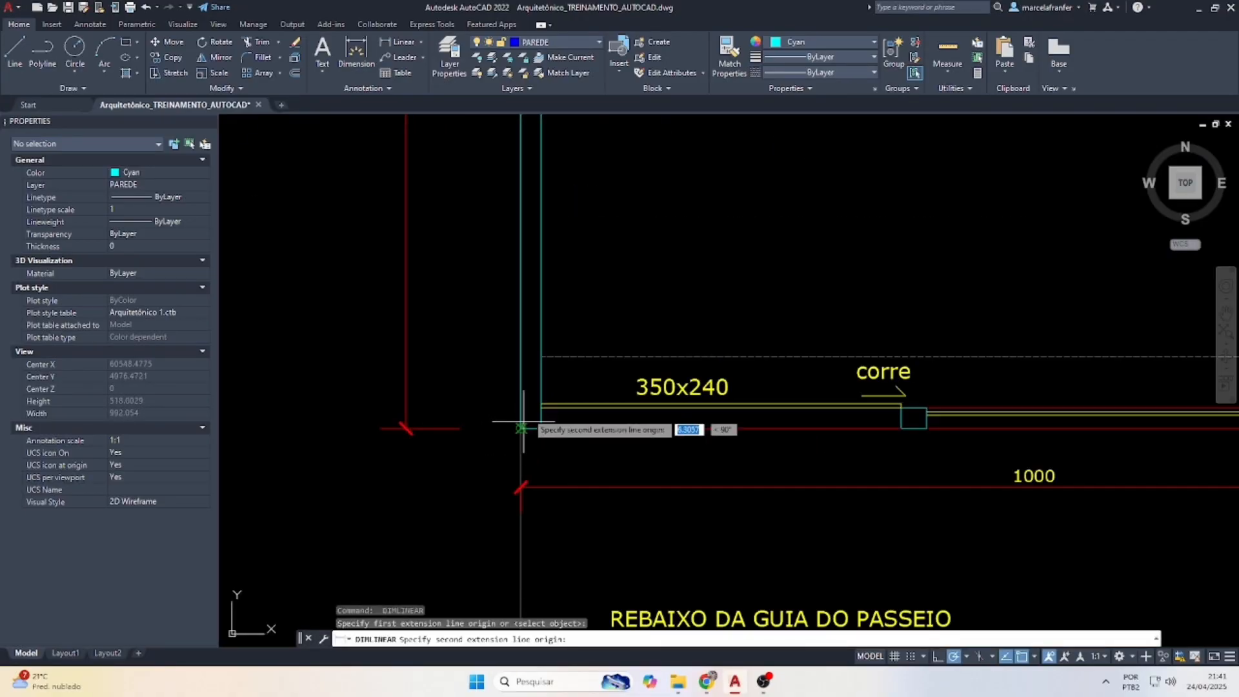
left_click(521, 356)
left_click(492, 369)
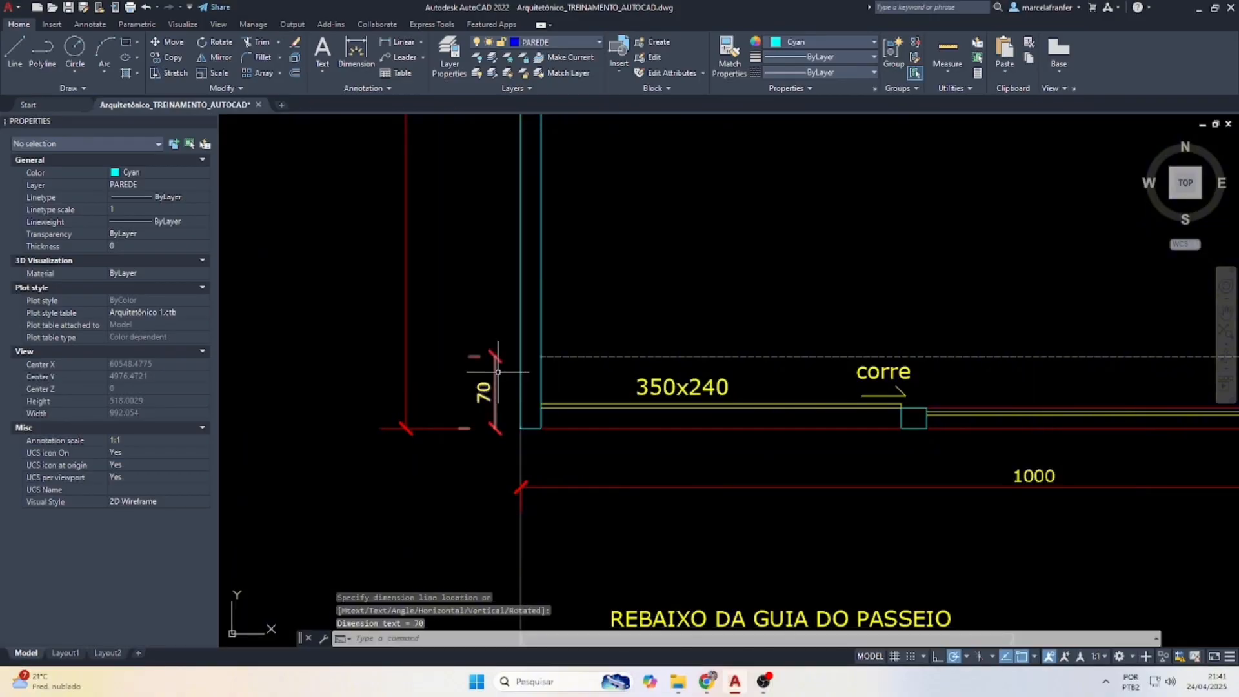
Continue the garage-side dimension chain to the dashed lines at the front and back of the garage.
left_click(476, 355)
mouse_move(494, 358)
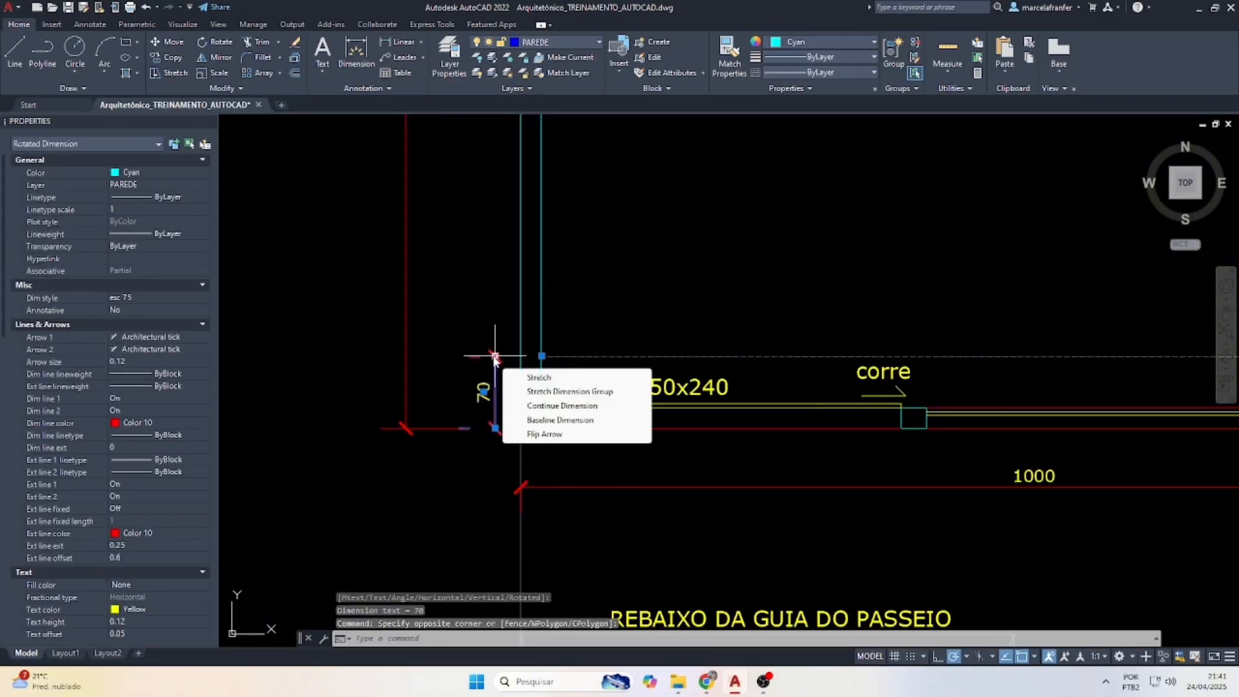
left_click(525, 405)
scroll(498, 506, "down", 5)
scroll(498, 420, "up", 4)
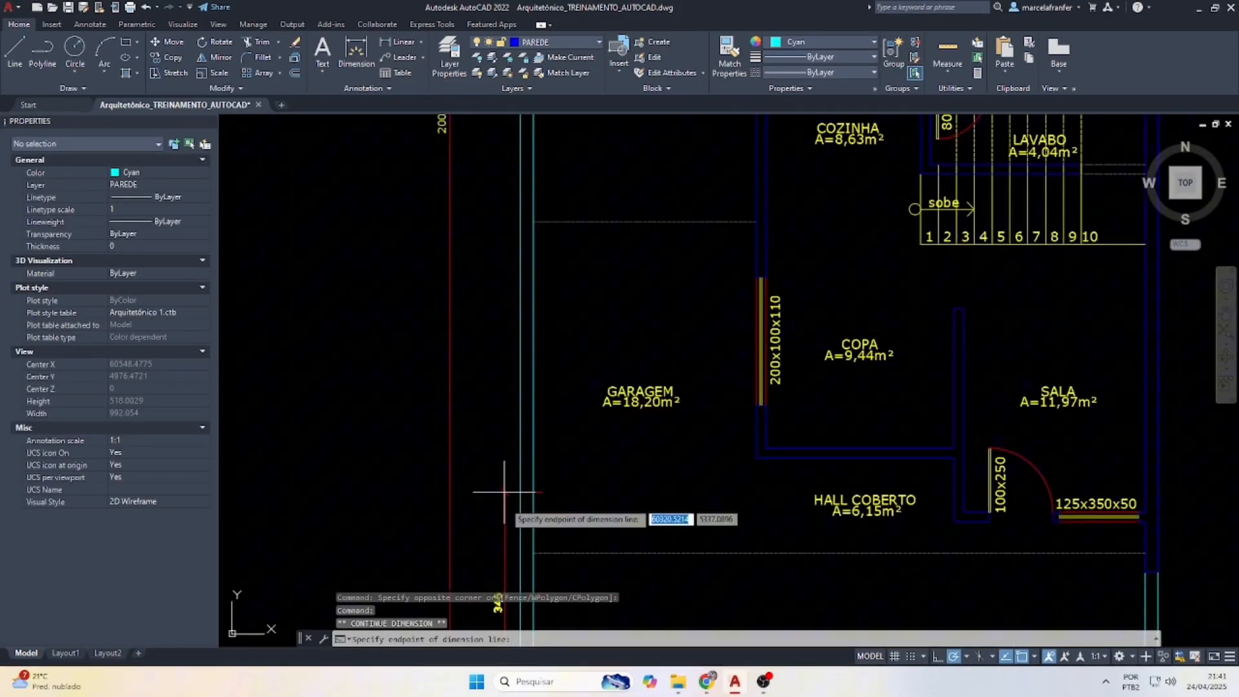
left_click(533, 553)
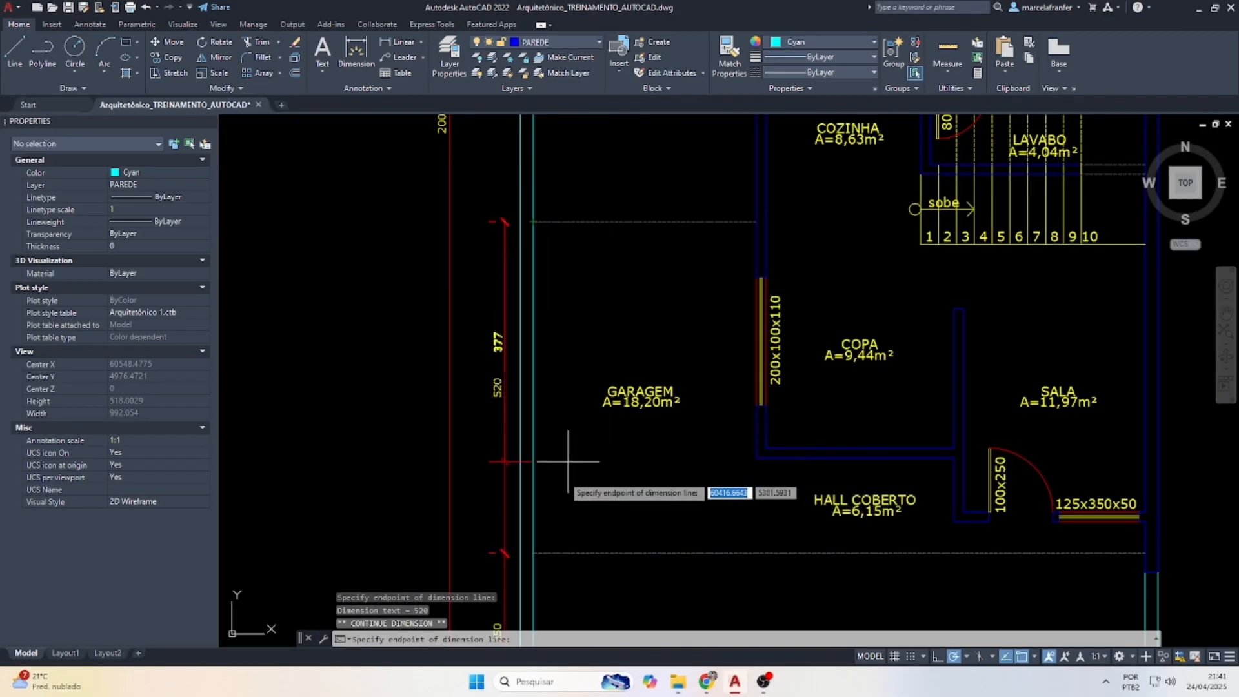
Continue the garage-side dimension chain to the inner and outer faces of the rear wall, ending it there.
scroll(567, 470, "down", 6)
scroll(573, 423, "up", 5)
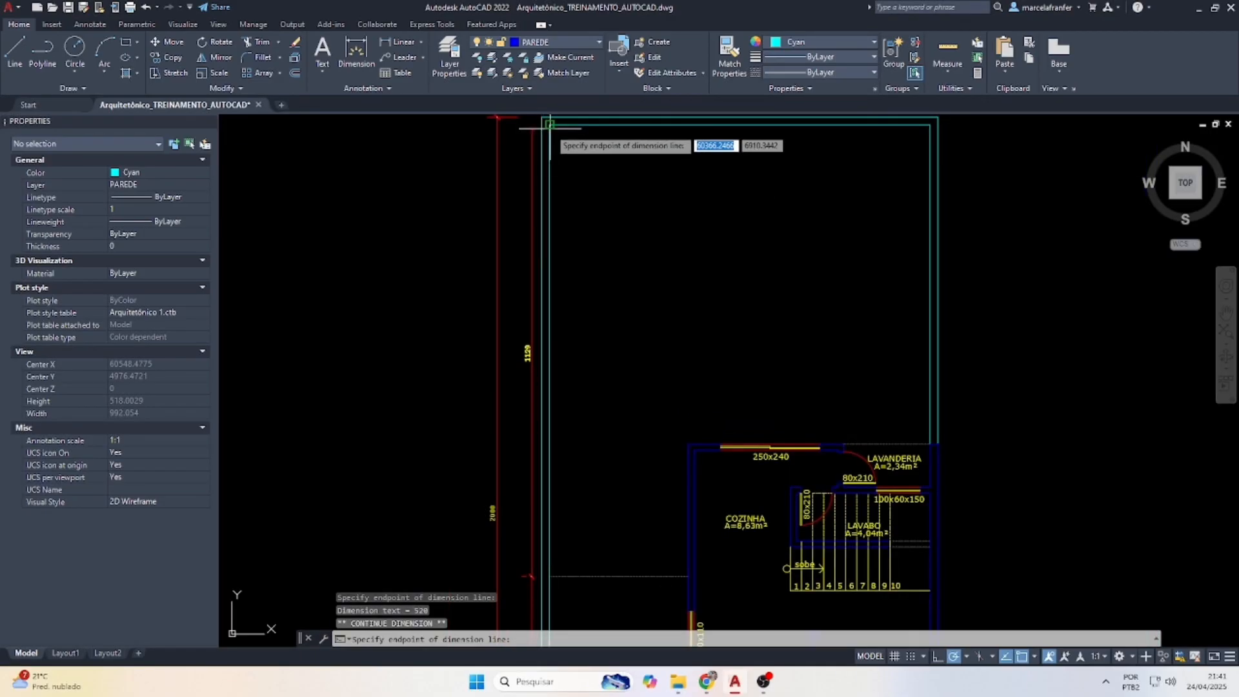
left_click(549, 122)
scroll(567, 188, "down", 4)
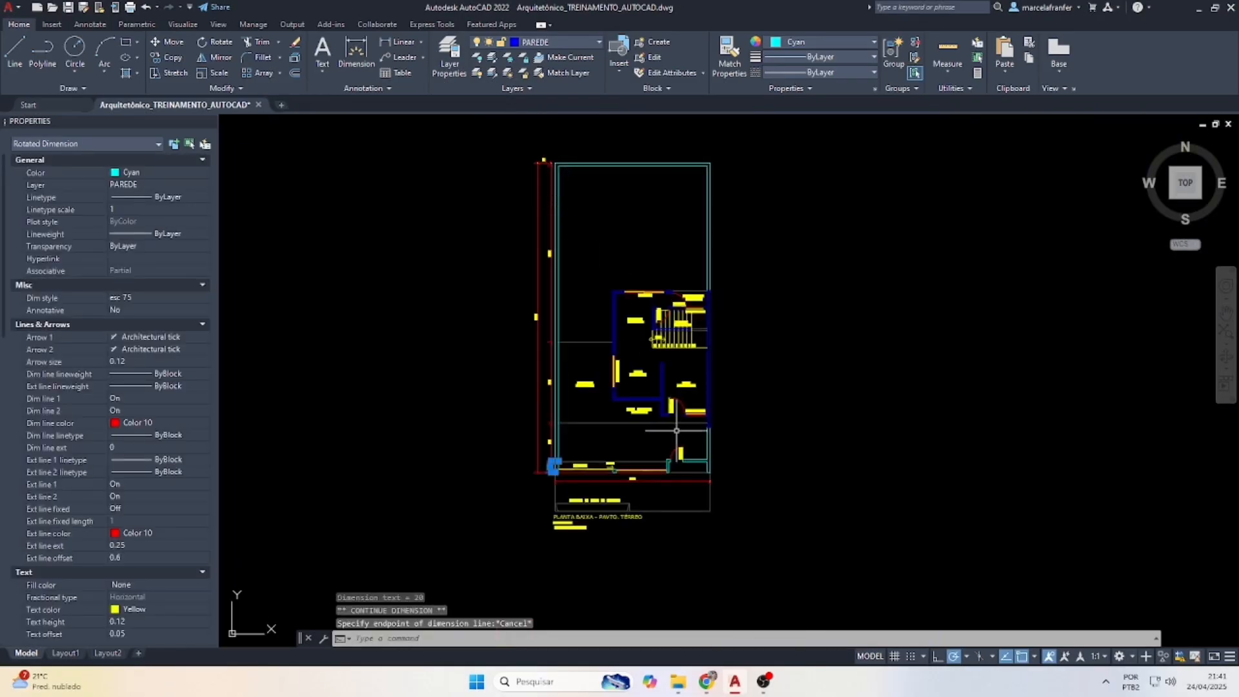
scroll(677, 511, "up", 3)
key("Escape")
key("Escape")
Dimension the distance from the entrance-side front corner to the near face of the 80x230 gate's wall, placed outside the side wall.
scroll(642, 365, "down", 2)
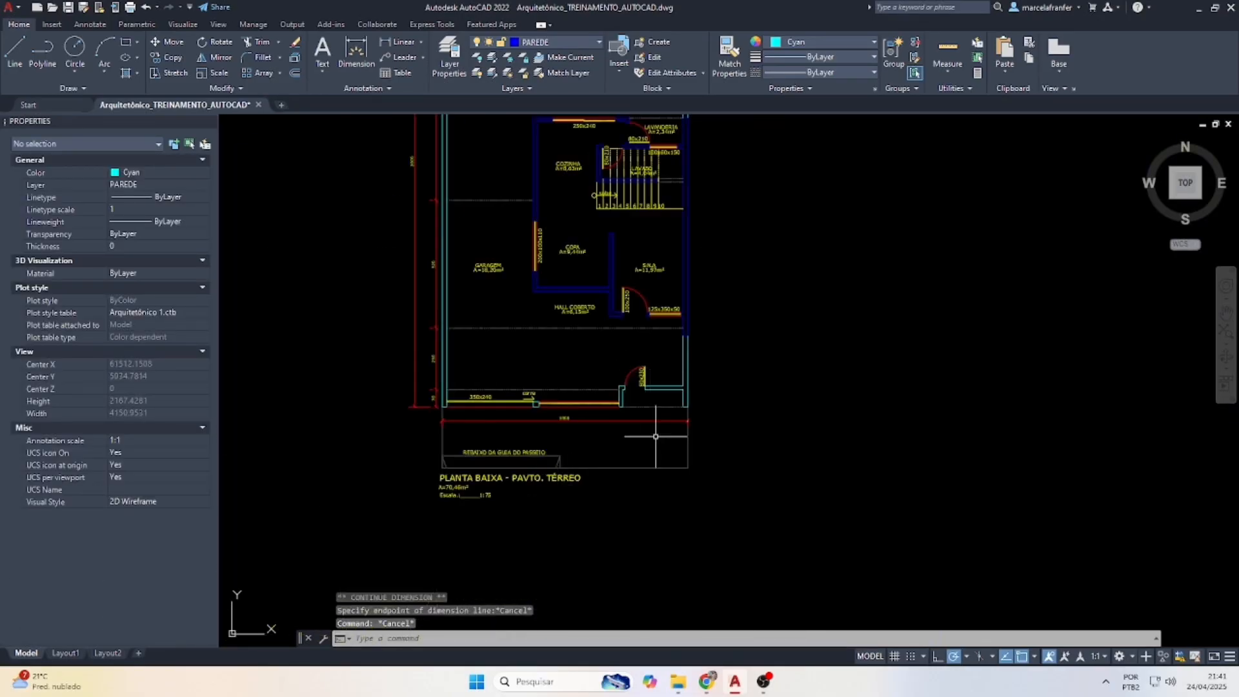
scroll(656, 437, "up", 5)
key("Return")
left_click(669, 401)
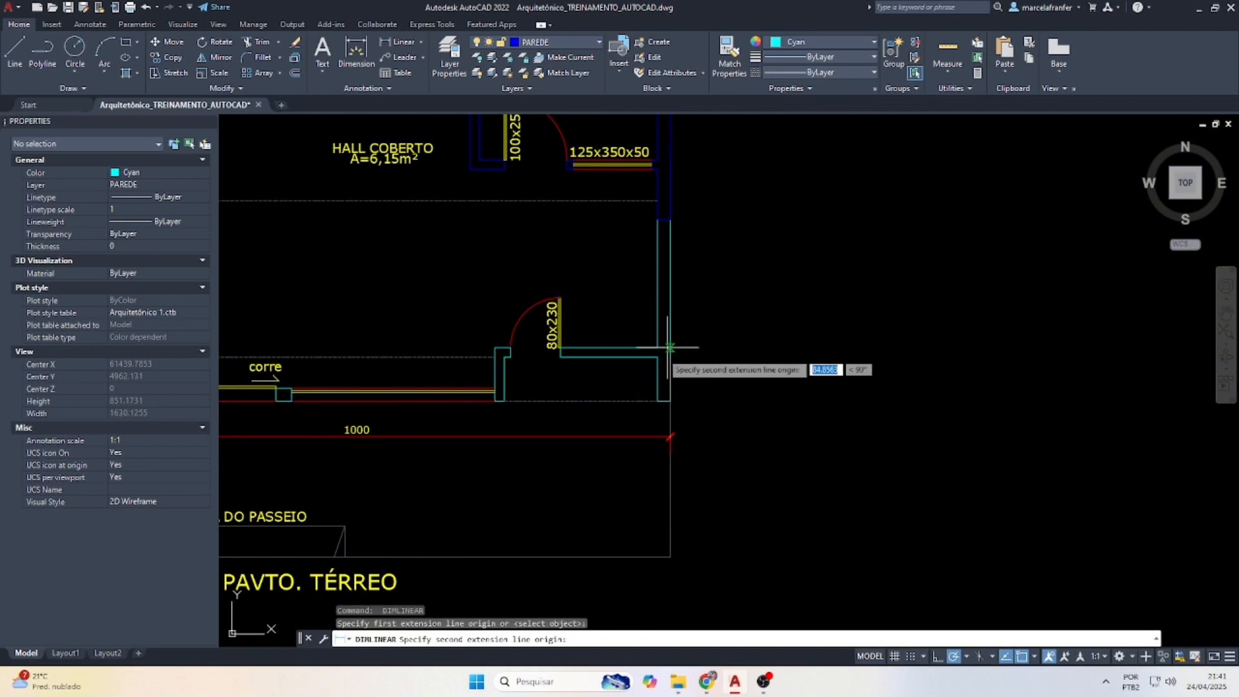
left_click(658, 356)
left_click(687, 361)
Continue the entrance-side dimension across the thickness of the 80x230 gate's wall.
left_click(688, 377)
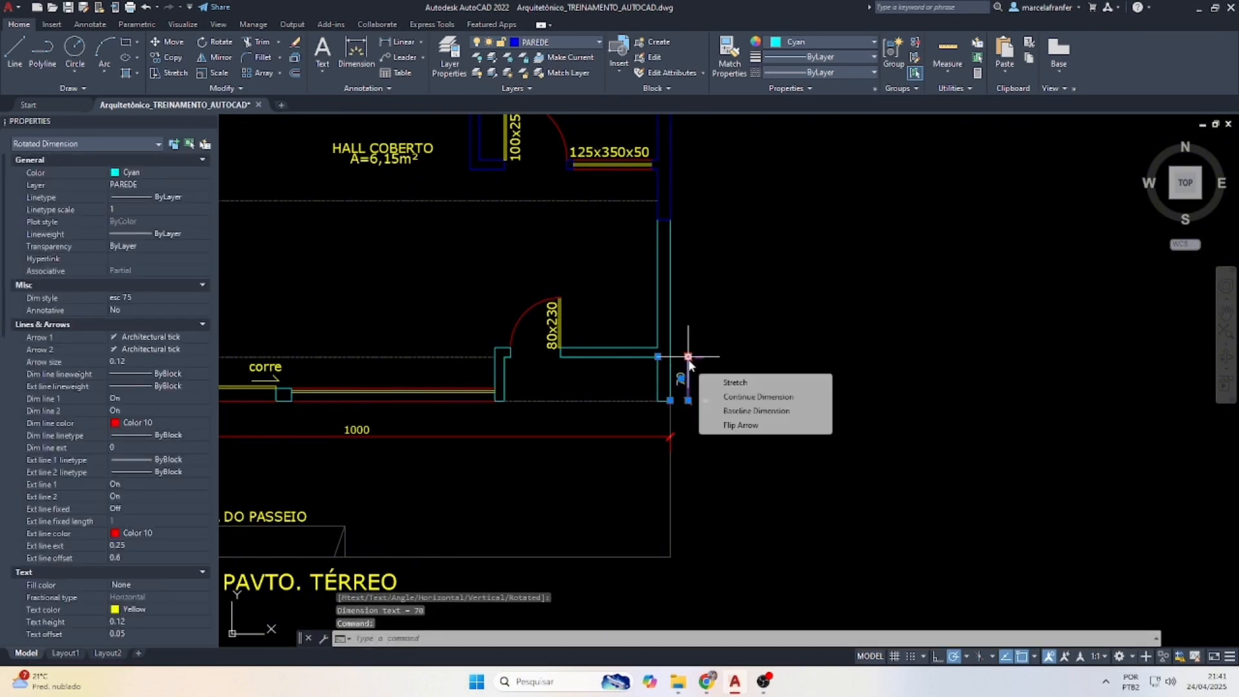
left_click(688, 357)
key("Escape")
mouse_move(688, 357)
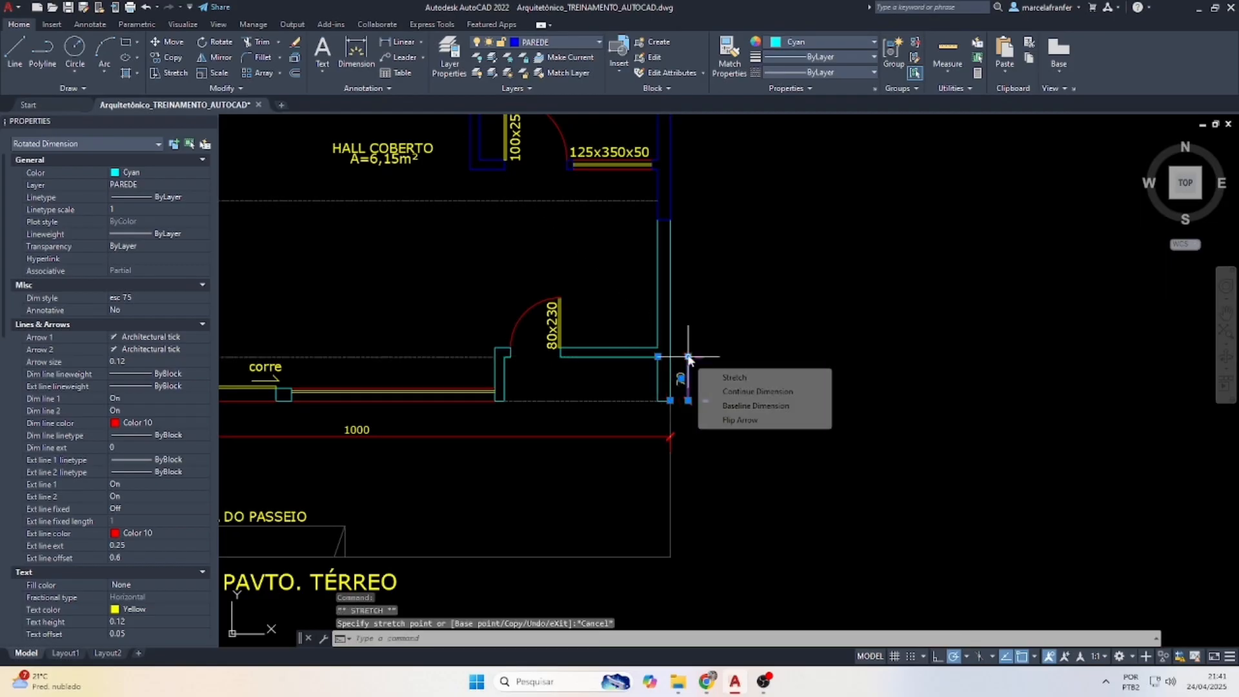
left_click(748, 391)
left_click(658, 348)
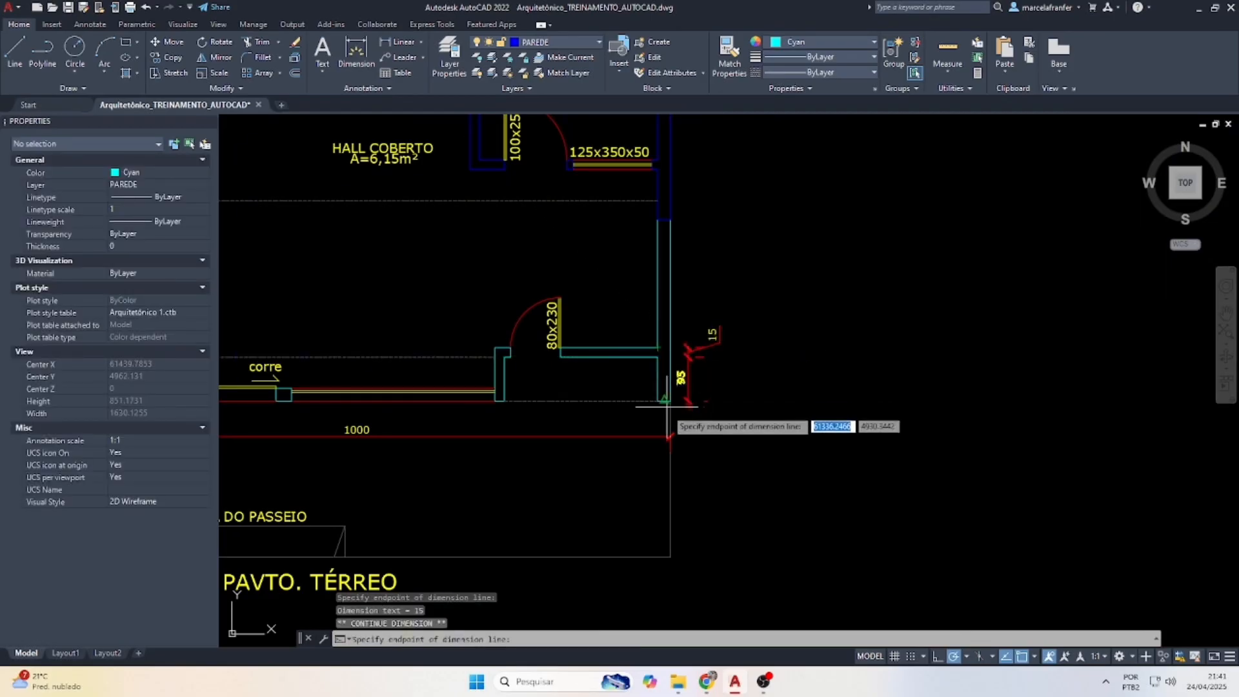
Continue the entrance-side chain to the start of the blue wall, the hall's dashed line and both faces of the SALA front wall.
scroll(668, 426, "up", 2)
left_click(661, 338)
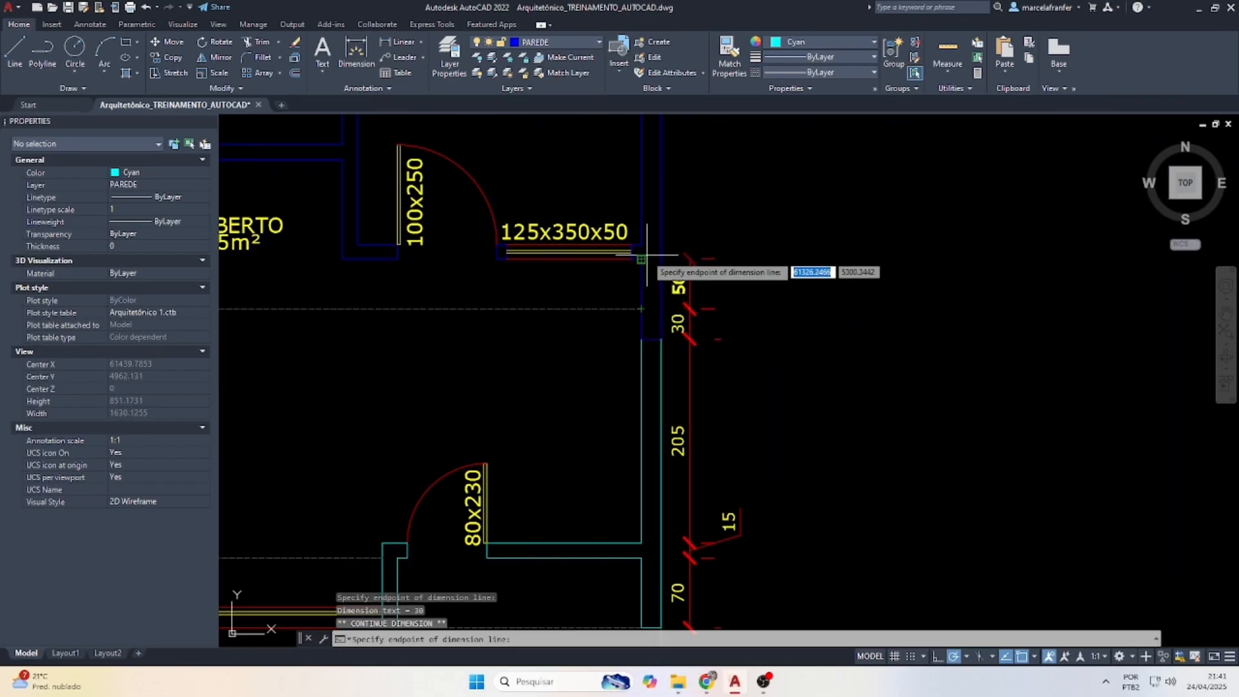
left_click(642, 253)
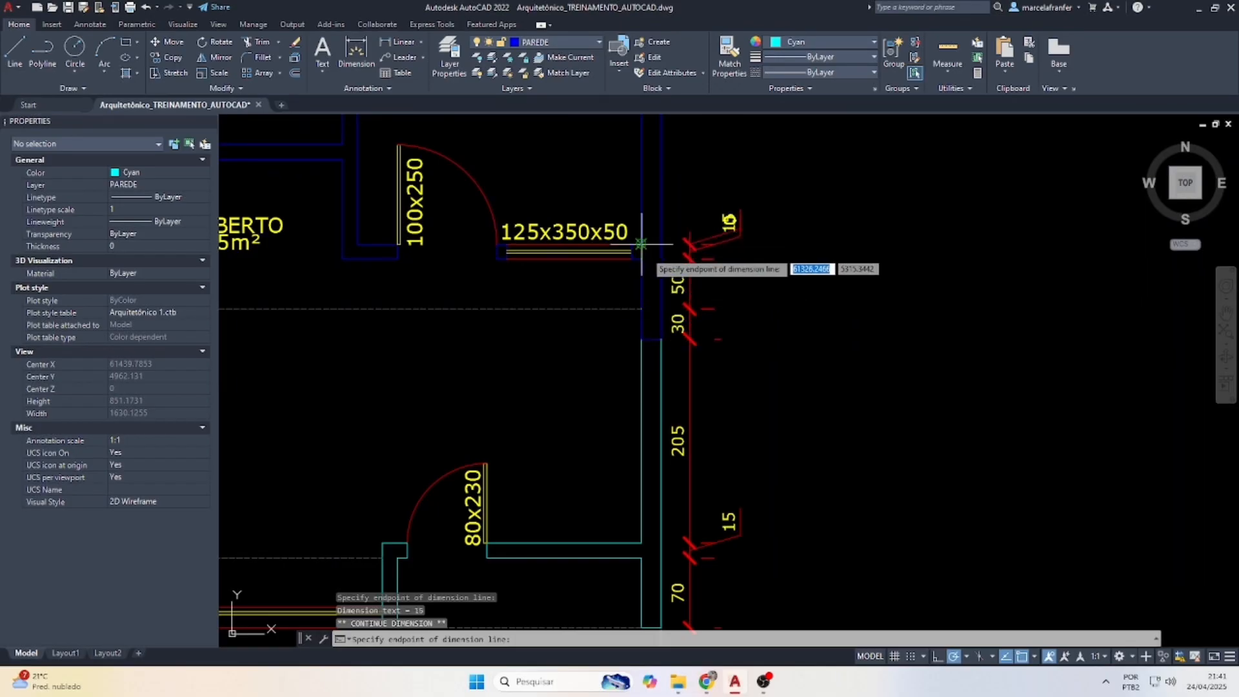
Continue the entrance-side chain to the staircase edge and both faces of the wall between LAVABO and LAVANDERIA.
scroll(665, 387, "down", 3)
scroll(698, 165, "up", 3)
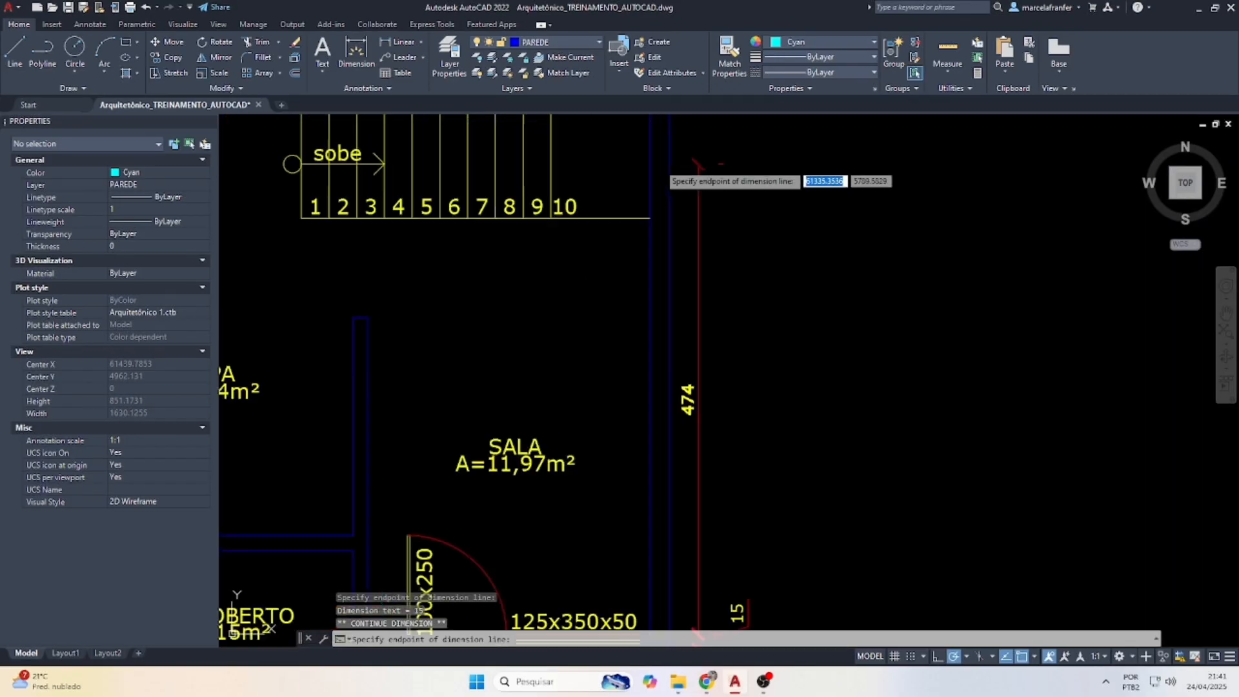
left_click(654, 204)
scroll(691, 322, "down", 3)
scroll(684, 299, "up", 5)
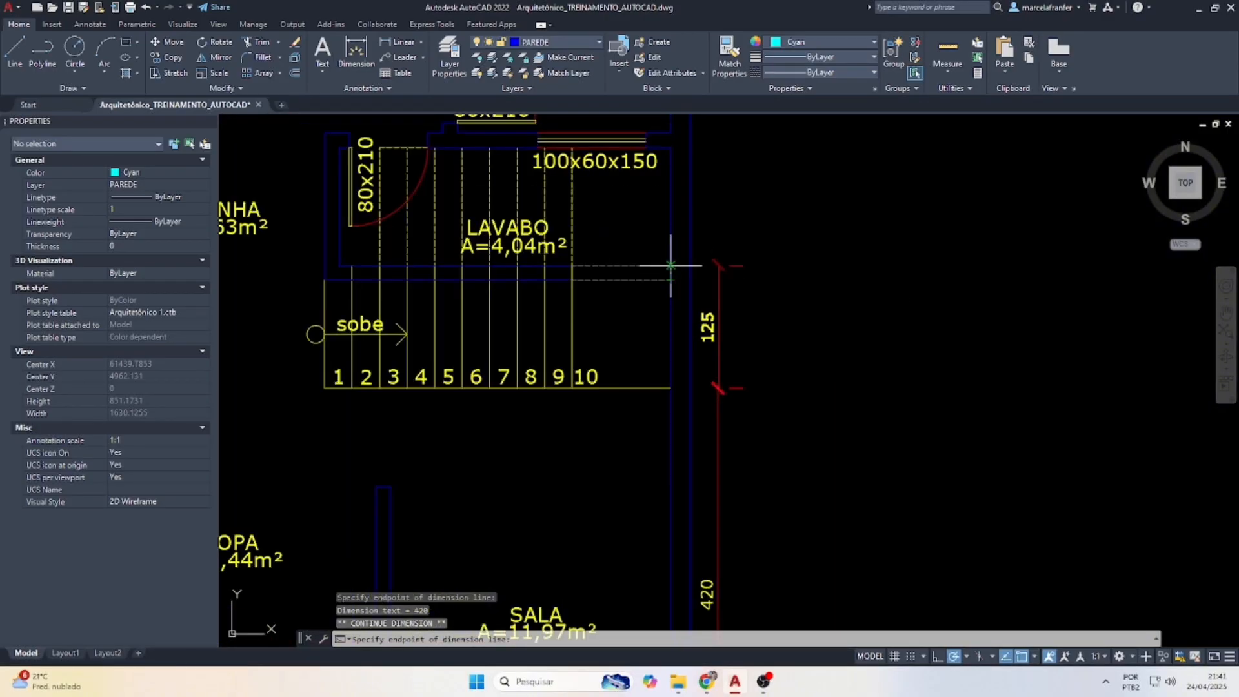
scroll(693, 465, "down", 3)
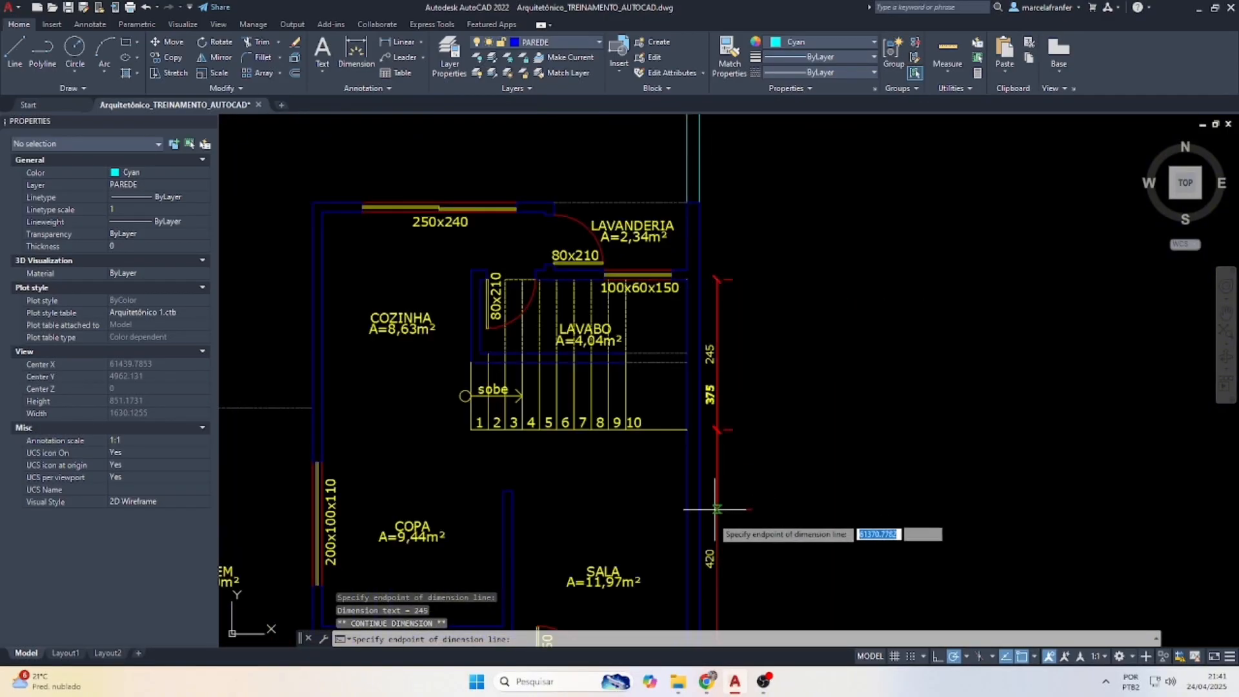
scroll(652, 416, "up", 3)
left_click(637, 420)
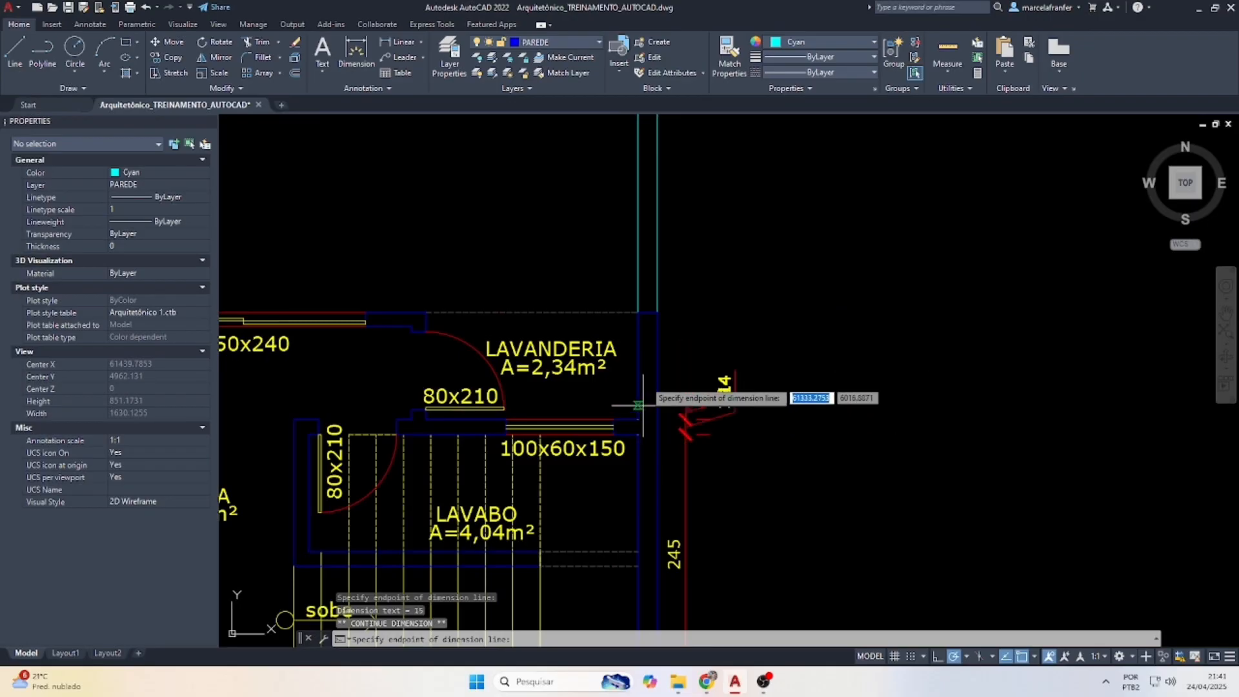
Continue the entrance-side chain to the LAVANDERIA's dashed edge and both faces of the rear wall, ending it there.
scroll(638, 311, "down", 4)
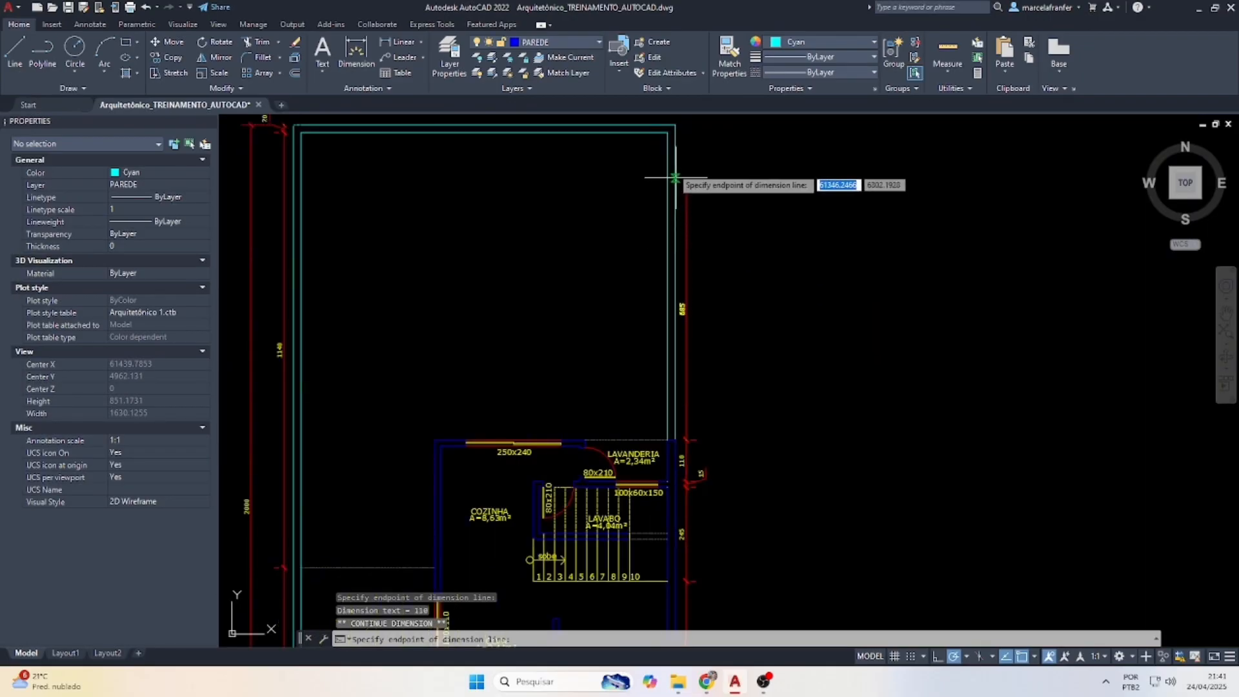
left_click(676, 126)
key("Escape")
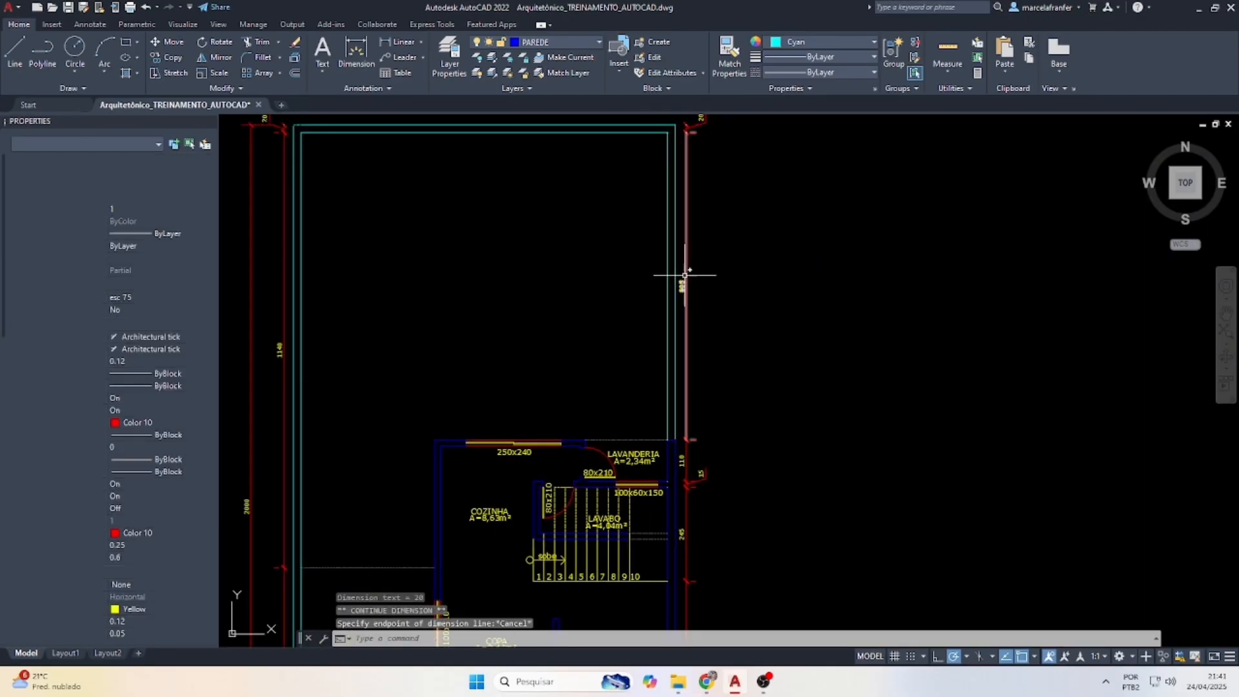
Dimension the distance from the wall corner beside HALL COBERTO to the dashed line in front of it.
scroll(678, 277, "down", 3)
scroll(649, 393, "up", 5)
scroll(650, 393, "down", 2)
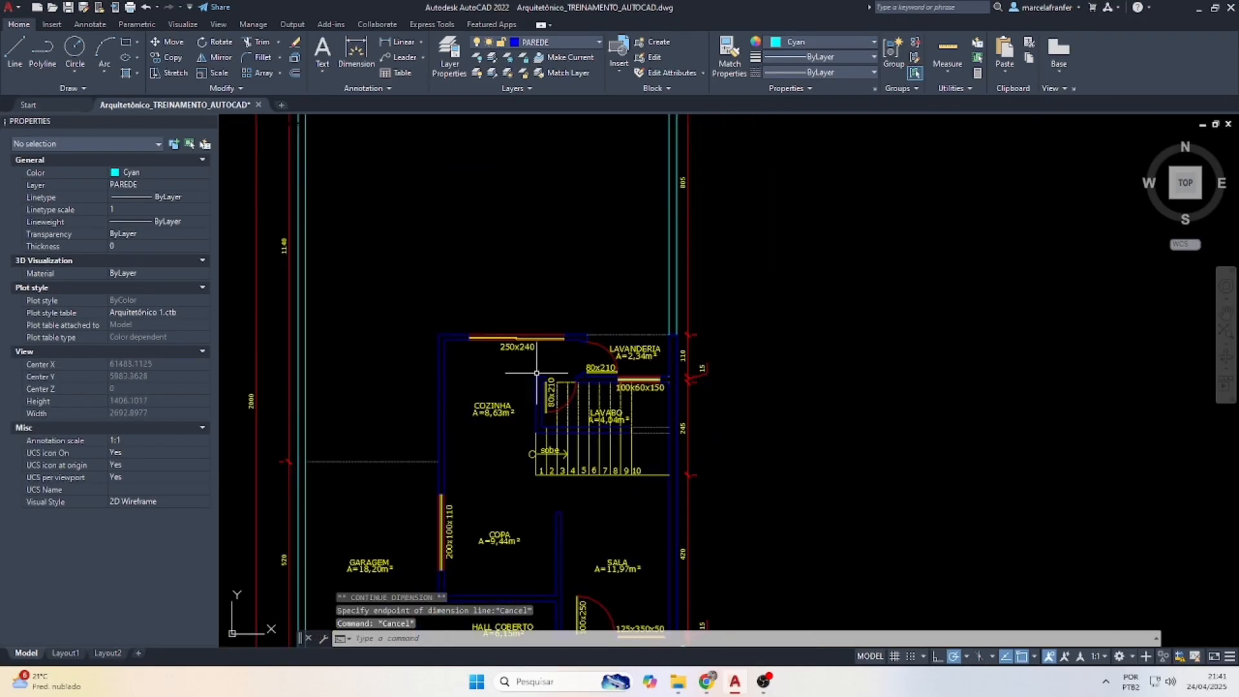
scroll(508, 290, "down", 4)
scroll(469, 483, "up", 4)
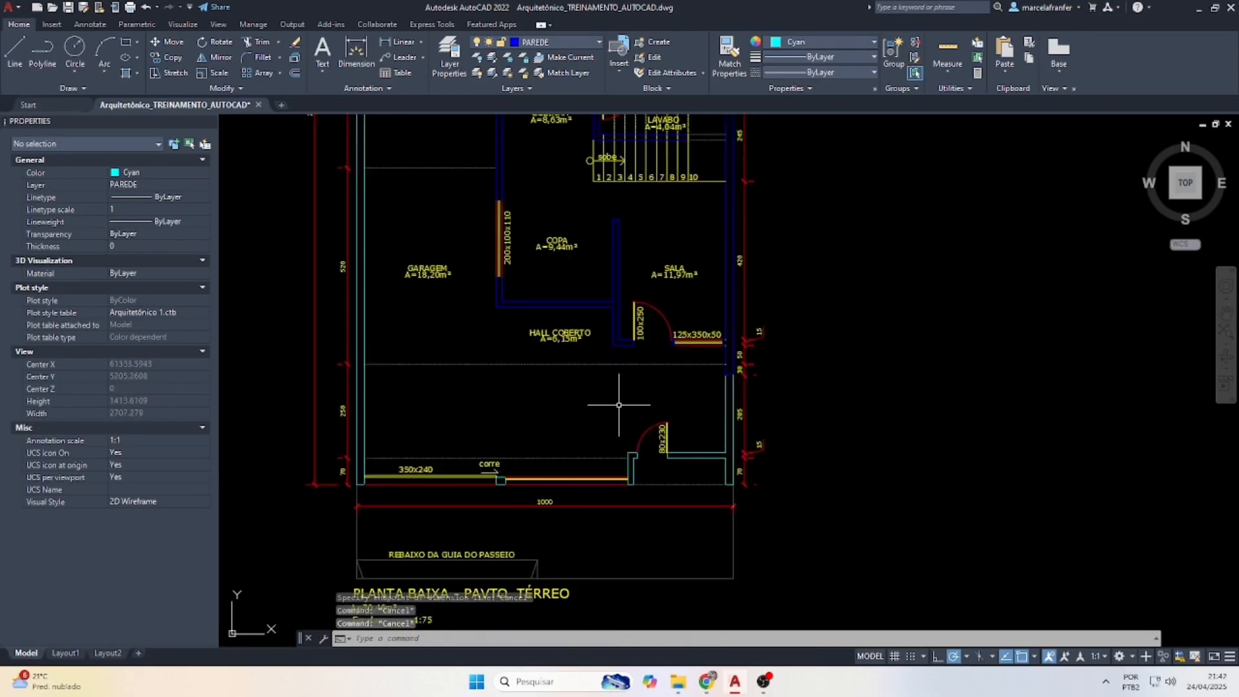
key("Return")
scroll(615, 364, "up", 4)
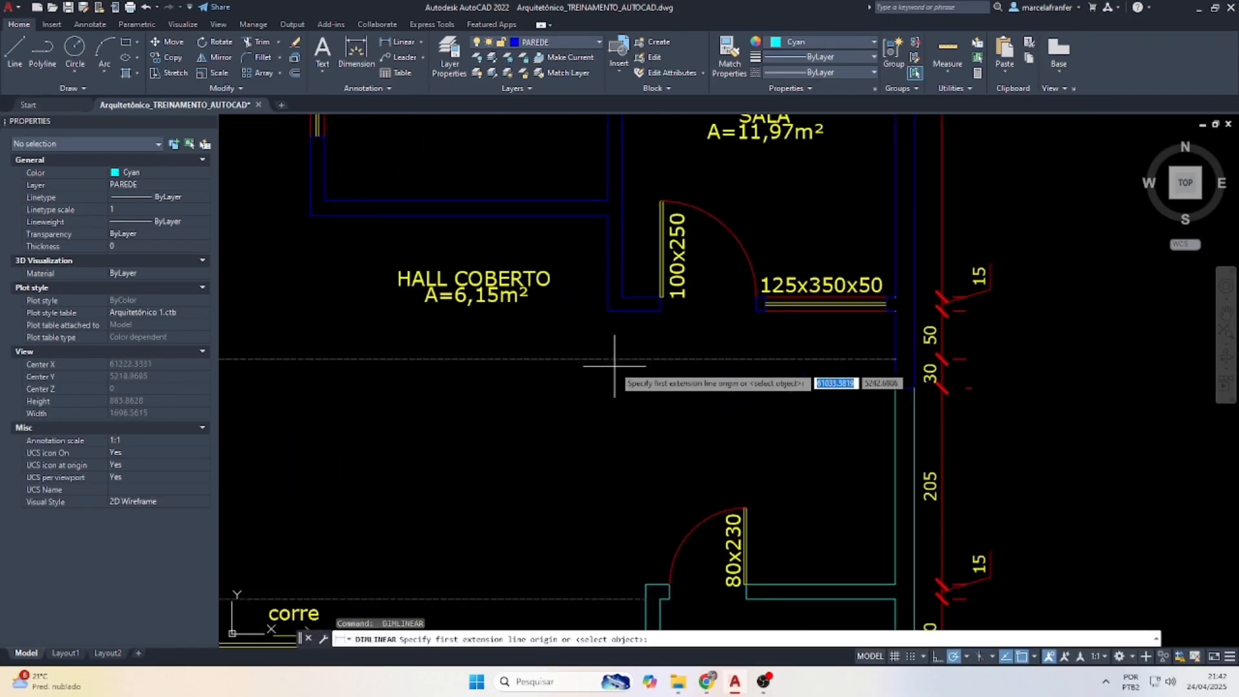
left_click(607, 311)
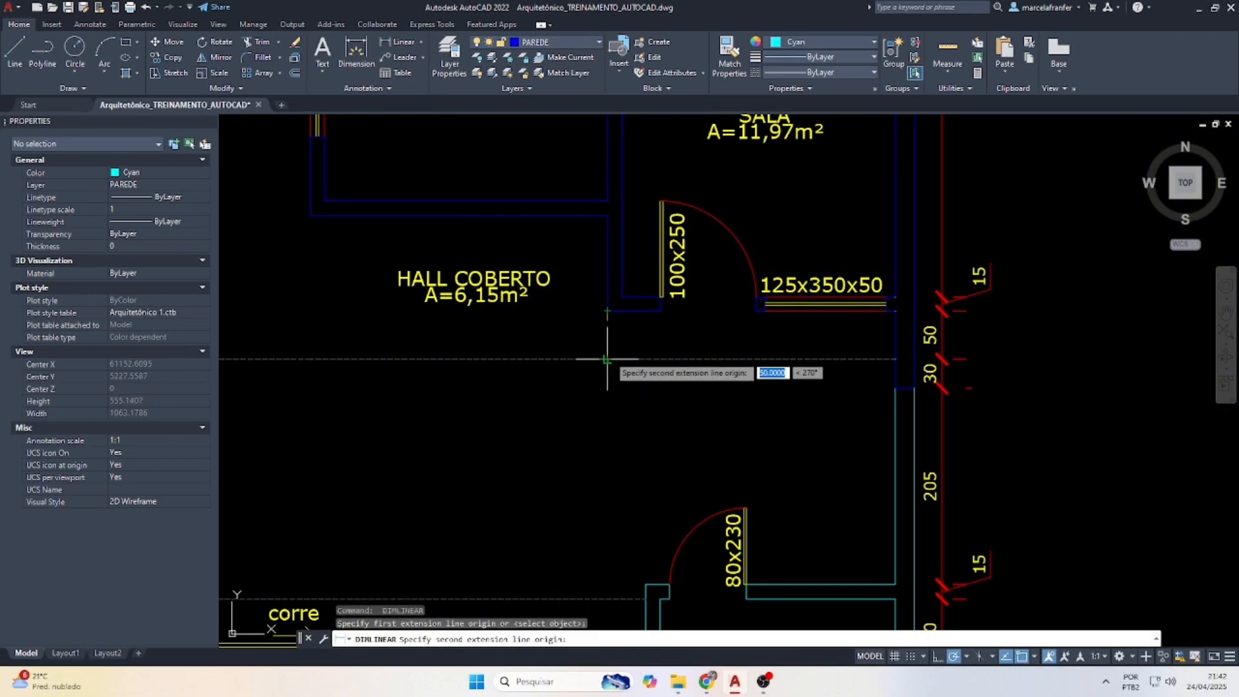
left_click(608, 359)
left_click(590, 342)
Continue the HALL COBERTO dimension inward to both faces of the wall between the hall and COPA.
left_click(601, 340)
left_click(569, 330)
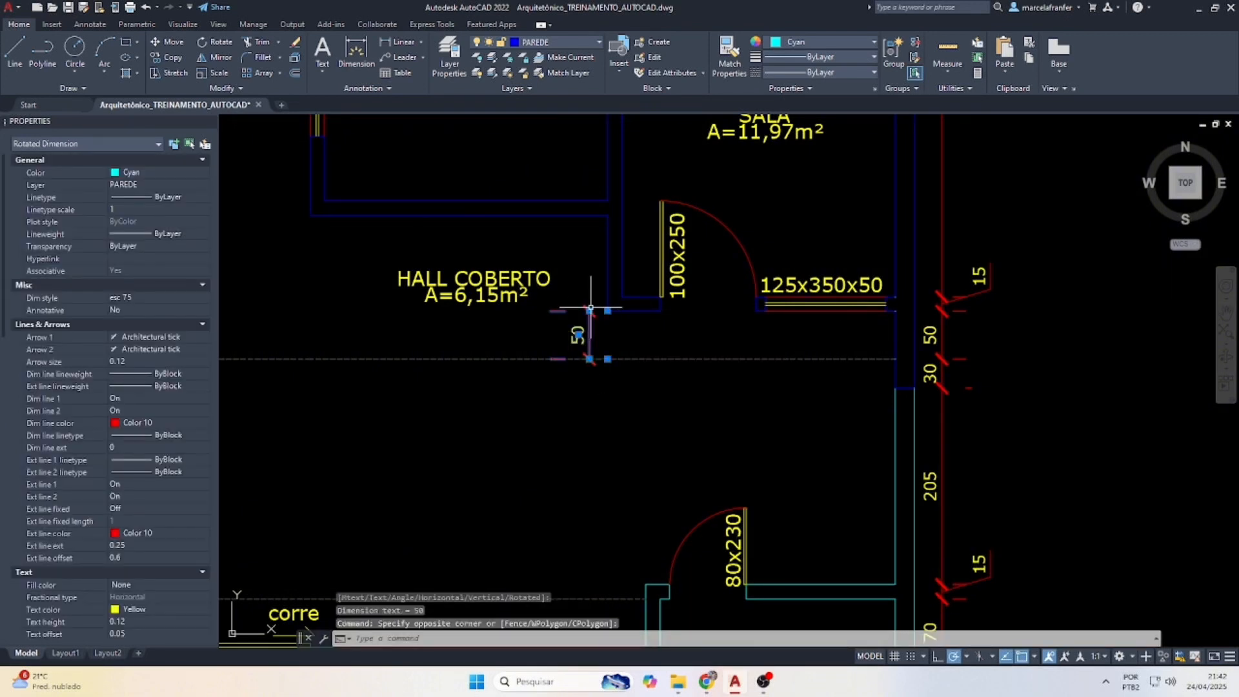
left_click(590, 309)
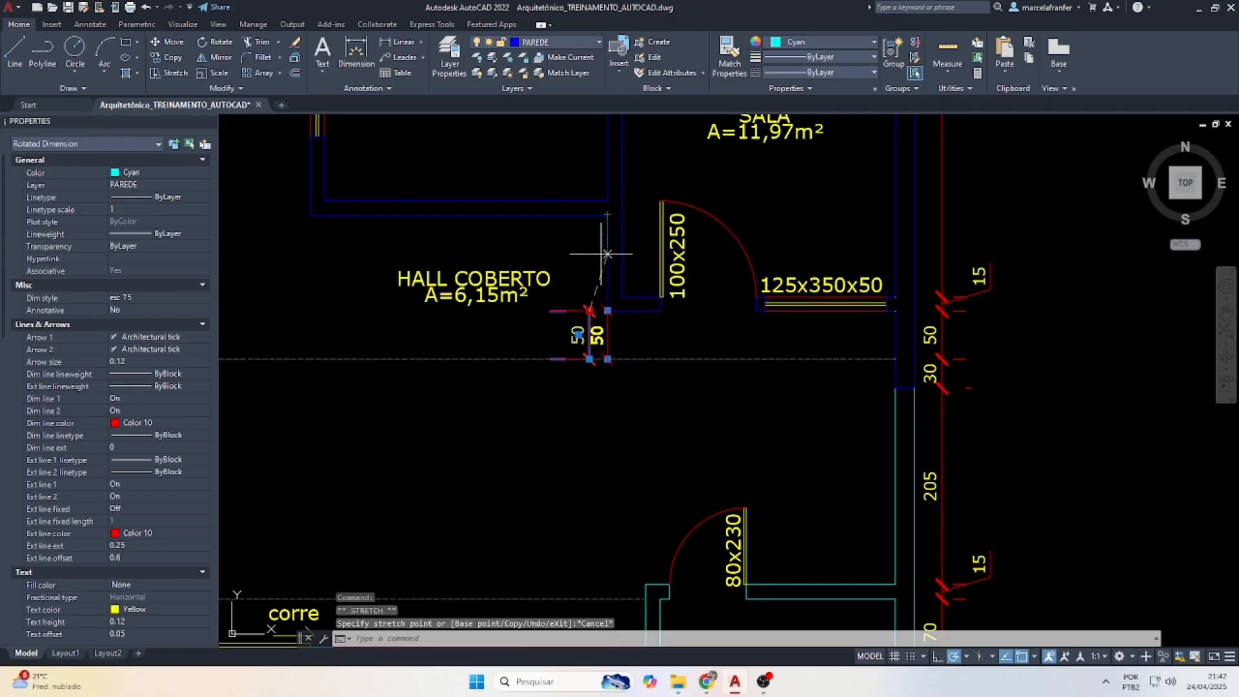
mouse_move(590, 311)
left_click(639, 344)
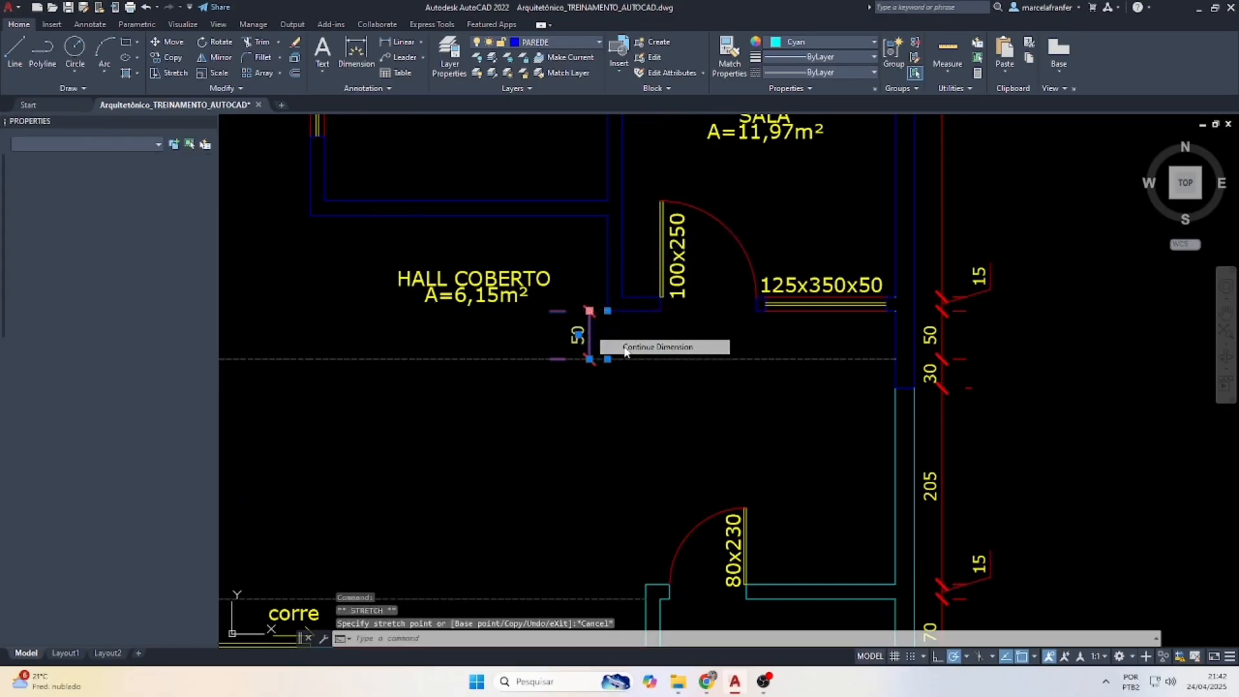
left_click(607, 214)
left_click(607, 201)
Continue the HALL COBERTO dimension chain past COPA to the end of the COPA/SALA partition and on to the staircase edge.
scroll(622, 371, "down", 5)
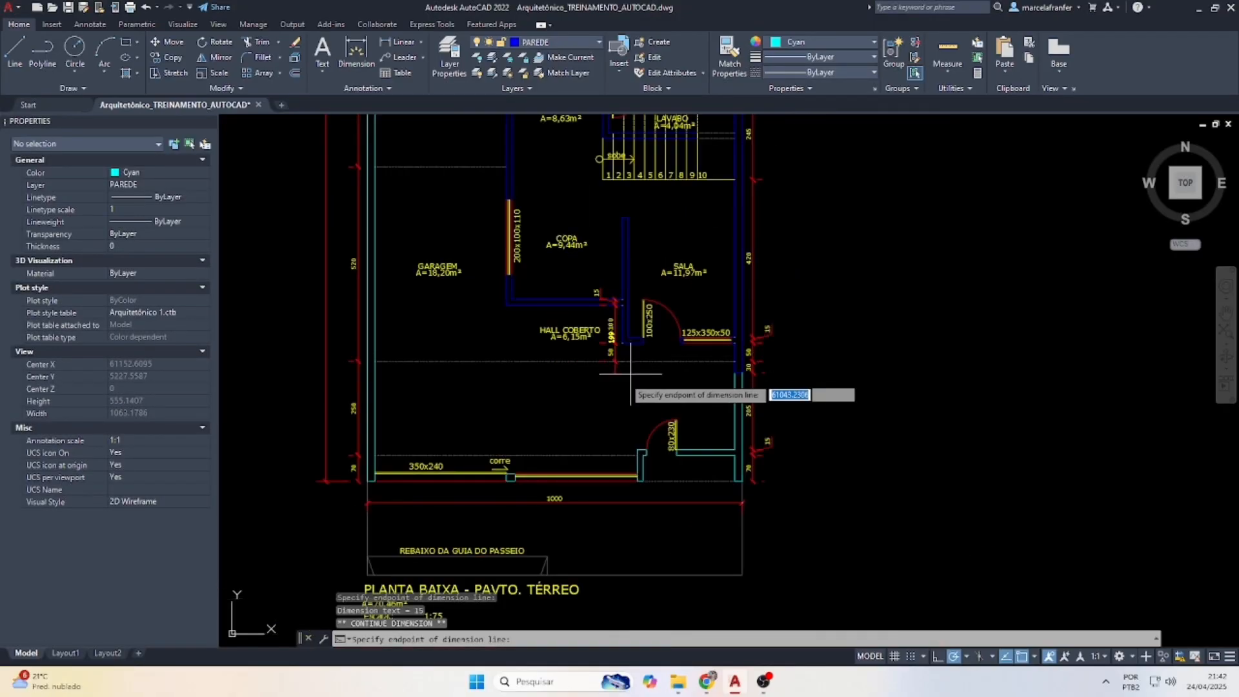
scroll(648, 174, "up", 5)
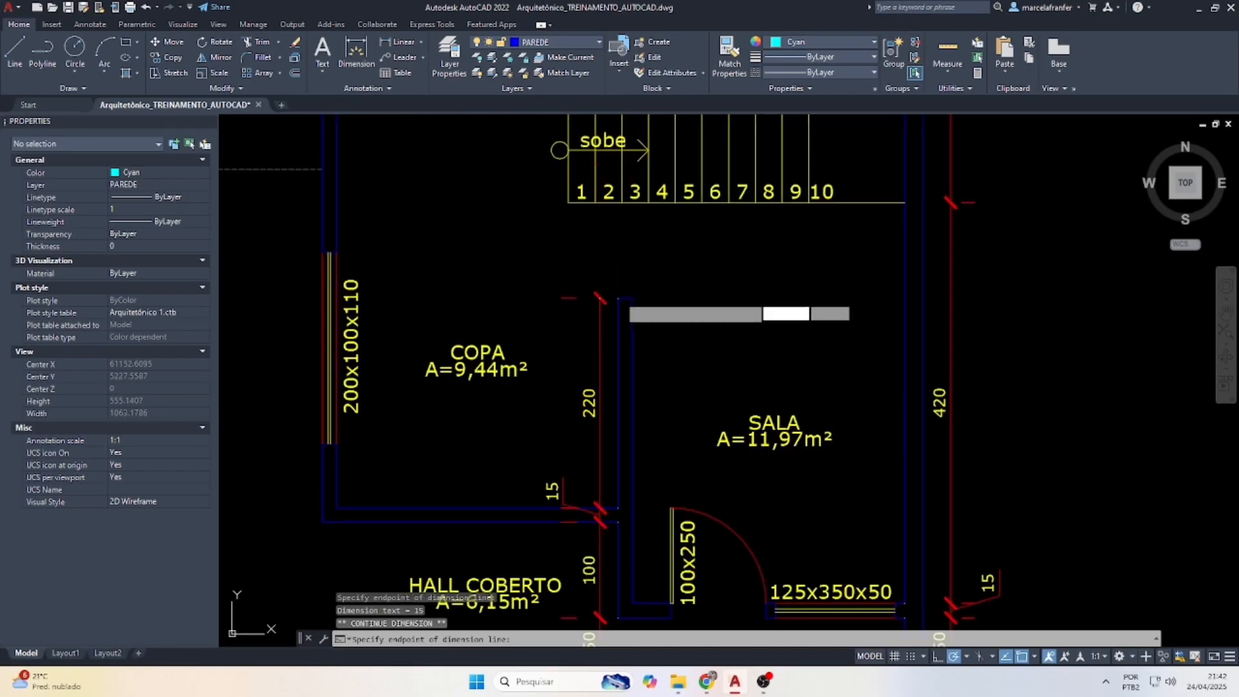
left_click(618, 299)
scroll(622, 202, "down", 4)
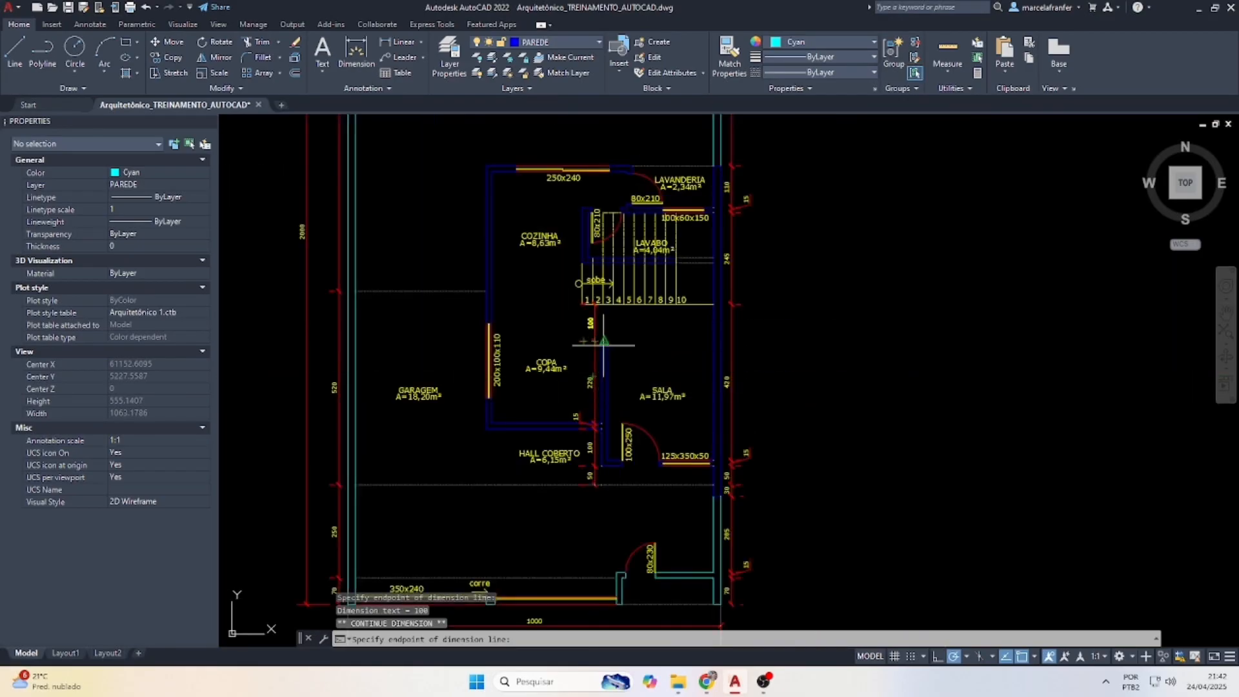
scroll(612, 296, "up", 4)
key("Escape")
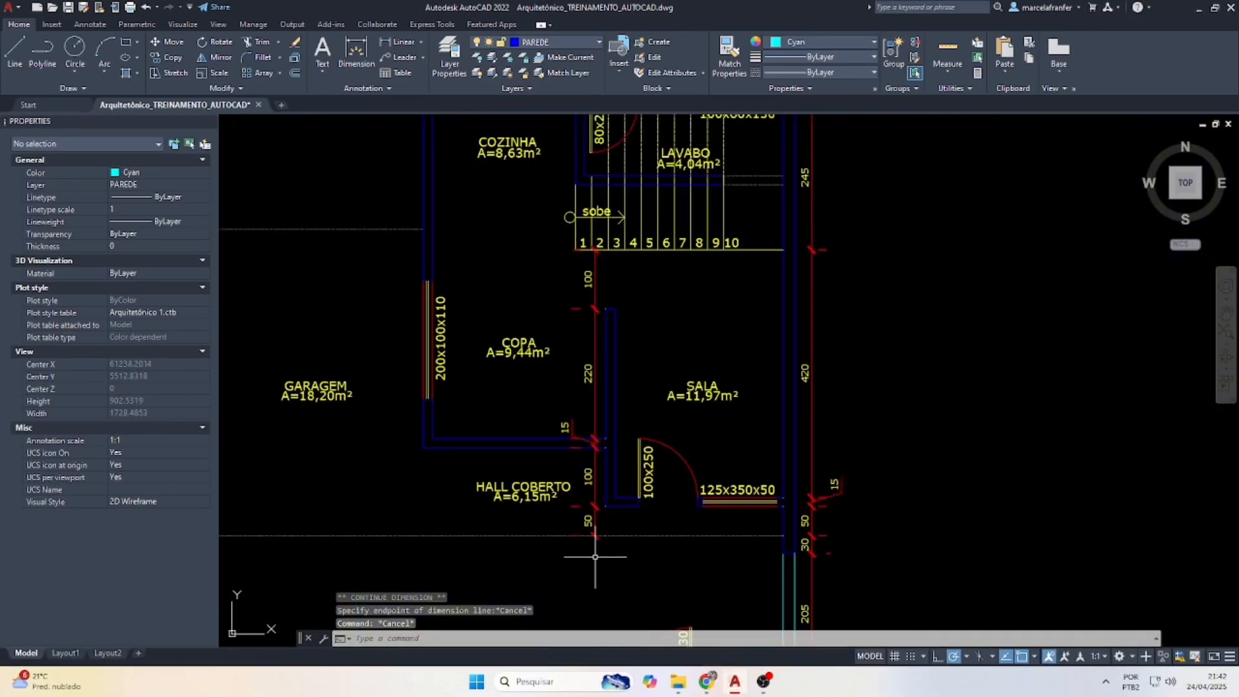
Continue the same chain from the dashed line toward the front, to the corner of the short entrance wall and its front end.
scroll(594, 553, "down", 3)
scroll(597, 321, "up", 3)
left_click(597, 321)
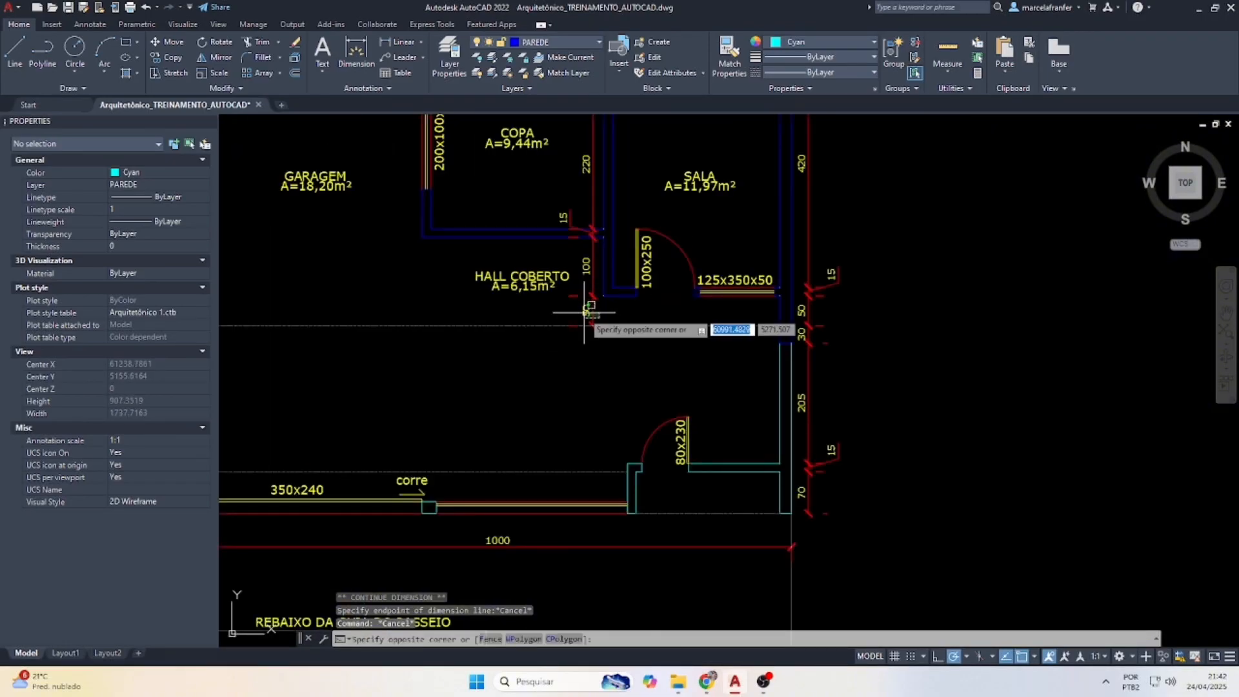
left_click(589, 327)
mouse_move(594, 328)
left_click(629, 376)
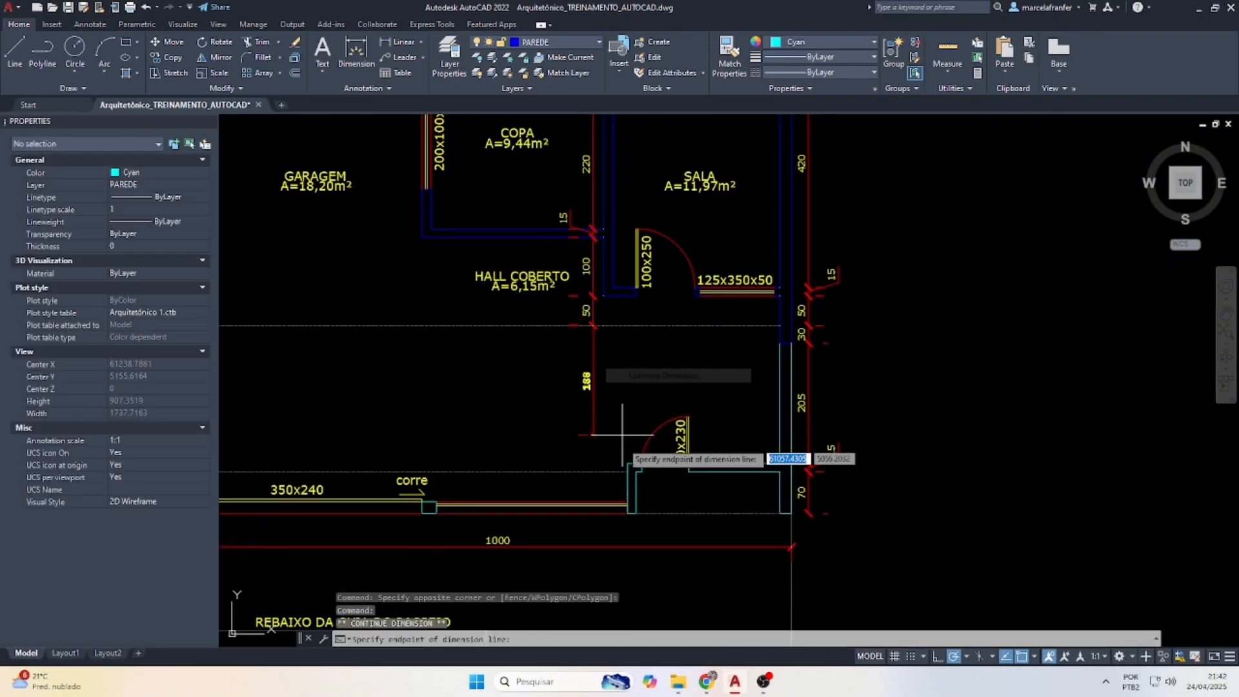
left_click(629, 465)
scroll(628, 521, "up", 4)
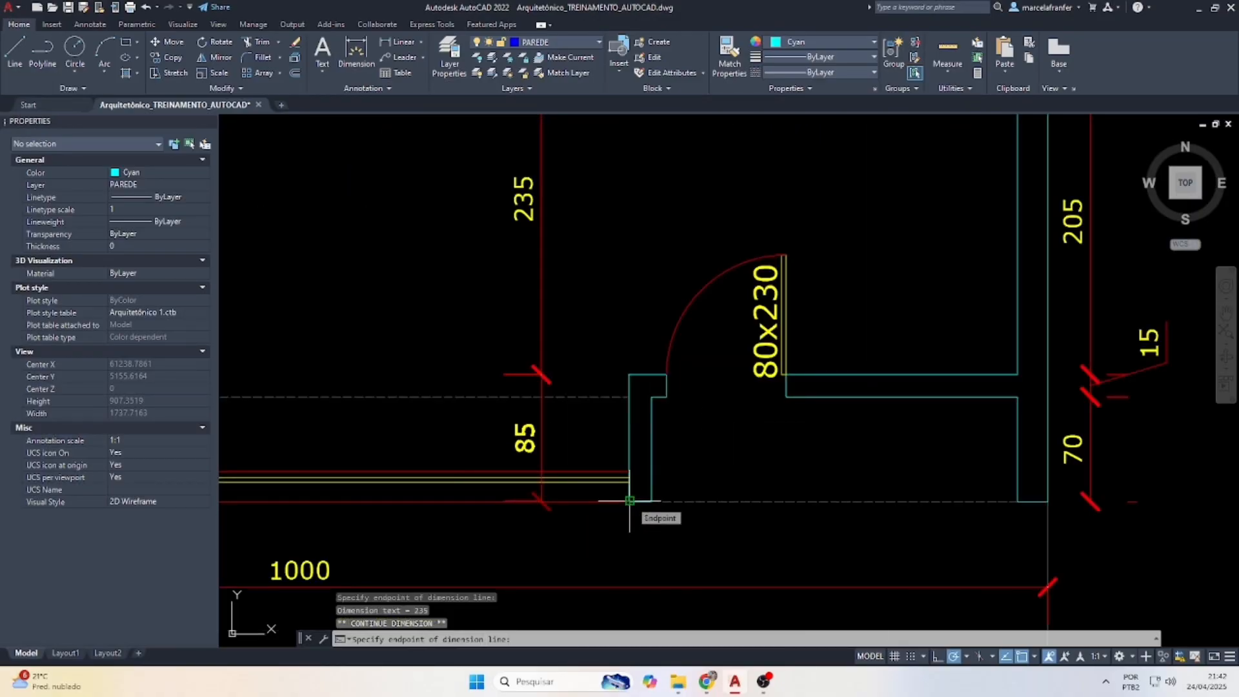
left_click(629, 501)
key("Escape")
key("Escape")
Dimension the combined interior depth of COZINHA and COPA with a linear dimension placed on the GARAGEM side of their wall.
scroll(613, 503, "down", 5)
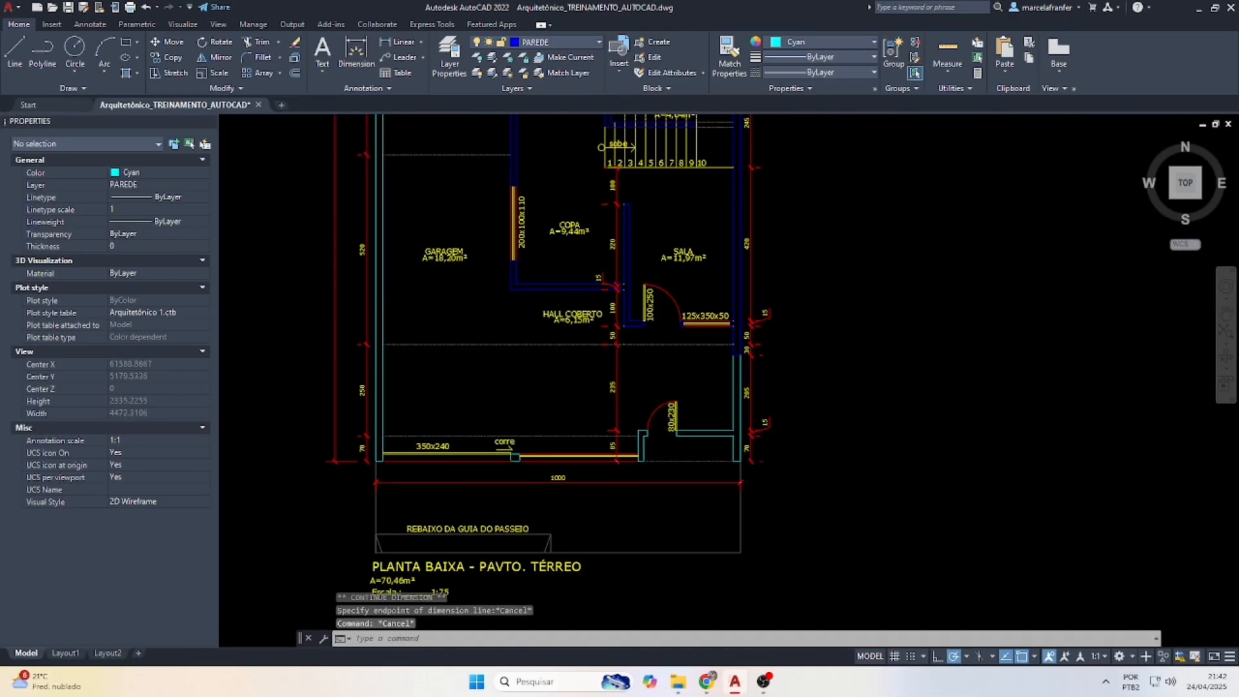
scroll(581, 320, "down", 4)
scroll(581, 321, "up", 2)
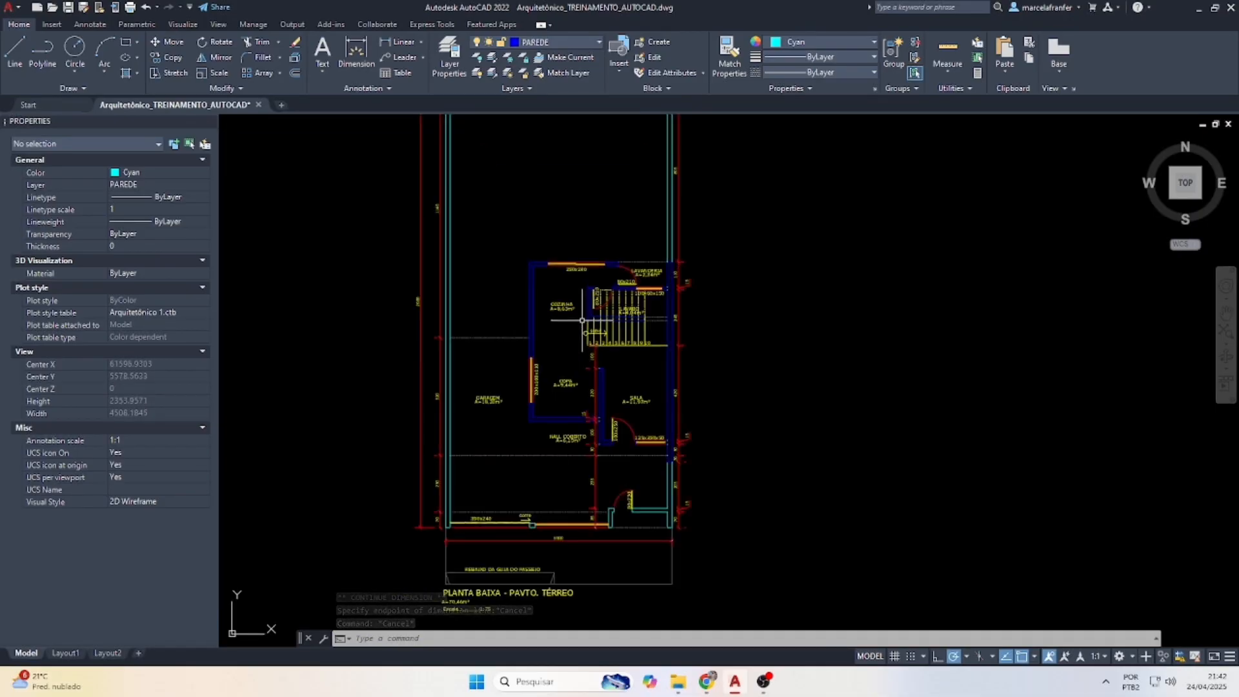
scroll(578, 366, "up", 2)
type("dli")
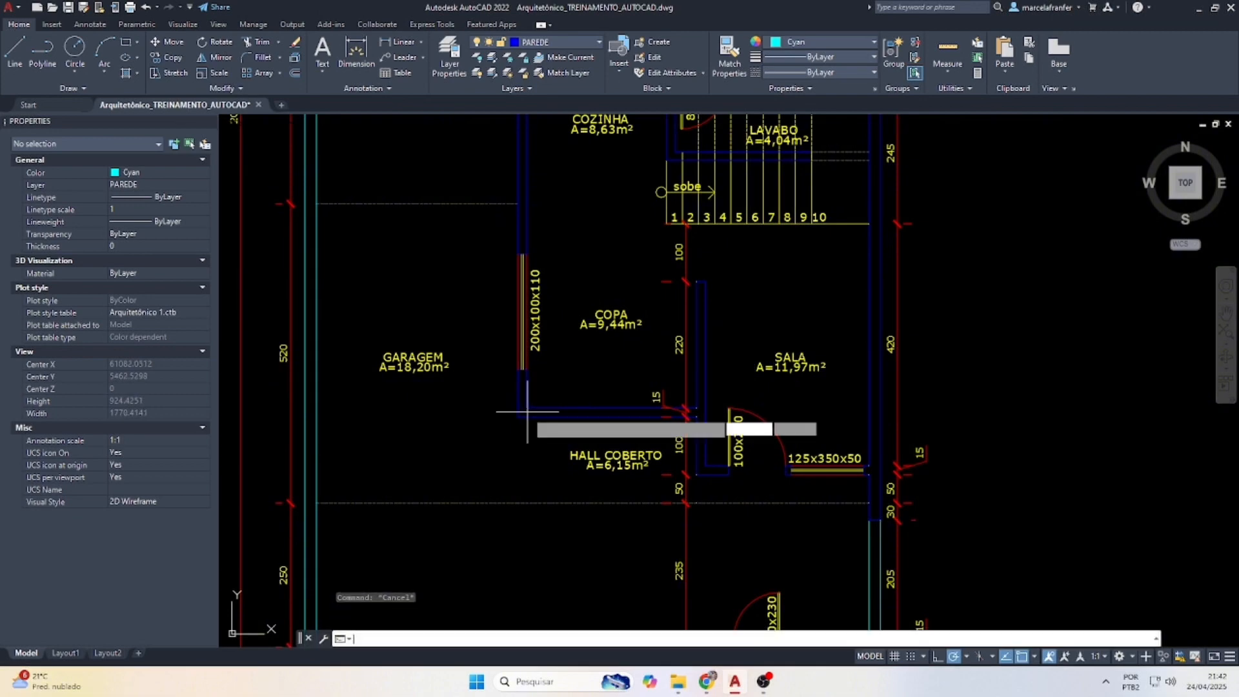
key("Return")
left_click(528, 408)
scroll(547, 192, "up", 2)
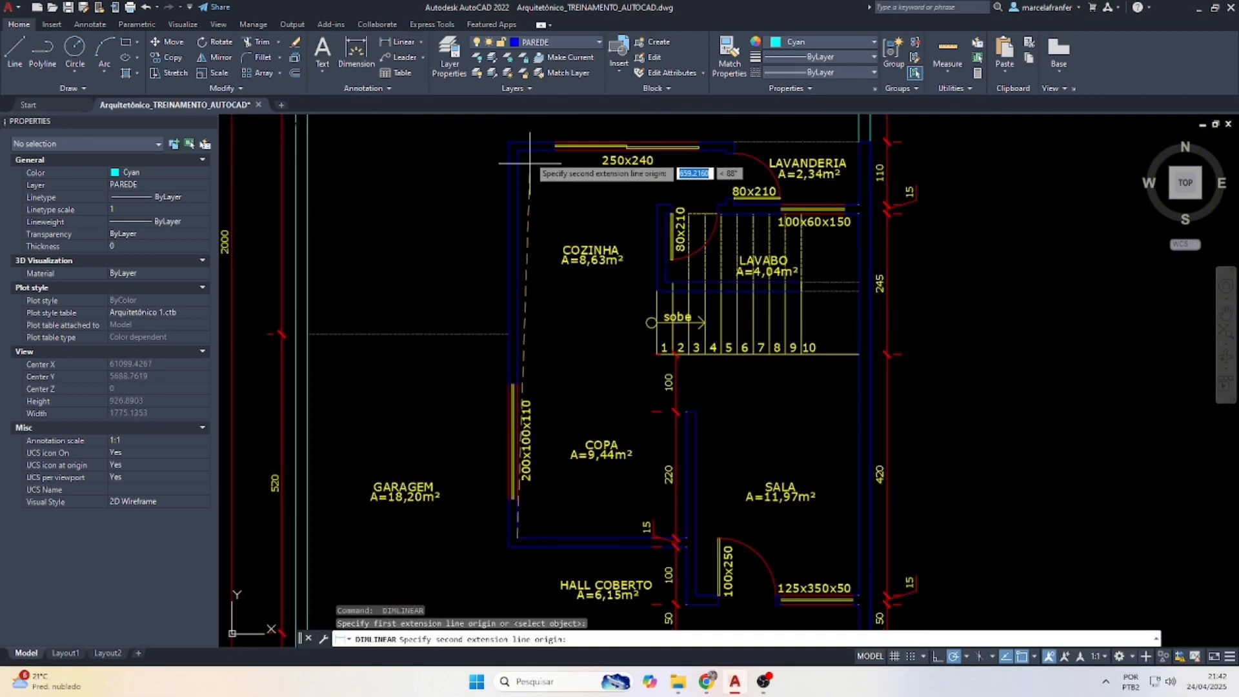
left_click(528, 166)
left_click(493, 169)
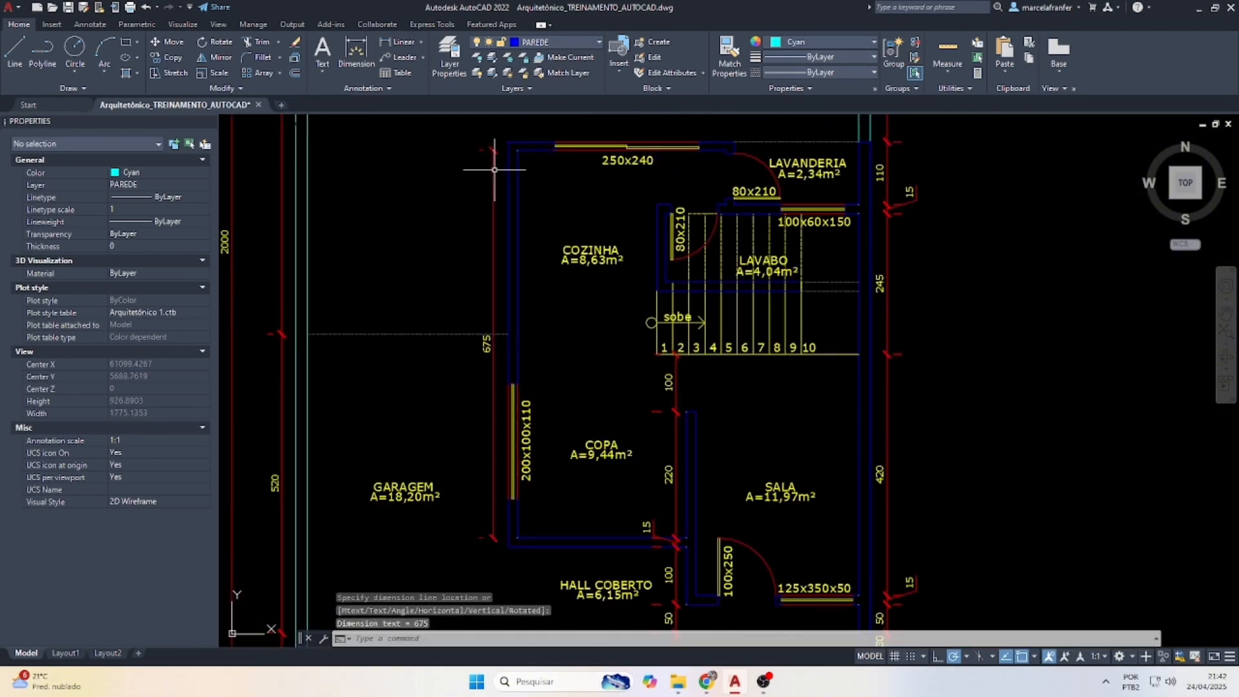
Continue the COZINHA/COPA depth dimension rearward to the outer face of the COZINHA wall and both faces of the rear boundary wall.
left_click(493, 150)
mouse_move(493, 150)
left_click(526, 186)
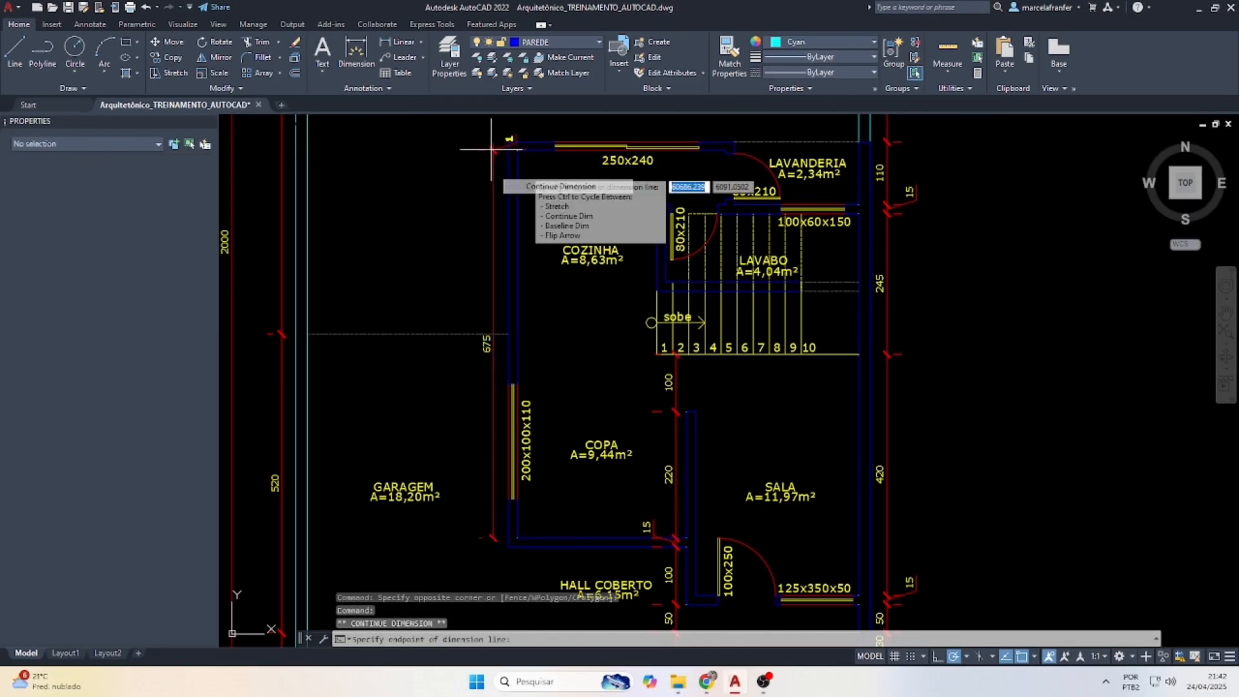
scroll(518, 150, "down", 6)
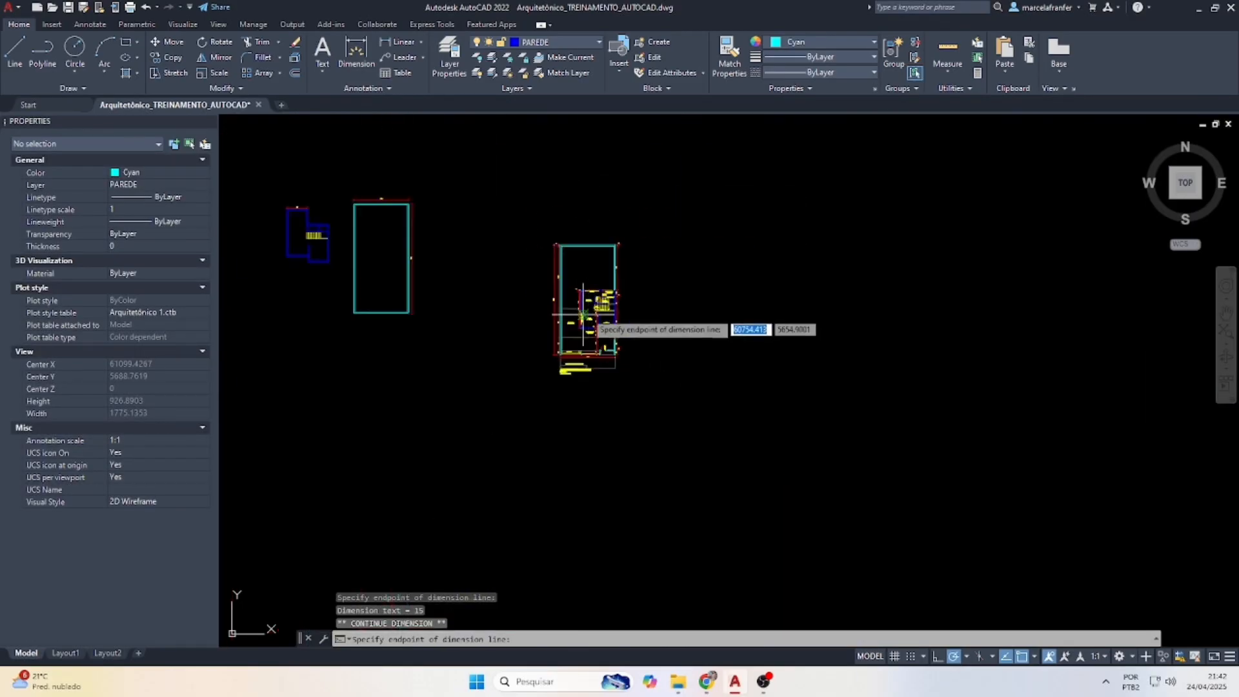
scroll(572, 248, "up", 3)
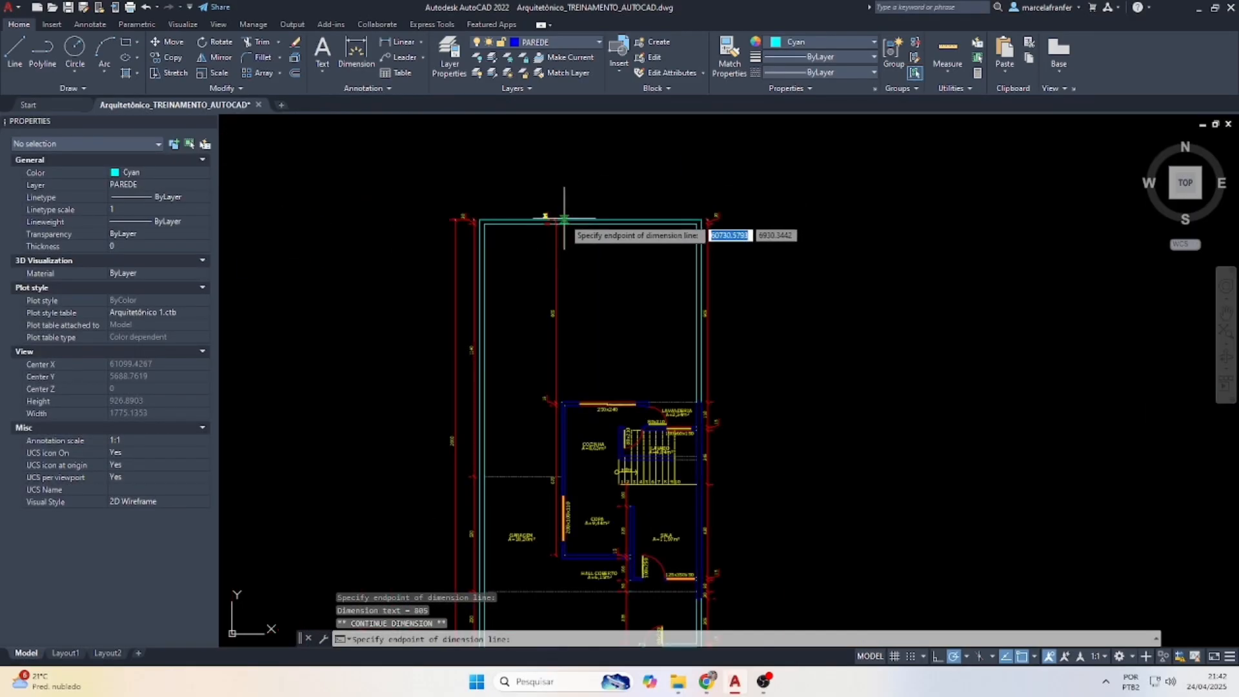
scroll(545, 213, "up", 3)
left_click(557, 221)
key("Escape")
scroll(564, 194, "down", 5)
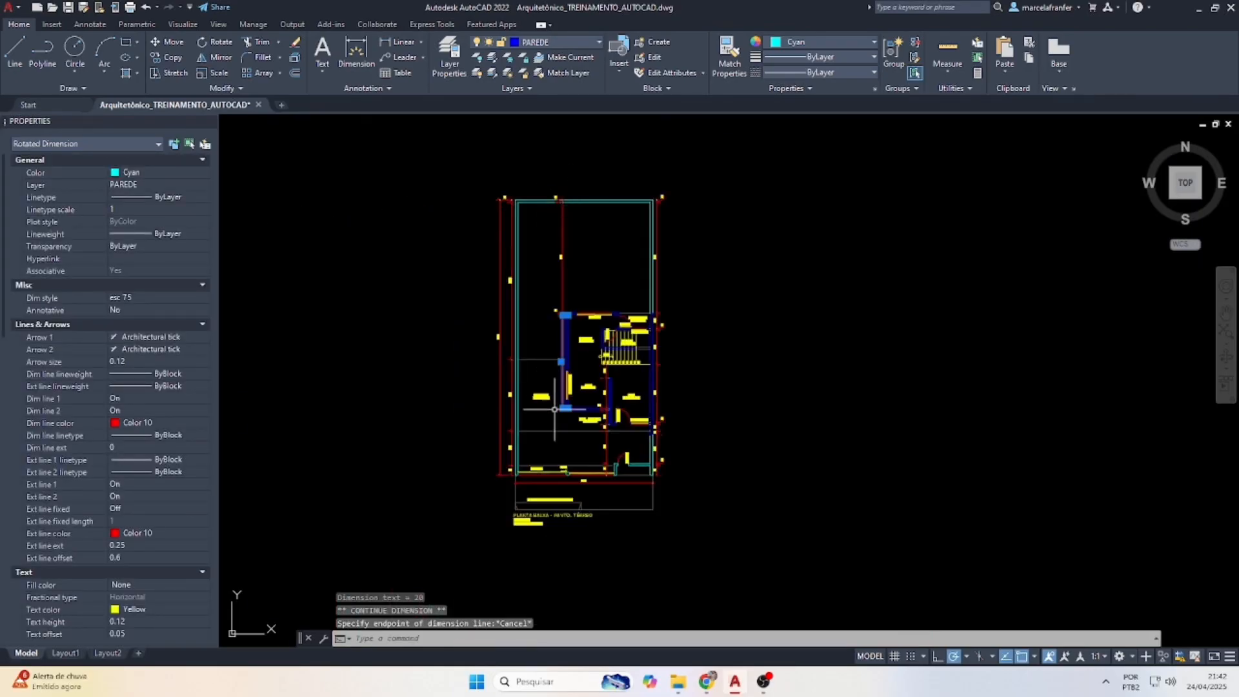
Continue the COZINHA/COPA depth dimension frontward to the HALL COBERTO face of the wall and the dashed line beyond it.
scroll(560, 413, "up", 6)
mouse_move(563, 301)
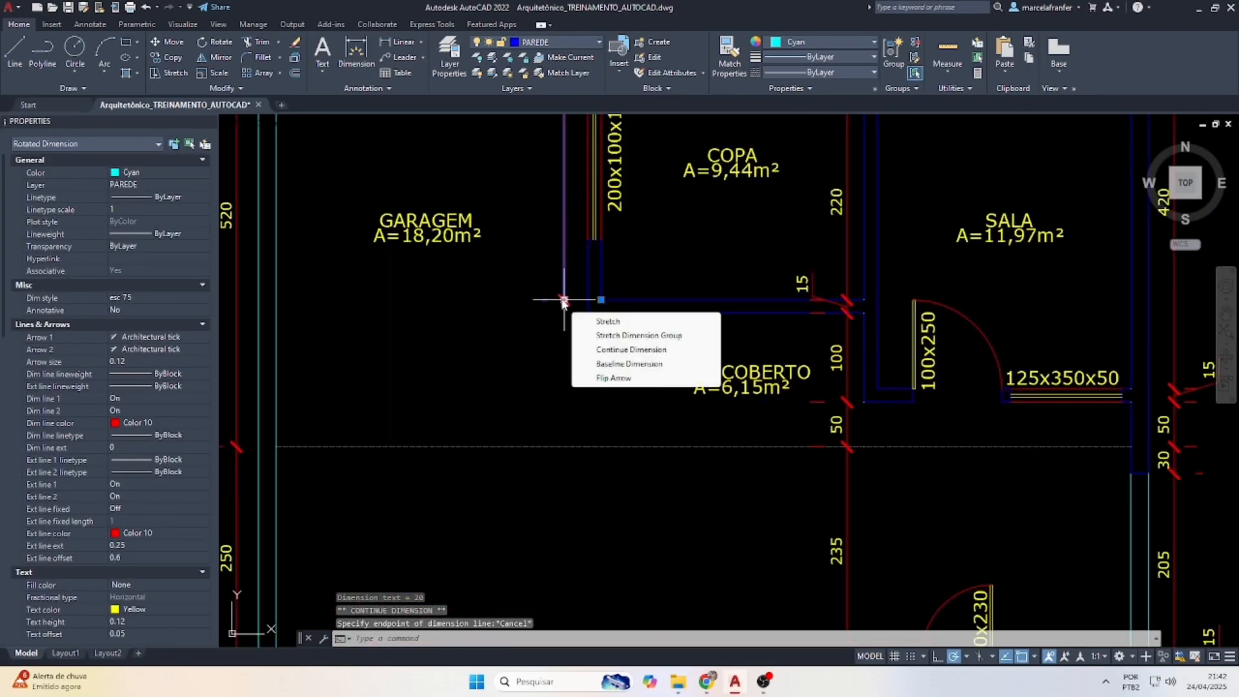
left_click(593, 352)
left_click(587, 313)
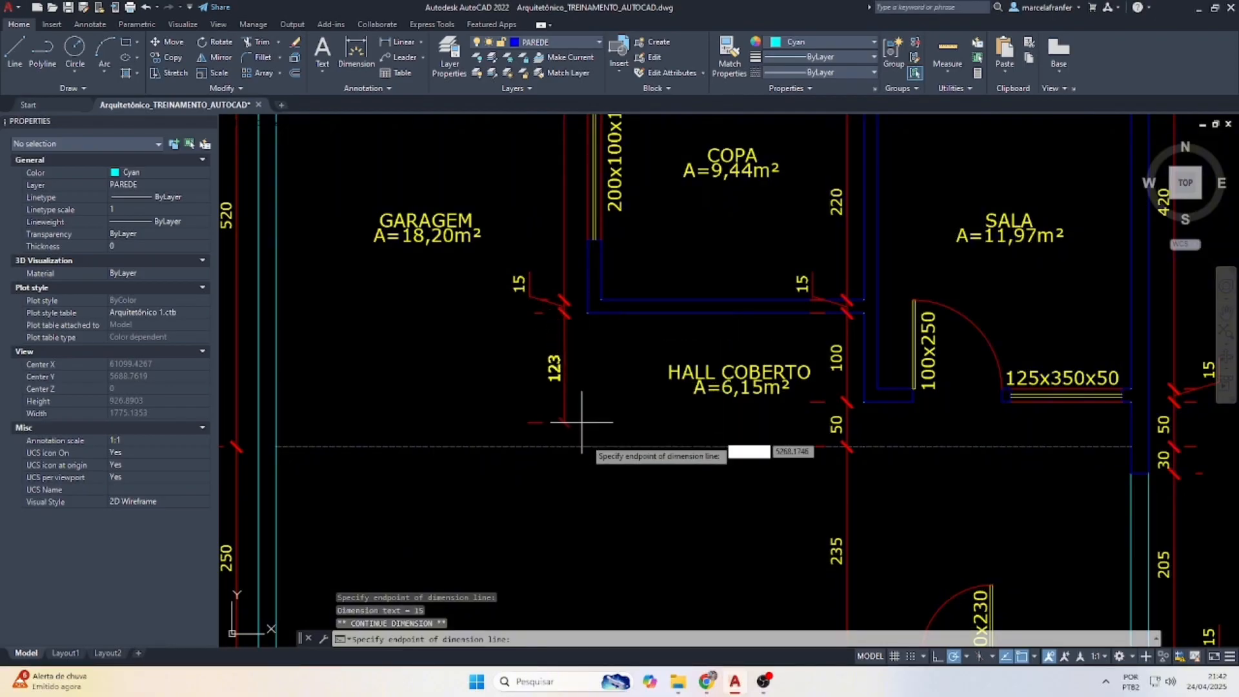
left_click(587, 446)
Continue this chain to the inner and front faces of the small pillar beside the 350x240 gate, ending it there.
scroll(578, 387, "down", 3)
scroll(568, 439, "up", 5)
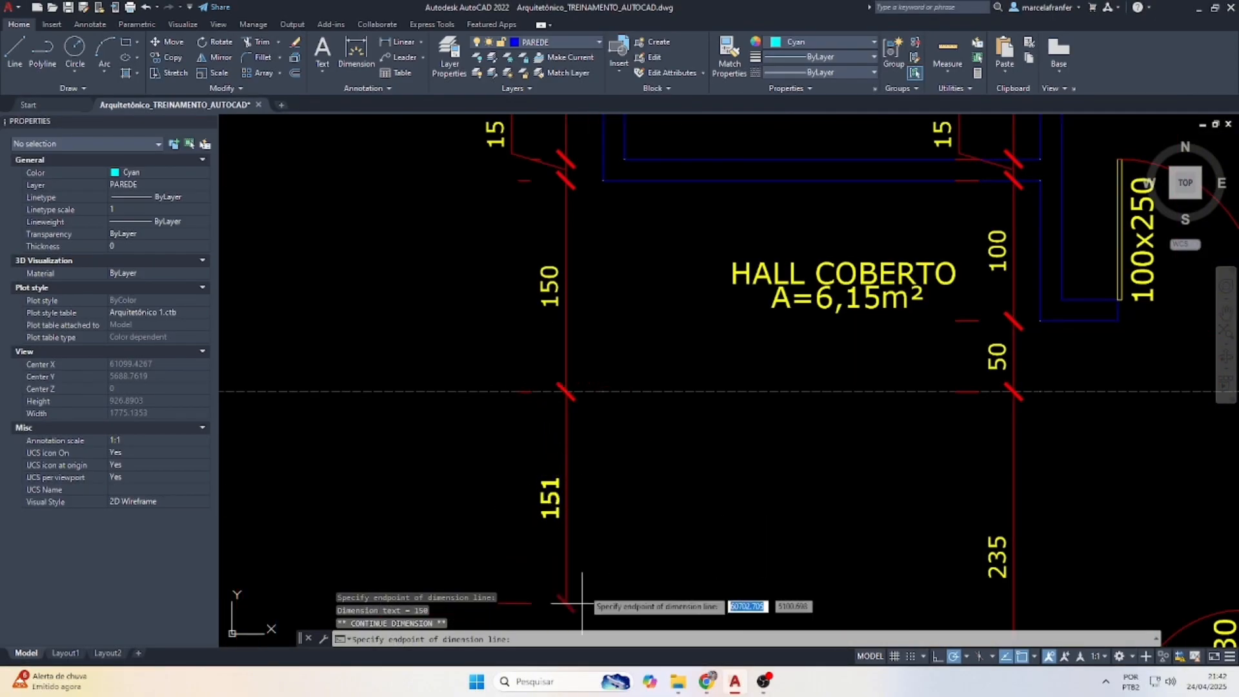
scroll(569, 531, "down", 6)
scroll(569, 531, "up", 6)
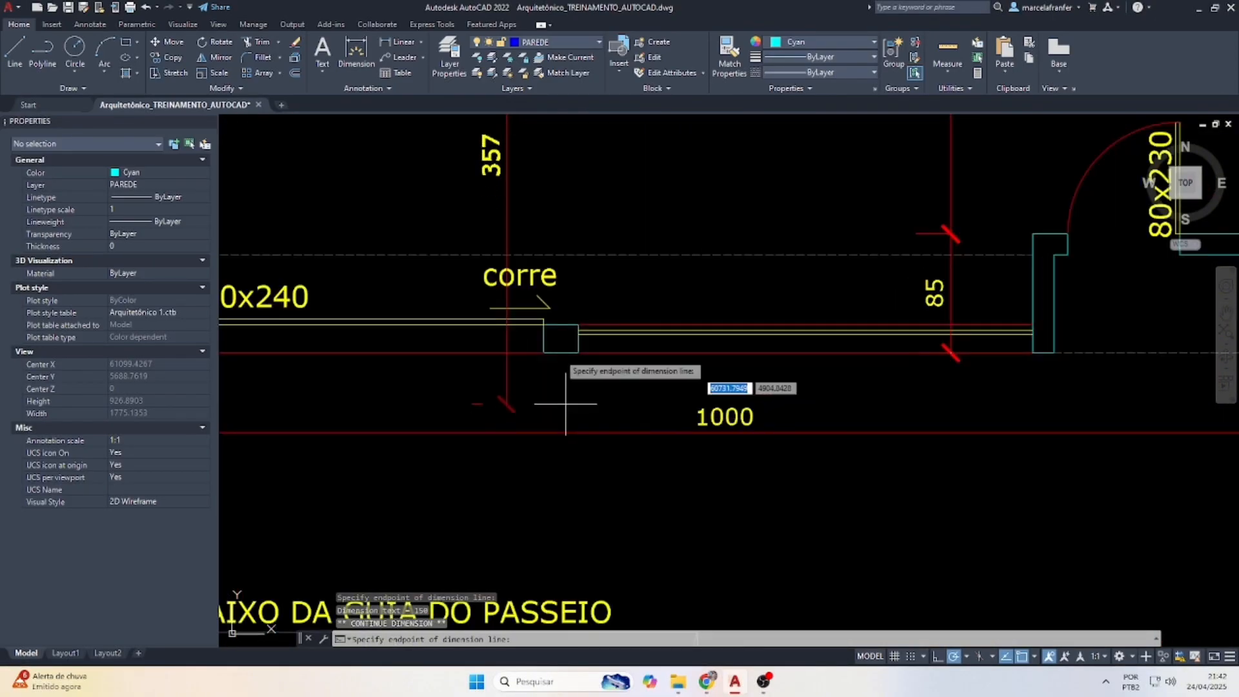
left_click(545, 325)
scroll(545, 336, "down", 4)
scroll(552, 387, "up", 3)
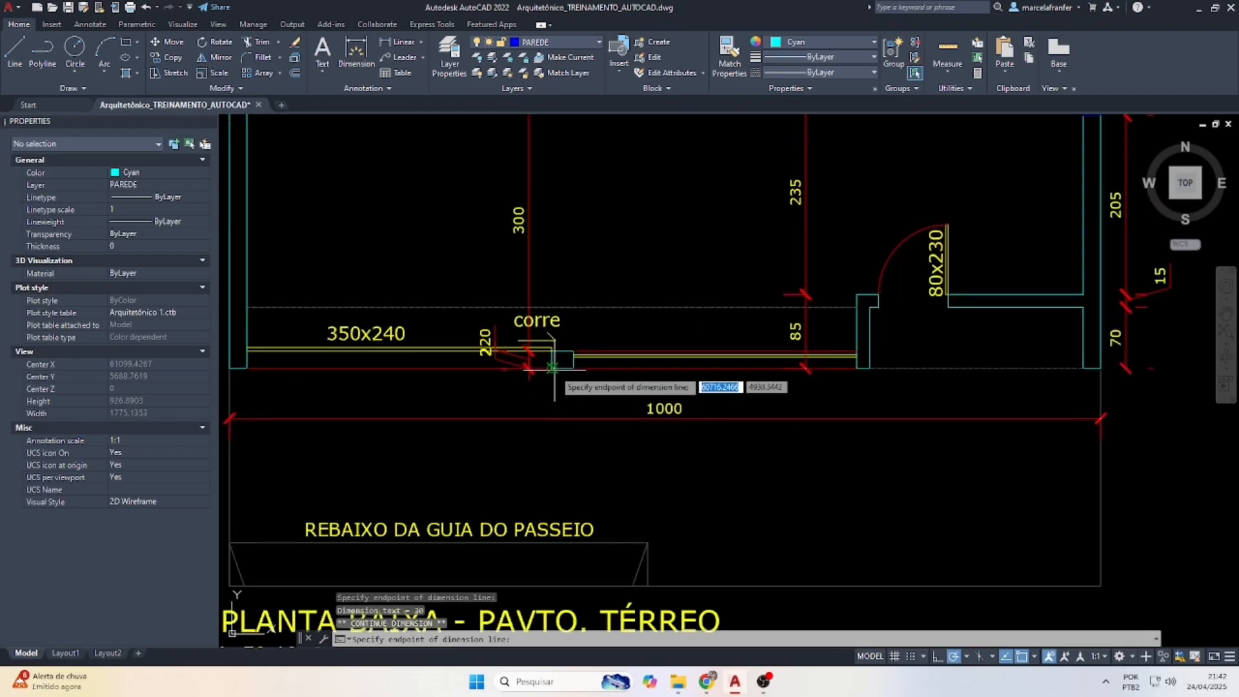
key("Escape")
scroll(552, 401, "down", 2)
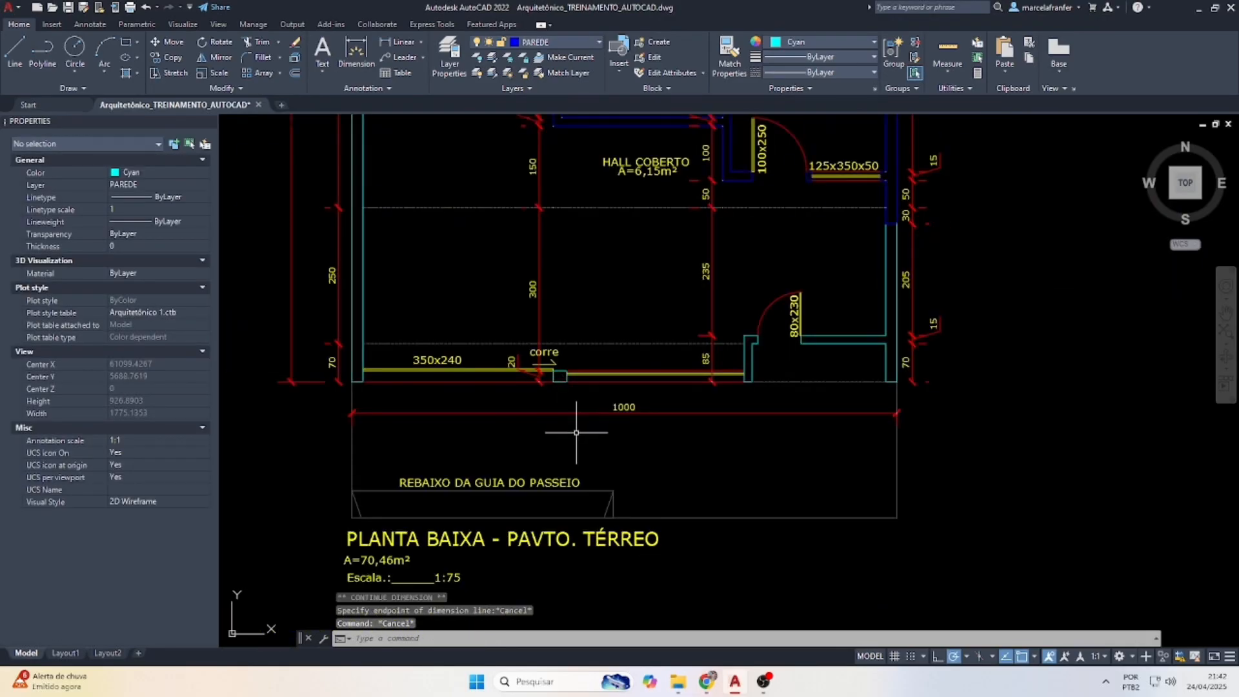
Dimension the width of LAVANDERIA's dashed rear edge with a horizontal linear dimension placed just behind the house.
scroll(576, 433, "down", 5)
scroll(585, 265, "up", 5)
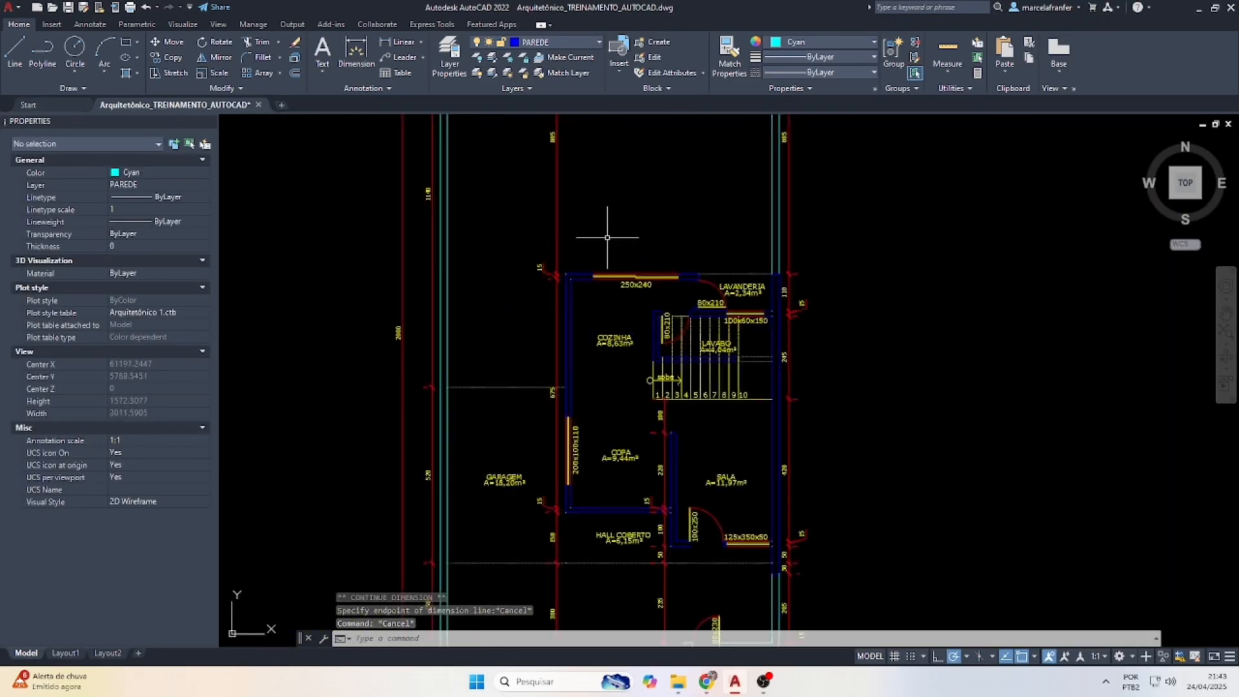
key("Return")
left_click(864, 289)
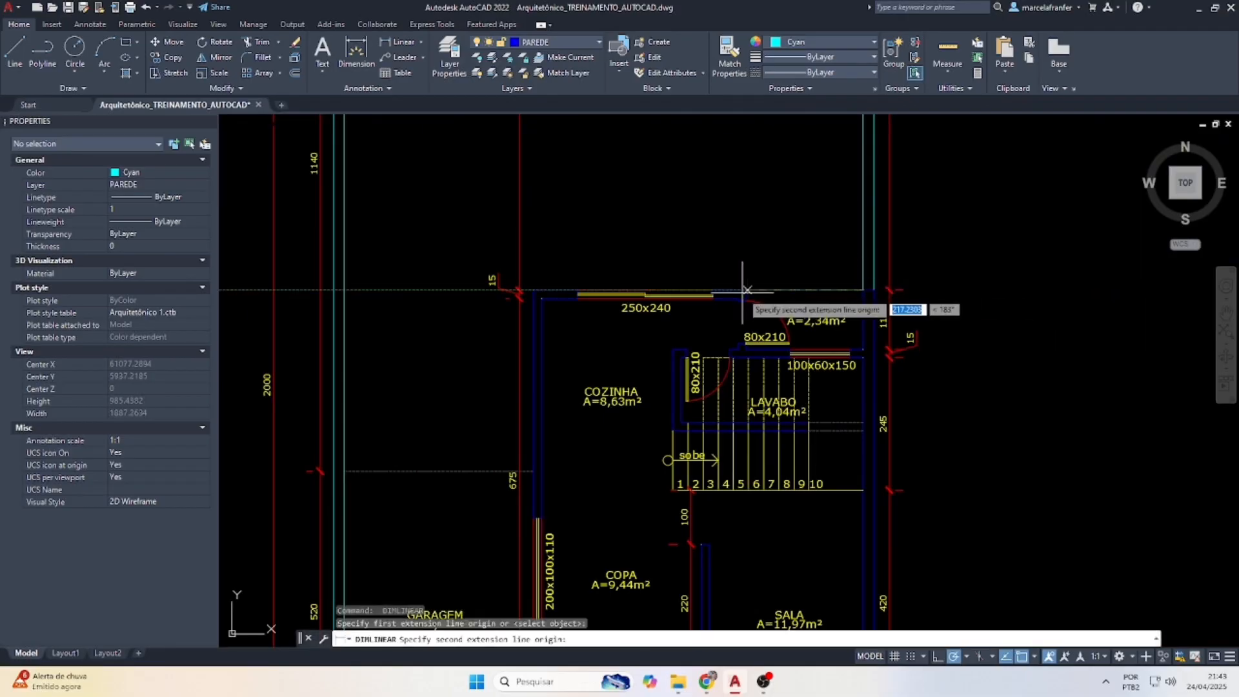
left_click(746, 291)
scroll(775, 283, "up", 2)
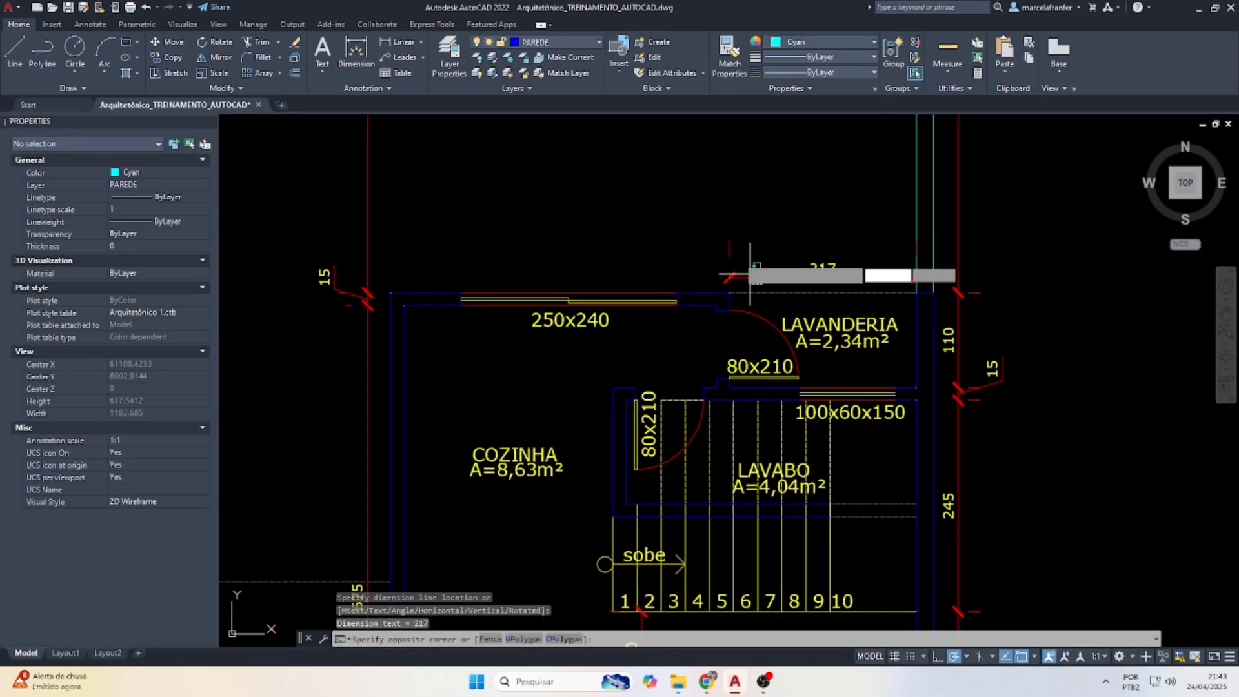
Continue the LAVANDERIA width dimension across both COZINHA side walls and the room to the inner face of the garage-side boundary wall.
left_click(721, 281)
mouse_move(729, 278)
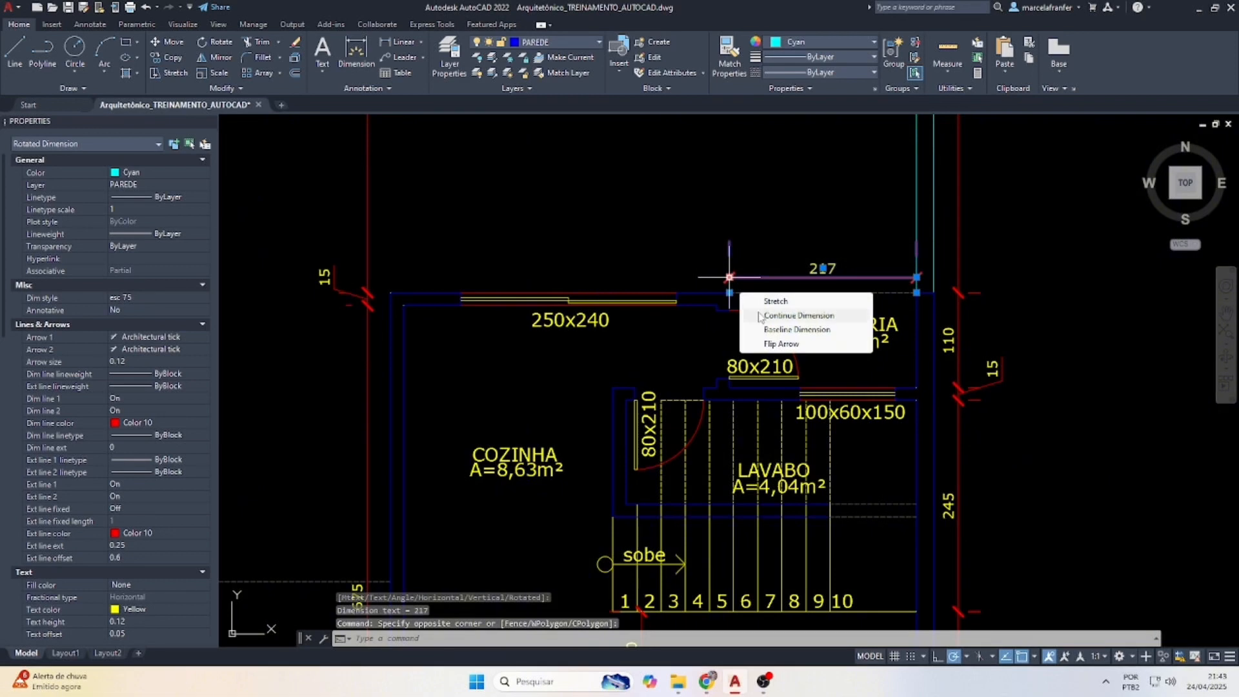
left_click(760, 316)
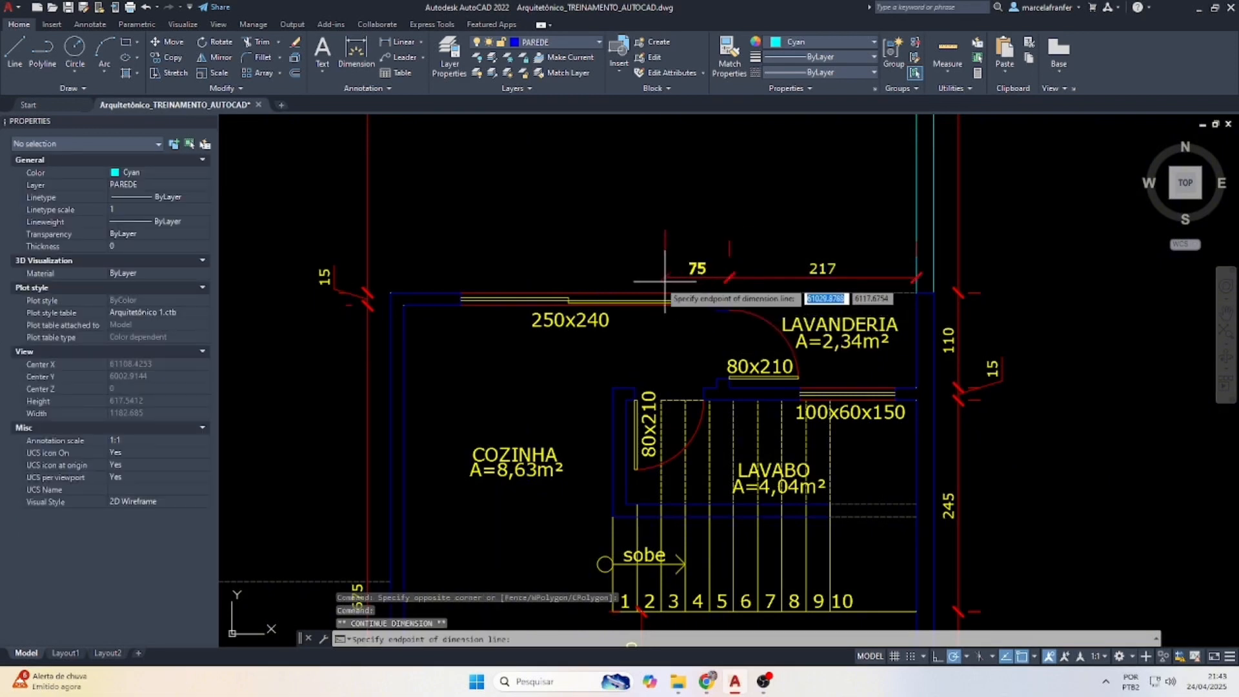
left_click(717, 305)
left_click(402, 292)
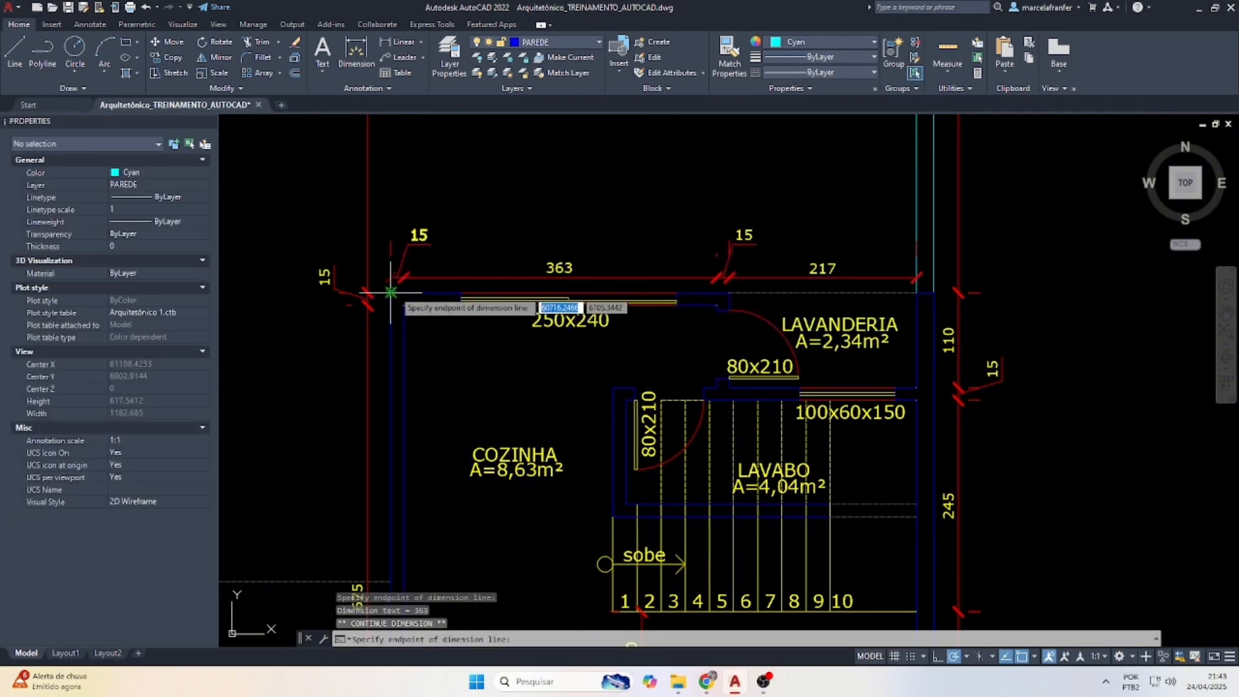
left_click(390, 292)
scroll(562, 242, "down", 4)
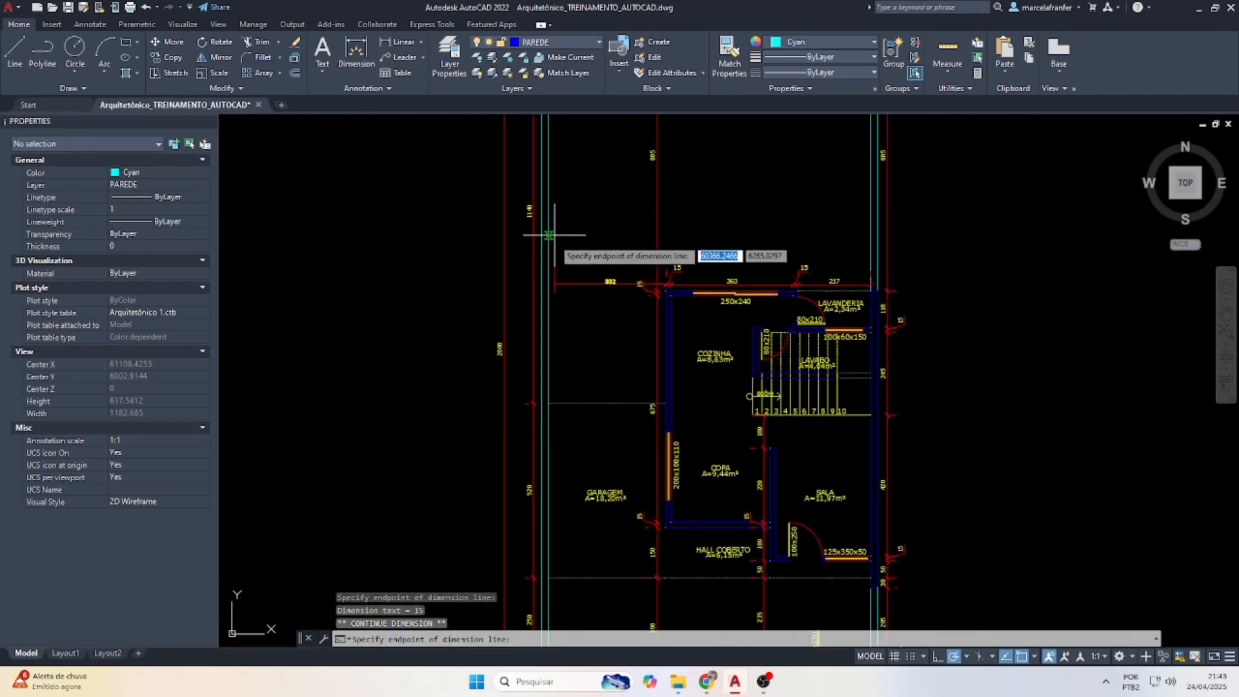
key("Escape")
key("Escape")
Continue the LAVANDERIA width dimension outward to the outer face of the adjoining boundary wall.
scroll(872, 286, "up", 6)
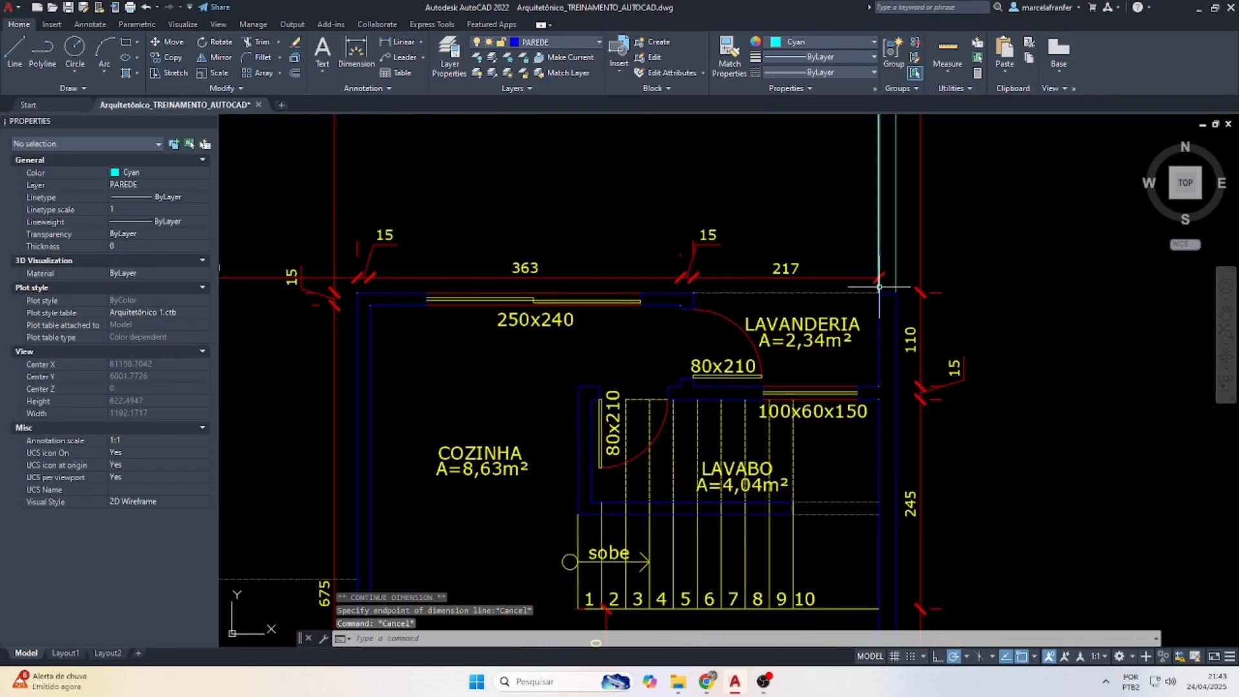
left_click(844, 282)
left_click(816, 239)
mouse_move(874, 274)
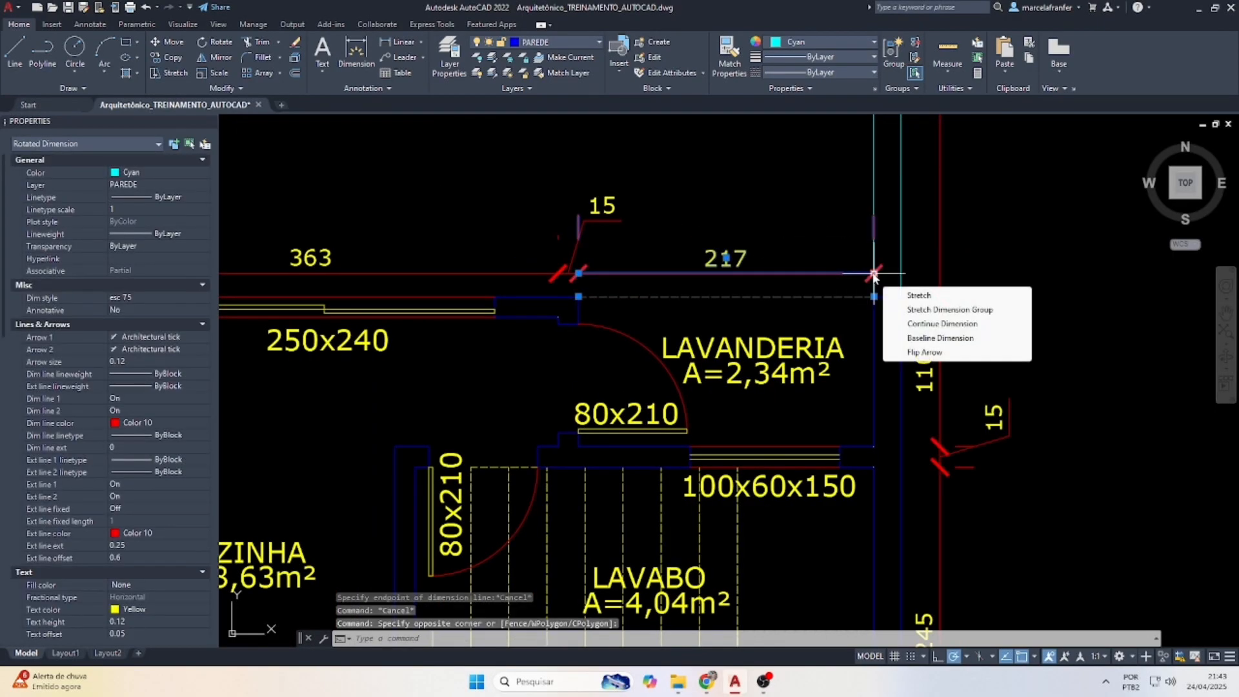
left_click(910, 325)
left_click(897, 295)
key("Escape")
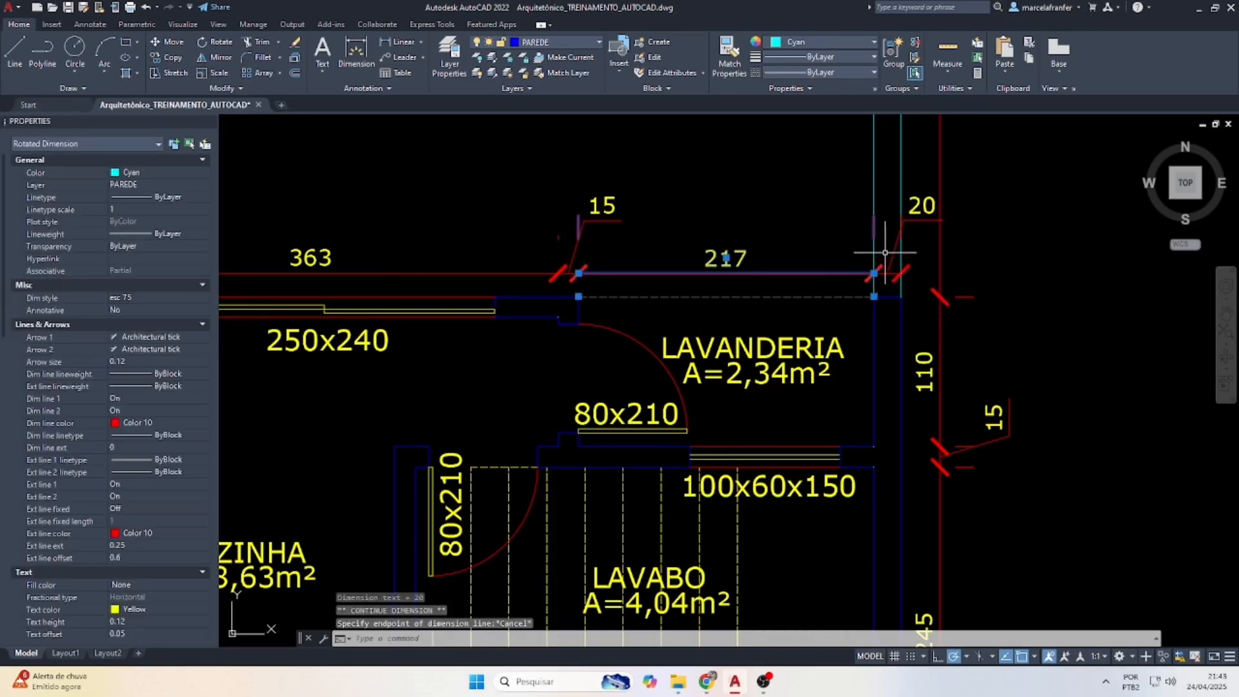
key("Escape")
Continue the garage-side end of the horizontal chain to the outer face of its boundary wall.
scroll(881, 246, "down", 4)
left_click(423, 258)
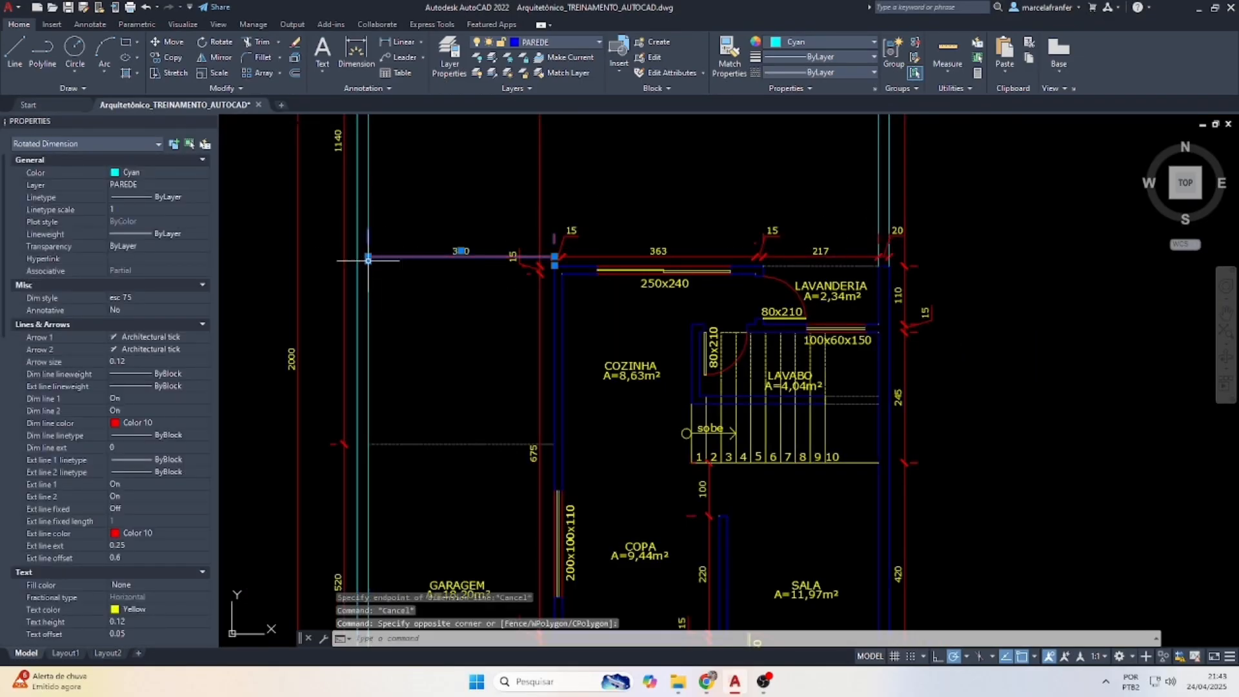
mouse_move(368, 257)
left_click(407, 308)
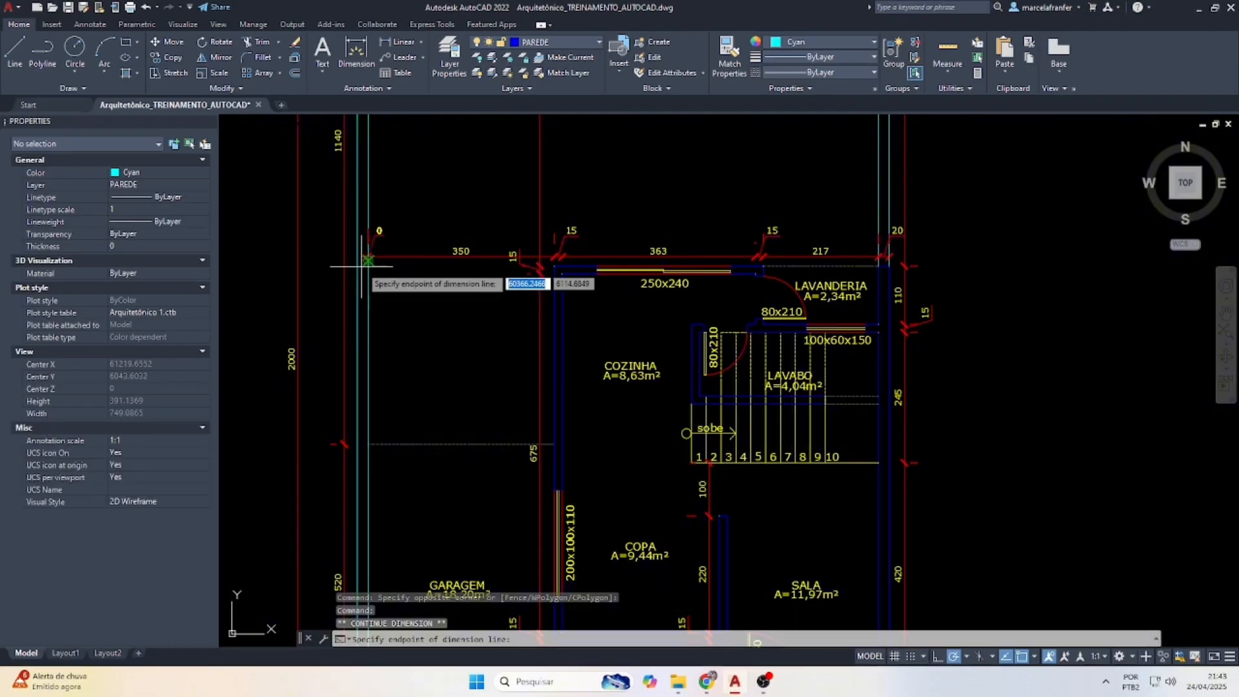
key("Escape")
key("Escape")
scroll(610, 195, "down", 2)
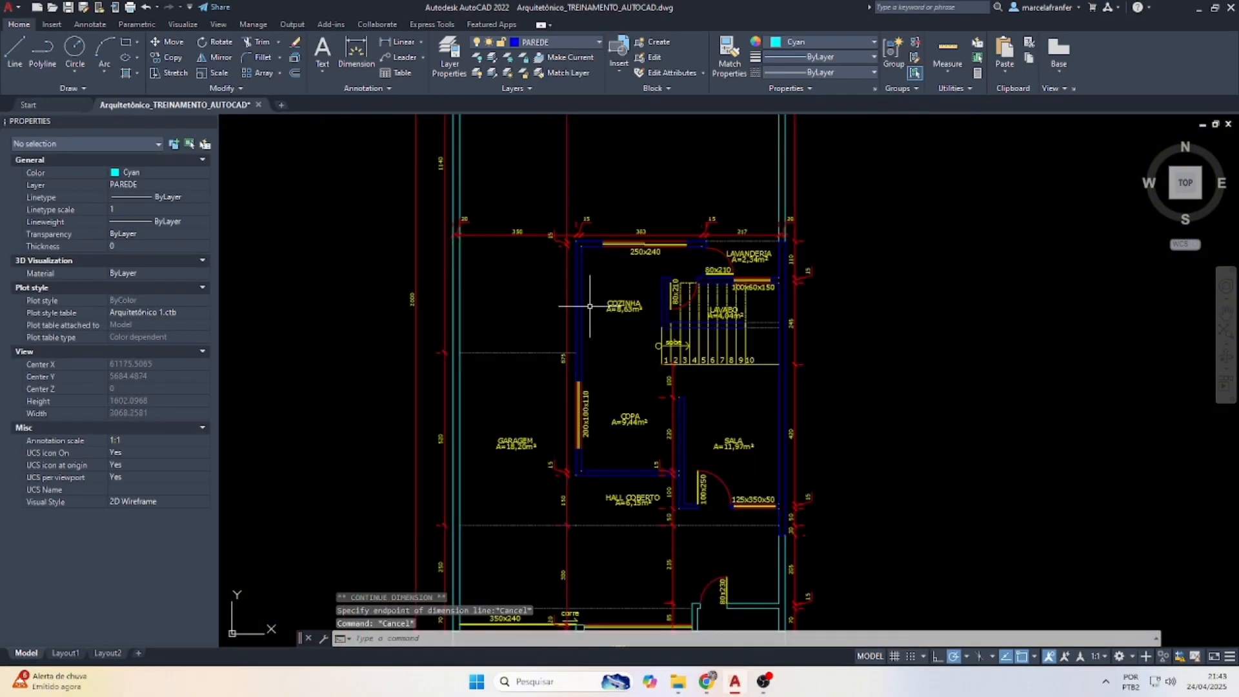
scroll(787, 270, "up", 4)
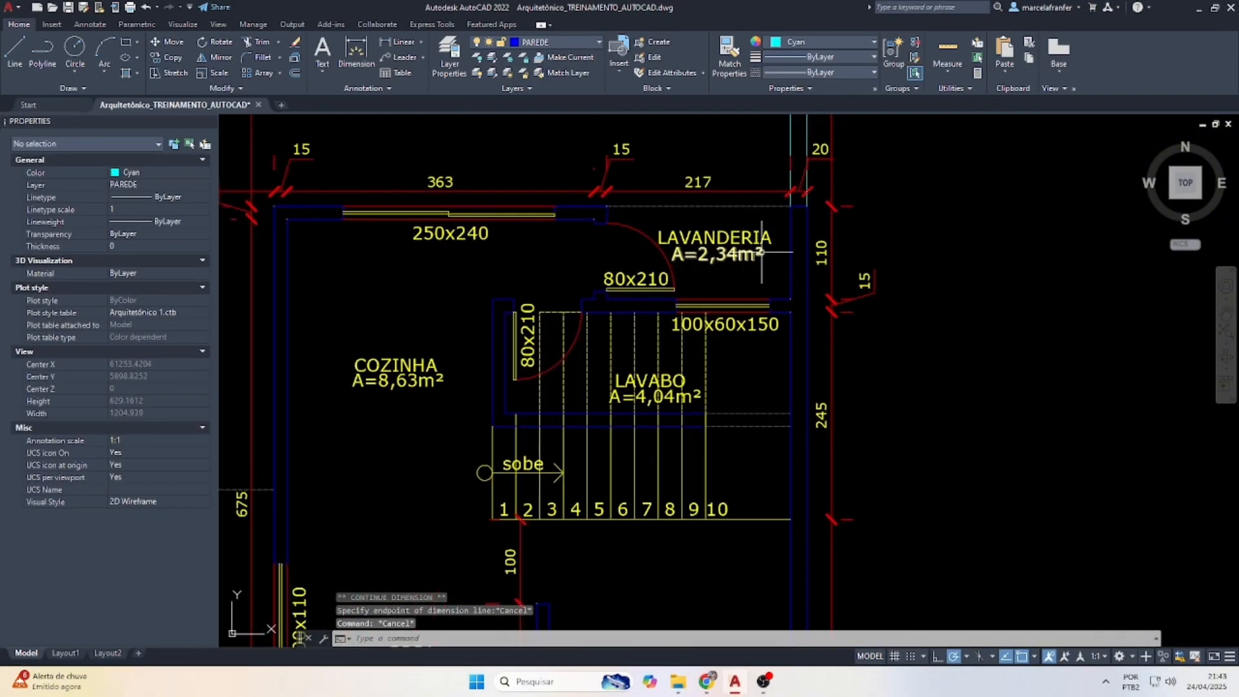
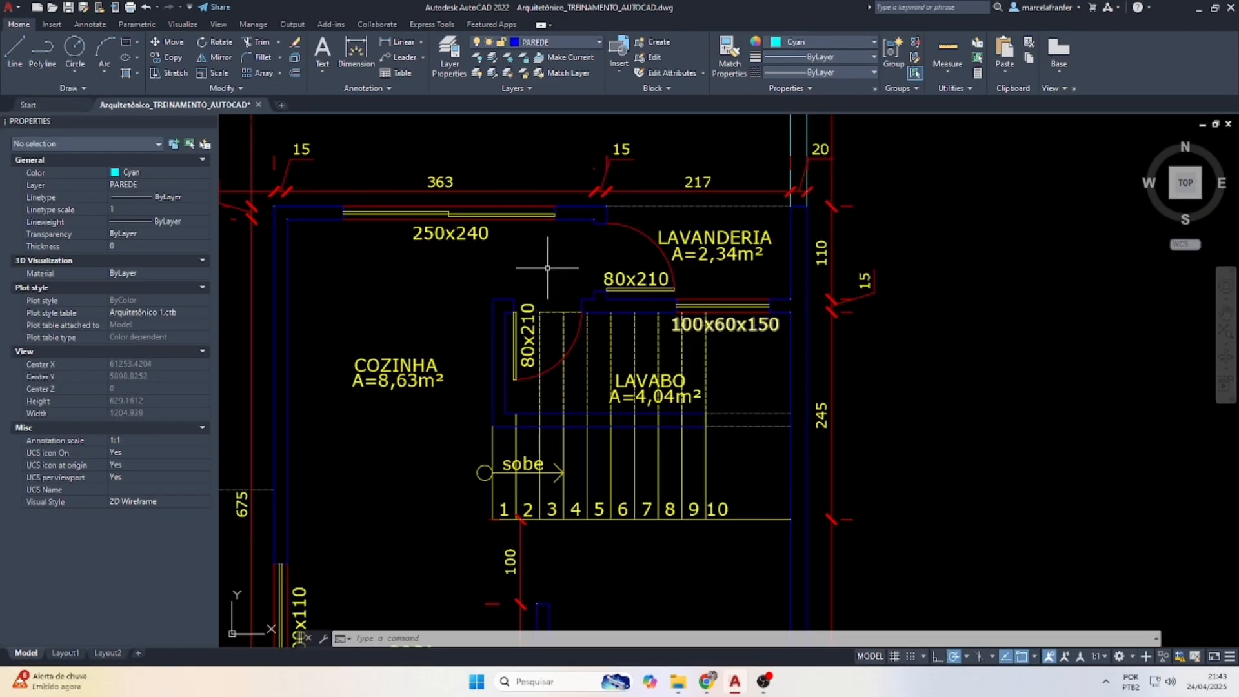
scroll(548, 268, "down", 4)
scroll(539, 390, "up", 3)
scroll(549, 395, "down", 3)
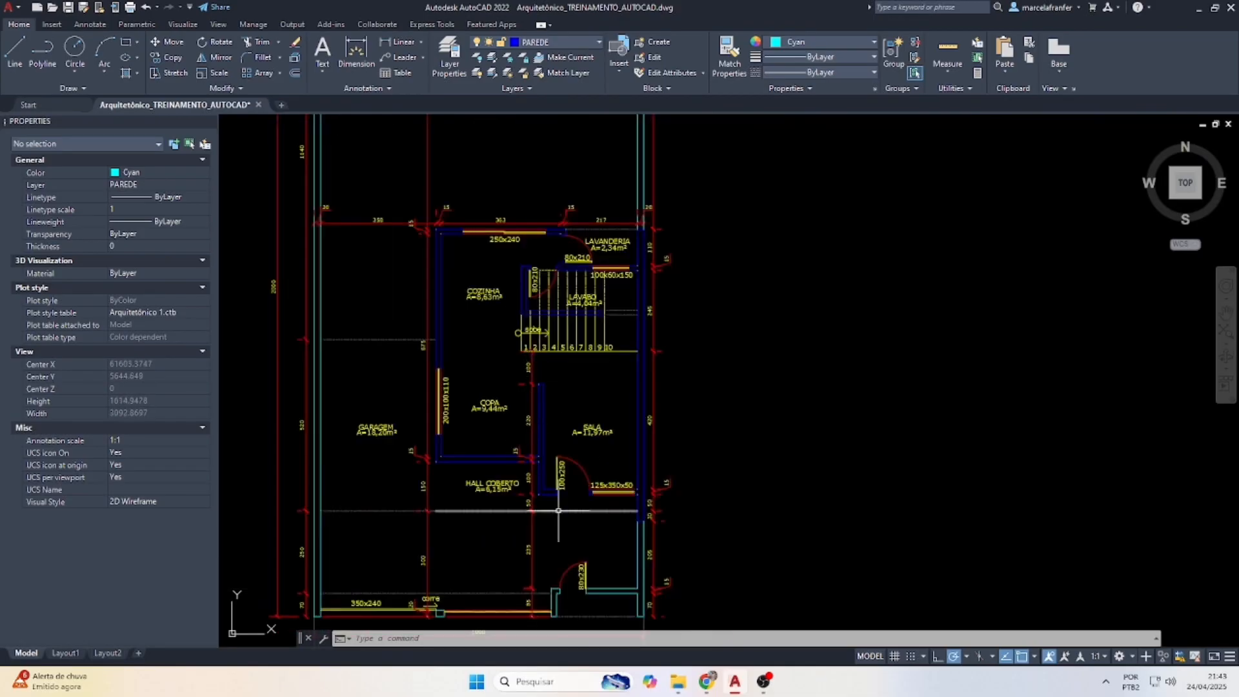
Move the whole interior vertical dimension chain, from the front wall to the stair, sideways toward COPA, clear of the SALA wall.
scroll(542, 566, "up", 2)
left_click(542, 564)
left_click(514, 544)
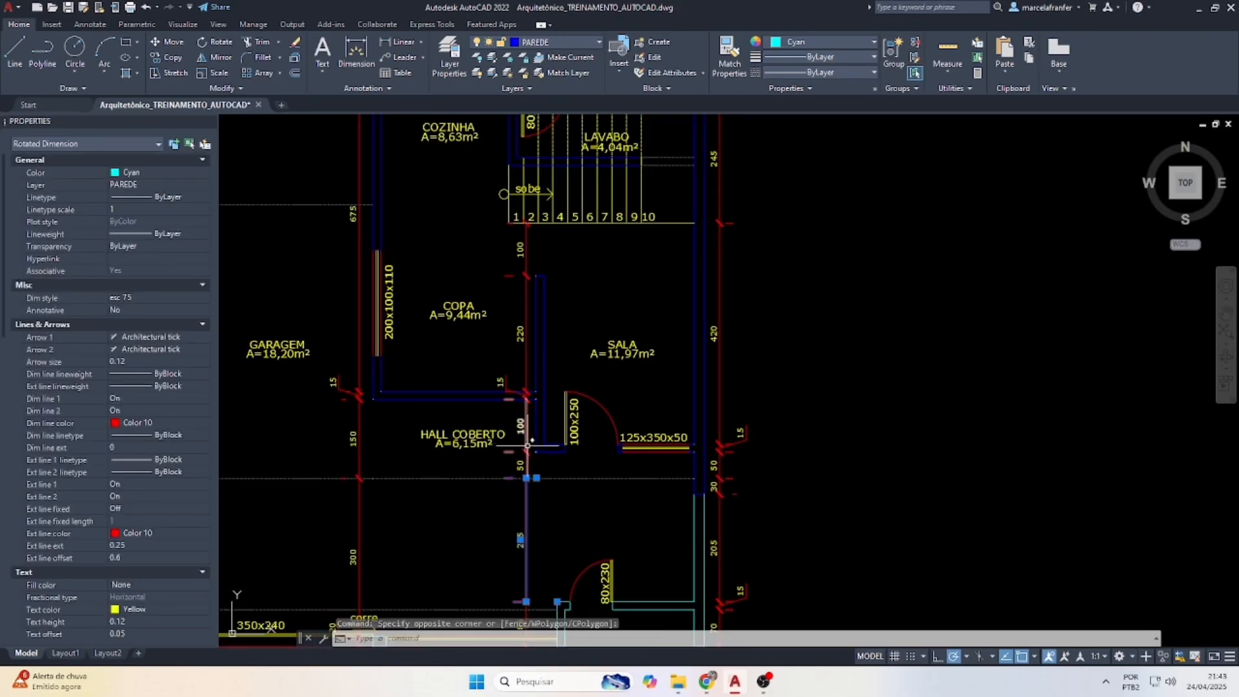
scroll(520, 476, "up", 3)
left_click(537, 476)
left_click(474, 271)
left_click(533, 223)
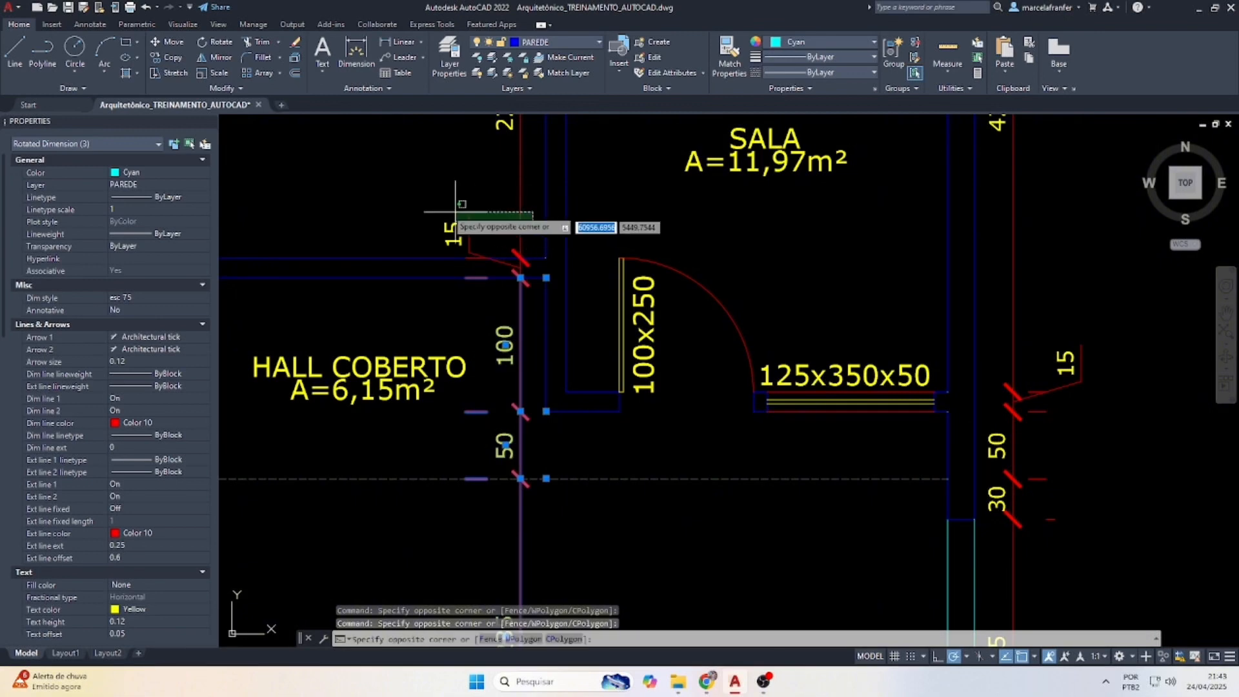
left_click(455, 211)
scroll(561, 354, "down", 4)
scroll(549, 238, "up", 4)
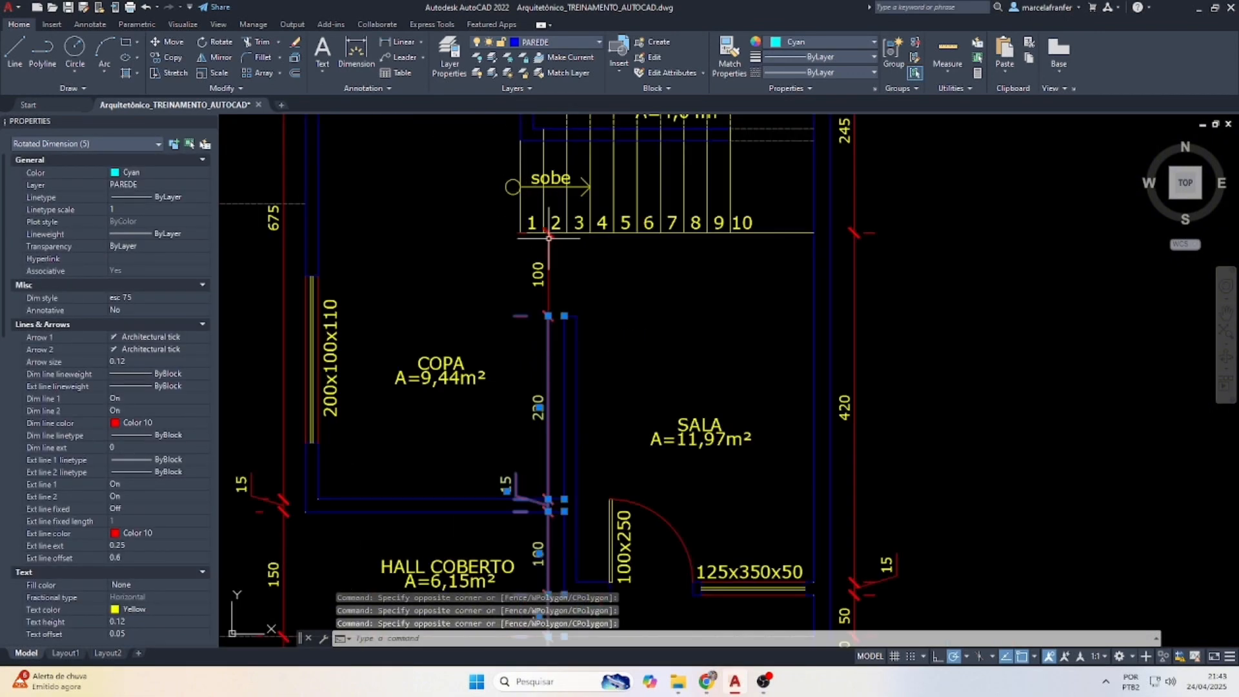
left_click(548, 238)
scroll(551, 418, "down", 4)
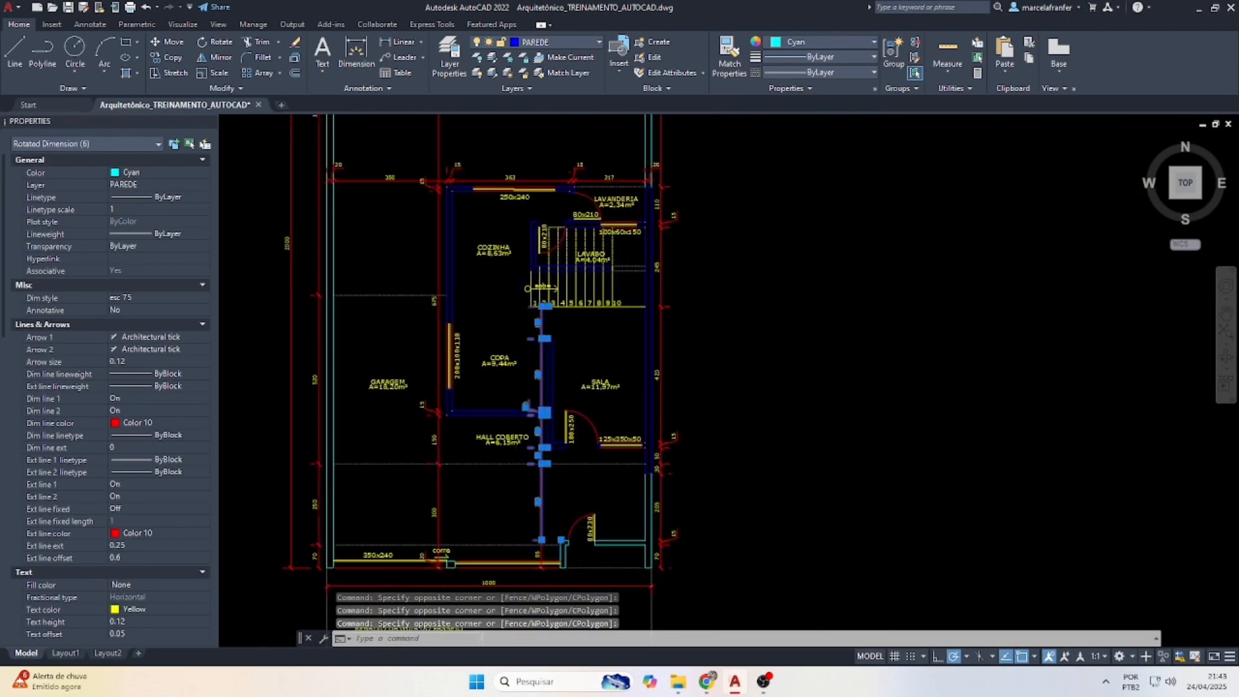
scroll(536, 546, "up", 4)
left_click(514, 545)
key("Return")
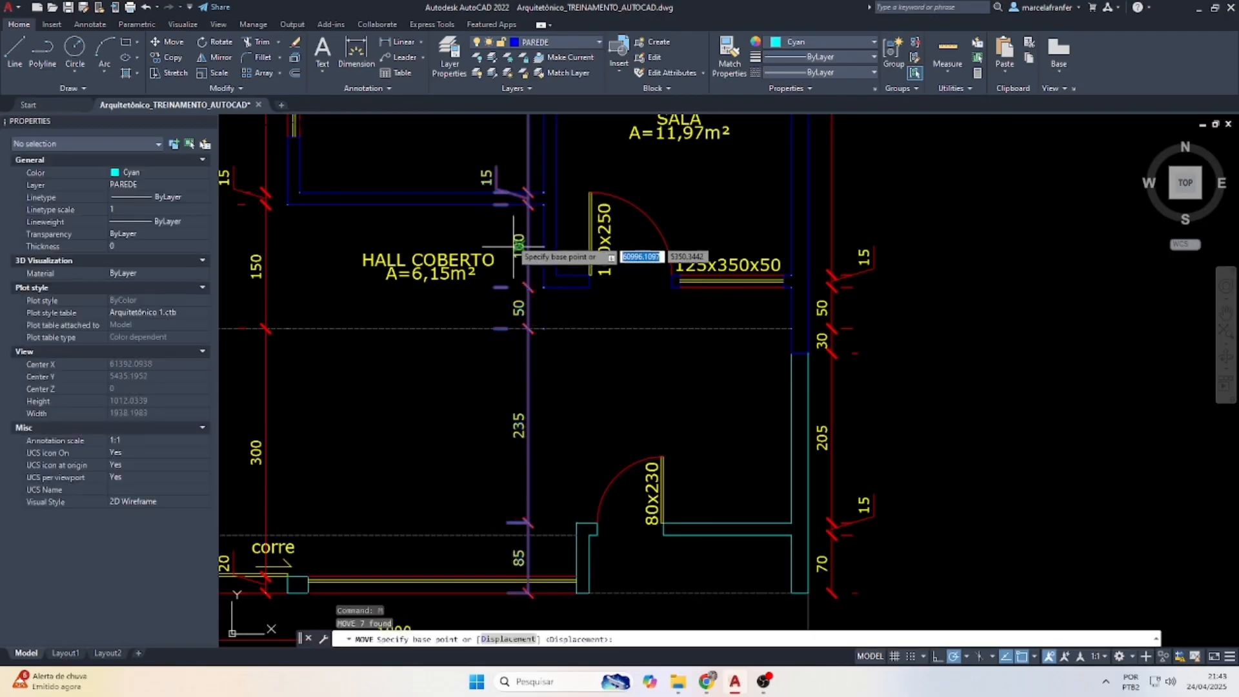
scroll(545, 407, "down", 4)
scroll(526, 244, "up", 4)
left_click(528, 236)
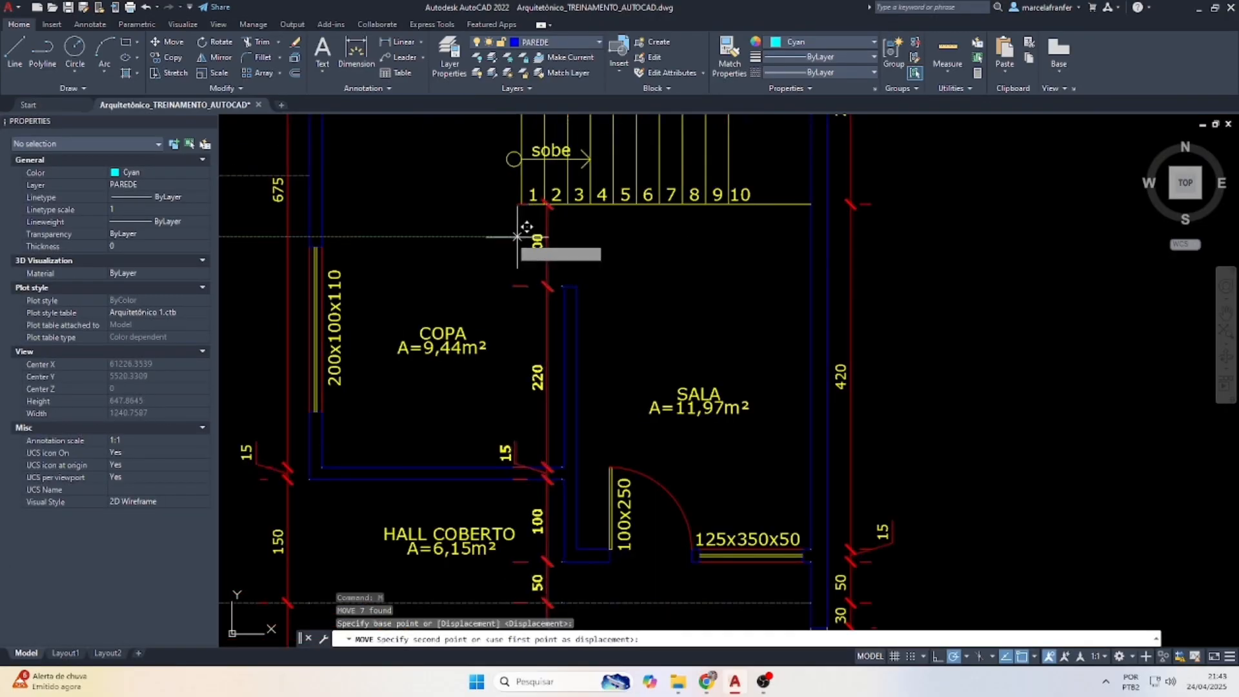
left_click(475, 237)
scroll(481, 348, "down", 5)
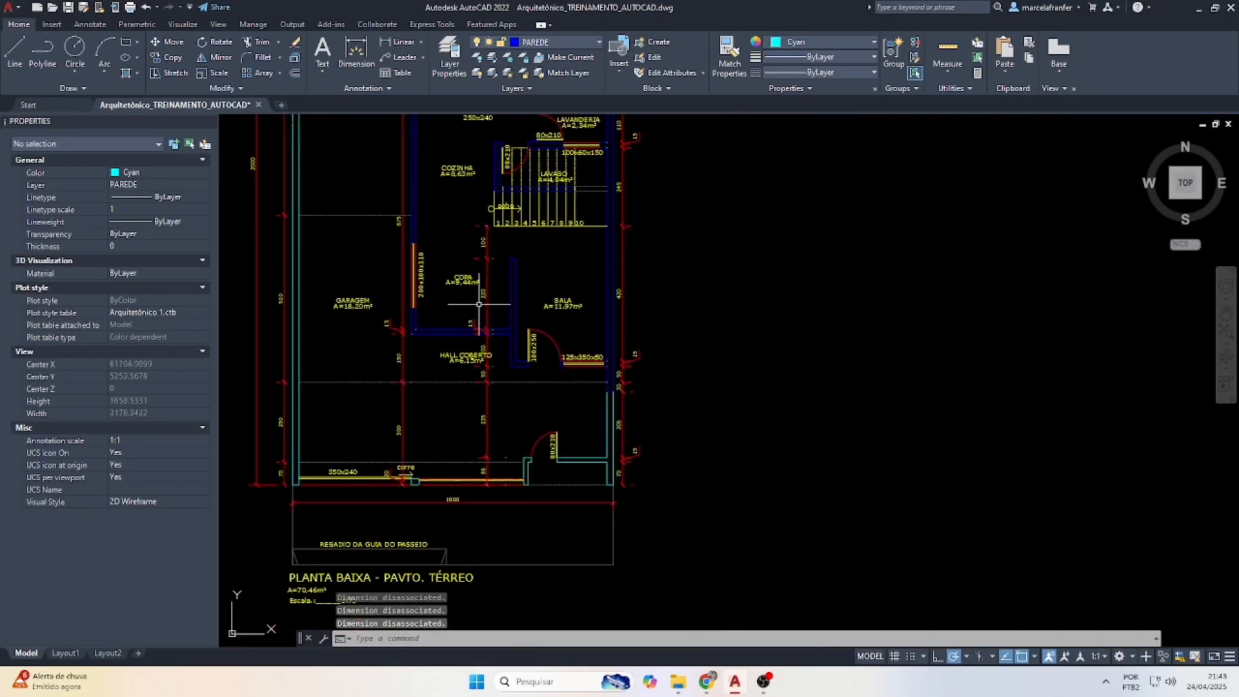
key("Escape")
Shift the HALL COBERTO name and area text sideways toward GARAGEM, clear of the relocated dimension chain.
scroll(489, 464, "up", 5)
left_click(483, 542)
left_click(461, 486)
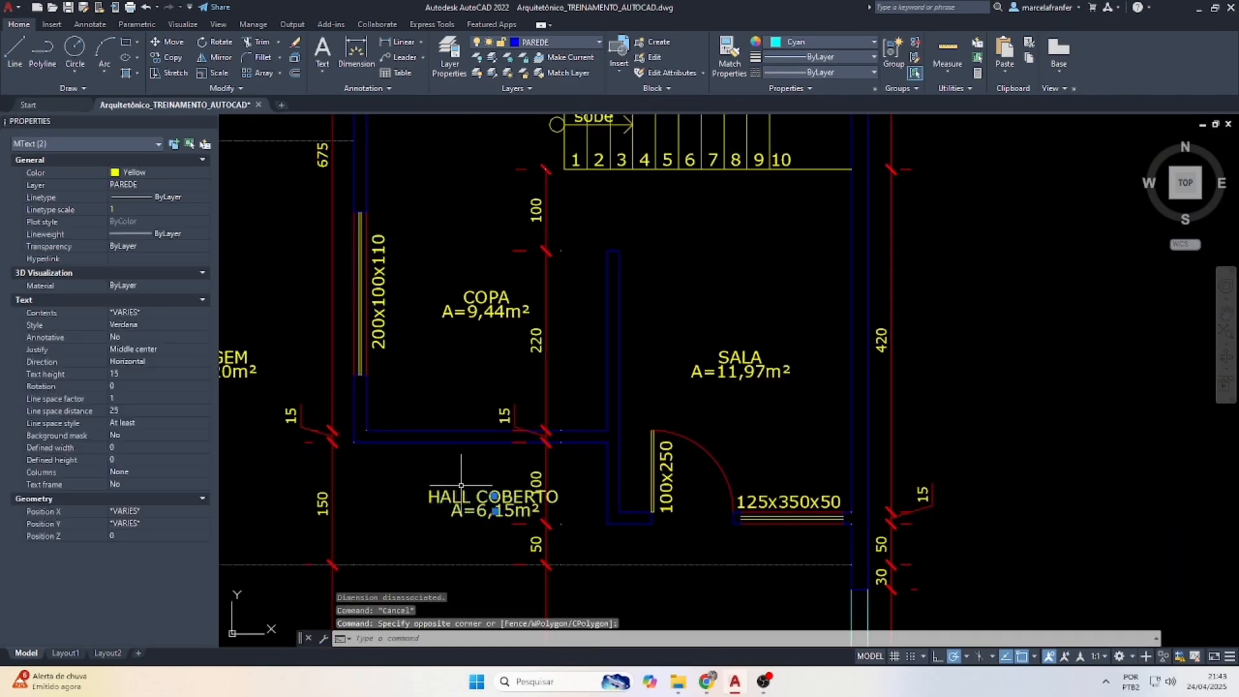
left_click_drag(450, 497, 394, 497)
scroll(472, 532, "down", 5)
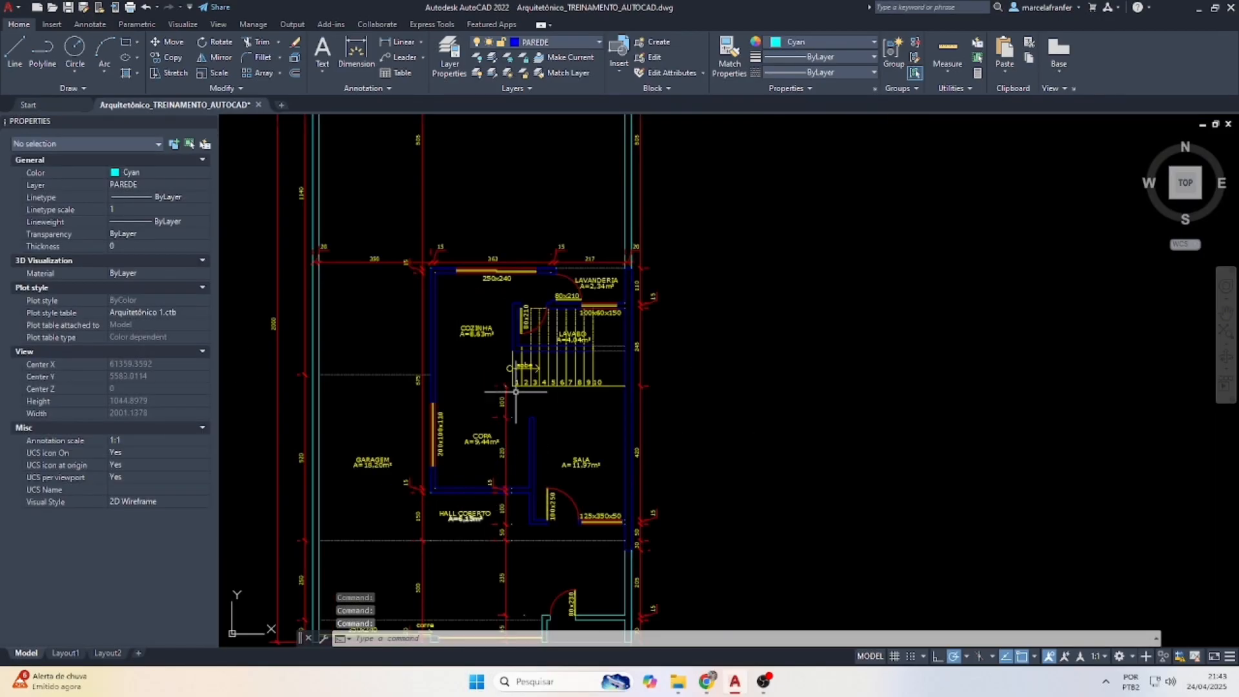
Continue the interior vertical chain from the stair edge across the stair, LAVABO's wall and LAVABO's depth to COZINHA's rear wall.
scroll(521, 415, "up", 5)
left_click(492, 455)
left_click(471, 429)
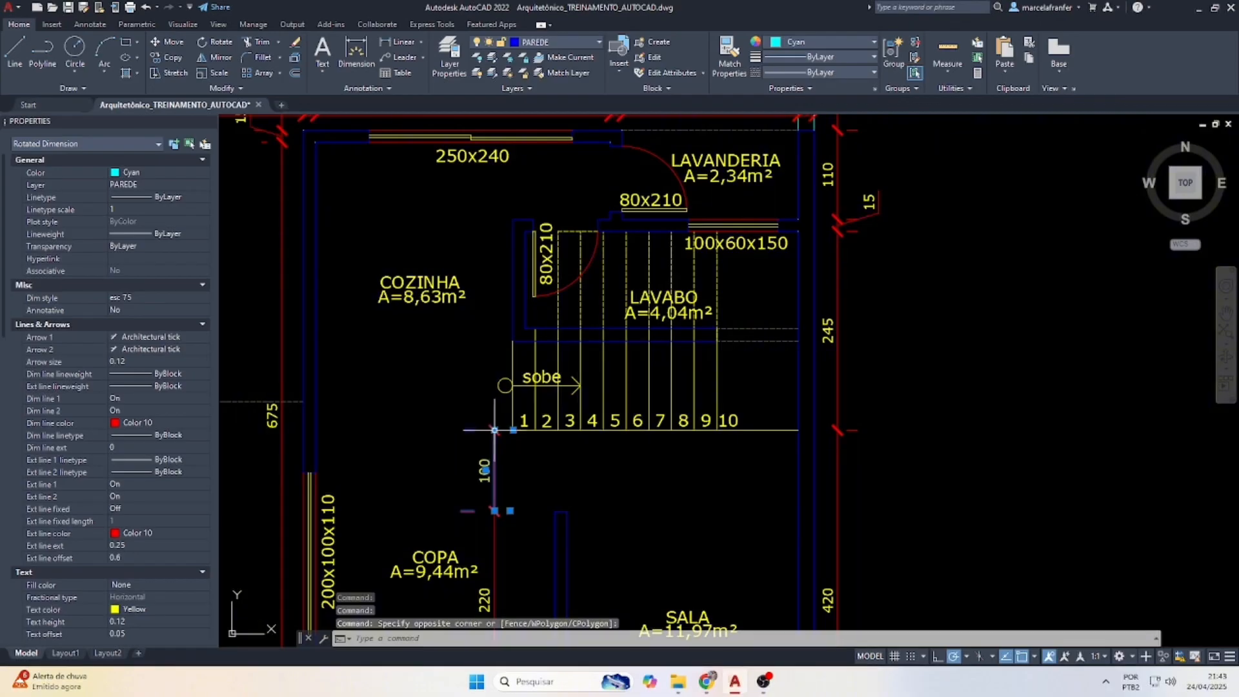
mouse_move(495, 429)
left_click(568, 464)
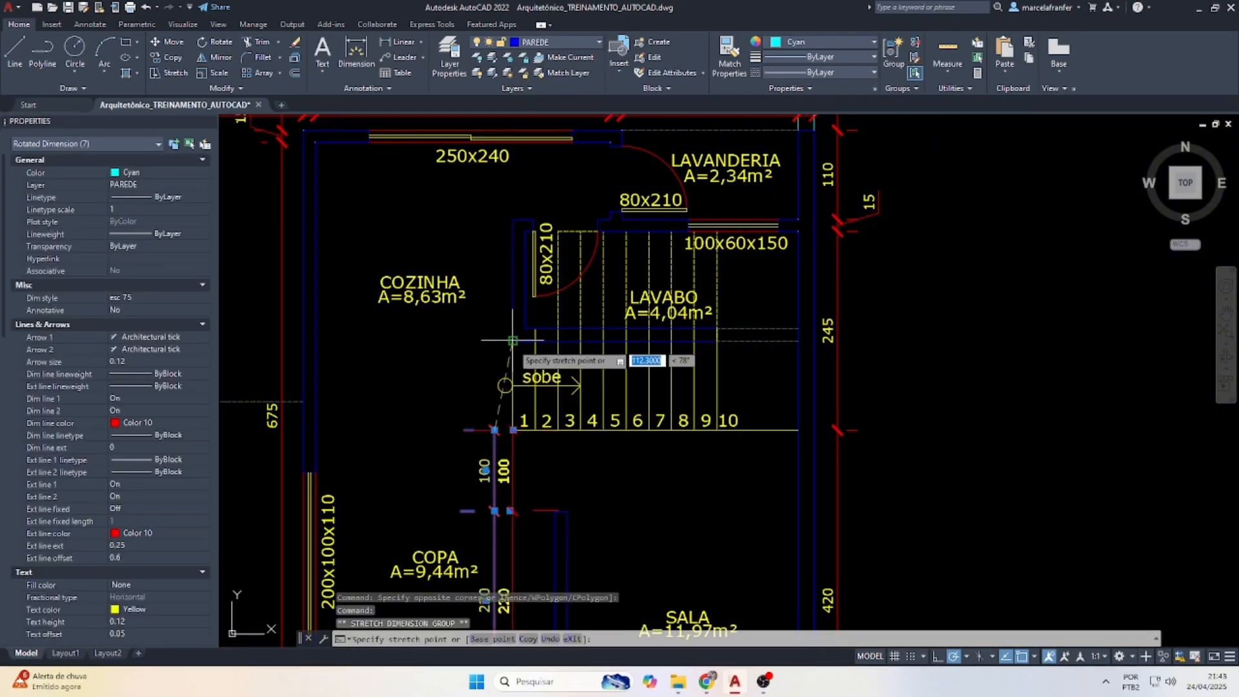
mouse_move(494, 430)
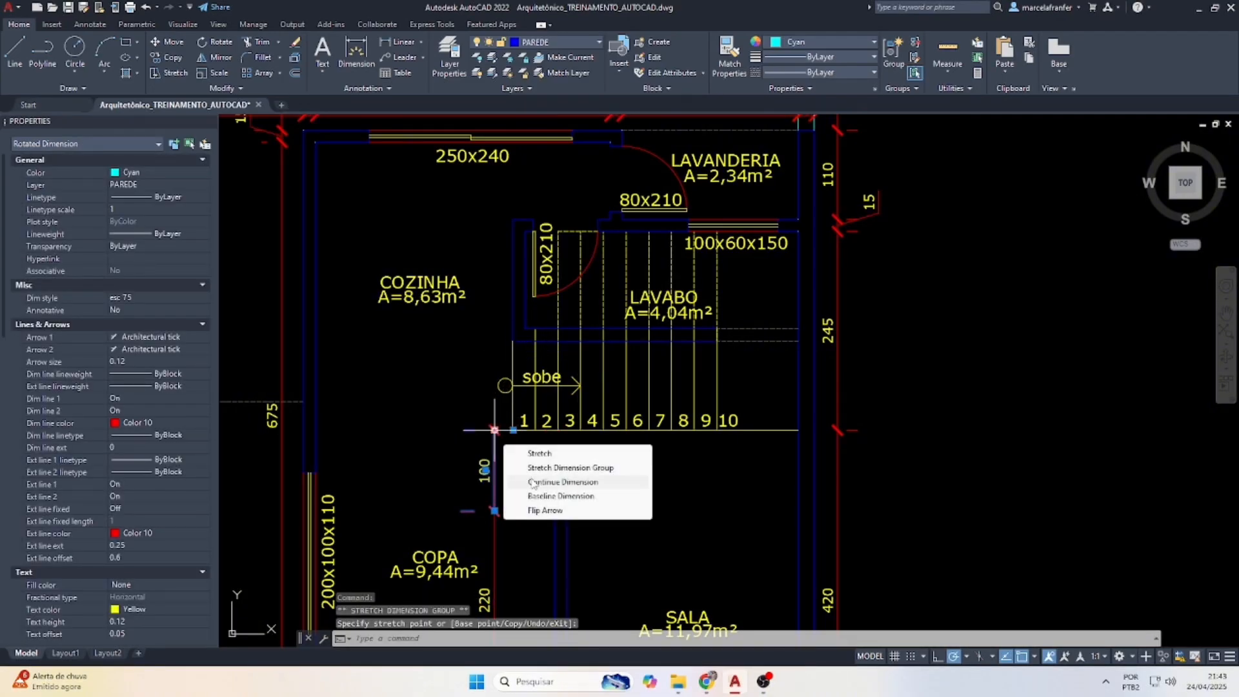
left_click(533, 483)
left_click(525, 329)
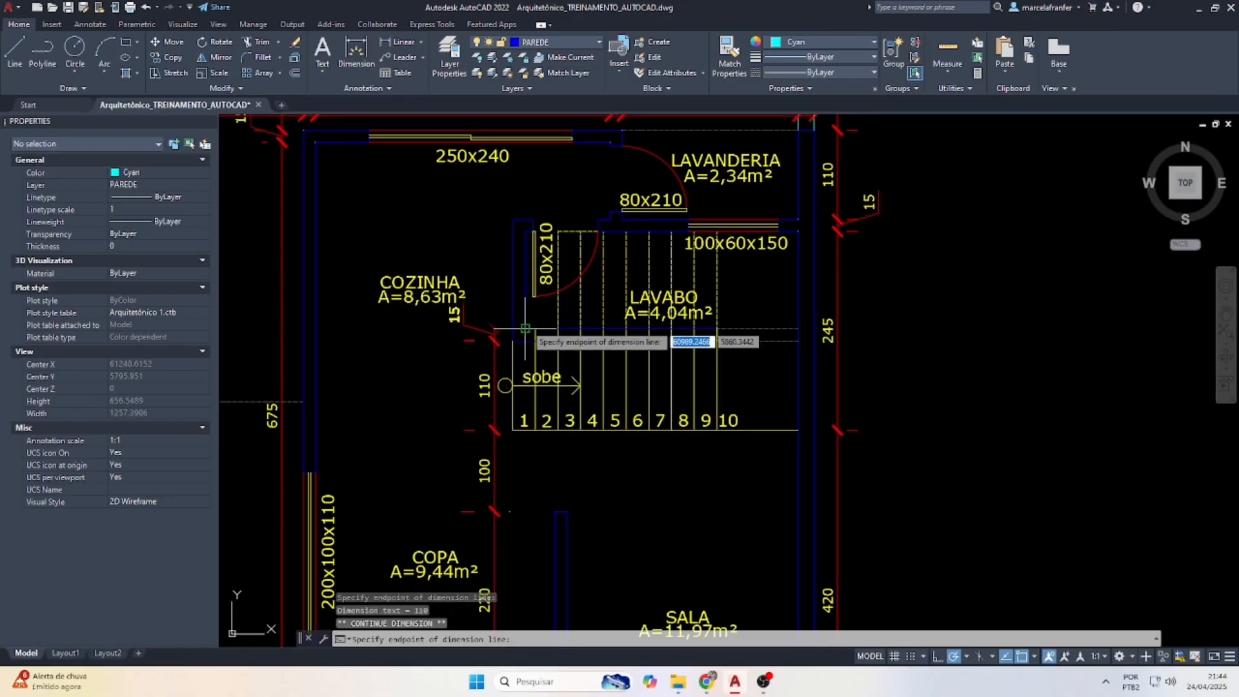
left_click(526, 230)
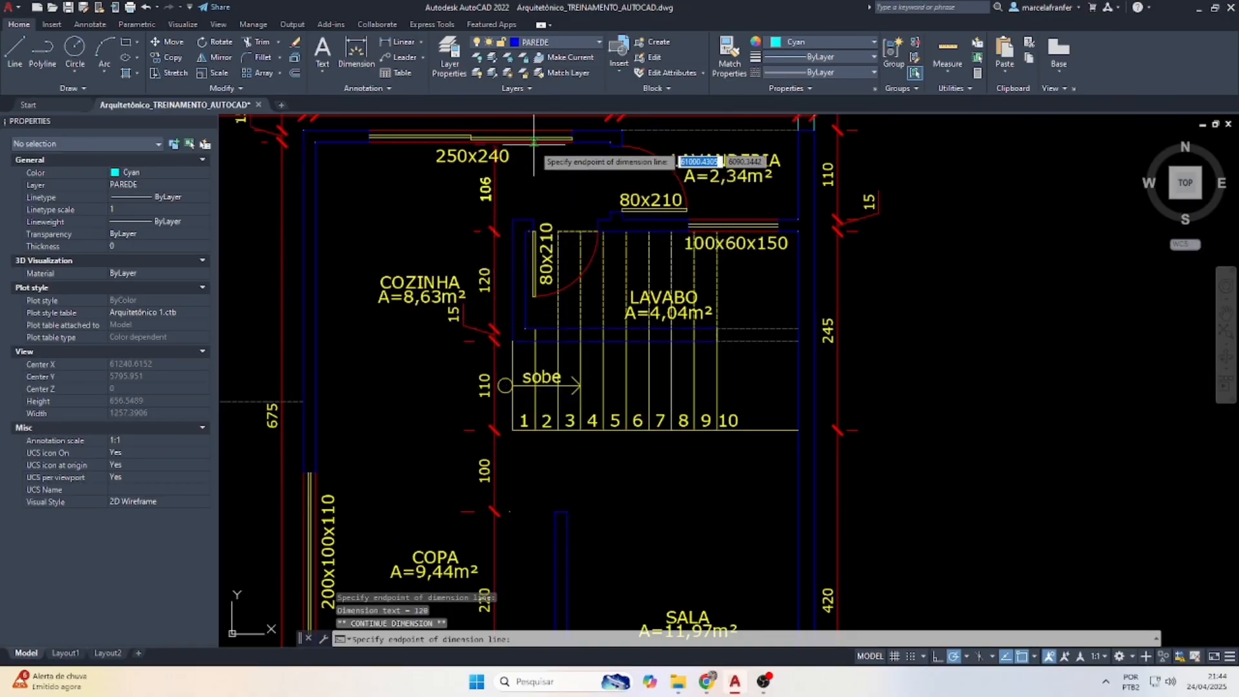
key("Escape")
key("Escape")
Shift the COZINHA name and area text sideways, clear of the extended dimension chain.
left_click(377, 274)
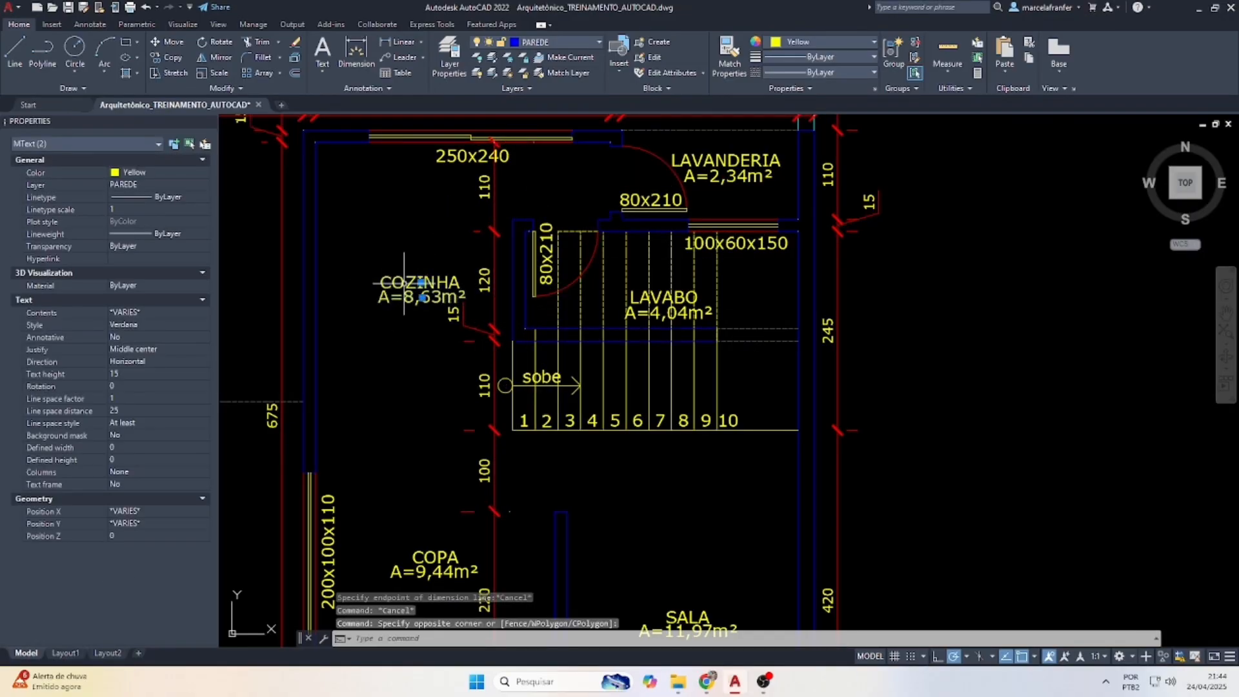
key("Escape")
key("Escape")
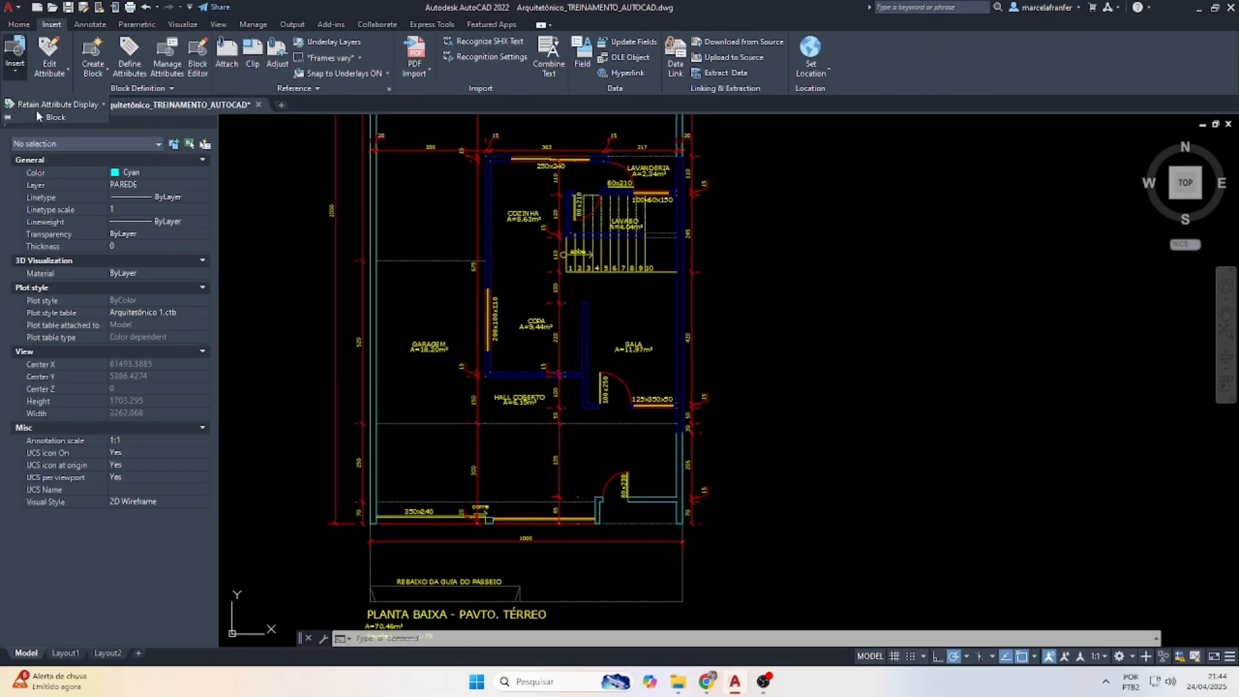
Insert the level-marker block and move it onto the sidewalk area just in front of the 1000 overall width dimension.
left_click(14, 65)
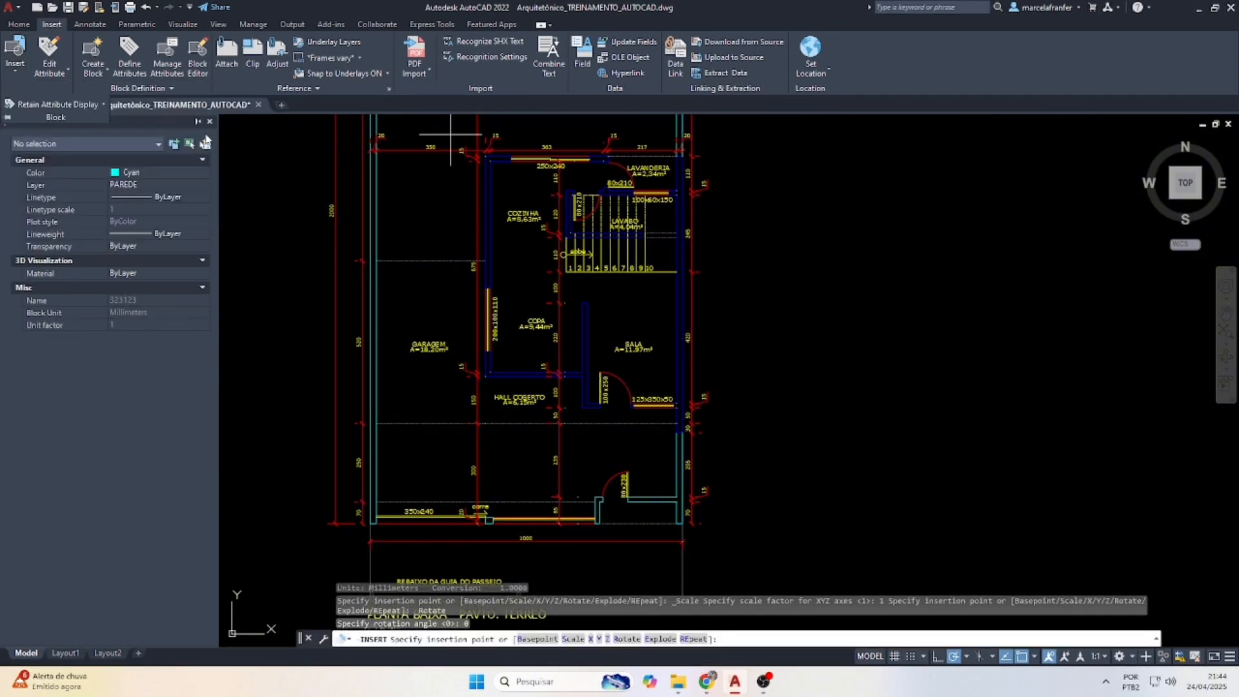
scroll(594, 326, "up", 5)
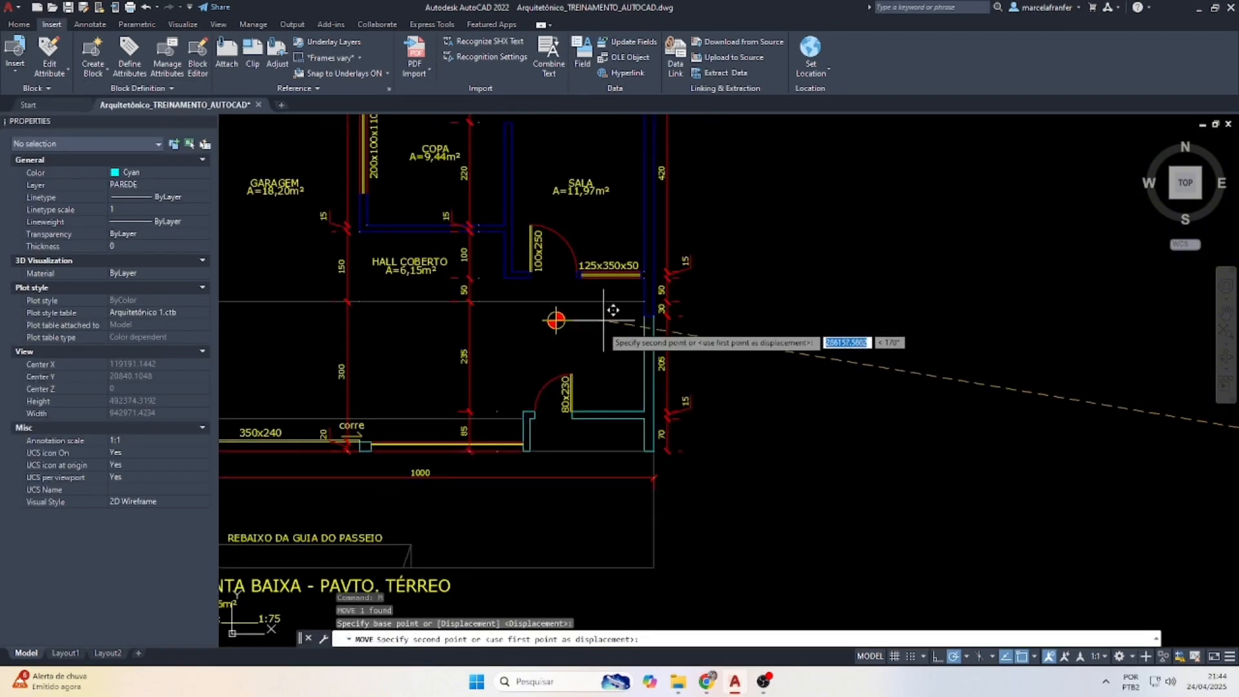
key("Escape")
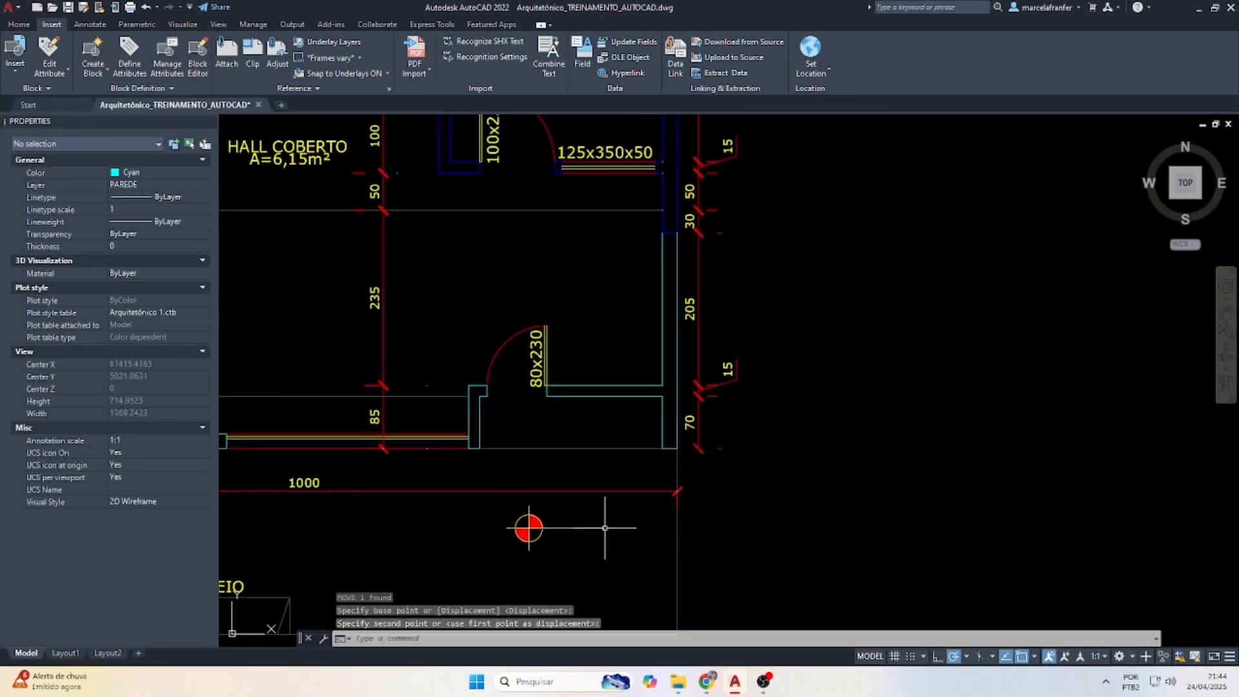
Scale the level marker by a factor of 0.5 about its centre.
scroll(614, 490, "down", 3)
scroll(584, 501, "up", 3)
left_click_drag(586, 503, 544, 430)
type("SC")
key("Return")
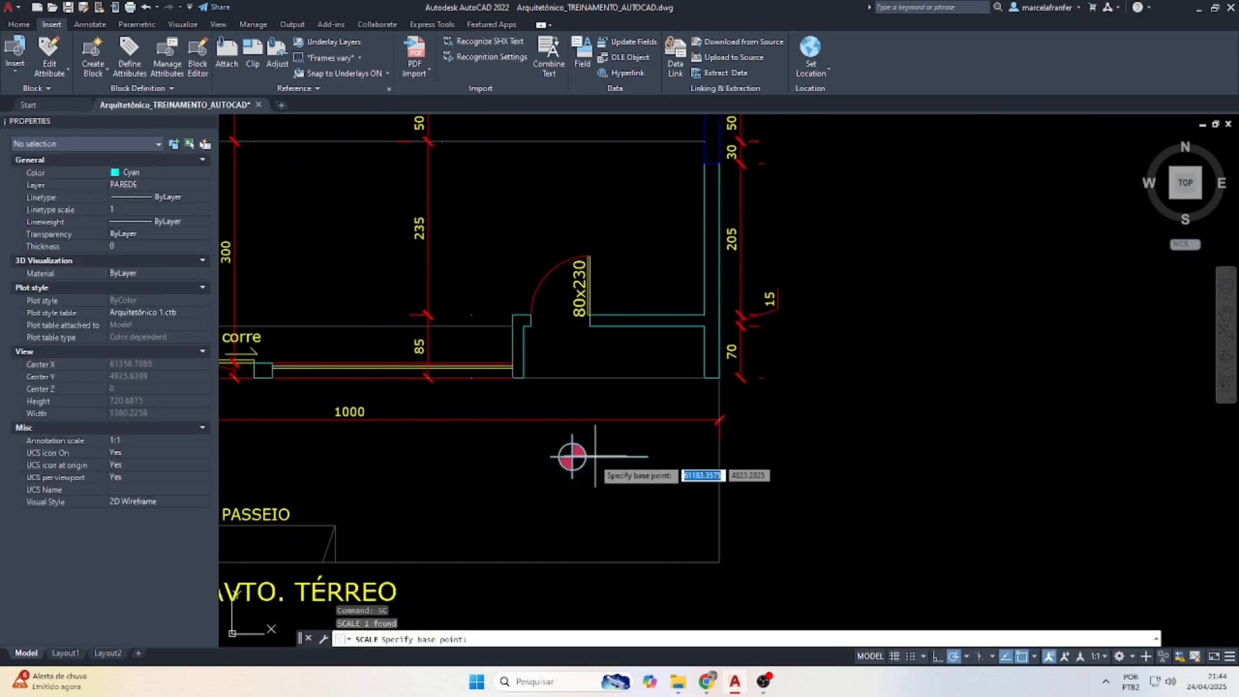
left_click(571, 456)
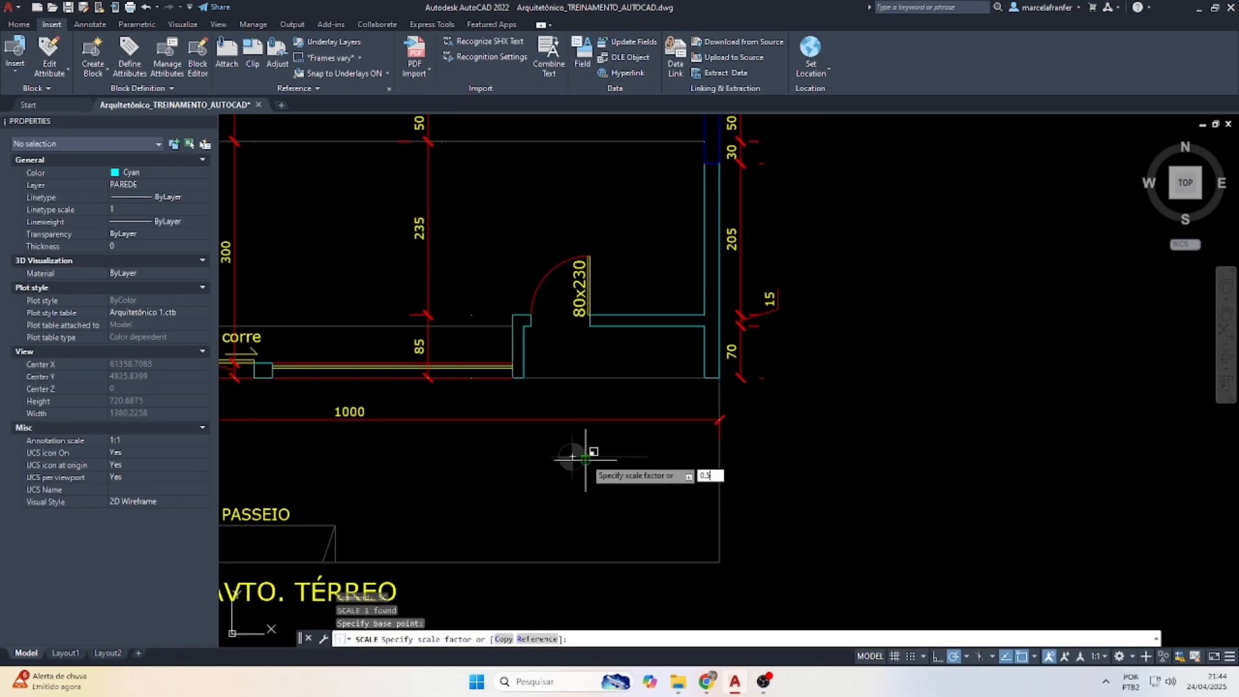
key("Return")
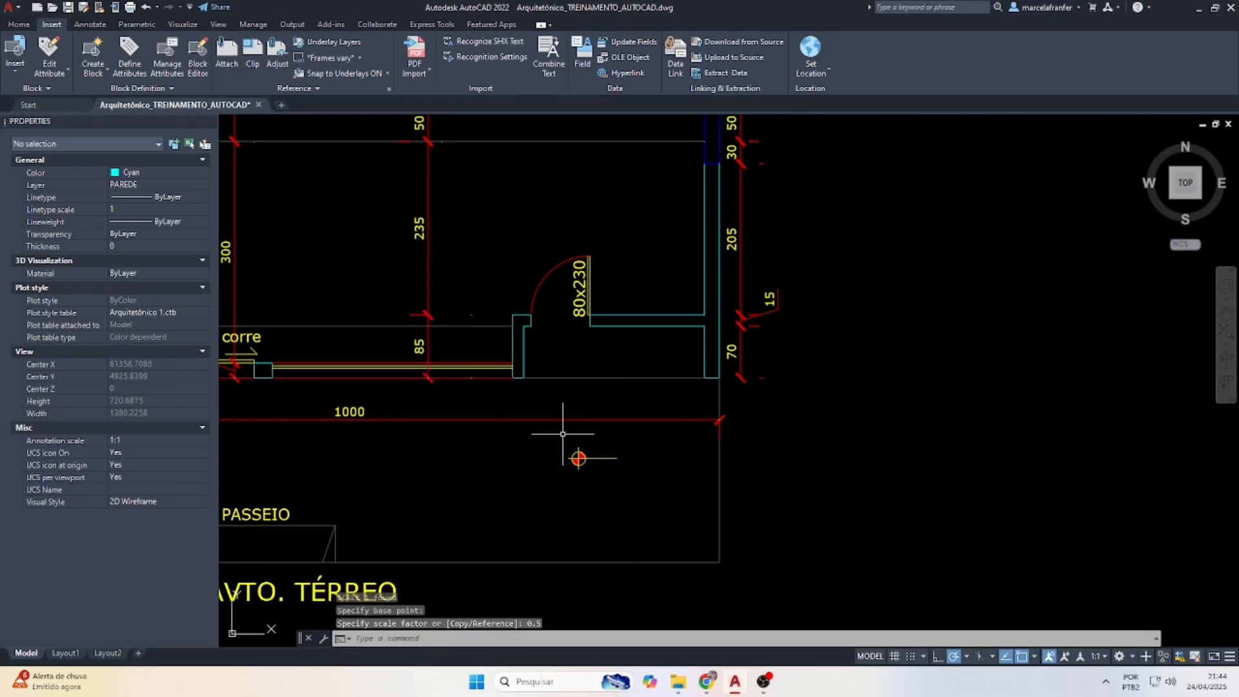
Copy the SALA room label to just above the level marker's leader line.
scroll(544, 323, "down", 3)
scroll(566, 209, "up", 1)
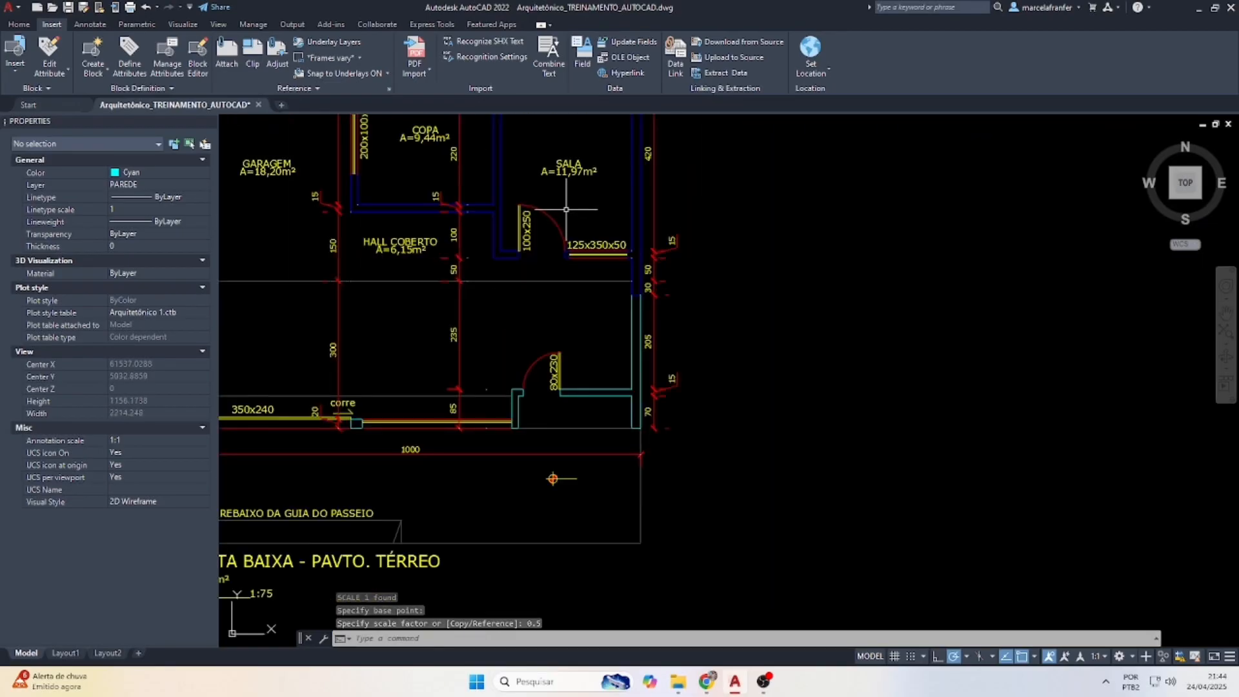
left_click(569, 164)
type("cp")
key("Return")
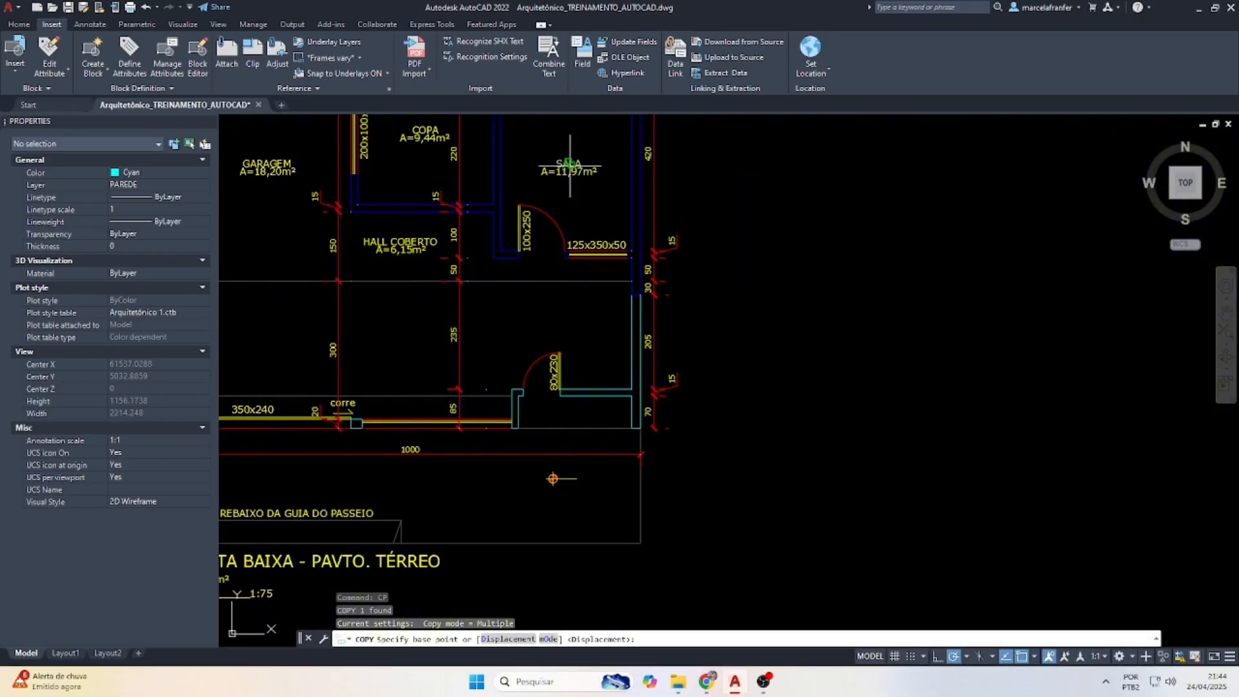
left_click(570, 166)
scroll(574, 503, "up", 4)
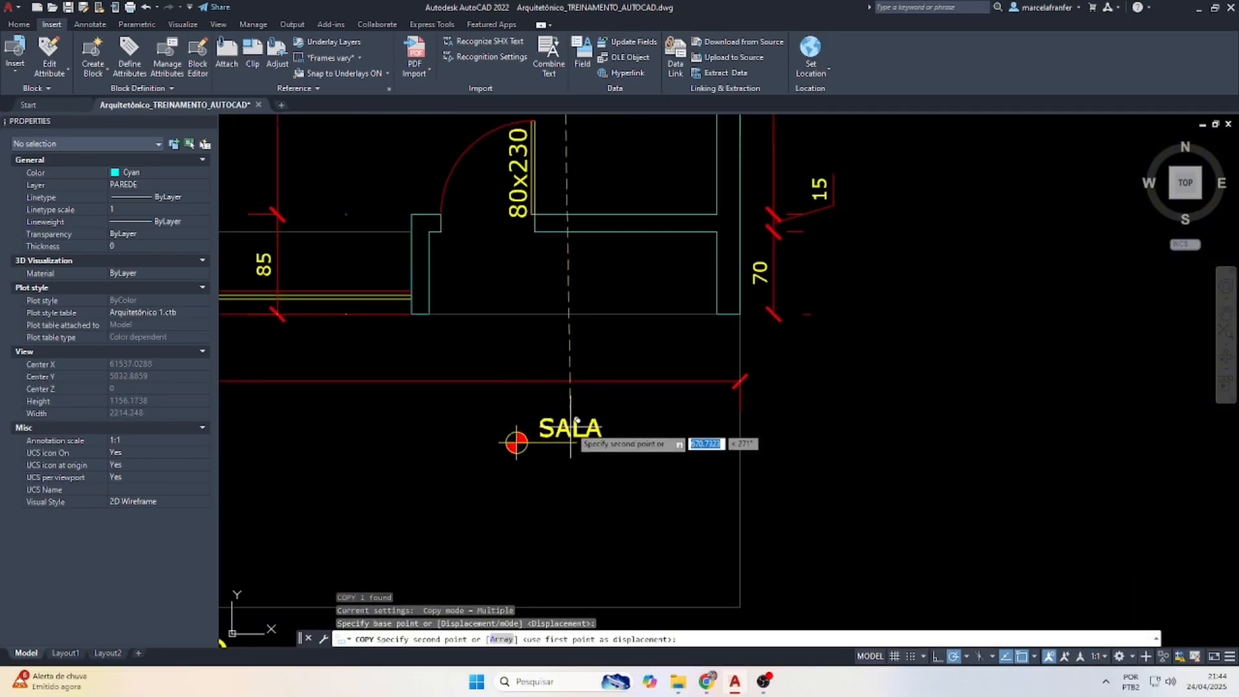
key("Escape")
Change the copied label's text to 000 and shift it to sit over the level marker's leader line.
double_click(547, 423)
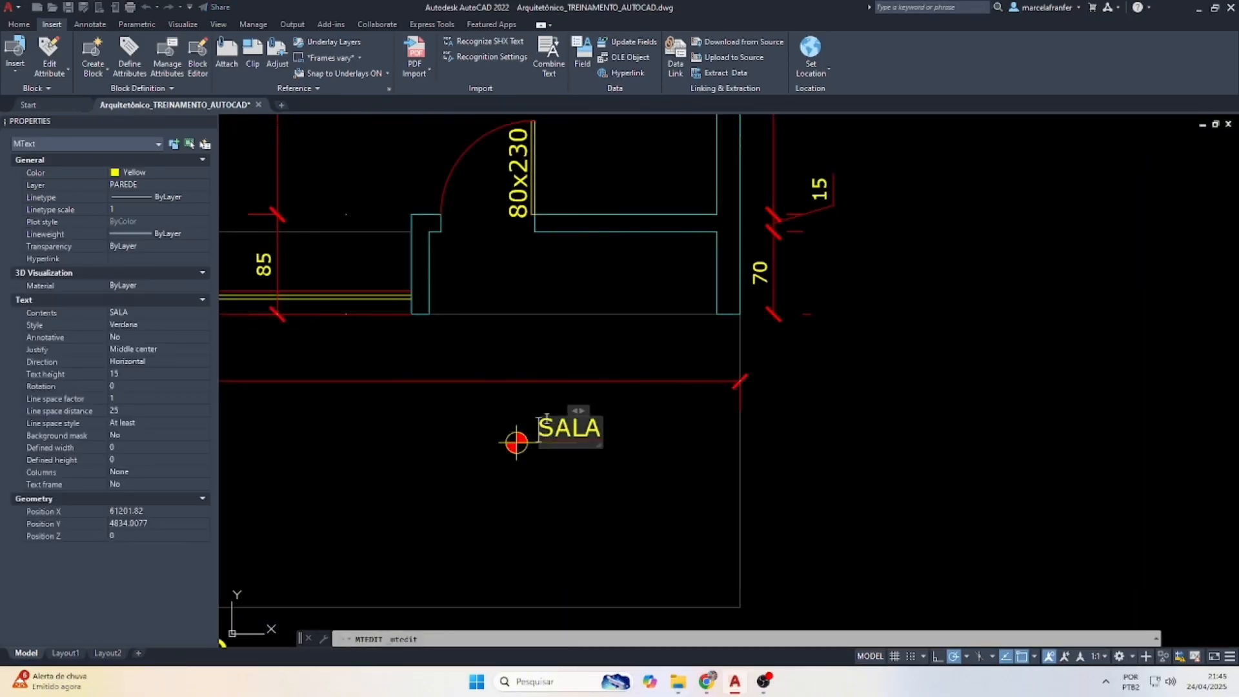
type("00")
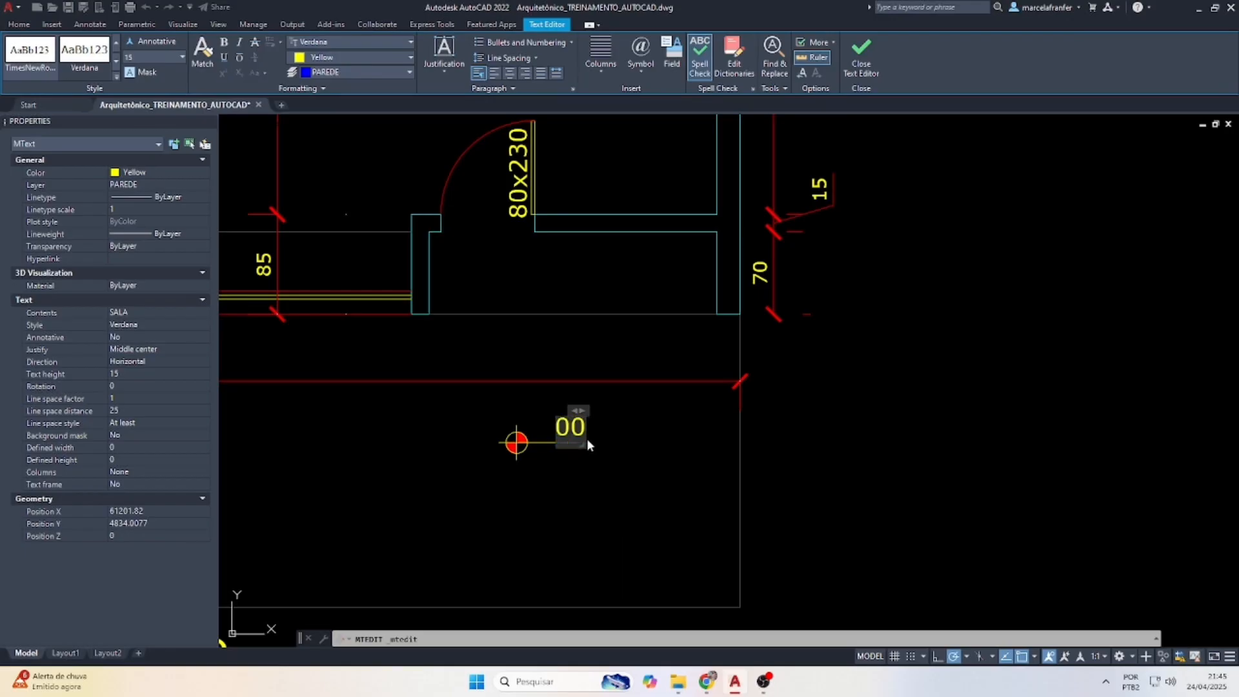
type("0")
key("Escape")
scroll(568, 428, "up", 2)
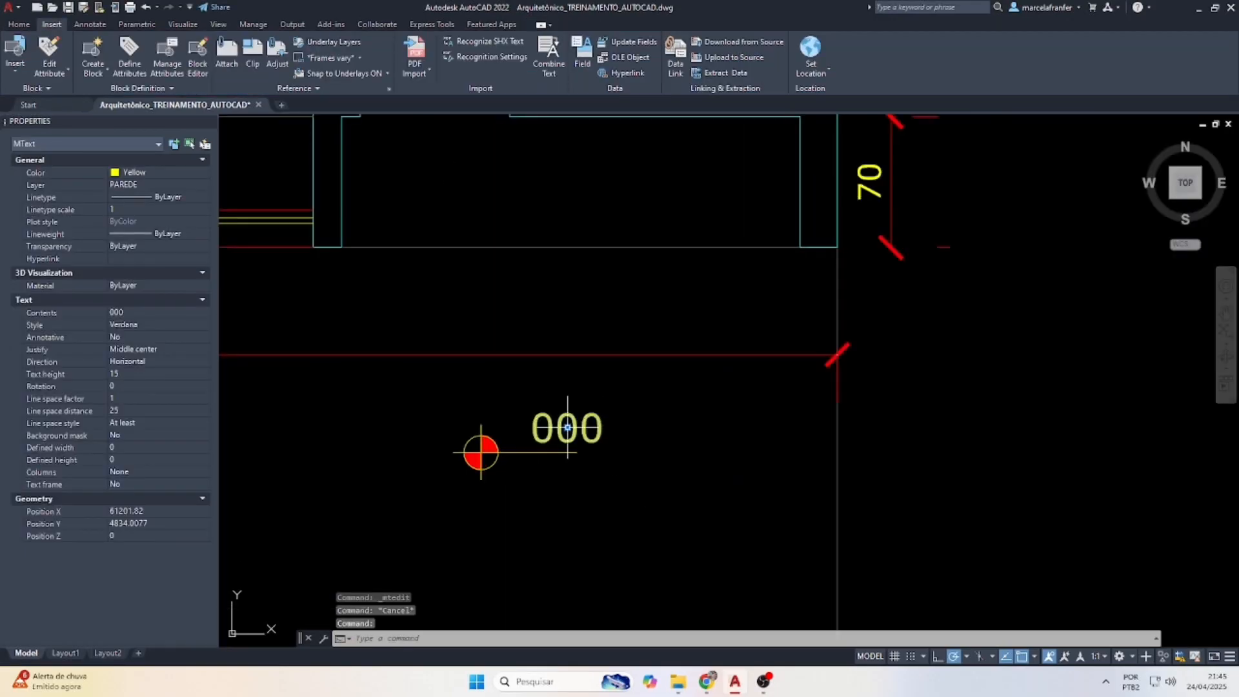
left_click(567, 427)
left_click(545, 428)
key("Escape")
Copy the level marker with its 000 text into the entrance recess in front of the 80x230 door.
left_click(581, 525)
left_click(412, 424)
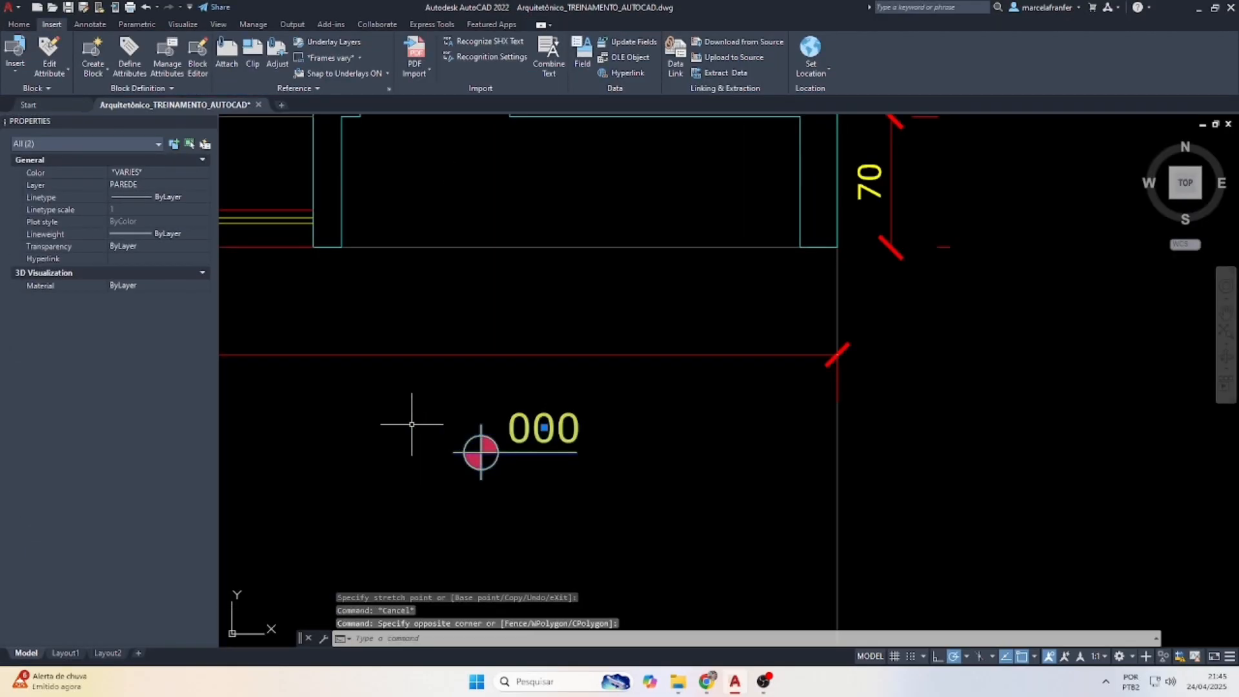
type("COP")
key("Return")
left_click(556, 490)
scroll(565, 505, "down", 2)
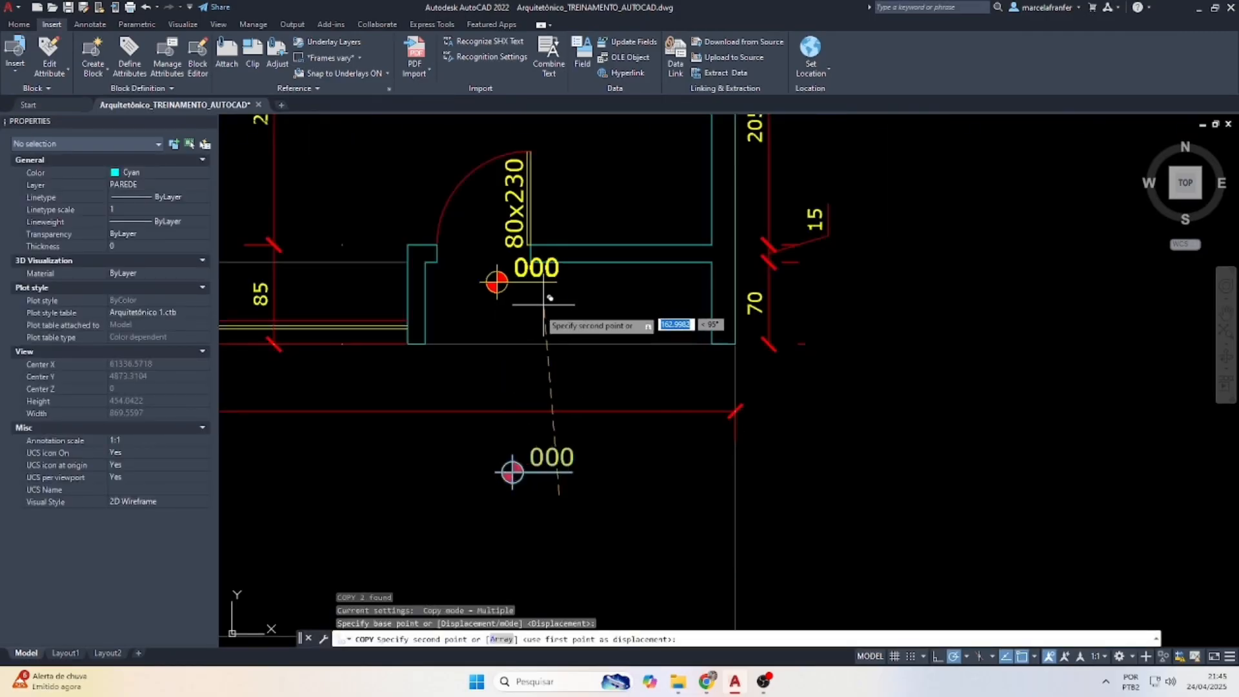
left_click(576, 328)
Place another copy of the level marker and its text just outside SALA's 100x250 door.
scroll(568, 397, "down", 5)
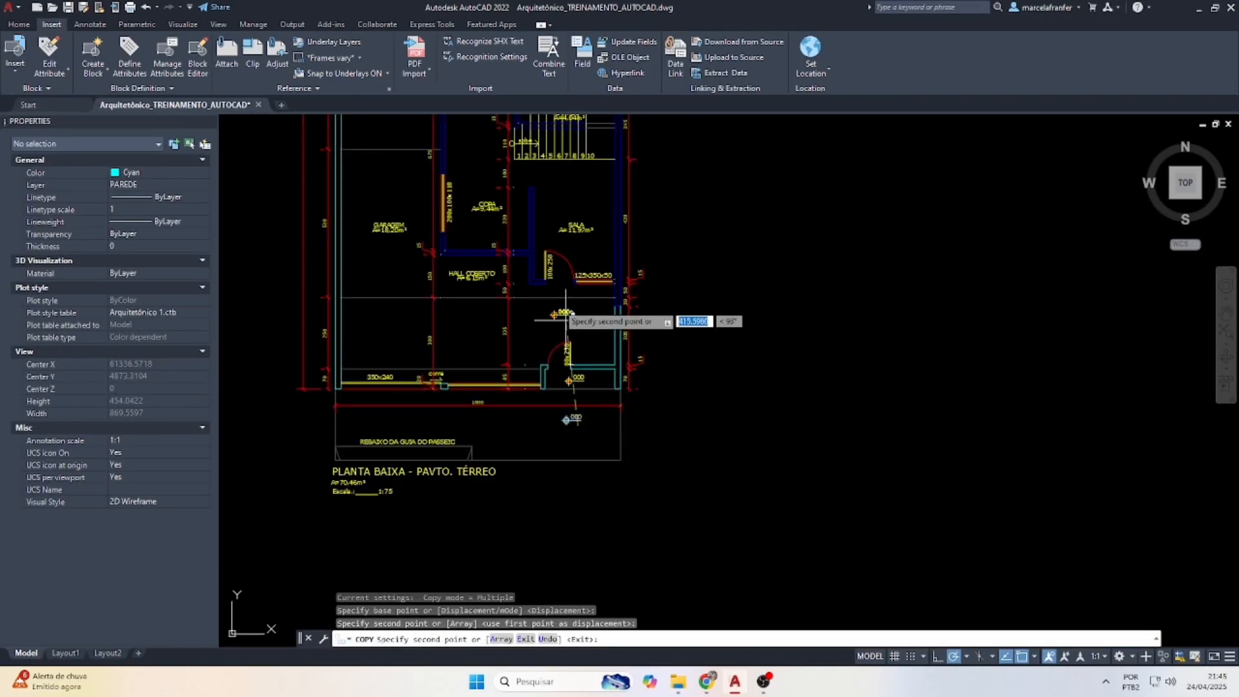
scroll(565, 298, "up", 3)
left_click(563, 286)
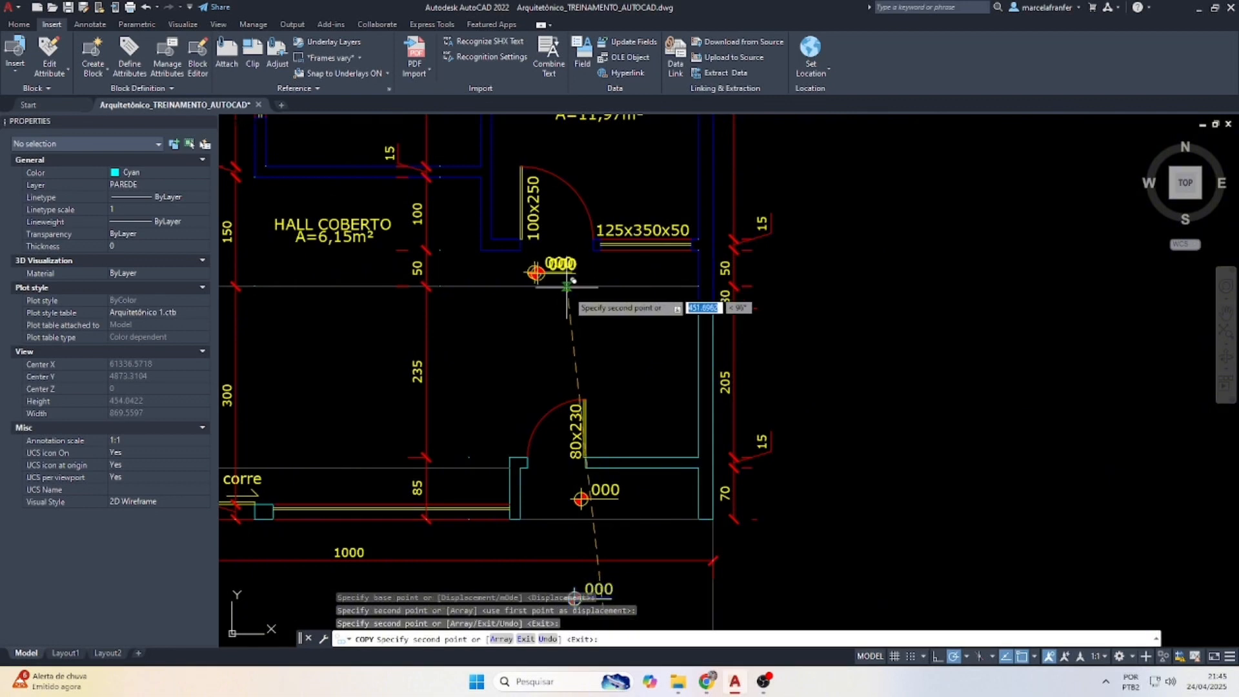
Draw a threshold line across the 80x230 door opening, along the recess side of the wall.
key("Escape")
key("Escape")
scroll(555, 510, "up", 2)
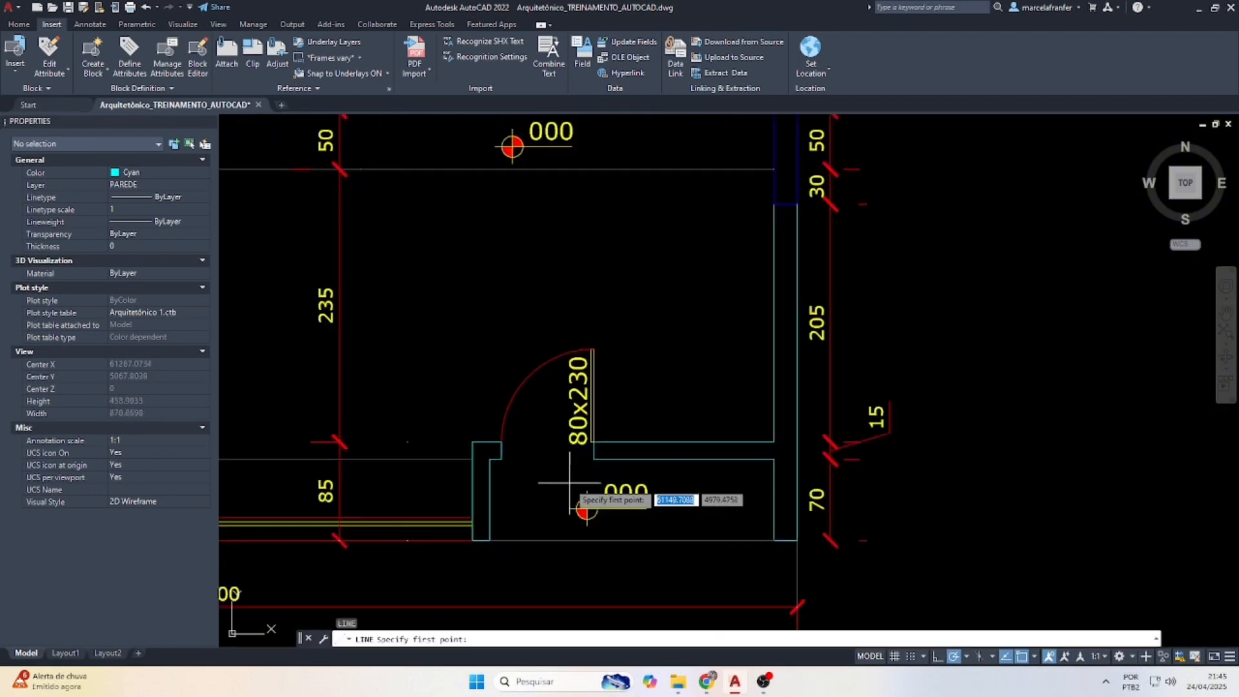
scroll(581, 500, "down", 2)
key("Return")
left_click(527, 467)
left_click(532, 469)
key("Escape")
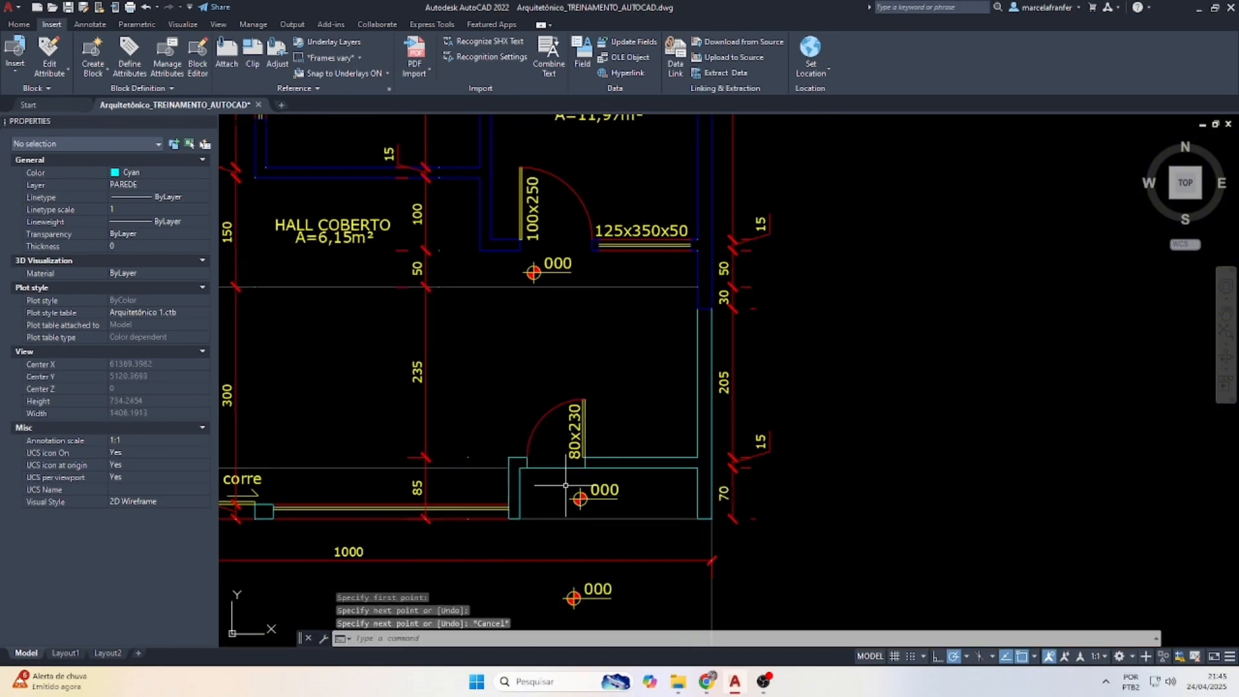
Change the colour of the 80x230 door's threshold line to grey.
scroll(566, 484, "up", 2)
left_click(560, 477)
left_click(545, 446)
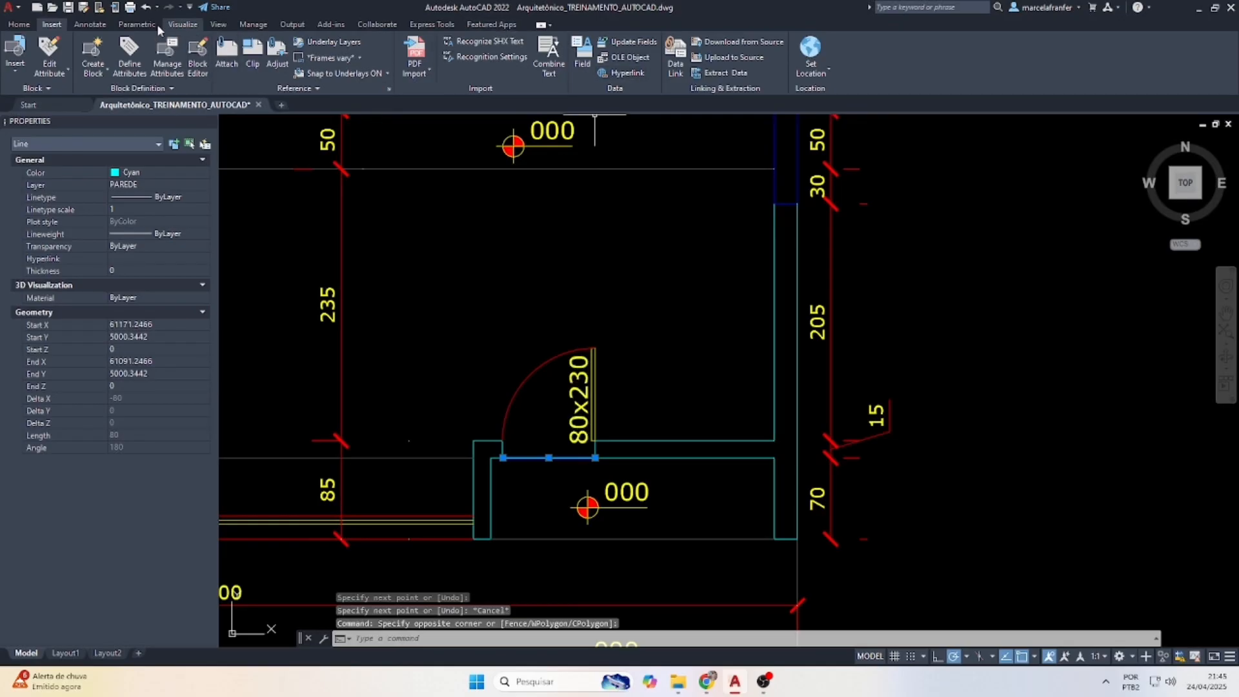
left_click(19, 26)
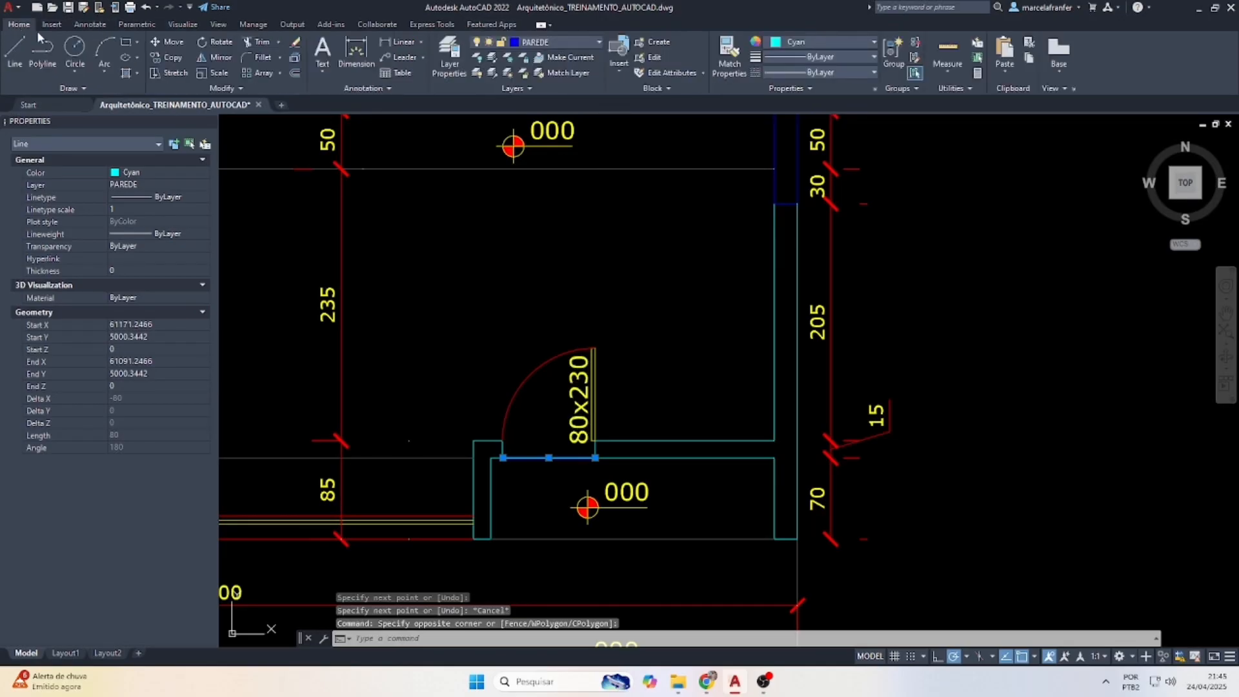
left_click(805, 44)
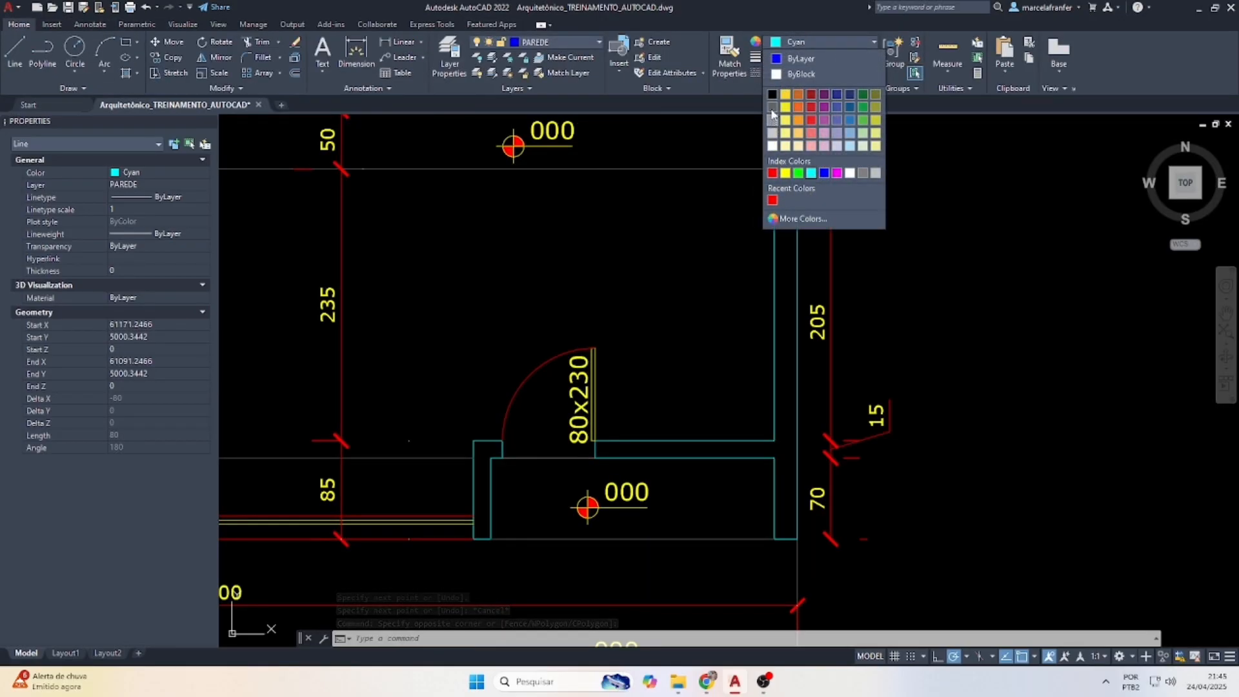
key("Escape")
key("Escape")
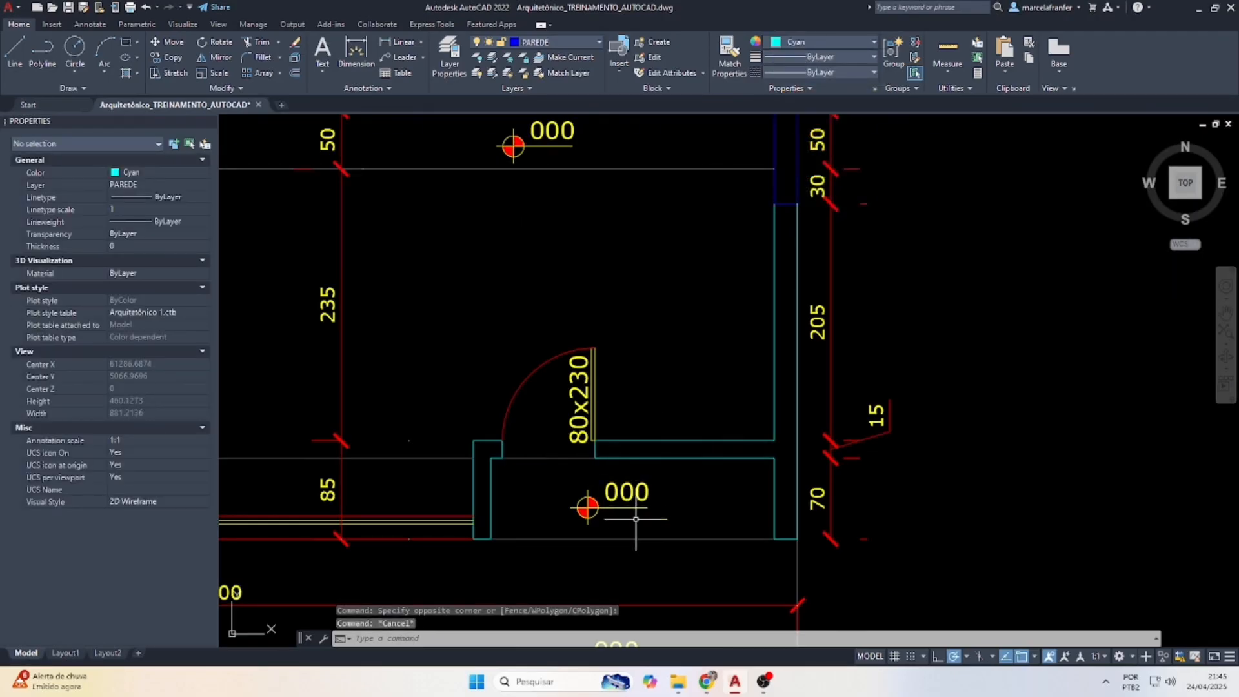
Change the level text outside SALA's 100x250 door to +10.
double_click(540, 143)
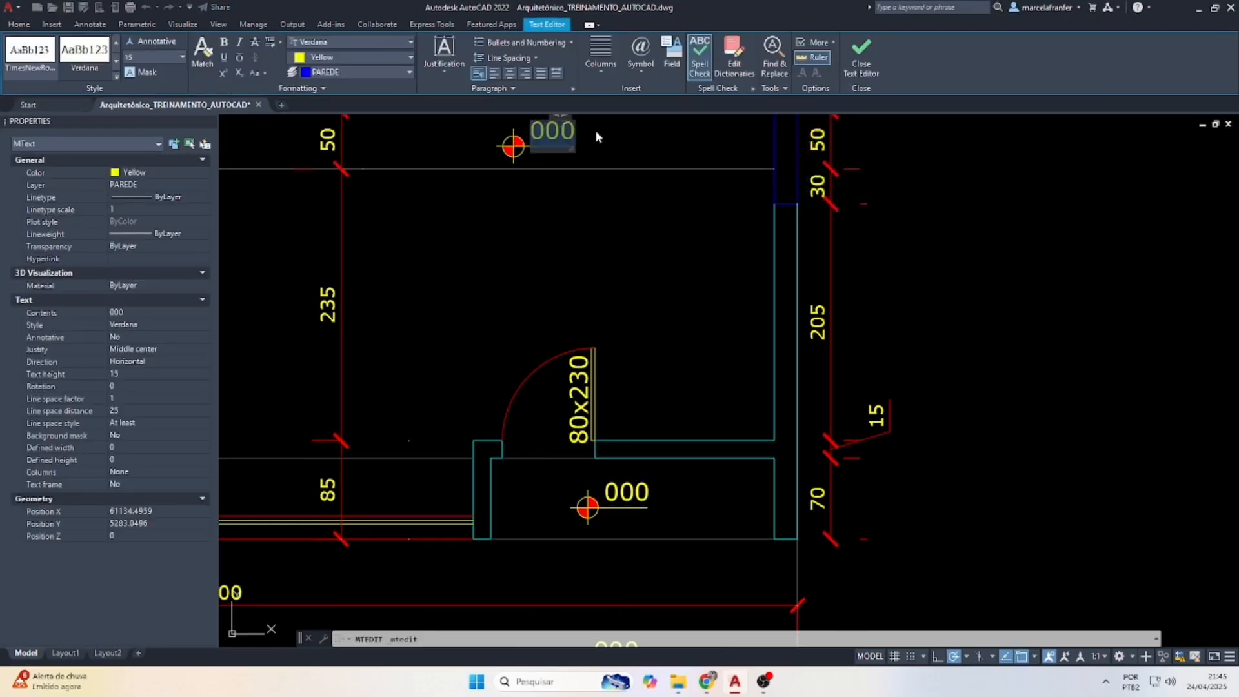
type("+10")
left_click(613, 173)
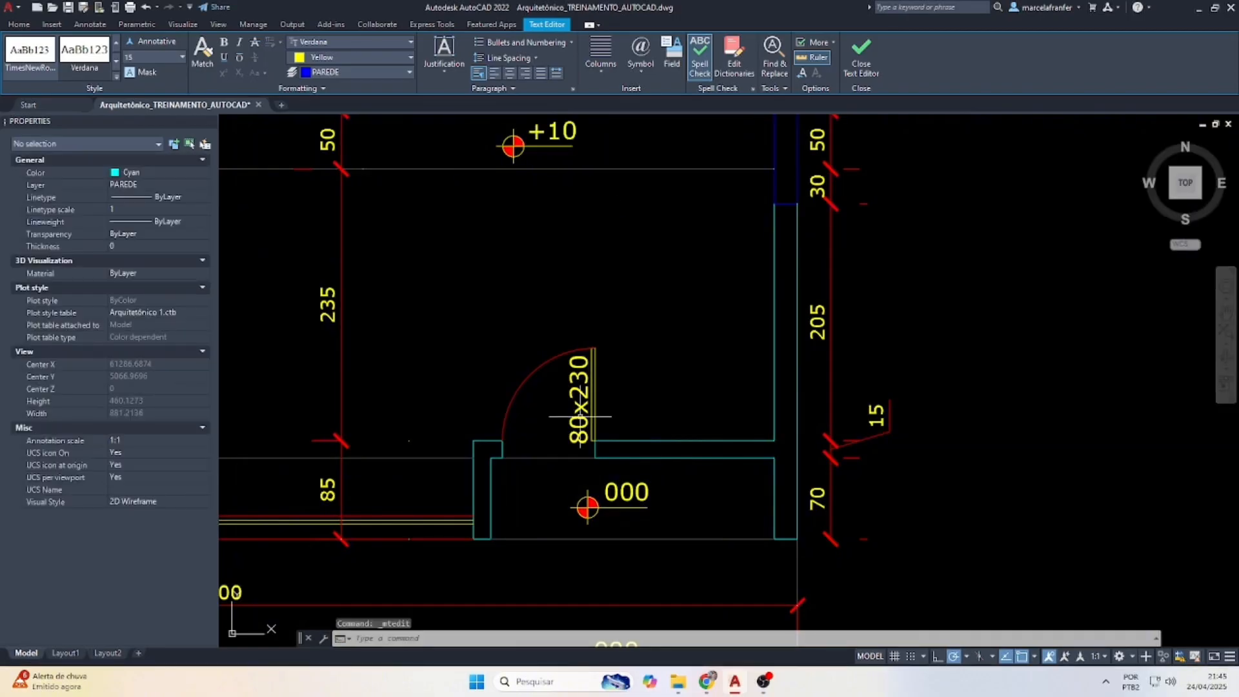
key("Escape")
scroll(606, 543, "down", 4)
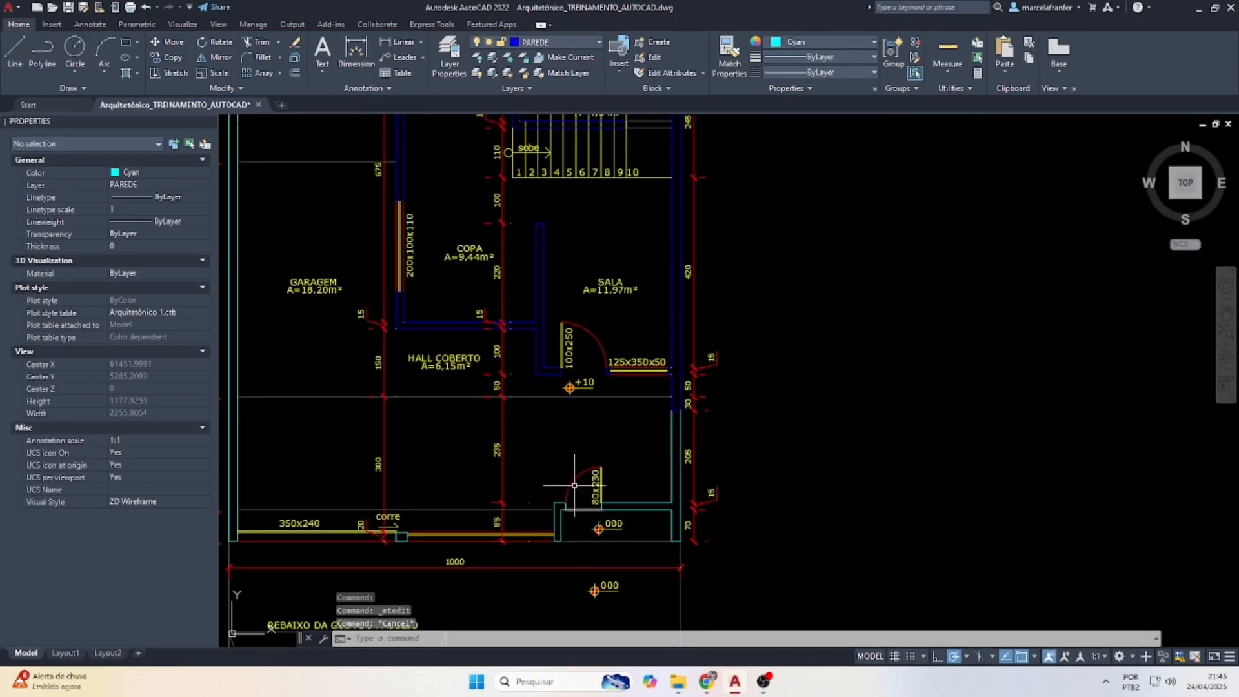
Draw a threshold line across SALA's 100x250 door opening, along the outer wall face.
scroll(567, 391, "up", 4)
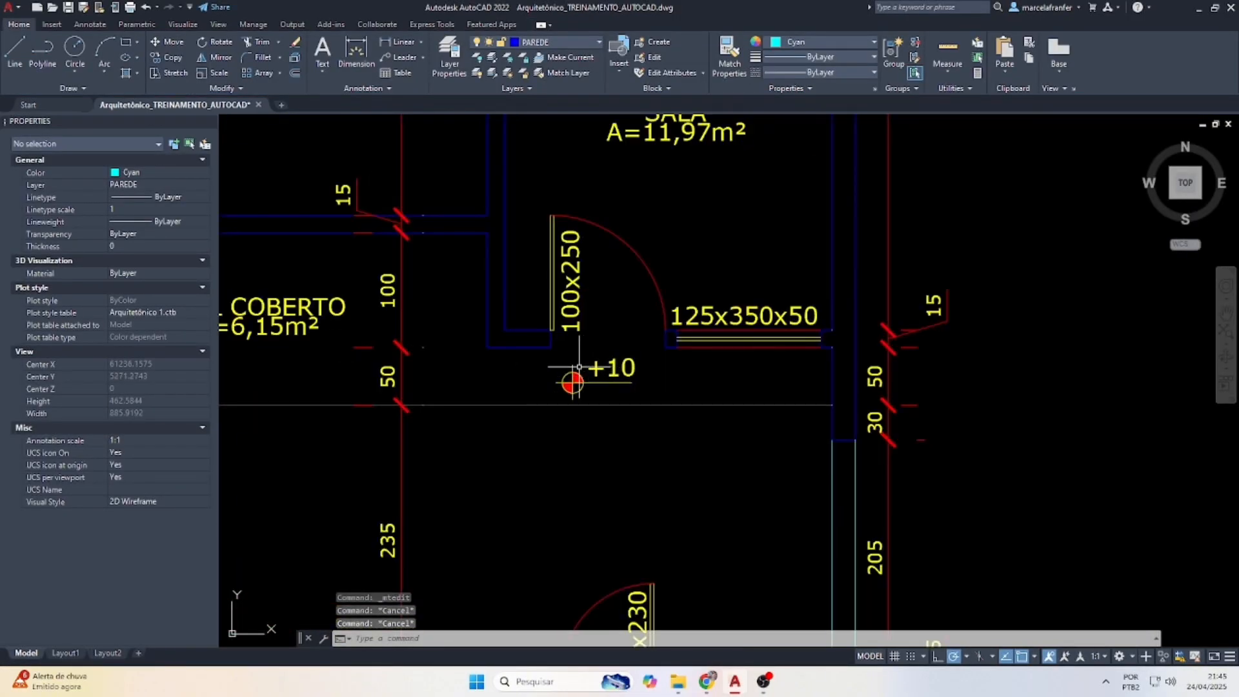
type("l")
key("Return")
left_click(551, 347)
left_click(665, 347)
key("Escape")
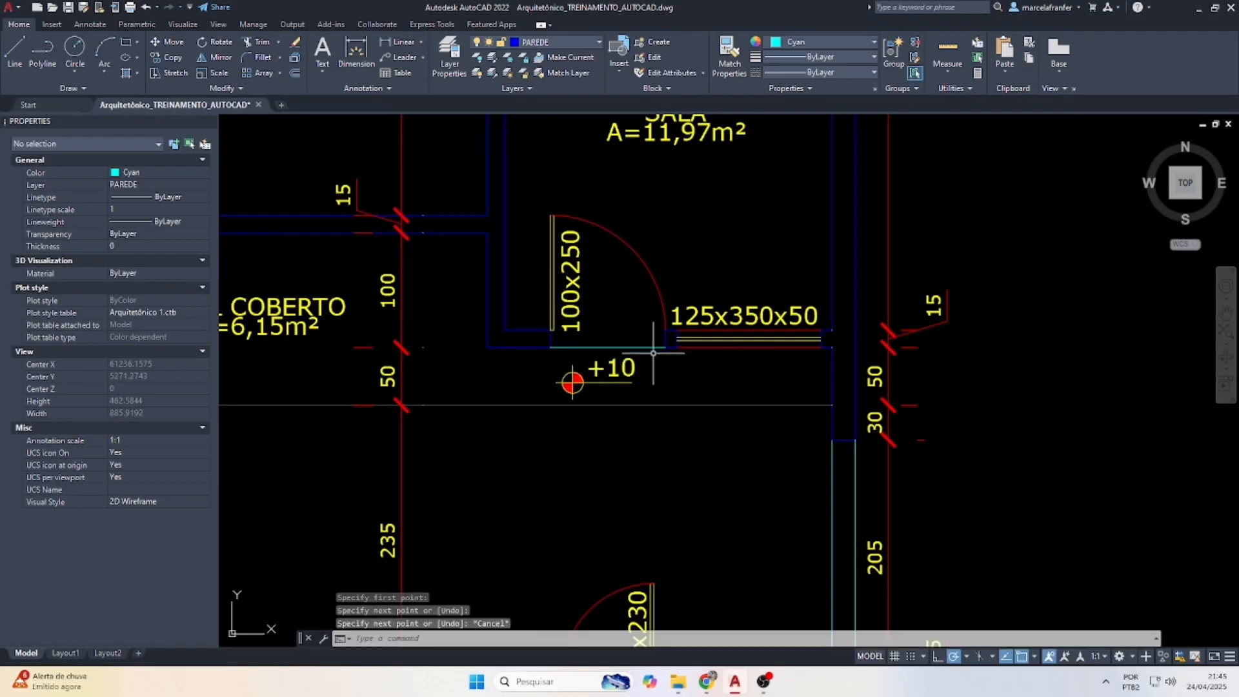
Change the colour of the 100x250 door's threshold line to grey.
left_click(646, 347)
left_click(818, 43)
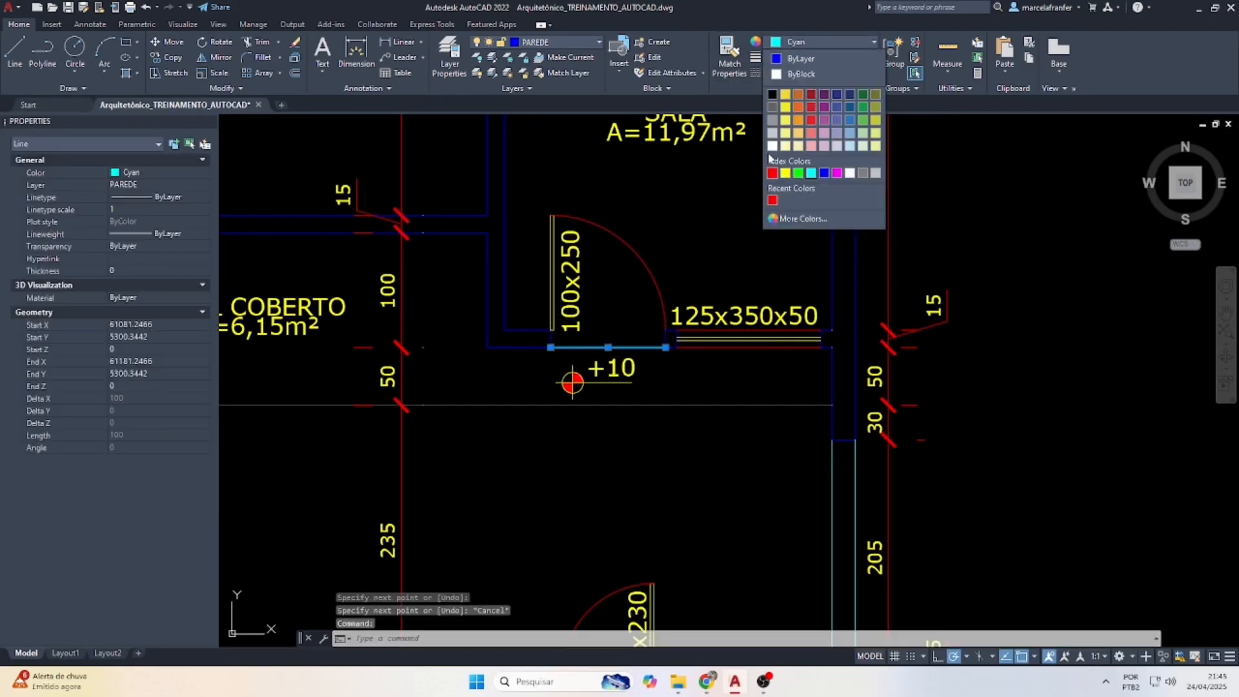
key("Escape")
key("Escape")
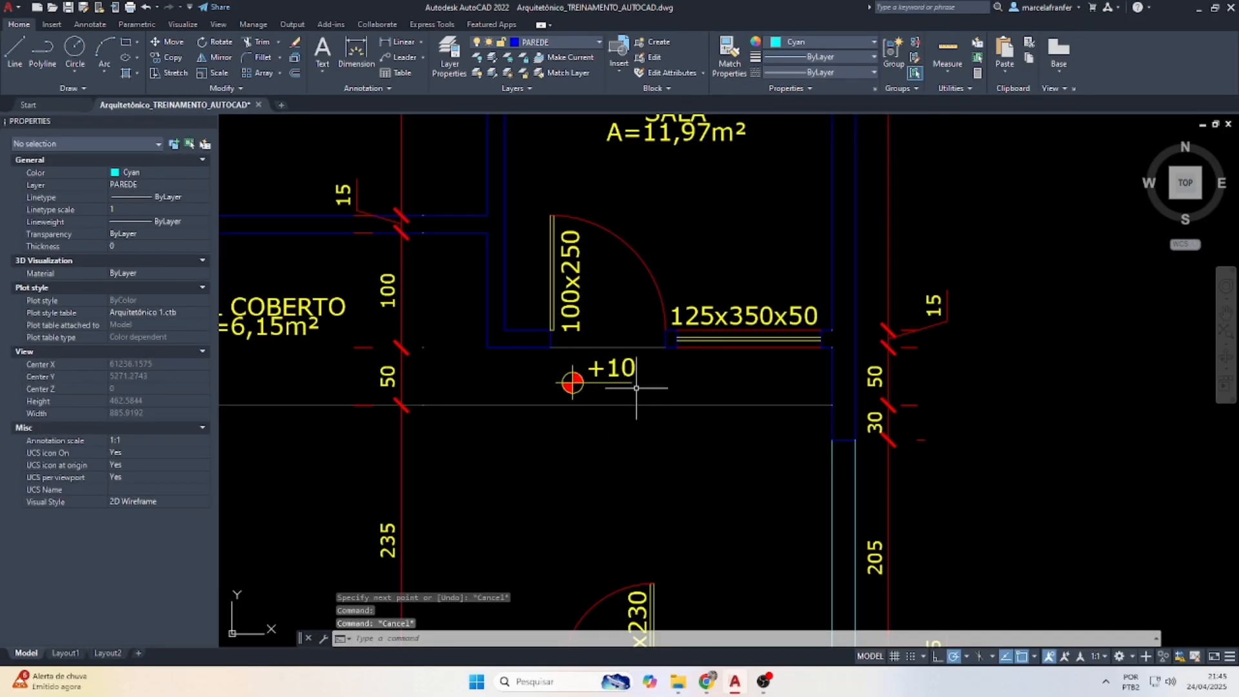
Copy the +10 level marker and its text inside SALA, beside the swing of the 100x250 door.
left_click(636, 388)
left_click(554, 366)
type("cp")
key("Return")
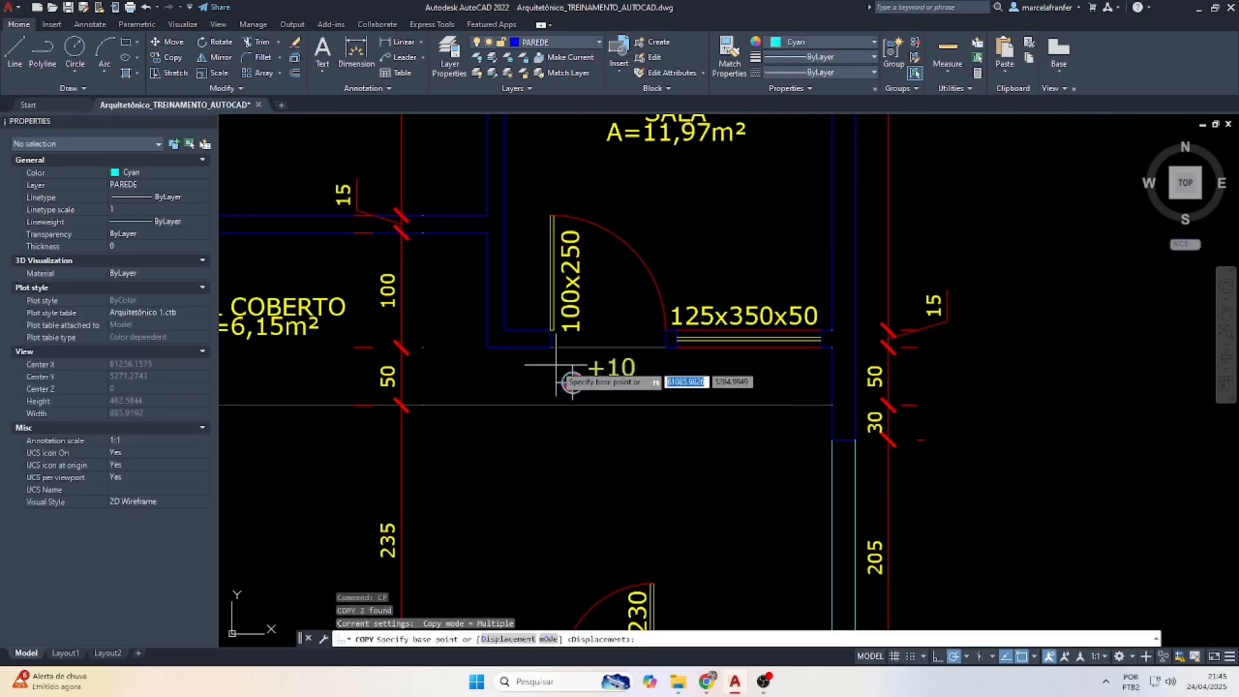
left_click(572, 382)
left_click(671, 220)
key("Escape")
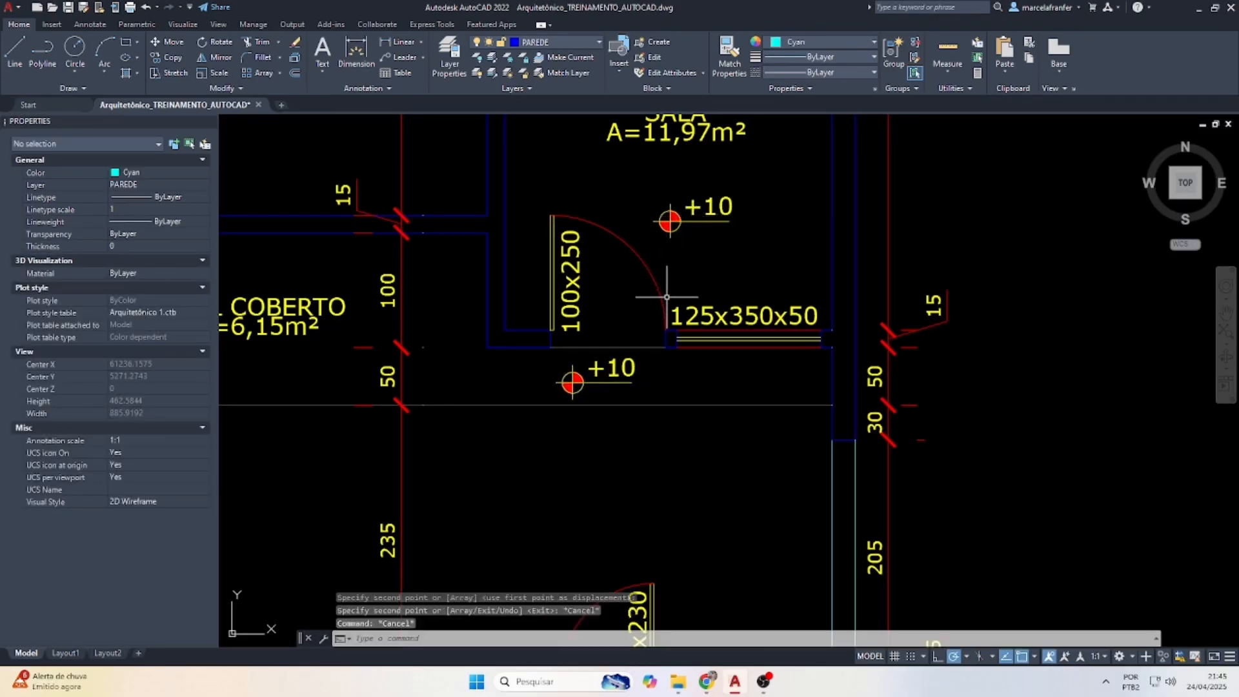
Change the text of the level marker inside SALA to +25.
double_click(728, 207)
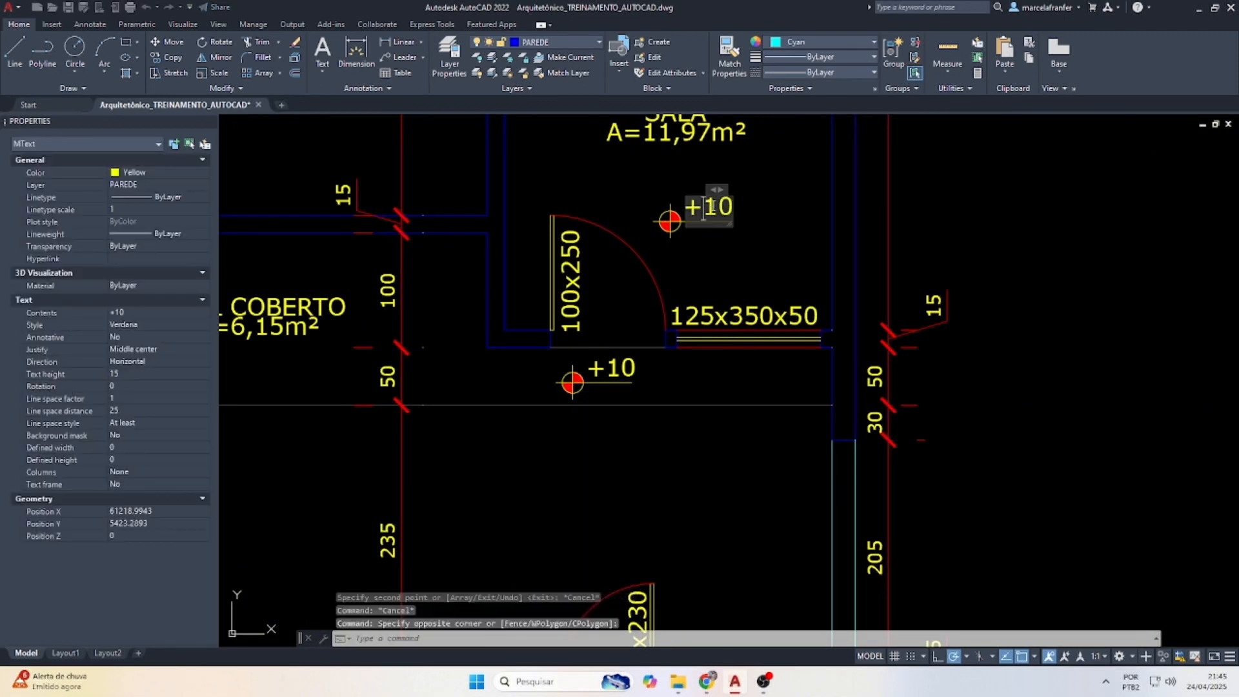
type("25")
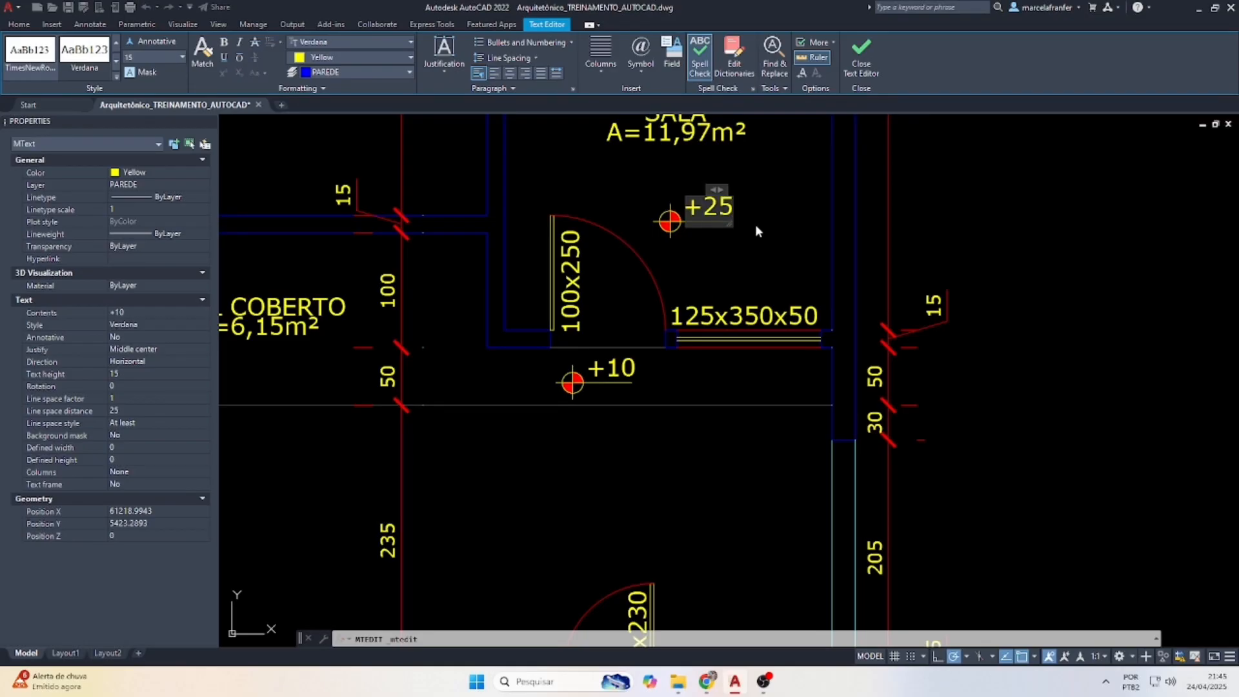
key("Escape")
scroll(724, 331, "down", 6)
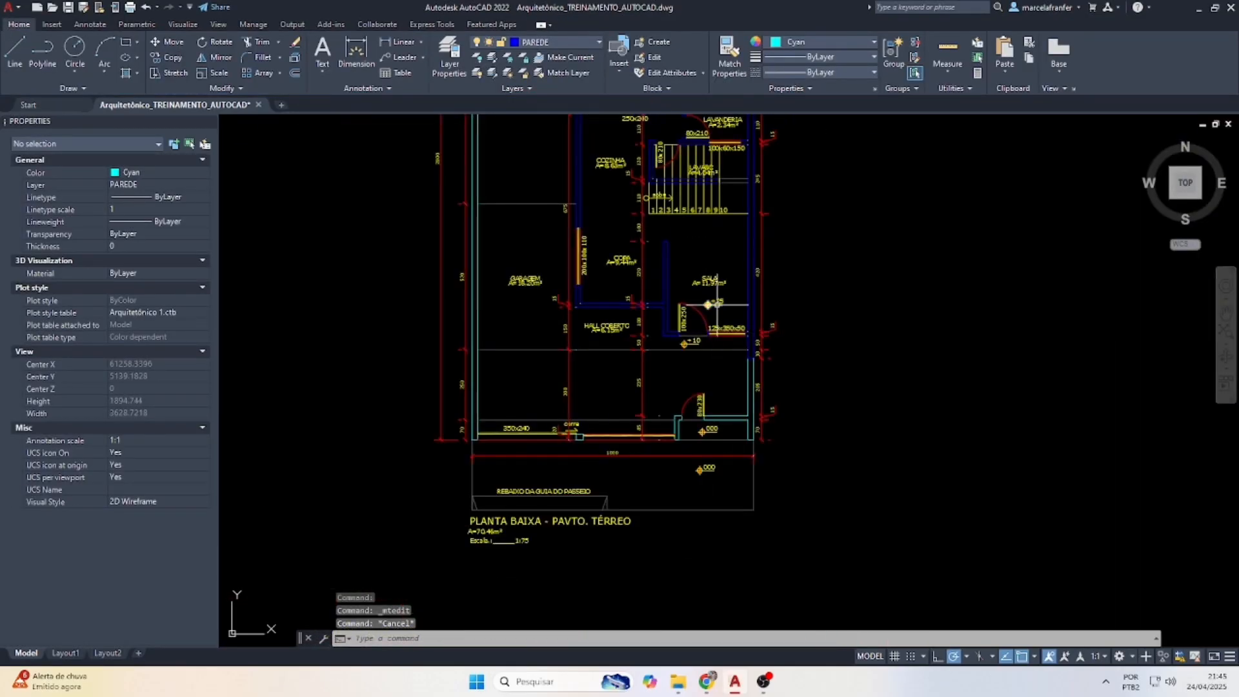
scroll(717, 304, "up", 4)
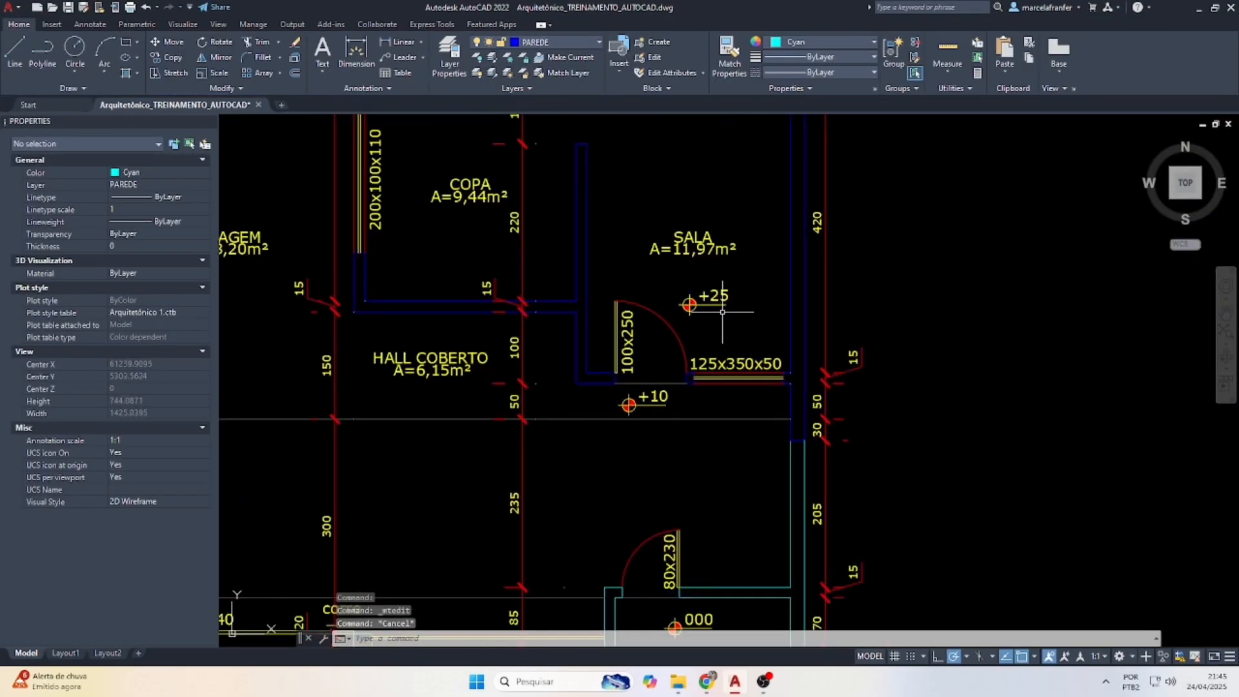
Copy the +10 level marker and its text to the backyard, just outside COZINHA's 250x240 opening.
scroll(652, 401, "up", 2)
left_click(670, 409)
left_click(579, 387)
type("C")
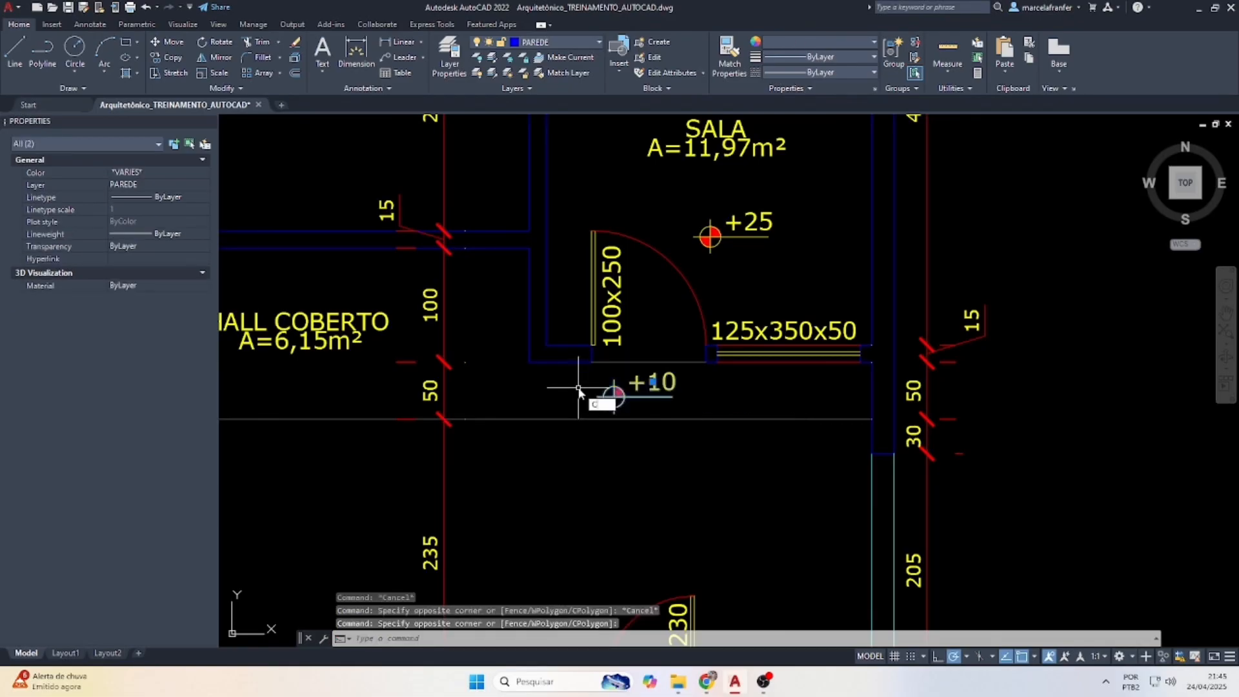
type("O")
key("Return")
left_click(672, 397)
scroll(701, 501, "down", 4)
scroll(684, 399, "down", 4)
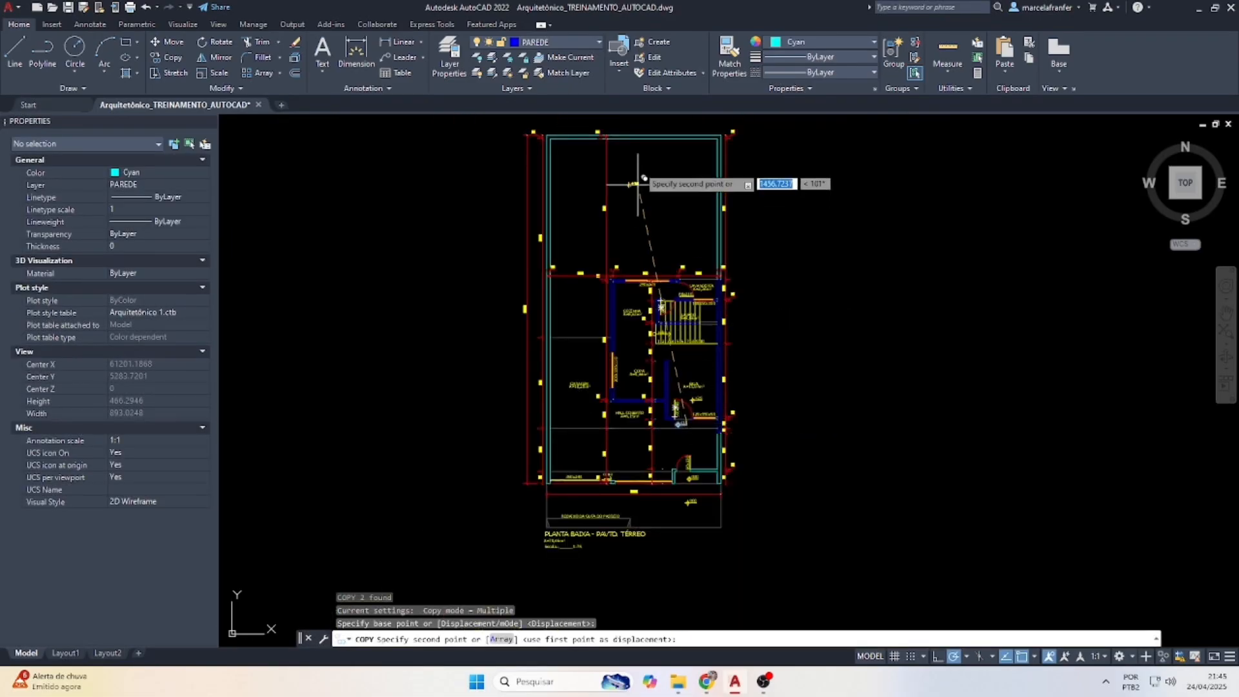
scroll(643, 178, "up", 6)
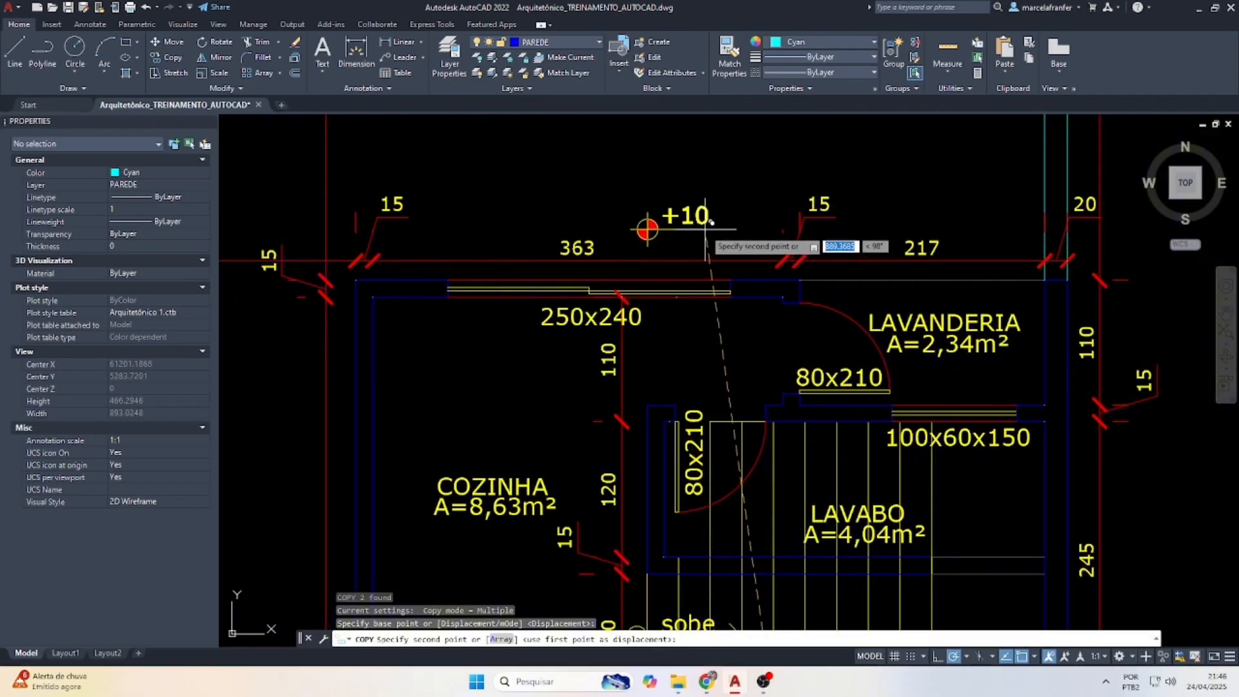
left_click(705, 229)
scroll(704, 226, "down", 4)
key("Escape")
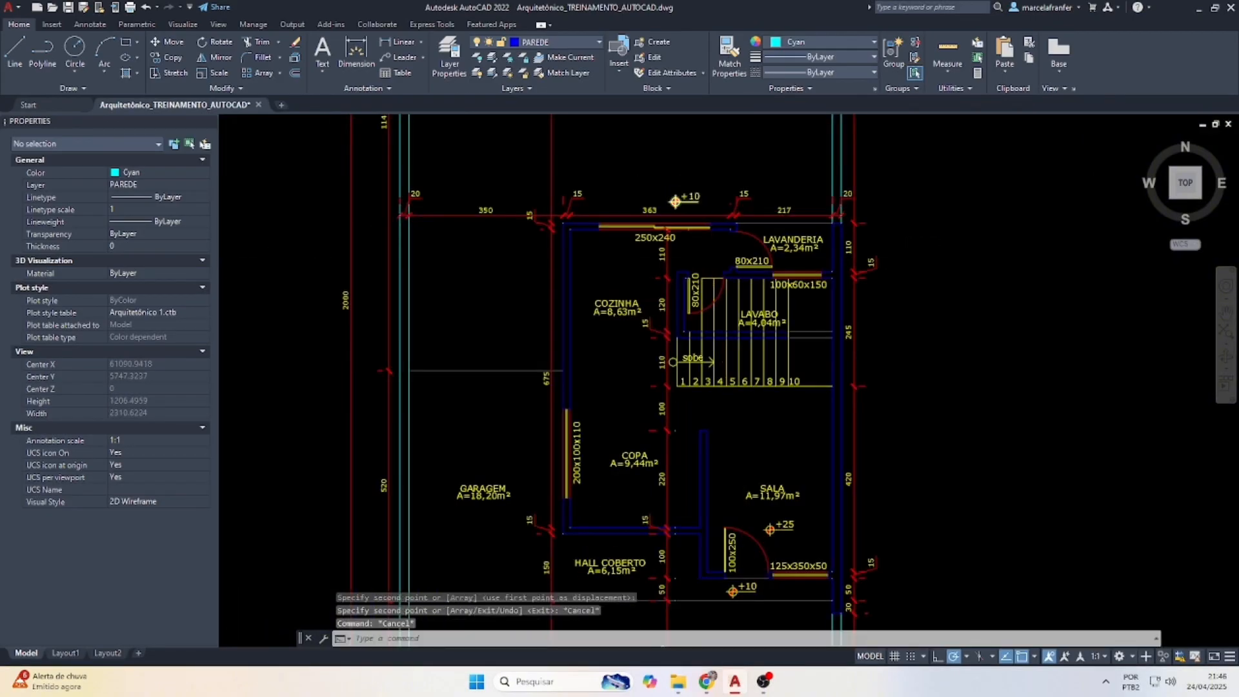
Rotate the three-seat sofa beside the plan half a turn so its backrest is on the right.
scroll(692, 187, "up", 4)
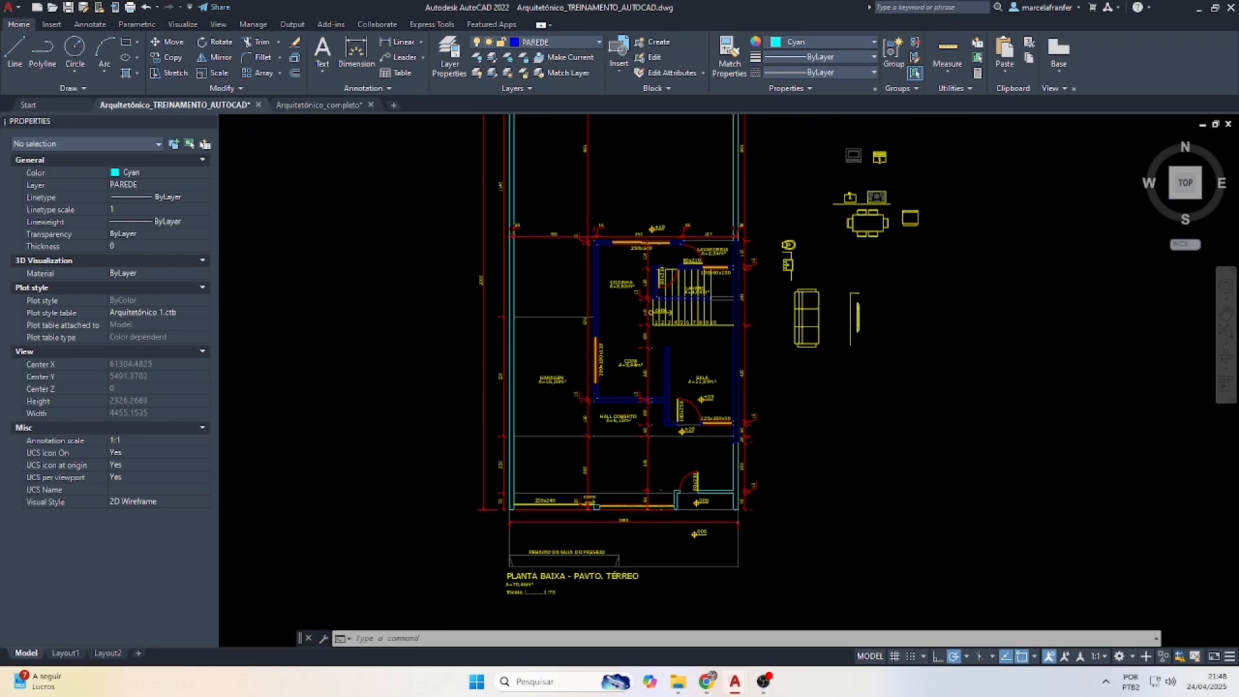
scroll(782, 310, "up", 2)
left_click(783, 311)
type("ro")
key("Return")
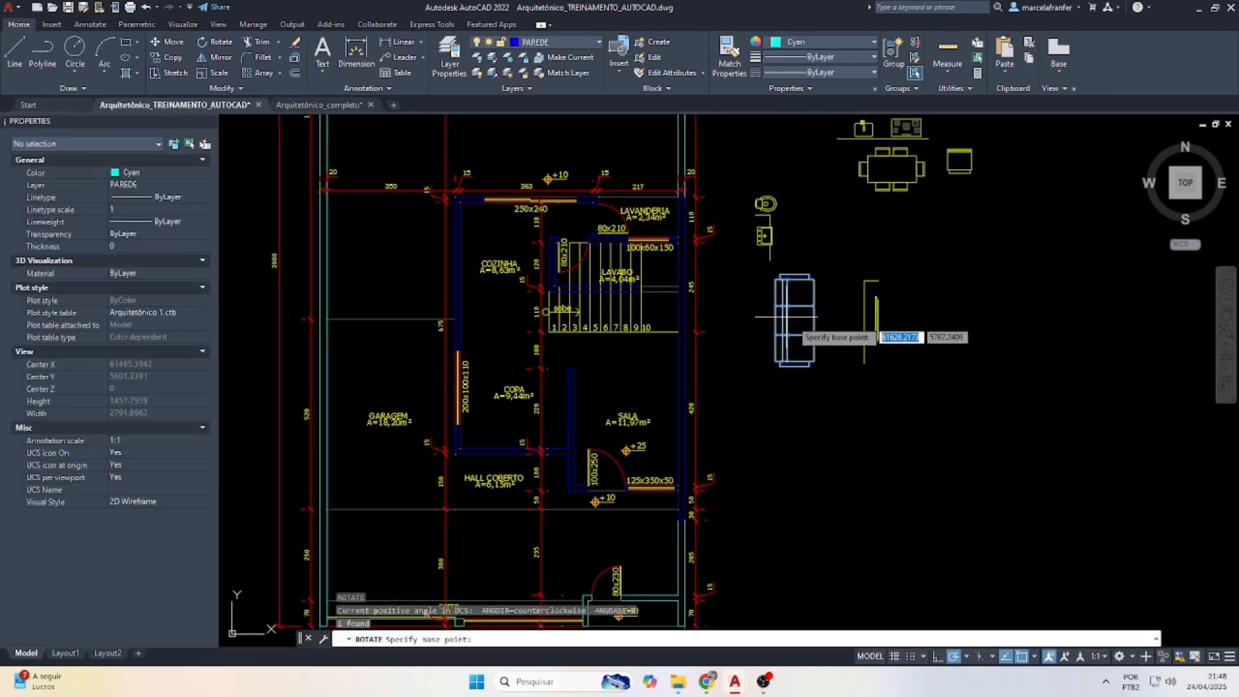
left_click(788, 319)
Move the rotated sofa into SALA with its backrest against the right-hand wall.
left_click(743, 314)
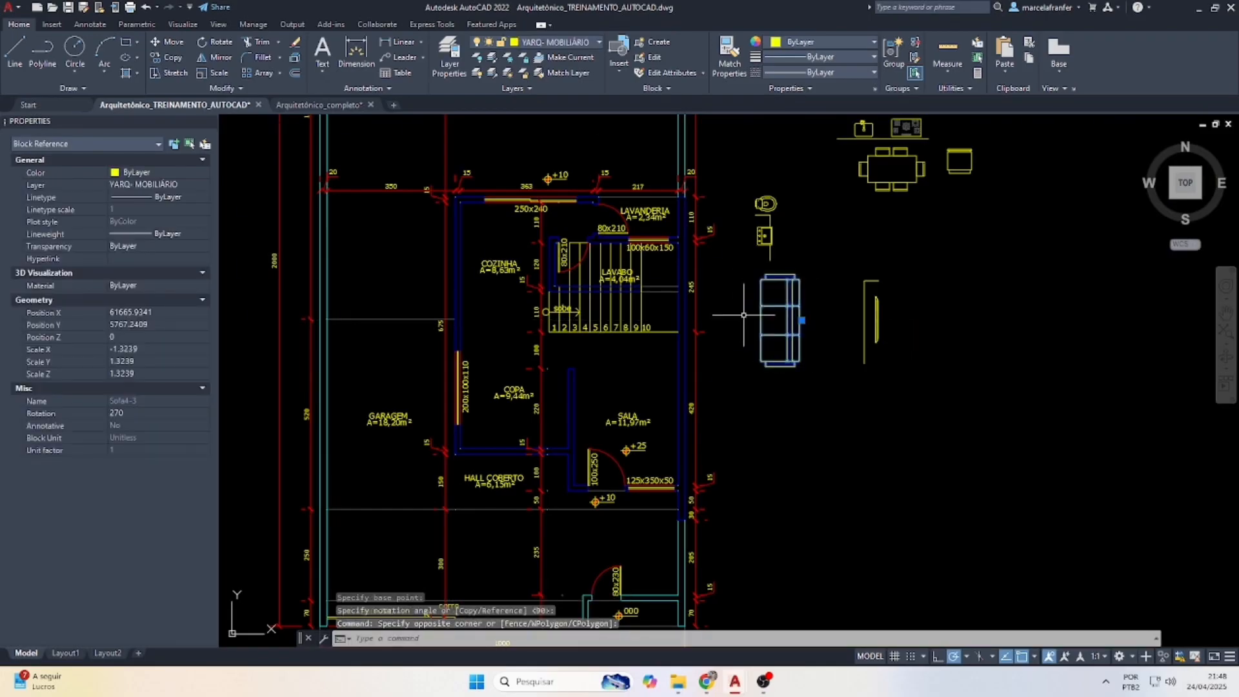
type("m")
key("Return")
left_click(839, 324)
scroll(723, 419, "up", 4)
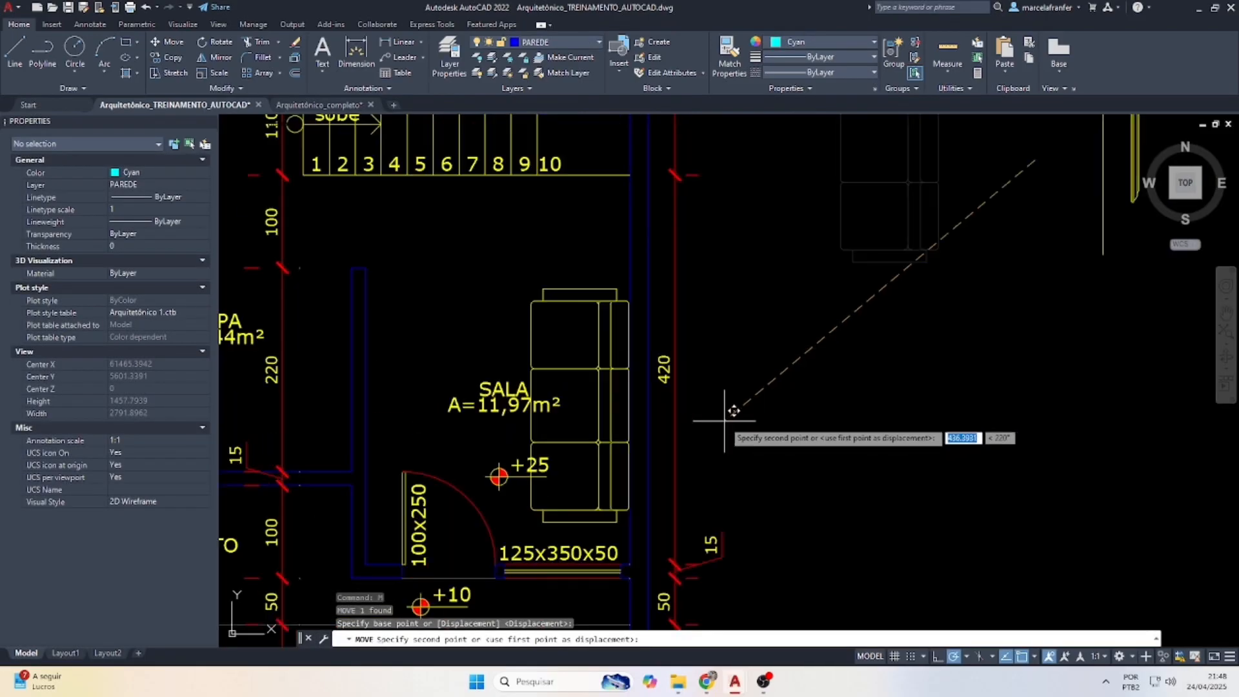
key("Escape")
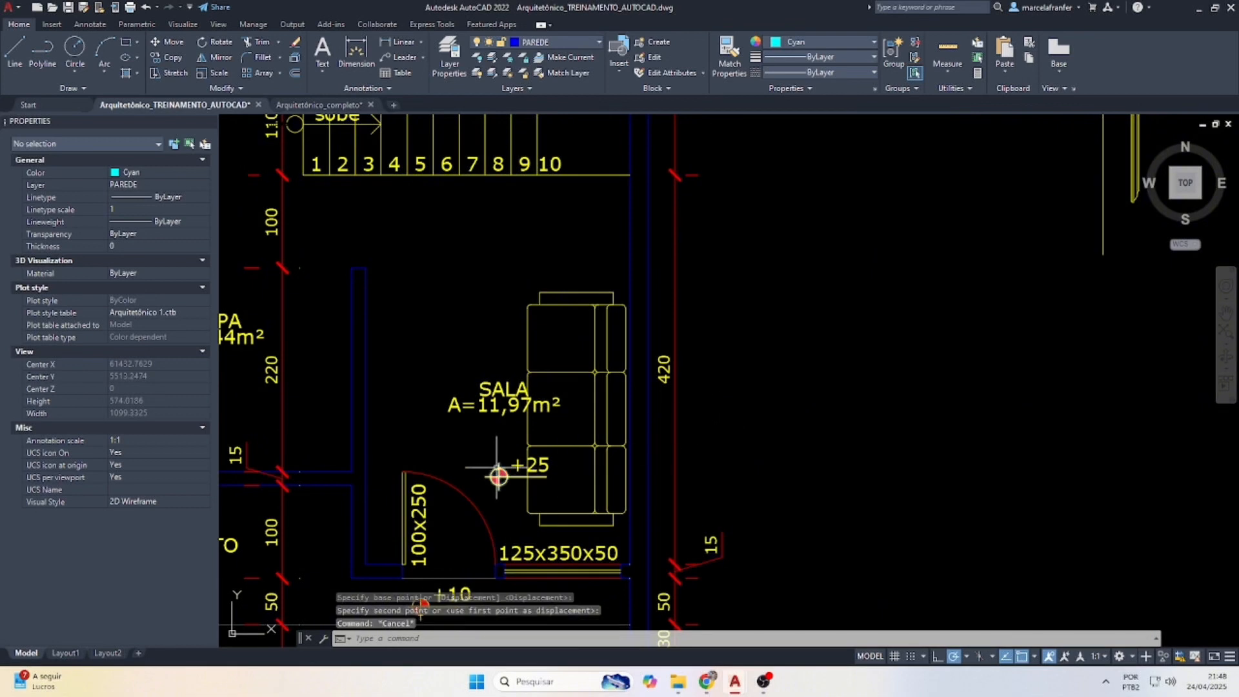
Move SALA's +25 level marker and text toward the 100x250 door, clear of the sofa.
left_click(459, 429)
left_click(555, 483)
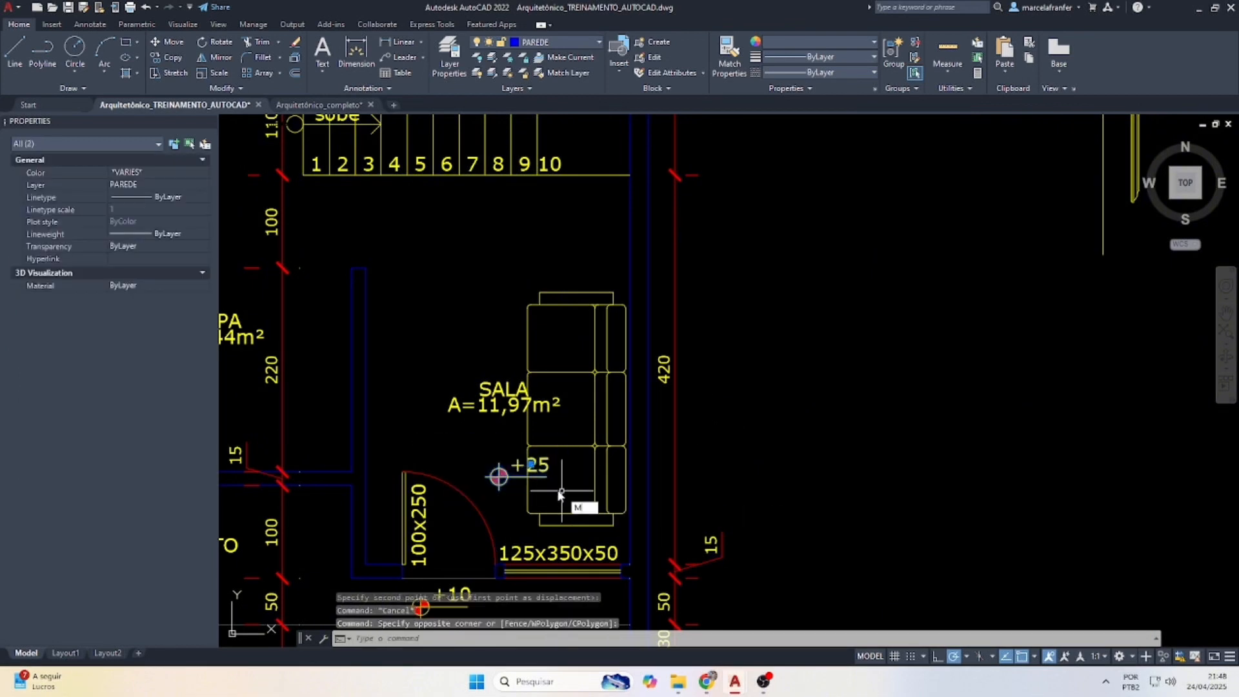
key("Return")
left_click(562, 490)
left_click(532, 509)
key("Escape")
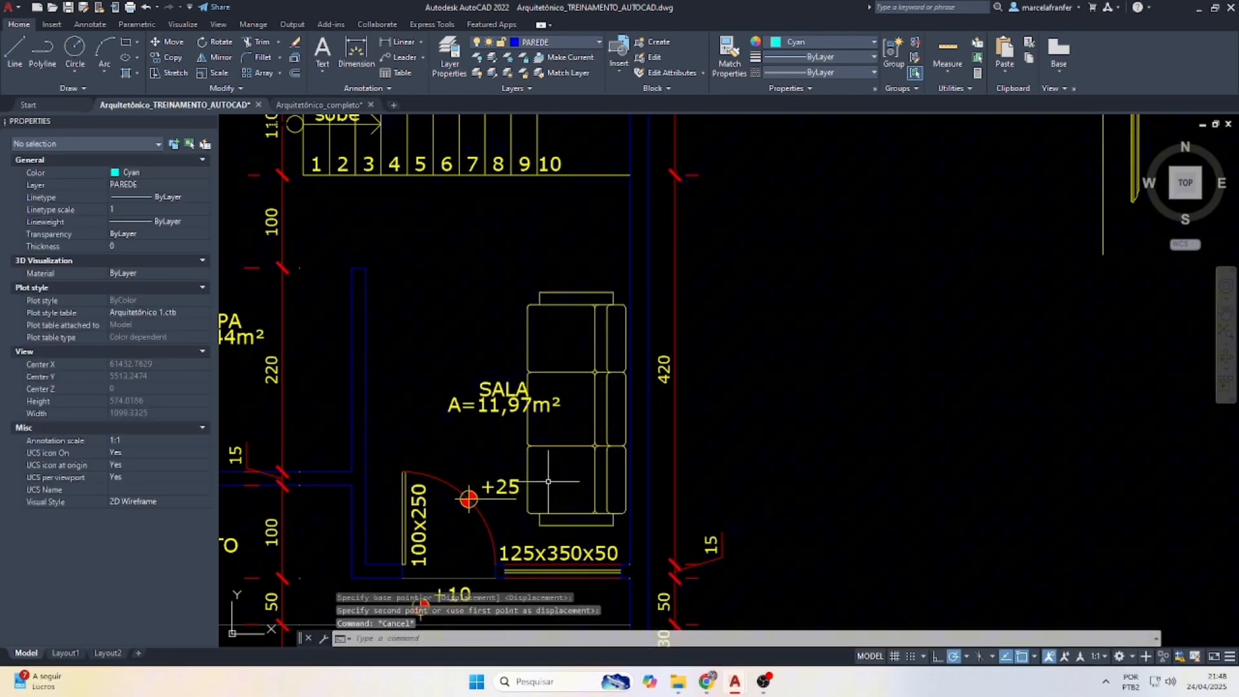
left_click(502, 426)
left_click(450, 353)
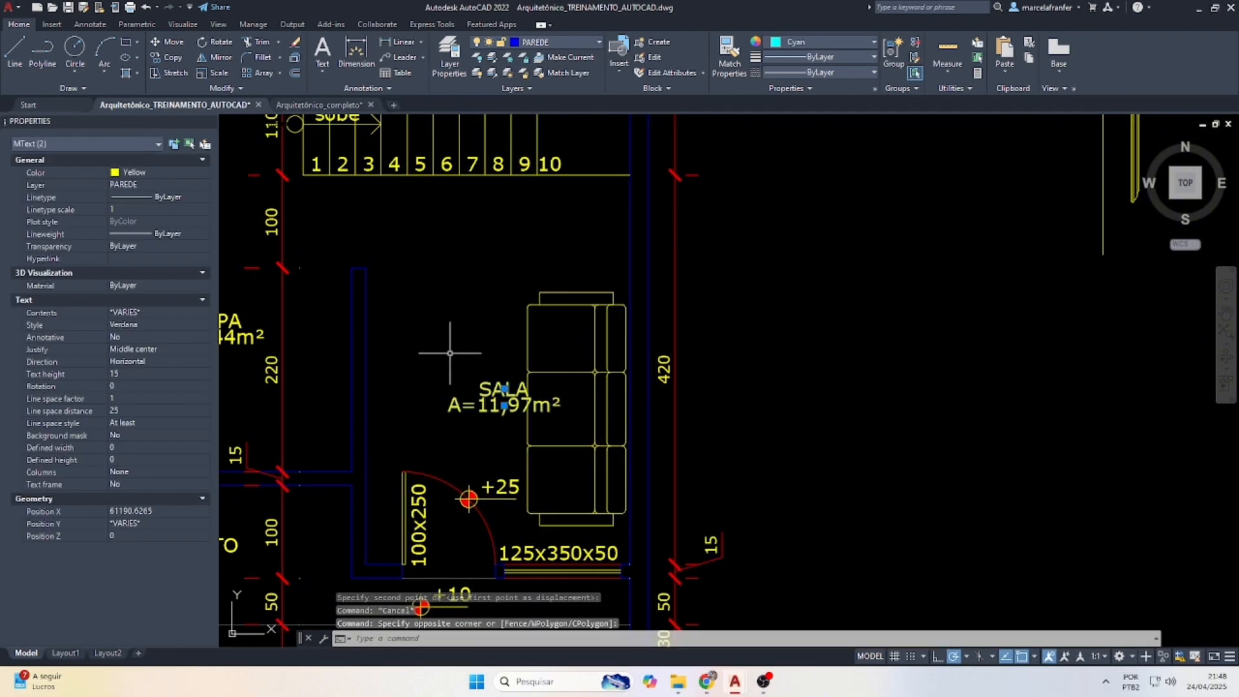
left_click(489, 414)
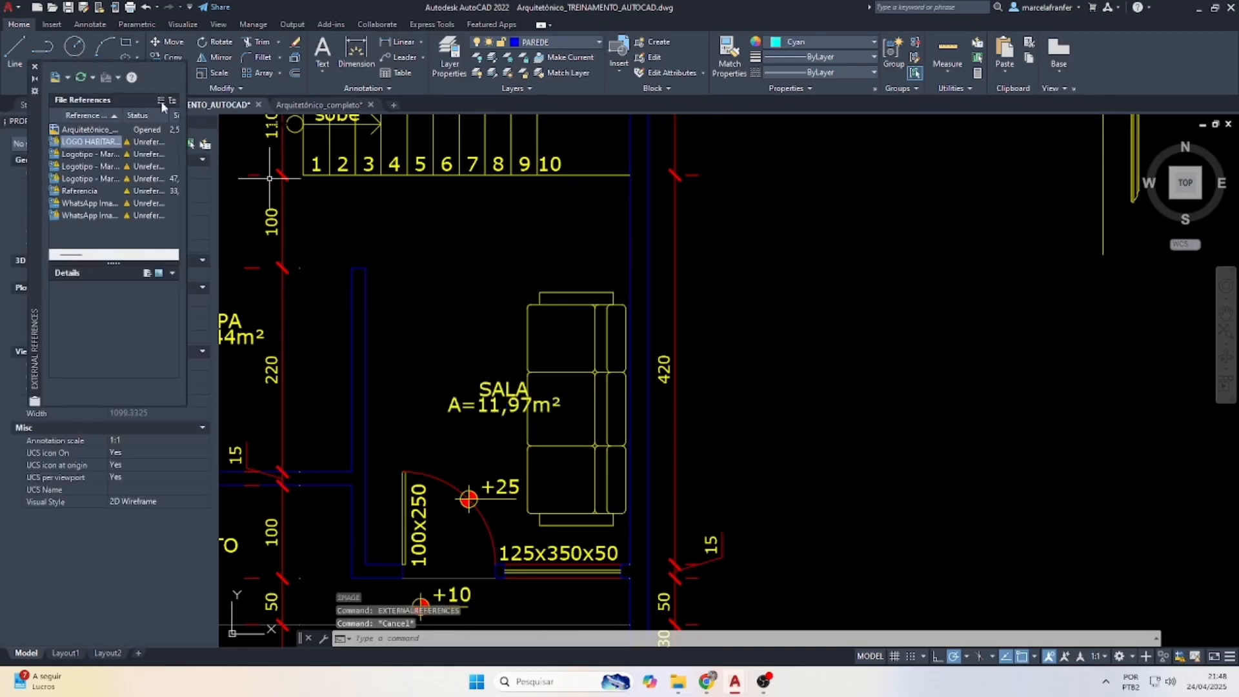
left_click(35, 67)
Move the SALA name and area label up into the free space above the sofa.
left_click(494, 452)
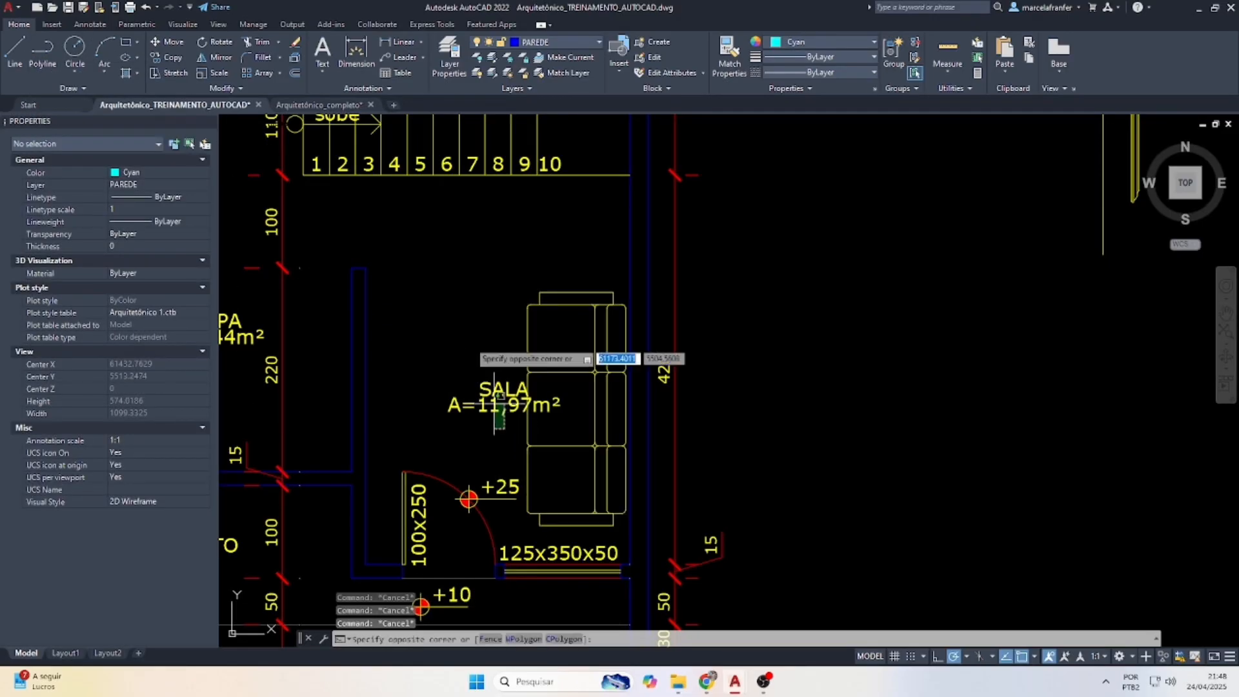
left_click(456, 345)
key("Return")
left_click(483, 443)
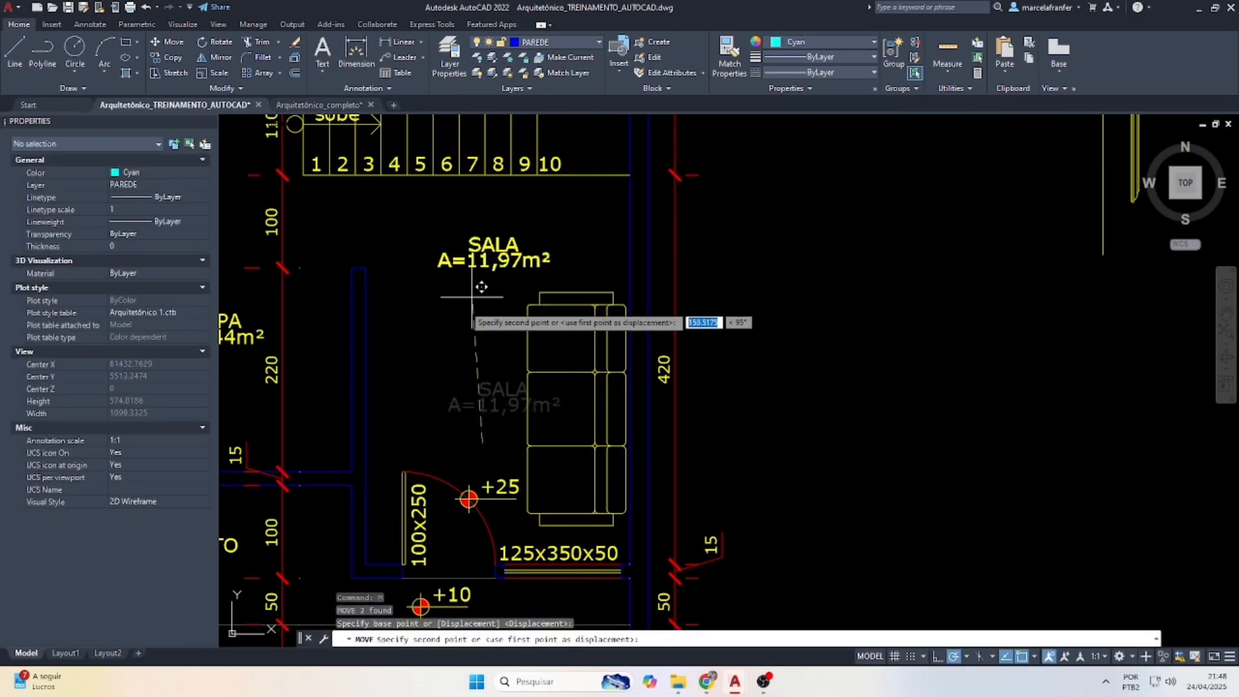
left_click(462, 308)
key("Escape")
Rotate the TV and rack outline beside the plan half a turn so the rack's front line is on the right.
scroll(490, 317, "down", 4)
scroll(729, 259, "up", 2)
left_click(799, 321)
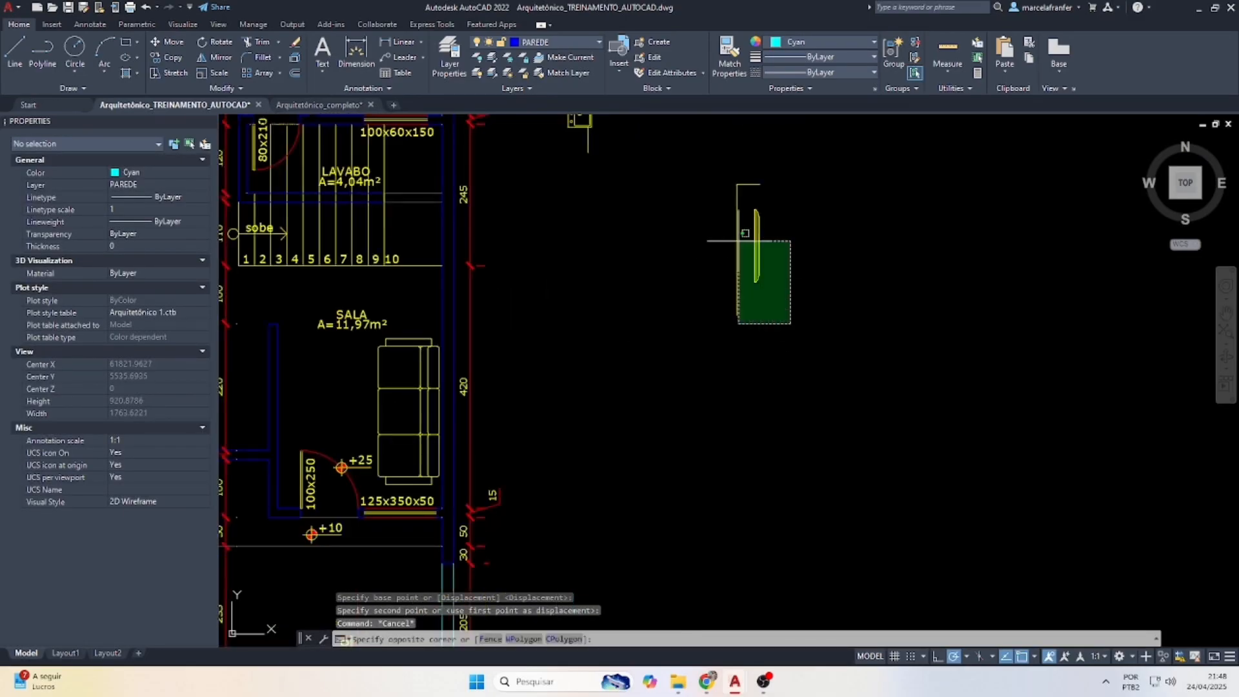
left_click(692, 164)
key("Return")
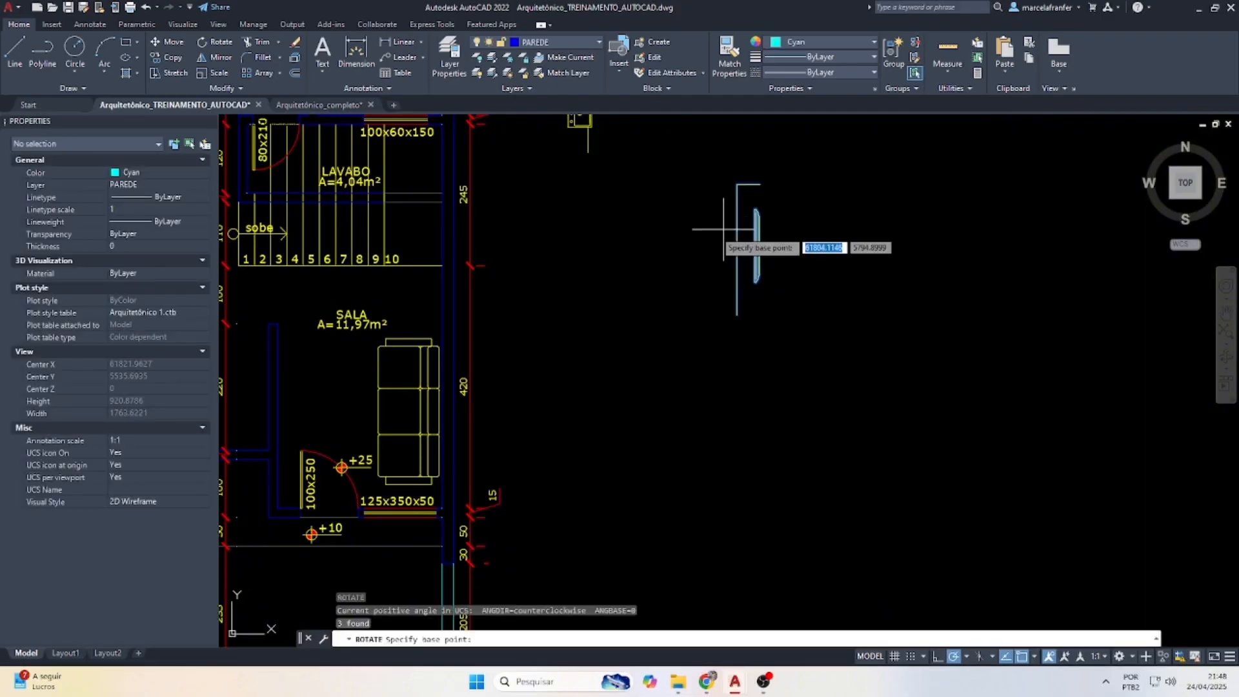
left_click(713, 231)
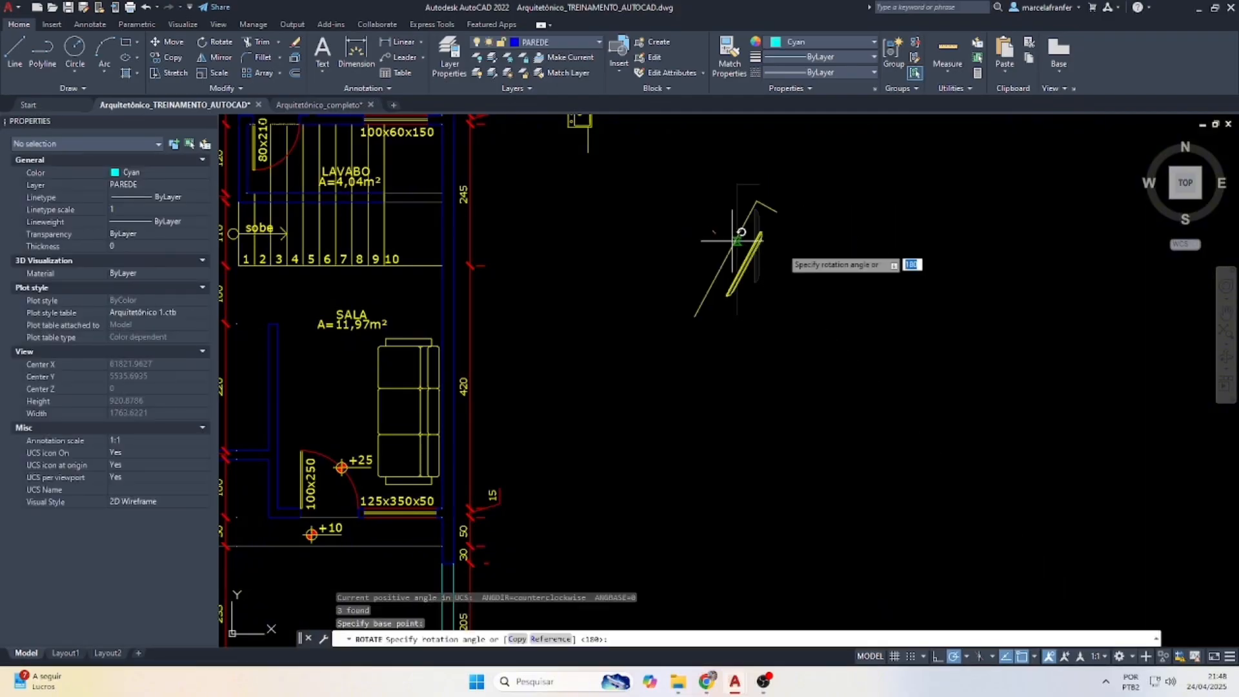
left_click(575, 231)
Move the rotated TV and rack outline into SALA, against the wall shared with COPA.
left_click(727, 321)
left_click(623, 227)
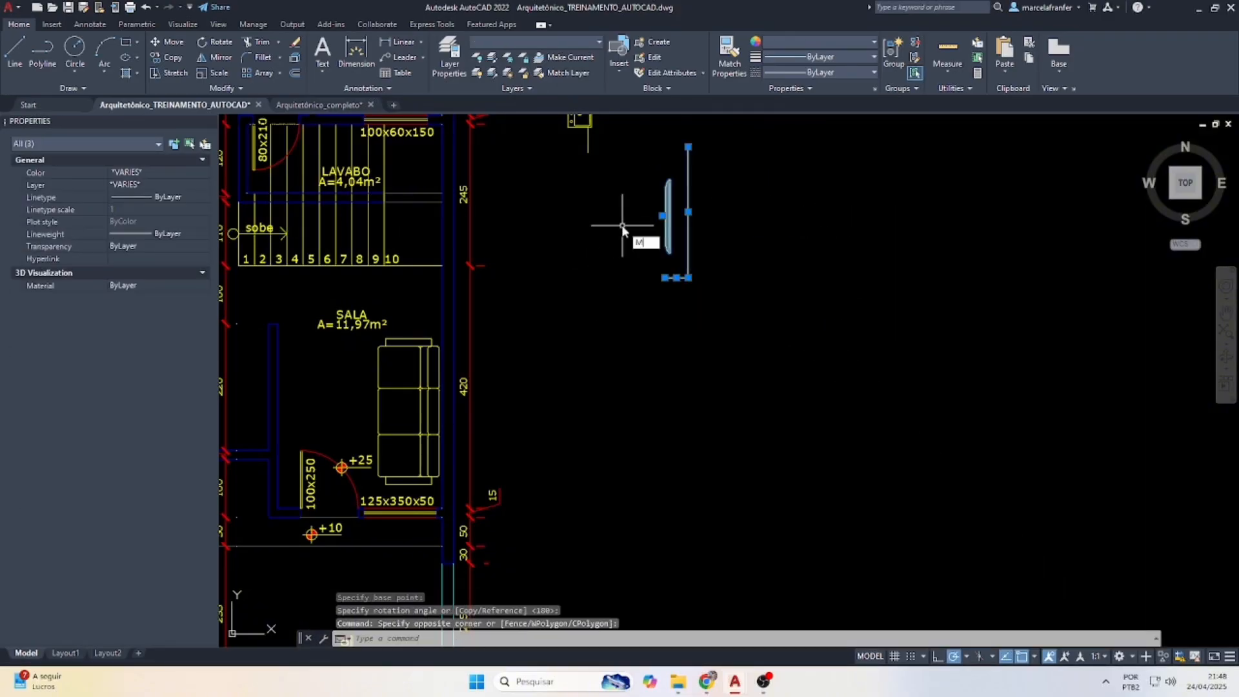
key("Return")
left_click(675, 277)
scroll(626, 329, "down", 3)
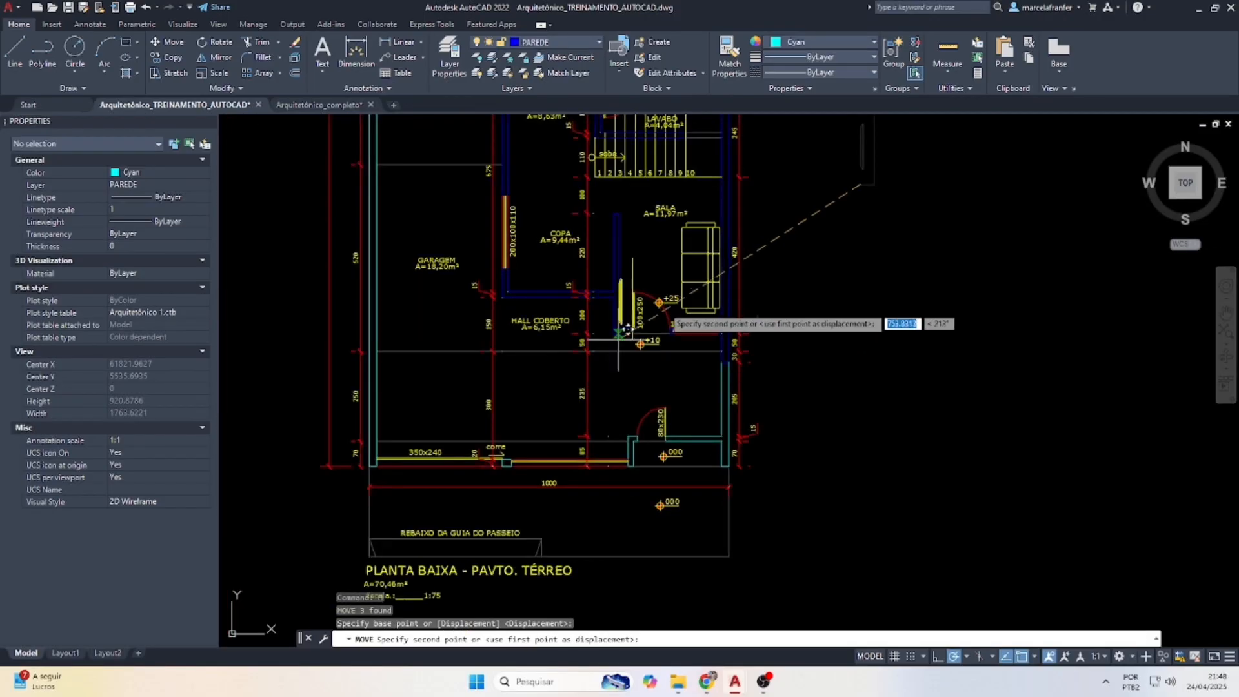
scroll(627, 329, "up", 6)
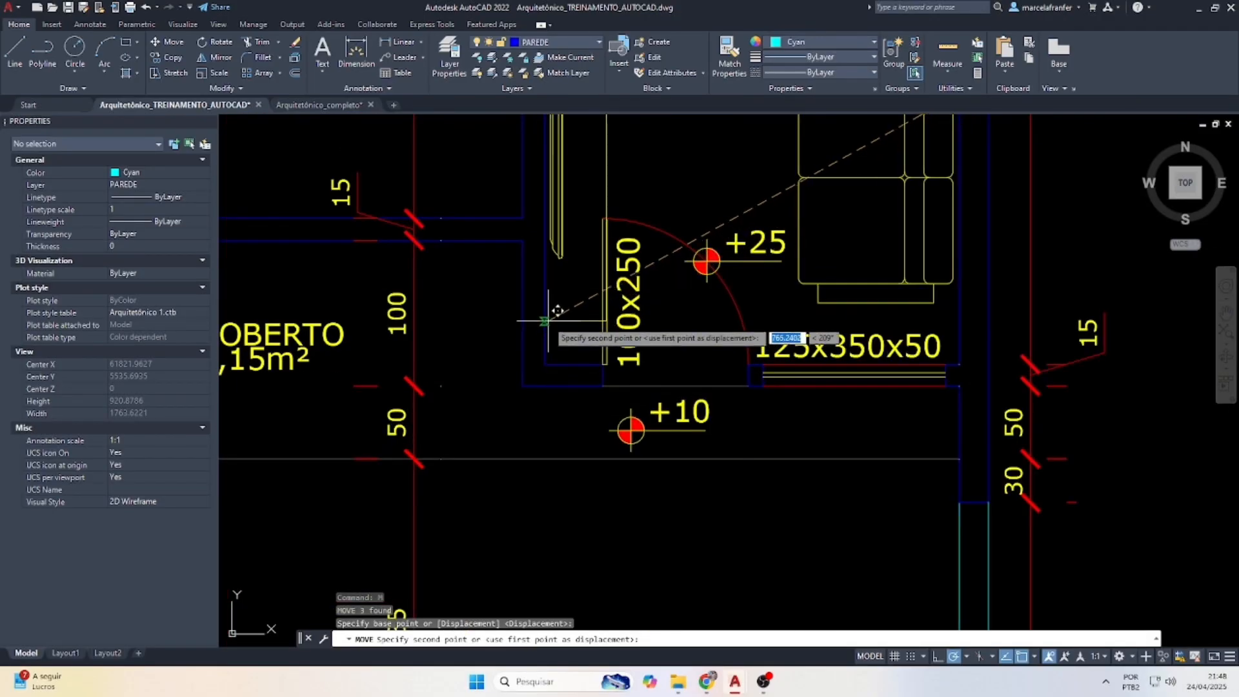
key("Escape")
scroll(574, 410, "down", 2)
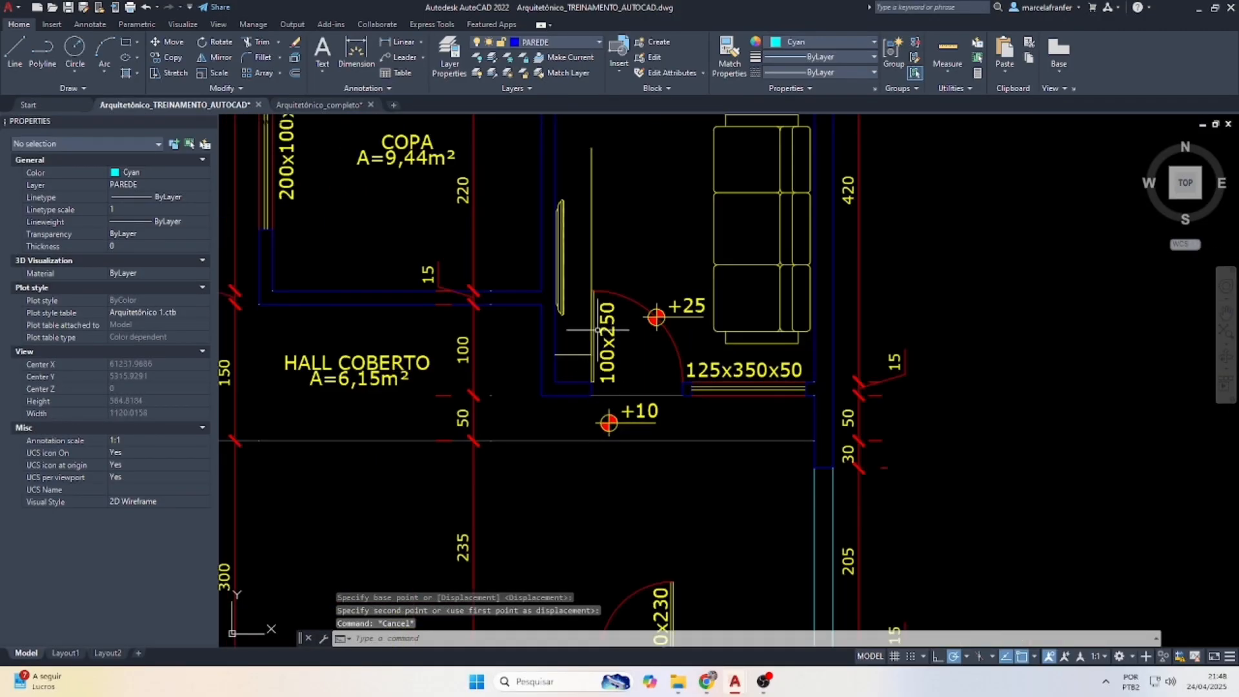
Draw a short horizontal line from the upper end of SALA's left-hand wall to just past the rack's front line.
scroll(593, 172, "down", 3)
scroll(583, 243, "up", 3)
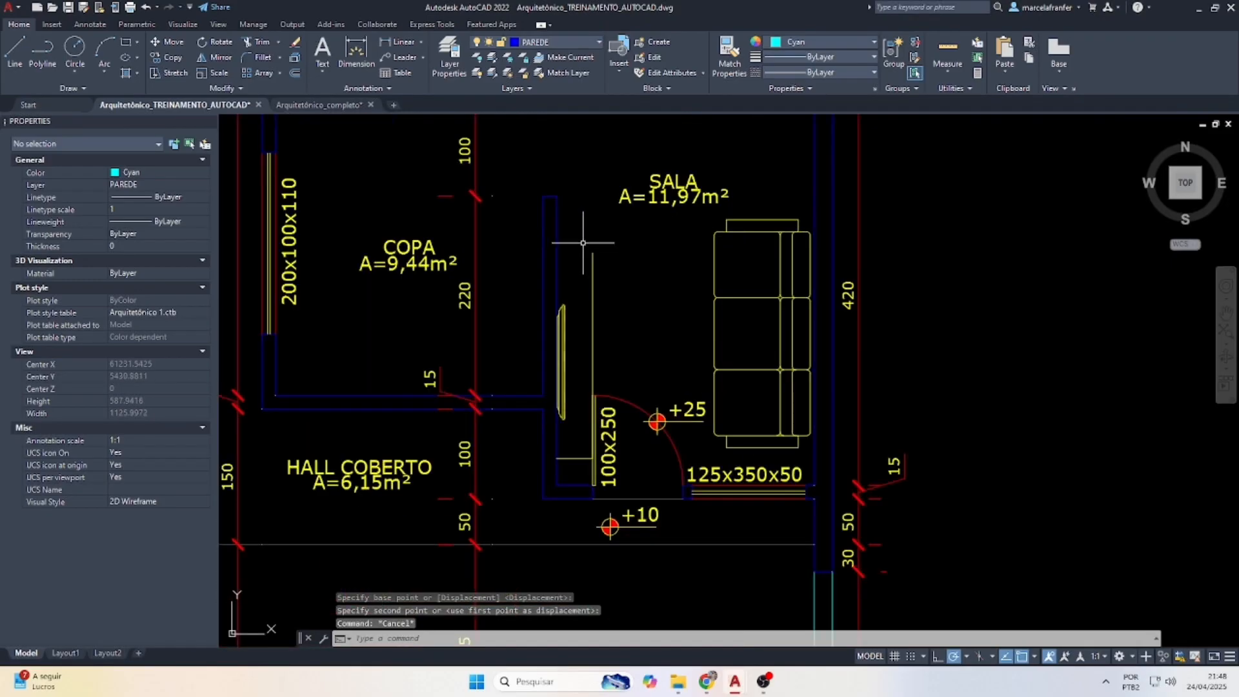
key("Escape")
type("l")
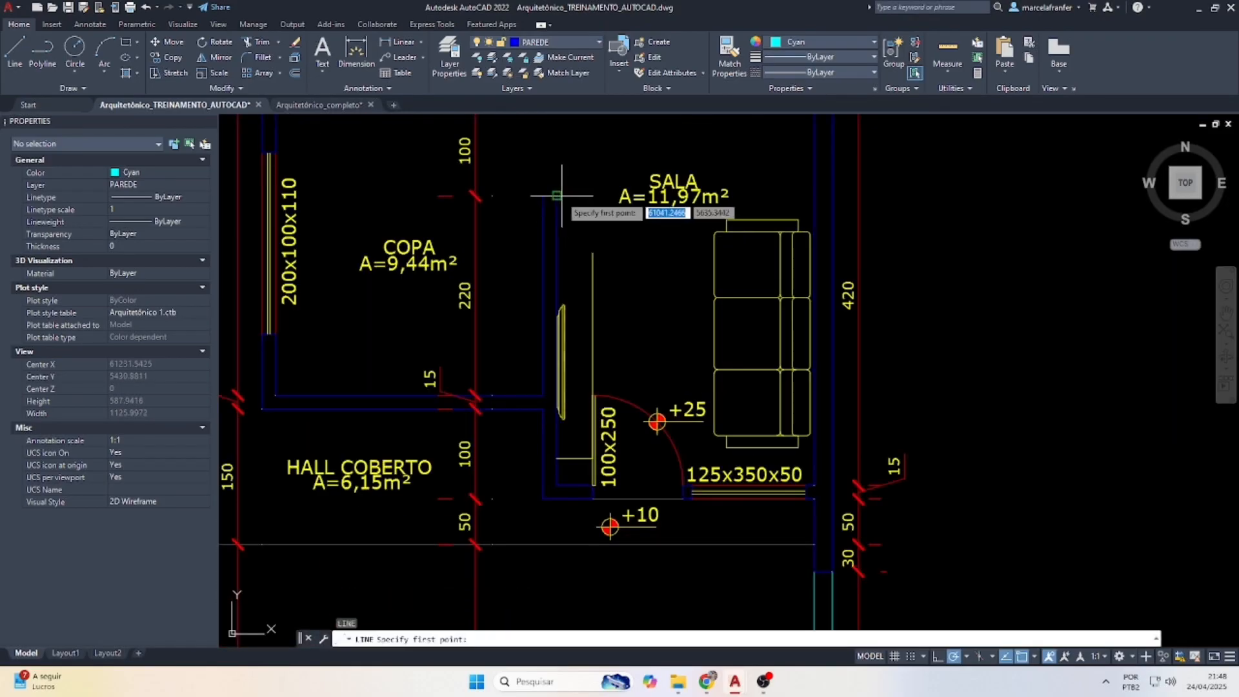
key("Return")
left_click(557, 195)
left_click(604, 196)
key("Escape")
Extend the rack's front line up to the new horizontal line at the wall's end.
left_click(593, 218)
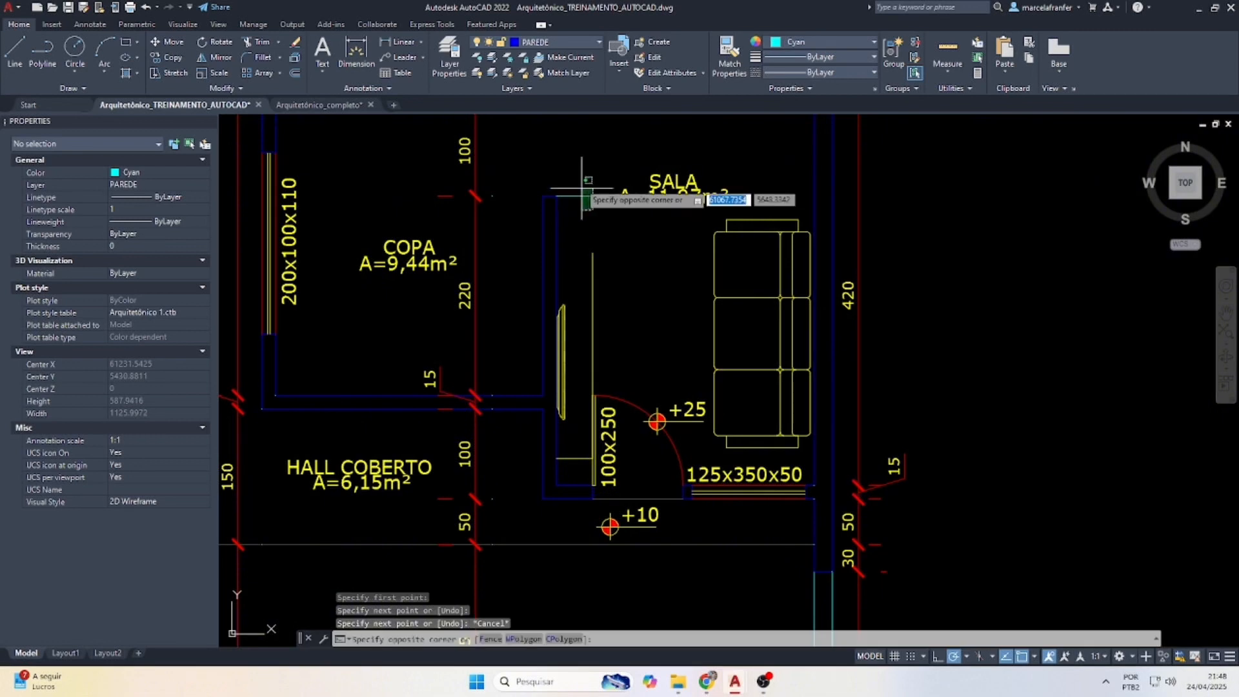
left_click(580, 183)
type("EX")
key("Return")
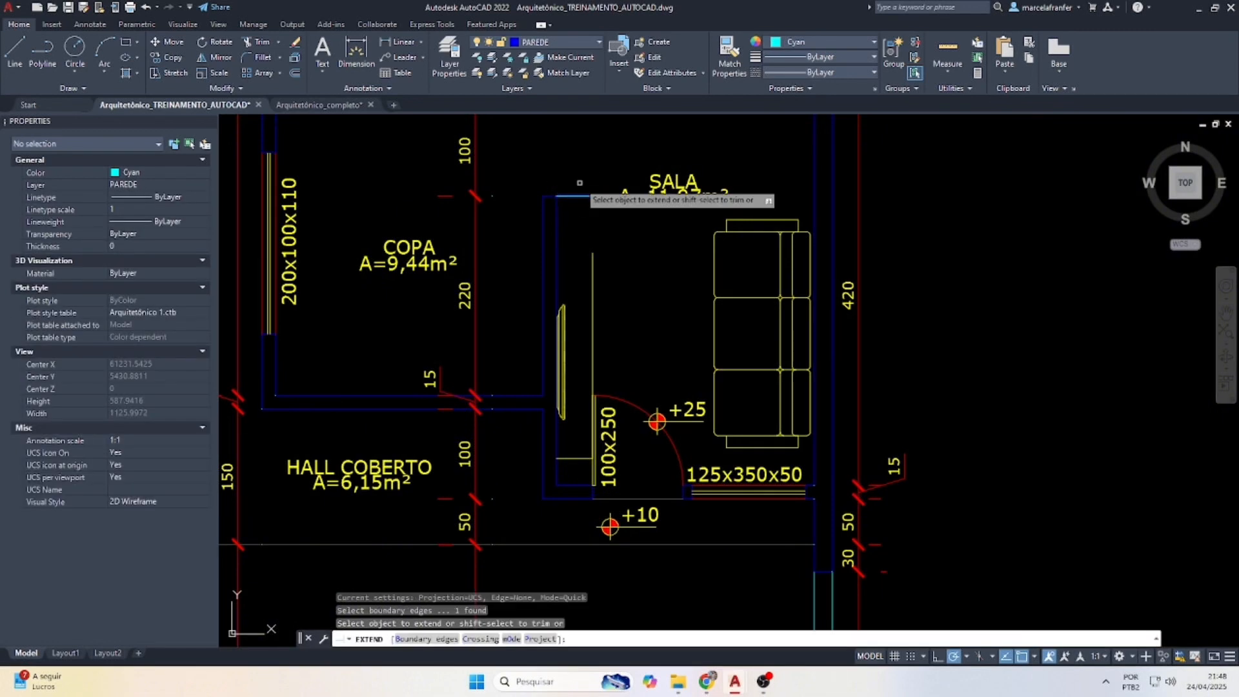
left_click(607, 287)
left_click(582, 262)
left_click(580, 260)
key("Escape")
Match the properties of the rack's front line onto the new horizontal top line.
left_click(606, 225)
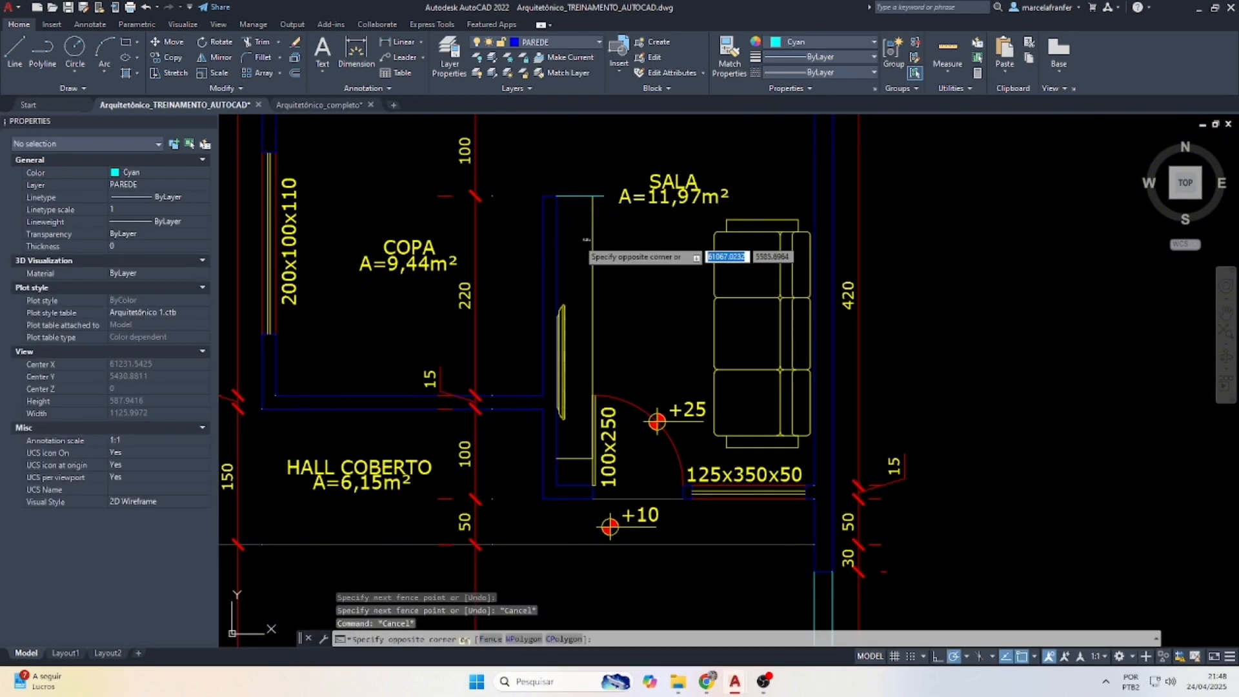
left_click(587, 255)
type("MA")
key("Return")
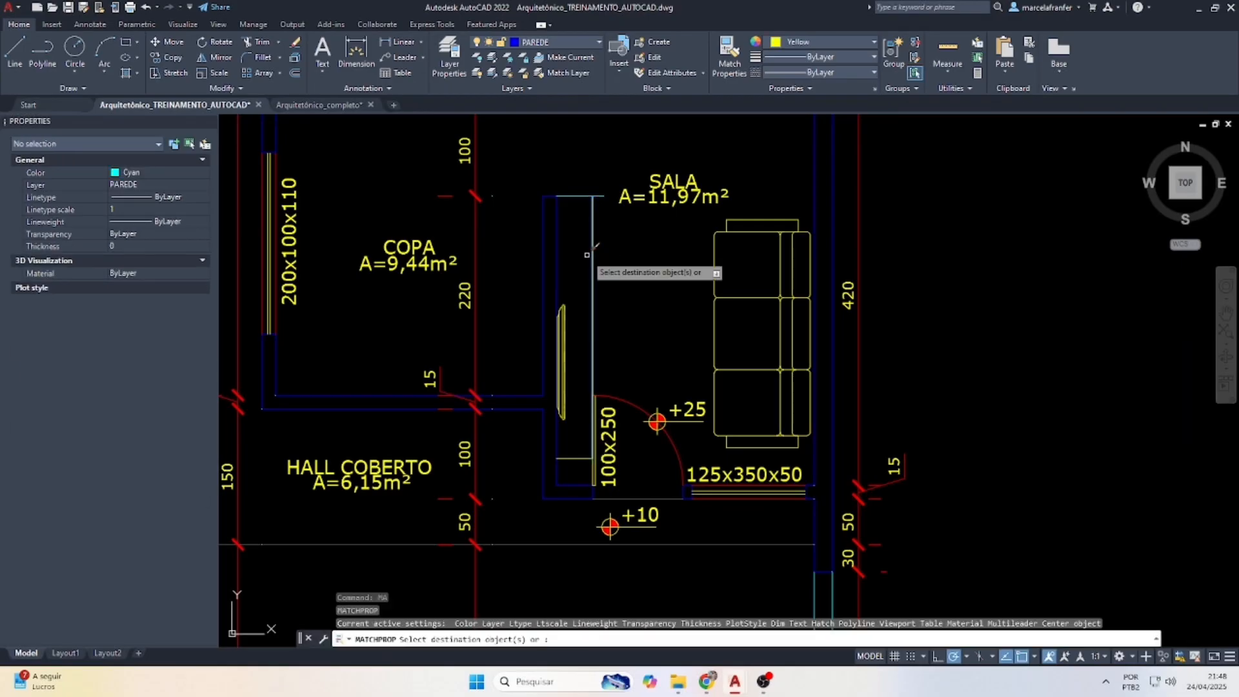
left_click(584, 198)
left_click(577, 188)
key("Escape")
key("Escape")
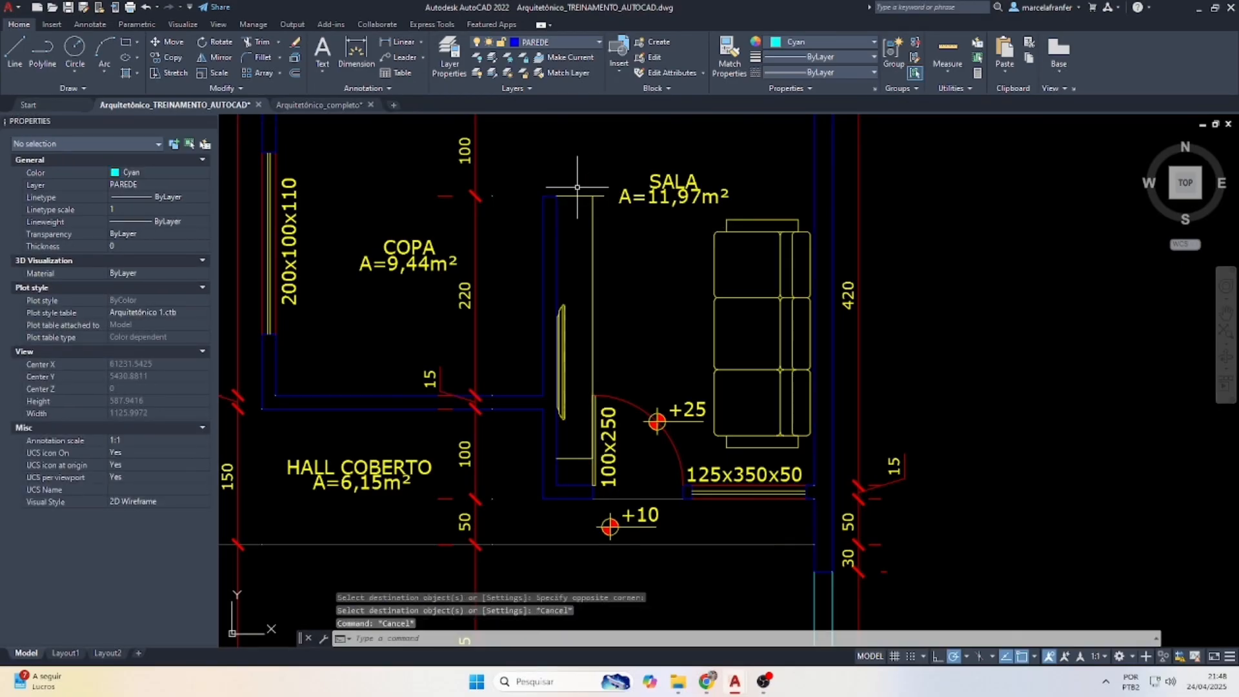
Trim the top line's overhang past the rack's front and delete the short line at the rack's lower end.
type("TR")
key("Return")
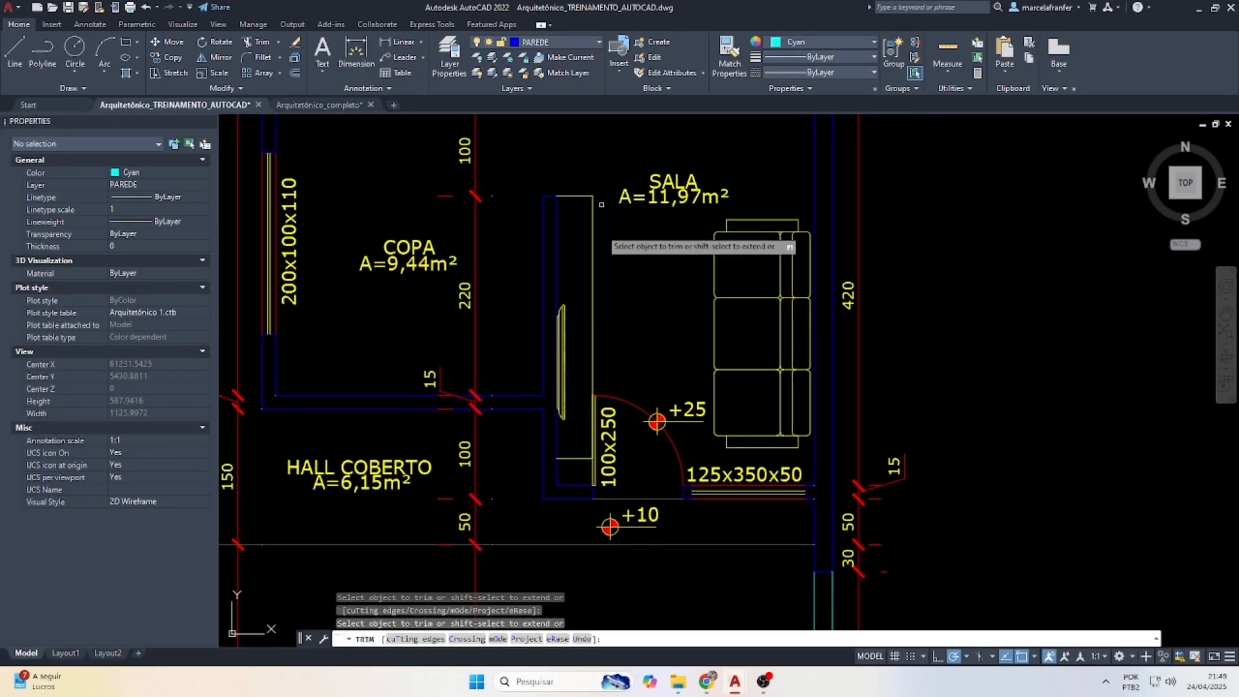
key("Escape")
left_click(583, 459)
left_click(569, 466)
key("Delete")
Extend the rack's front line down to the inner wall line beside the 100x250 door.
scroll(594, 500, "up", 2)
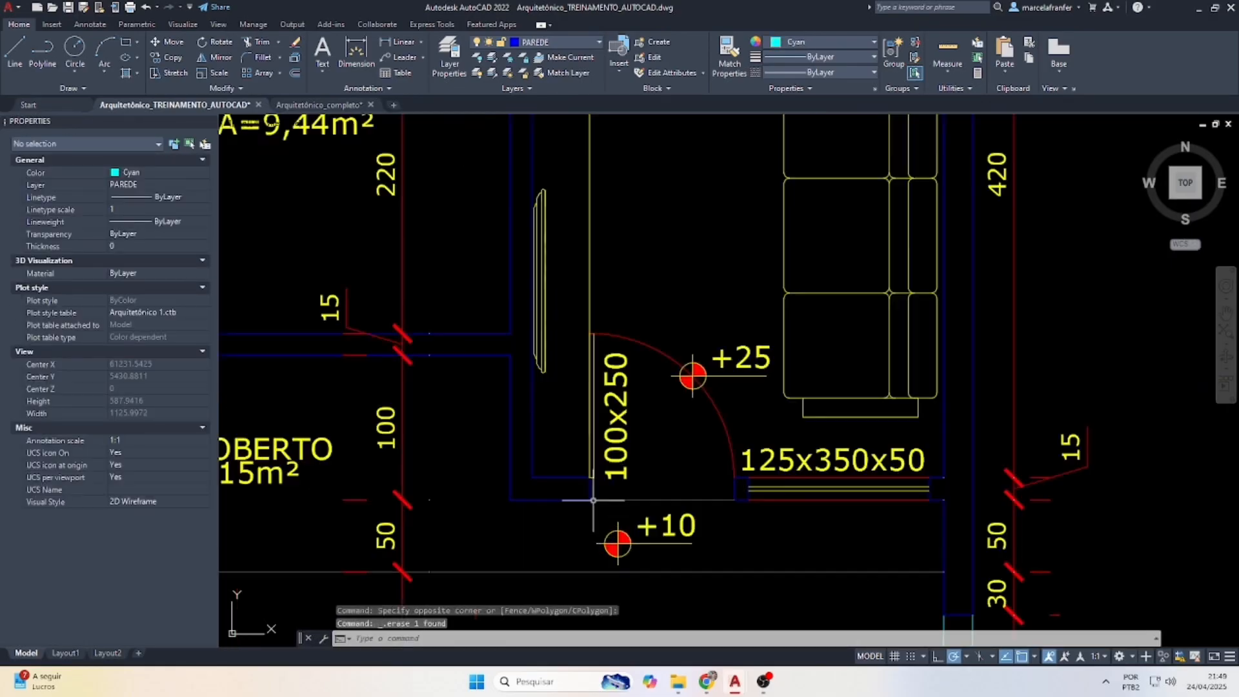
left_click(570, 488)
left_click(548, 448)
type("EX")
key("Return")
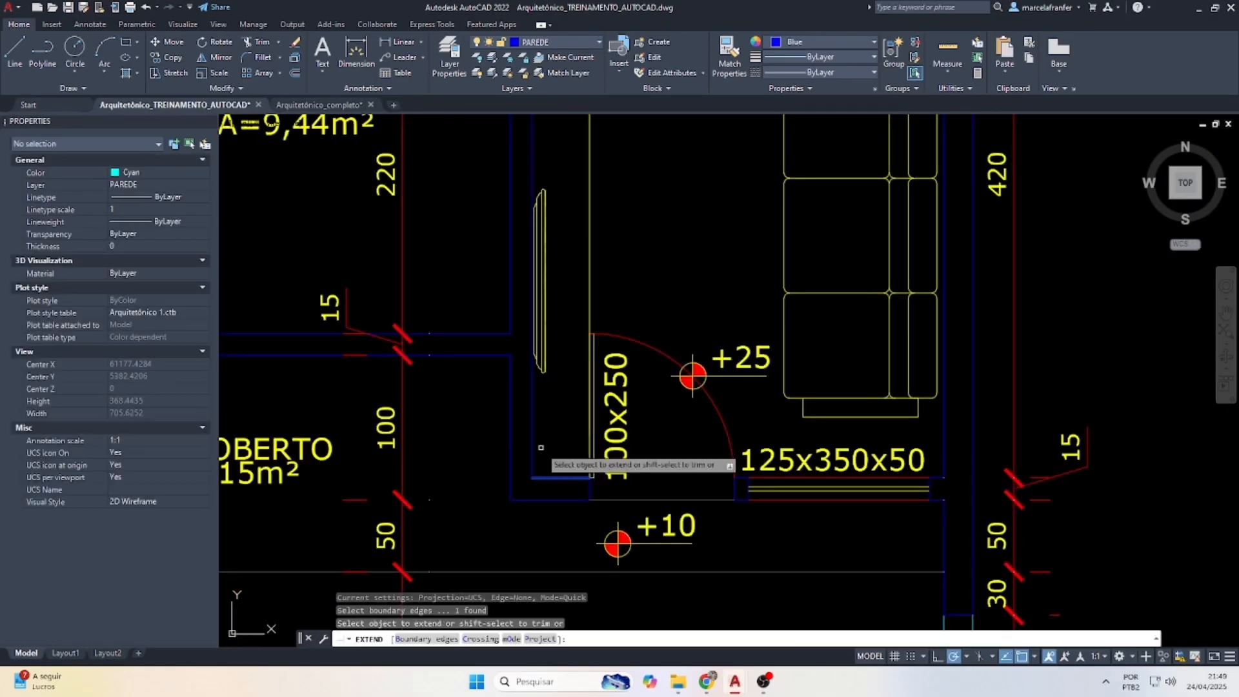
left_click(582, 282)
left_click(622, 264)
key("Escape")
scroll(606, 316, "up", 4)
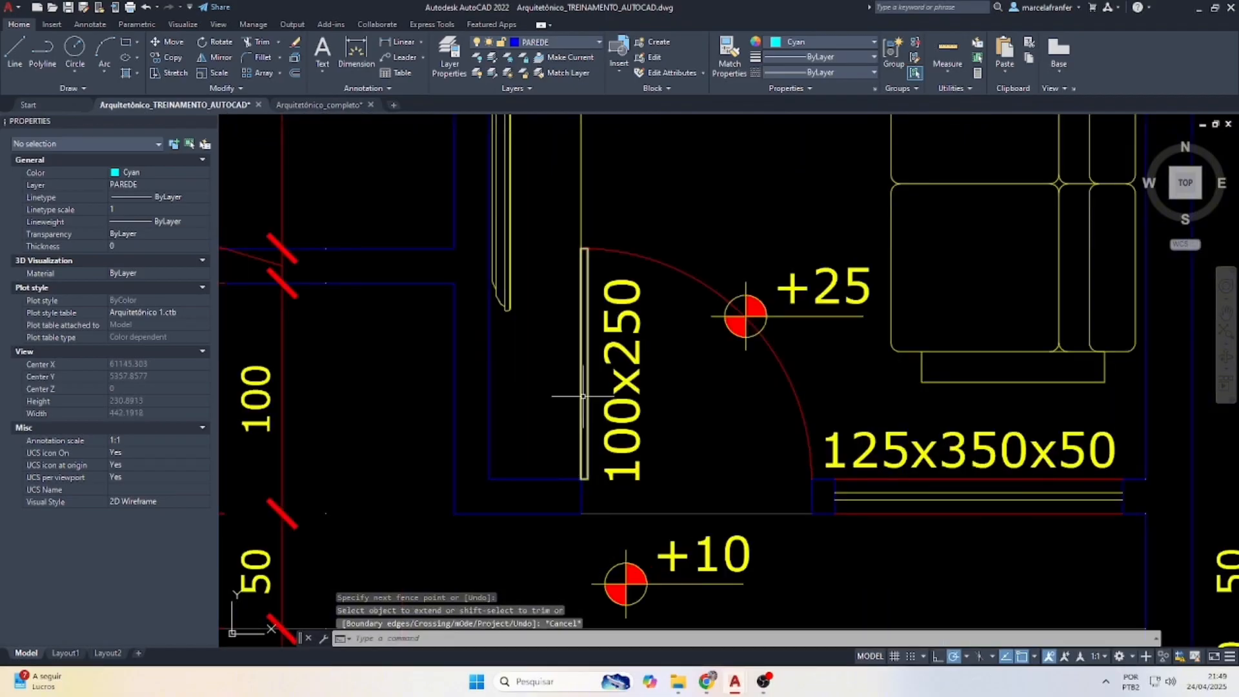
scroll(580, 232, "down", 2)
scroll(574, 475, "down", 4)
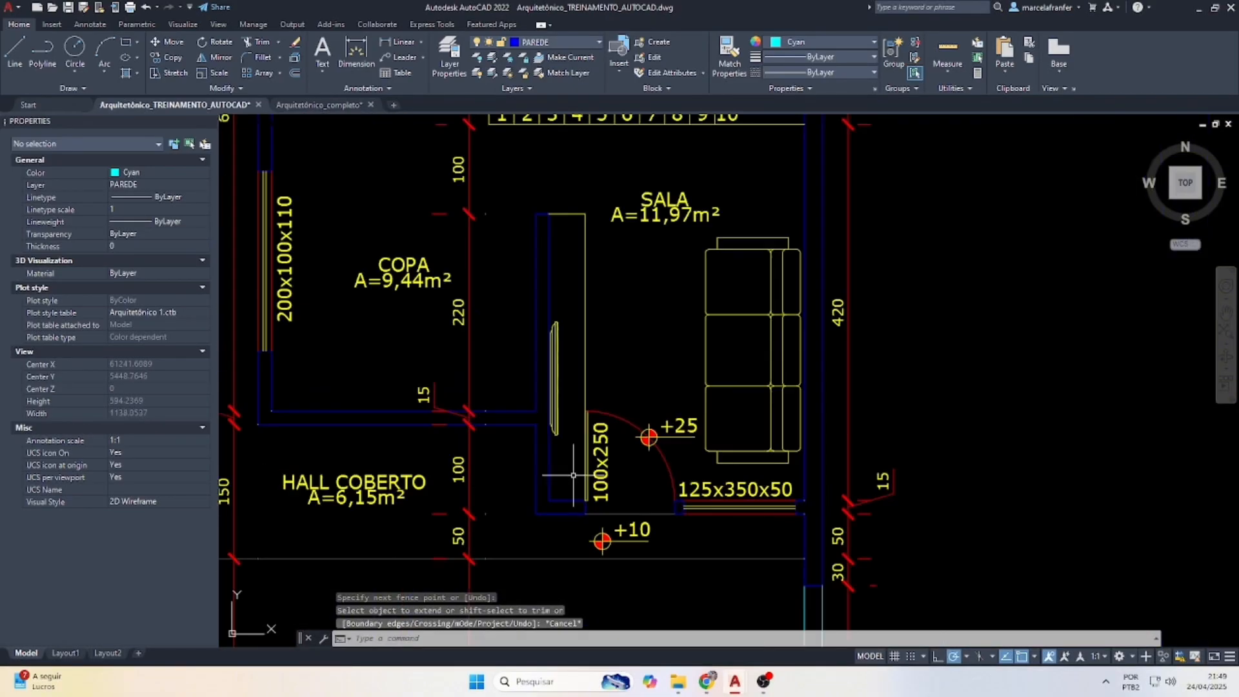
Measure the rack's depth from the wall to its front line with a temporary linear dimension.
key("Escape")
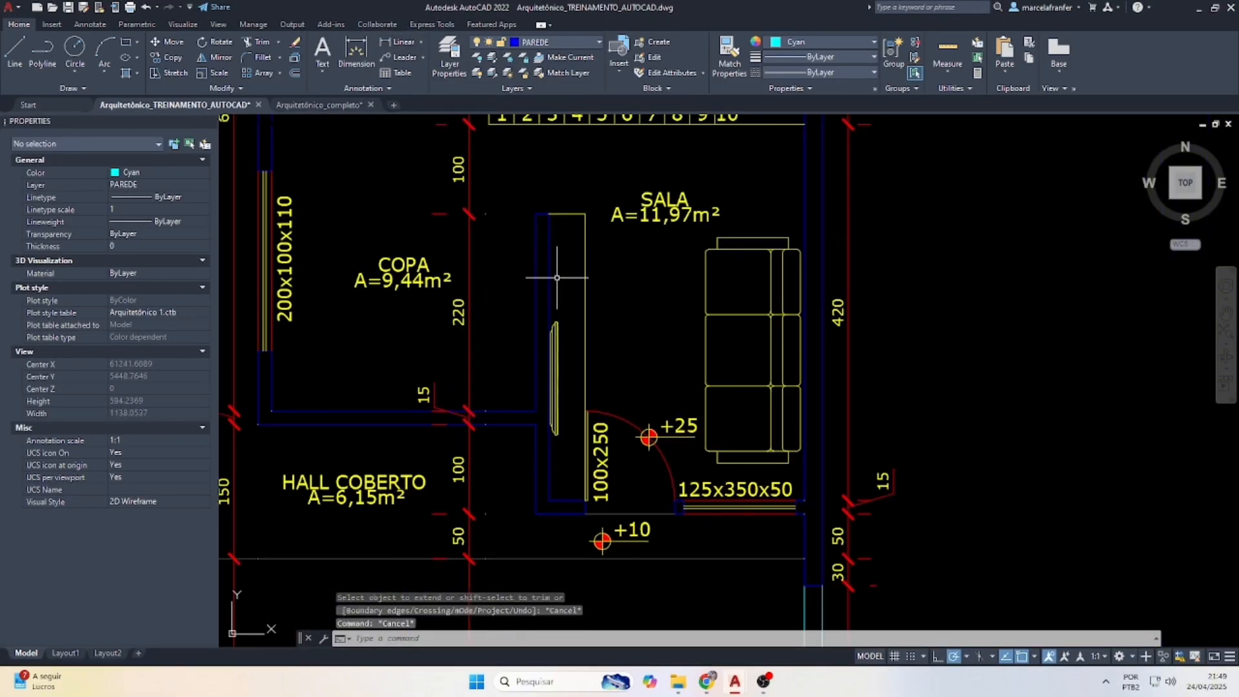
left_click(403, 43)
left_click(550, 237)
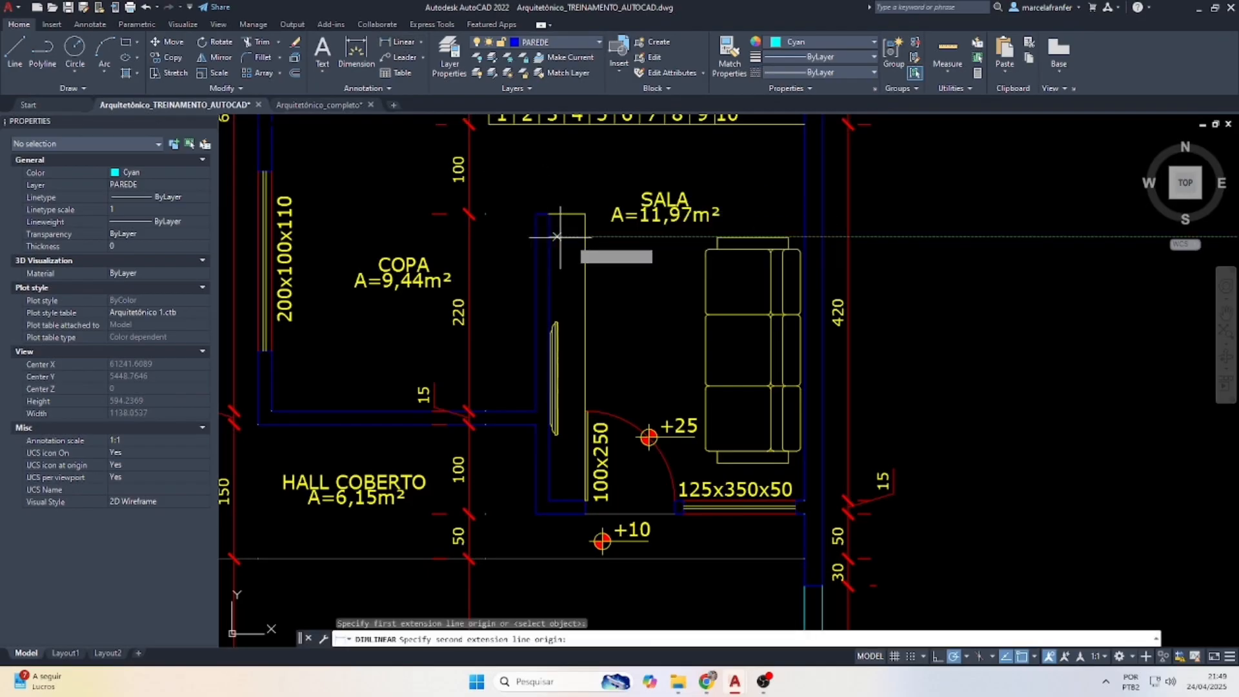
left_click(586, 237)
key("Escape")
key("Escape")
key("Escape")
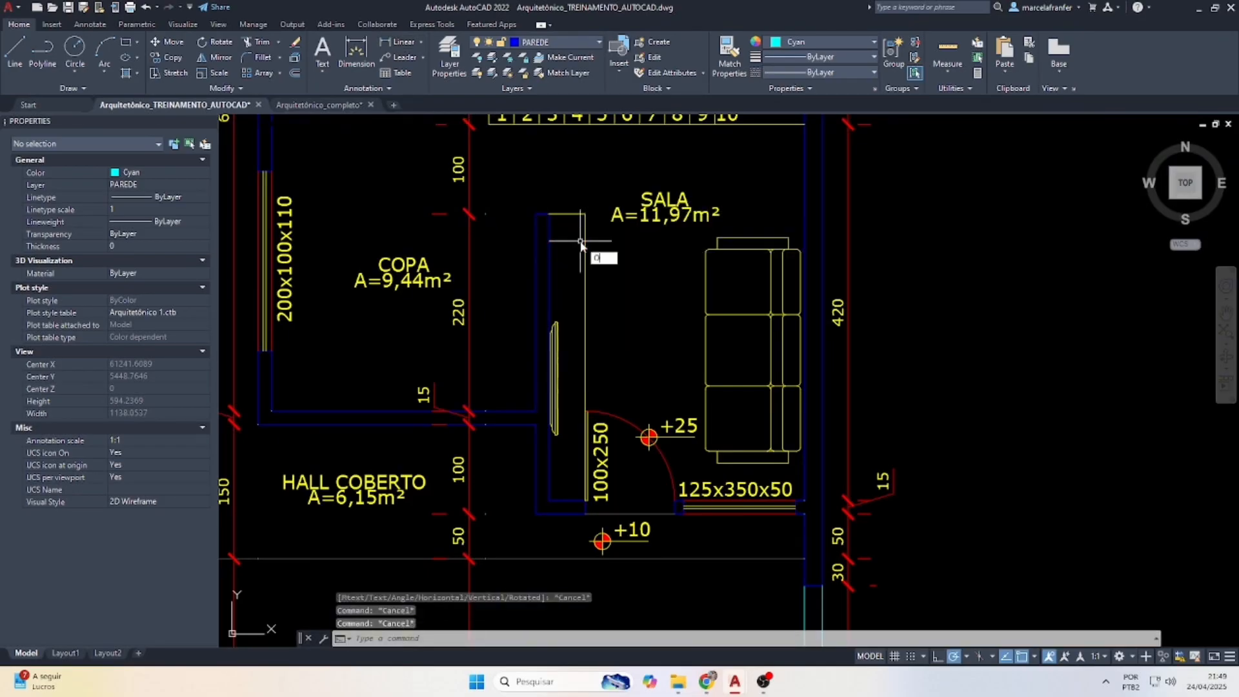
Offset the rack's front line 10 toward the wall.
key("Return")
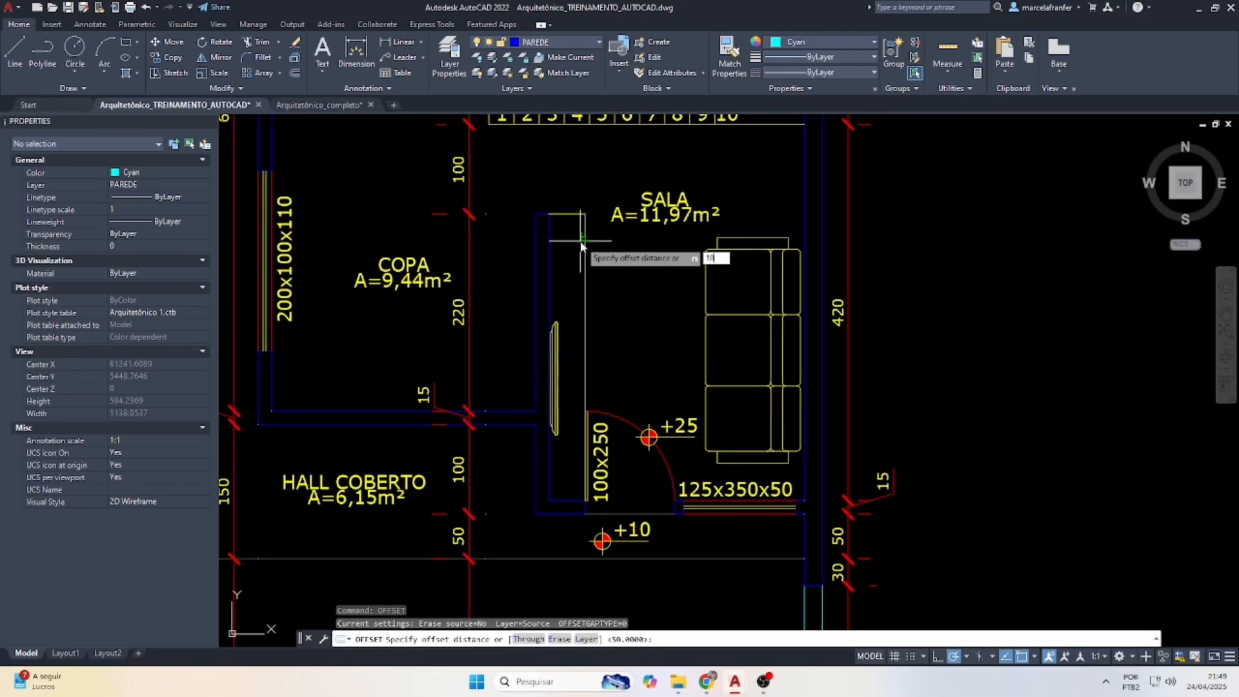
key("Return")
left_click(585, 241)
left_click(566, 241)
key("Escape")
Delete the rack's original front line and trim the top line back to the offset one.
left_click(585, 252)
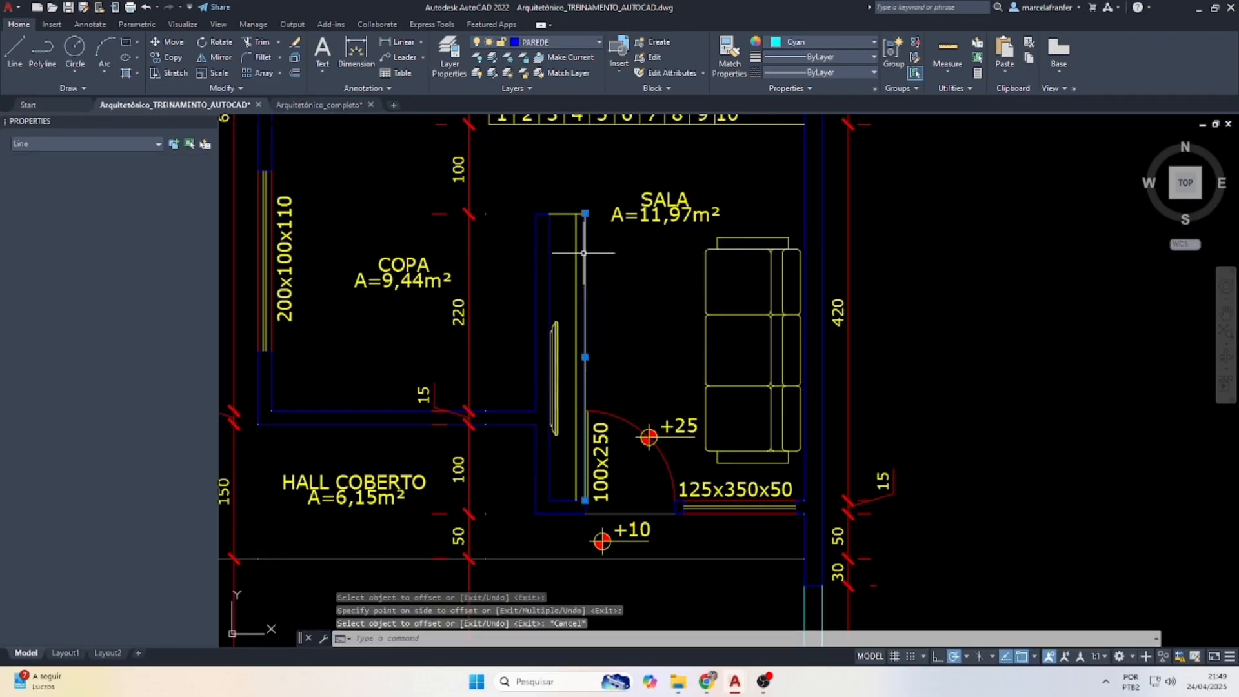
key("Delete")
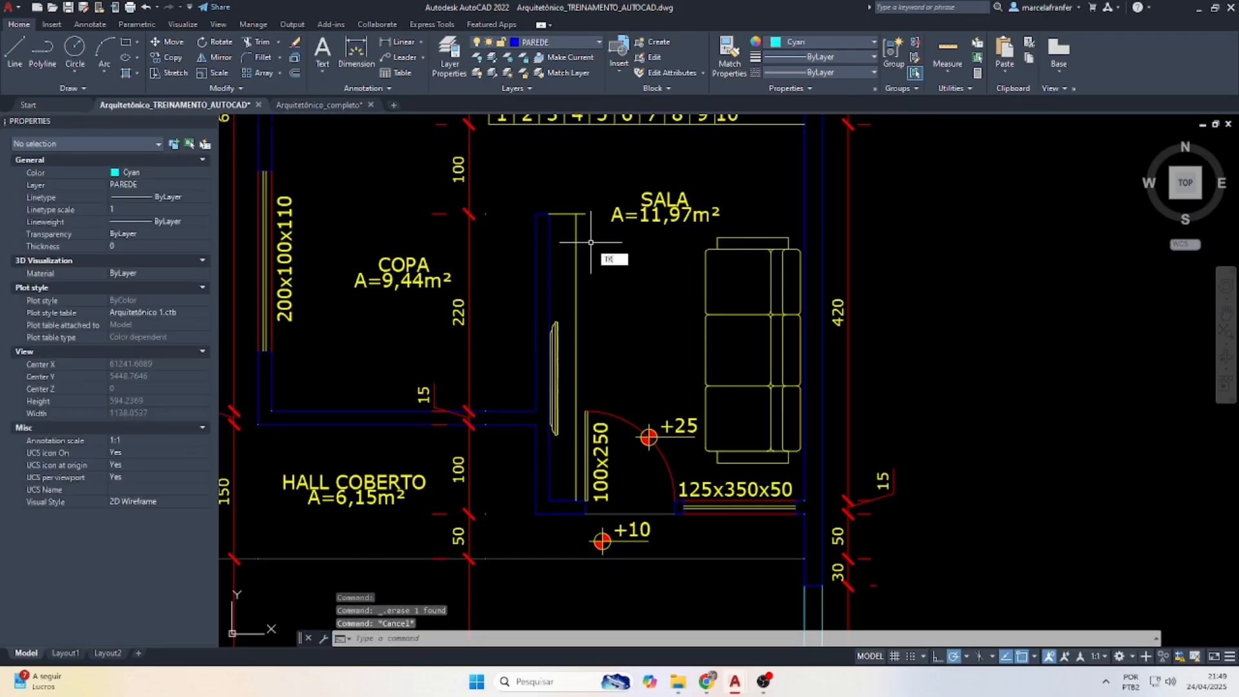
key("Return")
scroll(588, 210, "up", 2)
key("Escape")
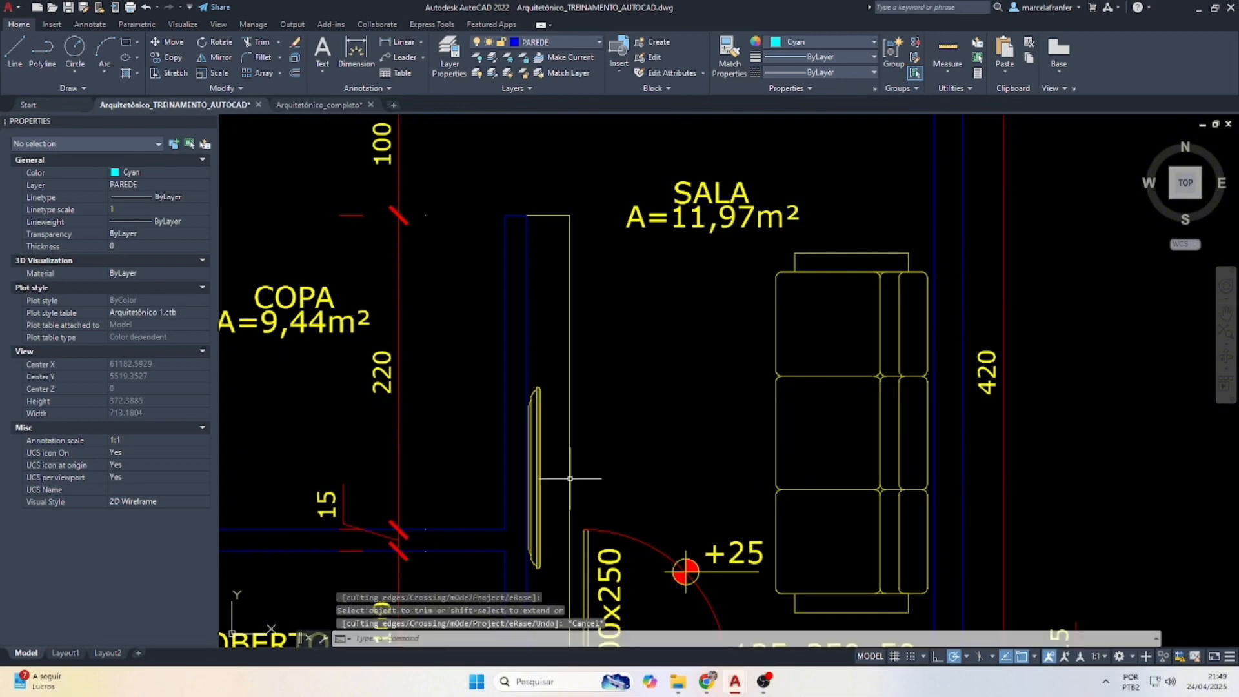
Move the TV straight up along the wall so it sits roughly opposite the middle of the sofa.
left_click(539, 451)
type("M")
key("Return")
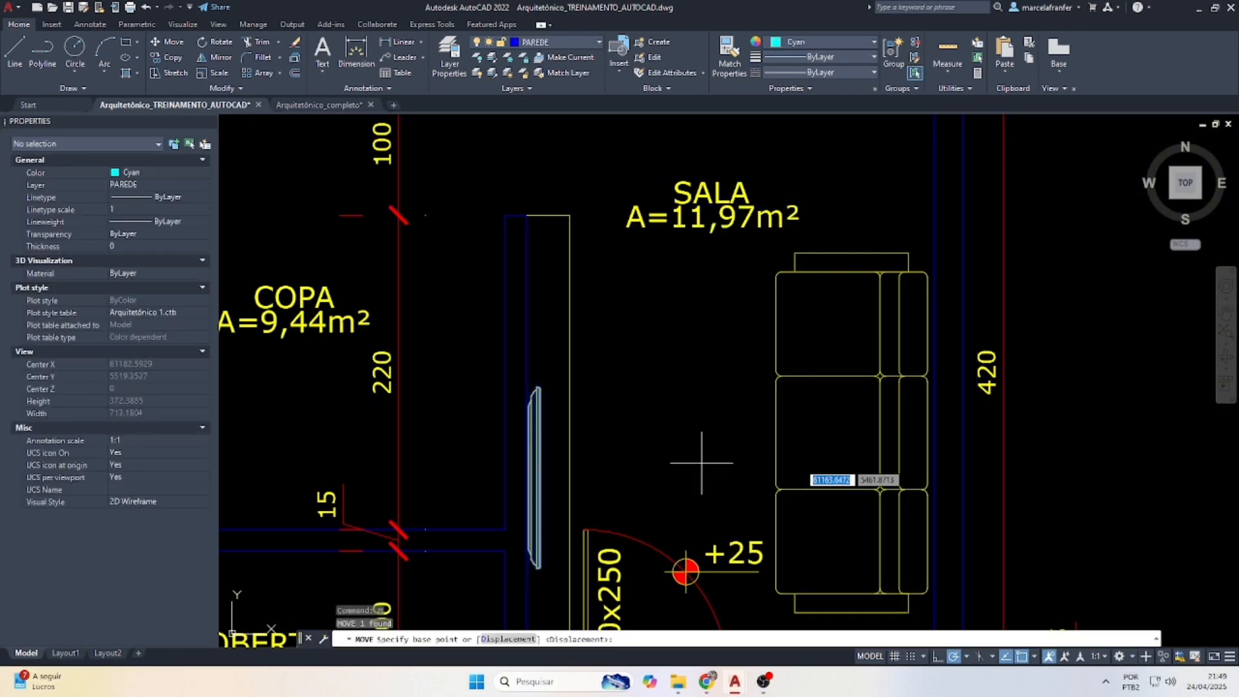
left_click(706, 458)
left_click(707, 396)
key("Escape")
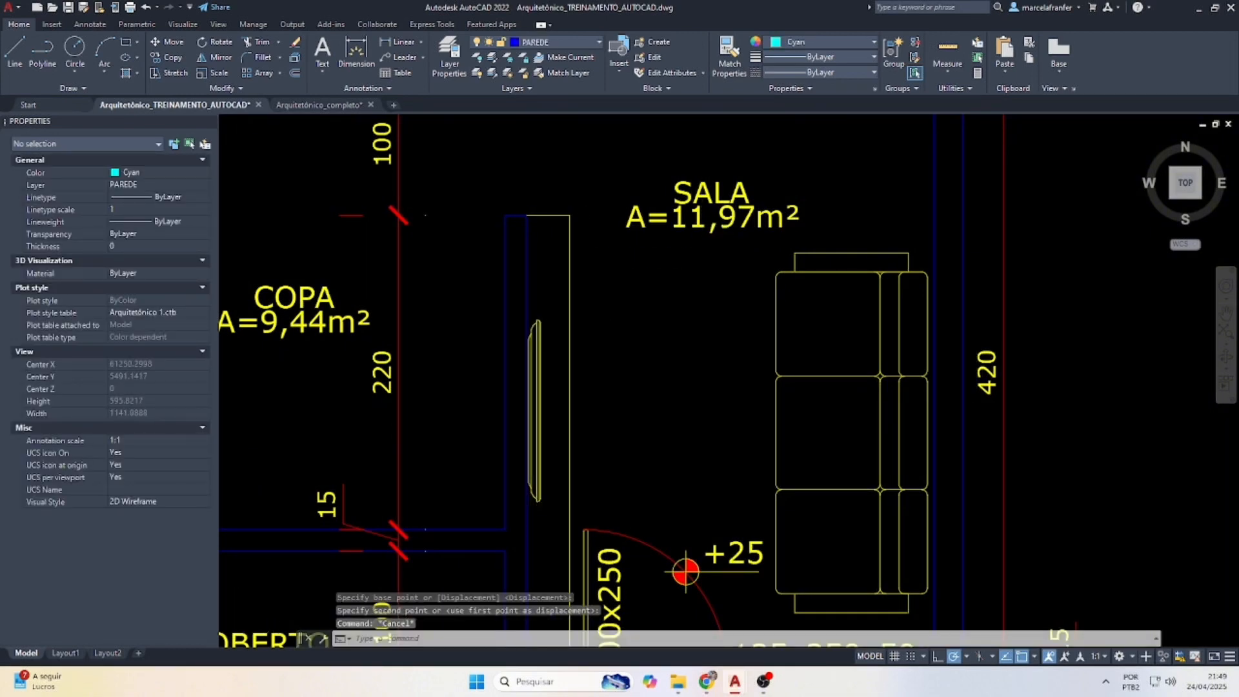
Move the six-chair dining table from the block group down into the free space beside the plan.
scroll(645, 387, "down", 6)
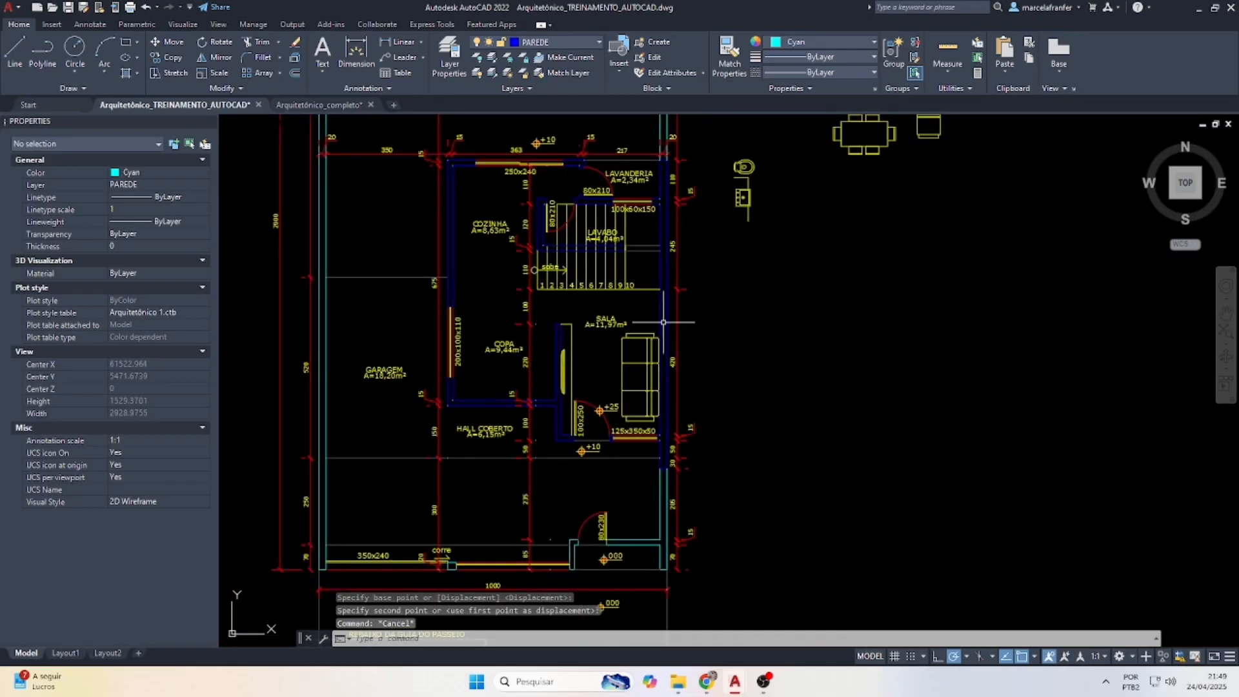
scroll(663, 322, "down", 2)
scroll(809, 180, "up", 4)
left_click(694, 207)
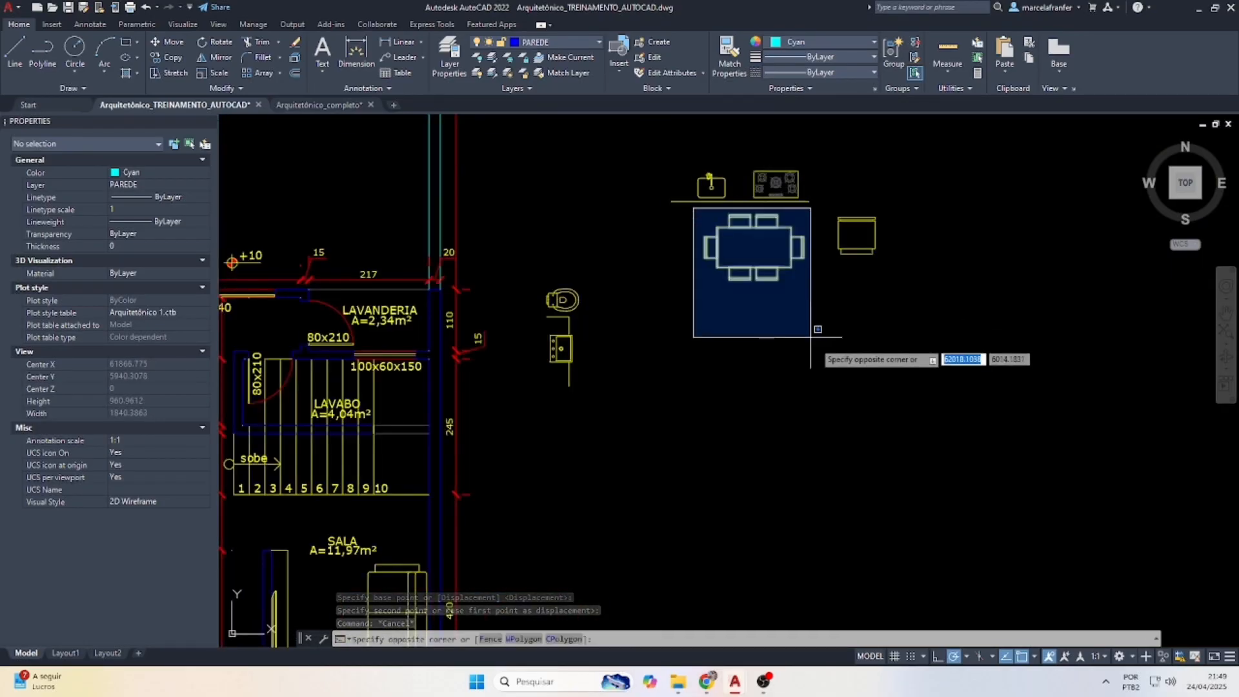
left_click(811, 337)
key("Return")
left_click(754, 351)
left_click(670, 560)
key("Escape")
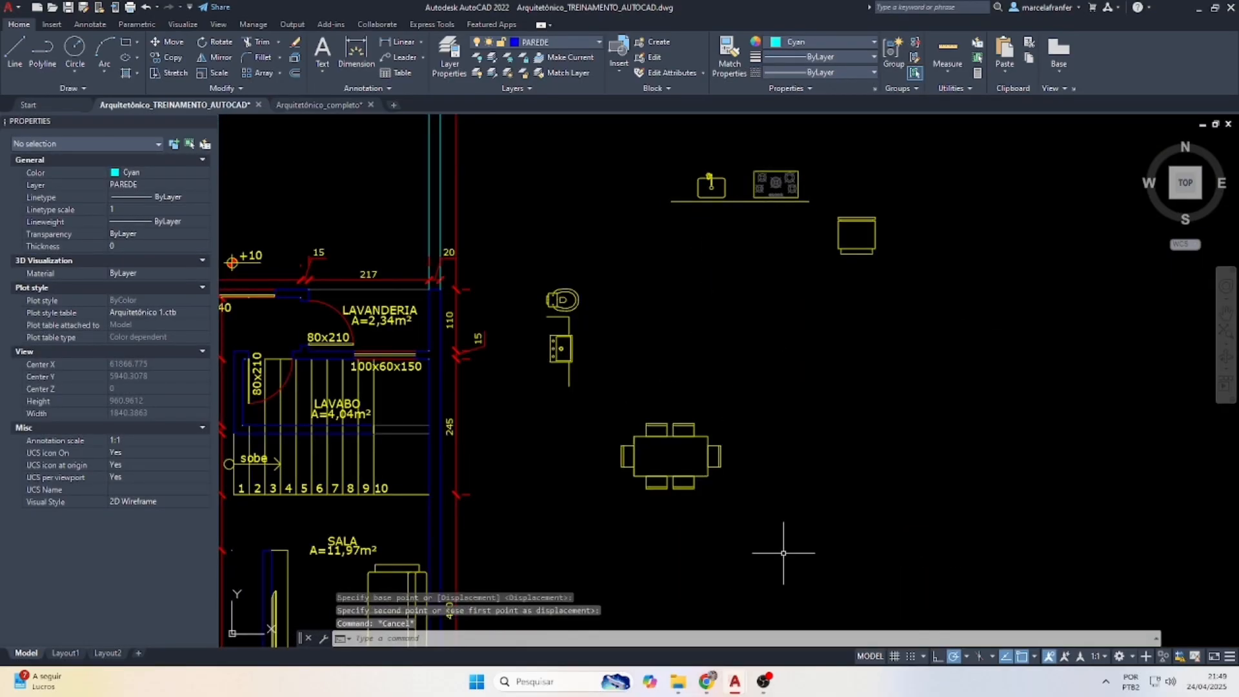
Rotate the six-chair dining table a quarter turn so its long side runs vertically.
left_click(782, 552)
left_click(584, 381)
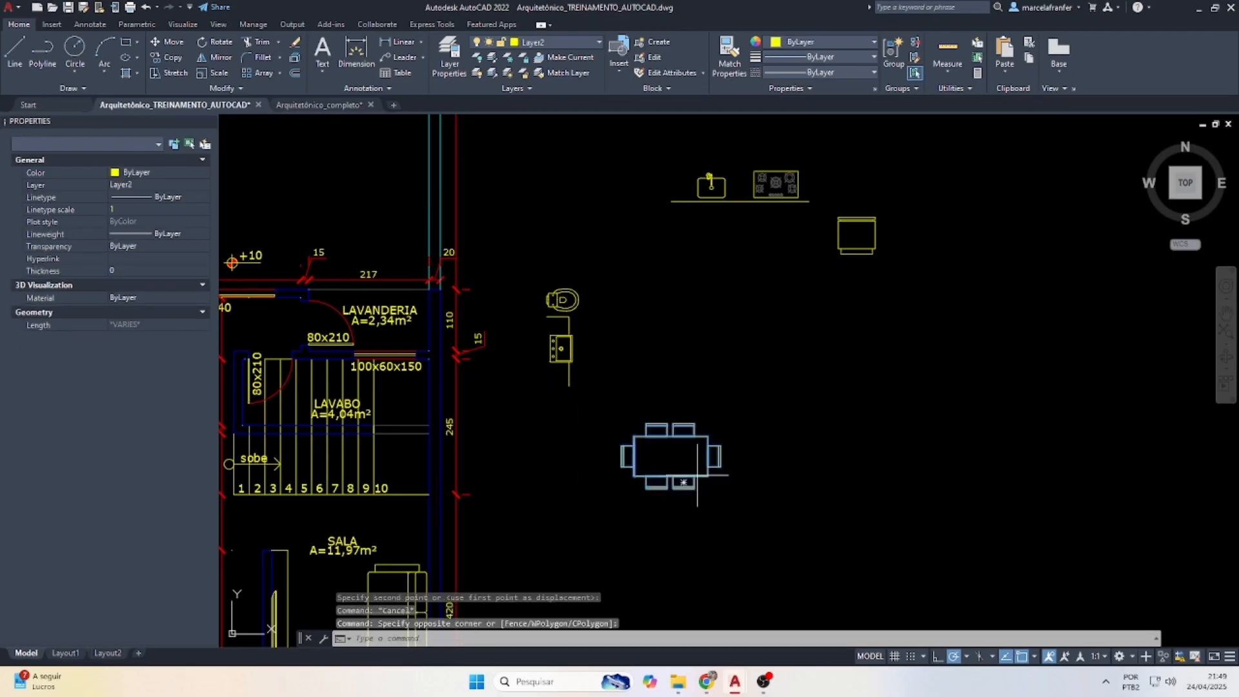
left_click(675, 453)
left_click(675, 343)
Move the rotated six-chair dining table into the COPA area, between the side window and the TV wall.
left_click(768, 539)
left_click(618, 356)
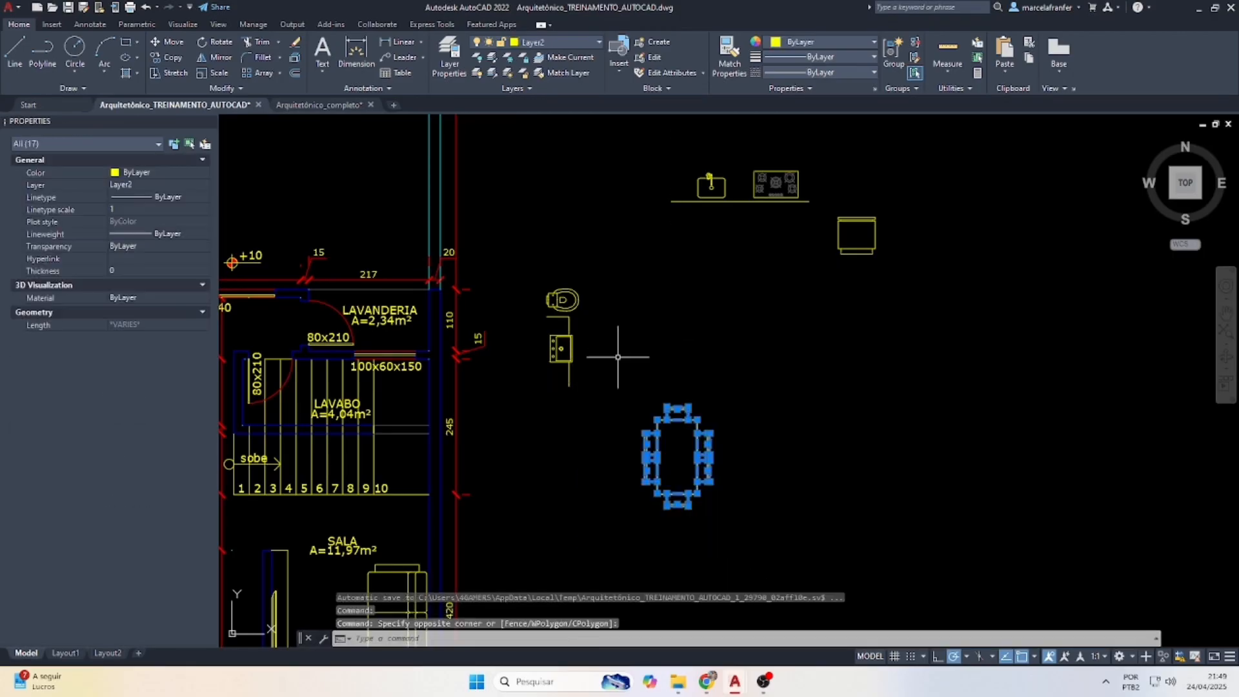
type("M")
key("Return")
left_click(777, 458)
scroll(788, 420, "down", 3)
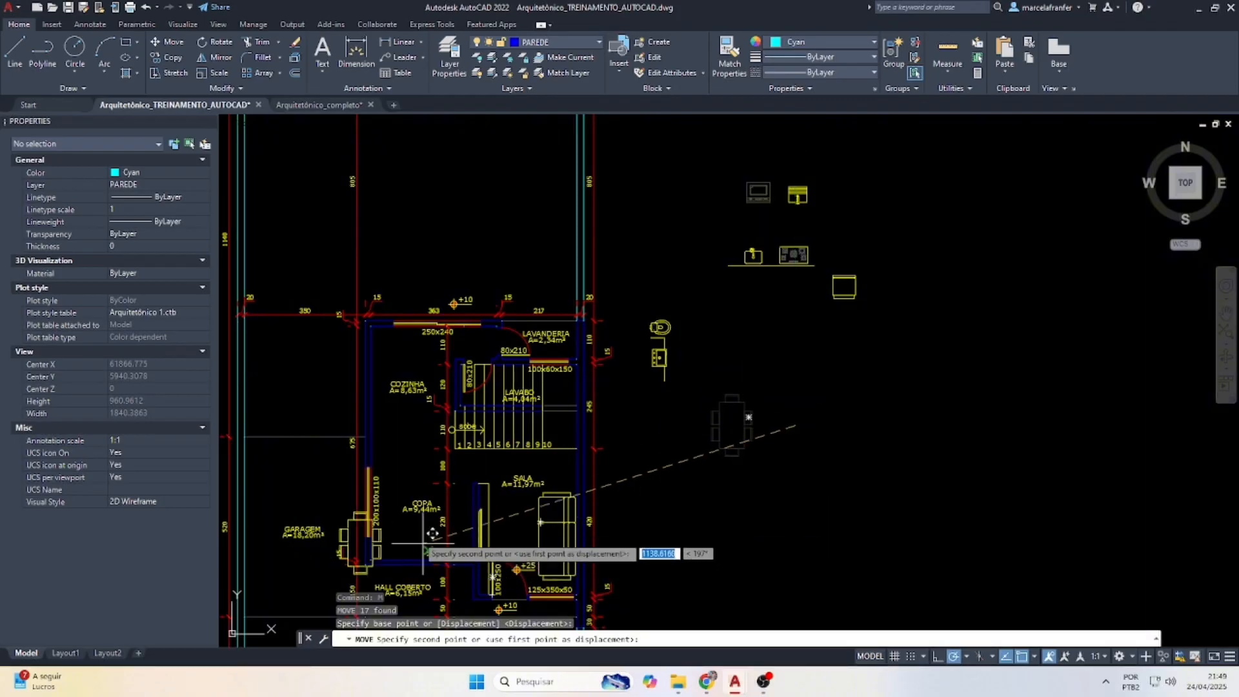
scroll(519, 483, "up", 3)
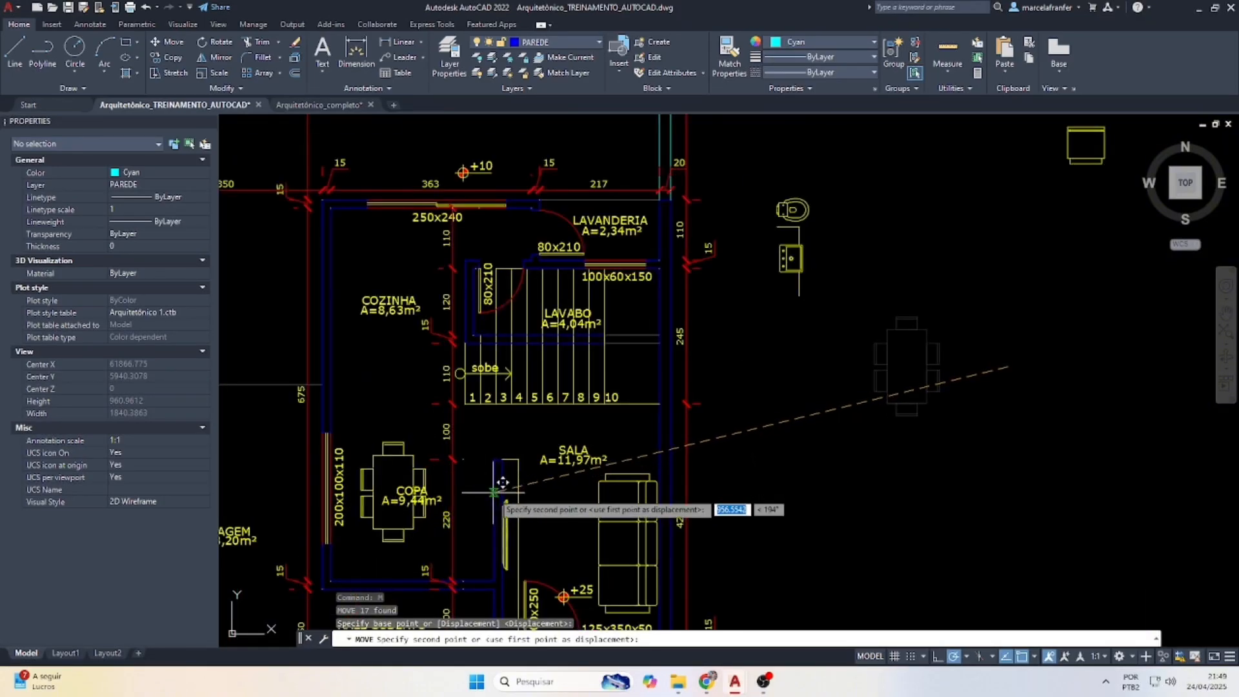
left_click(493, 492)
key("Escape")
Move the COPA name and area label off the dining table, into the free space just below it.
scroll(394, 515, "up", 3)
left_click(430, 496)
left_click(414, 365)
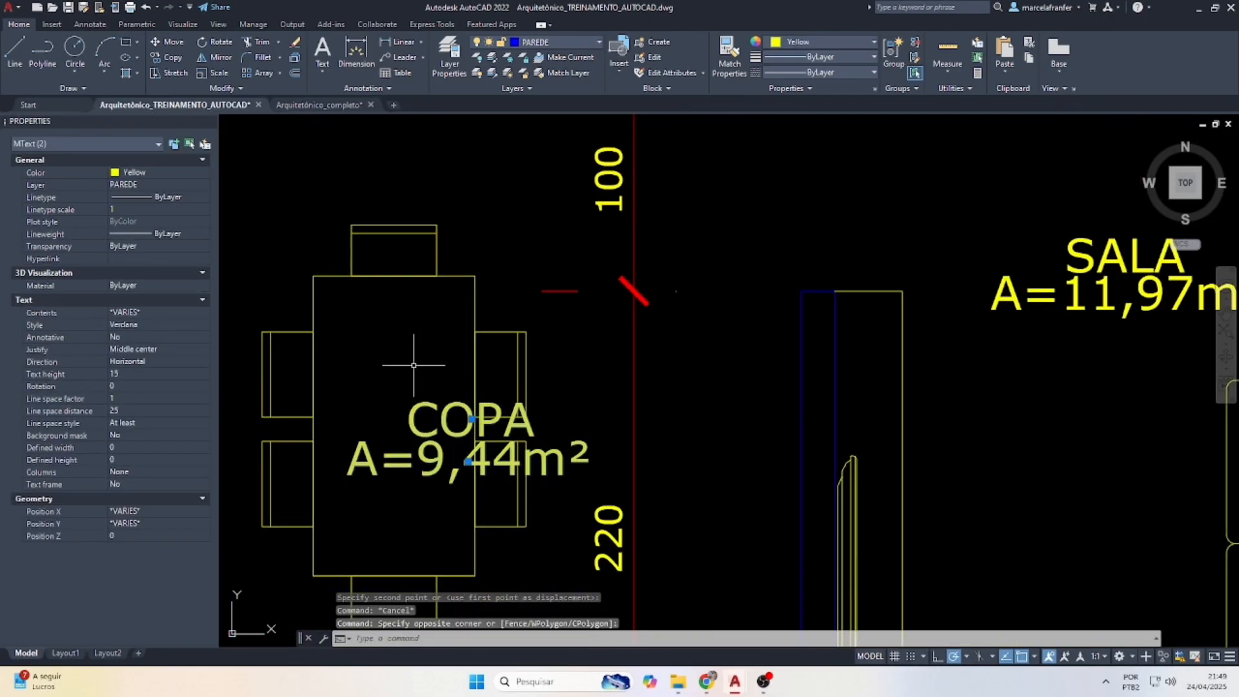
key("Return")
scroll(466, 298, "down", 4)
left_click(438, 366)
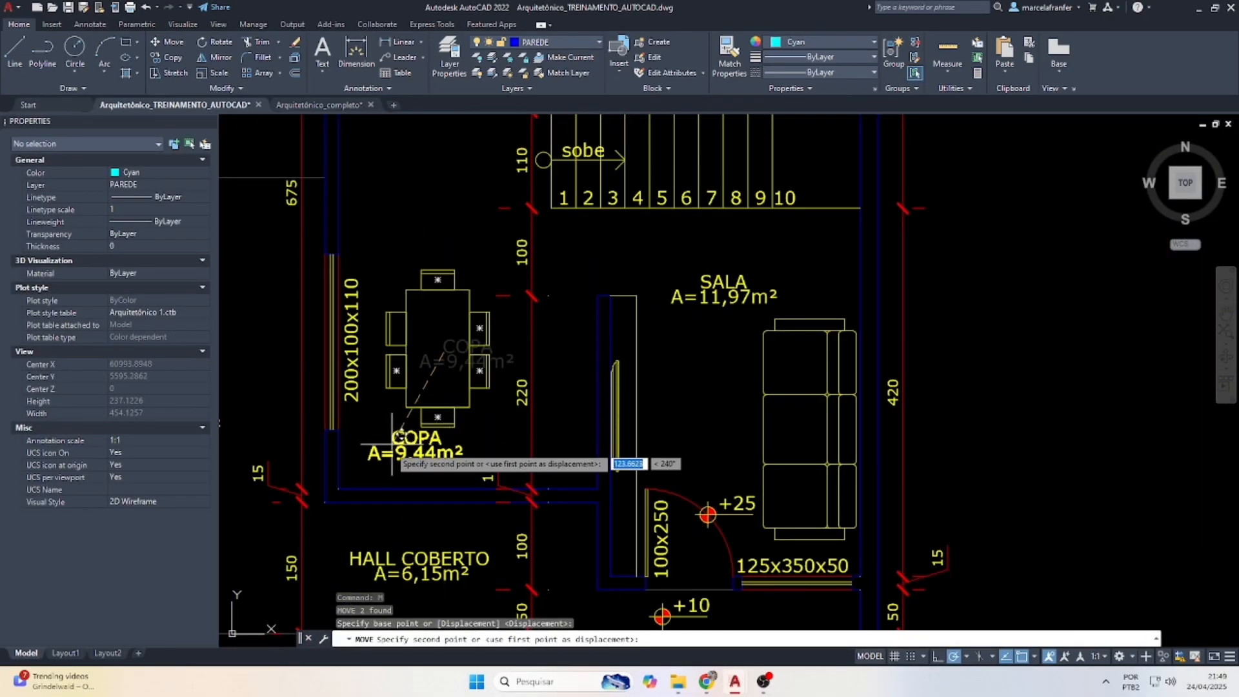
left_click(399, 452)
key("Escape")
Rotate the kitchen counter set with sink and stove a quarter turn so its front edge runs vertically.
scroll(435, 426, "down", 4)
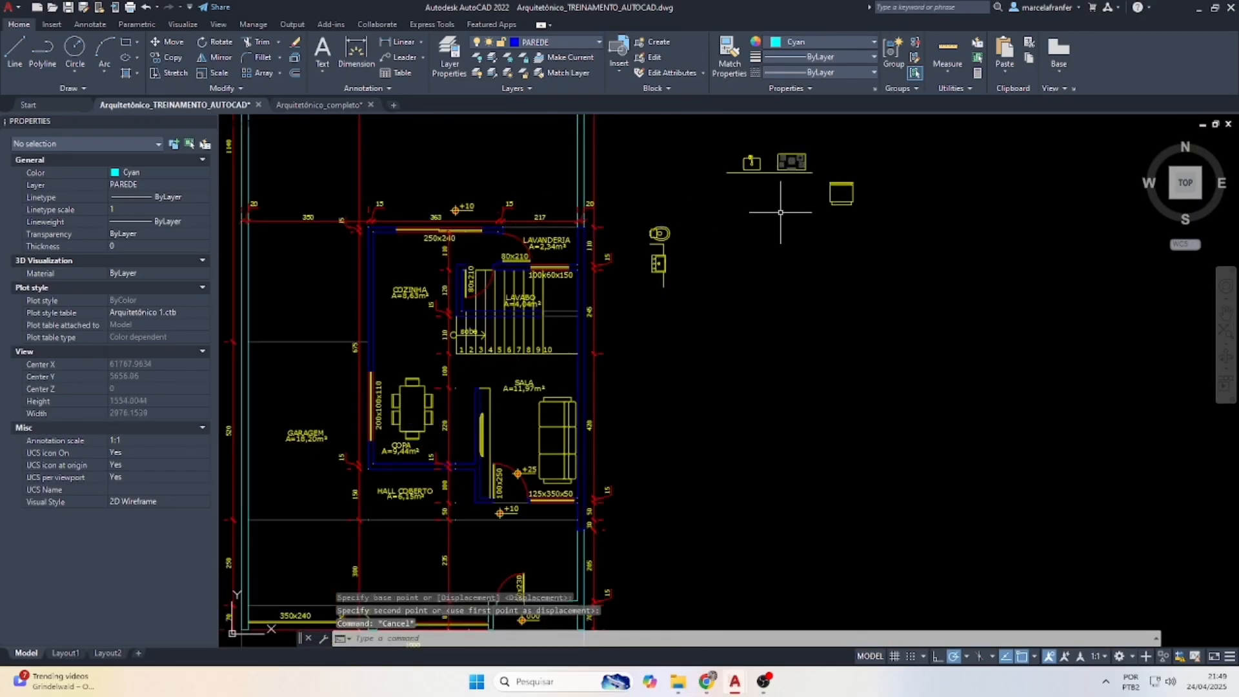
left_click(688, 159)
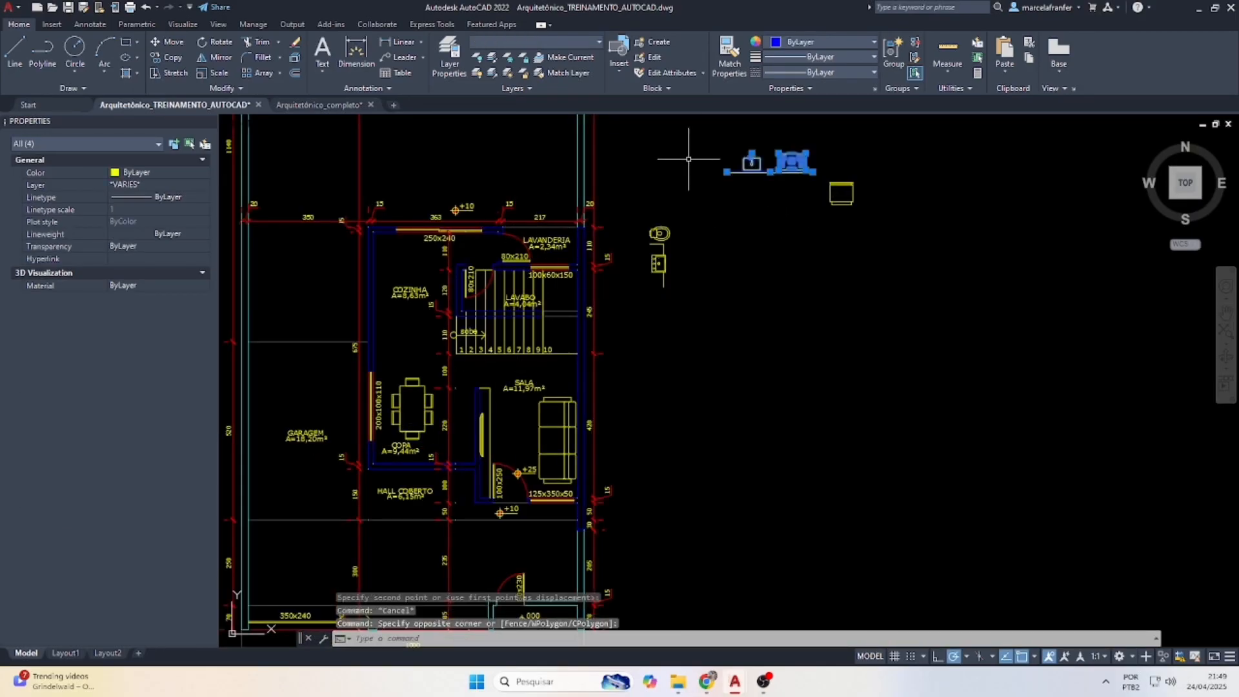
key("Return")
left_click(768, 184)
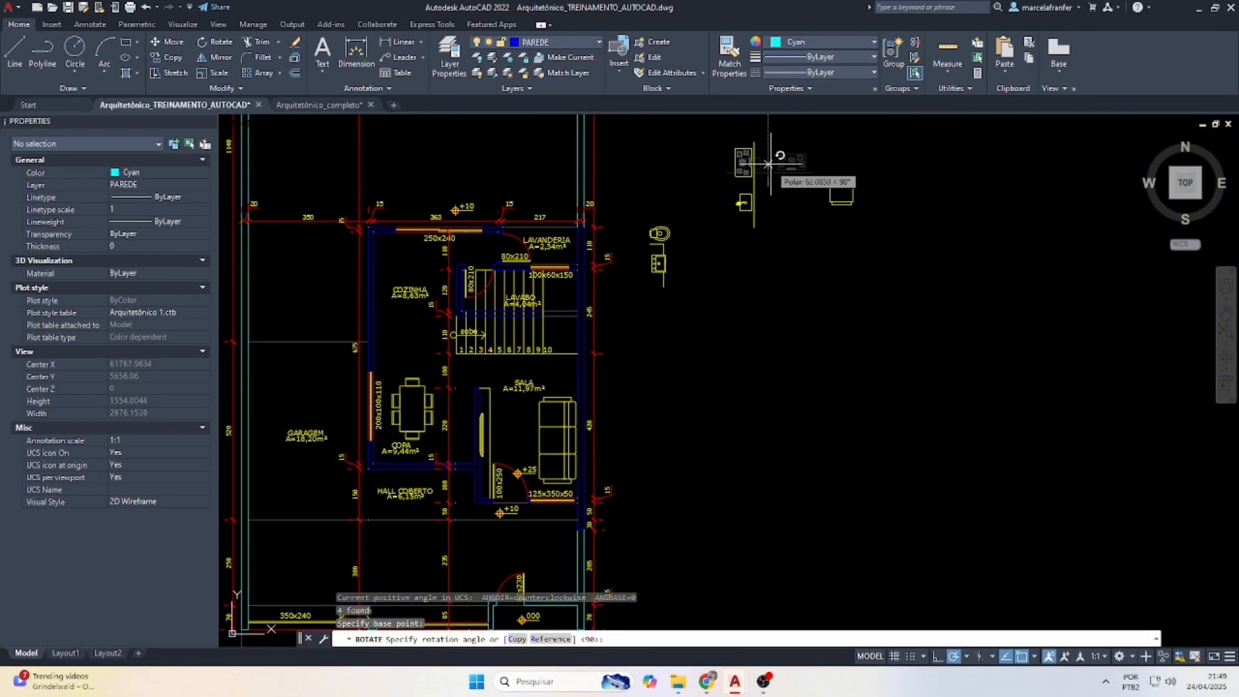
left_click(768, 165)
Move the counter set into COZINHA along the outer wall, placing its front line's upper end at the 250x240 opening's edge.
left_click(773, 213)
left_click(720, 140)
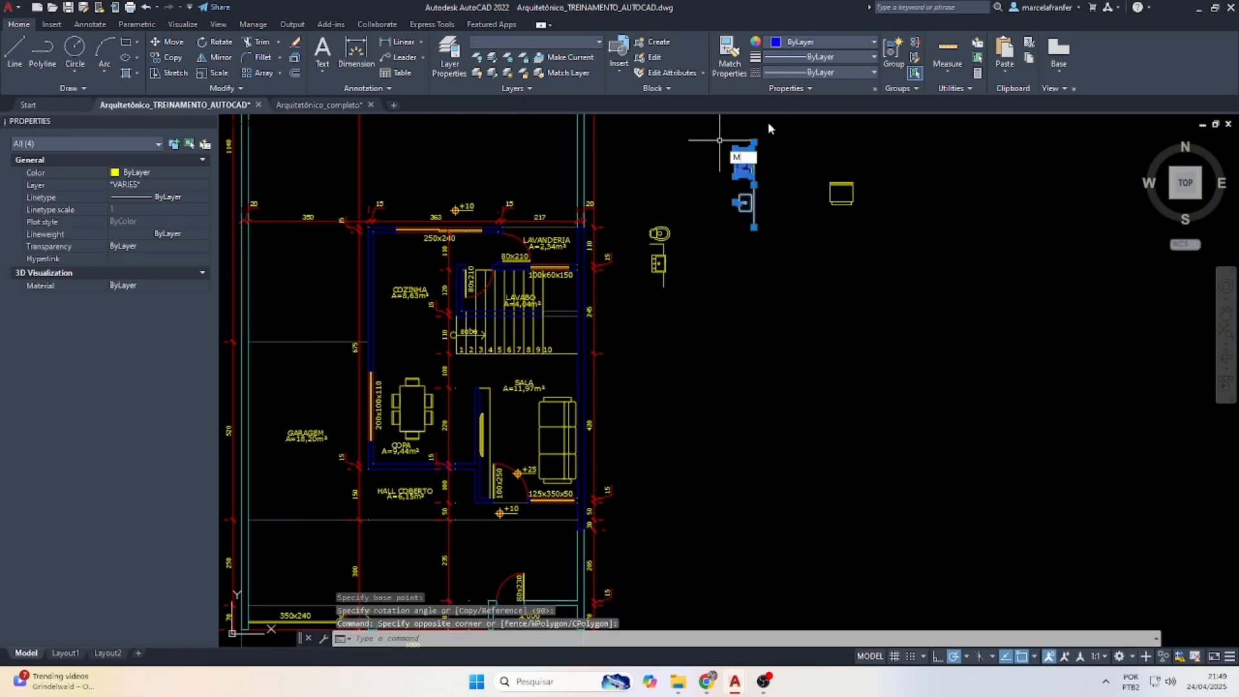
key("Return")
left_click(754, 142)
scroll(799, 194, "down", 2)
scroll(563, 220, "up", 6)
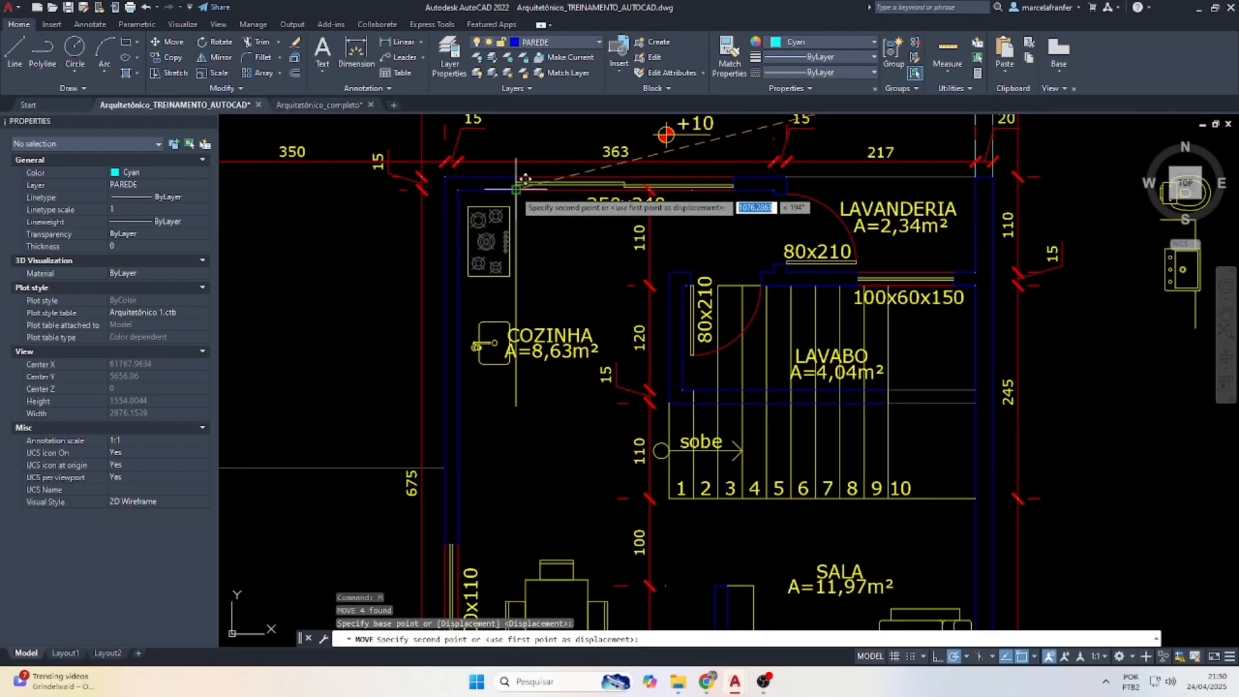
key("Escape")
Move the COZINHA name and area label clear of the counter, into the open floor of the kitchen.
left_click(539, 311)
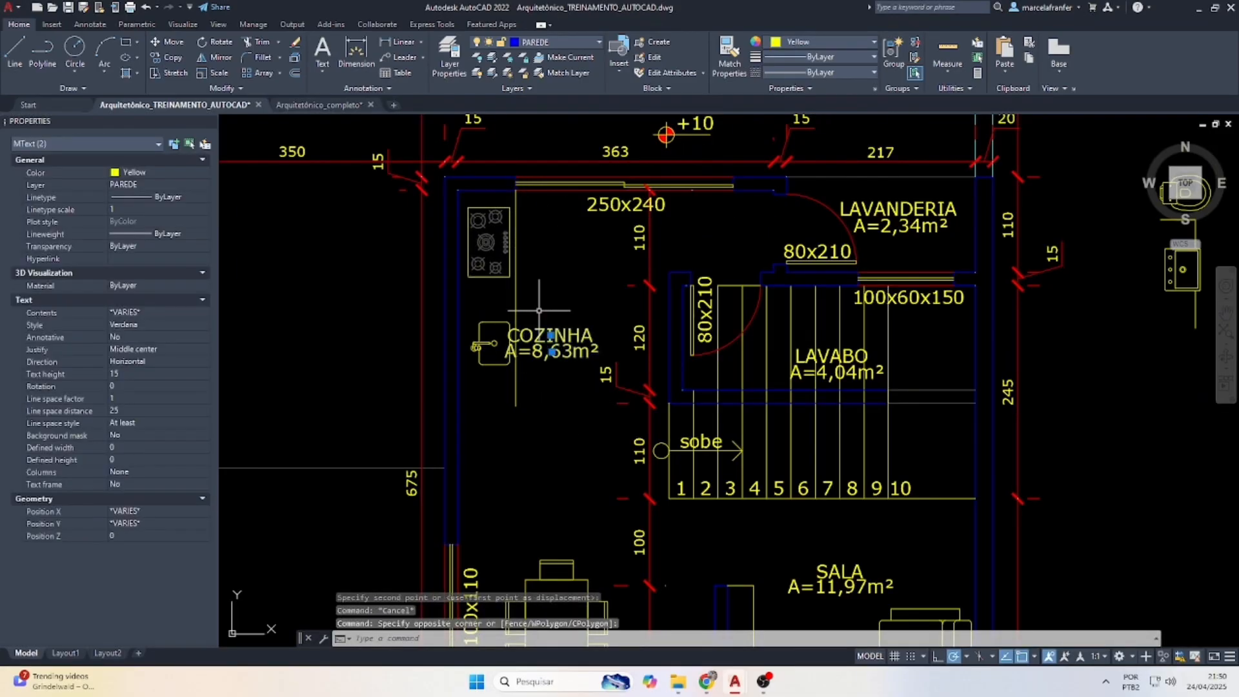
type("m")
key("space")
left_click(554, 352)
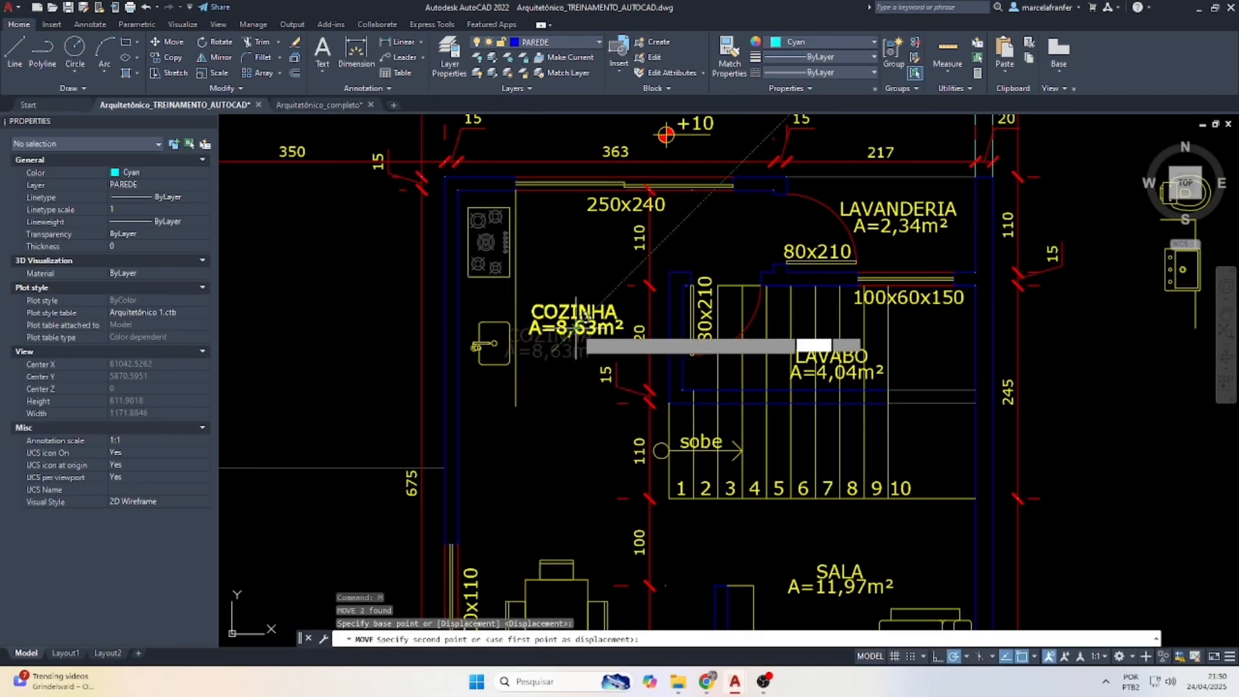
left_click(576, 328)
key("Escape")
Draw a line closing the kitchen counter's lower end, from its front edge to the outer wall.
scroll(591, 263, "down", 2)
scroll(525, 376, "up", 2)
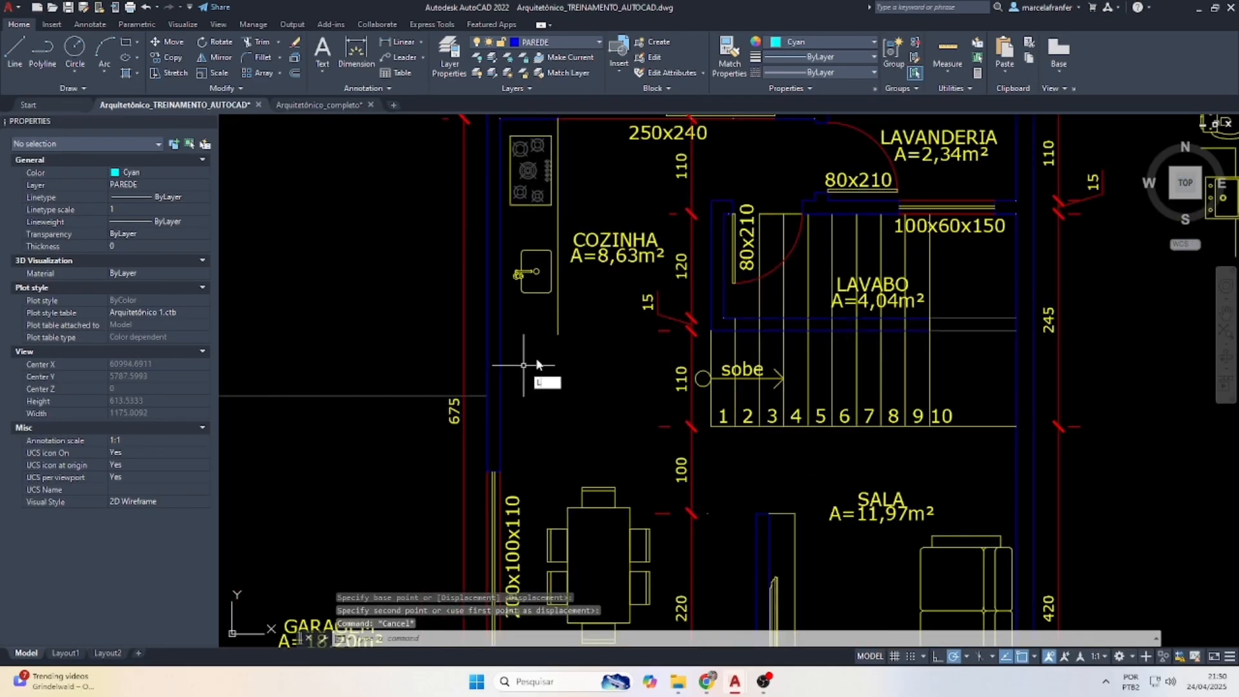
key("space")
left_click(558, 335)
left_click(502, 333)
key("Escape")
Match the counter's closing line to the properties of its front edge line.
left_click(569, 315)
left_click(535, 317)
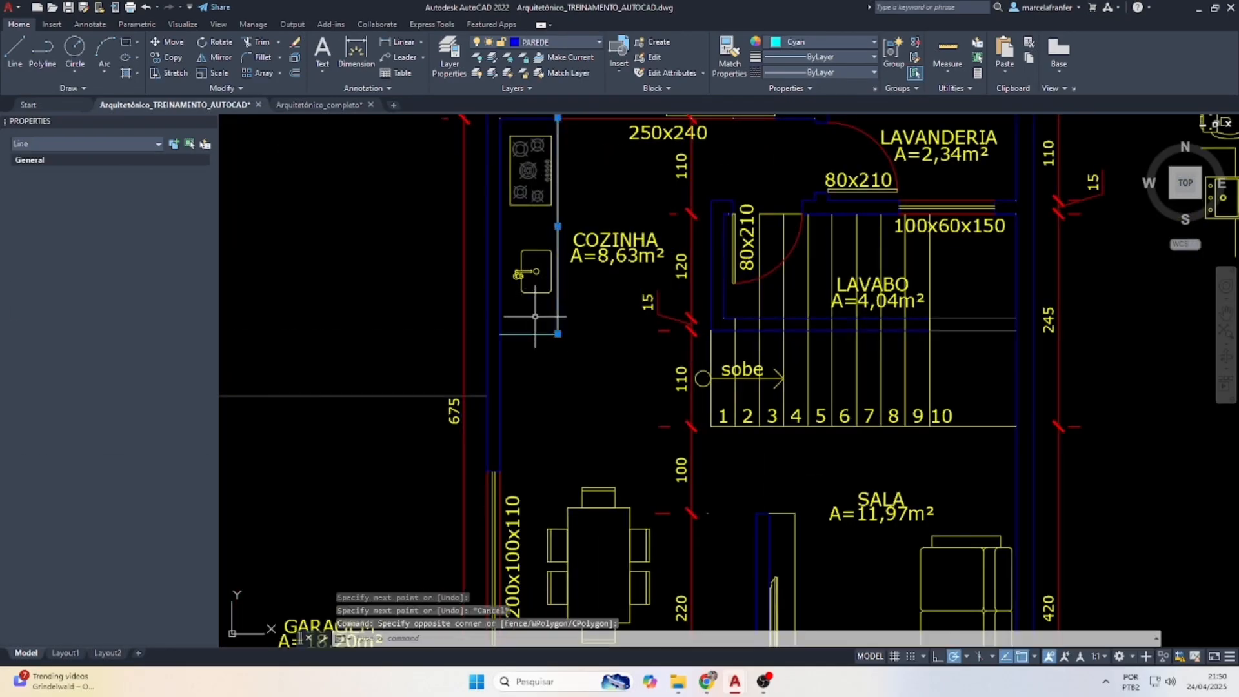
type("ma")
key("space")
left_click(550, 340)
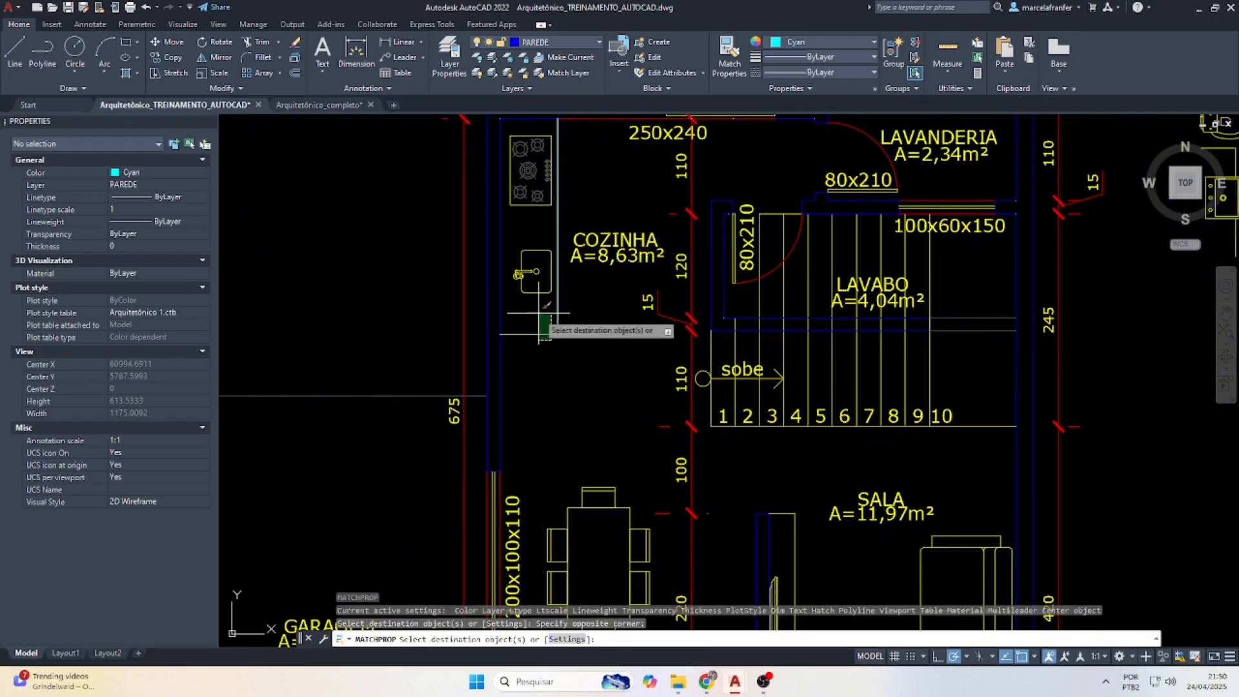
key("Escape")
Check the kitchen counter's length with a linear dimension without placing it.
left_click(405, 46)
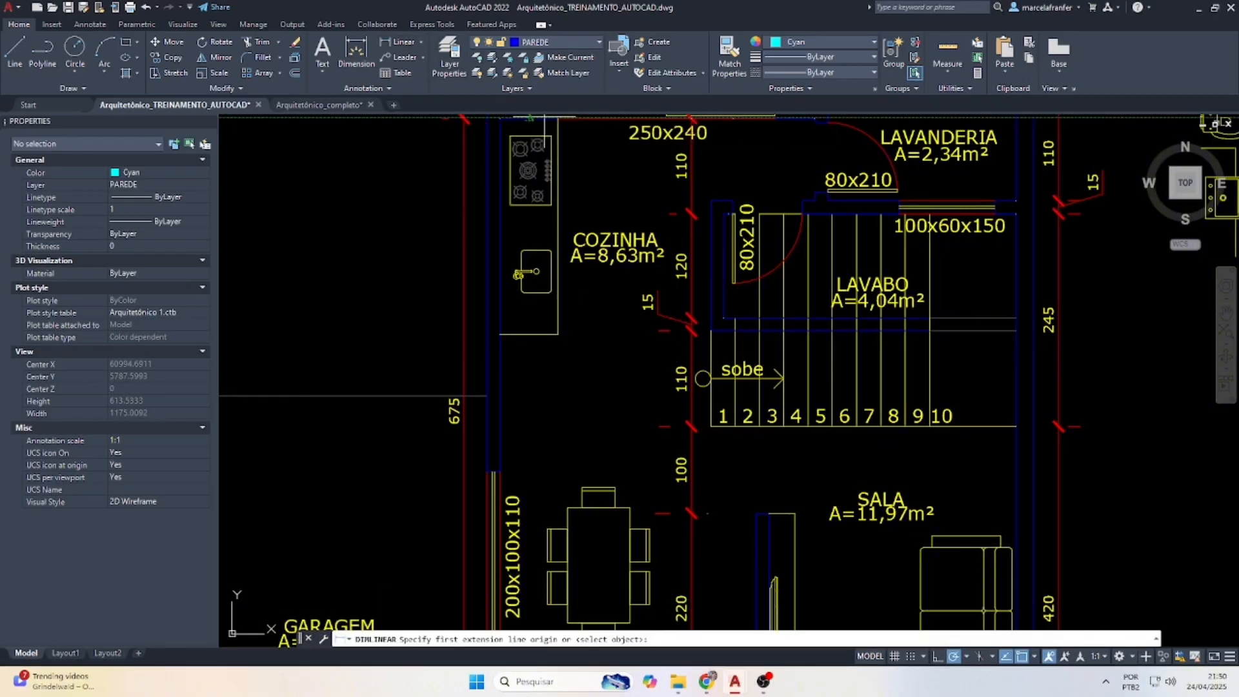
left_click(558, 118)
left_click(558, 335)
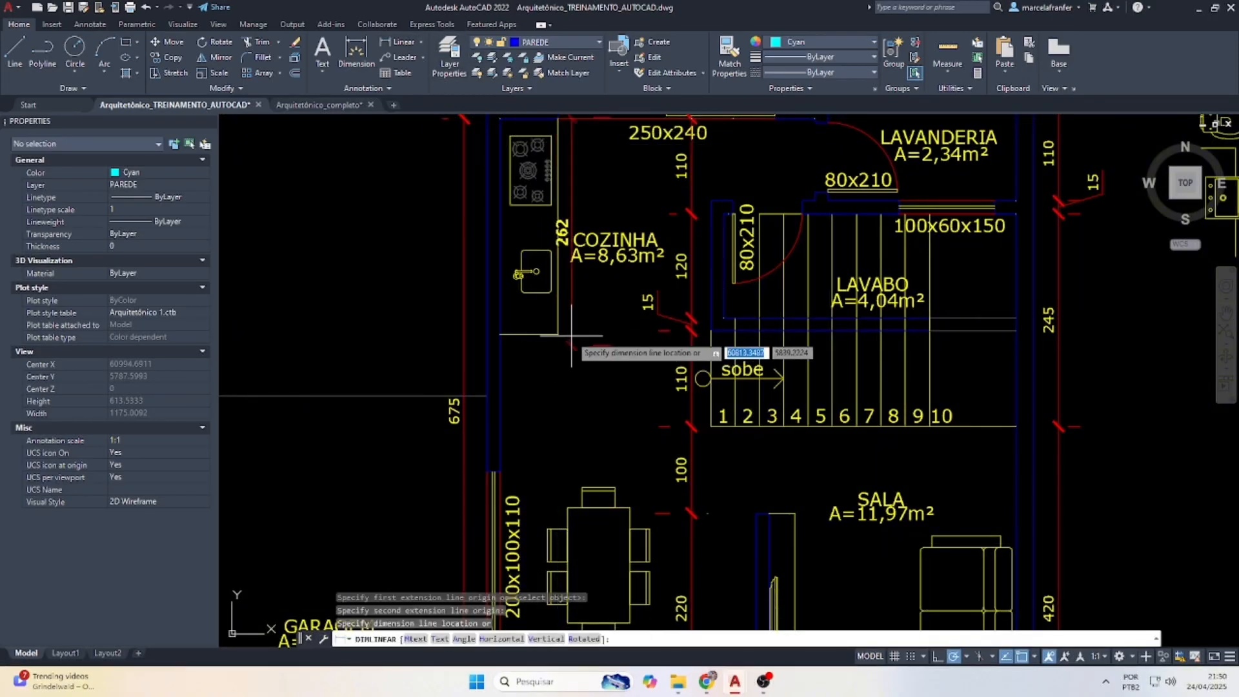
key("Escape")
key("space")
left_click(556, 335)
left_click(557, 118)
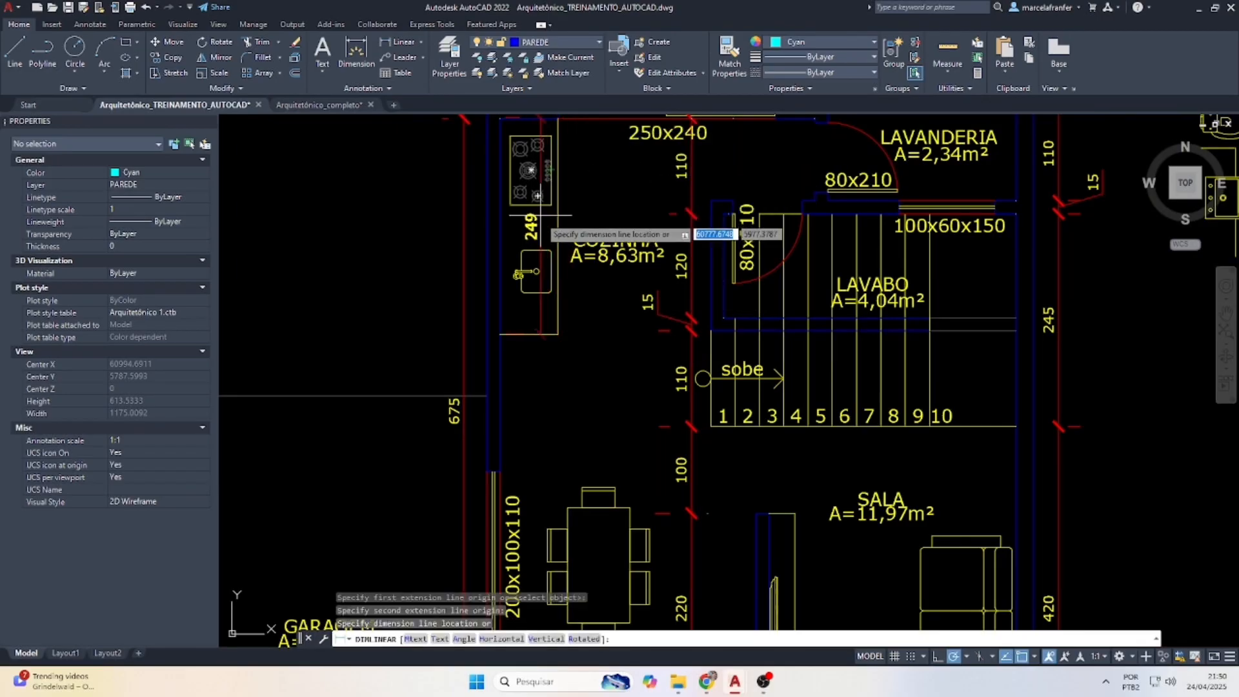
scroll(553, 320, "up", 6)
key("Escape")
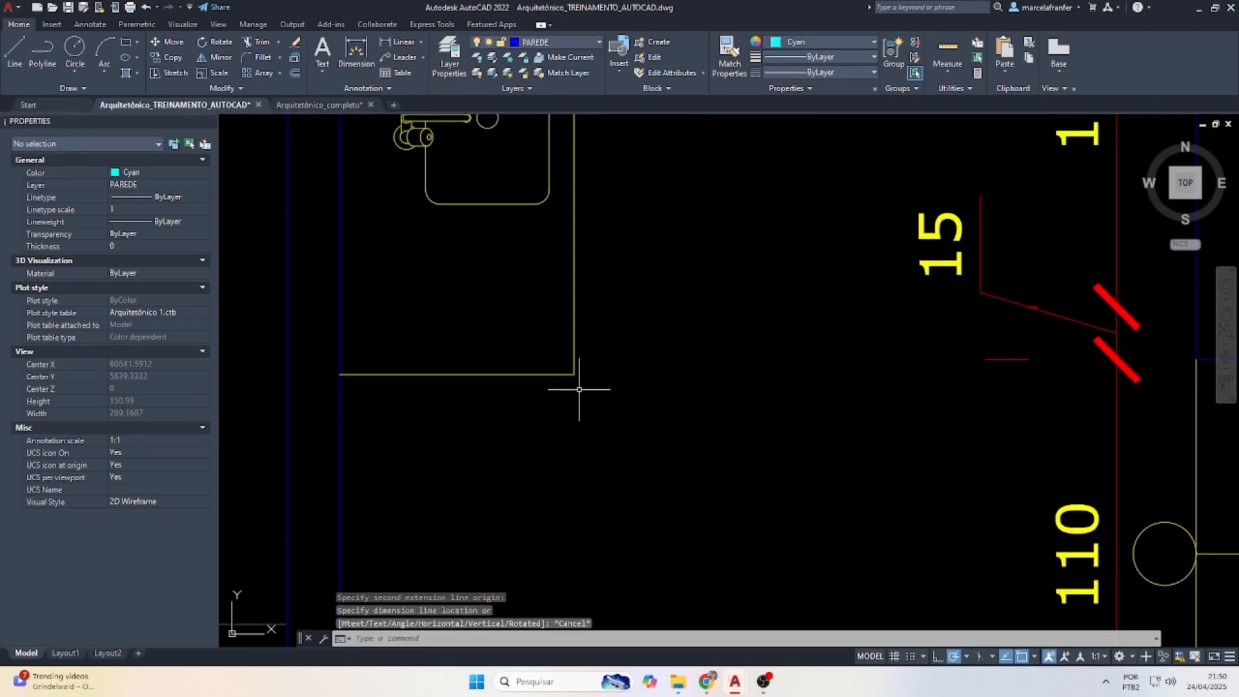
Check the kitchen counter's depth with a linear dimension without placing it.
key("space")
left_click(574, 373)
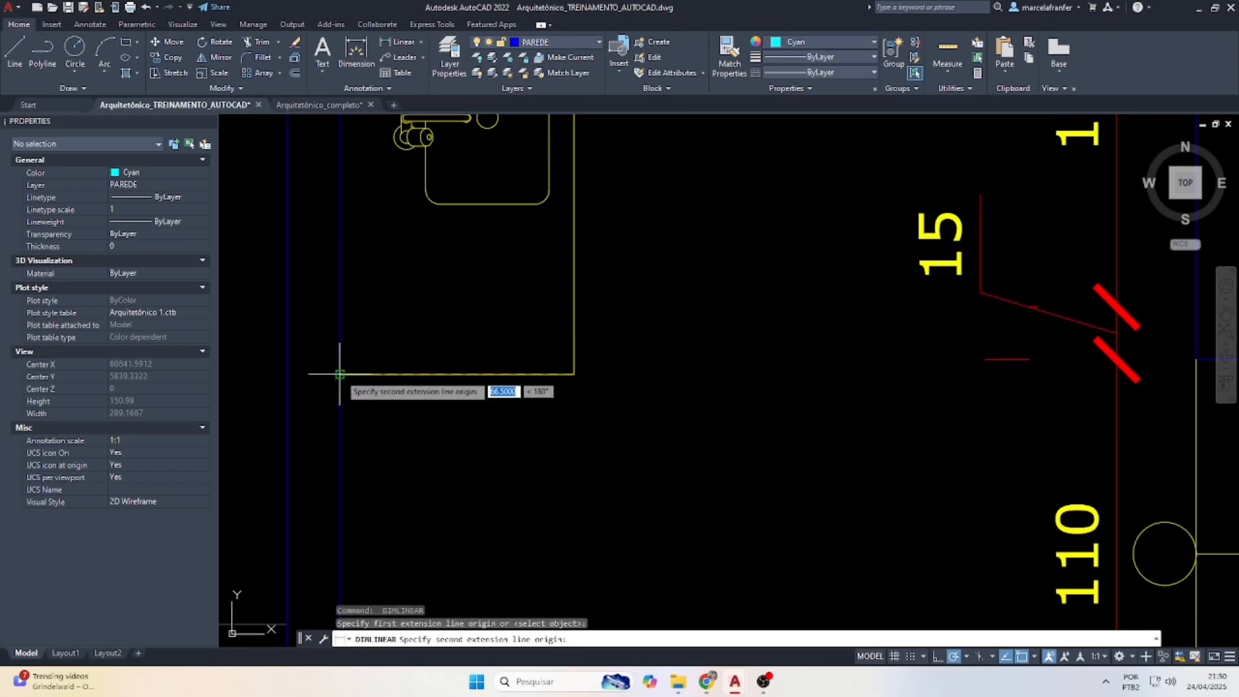
left_click(340, 373)
scroll(508, 423, "down", 5)
key("Escape")
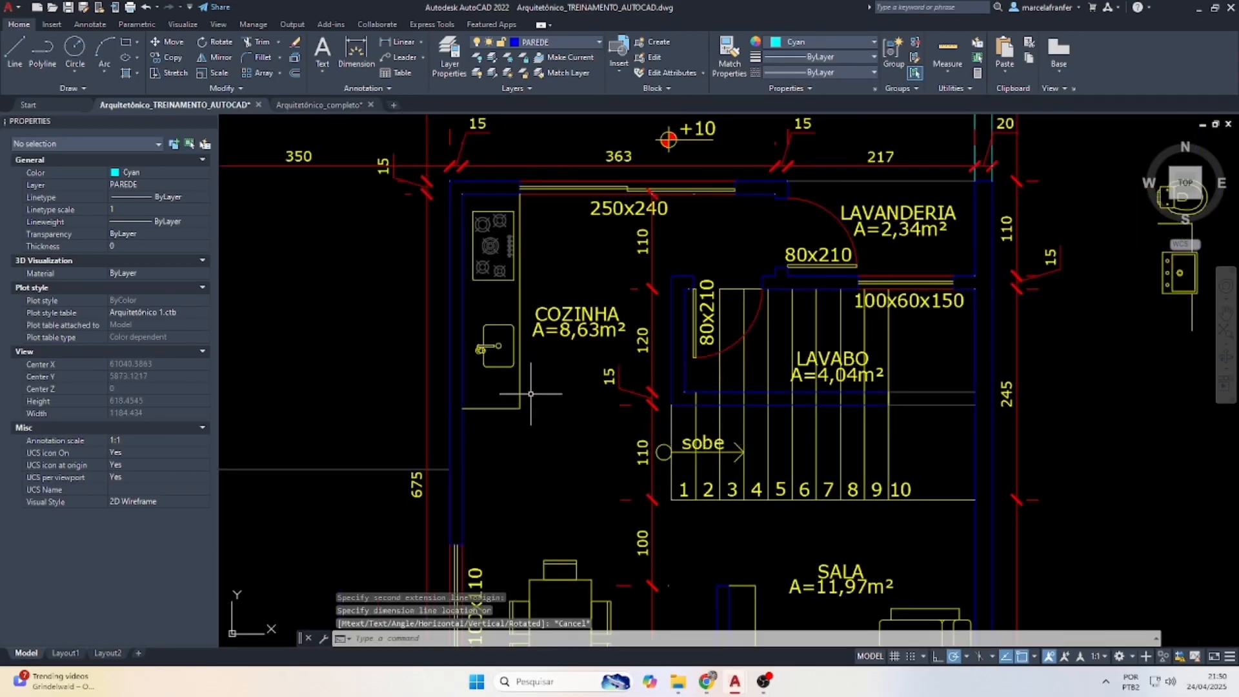
Rotate the refrigerator block beside the plan a quarter turn so its front faces away from the house.
scroll(439, 326, "down", 5)
scroll(460, 323, "up", 5)
scroll(400, 281, "down", 2)
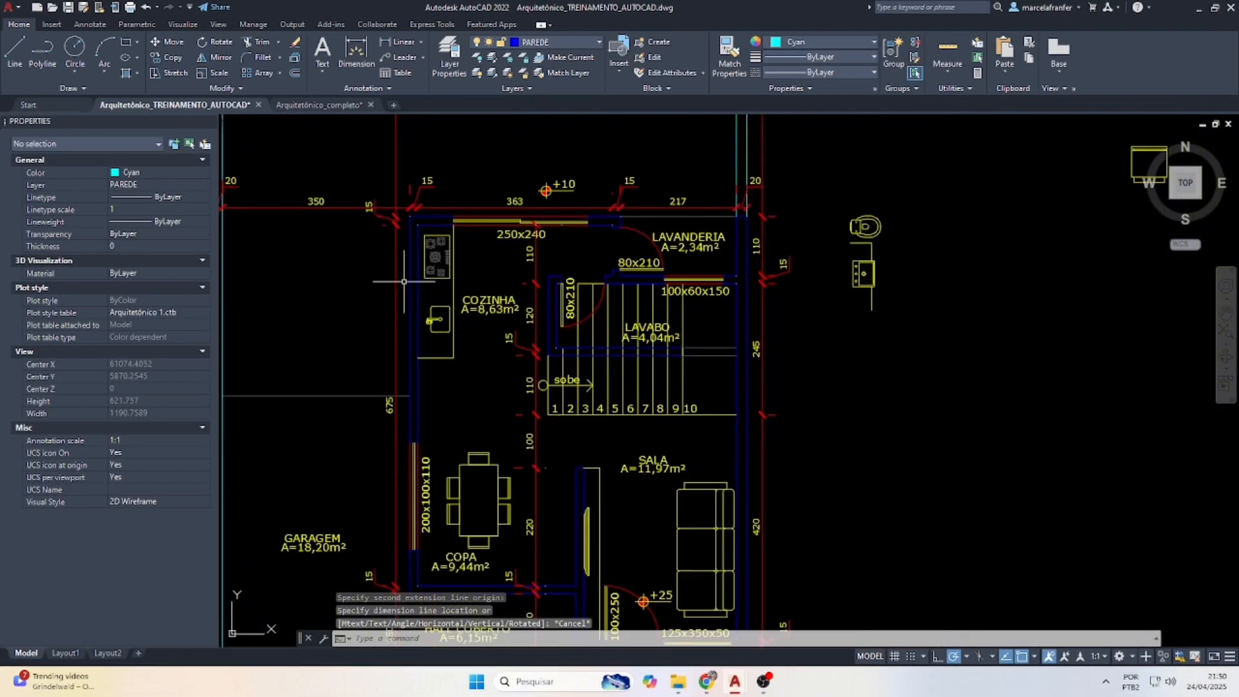
scroll(783, 196, "down", 2)
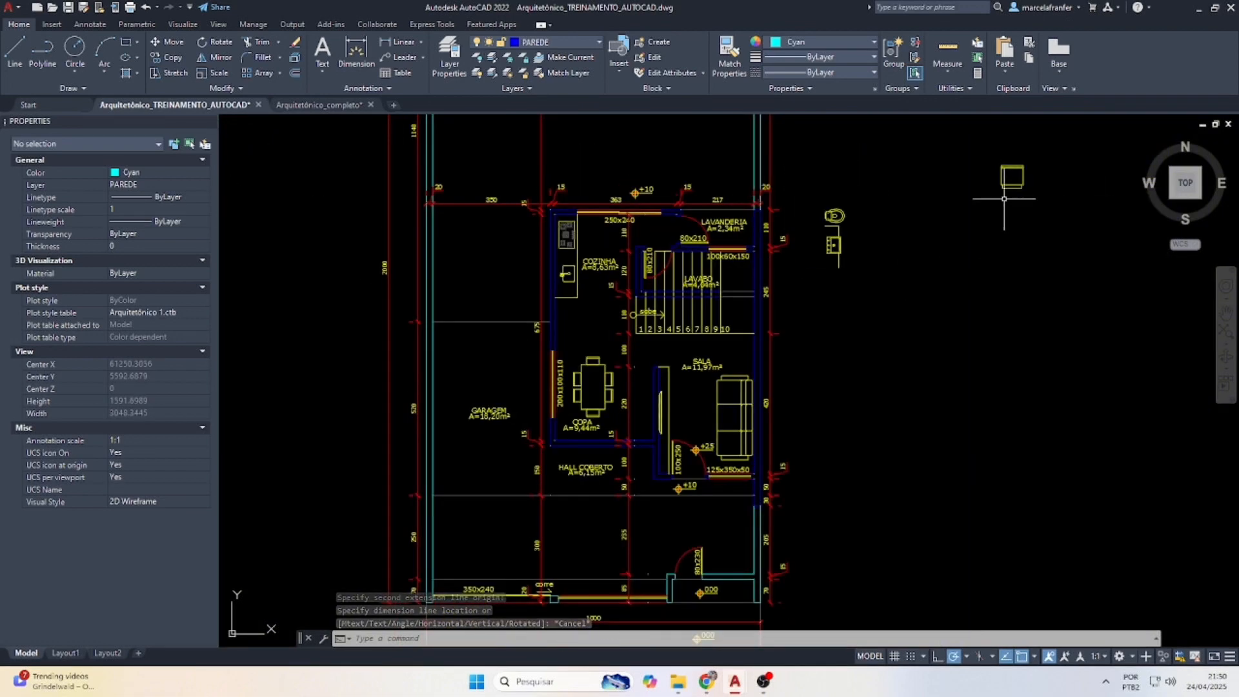
left_click(1008, 169)
type("ro")
key("Return")
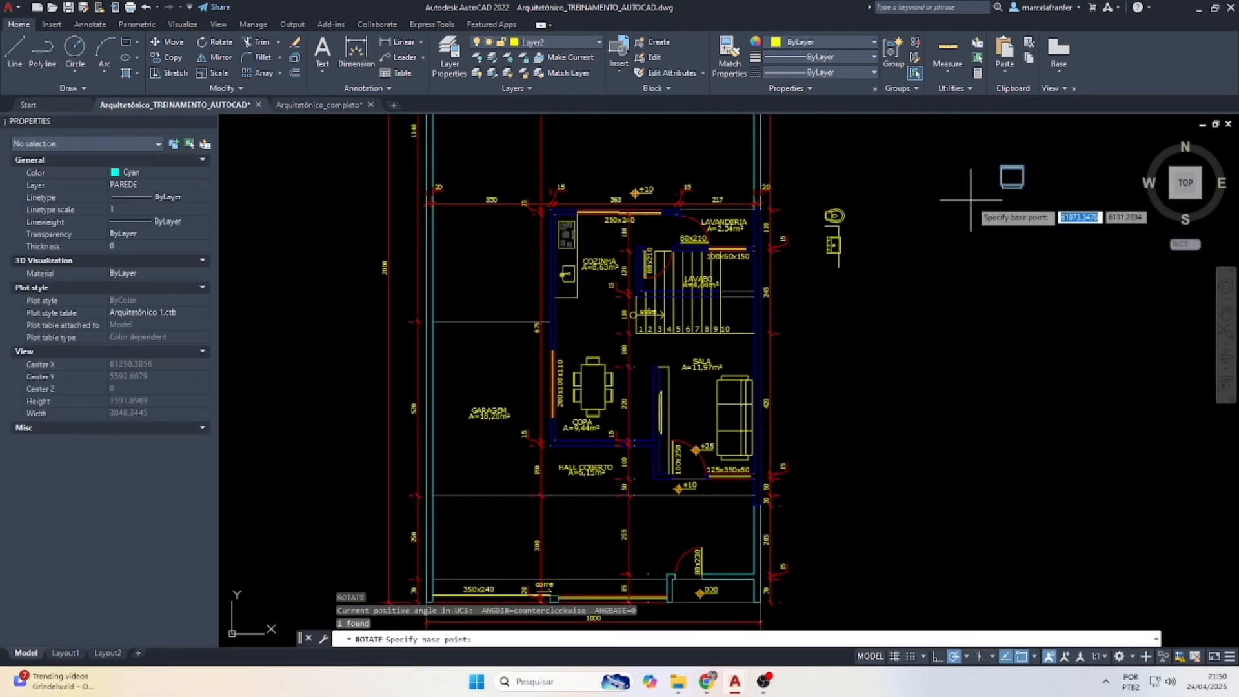
left_click(1013, 189)
left_click(1013, 270)
Move the refrigerator into the kitchen, against the outer wall just below the end of the counter.
left_click(1032, 268)
left_click(992, 180)
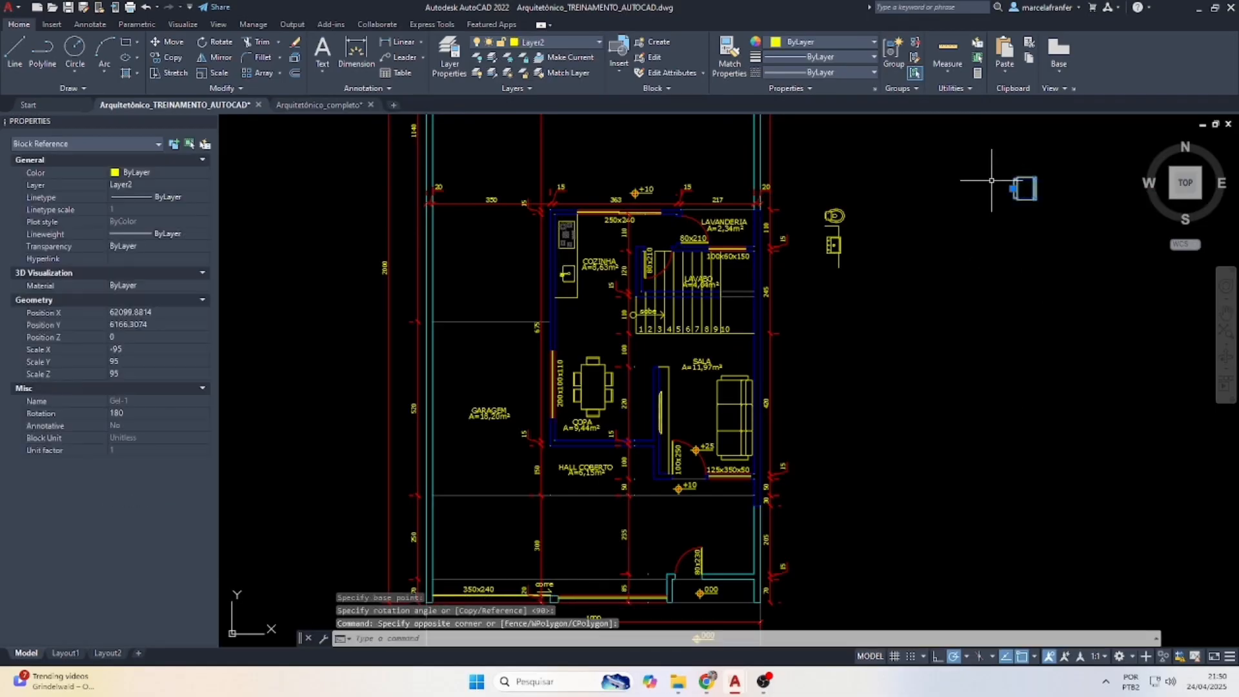
type("m")
key("Return")
left_click(1023, 189)
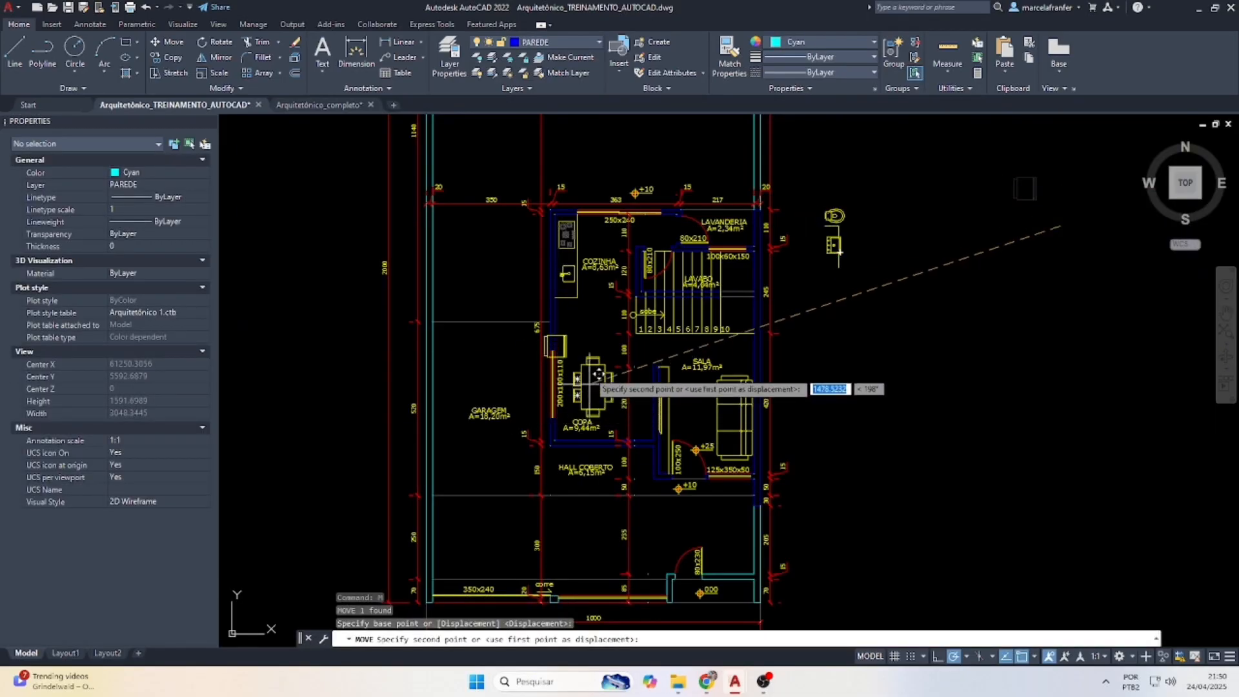
scroll(592, 371, "up", 4)
key("Escape")
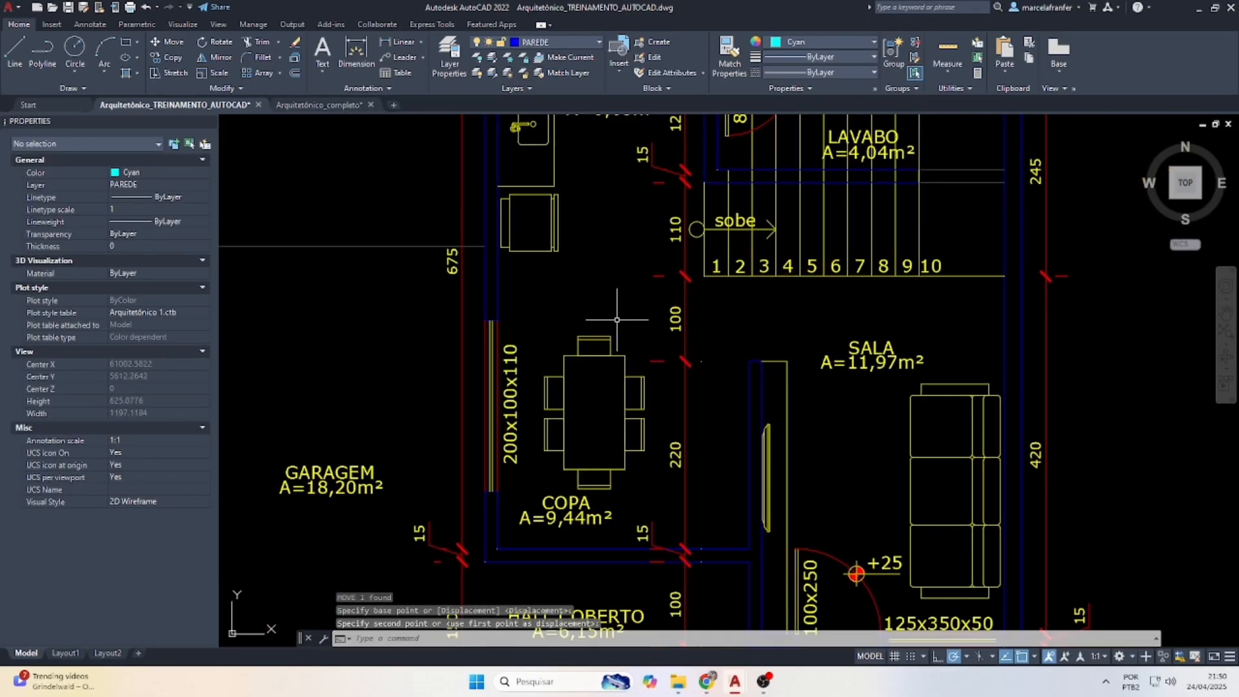
Rotate the toilet and washbasin set beside the plan a quarter turn so its counter line runs horizontally.
scroll(577, 340, "down", 4)
scroll(555, 200, "down", 2)
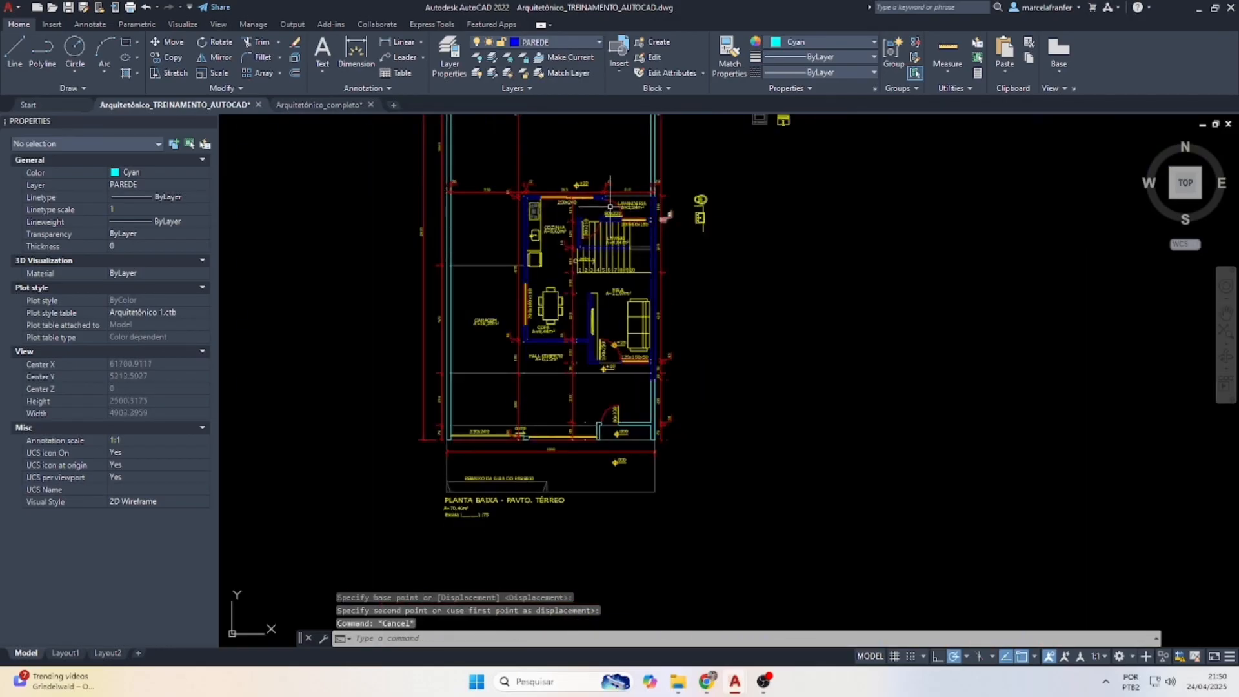
scroll(691, 251, "up", 2)
left_click(743, 320)
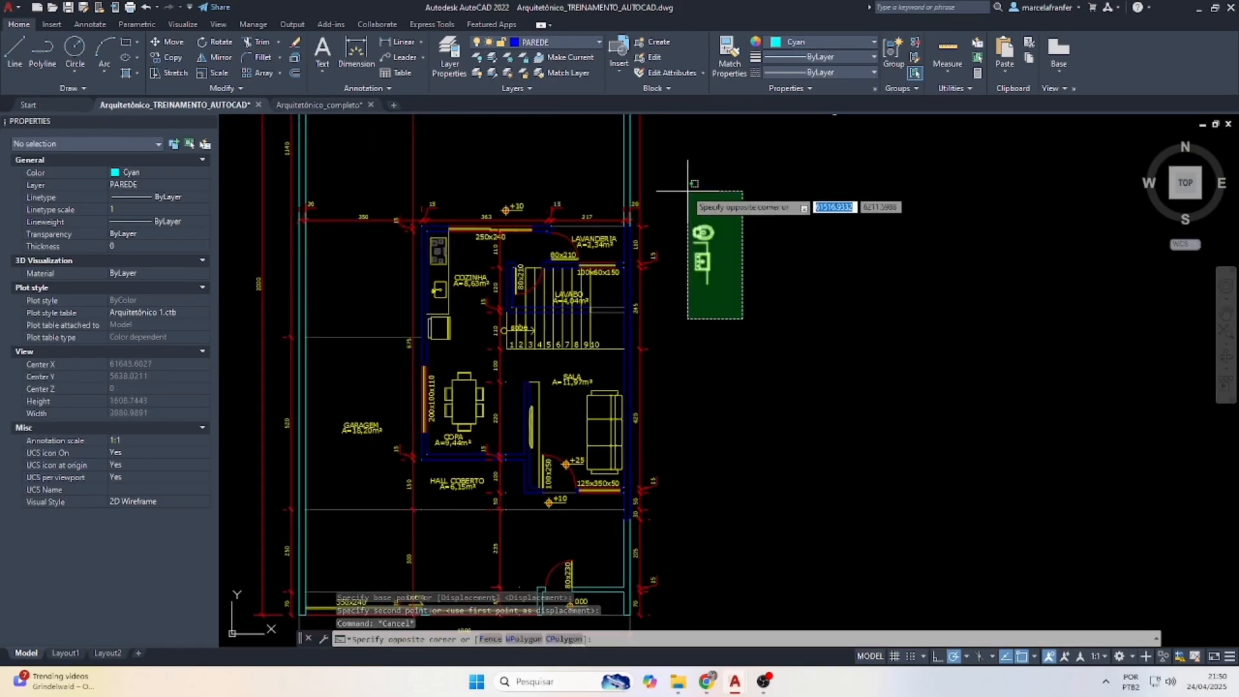
left_click(685, 189)
type("ro")
key("Return")
left_click(708, 254)
key("Escape")
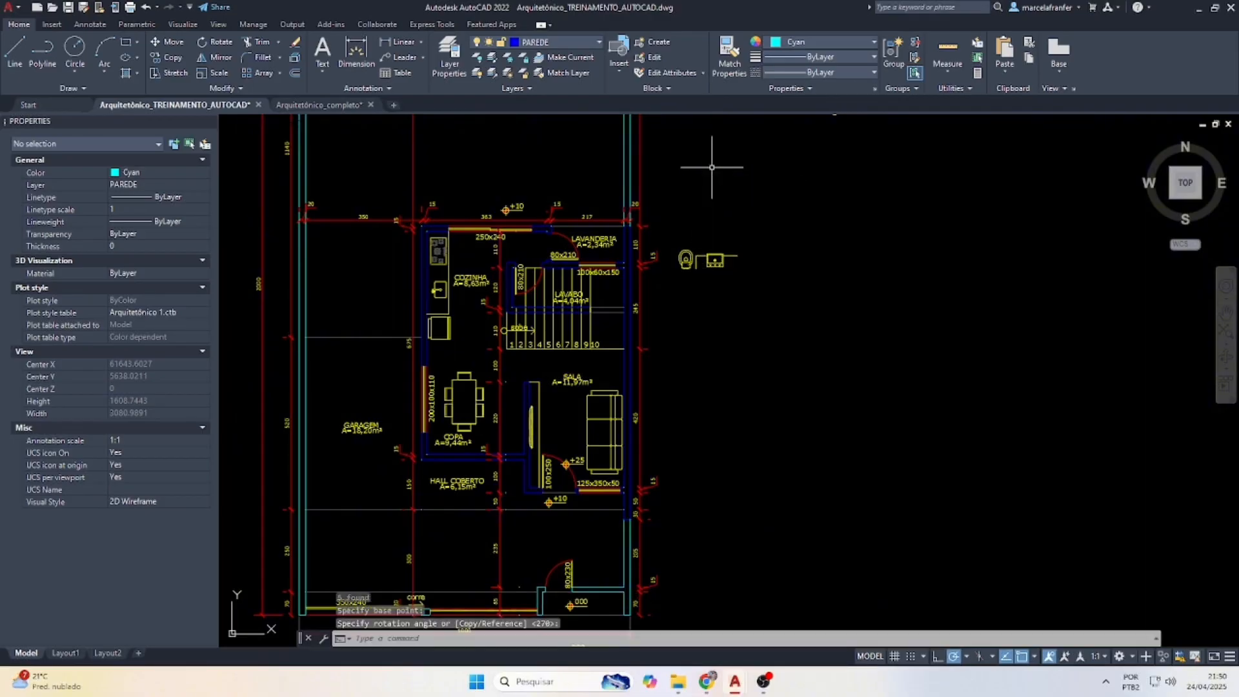
Mirror the toilet and washbasin set about a vertical line at the counter's free end, erasing the source objects.
scroll(675, 277, "up", 2)
left_click(639, 180)
left_click(745, 271)
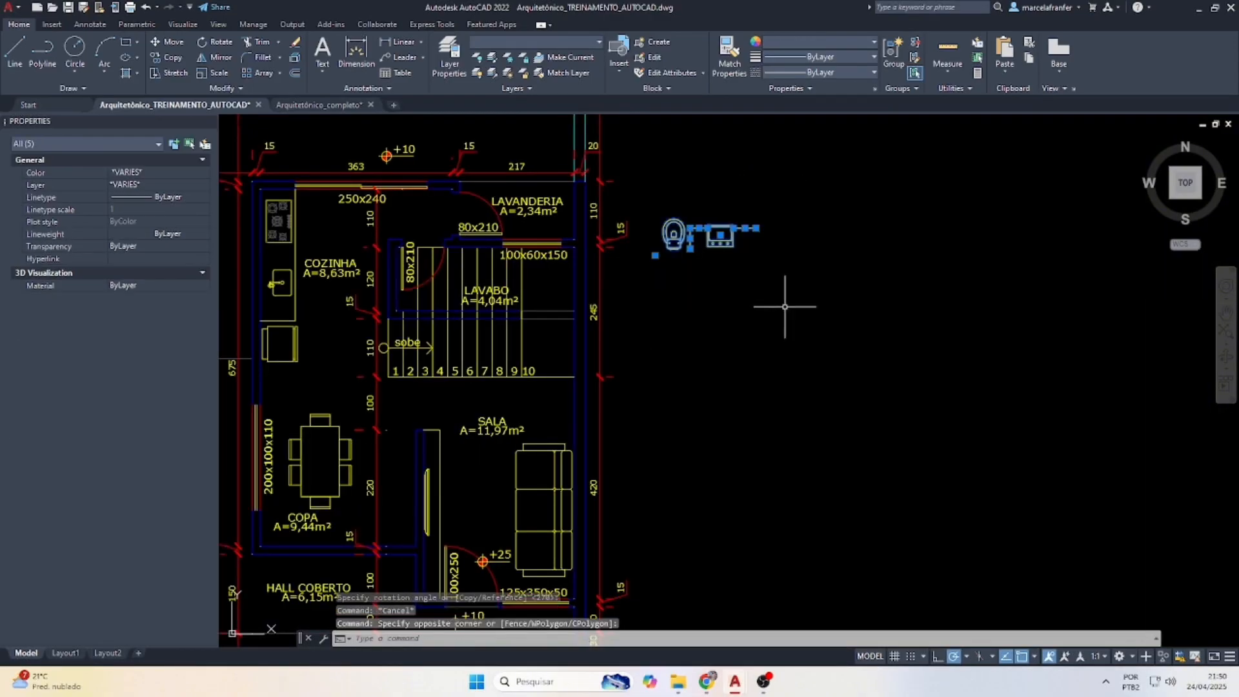
type("mi")
key("Return")
left_click(755, 228)
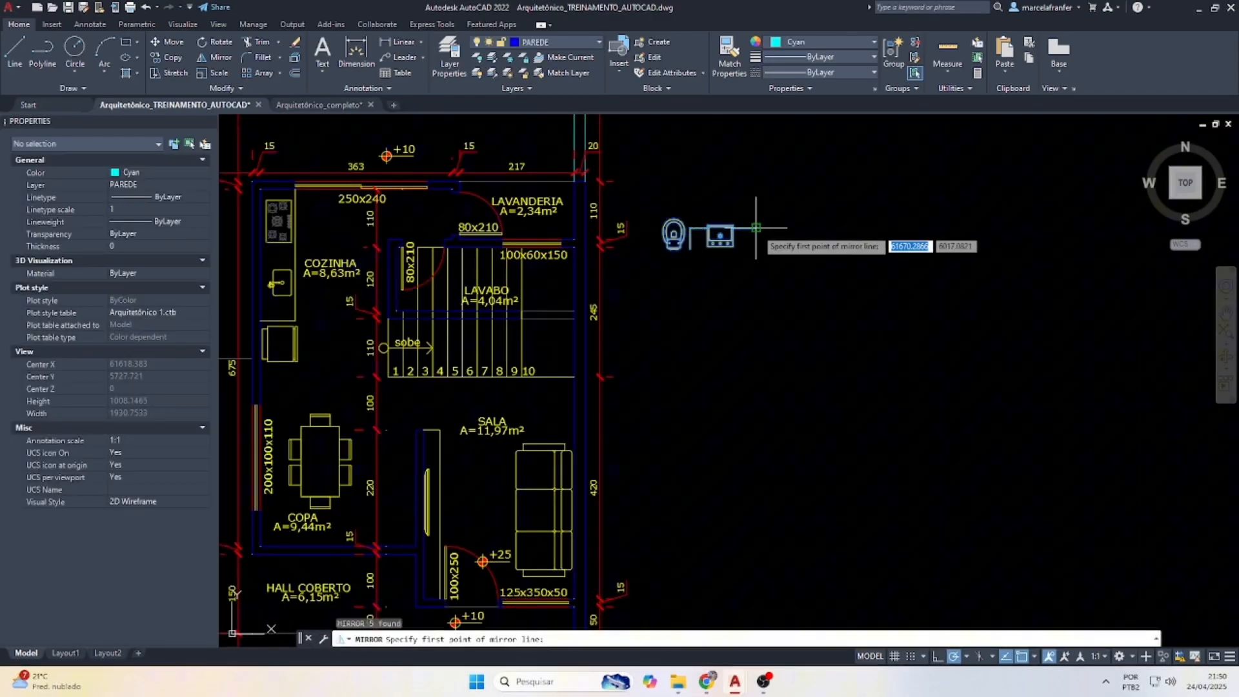
left_click(769, 317)
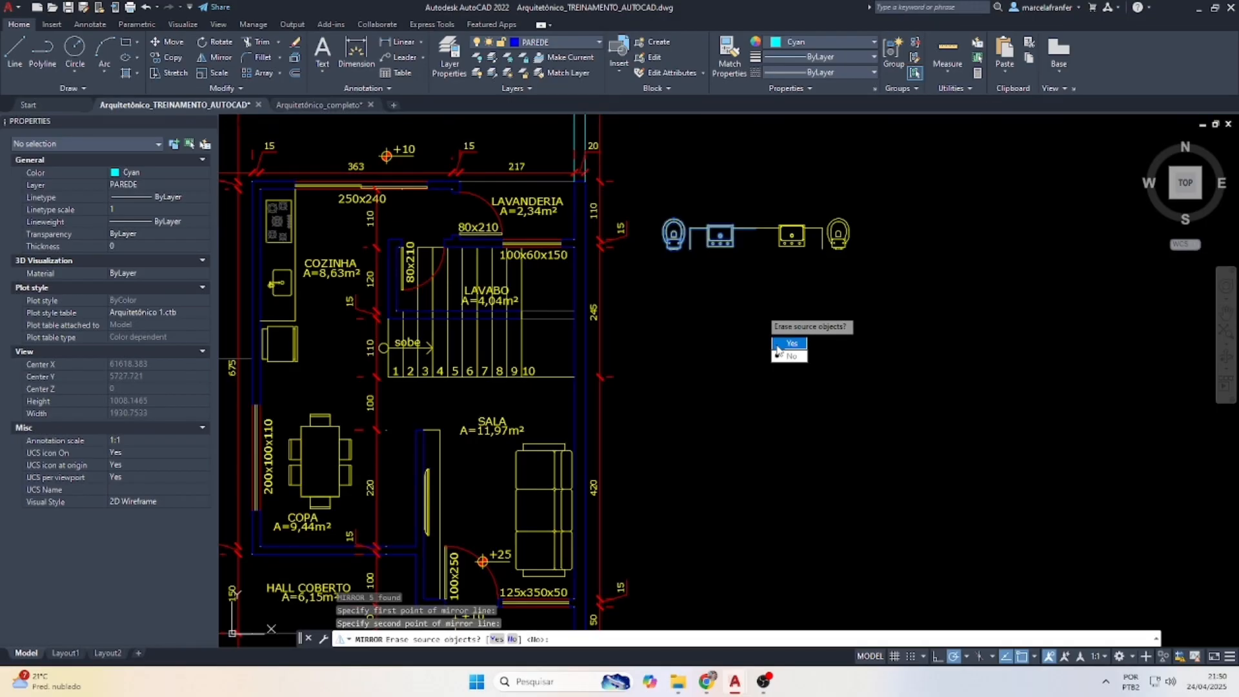
left_click(789, 343)
Move the mirrored toilet and washbasin set into the lavabo, beside the door swing and near the lower wall.
left_click(735, 194)
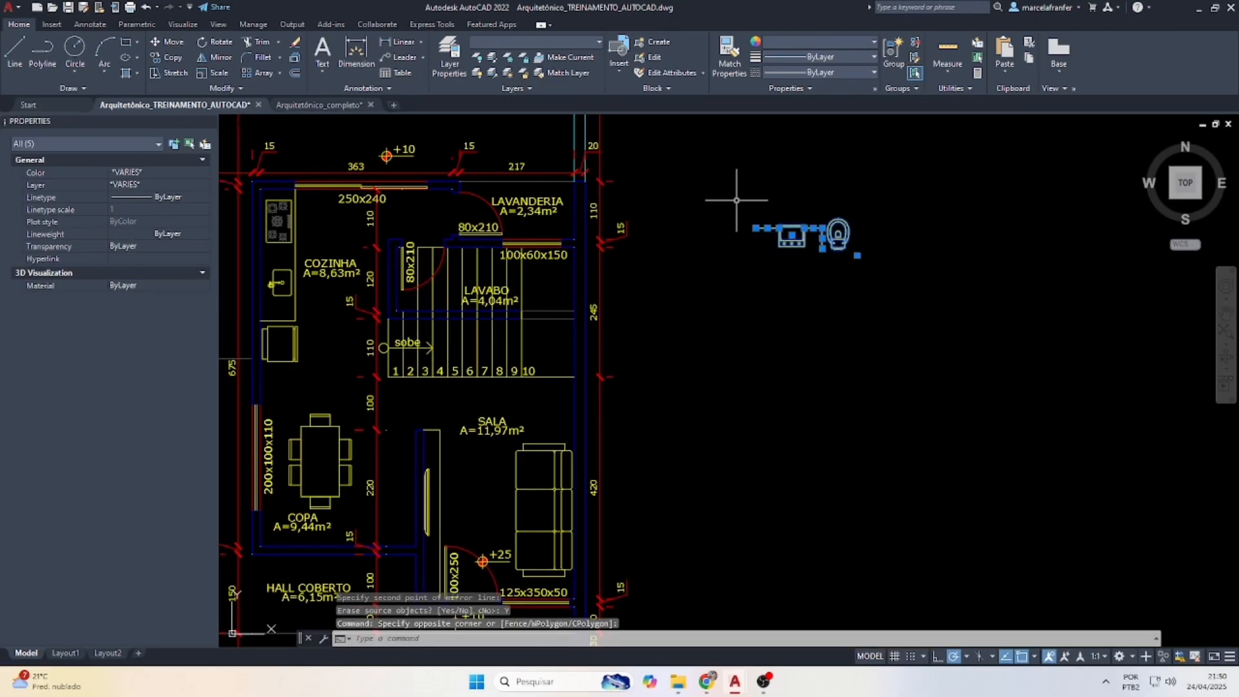
type("m")
key("Return")
left_click(755, 225)
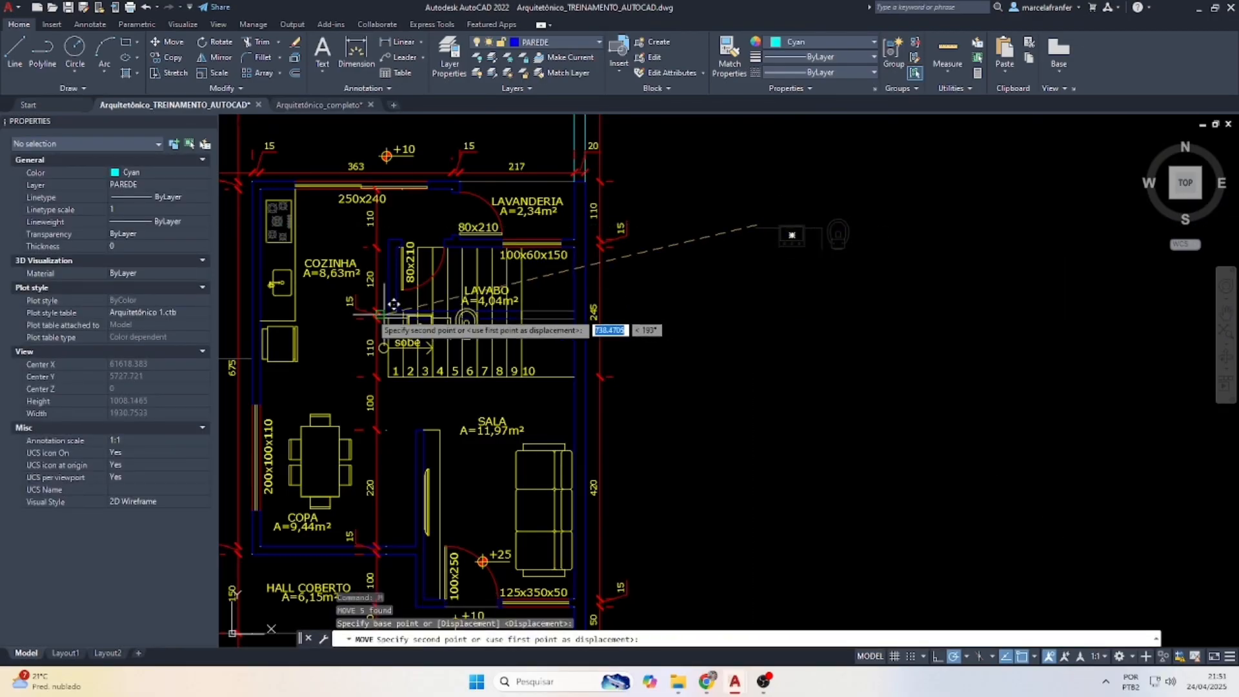
scroll(441, 278, "up", 4)
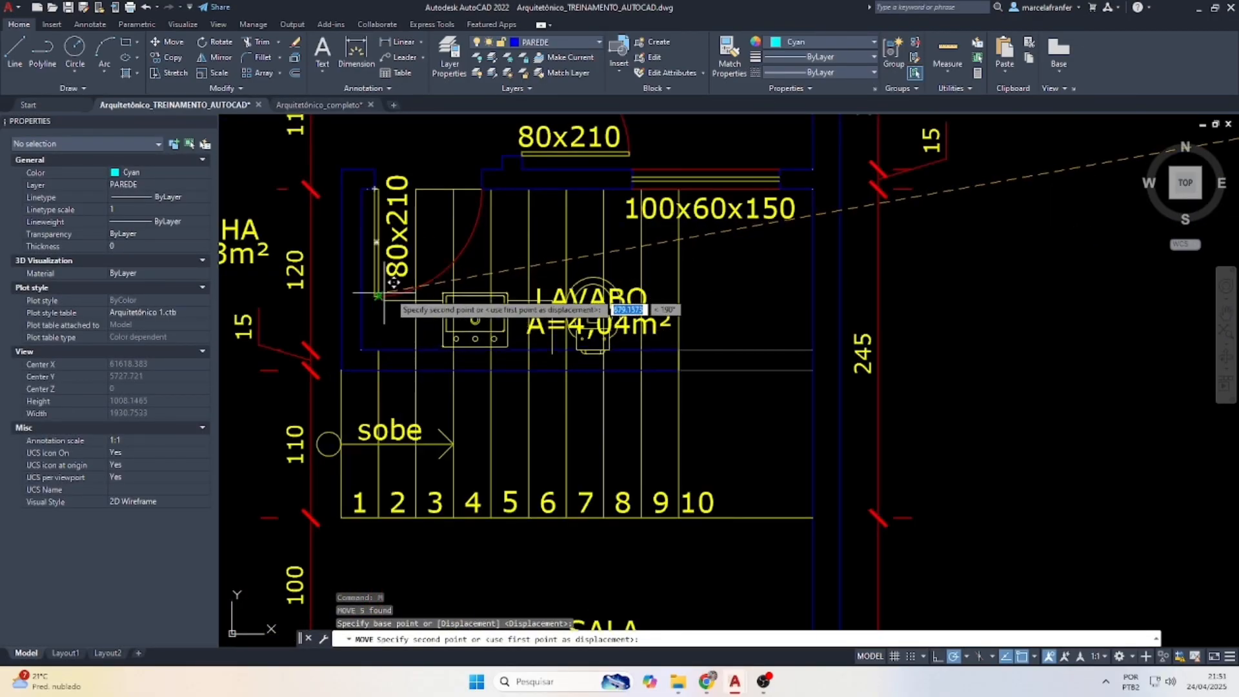
left_click(435, 284)
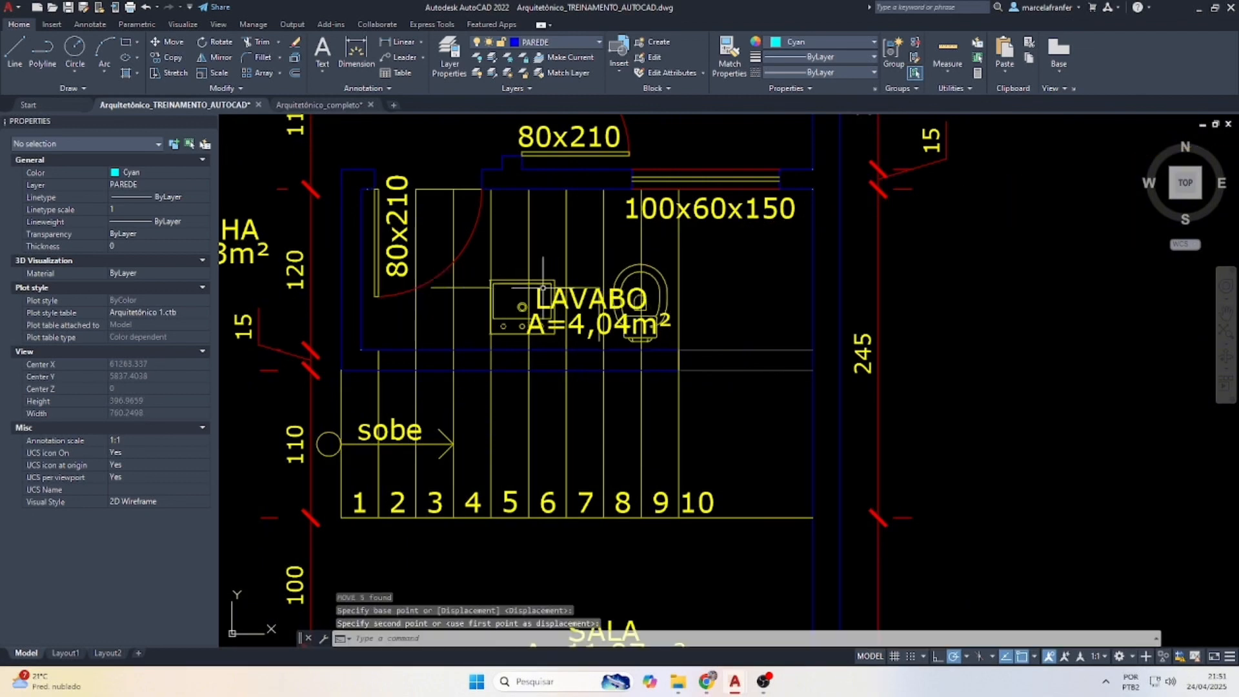
key("Escape")
Move the LAVABO room name and its area text up to a clear spot above the washbasin.
scroll(563, 297, "up", 2)
left_click(603, 299)
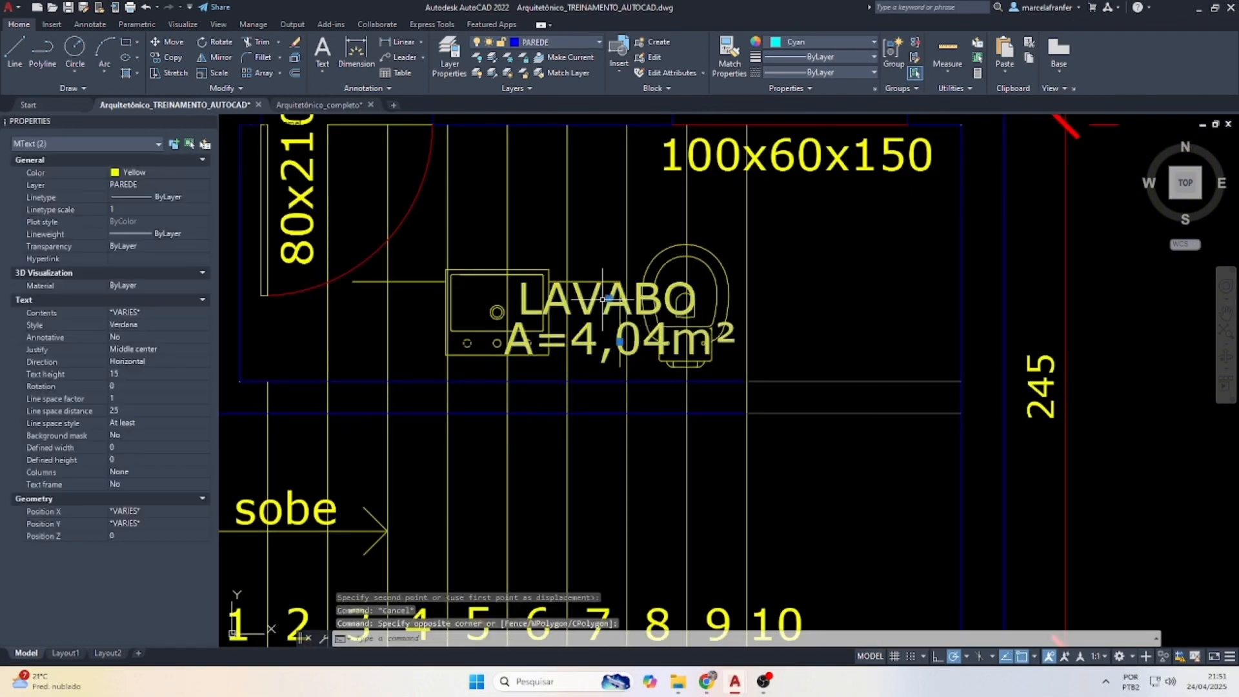
key("Return")
left_click(596, 340)
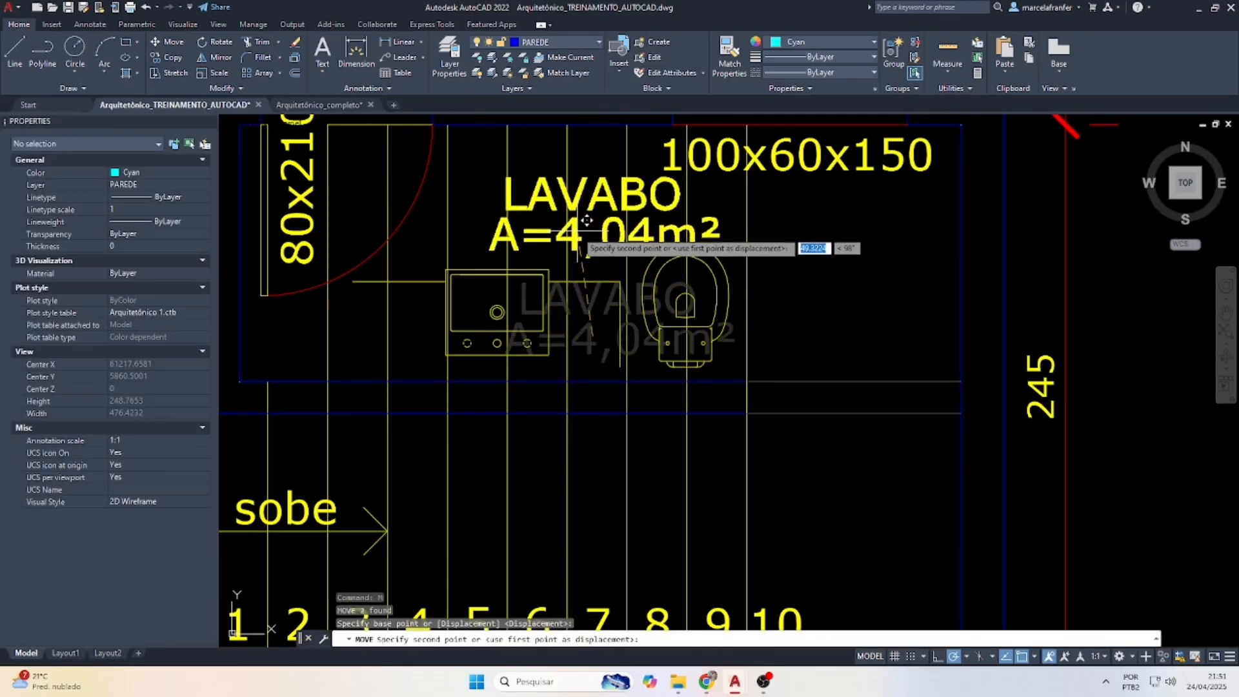
left_click(531, 228)
key("Escape")
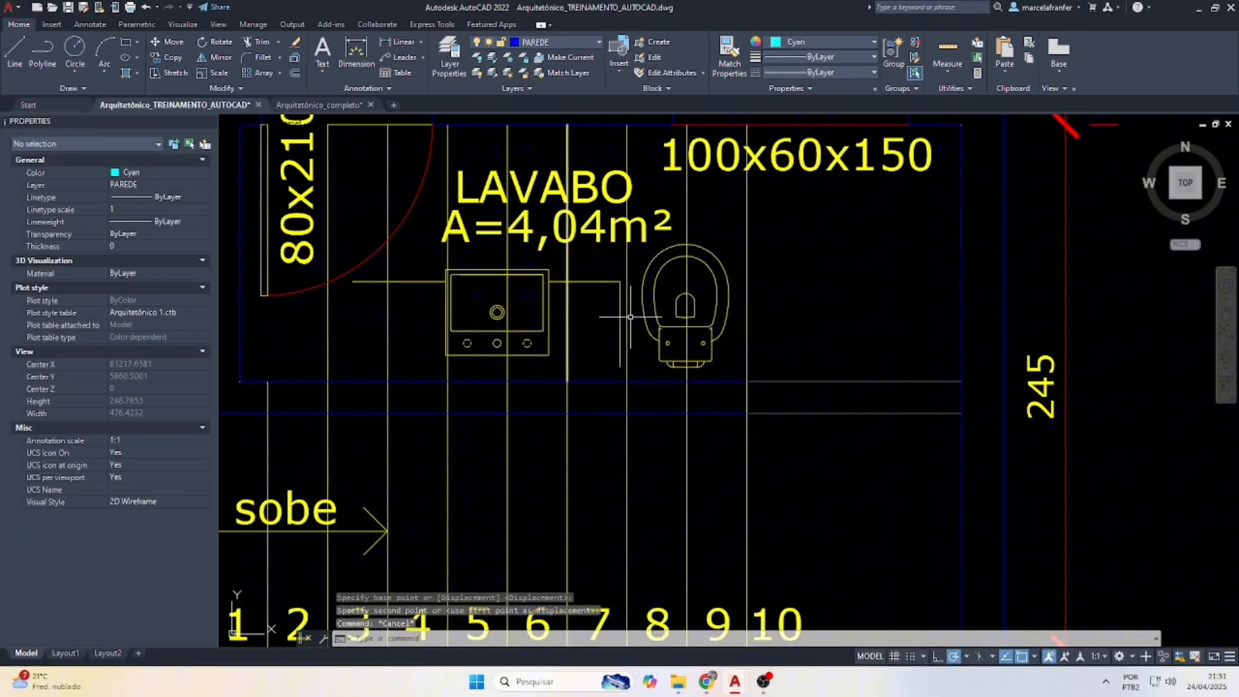
Move the lavabo toilet horizontally away from the washbasin counter, toward the outer side wall.
left_click(677, 326)
type("M")
key("Return")
left_click(691, 308)
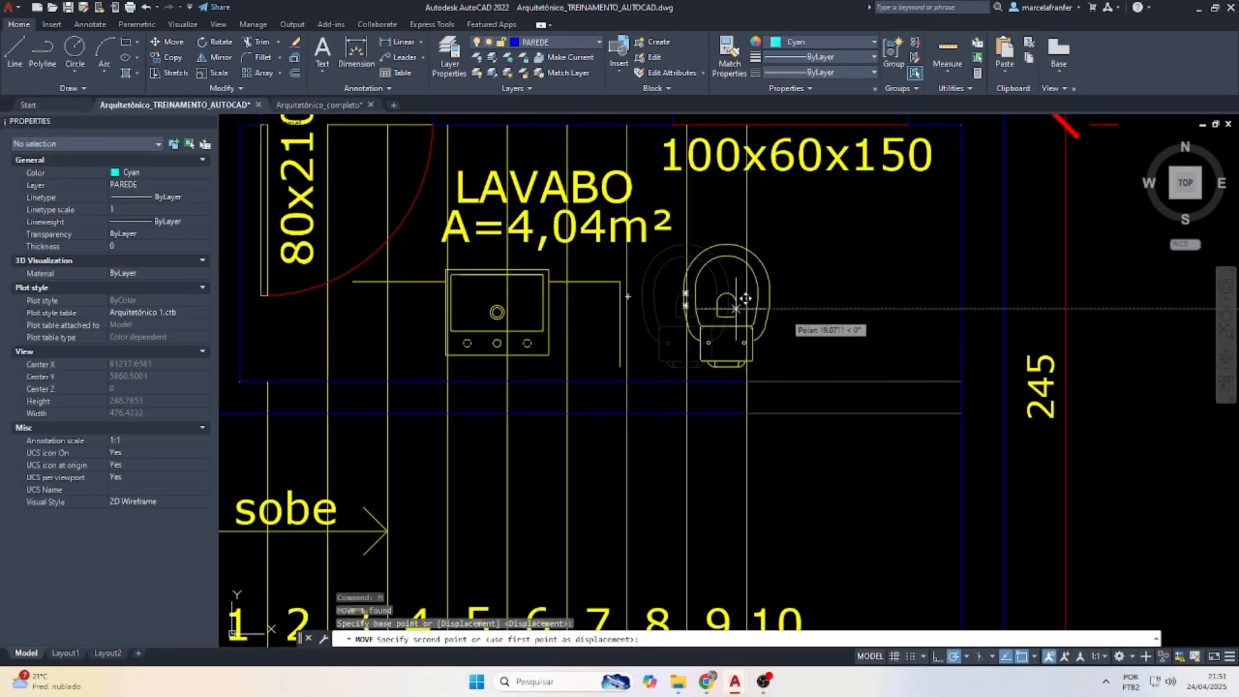
left_click(791, 316)
key("Escape")
scroll(791, 316, "down", 3)
scroll(666, 306, "up", 3)
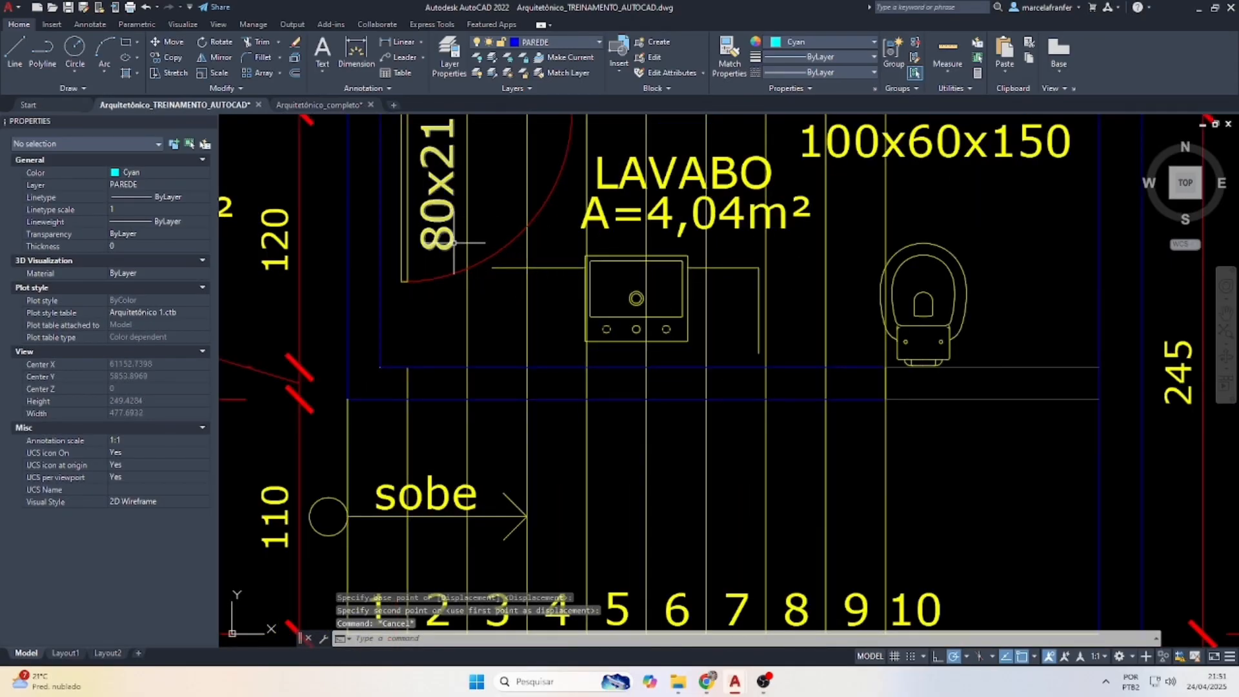
Move the washbasin and its counter lines down so the counter's end line meets the lavabo's lower wall.
left_click(476, 219)
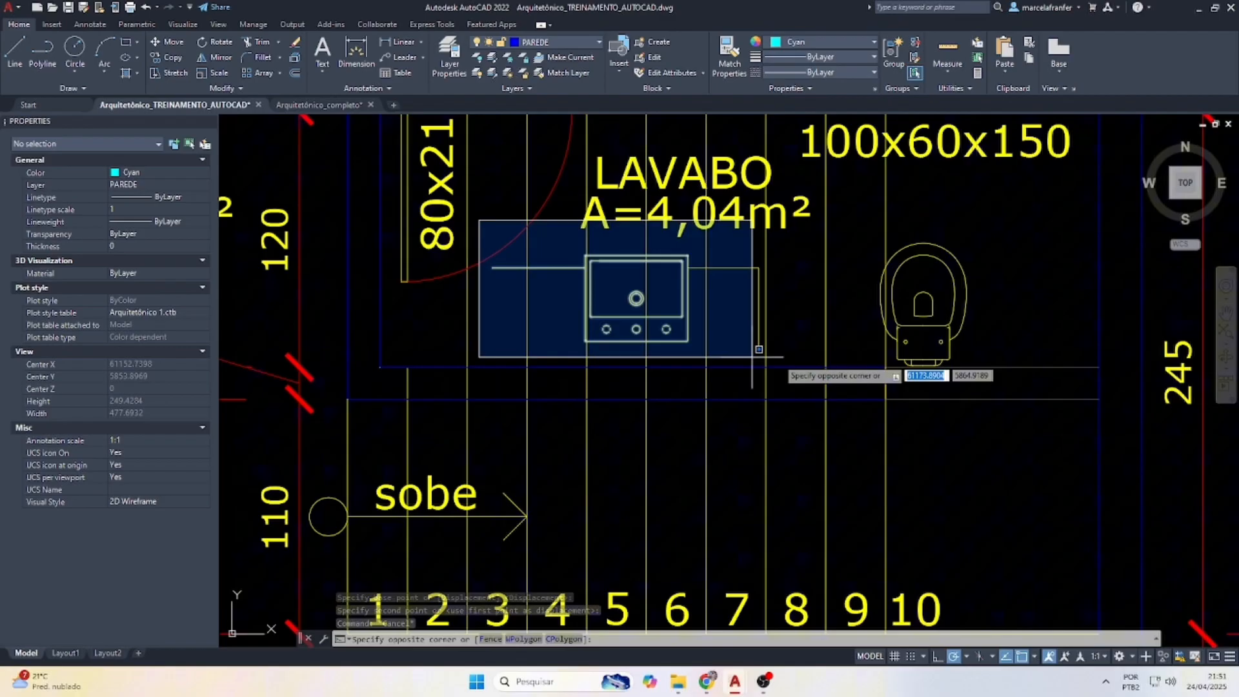
left_click(803, 371)
key("space")
left_click(760, 354)
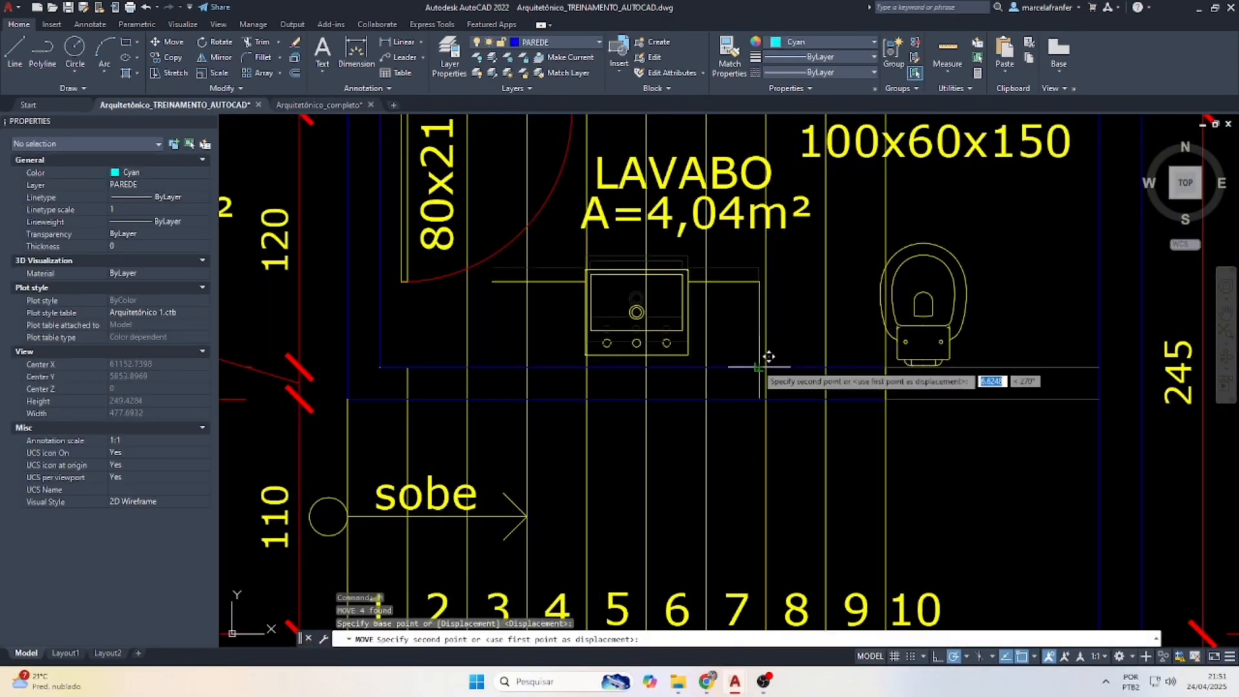
left_click(761, 368)
key("Escape")
Stretch the free end of the washbasin counter's front line to the lavabo's inner wall on the door side.
left_click(484, 282)
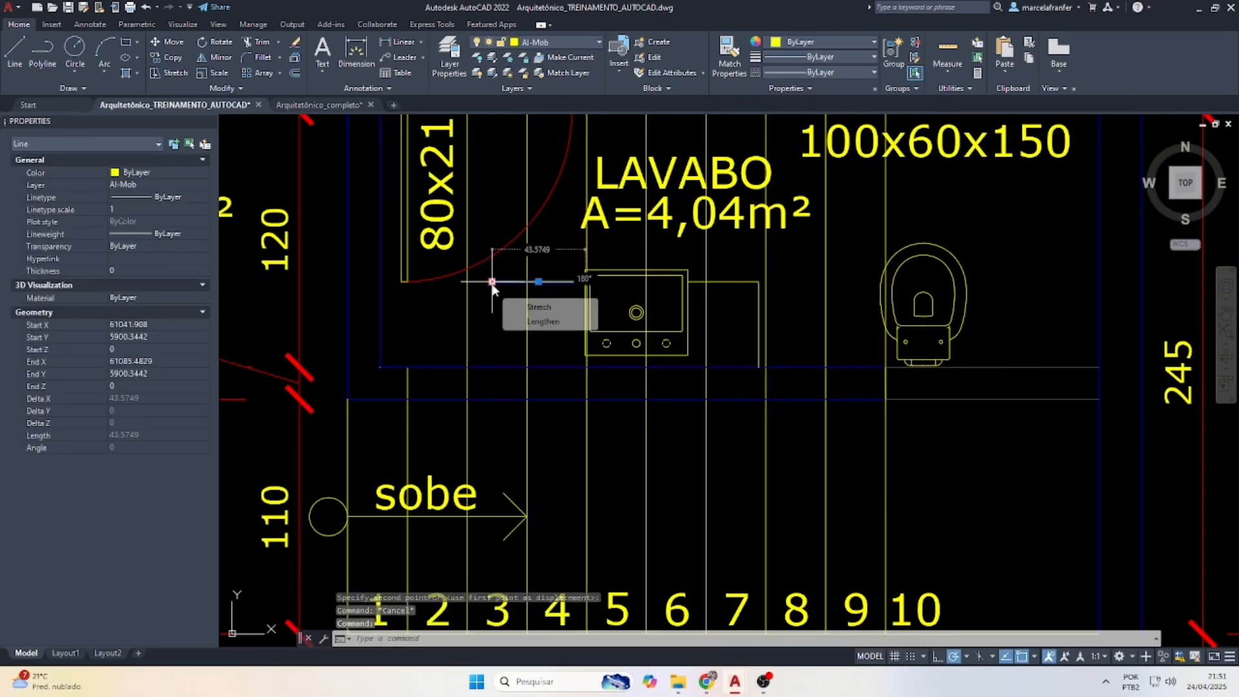
left_click(492, 282)
left_click(381, 282)
key("Escape")
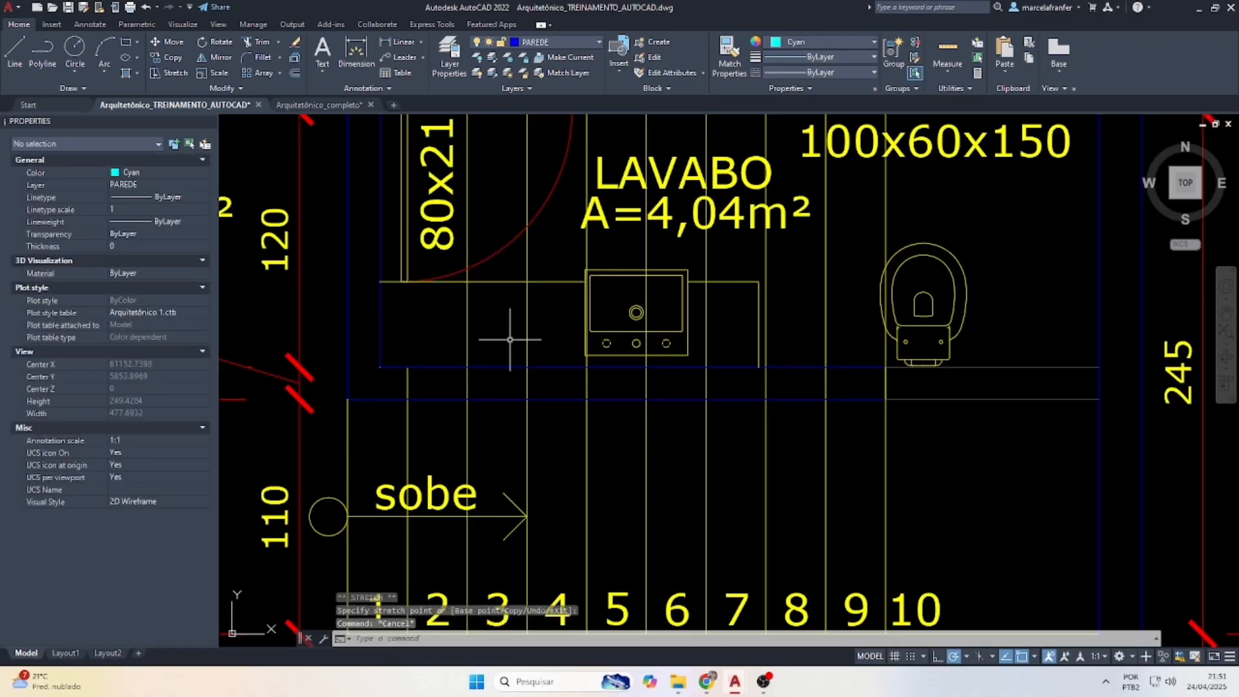
Move the washbasin and all its counter lines horizontally about 48 units toward the lavabo's door-side wall.
scroll(500, 324, "down", 4)
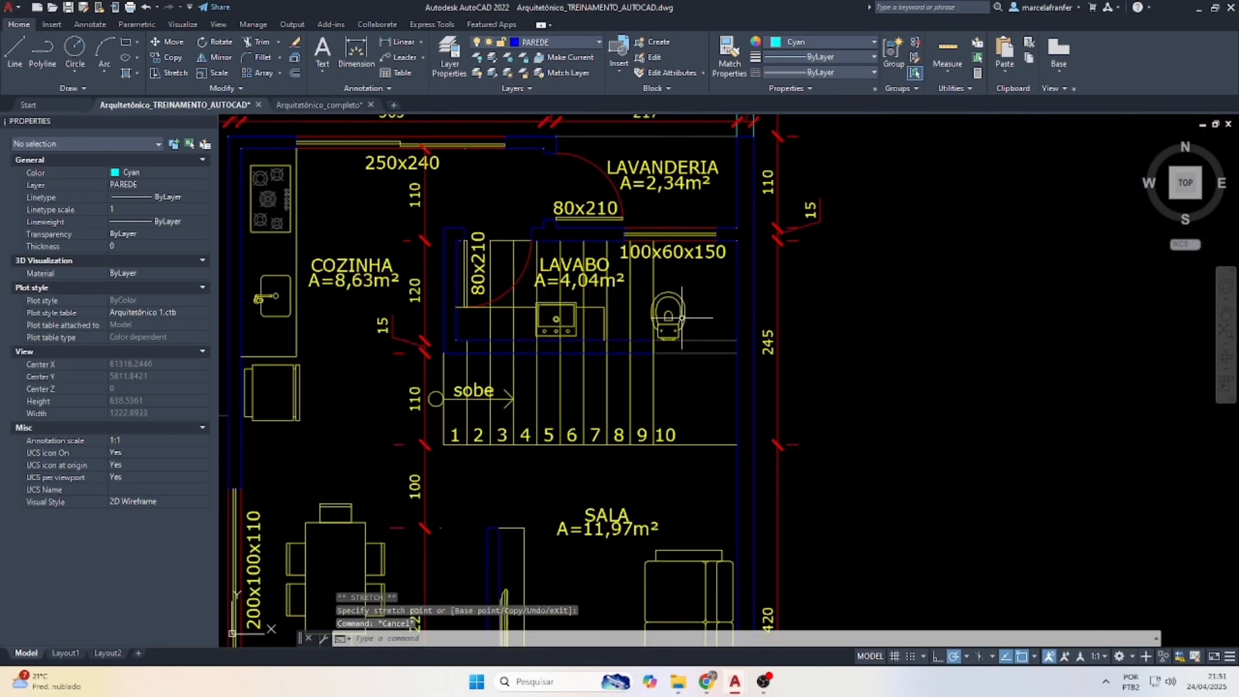
scroll(694, 287, "up", 2)
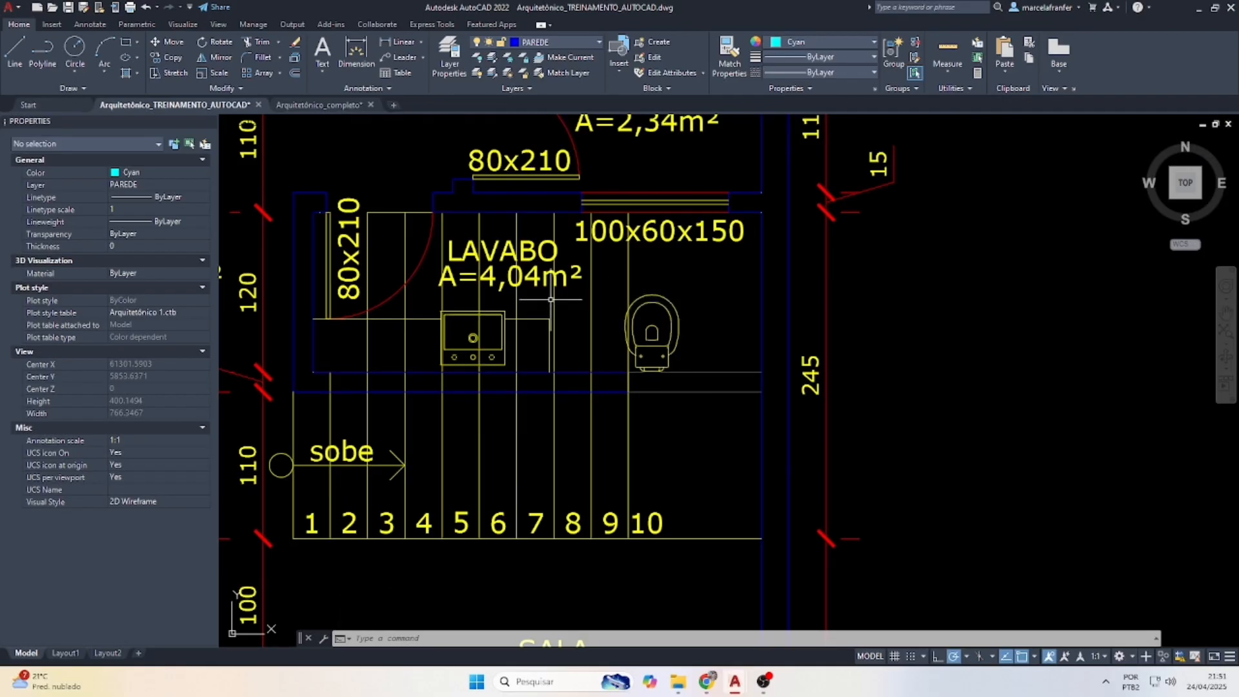
scroll(671, 282, "down", 2)
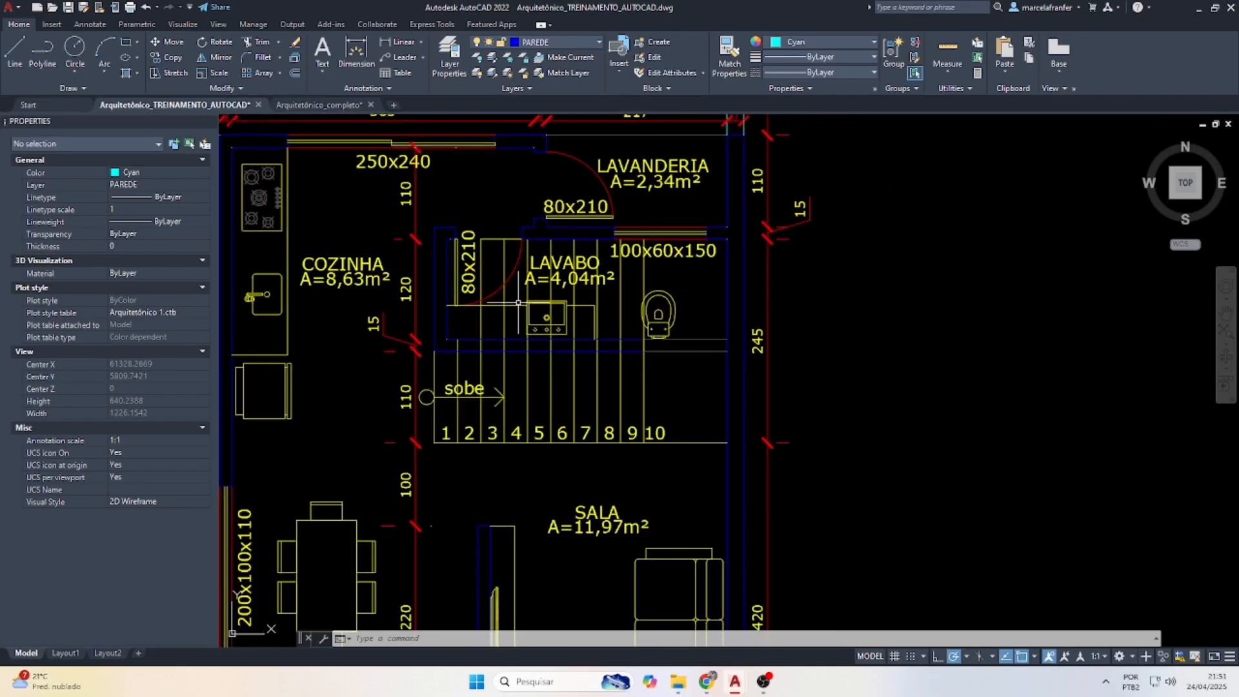
scroll(518, 302, "up", 4)
left_click(541, 276)
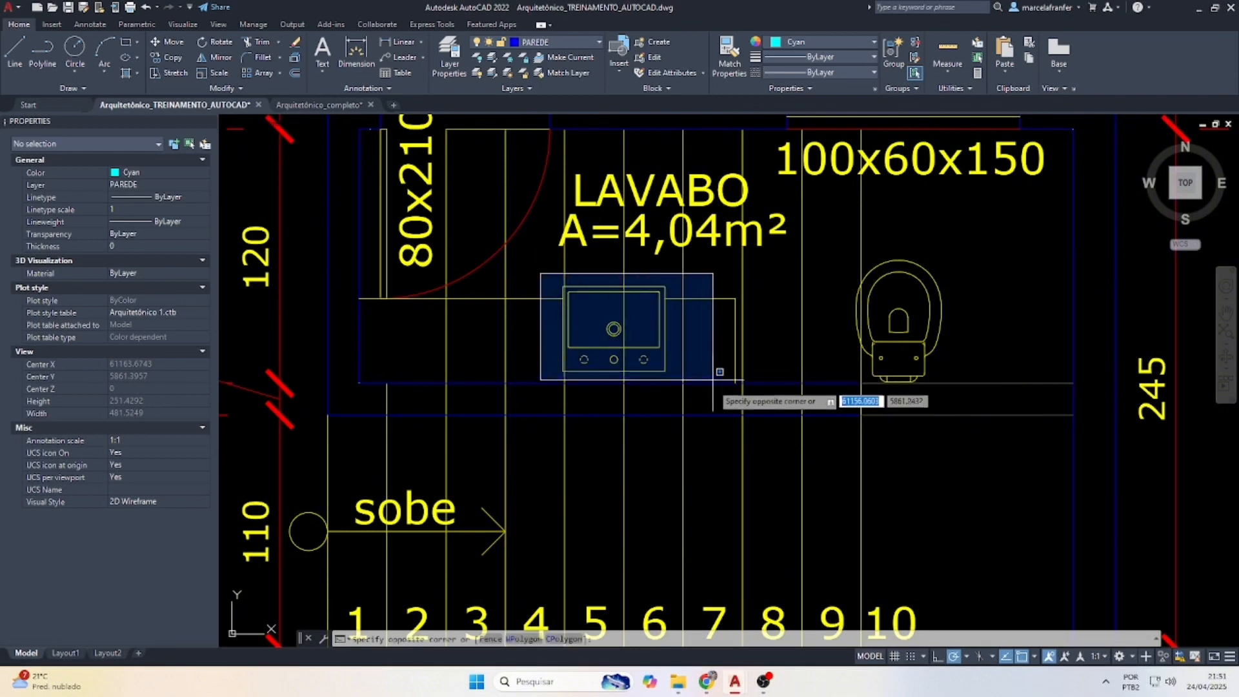
left_click(742, 415)
left_click(738, 285)
left_click(714, 315)
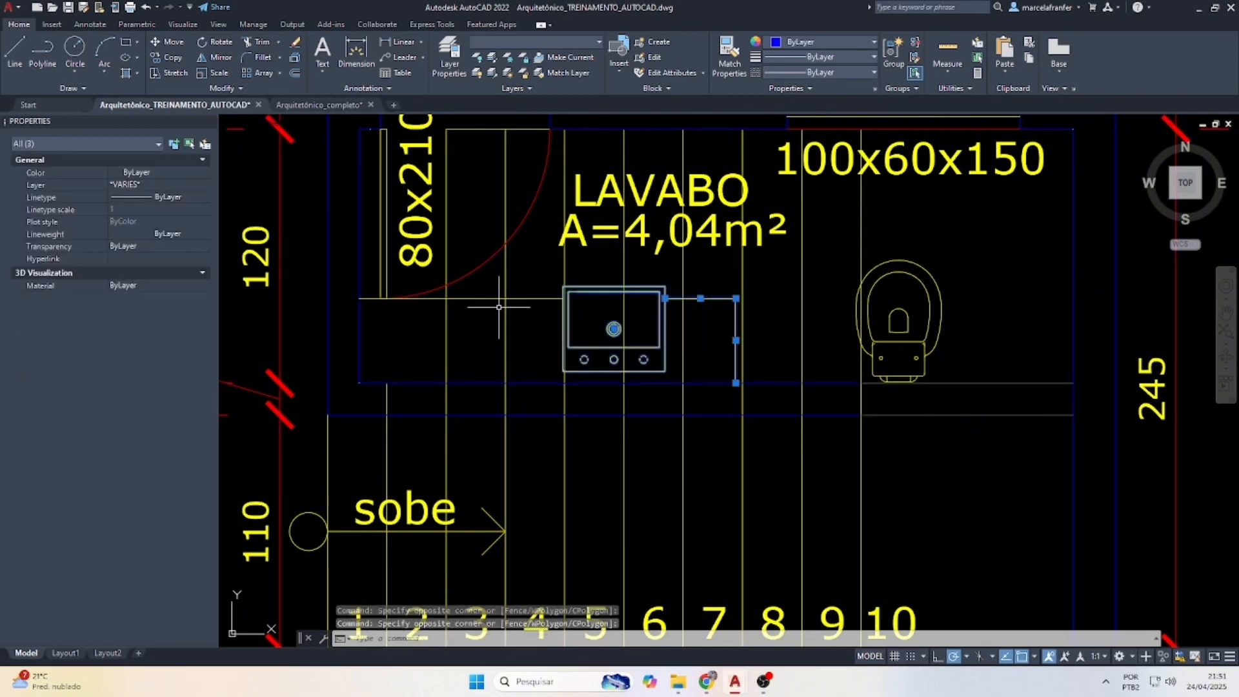
left_click(542, 310)
left_click(527, 280)
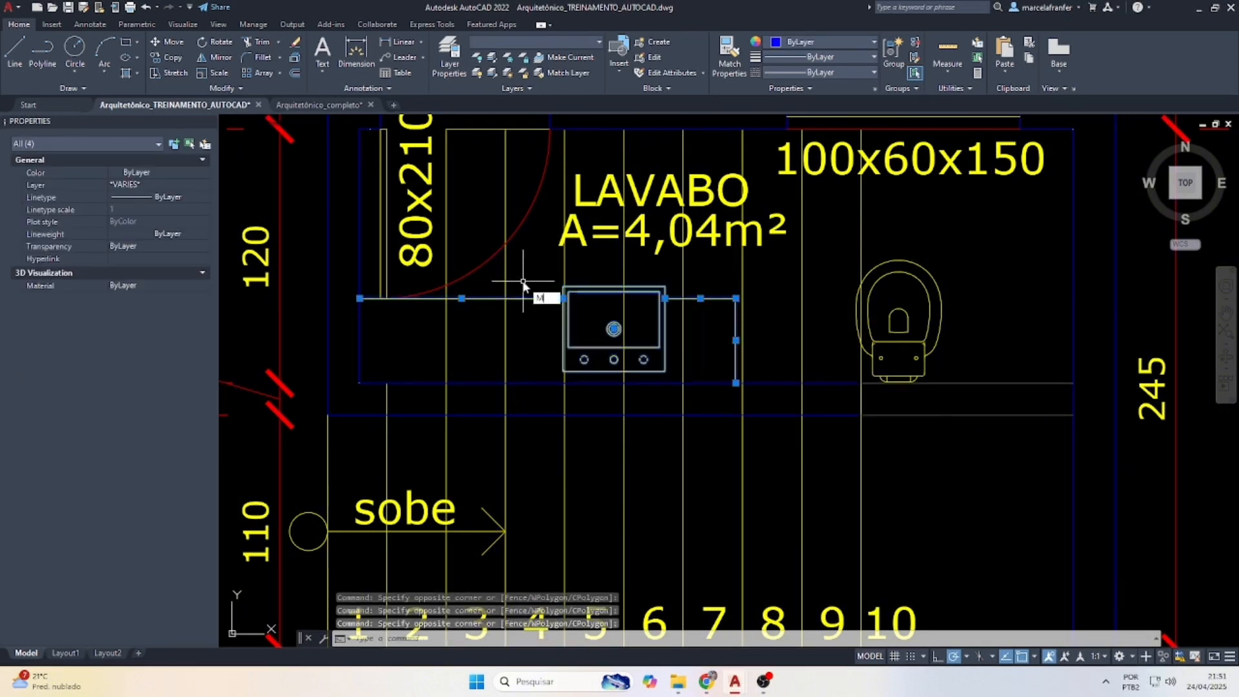
type("M")
key("Return")
left_click(702, 337)
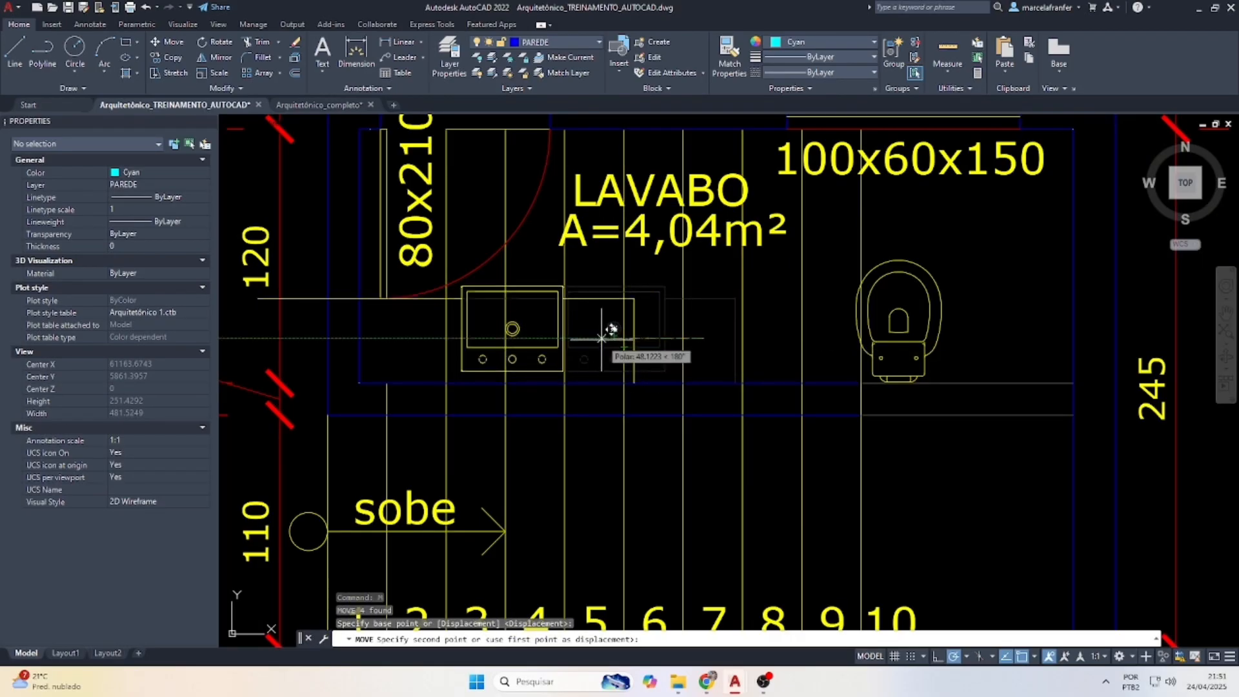
key("Escape")
Check the washbasin counter's length from the inner wall corner to its end with a temporary linear dimension.
left_click(398, 42)
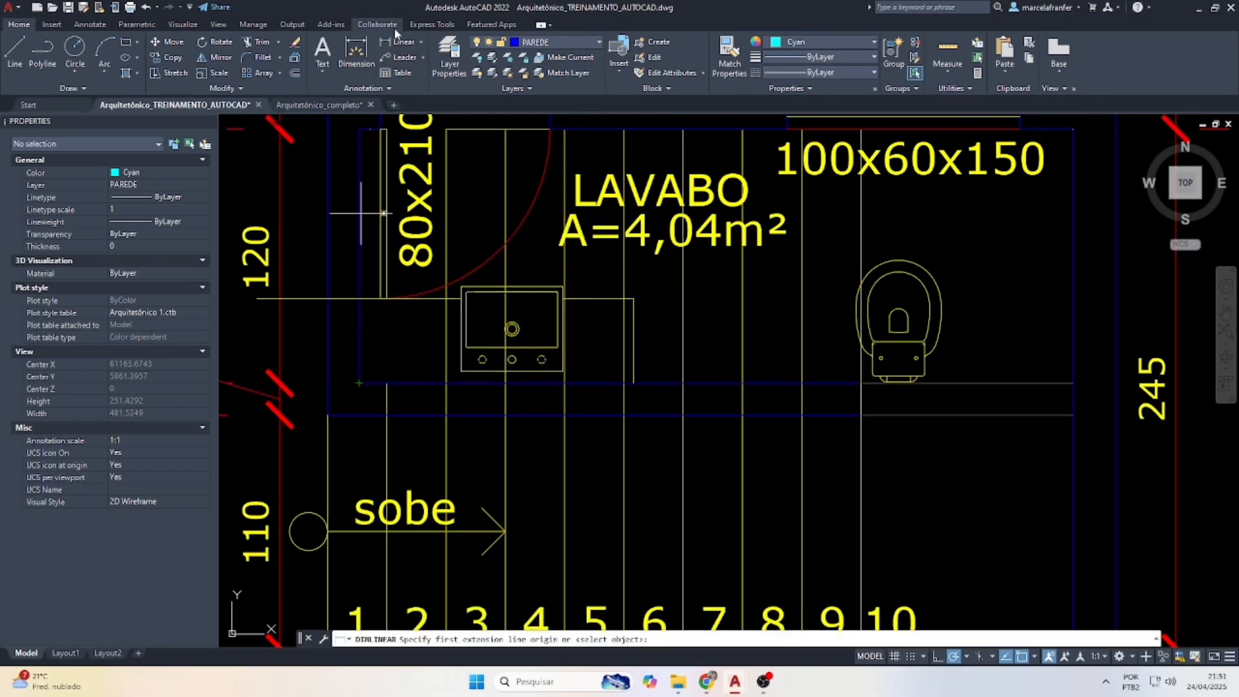
left_click(359, 383)
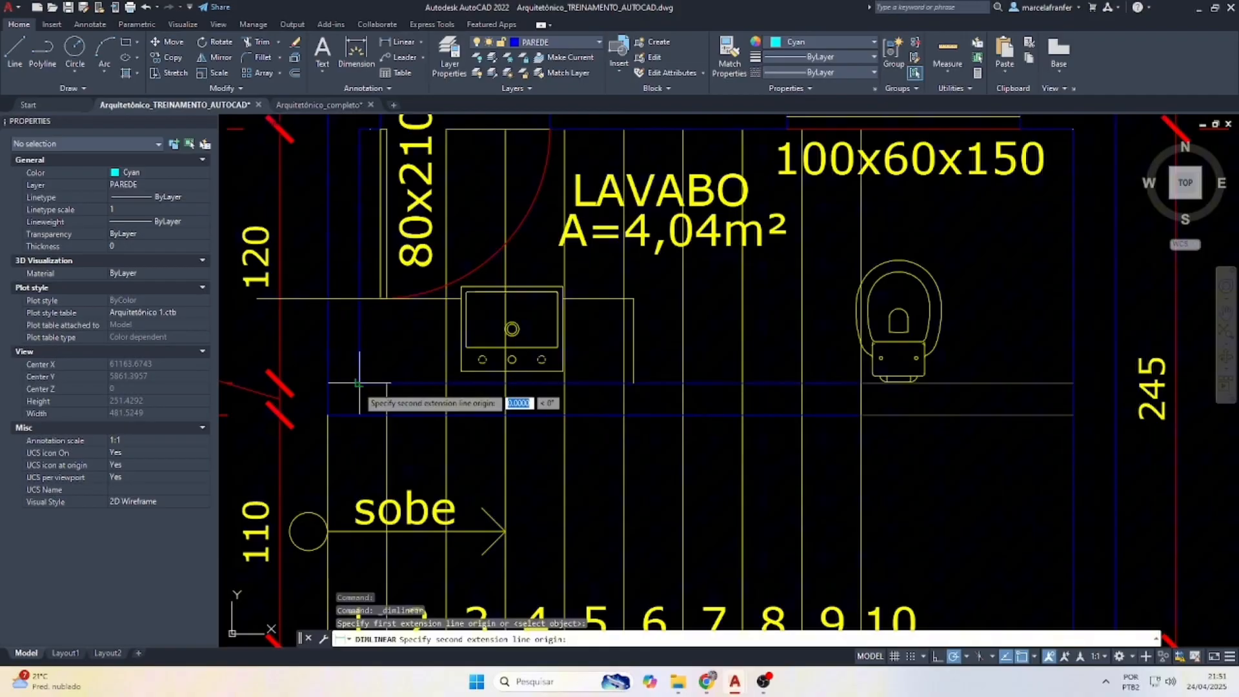
left_click(634, 382)
key("Escape")
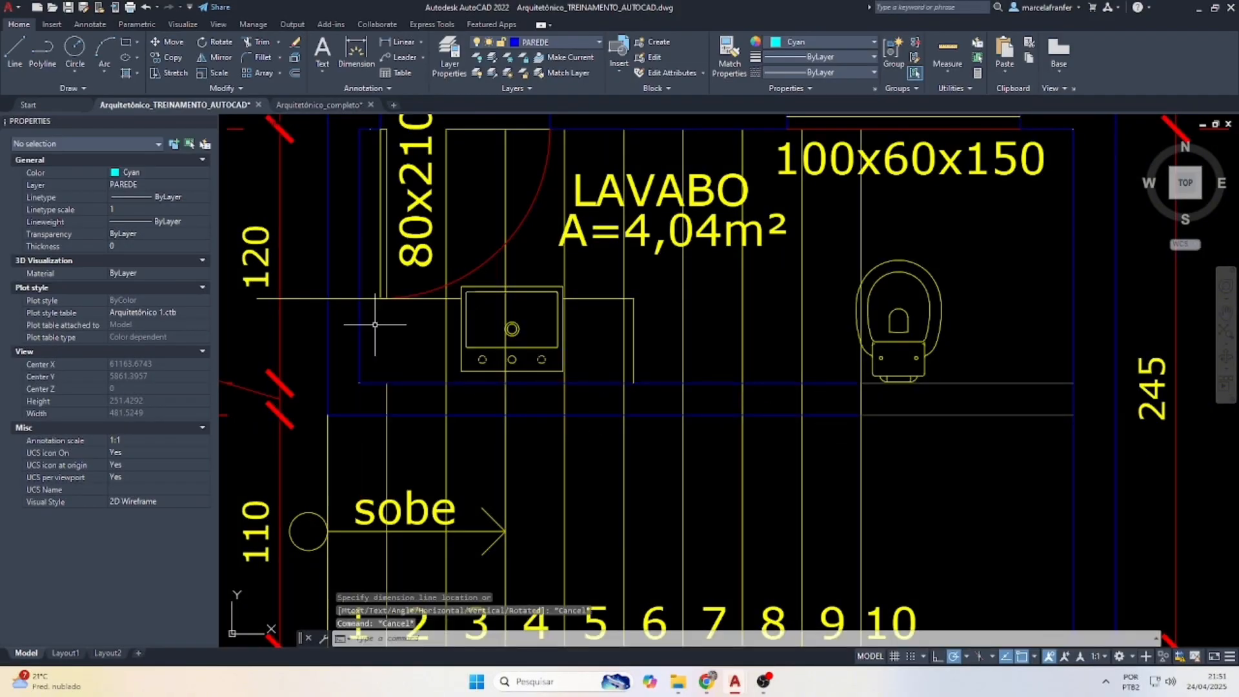
Trim the part of the washbasin counter line that runs through and beyond the lavabo wall.
type("TR")
key("Return")
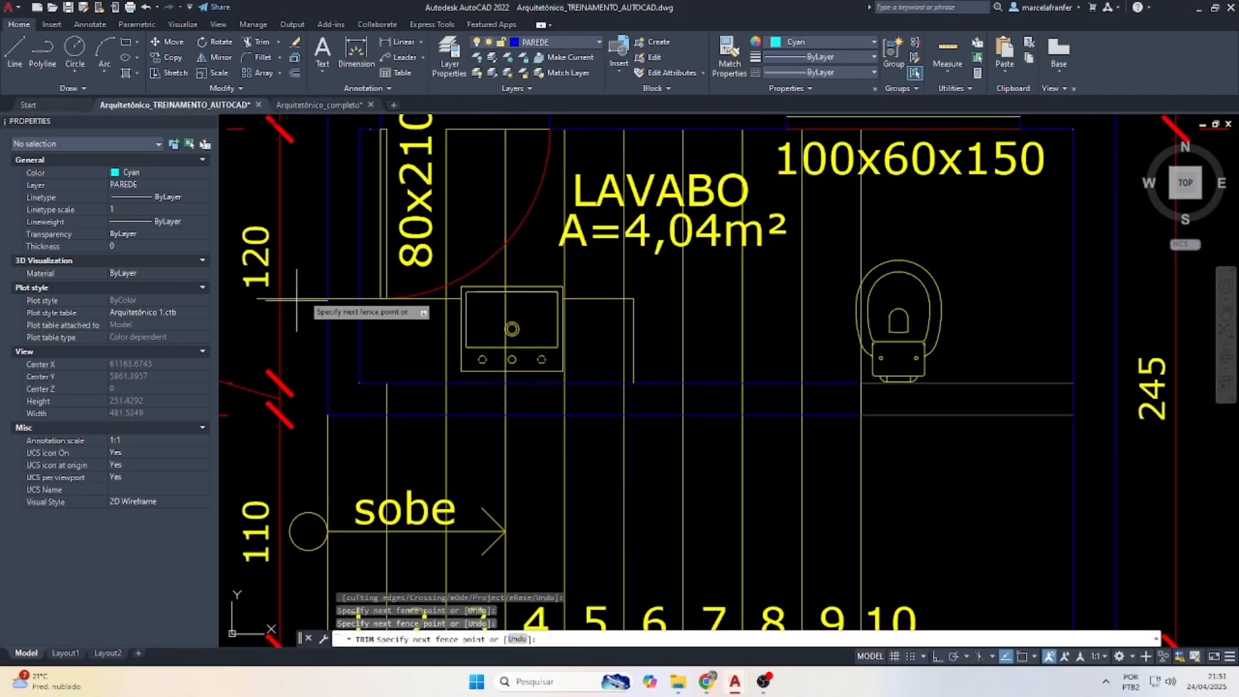
left_click_drag(303, 289, 329, 300)
key("Escape")
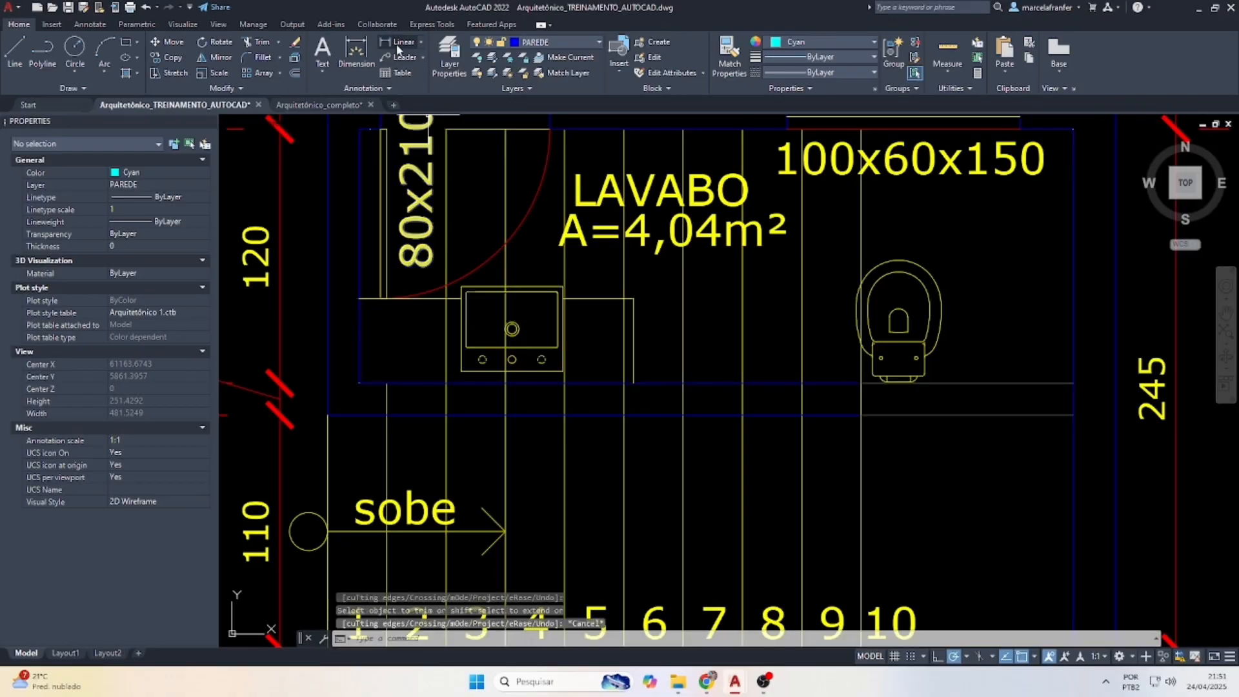
key("Escape")
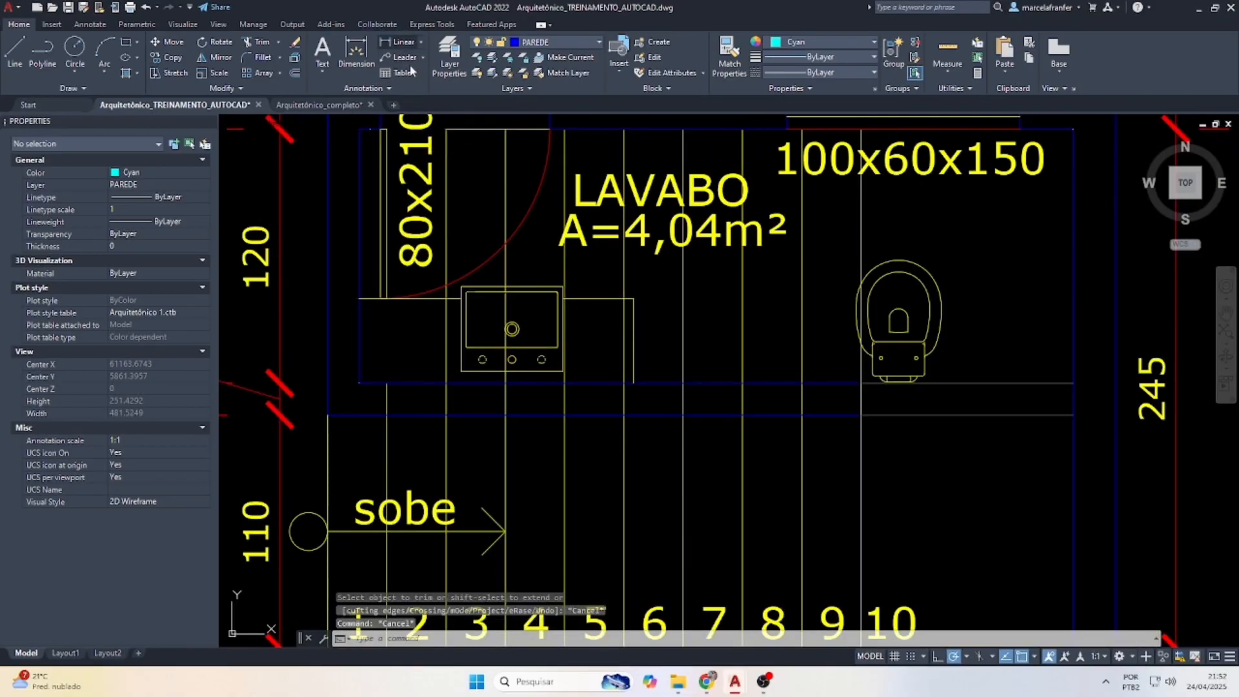
Check the washbasin counter's depth along its end line with a temporary linear dimension.
left_click(404, 47)
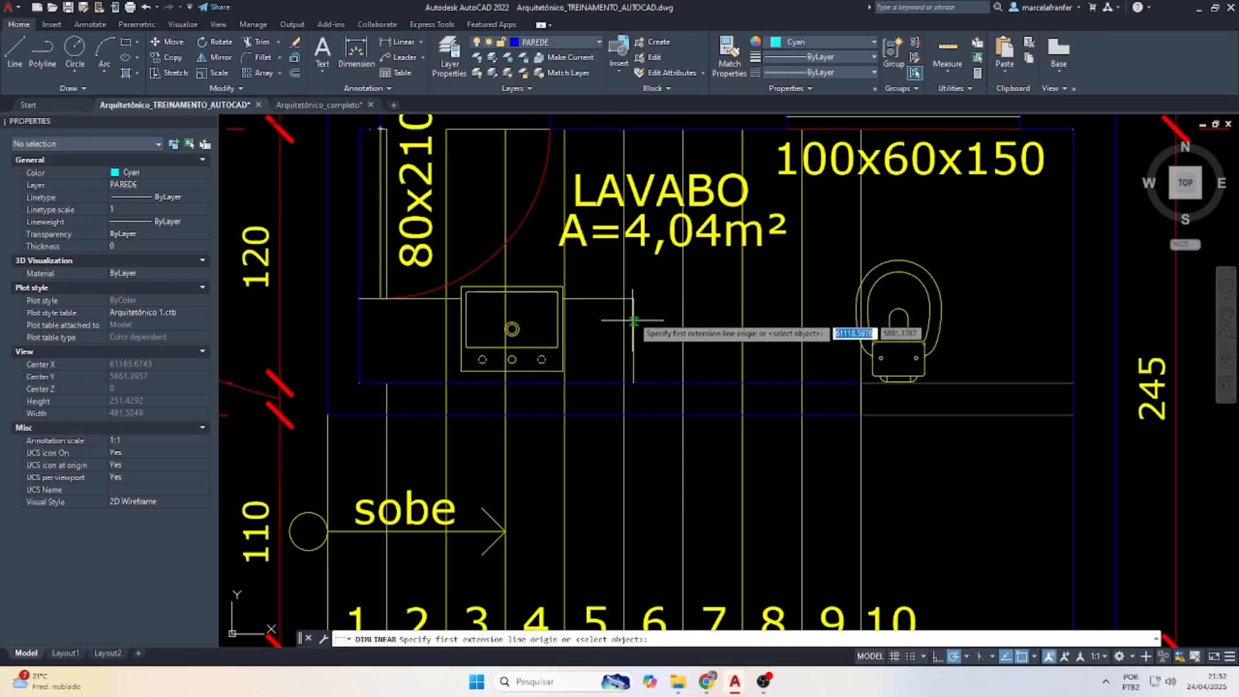
left_click(634, 299)
left_click(634, 383)
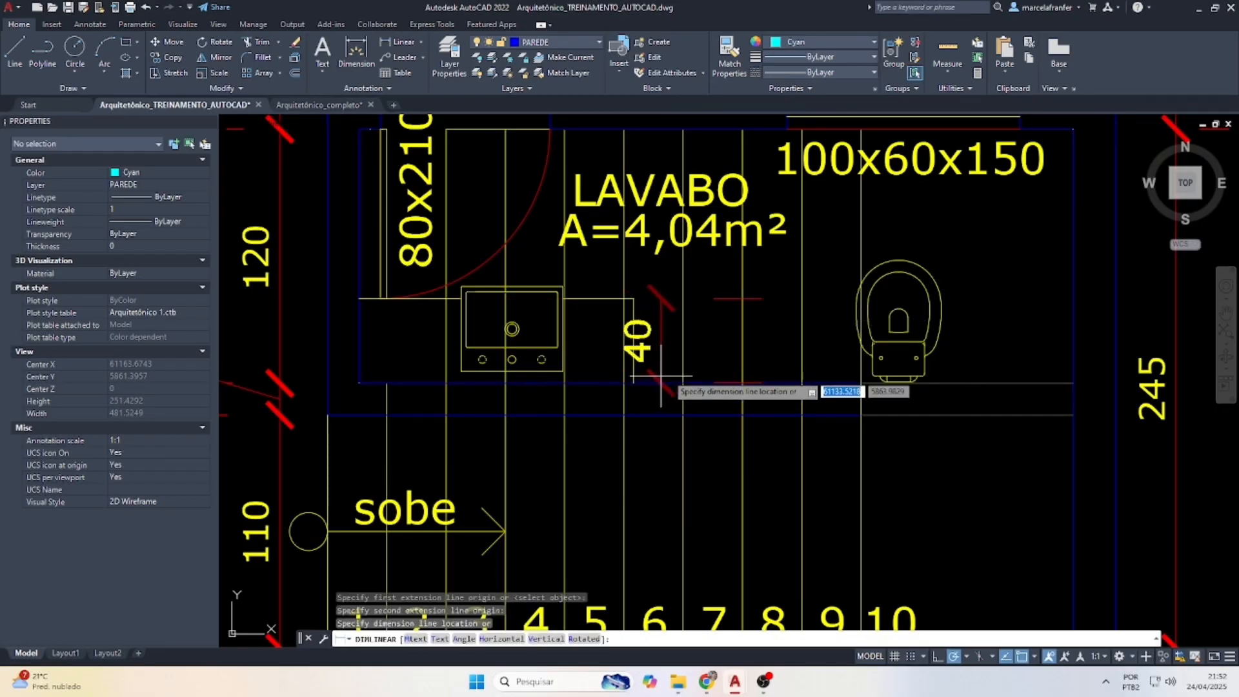
key("Escape")
Move the lavabo toilet back closer to the end of the washbasin counter.
left_click(909, 277)
key("Return")
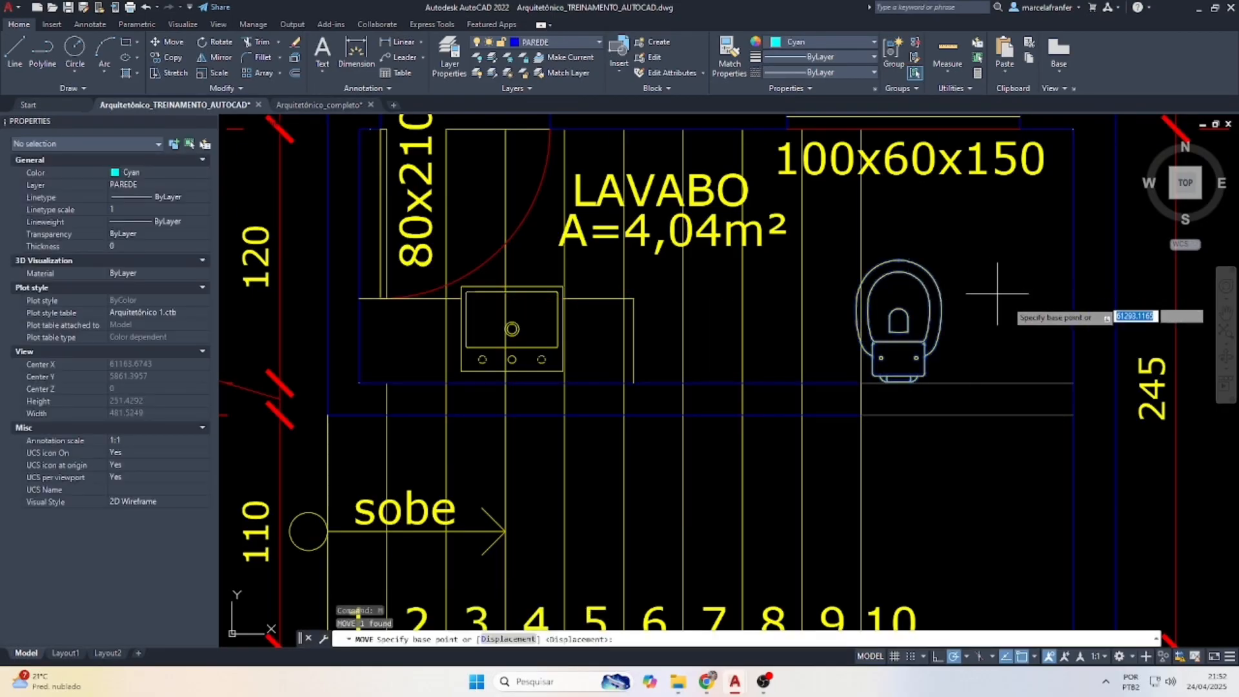
left_click(996, 293)
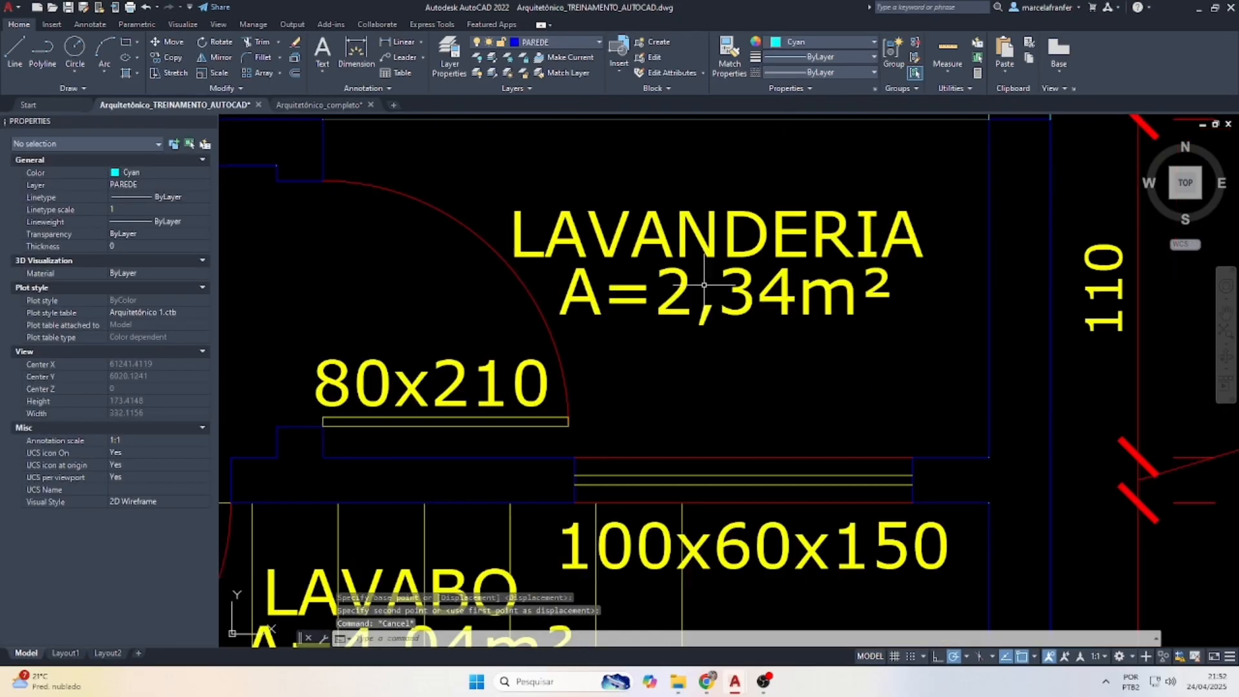
Move the LAVANDERIA room name and its area text up toward the laundry's upper edge.
left_click(721, 336)
left_click(680, 216)
key("Return")
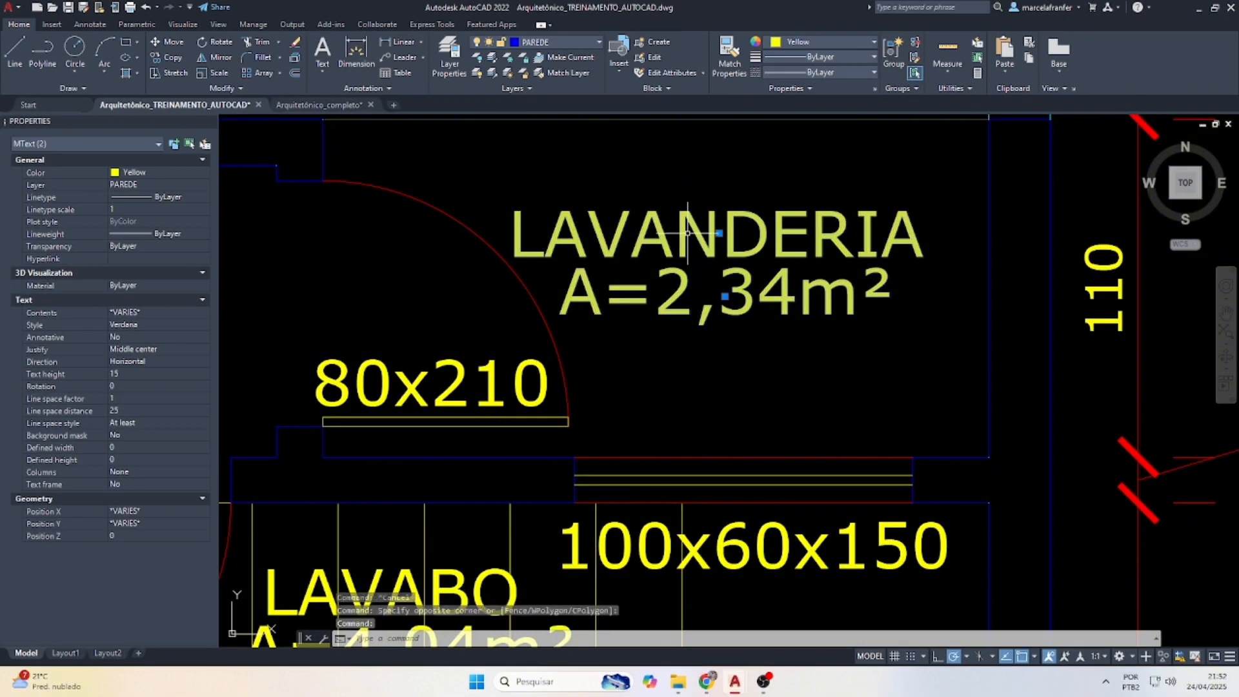
left_click(680, 216)
left_click(661, 129)
scroll(518, 258, "down", 5)
scroll(516, 328, "down", 5)
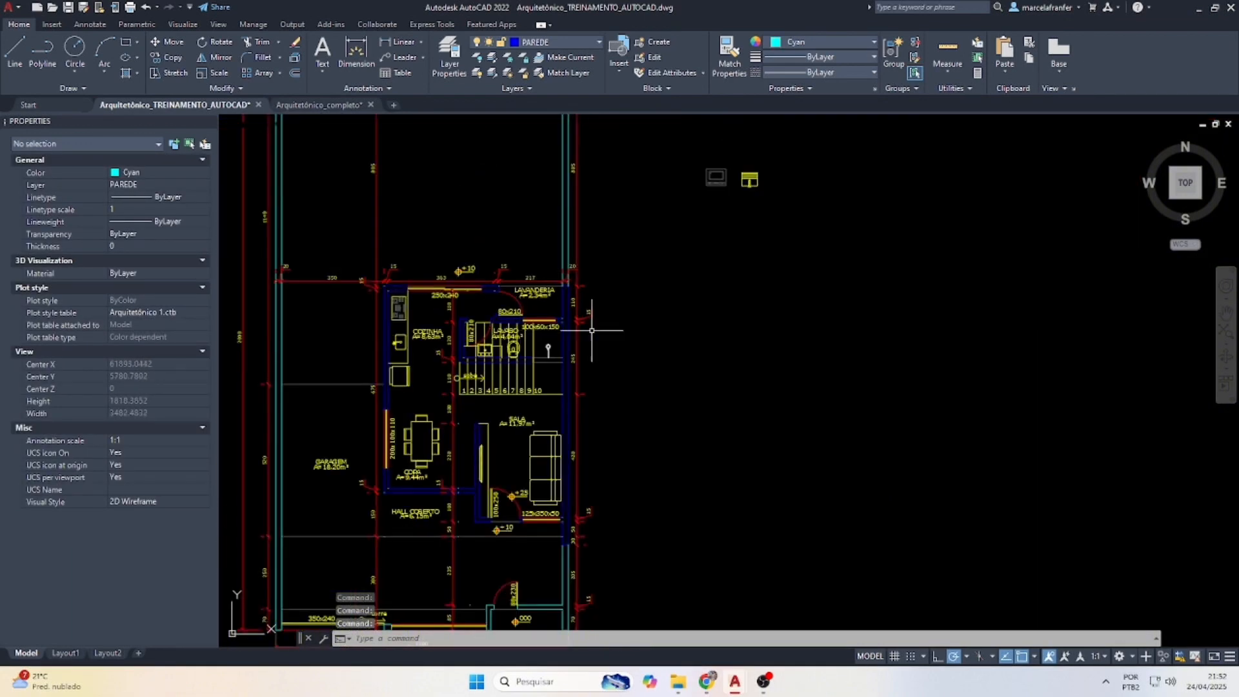
Move the laundry sink block into the LAVANDERIA, setting it against the wall above the 100x60x150 window.
scroll(737, 172, "up", 5)
left_click(829, 279)
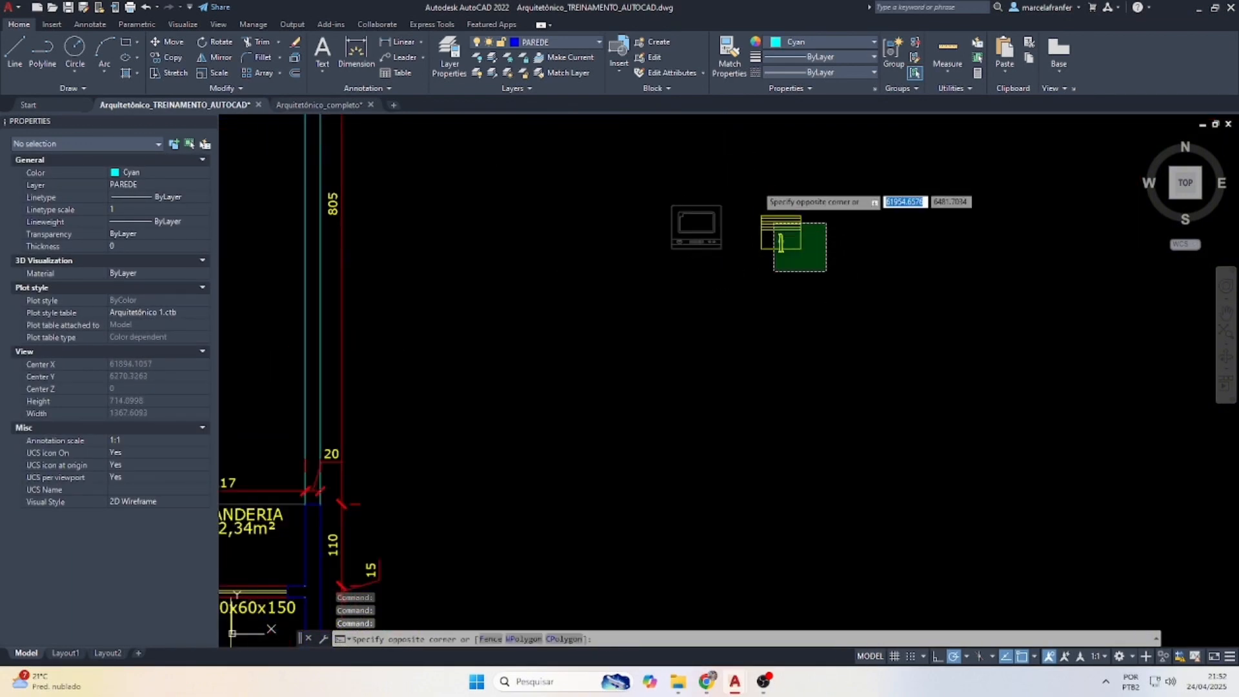
left_click(751, 192)
key("Return")
scroll(781, 245, "down", 3)
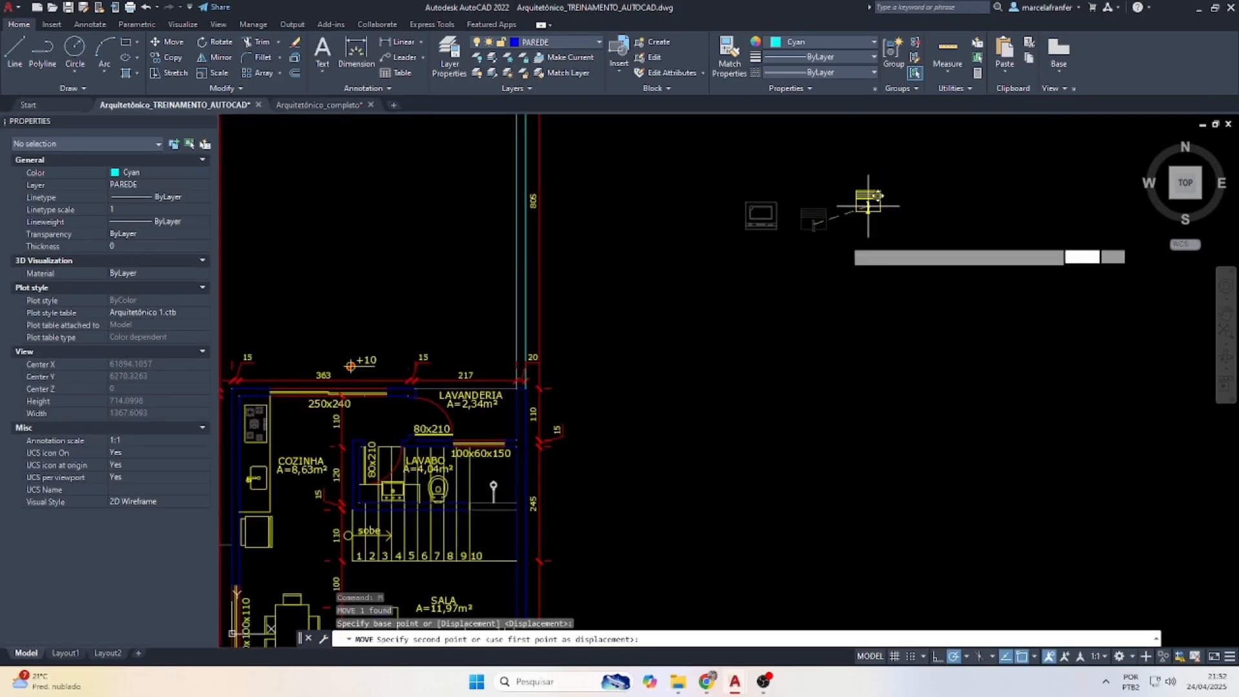
left_click(810, 213)
scroll(516, 374, "up", 3)
scroll(475, 411, "up", 6)
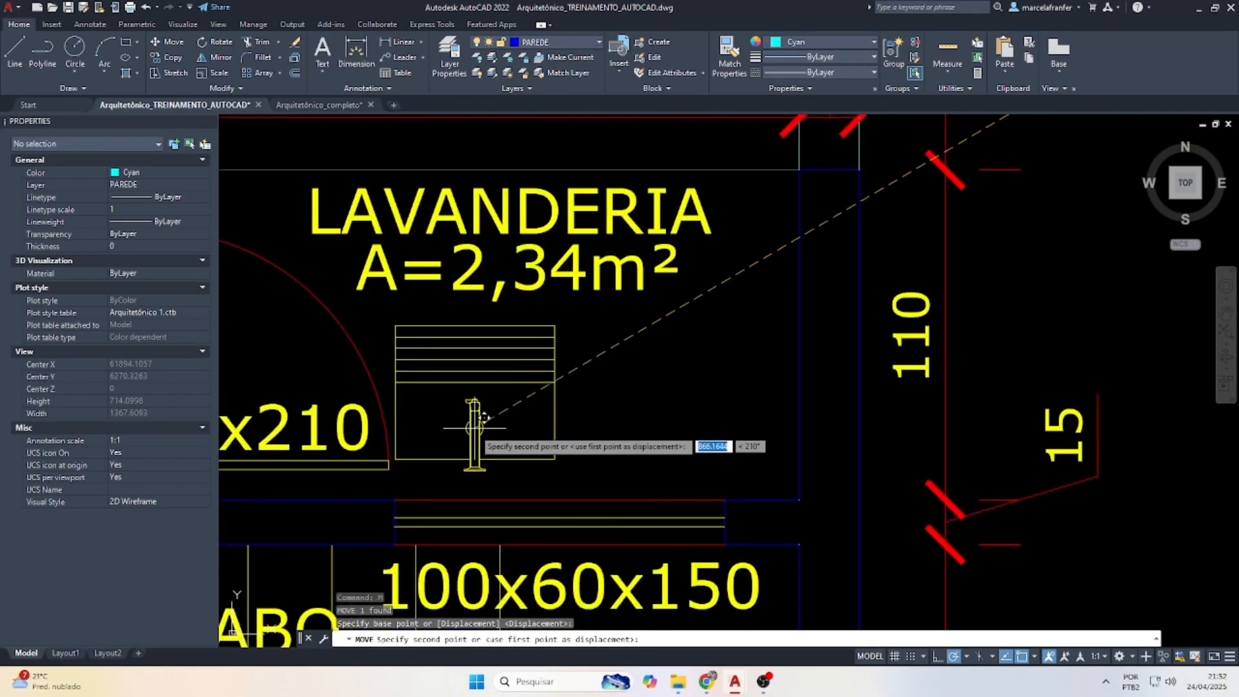
left_click(478, 454)
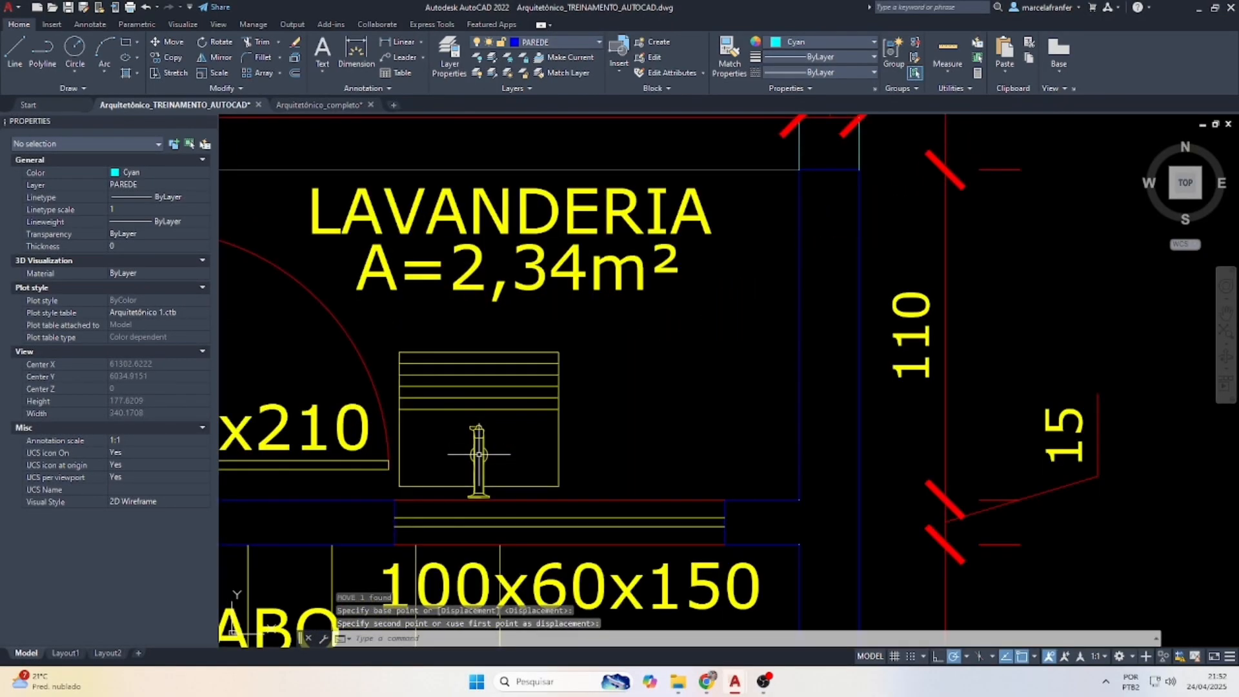
Move the washing machine block into the LAVANDERIA, beside the laundry sink and against the same wall.
scroll(500, 425, "down", 8)
left_click(629, 269)
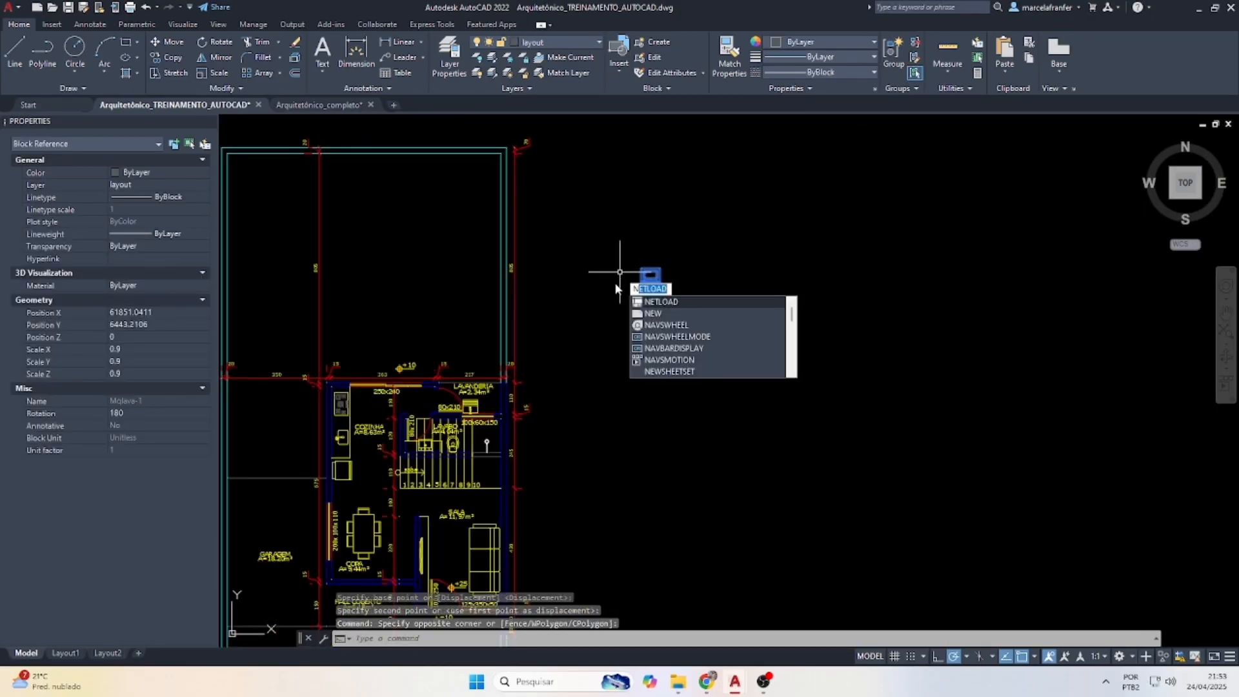
key("Return")
left_click(645, 278)
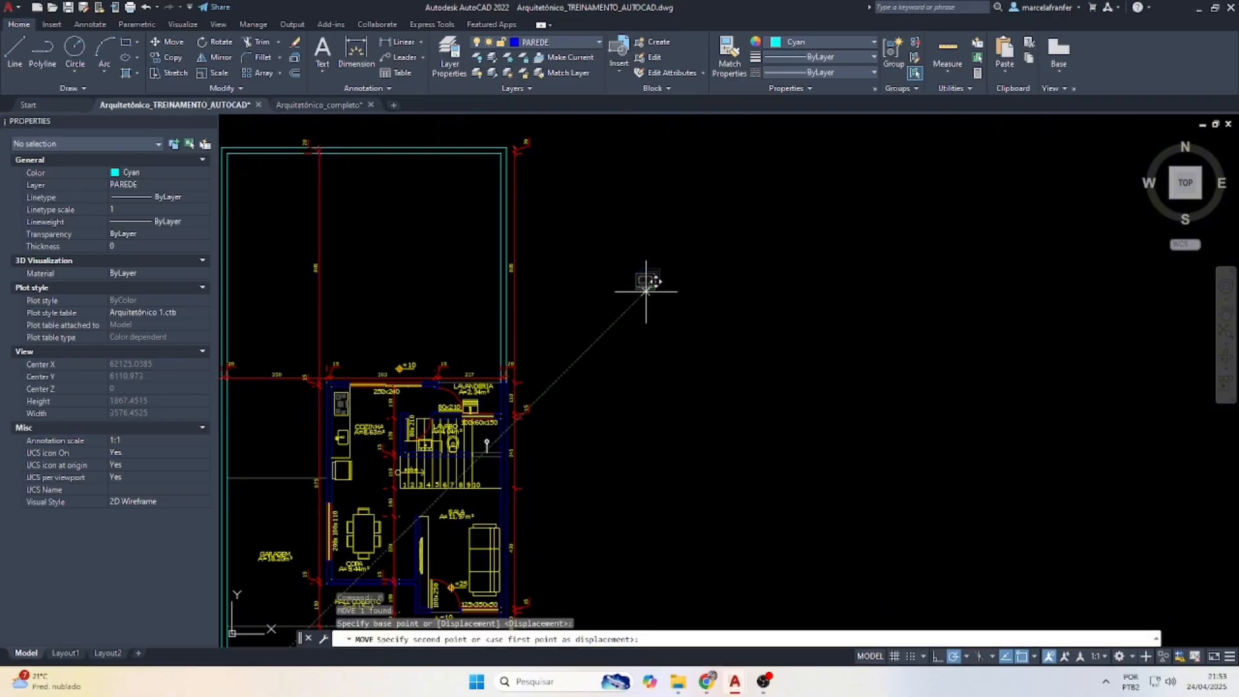
scroll(474, 409, "up", 6)
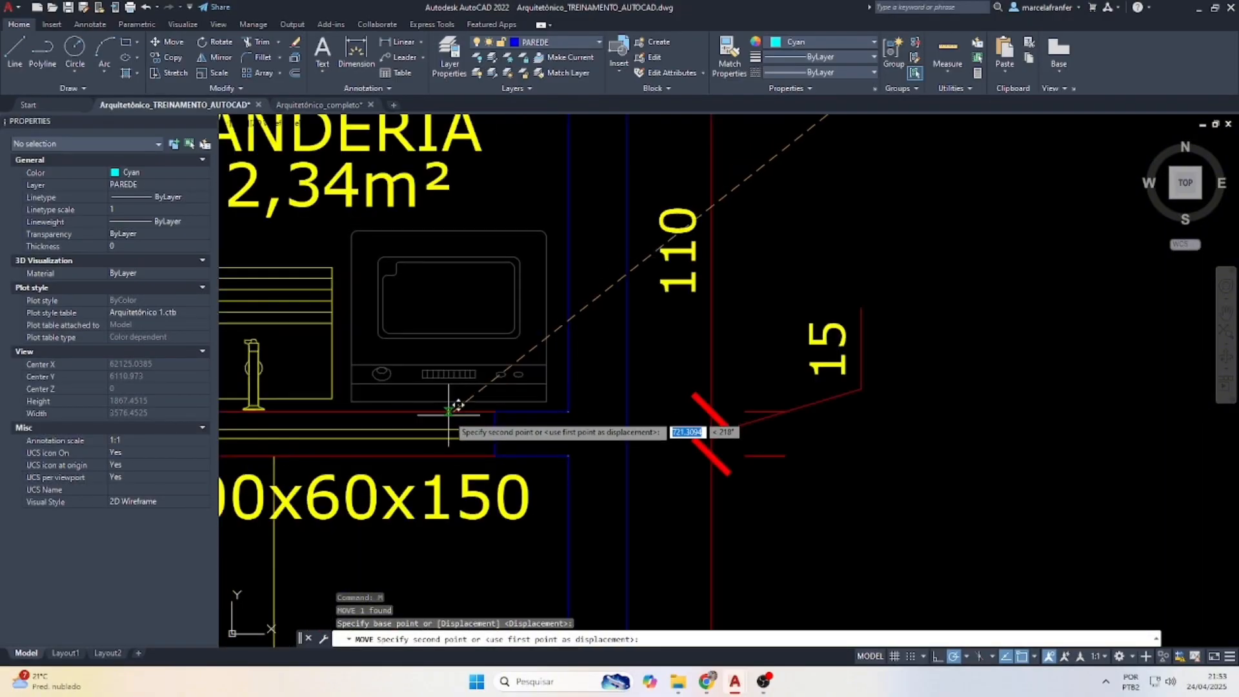
left_click(449, 415)
key("Escape")
Add a linear dimension for the lot's overall width just outside the rear boundary wall, between its outer corners.
scroll(646, 379, "down", 8)
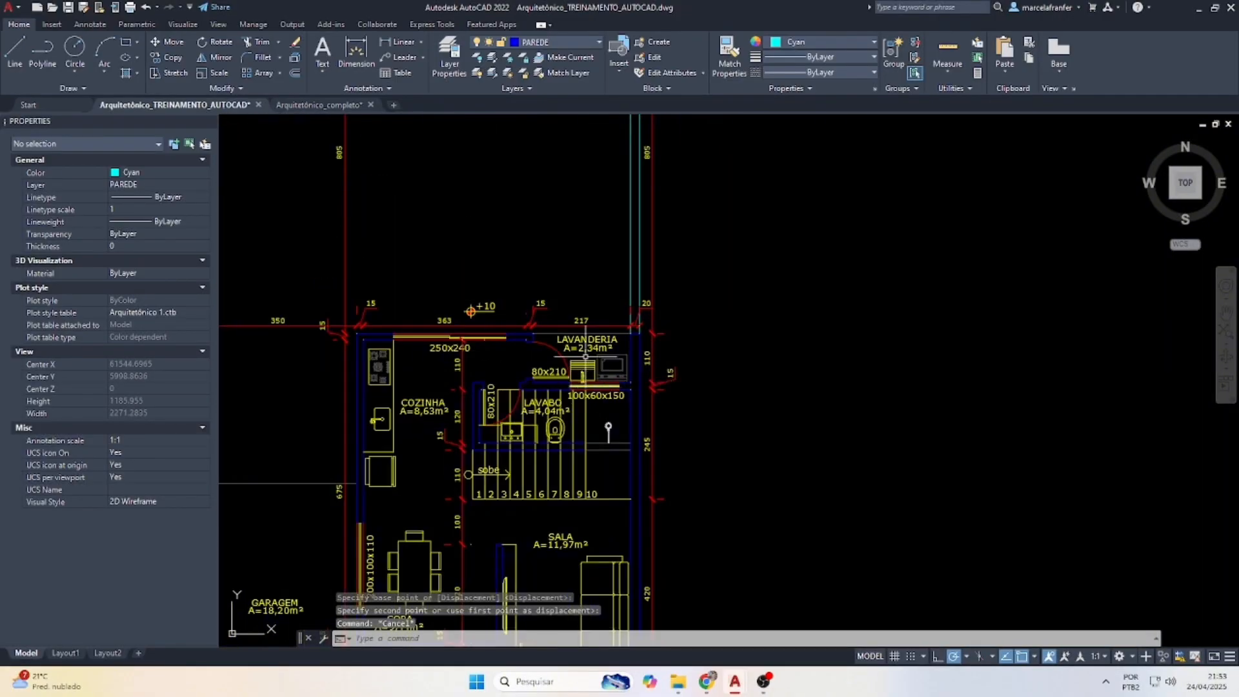
scroll(585, 355, "up", 4)
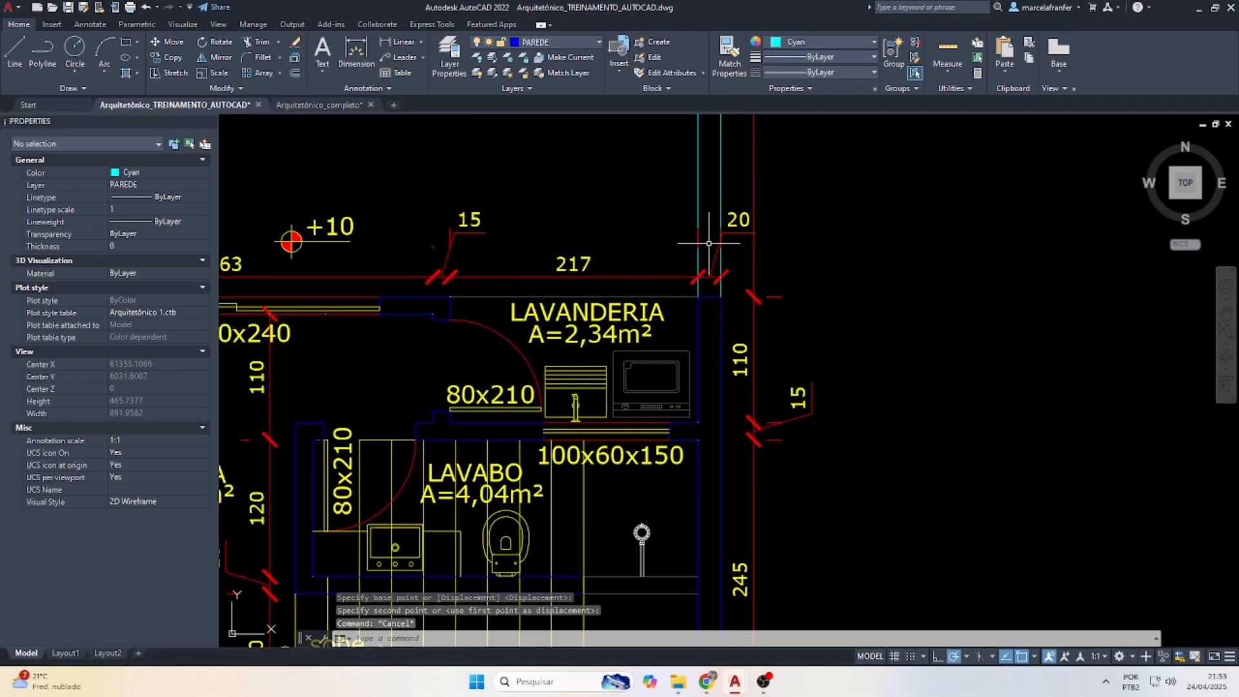
scroll(708, 244, "down", 4)
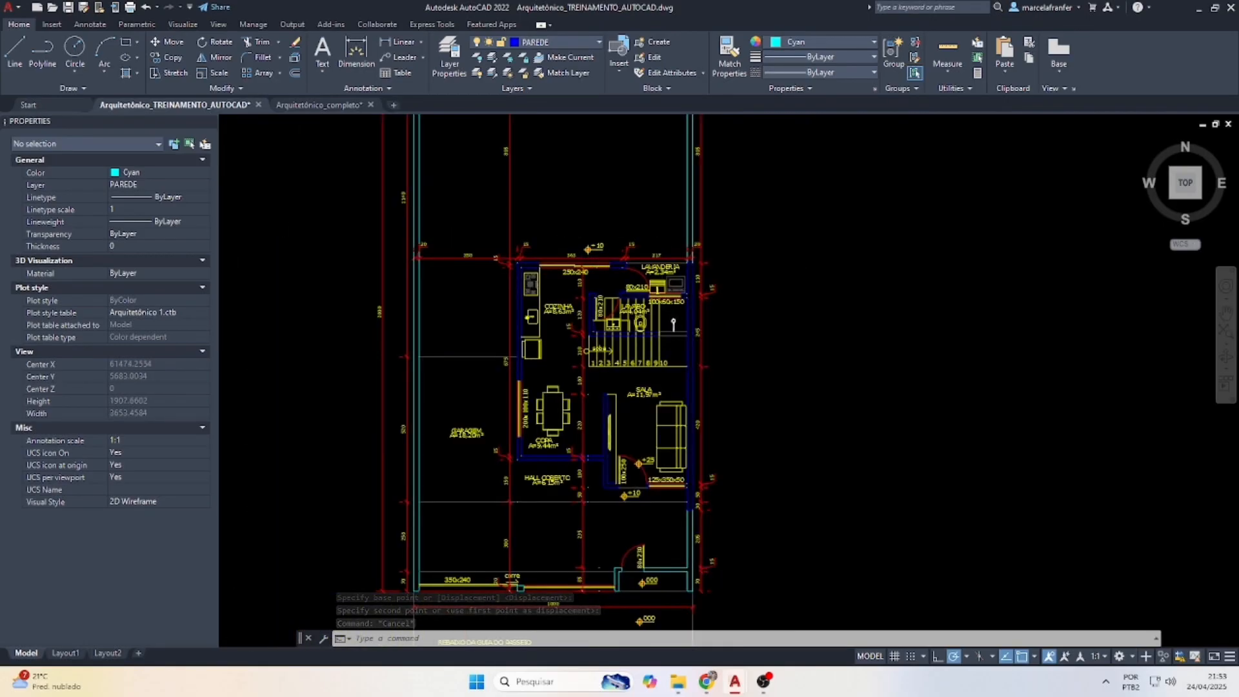
scroll(633, 369, "down", 4)
scroll(633, 368, "up", 4)
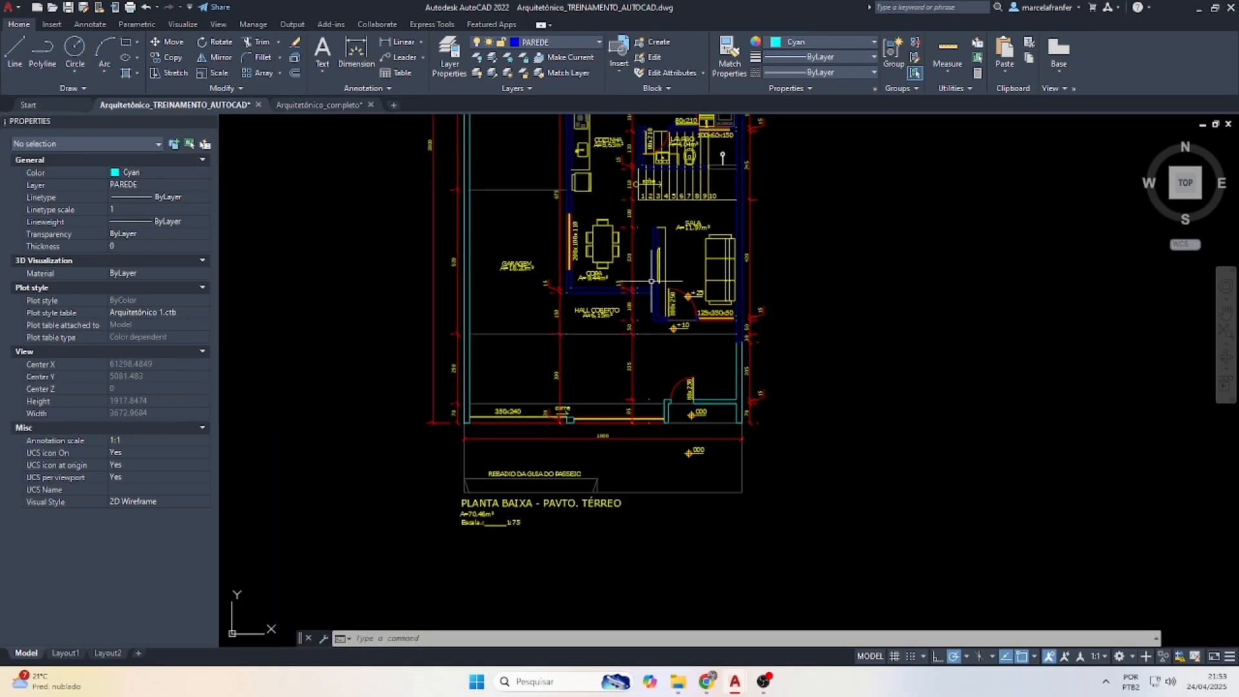
scroll(624, 318, "down", 3)
scroll(625, 154, "up", 3)
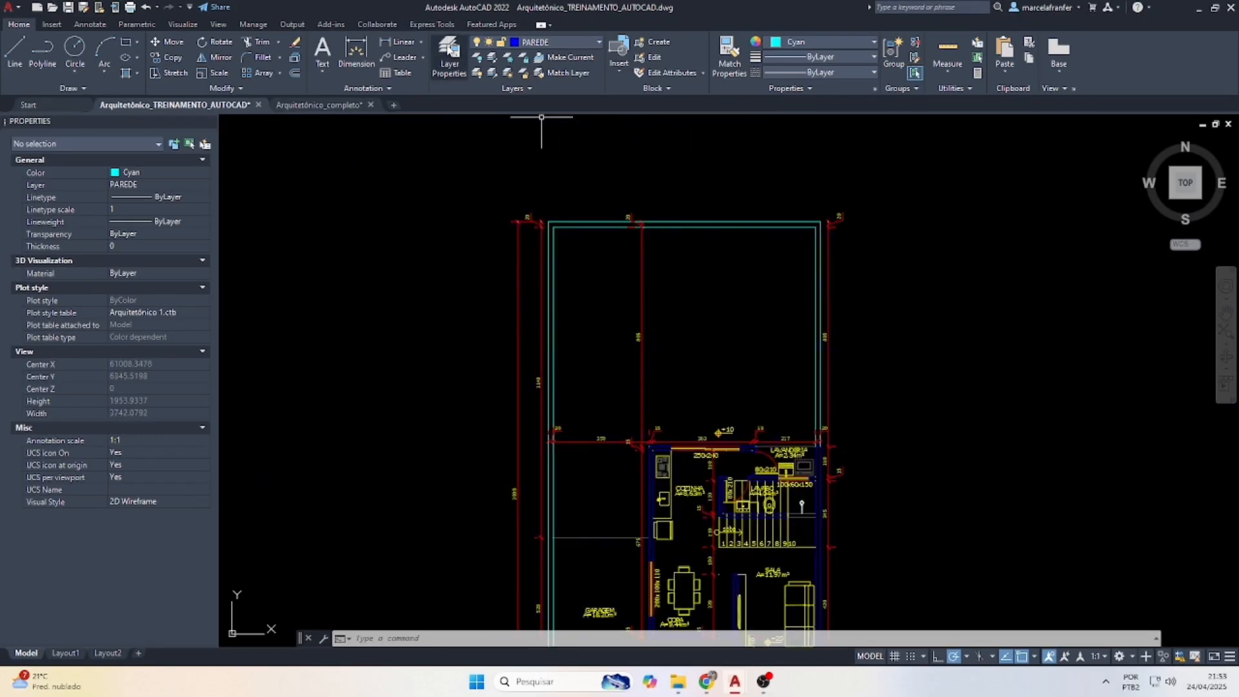
left_click(401, 45)
left_click(548, 221)
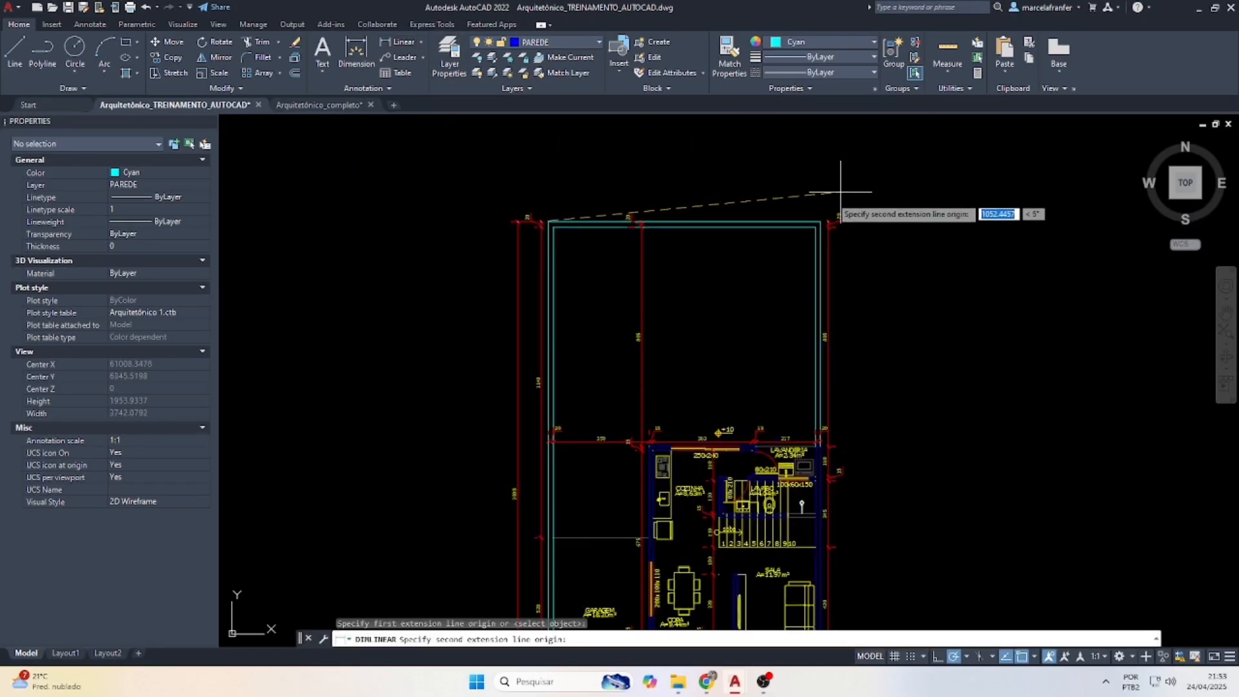
scroll(822, 225, "up", 2)
left_click(824, 226)
left_click(745, 205)
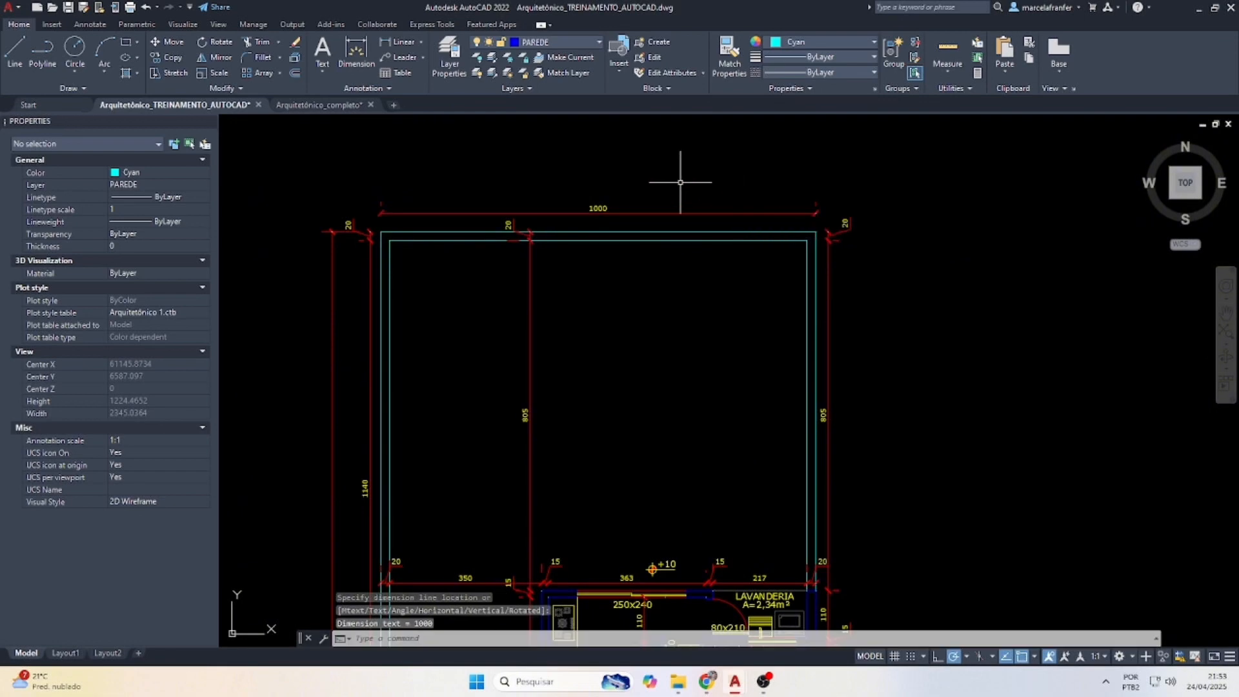
scroll(677, 180, "down", 2)
scroll(684, 280, "down", 2)
key("Escape")
scroll(690, 575, "up", 4)
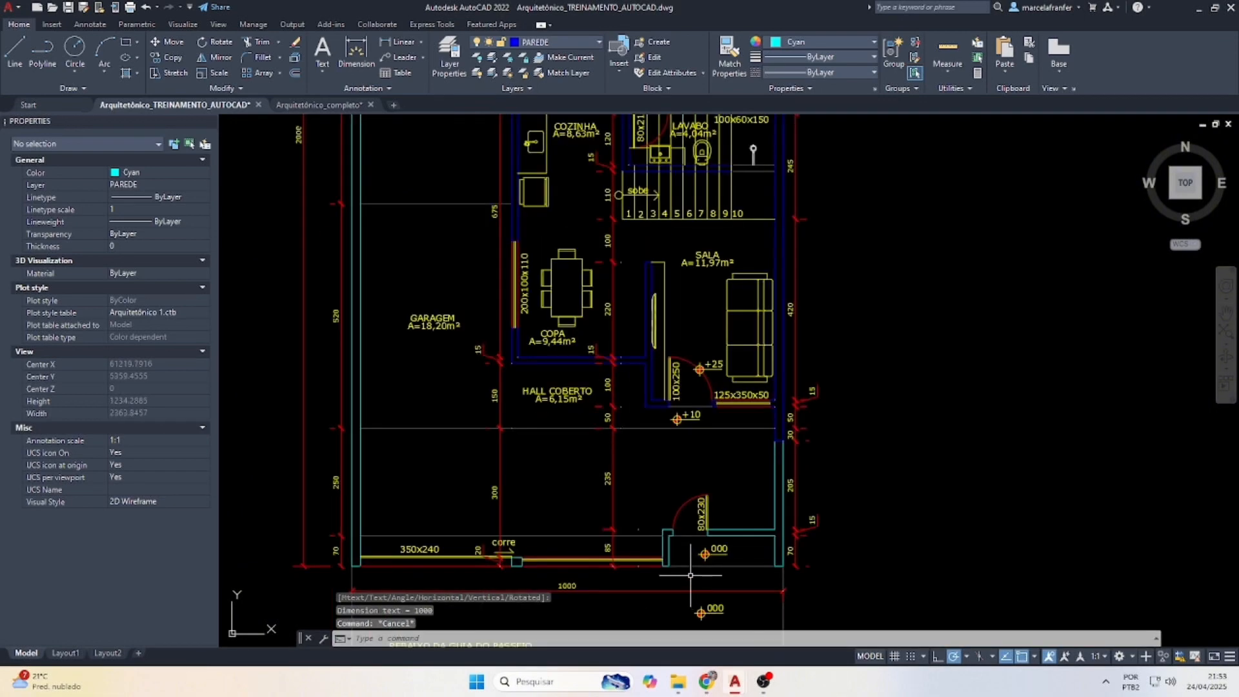
scroll(702, 433, "down", 3)
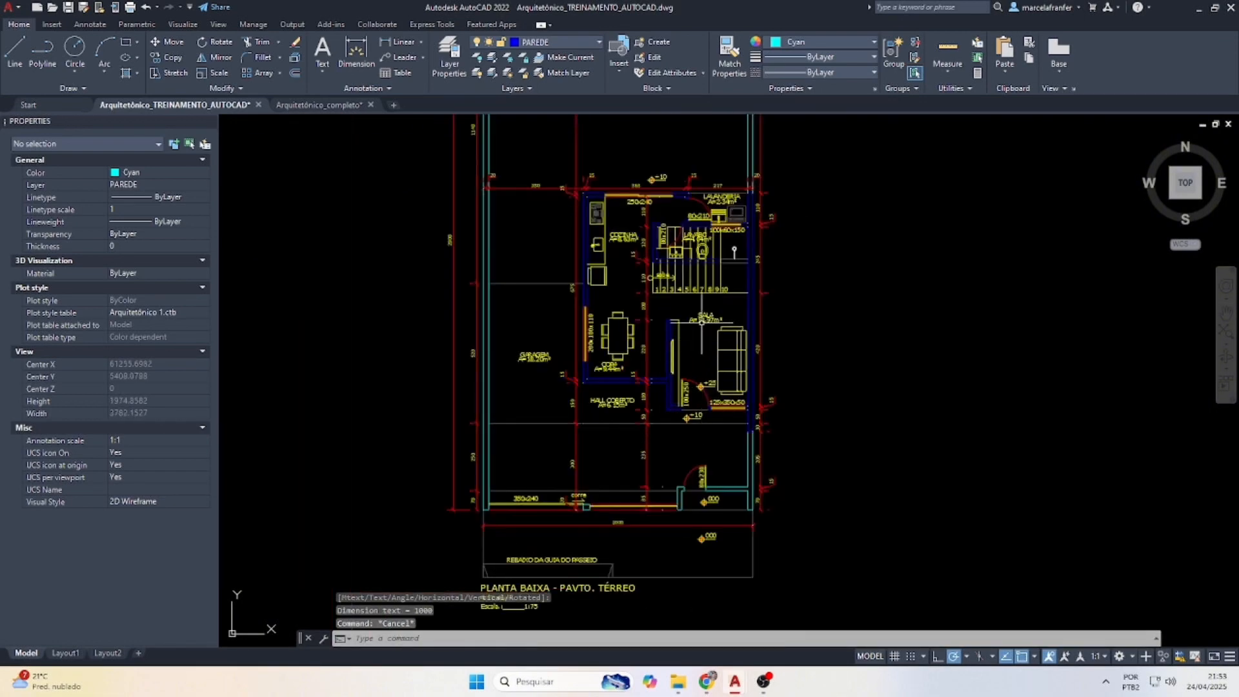
scroll(716, 387, "up", 6)
left_click(724, 380)
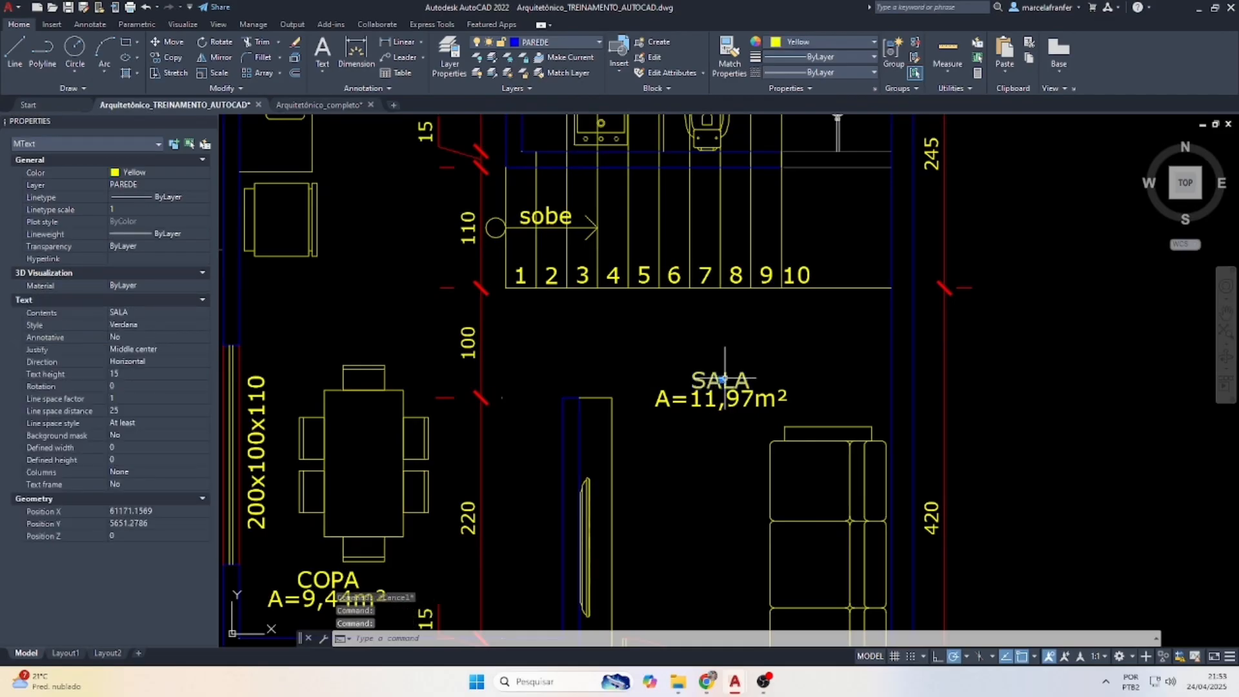
key("Escape")
scroll(710, 374, "down", 5)
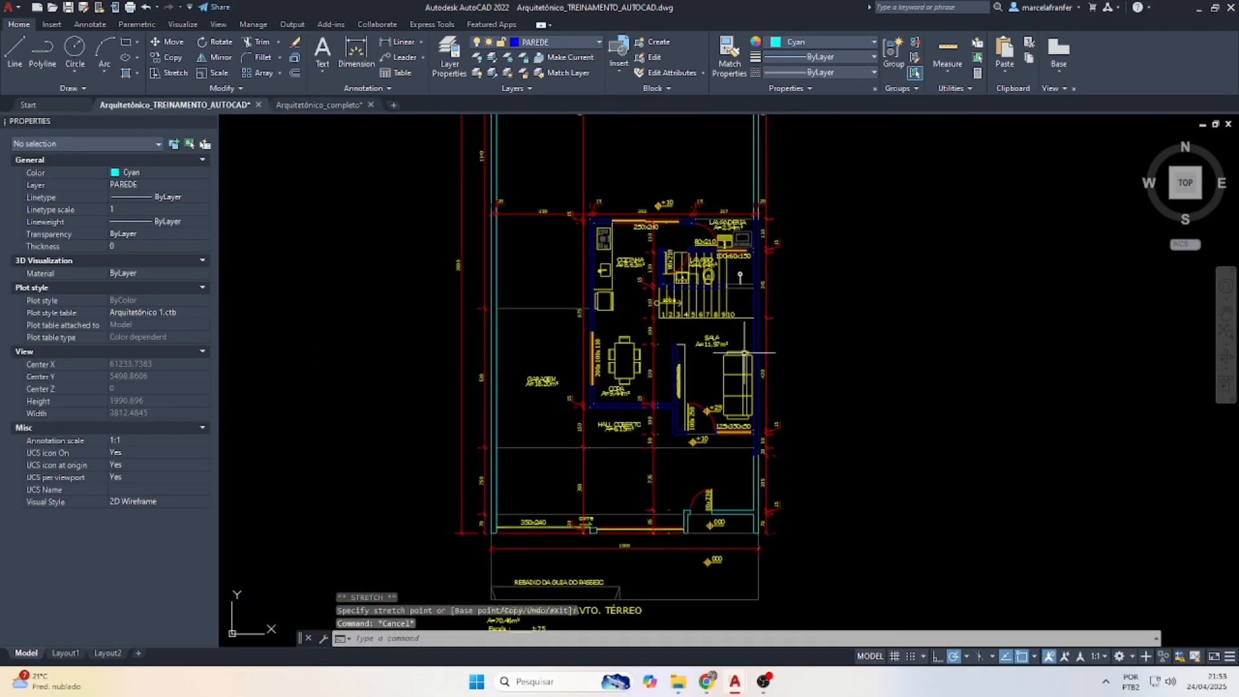
scroll(674, 369, "down", 2)
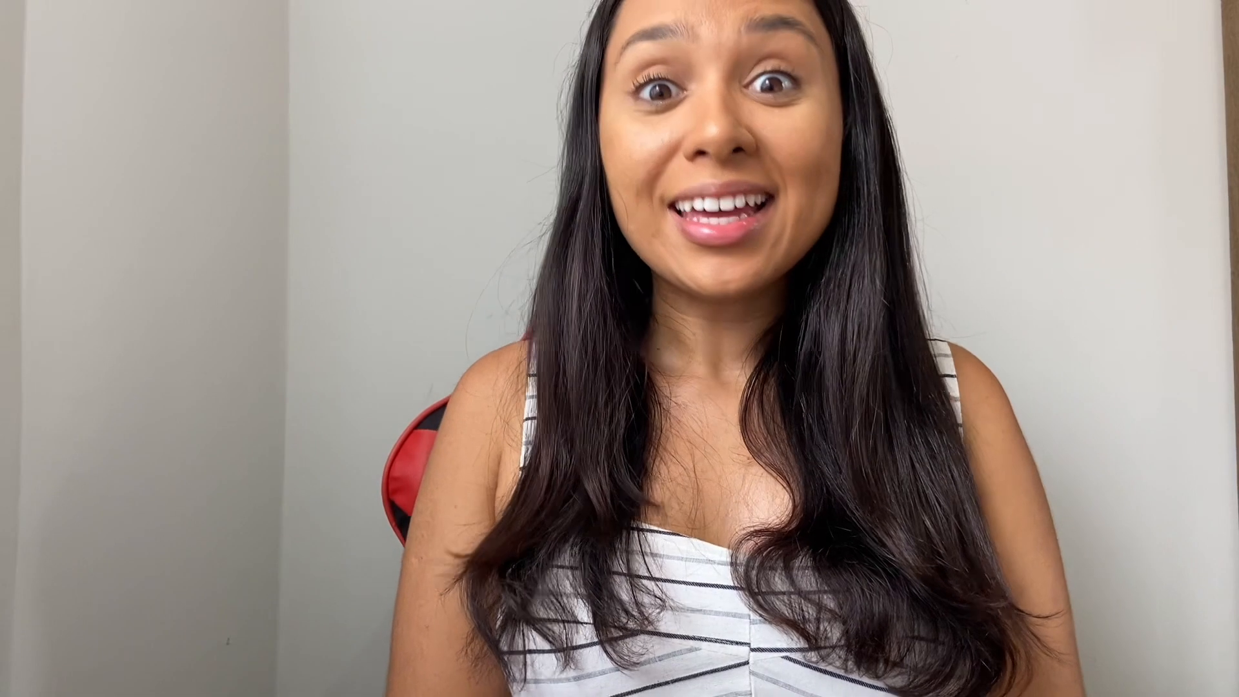